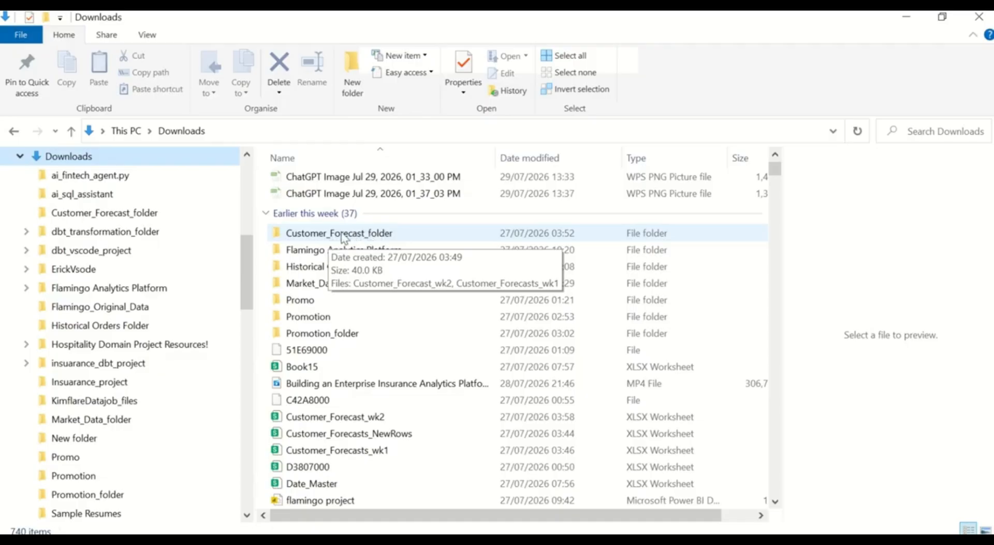
- Look inside Customer_Forecast_folder in Downloads and switch to the Excalidraw whiteboard in Chrome
double_click(347, 238)
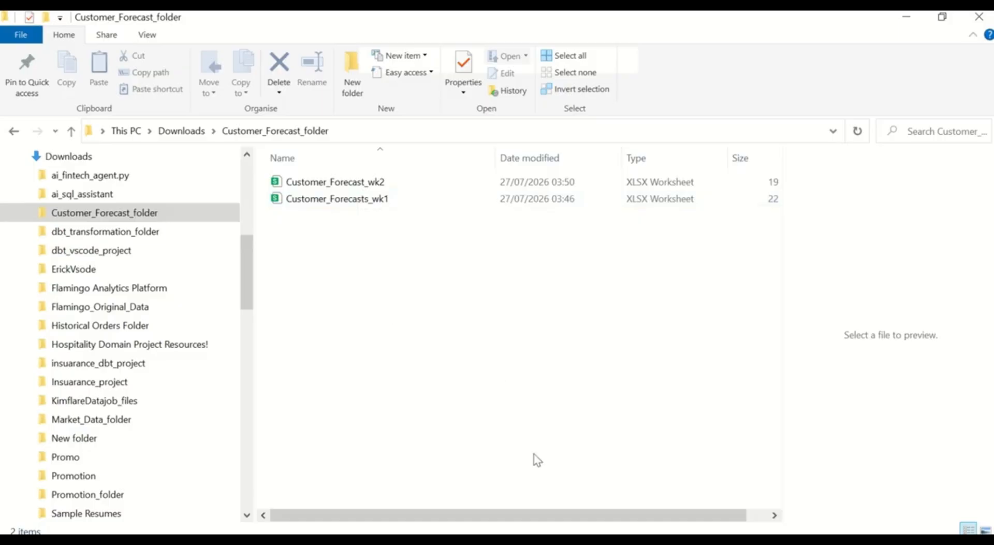
left_click(585, 541)
left_click(547, 496)
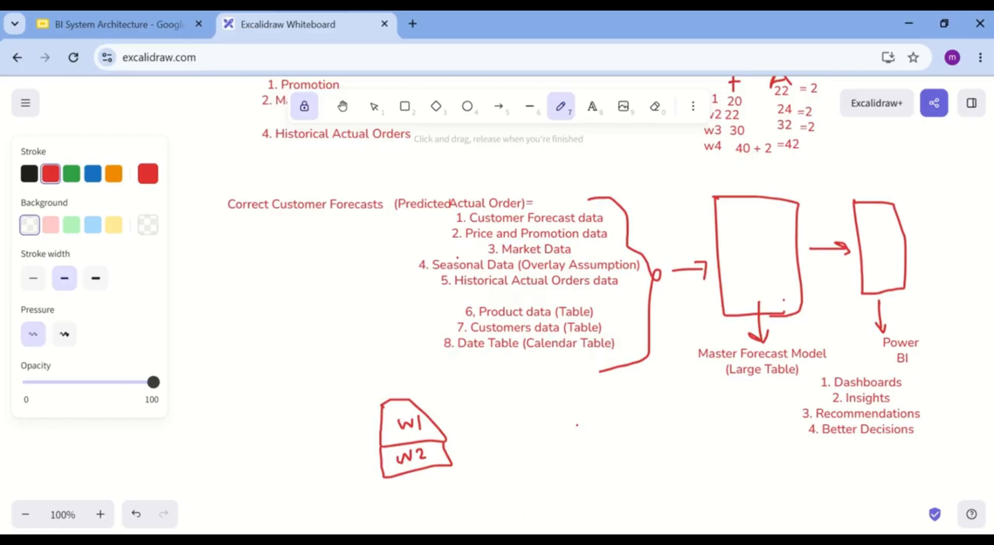
- Launch Excel, create a blank workbook and bring Book1 to the front
left_click(16, 541)
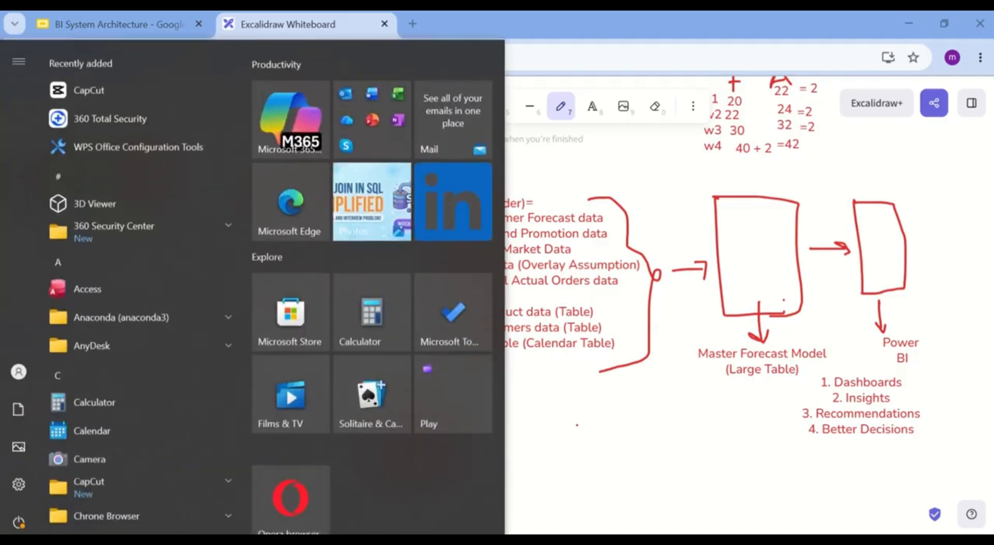
scroll(109, 289, "down", 15)
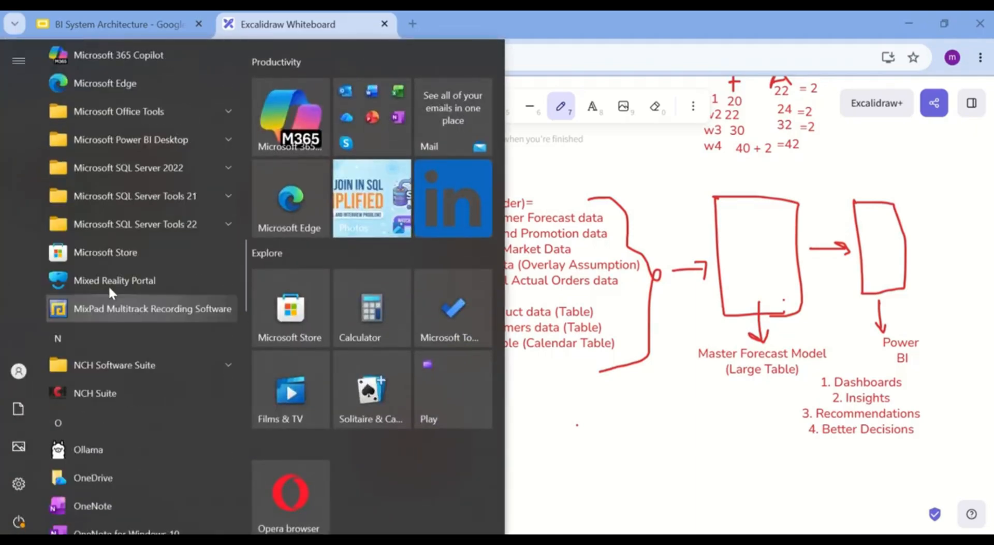
scroll(110, 293, "up", 6)
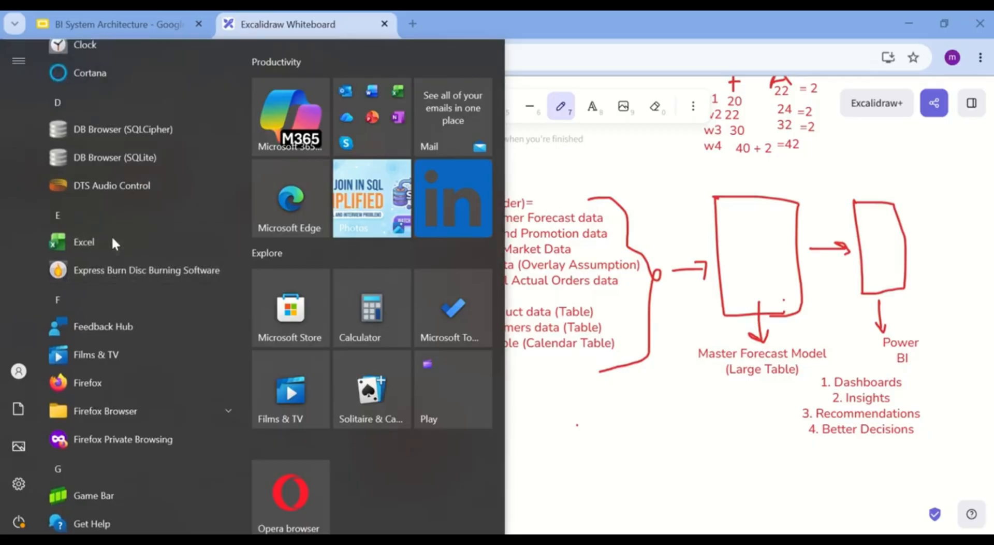
left_click(132, 246)
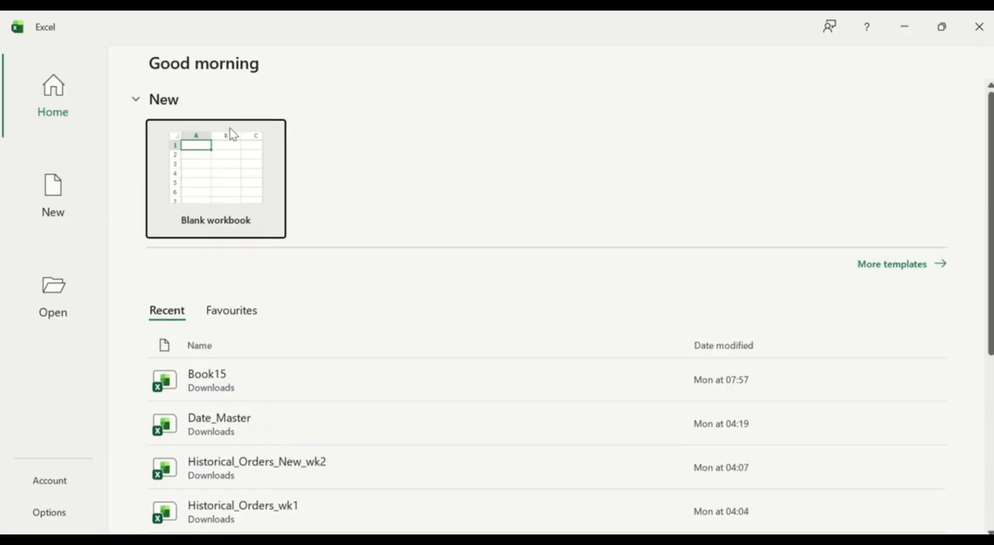
left_click(230, 170)
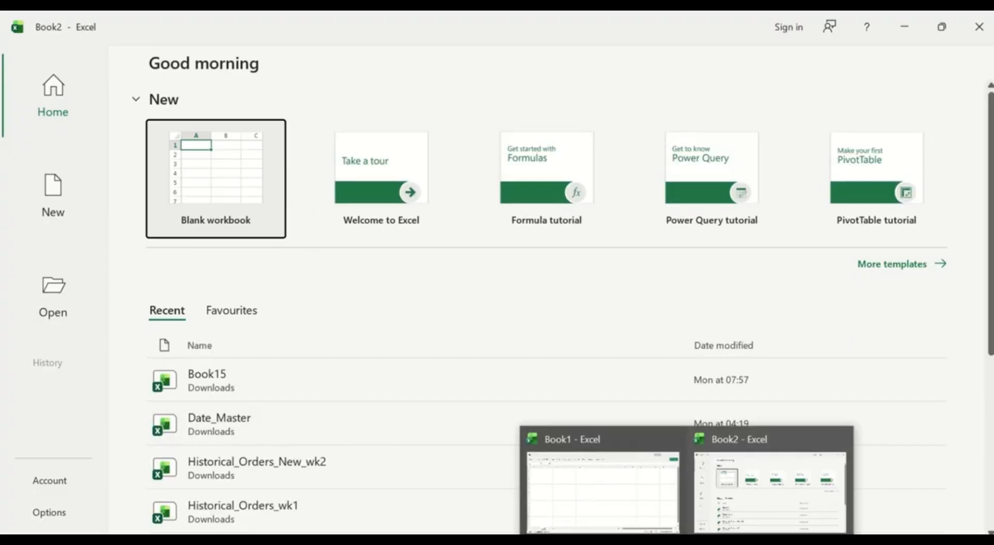
left_click(614, 500)
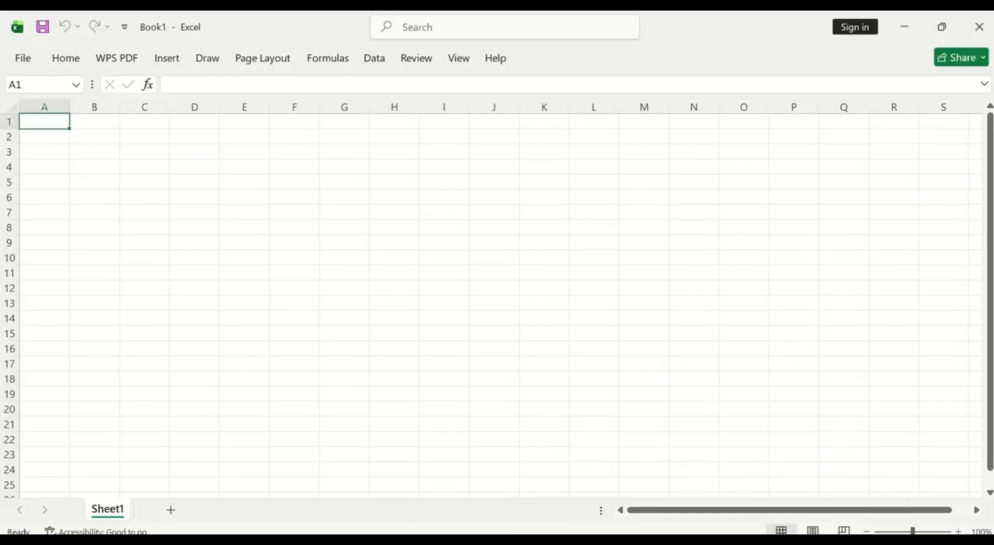
- Review the forecast data sources on the Excalidraw whiteboard and return to the blank Book1 workbook in Excel
mouse_move(568, 541)
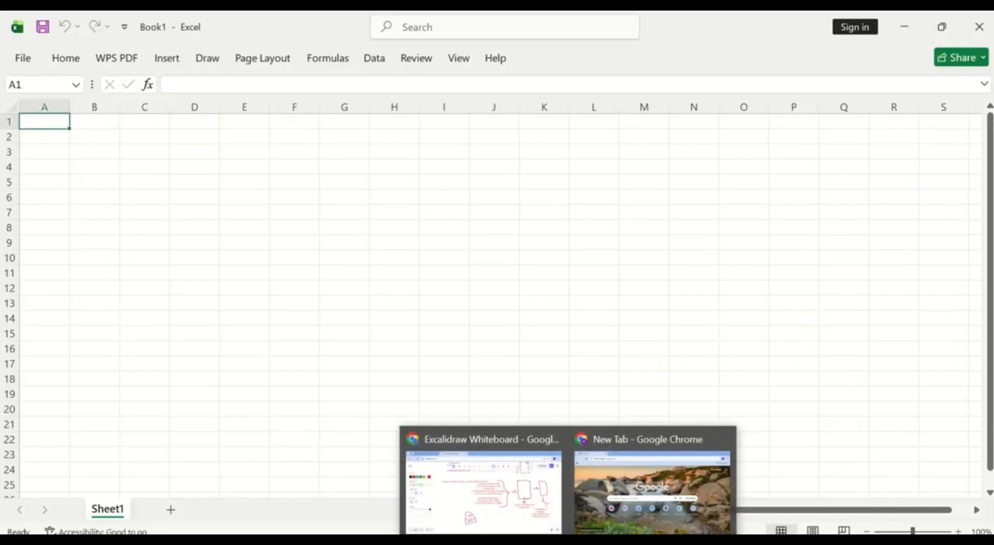
left_click(489, 454)
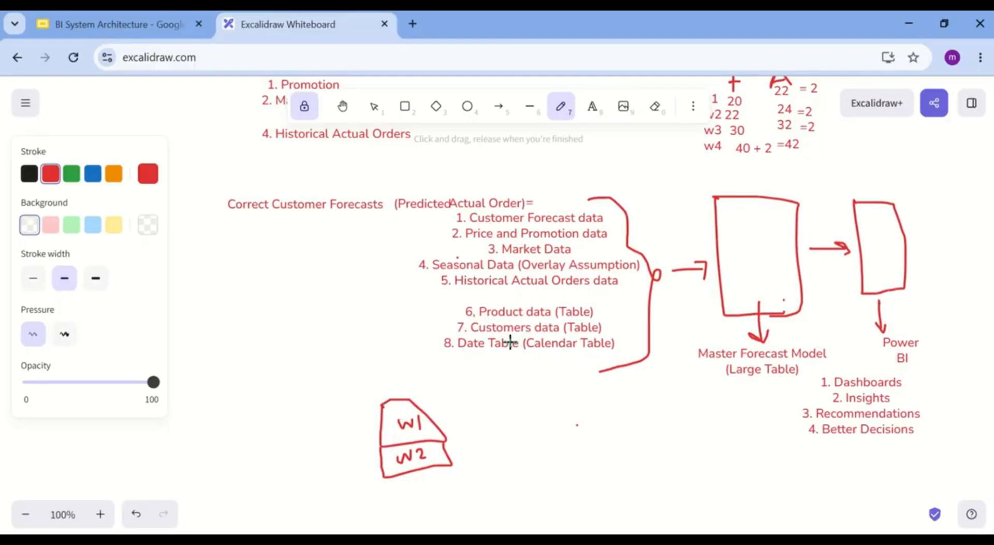
mouse_move(687, 541)
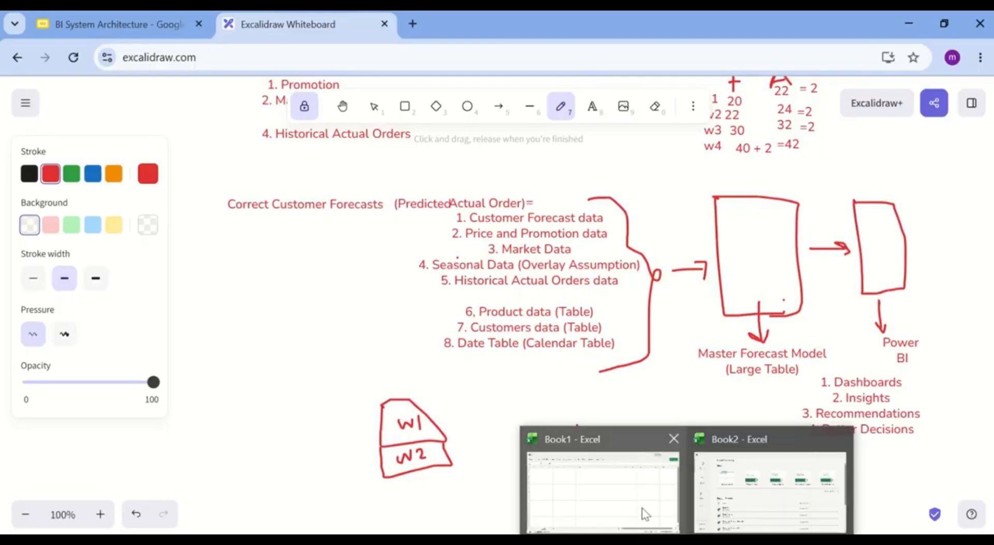
left_click(620, 492)
left_click(600, 475)
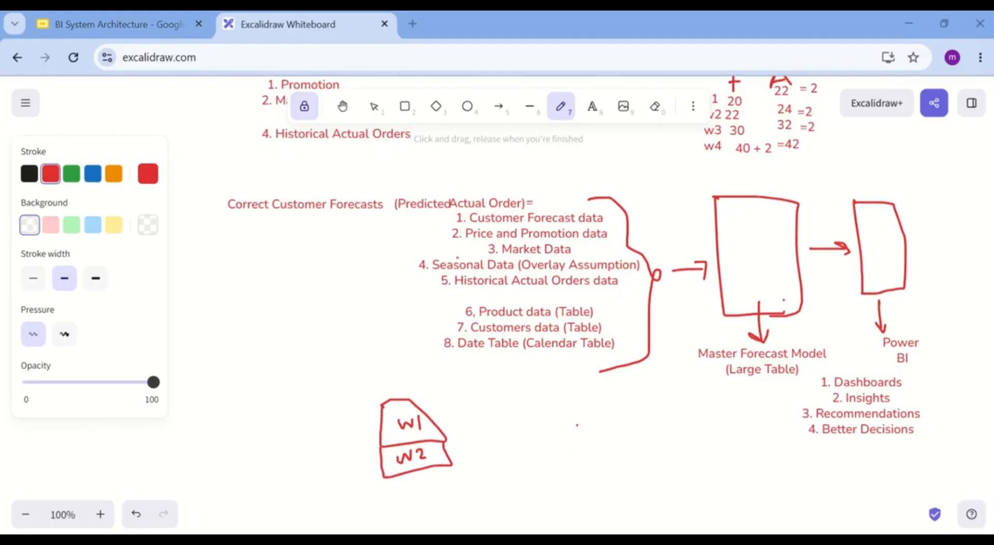
mouse_move(688, 541)
left_click(629, 490)
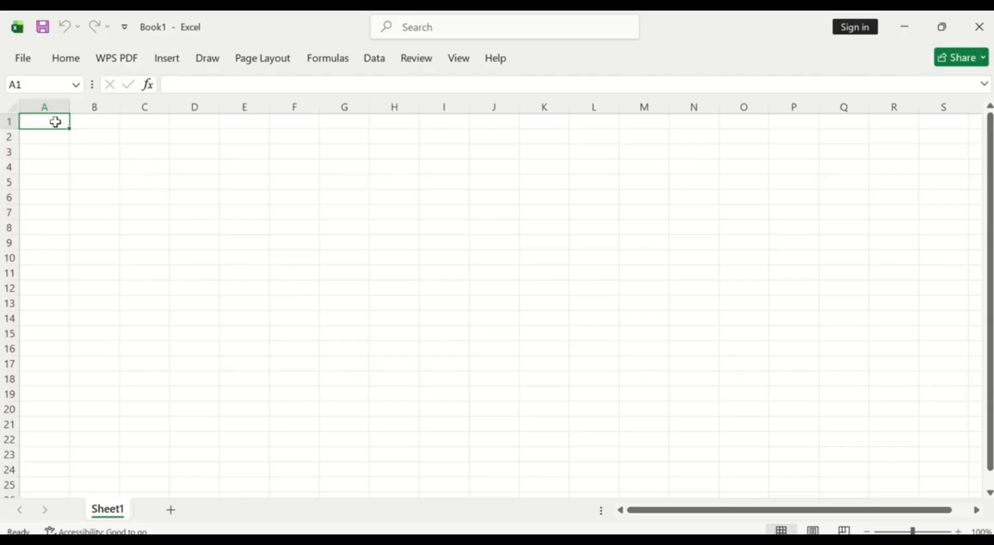
- Get data from the folder Customer_Forecast_folder in Downloads and open it for transformation in the Power Query Editor
left_click(376, 68)
left_click(374, 64)
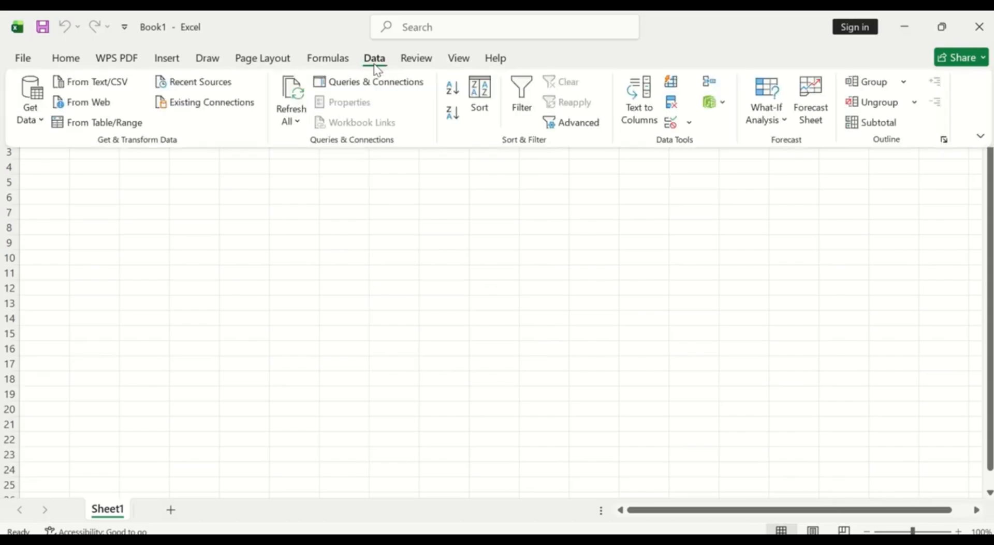
left_click(41, 120)
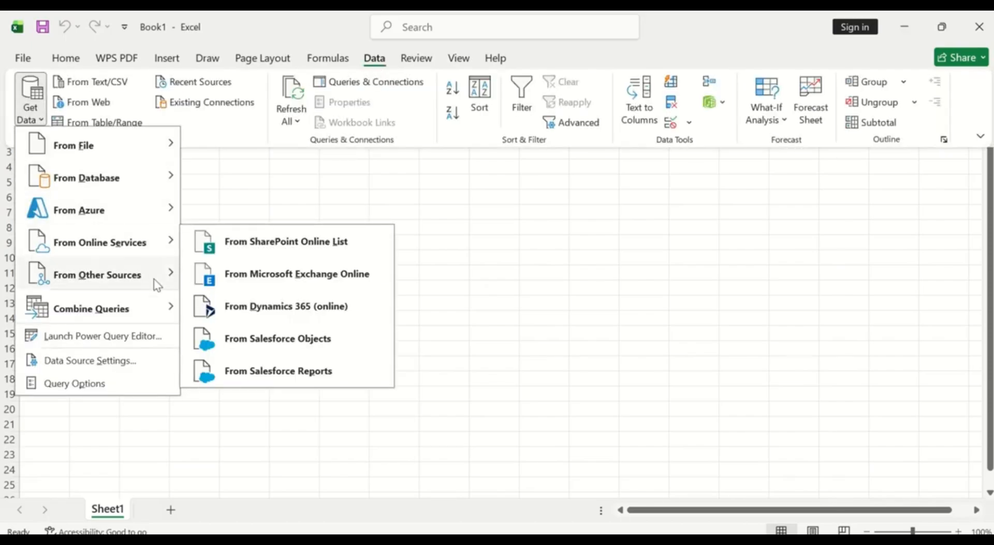
mouse_move(149, 146)
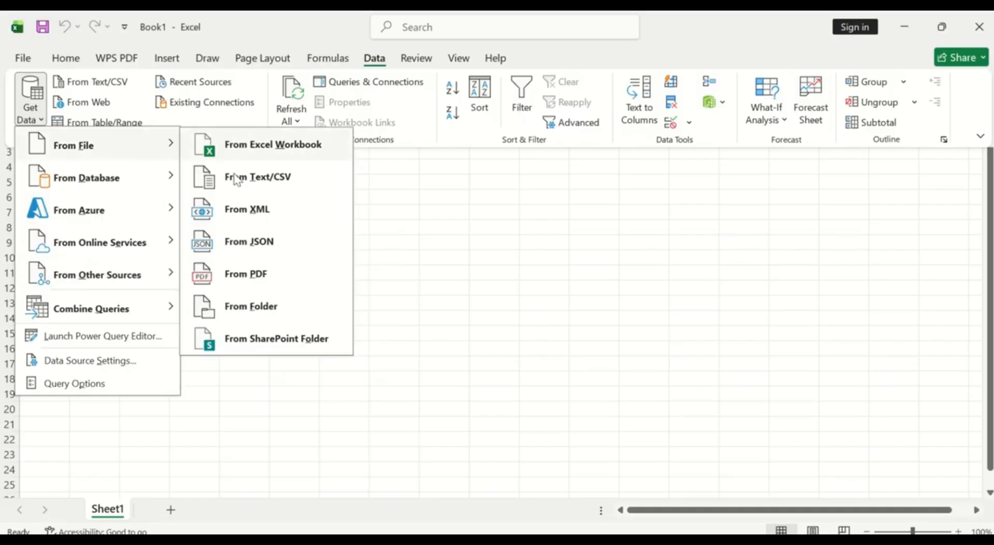
left_click(287, 311)
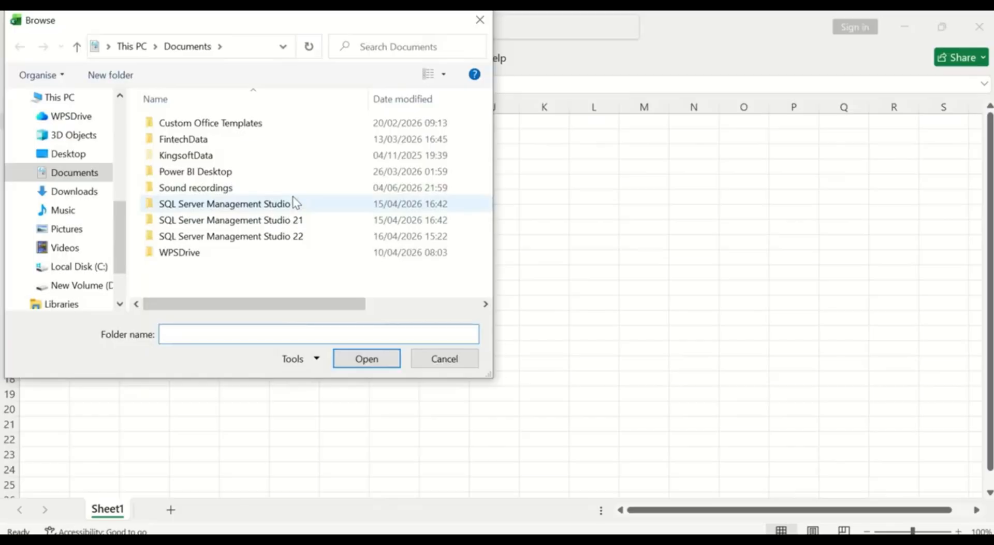
left_click(82, 193)
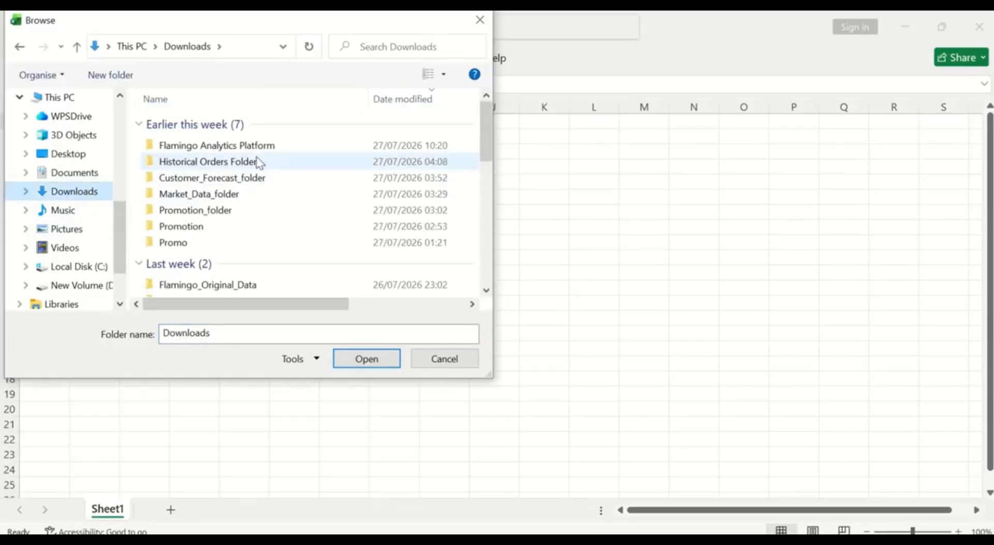
left_click(248, 177)
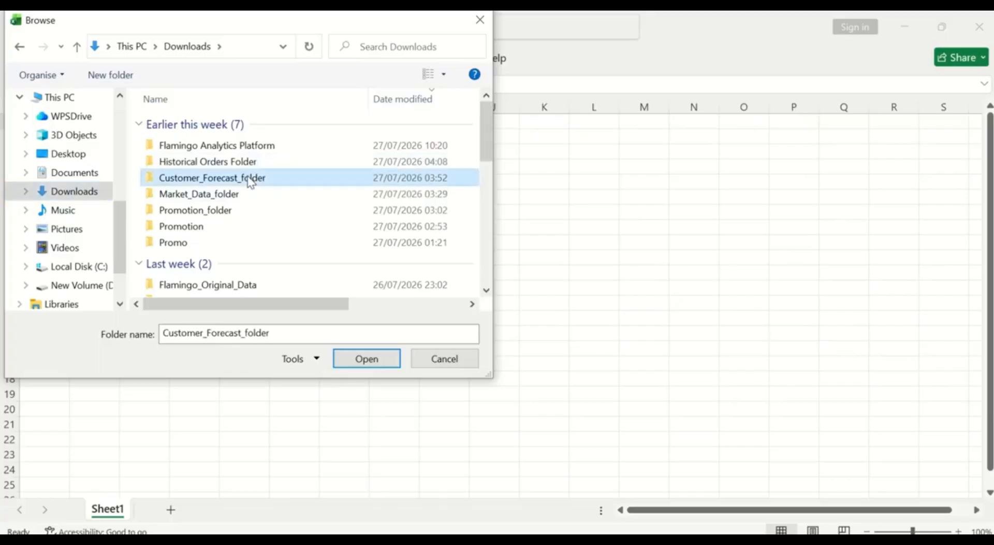
left_click(366, 359)
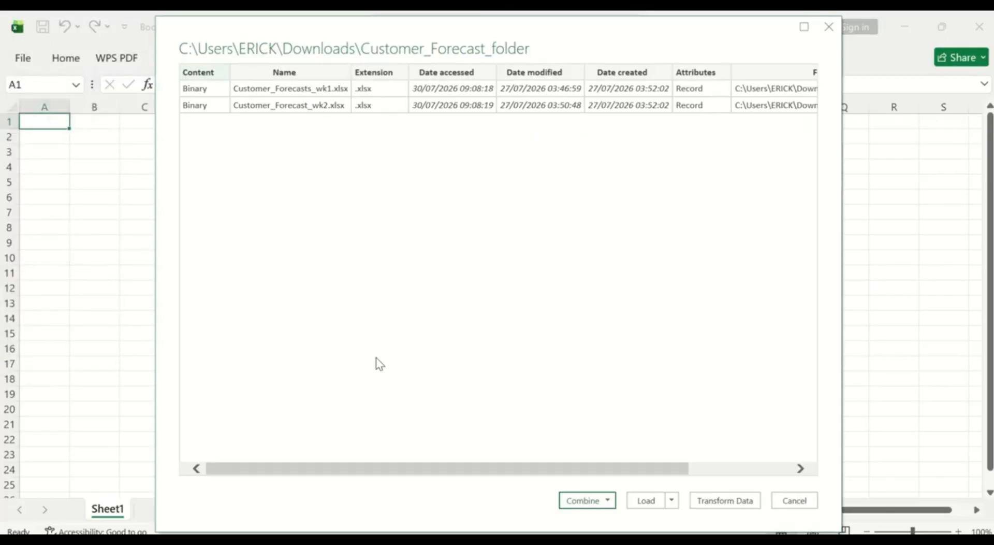
left_click(725, 501)
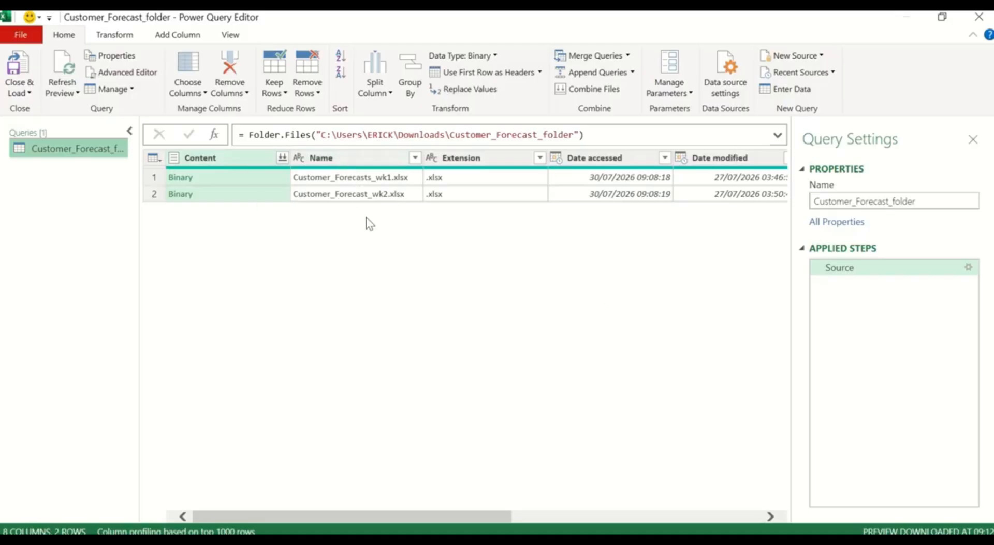
- Keep only the Name and Content columns of the query and remove all other columns
left_click(347, 154)
left_click(218, 162, "ctrl")
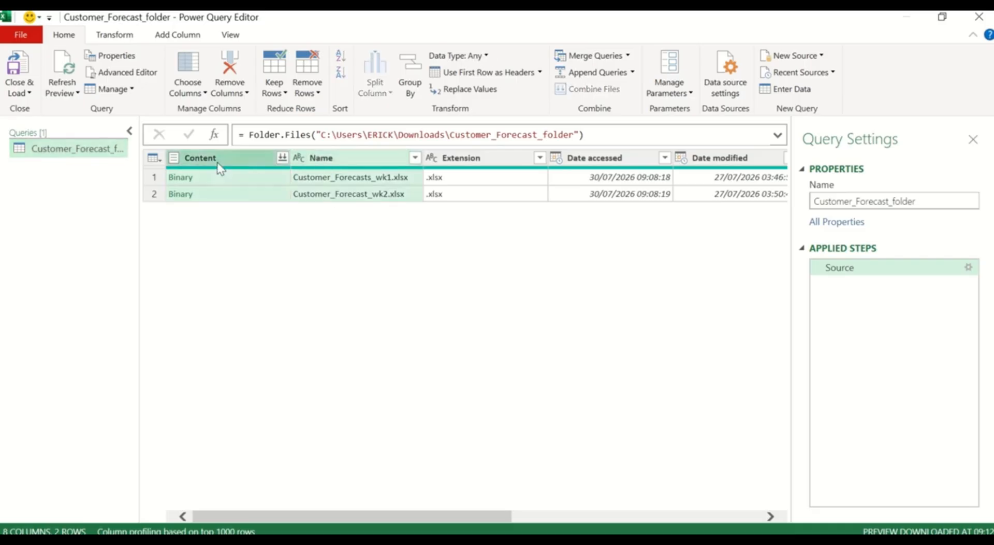
right_click(332, 152)
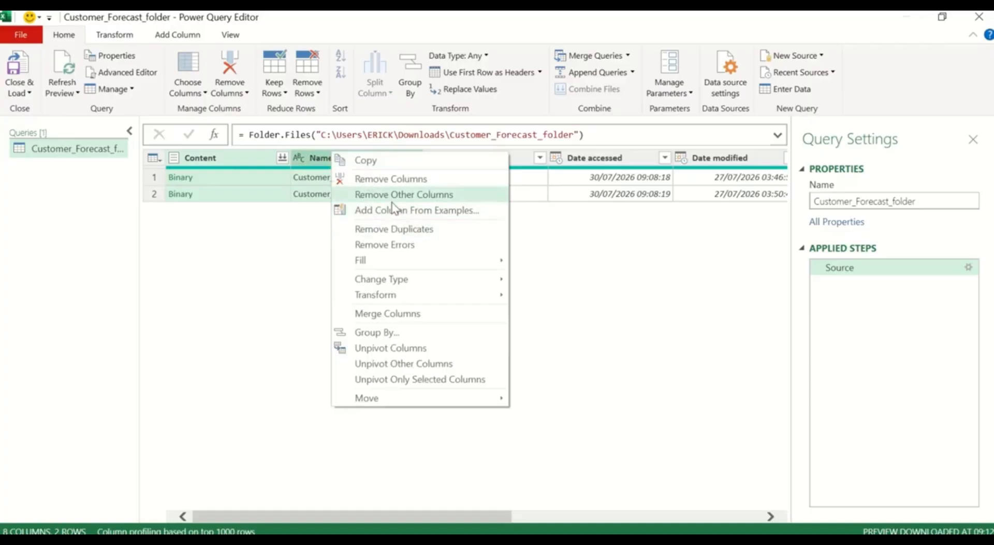
left_click(392, 197)
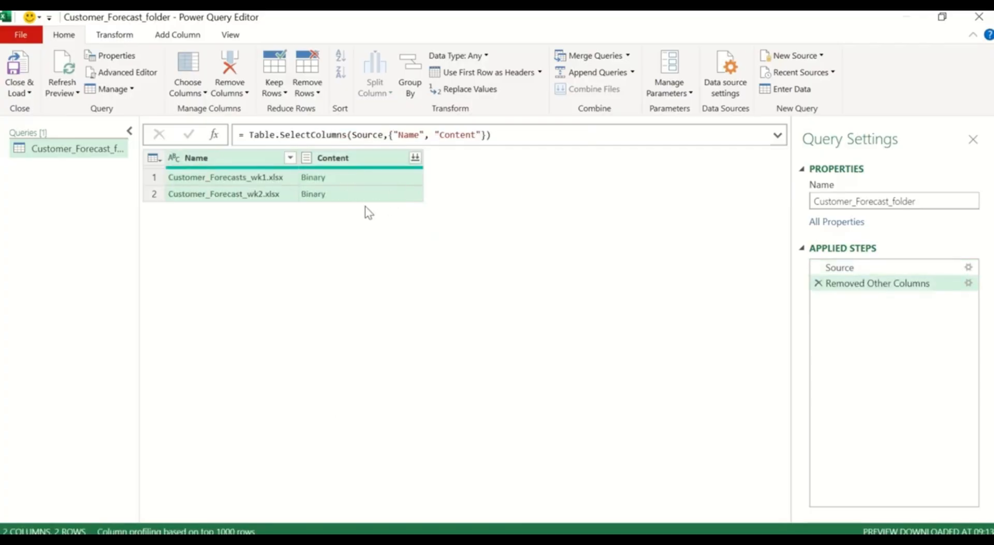
- Add a custom column with the formula Excel.Workbook([Content]), keeping the column name Custom
left_click(175, 37)
left_click(73, 89)
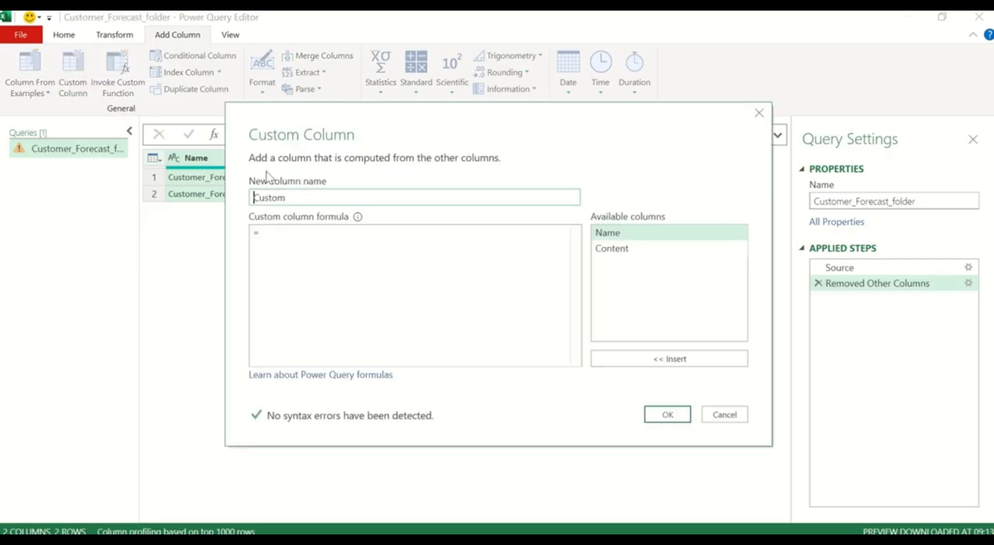
left_click(268, 230)
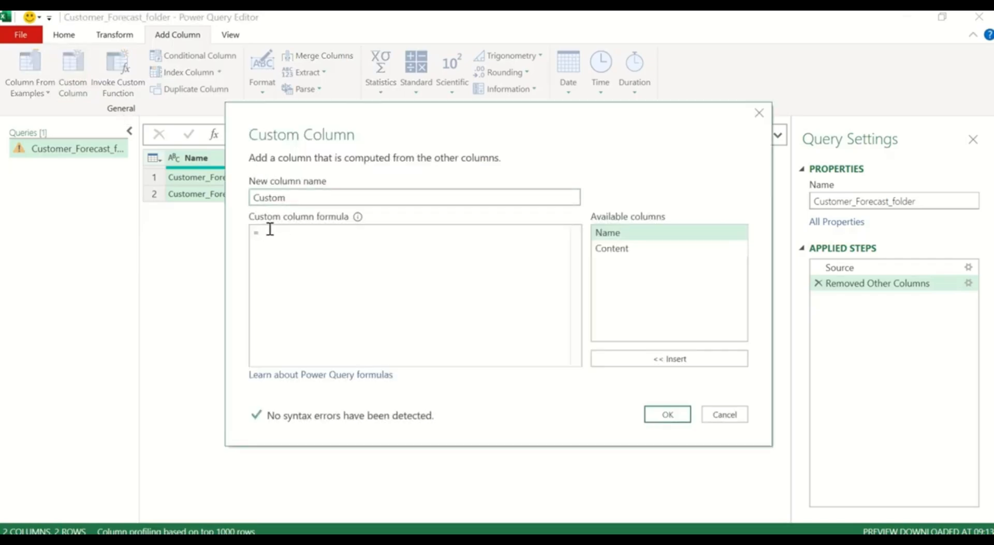
type("Exe")
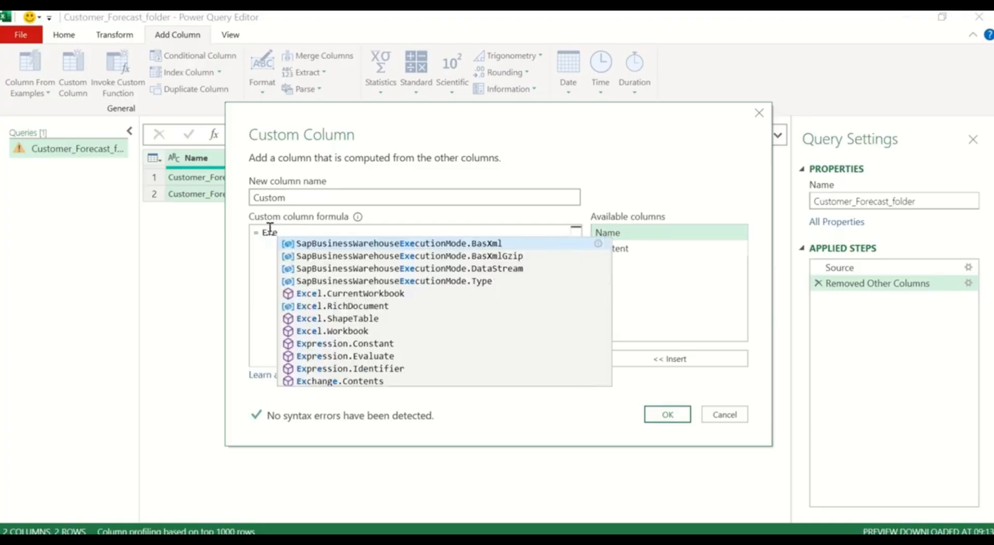
left_click(362, 329)
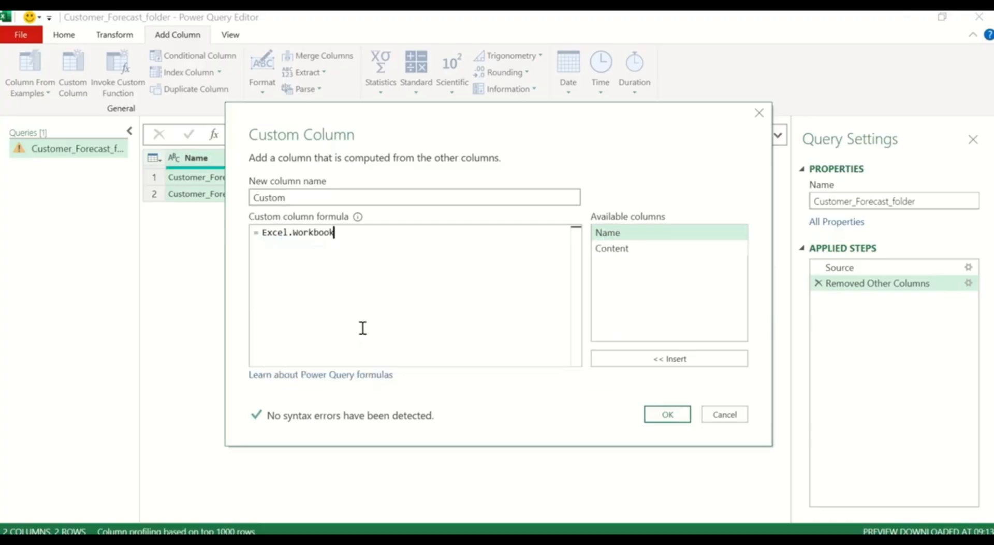
type("(")
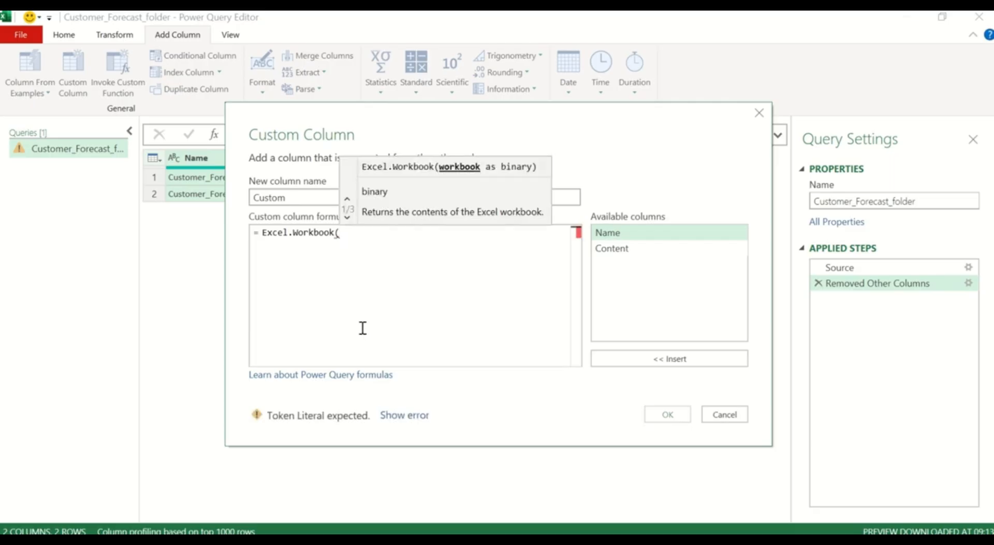
type("co")
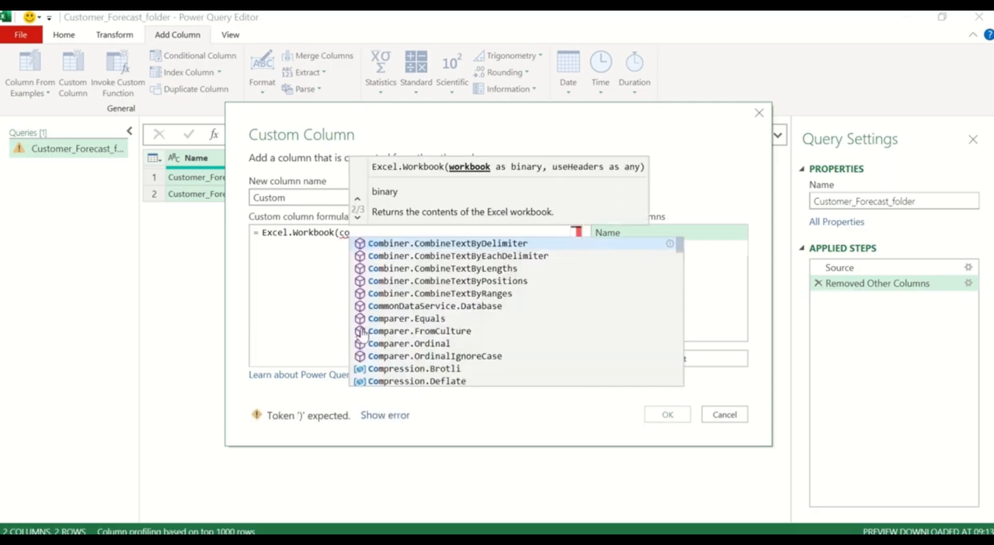
type("n")
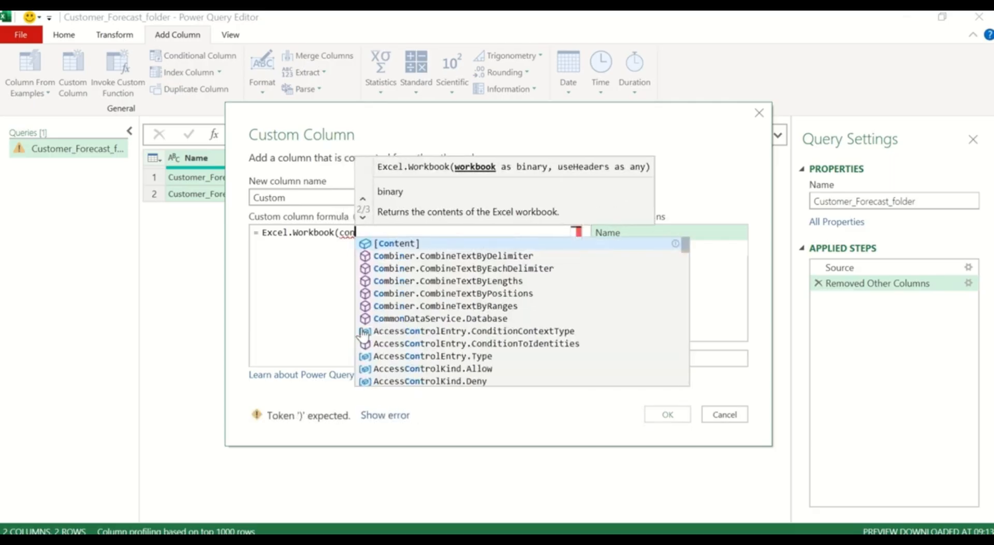
left_click(431, 243)
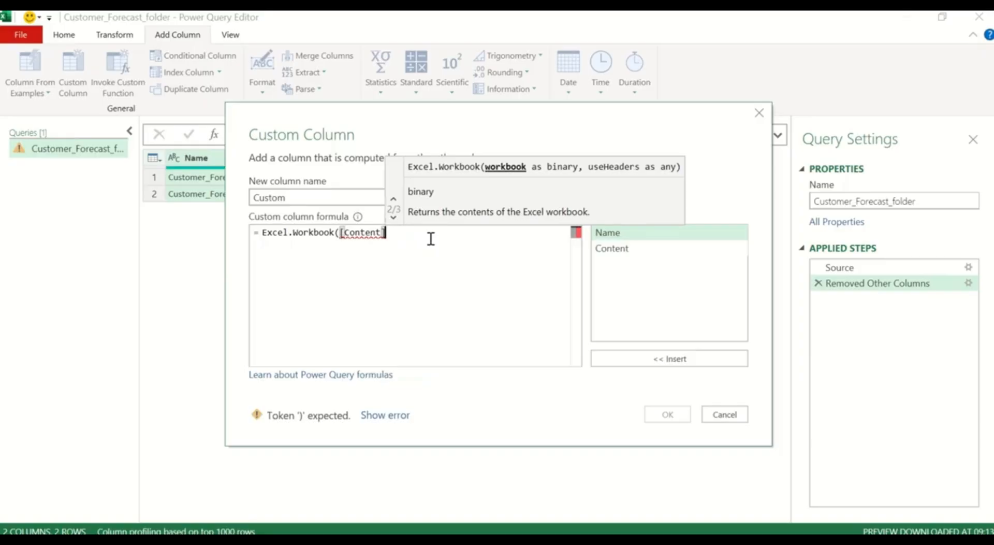
type(")")
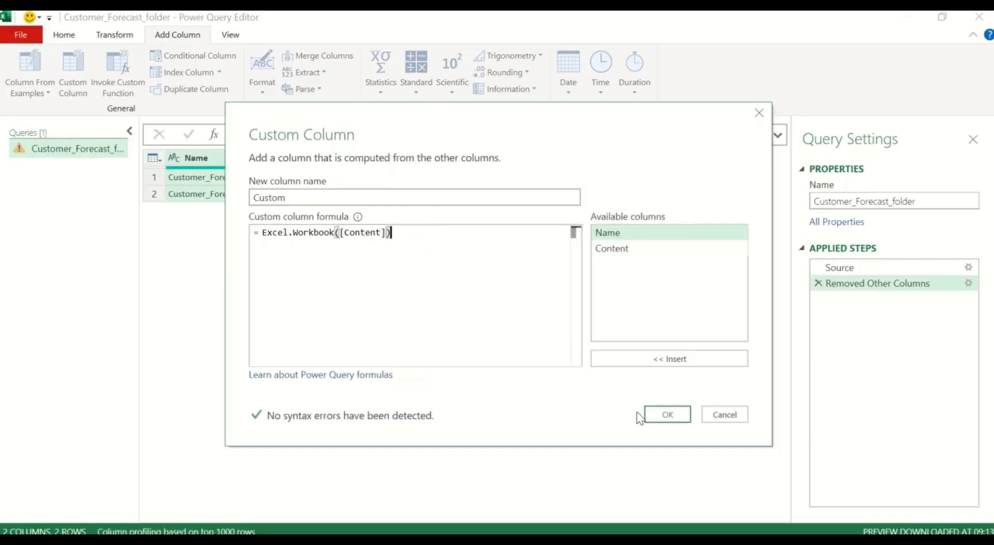
left_click(666, 415)
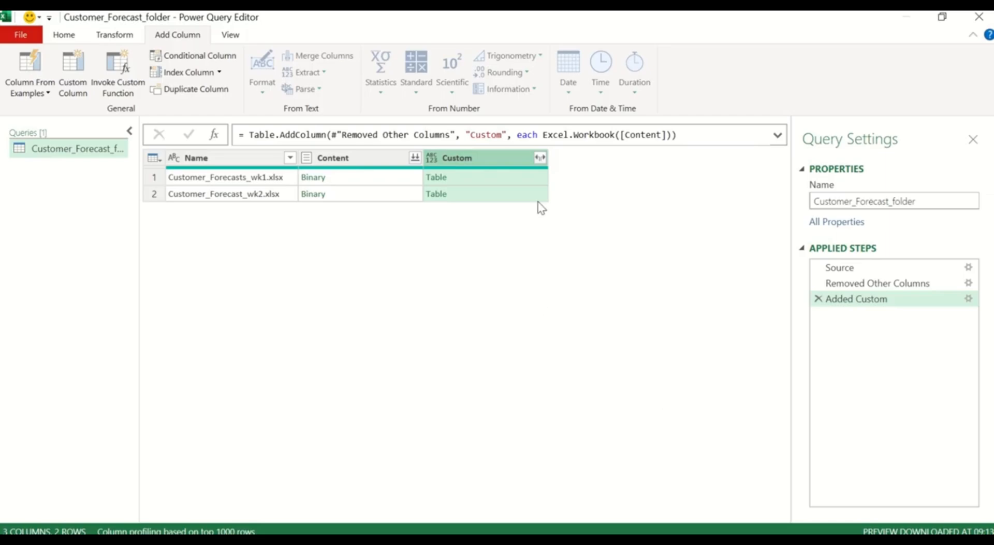
- Expand the Custom column into all its fields without using the original column name as prefix
left_click(541, 158)
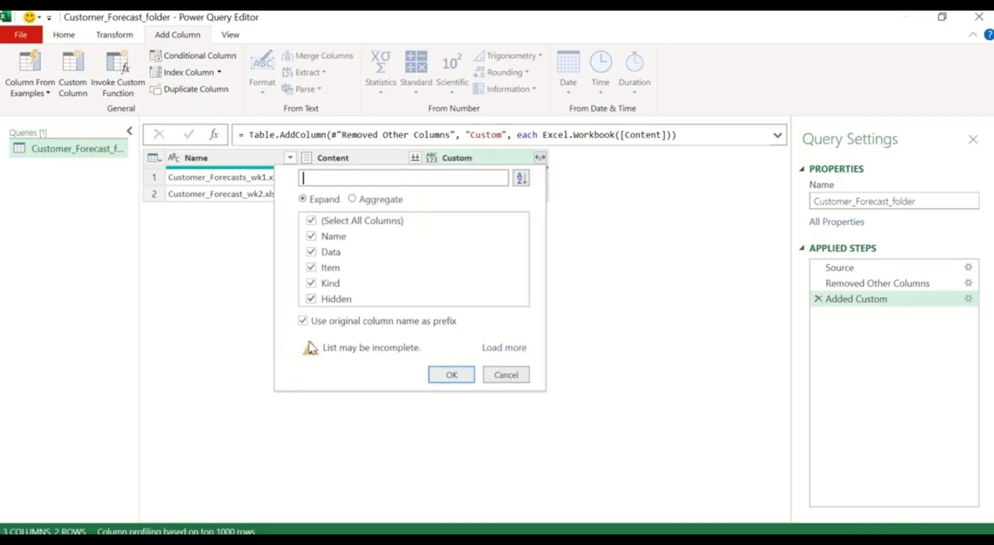
left_click(304, 321)
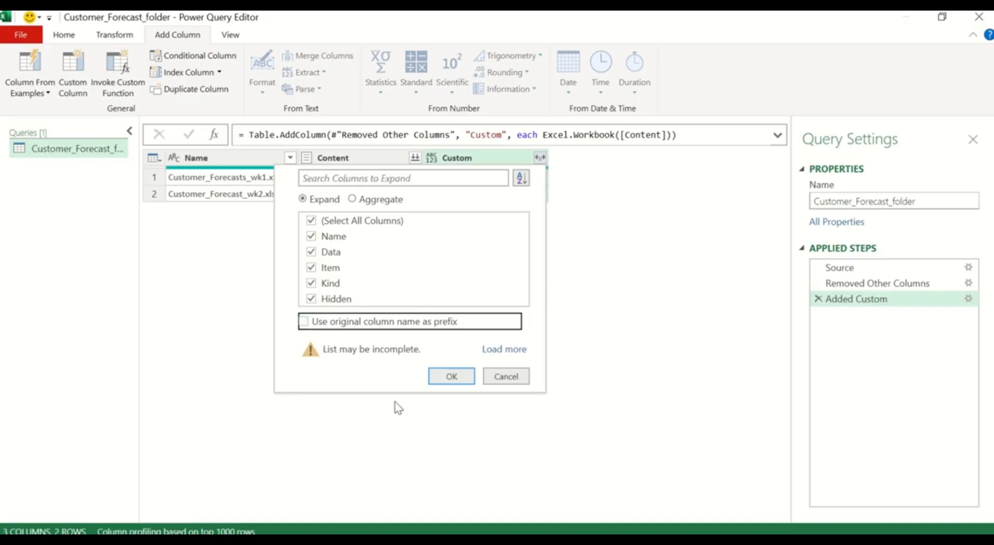
left_click(451, 377)
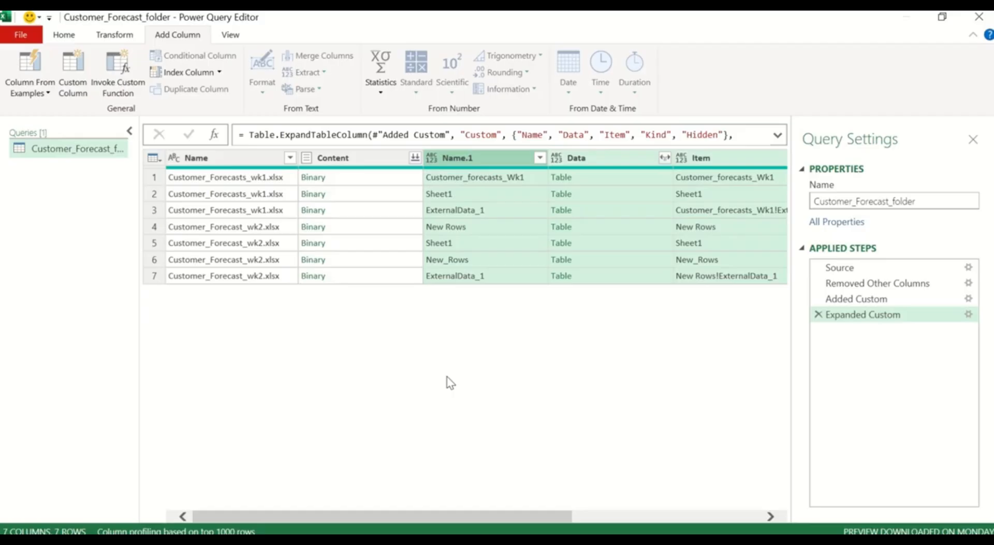
- Filter the Kind column to keep only Table rows, excluding Sheet and DefinedName
left_click(771, 516)
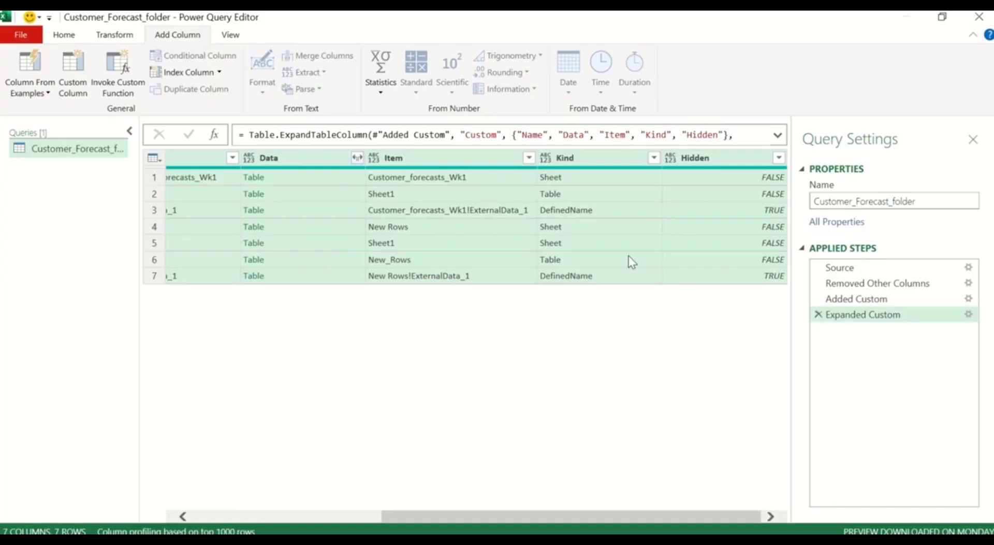
left_click(653, 158)
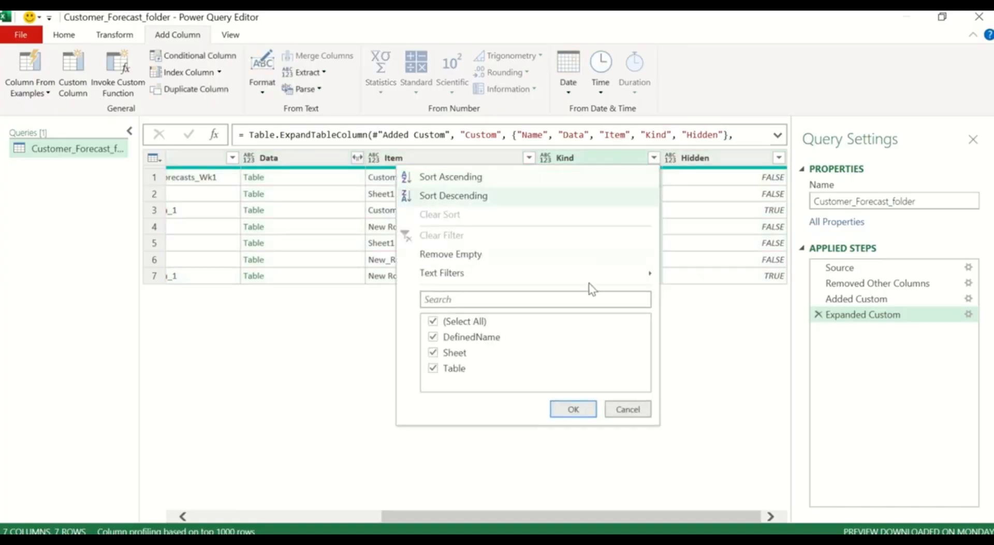
left_click(433, 353)
left_click(434, 337)
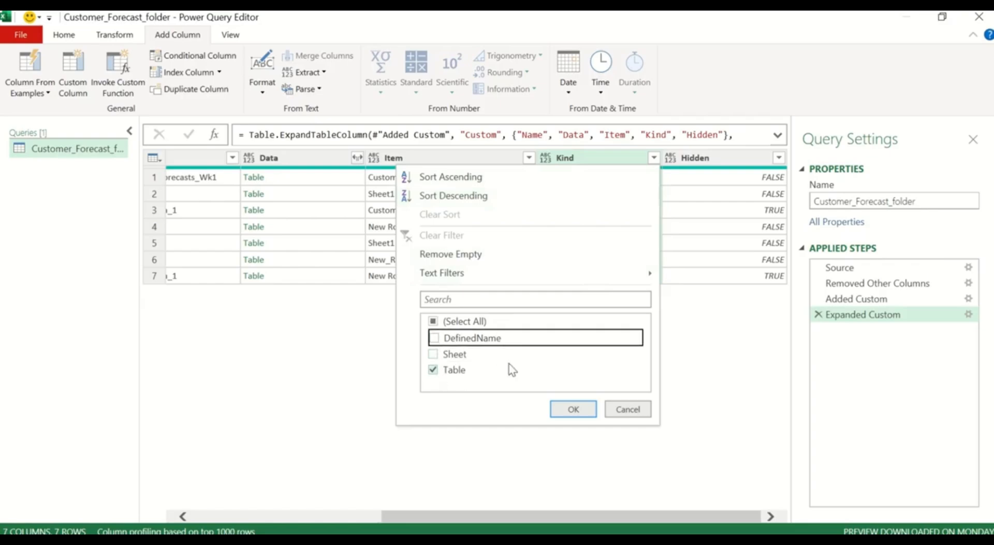
left_click(572, 407)
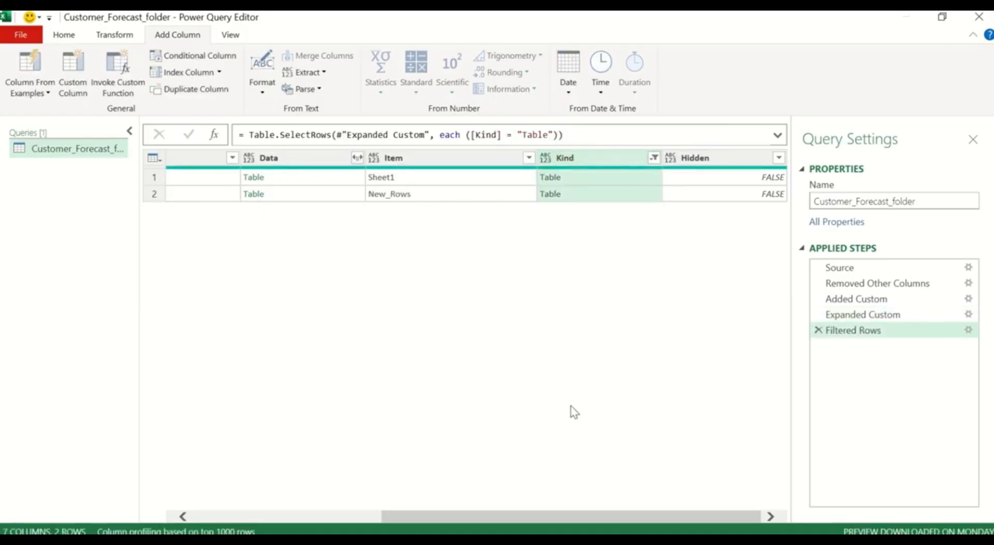
- Keep only the Name and Data columns and expand Data into Customer, SKU, Week Commencing and Forecast Packs without a prefix
left_click(335, 516)
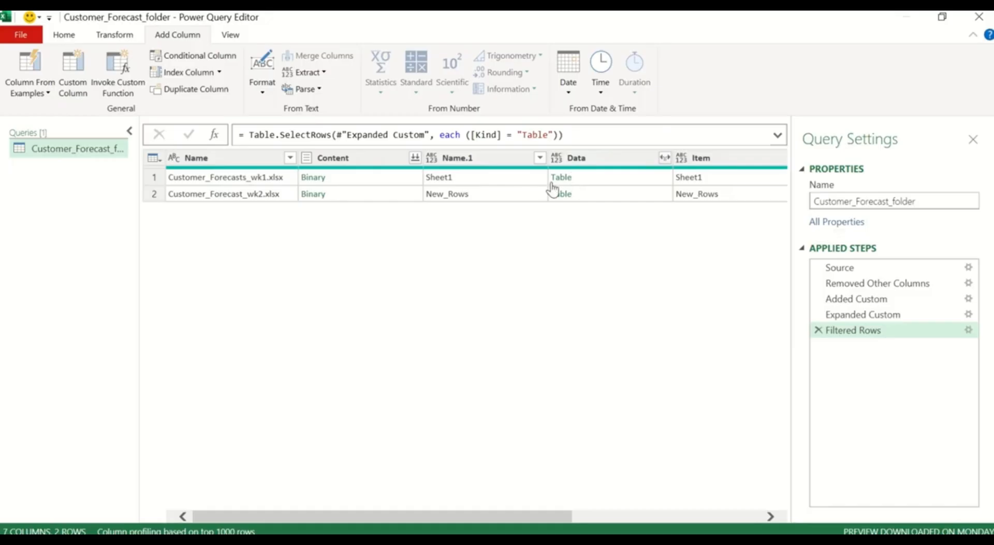
left_click(247, 157)
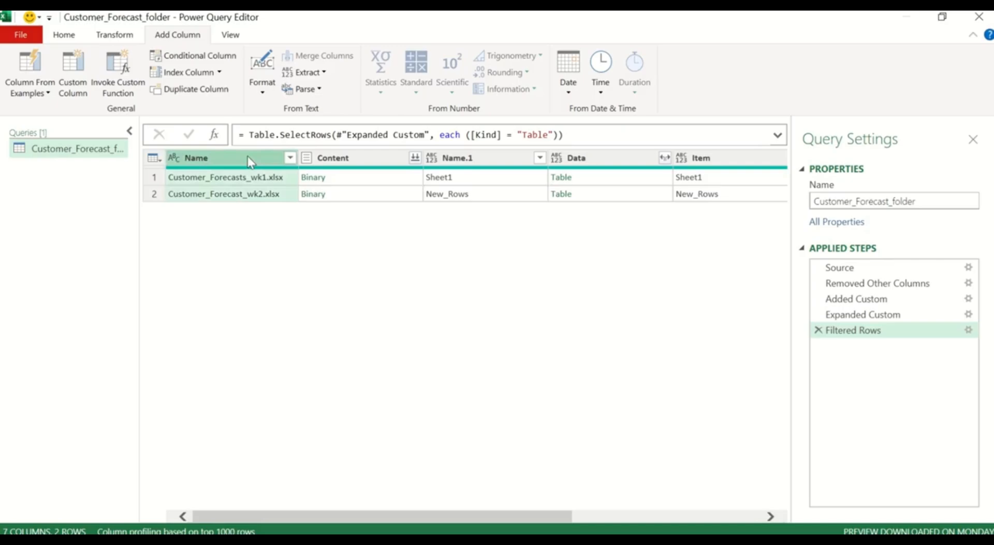
left_click(584, 161)
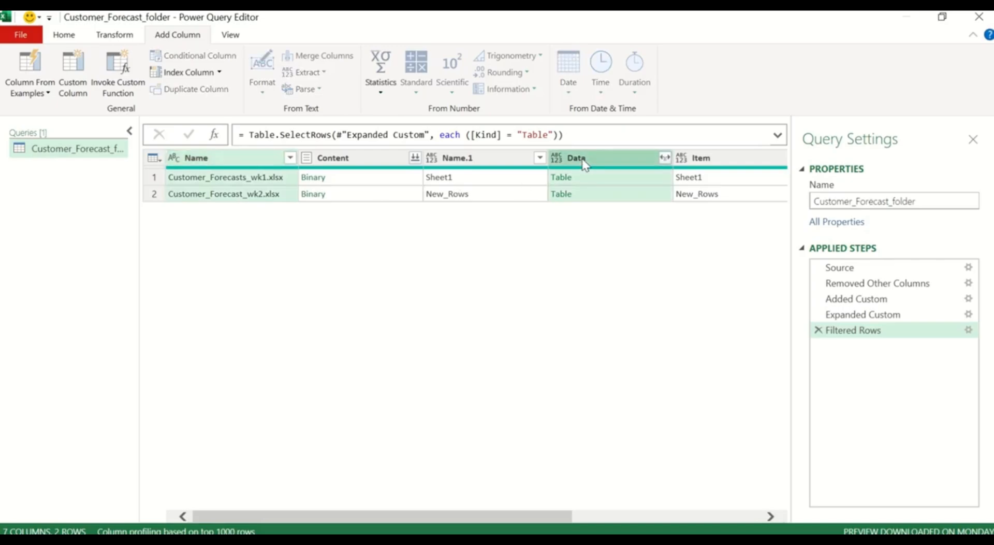
right_click(585, 161)
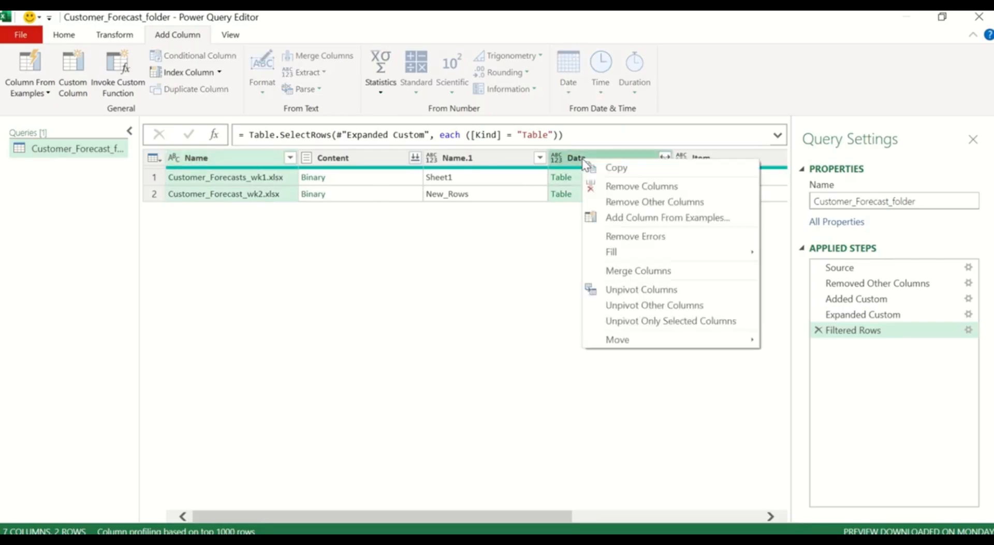
left_click(631, 205)
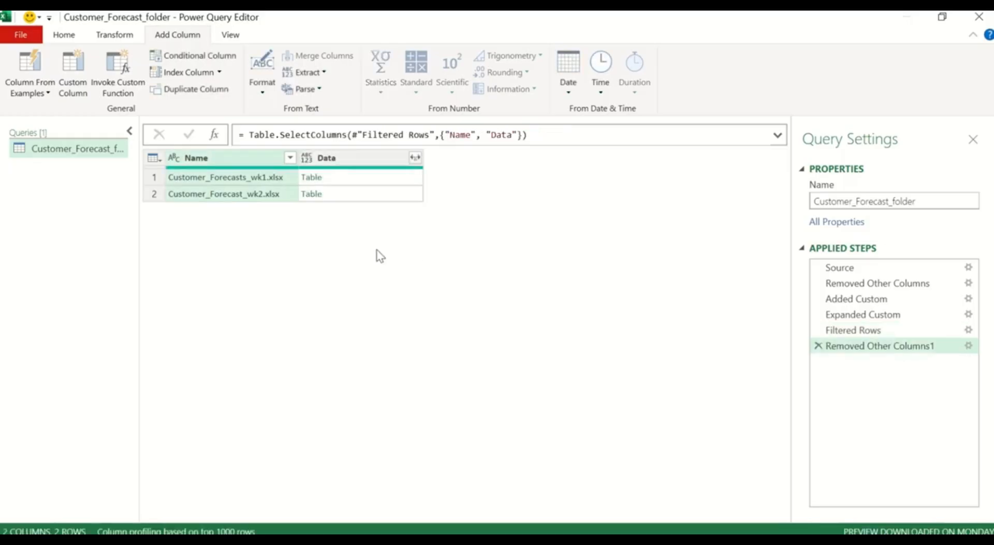
left_click(414, 157)
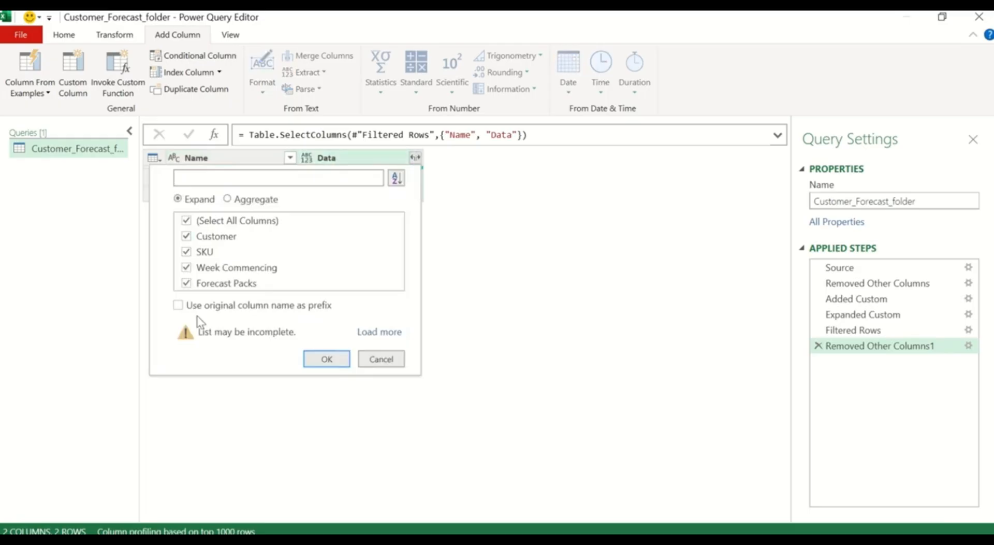
left_click(330, 360)
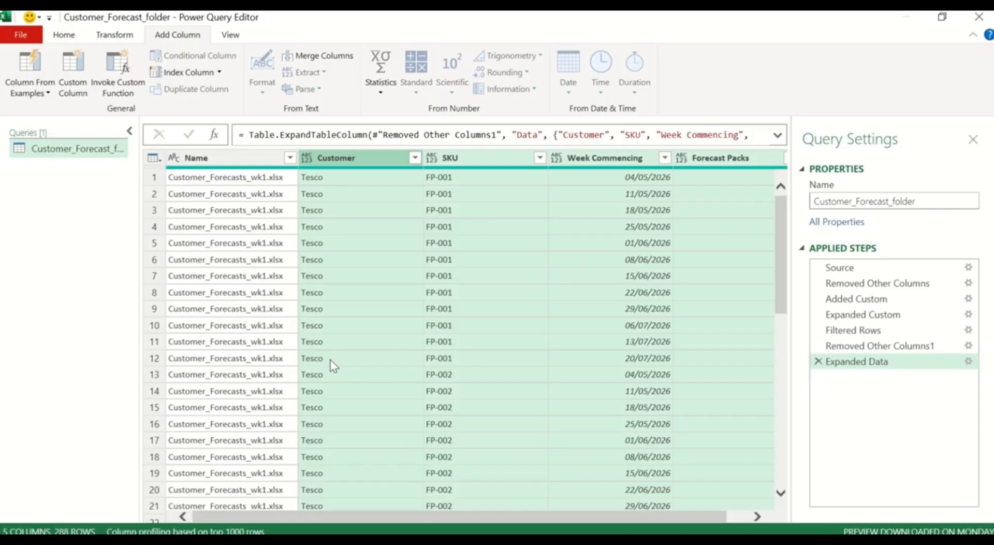
- Examine the expanded rows to check that the forecasts from both weekly workbooks are stacked in one table
scroll(405, 360, "down", 5)
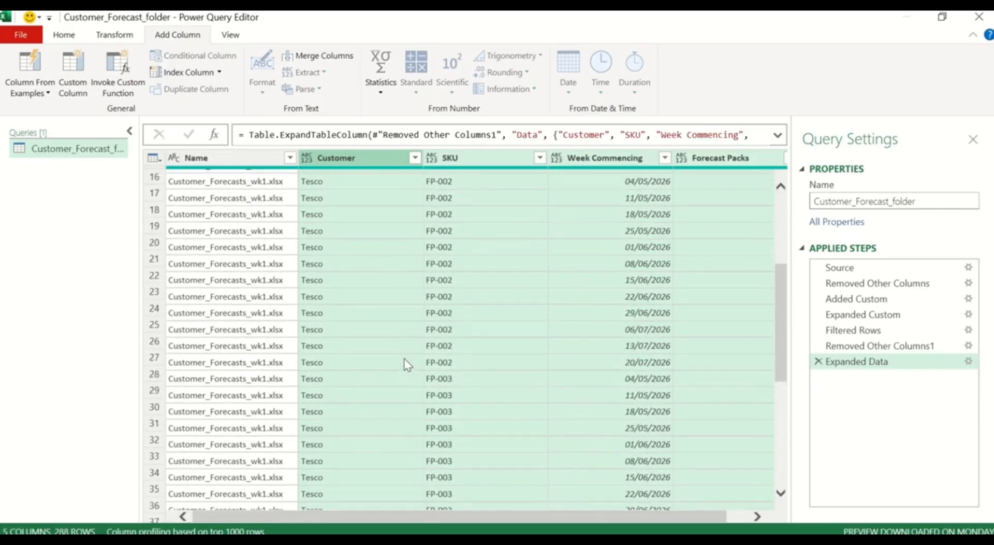
scroll(408, 364, "up", 3)
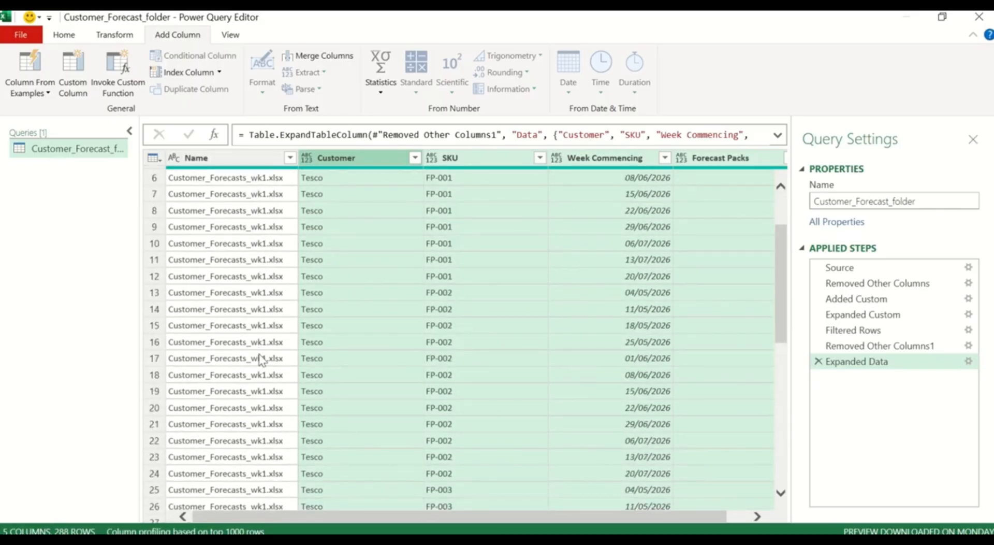
scroll(261, 363, "down", 20)
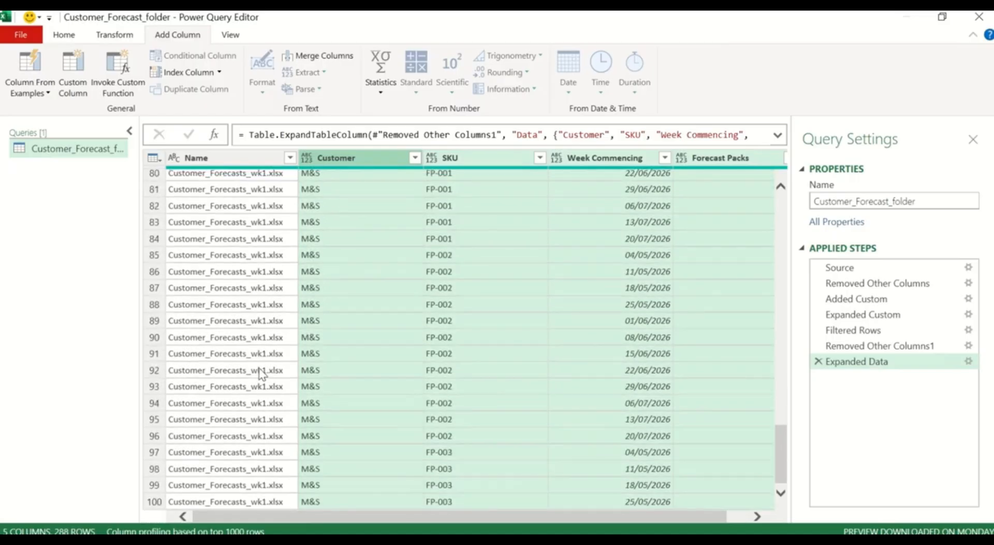
scroll(261, 371, "down", 20)
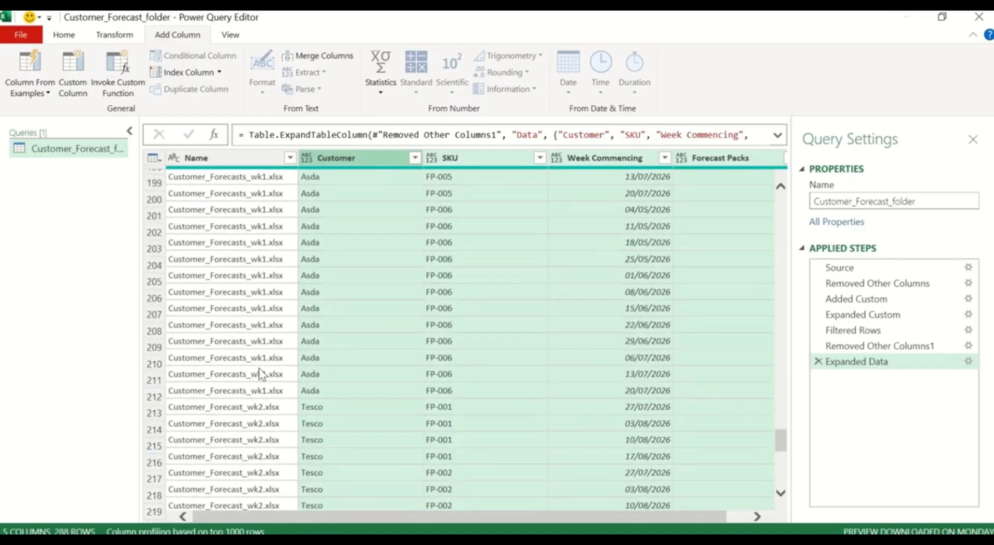
scroll(261, 372, "down", 6)
scroll(260, 372, "up", 3)
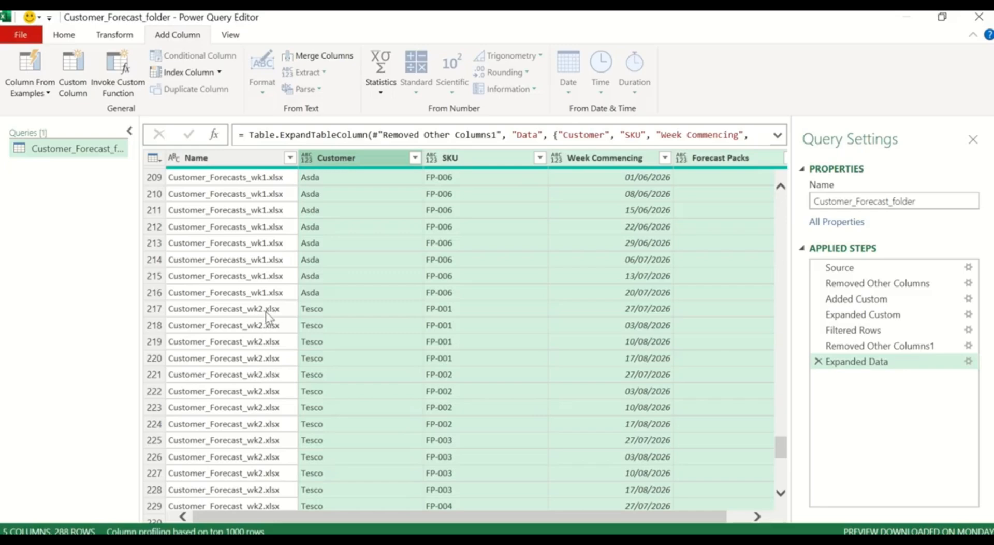
scroll(267, 348, "down", 7)
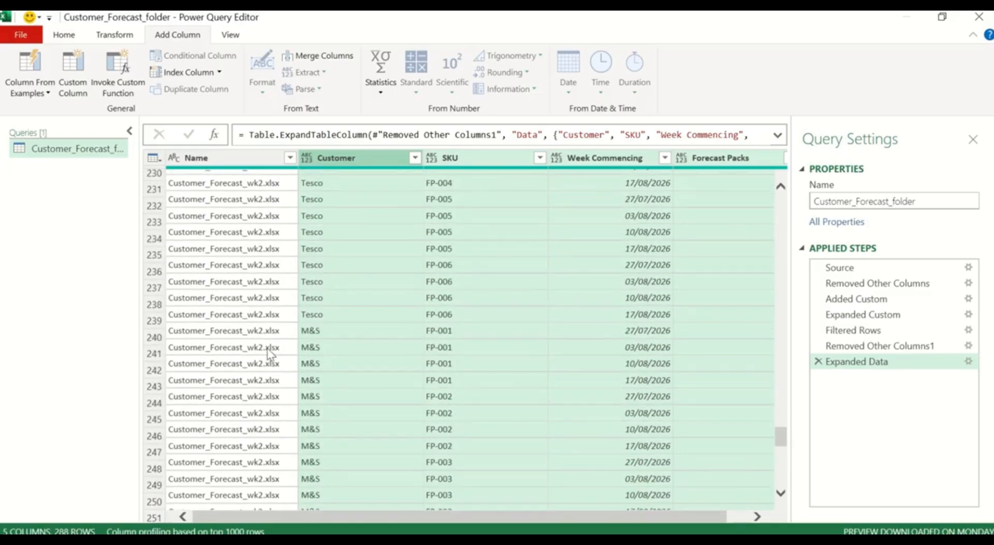
scroll(267, 348, "down", 12)
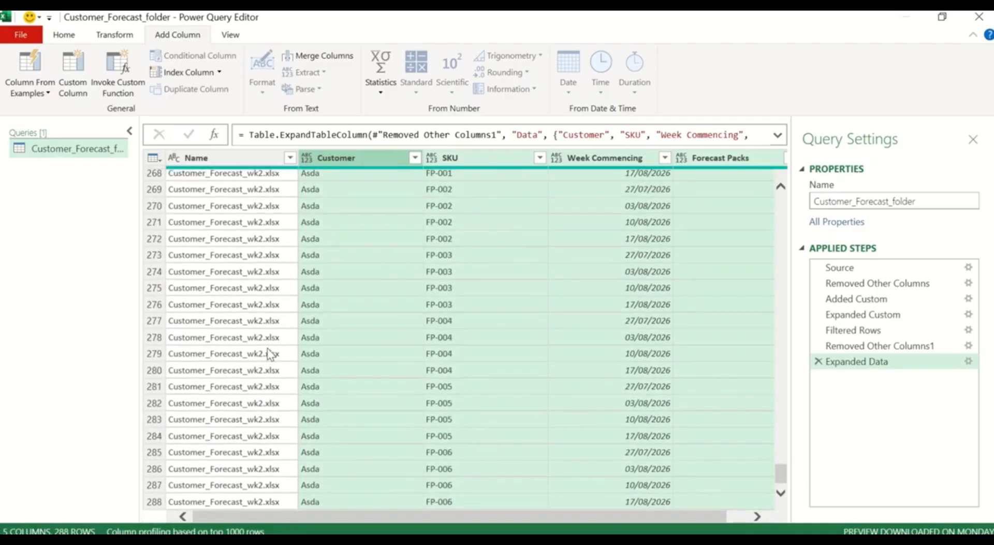
scroll(267, 348, "up", 20)
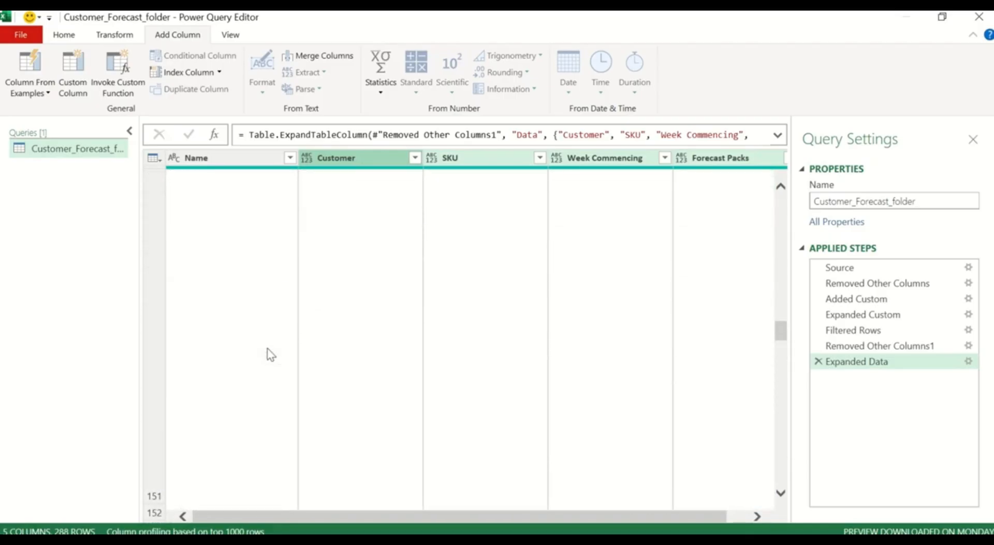
scroll(267, 348, "up", 18)
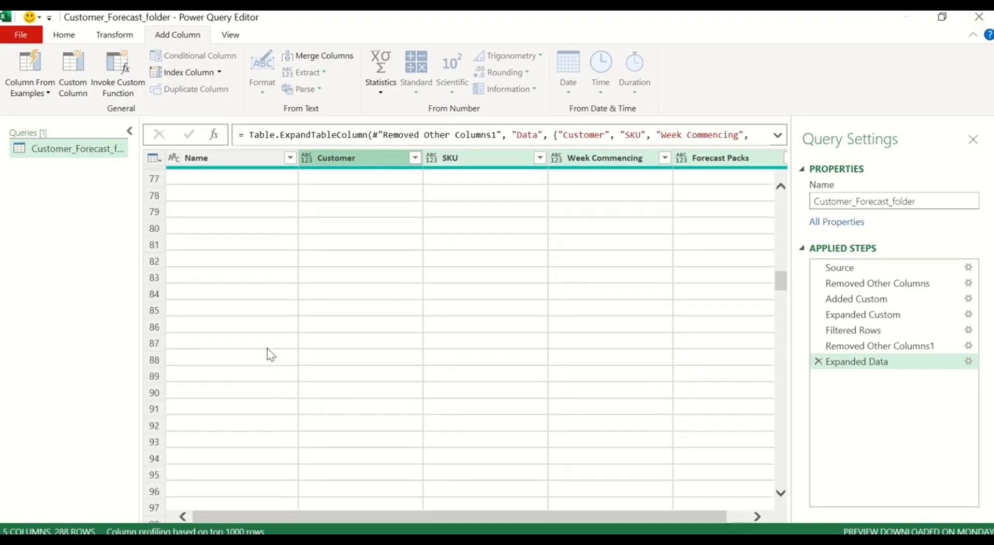
scroll(268, 354, "up", 20)
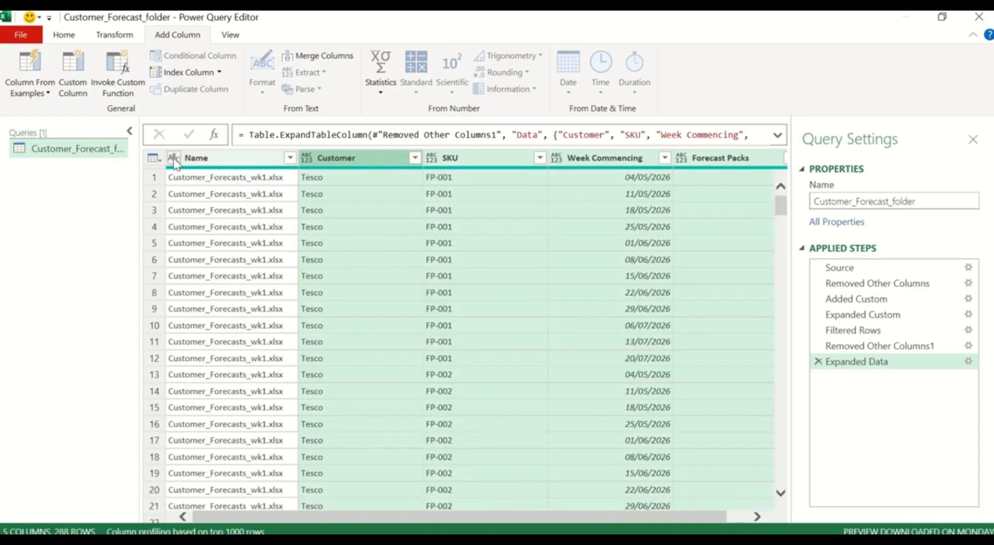
- Remove the Name column holding the source file names from the combined forecast table
left_click(216, 155)
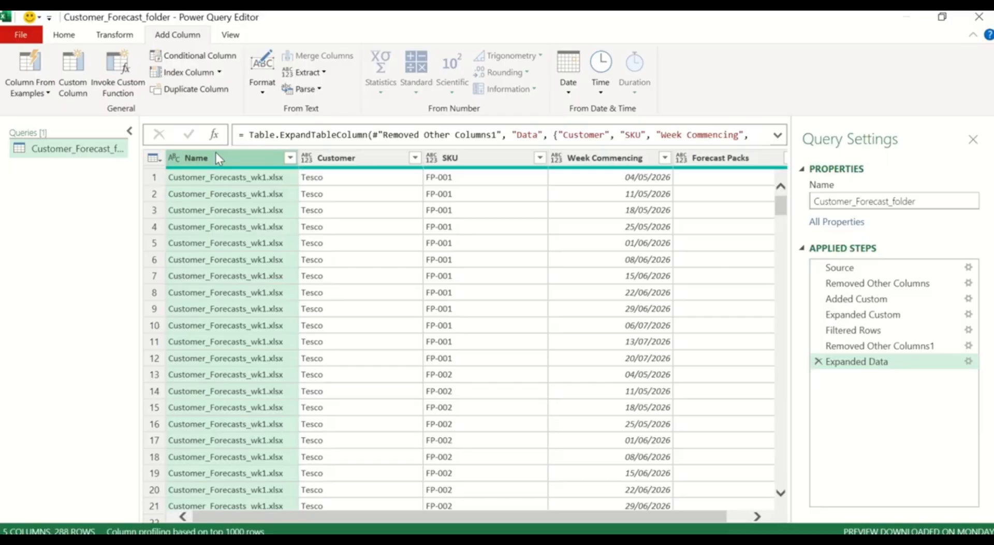
right_click(216, 157)
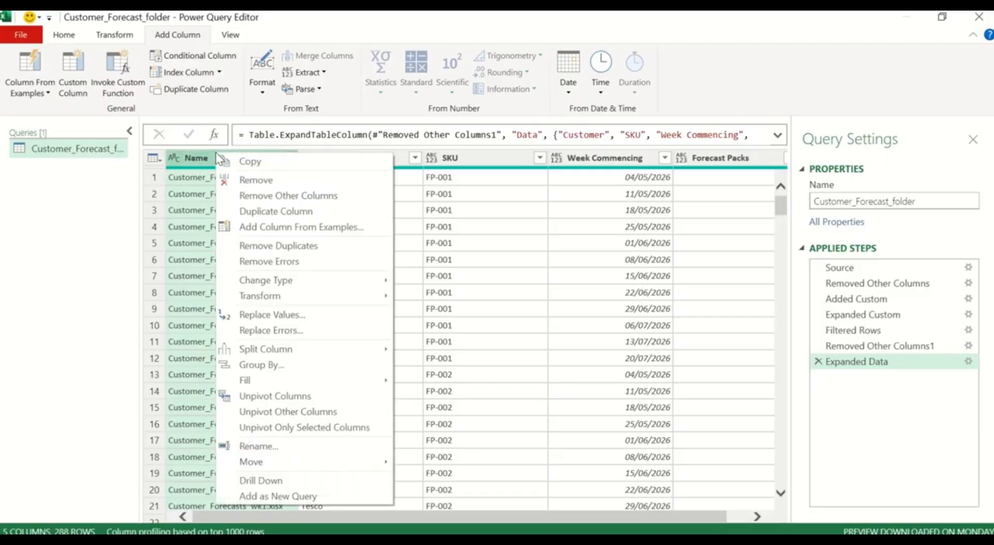
left_click(120, 234)
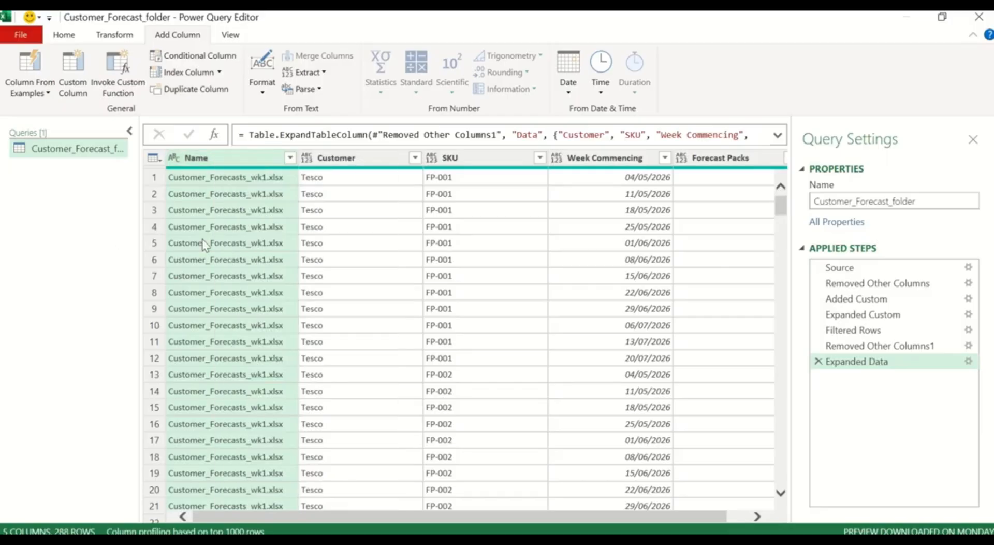
scroll(258, 253, "down", 10)
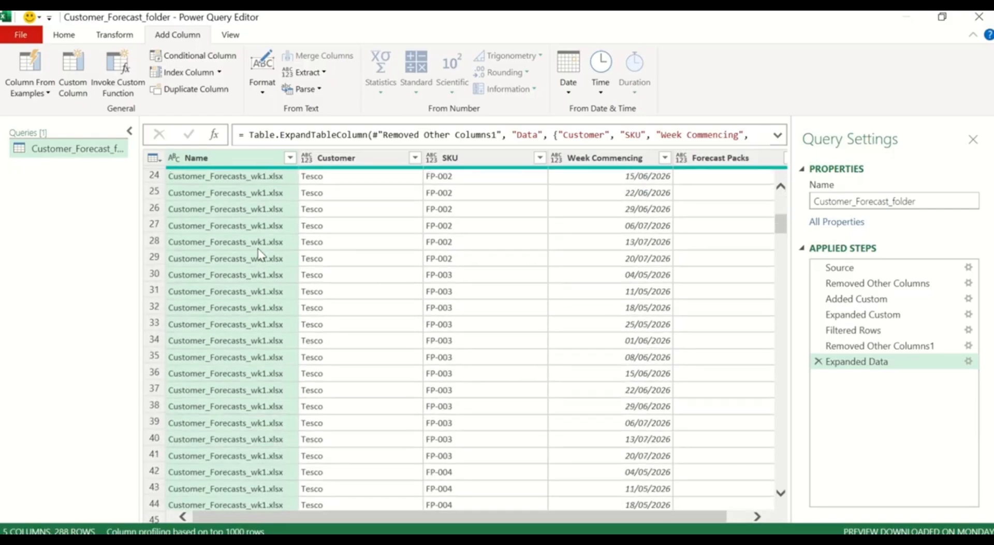
scroll(258, 254, "up", 10)
scroll(258, 253, "down", 4)
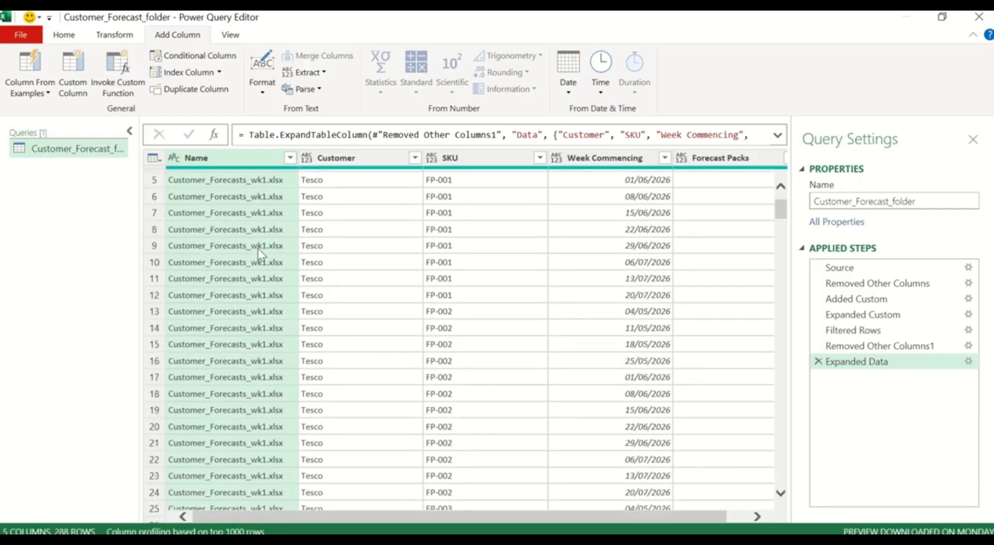
scroll(258, 253, "up", 4)
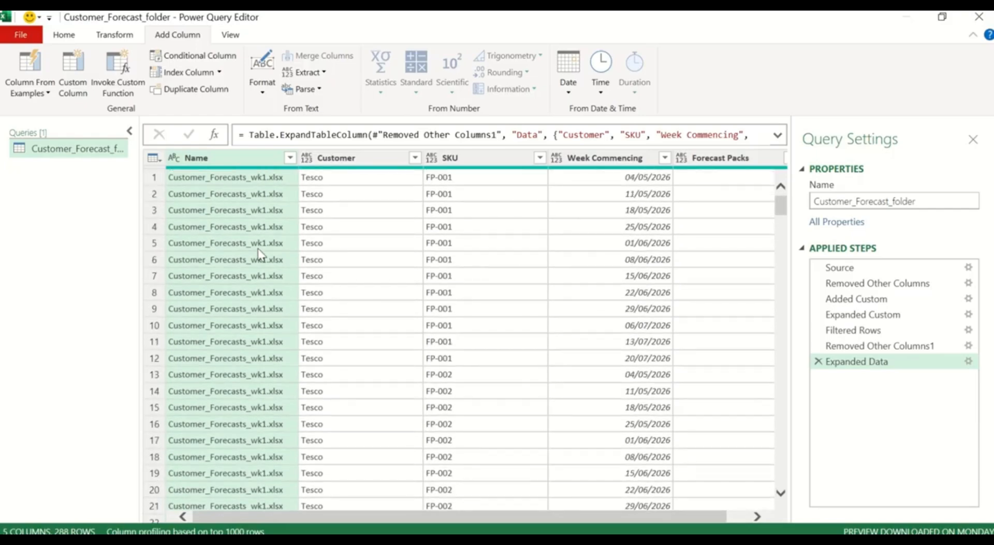
right_click(239, 159)
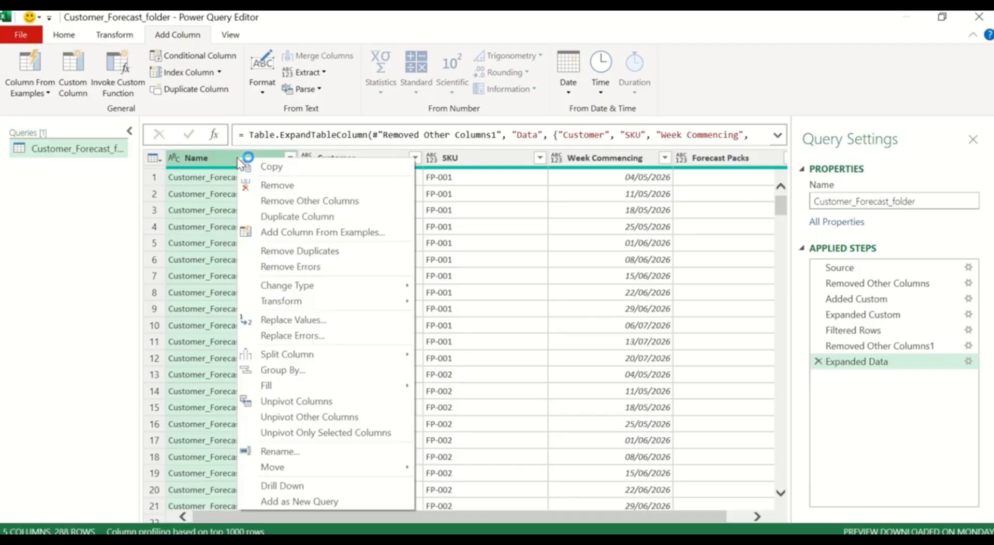
left_click(294, 185)
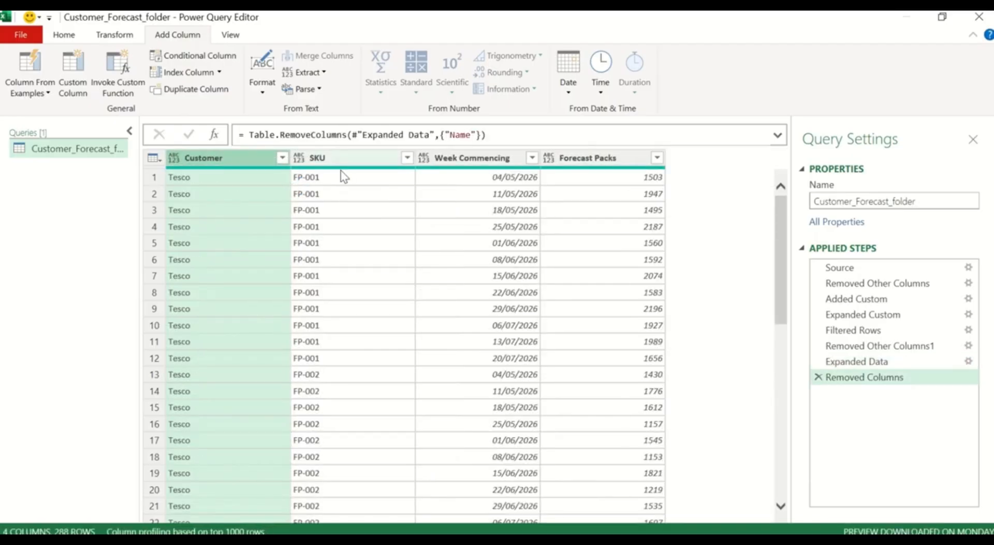
- Set the data type of the Customer column to Text
scroll(352, 338, "down", 3)
scroll(352, 338, "up", 3)
left_click(175, 158)
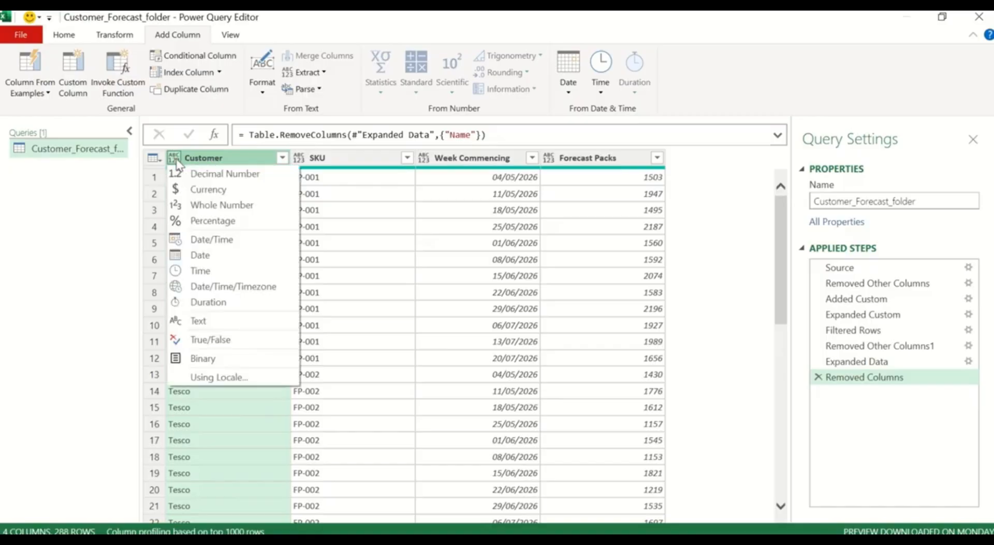
left_click(228, 325)
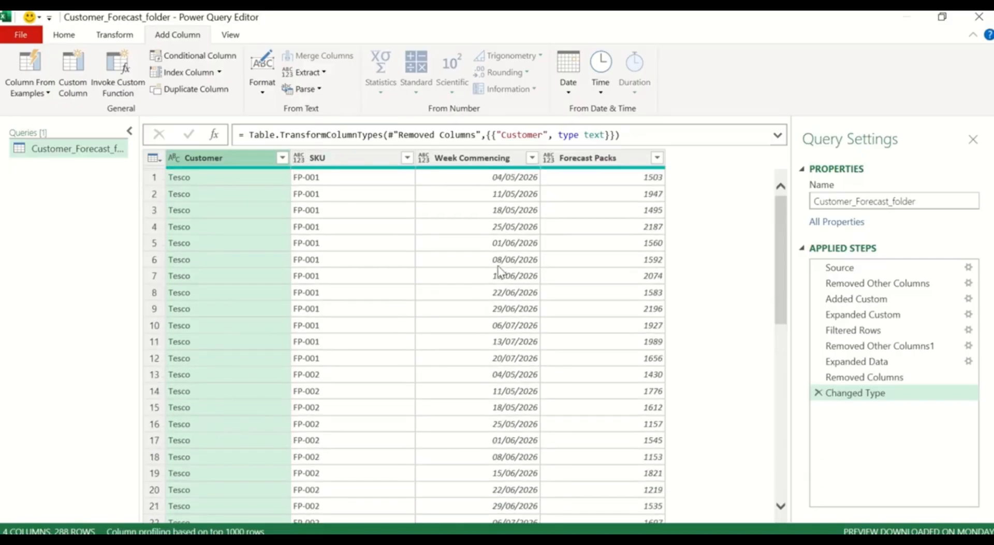
scroll(499, 270, "down", 1)
scroll(499, 268, "up", 1)
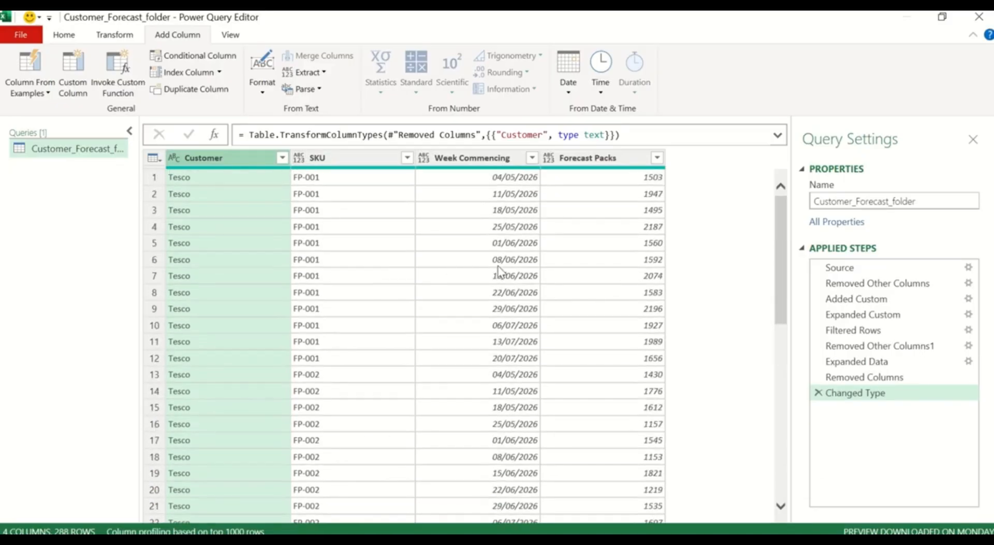
- Set the data type of the Week Commencing column to Date and of the Forecast Packs column to Whole Number
left_click(427, 161)
left_click(428, 160)
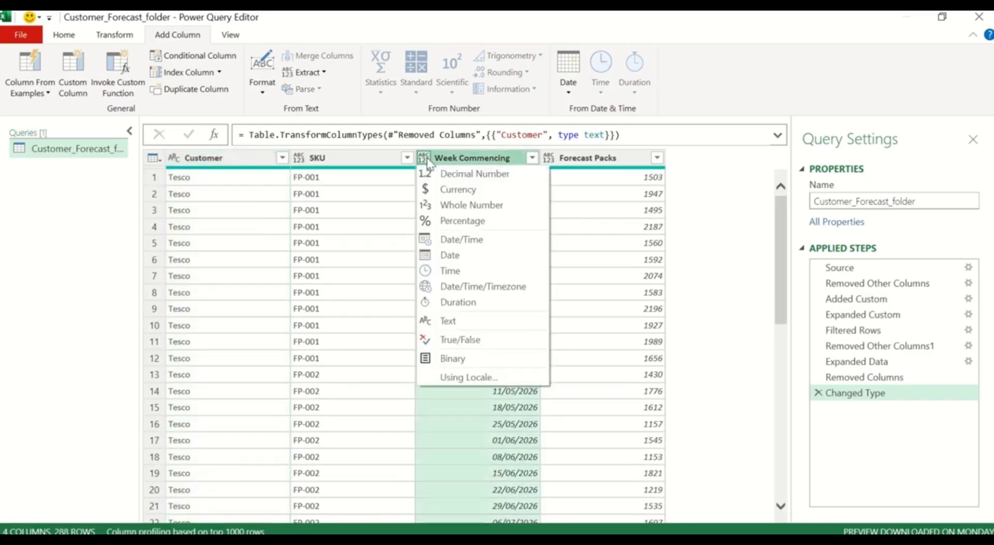
left_click(465, 254)
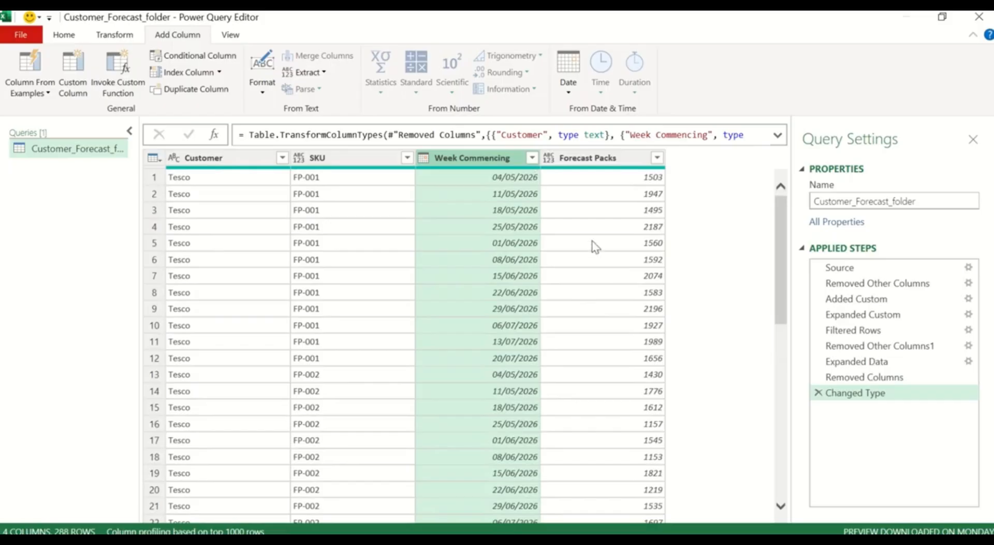
left_click(550, 158)
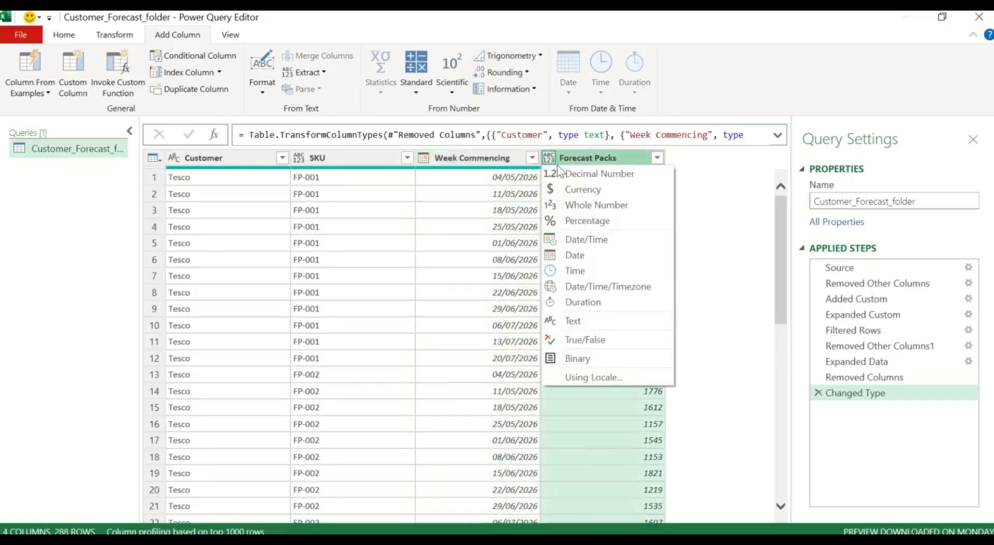
left_click(590, 205)
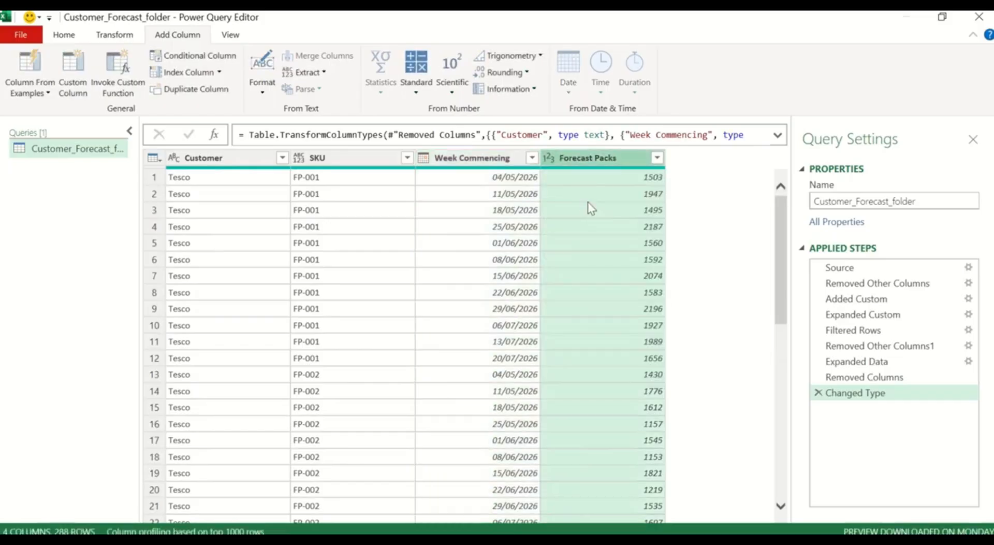
- Close the query editor and load the combined customer forecast table into a new worksheet
scroll(398, 310, "down", 17)
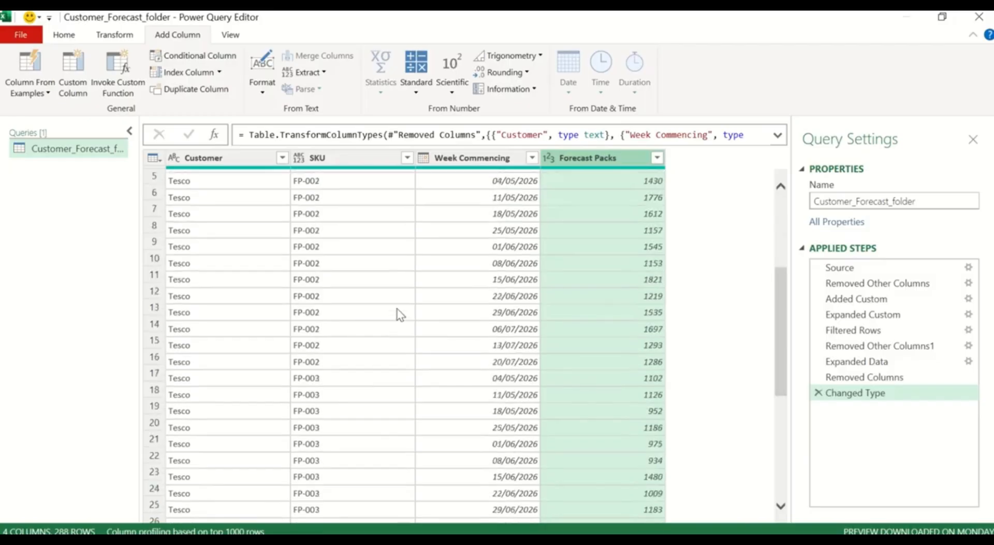
scroll(399, 313, "down", 3)
scroll(400, 313, "up", 19)
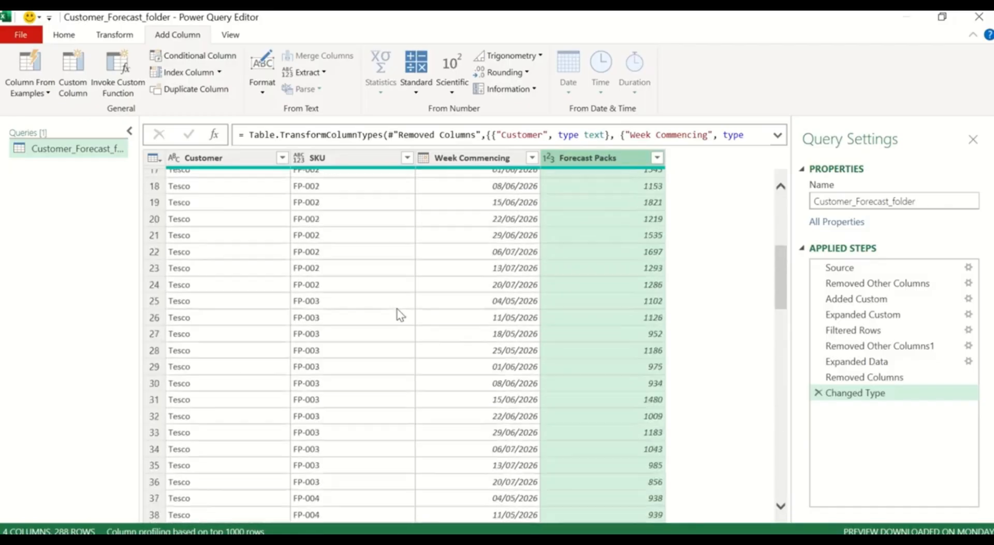
scroll(400, 315, "up", 1)
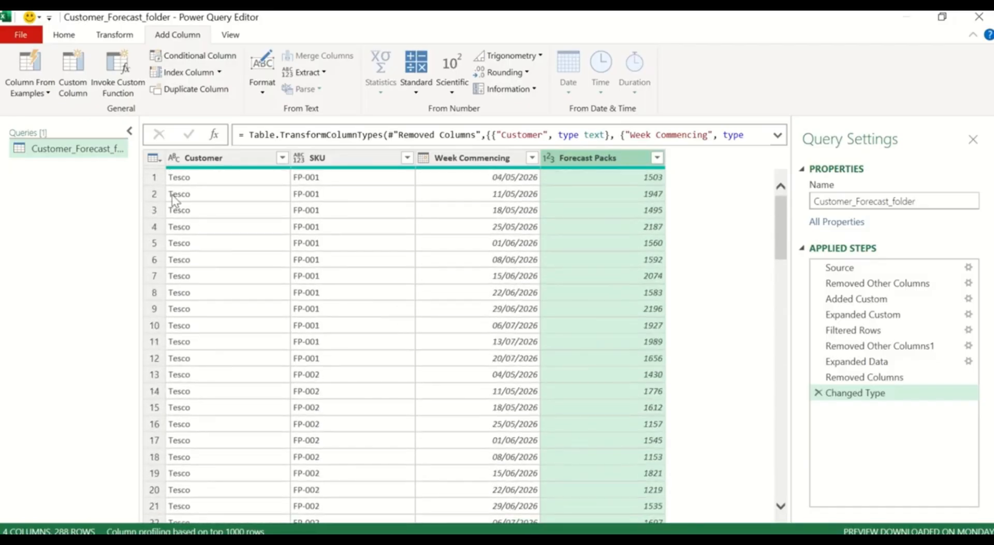
left_click(65, 35)
left_click(29, 93)
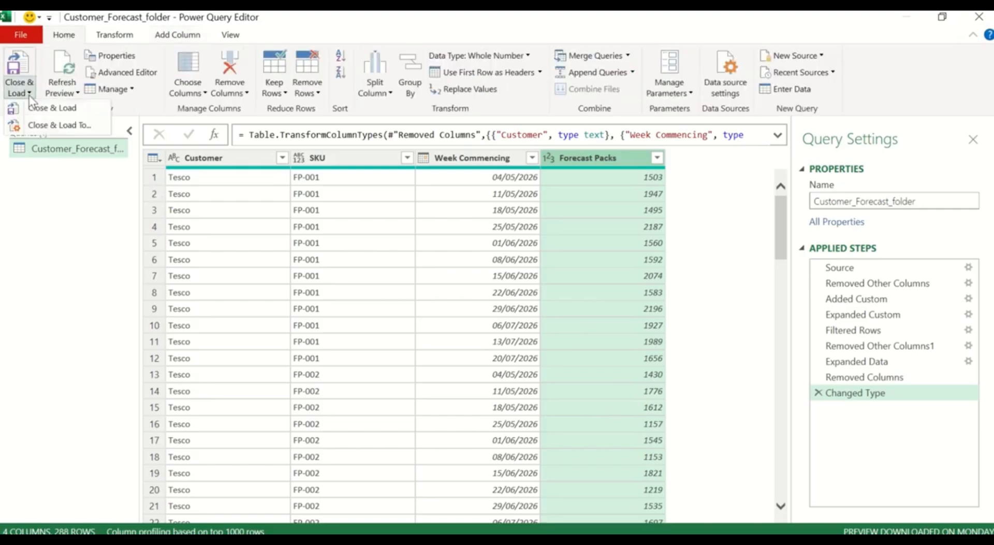
left_click(42, 110)
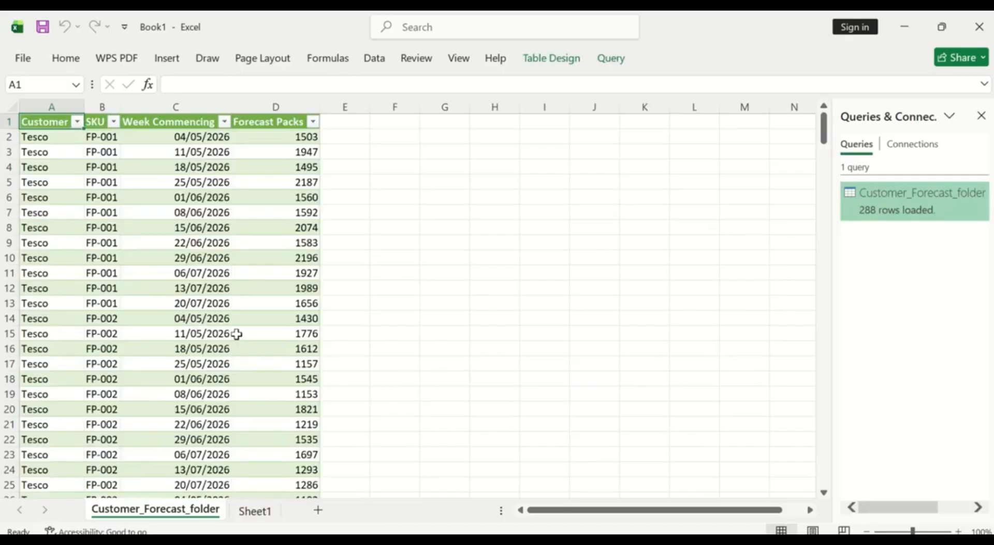
scroll(237, 331, "down", 20)
scroll(237, 331, "down", 20)
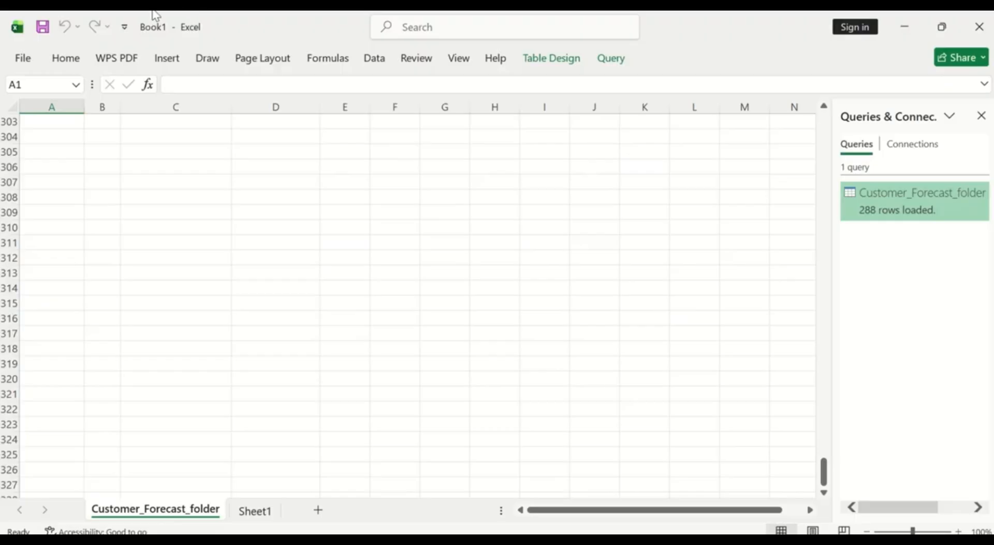
scroll(158, 295, "up", 20)
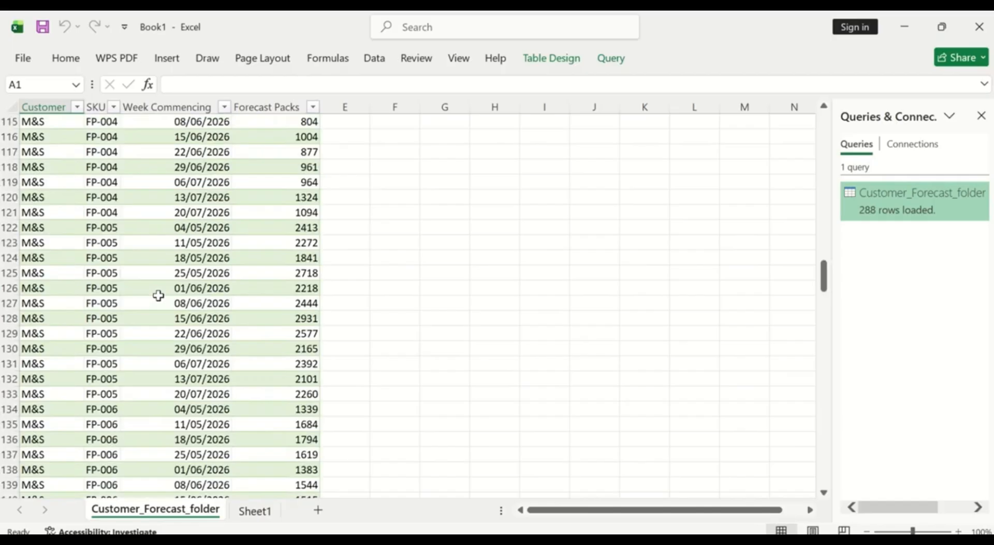
- Go to the blank Sheet1, check the list of required data sources on the Excalidraw whiteboard, and return to the Book1 workbook
left_click(254, 510)
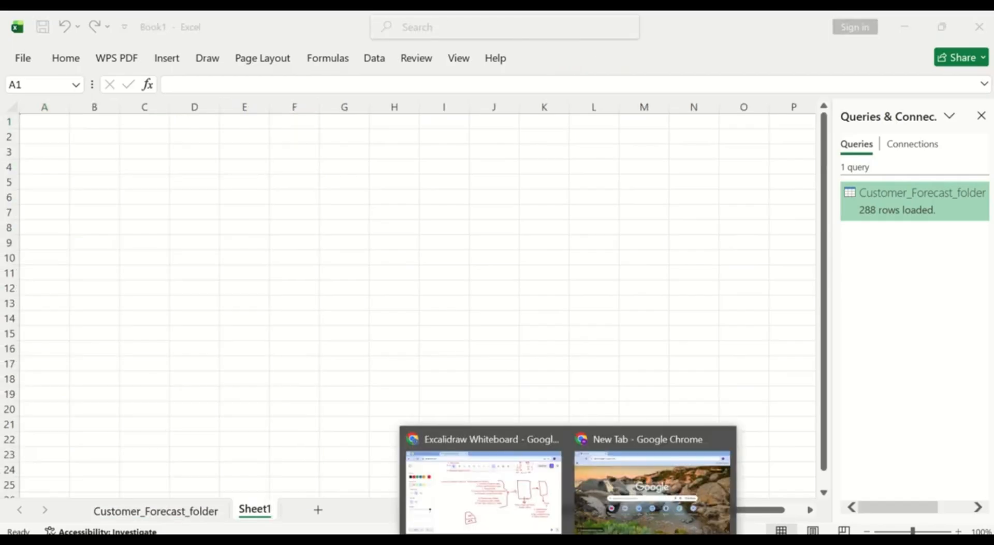
left_click(510, 511)
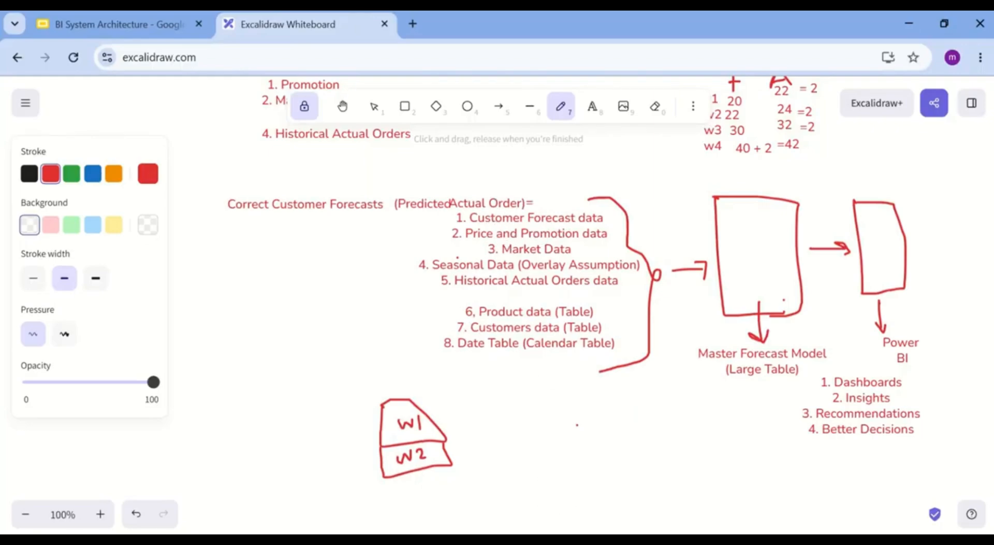
mouse_move(687, 541)
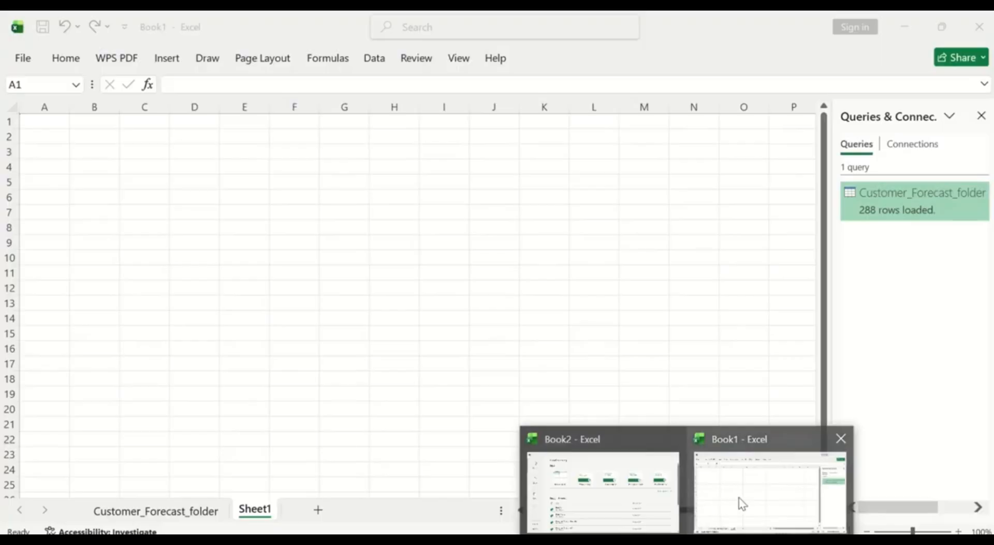
left_click(742, 503)
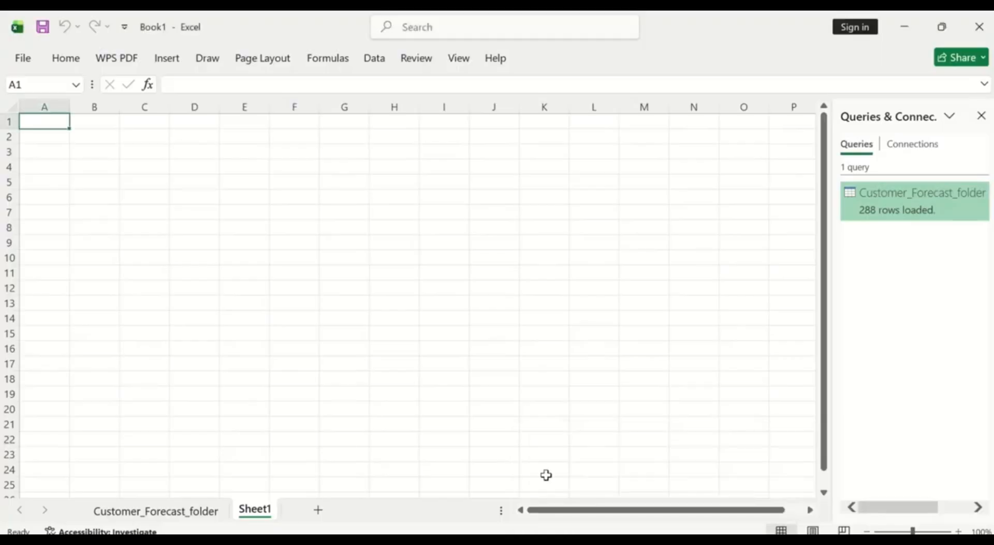
- Import Promotion_folder from Downloads as a folder data source and open its file list for transformation in Power Query
left_click(374, 68)
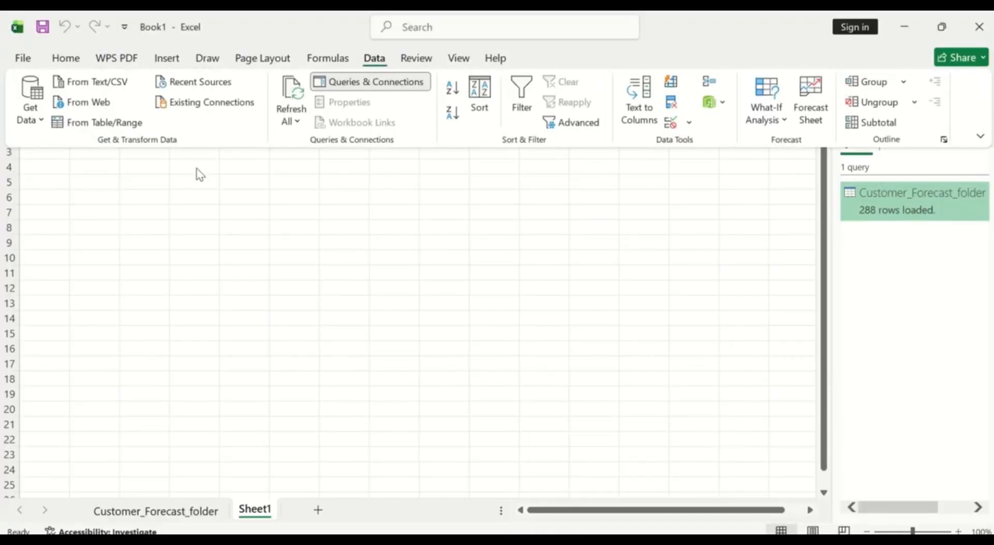
left_click(37, 118)
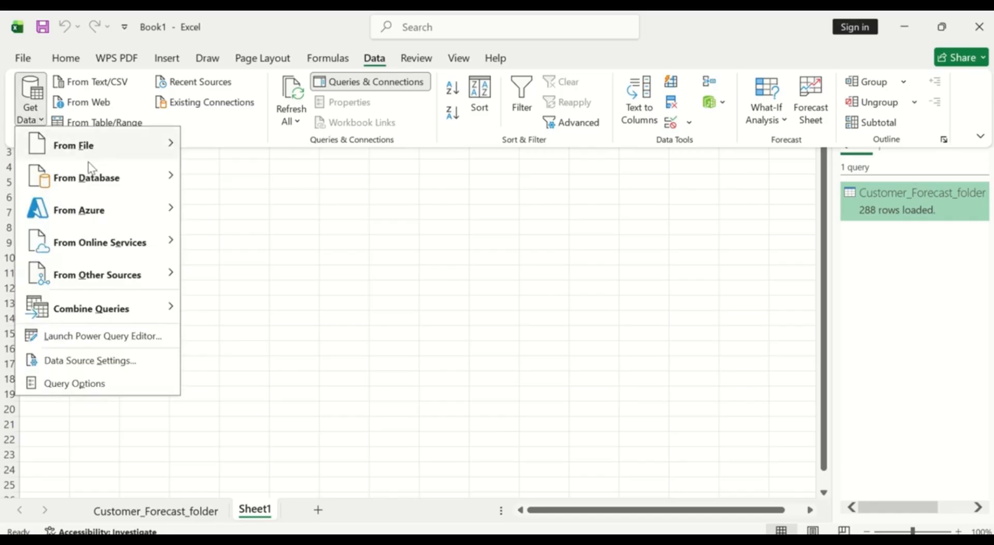
mouse_move(129, 146)
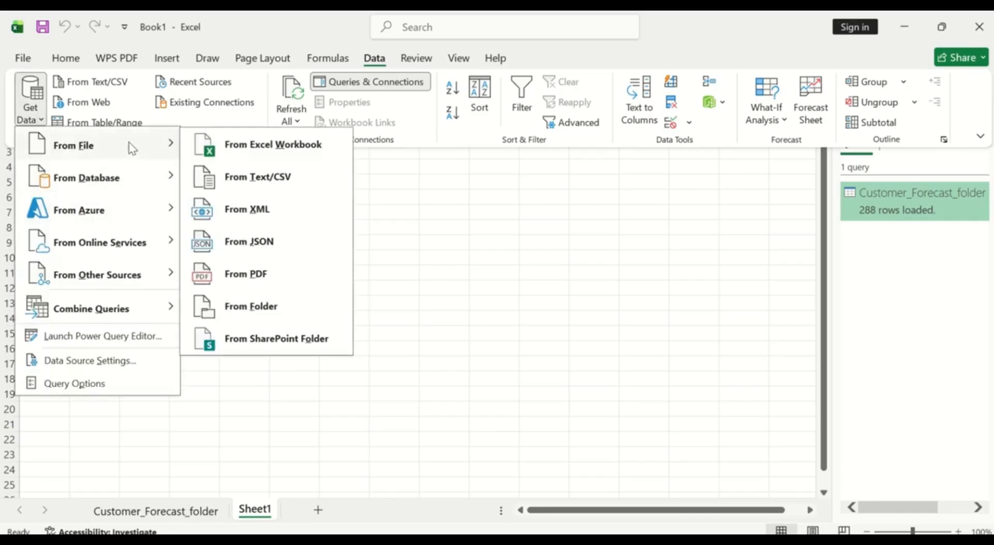
left_click(280, 310)
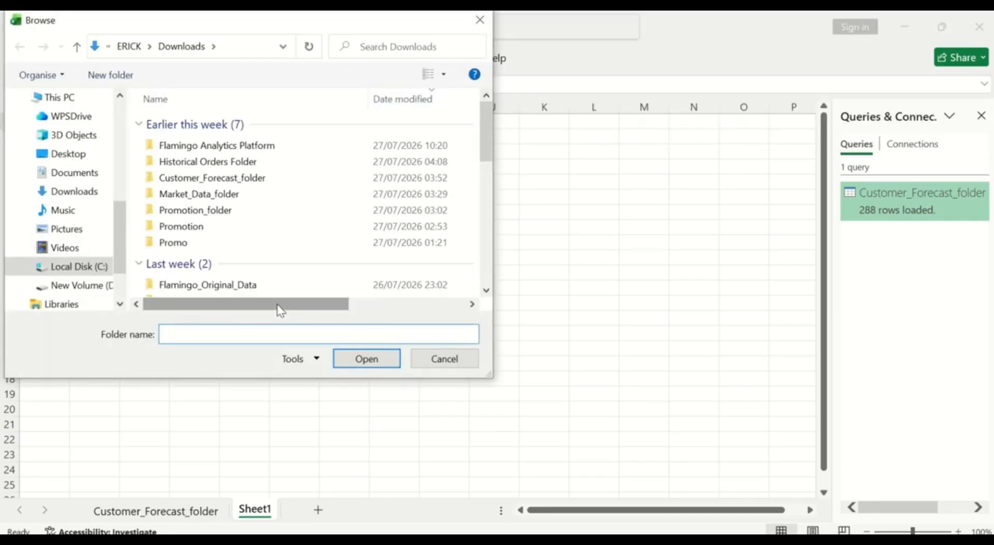
left_click(264, 215)
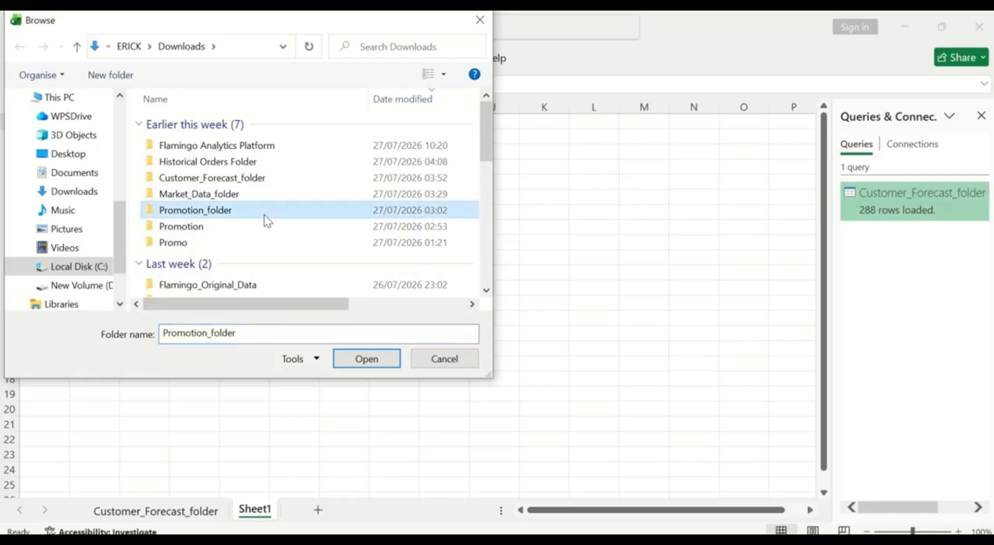
left_click(366, 358)
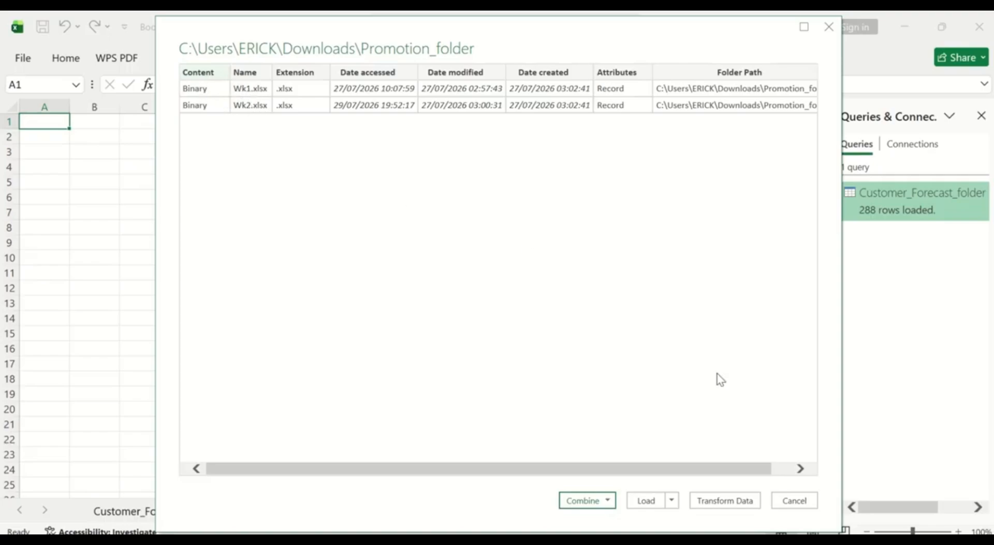
left_click(735, 501)
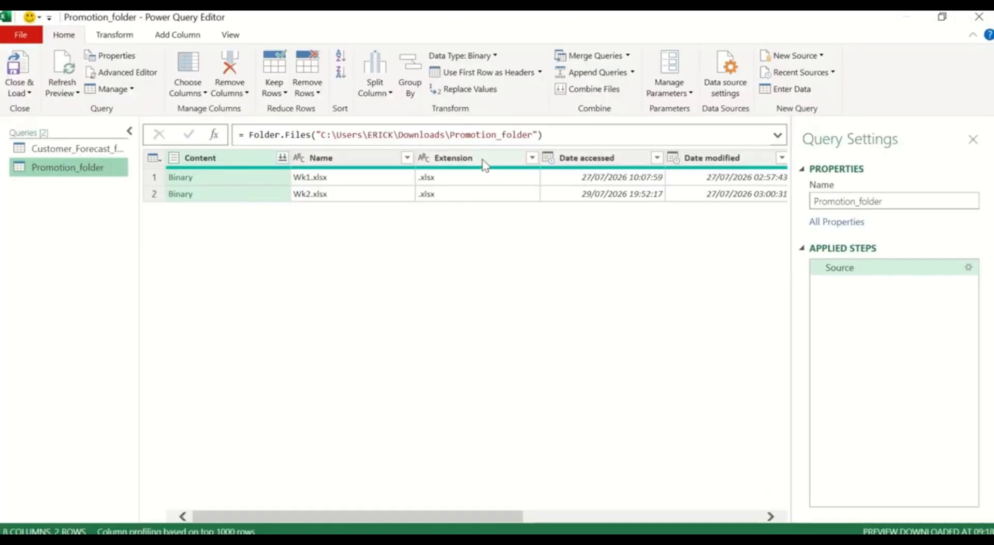
- Keep only the Name and Content columns of the Promotion_folder query, with Name first
left_click(357, 154)
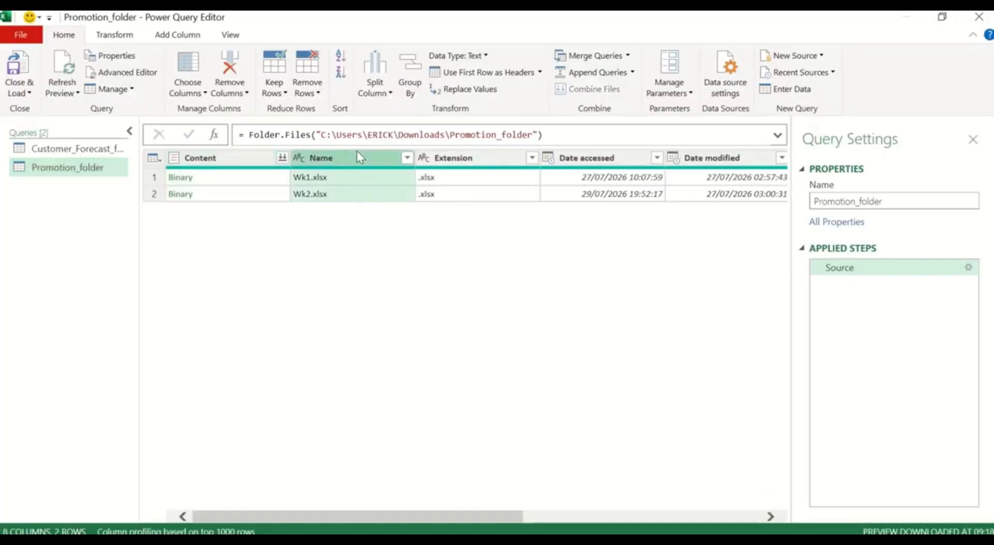
left_click(234, 162, "ctrl")
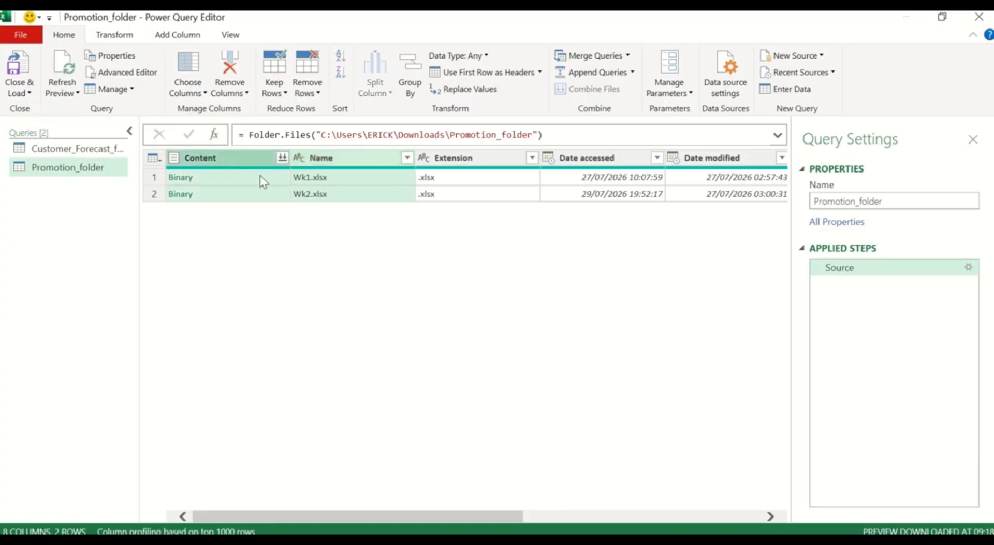
right_click(295, 157)
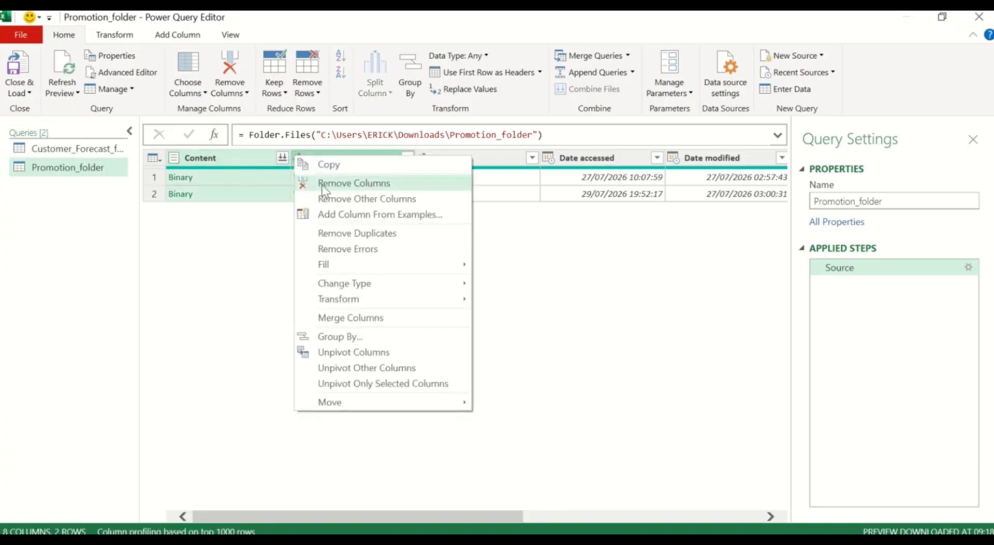
left_click(331, 198)
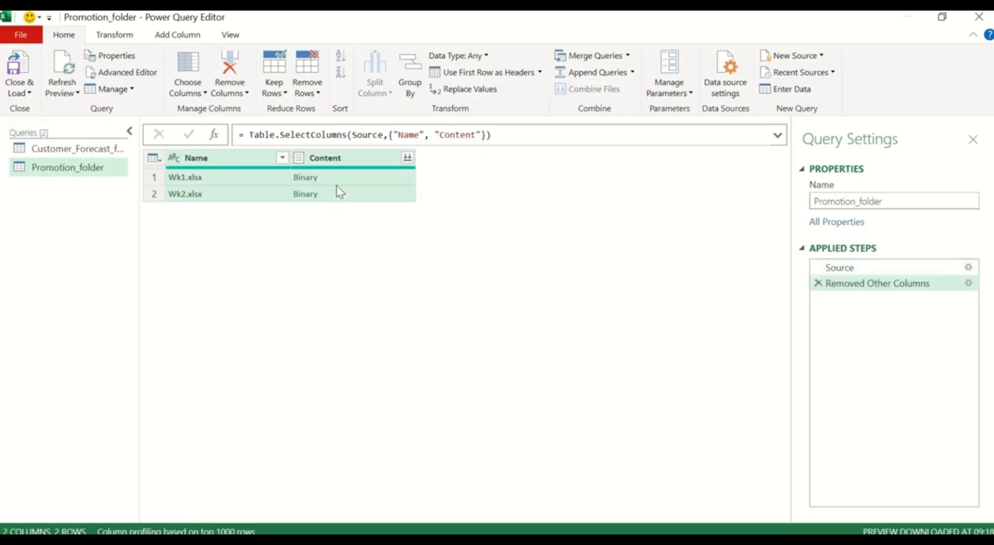
- Add a custom column named Custom to the Promotion_folder query with the formula Excel.Workbook([Content])
left_click(177, 36)
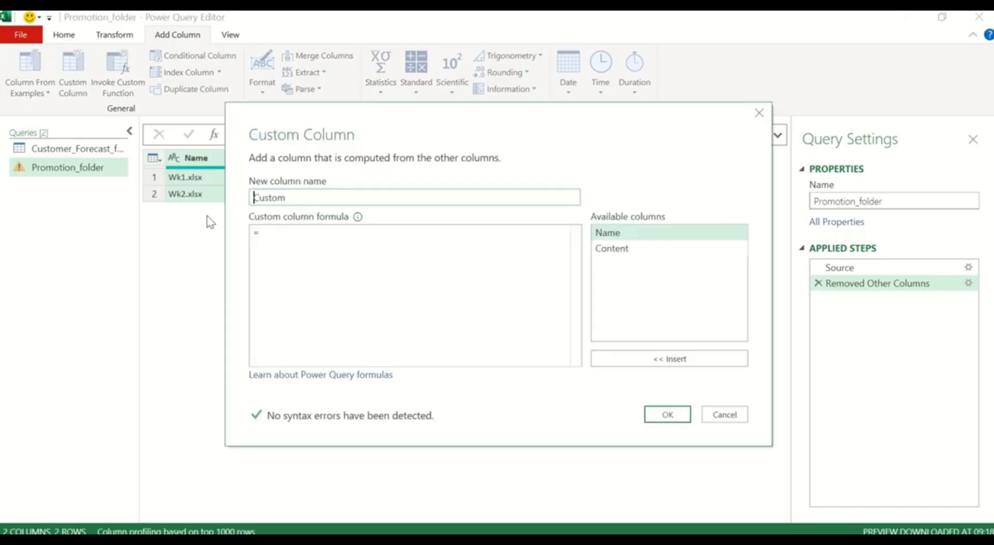
left_click(291, 238)
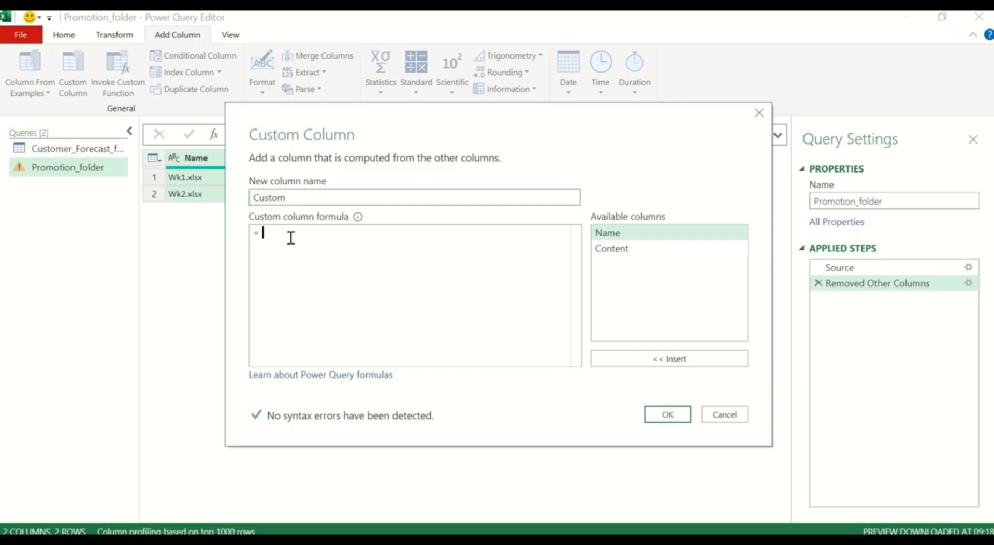
type("E")
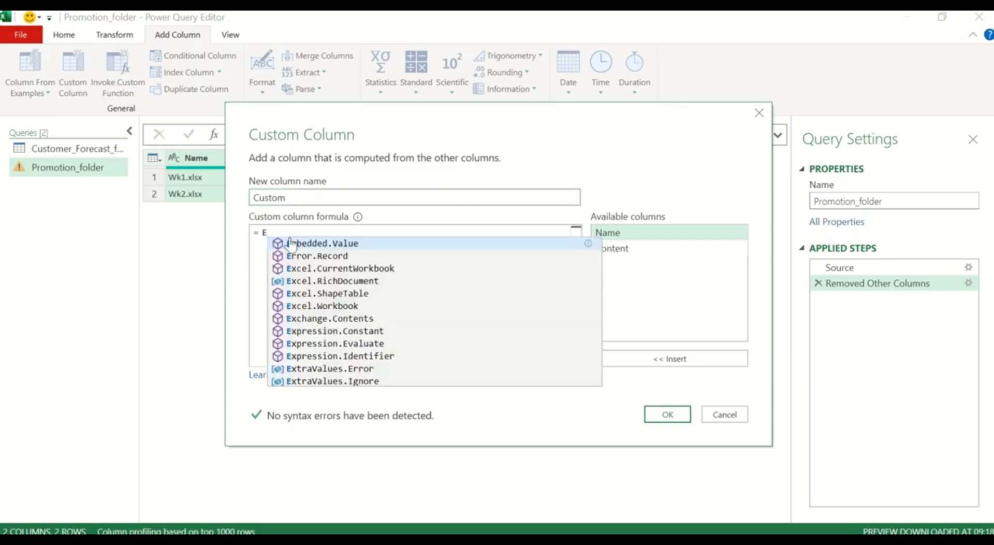
type("xce")
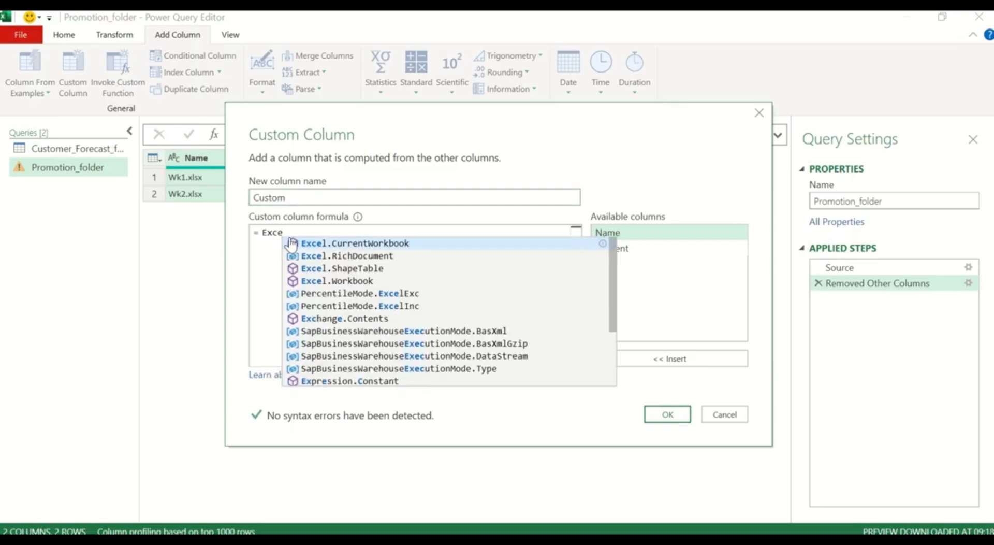
left_click(355, 280)
type("(")
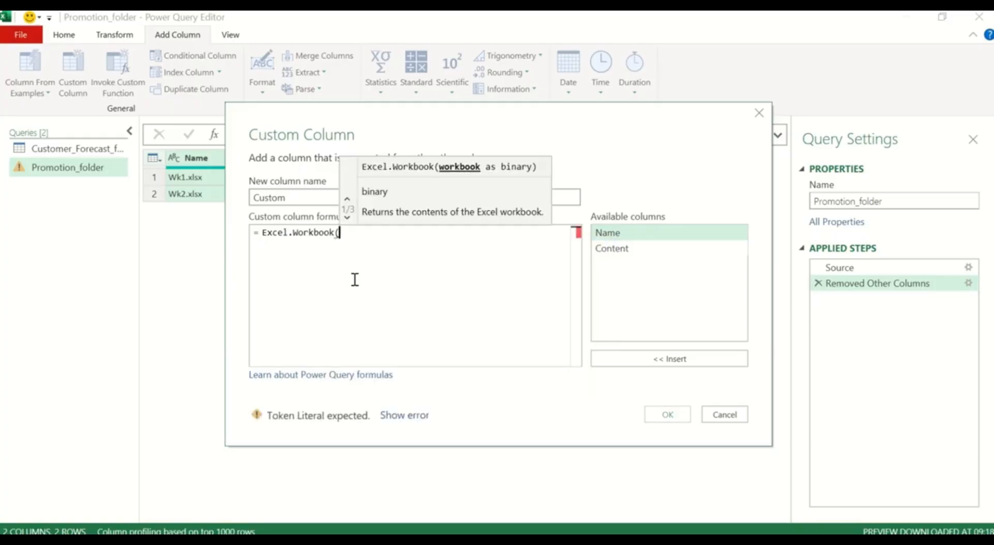
type("cont")
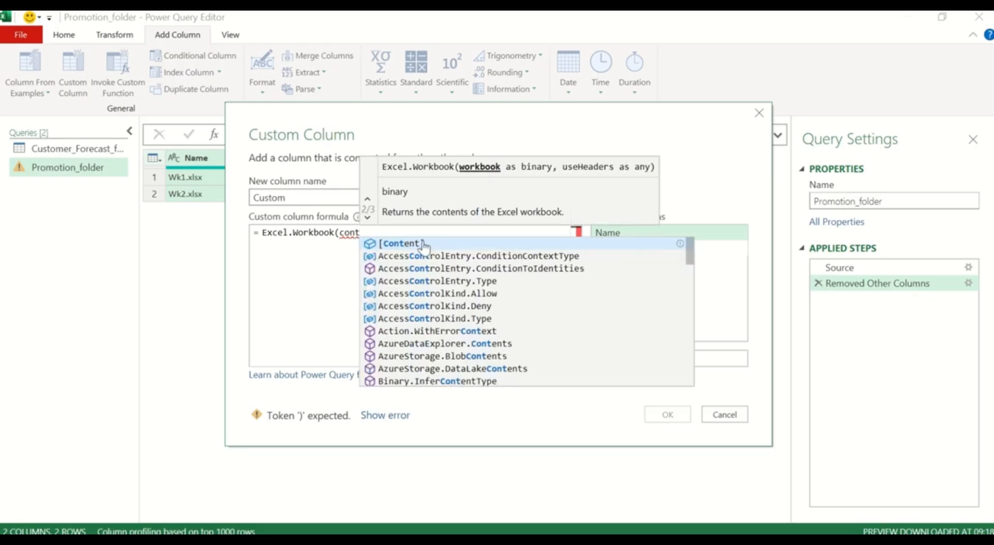
left_click(404, 243)
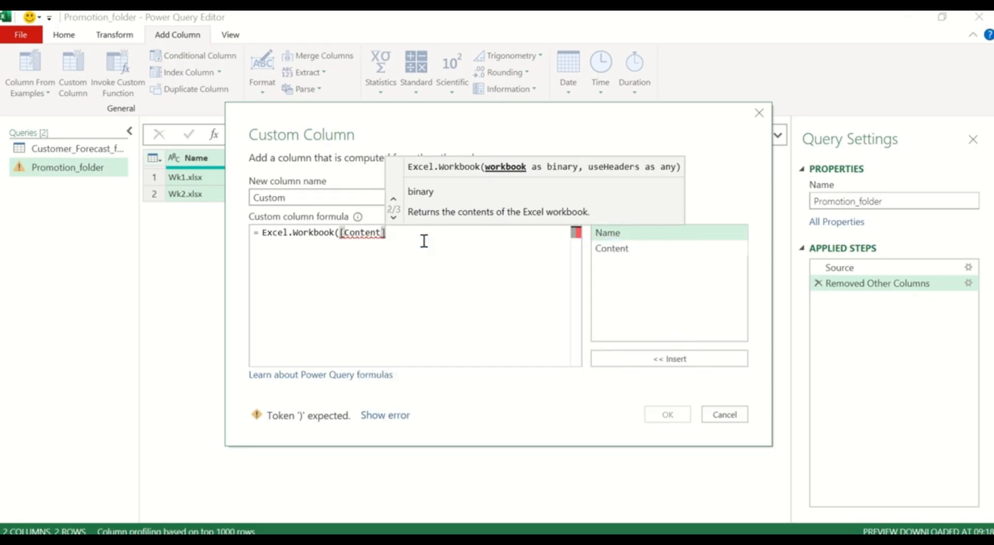
type(")")
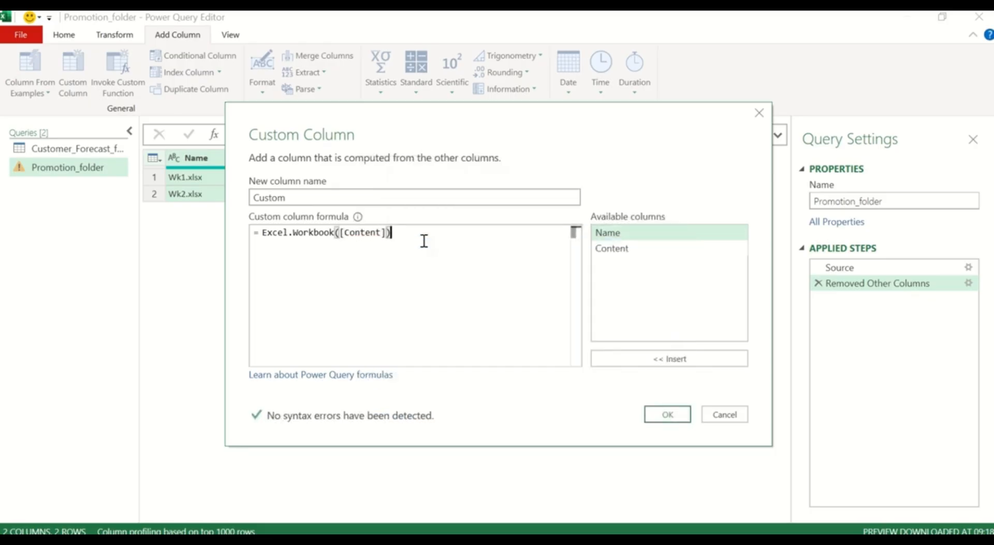
left_click(666, 414)
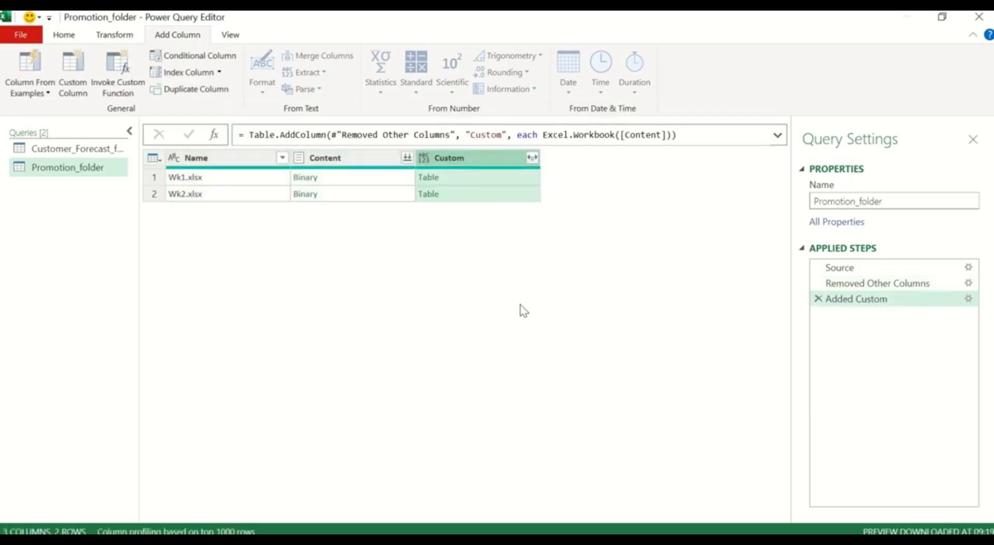
- Expand the Custom column of the Promotion_folder query into all its fields, without using the original column name as prefix
left_click(532, 158)
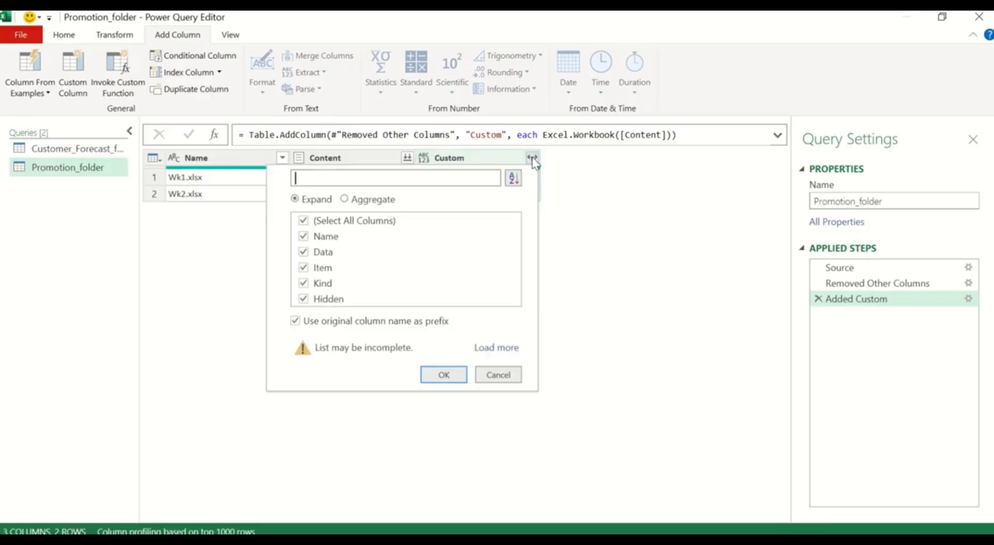
left_click(295, 322)
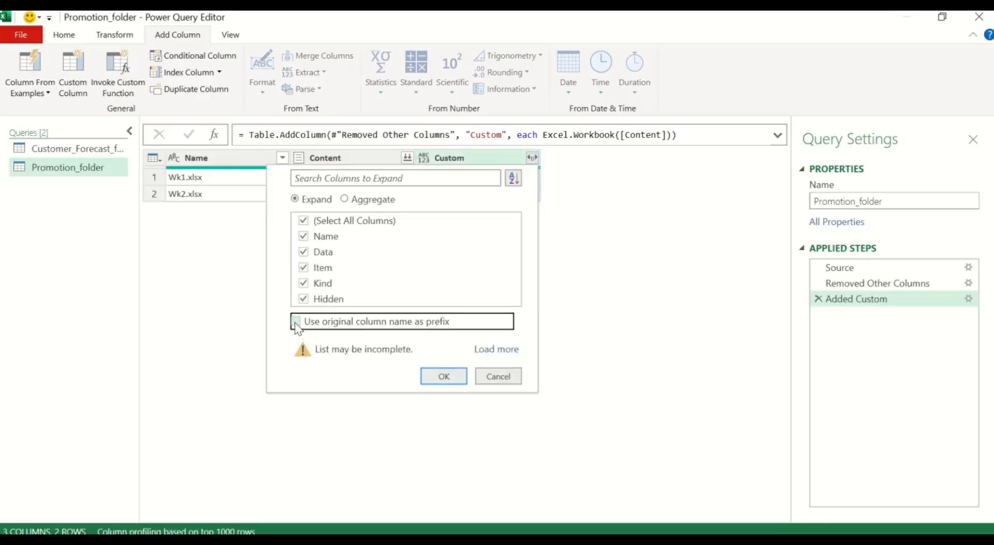
left_click(444, 377)
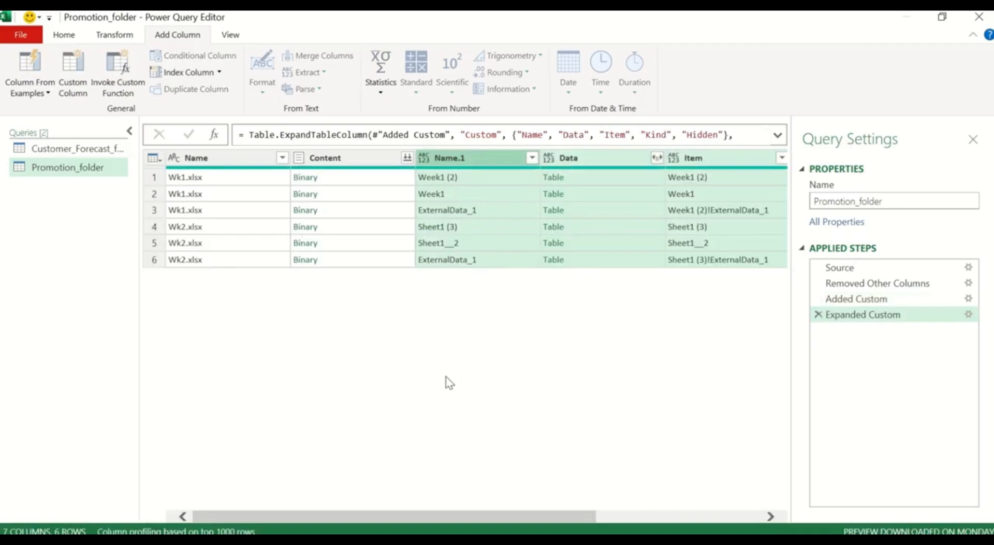
- Filter the Kind column to keep only the Table rows, excluding DefinedName and Sheet
left_click(771, 517)
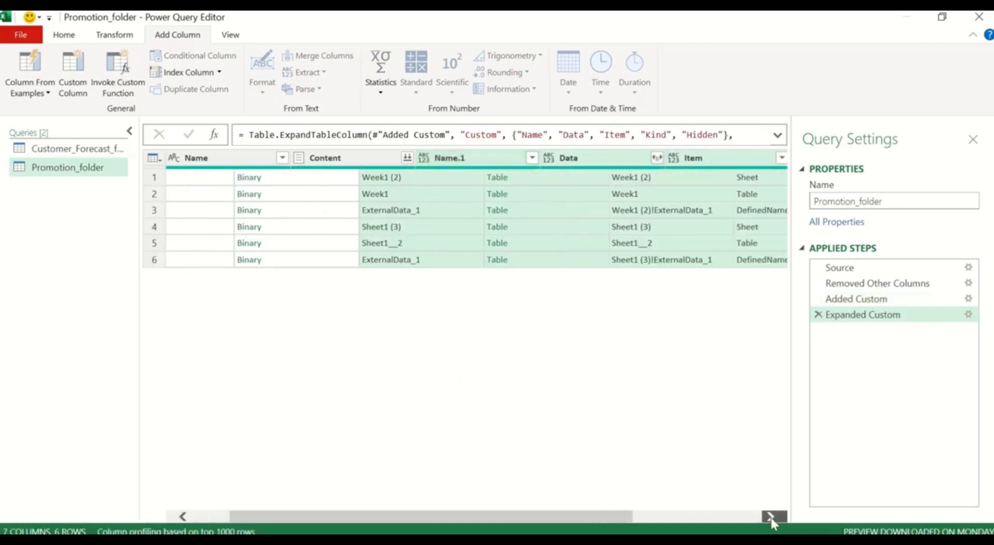
left_click(771, 516)
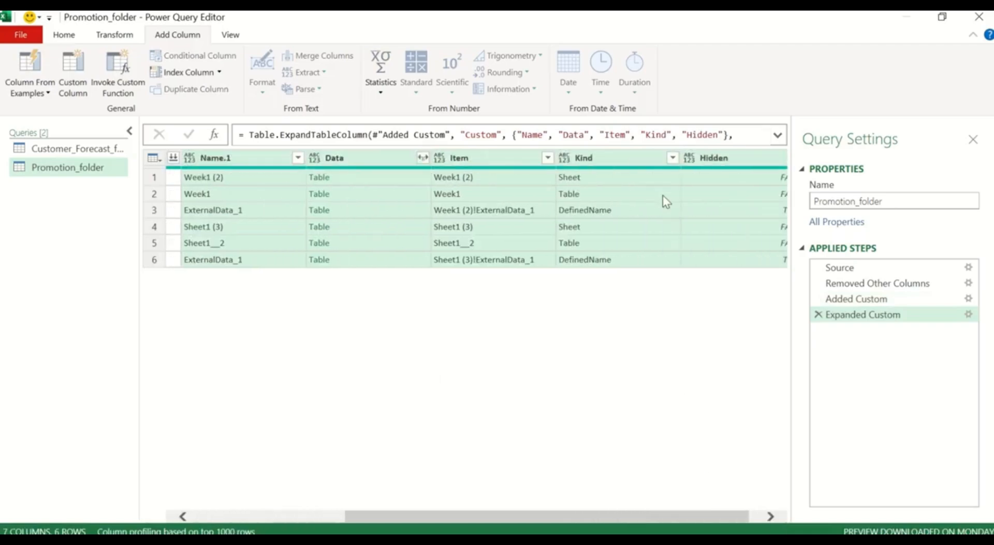
left_click(672, 158)
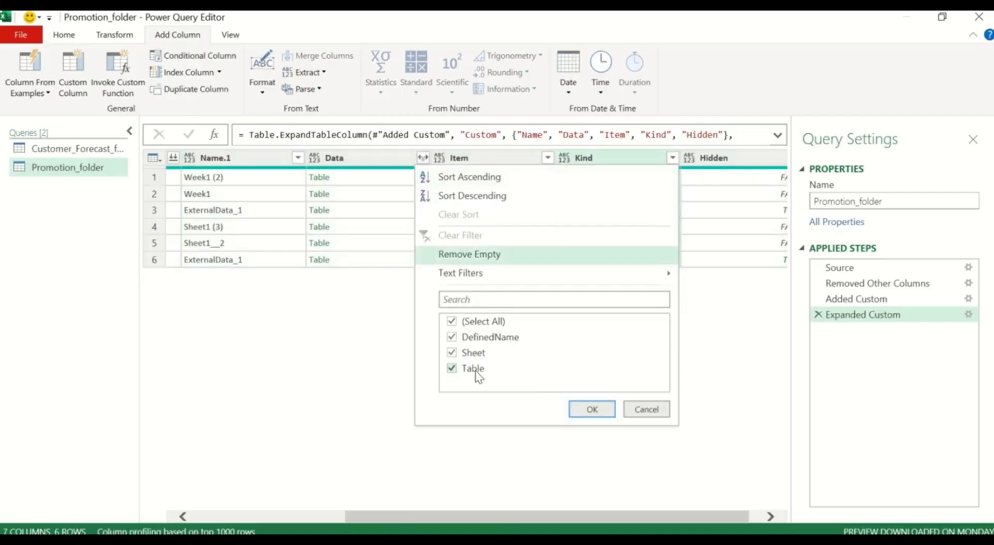
left_click(451, 353)
left_click(452, 337)
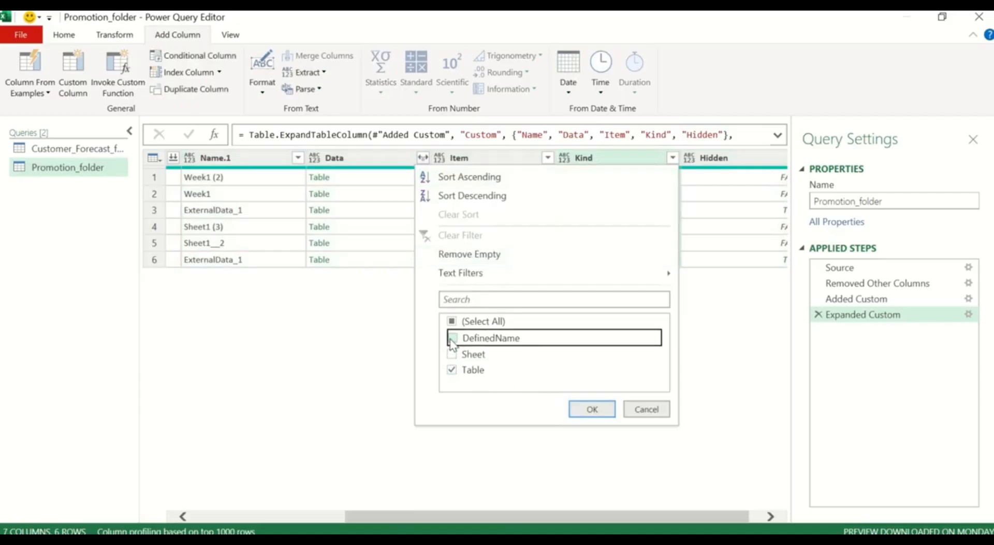
left_click(591, 409)
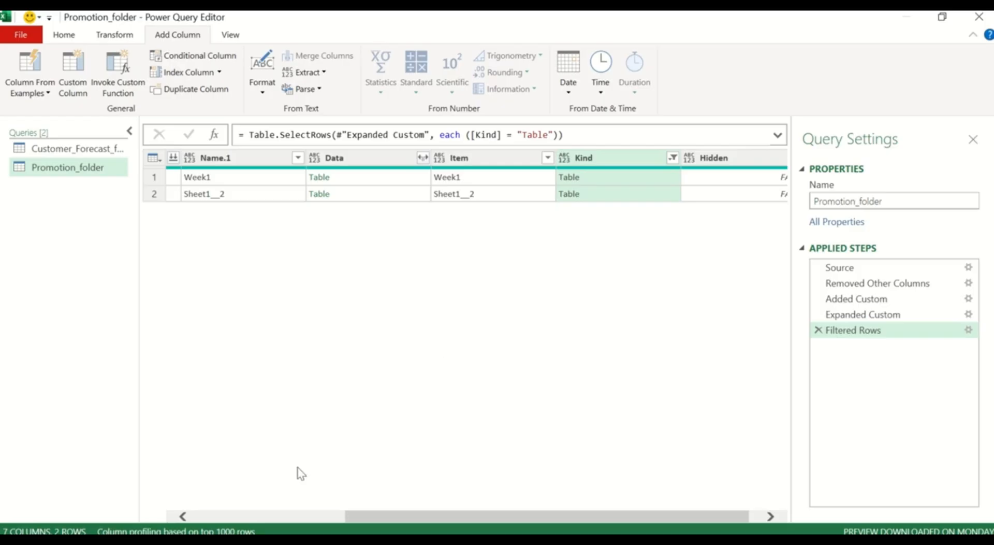
- Keep only the Name and Data columns of the Promotion_folder query and expand Data into all its columns without a name prefix
left_click(226, 516)
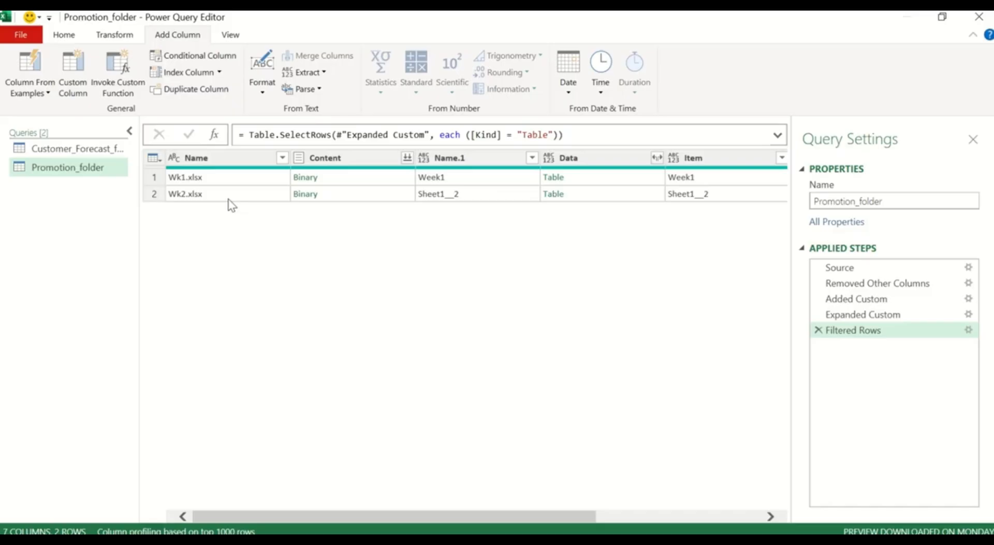
left_click(227, 158)
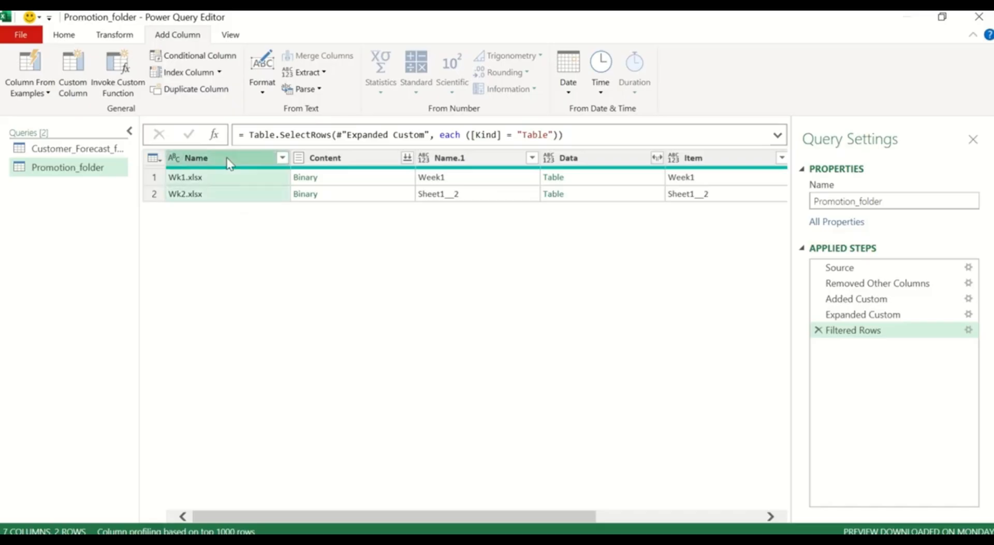
left_click(565, 161, "ctrl")
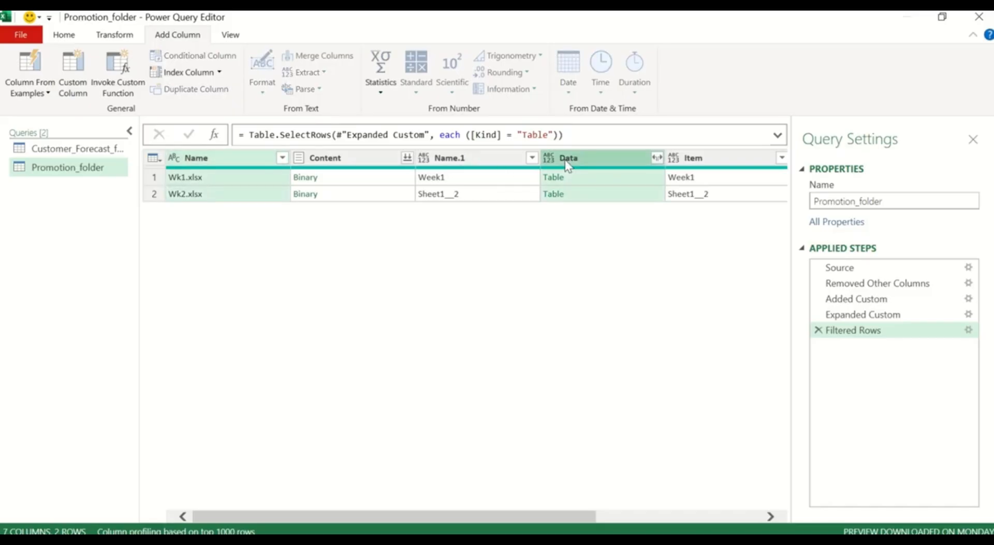
right_click(564, 160)
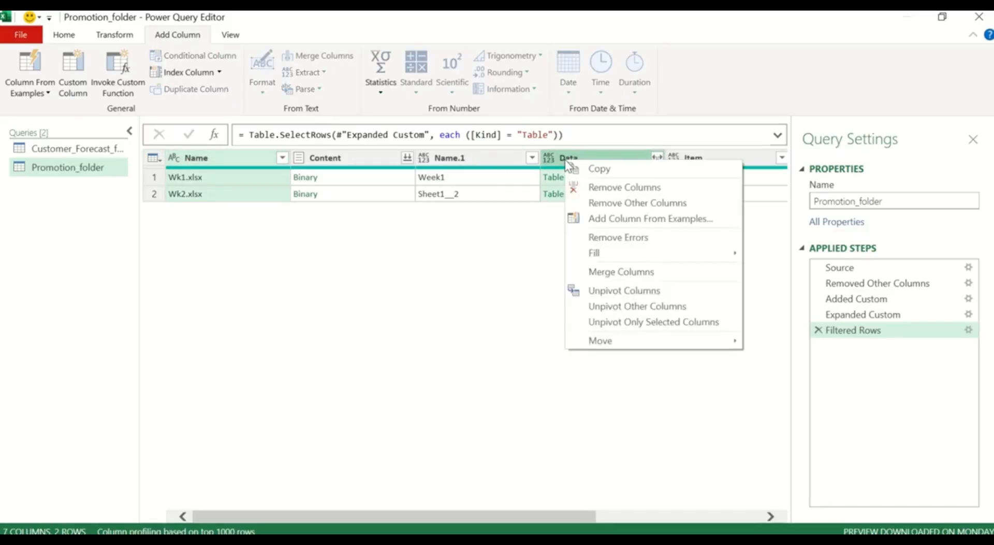
left_click(607, 203)
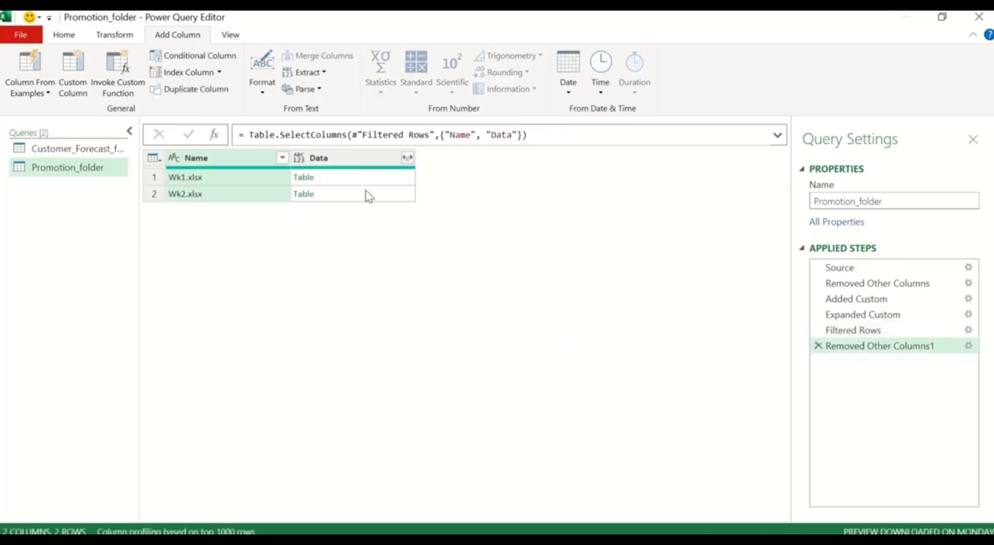
left_click(408, 158)
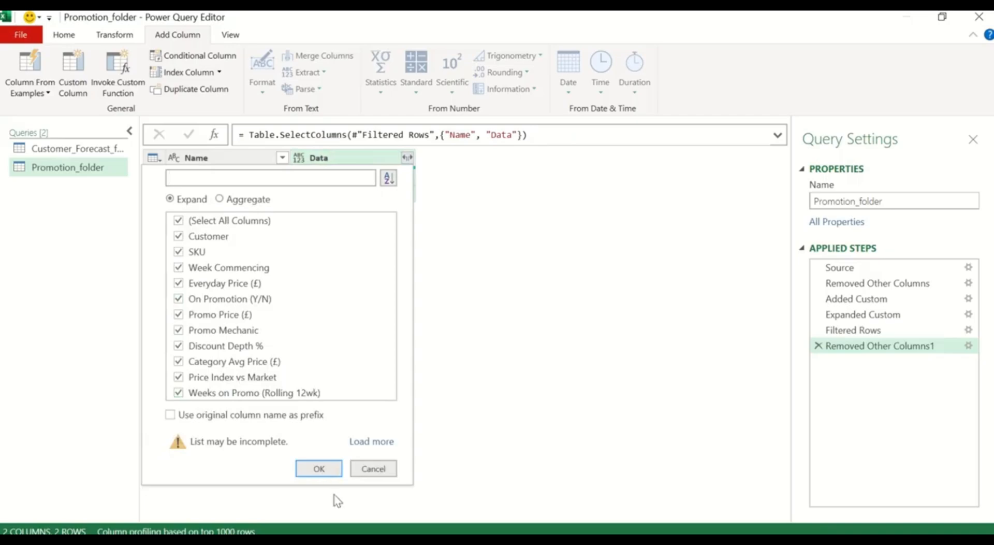
left_click(319, 469)
- Examine the expanded rows to check where the Wk1.xlsx data ends and the Wk2.xlsx data starts
scroll(365, 393, "down", 1)
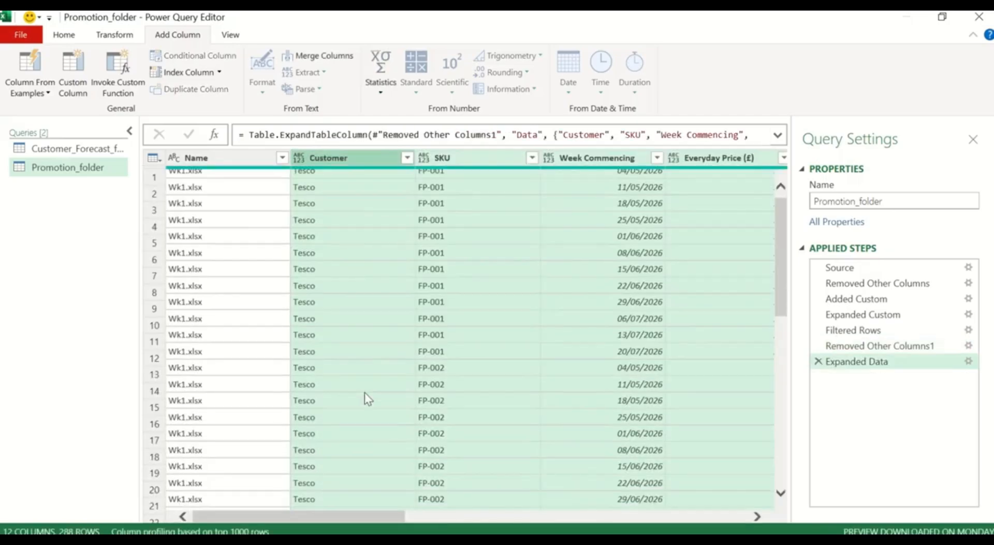
scroll(365, 393, "down", 20)
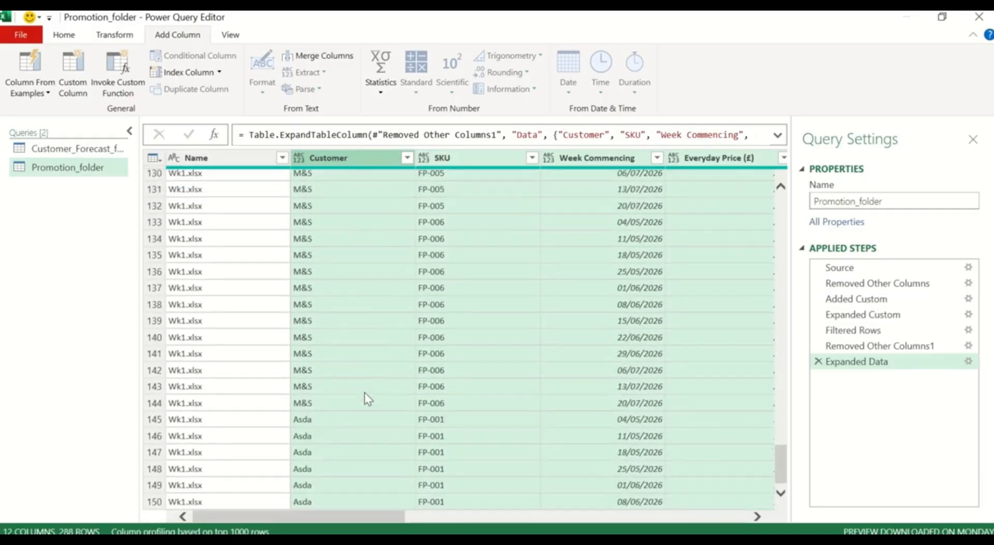
scroll(365, 393, "down", 20)
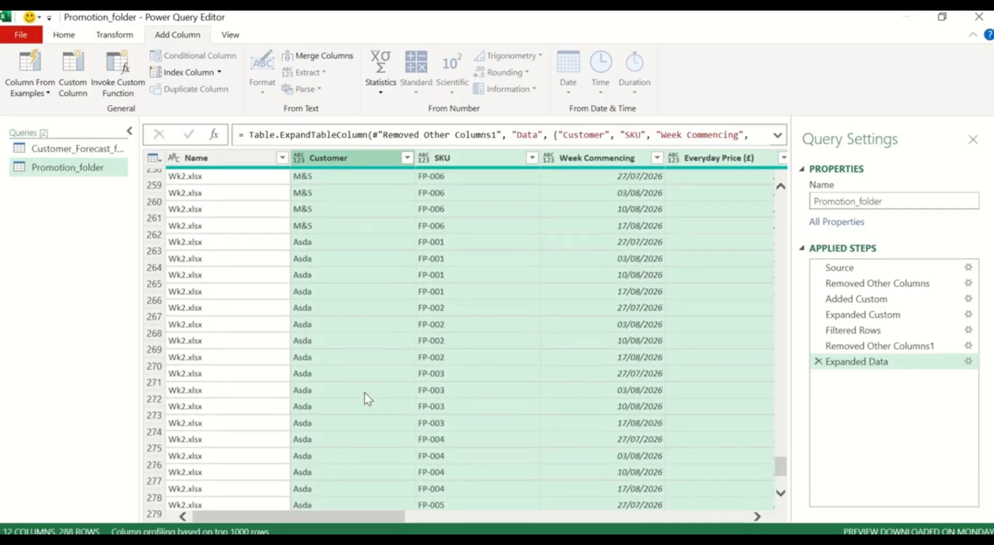
scroll(365, 392, "up", 15)
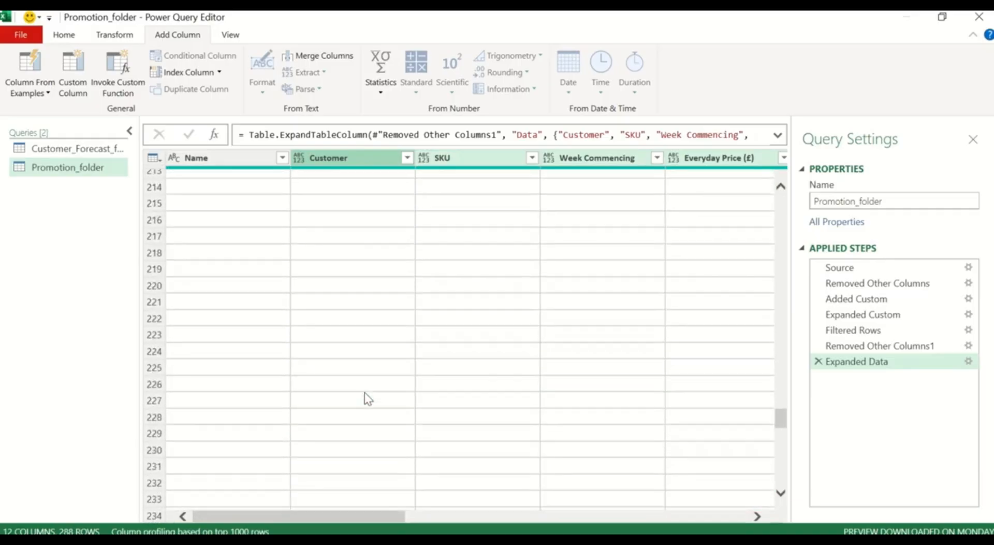
scroll(365, 393, "up", 17)
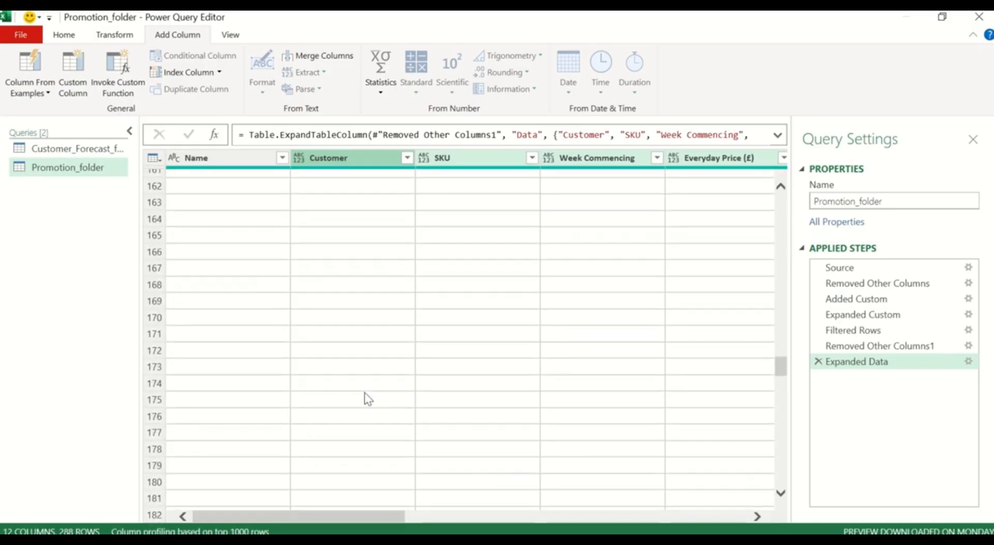
scroll(365, 392, "up", 3)
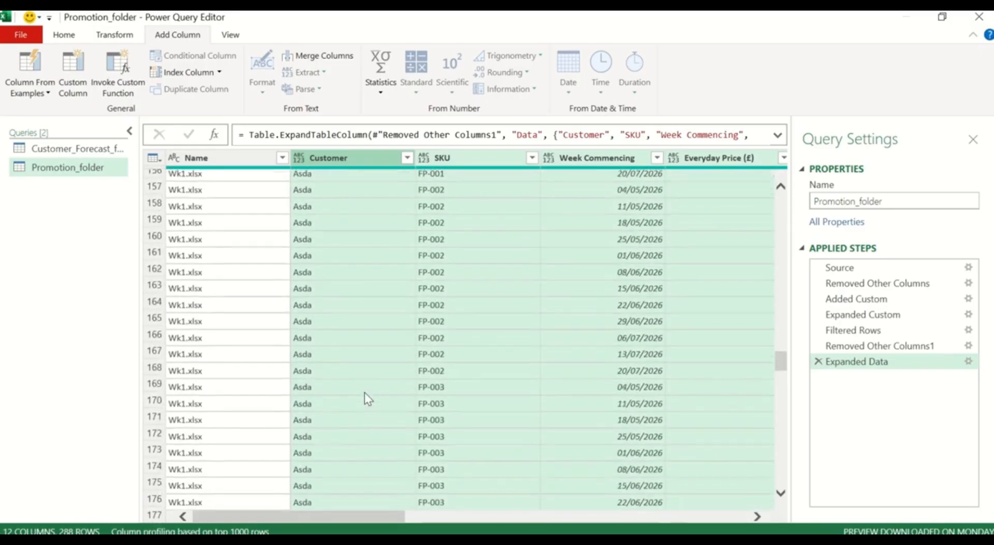
scroll(364, 393, "up", 12)
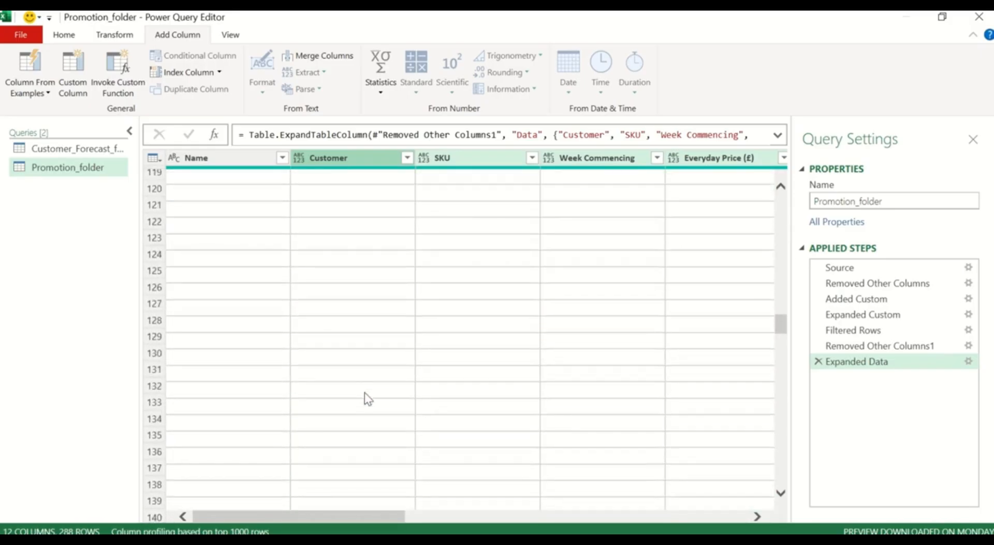
scroll(266, 267, "down", 10)
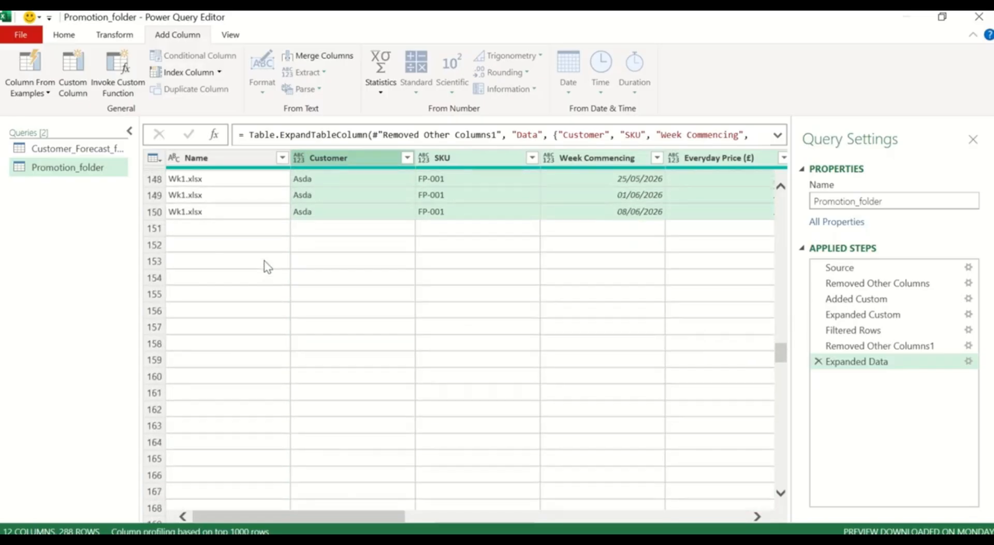
scroll(217, 381, "down", 13)
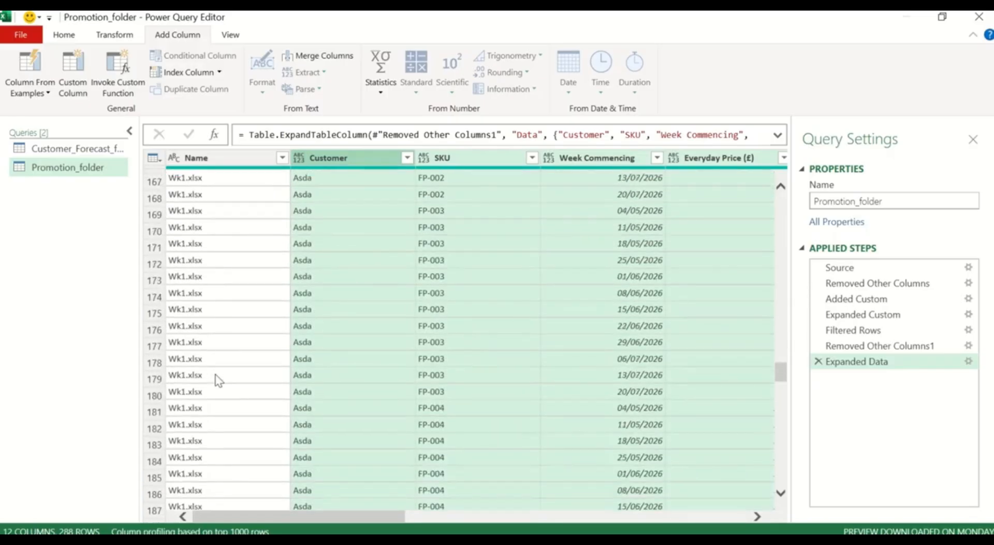
scroll(217, 381, "down", 13)
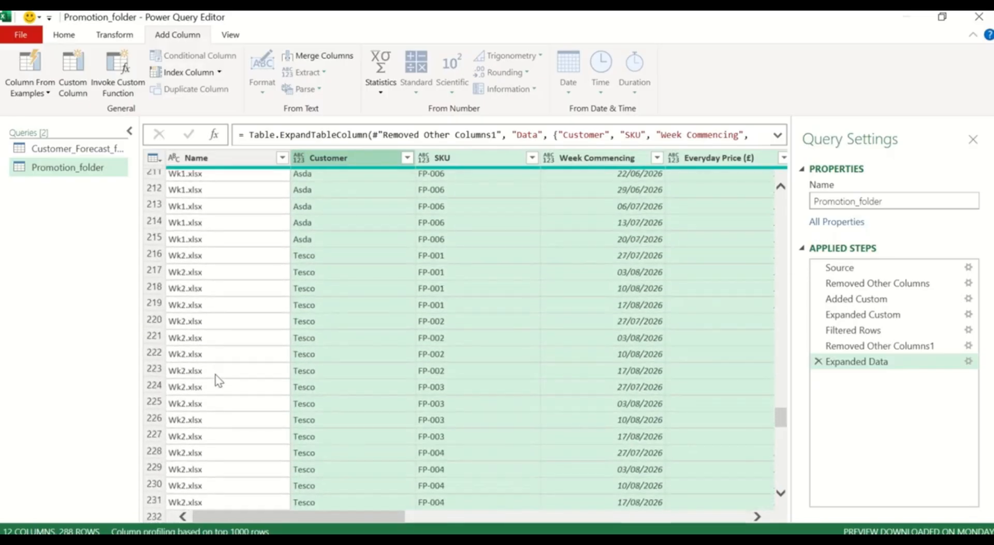
scroll(218, 381, "up", 3)
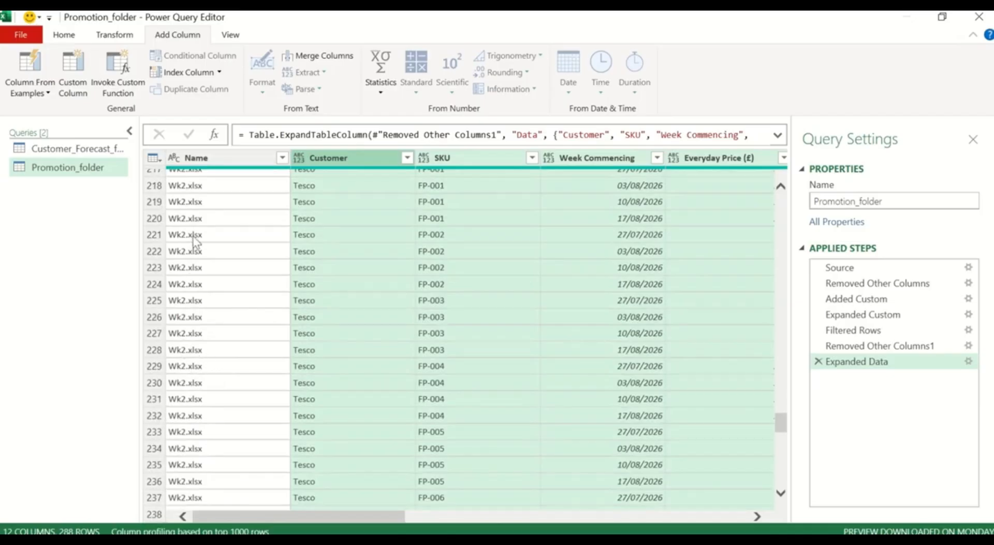
scroll(194, 241, "up", 4)
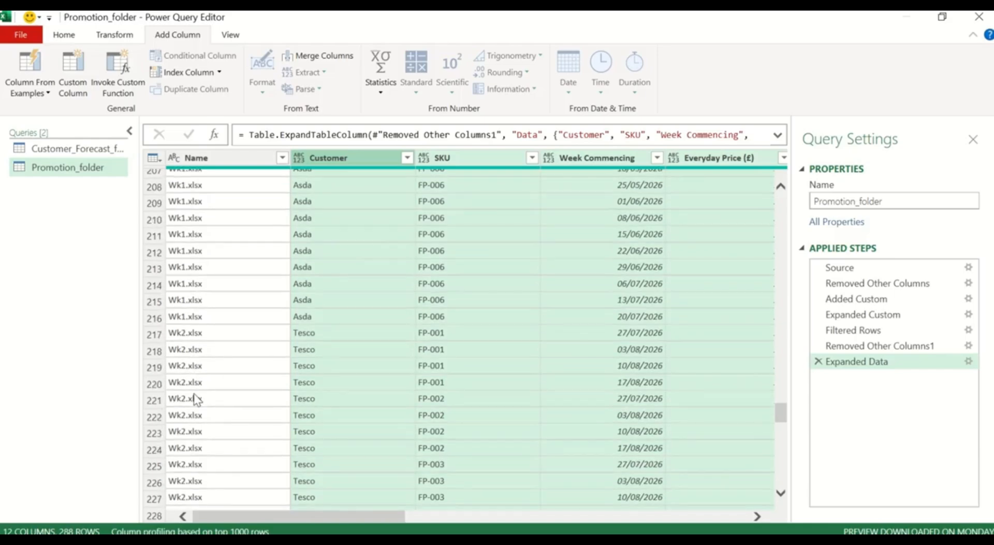
scroll(194, 399, "down", 20)
scroll(195, 398, "up", 20)
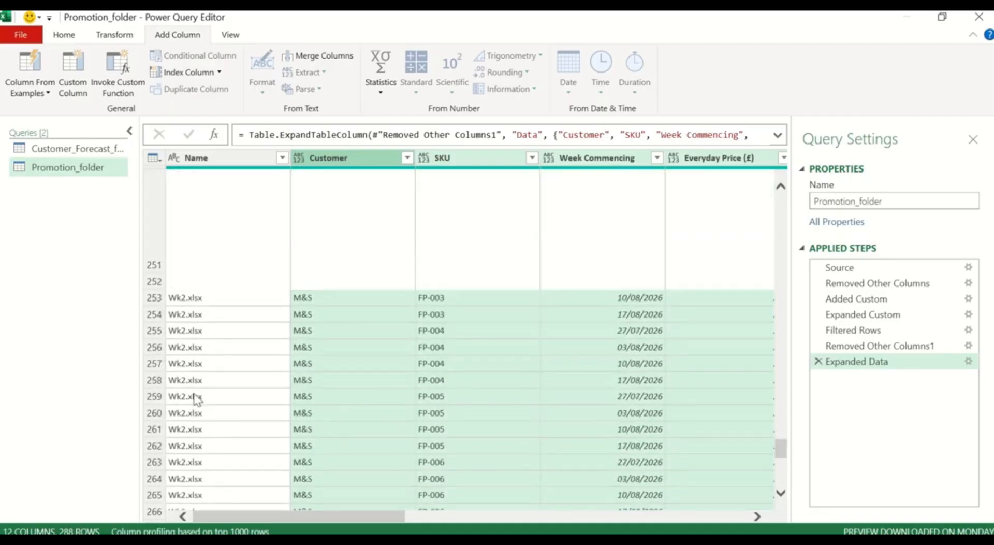
scroll(194, 399, "up", 19)
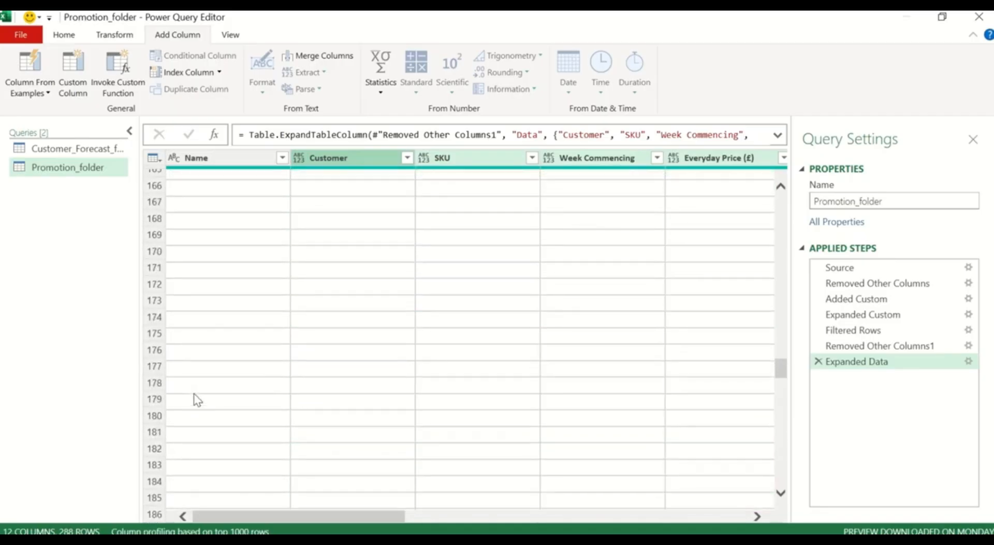
- Remove the Name column from the expanded Promotion_folder data
left_click(201, 162)
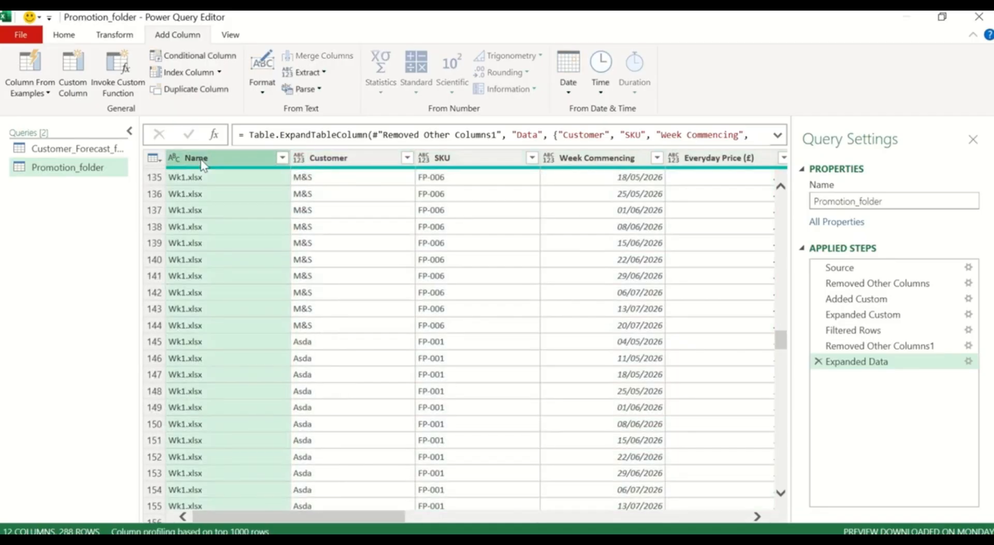
right_click(202, 160)
left_click(241, 187)
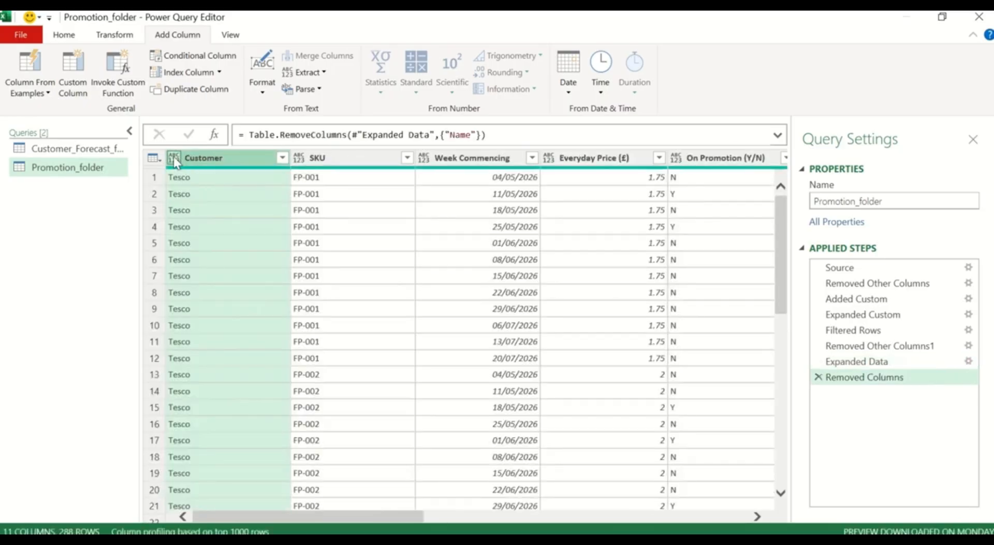
- Set the data type of the Customer column to Text and of the Week Commencing column to Date
left_click(173, 156)
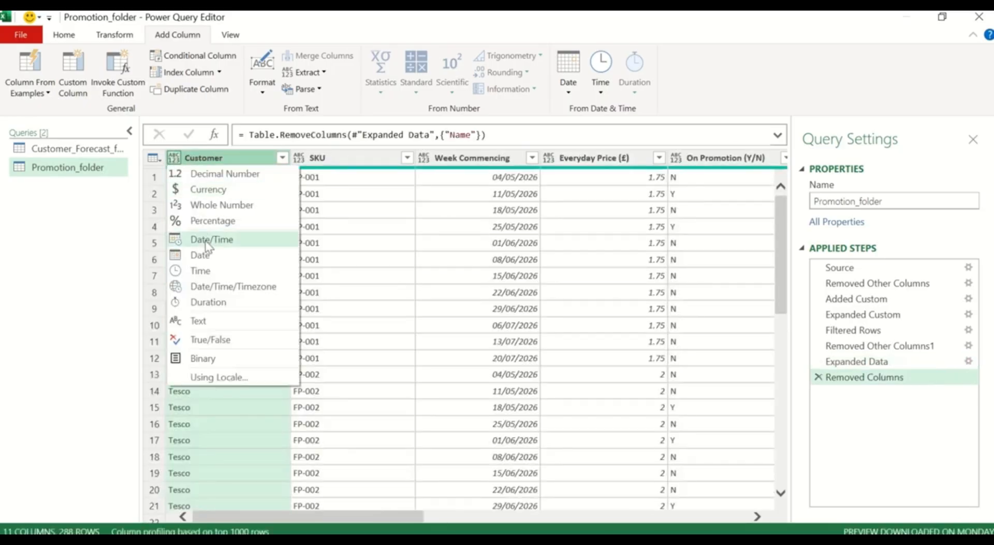
left_click(232, 320)
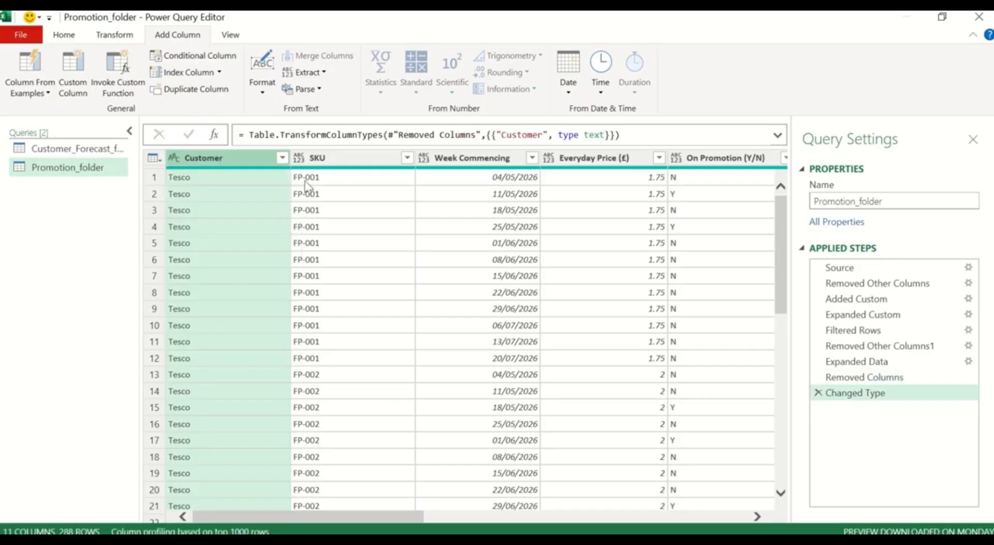
left_click(299, 157)
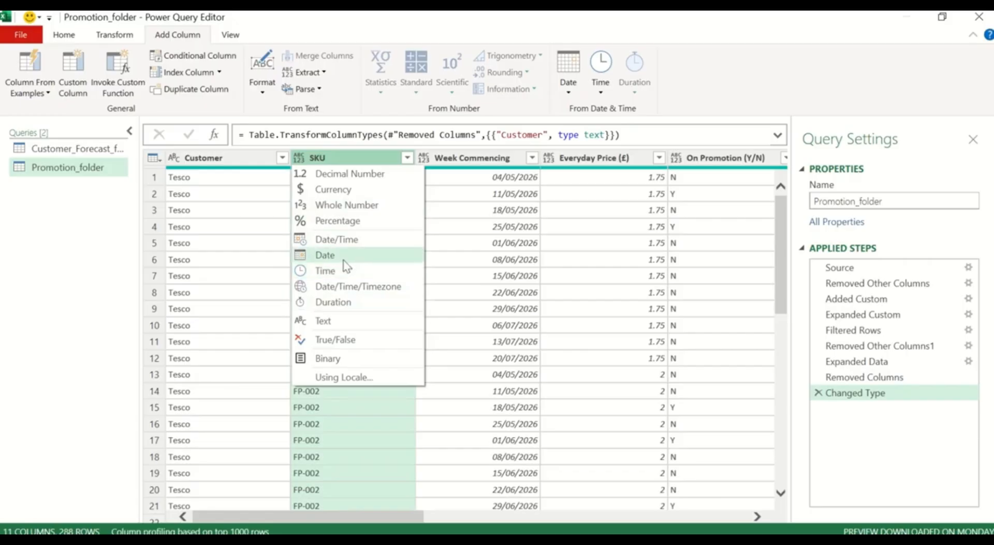
left_click(459, 244)
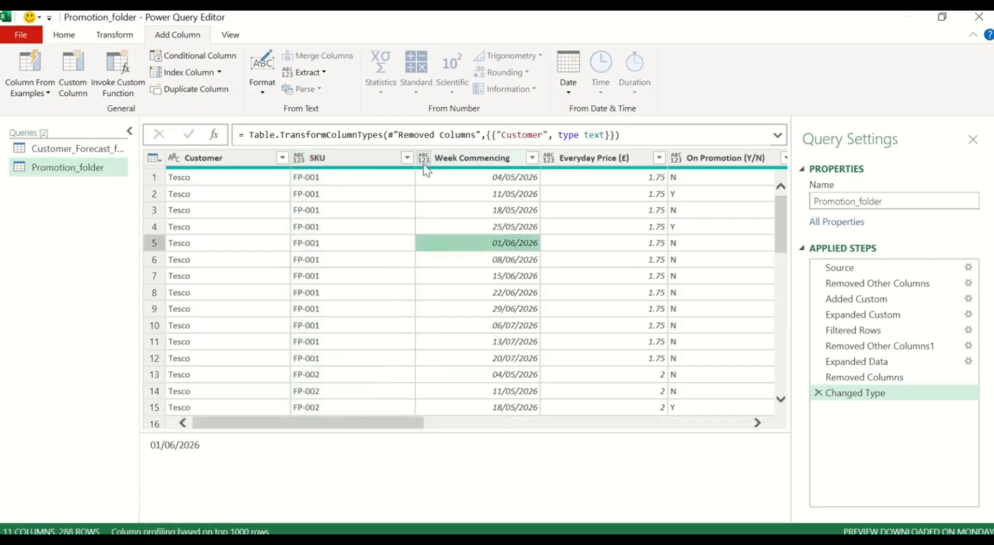
left_click(424, 160)
left_click(493, 256)
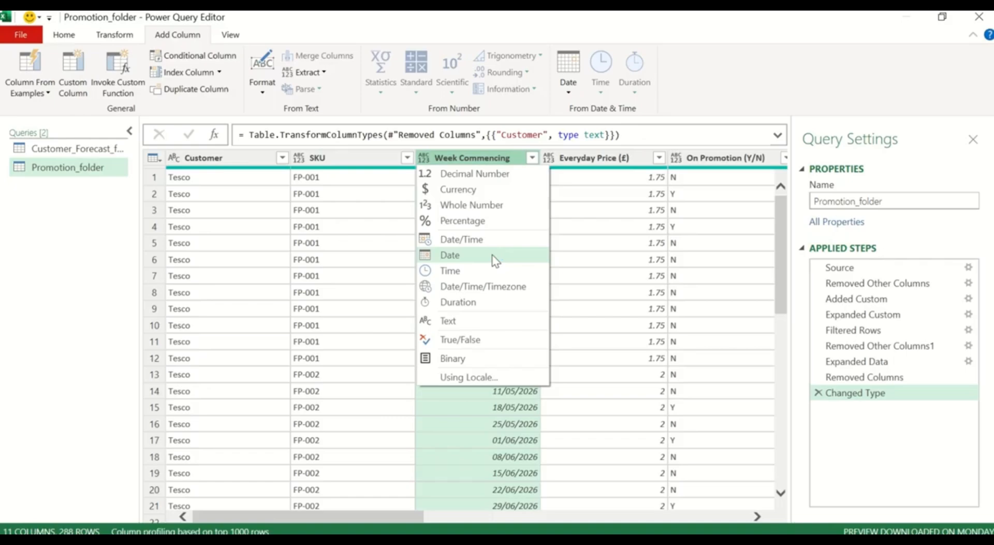
- Set the data type of the Week Commencing column to Date and of the Everyday Price (£) column to Decimal Number
left_click(492, 255)
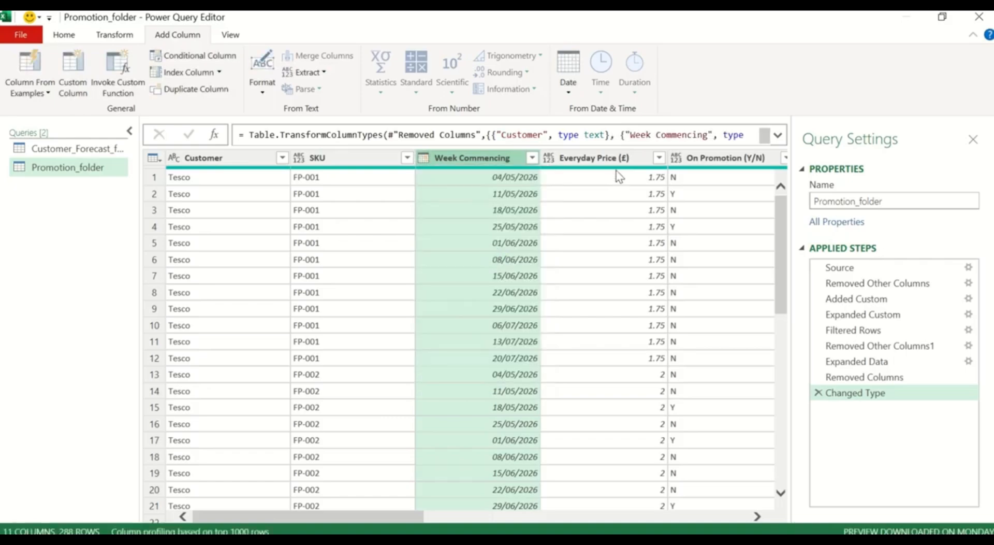
left_click(549, 157)
left_click(558, 173)
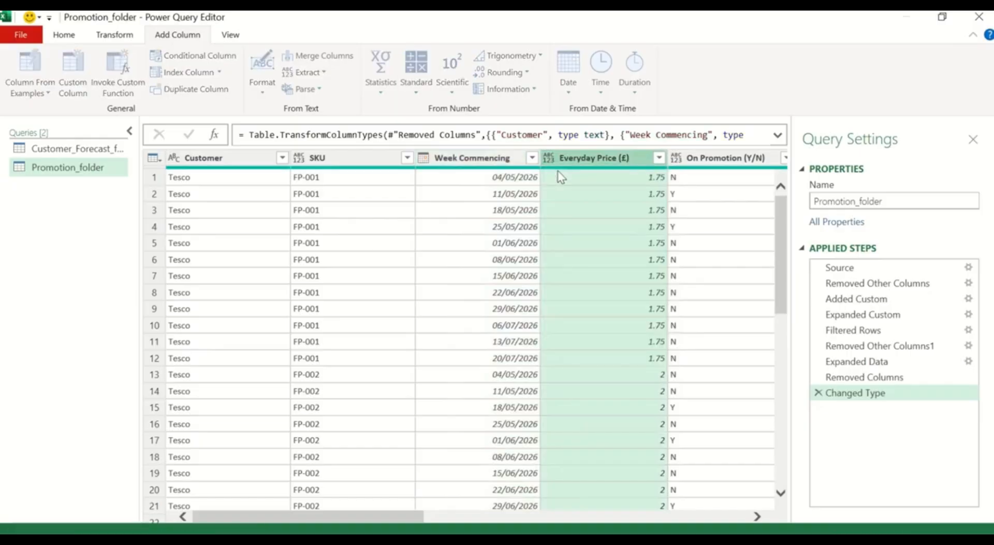
- Set the data type of the On Promotion (Y/N) column to Text and of the Promo Price (£) column to Decimal Number
left_click(757, 517)
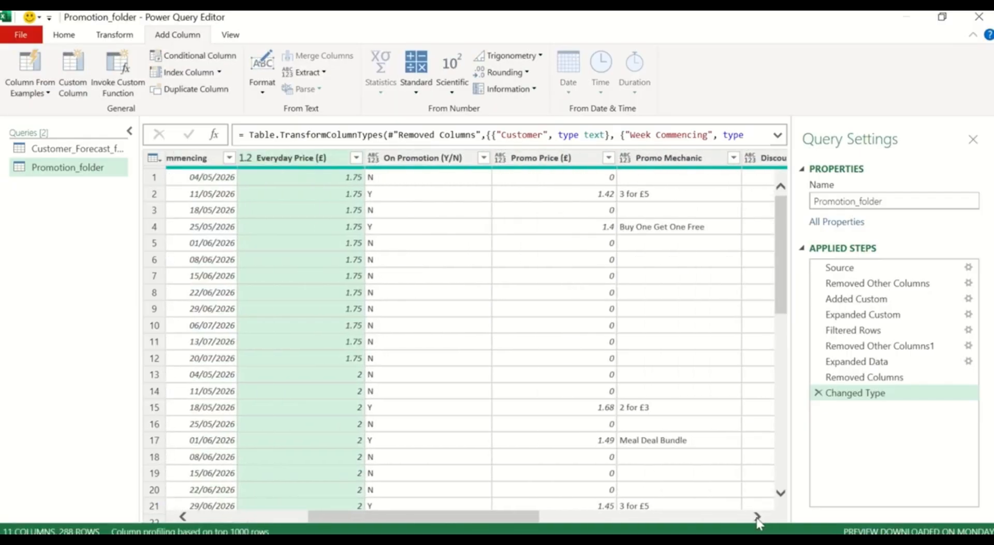
left_click(373, 157)
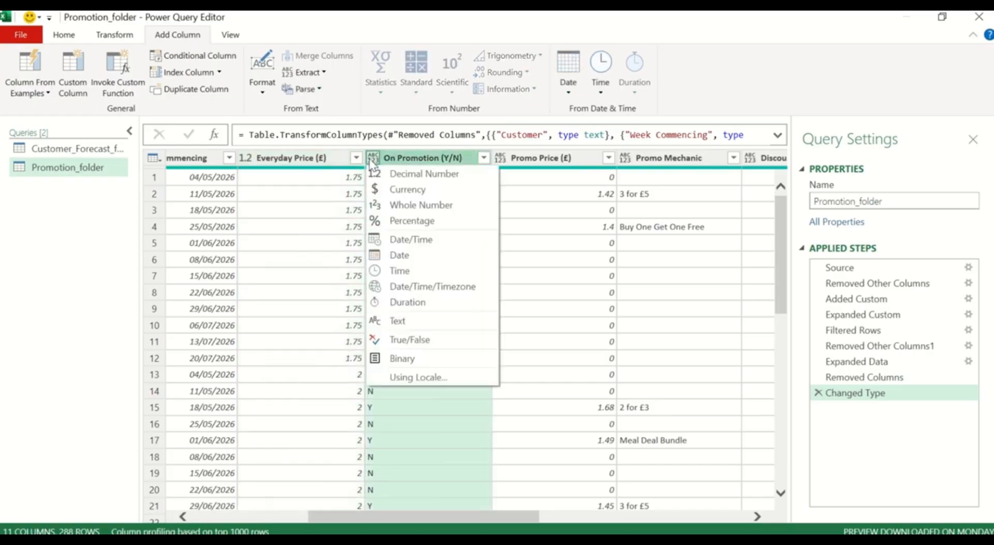
left_click(427, 322)
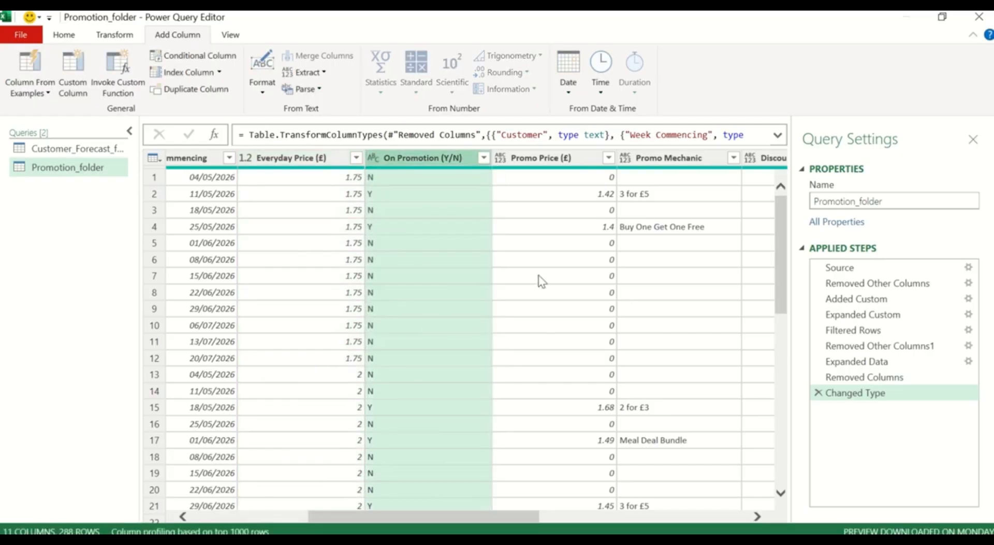
left_click(500, 157)
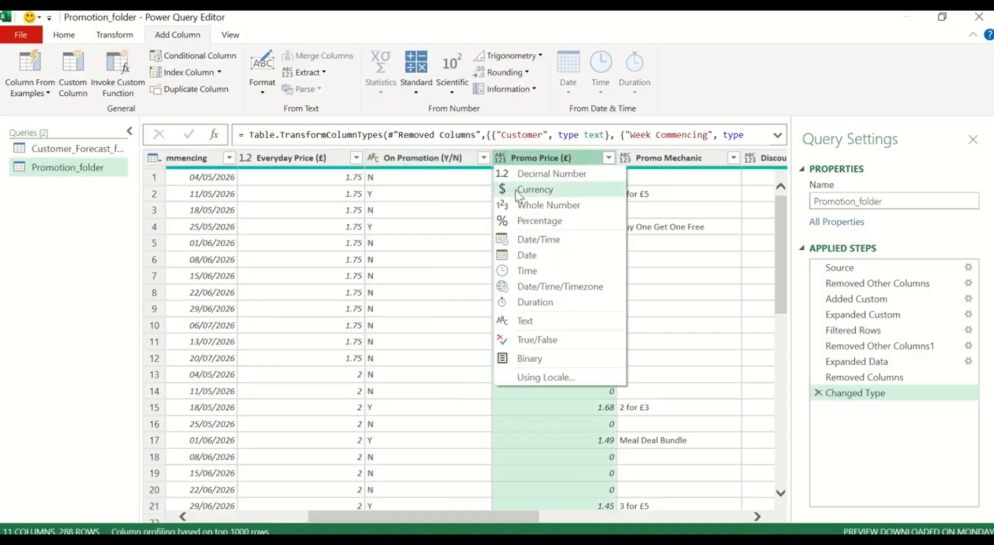
left_click(530, 176)
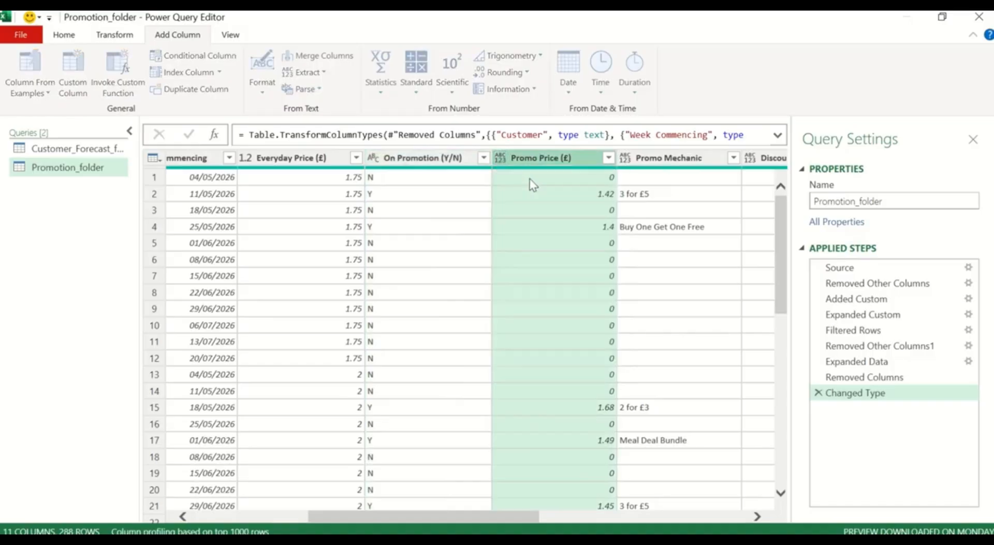
- Set the data type of the Discount Depth % and Category Avg Price (£) columns to Decimal Number
left_click(757, 515)
left_click(757, 516)
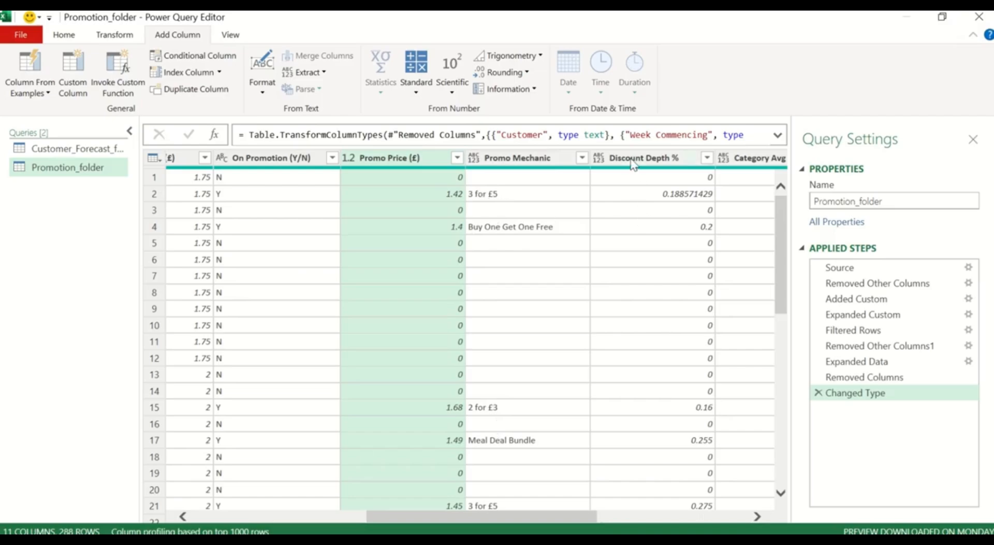
left_click(599, 158)
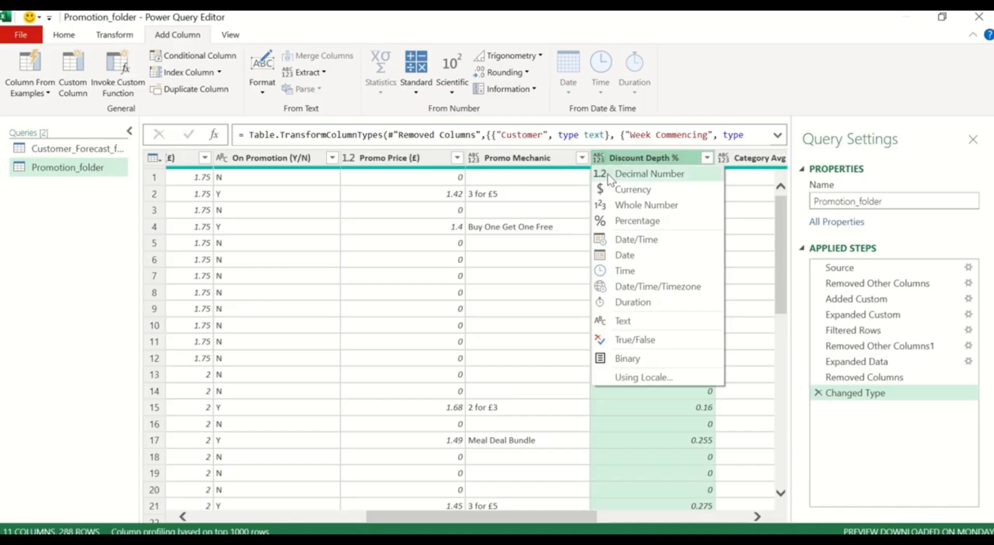
left_click(610, 176)
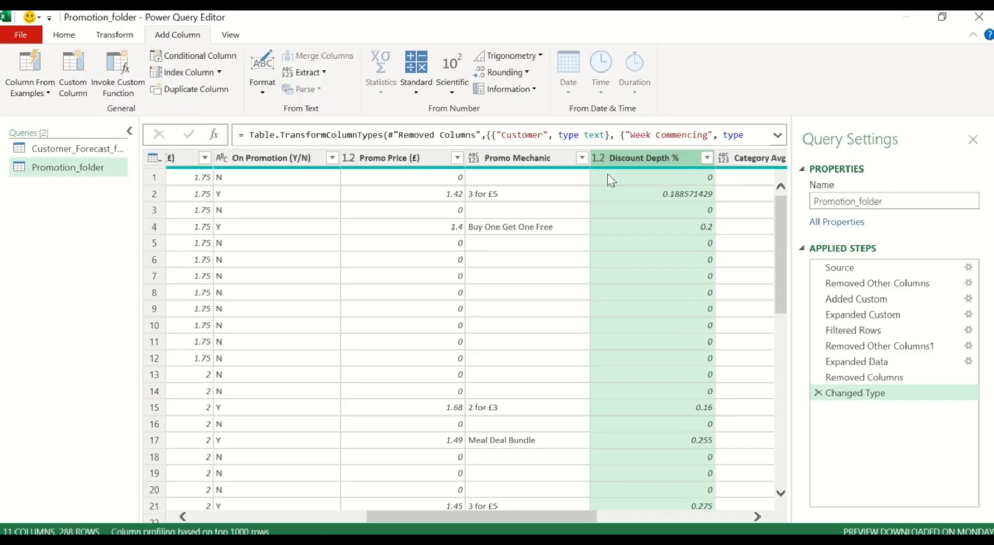
left_click(758, 516)
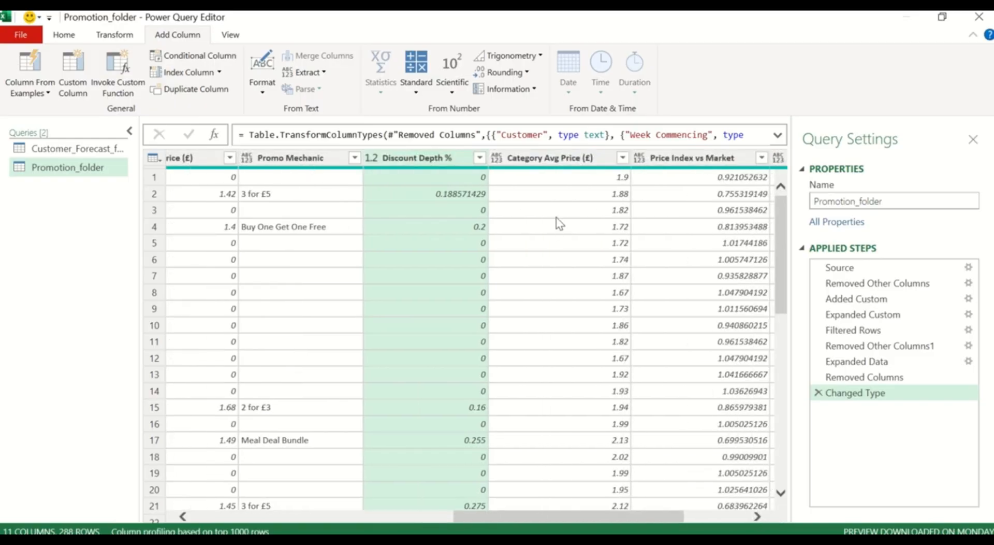
left_click(497, 157)
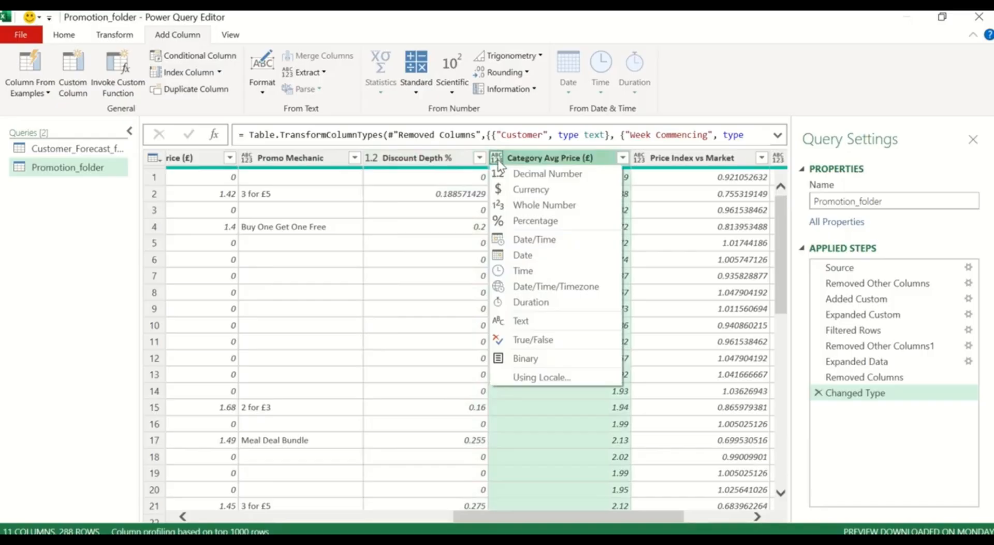
left_click(518, 176)
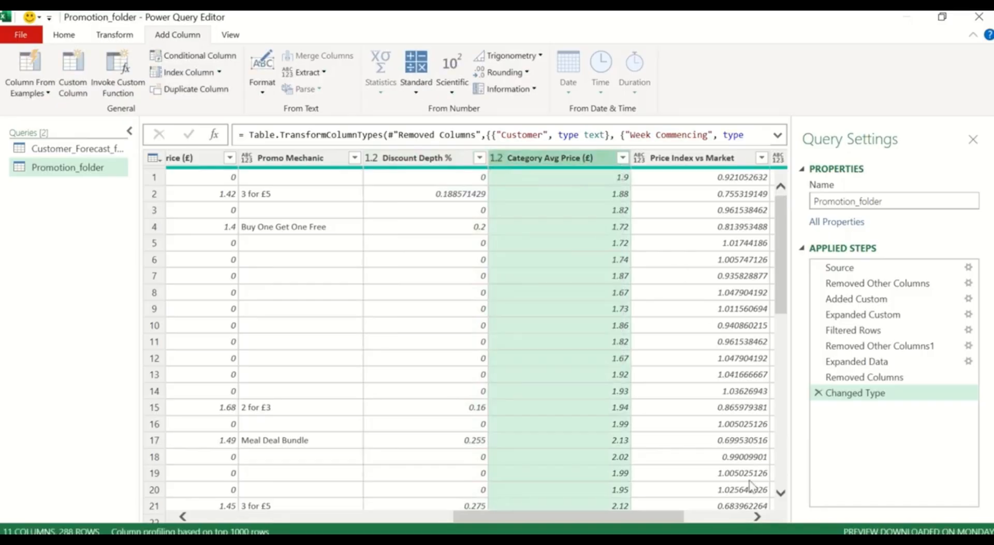
- Set the Price Index vs Market column to Decimal Number and the Weeks on Promo (Rolling 12wk) column to Whole Number
left_click(757, 517)
left_click(757, 517)
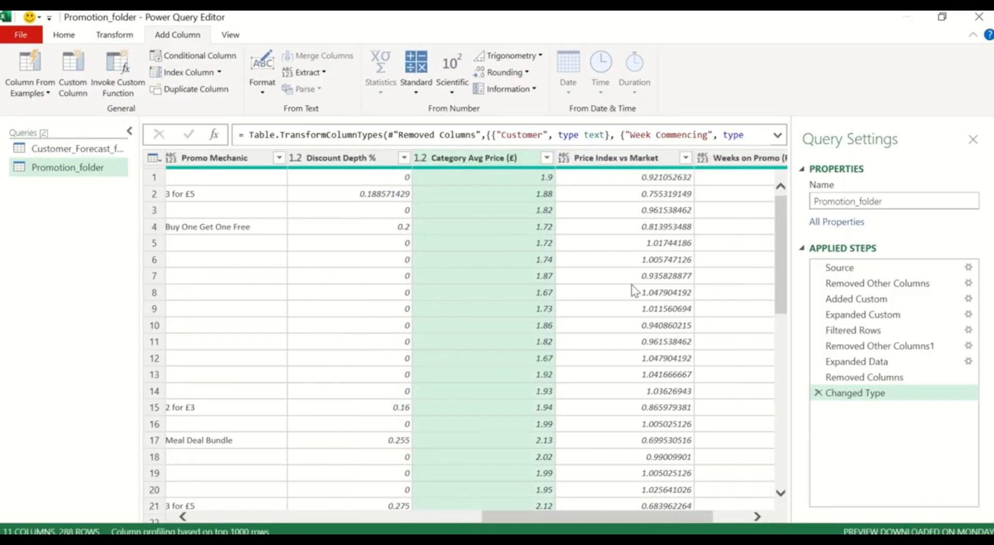
left_click(564, 157)
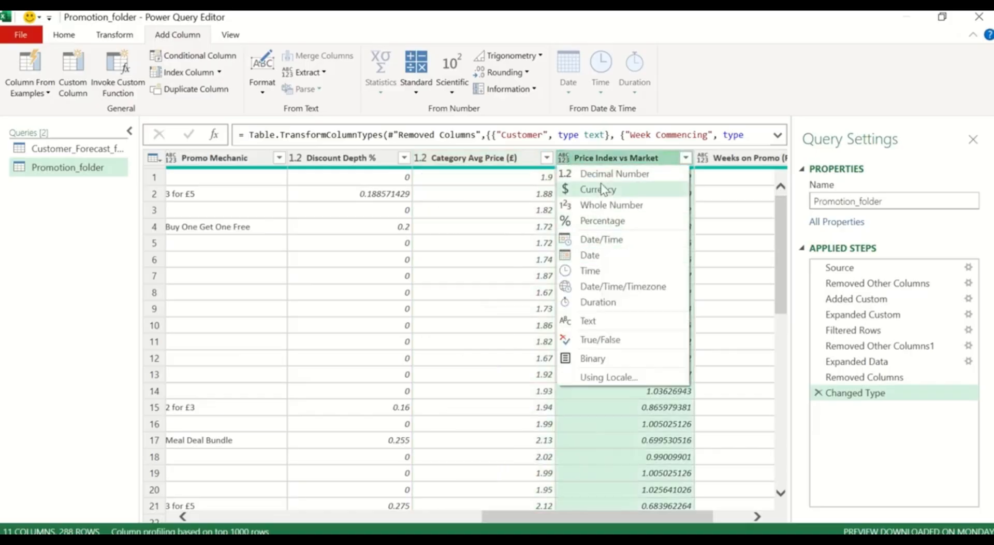
left_click(602, 175)
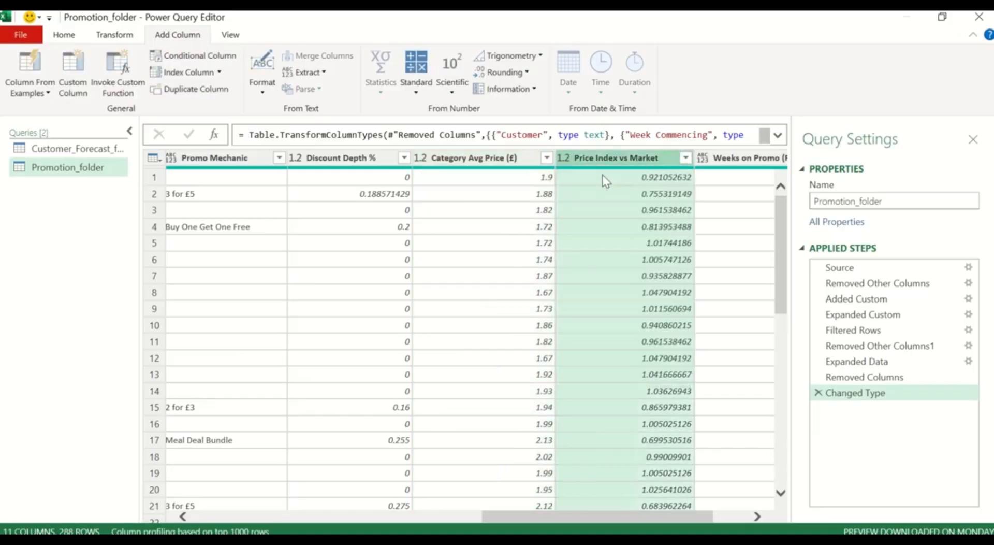
left_click(759, 517)
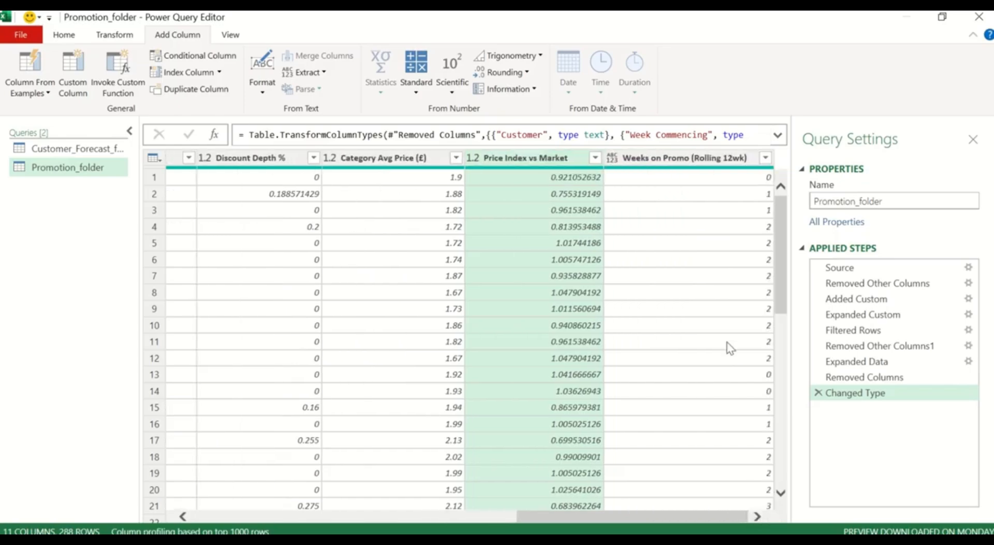
left_click(612, 158)
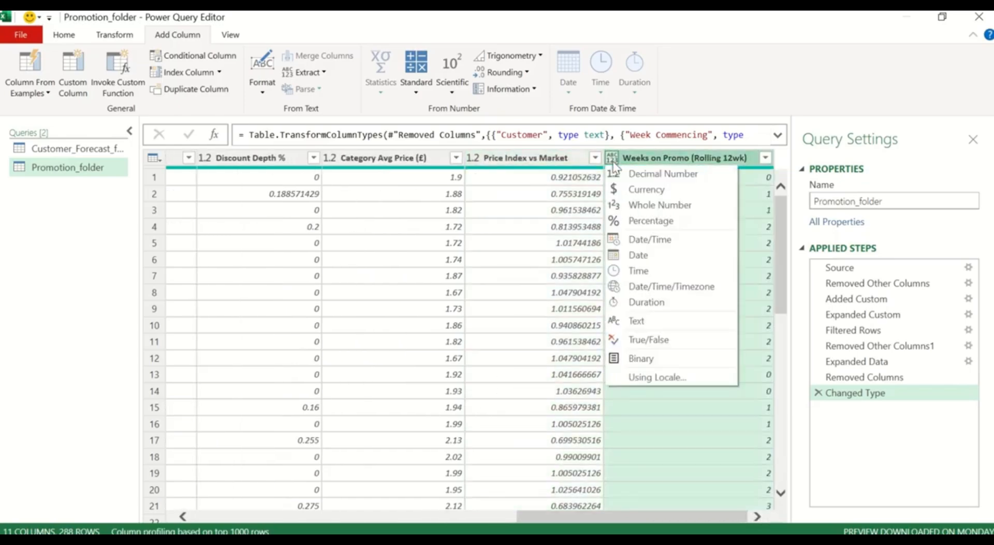
left_click(653, 204)
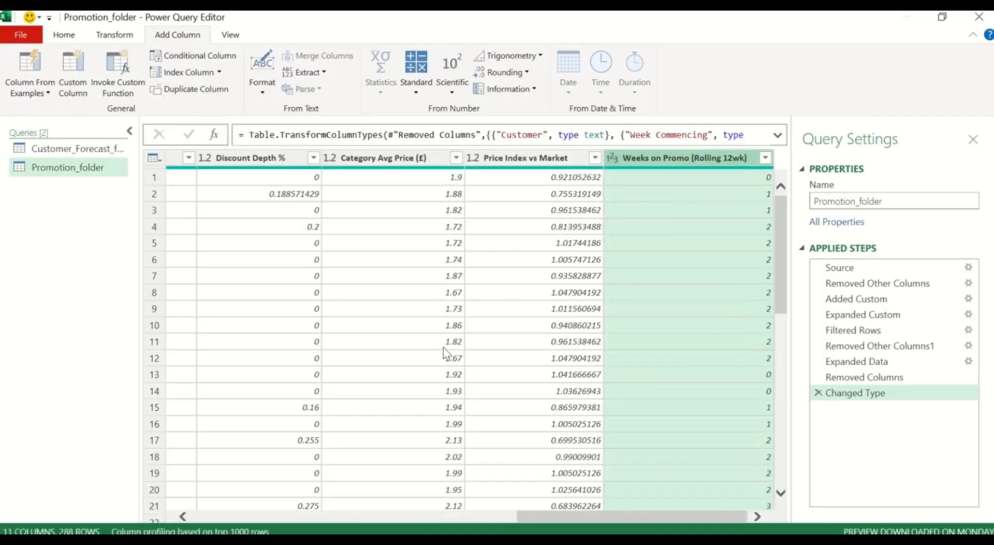
- Check the typed Promotion_folder columns from the start of the table and load the query into the workbook with Close & Load
left_click(354, 518)
left_click(247, 518)
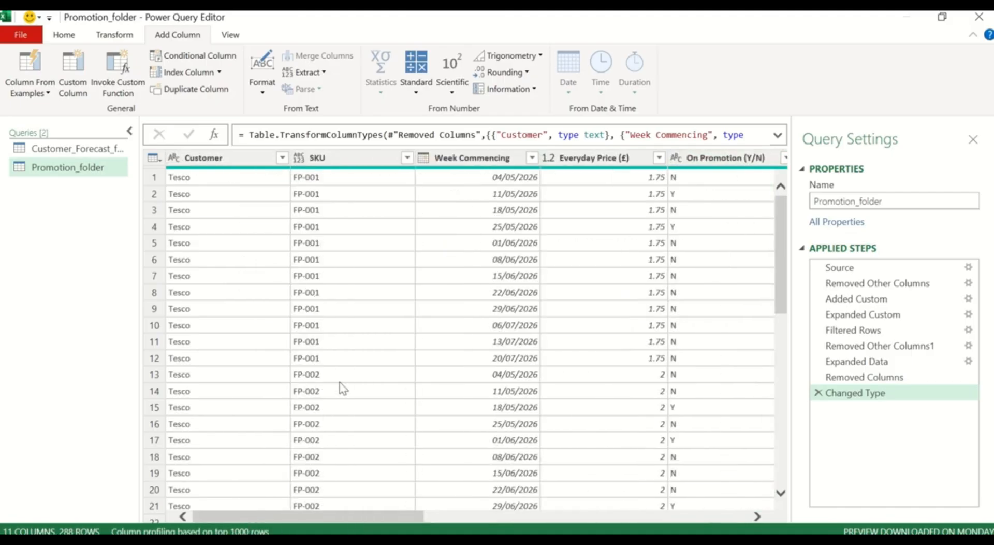
scroll(342, 388, "down", 5)
scroll(342, 389, "up", 6)
left_click(66, 40)
left_click(31, 94)
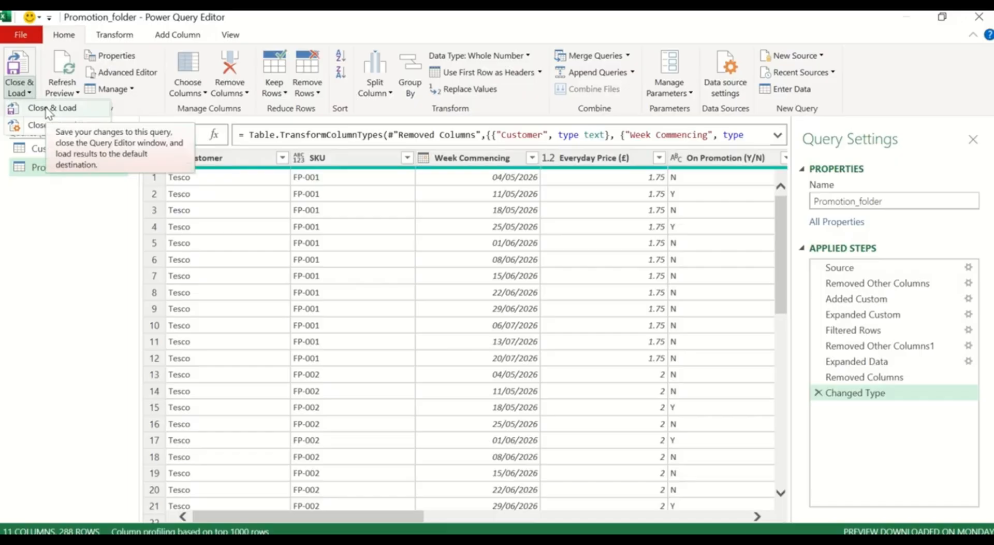
left_click(49, 112)
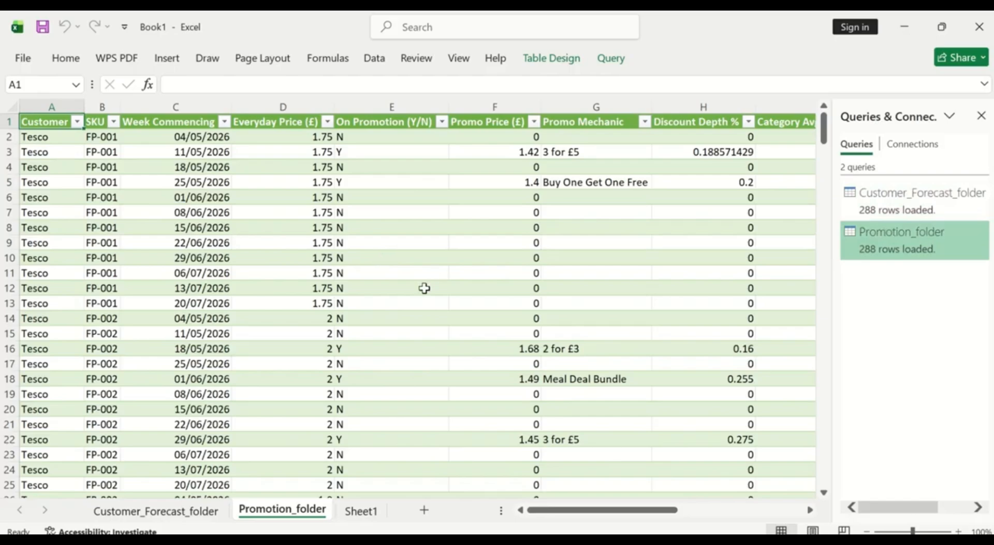
- Examine the loaded Promotion_folder table down to its last customers' rows and return to its first row
scroll(424, 287, "down", 20)
scroll(425, 288, "down", 20)
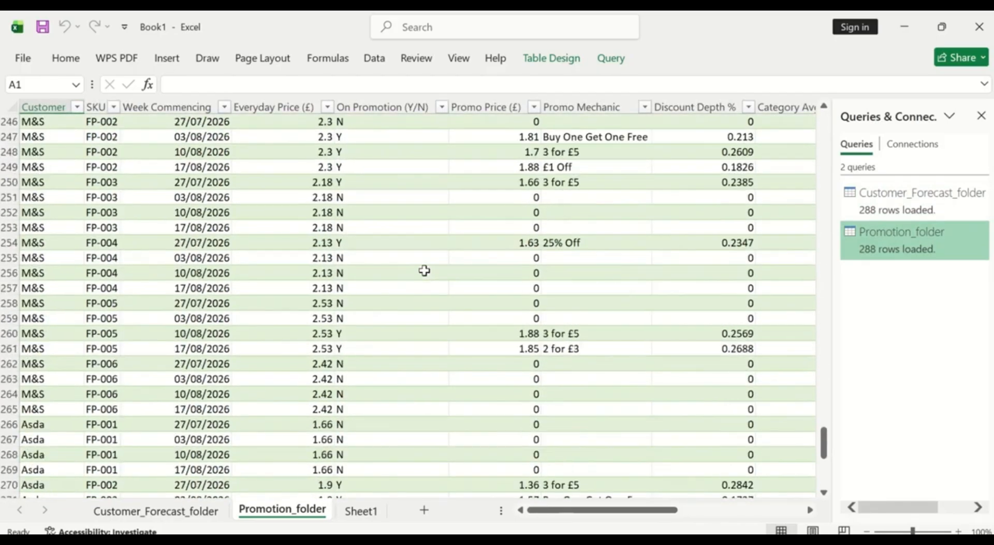
scroll(425, 270, "up", 20)
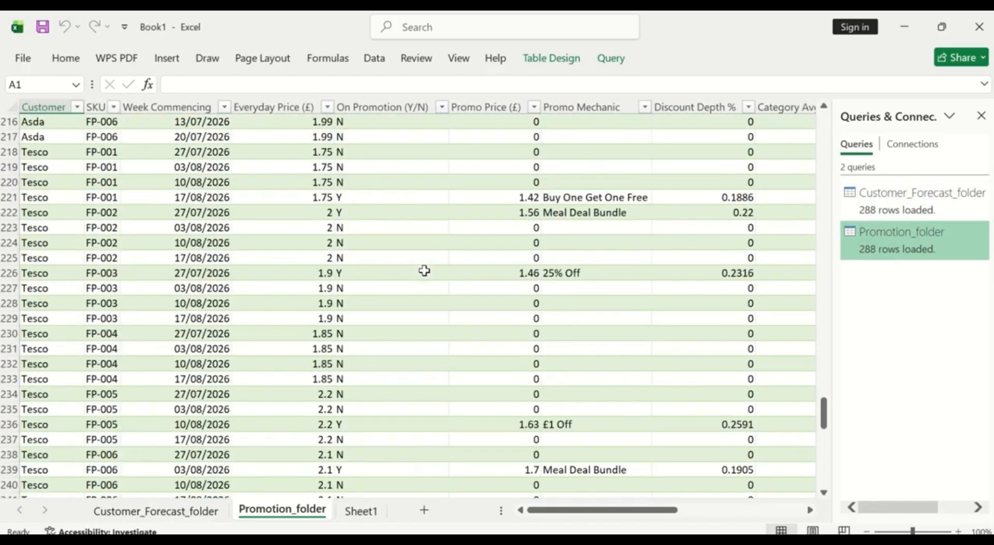
scroll(424, 270, "up", 2)
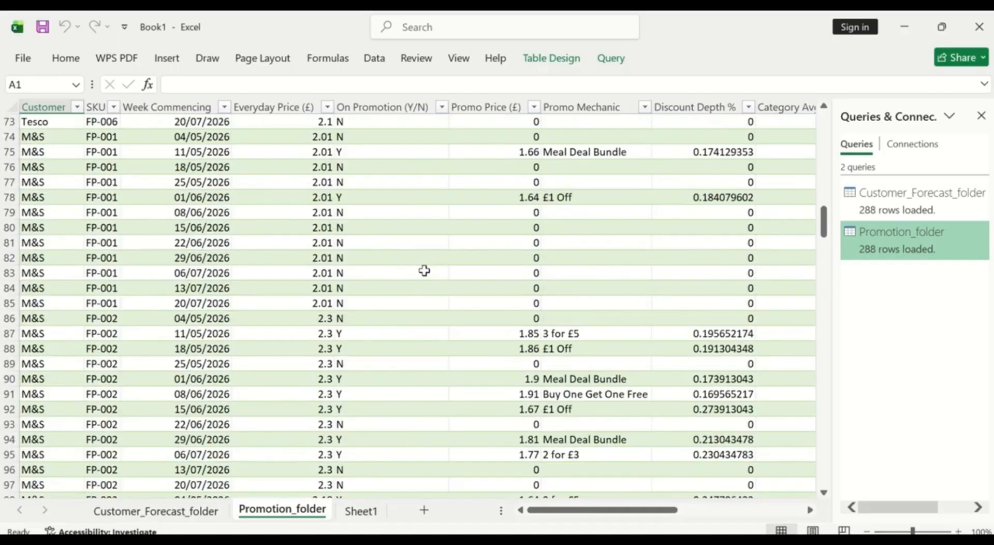
scroll(425, 270, "up", 20)
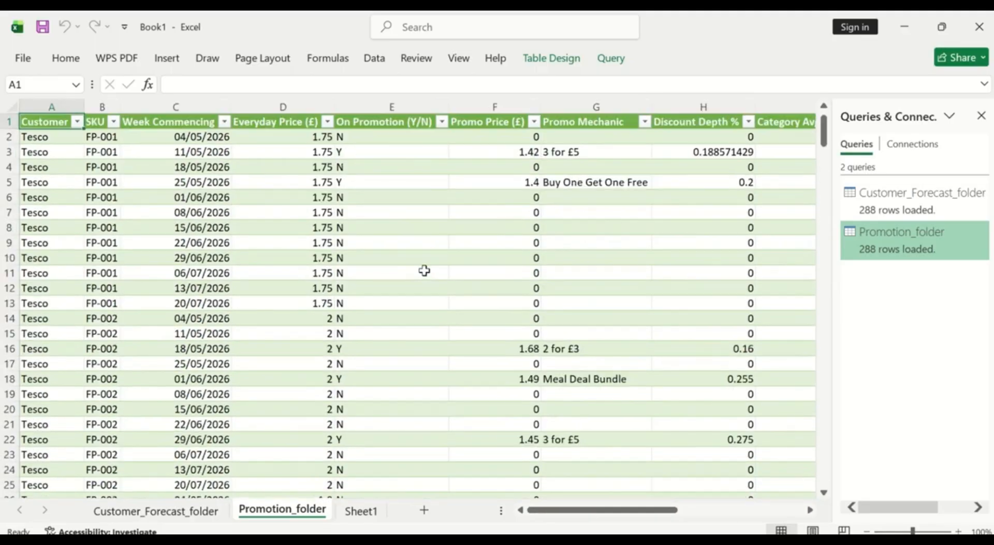
- Show Sheet1, check the required data sources on the Excalidraw whiteboard, and open Market_Data_folder from Downloads in File Explorer
left_click(362, 511)
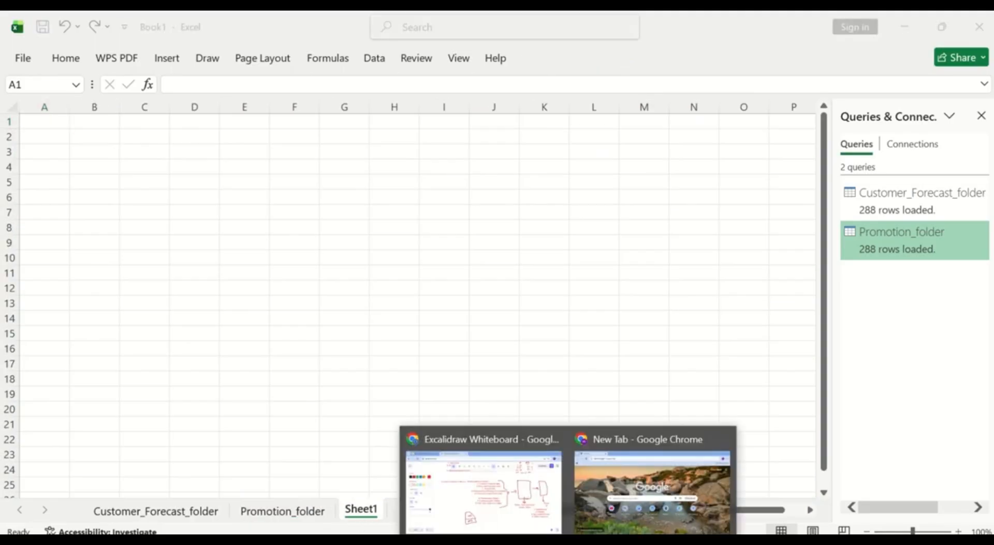
left_click(503, 487)
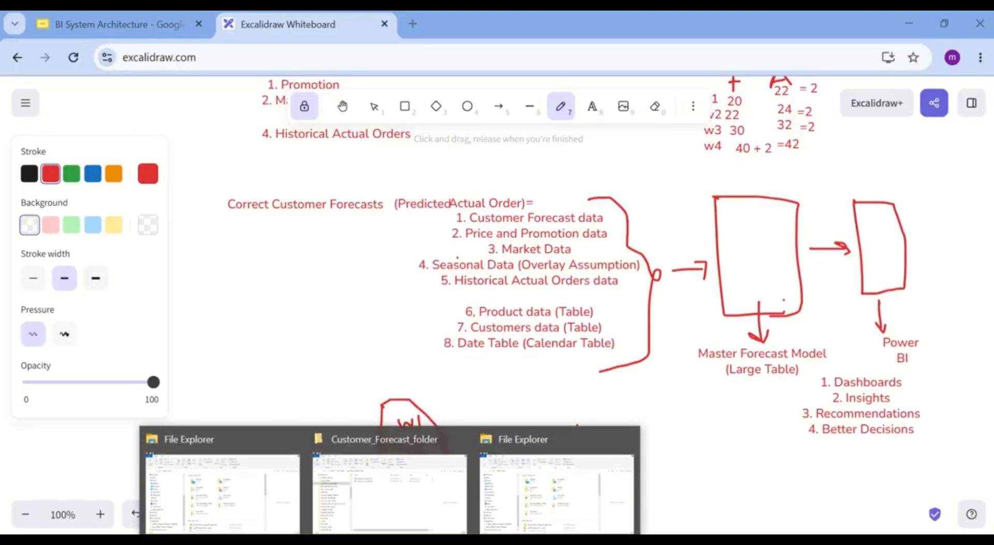
left_click(357, 482)
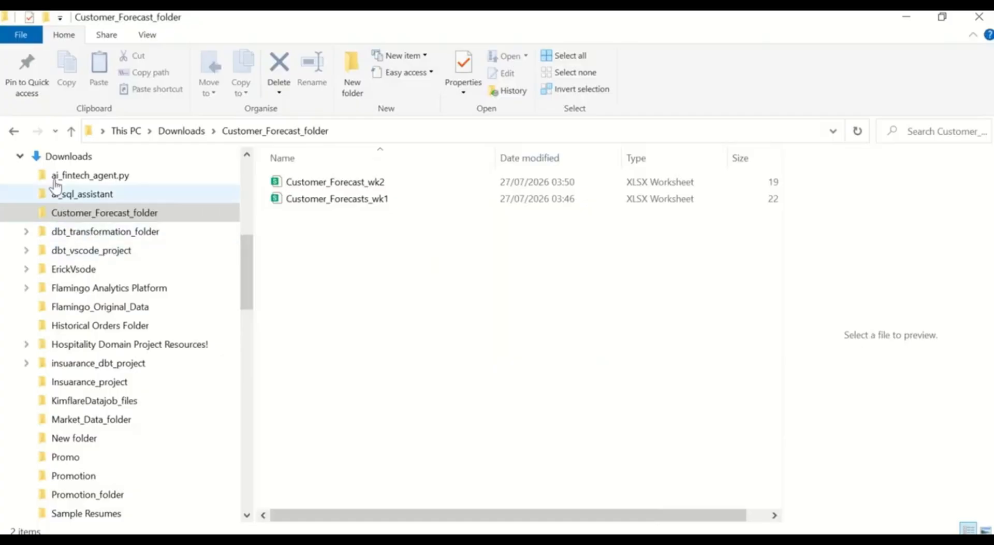
left_click(14, 131)
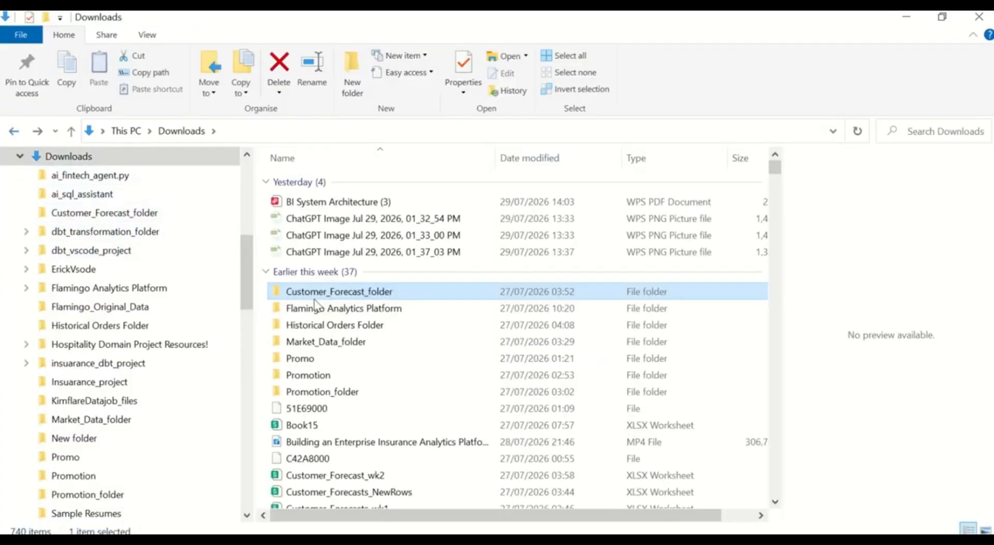
double_click(326, 342)
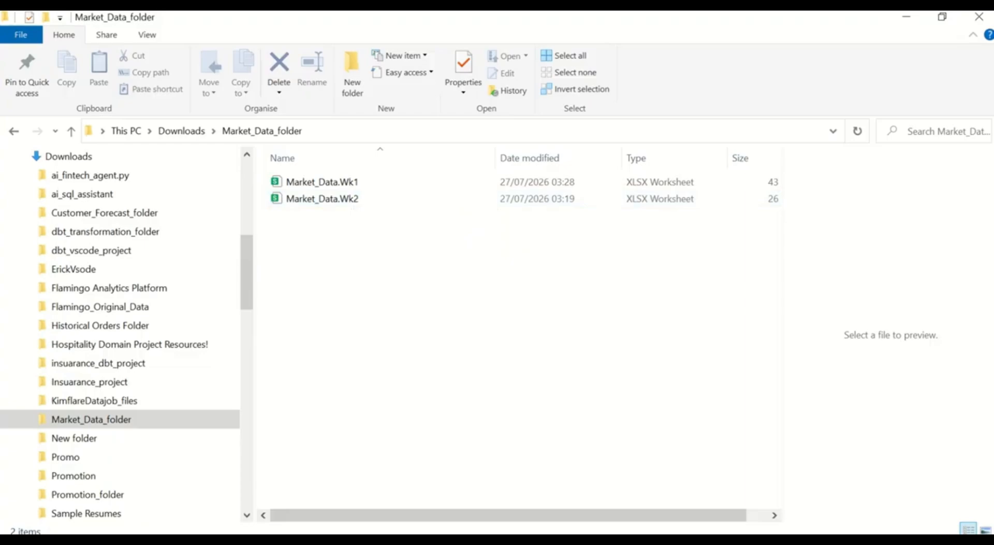
- Switch back to Book1 in Excel, get data from the Market_Data_folder in Downloads, and open it for transformation in Power Query
mouse_move(739, 490)
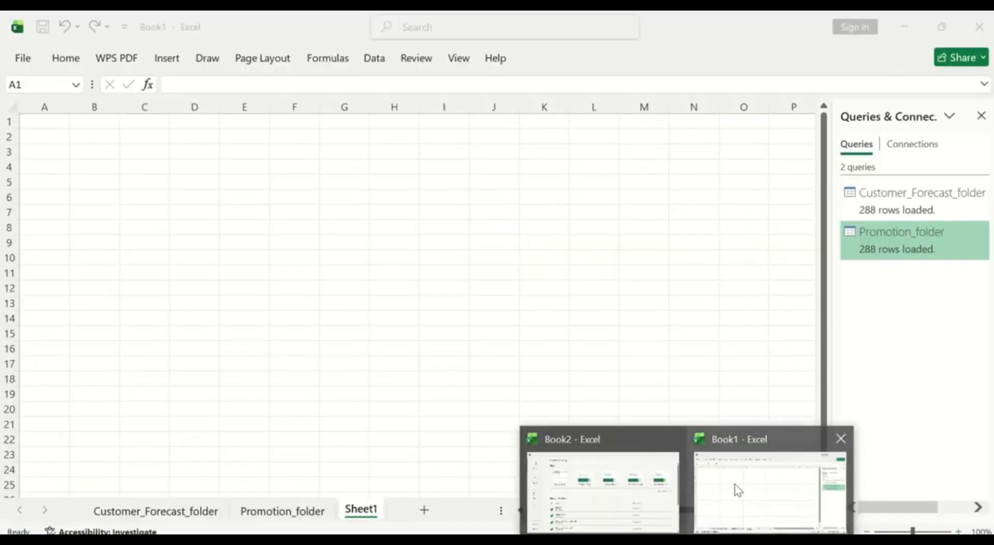
left_click(738, 489)
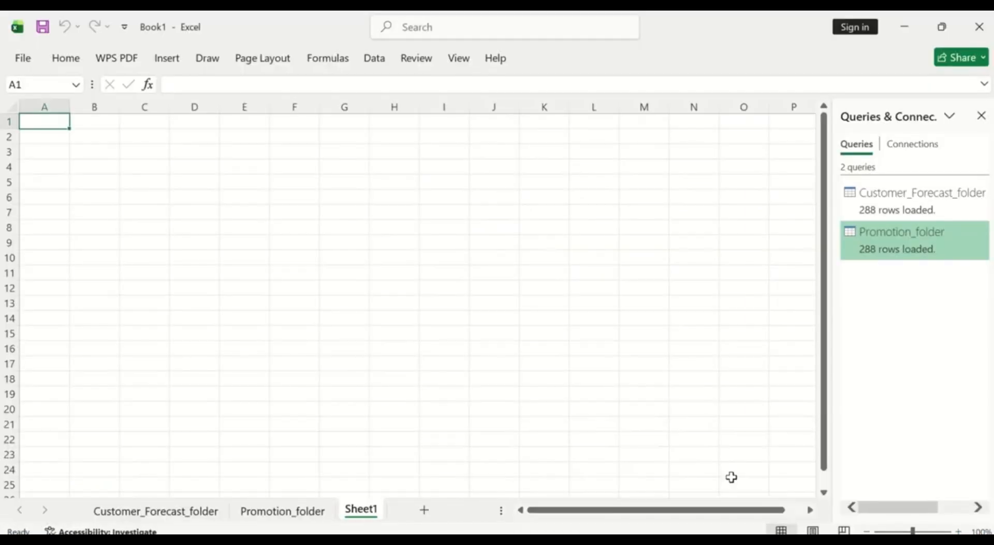
left_click(379, 63)
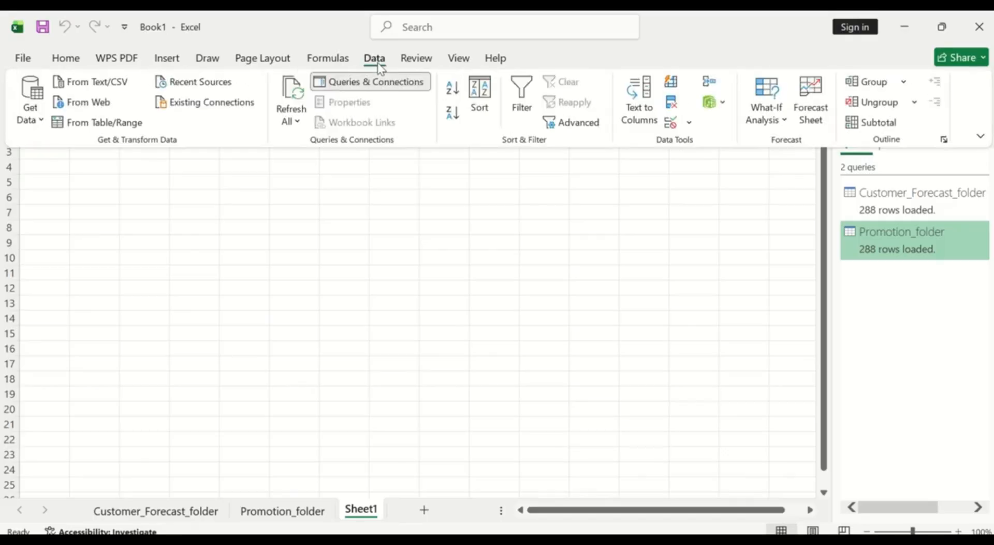
left_click(30, 111)
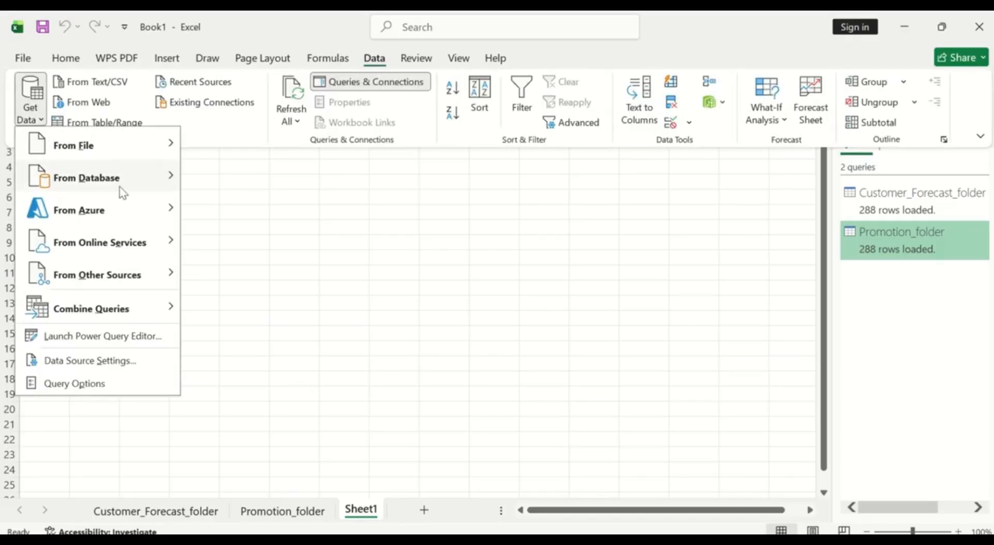
mouse_move(175, 139)
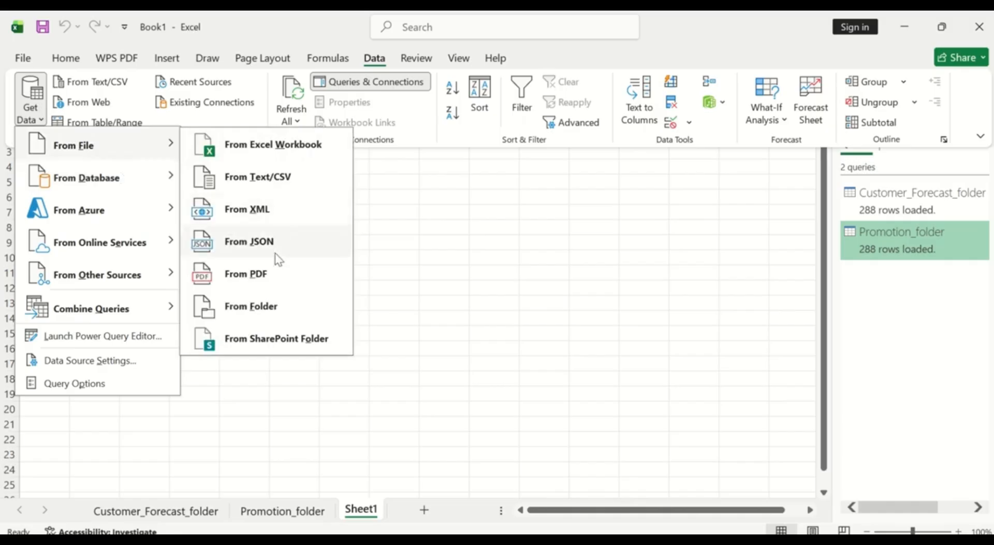
left_click(282, 311)
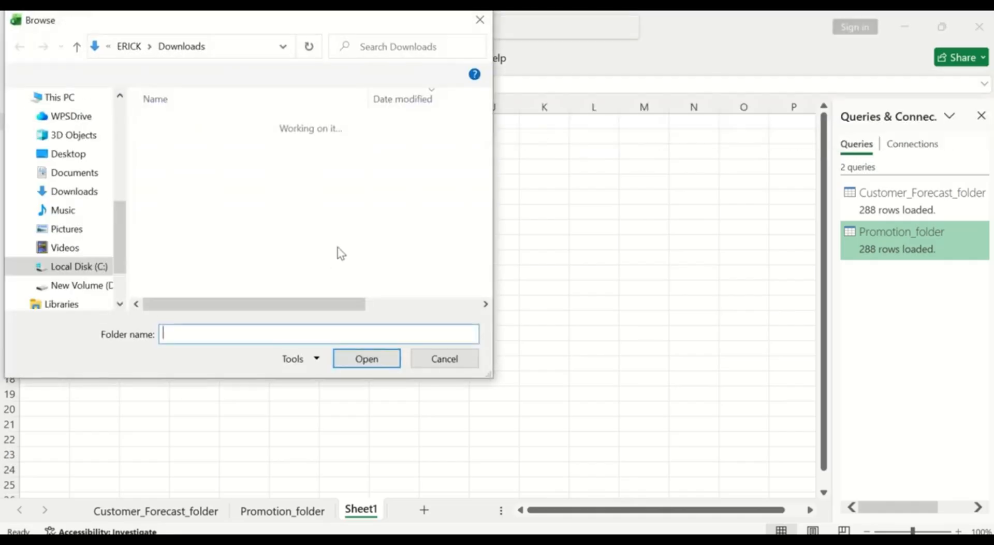
left_click(273, 193)
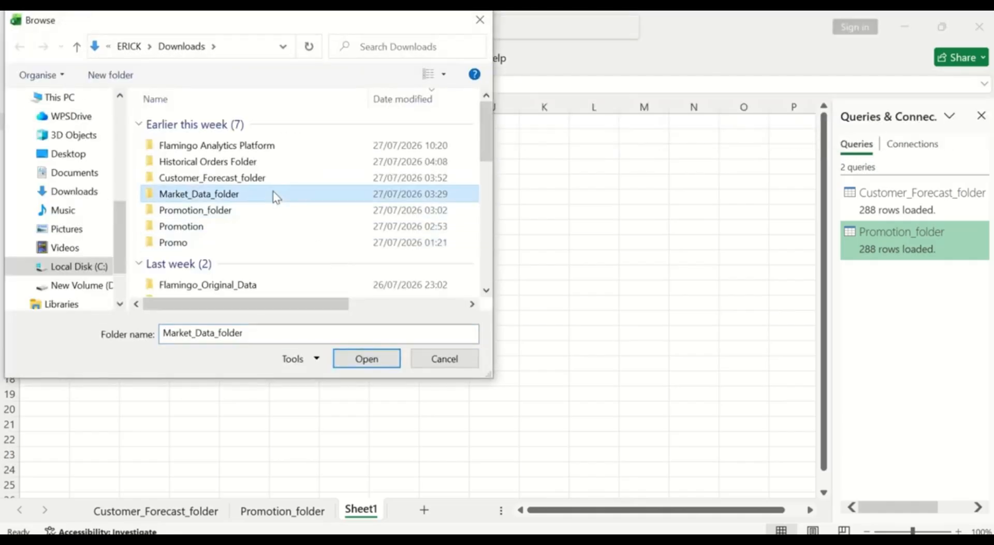
left_click(367, 360)
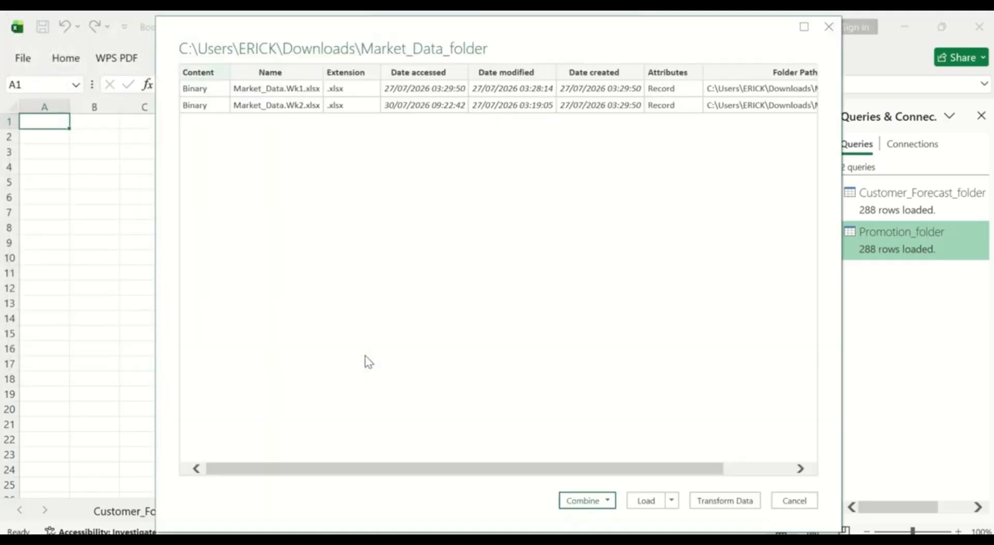
left_click(706, 503)
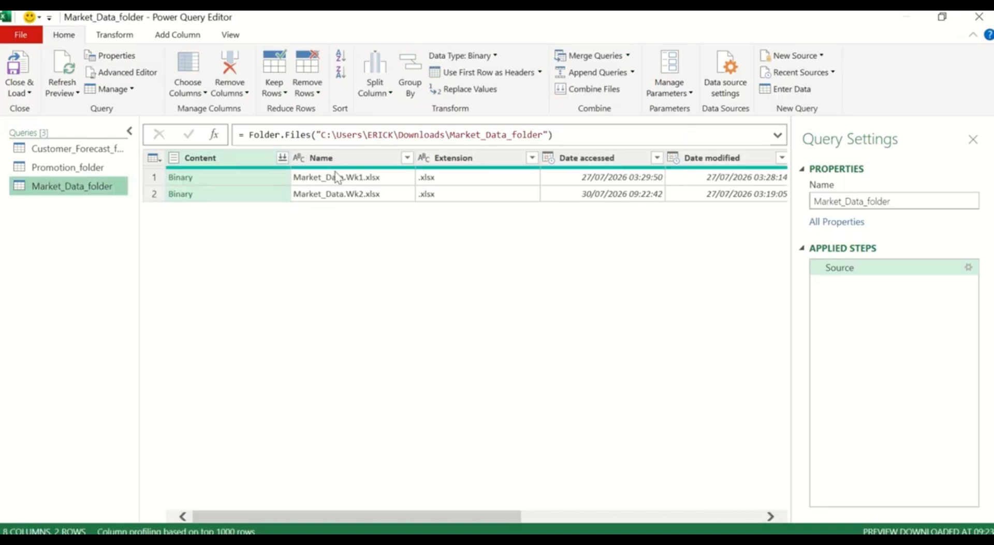
- Keep only the Content and Name columns of the Market_Data_folder query and remove all the others
mouse_move(336, 166)
left_mouse_down()
mouse_move(223, 163)
mouse_move(353, 161)
left_mouse_up()
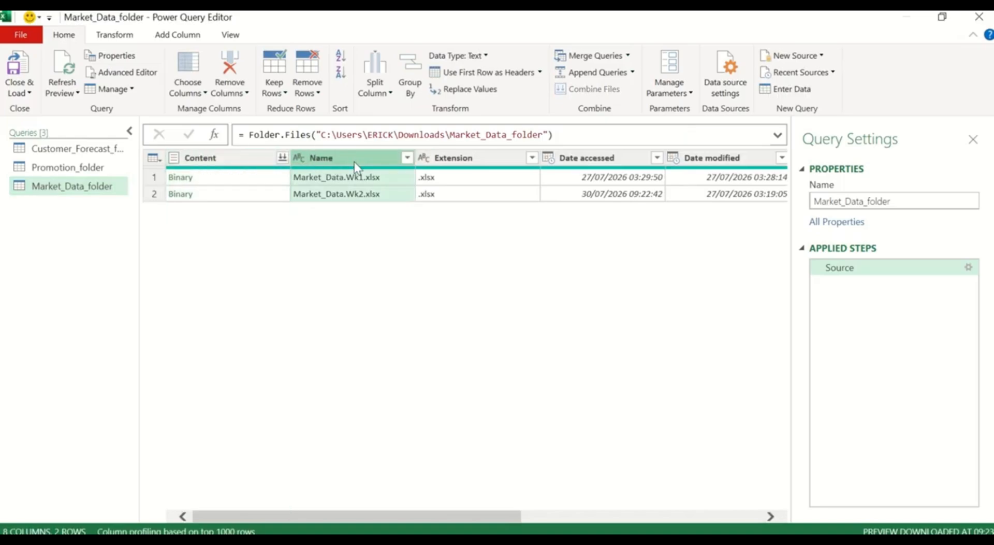
left_click(243, 172)
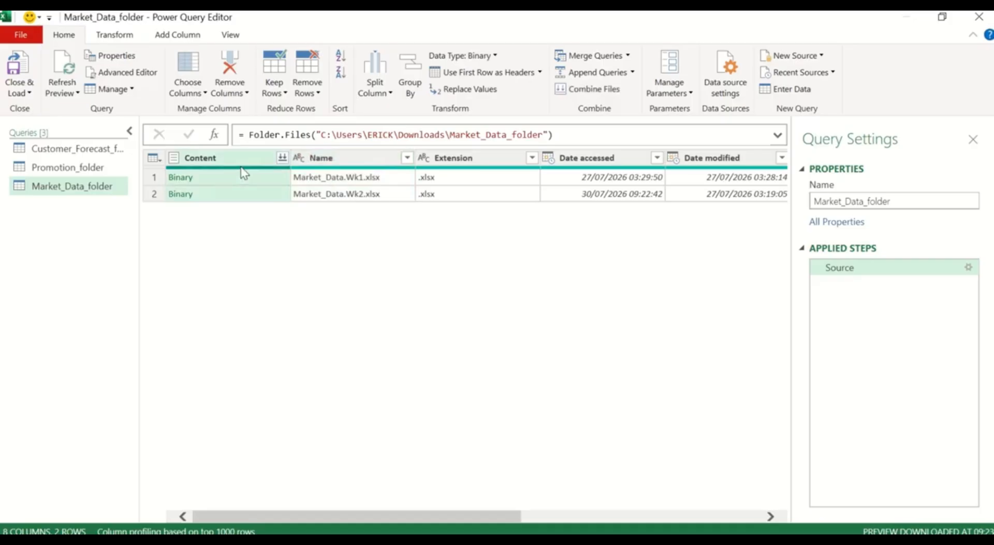
left_click(350, 163, "ctrl")
right_click(350, 163)
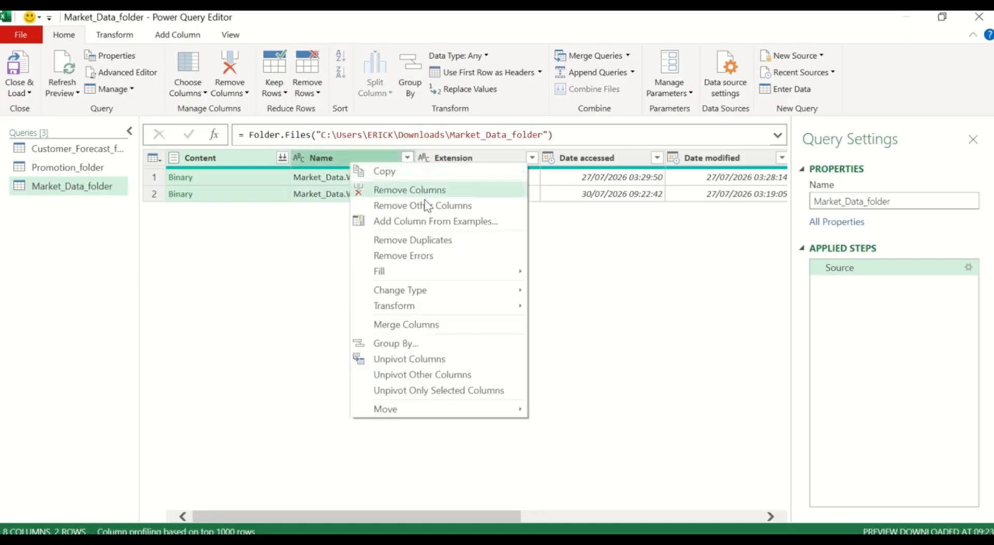
left_click(442, 206)
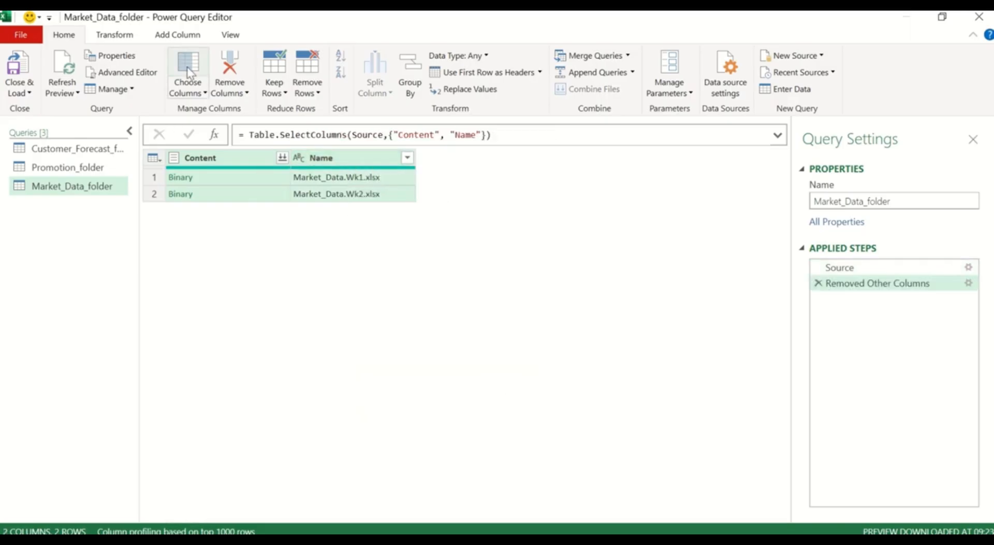
- Add a custom column named Custom with the formula Excel.Workbook([Content])
left_click(180, 35)
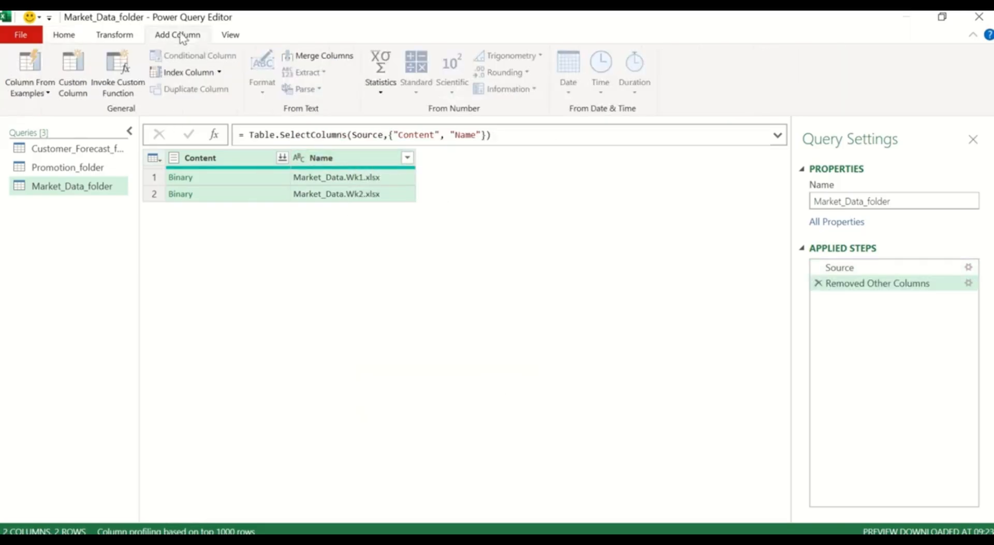
left_click(73, 88)
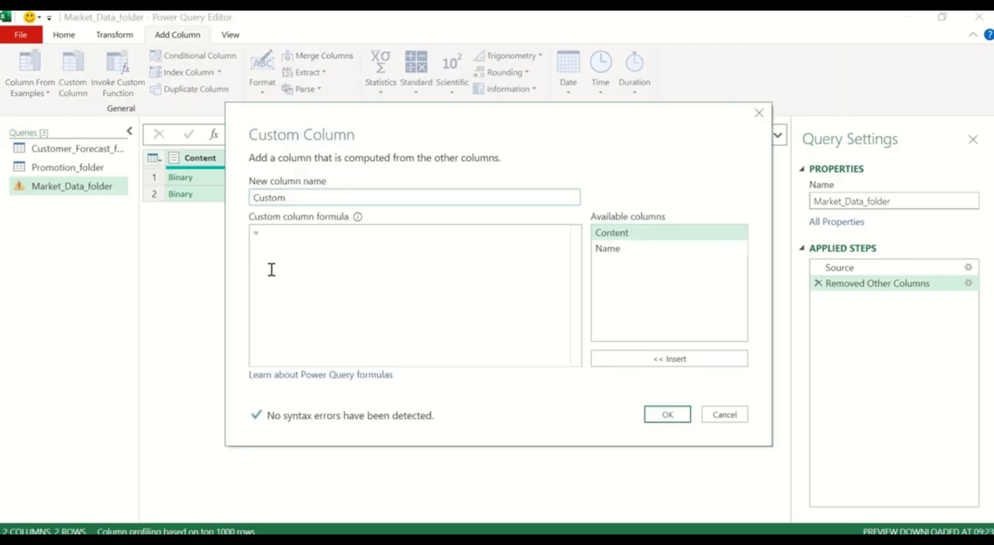
left_click(272, 229)
type("E")
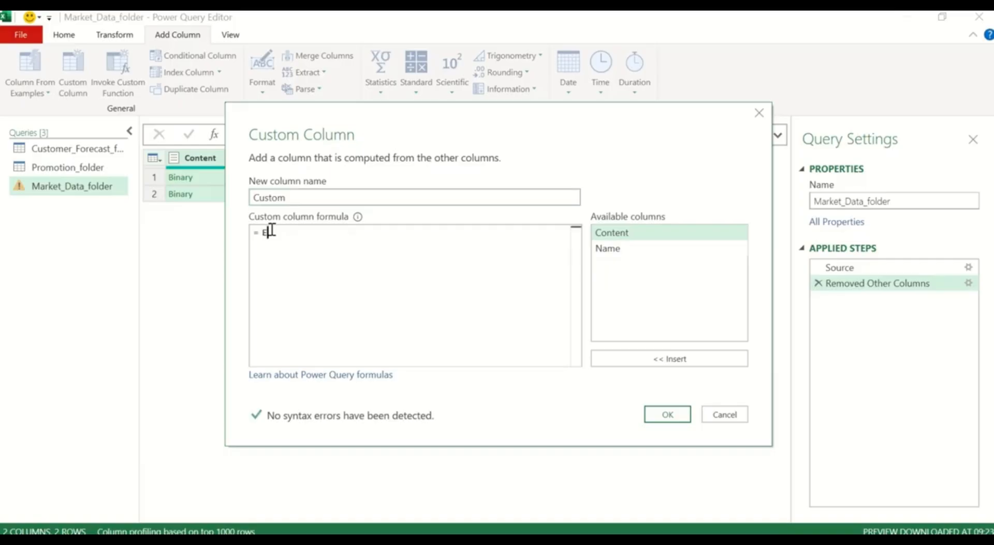
type("xcel")
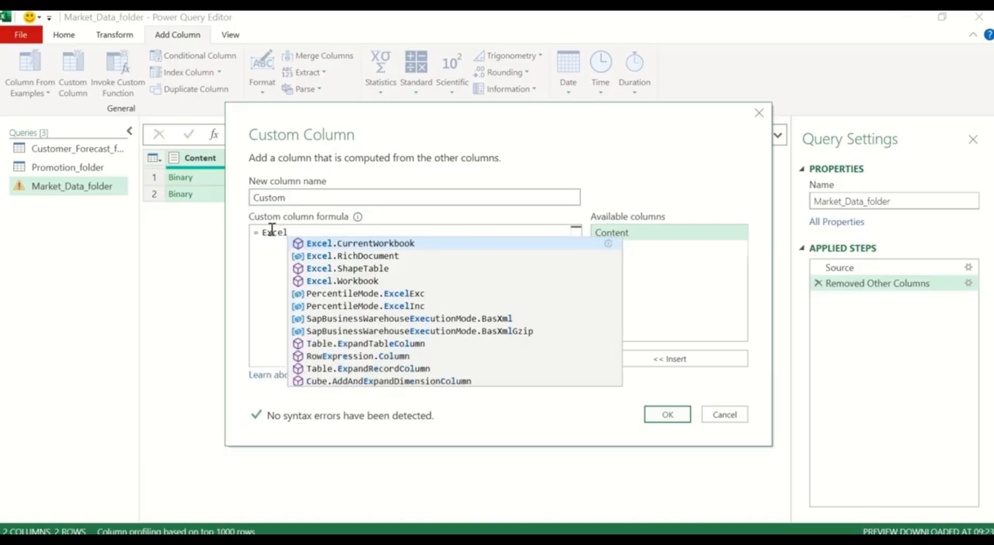
left_click(339, 281)
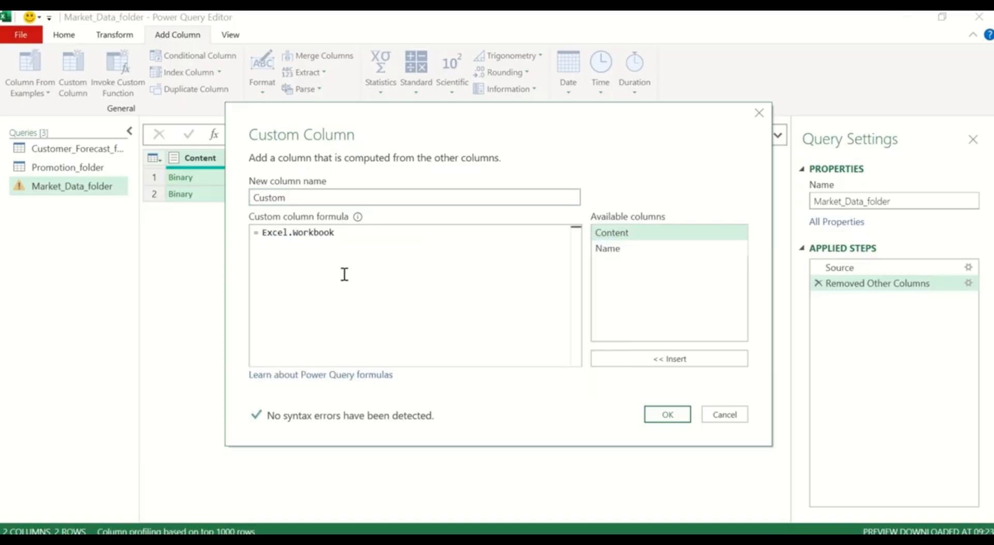
type("(")
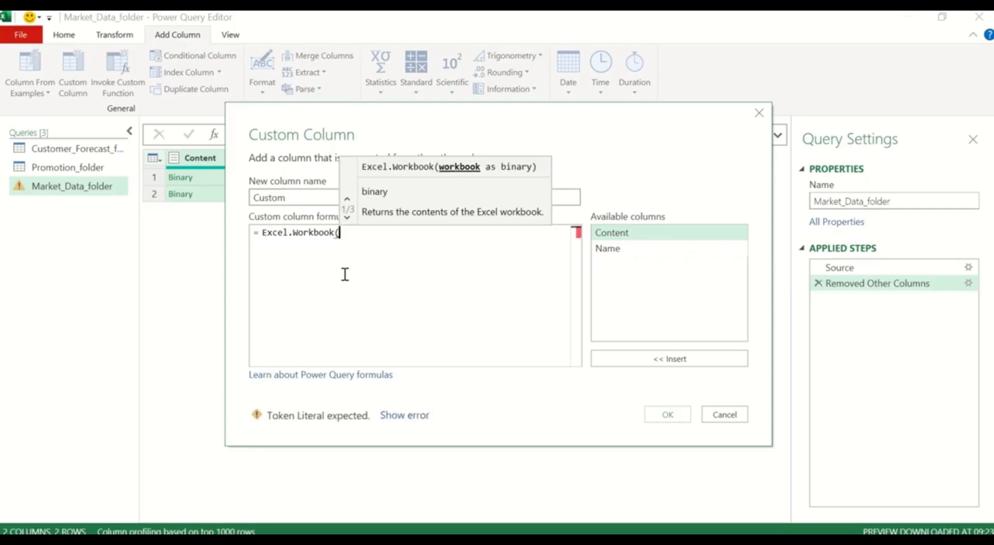
type("con")
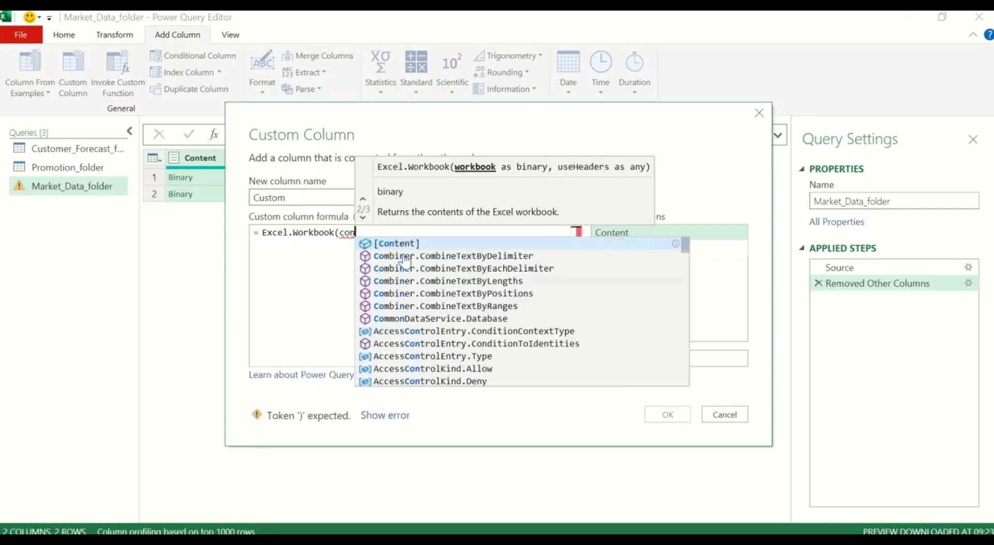
left_click(413, 242)
type(")")
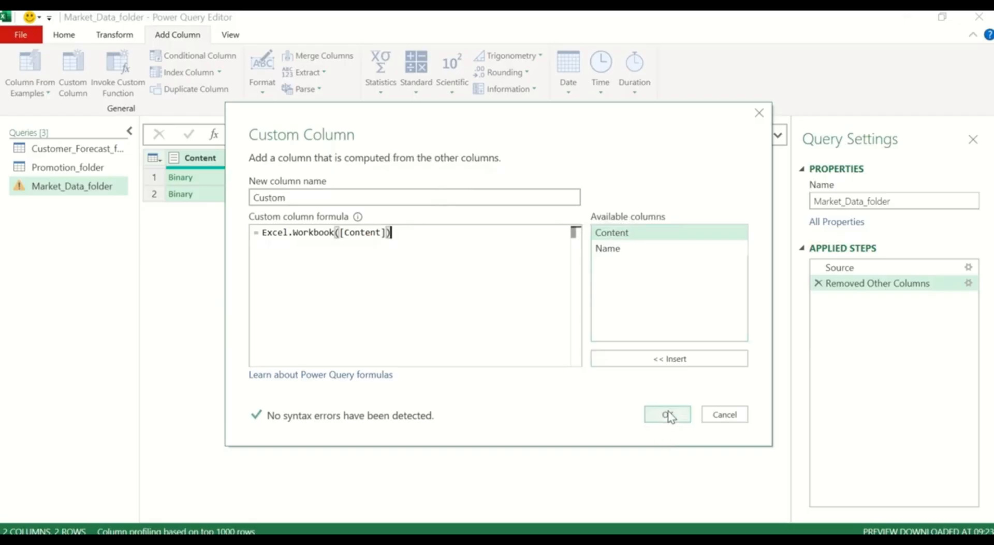
left_click(668, 414)
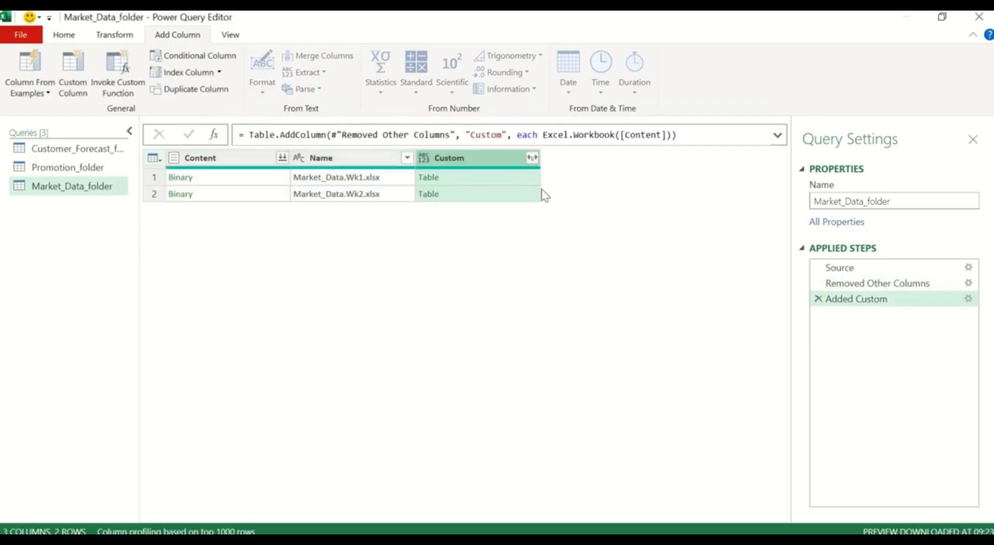
- Expand the Custom column into Name, Data, Item, Kind and Hidden without using the original column name as prefix
left_click(533, 158)
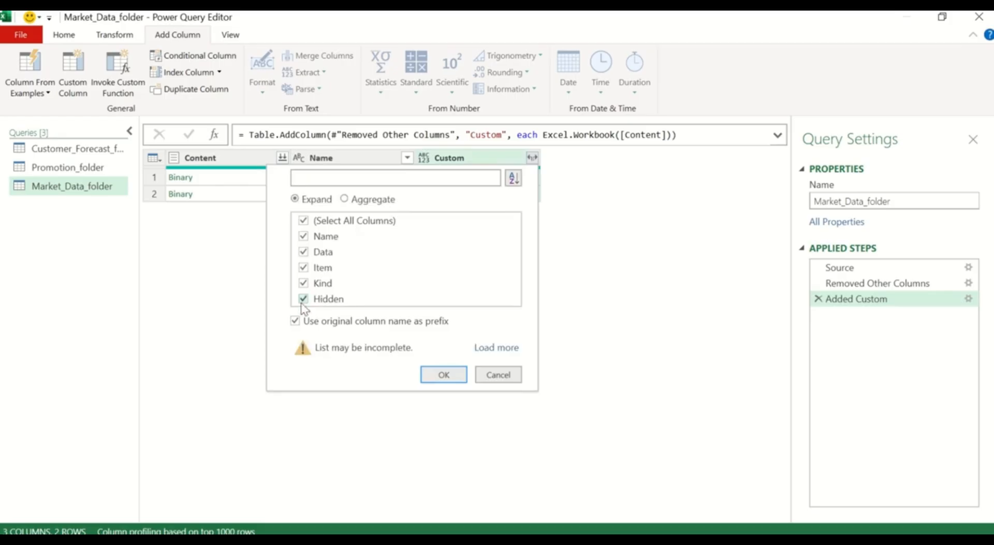
left_click(295, 321)
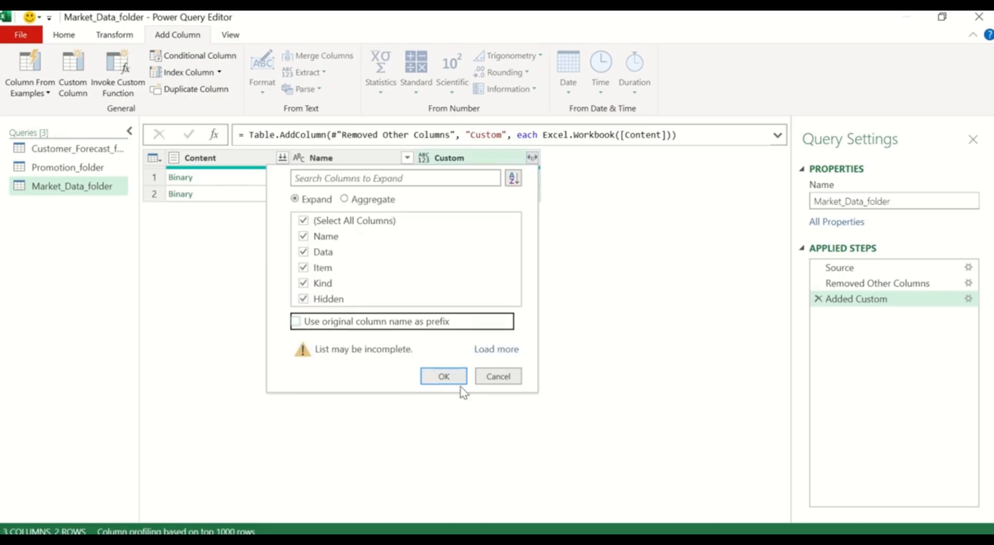
left_click(445, 376)
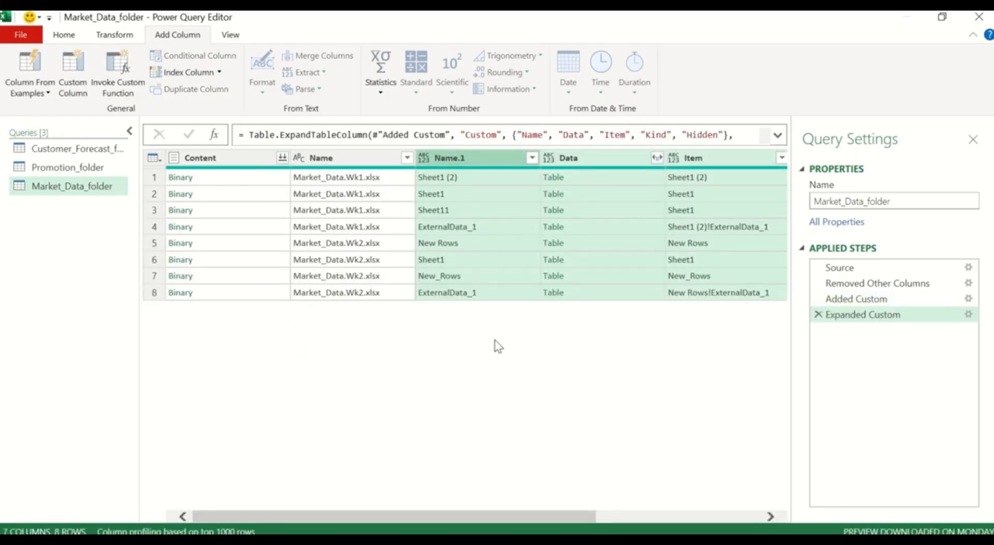
- Filter the Kind column to keep only Table rows, excluding Sheet and DefinedName
left_click(770, 516)
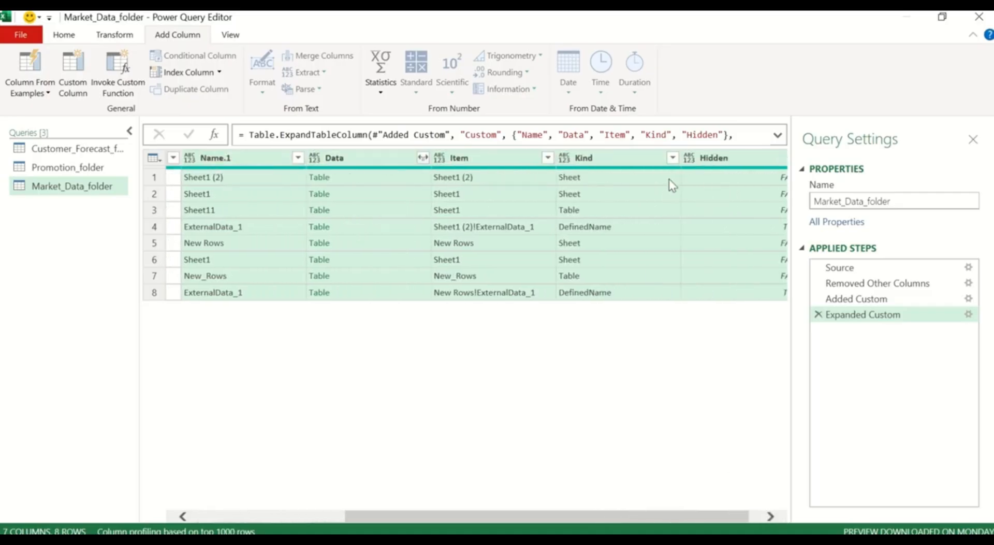
left_click(671, 158)
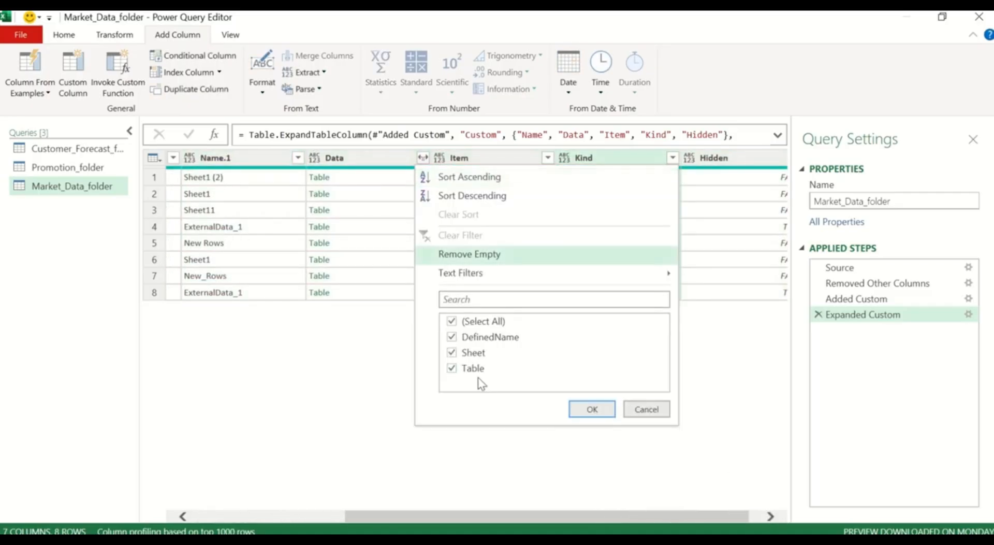
left_click(452, 353)
left_click(452, 338)
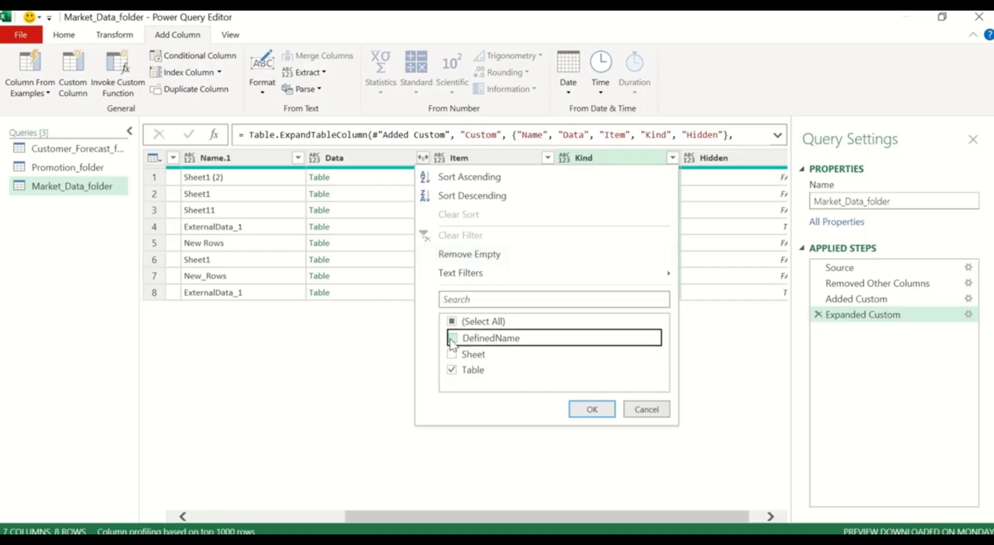
left_click(591, 409)
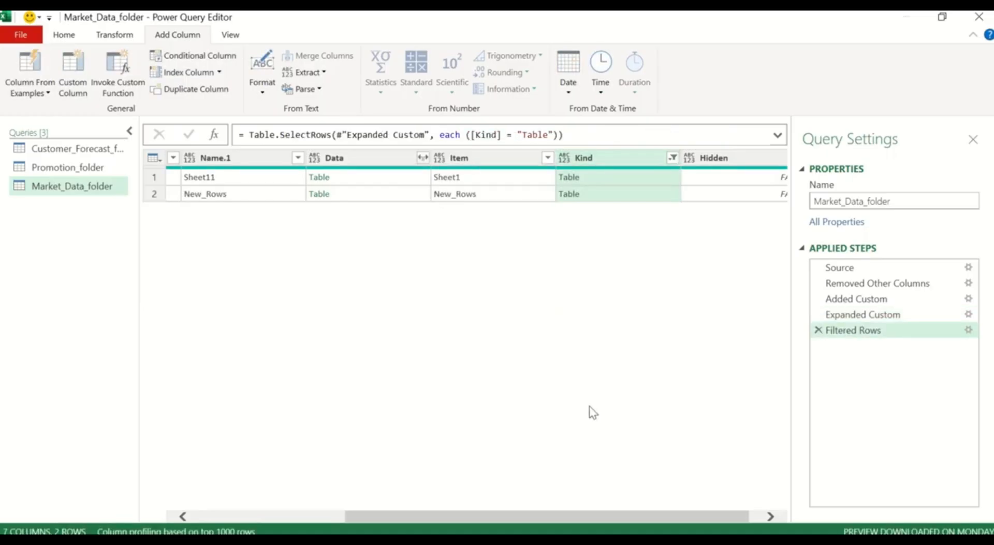
- Keep only the file Name and Data columns of the filtered rows and remove all the others
left_click(257, 516)
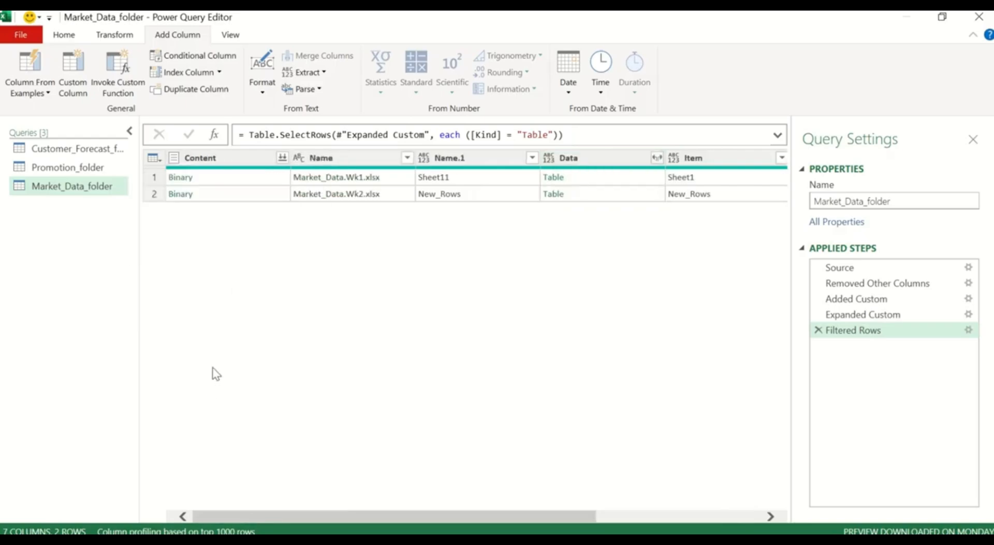
left_click(341, 164)
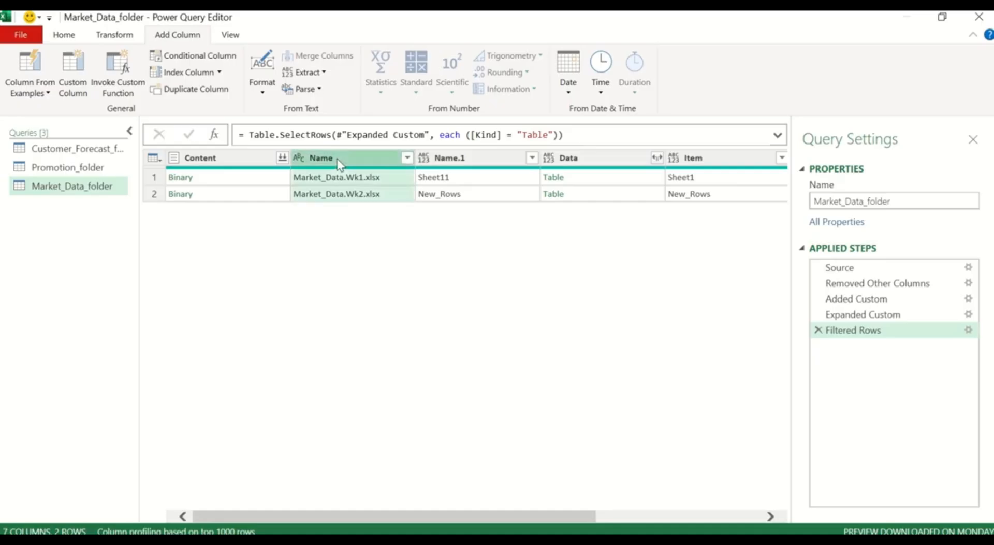
left_click(598, 164, "ctrl")
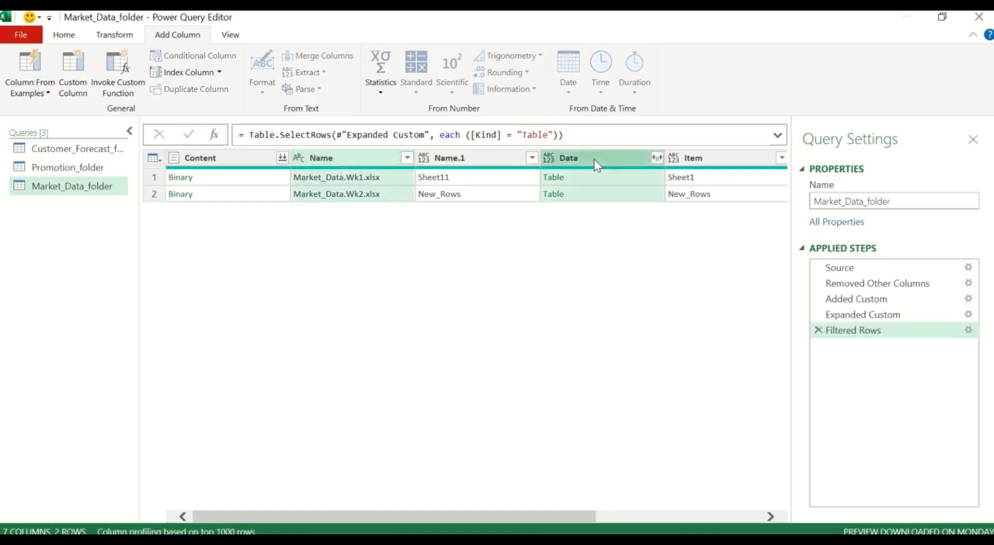
right_click(598, 163)
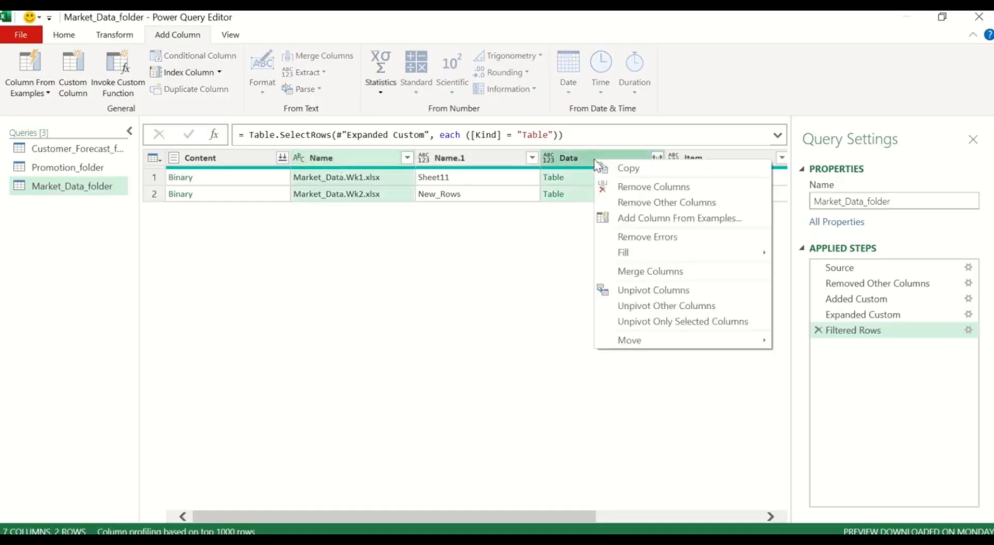
left_click(657, 202)
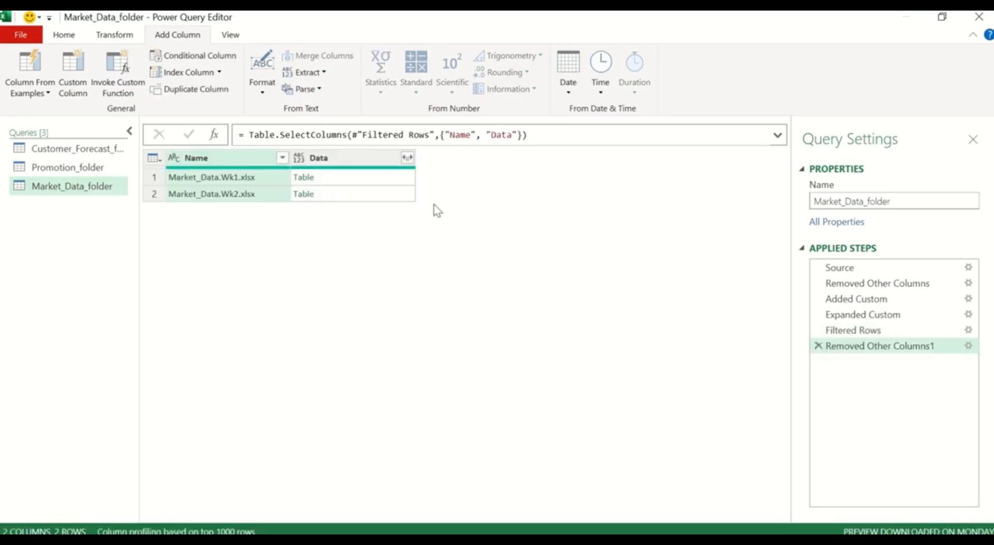
- Expand the Data column into all of its columns, without using the original column name as prefix
left_click(407, 158)
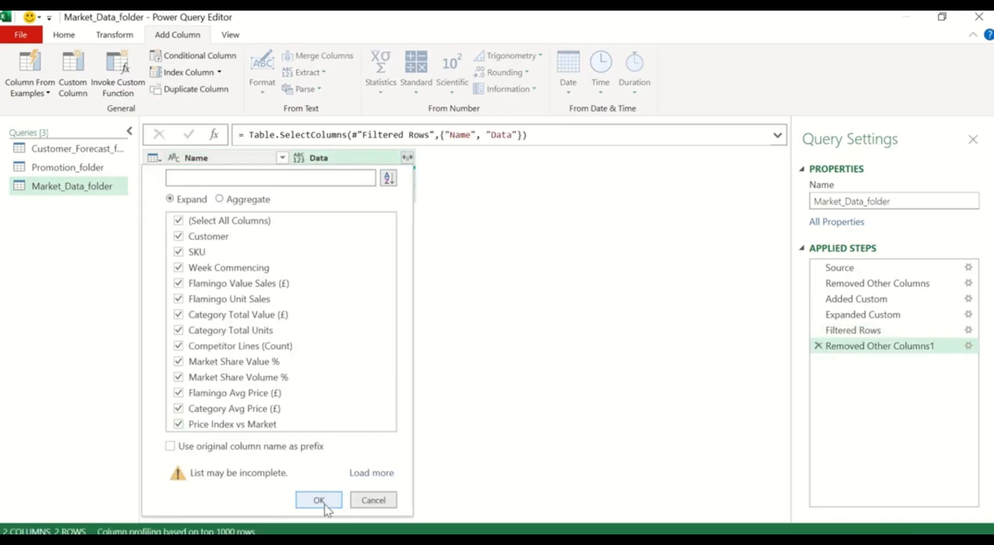
left_click(325, 500)
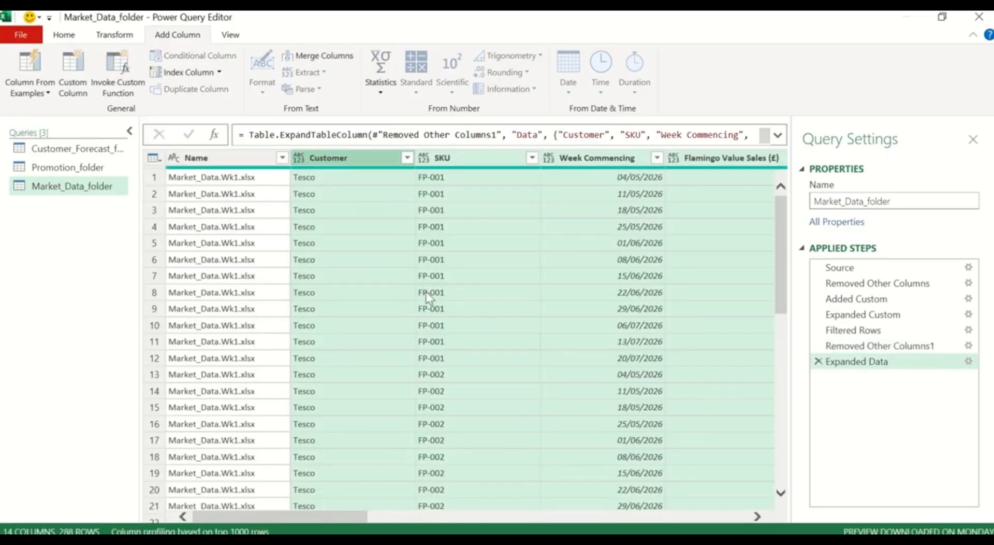
- Check that the Name column covers both weekly market data files and remove that column from the expanded table
left_click(214, 158)
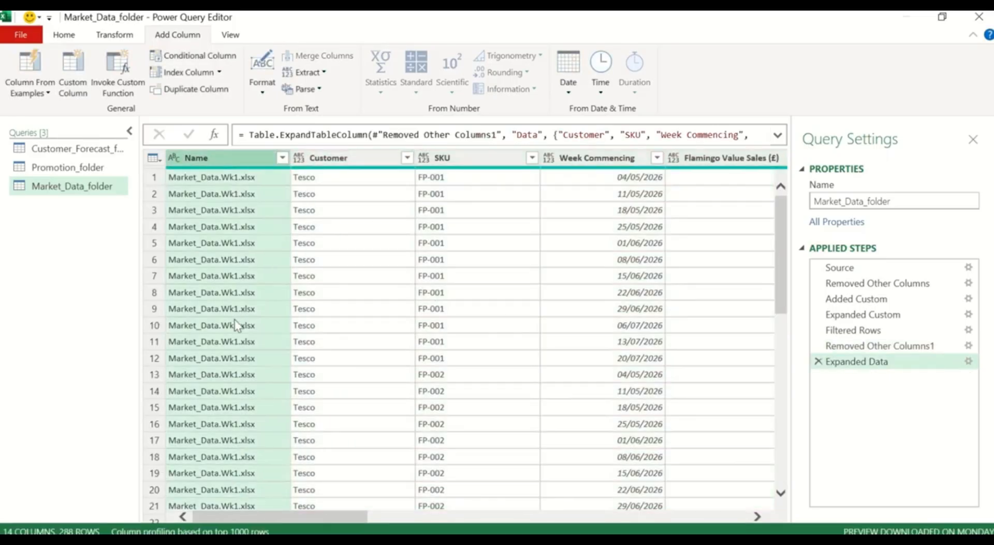
scroll(236, 325, "down", 15)
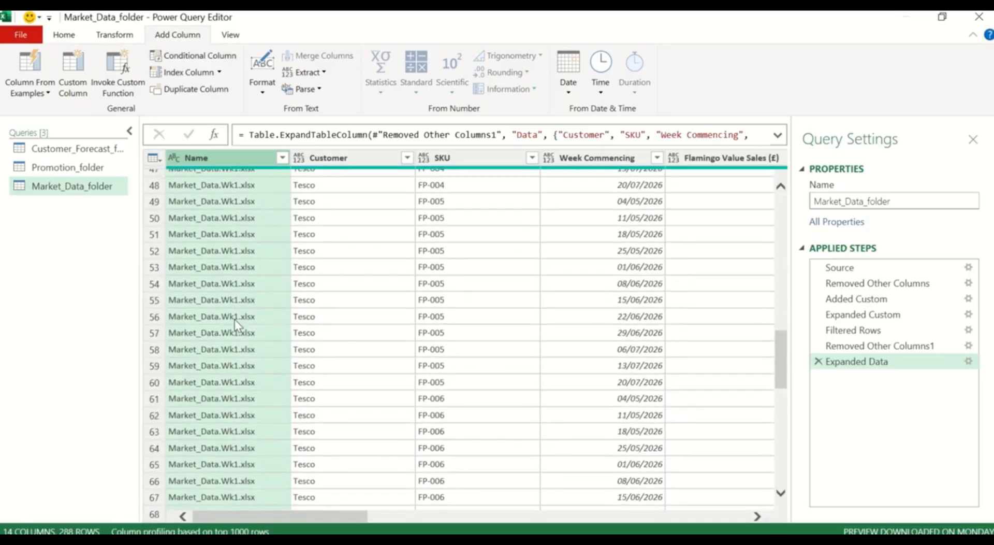
scroll(235, 319, "down", 4)
scroll(218, 394, "down", 20)
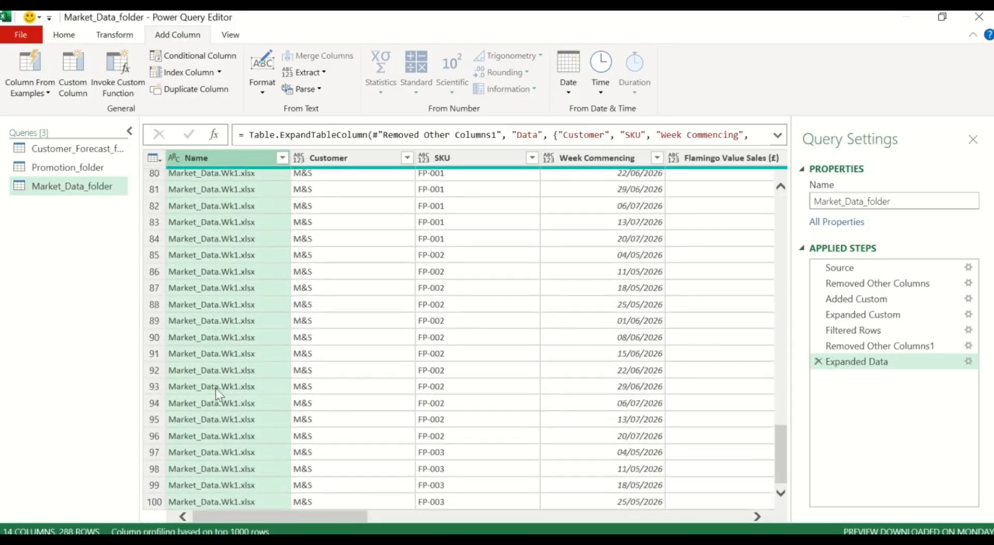
scroll(217, 394, "down", 7)
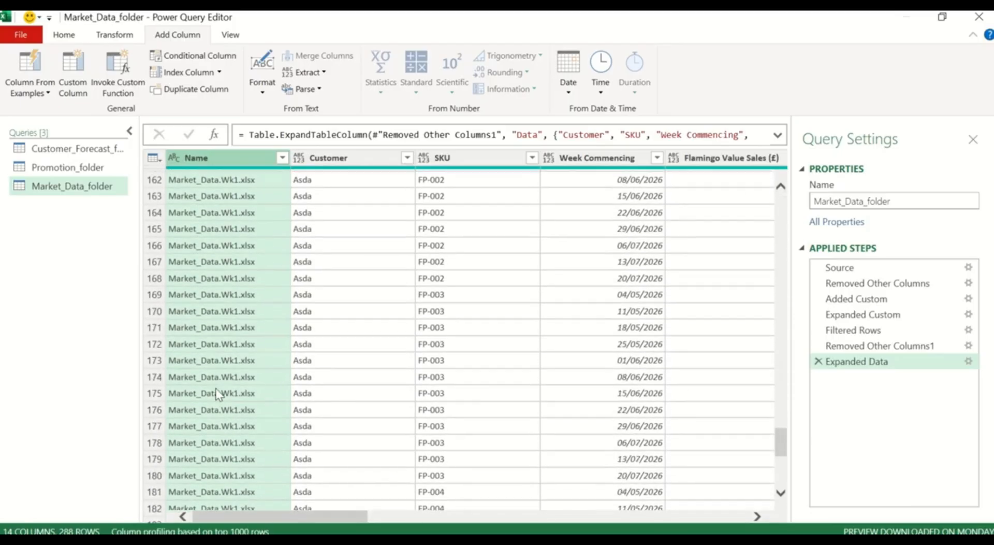
scroll(216, 393, "down", 12)
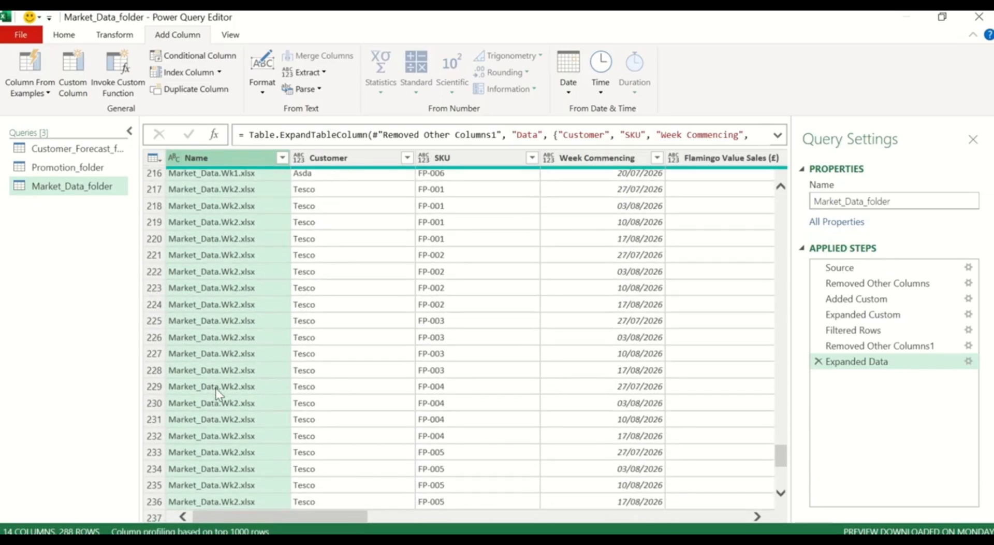
scroll(220, 239, "up", 2)
scroll(220, 238, "up", 1)
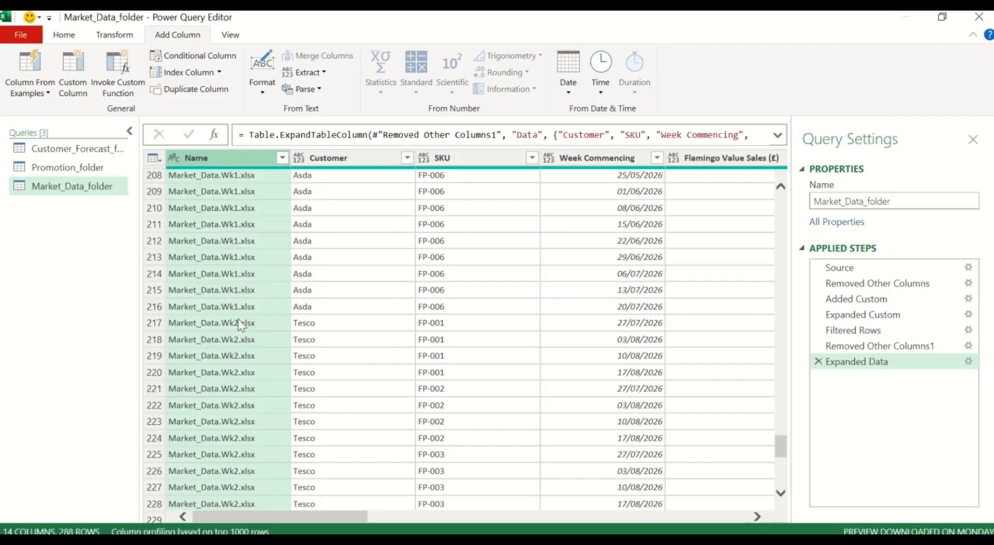
right_click(245, 160)
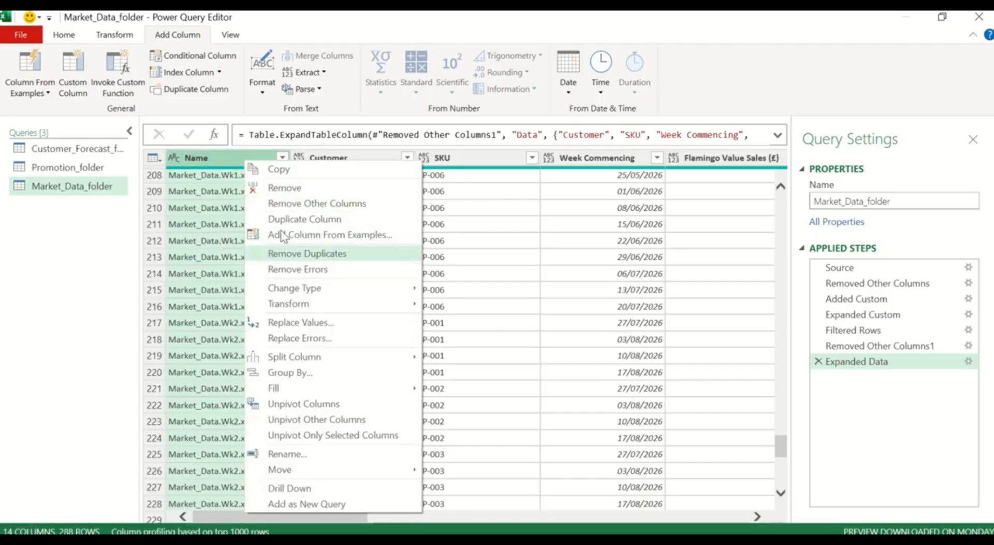
left_click(285, 189)
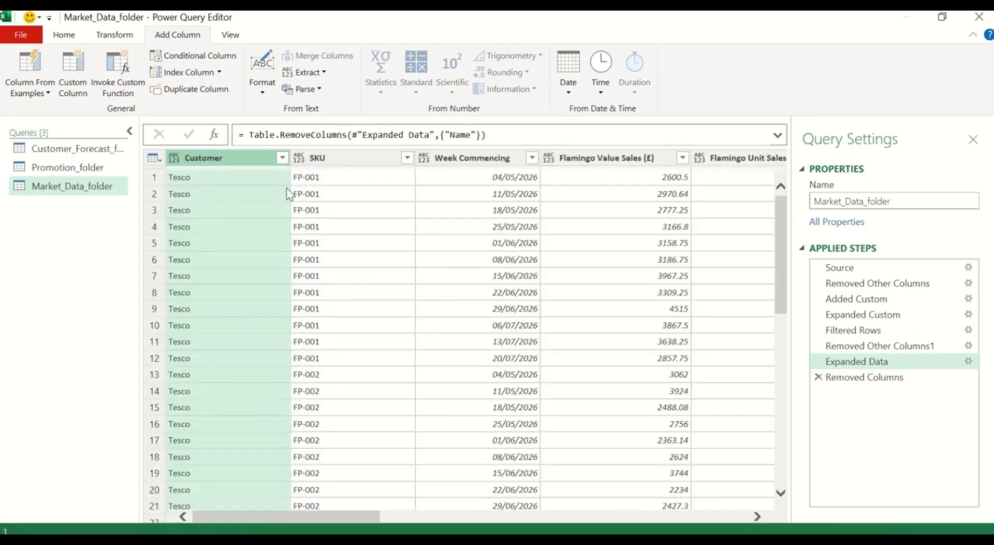
- Set the data type of the Customer column to Text and of the Week Commencing column to Date
left_click(172, 160)
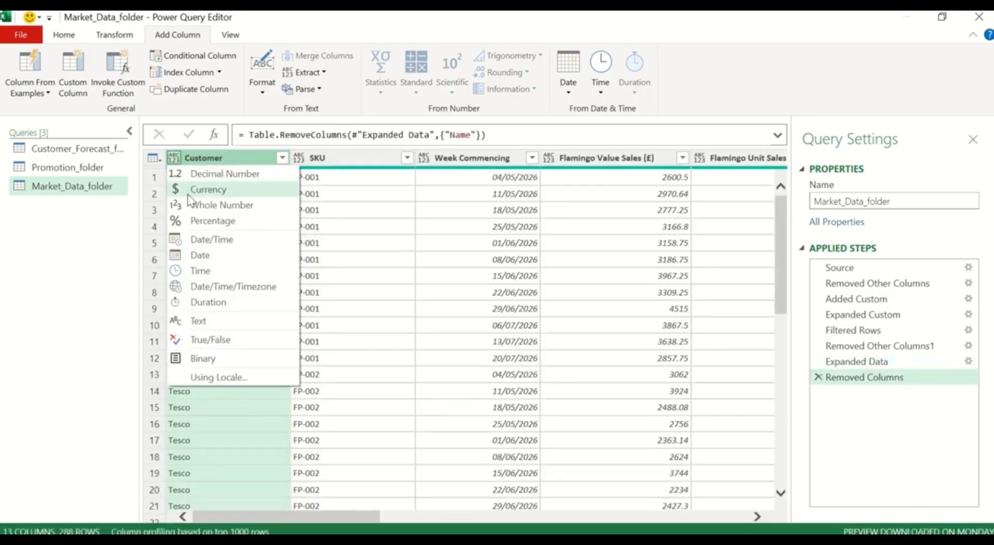
left_click(222, 320)
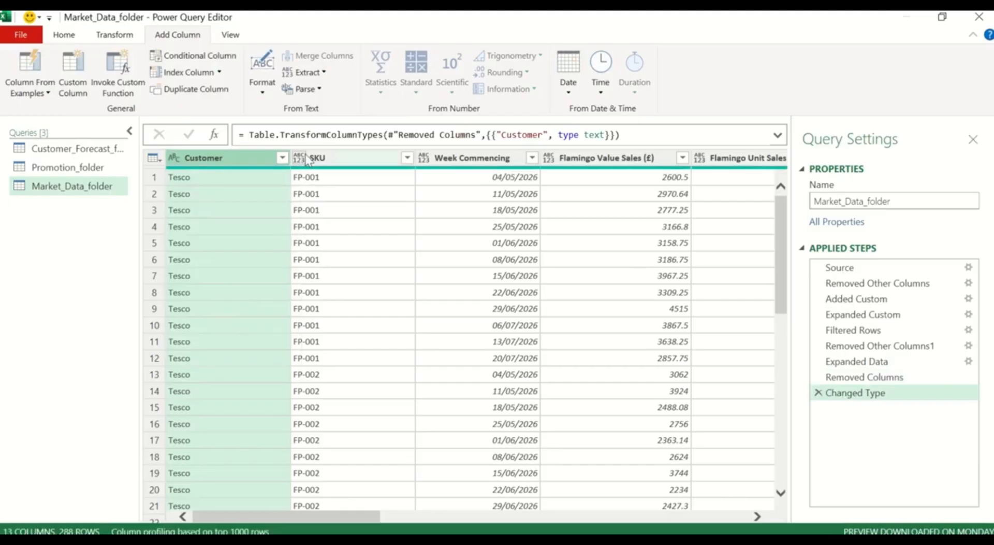
left_click(423, 158)
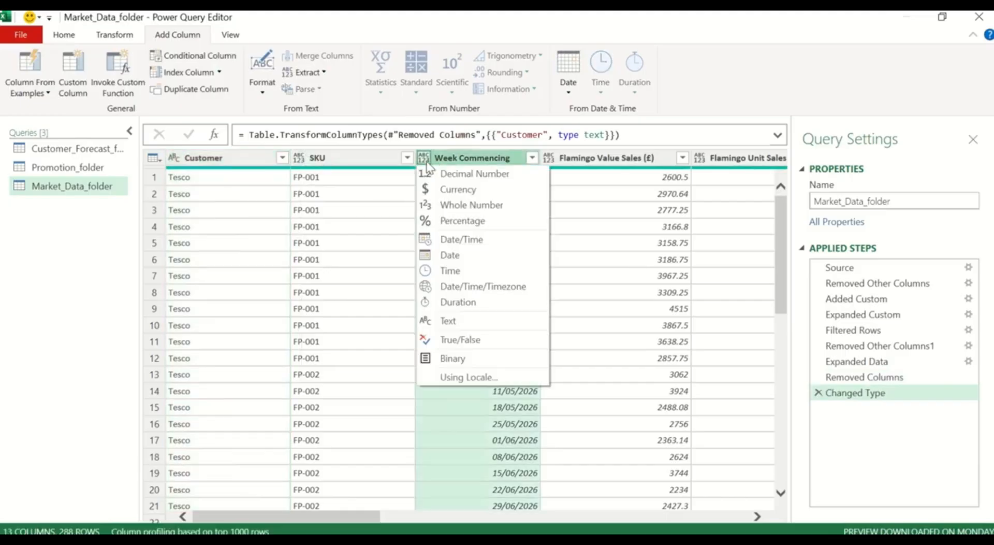
left_click(461, 259)
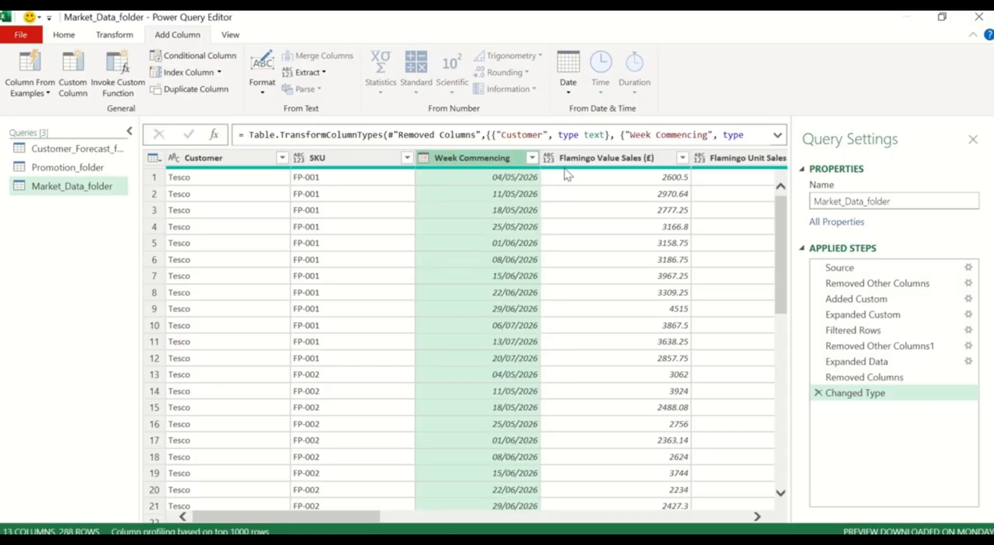
- Set the Flamingo Value Sales (£) column to Decimal Number and the Flamingo Unit Sales column to Whole Number
left_click(550, 159)
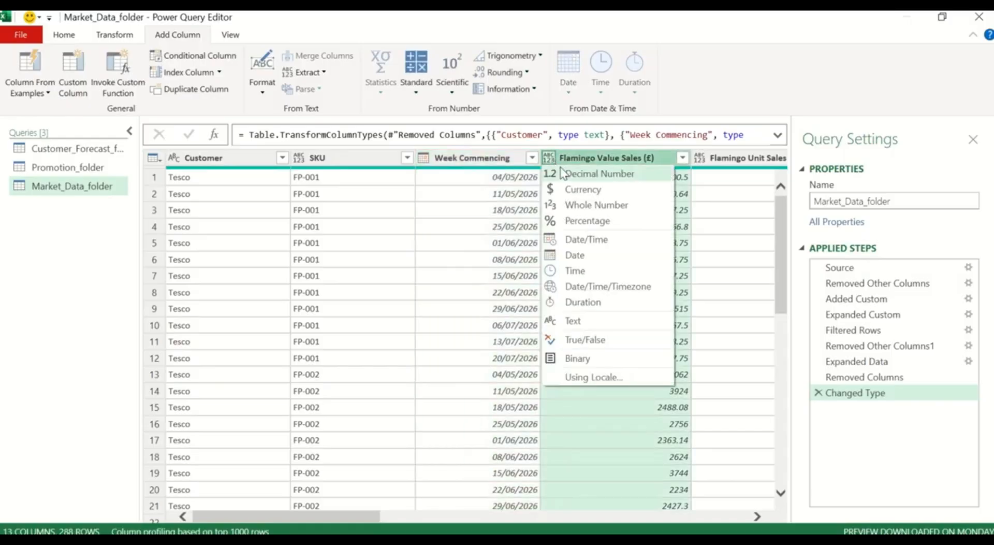
left_click(562, 171)
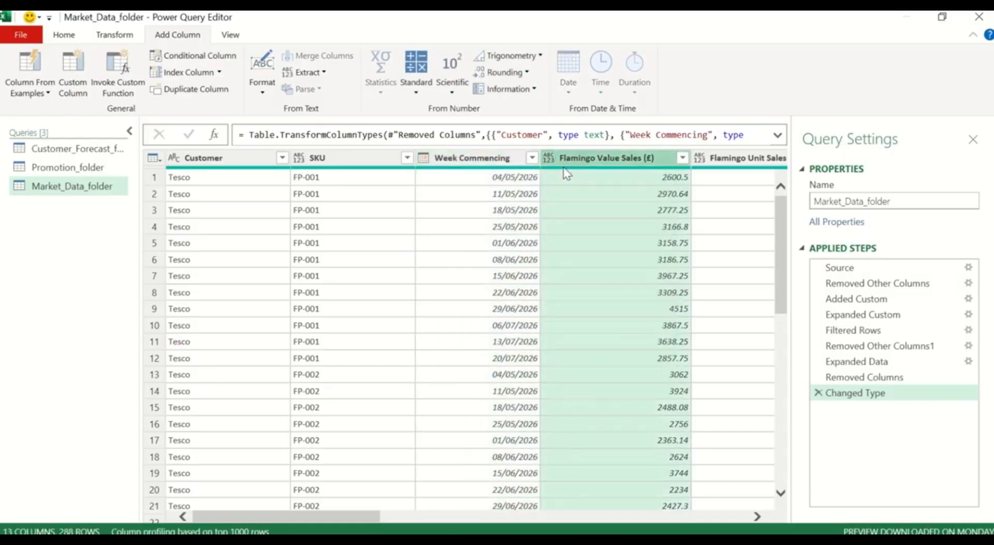
left_click(757, 517)
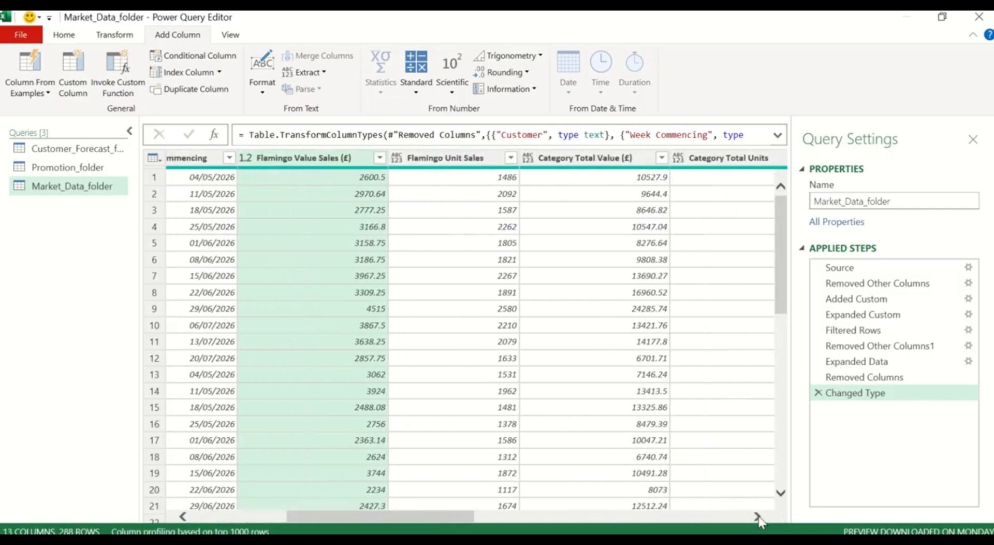
left_click(396, 158)
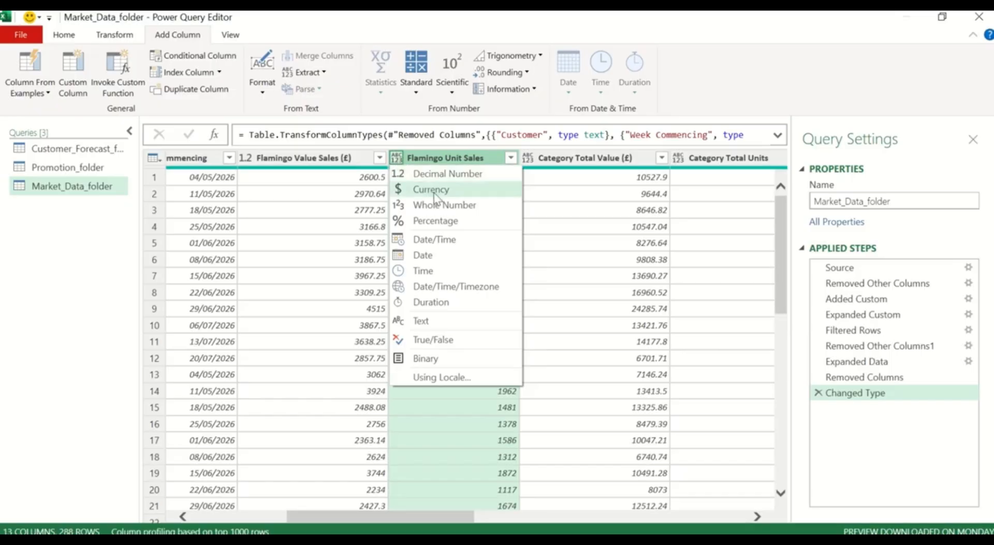
left_click(445, 207)
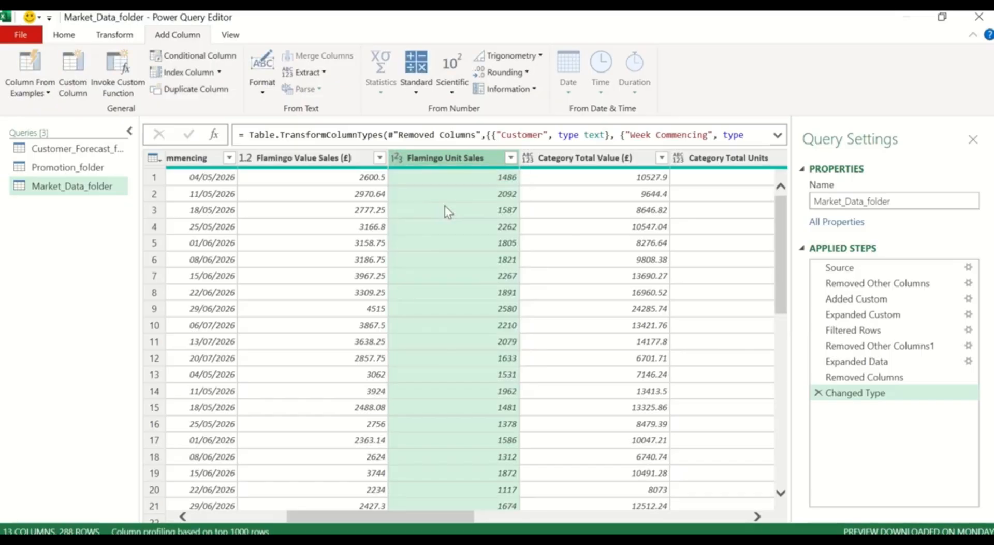
- Set the Category Total Value (£) column to Decimal Number and the Category Total Units column to Whole Number
left_click(527, 158)
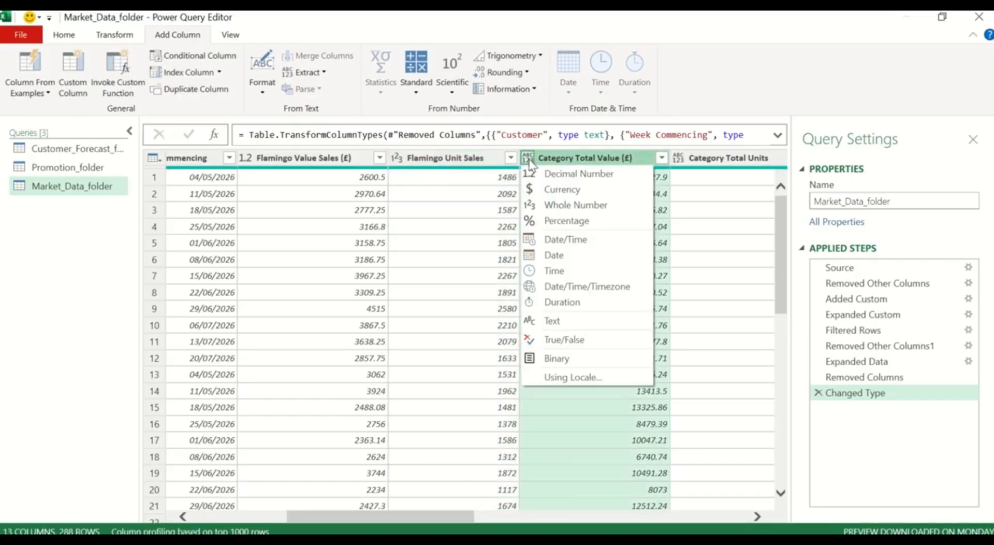
left_click(555, 173)
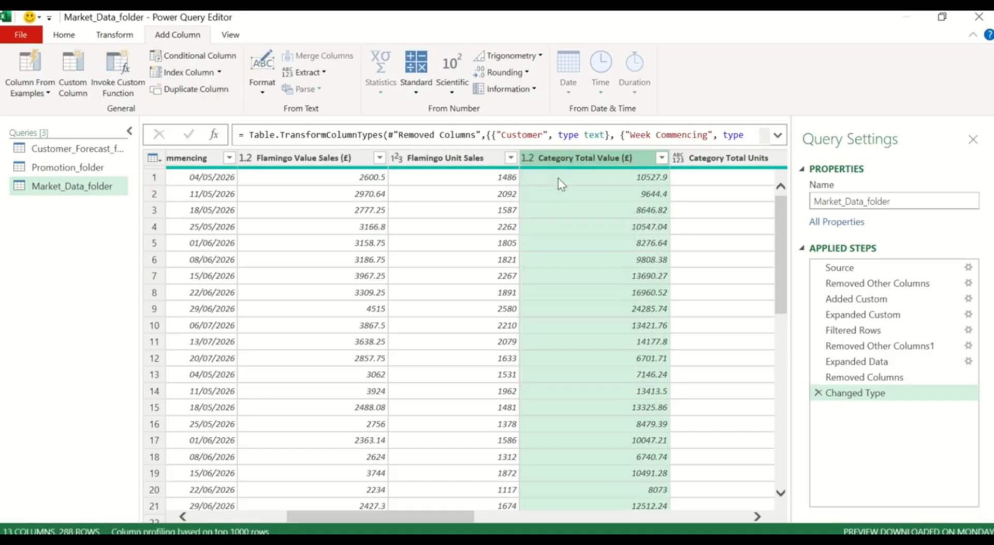
left_click(757, 516)
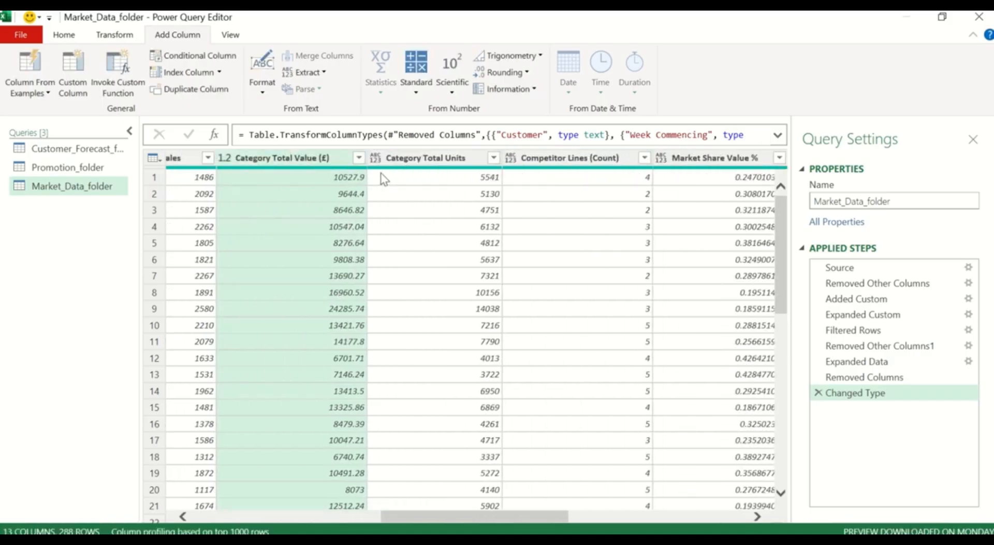
left_click(375, 158)
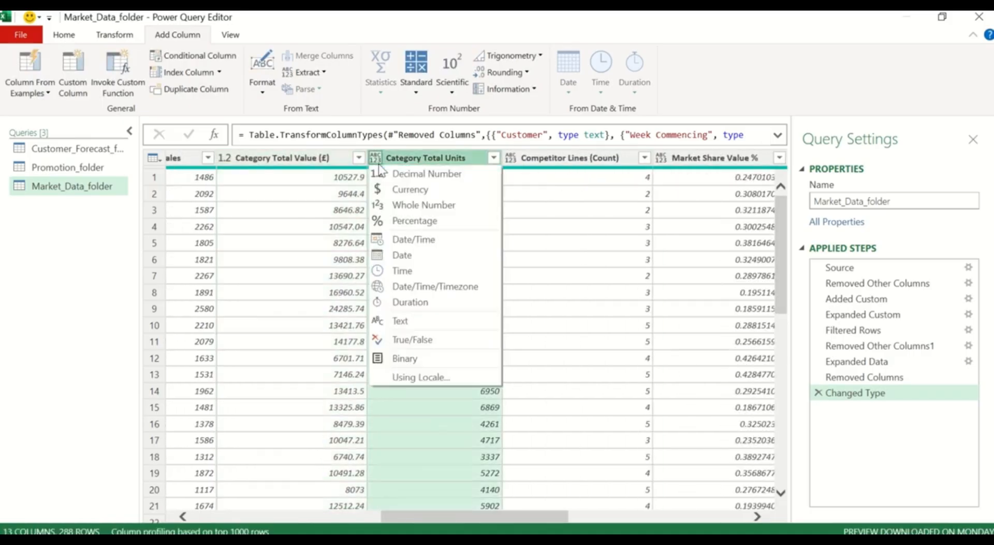
left_click(428, 207)
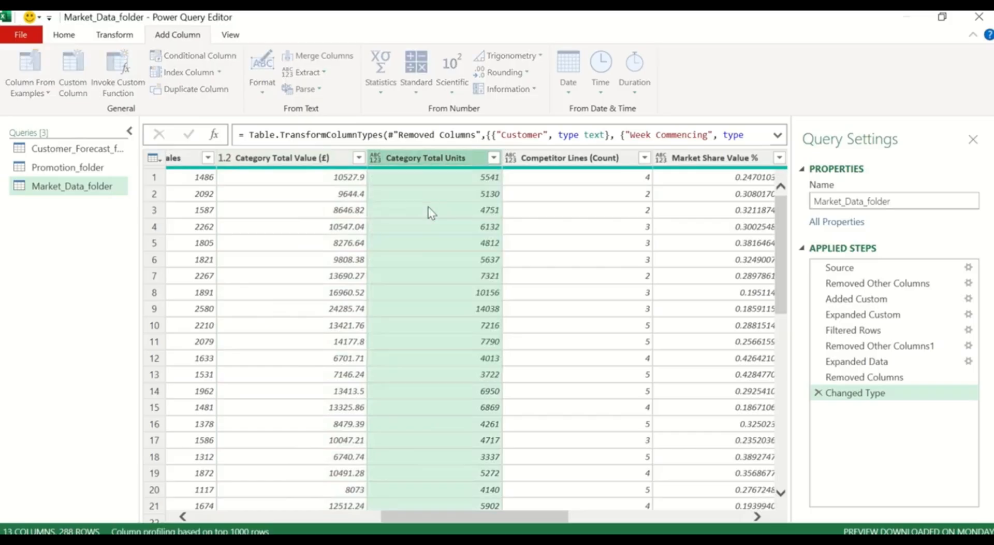
- Set the Competitor Lines (Count) column to Whole Number and the Market Share Value % column to Decimal Number
left_click(511, 157)
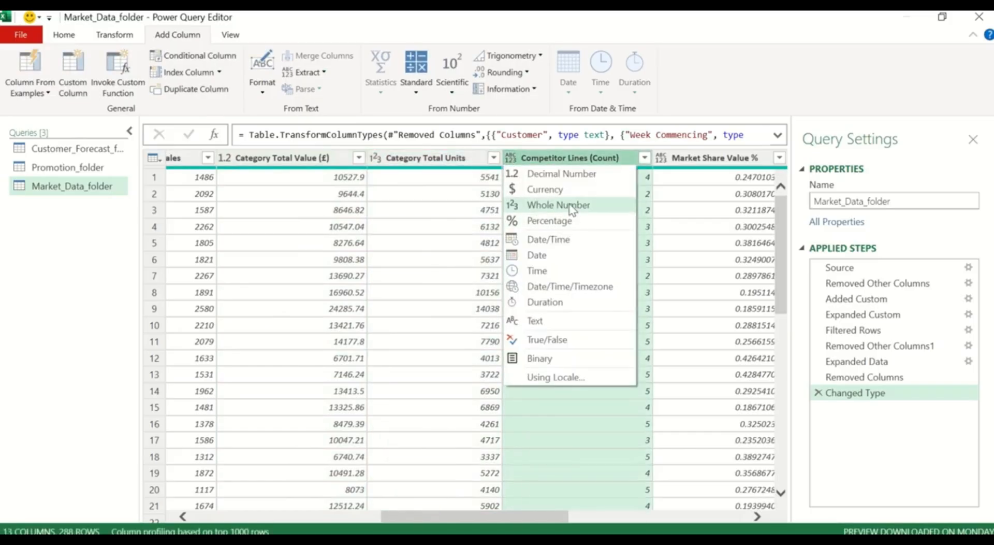
left_click(570, 205)
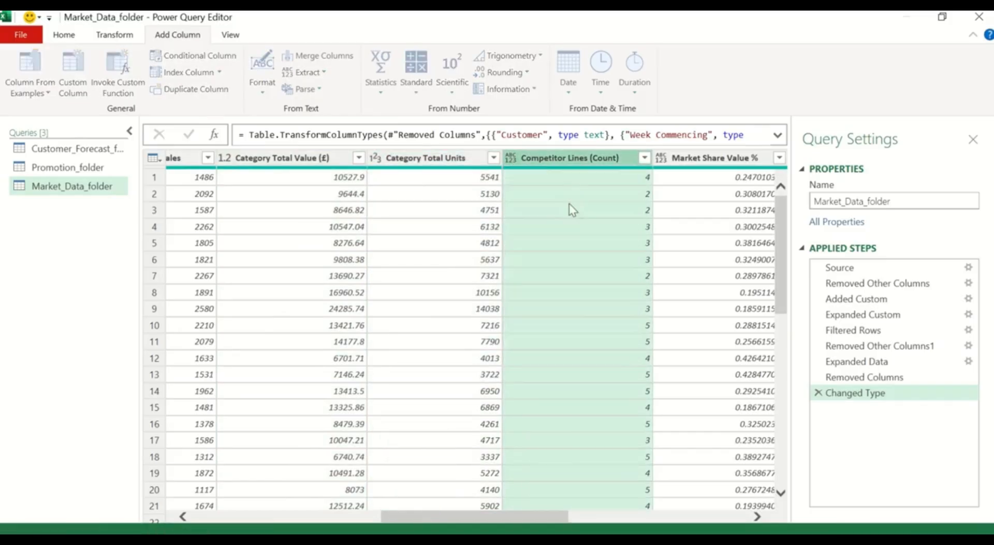
left_click(662, 154)
left_click(647, 160)
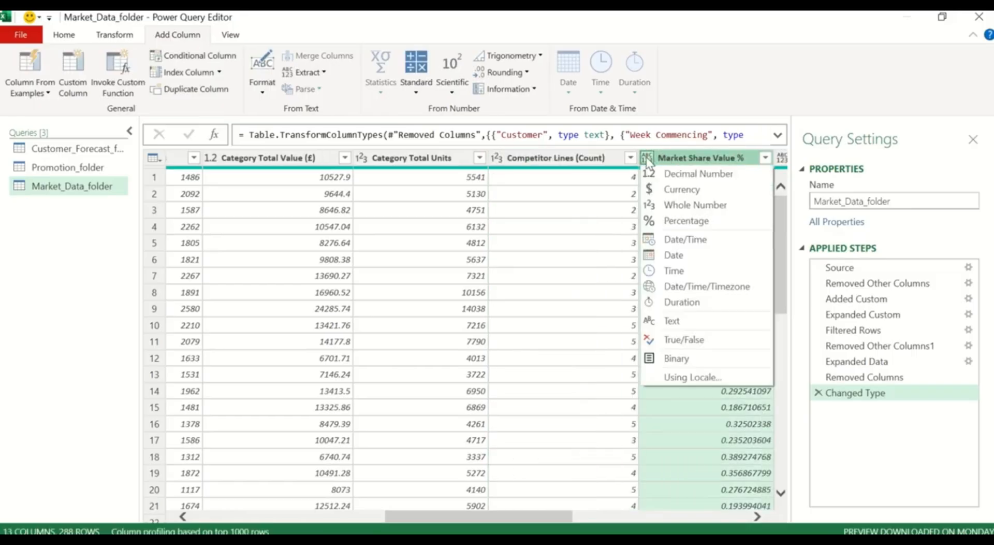
left_click(696, 178)
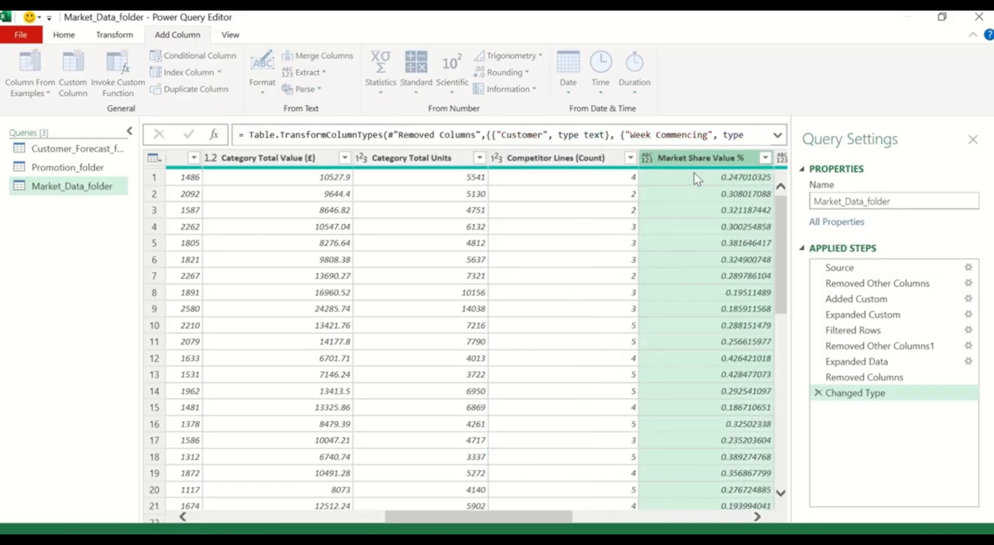
- Set the data type of the Market Share Volume % and Flamingo Avg Price (£) columns to Decimal Number
left_click(757, 516)
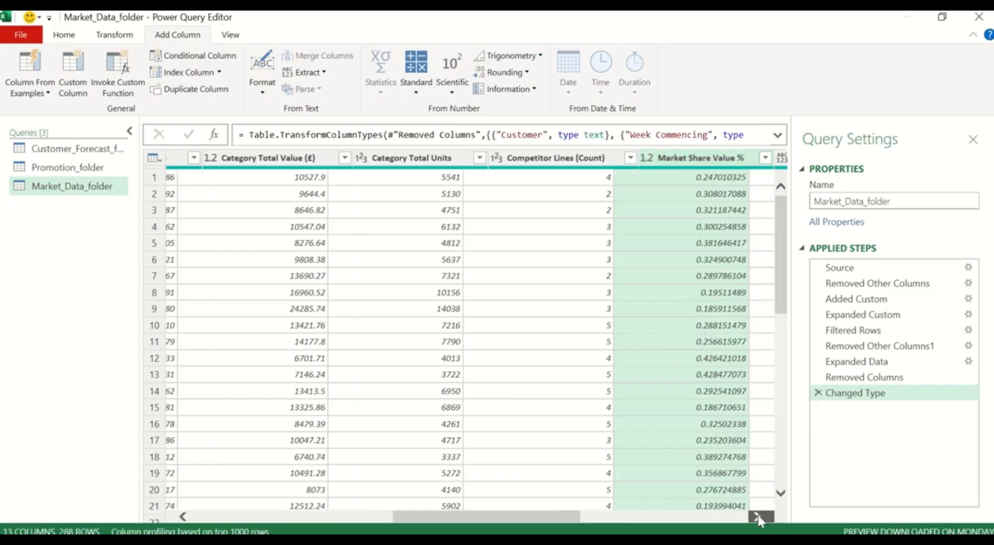
left_click(757, 516)
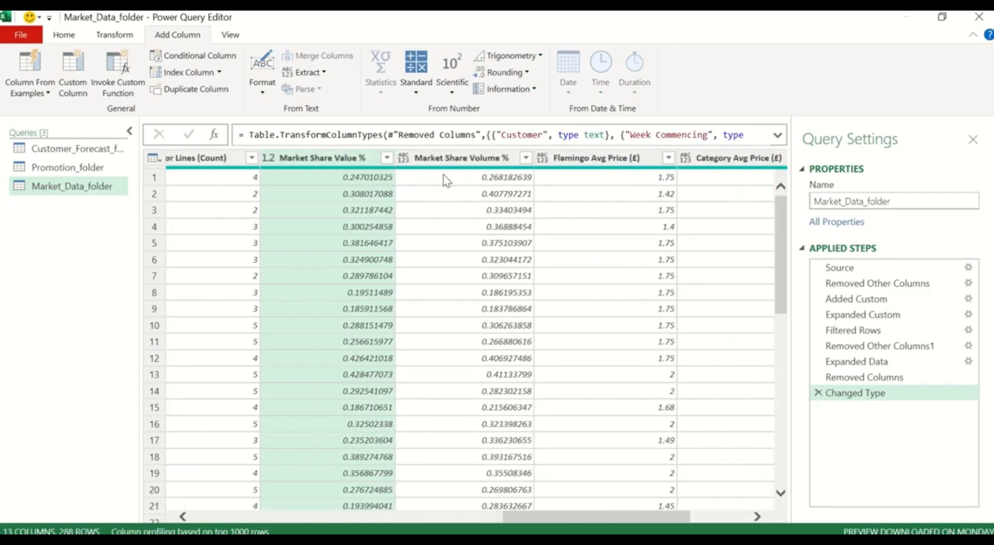
left_click(405, 160)
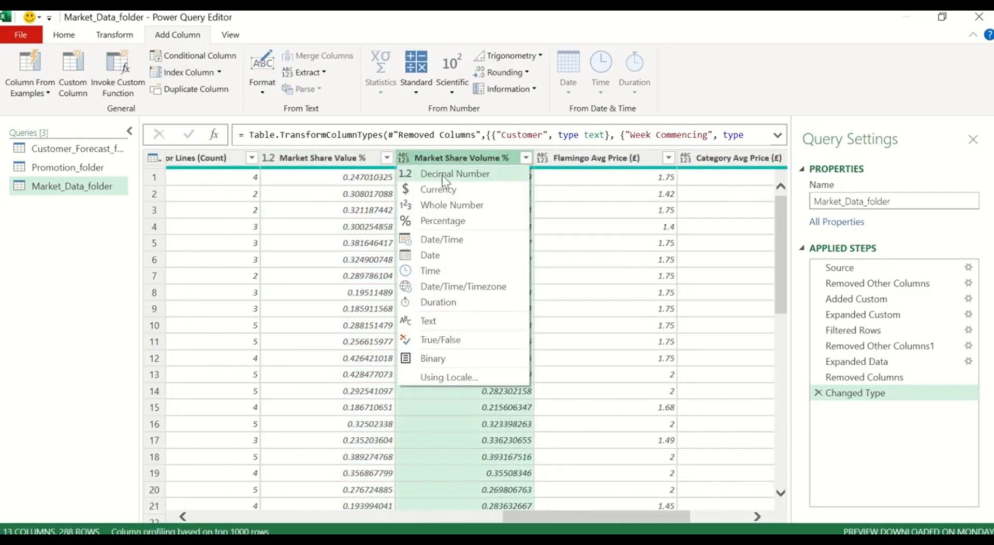
left_click(443, 175)
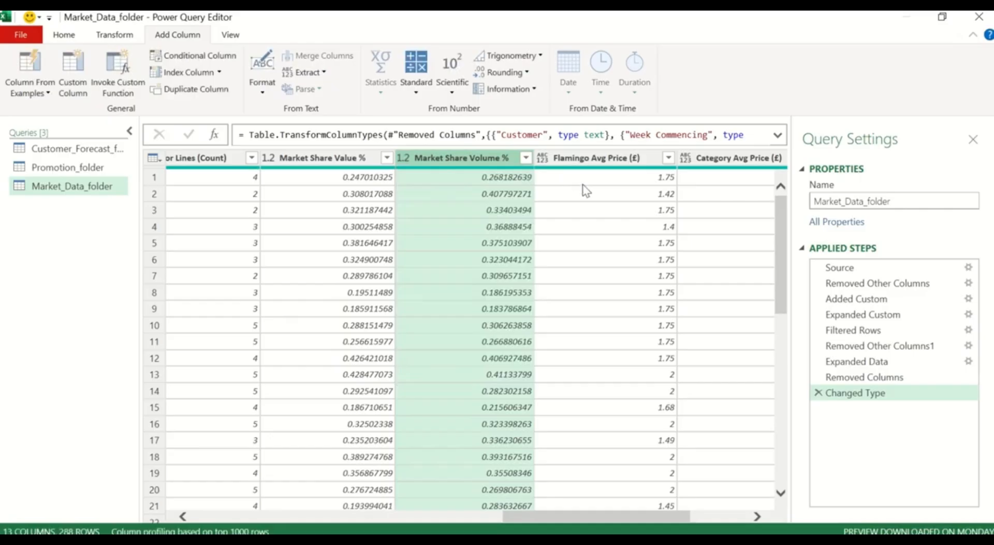
left_click(542, 157)
left_click(568, 173)
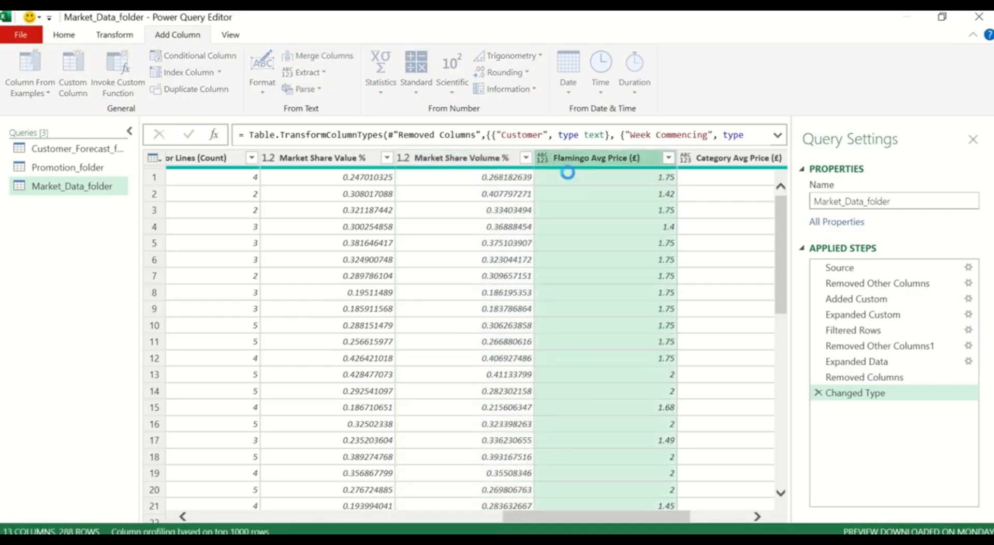
- Set the data type of the Category Avg Price (£) and Price Index vs Market columns to Decimal Number
left_click(757, 517)
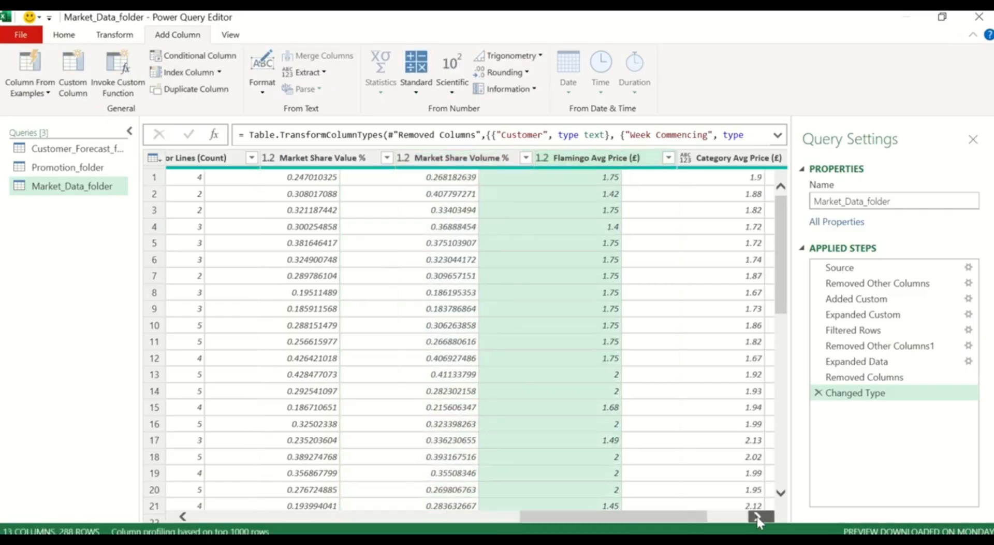
left_click(757, 516)
left_click(533, 156)
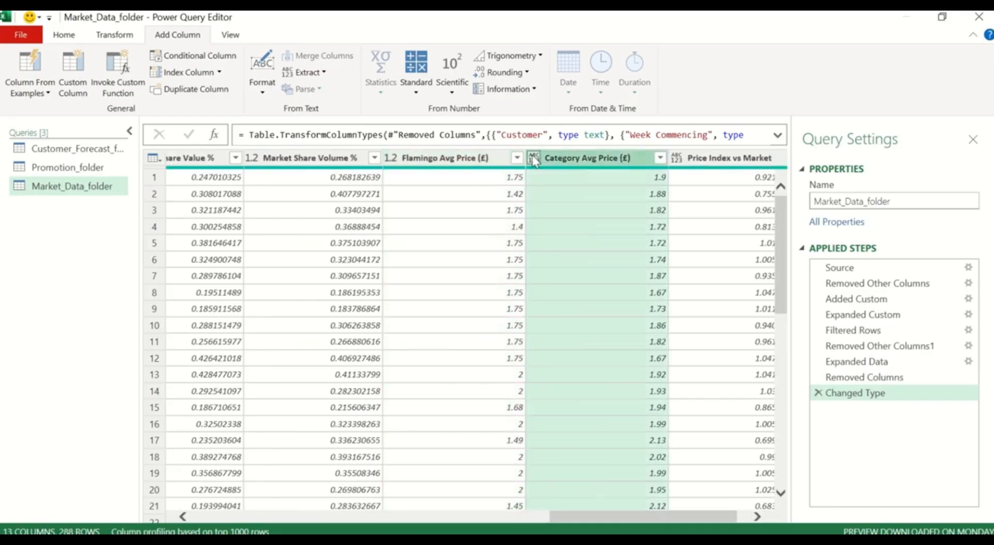
left_click(563, 178)
left_click(757, 516)
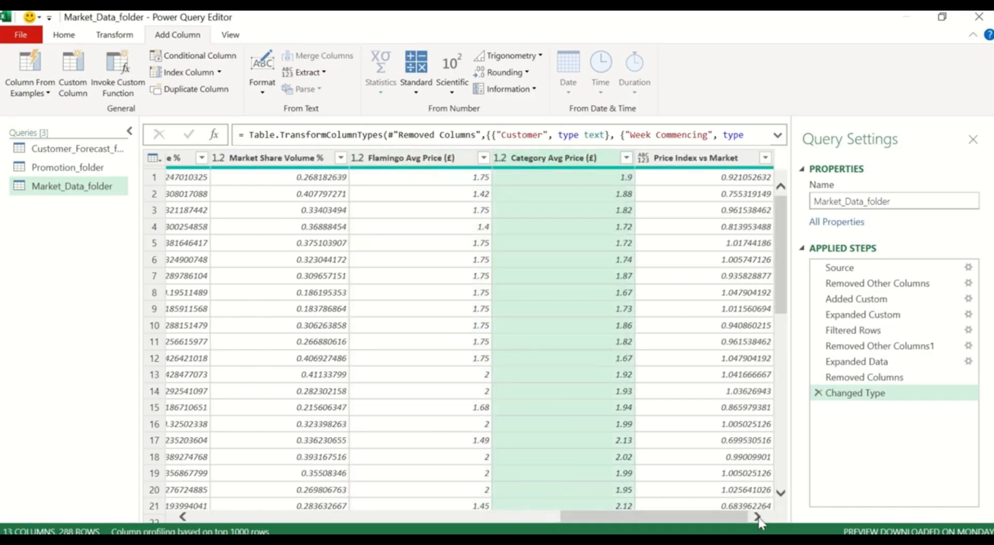
left_click(644, 158)
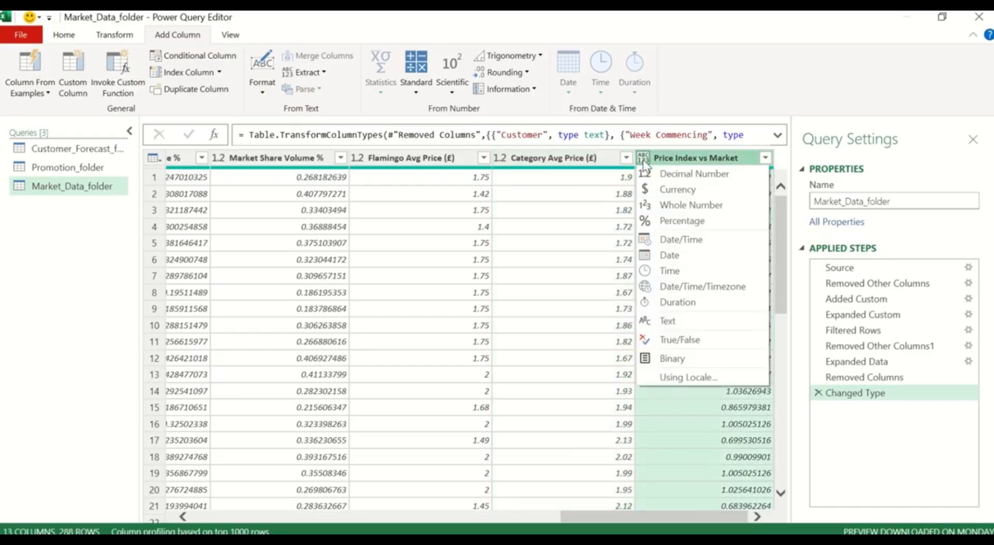
left_click(682, 176)
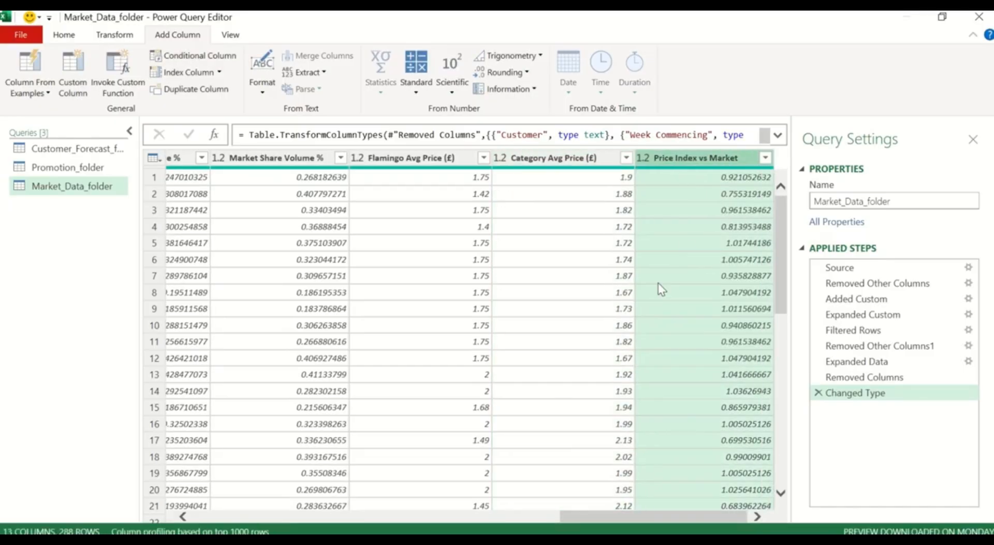
- Check the Market_Data_folder preview from its first column and load the query into a new worksheet
left_click(199, 517)
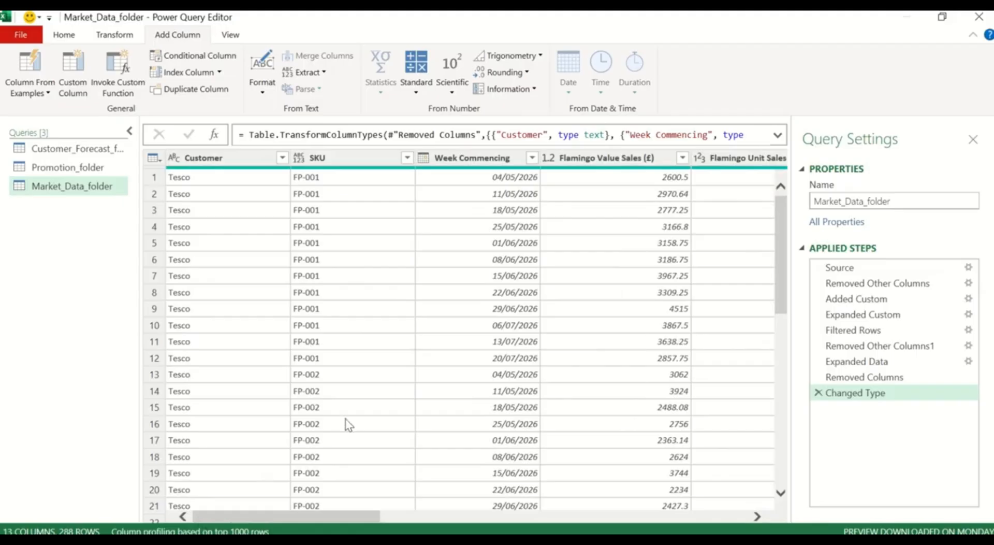
scroll(346, 423, "down", 4)
scroll(346, 423, "up", 4)
scroll(489, 329, "down", 5)
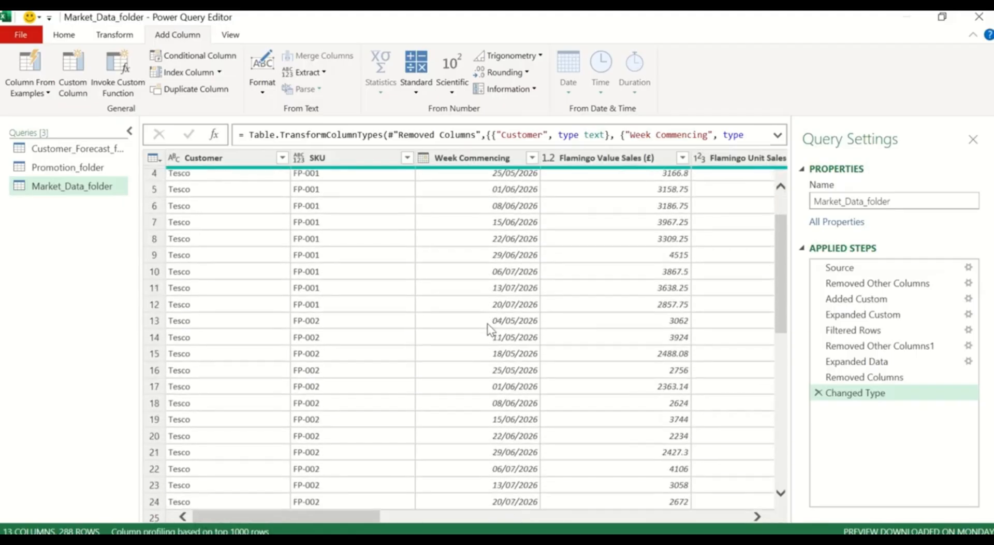
scroll(489, 329, "up", 5)
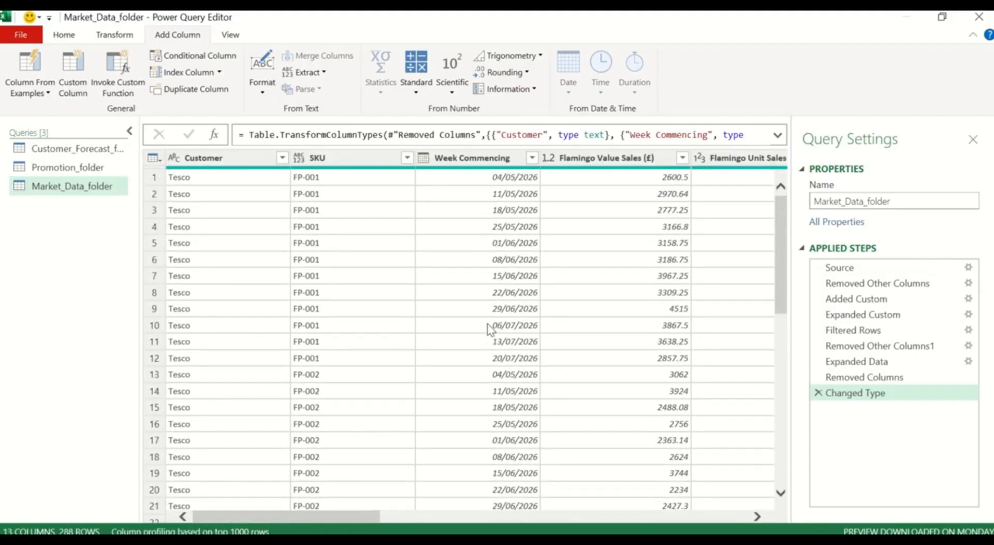
left_click(64, 35)
left_click(24, 92)
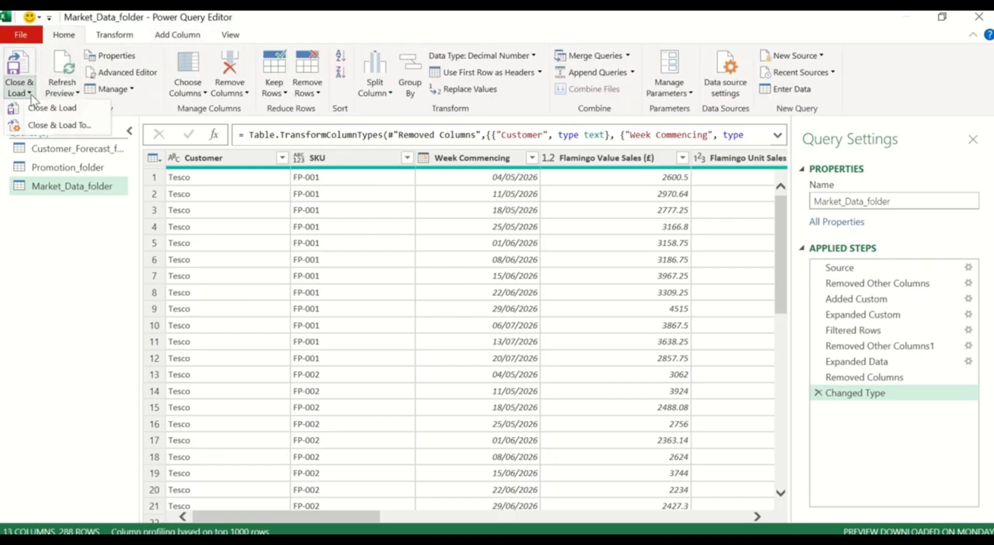
left_click(49, 108)
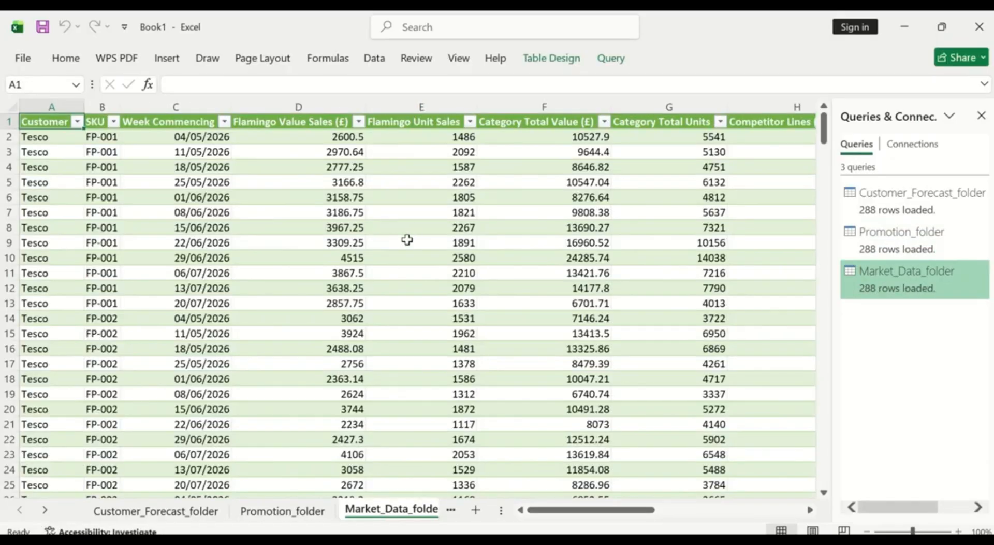
- Look through the rows of the loaded Market_Data_folder table, and open the empty Sheet1 worksheet
scroll(407, 240, "down", 20)
scroll(407, 240, "down", 20)
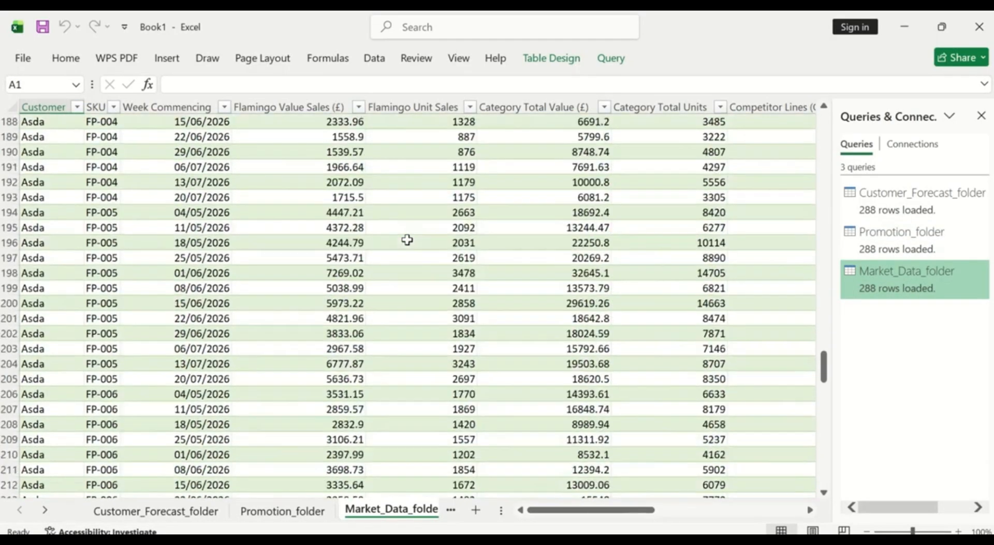
scroll(407, 240, "up", 20)
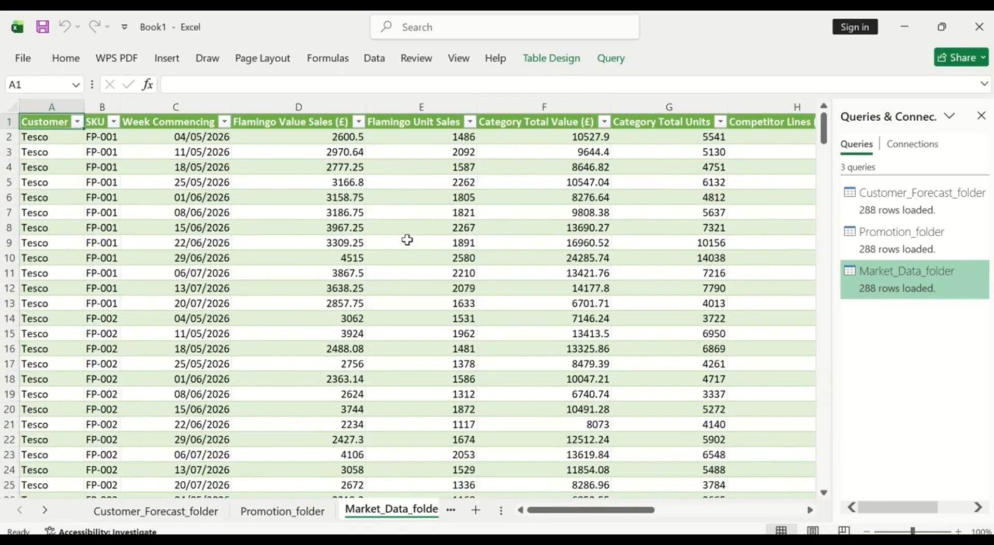
scroll(407, 240, "down", 1)
scroll(407, 240, "up", 1)
scroll(407, 240, "down", 20)
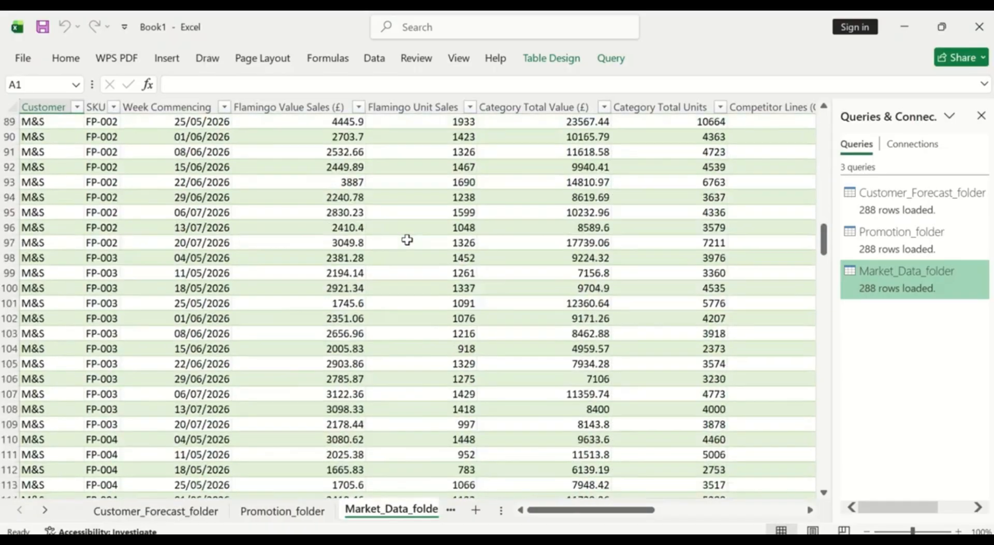
scroll(407, 240, "up", 20)
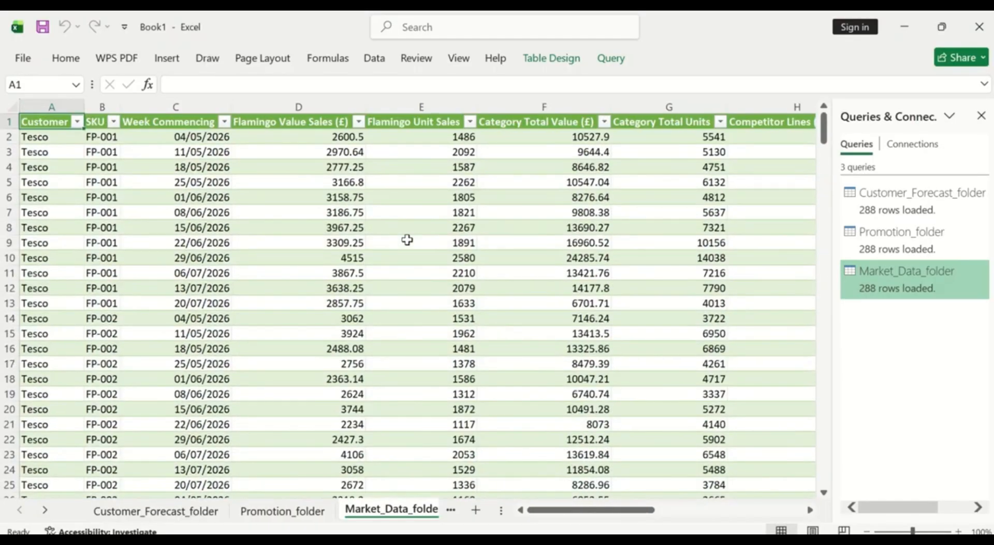
left_click(451, 511)
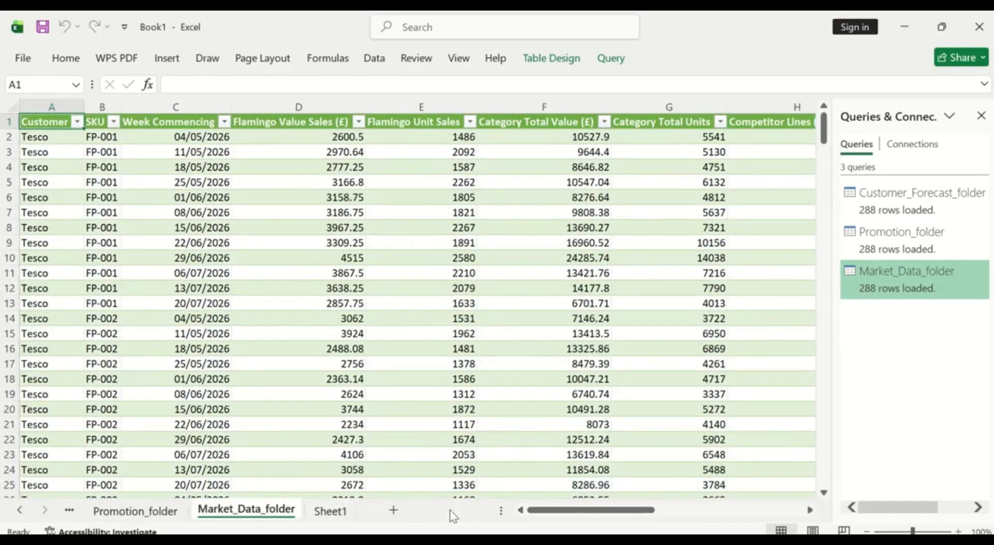
left_click(332, 514)
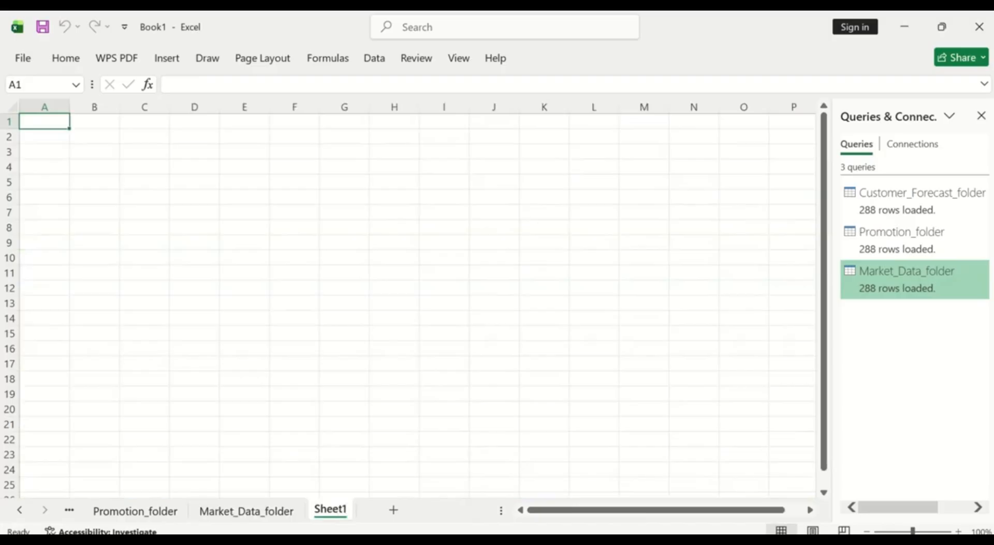
- Switch to the Excalidraw whiteboard to check the list of required data sources, and return to File Explorer
left_click(378, 490)
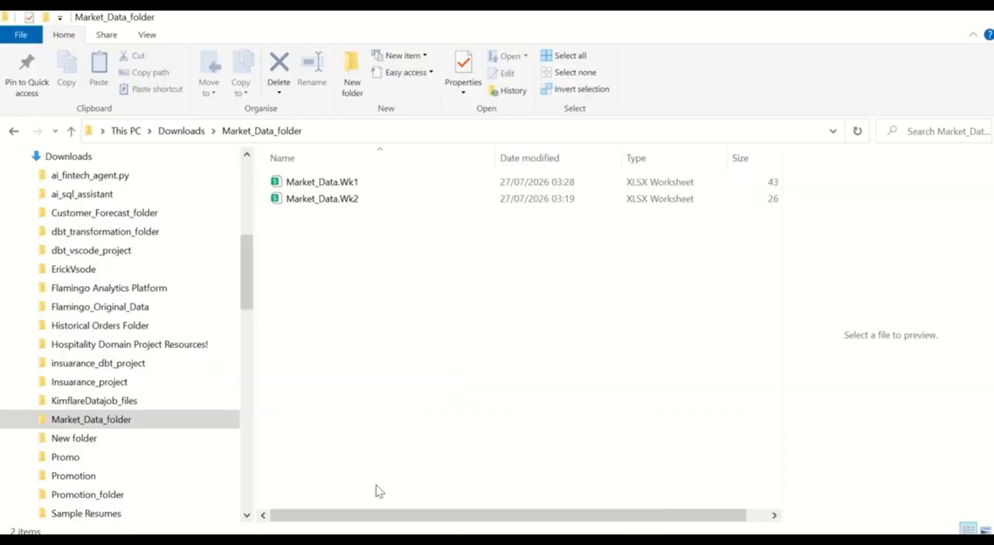
mouse_move(567, 539)
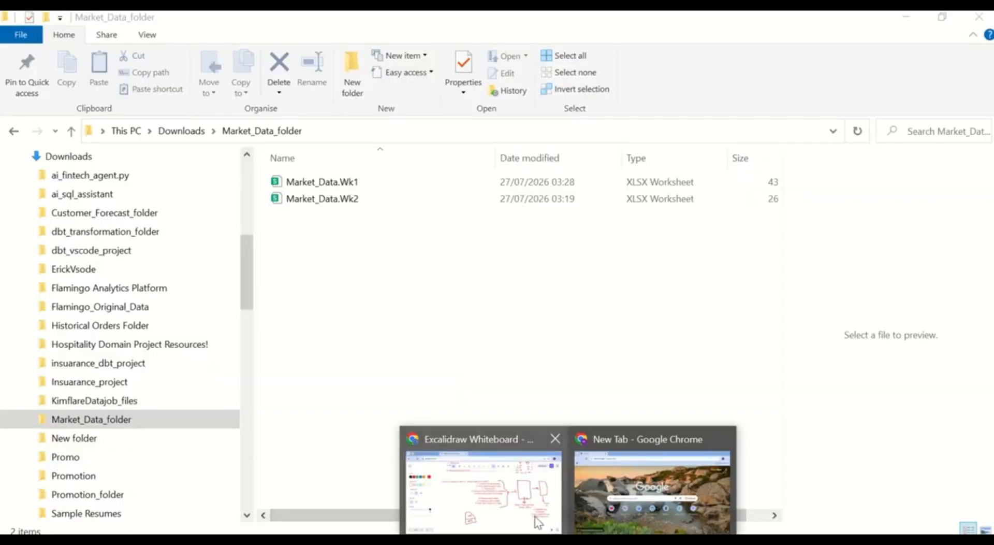
left_click(521, 502)
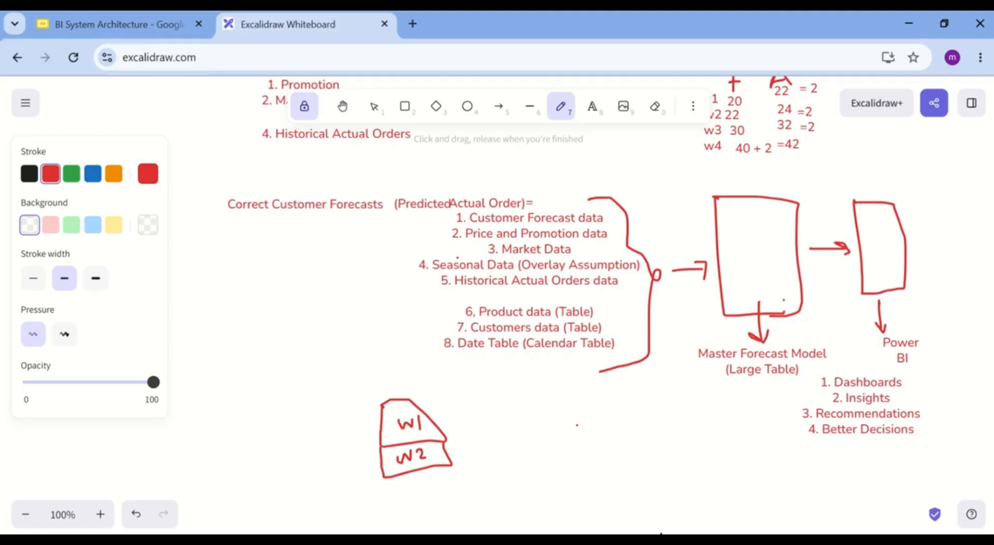
mouse_move(394, 533)
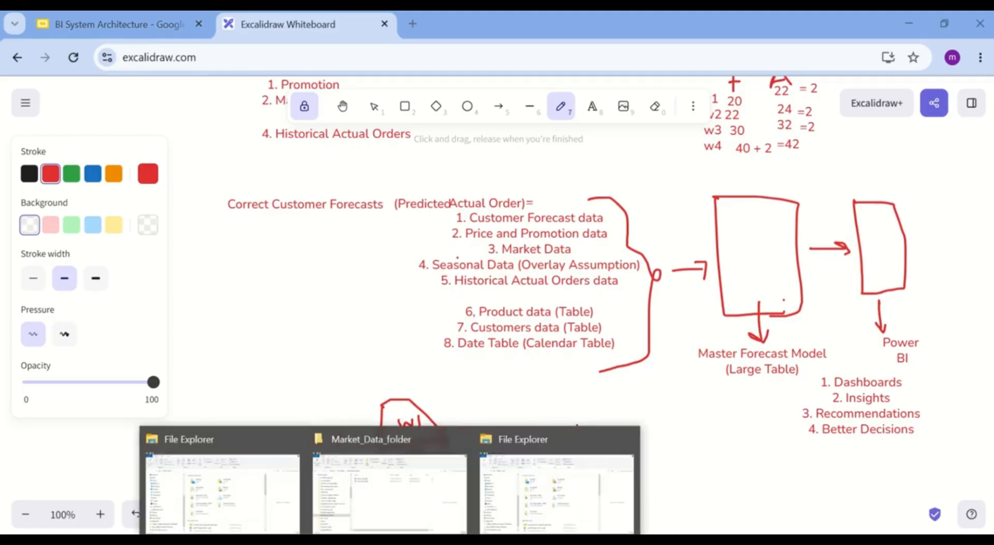
left_click(383, 504)
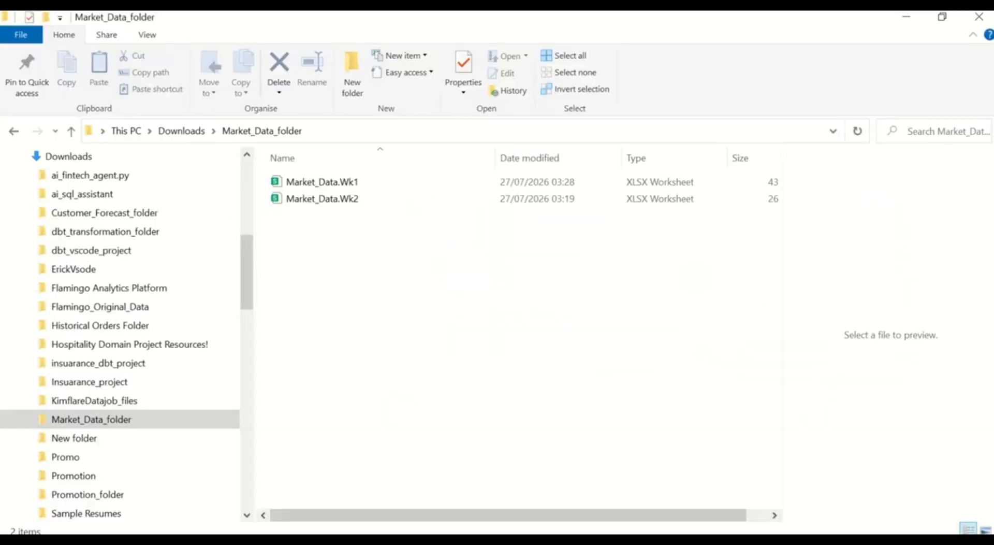
- Open the Historical Orders Folder in Downloads to view the workbooks it contains
mouse_move(383, 538)
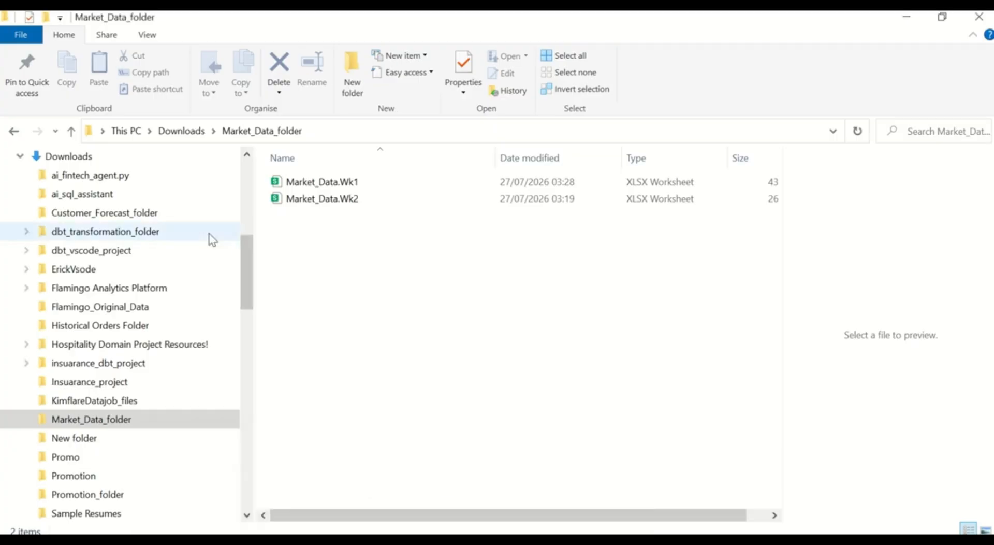
left_click(12, 132)
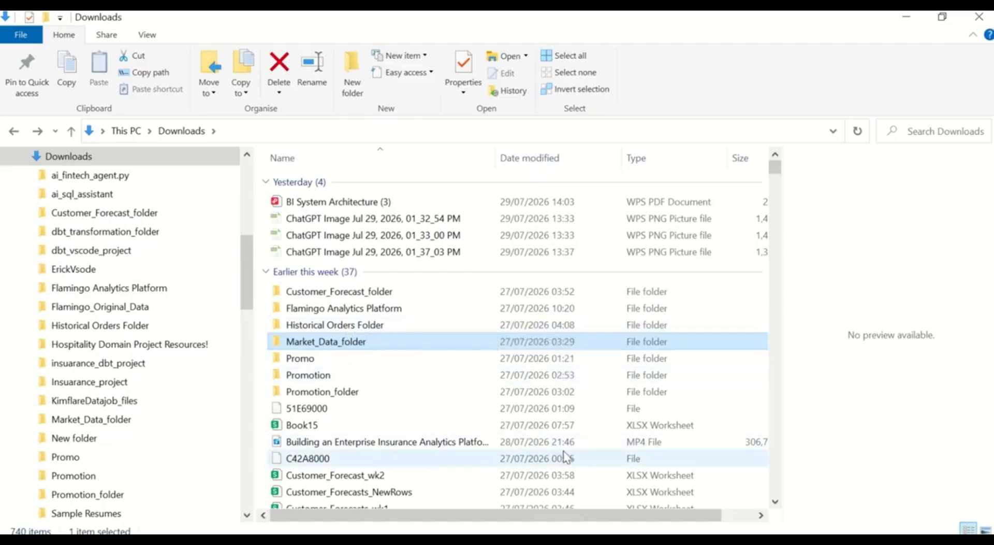
double_click(475, 347)
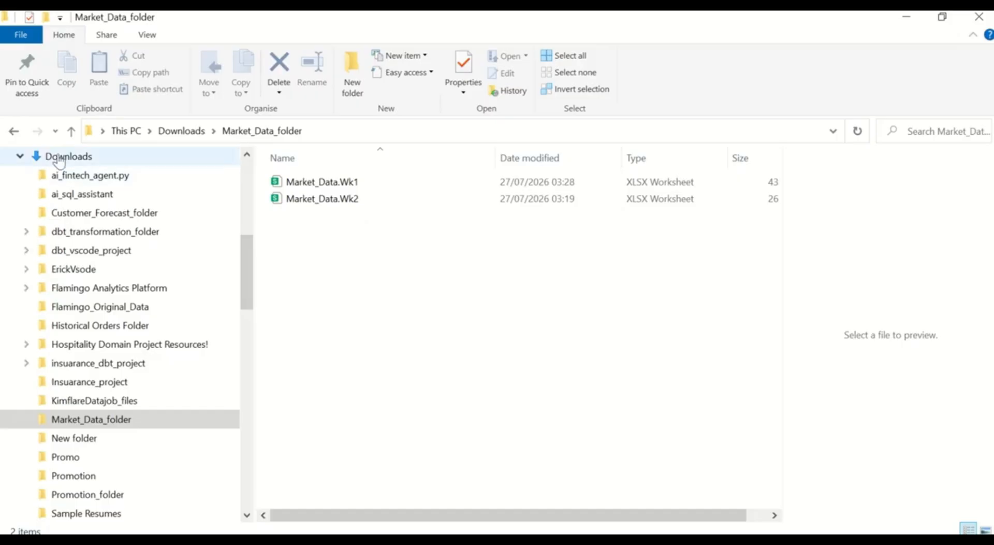
left_click(15, 133)
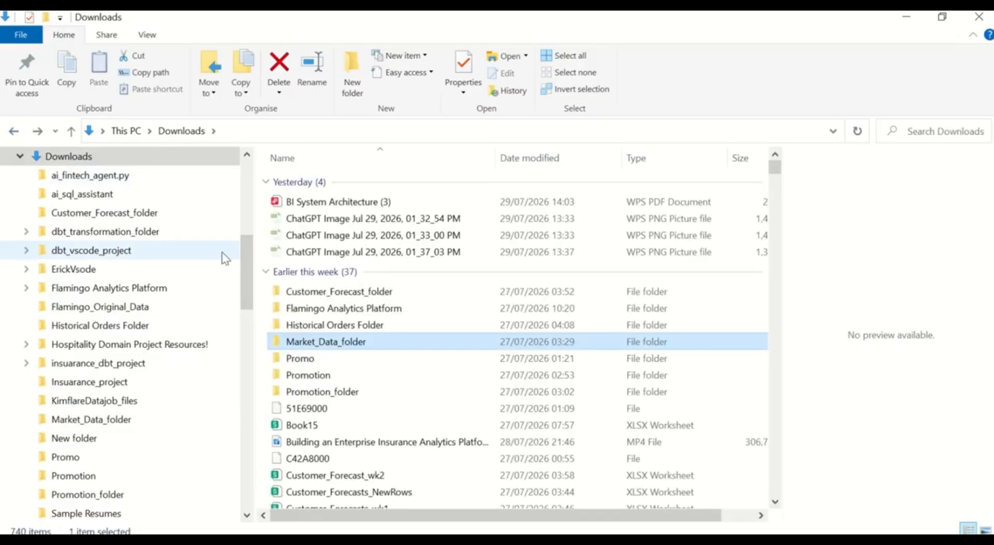
left_click(333, 327)
double_click(333, 327)
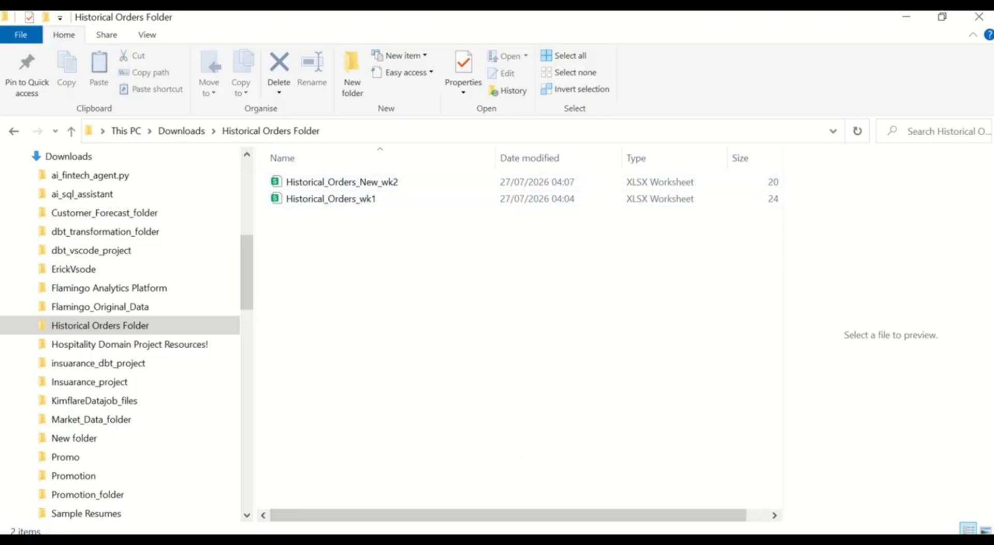
- Switch to Book1 in Excel, import the Historical Orders Folder from Downloads as a folder source, and open it for transformation in Power Query
mouse_move(687, 542)
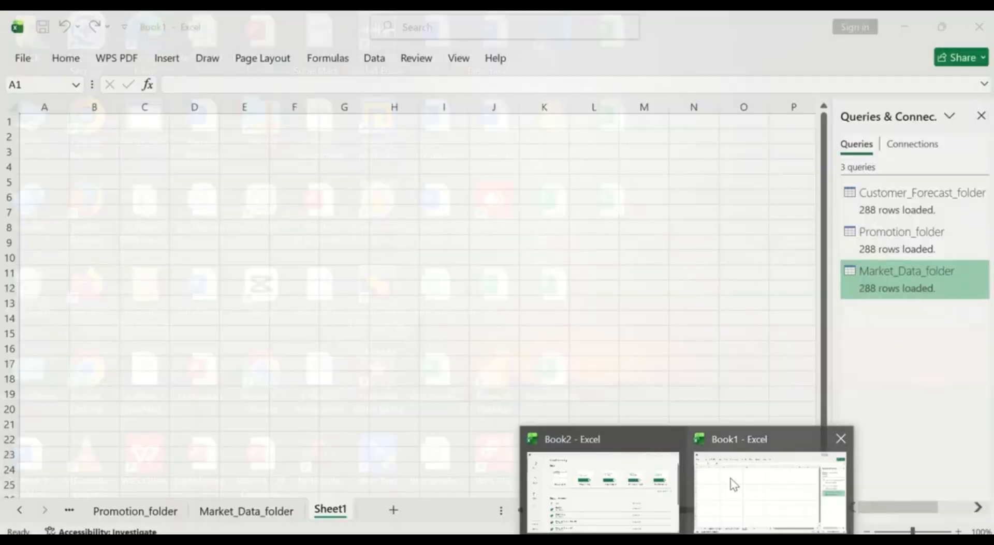
left_click(730, 479)
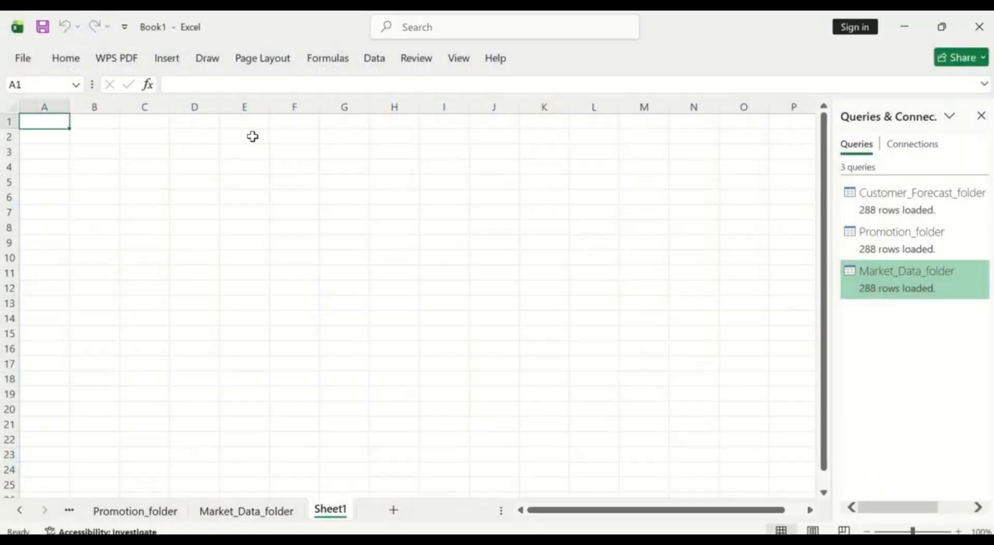
left_click(382, 61)
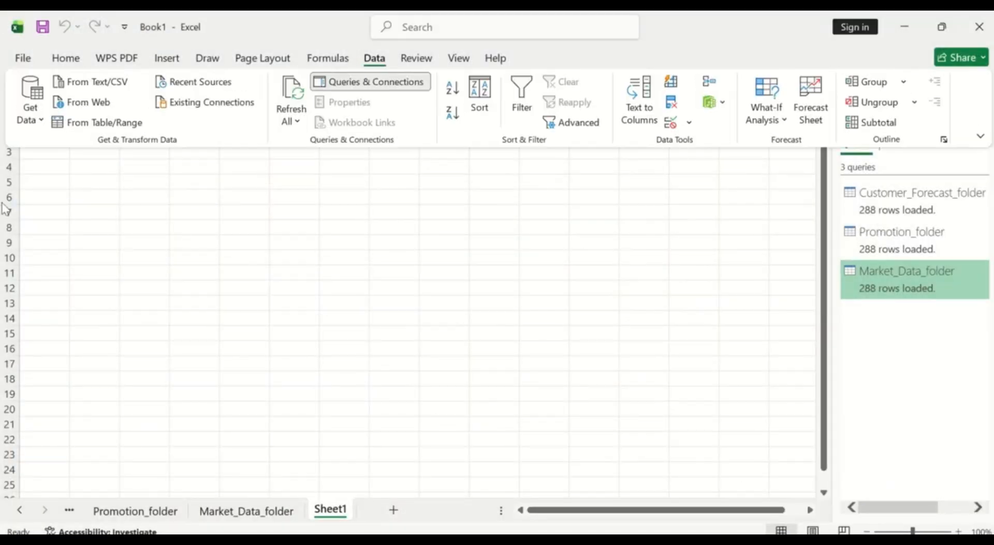
left_click(41, 118)
mouse_move(102, 170)
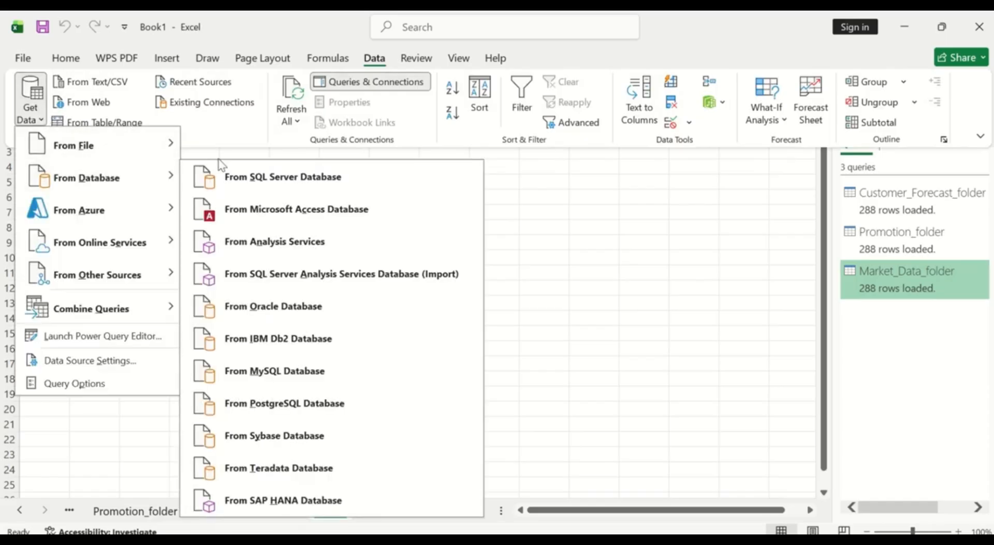
mouse_move(146, 150)
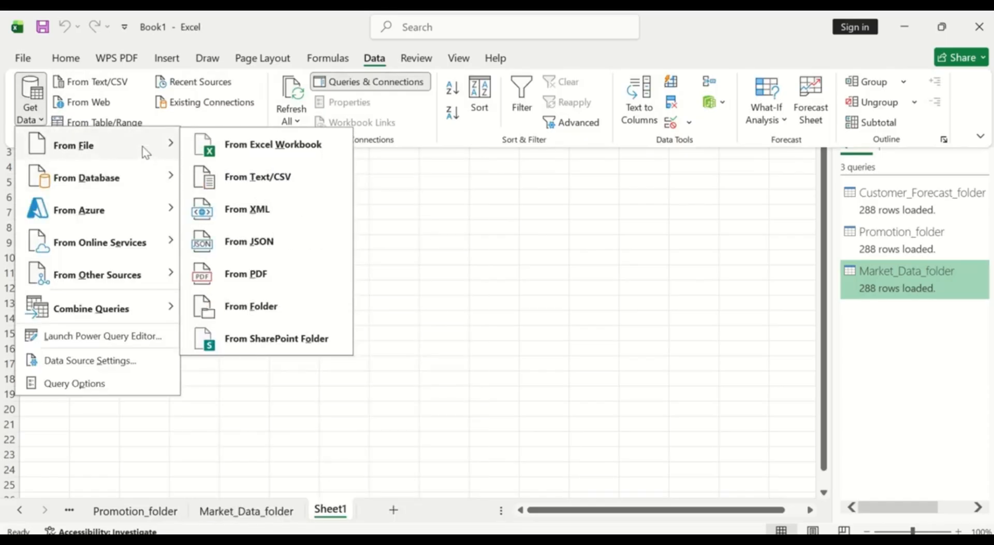
left_click(278, 307)
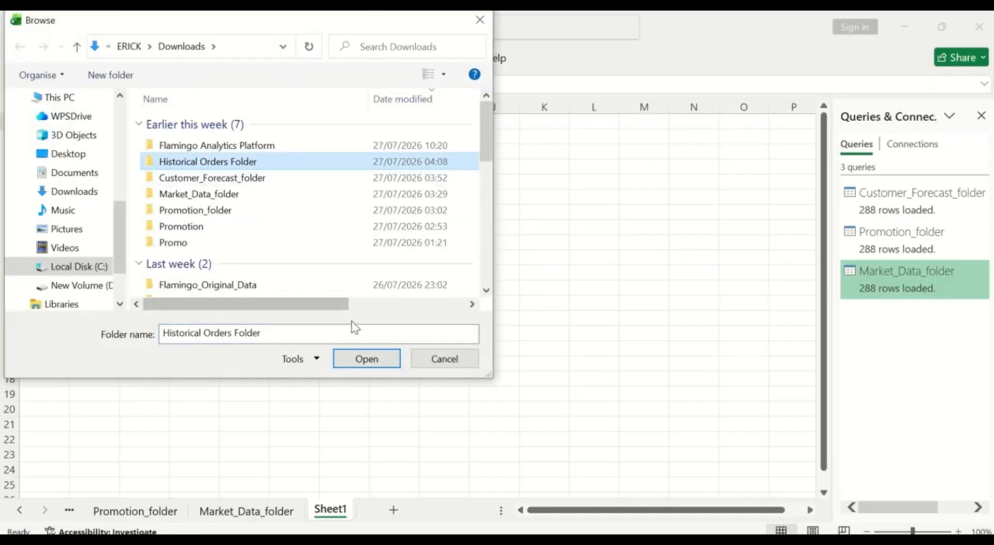
left_click(371, 362)
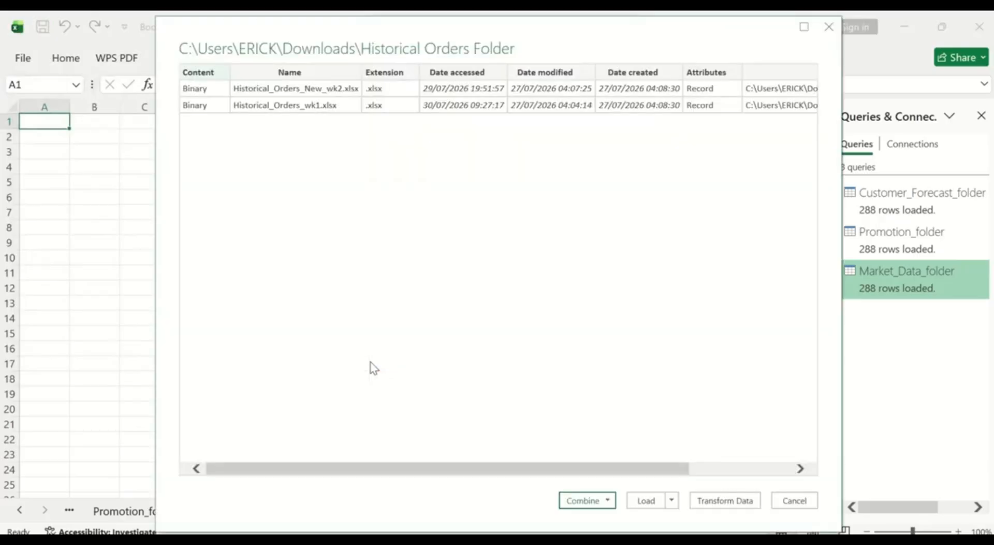
left_click(723, 502)
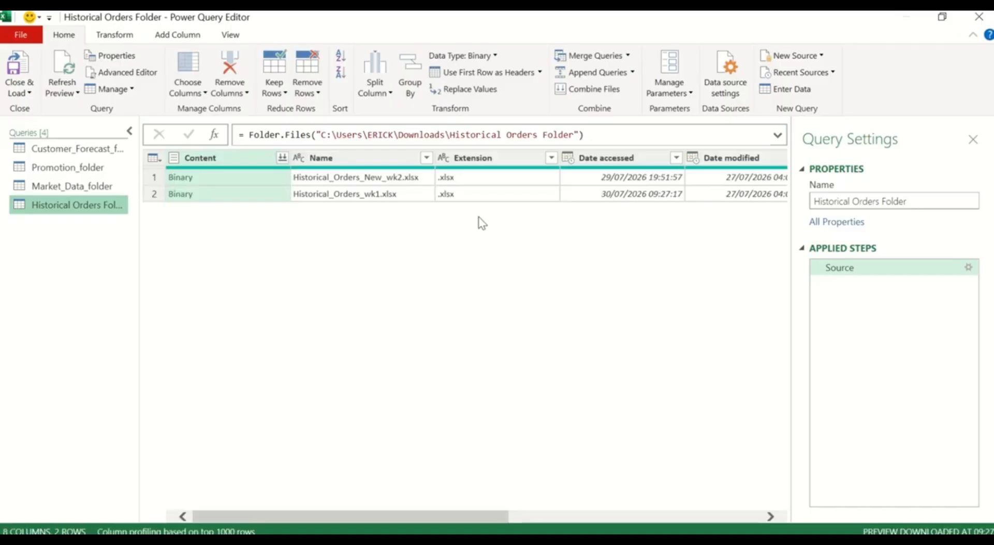
- Keep only the Name and Content columns of the Historical Orders Folder query, with Name first, removing all other columns
left_click(365, 161)
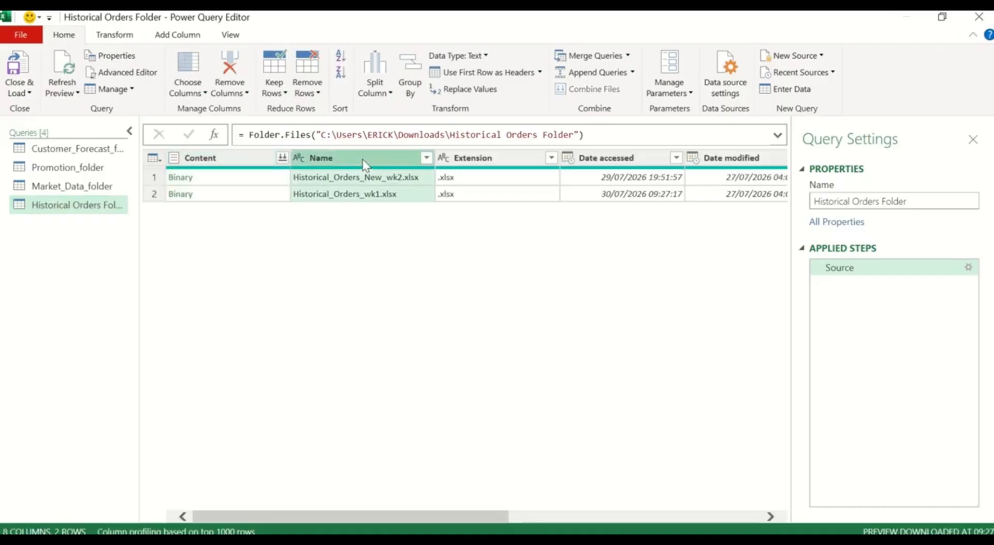
left_click(243, 160, "ctrl")
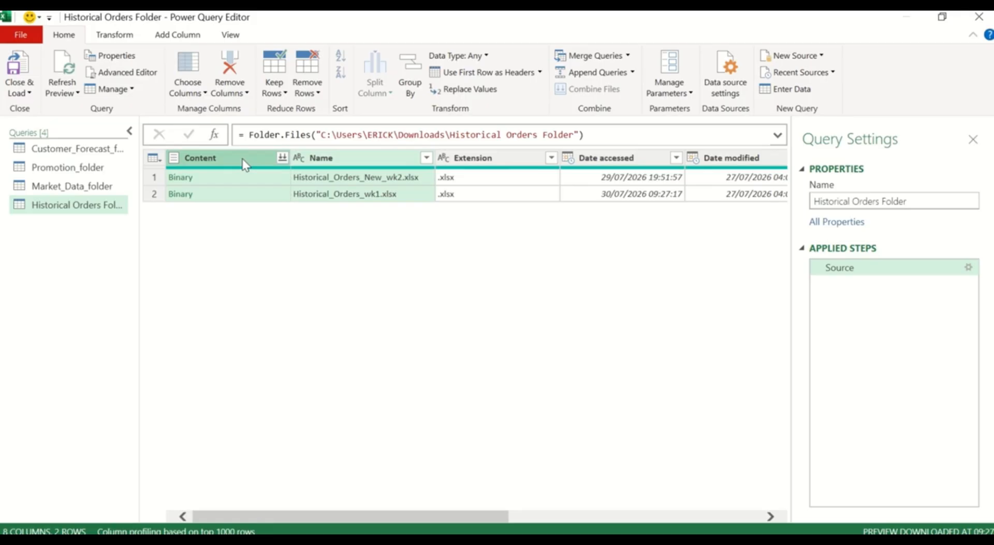
right_click(244, 164)
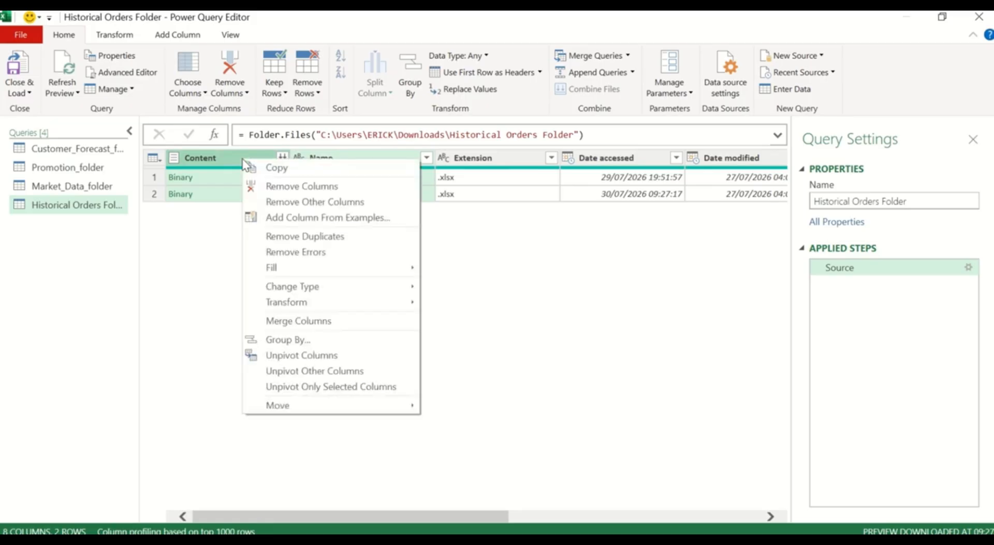
left_click(322, 206)
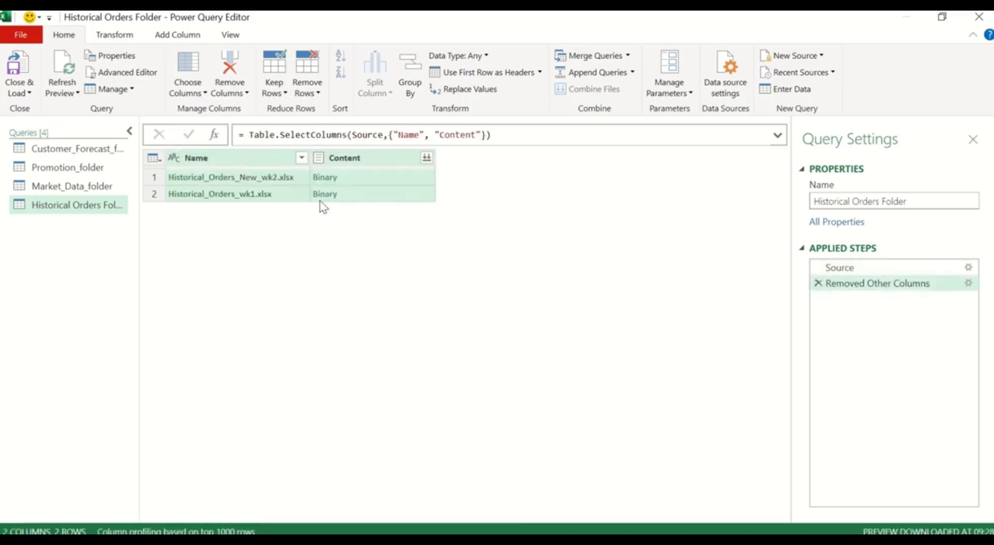
- Add a custom column named Custom with the formula Excel.Workbook([Content])
left_click(189, 38)
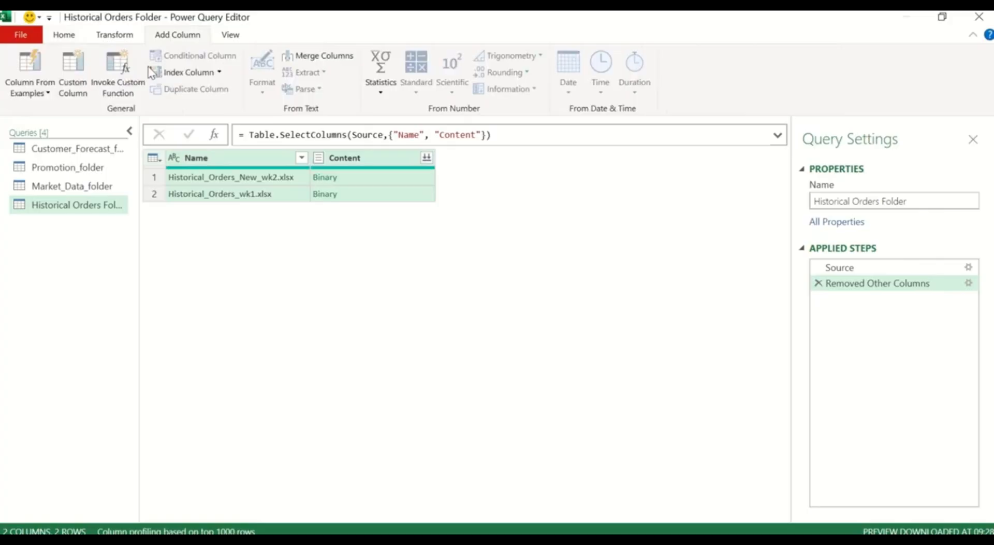
left_click(69, 83)
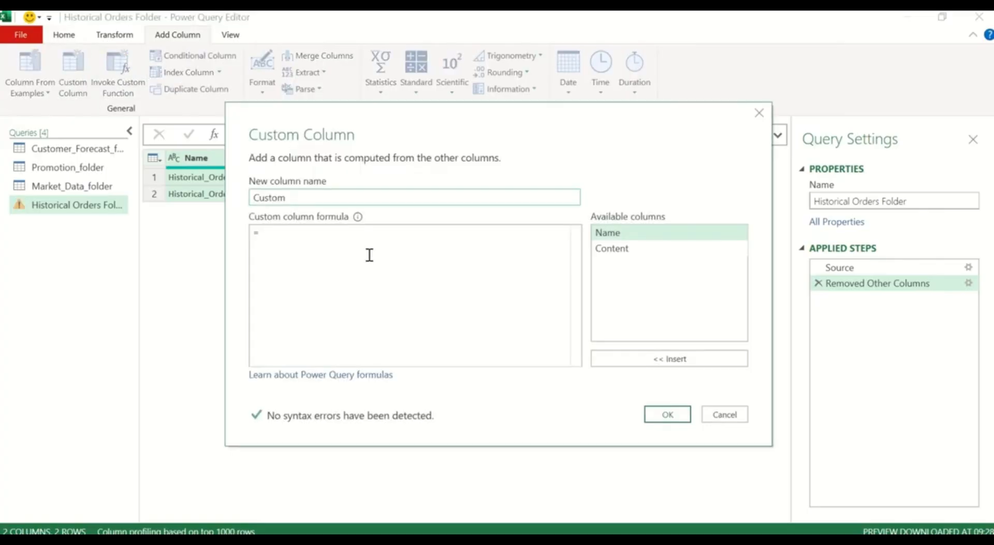
left_click(292, 234)
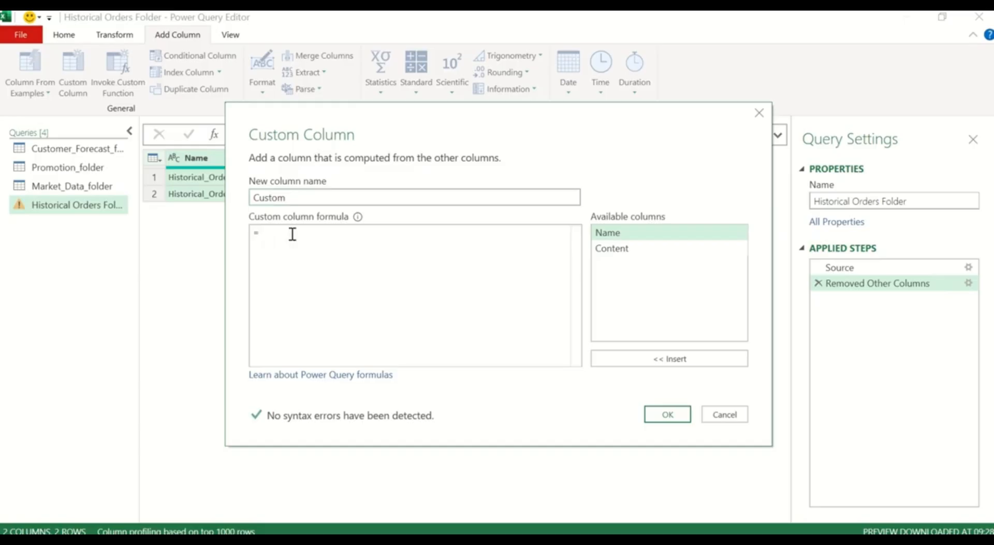
type("Exc")
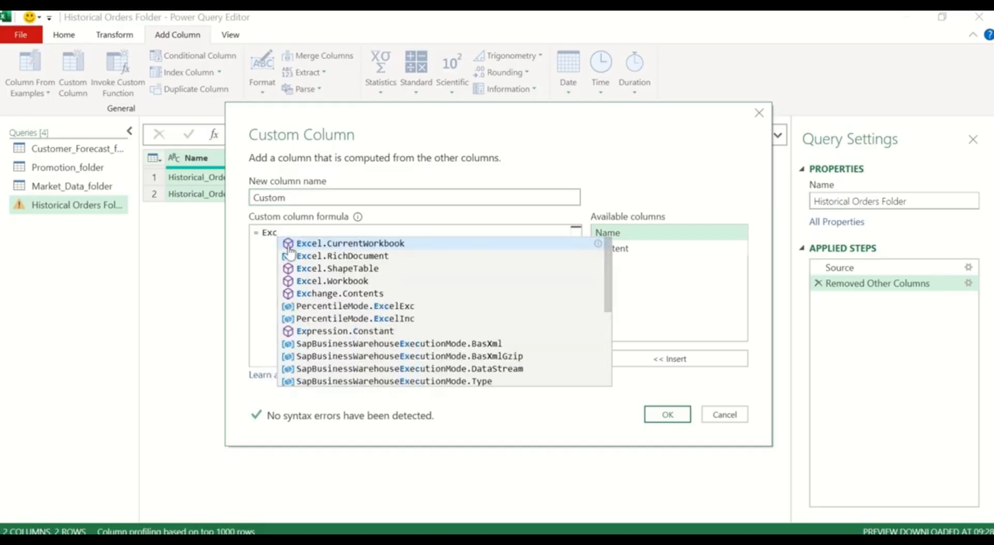
left_click(352, 281)
type("(")
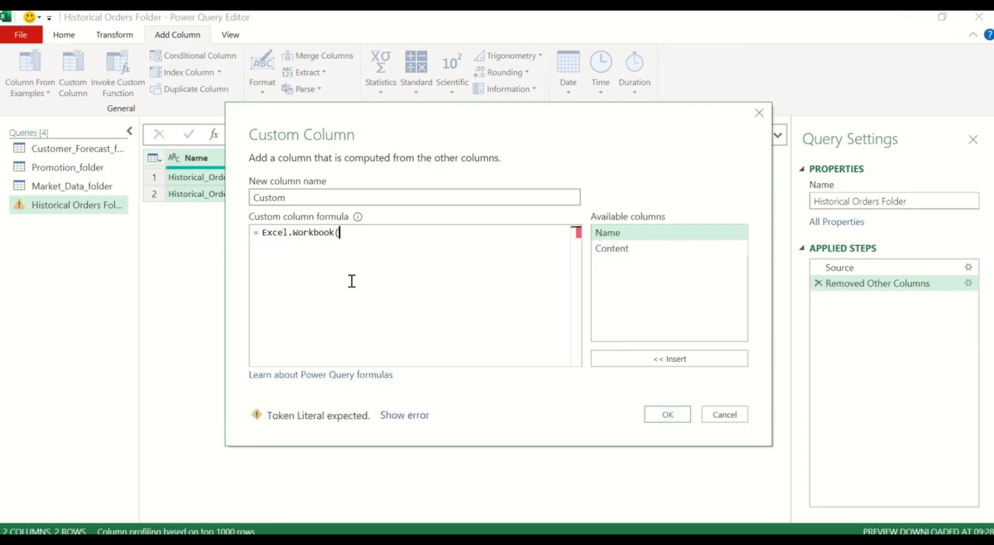
type("con")
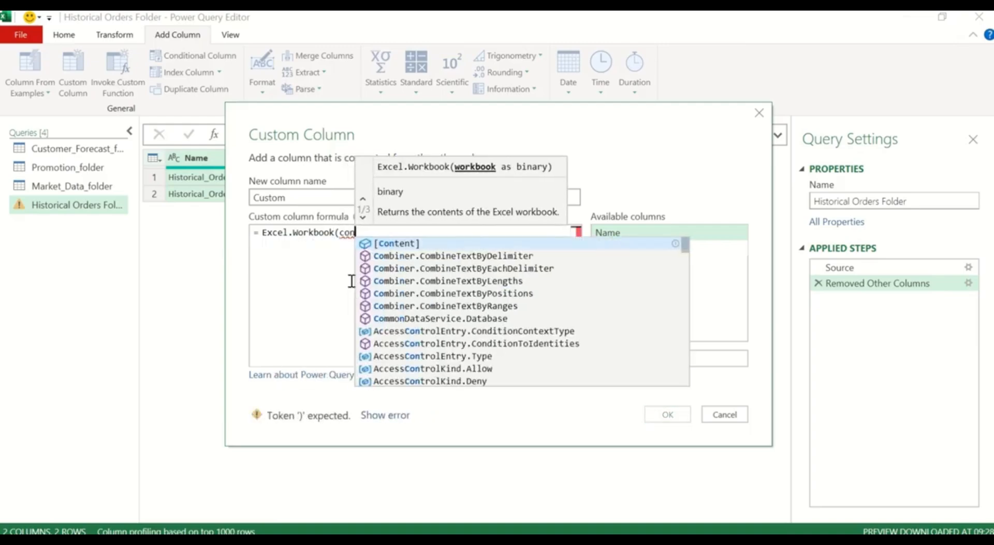
left_click(447, 246)
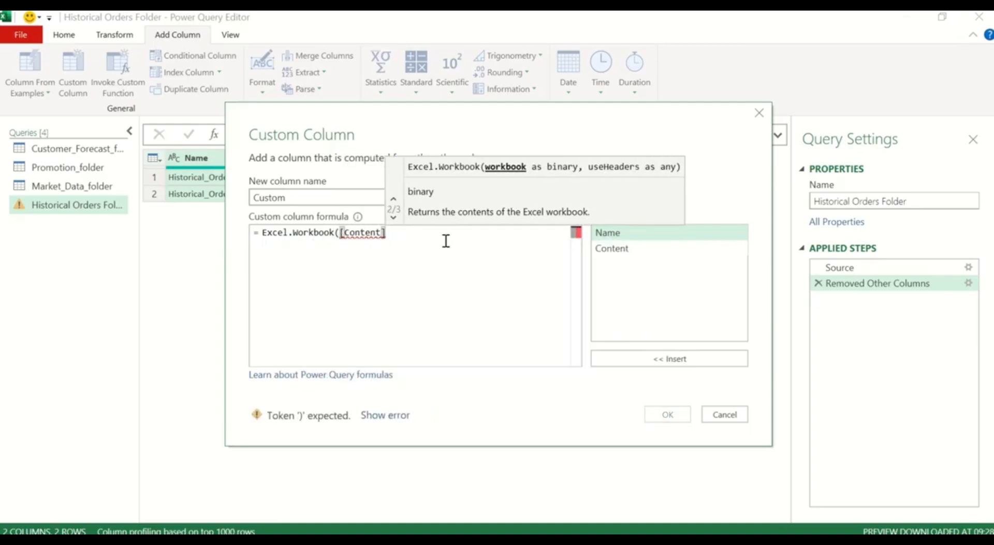
type(")")
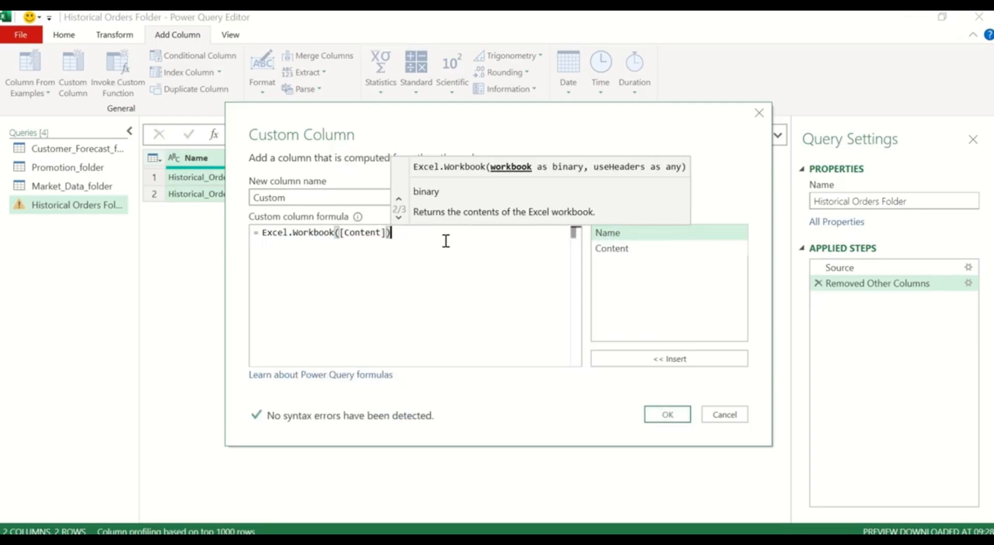
left_click(667, 414)
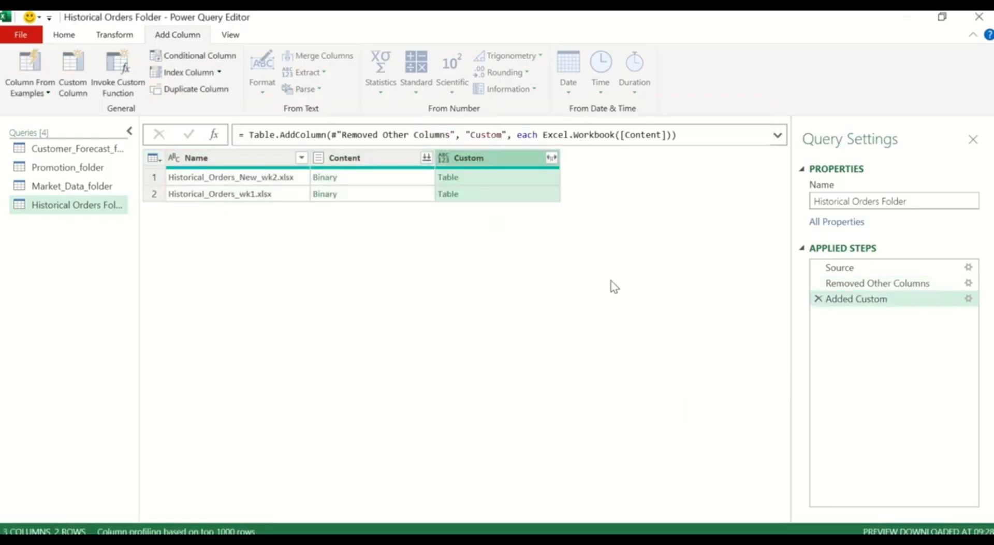
- Expand all fields of the Custom column without using the original column name as prefix
left_click(552, 158)
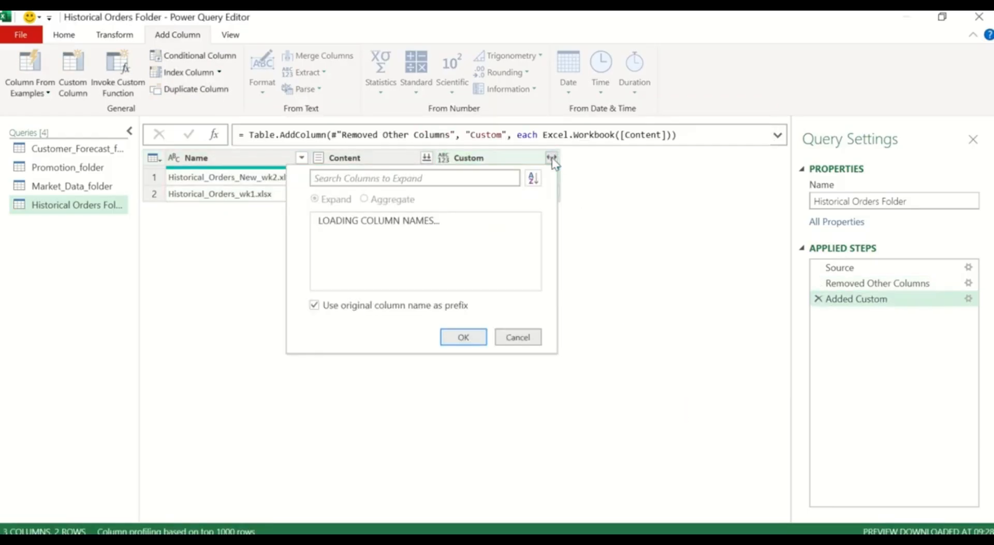
left_click(314, 321)
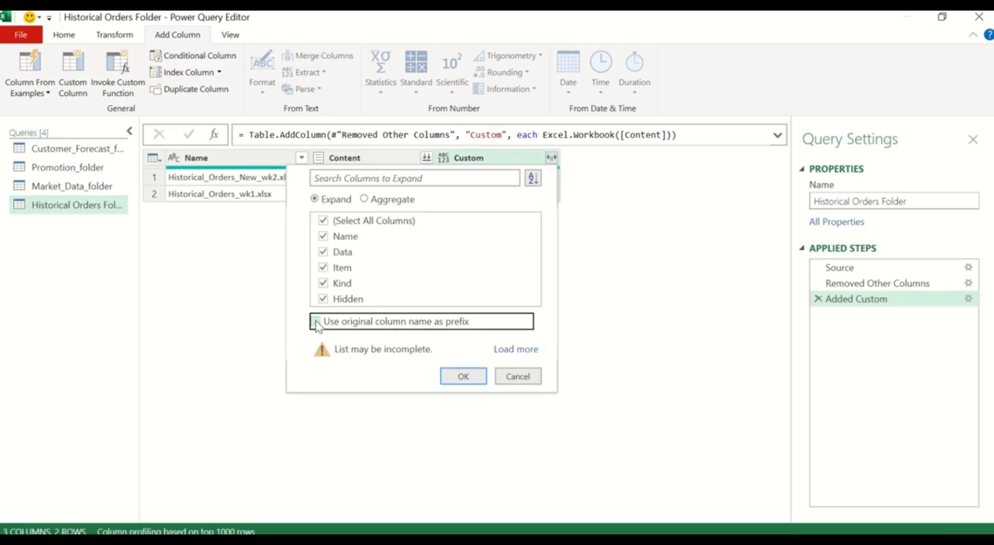
left_click(460, 375)
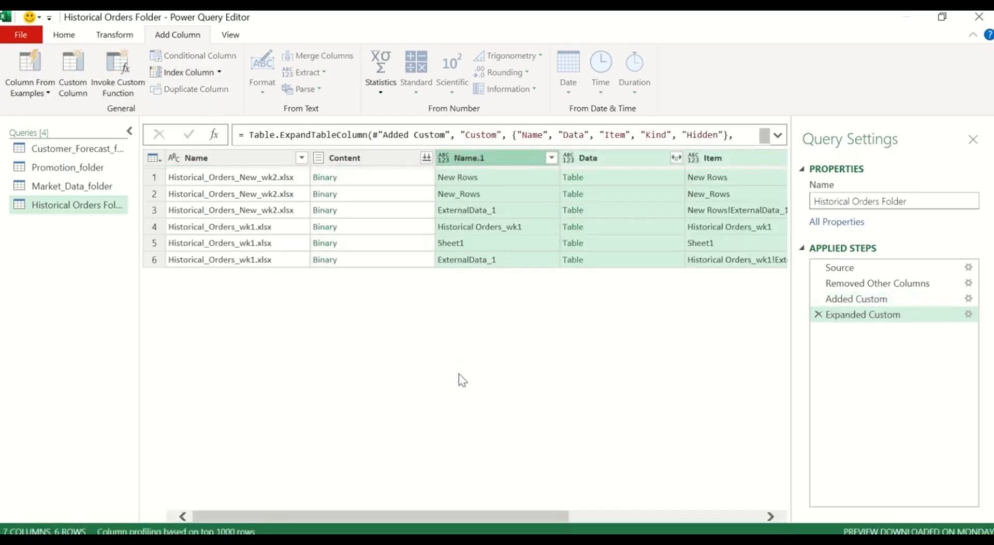
- Filter the Kind column to keep only Table rows, excluding Sheet and DefinedName
left_click(771, 515)
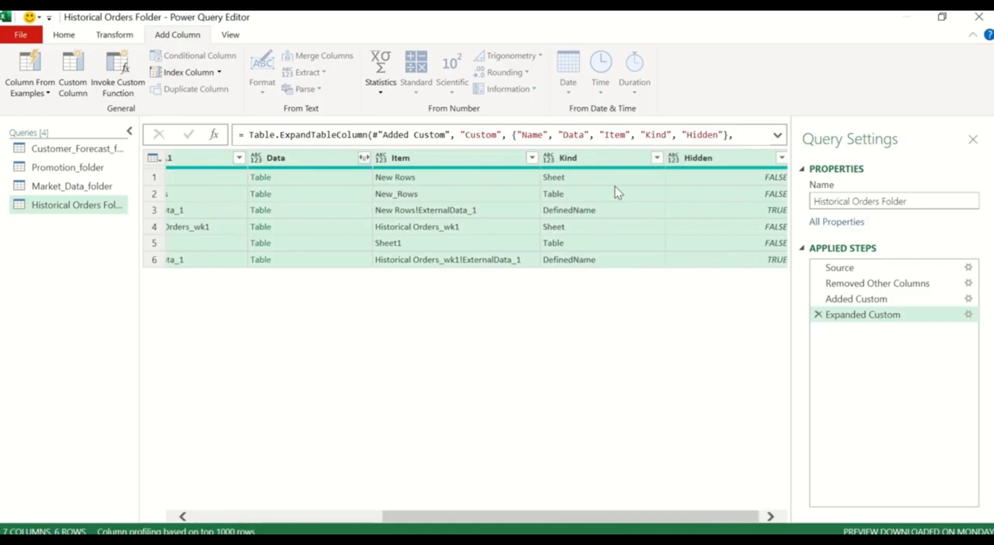
left_click(657, 158)
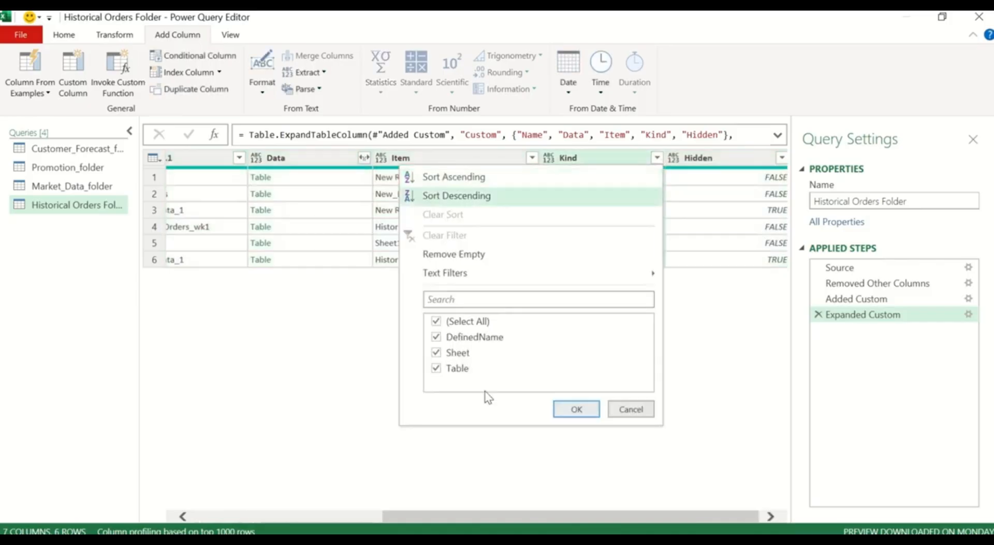
left_click(437, 353)
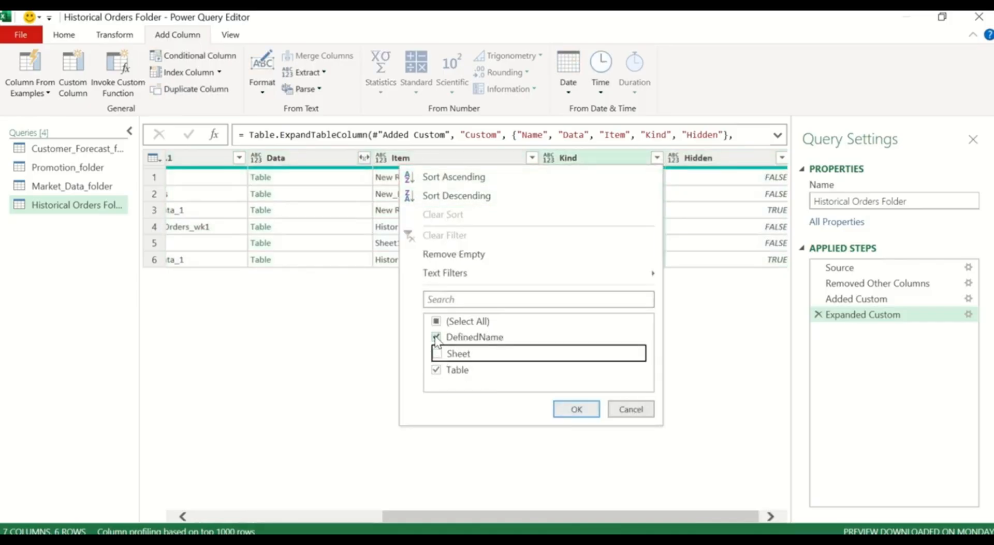
left_click(437, 338)
left_click(573, 411)
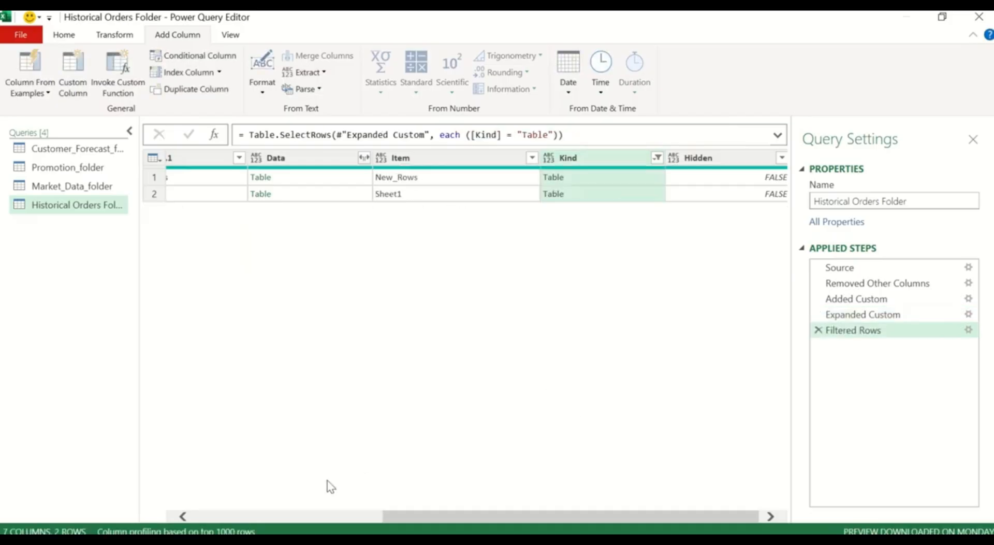
- Keep only the Name and Data columns of the filtered rows, removing all other columns
left_click(304, 526)
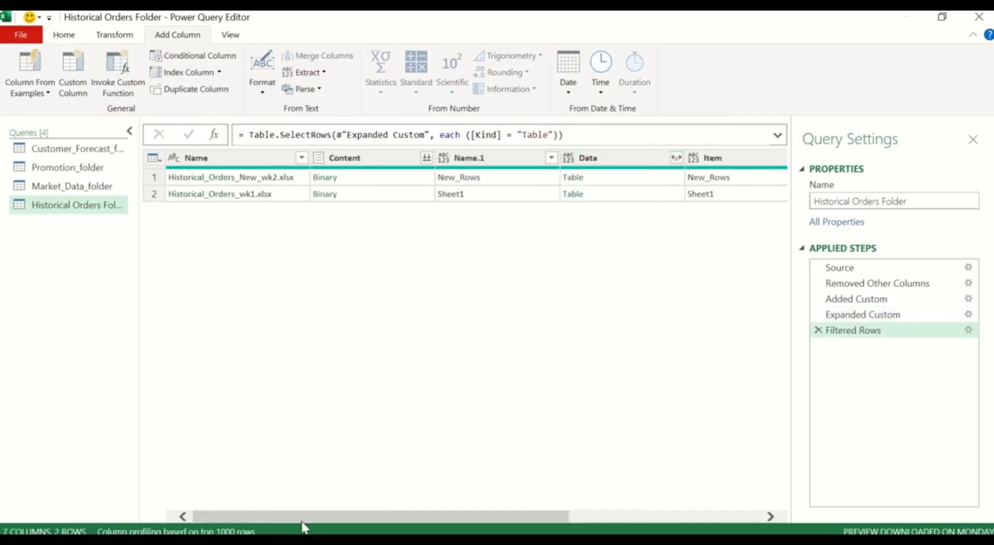
left_click(219, 159)
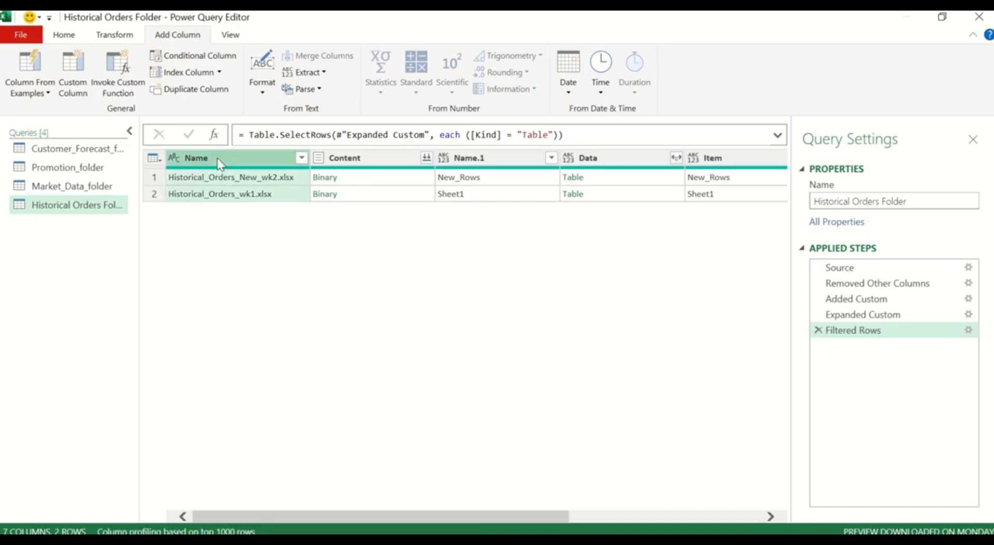
left_click(599, 163)
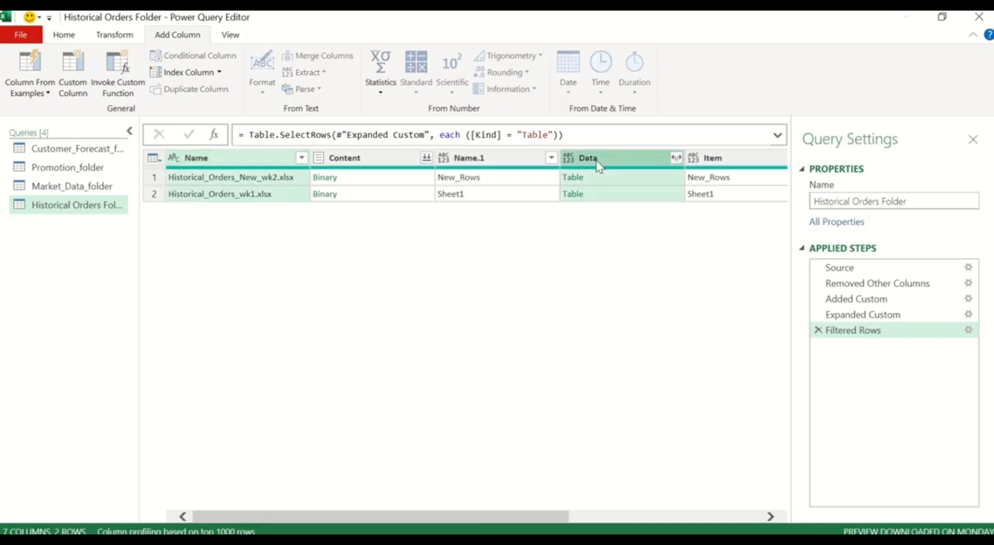
right_click(598, 164)
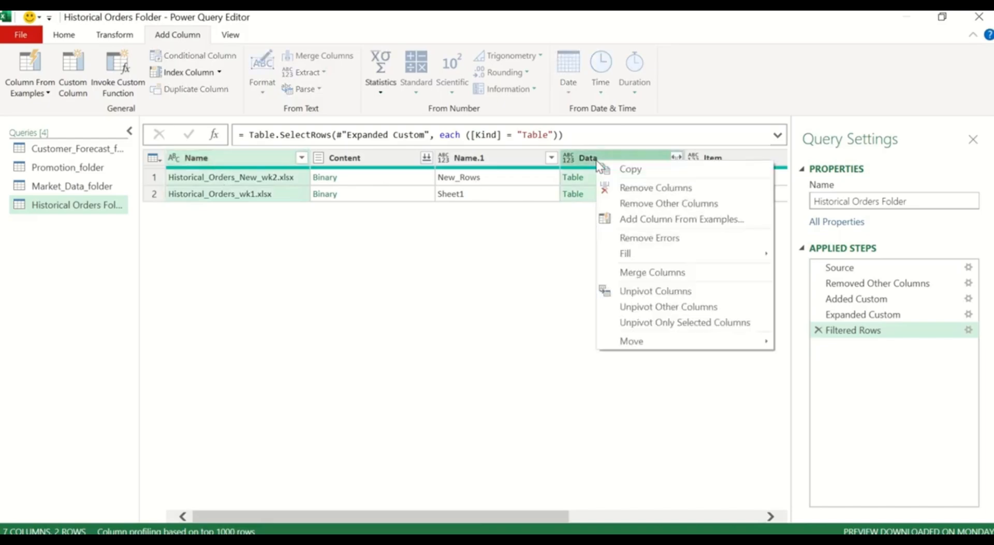
left_click(639, 204)
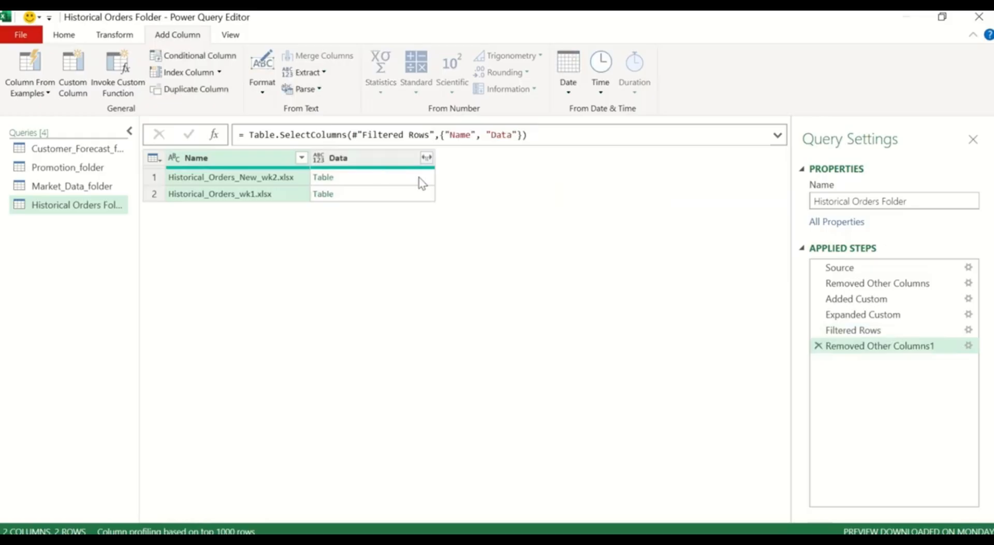
- Expand all fields of the Data column without a prefix and remove the Name column holding the workbook file names
left_click(427, 158)
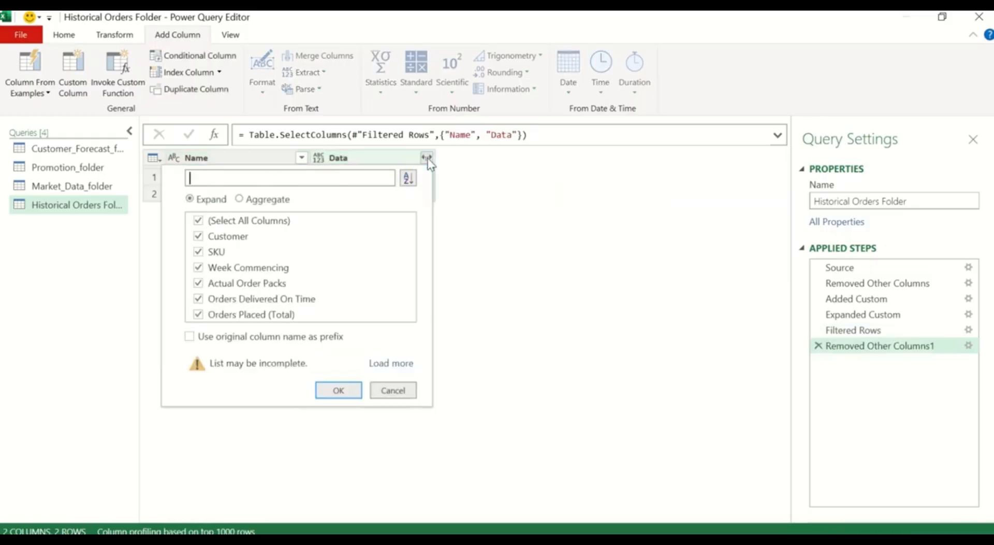
left_click(335, 391)
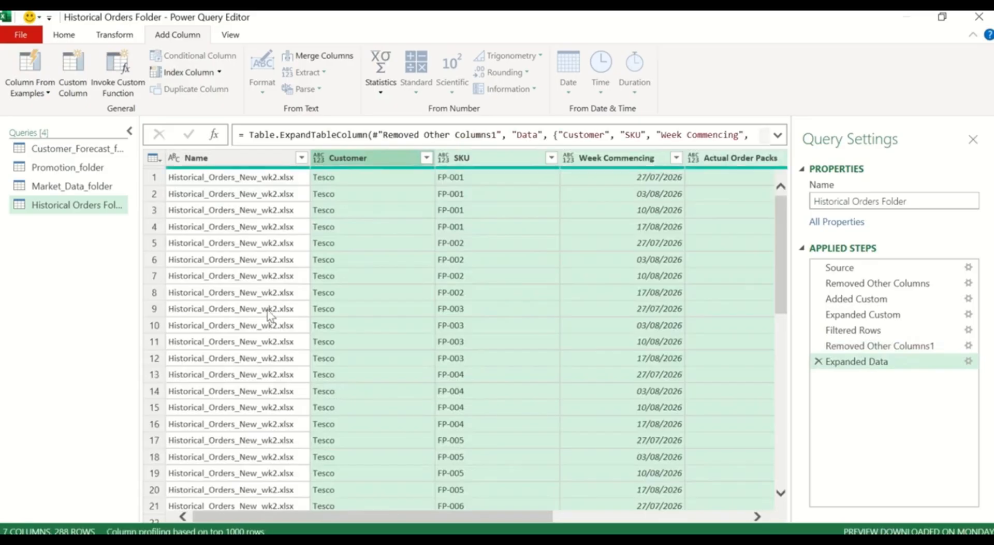
scroll(230, 223, "down", 1)
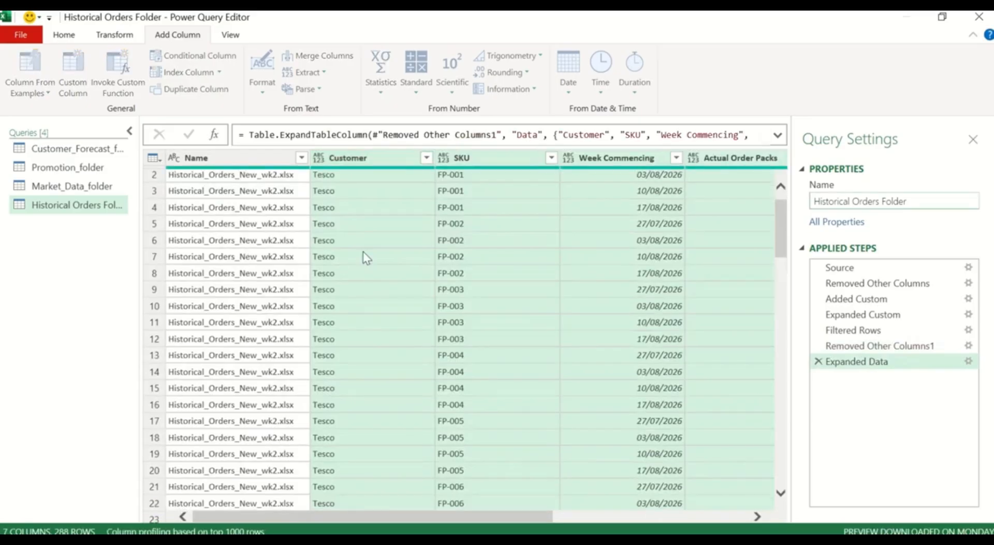
left_click(257, 160)
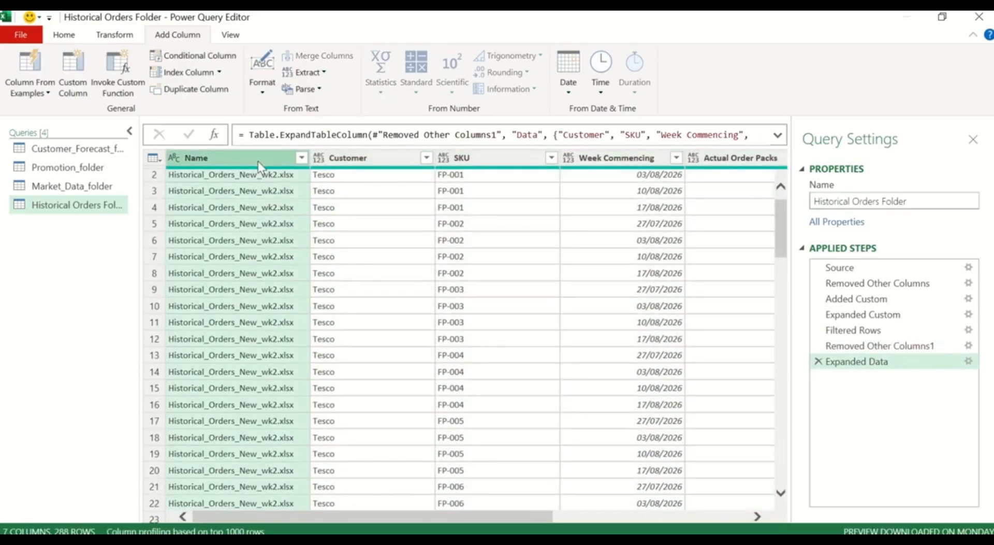
right_click(258, 161)
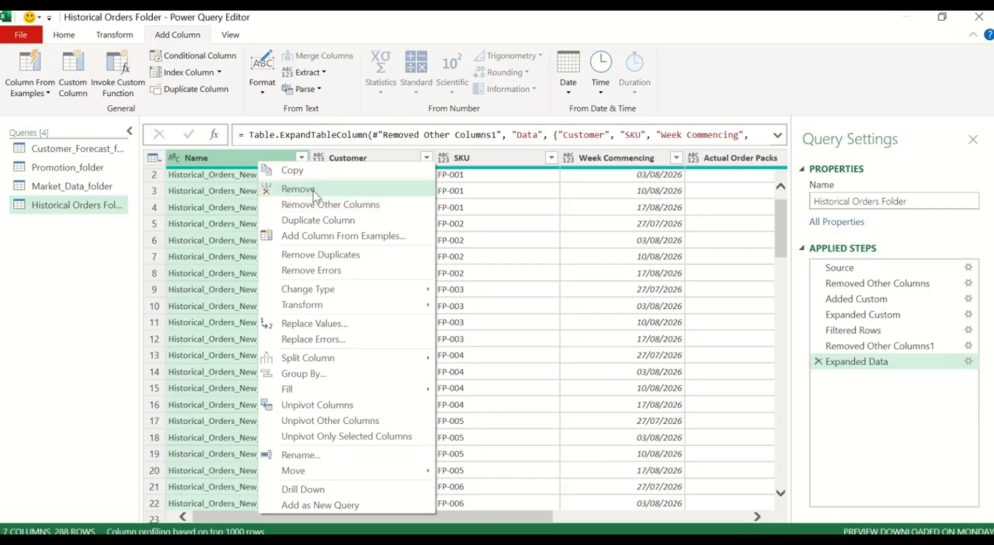
left_click(316, 189)
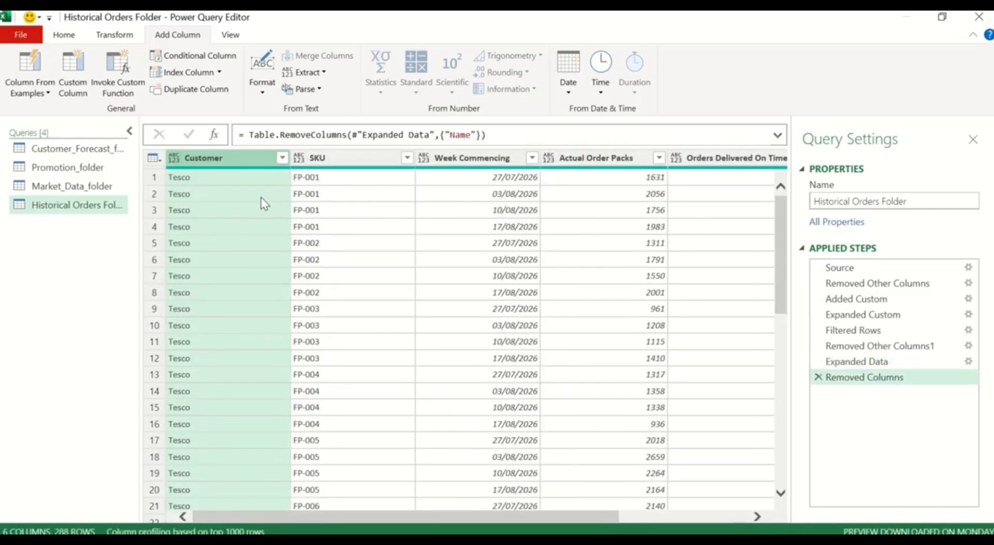
- Set the data type of the Customer column to Text
left_click(174, 158)
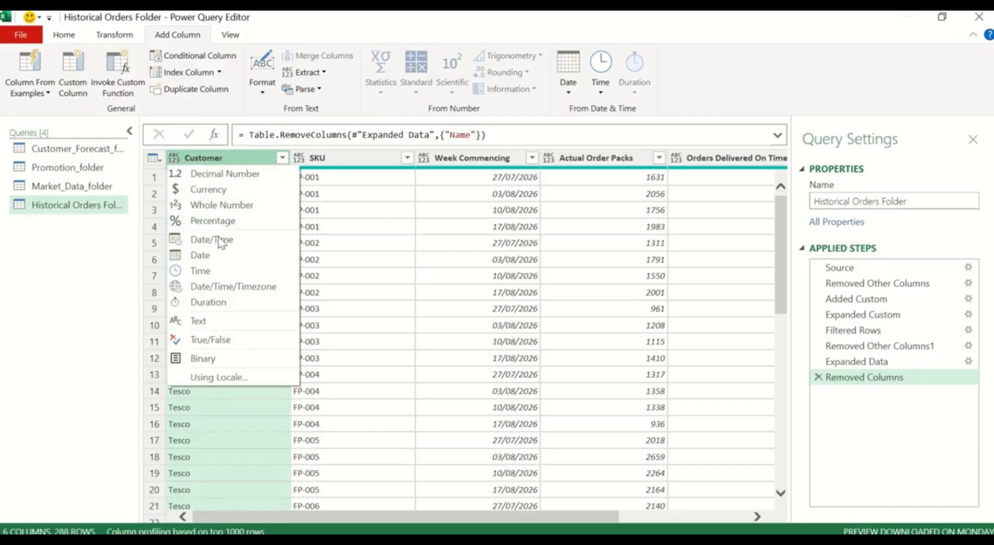
left_click(238, 325)
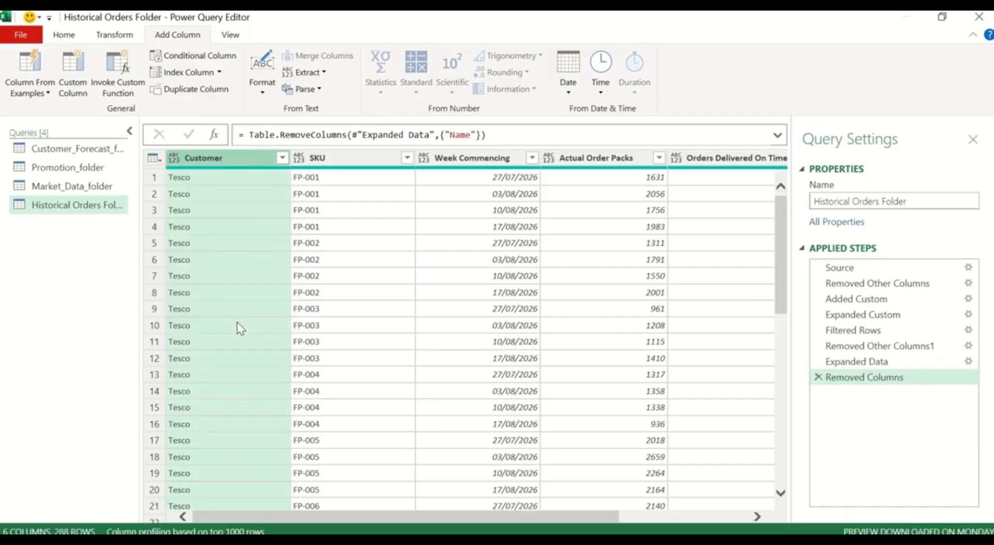
left_click(299, 158)
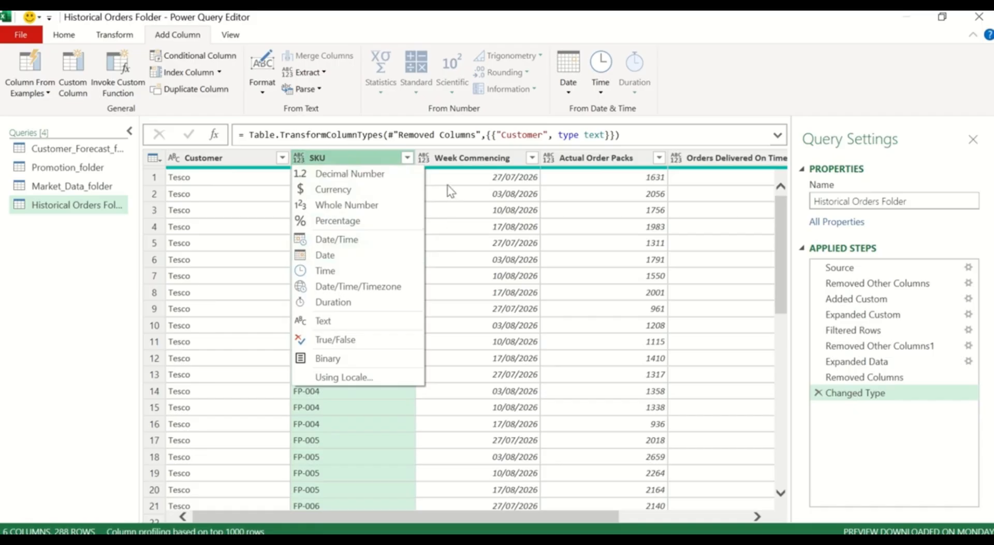
- Set the Week Commencing column to the Date type and sort the rows by it in ascending order
left_click(424, 158)
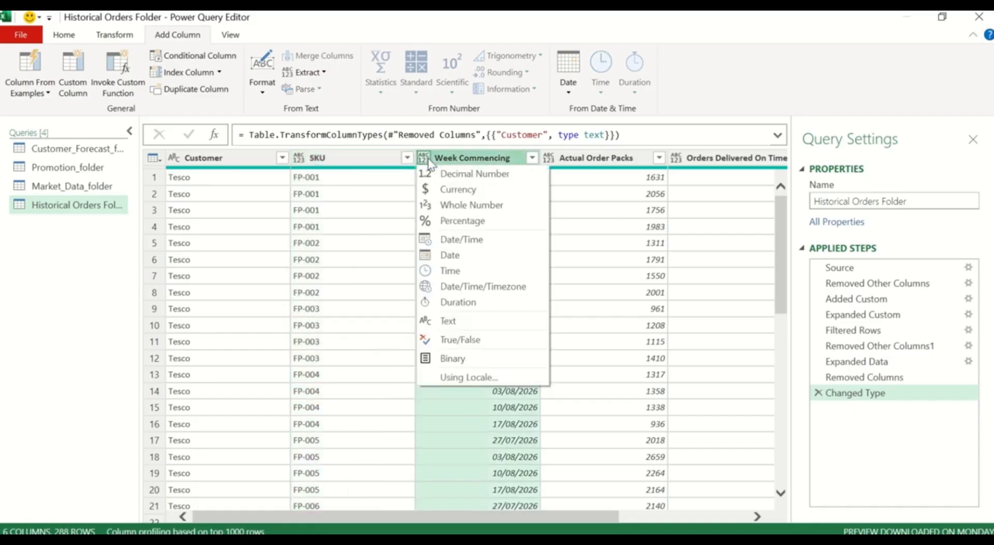
left_click(476, 261)
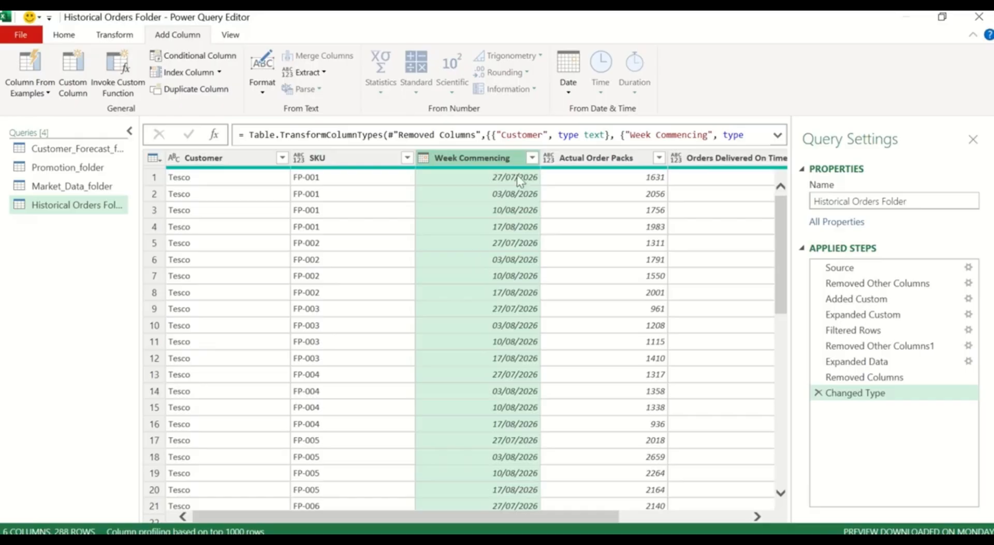
left_click(533, 157)
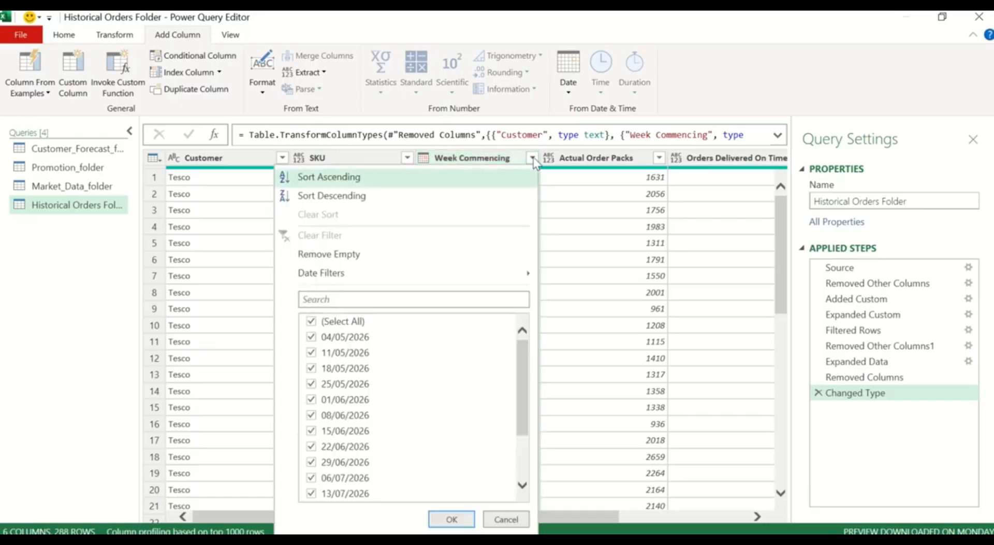
left_click(434, 182)
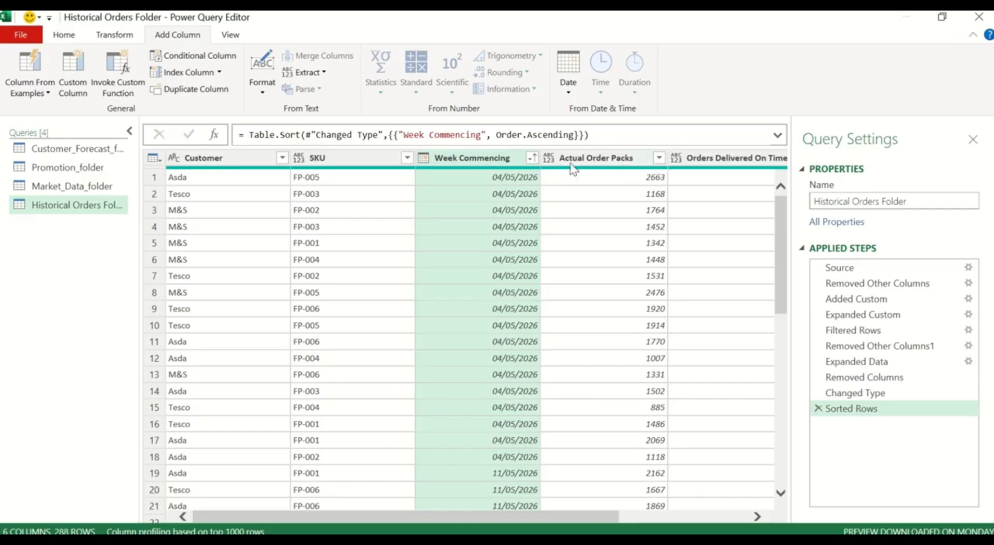
- Set the Actual Order Packs, Orders Delivered On Time and Orders Placed (Total) columns to the Whole Number type
left_click(548, 157)
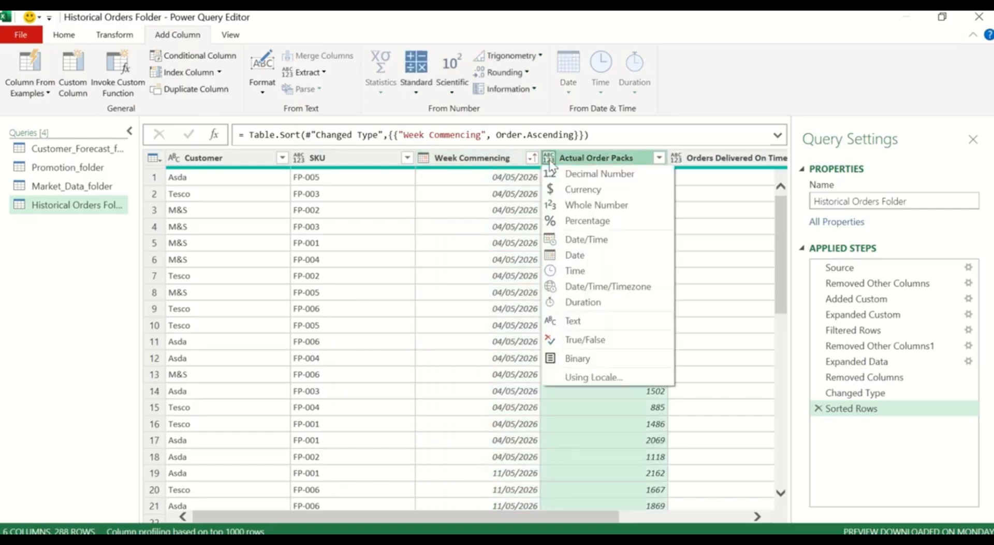
left_click(596, 208)
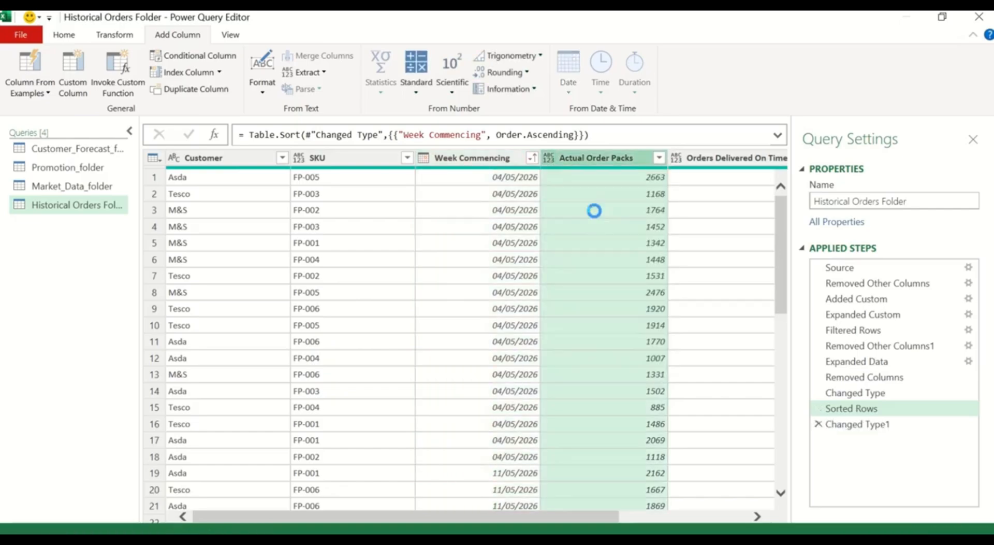
left_click(757, 517)
left_click(757, 516)
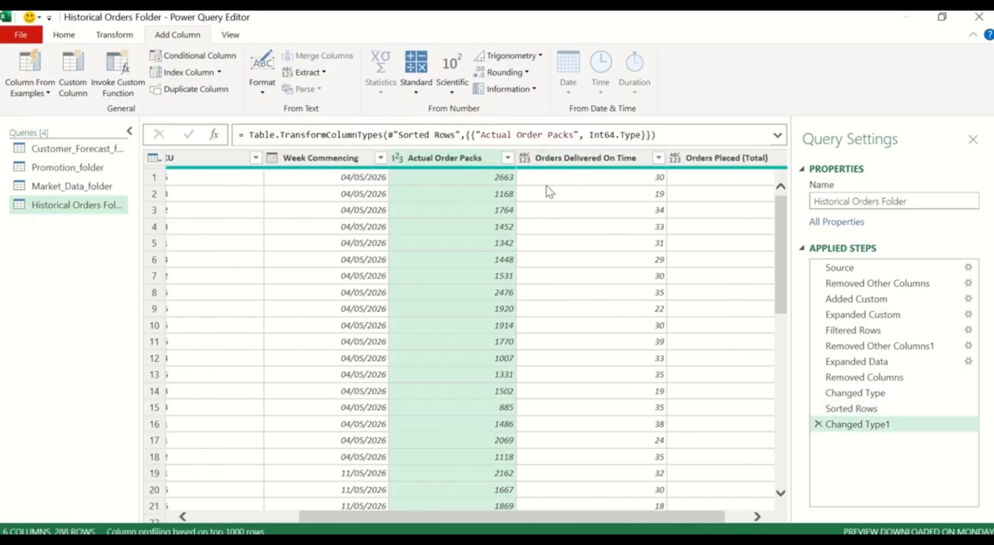
left_click(525, 157)
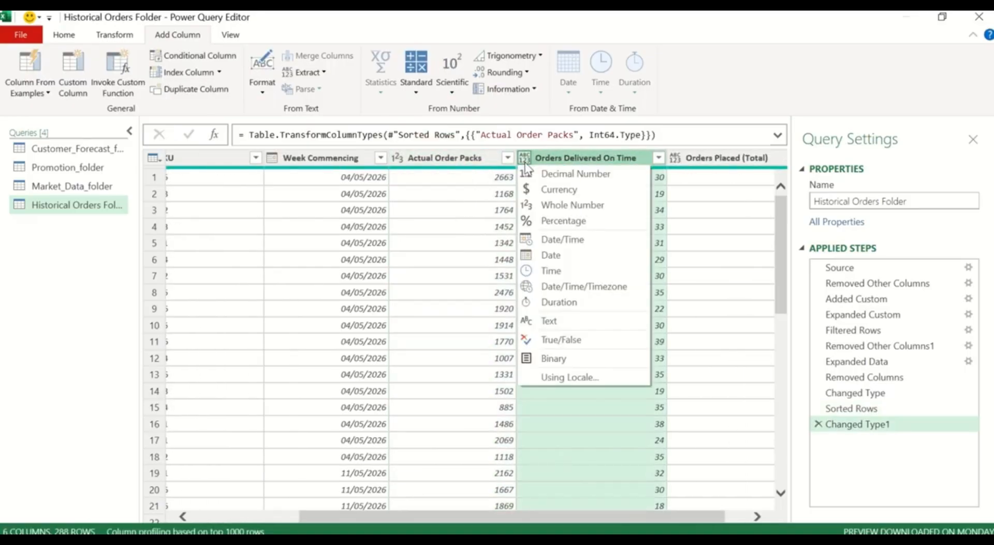
left_click(582, 205)
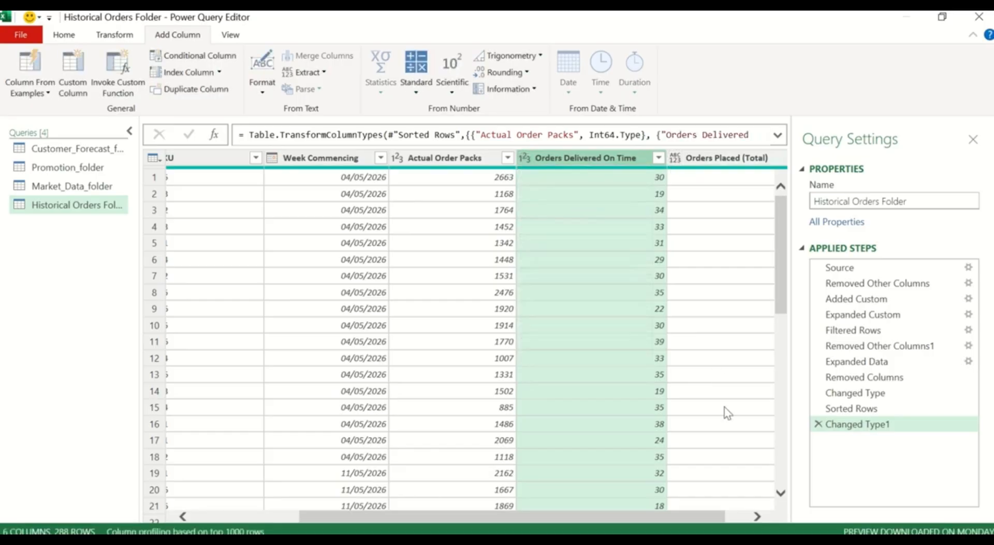
left_click(757, 516)
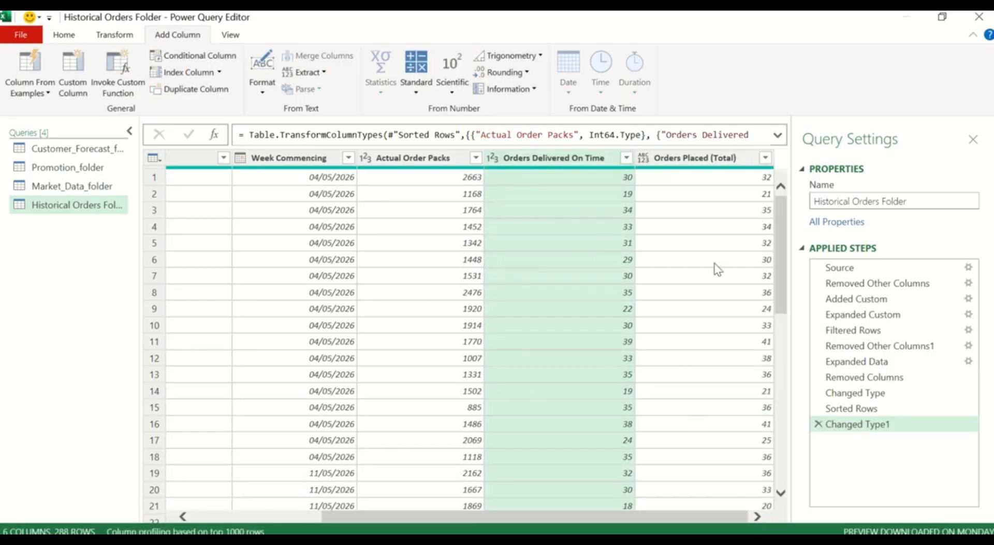
left_click(644, 158)
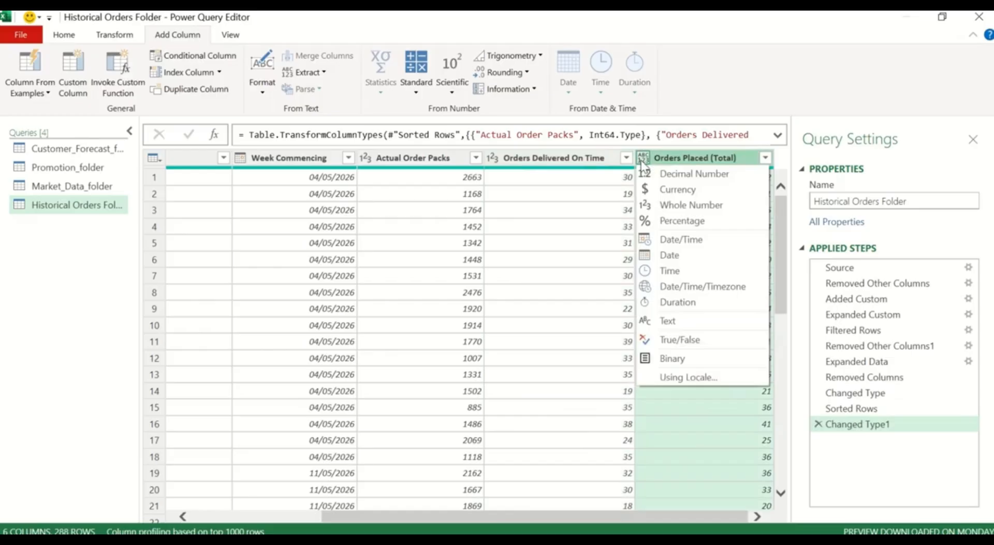
left_click(691, 205)
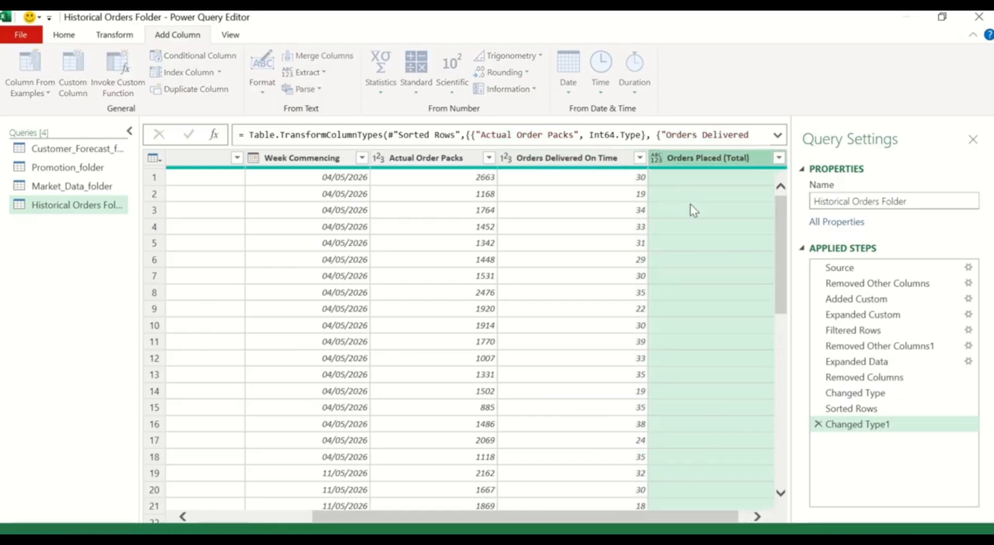
scroll(499, 384, "down", 7)
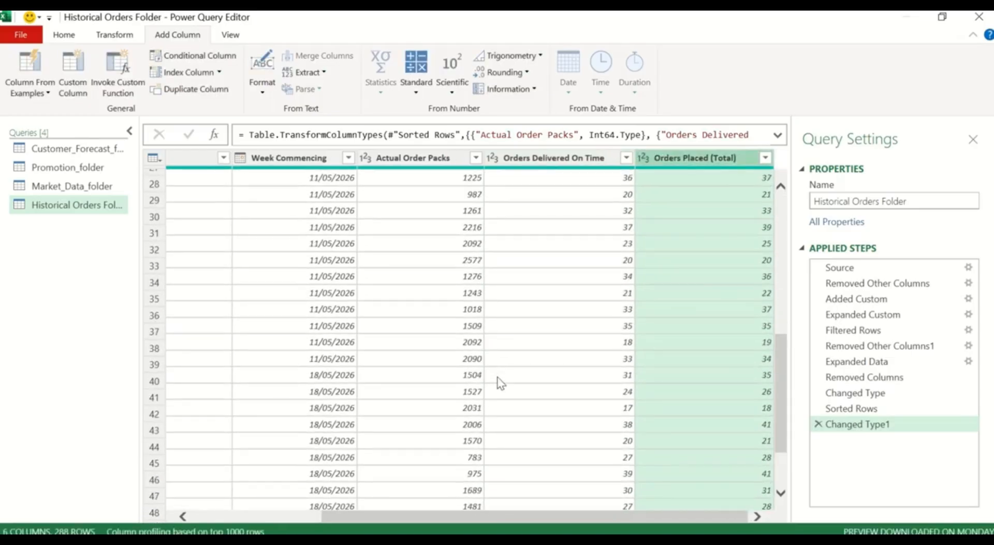
scroll(500, 383, "up", 7)
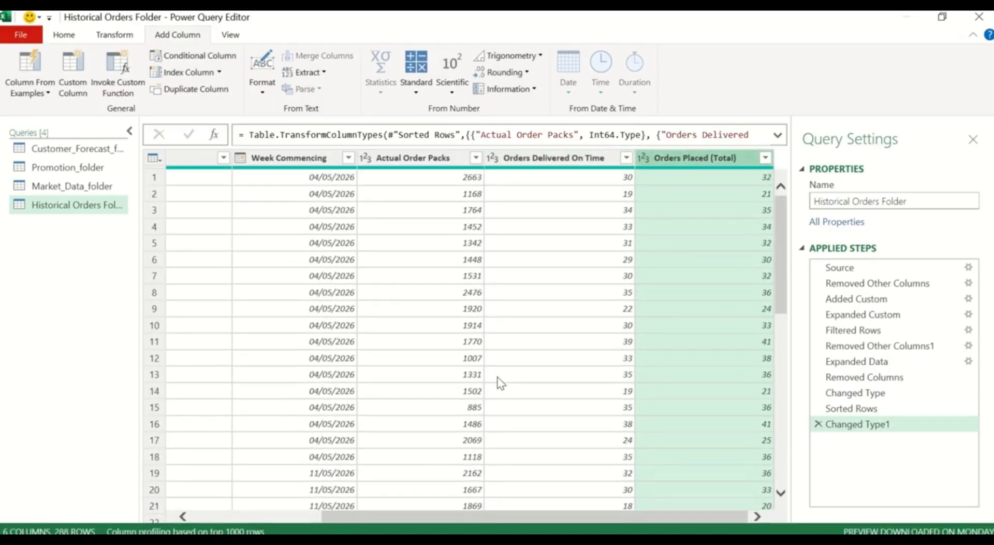
- Close the query editor and load the Historical Orders Folder query into a new worksheet
left_click(234, 514)
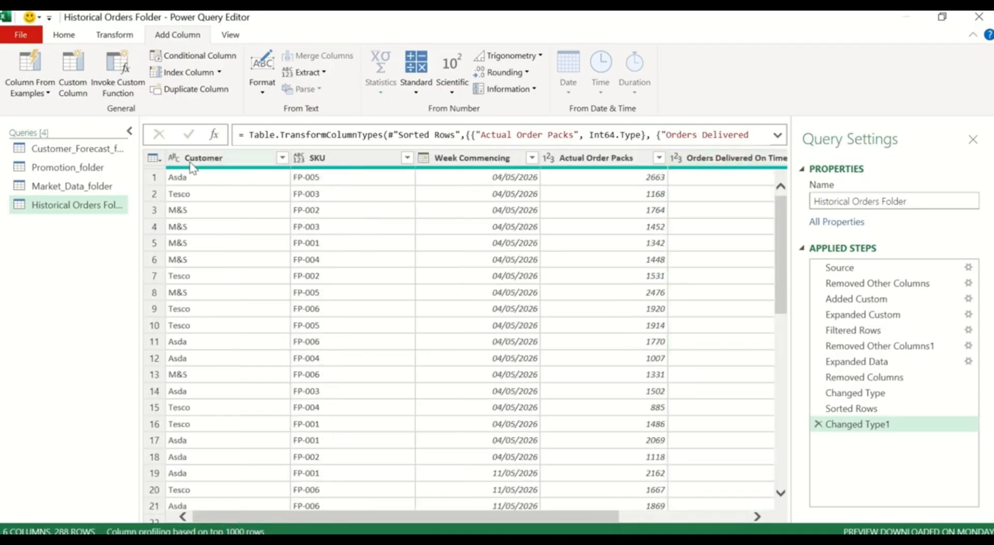
left_click(65, 35)
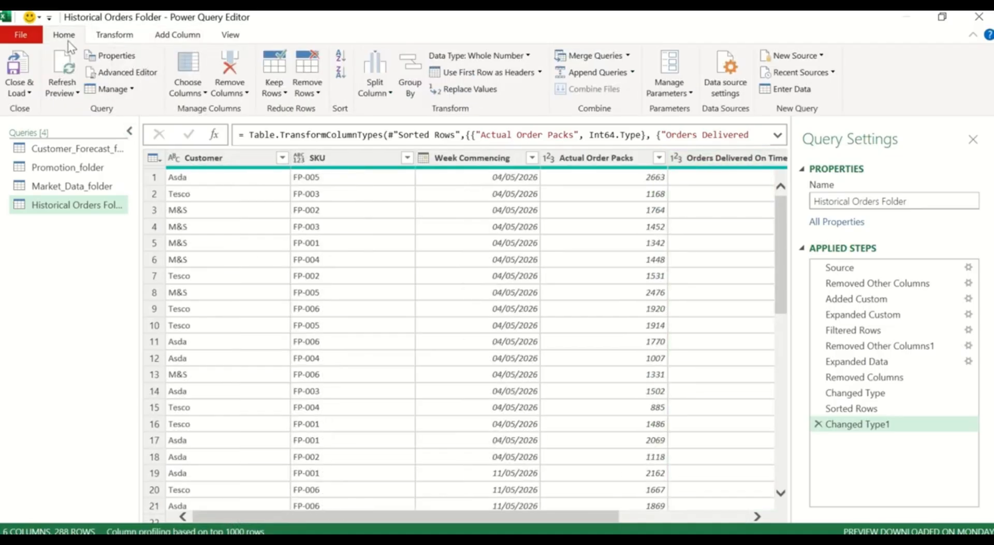
left_click(29, 93)
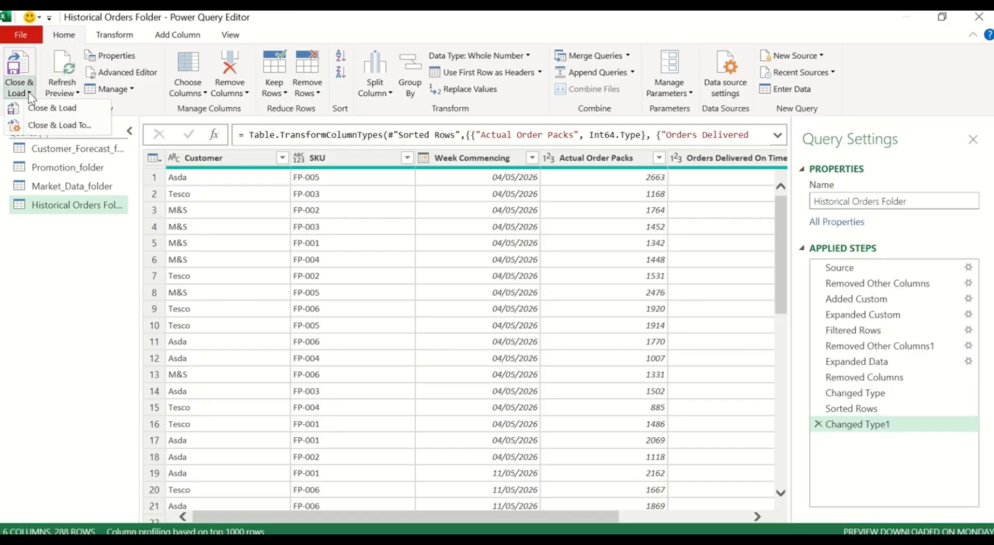
left_click(44, 110)
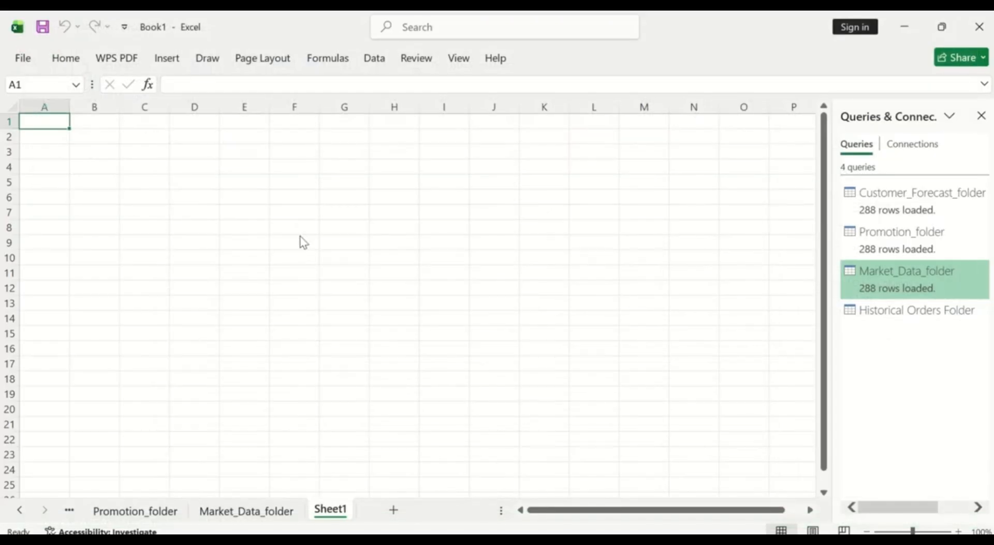
- Look through the rows of the loaded historical orders table and return to its first row
scroll(319, 289, "down", 20)
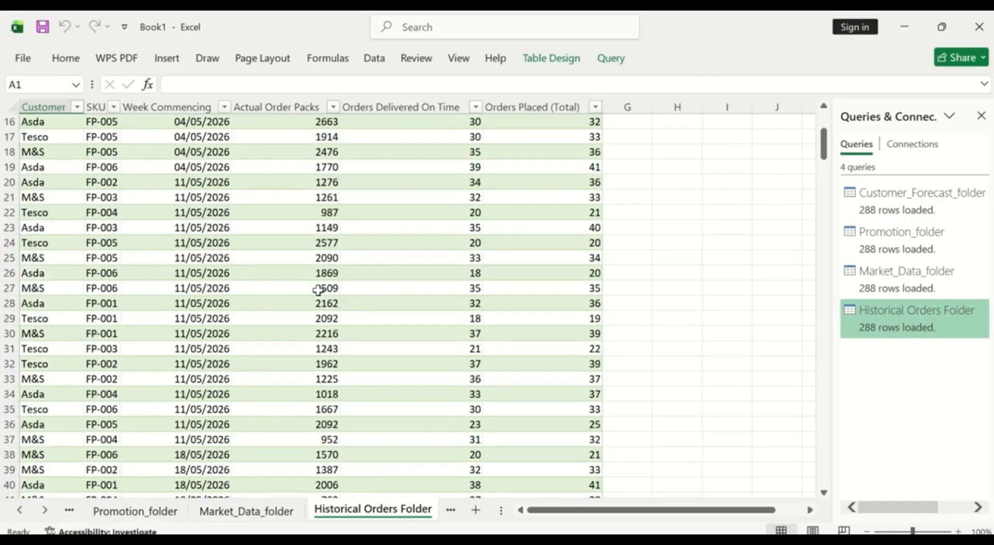
scroll(319, 289, "down", 20)
scroll(318, 289, "up", 20)
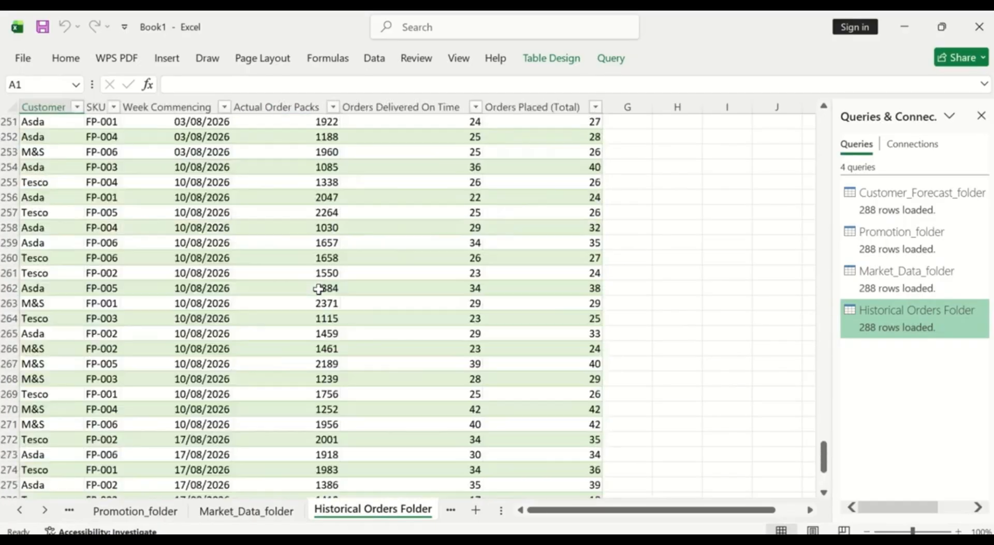
scroll(318, 289, "up", 20)
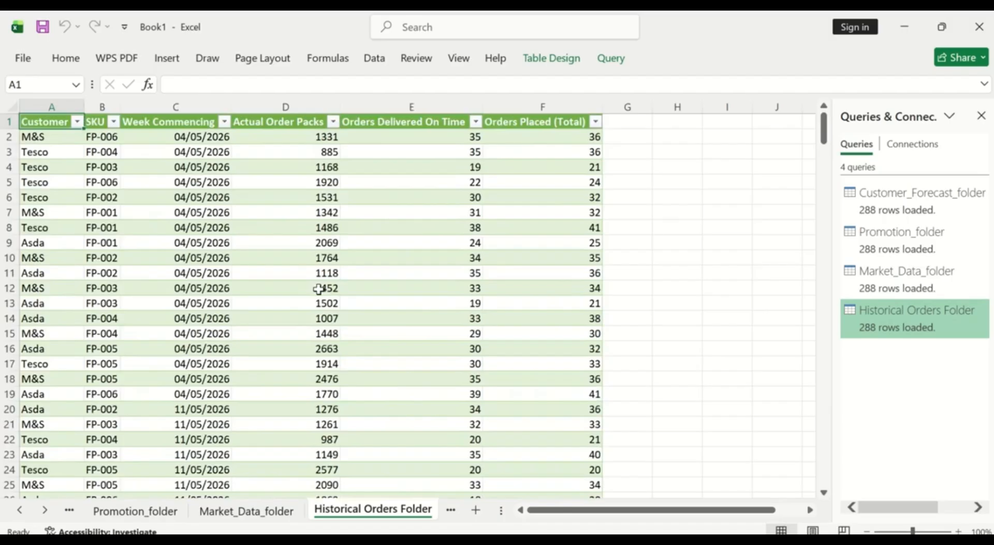
scroll(318, 289, "down", 20)
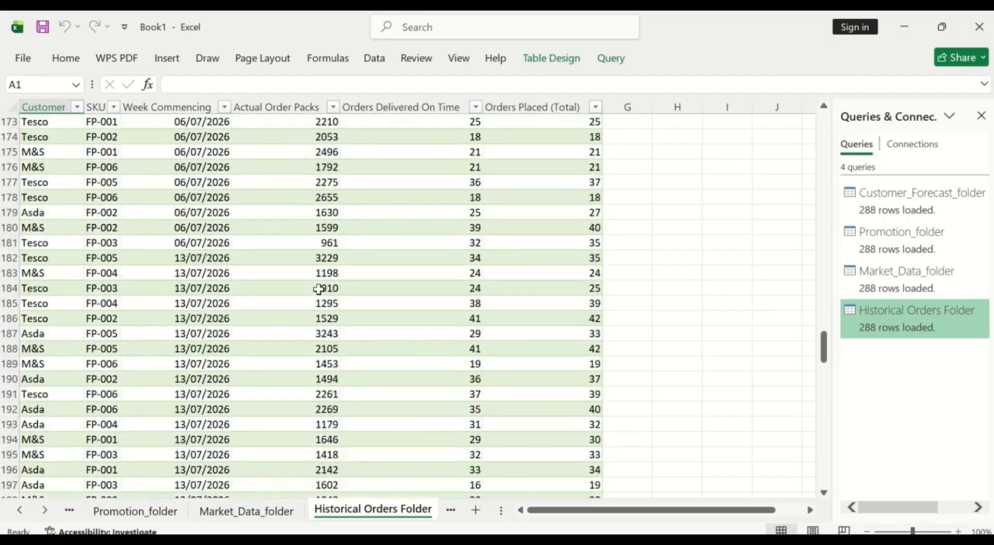
scroll(319, 289, "up", 20)
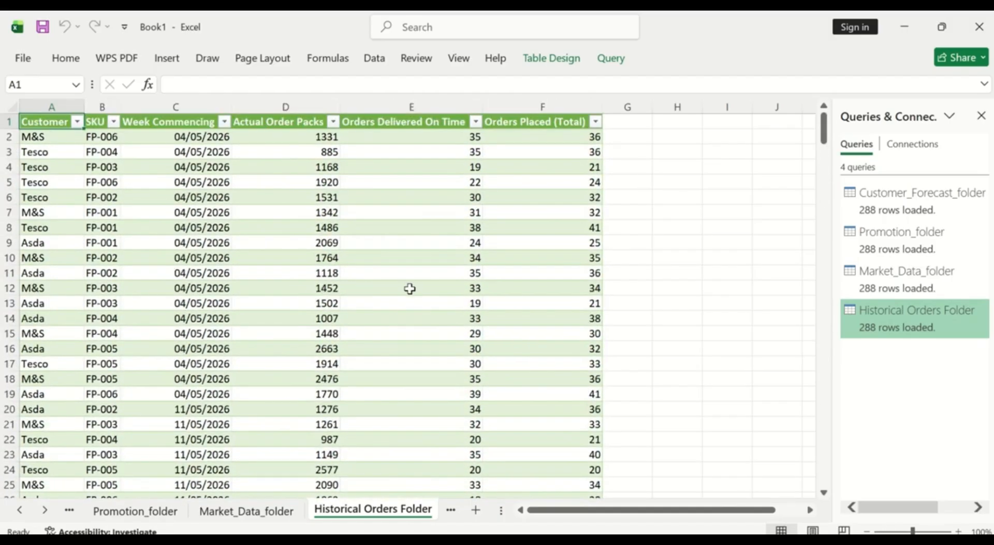
- Switch to the Excalidraw whiteboard in Chrome and check the list of data sources for the master forecast model
left_click(568, 541)
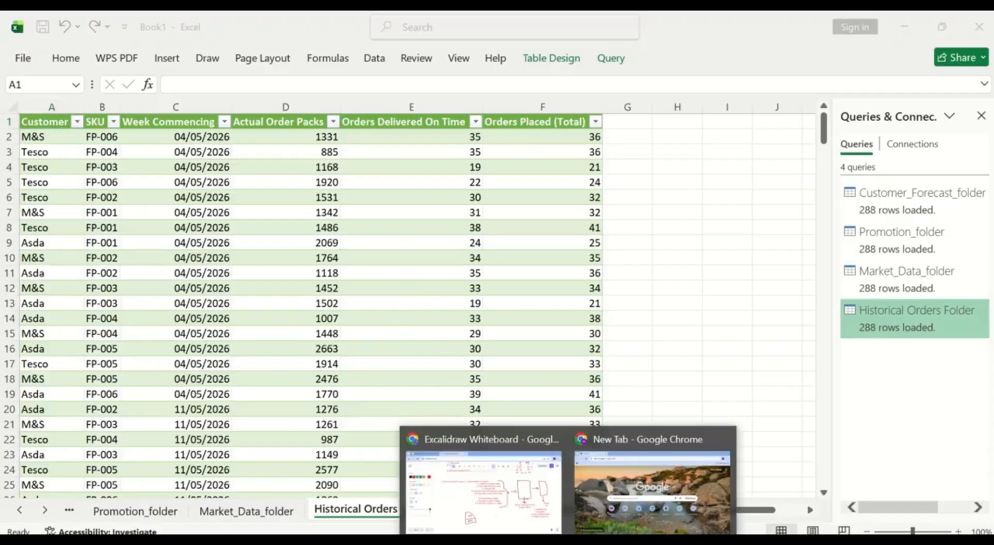
left_click(512, 496)
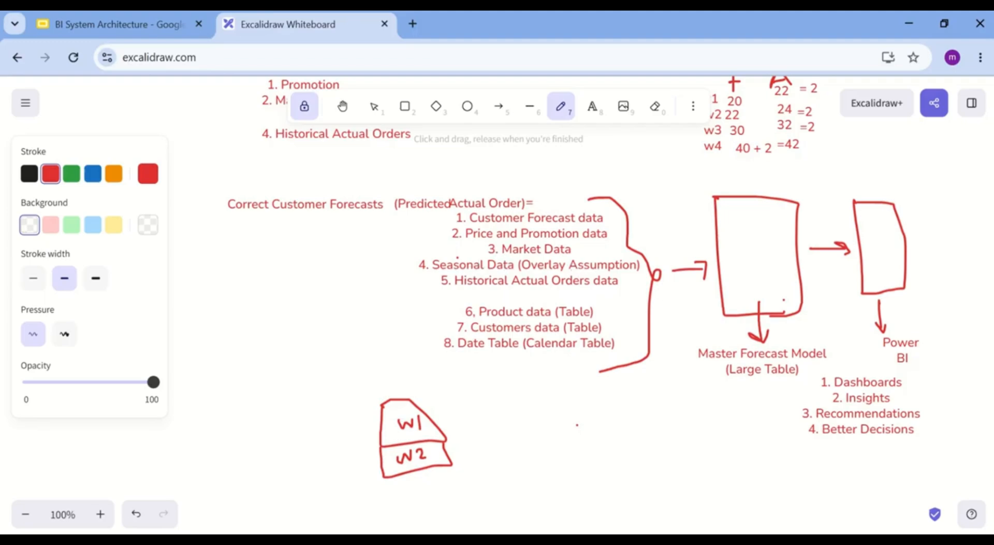
left_click(687, 540)
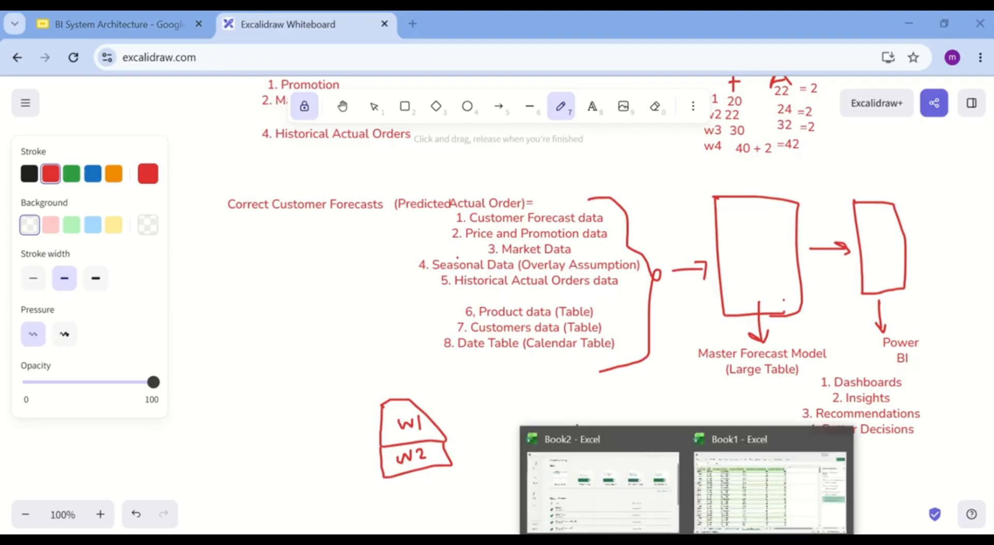
- Switch to File Explorer, browse the Downloads folder for the remaining source workbooks such as Overlay Assumptions, and go back to Excel
mouse_move(472, 541)
left_click(387, 513)
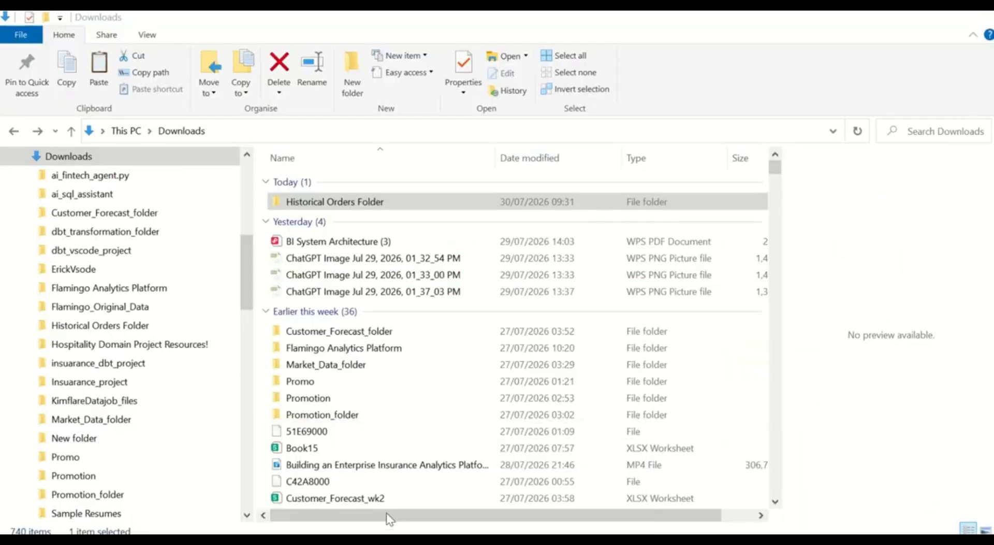
scroll(388, 348, "down", 4)
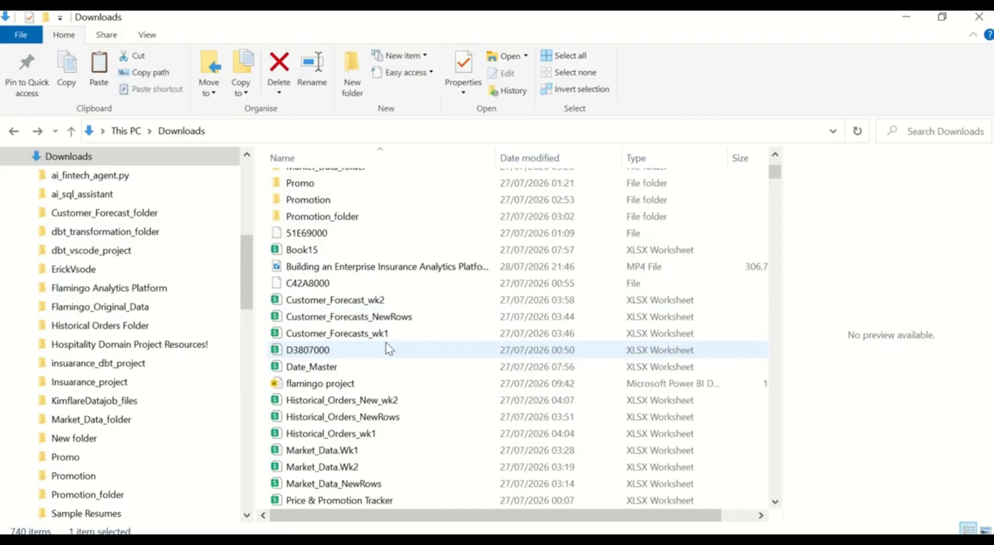
scroll(388, 346, "down", 4)
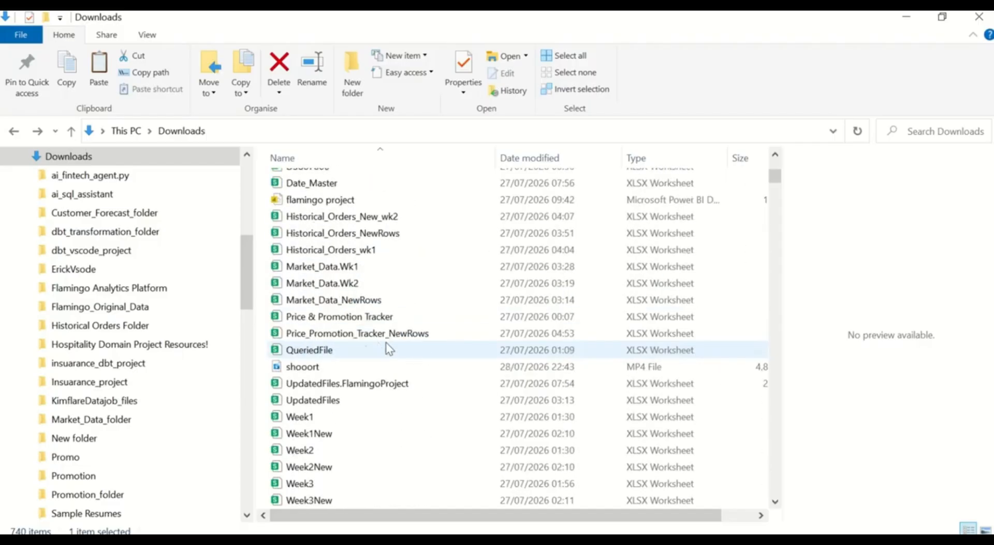
scroll(388, 348, "down", 2)
scroll(388, 349, "down", 5)
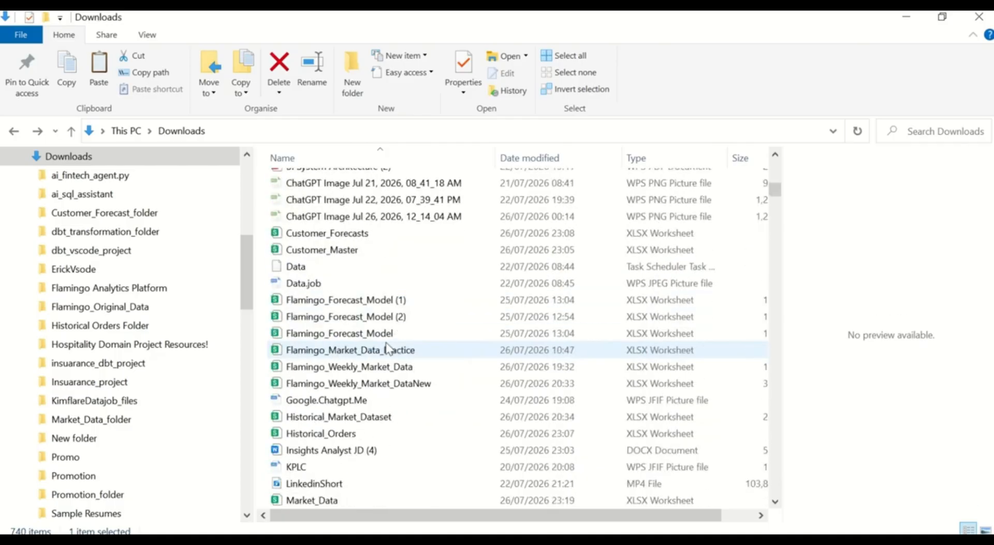
scroll(389, 348, "down", 2)
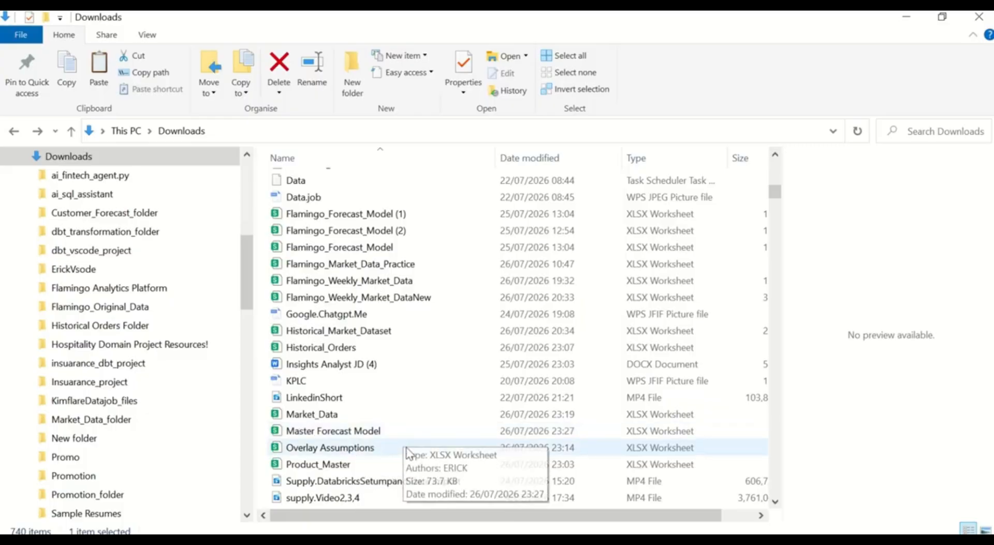
left_click(687, 542)
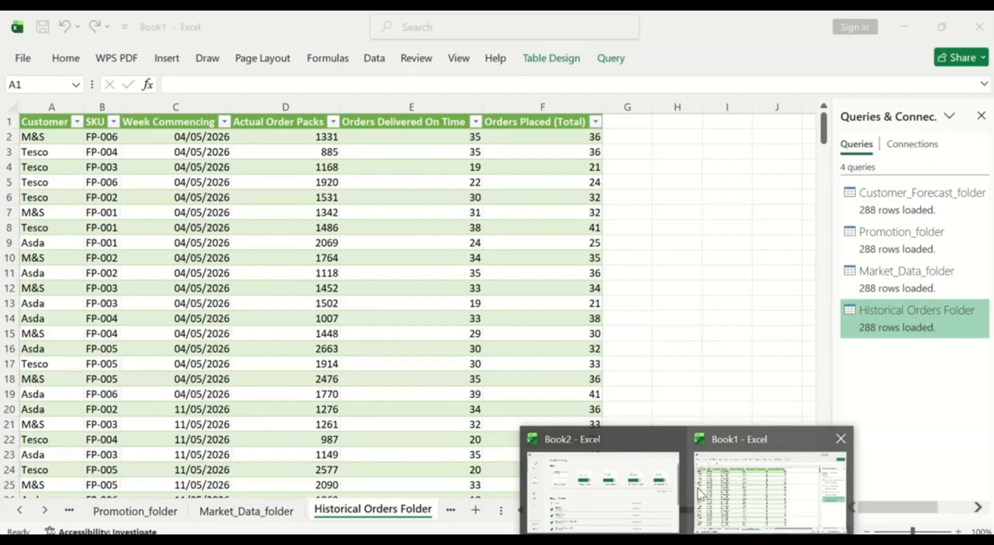
- Return to the Book1 workbook and bring up its empty Sheet1 worksheet
left_click(738, 486)
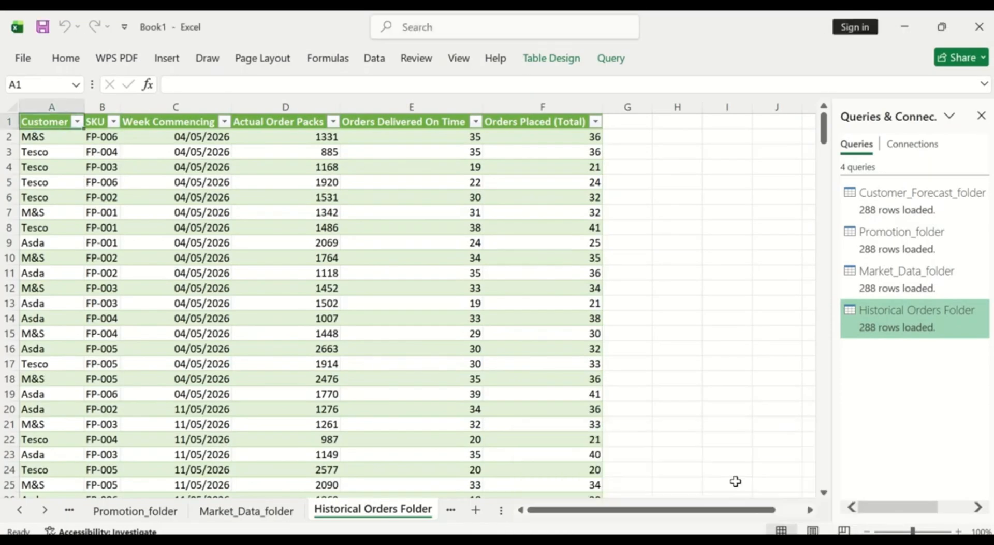
left_click(454, 517)
left_click(370, 511)
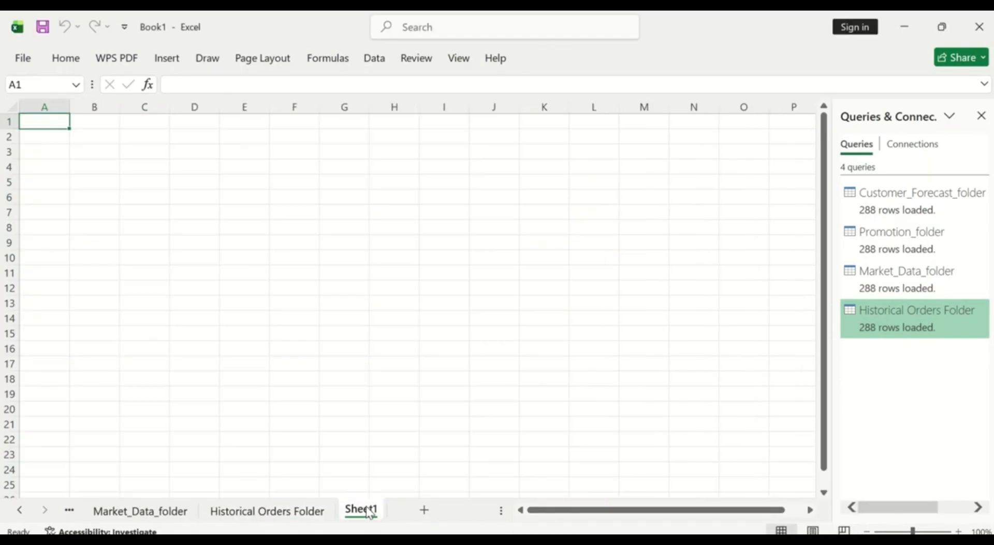
left_click(376, 60)
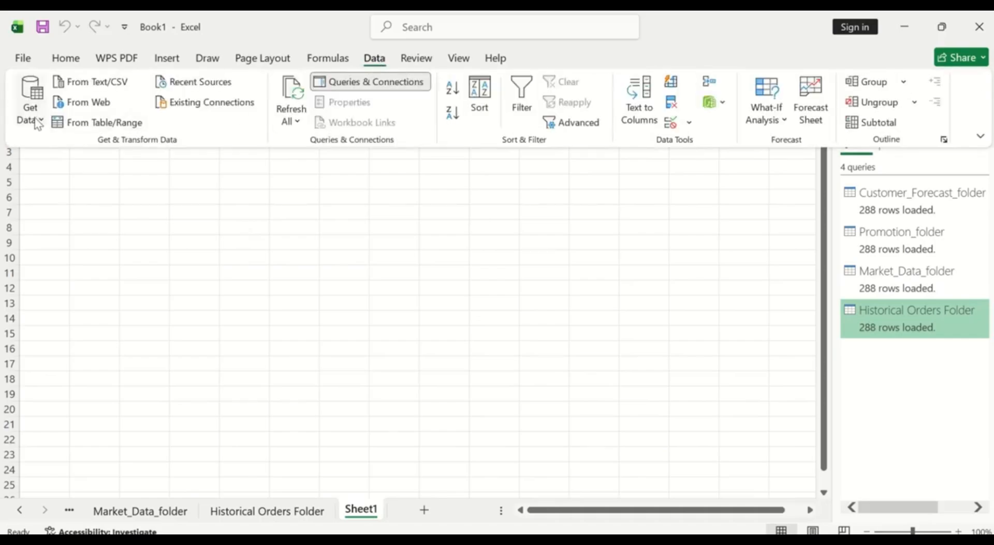
left_click(36, 120)
mouse_move(129, 151)
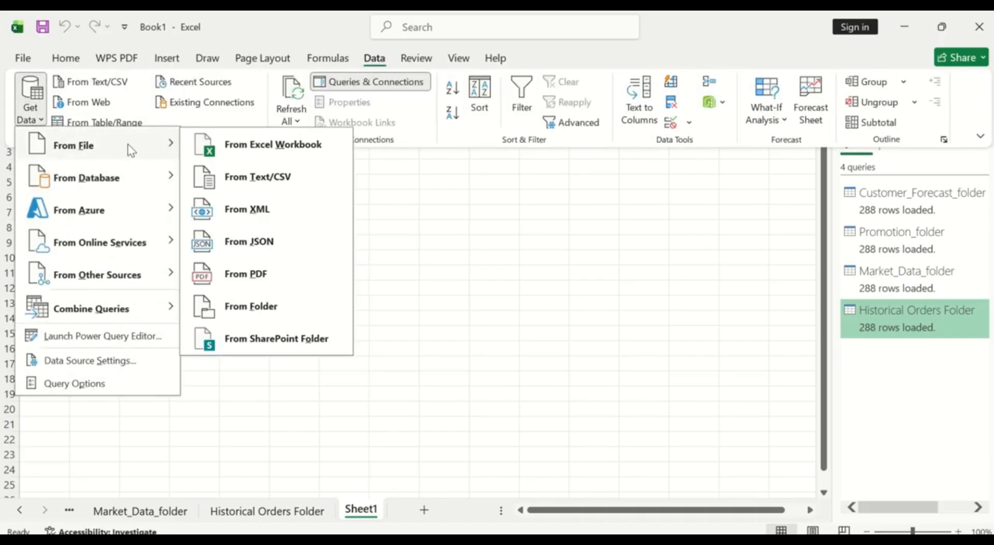
left_click(278, 303)
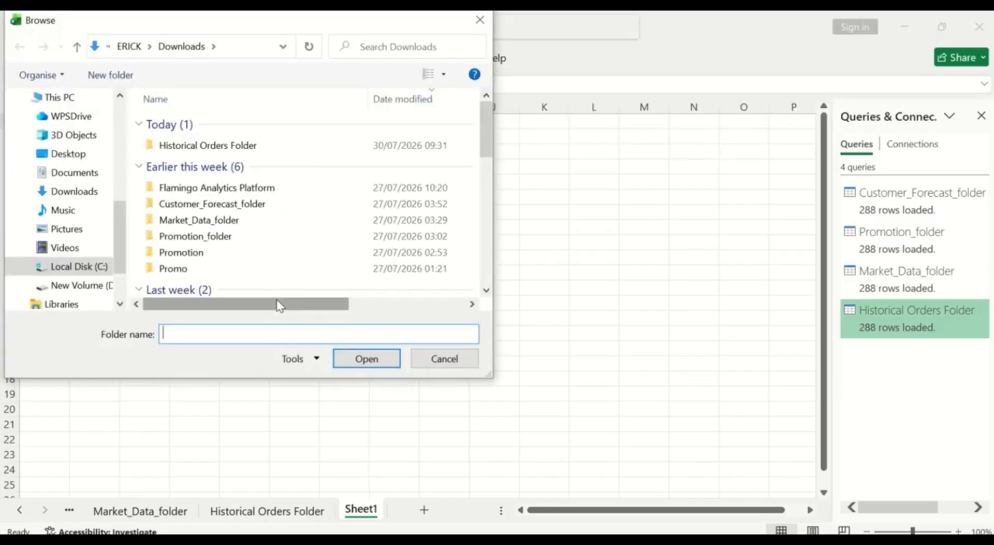
scroll(285, 212, "down", 10)
scroll(286, 212, "up", 10)
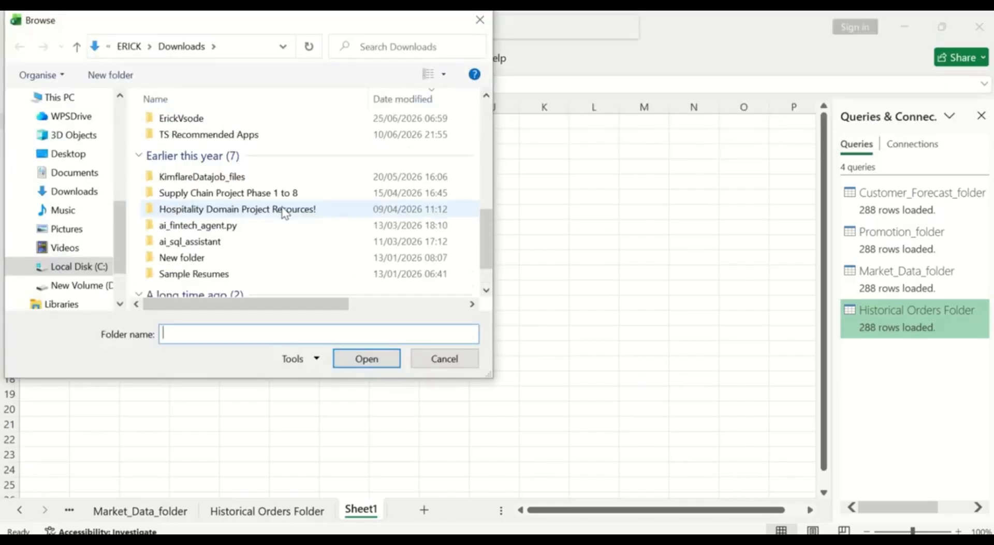
left_click(446, 359)
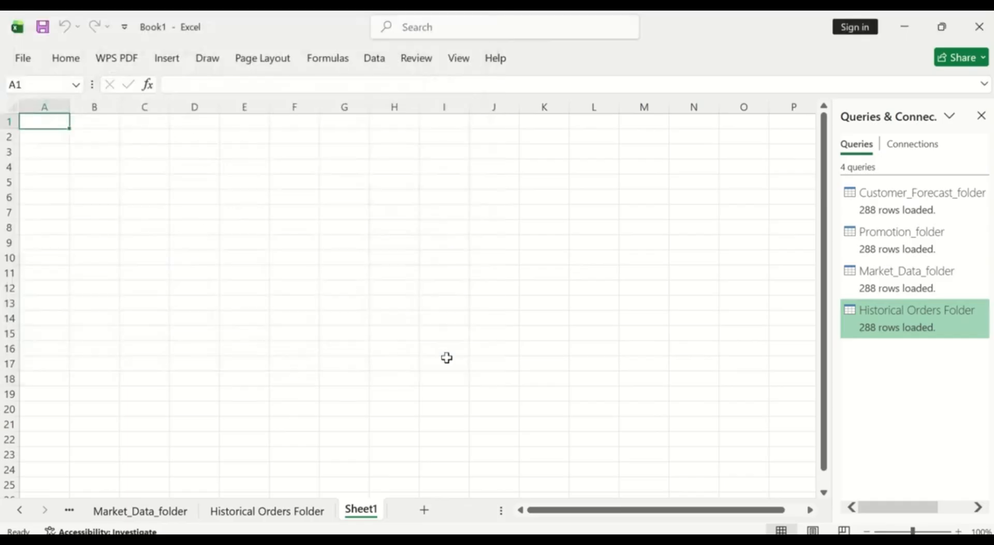
- Start a Power Query import from an Excel workbook, using the Overlay Assumptions file in the Downloads folder
left_click(378, 64)
left_click(39, 122)
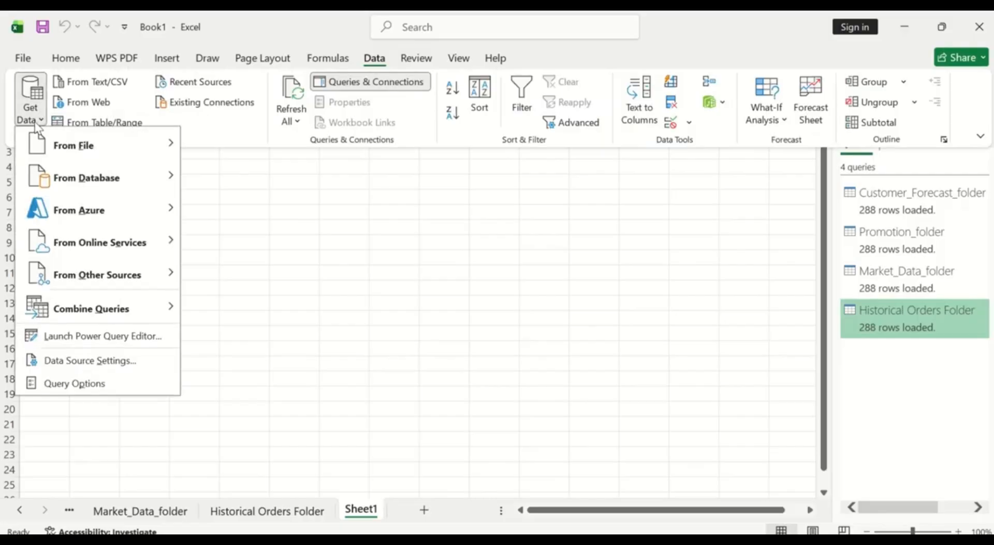
mouse_move(81, 145)
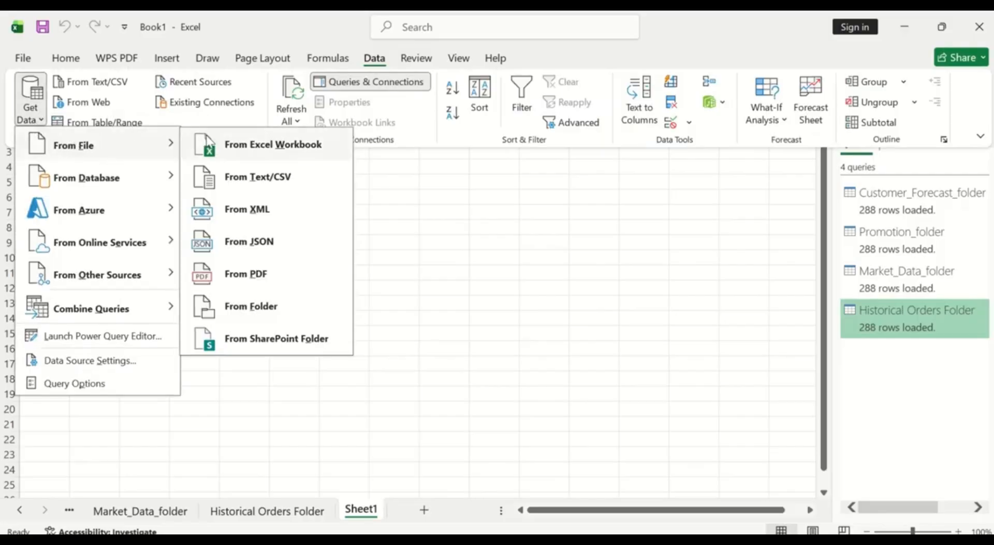
left_click(232, 147)
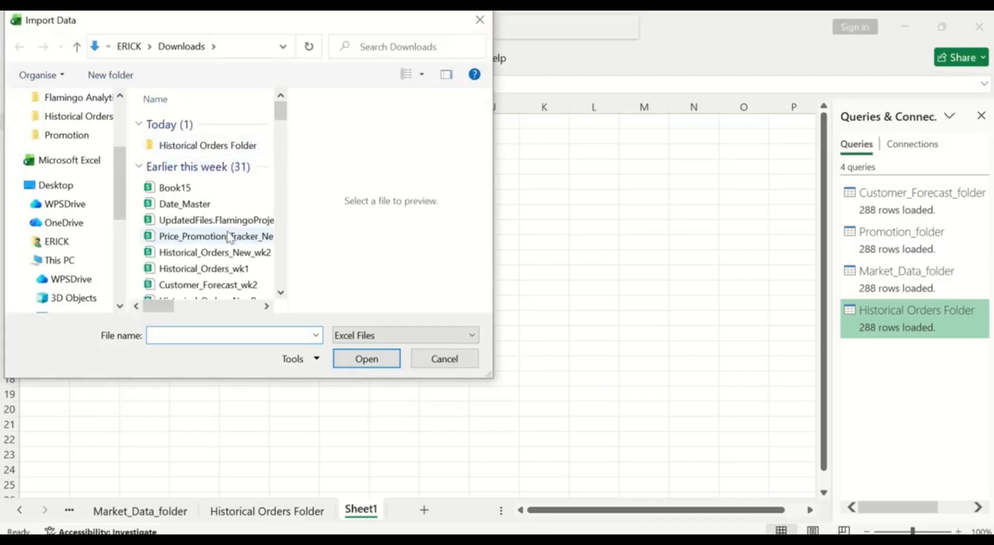
scroll(230, 262, "down", 1)
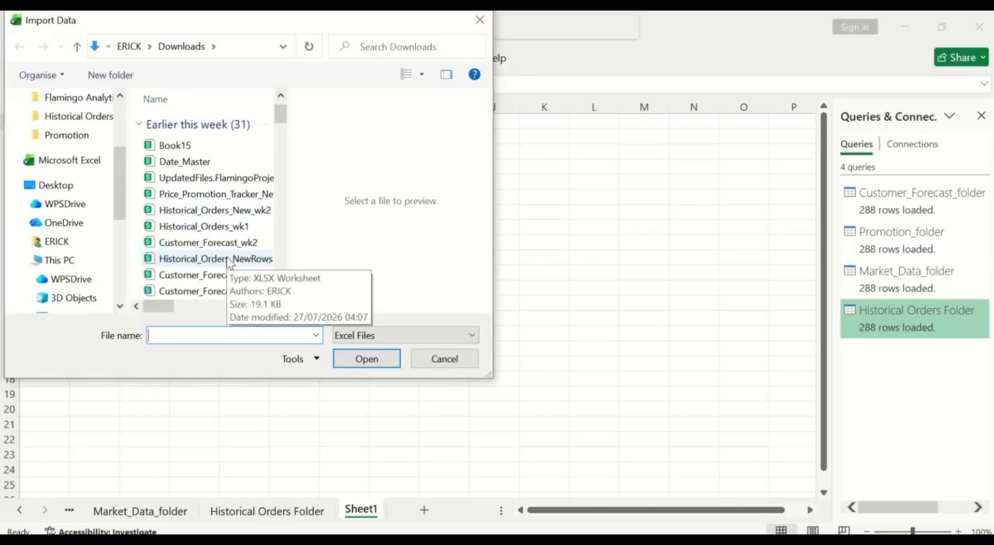
scroll(218, 241, "down", 2)
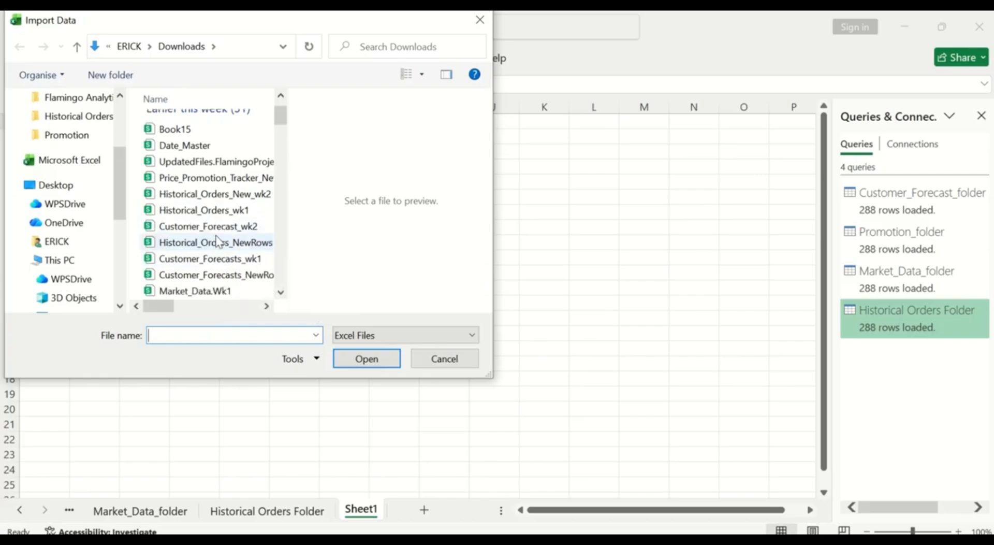
scroll(217, 241, "down", 5)
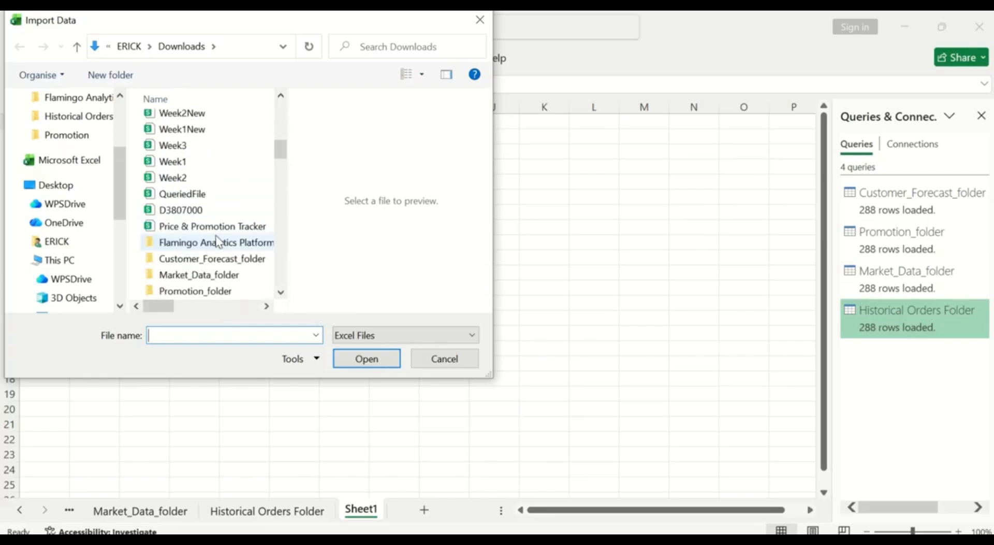
scroll(217, 241, "down", 3)
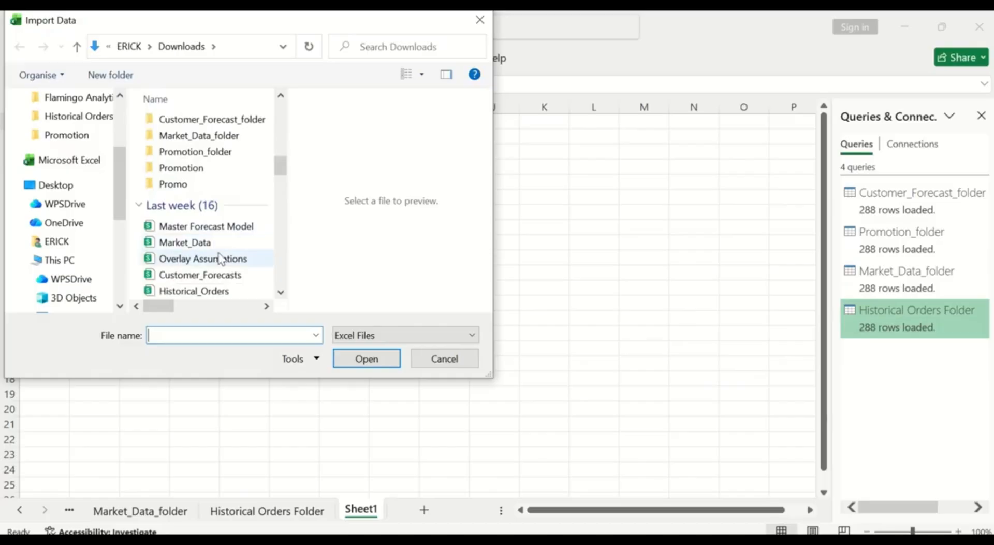
left_click(219, 259)
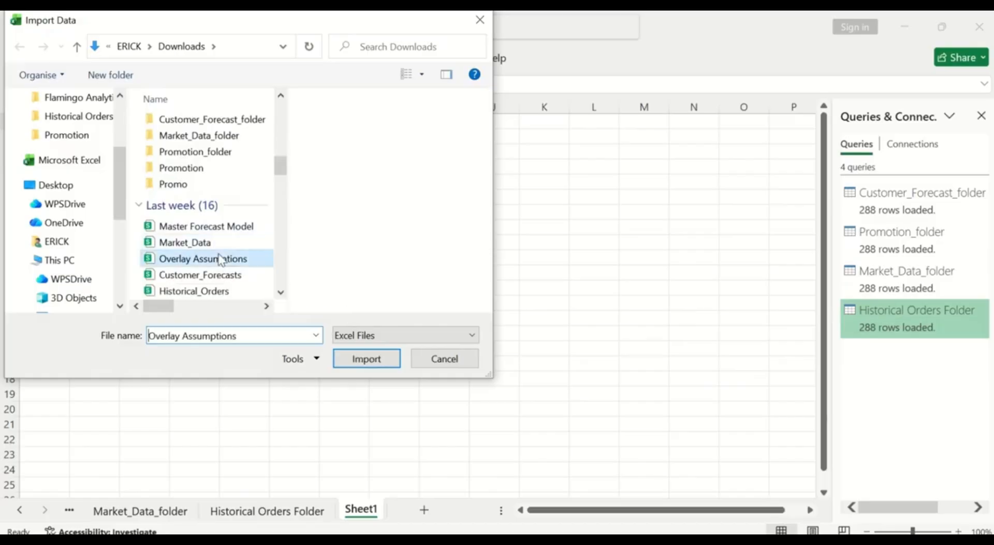
left_click(376, 361)
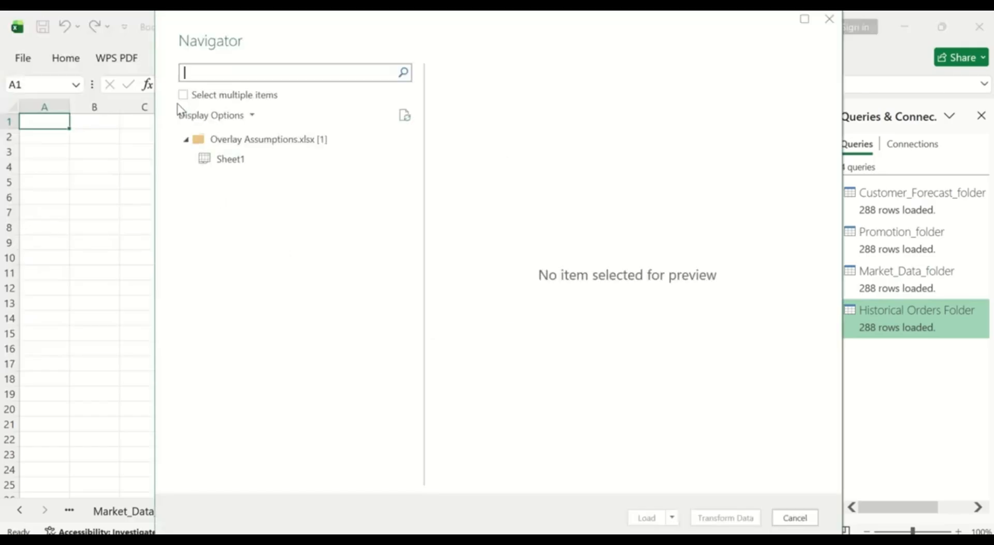
- Allow multiple item selection, include Sheet1 of Overlay Assumptions.xlsx, and open it for transformation in the Power Query Editor
left_click(184, 95)
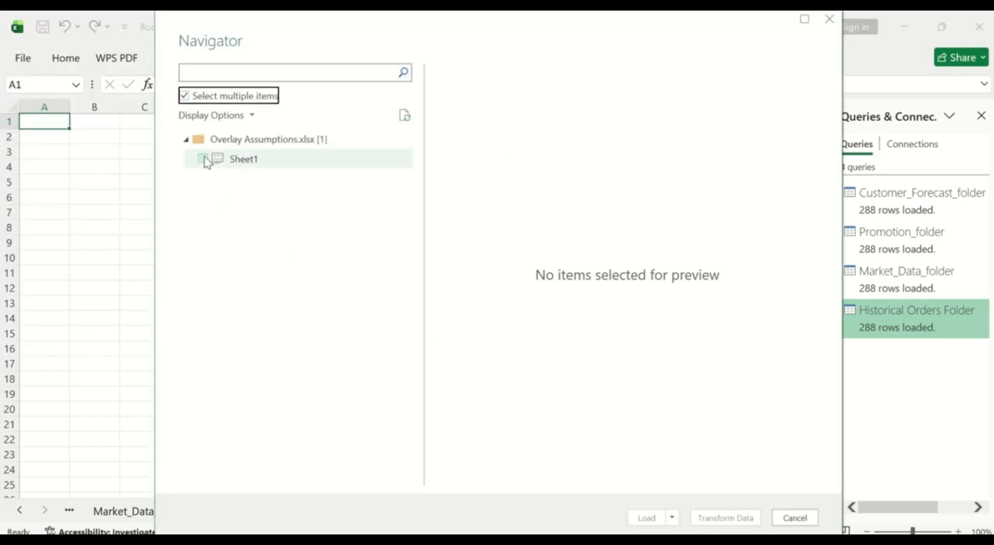
left_click(203, 159)
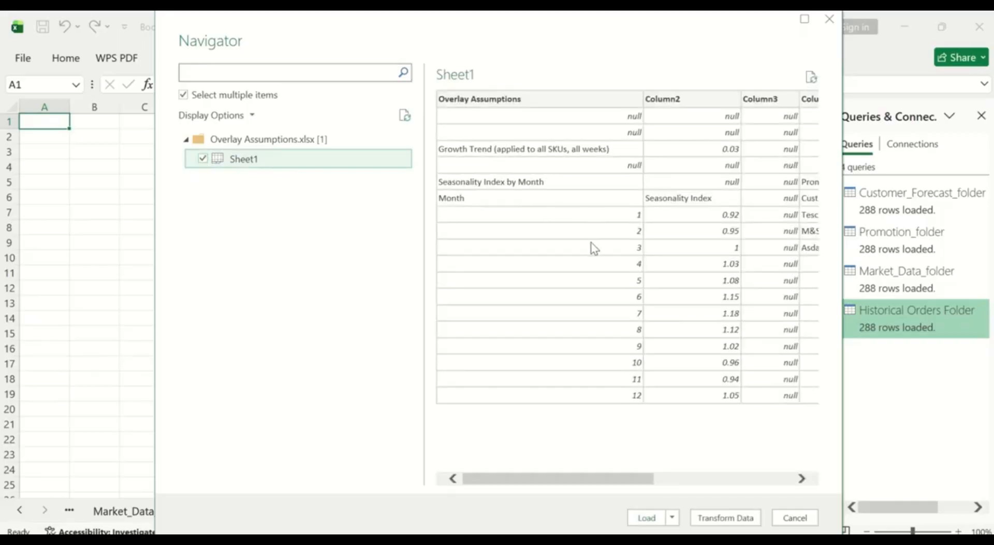
left_click(737, 518)
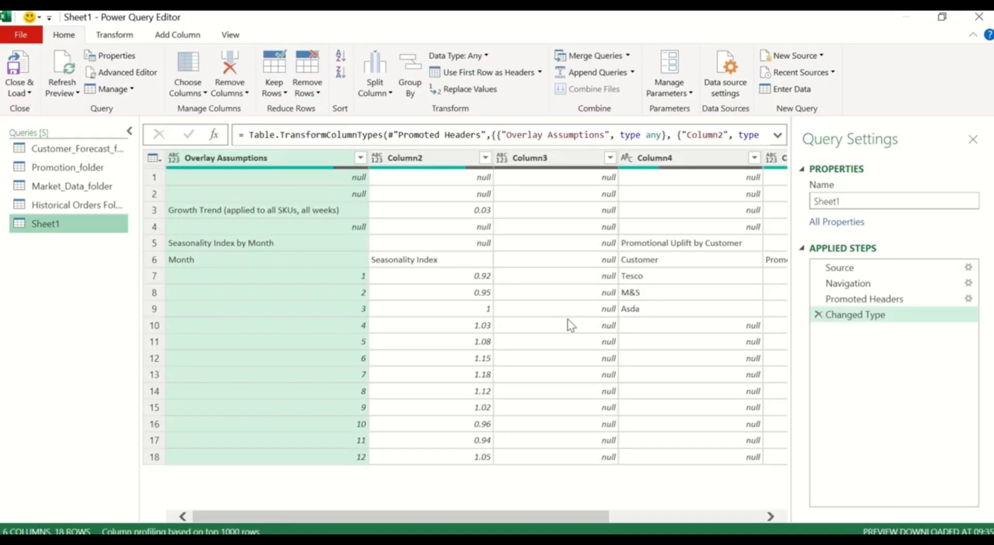
- Select all six columns of the Sheet1 query, from Overlay Assumptions through Column6, and bring up the column operations available for them
left_click(771, 517)
left_click(771, 516)
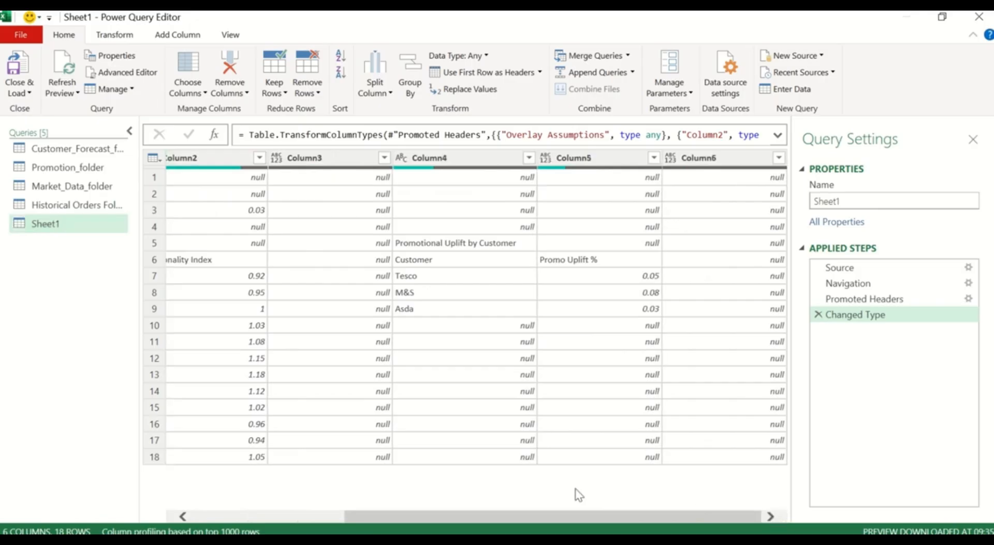
left_click(285, 516)
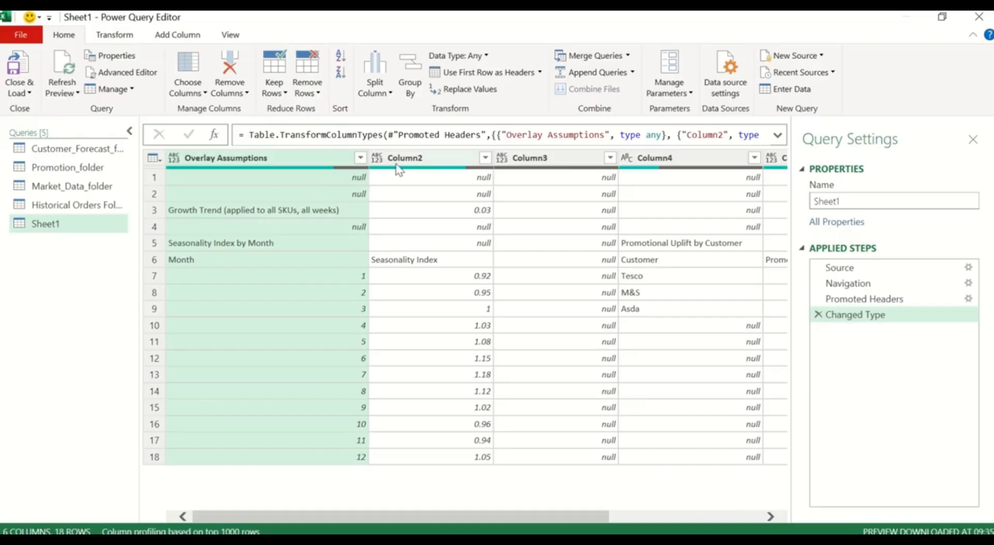
left_click(414, 162, "ctrl")
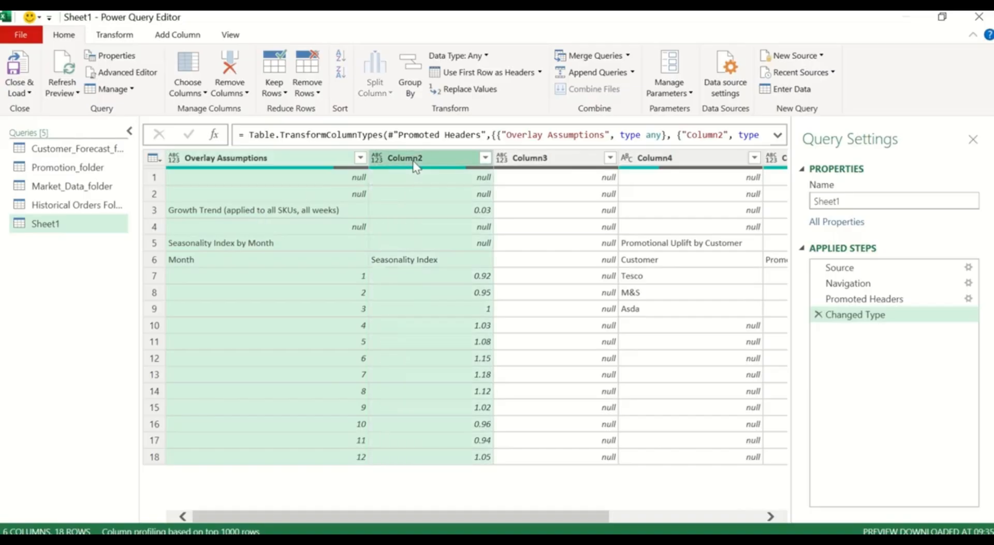
left_click(536, 162, "ctrl")
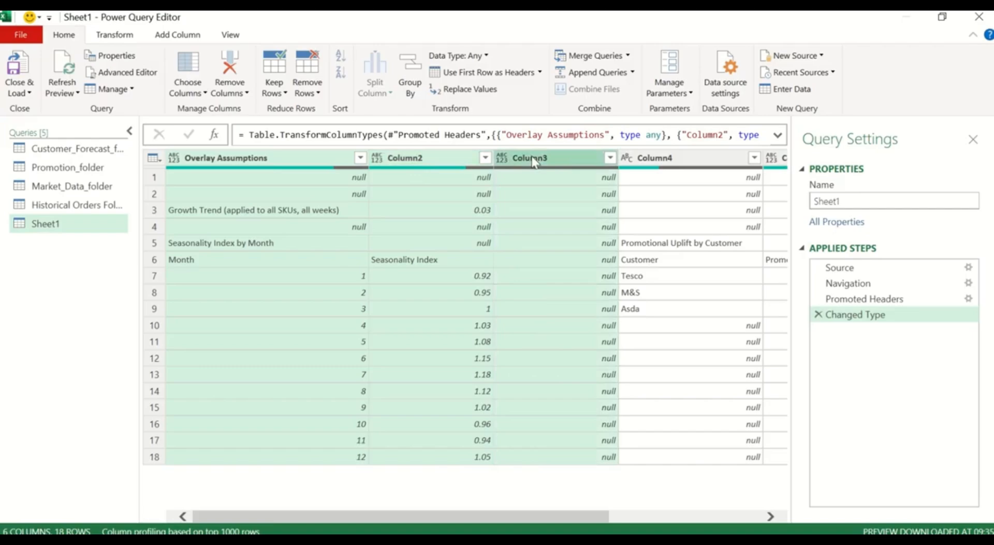
left_click(678, 166, "ctrl")
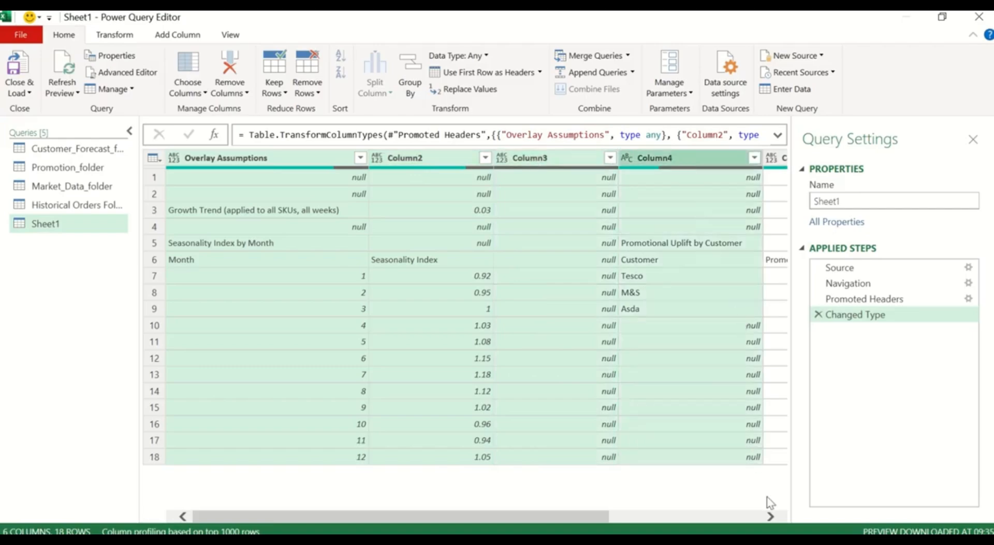
left_click(770, 516)
left_click(771, 516)
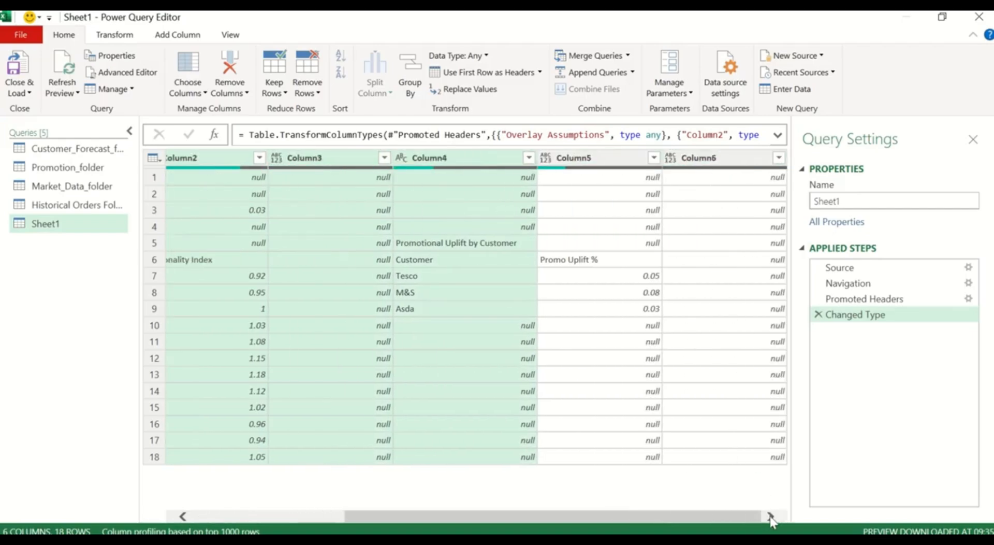
left_click(592, 155, "ctrl")
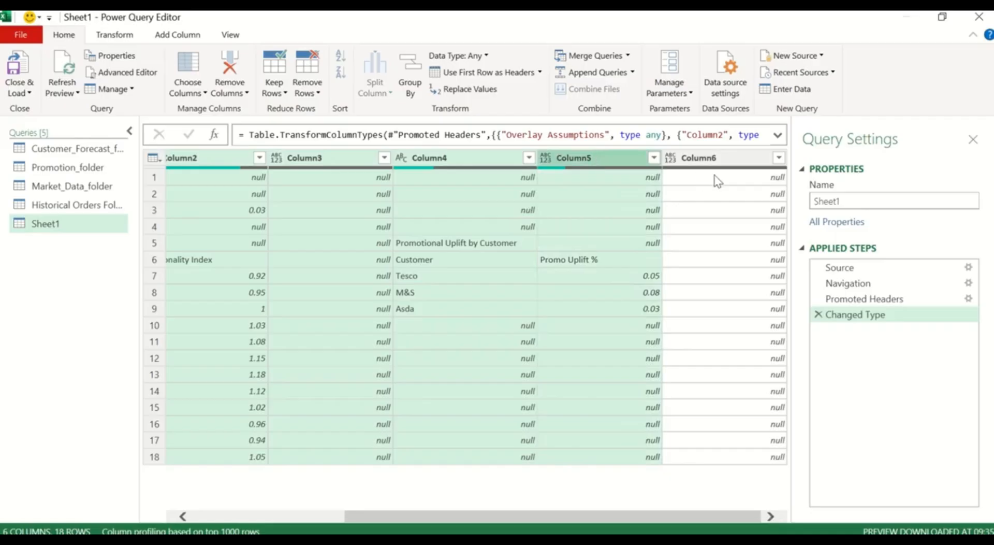
left_click(712, 160, "ctrl")
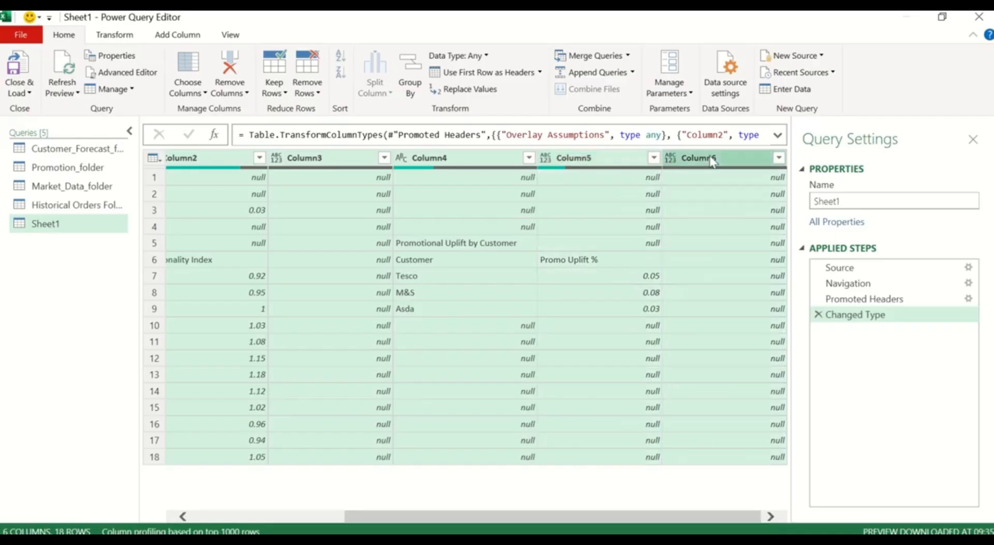
right_click(713, 159)
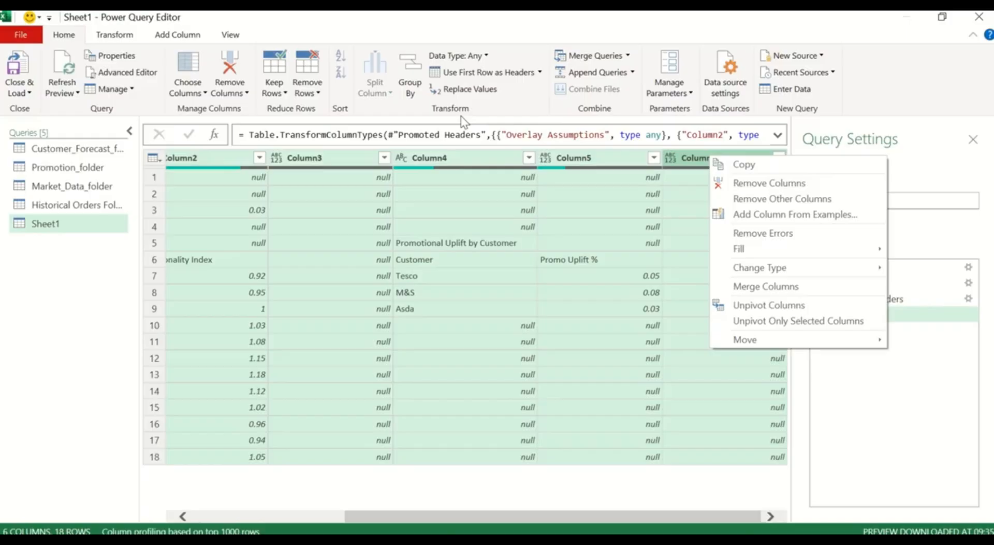
- Replace every null value with an empty value across all the selected columns of the Sheet1 query
left_click(440, 94)
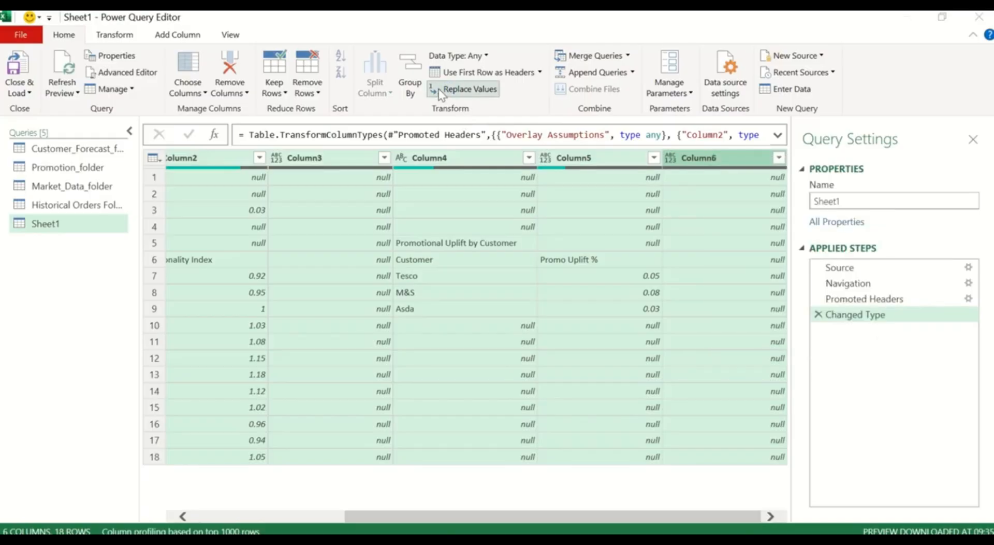
left_click(440, 93)
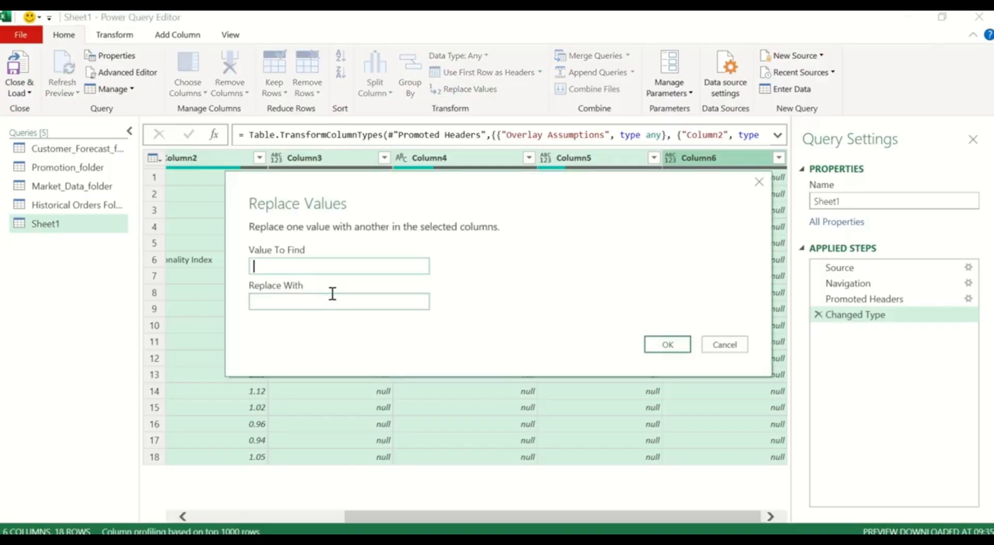
type("null")
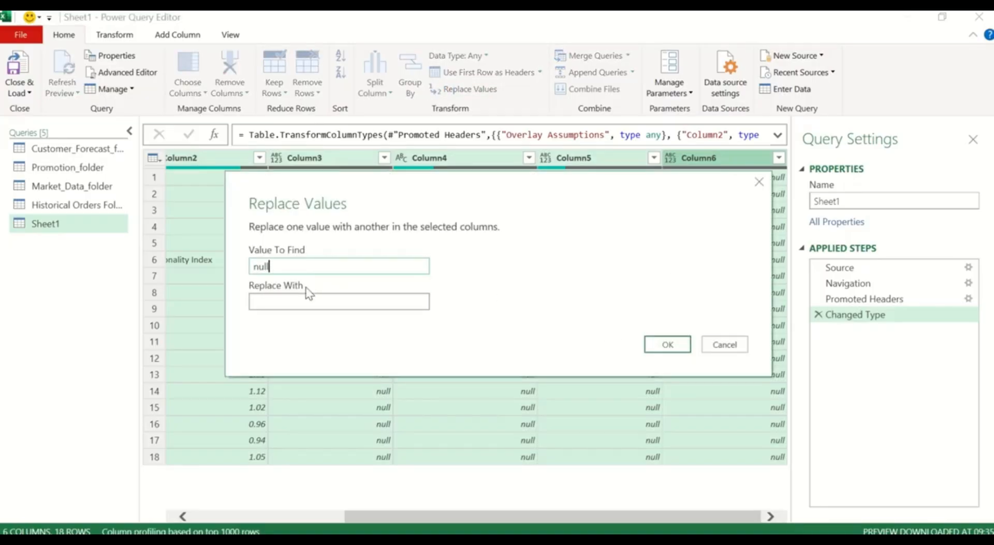
left_click(676, 344)
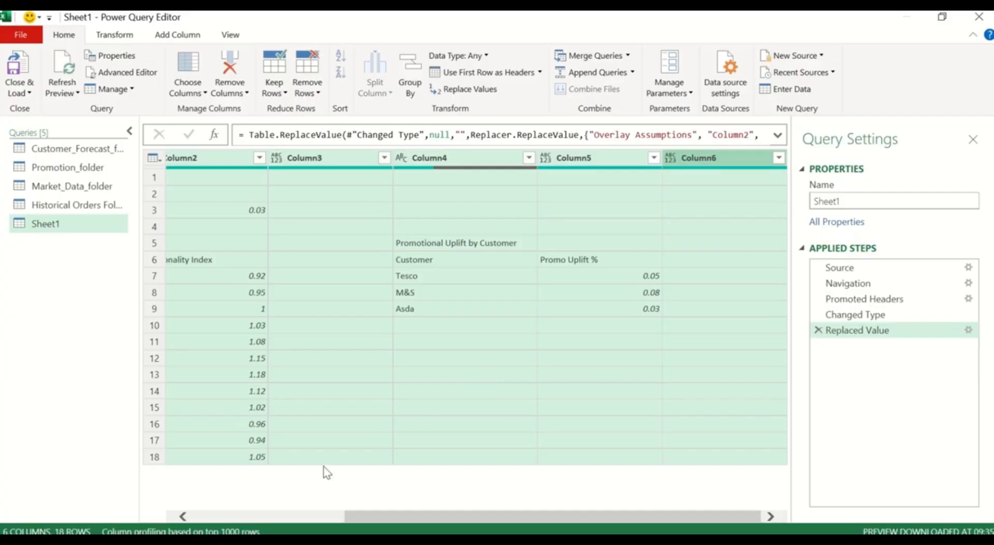
- Close the query editor and load the cleaned Sheet1 query into the workbook at the default destination
left_click(285, 517)
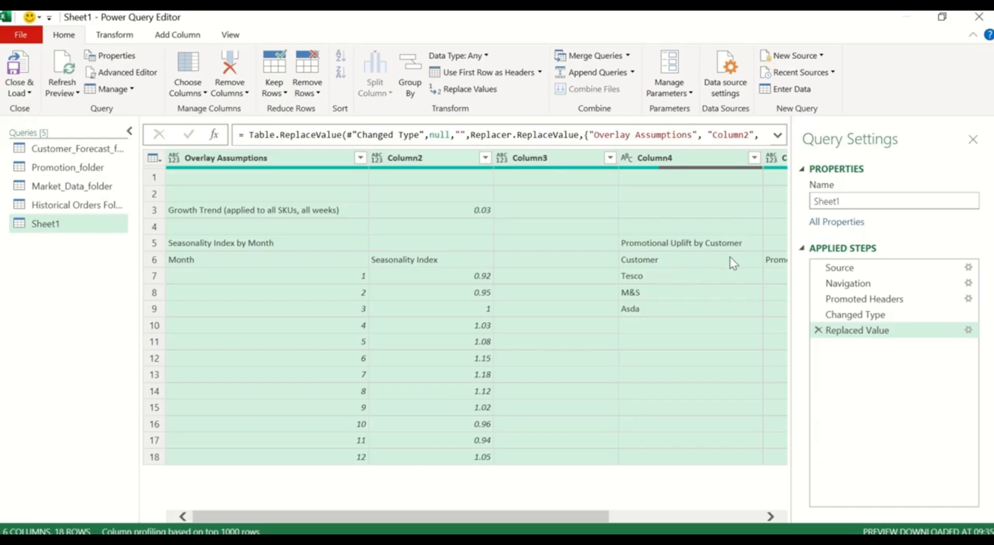
left_click(770, 516)
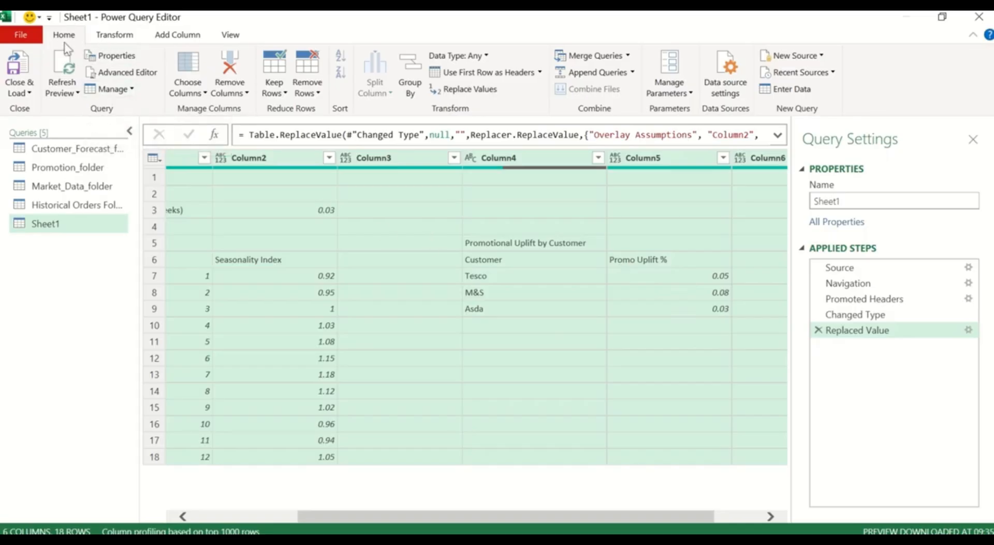
left_click(29, 93)
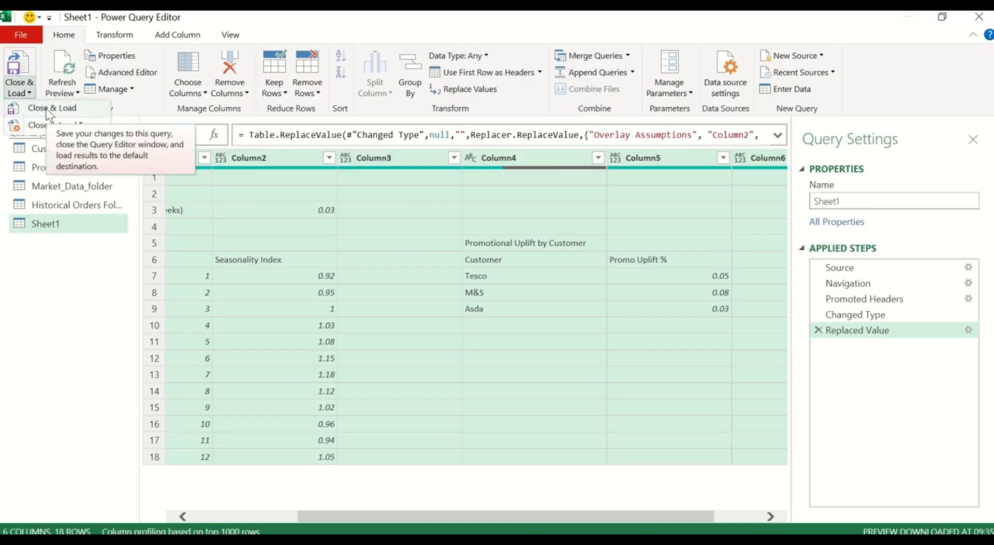
left_click(47, 110)
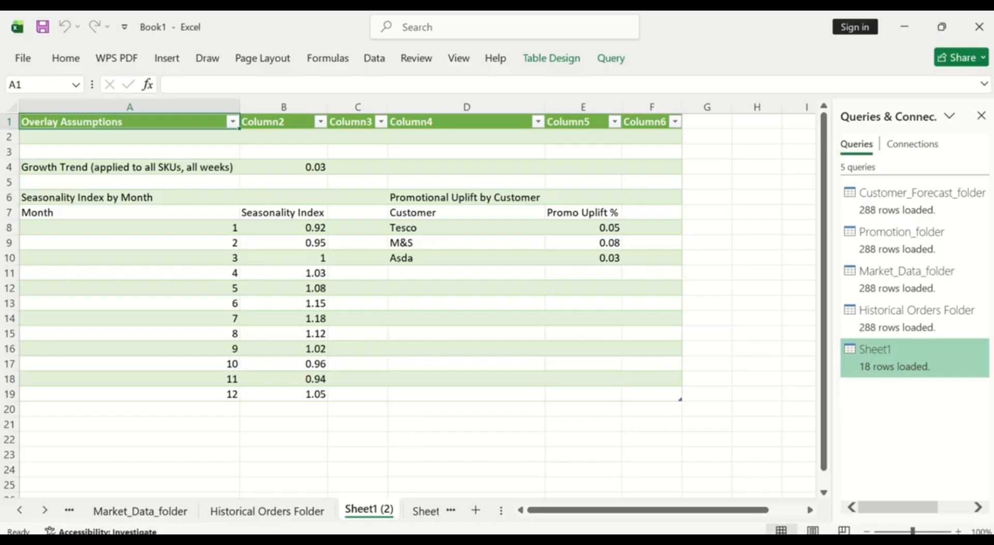
- Rename the newly loaded Sheet1 (2) worksheet as Overlay Assumption
double_click(380, 509)
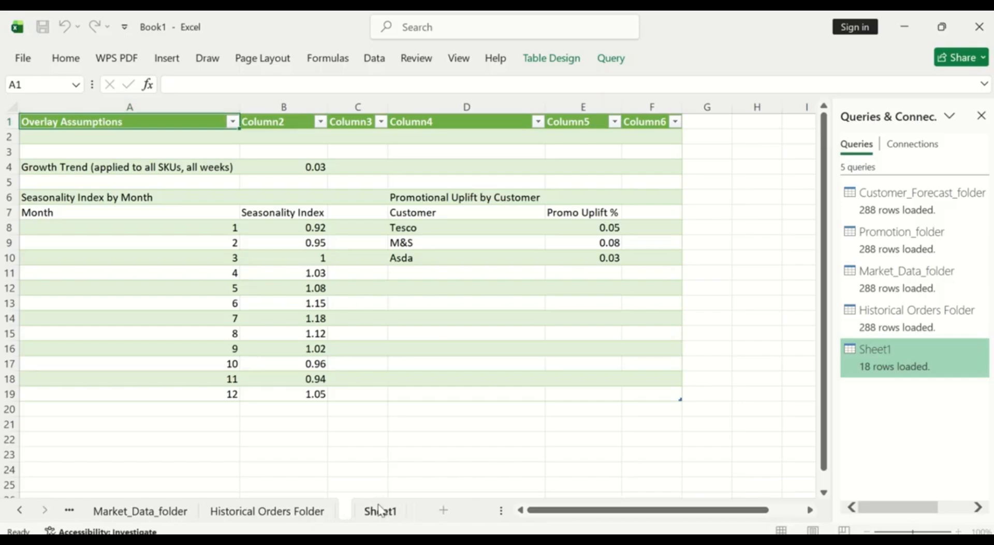
type("O")
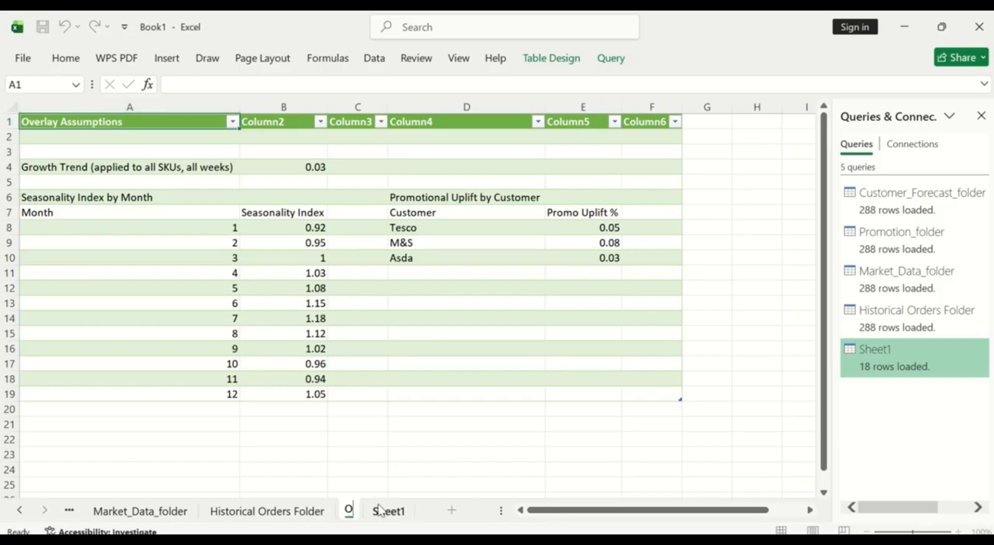
type("B")
key("BackSpace")
type("ver")
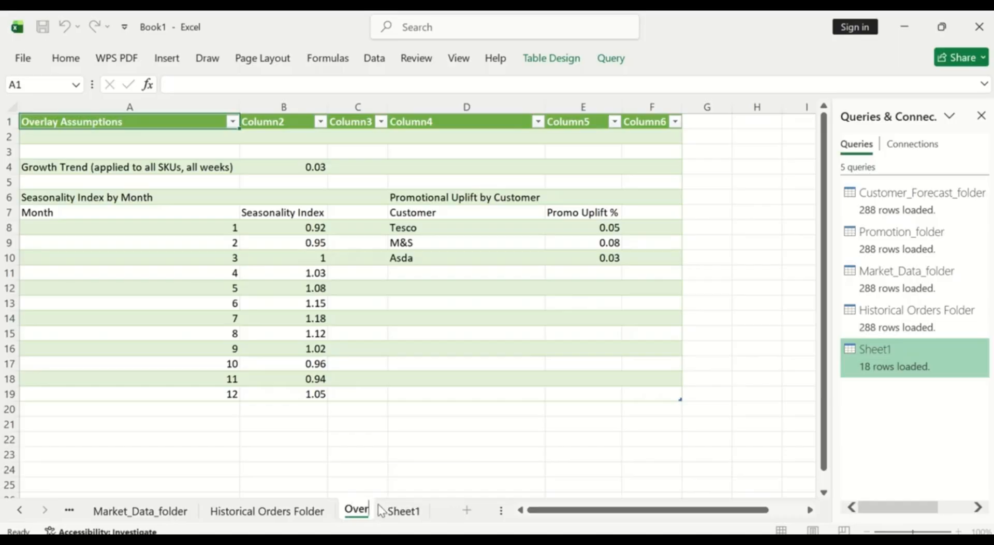
type("lay")
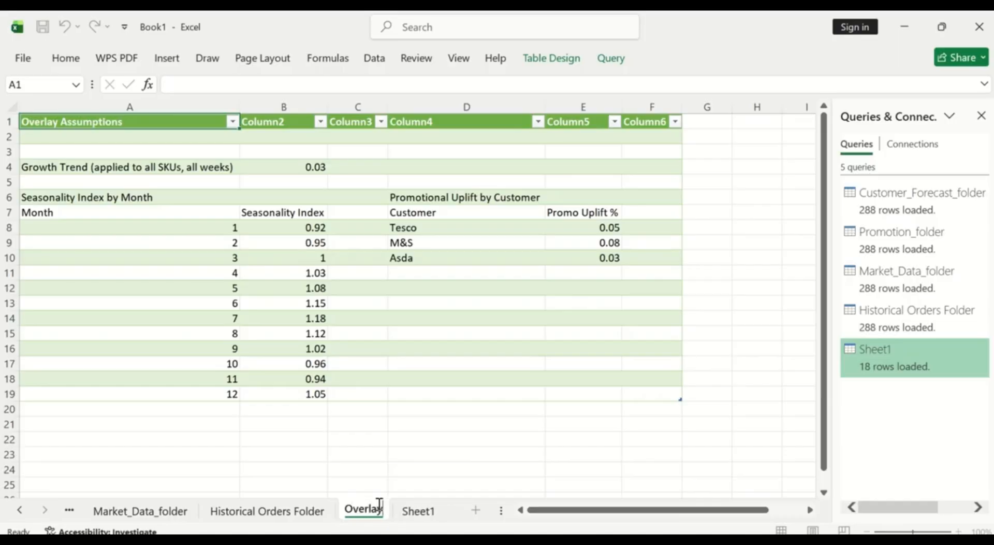
type(" Assum")
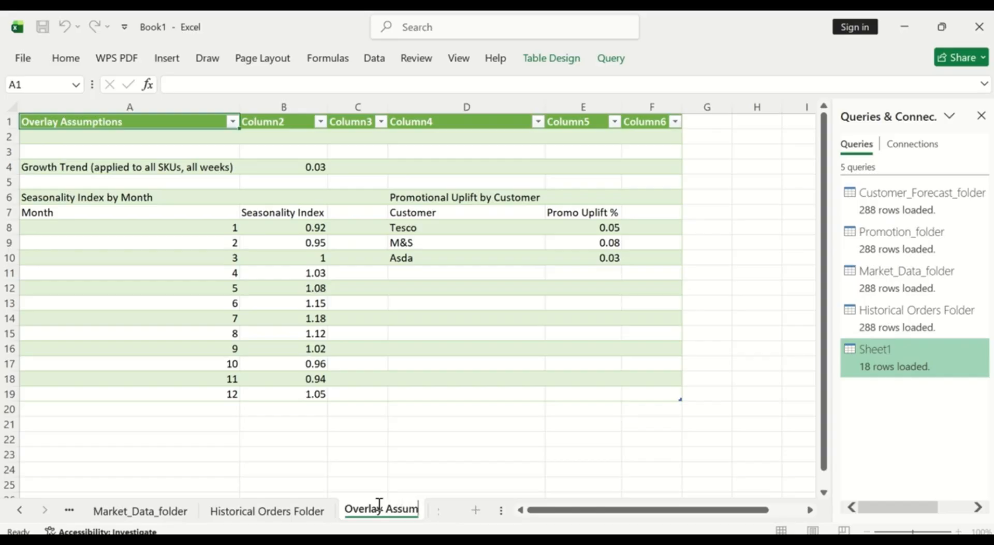
type("ption")
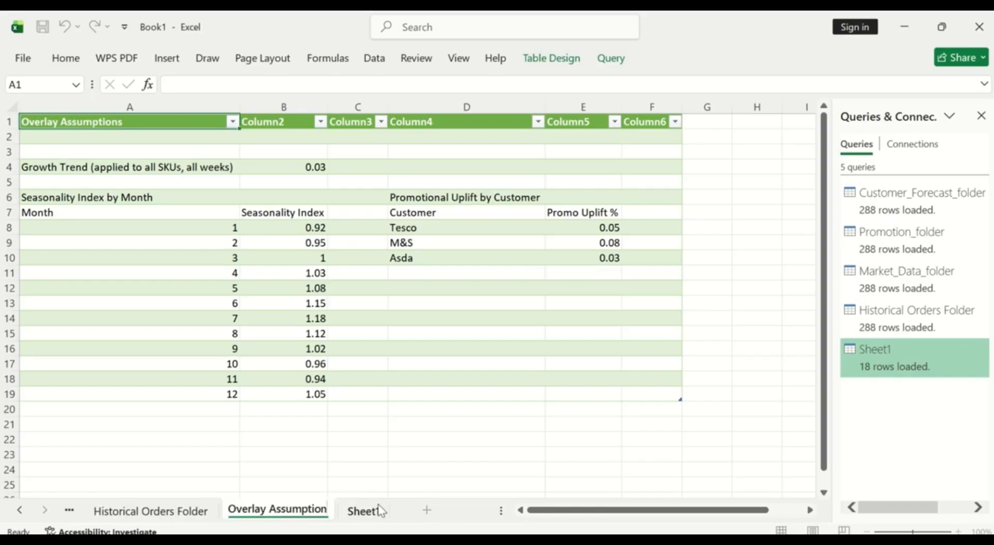
key("Return")
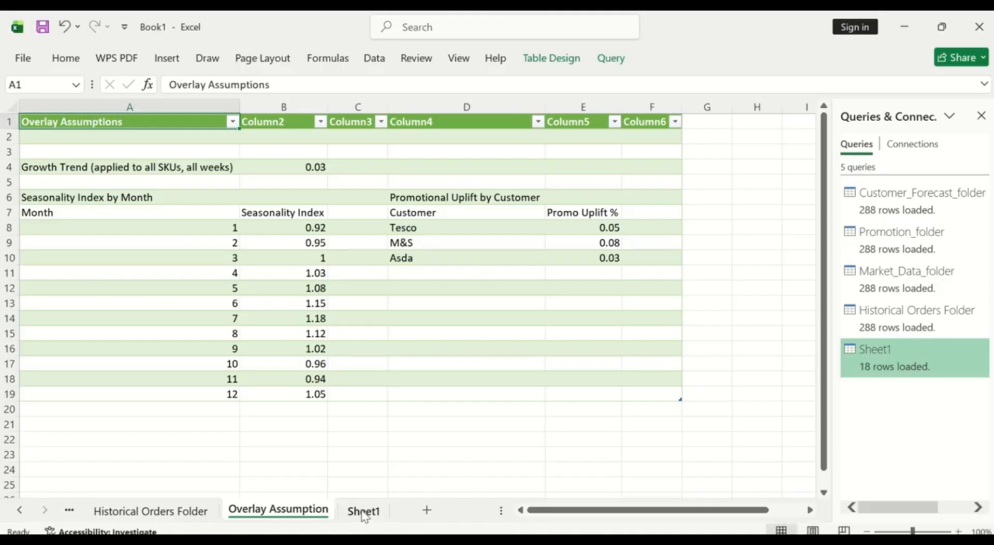
- Check the blank Sheet1 against the Overlay Assumption sheet, and bring up the data source list on the Excalidraw whiteboard
left_click(364, 512)
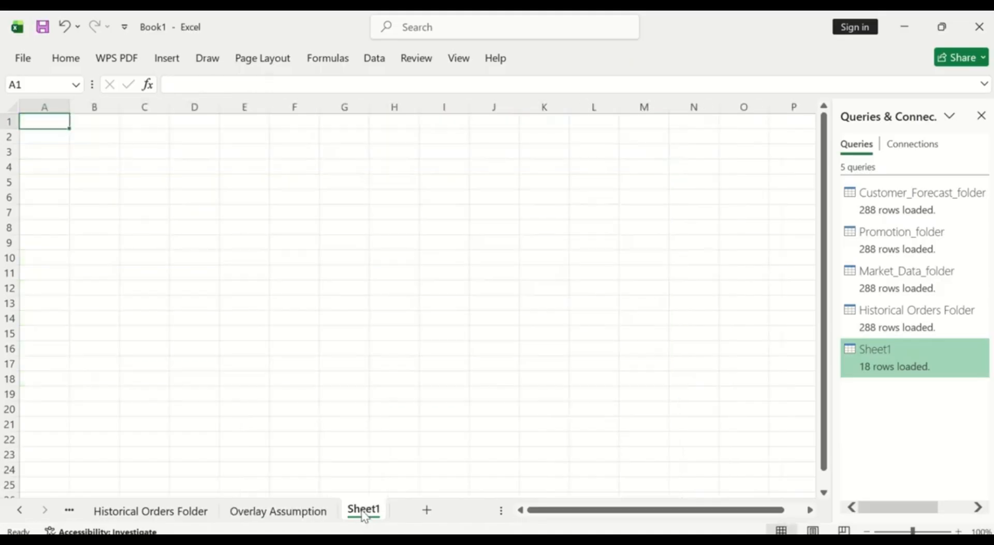
left_click(305, 510)
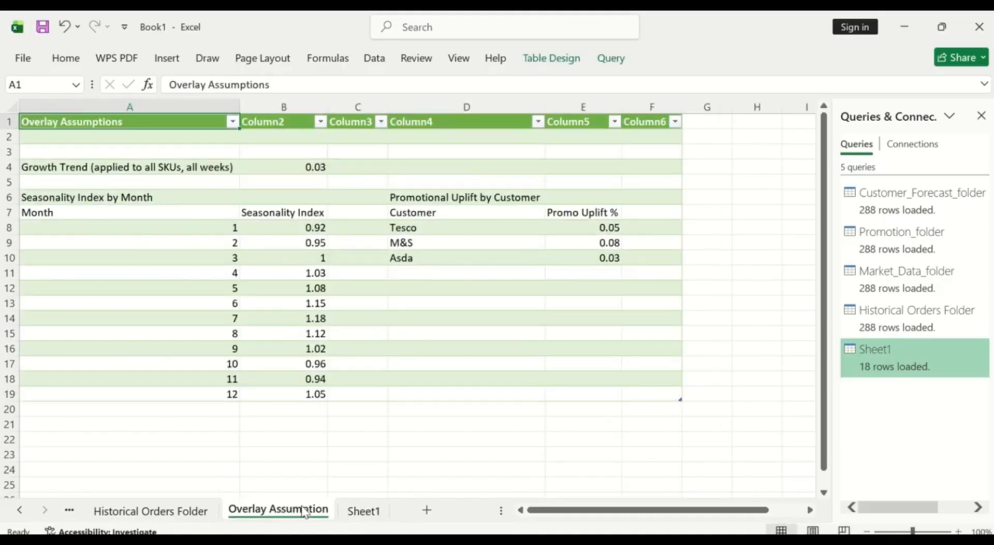
left_click(370, 512)
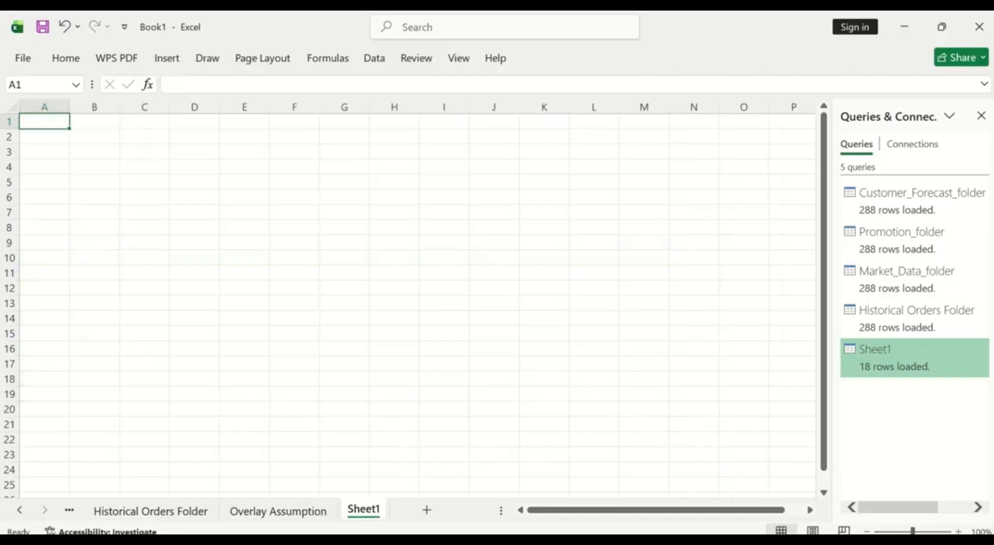
mouse_move(568, 539)
left_click(516, 503)
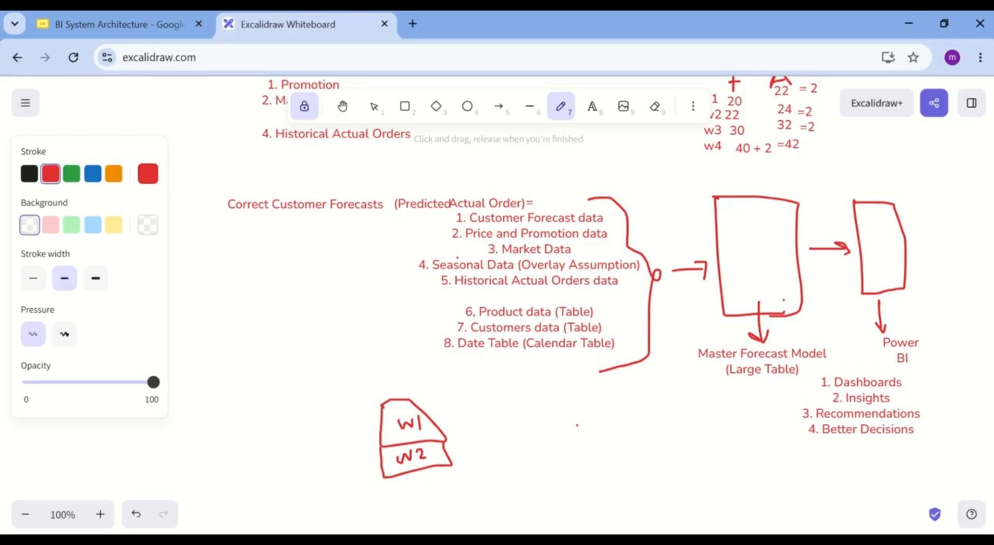
- Look through the Downloads folder in File Explorer for the product, customer and date table workbooks, and return to Book1 in Excel
mouse_move(686, 542)
mouse_move(391, 542)
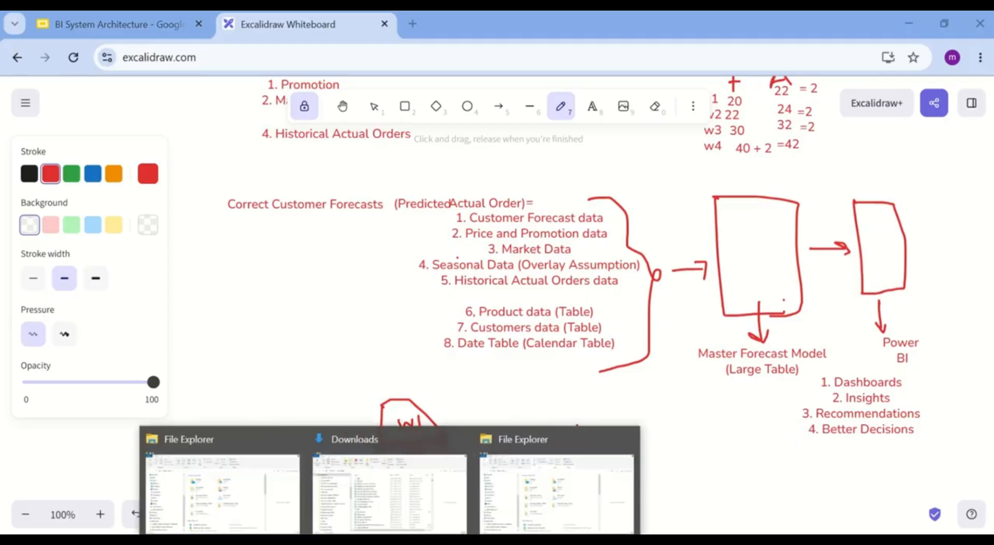
left_click(382, 486)
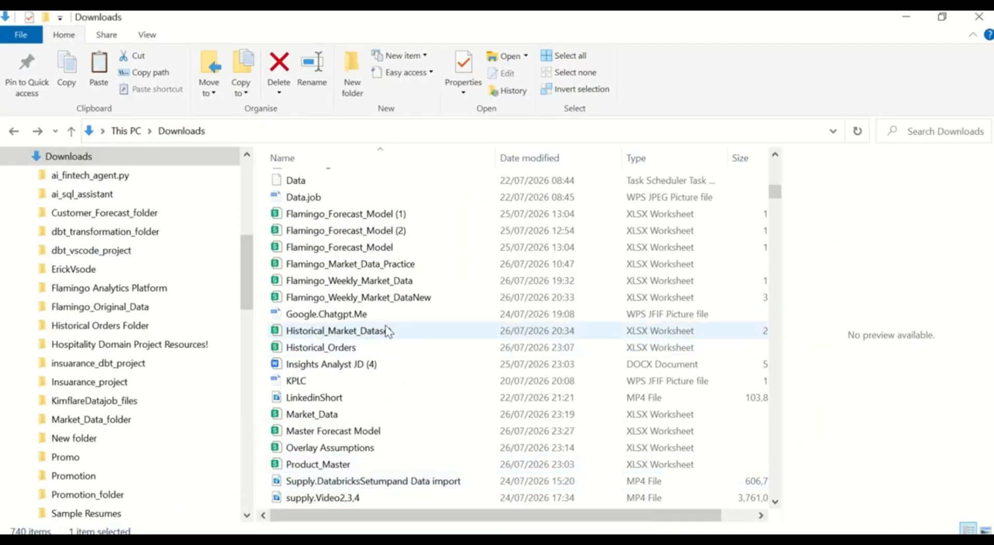
scroll(387, 331, "down", 3)
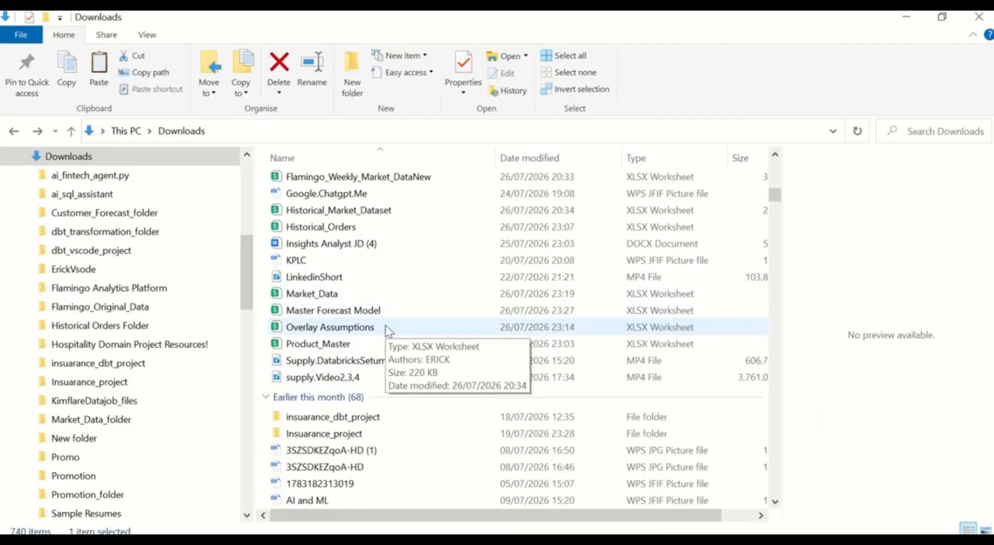
scroll(386, 325, "up", 3)
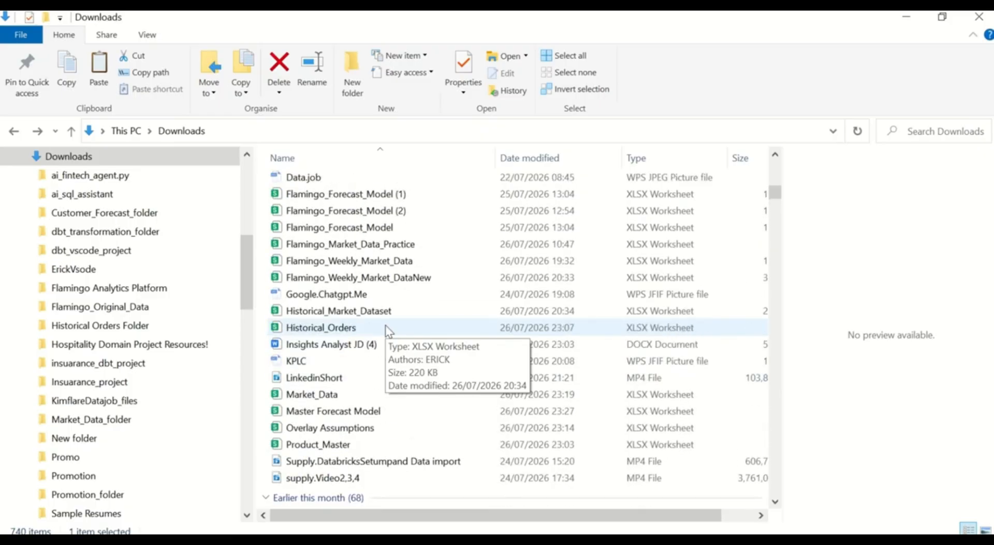
scroll(385, 324, "up", 3)
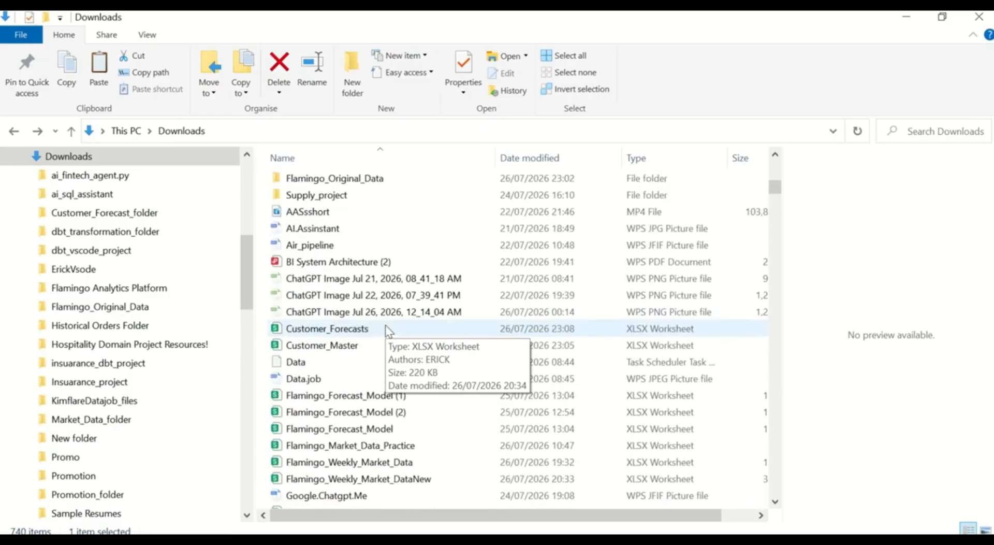
scroll(386, 325, "up", 4)
scroll(389, 332, "up", 1)
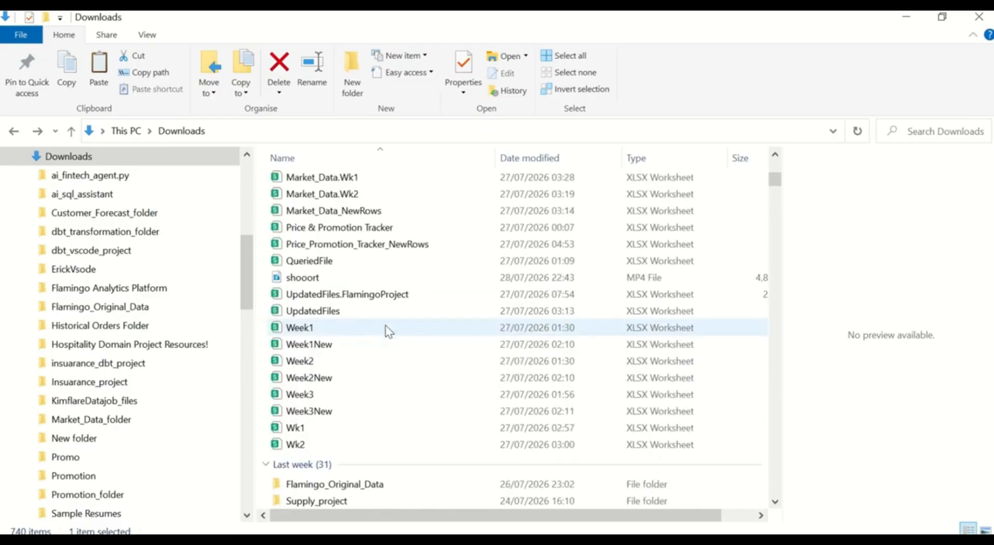
scroll(389, 331, "up", 2)
scroll(389, 332, "up", 2)
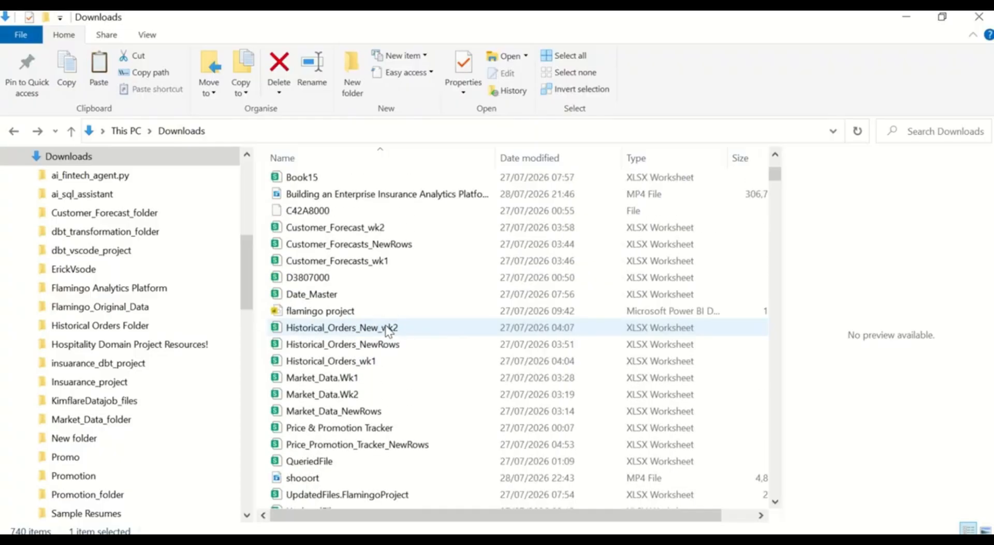
scroll(389, 332, "up", 3)
scroll(389, 331, "up", 2)
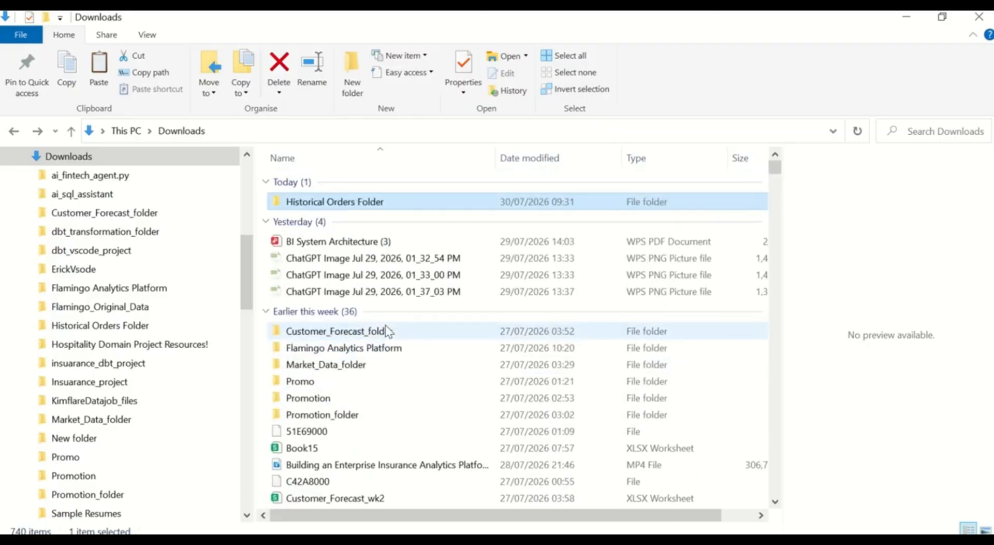
scroll(389, 331, "down", 3)
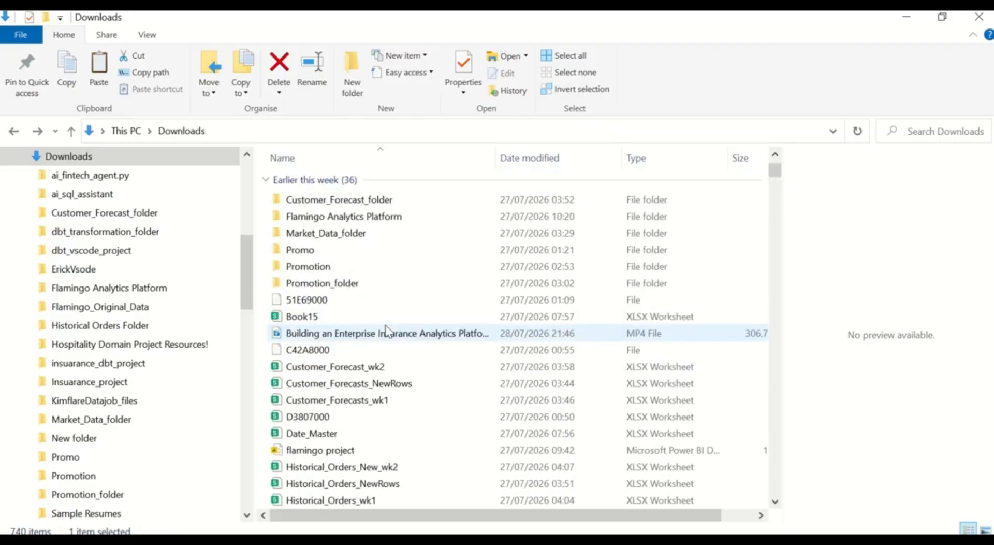
scroll(387, 332, "down", 3)
scroll(388, 332, "down", 4)
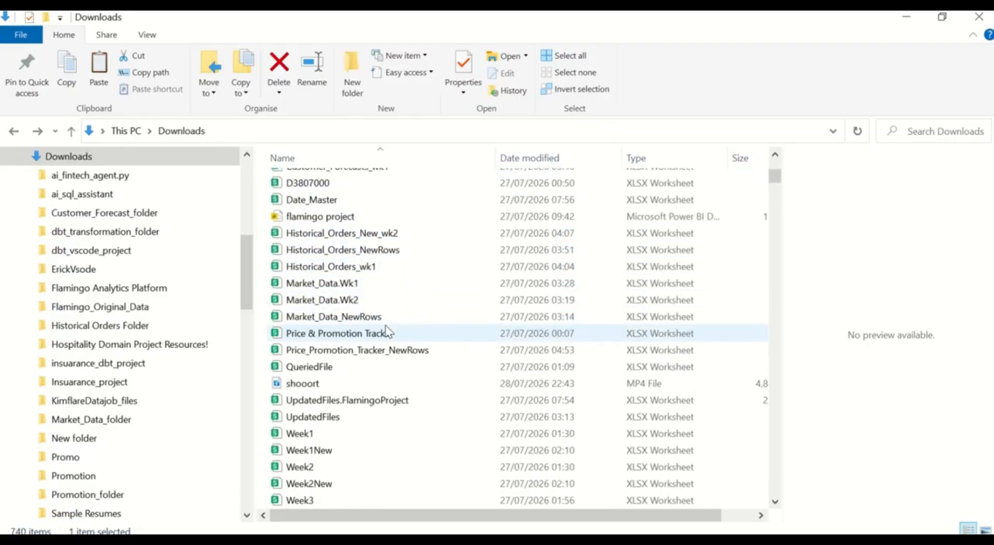
scroll(387, 331, "down", 4)
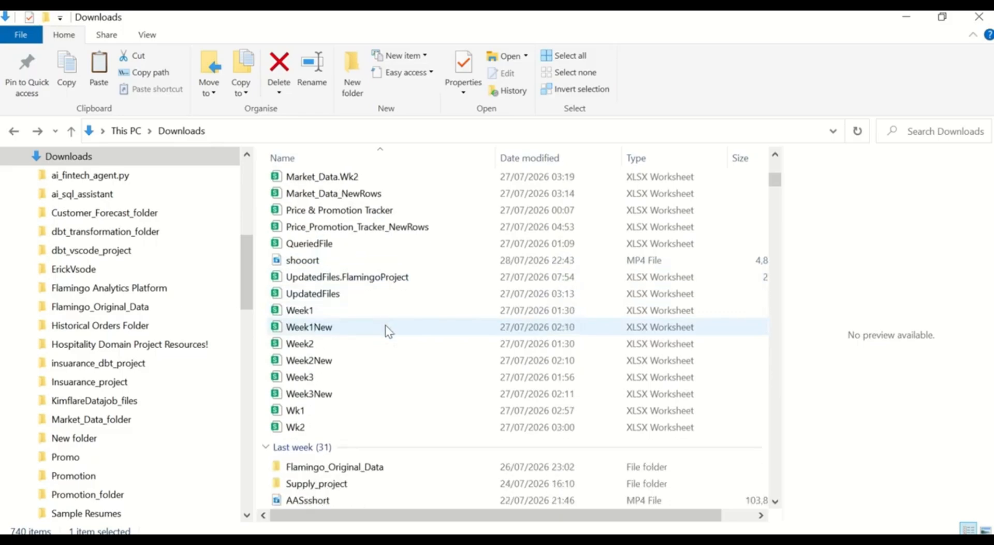
scroll(386, 325, "down", 2)
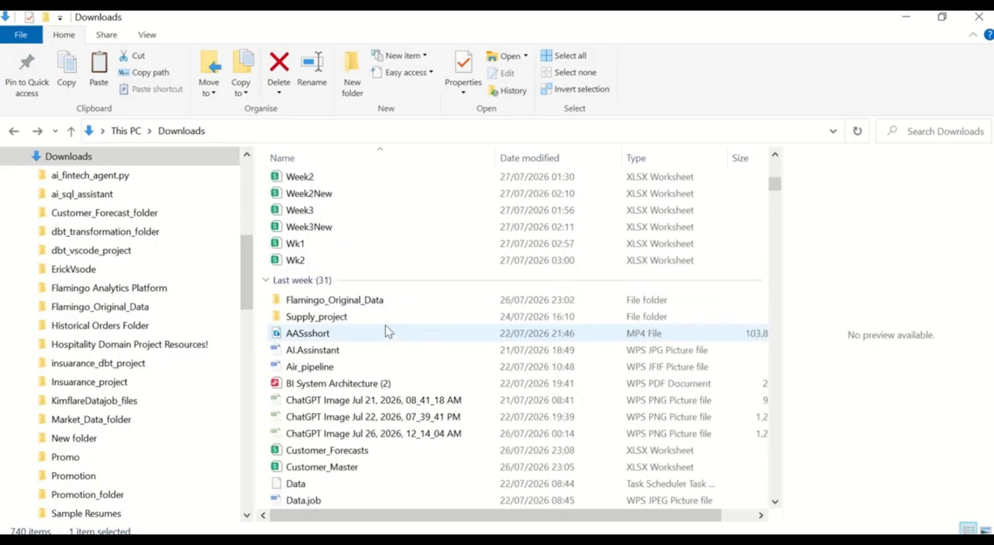
scroll(387, 330, "down", 2)
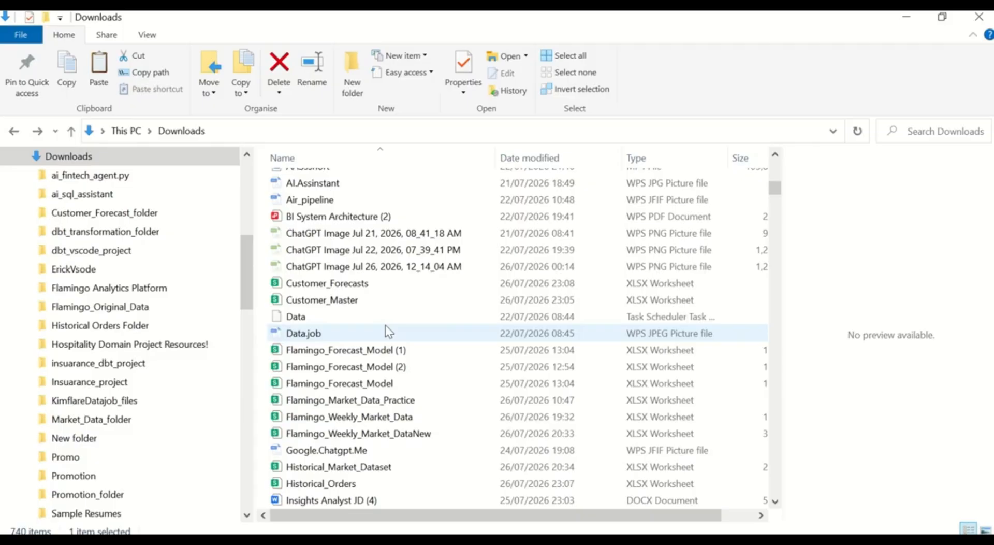
scroll(385, 324, "down", 2)
scroll(385, 324, "down", 1)
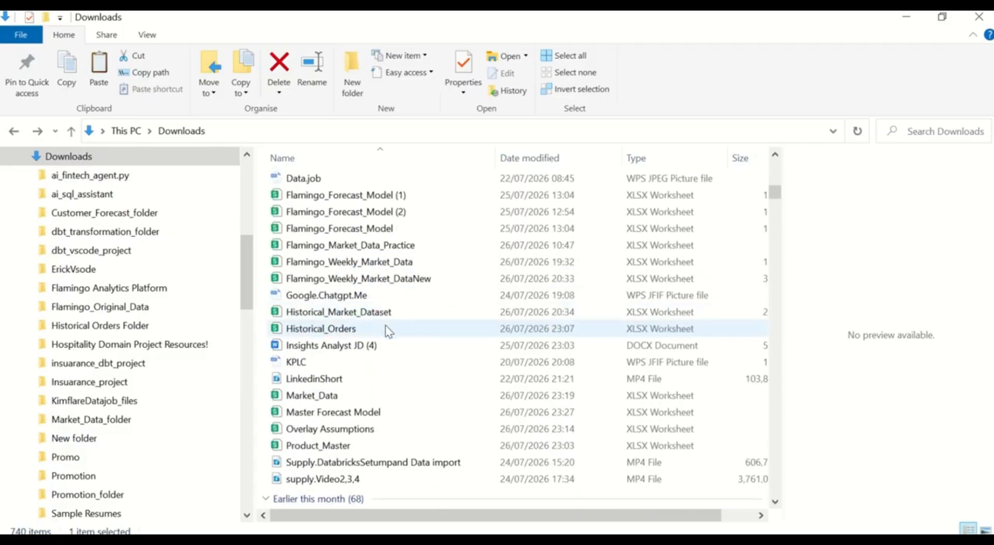
scroll(385, 328, "down", 1)
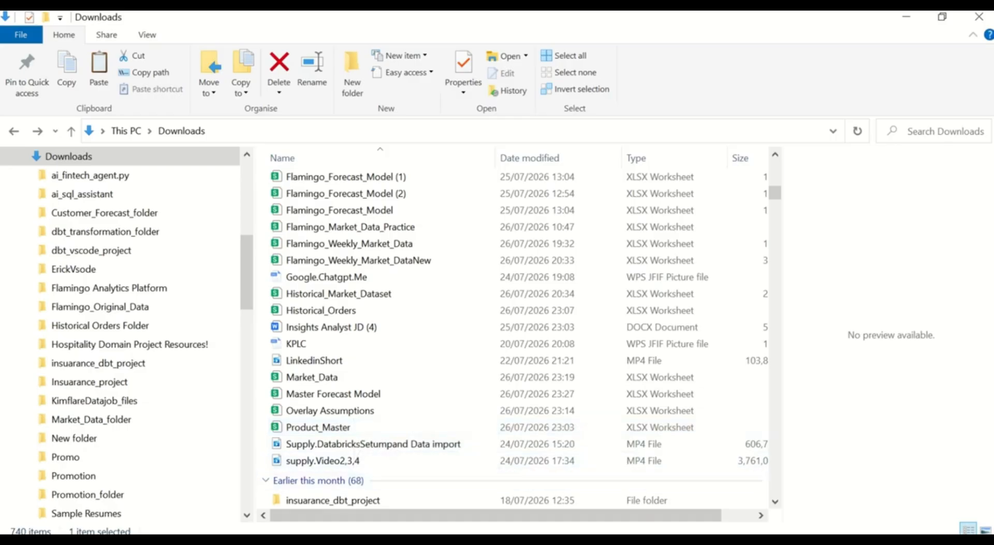
mouse_move(627, 505)
left_click(709, 492)
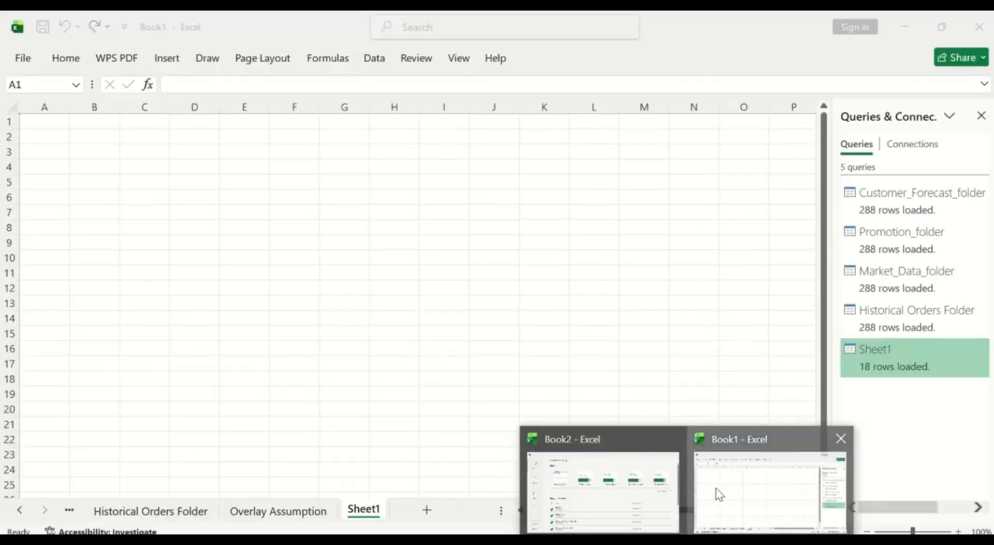
- Import the Product_Master workbook from the Downloads folder as a new Excel workbook data source
left_click(382, 62)
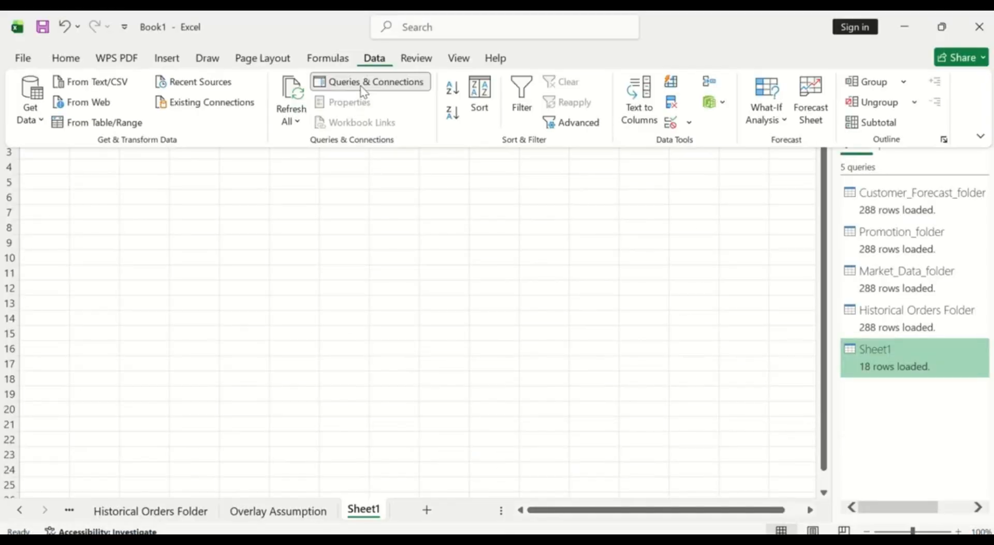
left_click(41, 121)
mouse_move(131, 143)
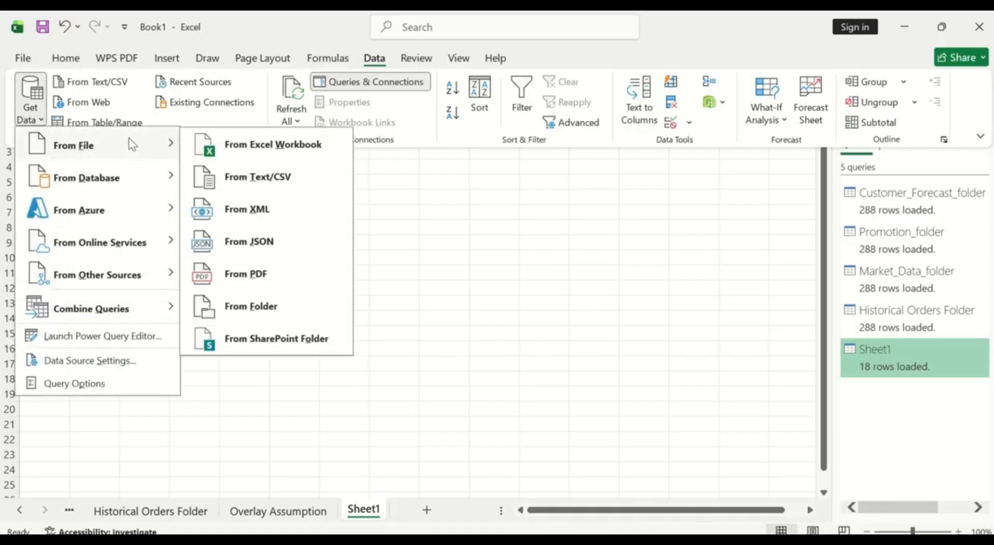
left_click(275, 145)
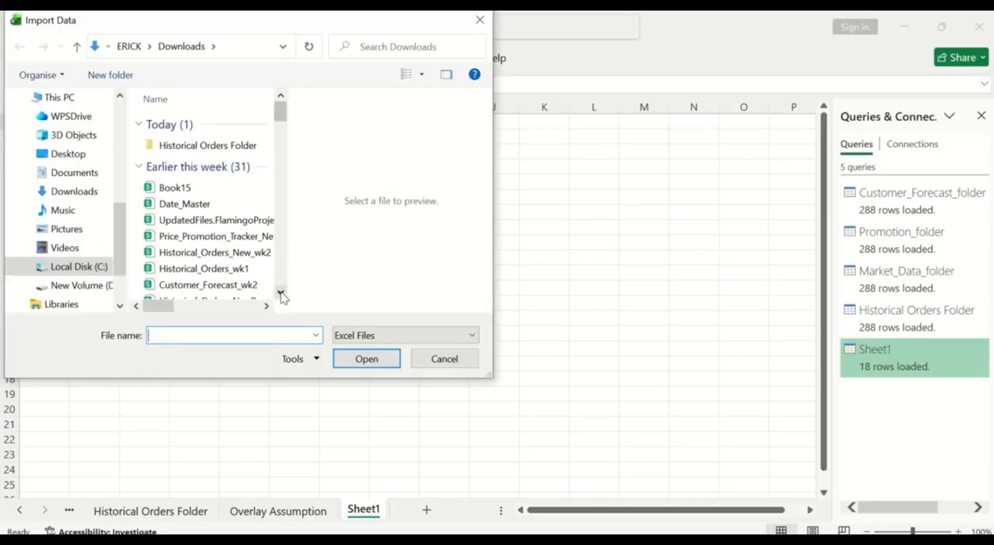
scroll(282, 295, "down", 4)
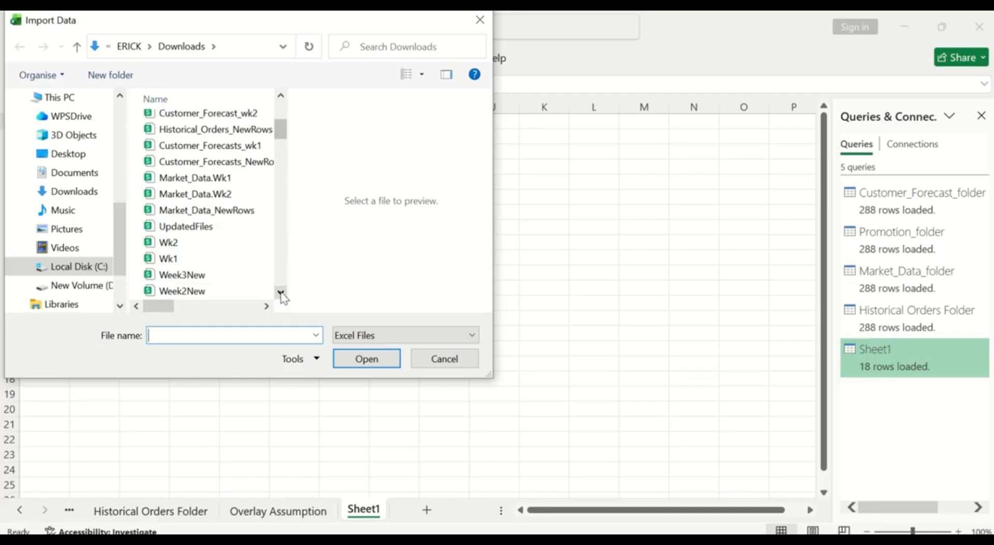
scroll(282, 296, "down", 3)
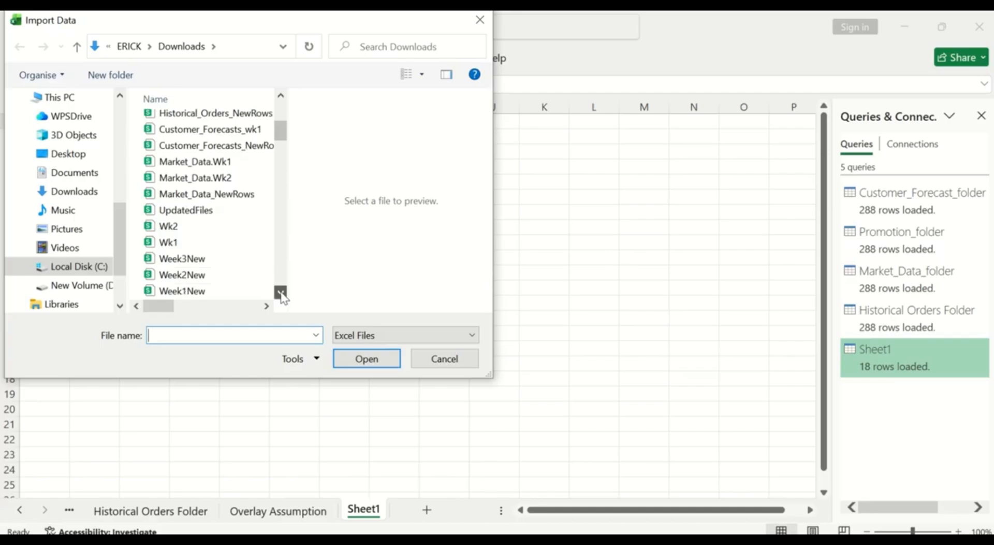
scroll(282, 297, "down", 4)
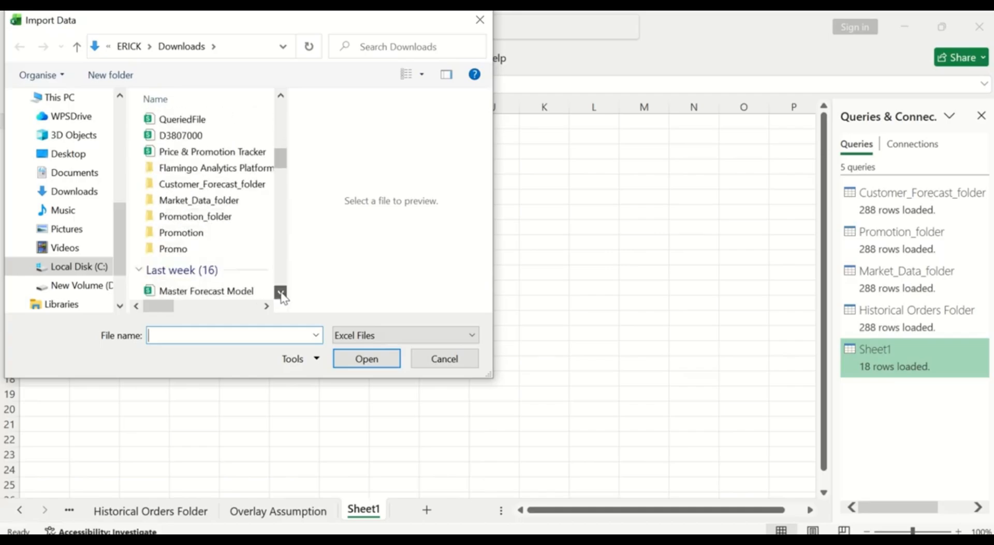
scroll(283, 296, "down", 3)
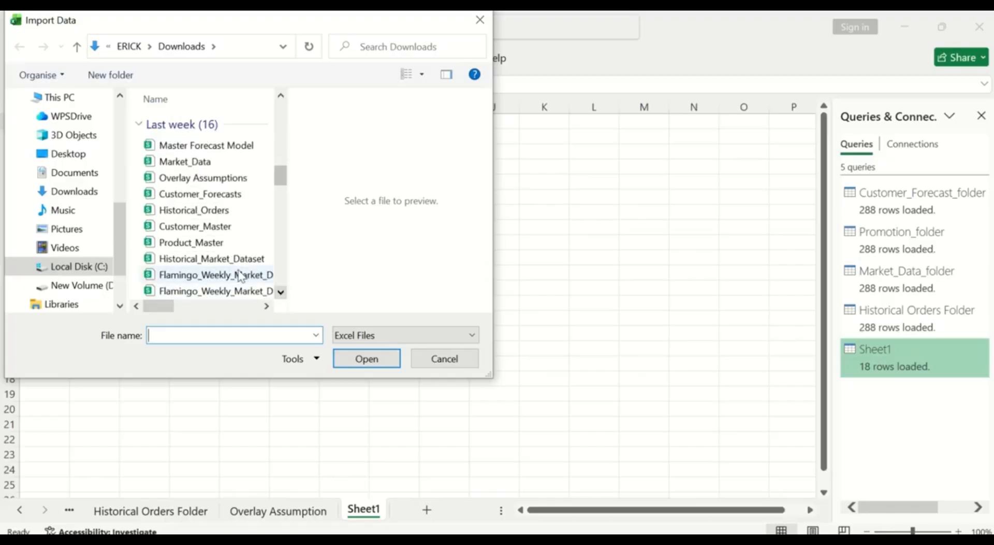
left_click(215, 243)
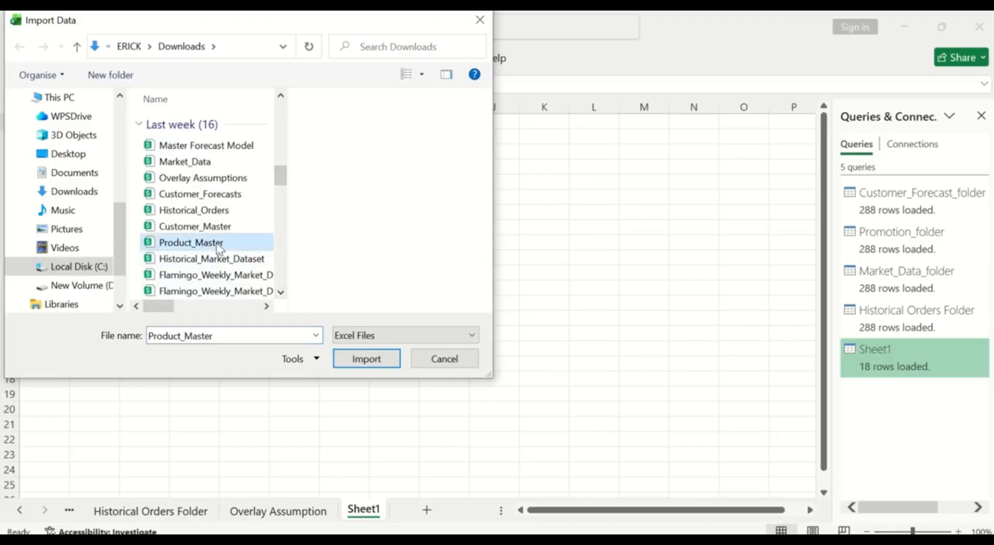
left_click(383, 359)
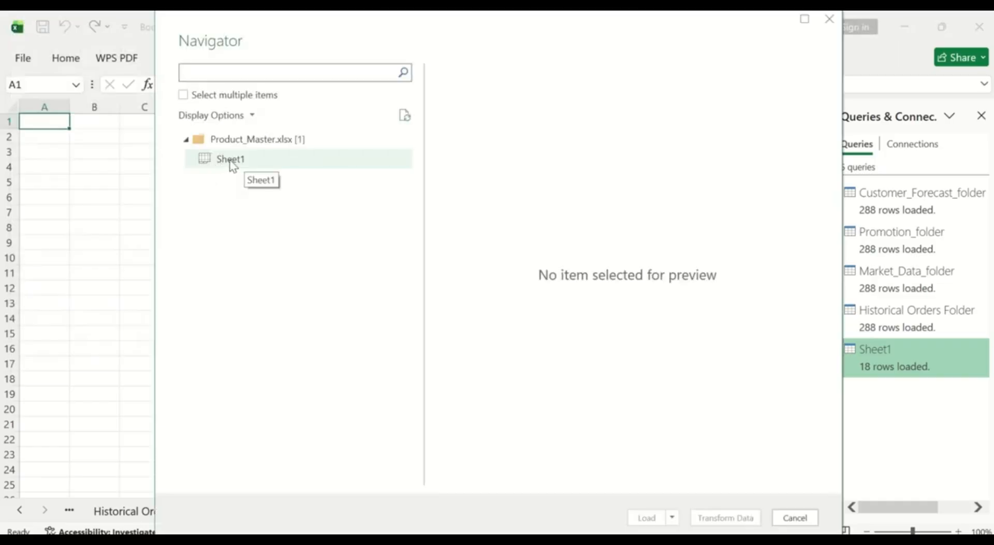
- Enable selection of multiple items, choose Sheet1 of Product_Master.xlsx, and open it for transformation in Power Query
left_click(183, 96)
left_click(203, 158)
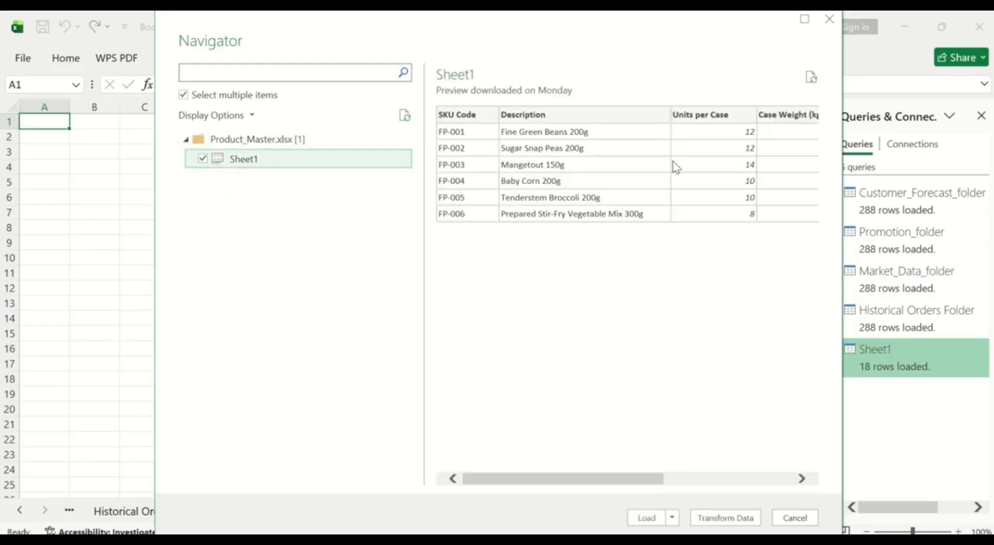
left_click(738, 521)
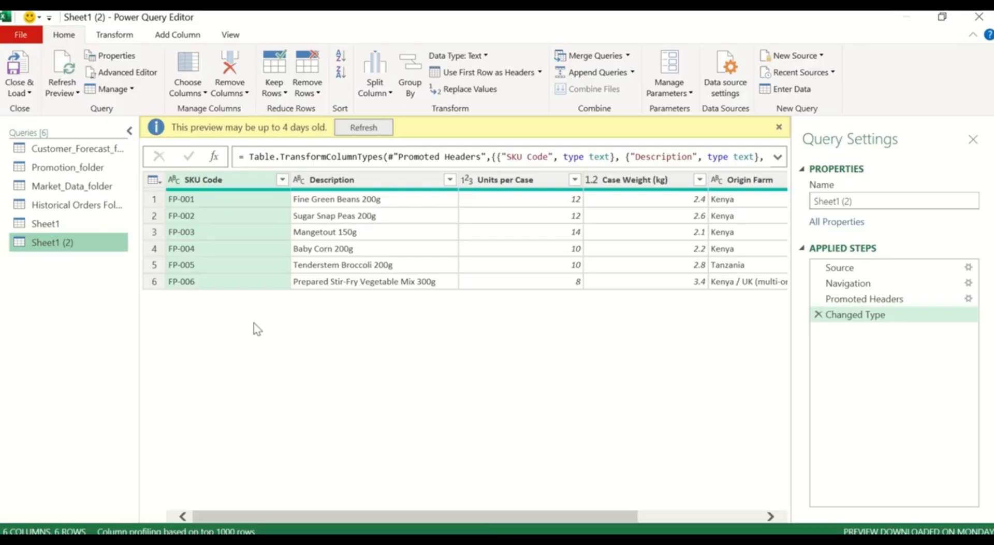
- Rename the newly imported Sheet1 (2) query as Product Table
right_click(73, 241)
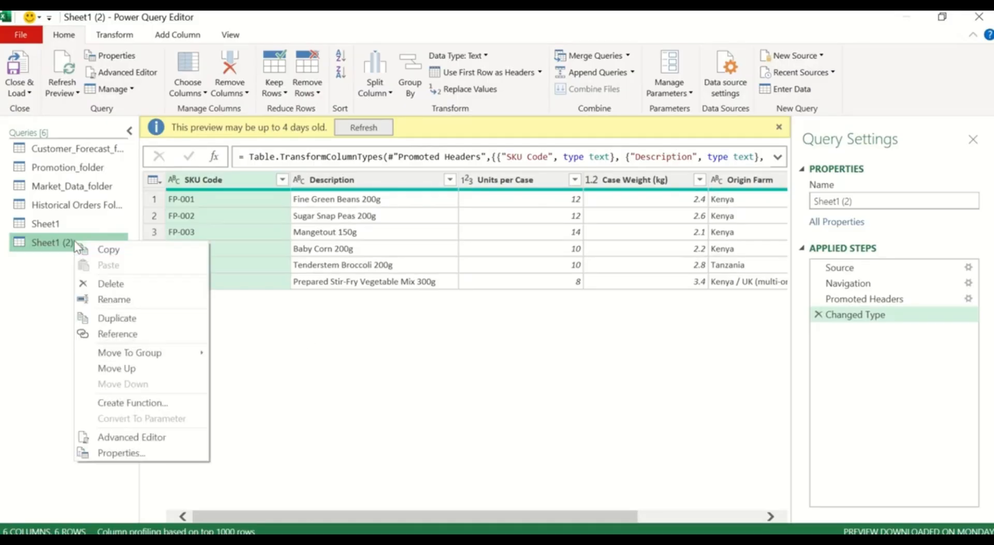
left_click(126, 302)
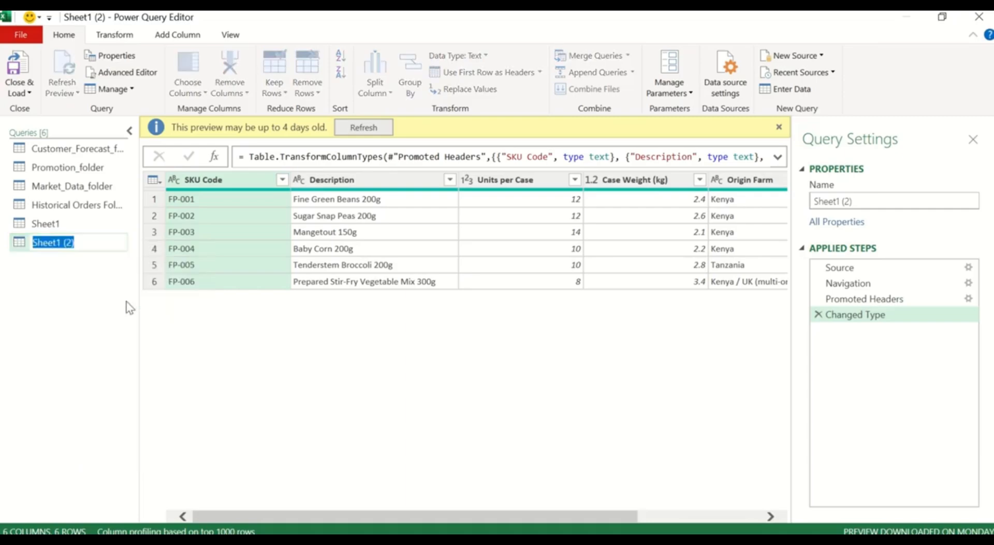
key("BackSpace")
type("P")
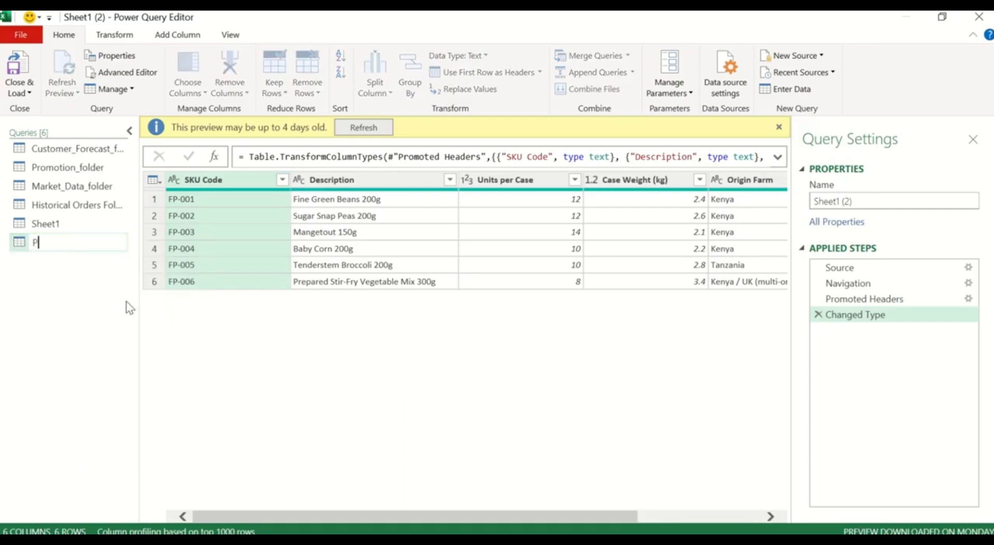
type("roduct Table")
key("Return")
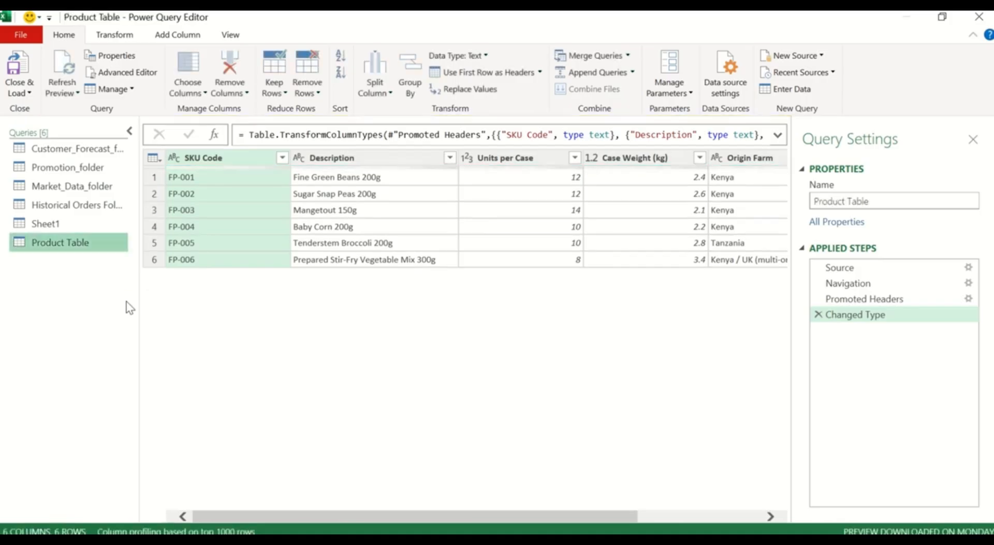
- Rename the Sheet1 query holding the growth trend and seasonality data as Overlay Assumption
left_click(65, 223)
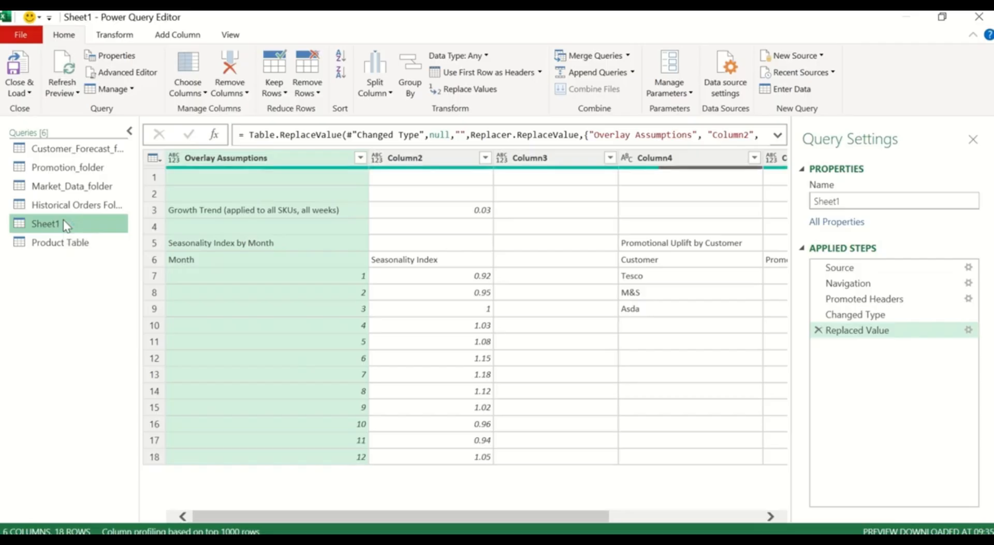
right_click(66, 224)
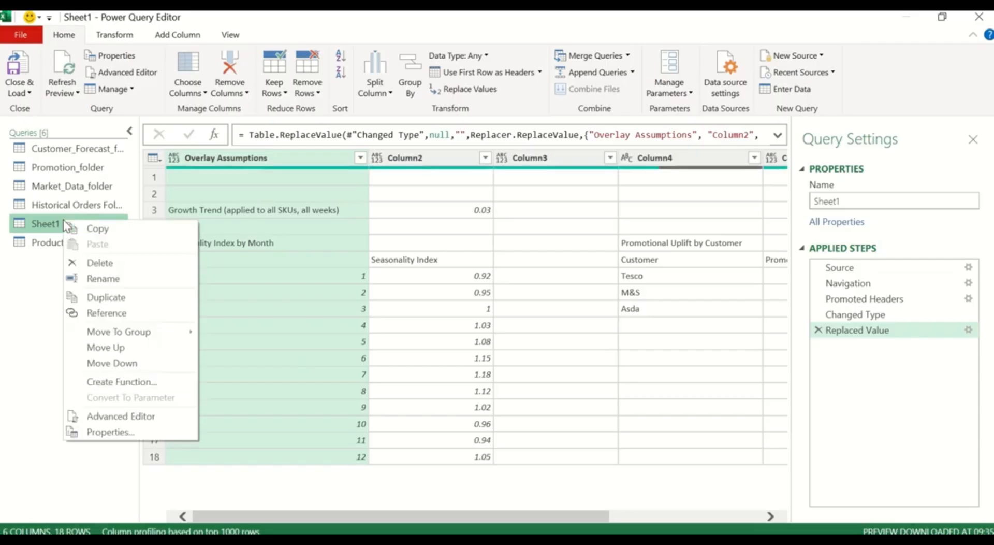
left_click(111, 279)
key("BackSpace")
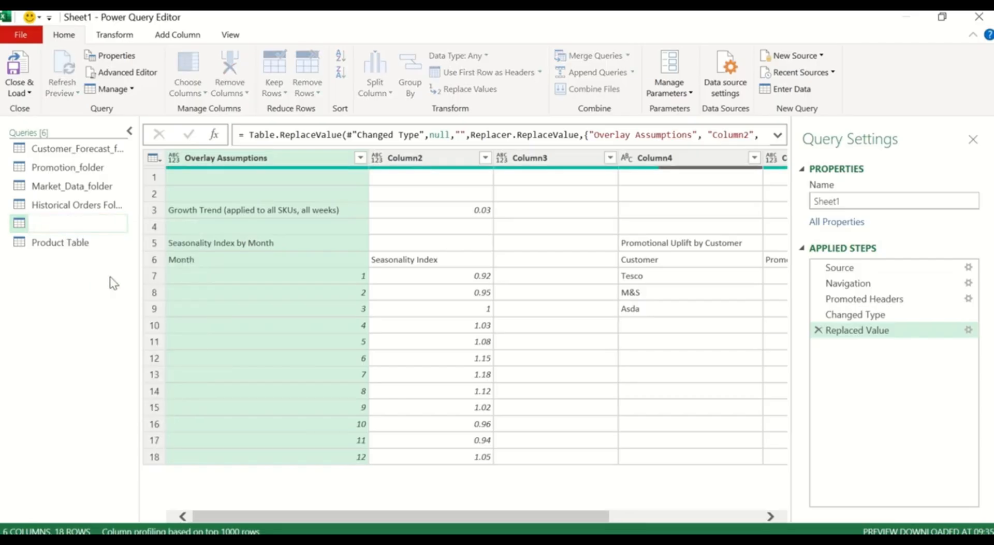
type("Overlay Assumption")
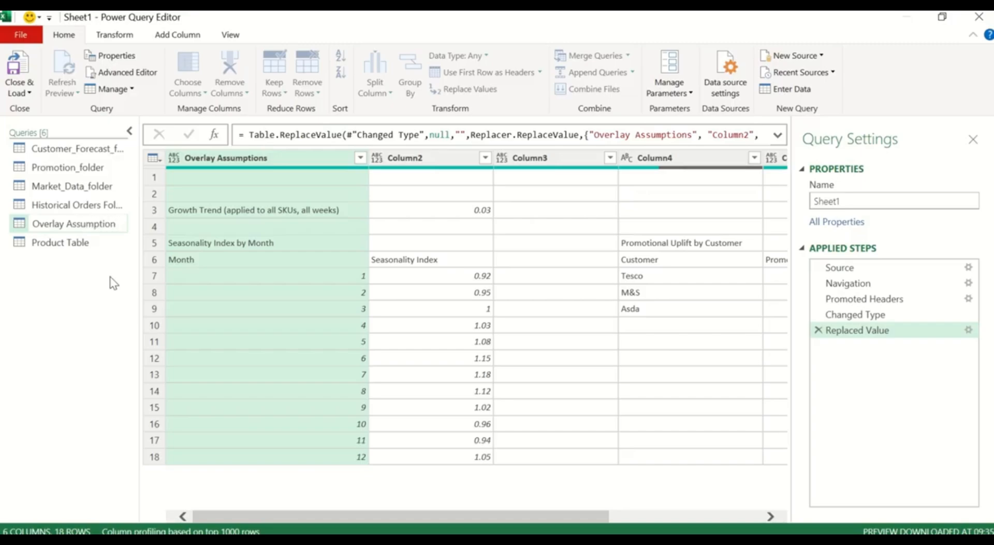
key("Return")
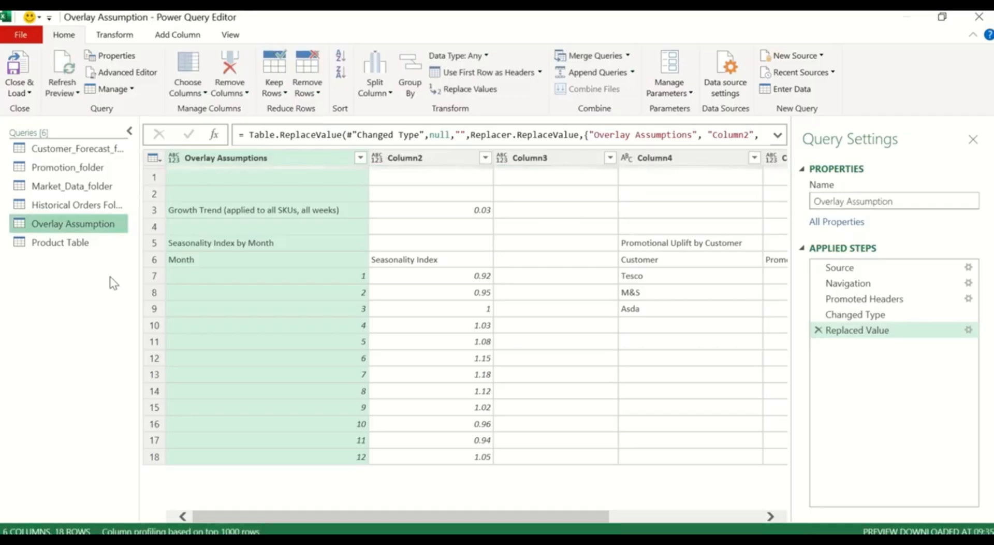
- Review all columns of the Product Table query, and close the query editor, loading it into the workbook at the default destination
left_click(86, 243)
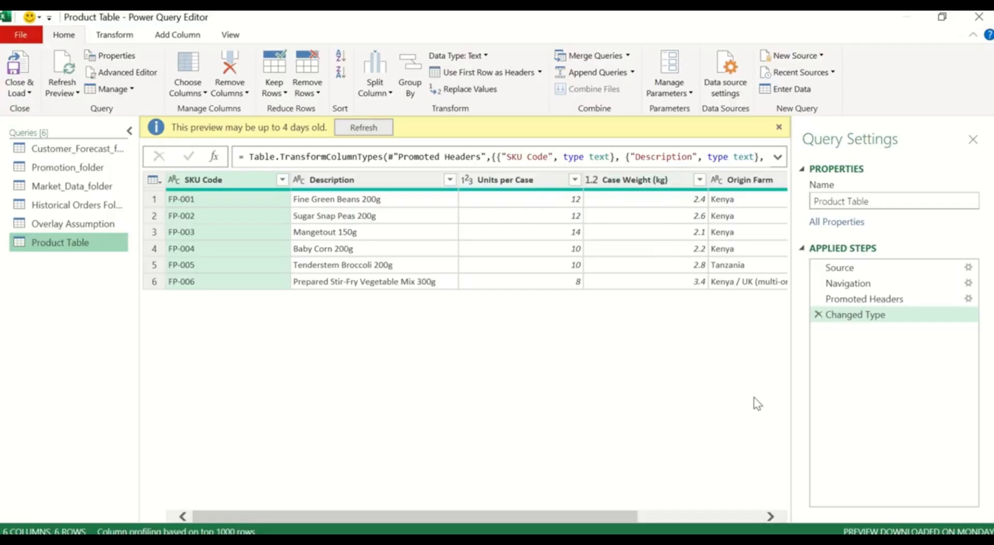
left_click(770, 516)
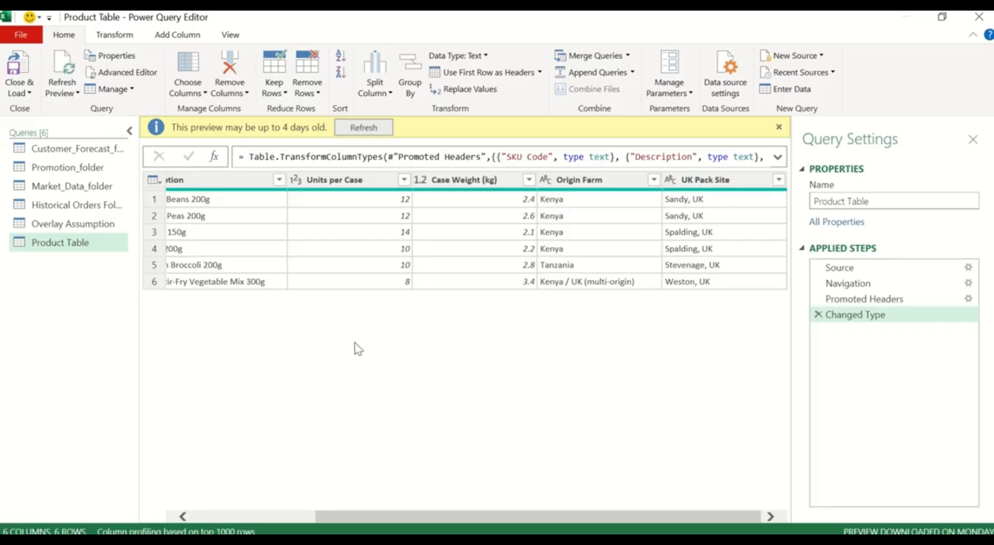
left_click(189, 516)
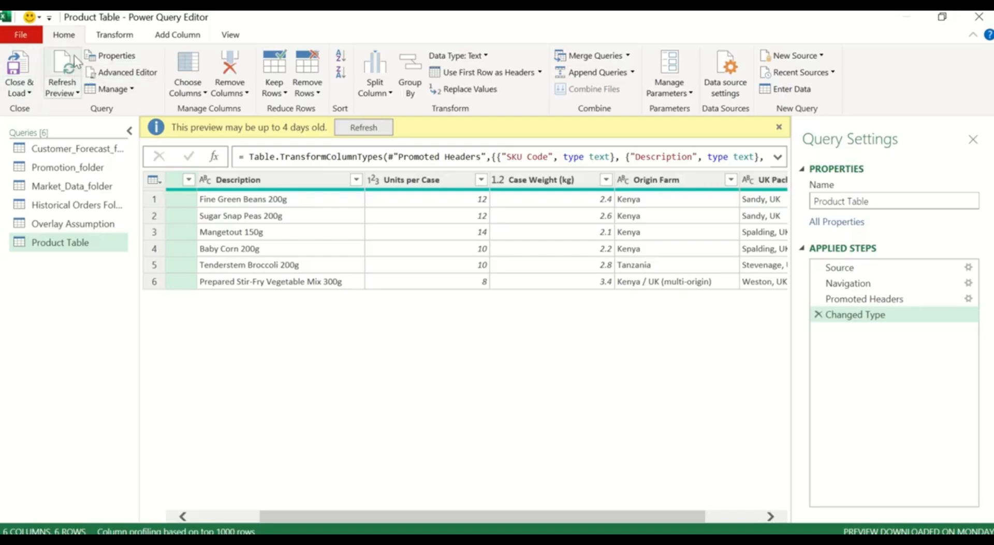
left_click(30, 94)
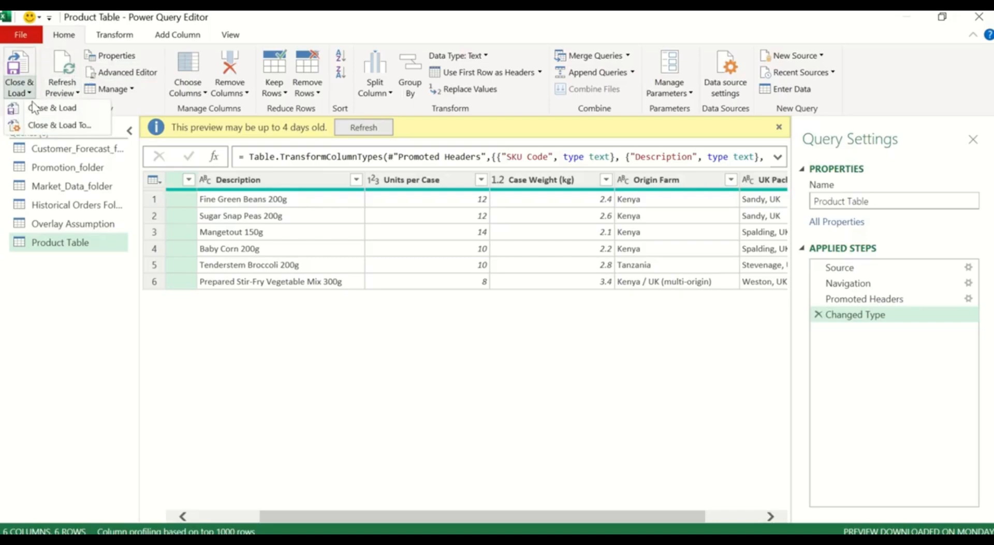
left_click(42, 112)
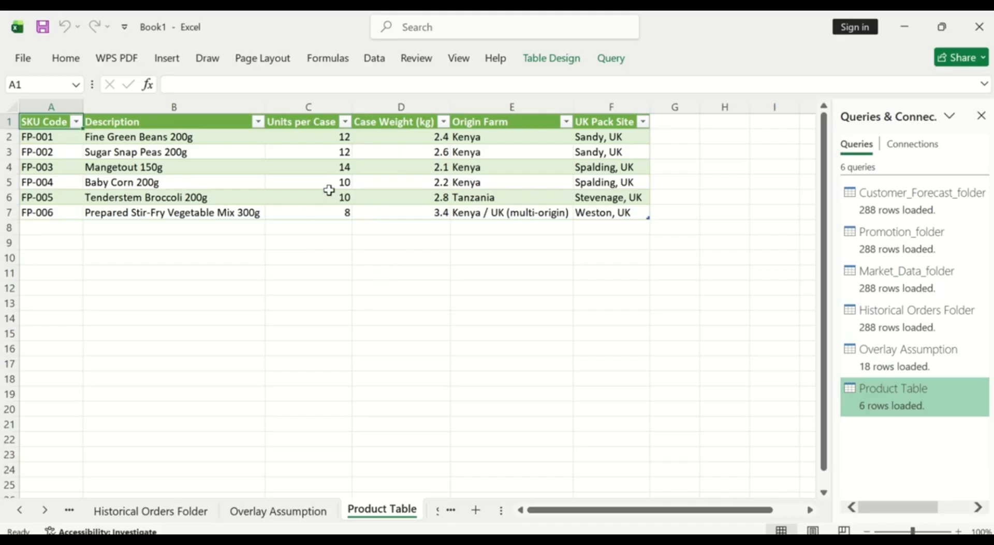
- Go to the blank Sheet1, consult the data source list on the Excalidraw whiteboard, and return to Book1 in Excel
left_click(451, 514)
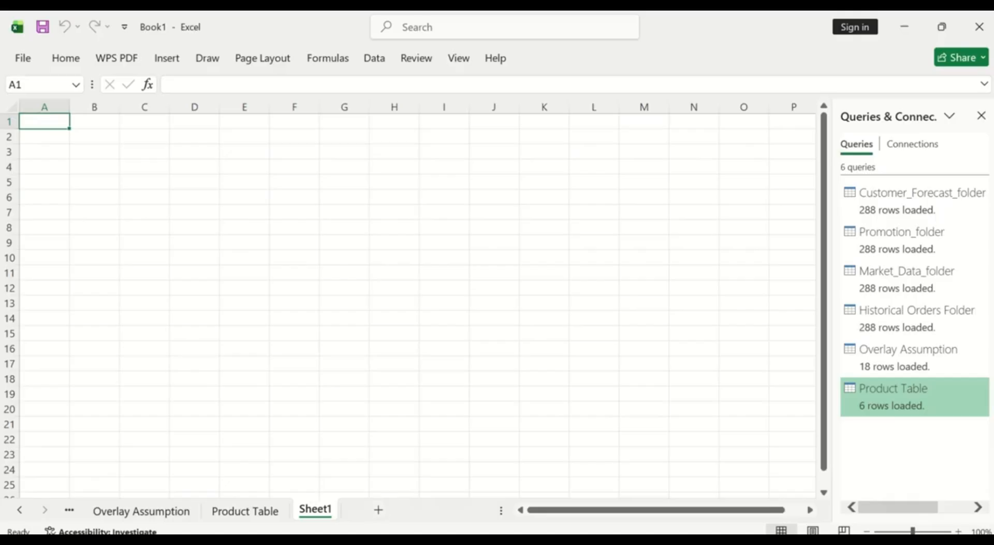
left_click(389, 541)
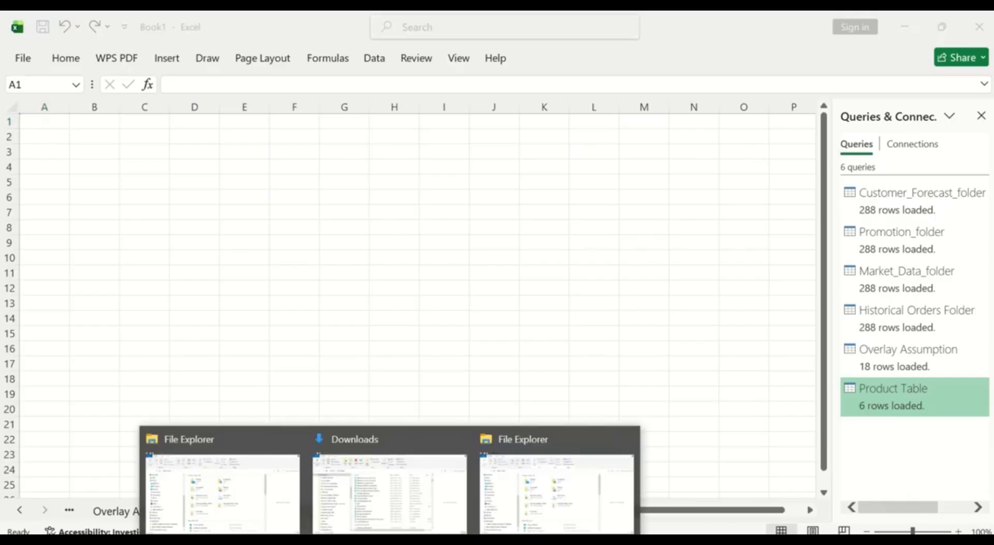
mouse_move(568, 542)
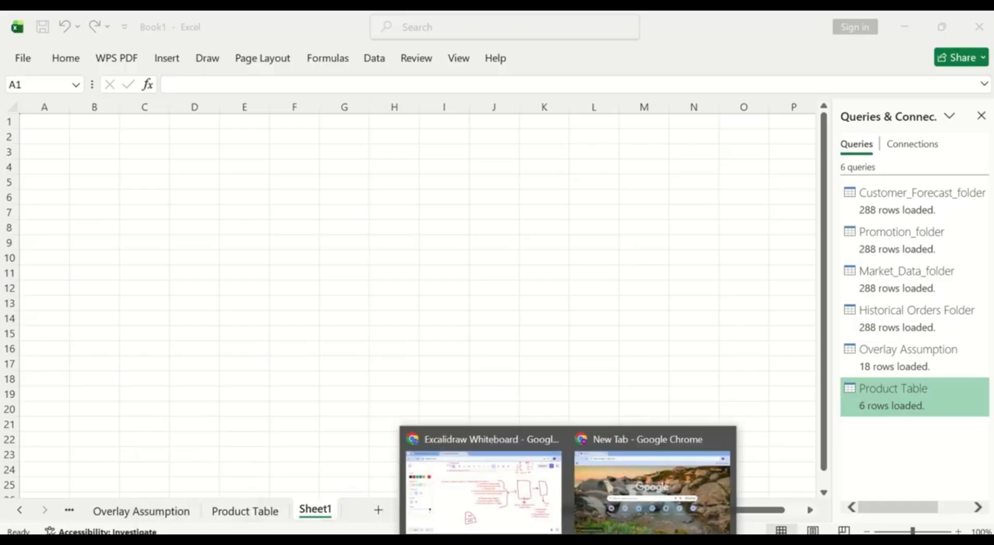
left_click(525, 501)
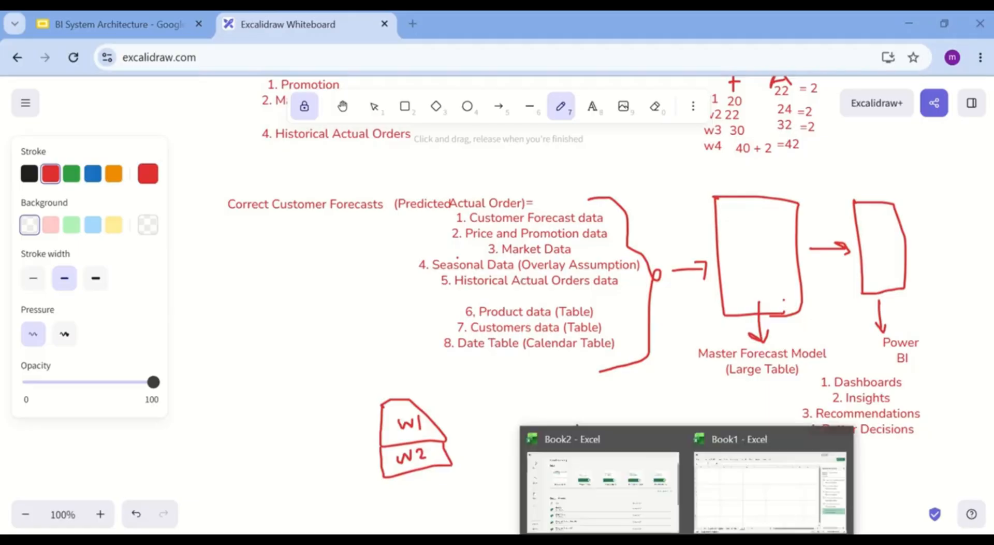
left_click(758, 496)
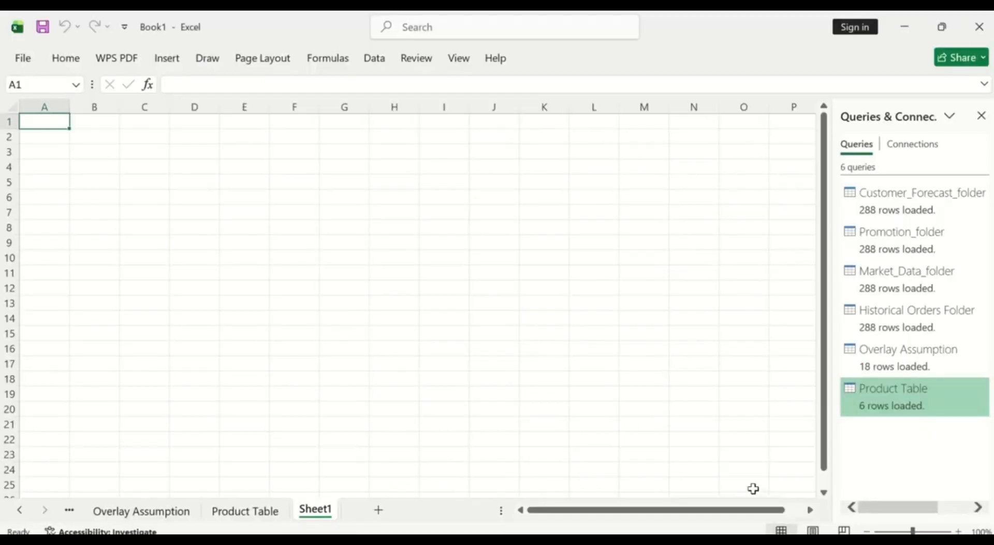
- Start an Excel workbook import and open the Customer_Master file from the Downloads folder as the data source
left_click(377, 59)
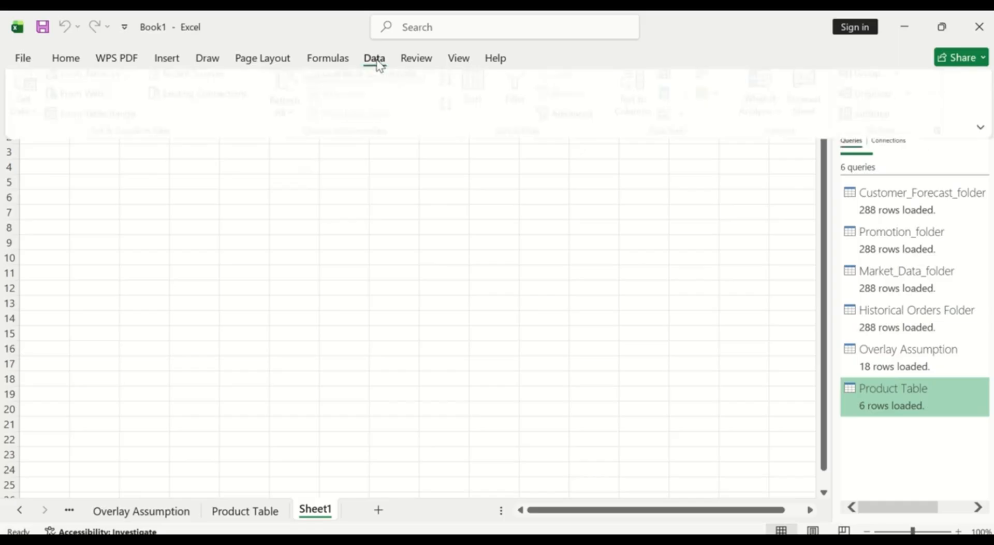
left_click(37, 123)
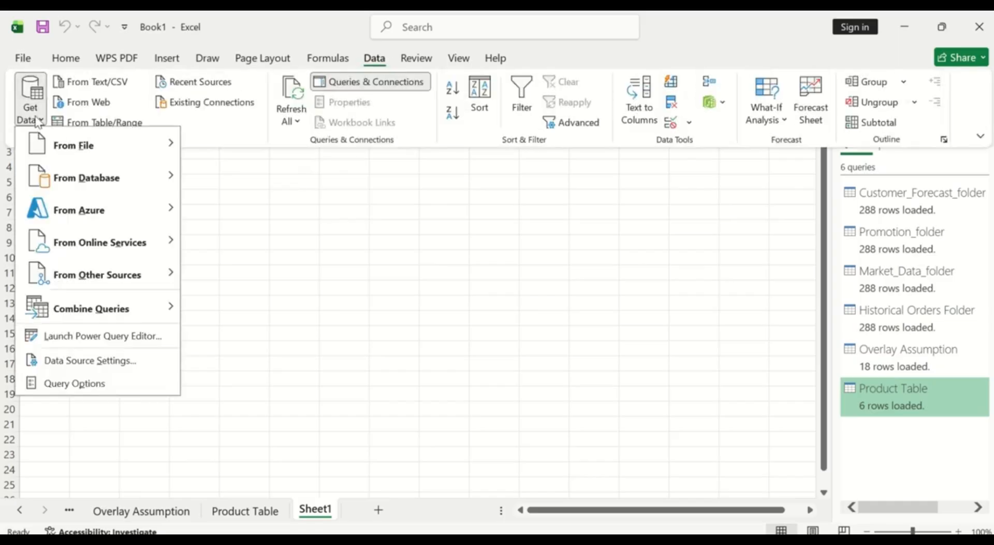
mouse_move(107, 155)
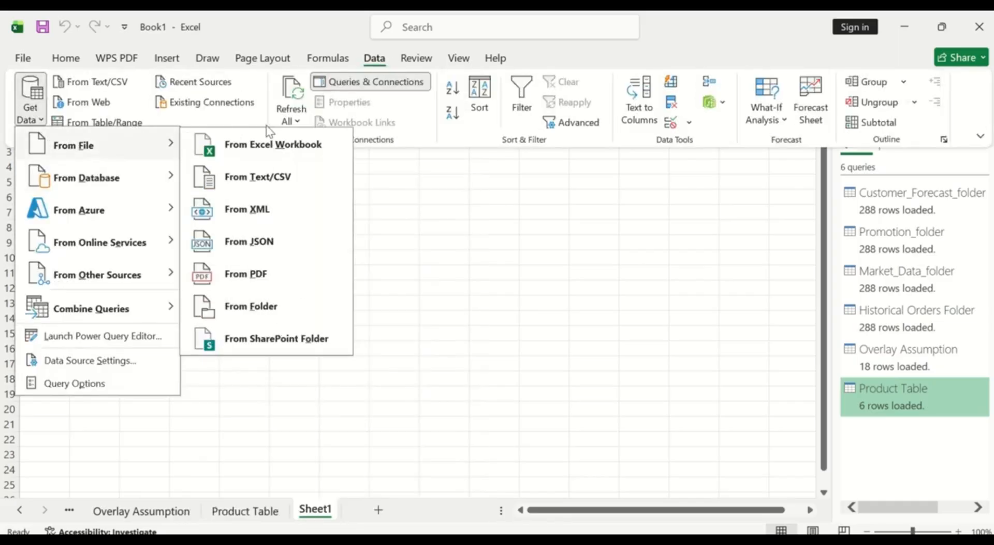
left_click(271, 144)
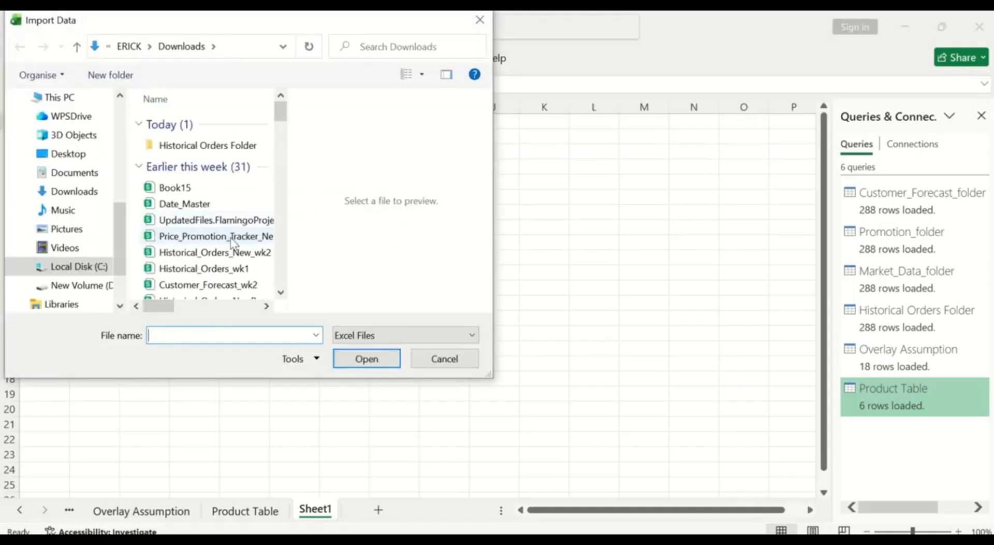
scroll(233, 238, "down", 5)
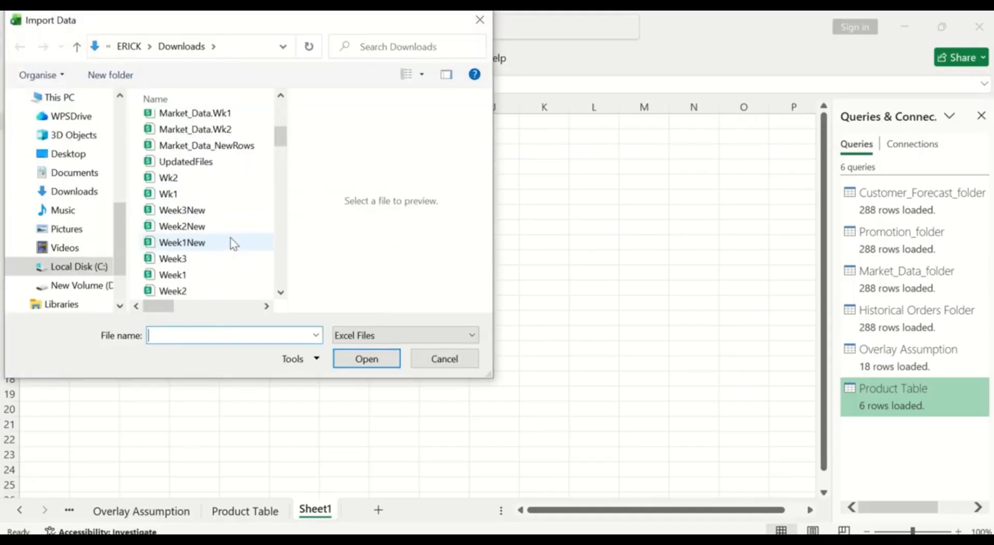
scroll(233, 243, "up", 5)
scroll(233, 243, "down", 1)
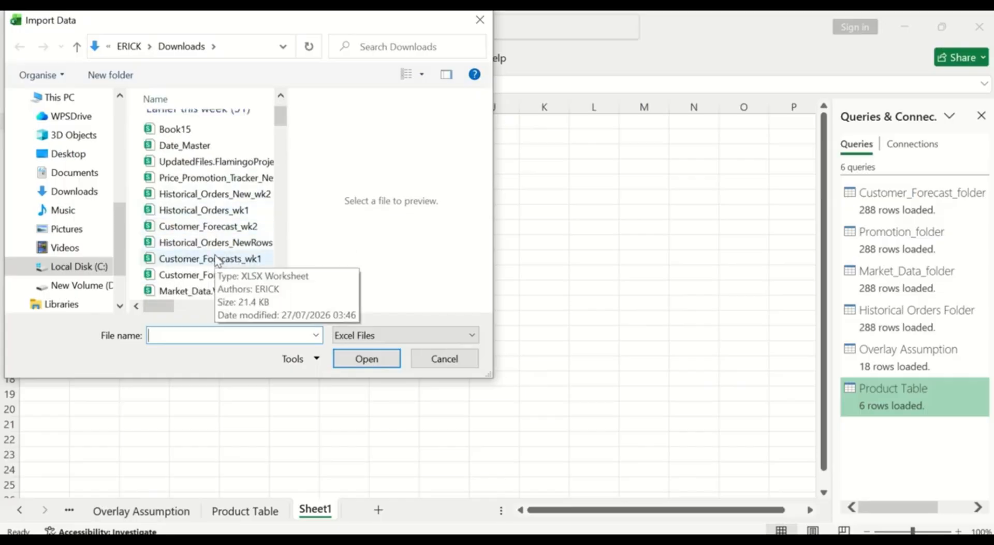
scroll(217, 260, "down", 3)
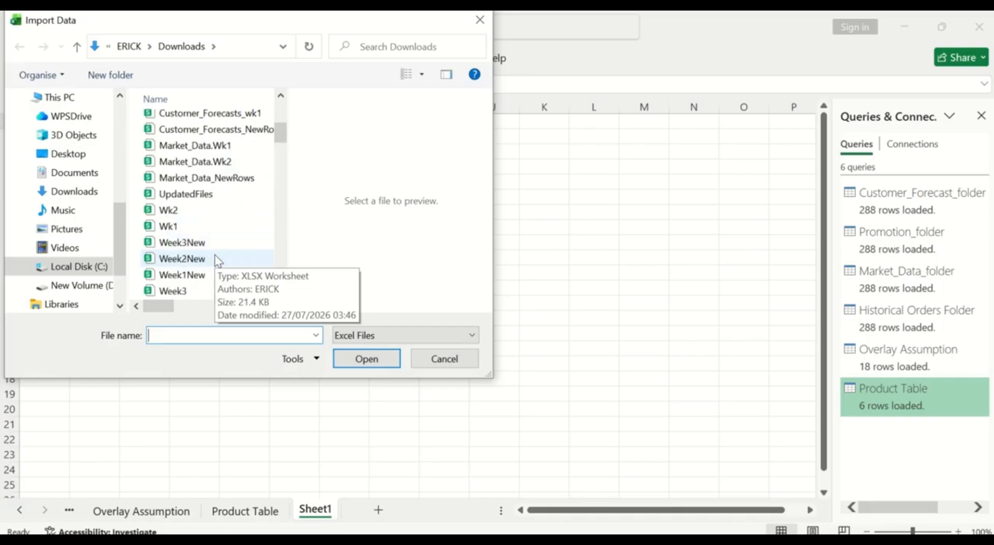
scroll(218, 261, "down", 1)
scroll(218, 261, "down", 1)
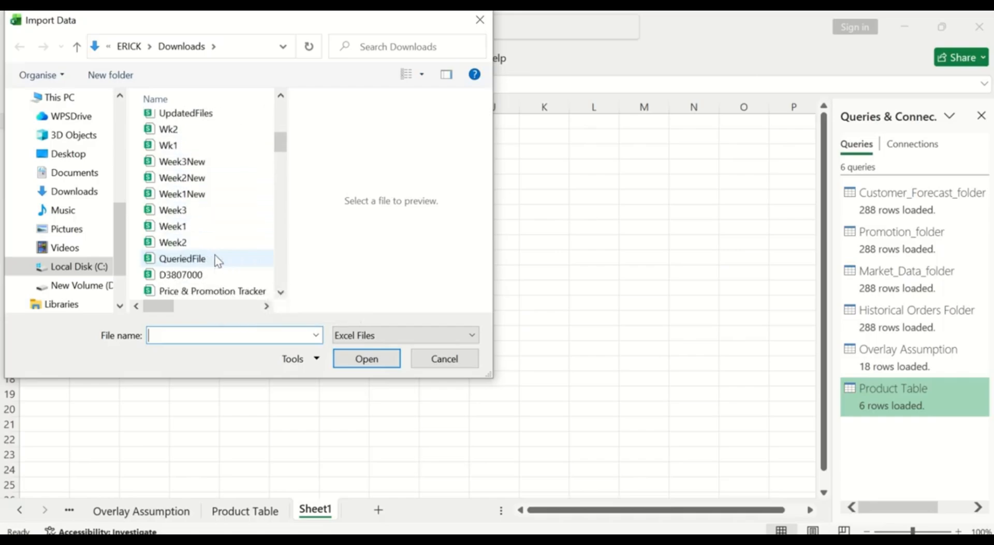
scroll(218, 261, "up", 2)
scroll(217, 260, "up", 1)
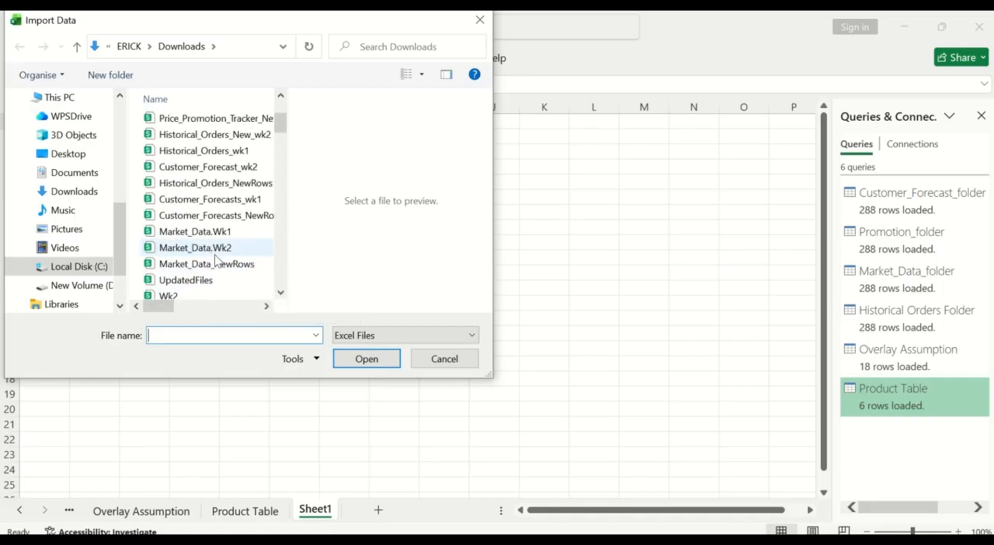
scroll(218, 261, "up", 2)
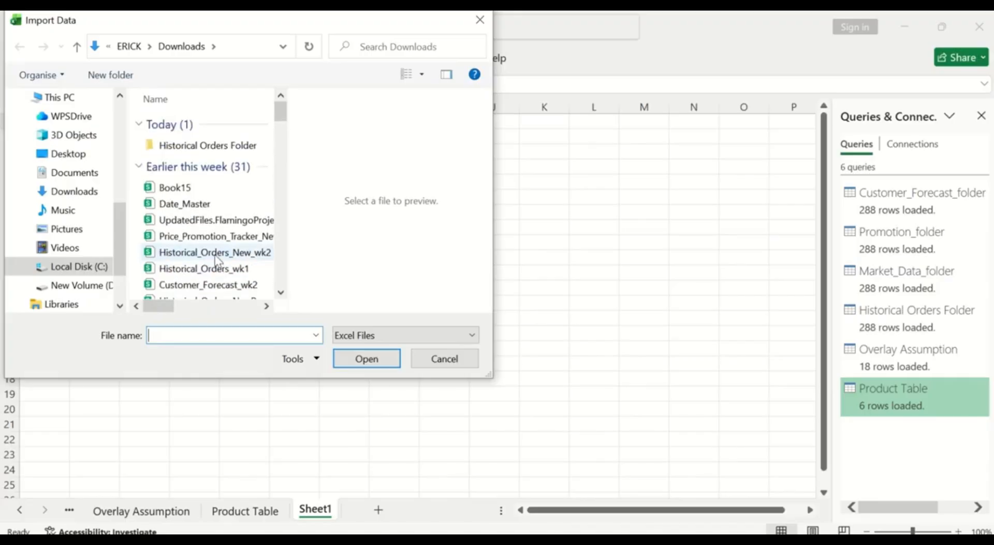
scroll(218, 261, "down", 1)
scroll(218, 260, "down", 8)
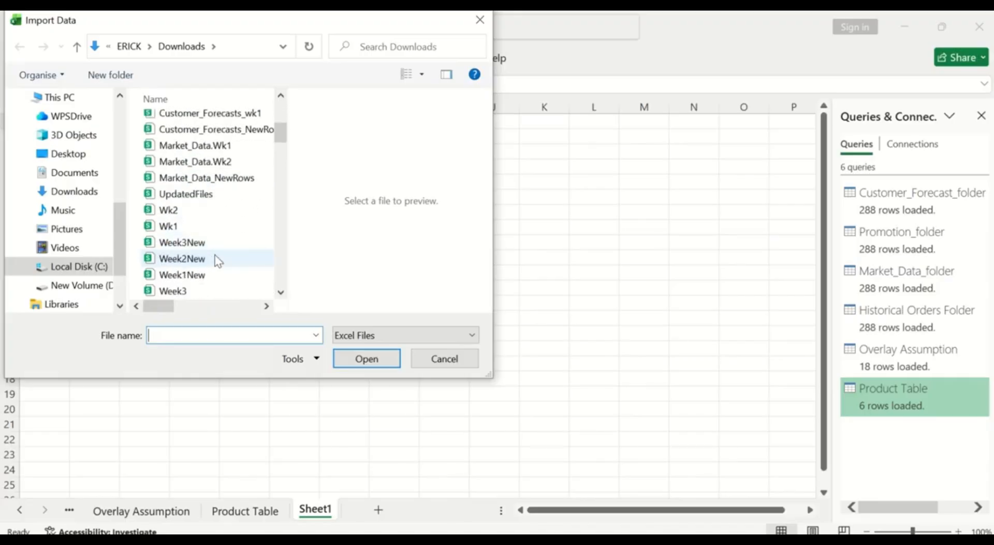
scroll(218, 261, "down", 2)
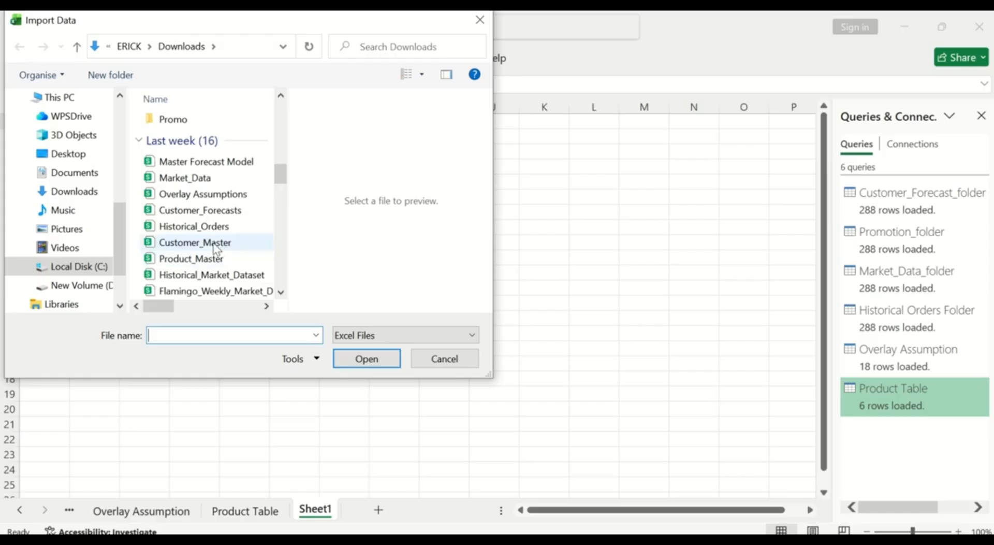
left_click(213, 244)
left_click(374, 355)
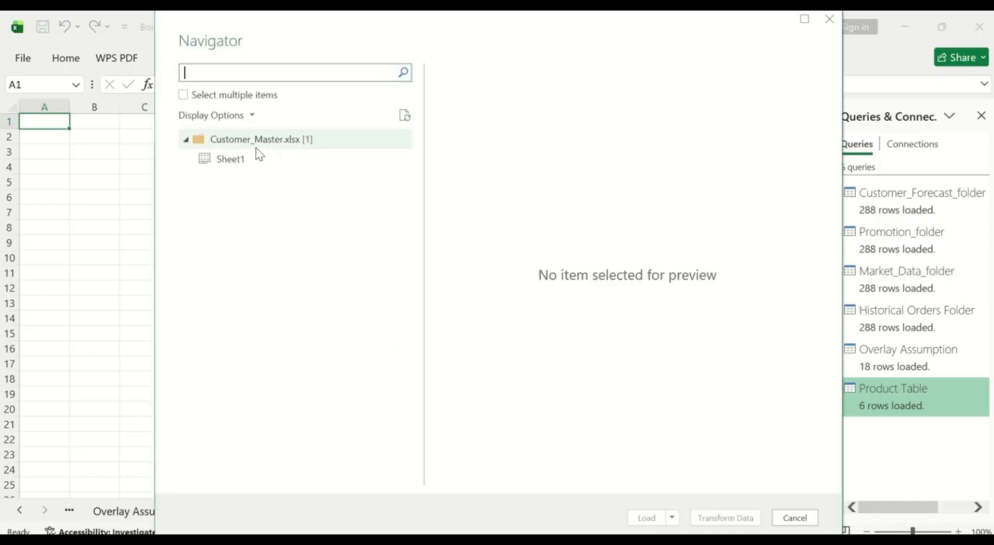
- Enable selection of multiple items, choose Sheet1 of Customer_Master.xlsx, and open it in the Power Query Editor for transformation
left_click(183, 96)
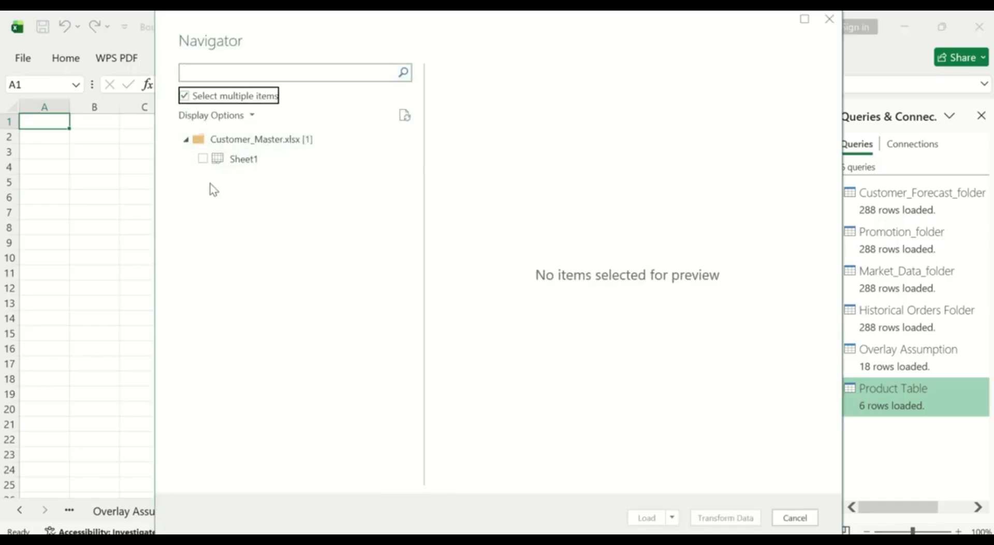
left_click(203, 158)
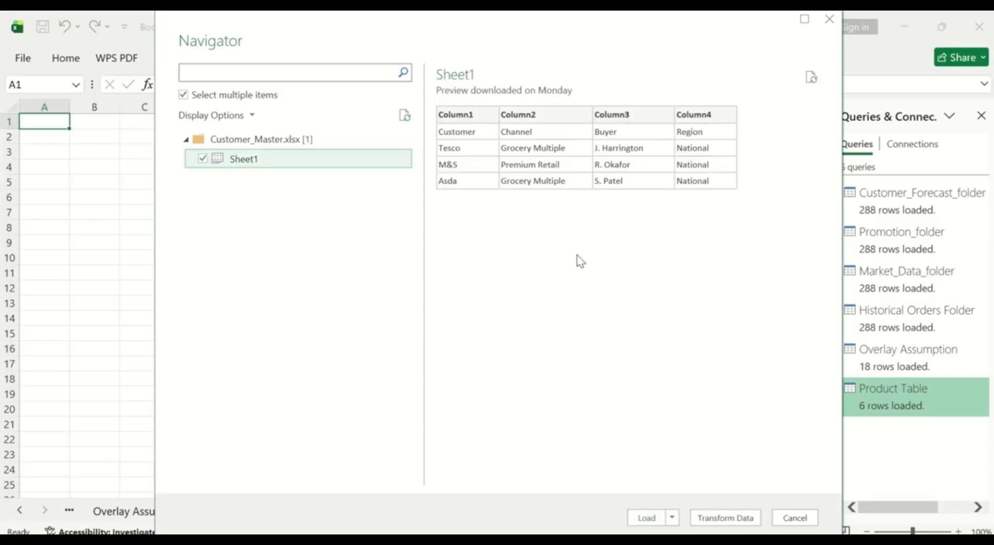
left_click(726, 518)
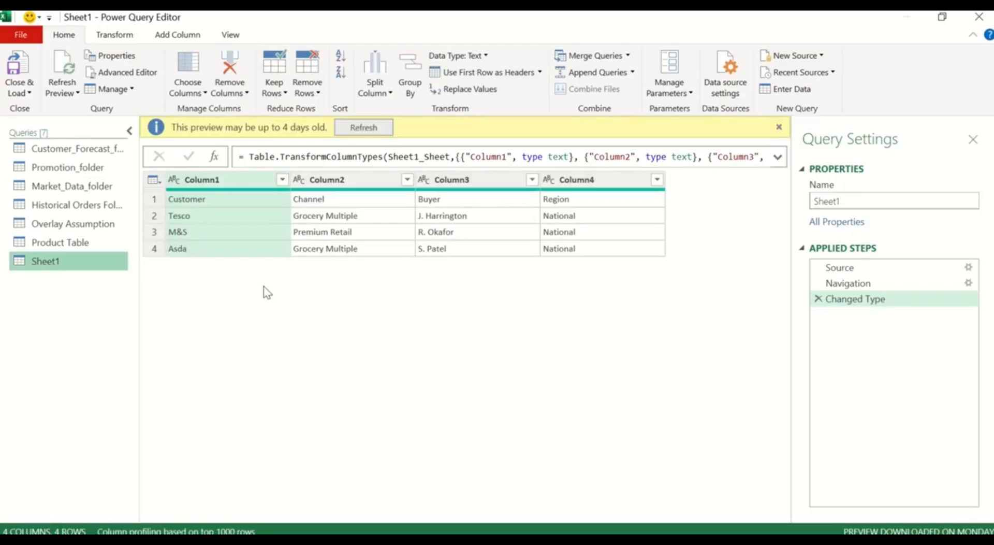
- Rename the newly imported Sheet1 query as Customer Table
right_click(76, 264)
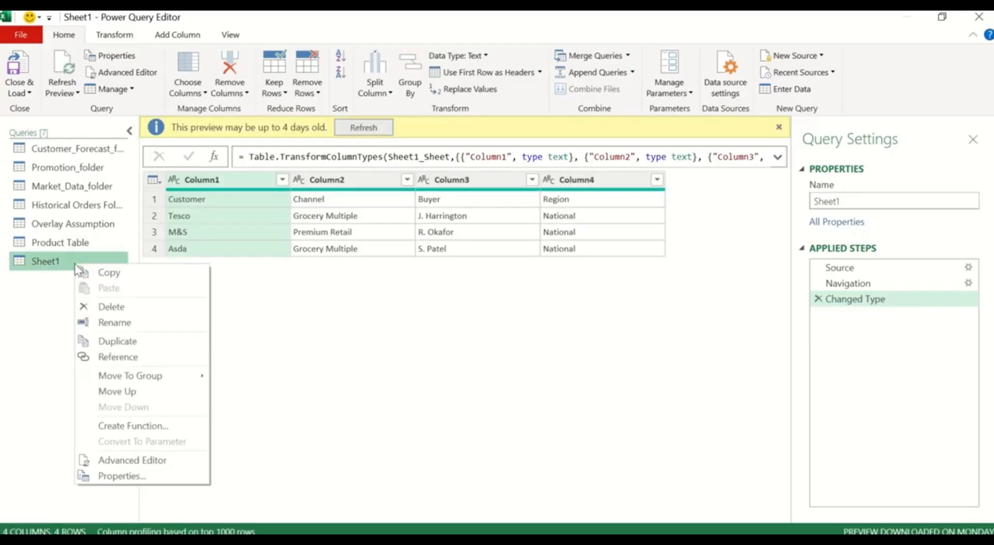
left_click(111, 322)
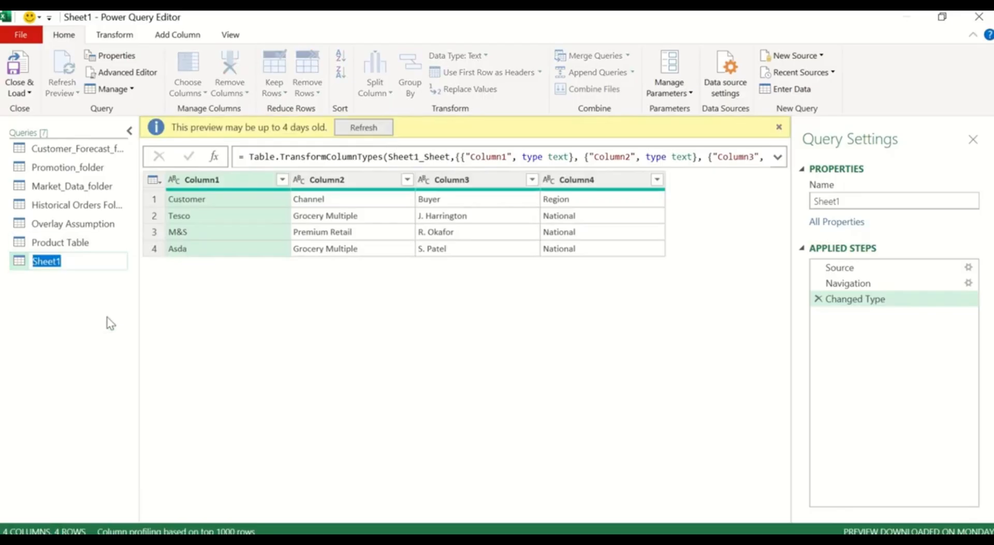
key("BackSpace")
type("Customer Table")
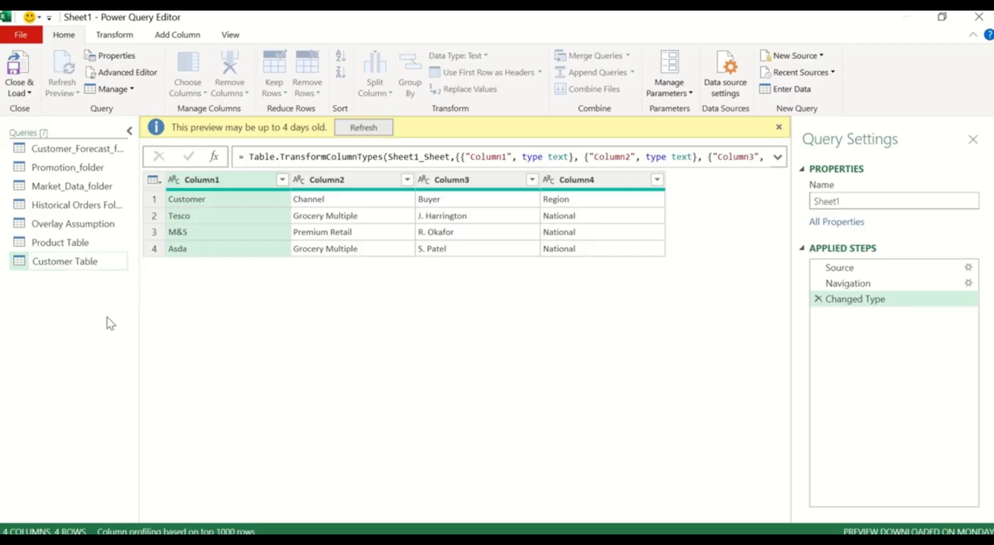
key("Return")
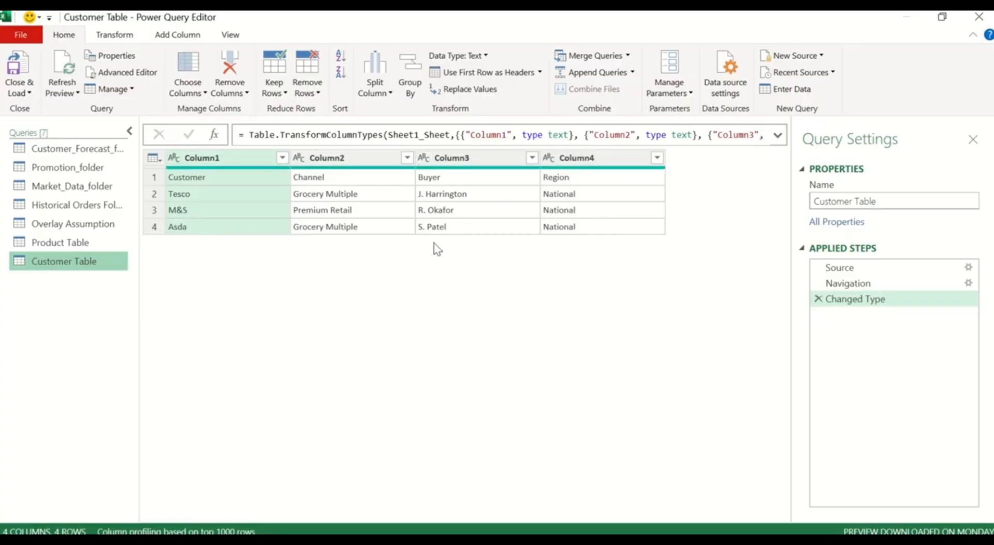
- Close the query editor and load the Customer Table query into the workbook at the default destination
left_click(30, 93)
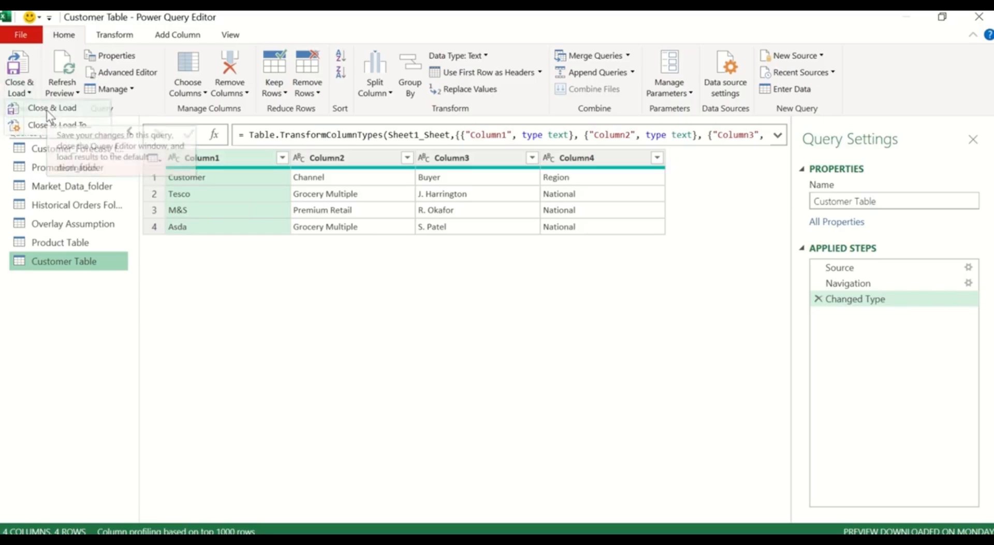
left_click(46, 110)
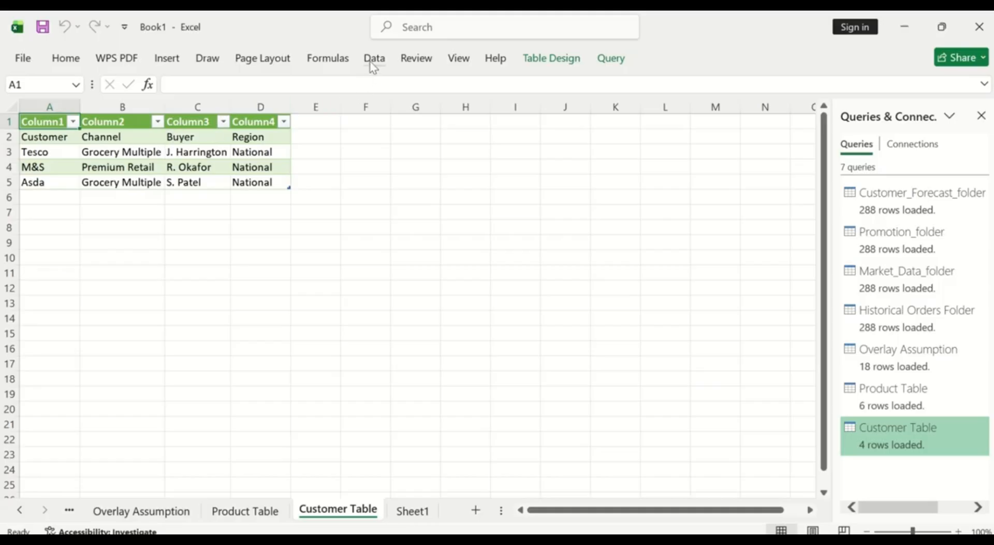
right_click(348, 513)
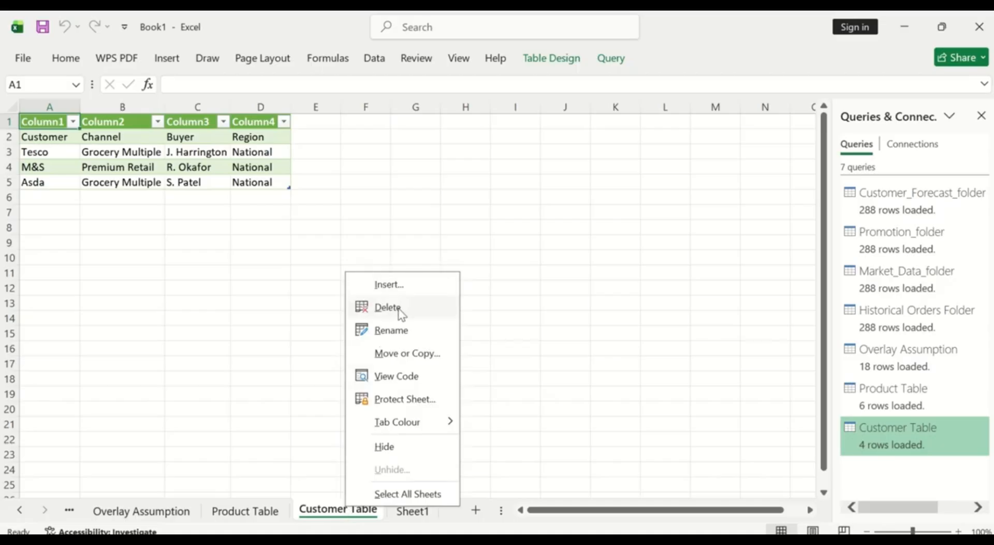
left_click(292, 257)
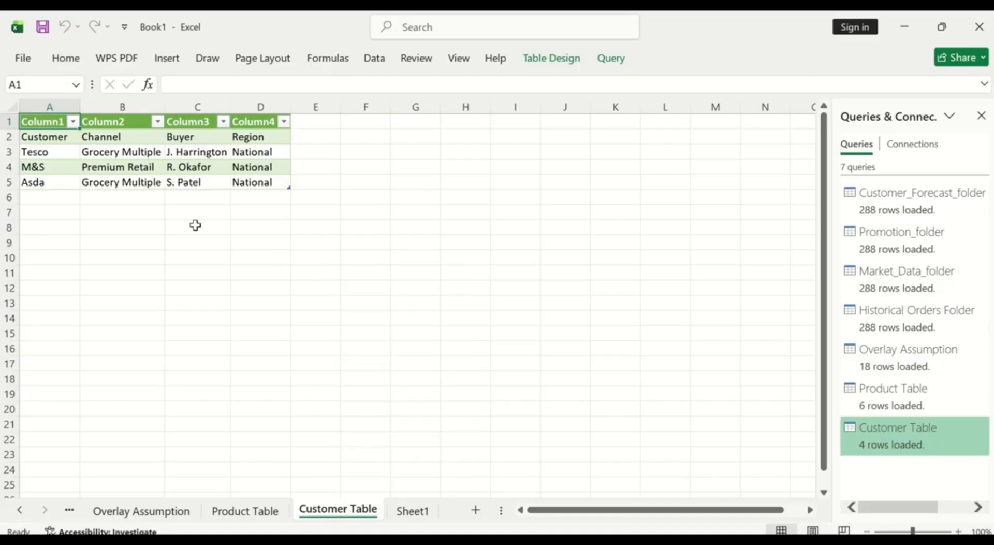
- Begin another Excel workbook import from the Customer Table sheet, choosing Customer_Master in Downloads as the source file again
left_click(376, 61)
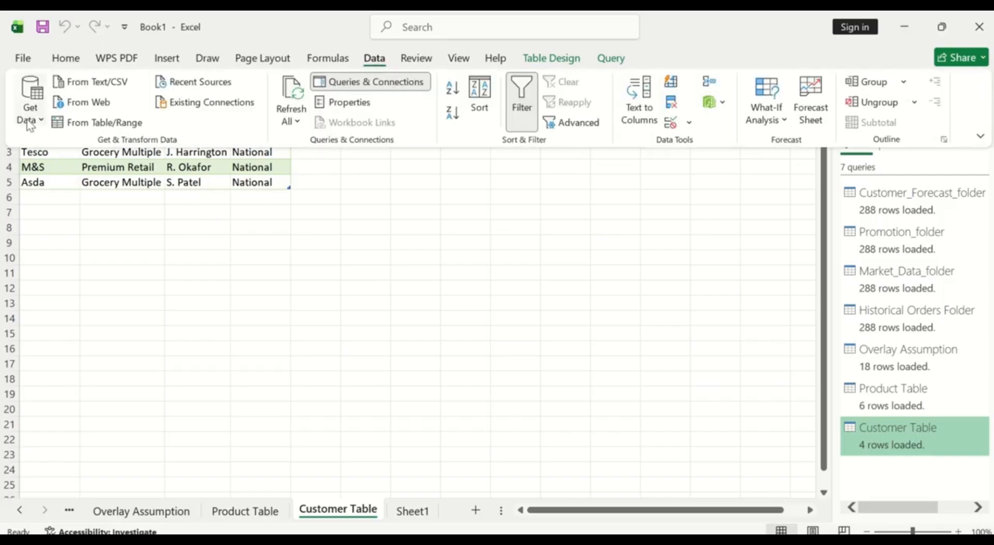
left_click(34, 120)
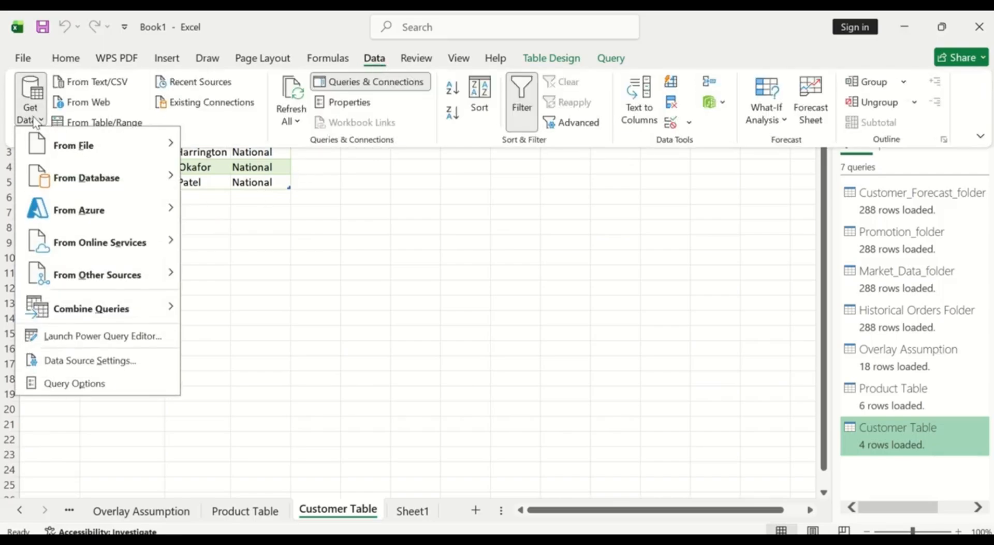
mouse_move(95, 153)
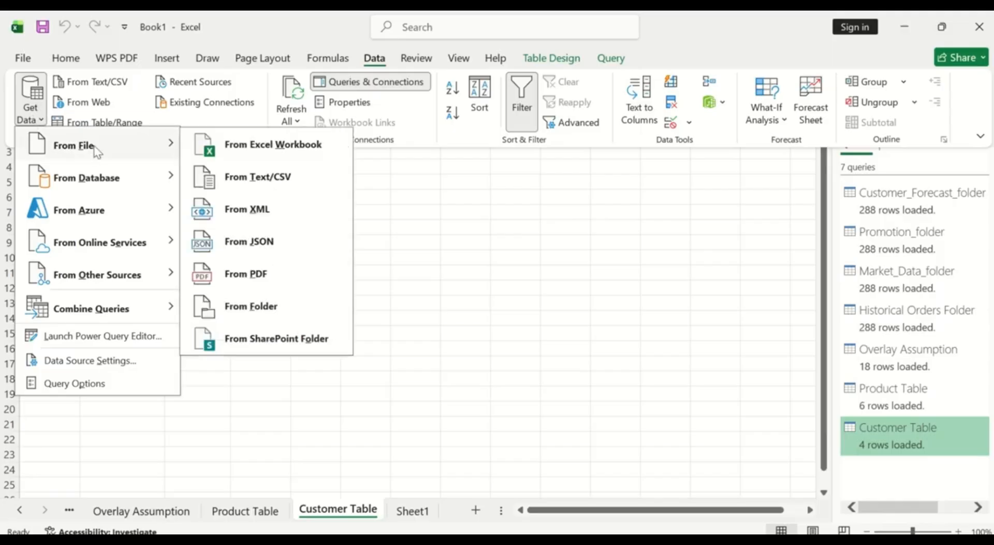
left_click(237, 150)
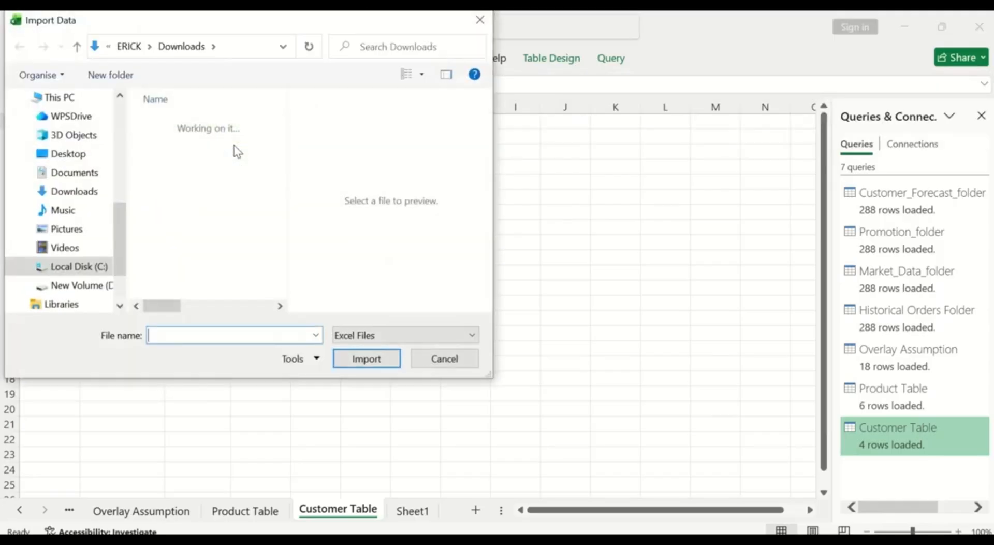
scroll(230, 215, "down", 2)
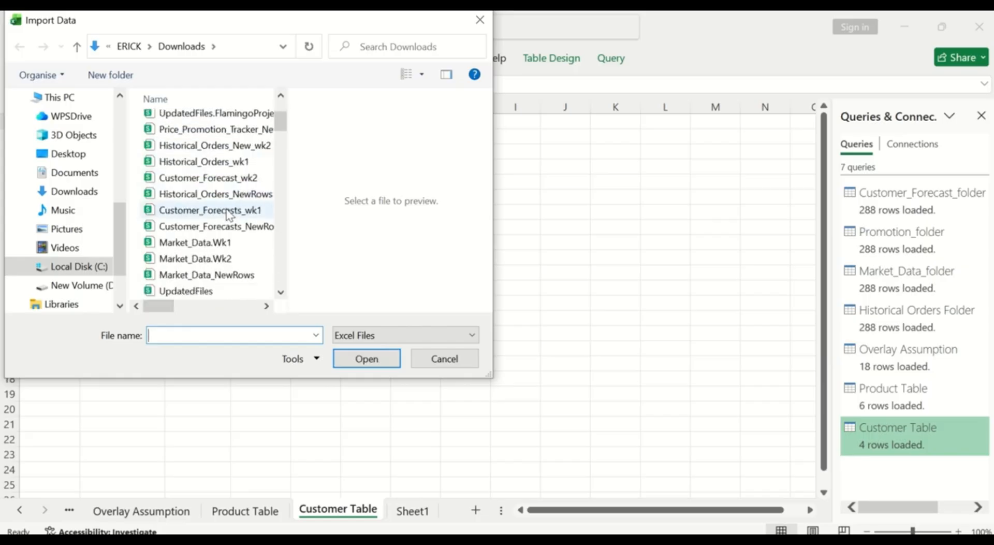
scroll(230, 215, "down", 1)
scroll(229, 215, "down", 4)
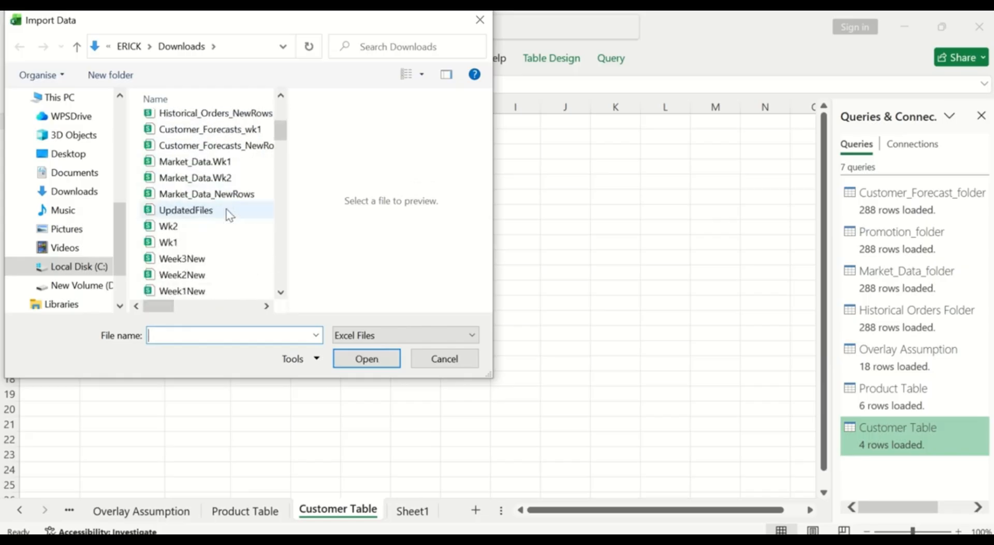
scroll(230, 214, "down", 2)
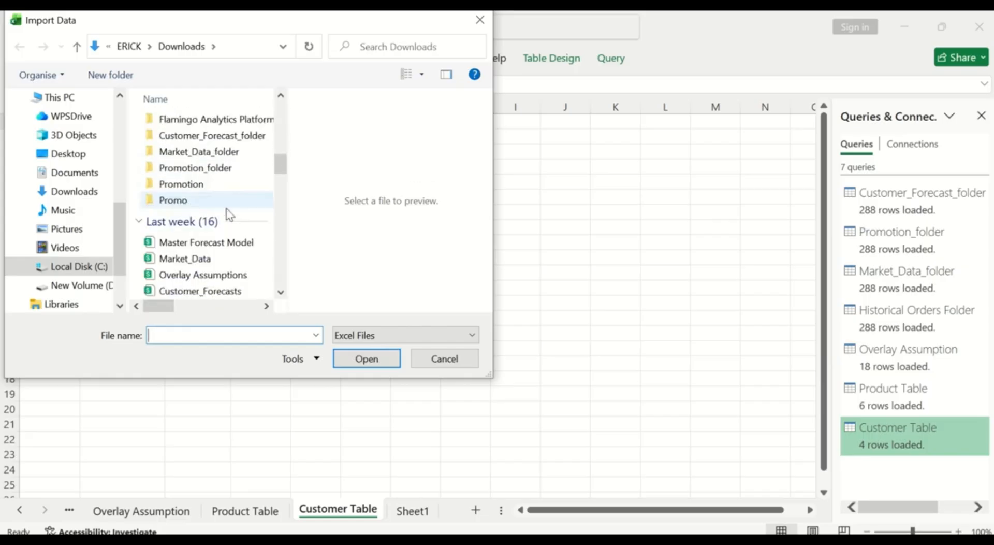
scroll(229, 214, "up", 8)
scroll(229, 215, "down", 6)
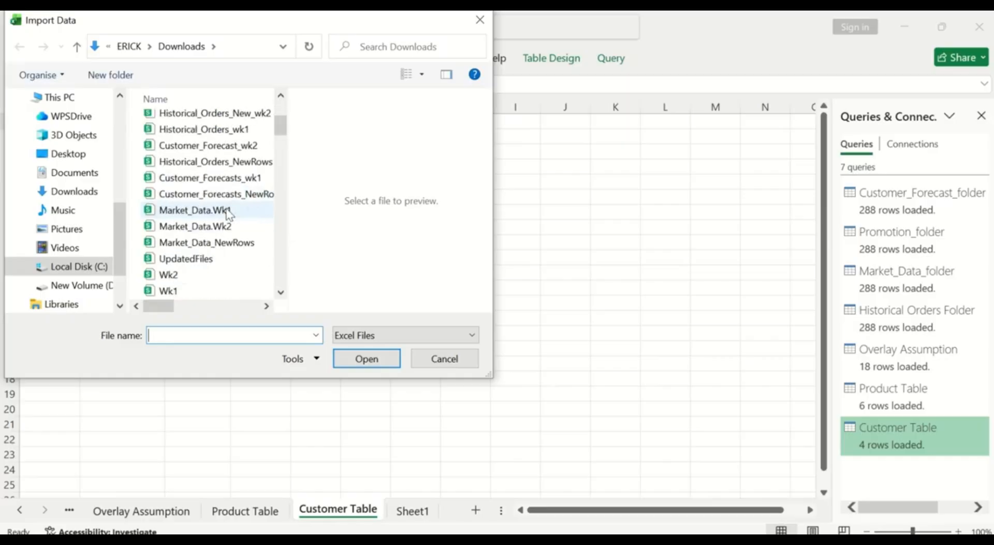
scroll(230, 215, "down", 5)
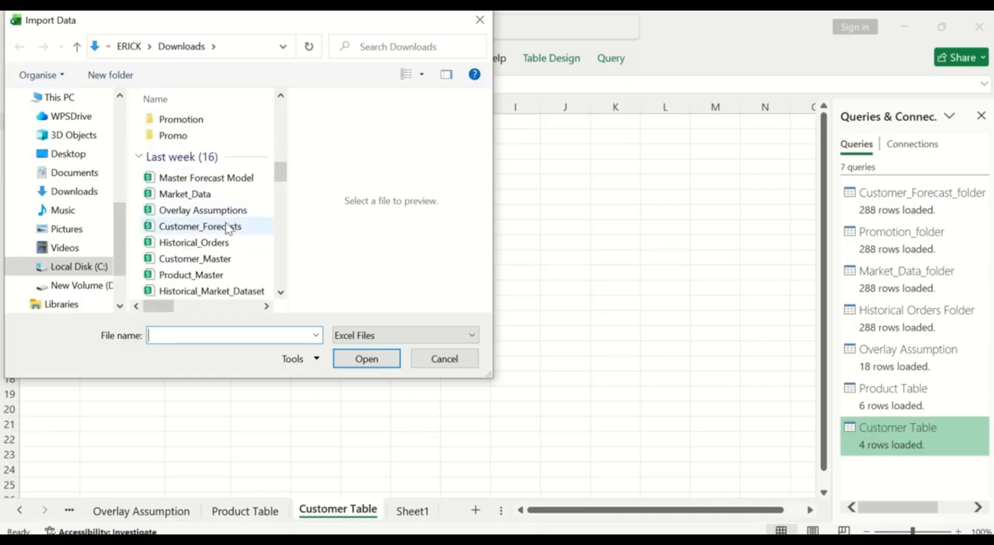
scroll(222, 240, "down", 1)
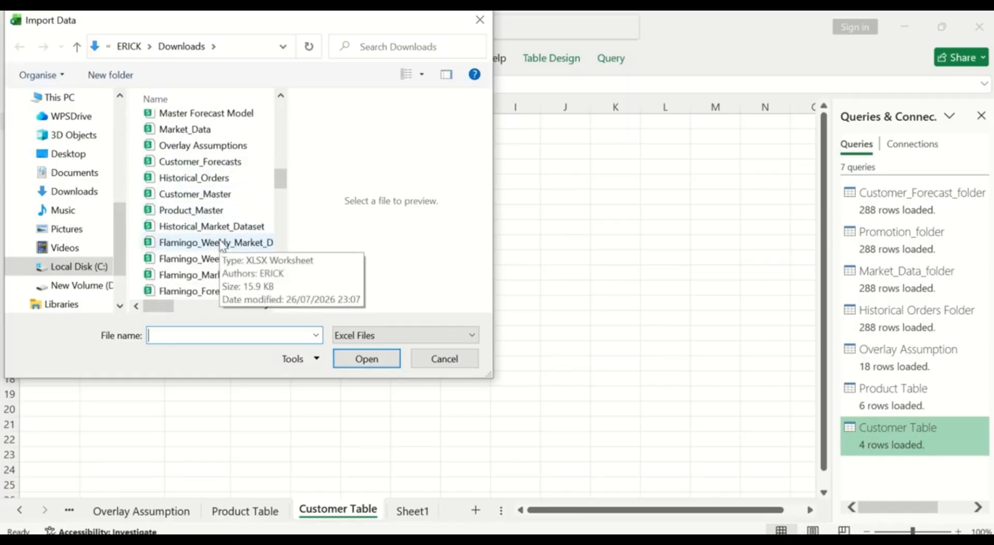
left_click(217, 195)
left_click(376, 360)
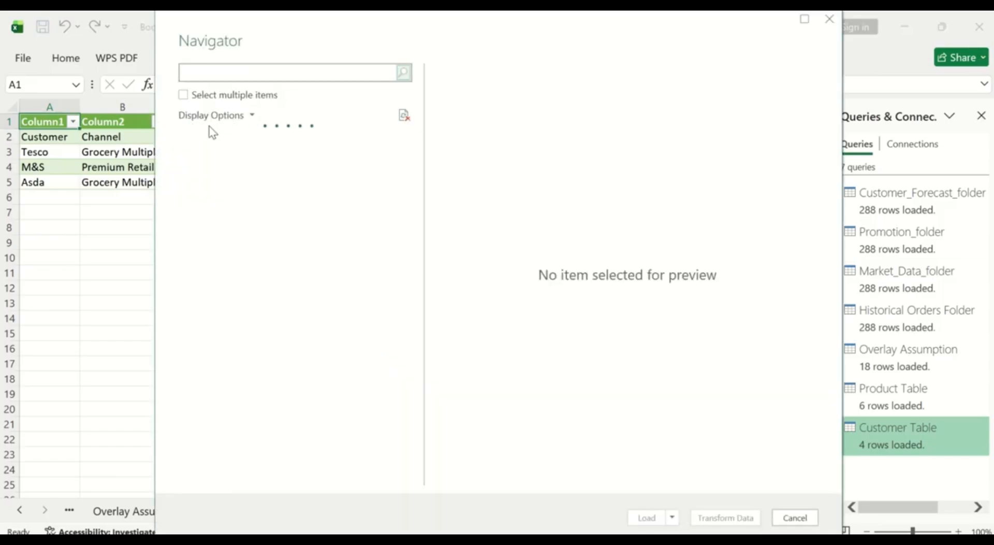
- Open Sheet1 of Customer_Master.xlsx in the Power Query Editor with multiple-item selection enabled, and use its first row as headers
left_click(184, 95)
left_click(203, 158)
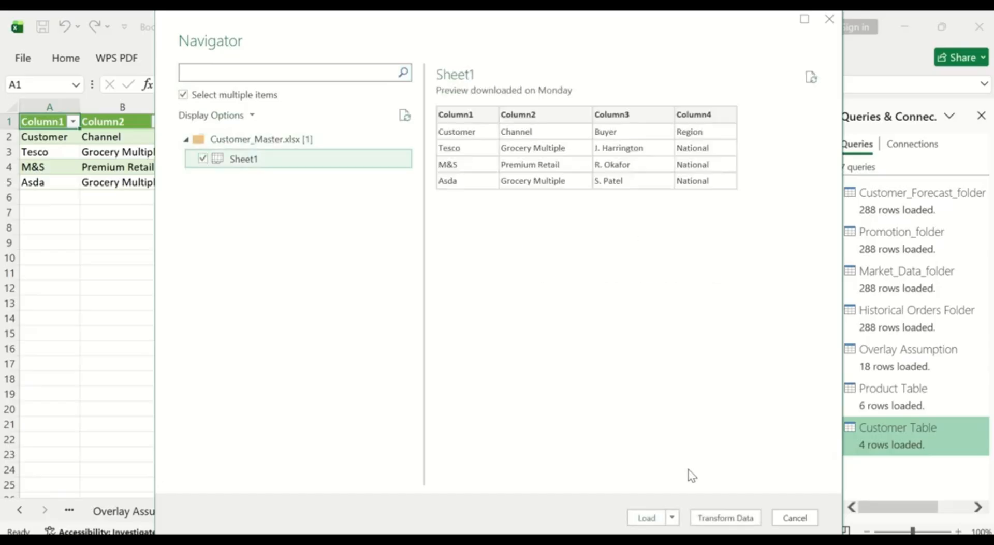
left_click(723, 518)
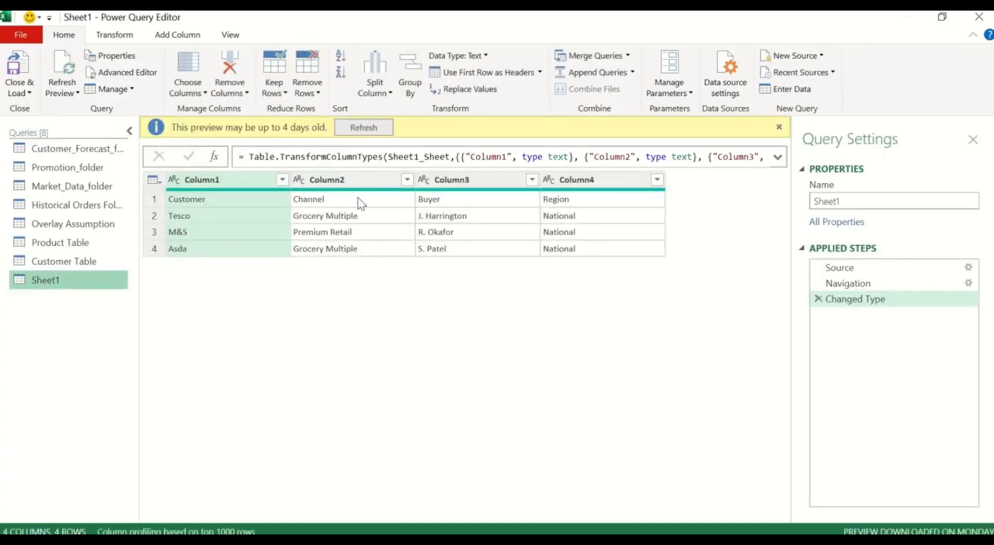
left_click(489, 76)
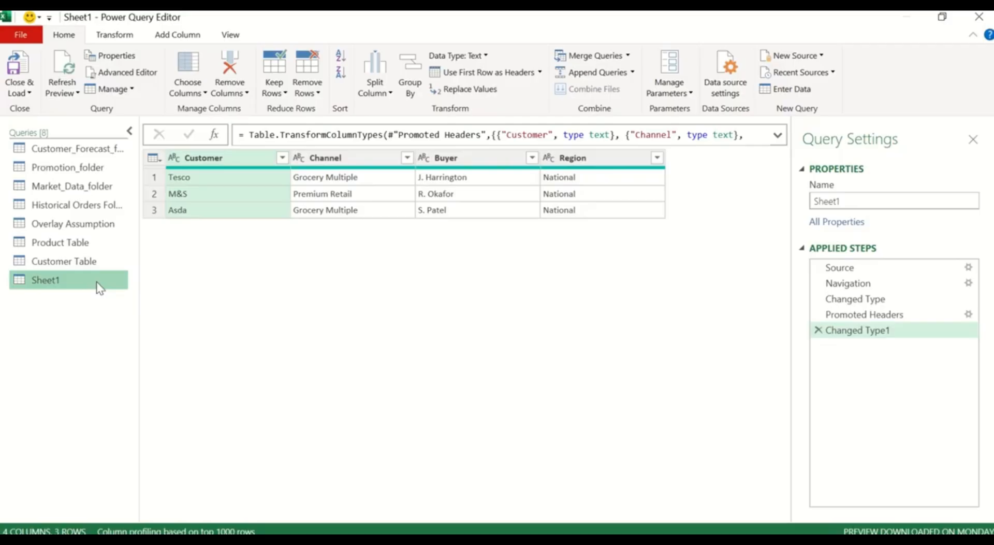
- Use the first row as headers in the Customer Table query and delete the duplicate Sheet1 query
left_click(89, 264)
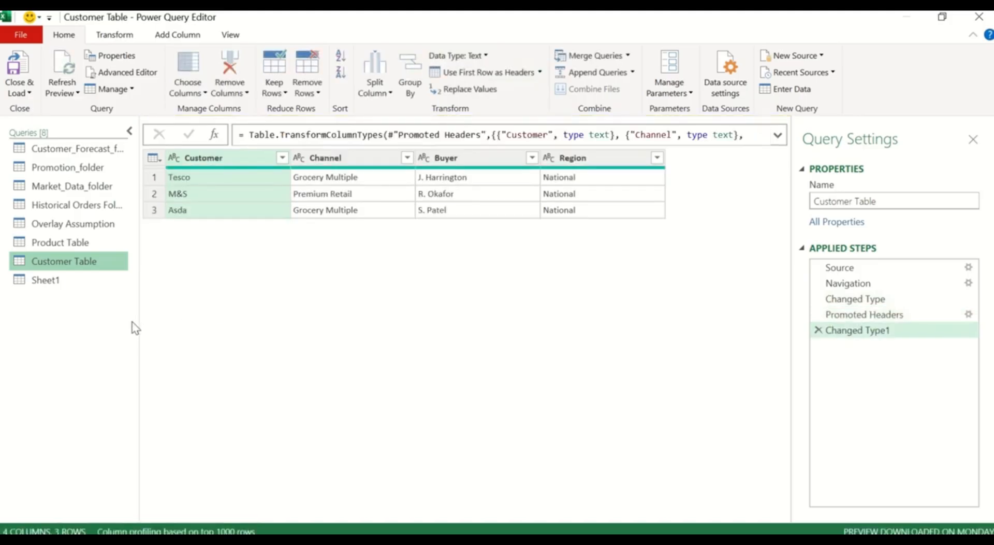
left_click(67, 283)
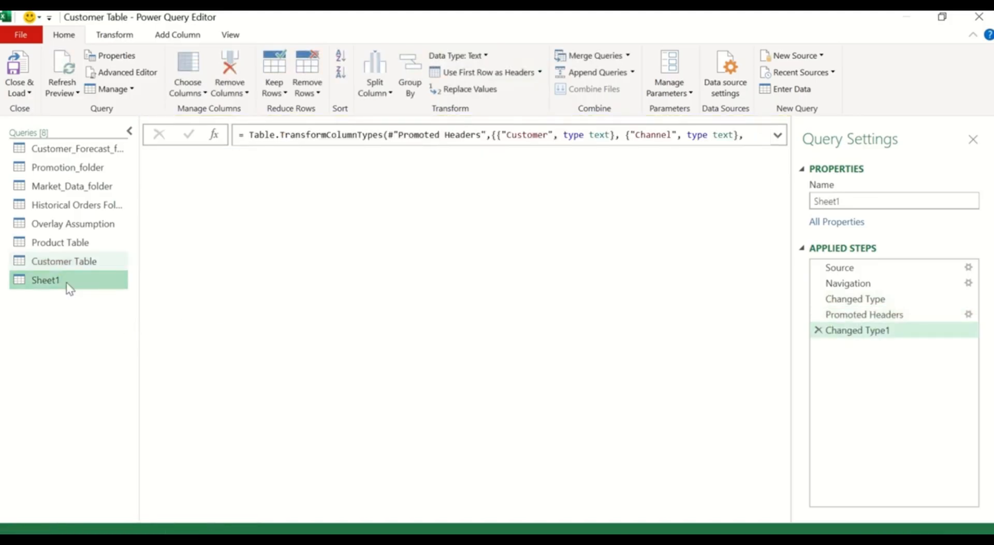
right_click(68, 283)
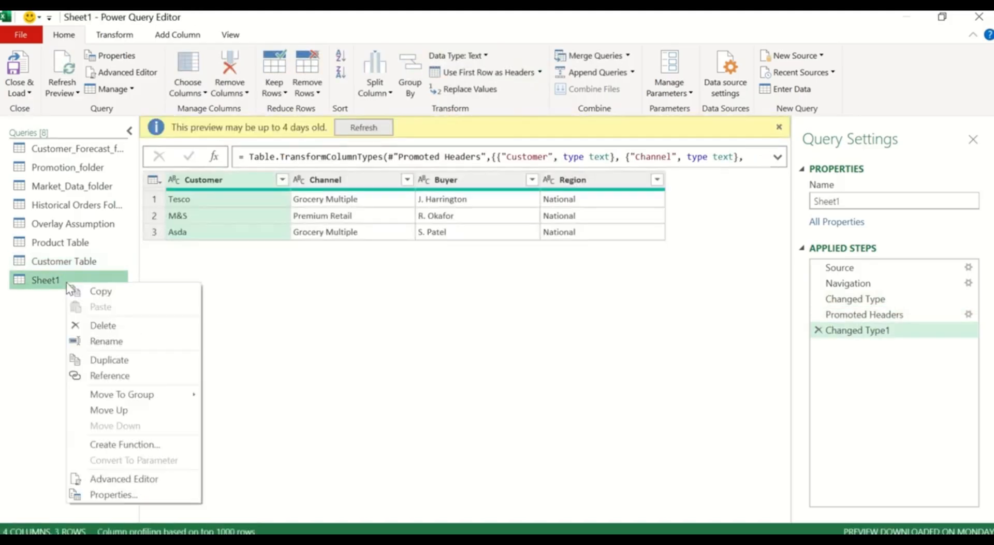
left_click(123, 328)
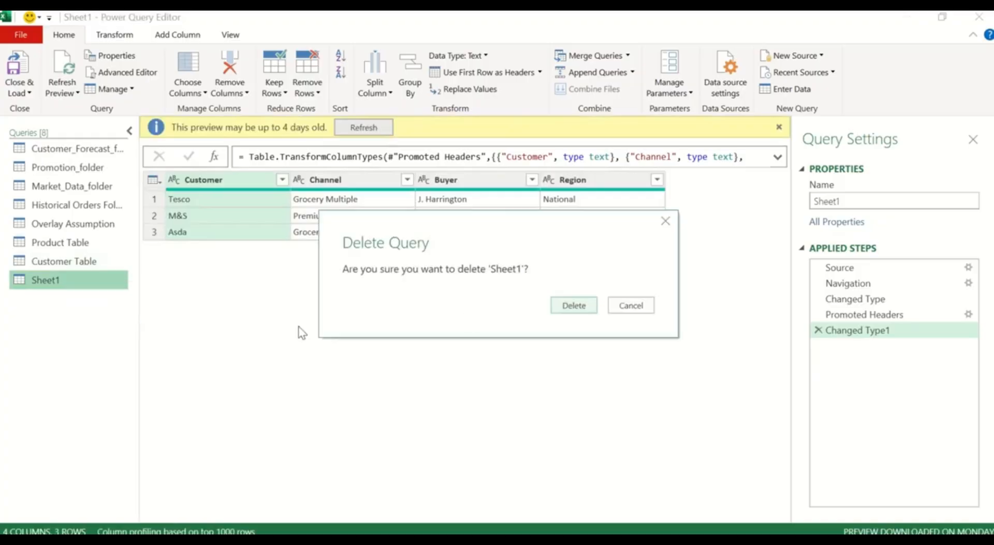
left_click(583, 308)
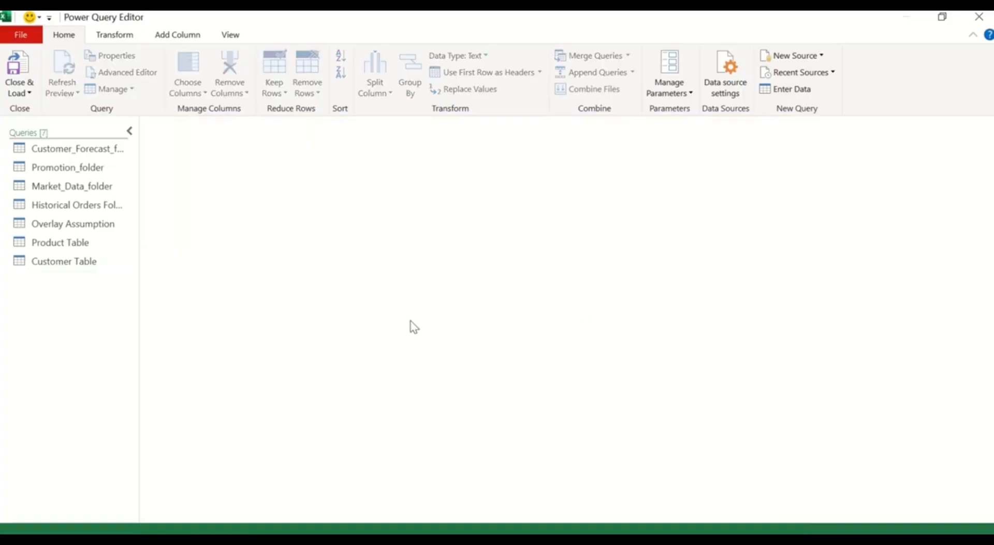
- Select the Customer Table query, close the query editor and load the changes into the workbook
left_click(81, 263)
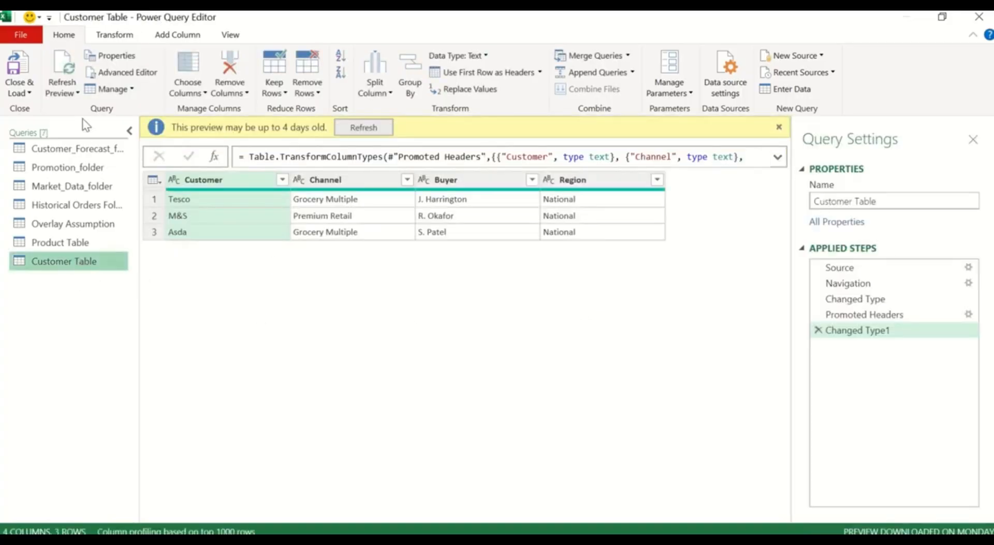
left_click(30, 93)
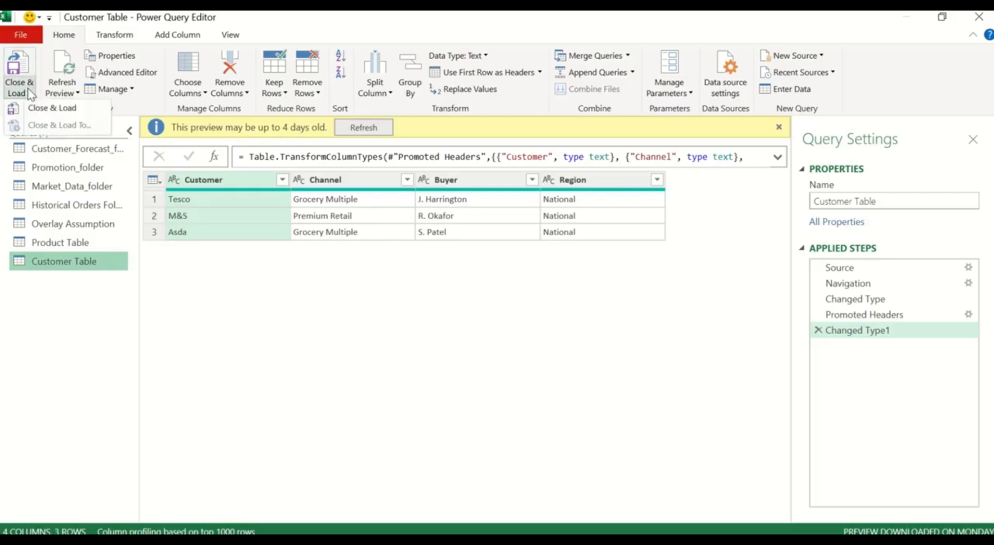
left_click(56, 110)
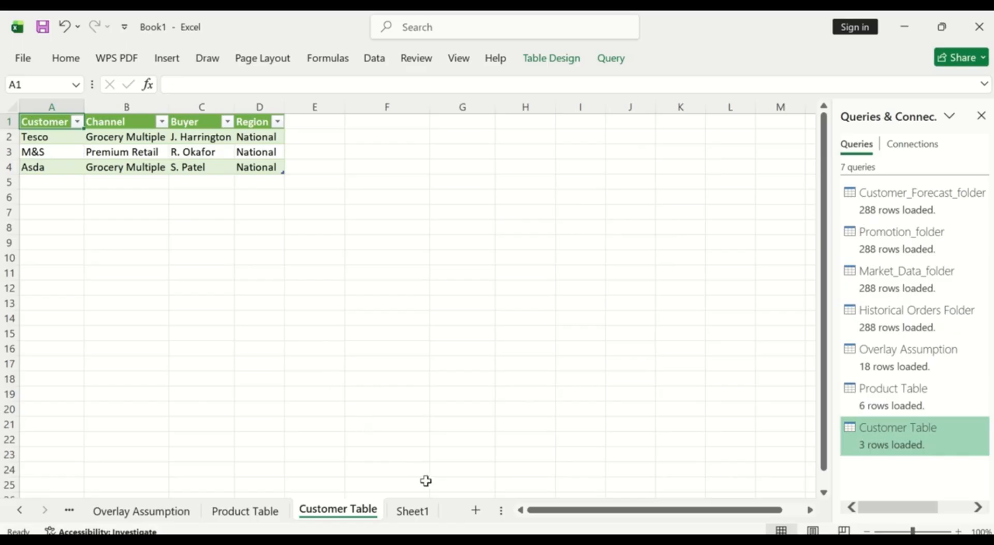
- Switch to the Excalidraw whiteboard in Chrome to check the list of required data sources, and return to the Book1 workbook in Excel
left_click(568, 542)
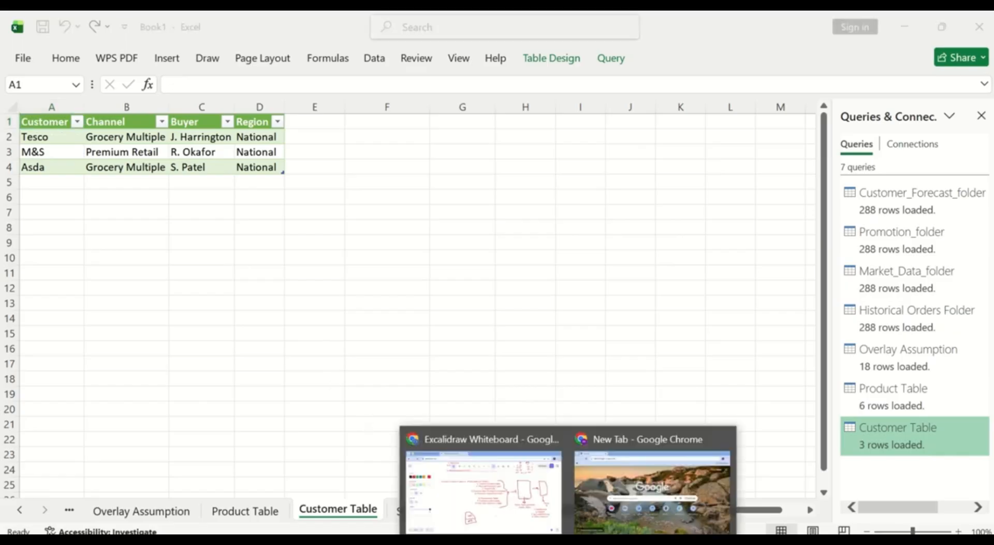
left_click(505, 485)
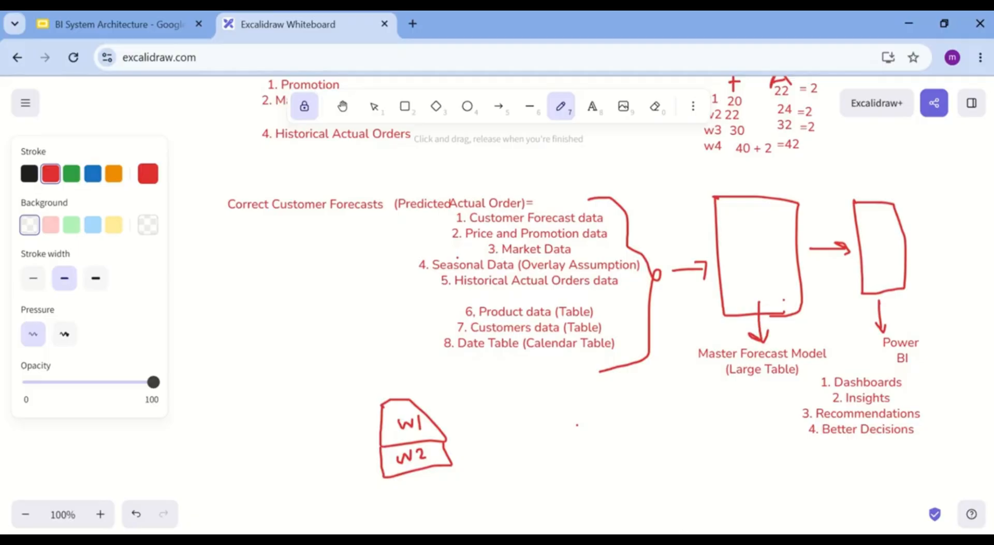
left_click(633, 480)
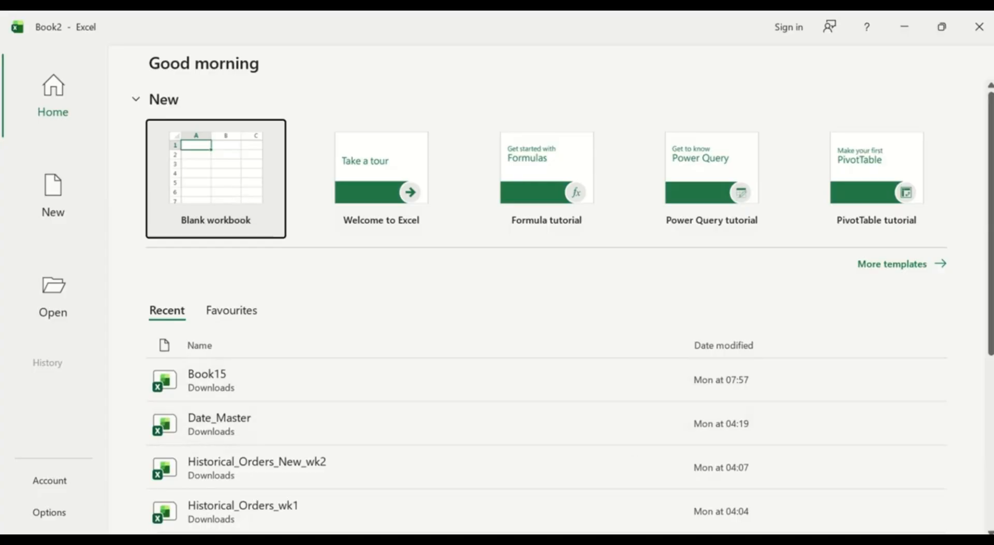
mouse_move(684, 534)
left_click(742, 496)
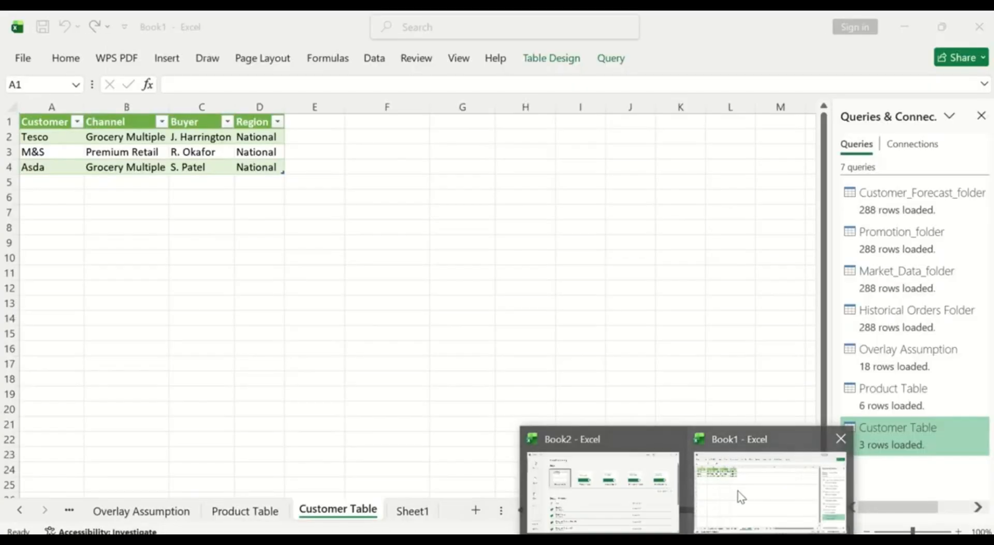
left_click(724, 482)
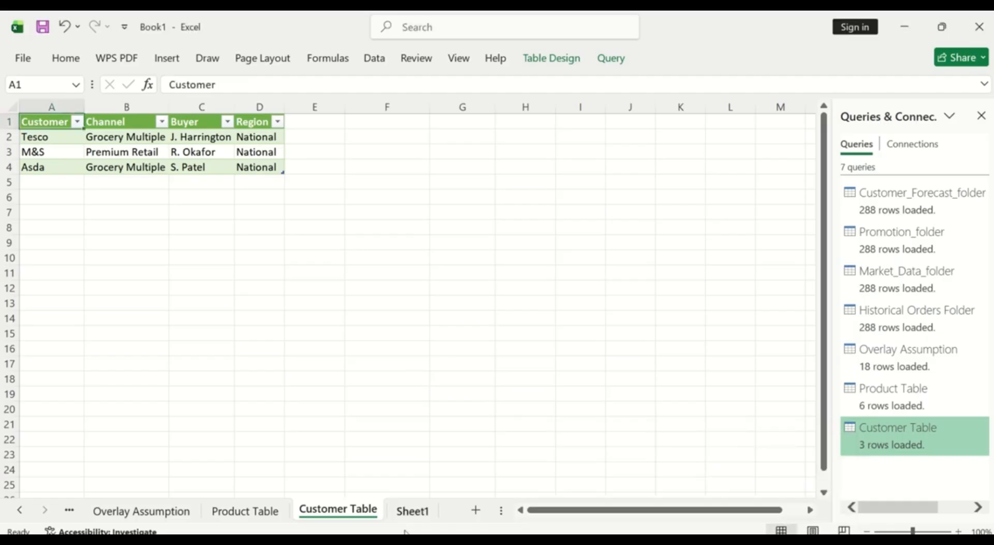
- Format the whole first row of the blank Sheet1 worksheet as bold for the header
left_click(414, 513)
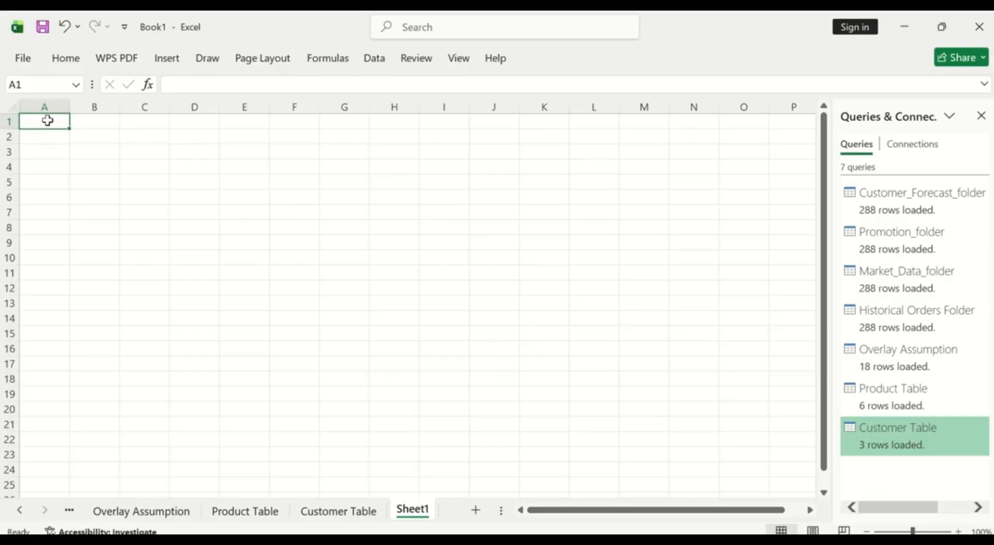
left_click(8, 120)
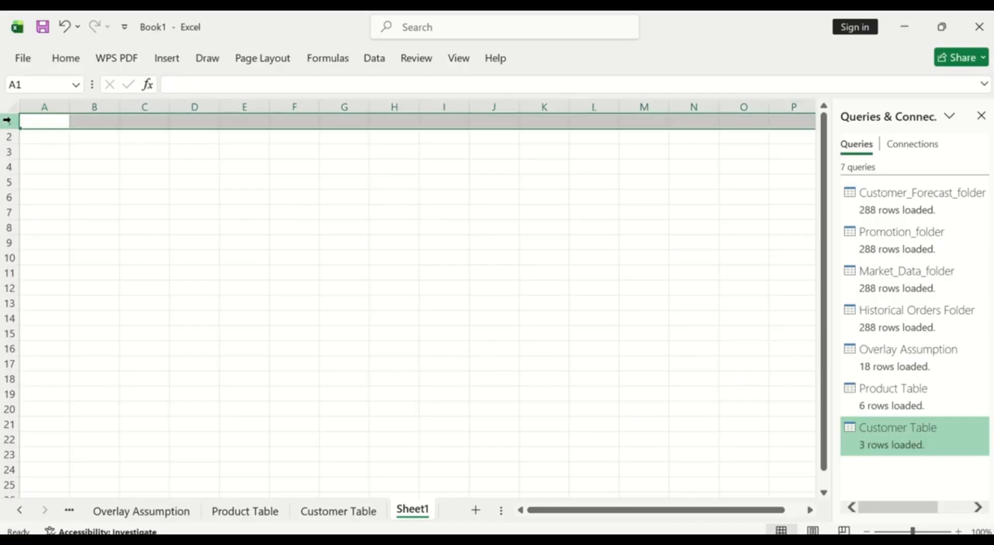
right_click(8, 120)
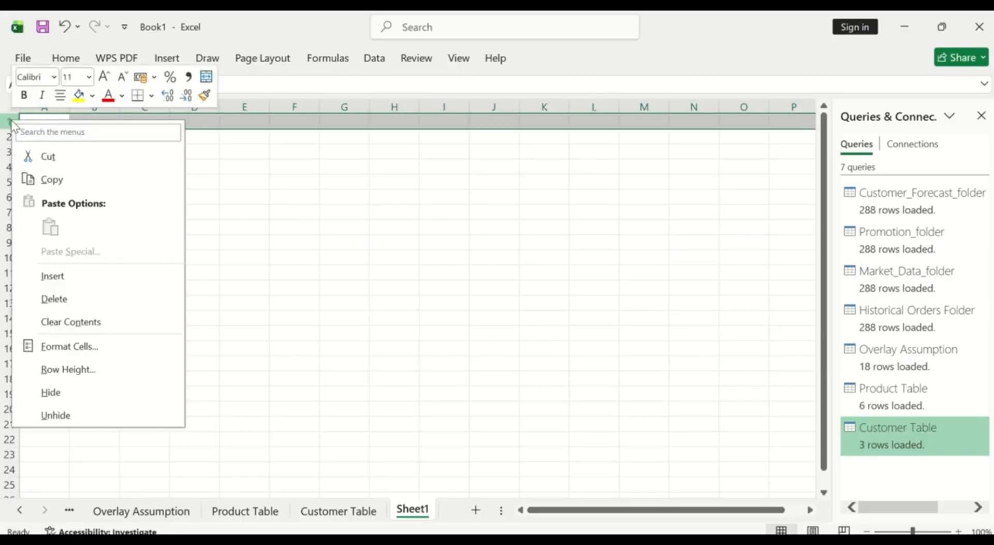
left_click(25, 95)
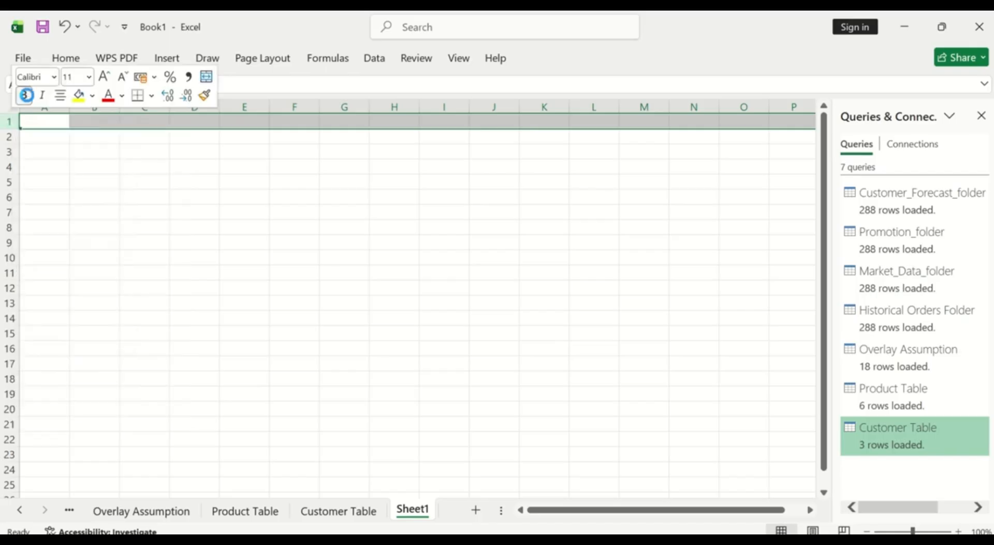
- Enter the header "Week Commencing" in cell A1 of Sheet1 and autofit column A to it
left_click(50, 120)
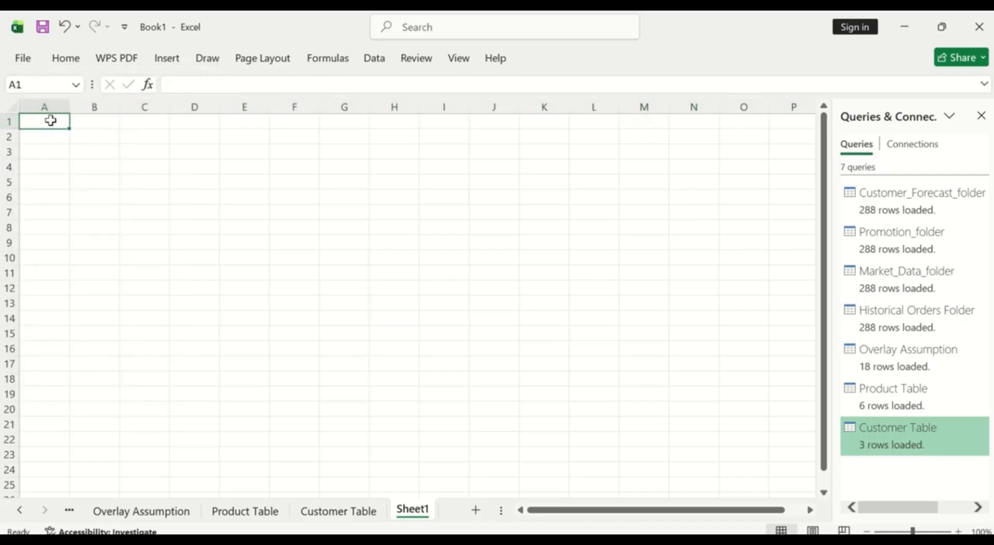
type("Week")
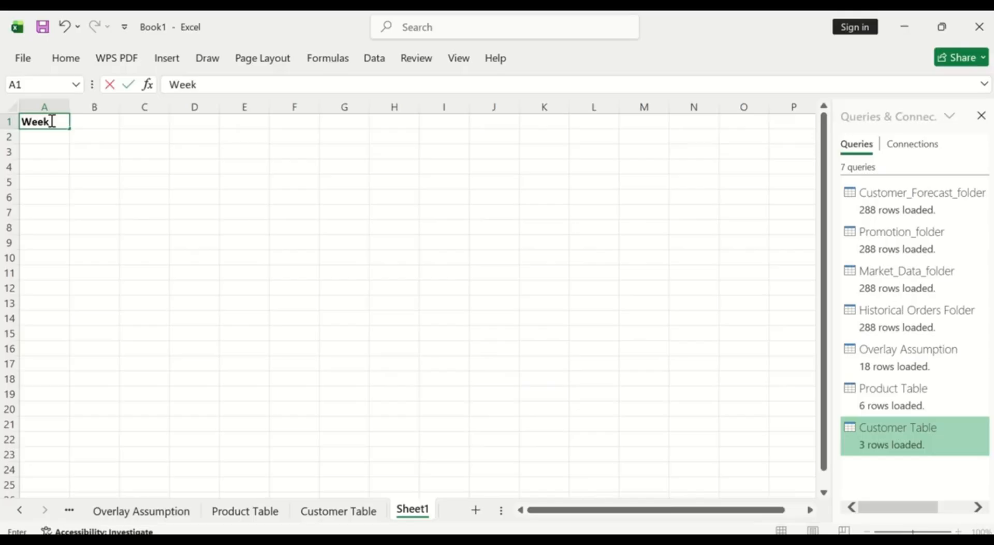
type(" Commencin")
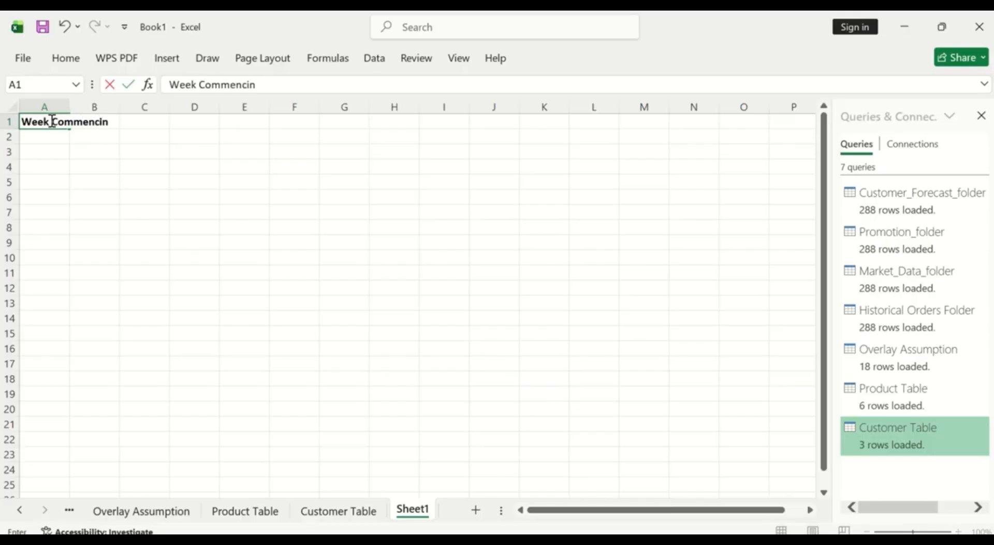
type("g")
left_click(57, 137)
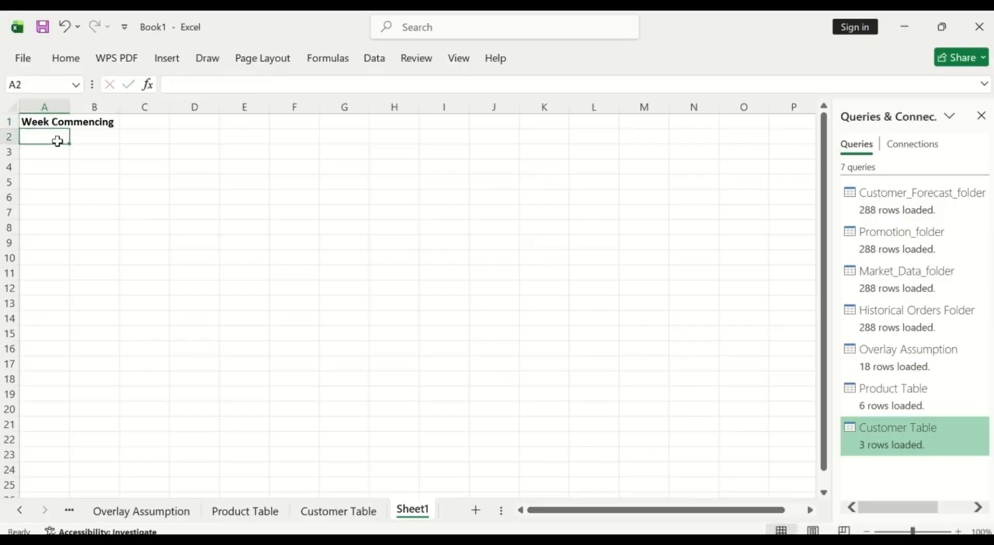
double_click(68, 105)
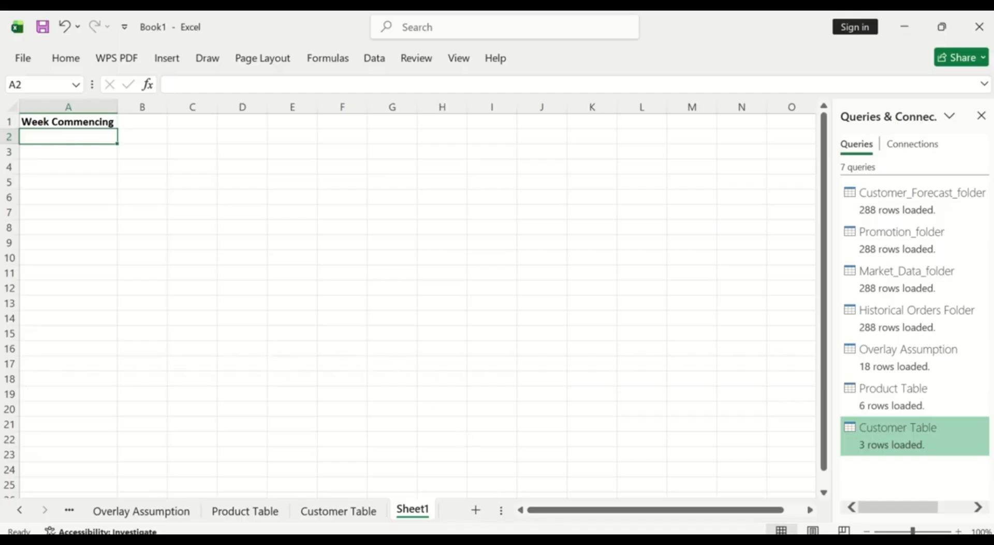
- Switch to Historical_Orders_wk2.xlsx in WPS Office and examine the dates offered by the Week Commencing column filter
mouse_move(509, 542)
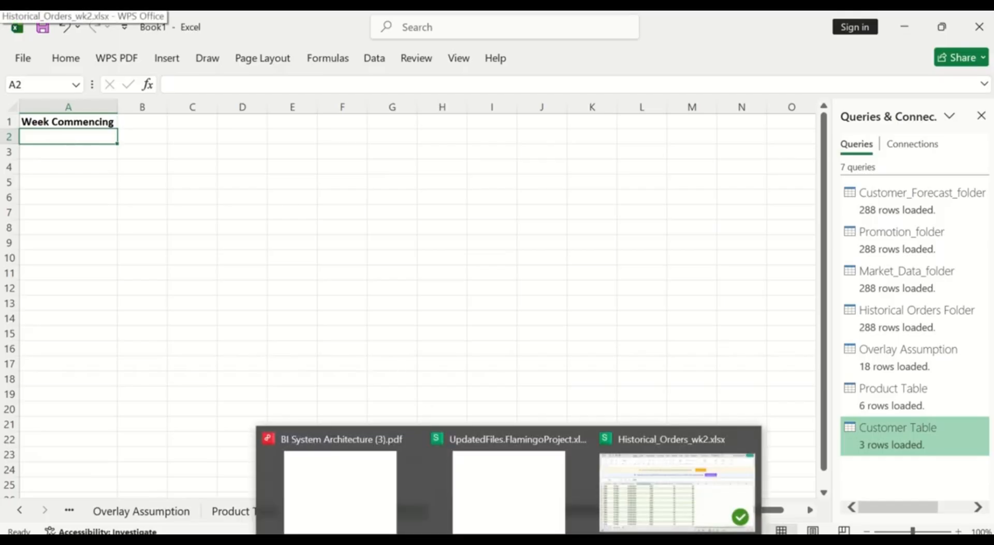
left_click(656, 492)
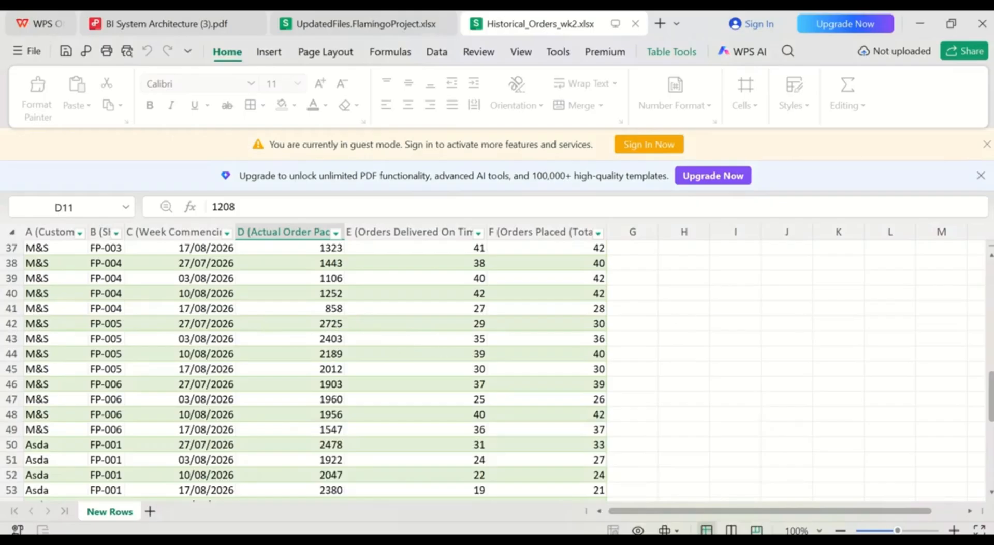
left_click(990, 257)
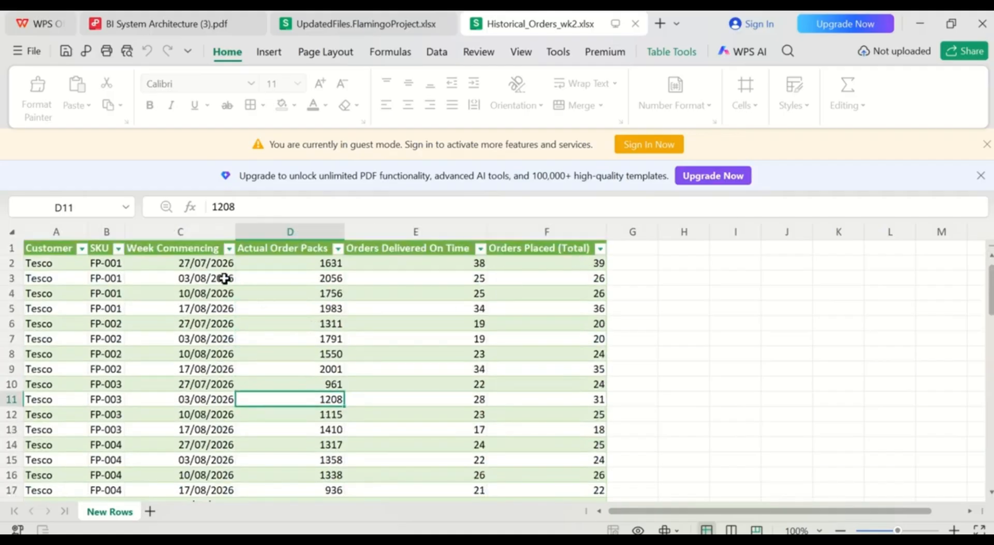
left_click(229, 249)
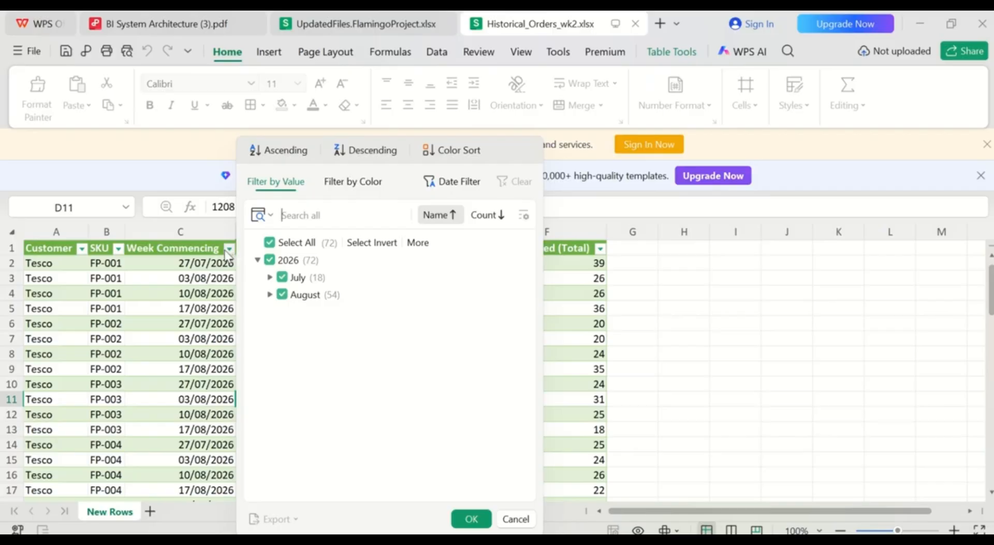
left_click(229, 250)
left_click(228, 249)
left_click(713, 267)
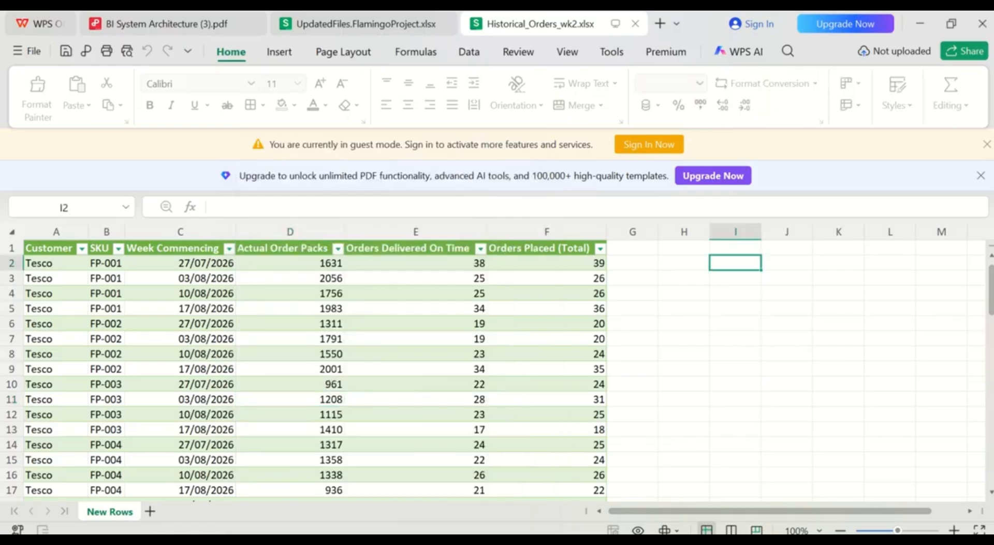
- Return to Book1 in Excel and sort the Historical Orders Folder table by Week Commencing from oldest to newest
left_click(686, 542)
left_click(715, 497)
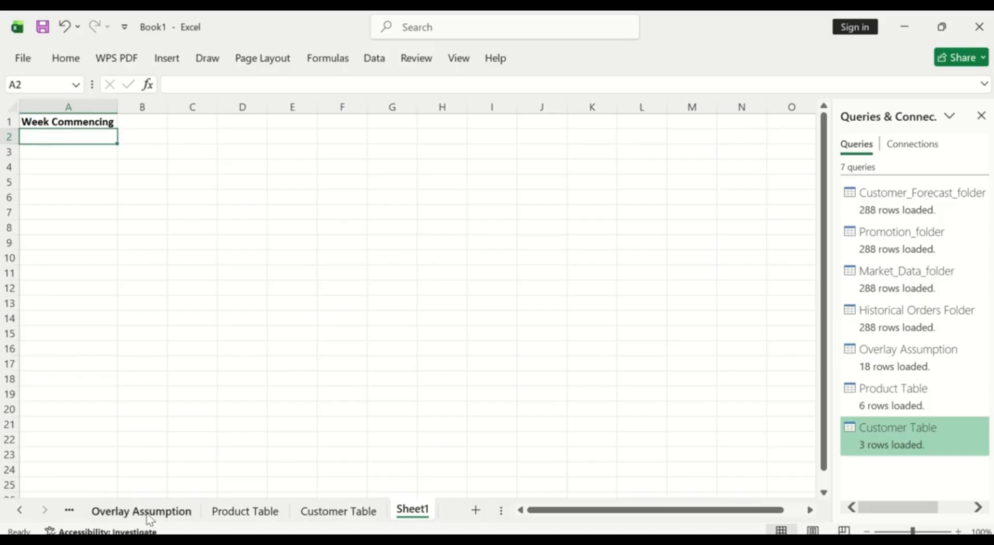
left_click(20, 510)
left_click(20, 510)
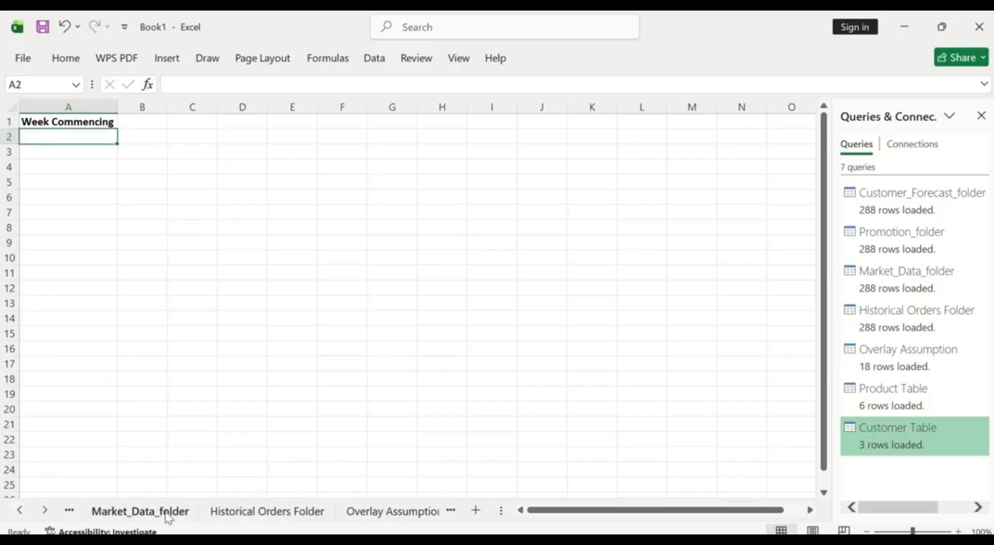
left_click(246, 511)
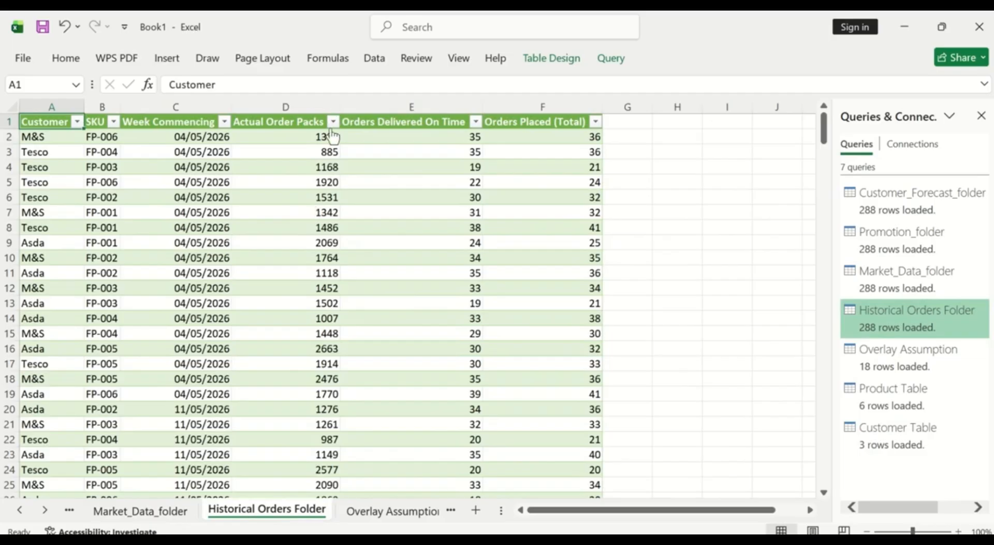
left_click(225, 123)
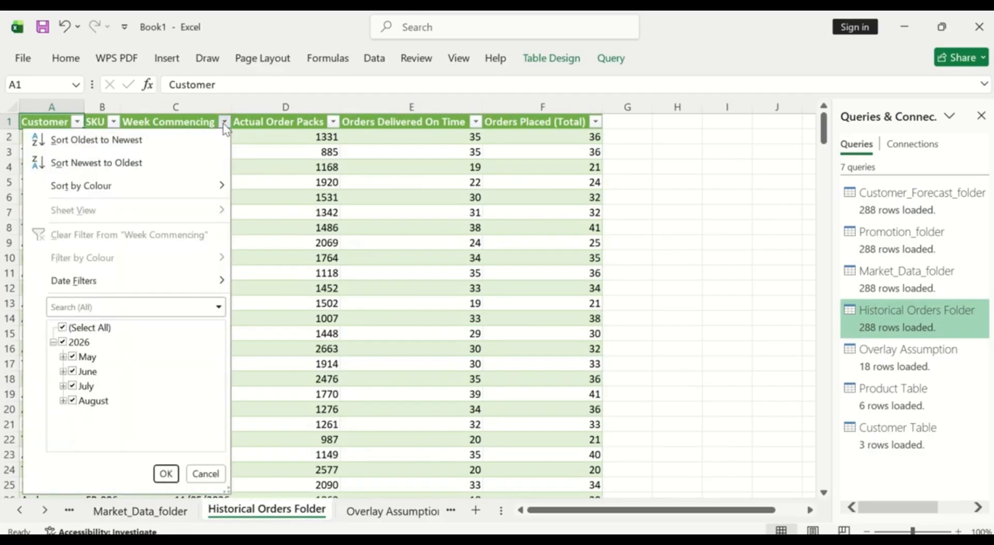
left_click(171, 144)
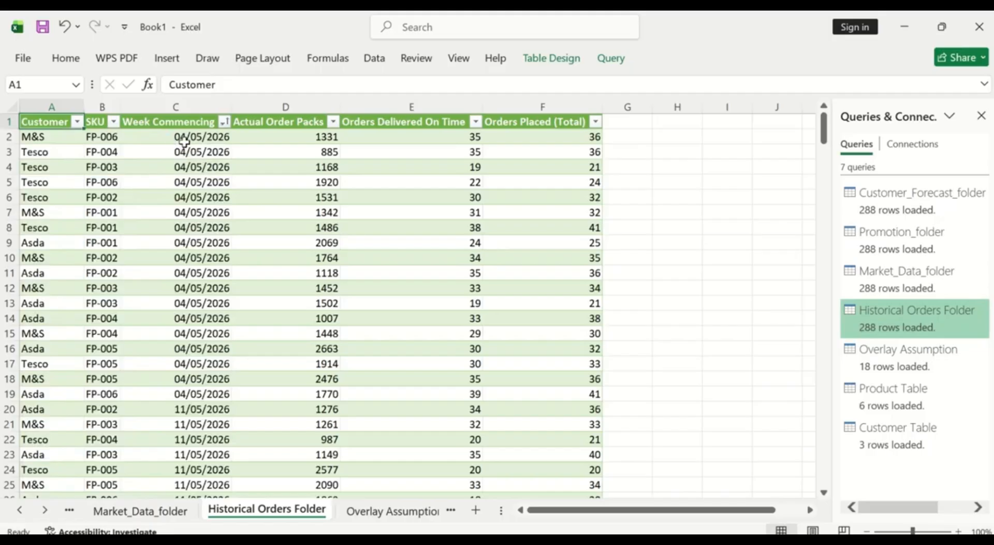
- Copy the first Week Commencing date, 04/05/2026, from the Historical Orders Folder table into cell A2 of Sheet1
left_click(192, 135)
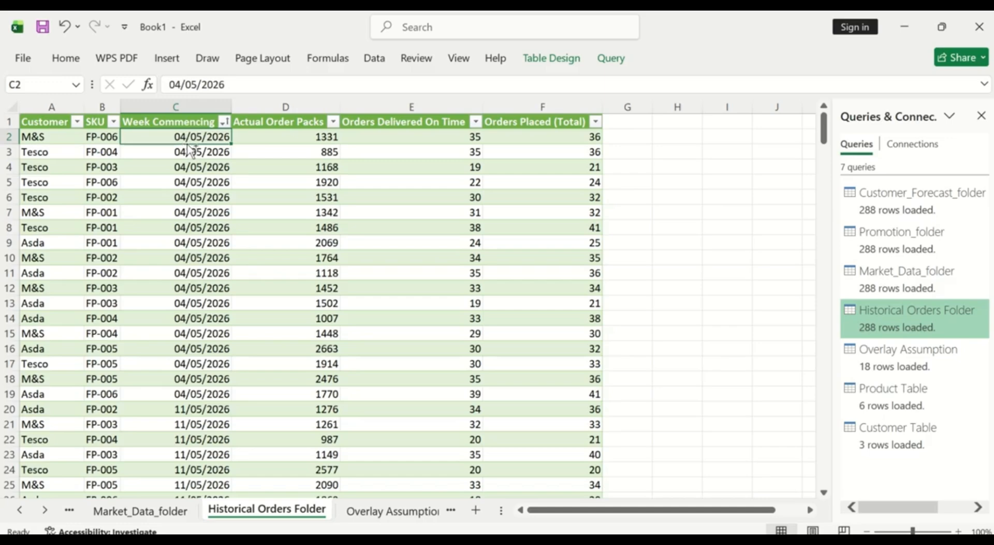
key("ctrl+c")
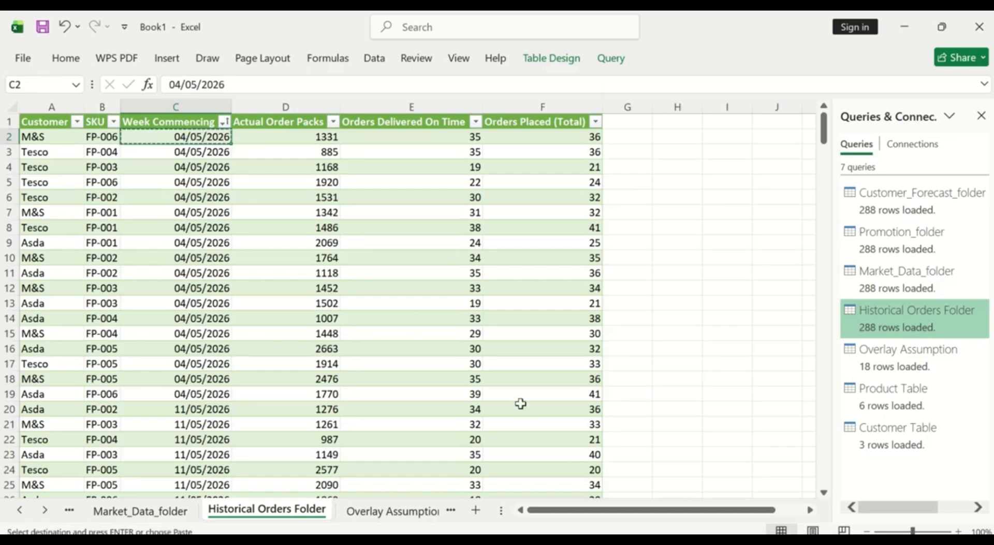
left_click(687, 541)
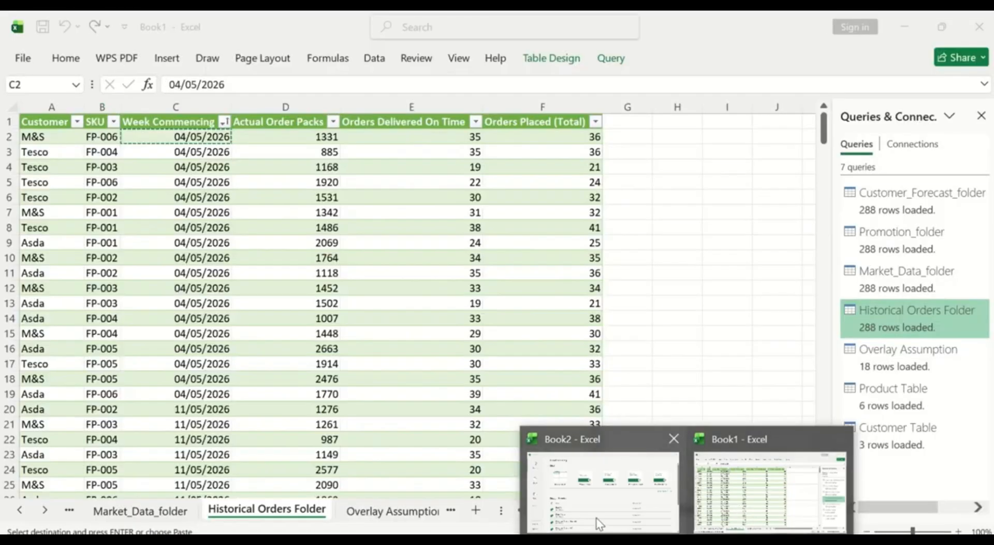
left_click(742, 486)
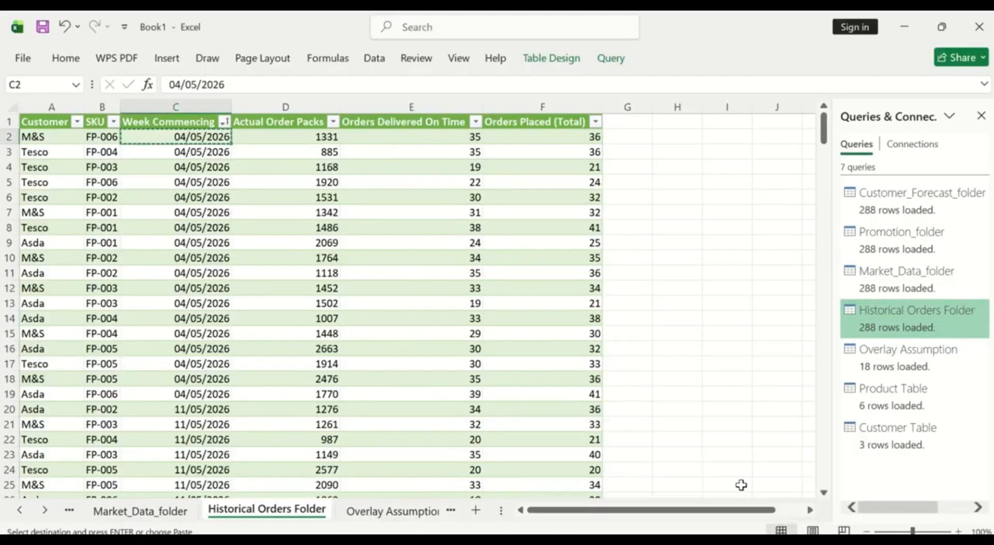
left_click(445, 511)
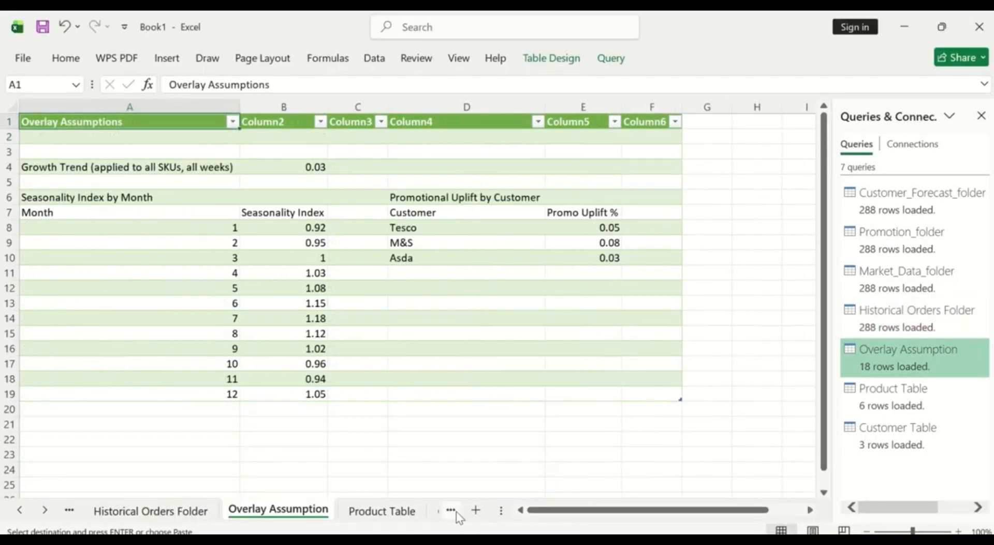
left_click(449, 511)
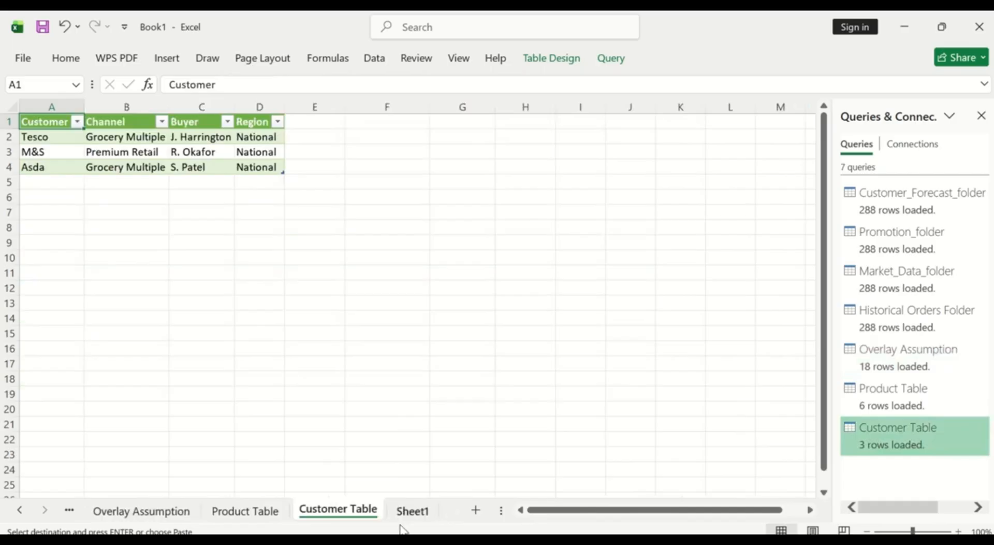
left_click(413, 513)
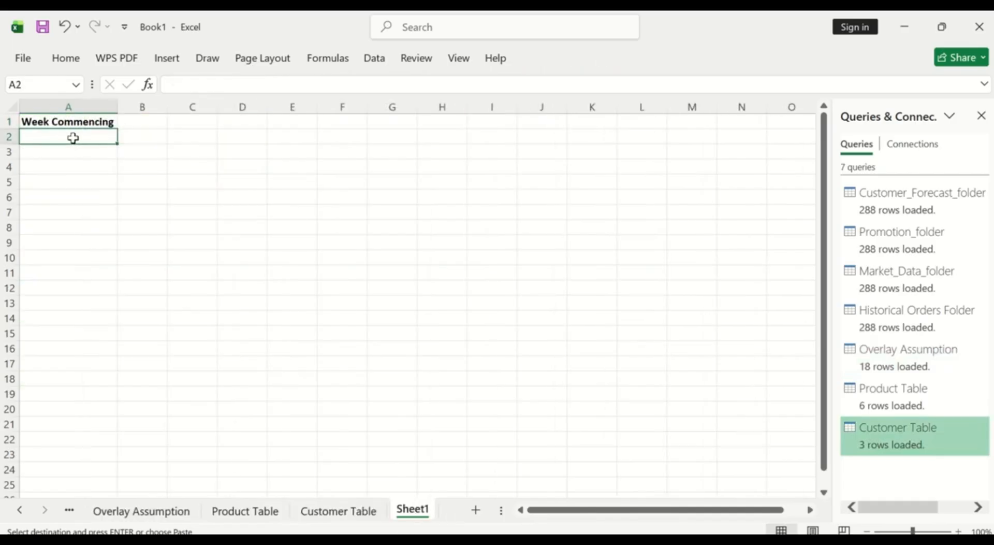
key("ctrl+v")
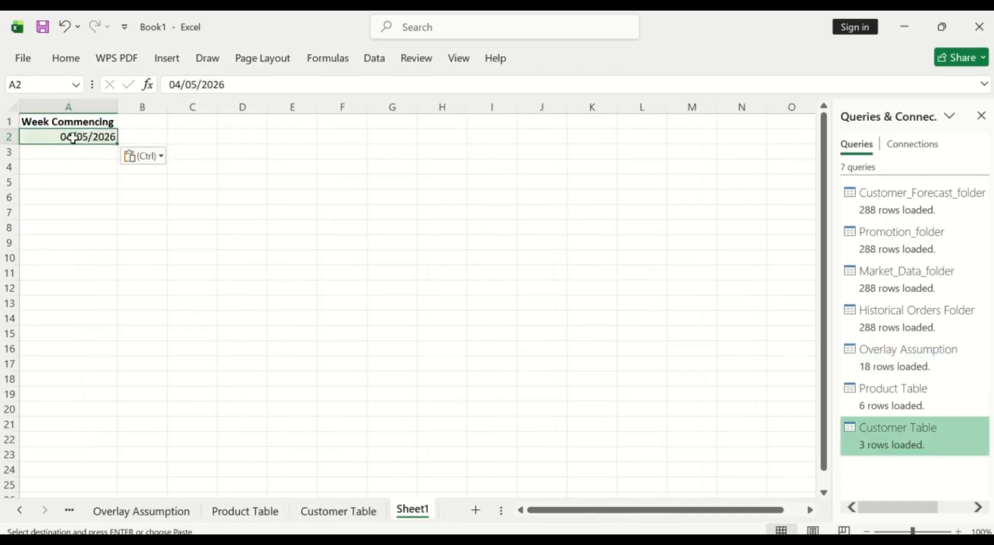
- Enter the formula =A2+7 in cell A3 and fill it down column A to row 34
left_click(143, 124)
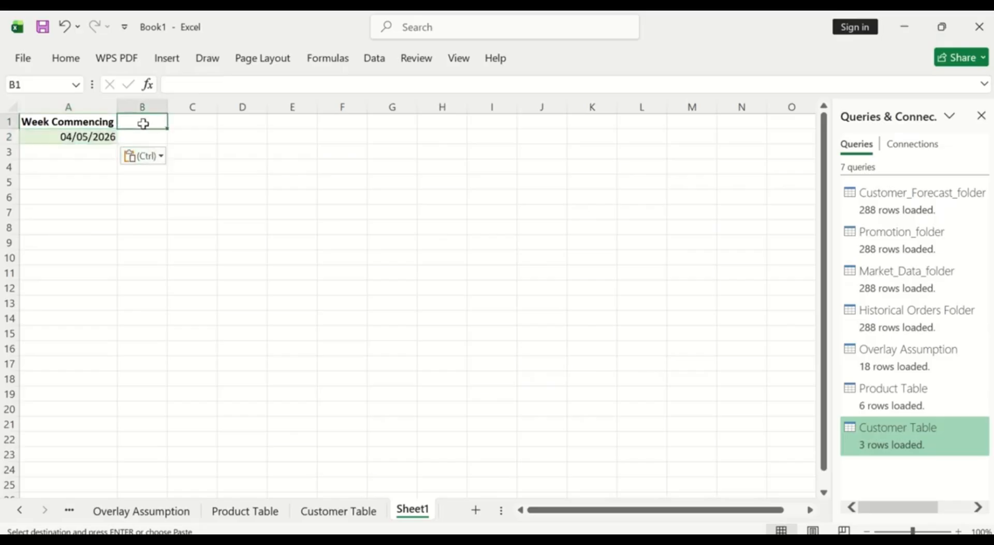
left_click(87, 139)
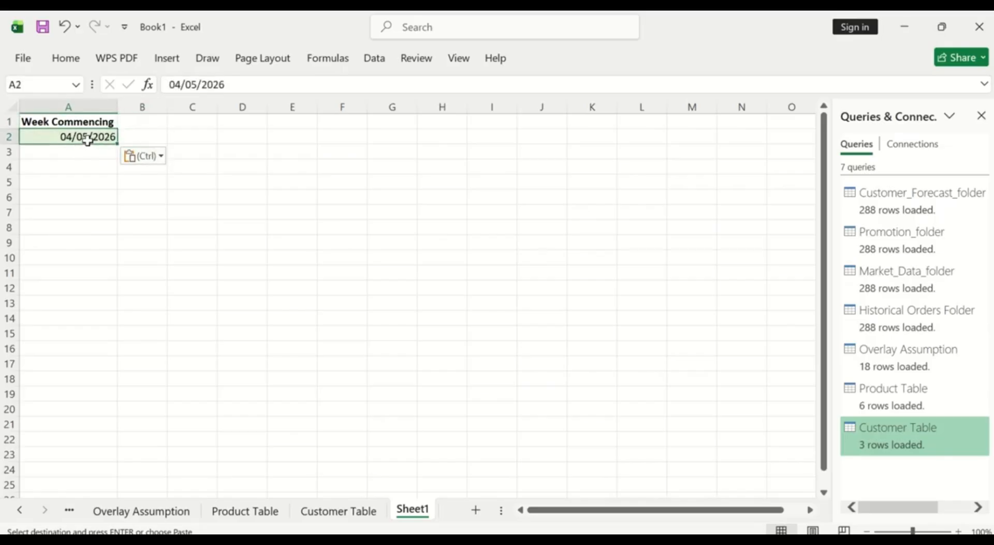
left_click(82, 155)
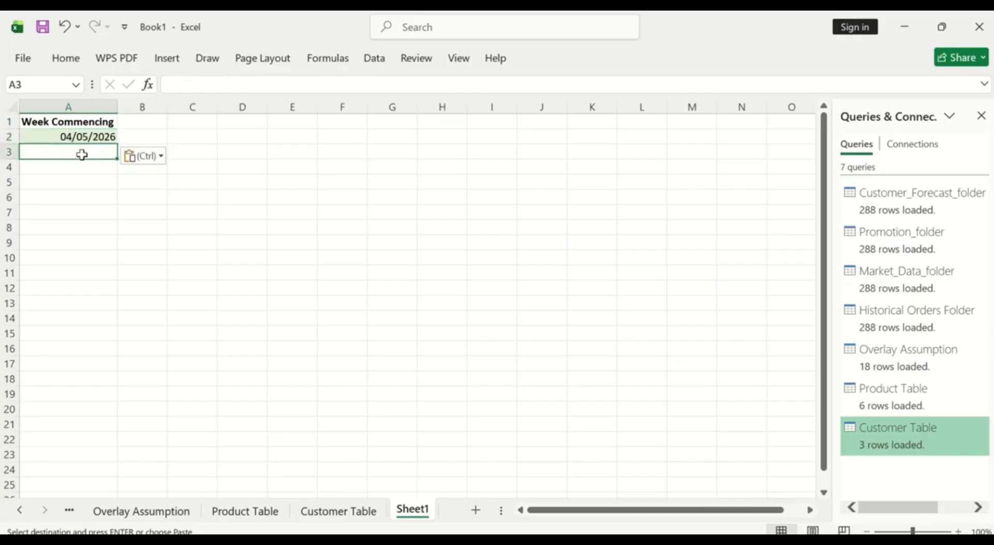
left_click(79, 134)
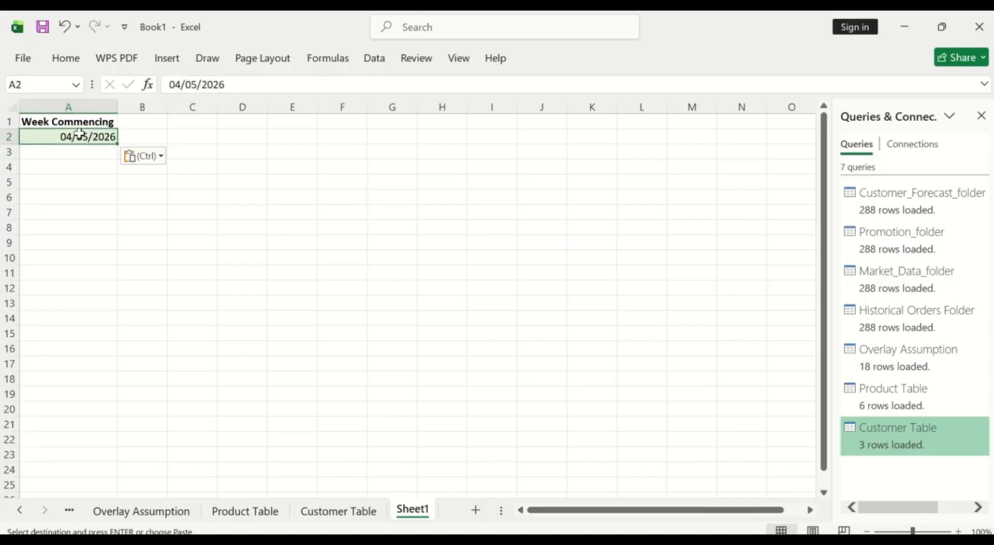
left_click(76, 150)
type("=")
left_click(73, 135)
type("+7")
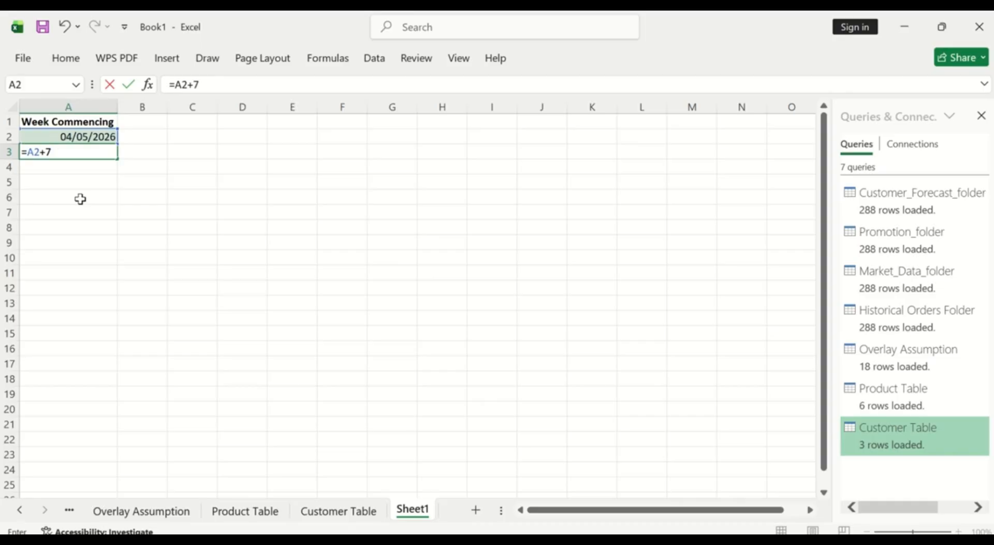
key("Return")
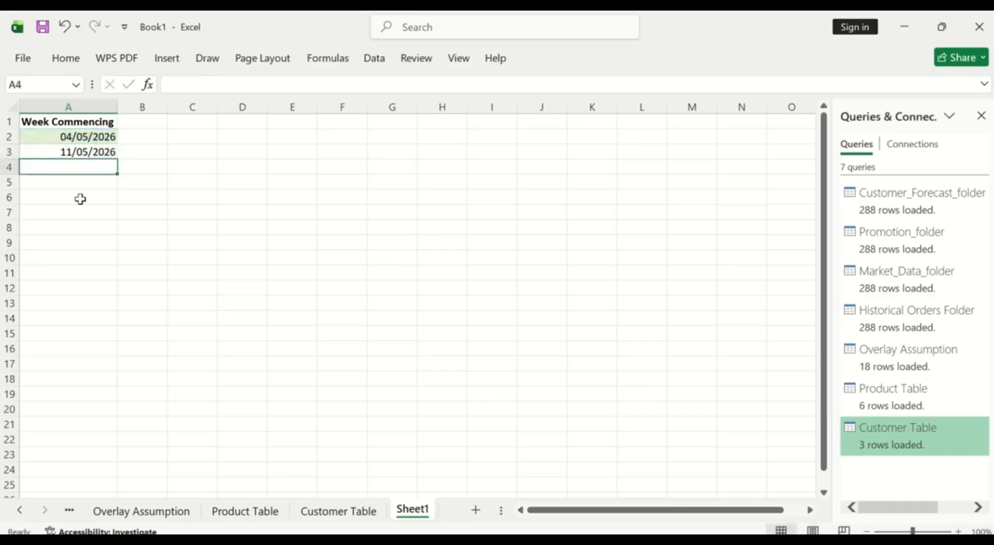
left_click(85, 152)
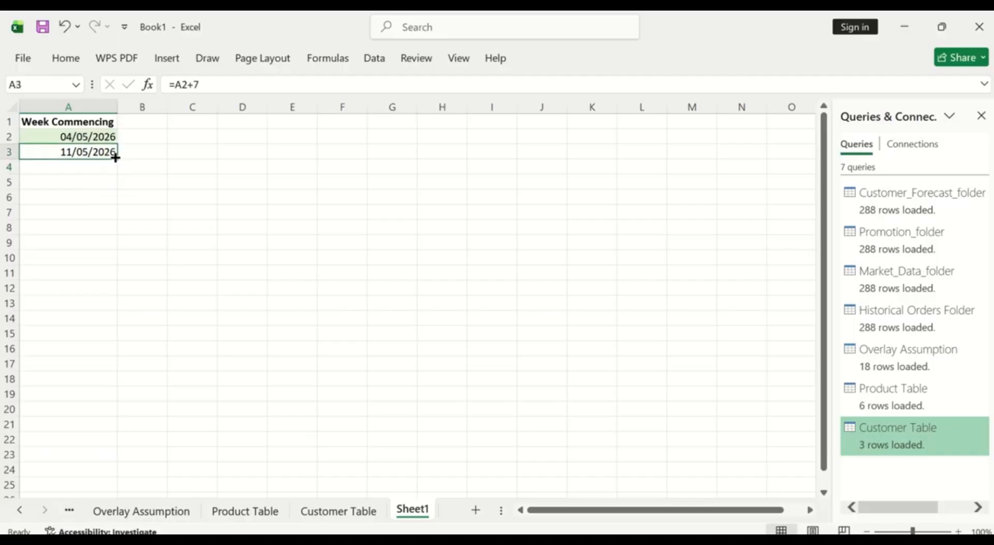
left_click_drag(117, 158, 109, 464)
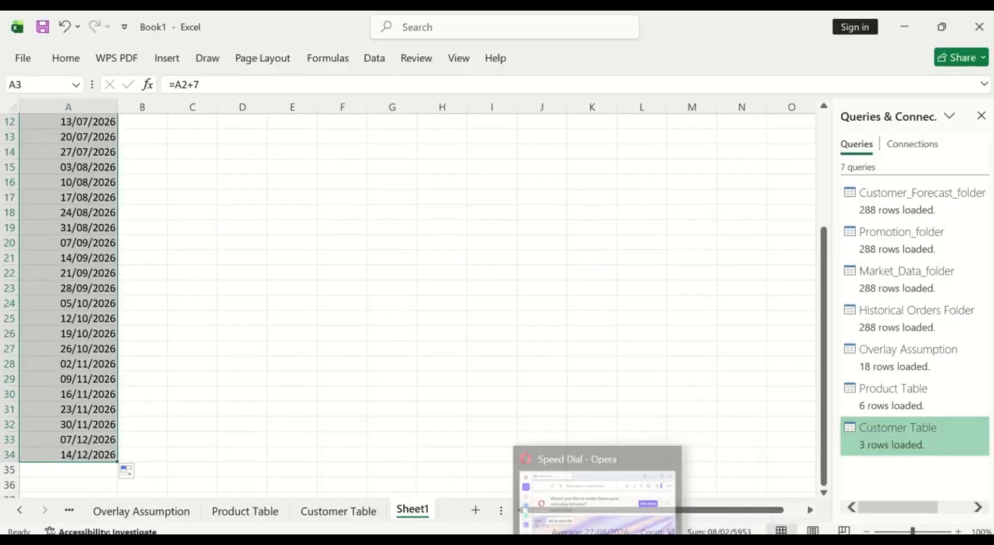
- Check the last Week Commencing date at the end of the Historical Orders Folder table
mouse_move(687, 542)
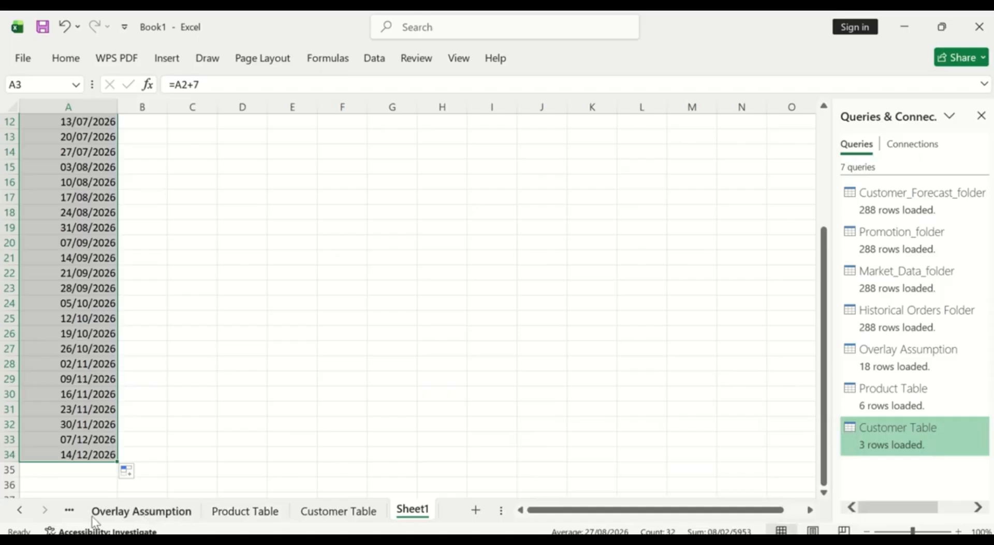
left_click(19, 510)
left_click(19, 511)
left_click(20, 511)
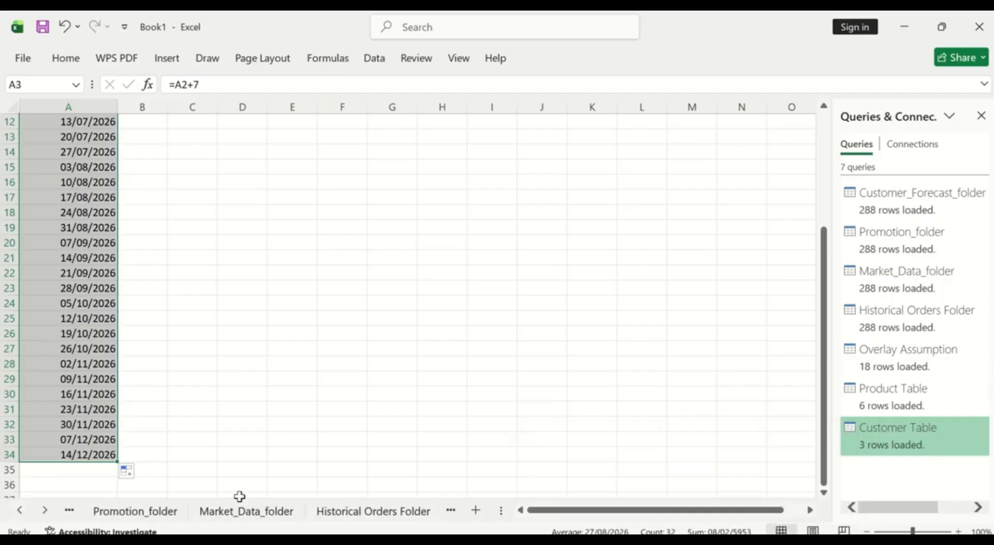
left_click(354, 512)
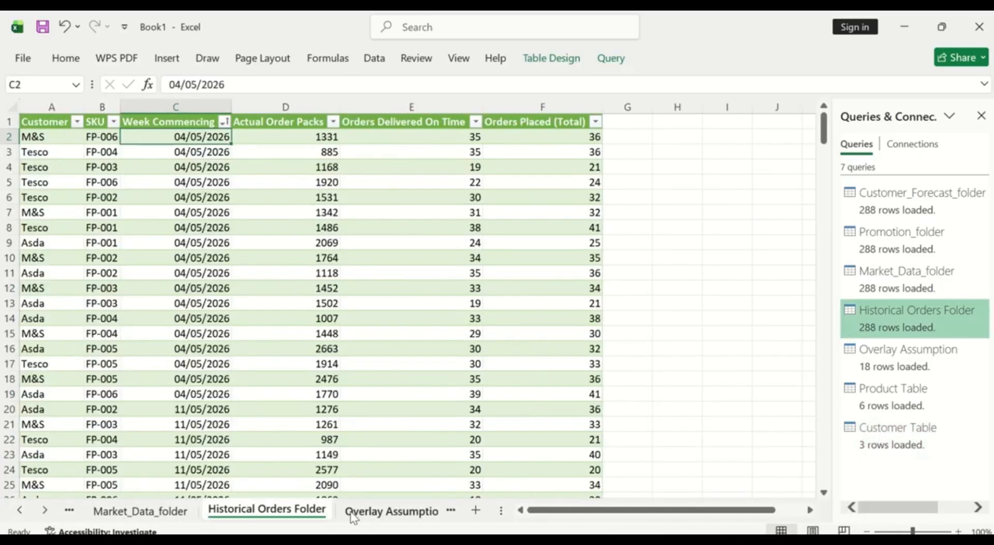
scroll(476, 403, "down", 20)
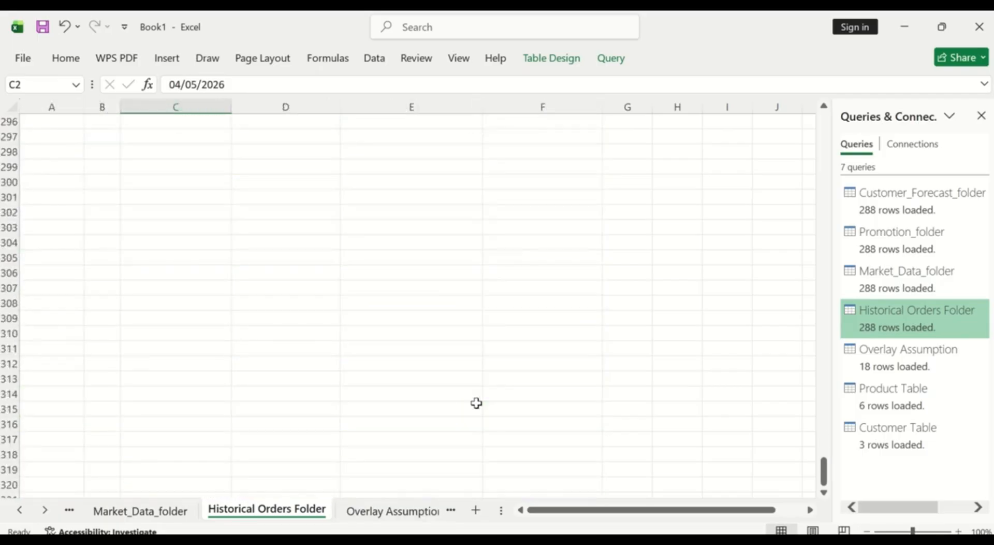
scroll(476, 403, "up", 6)
scroll(477, 403, "up", 2)
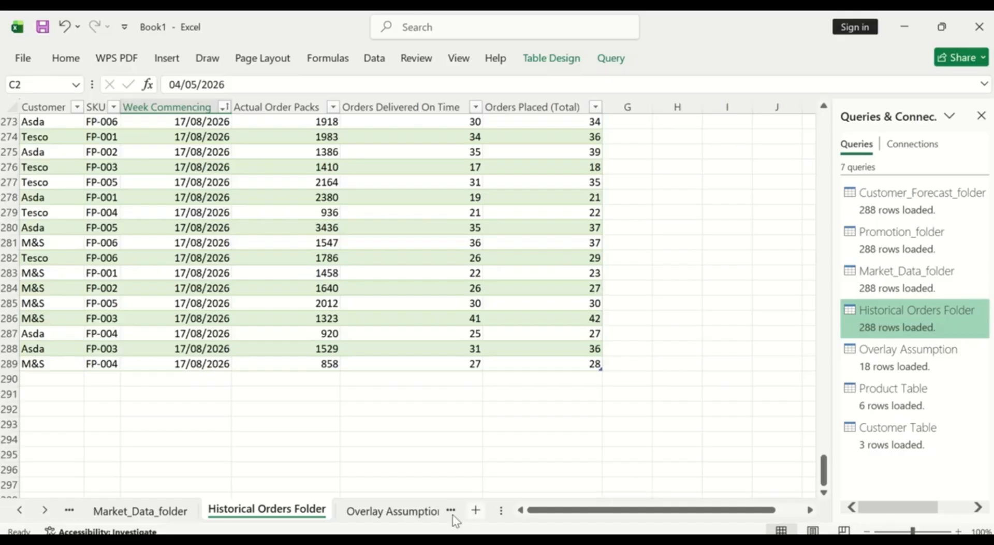
- Shorten the filled date series in column A of Sheet1 to end at 17/08/2026 in row 17
left_click(420, 513)
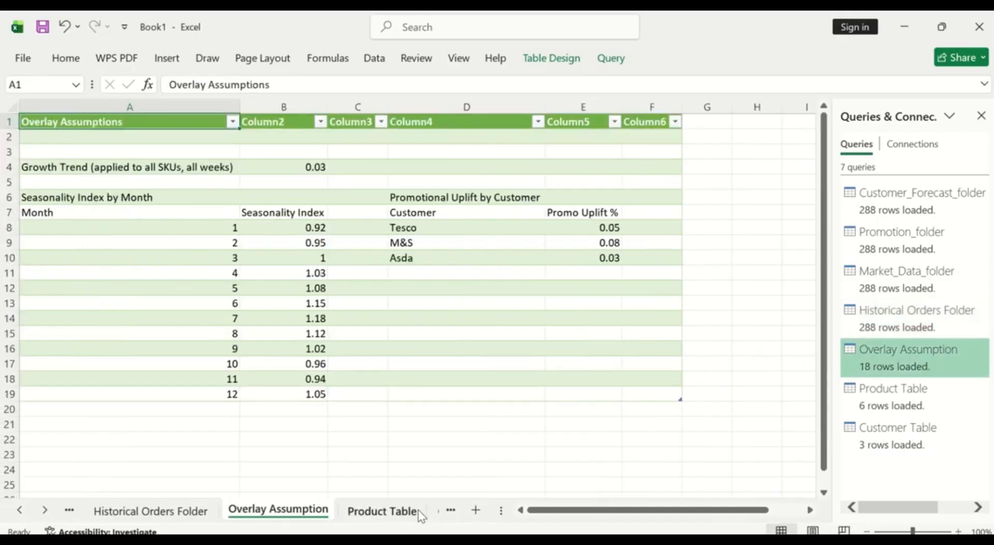
left_click(407, 512)
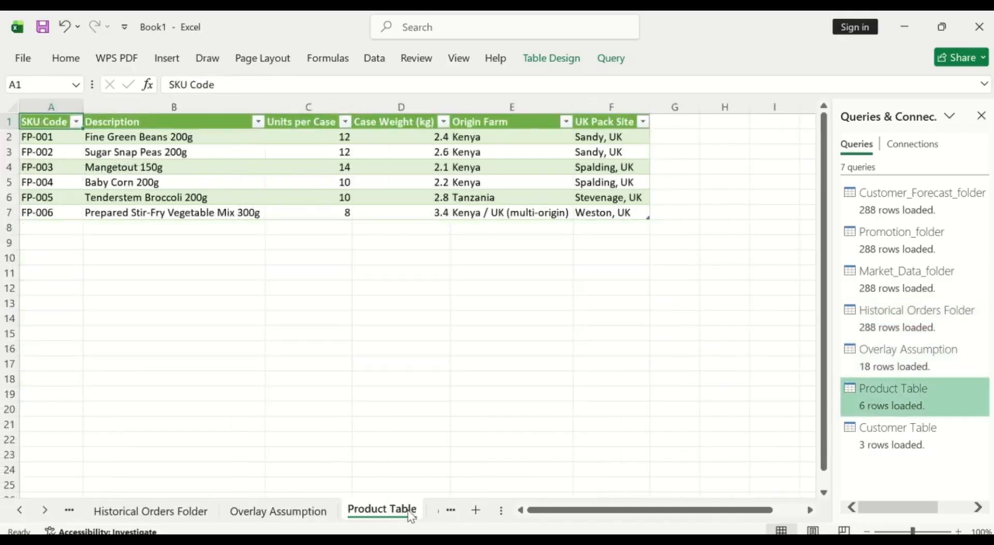
left_click(448, 510)
left_click(447, 509)
left_click(421, 513)
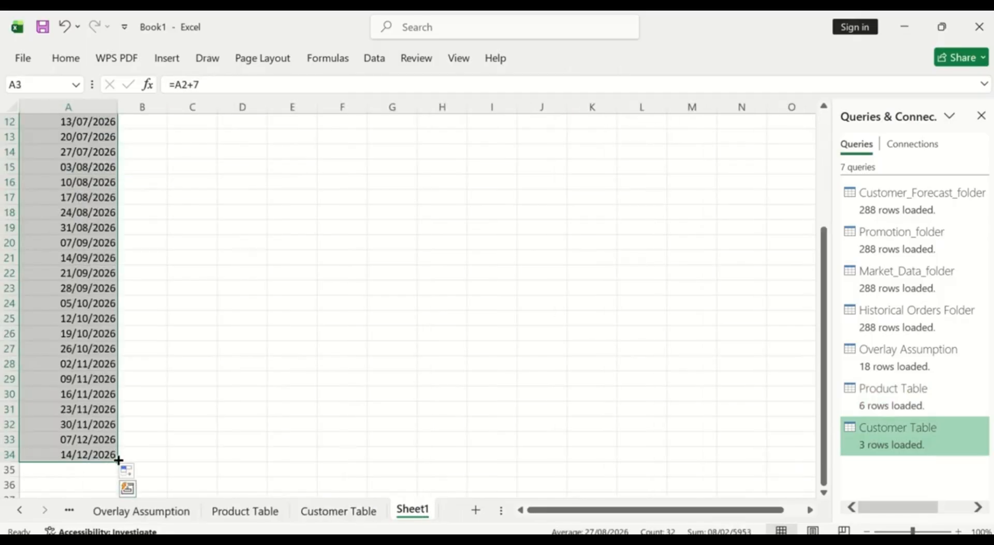
left_click_drag(115, 461, 113, 203)
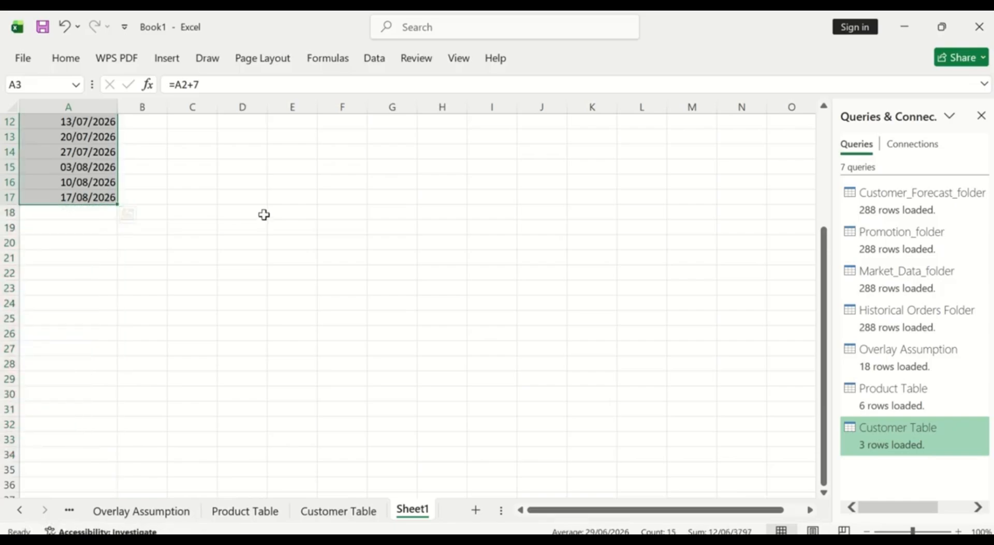
scroll(278, 214, "up", 4)
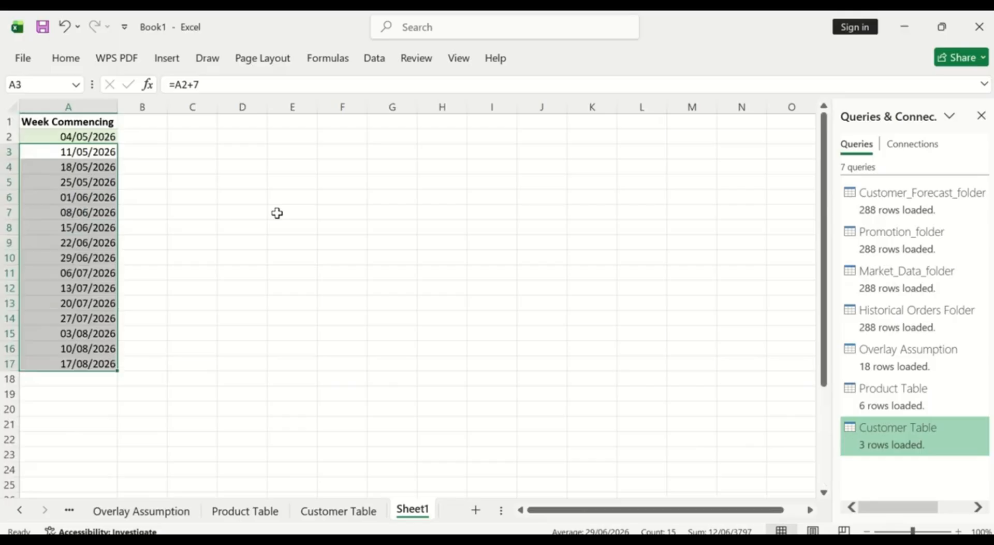
- Enter the header "Week Number" in cell B1 and autofit column B to it
left_click(143, 120)
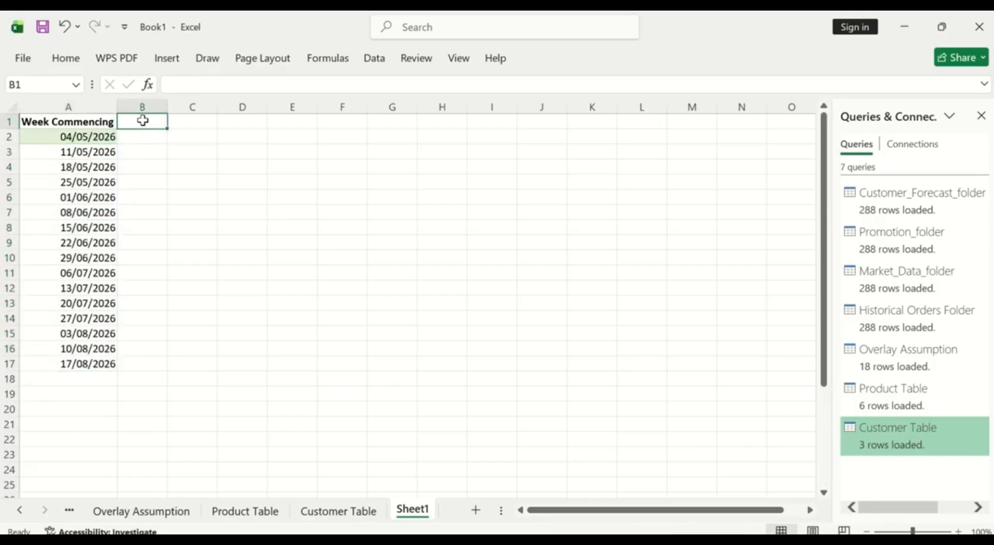
type("W")
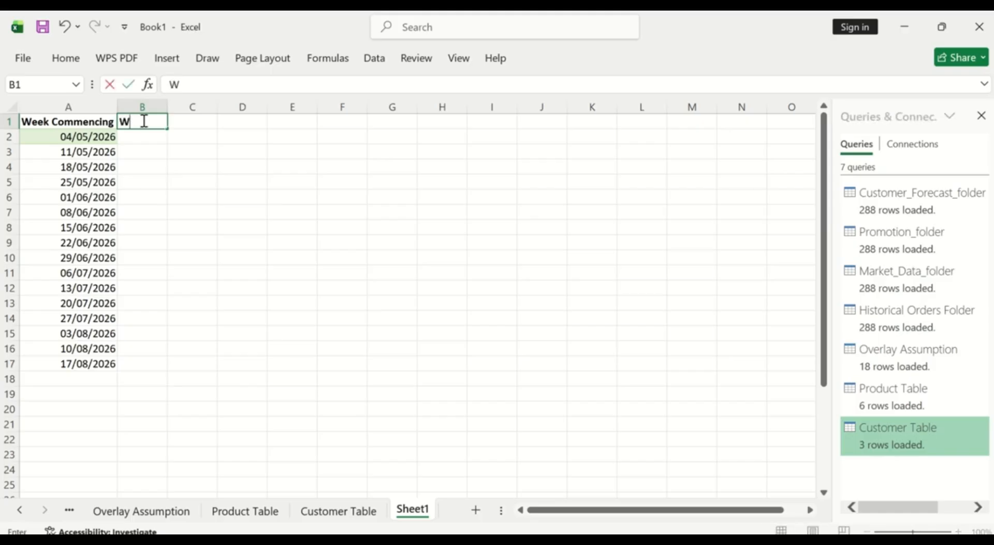
type("eek Number")
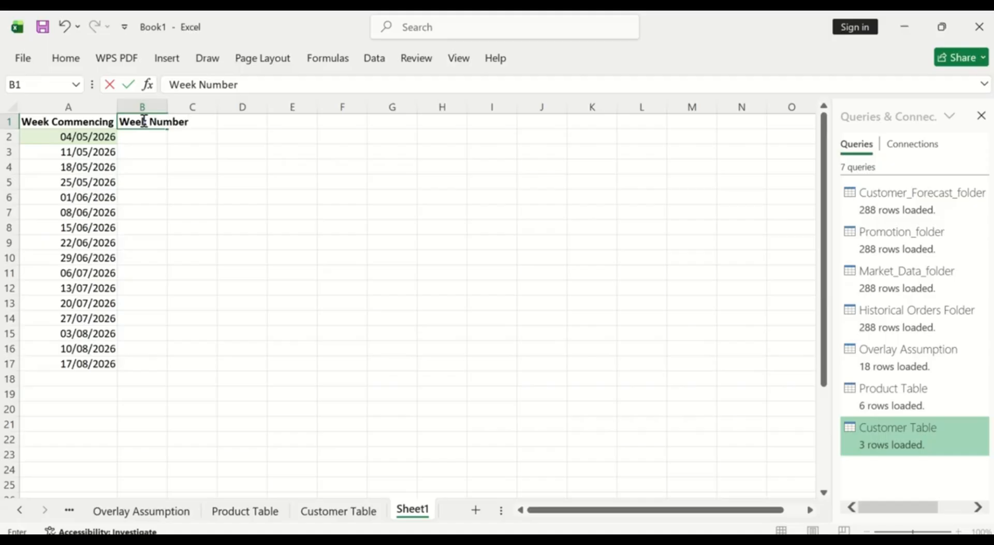
key("Return")
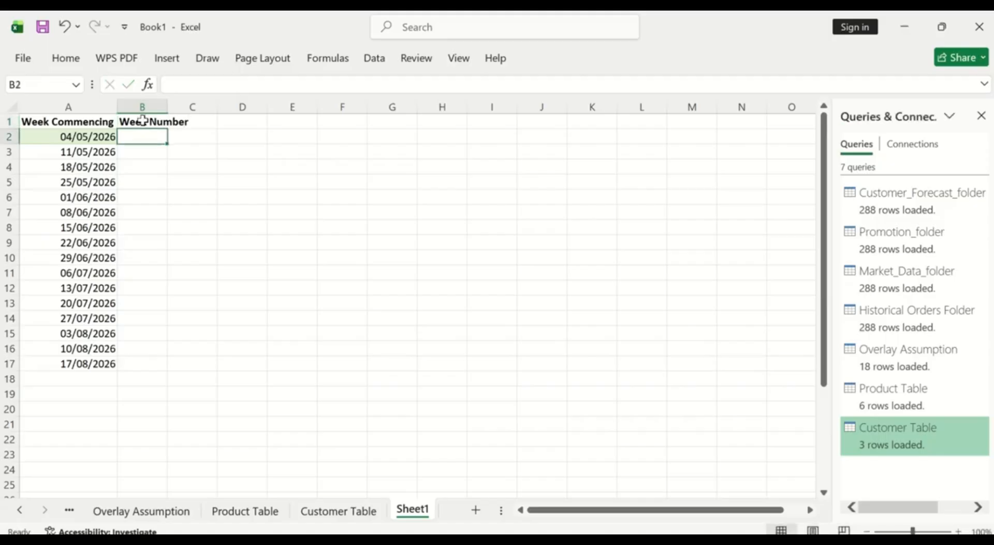
double_click(168, 101)
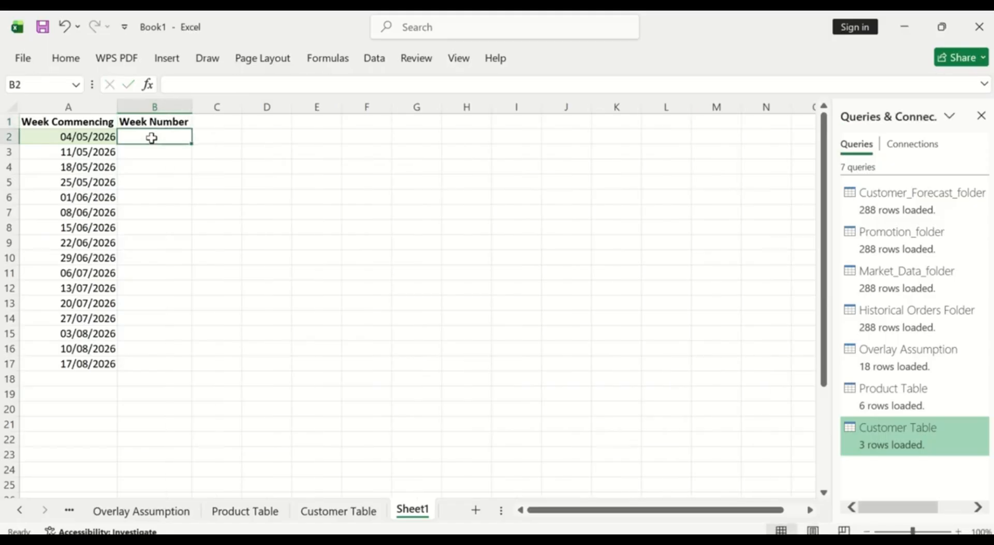
- Enter the formula =WEEKNUM(A2,2) in cell B2 and fill it down column B to row 17
type("=")
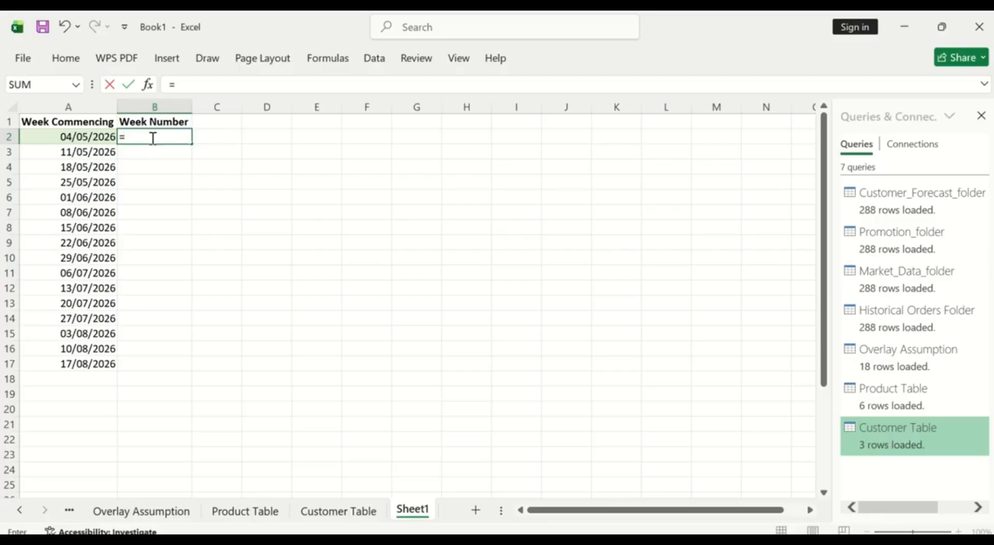
type("wee")
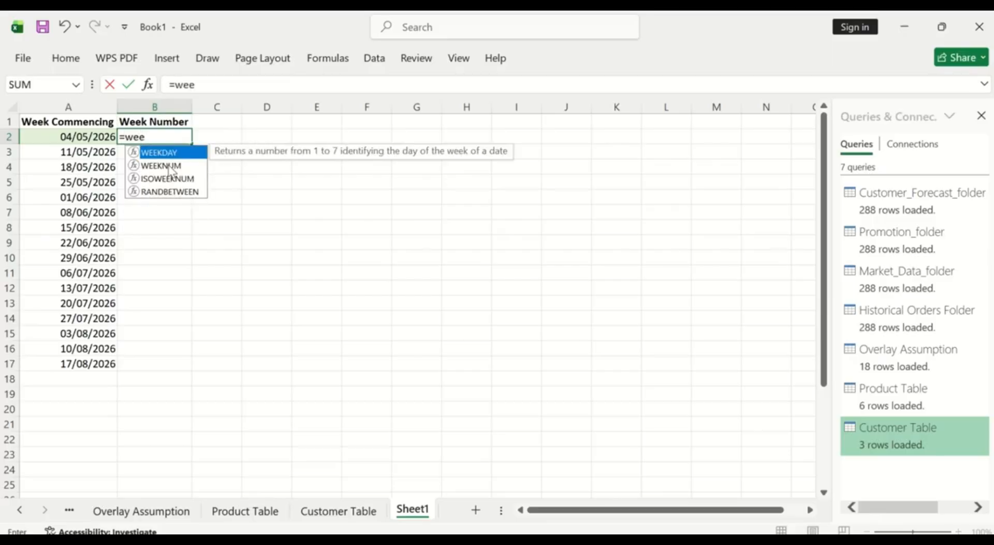
left_click(171, 166)
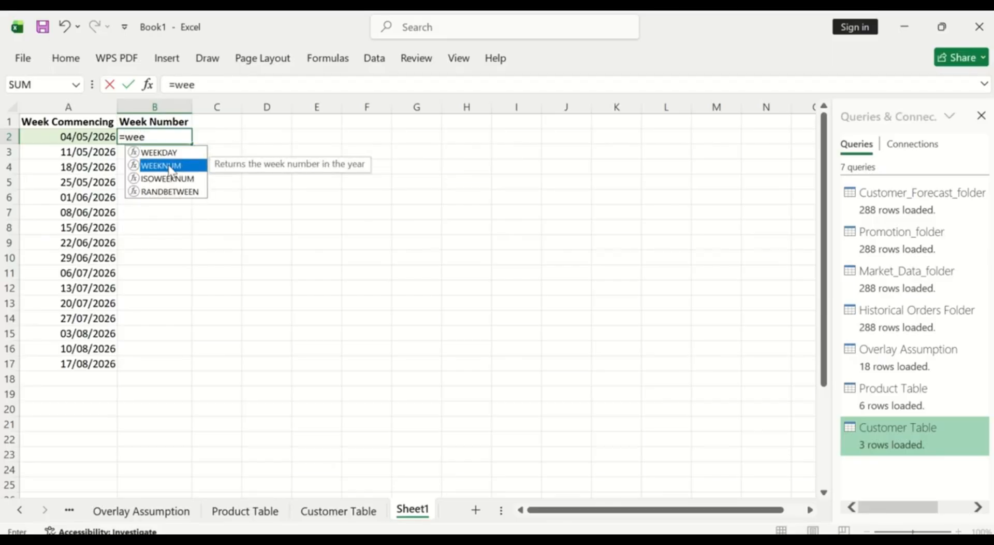
double_click(169, 166)
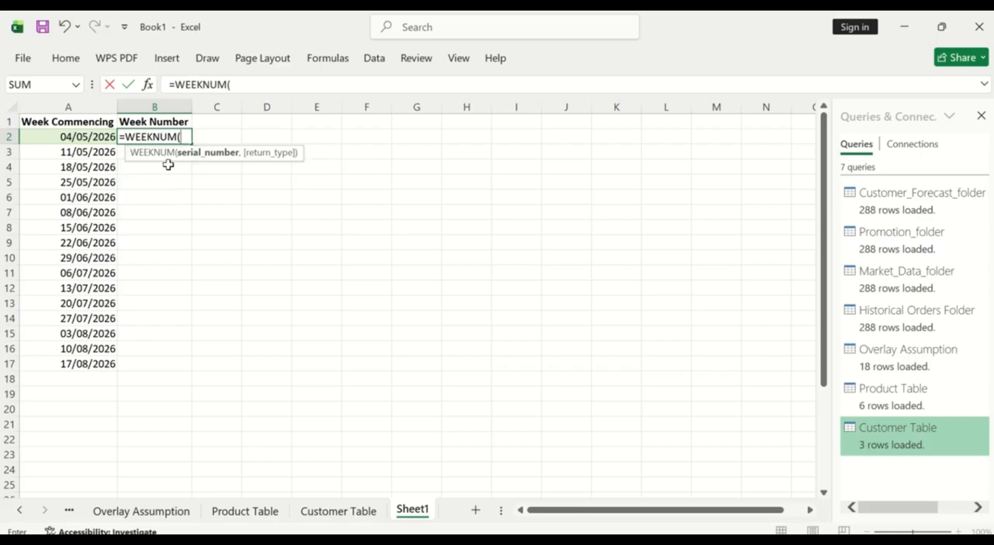
left_click(83, 137)
type(",")
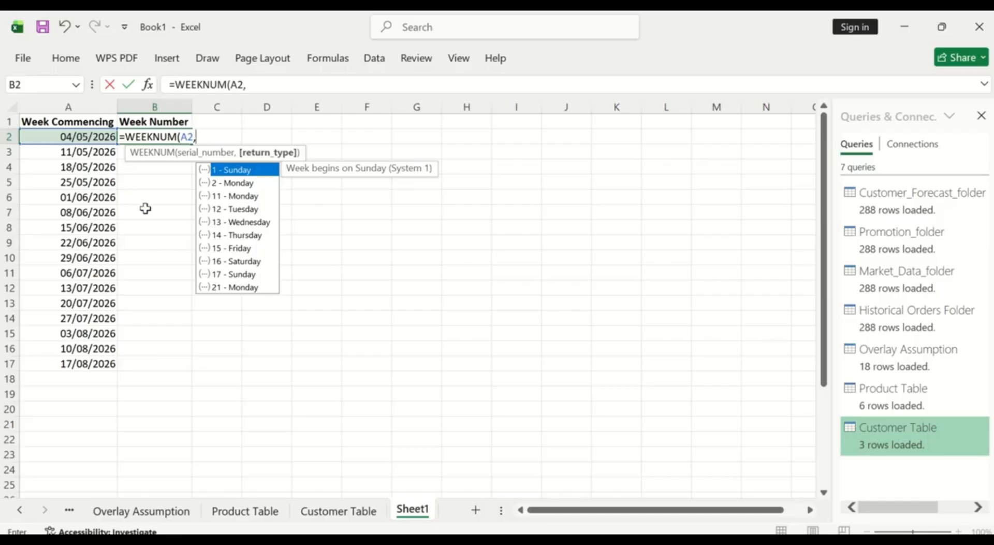
left_click(232, 184)
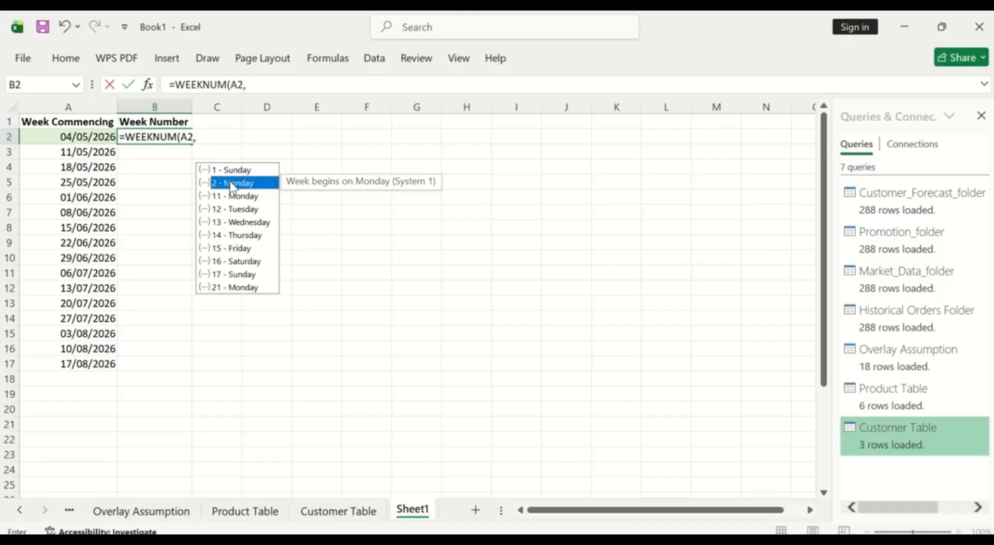
double_click(231, 184)
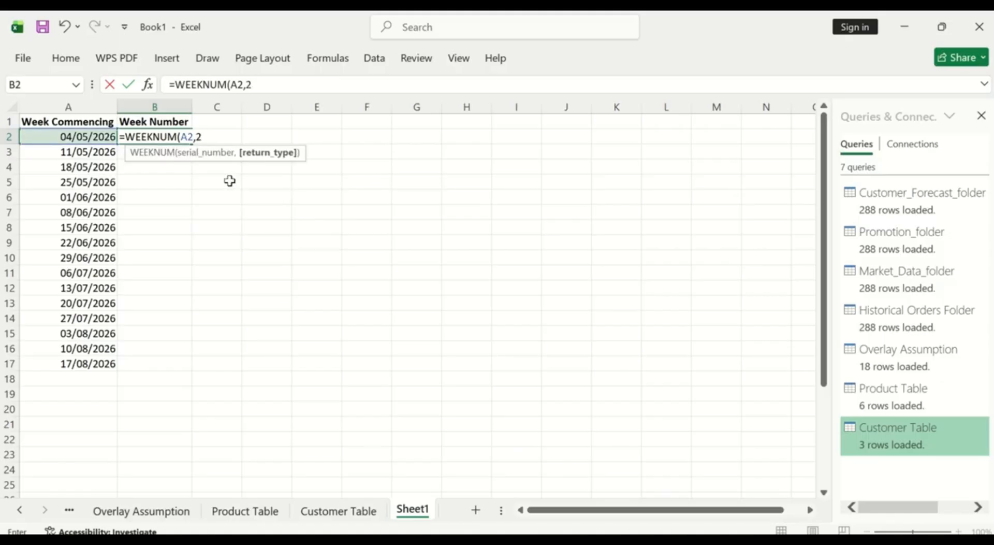
type(")")
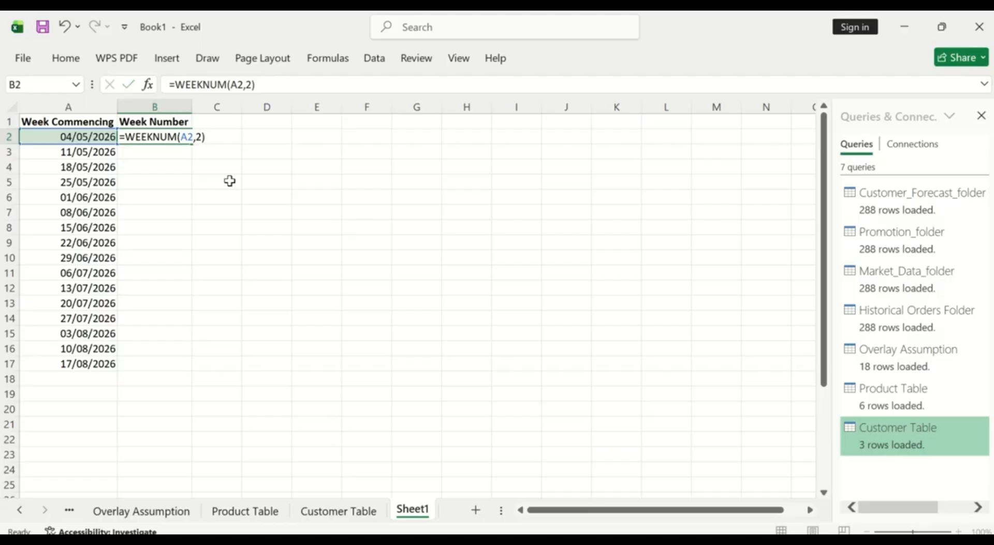
key("Return")
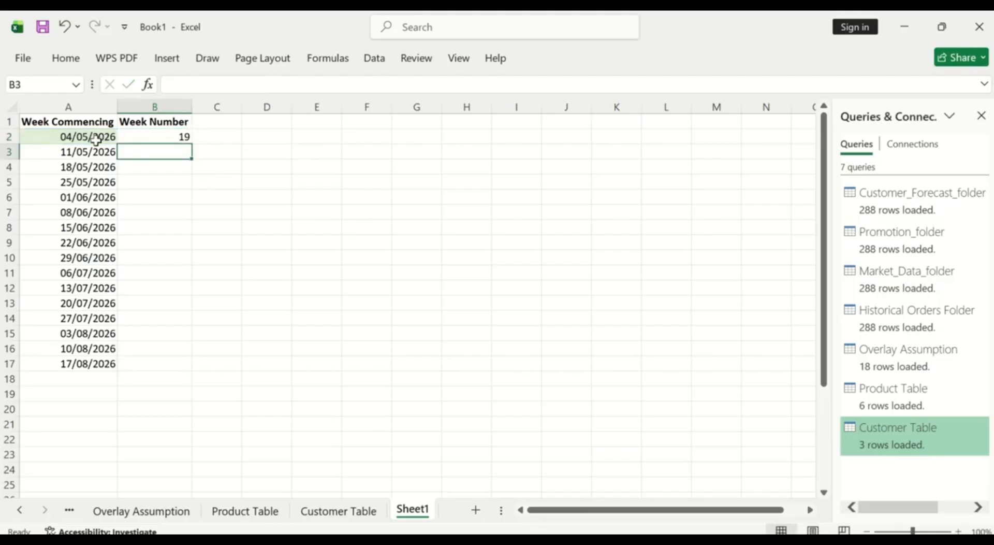
left_click(180, 136)
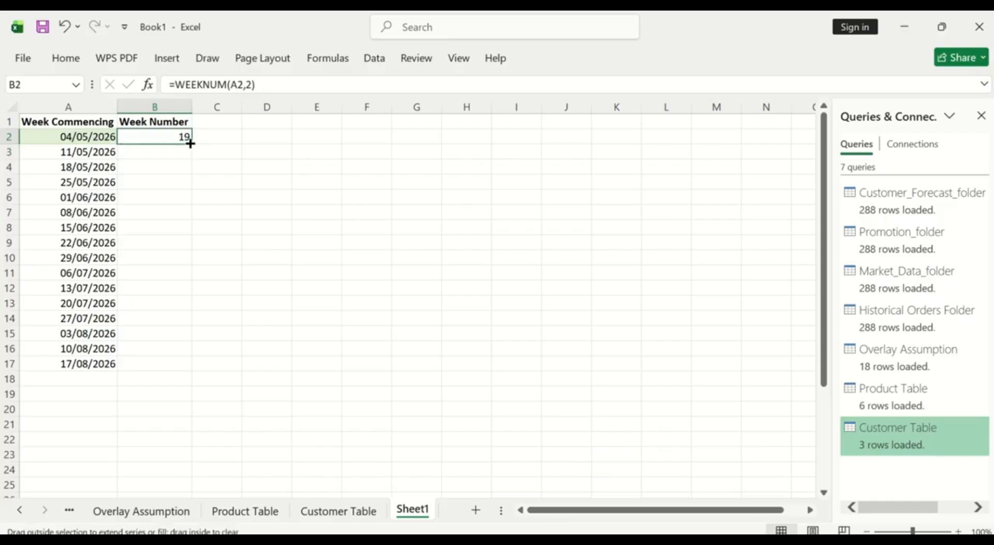
double_click(190, 144)
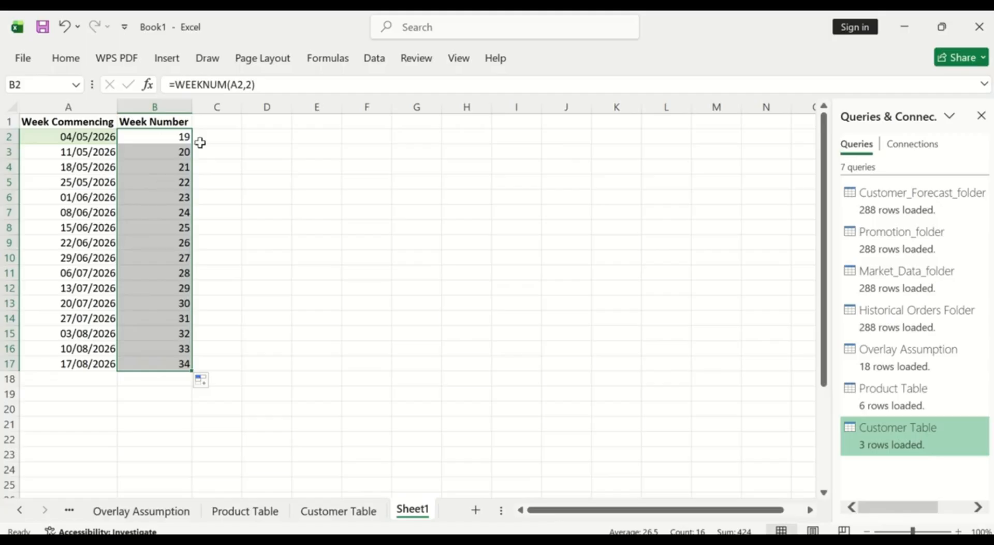
- Enter the header "Month" in cell C1
left_click(216, 122)
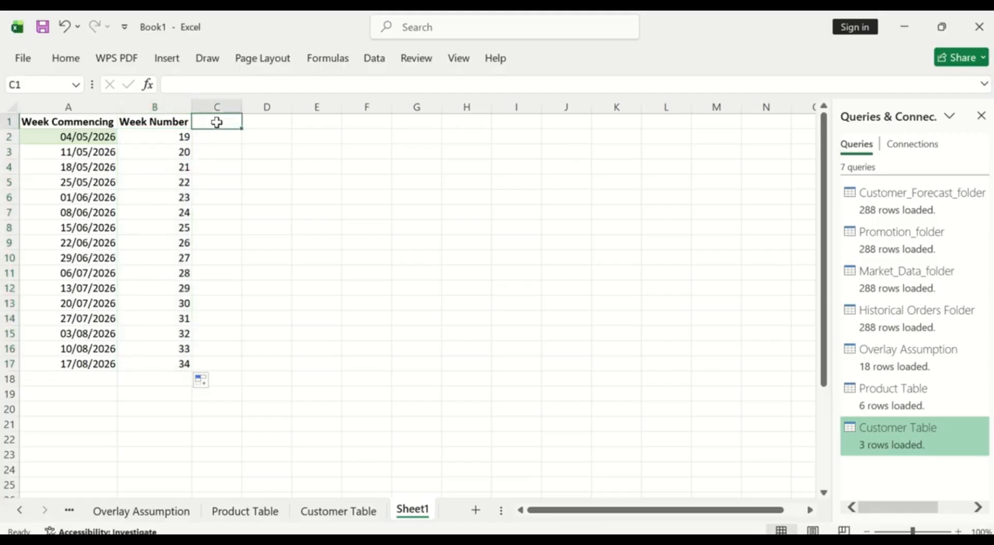
type("M")
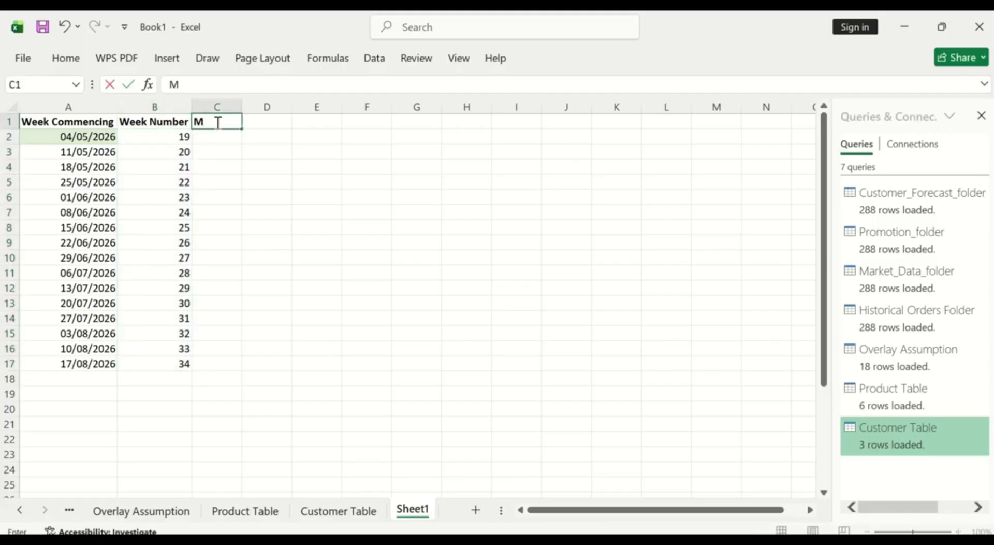
type("onth")
- Enter the formula =TEXT(A2,"mmmm") in cell C2 and fill it down column C to row 17
left_click(230, 136)
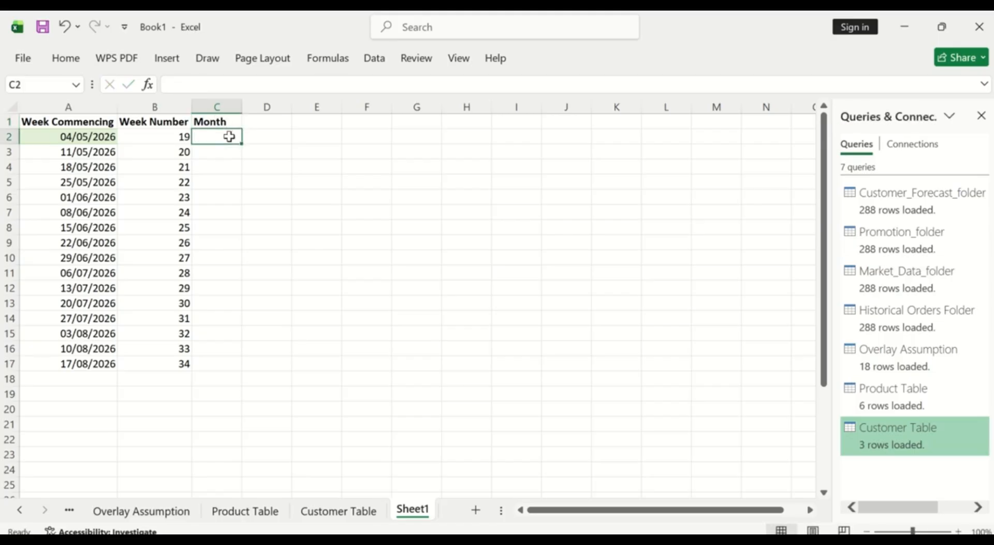
type("=")
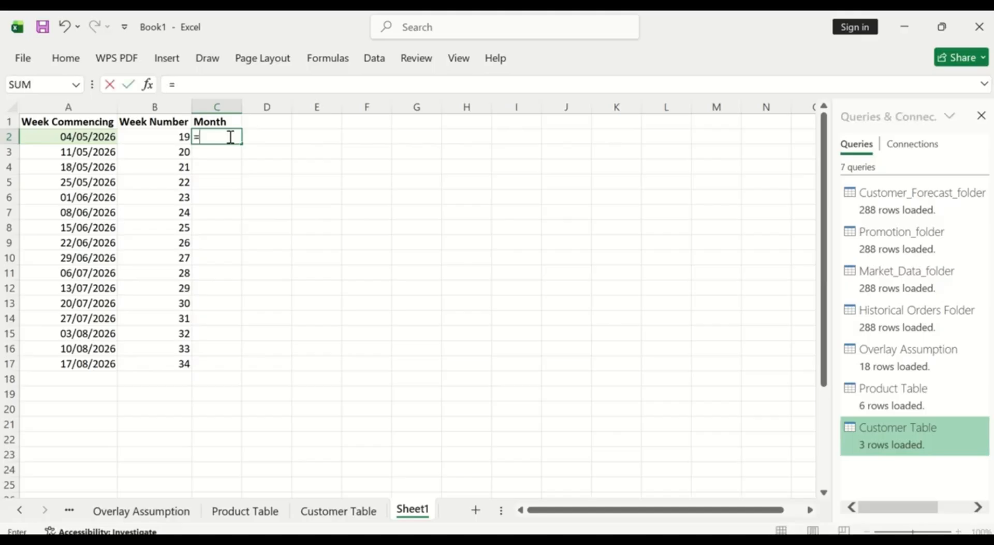
type("TEXT")
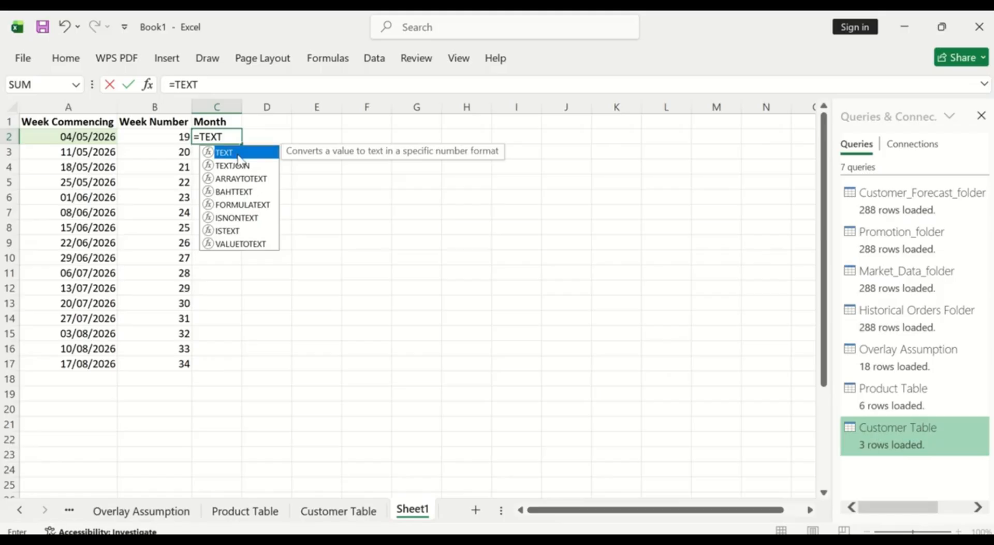
double_click(238, 155)
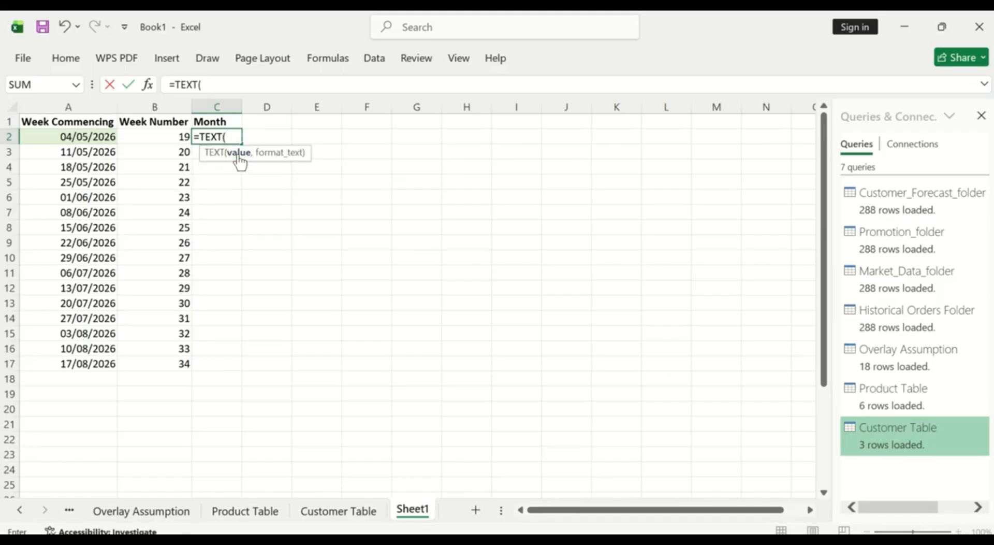
left_click(93, 137)
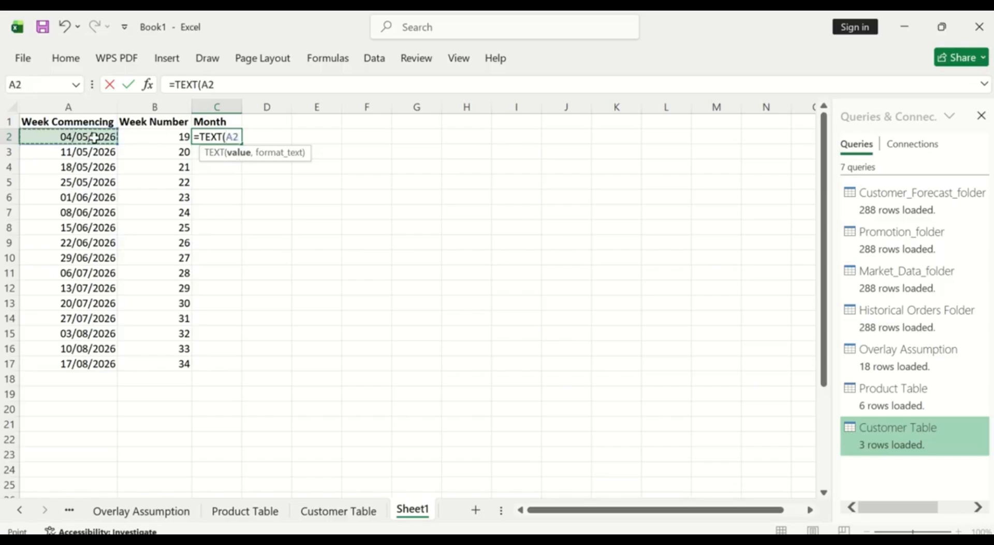
type(",")
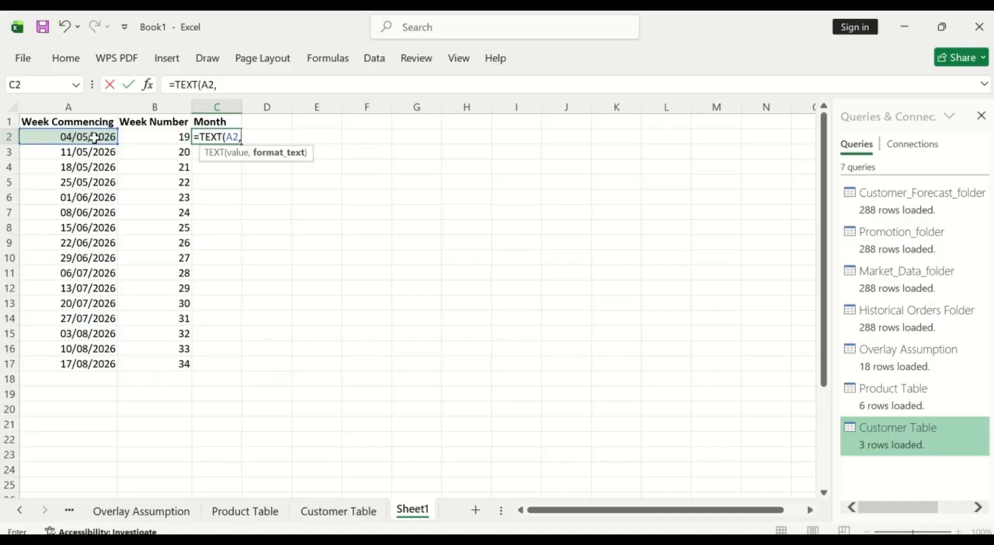
type("\"mmmm")
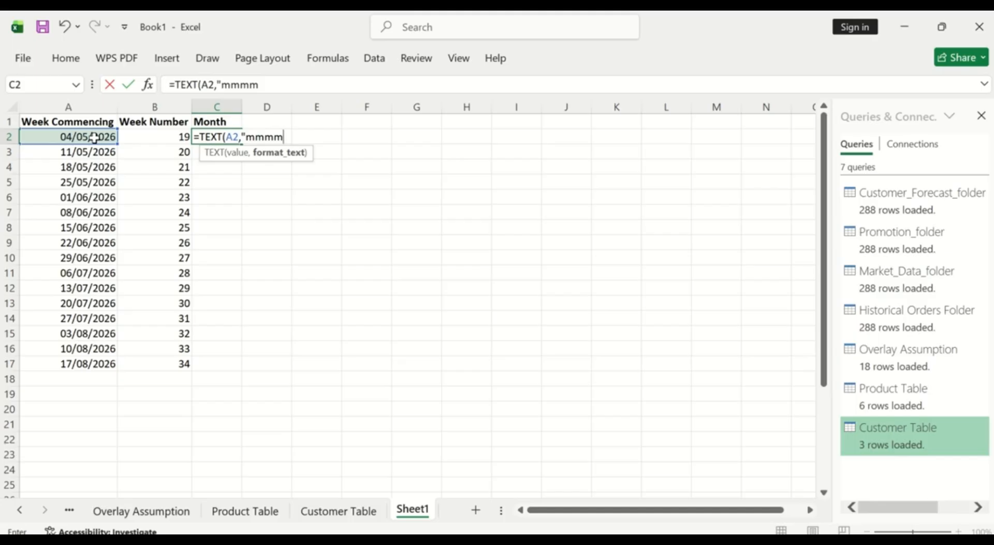
type("\")")
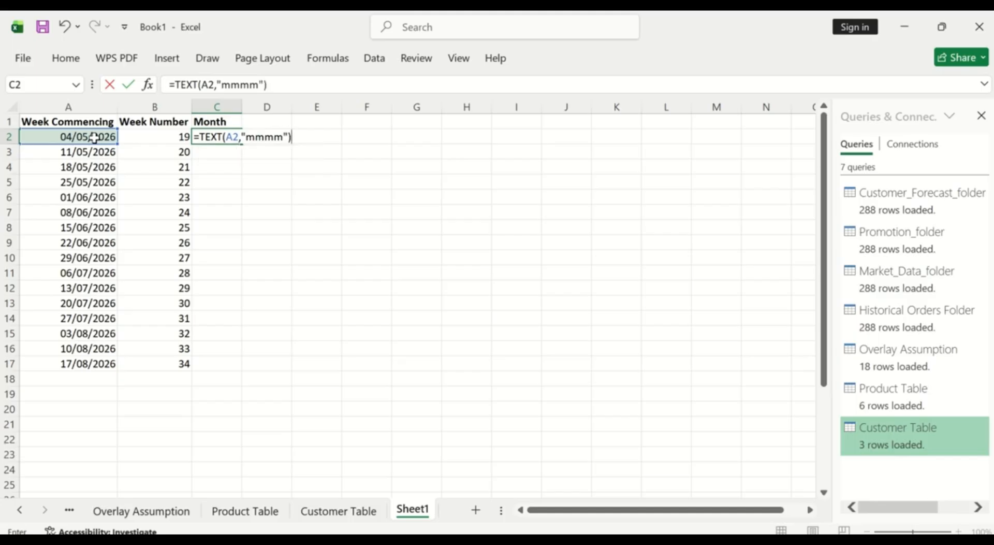
key("Return")
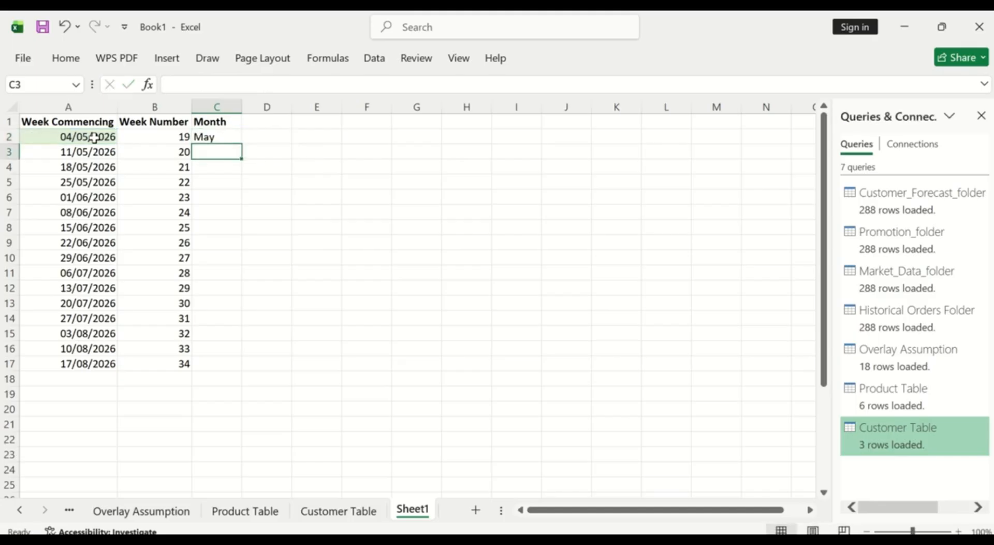
left_click(213, 135)
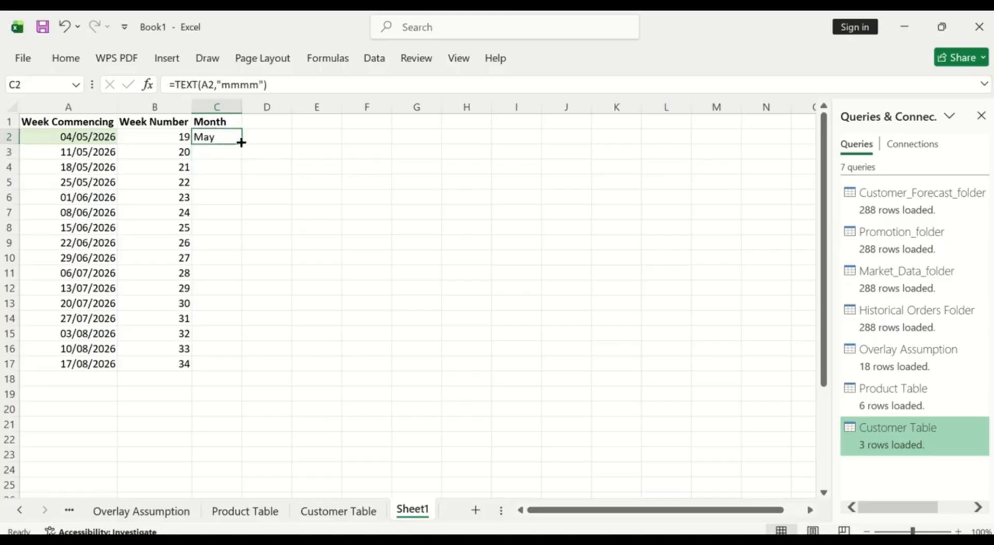
double_click(241, 142)
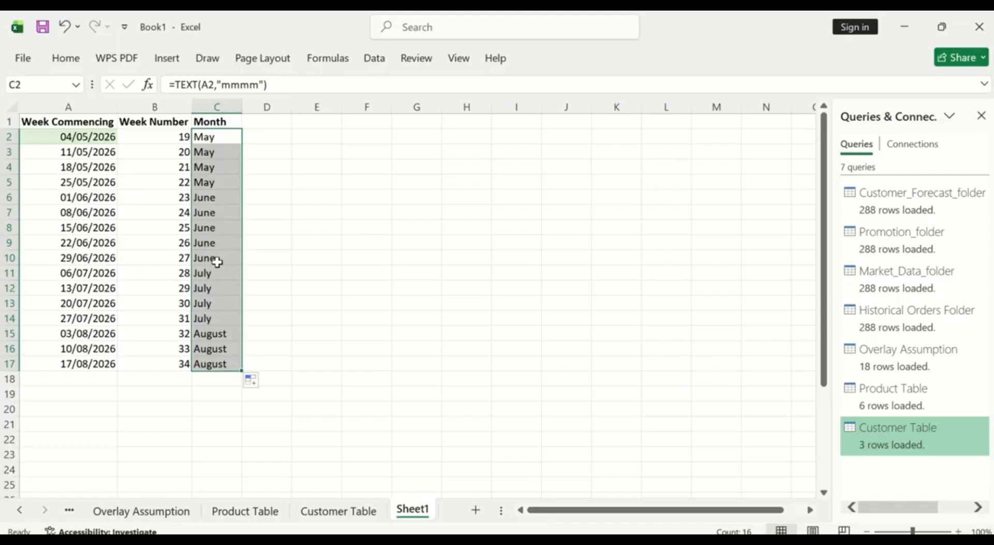
- Enter the header "Month Number" in cell D1 and autofit column D to it
left_click(258, 120)
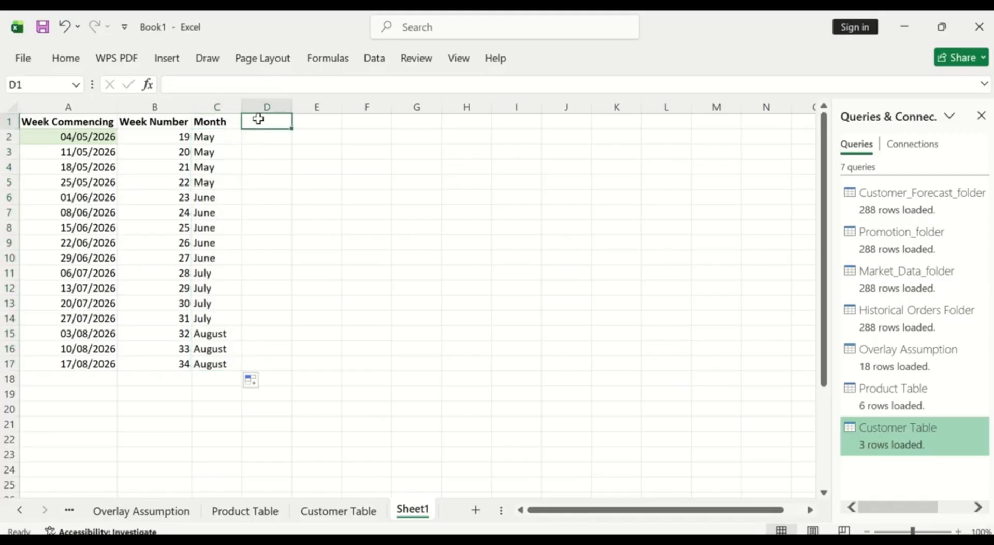
type("M")
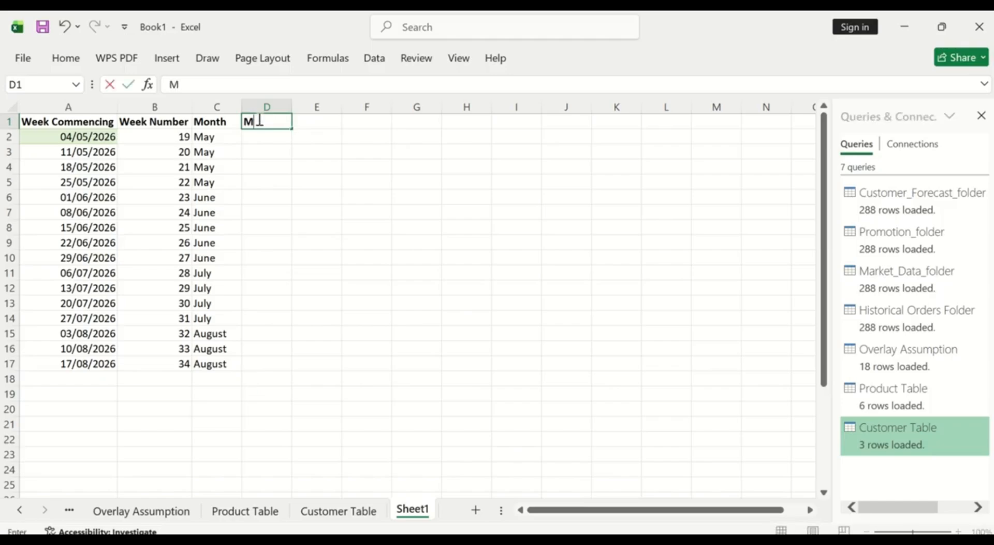
type("onth Numbe")
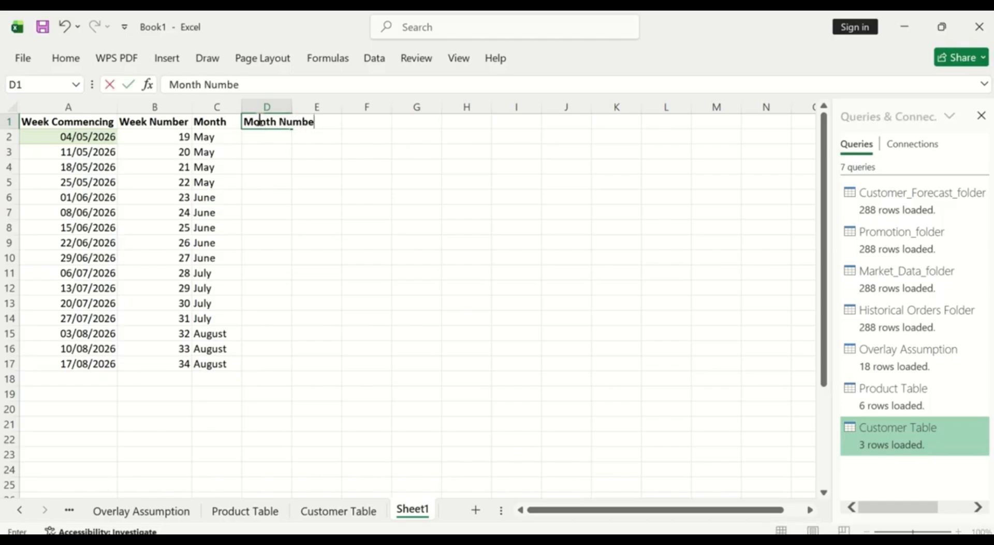
type("r")
key("Return")
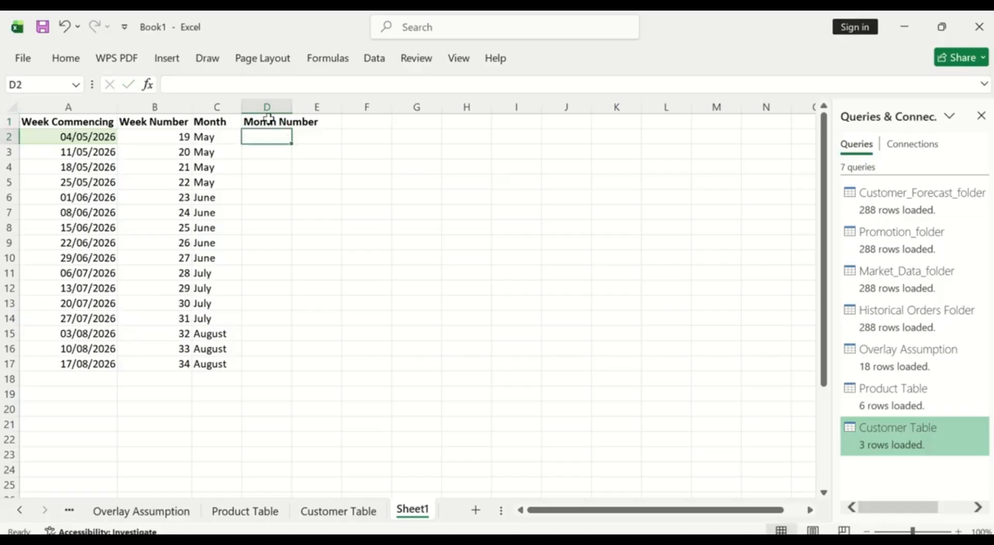
double_click(292, 103)
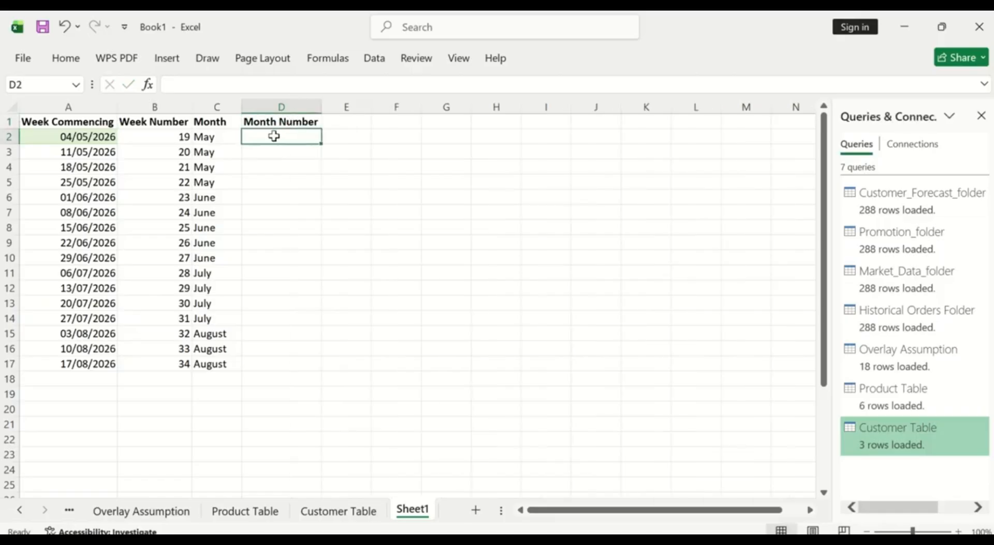
- Enter the formula =MONTH(A2) in cell D2 and fill it down column D to row 17
type("=")
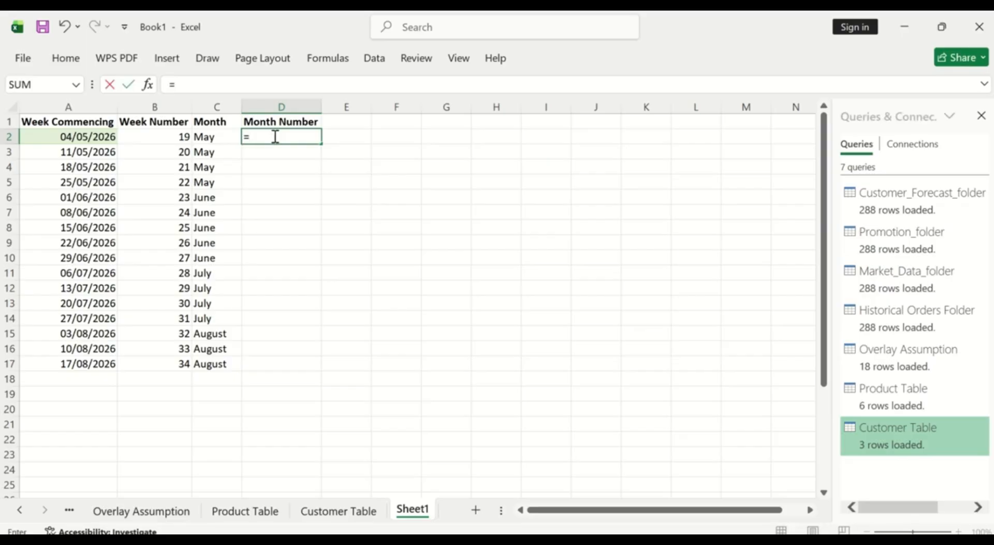
type("M")
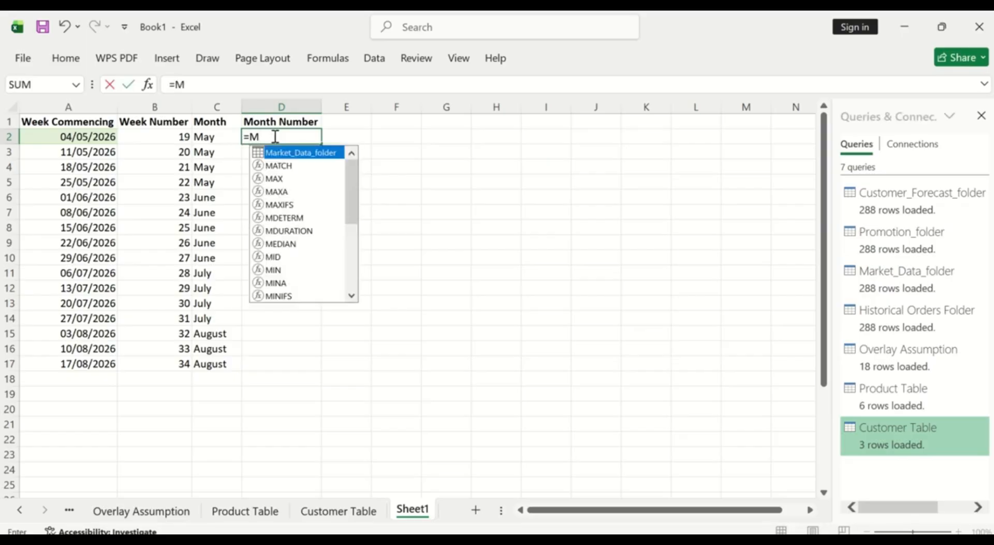
type("o")
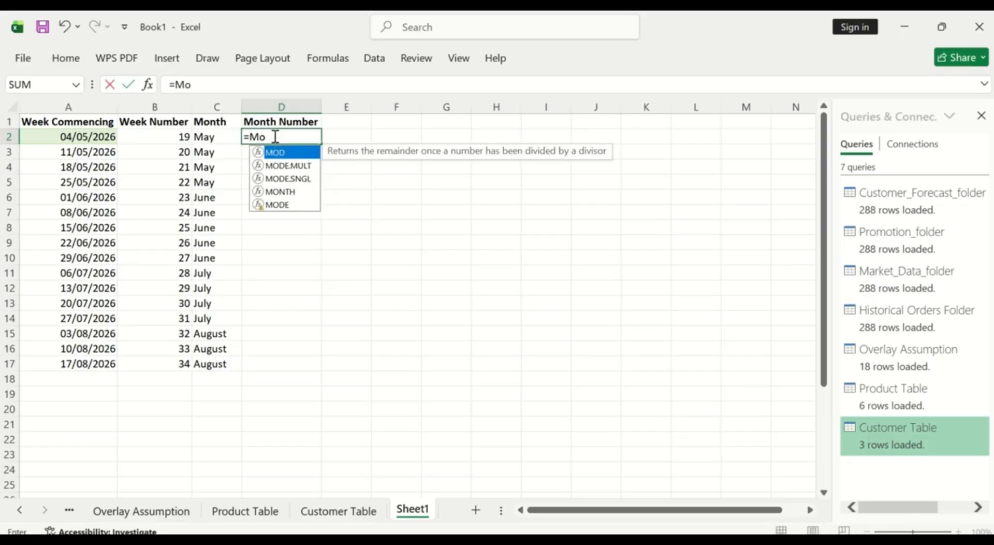
type("nth")
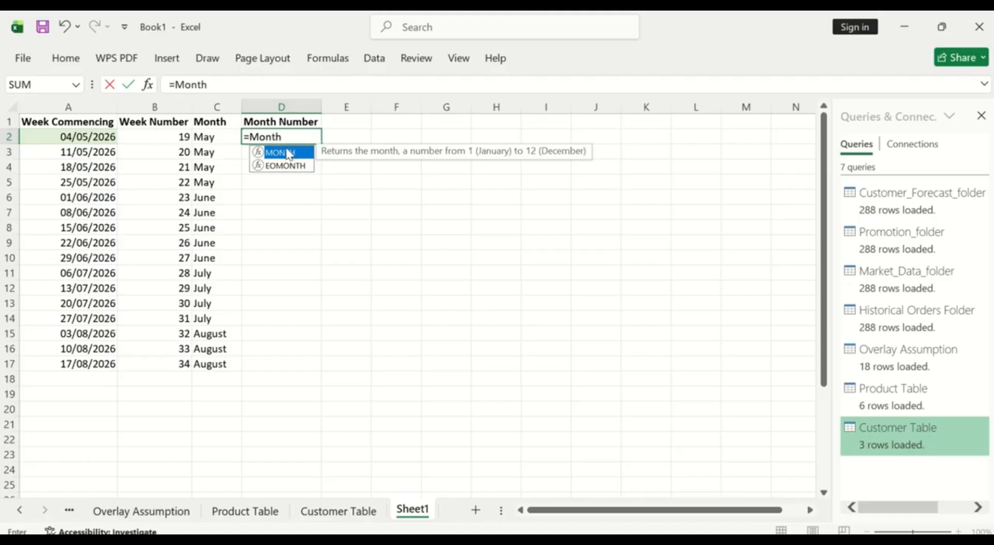
double_click(288, 152)
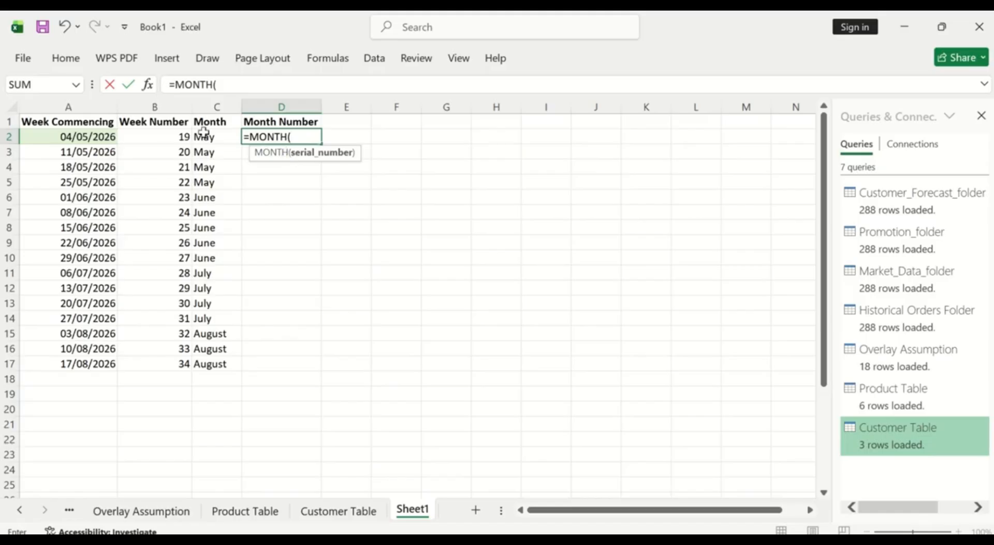
left_click(99, 138)
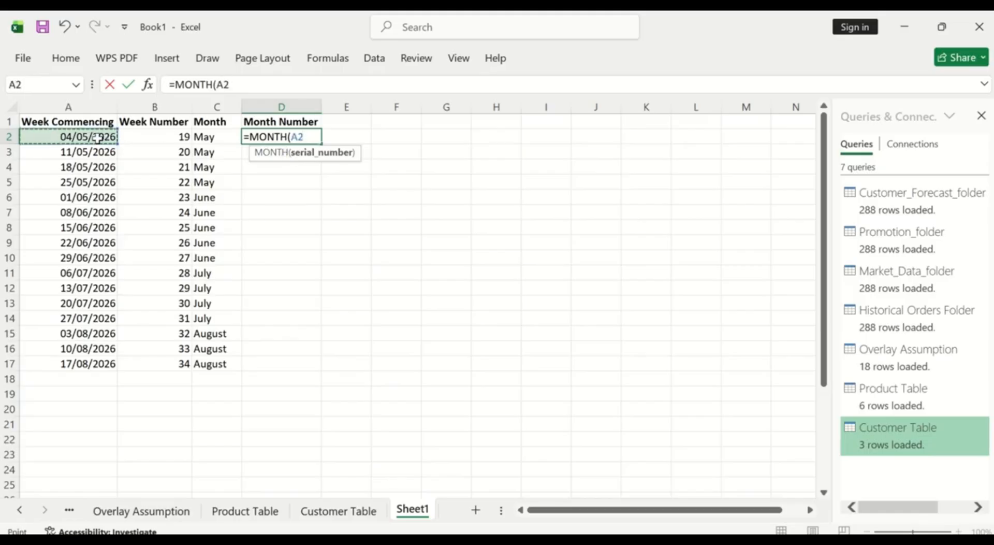
type(")")
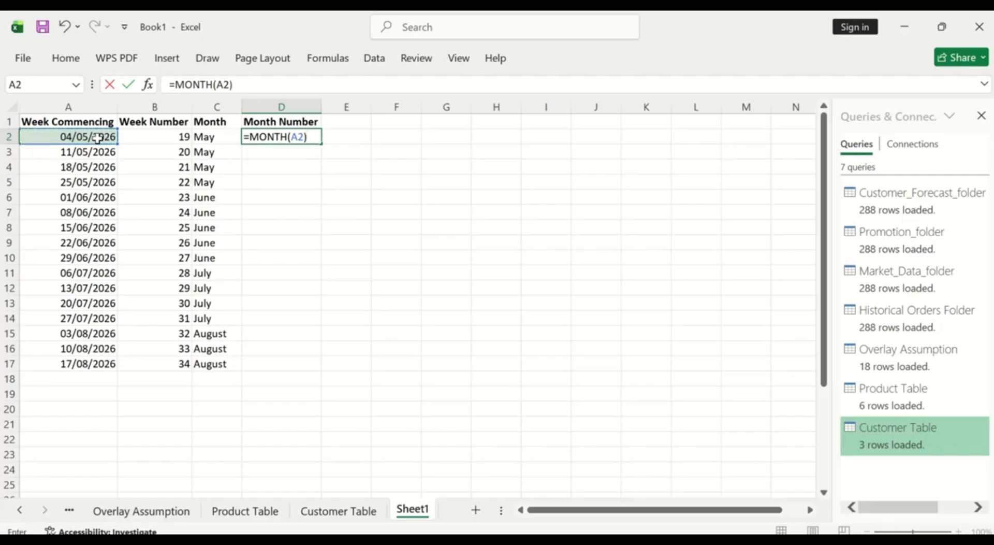
key("Return")
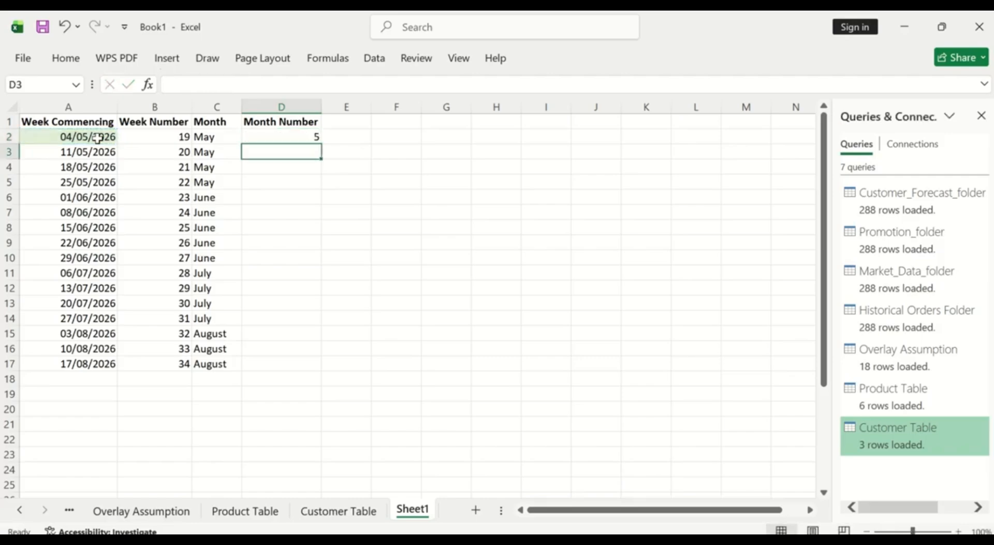
left_click(273, 137)
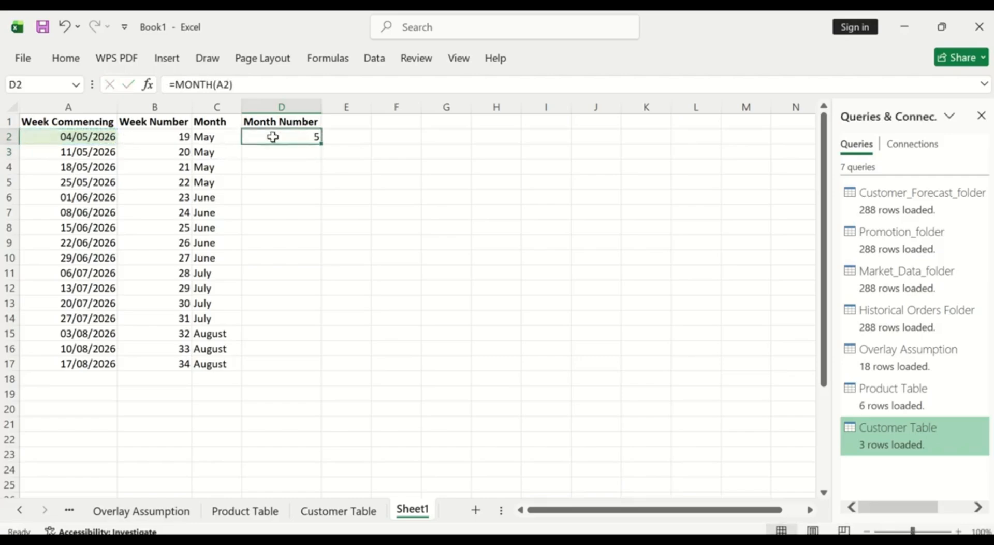
double_click(320, 143)
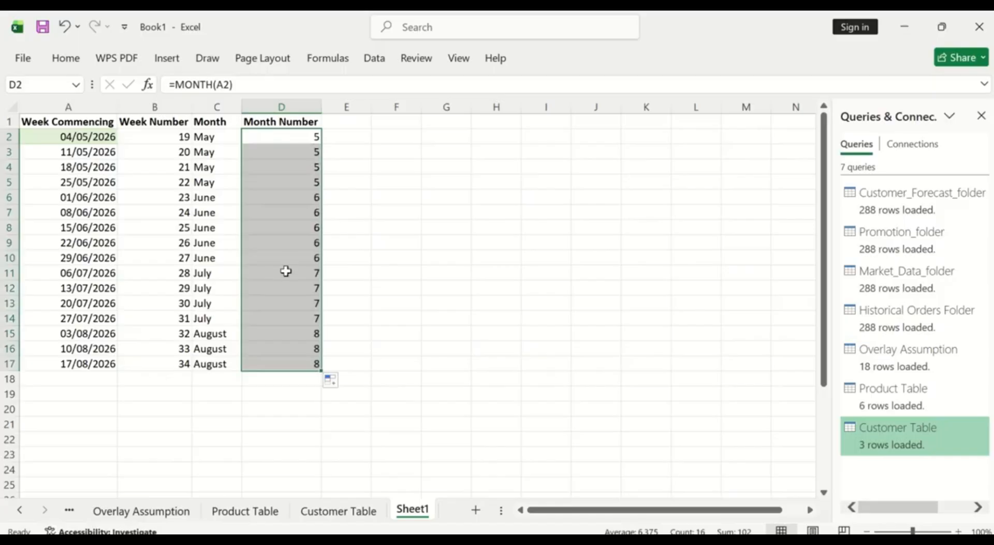
- Enter the header "Quarter" in cell E1
left_click(342, 120)
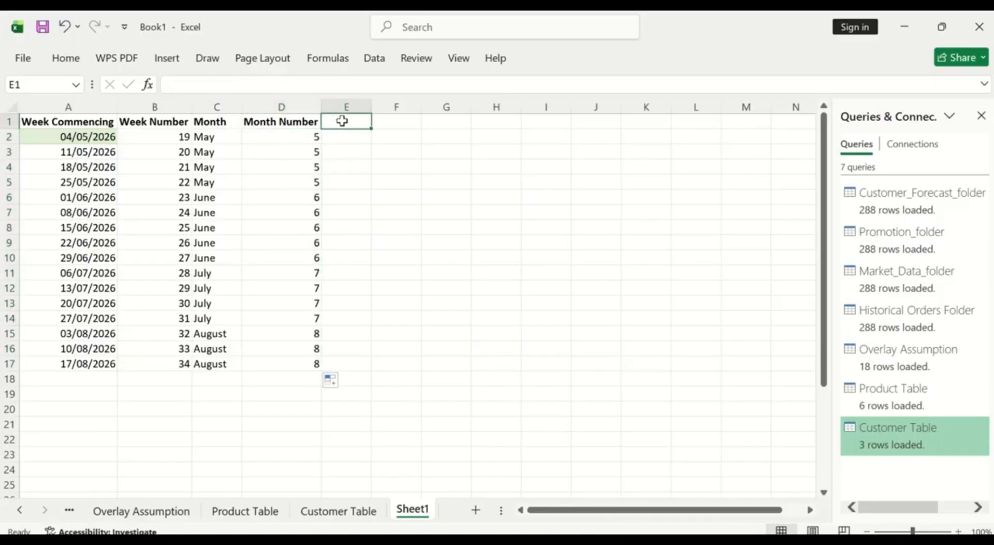
type("Qua")
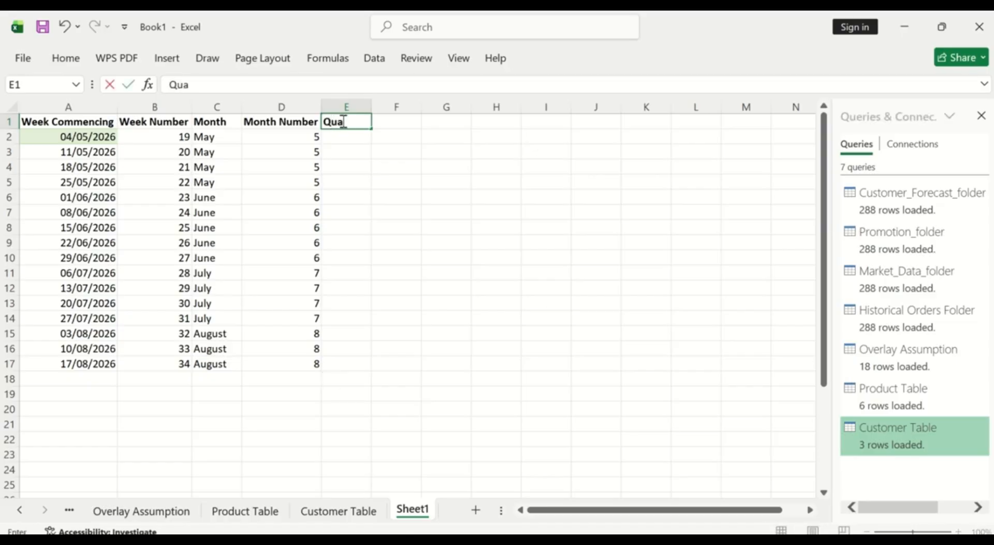
type("ter")
- Enter the formula ="Q"& ROUNDUP(MONTH(A2)/3,0) in cell E2 and fill it down column E to row 17
left_click(348, 137)
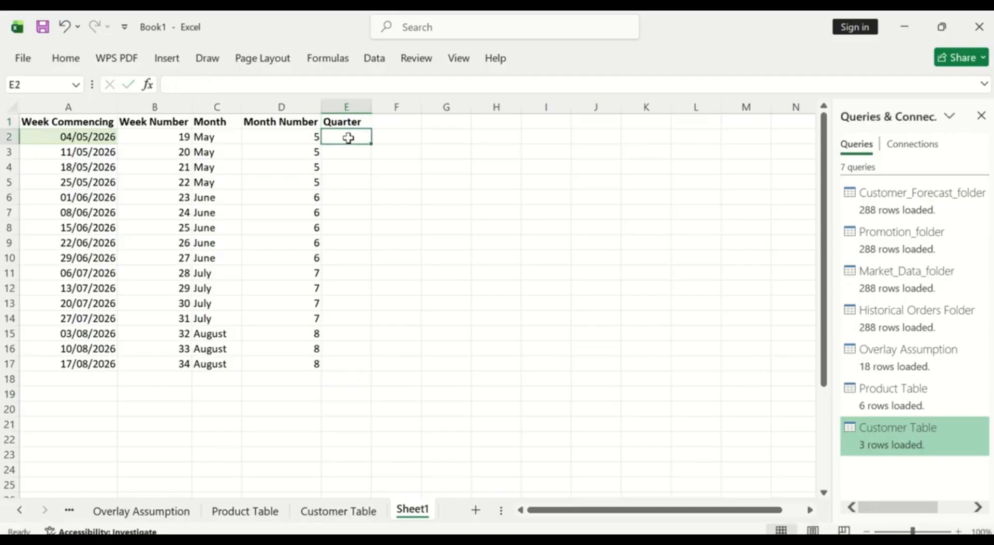
type("=")
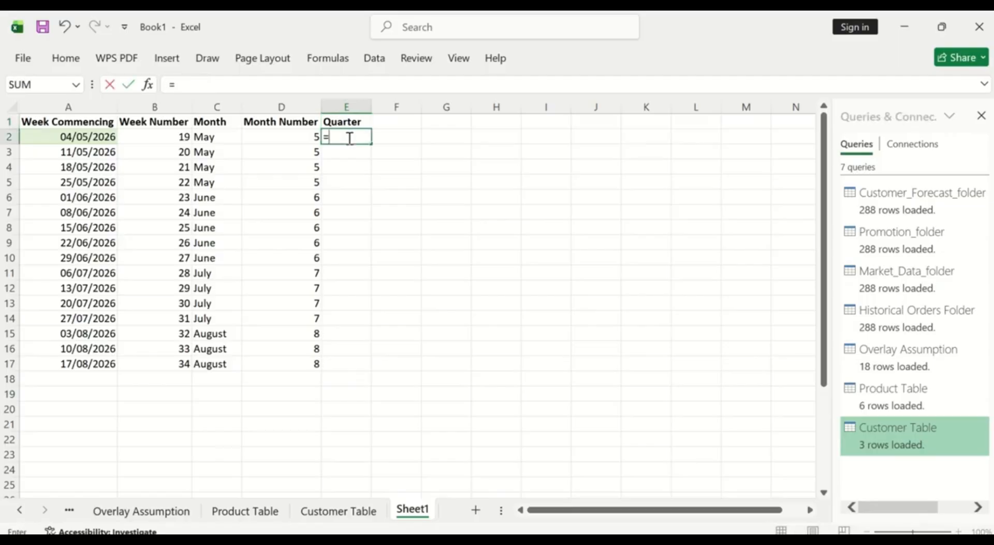
type("\"Q\"& R")
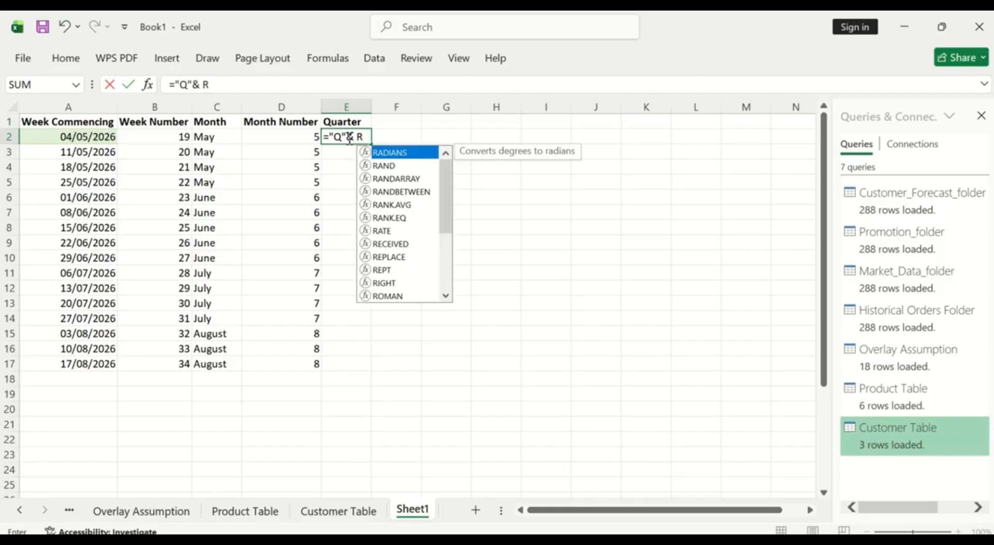
type("OU")
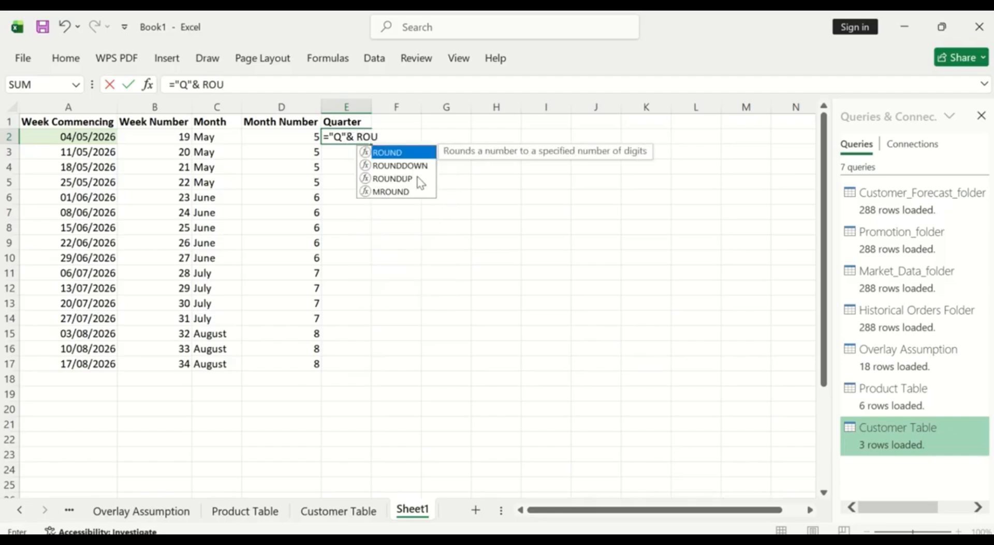
left_click(405, 182)
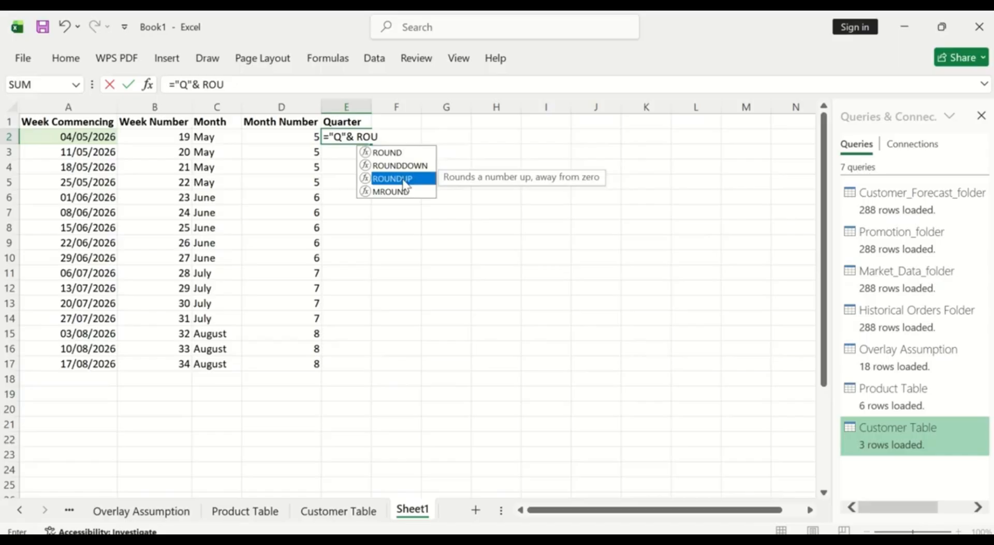
double_click(404, 178)
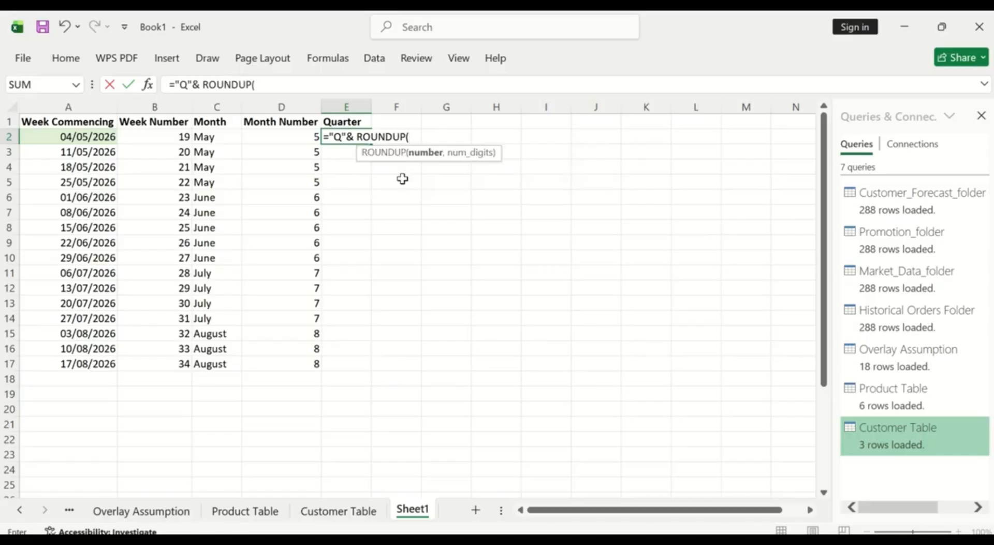
type("mo")
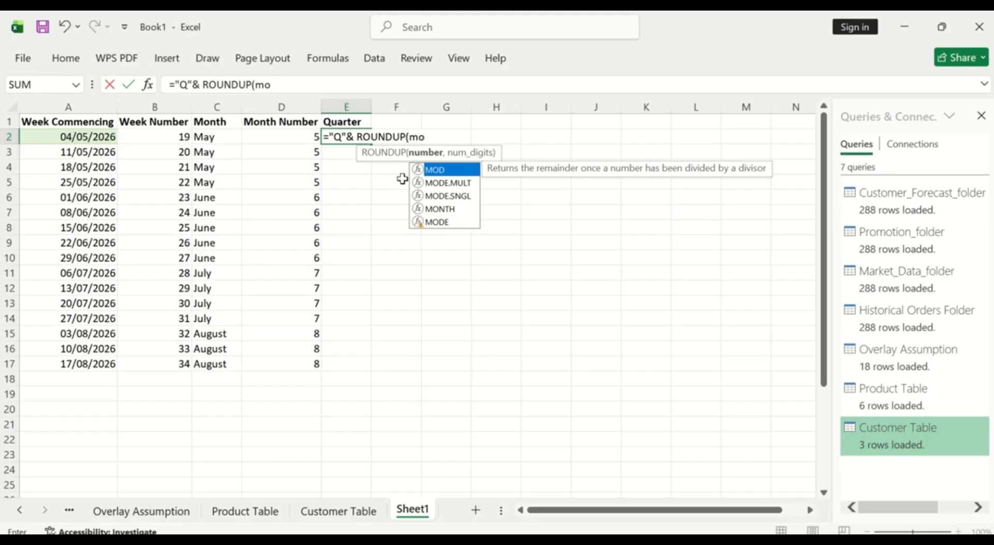
type("n")
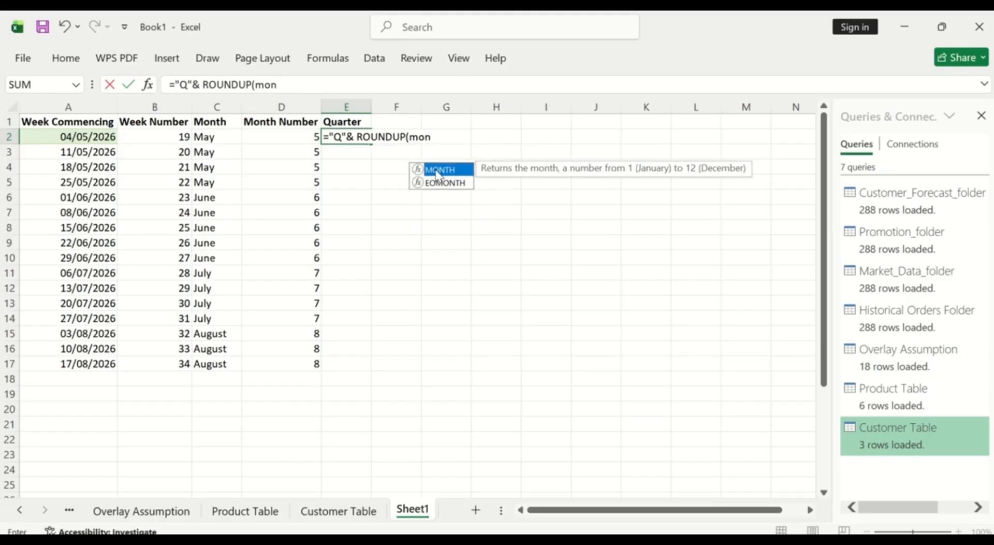
double_click(436, 170)
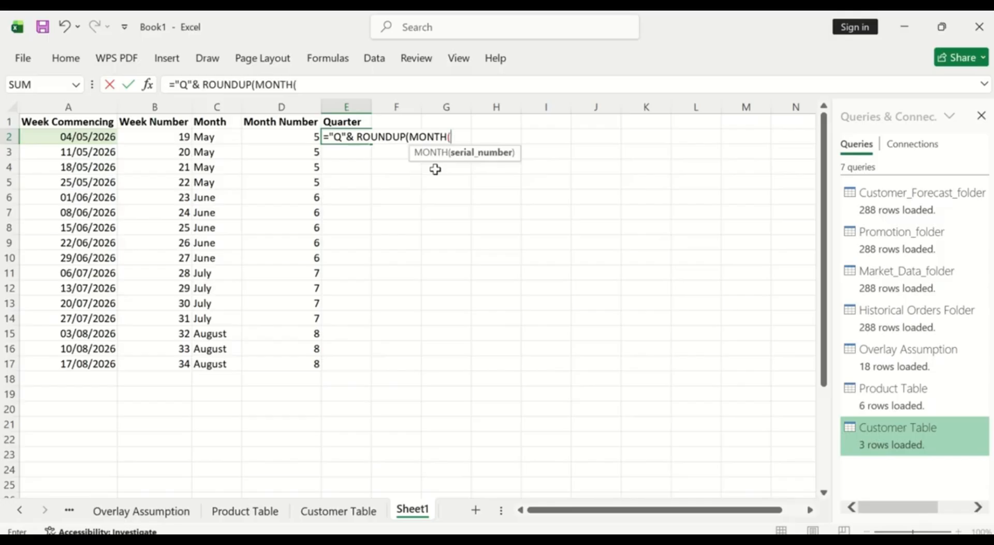
type("A2")
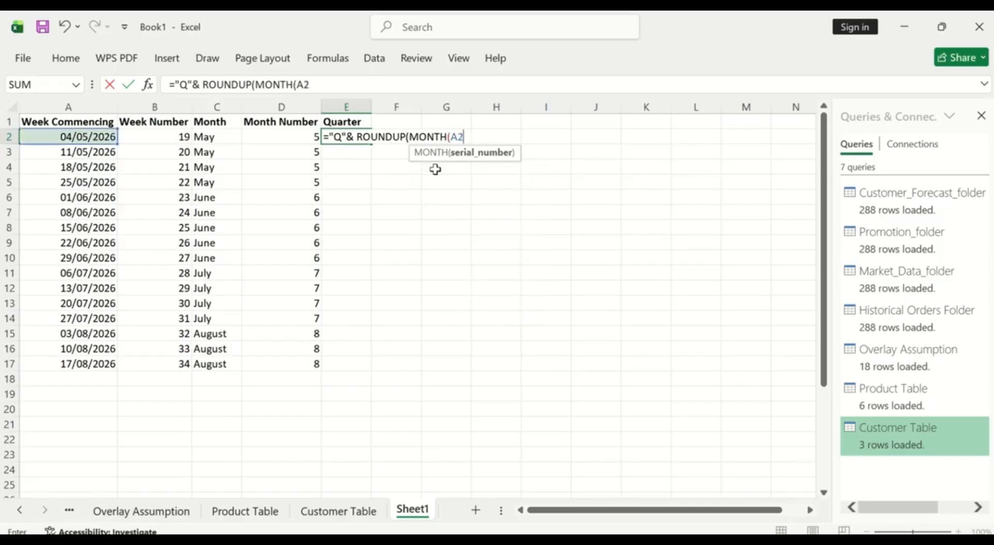
type(")")
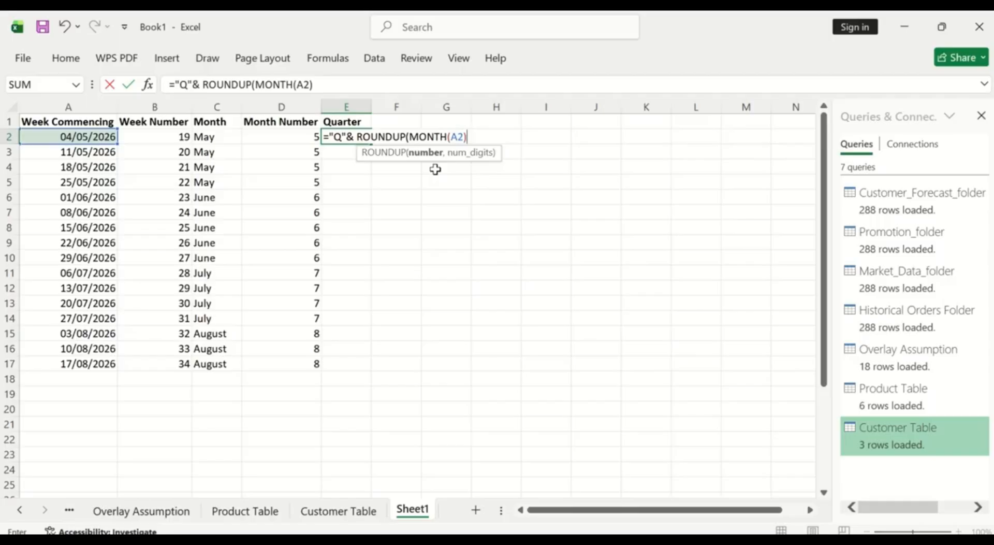
type("/3,")
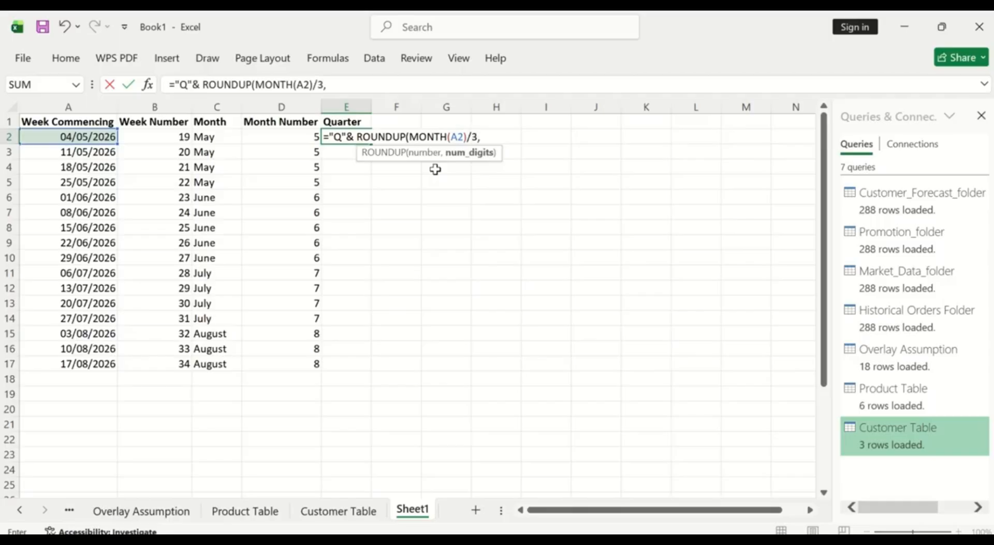
type("0)")
key("Return")
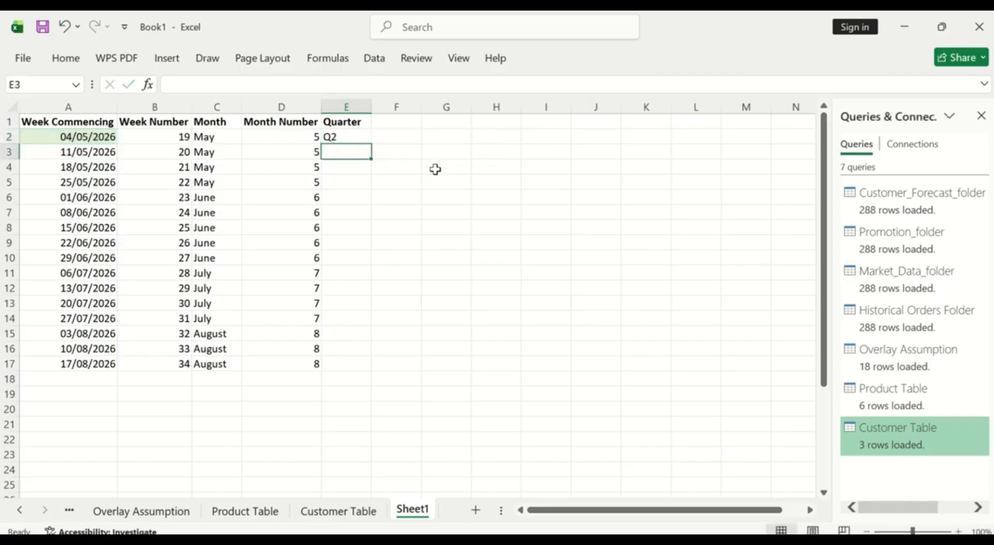
left_click(336, 136)
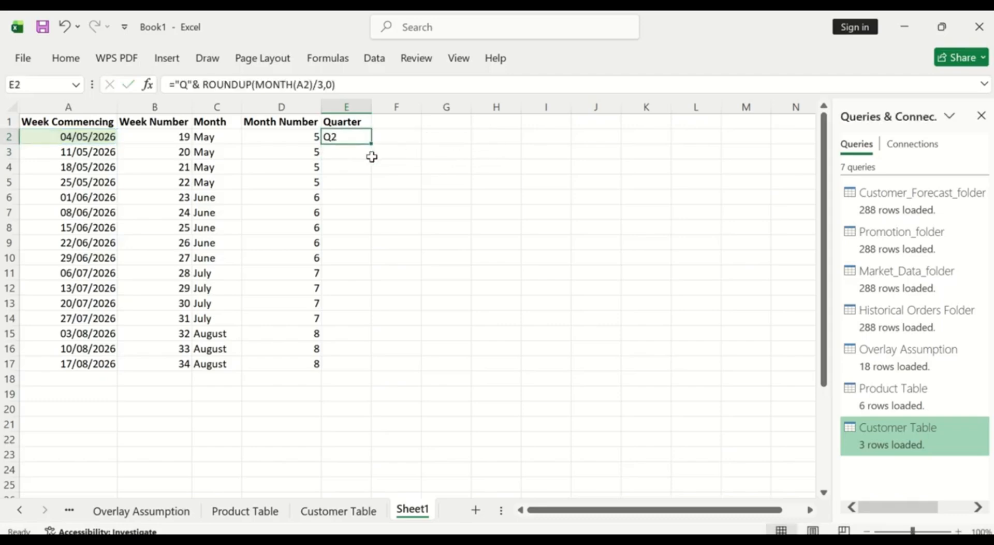
double_click(371, 145)
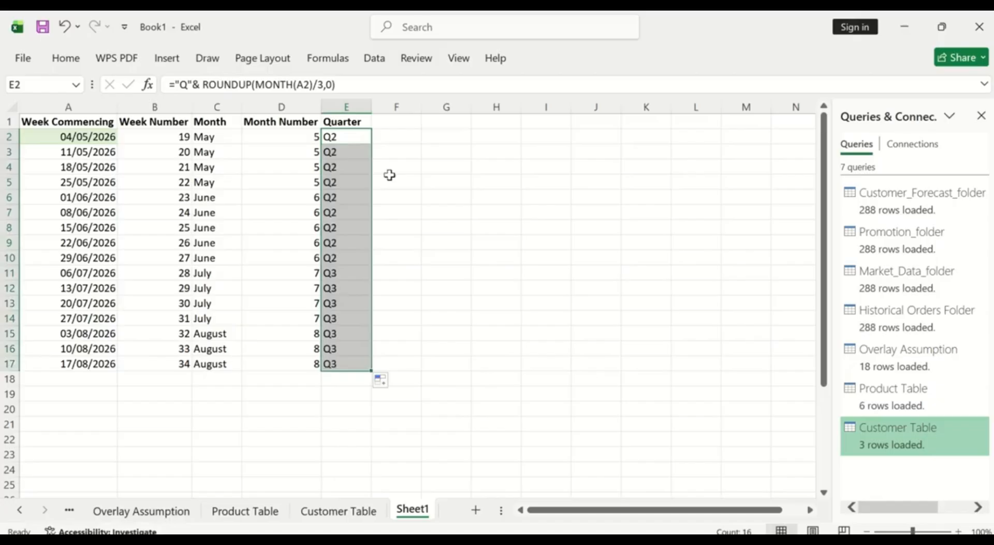
- Enter the header "Year" in cell F1
left_click(391, 121)
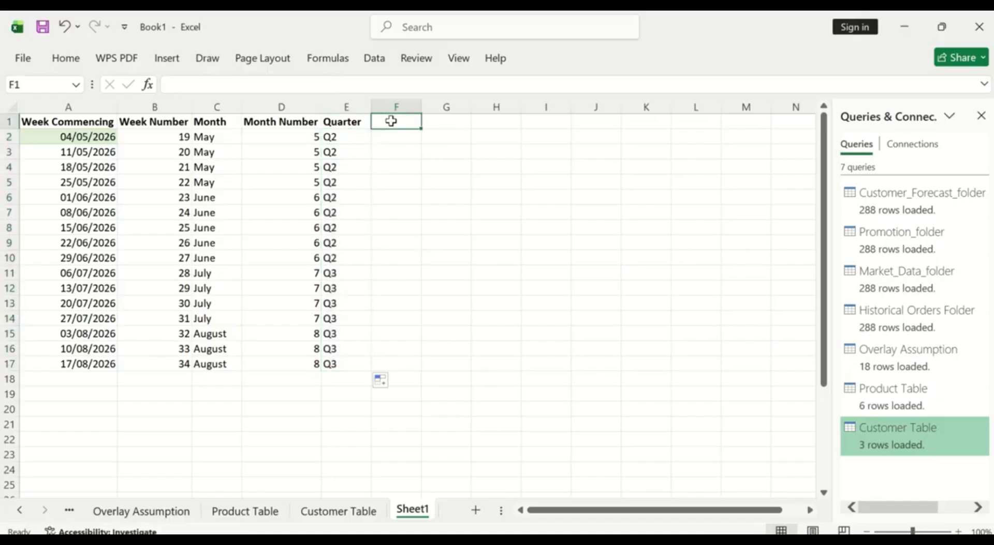
type("Y")
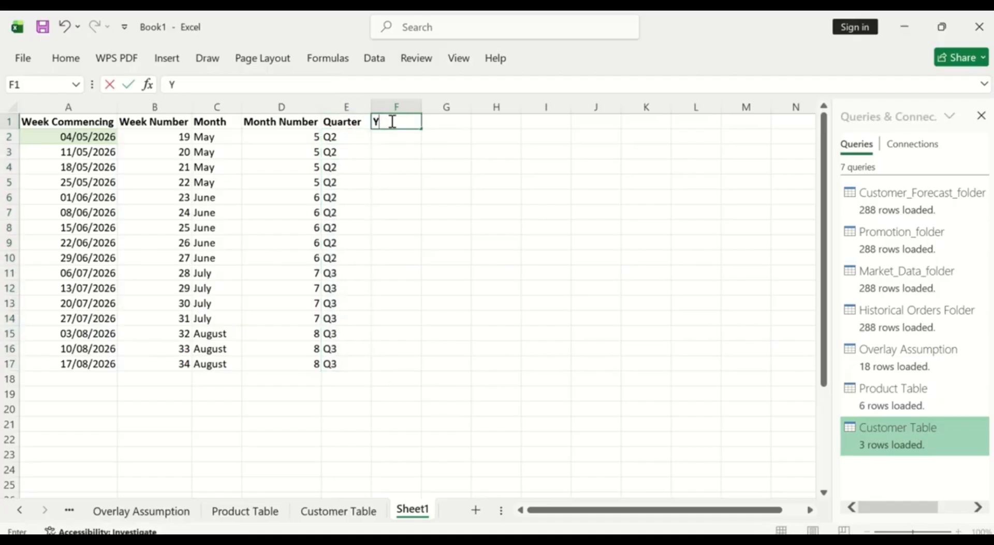
type("ear")
left_click(390, 138)
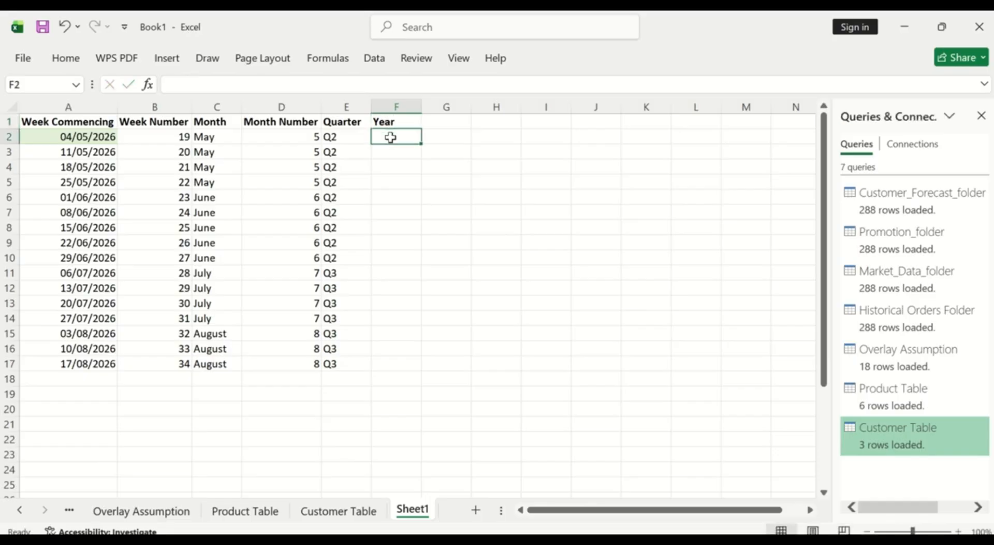
type("=")
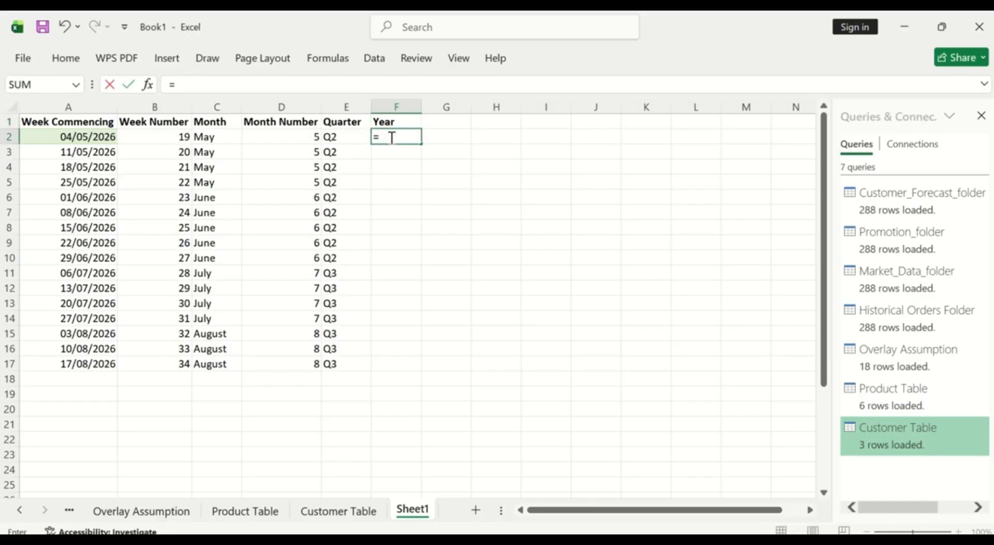
type("year")
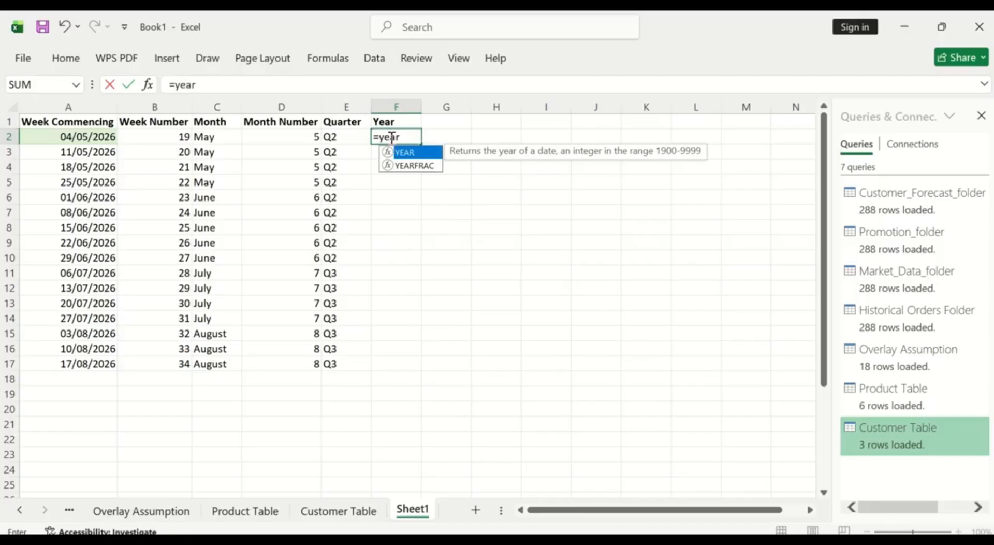
left_click(97, 134)
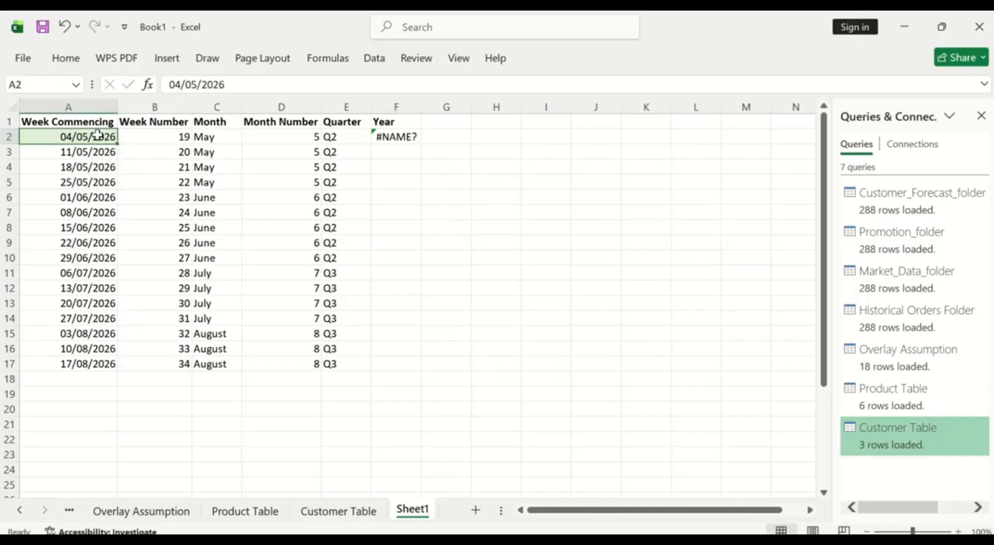
left_click(389, 136)
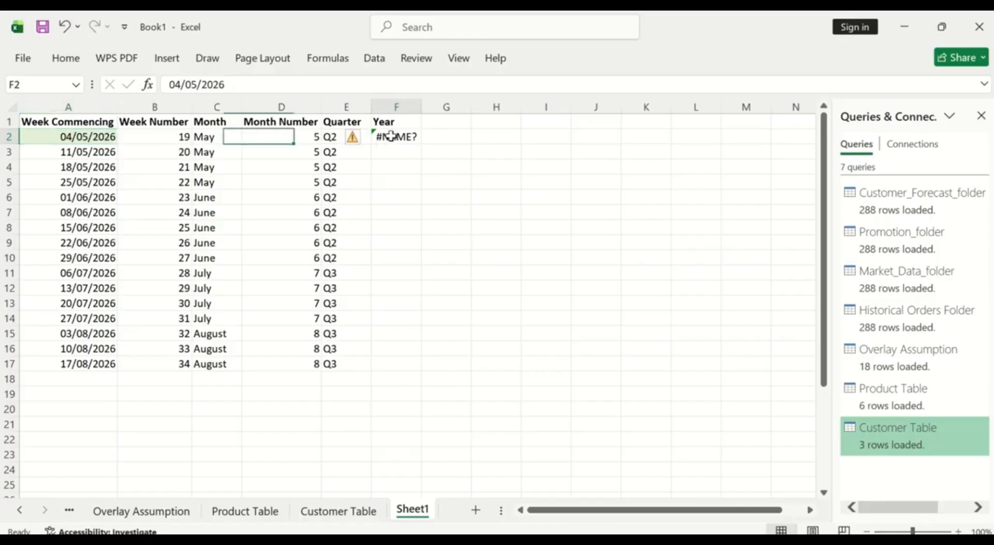
key("BackSpace")
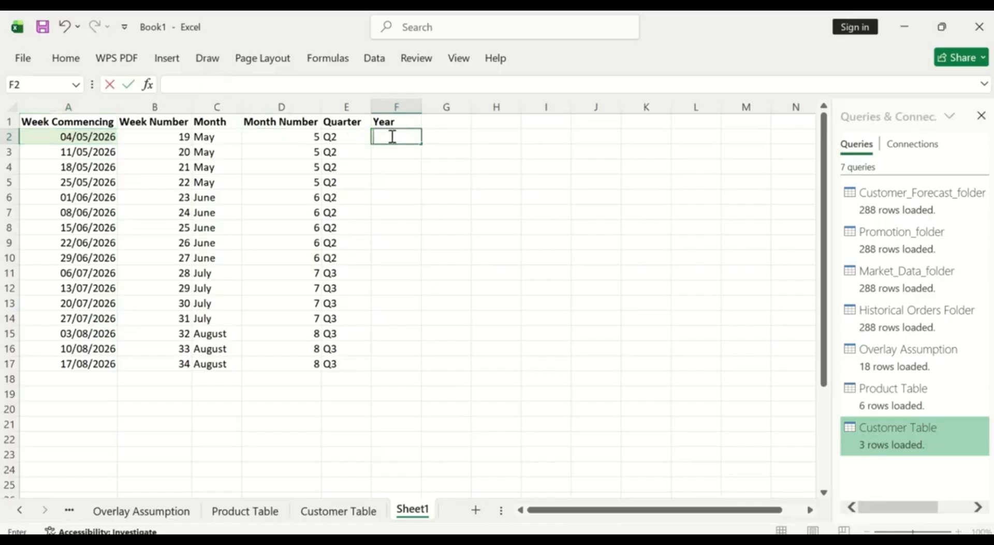
- Enter the formula =YEAR(A2) in cell F2 and fill it down column F to row 17
type("=yea")
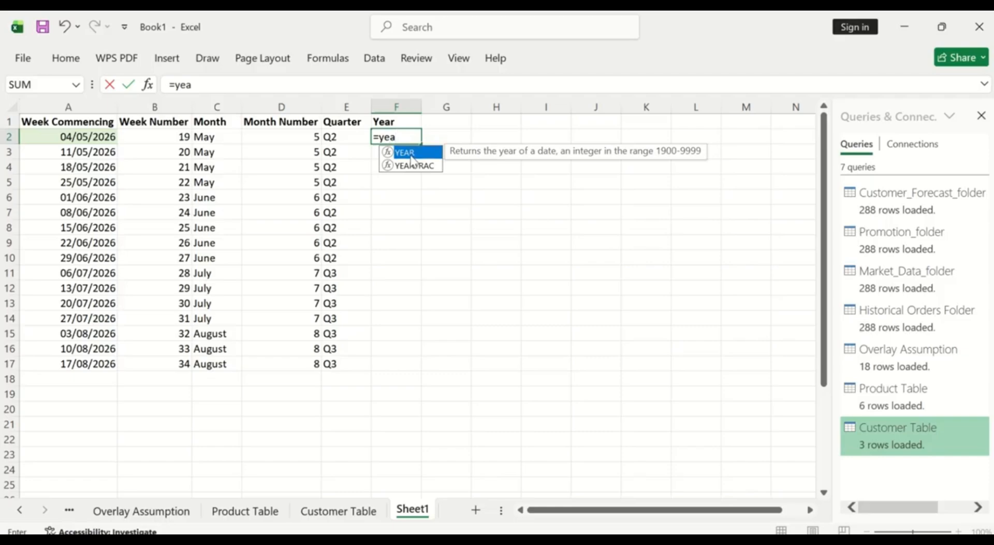
double_click(412, 153)
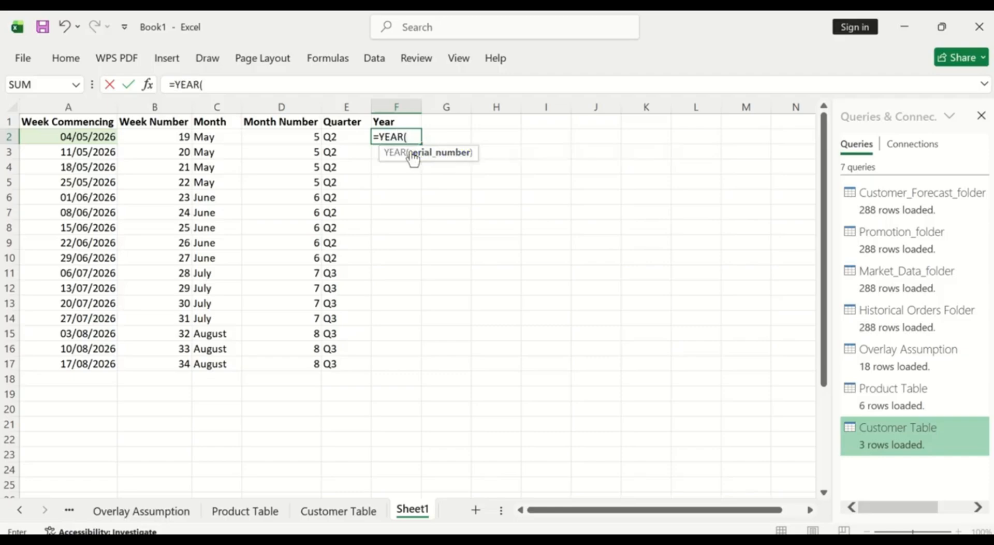
left_click(89, 137)
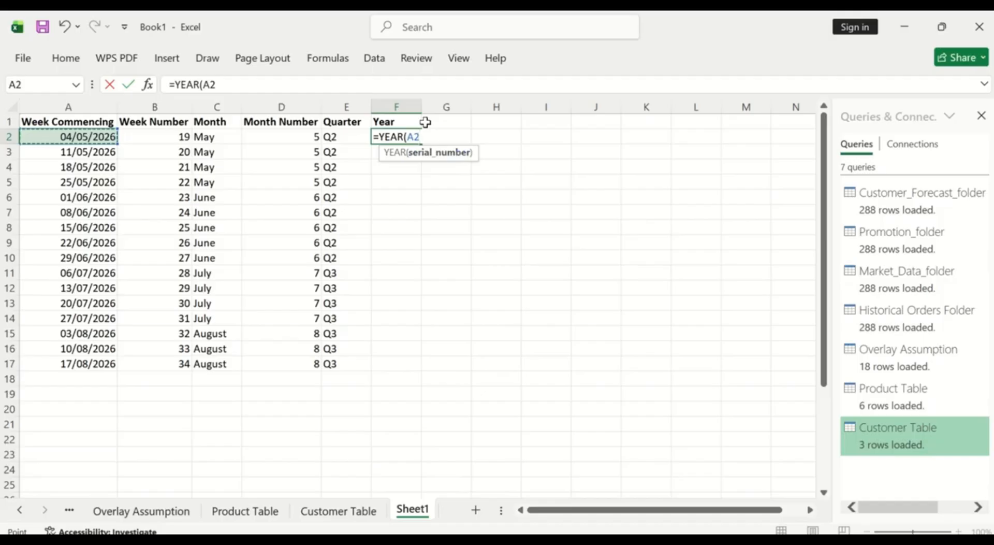
type(")")
key("Return")
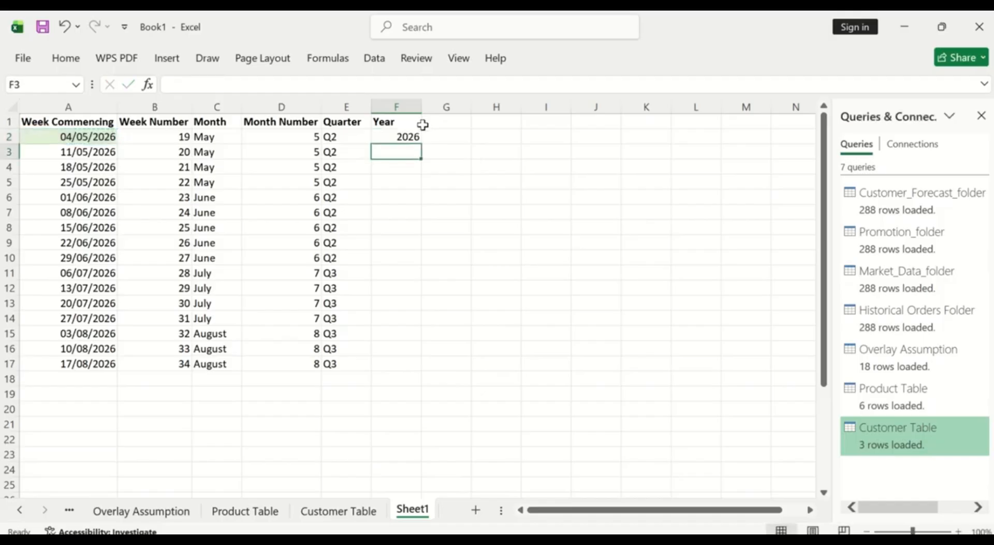
left_click(407, 137)
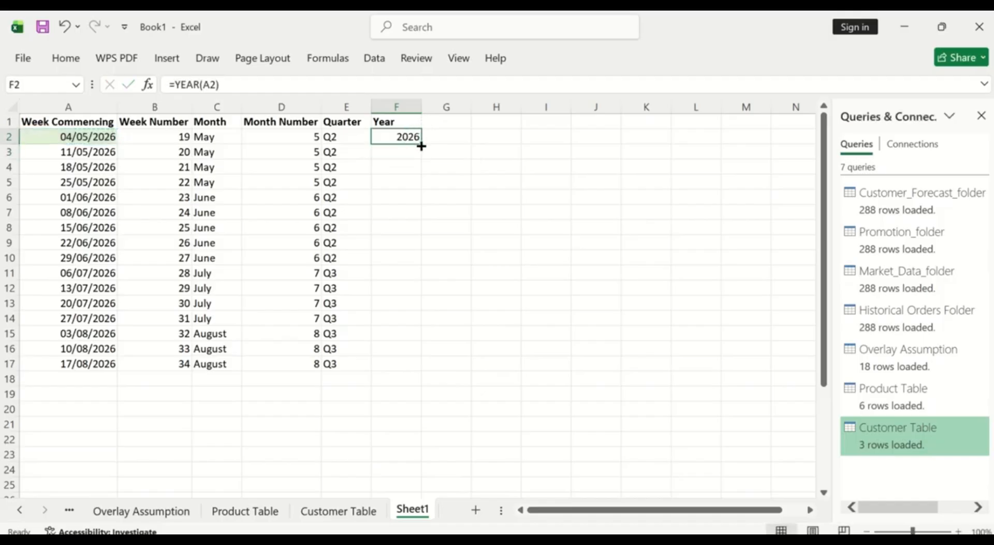
double_click(421, 146)
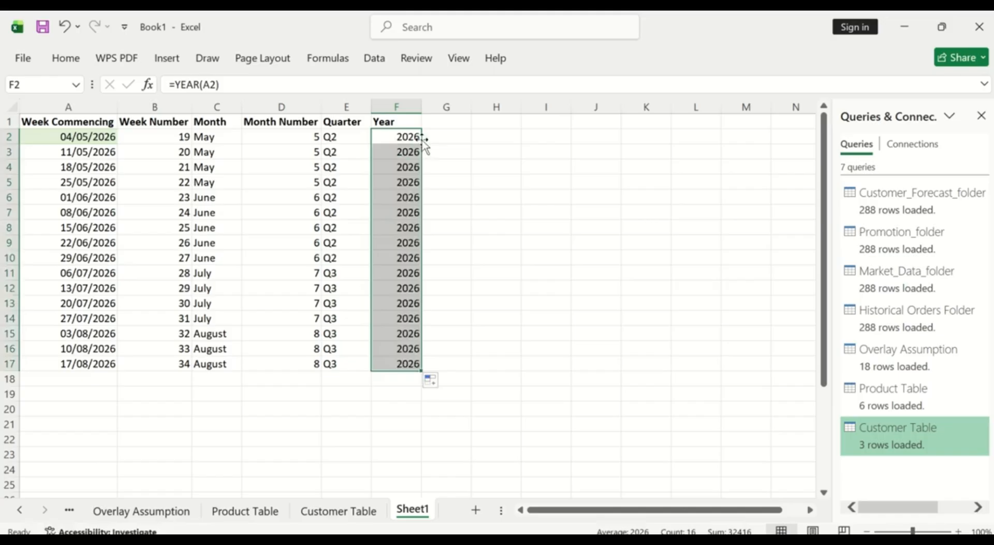
- Enter the header "Month-Year" in cell G1 and fit column G's width to its content
left_click(432, 126)
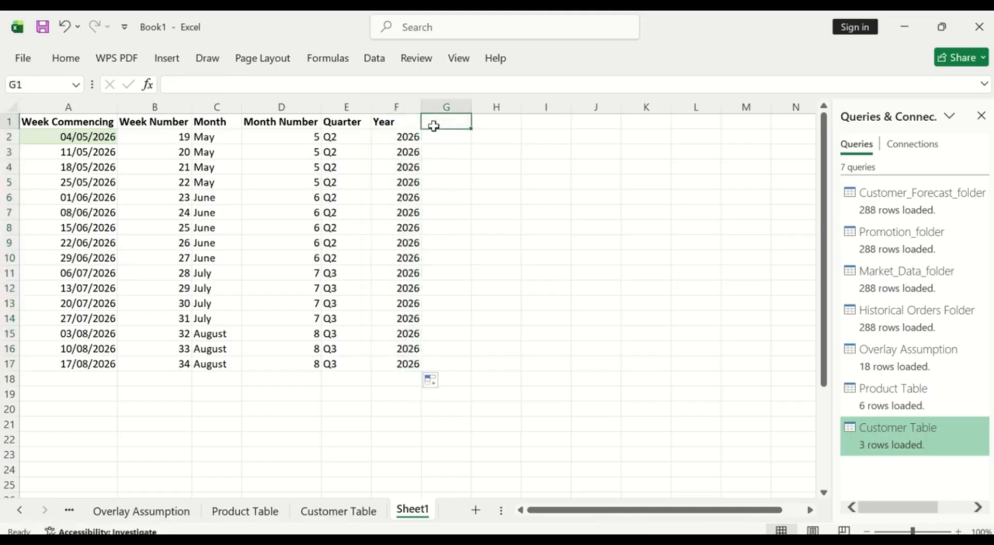
type("Month")
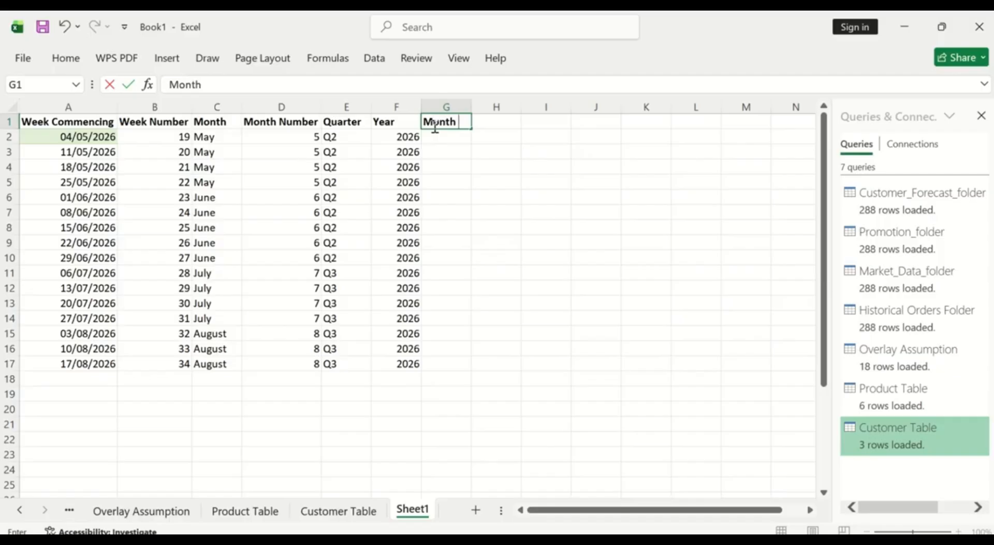
type("_")
type("-")
key("BackSpace")
key("BackSpace")
type("-Year")
key("Return")
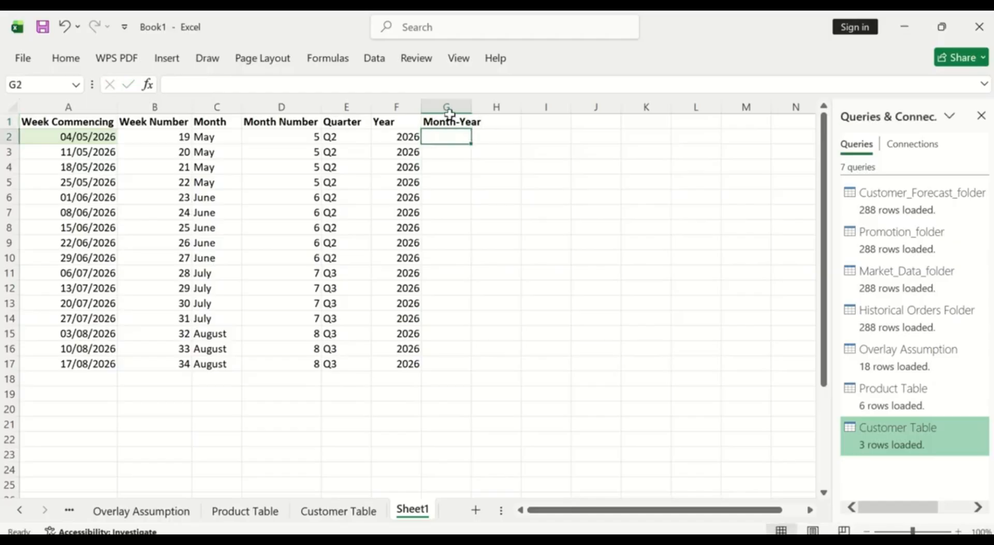
left_click(450, 122)
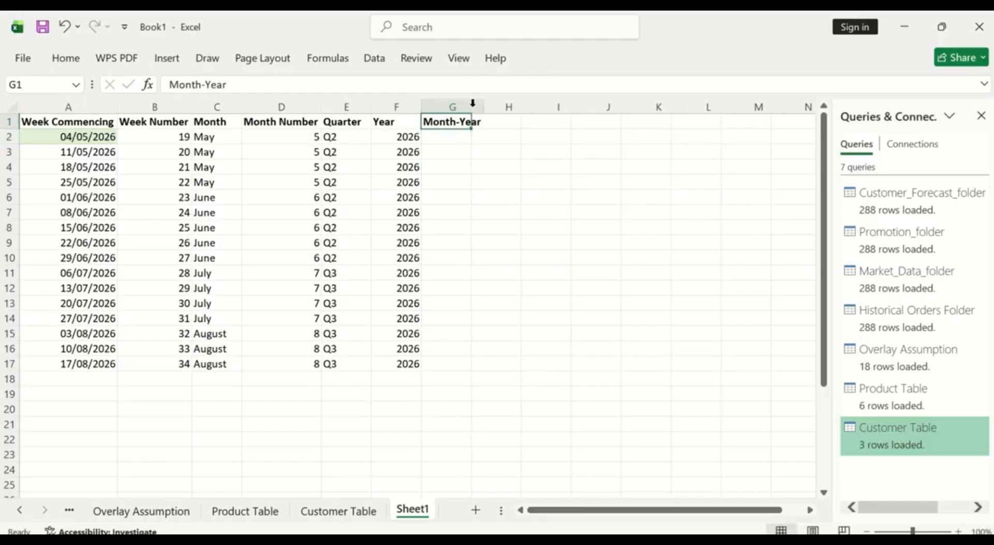
double_click(472, 107)
- Enter the formula =TEXT(A2,"mmm-yy") in cell G2 and fill it down column G to row 17
left_click(451, 139)
type("=")
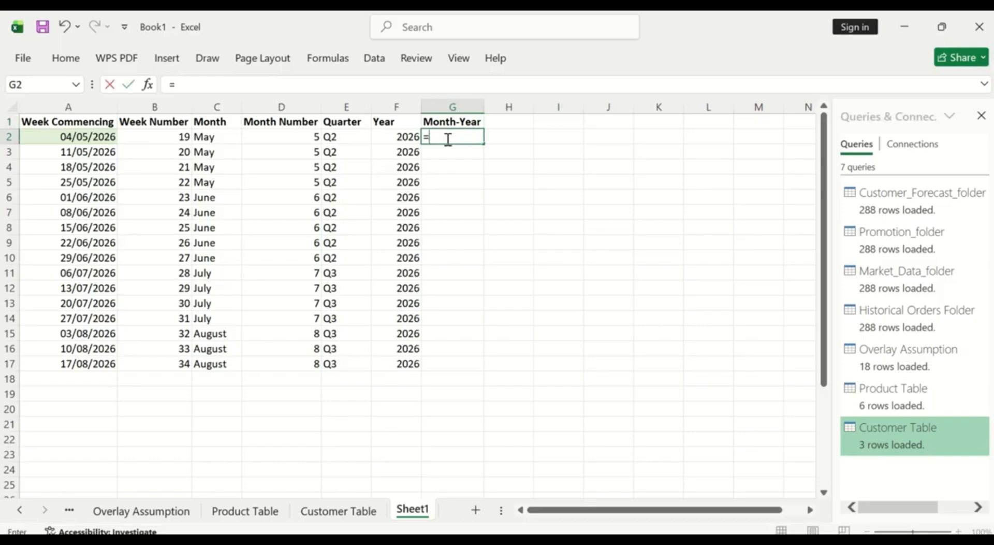
type("text")
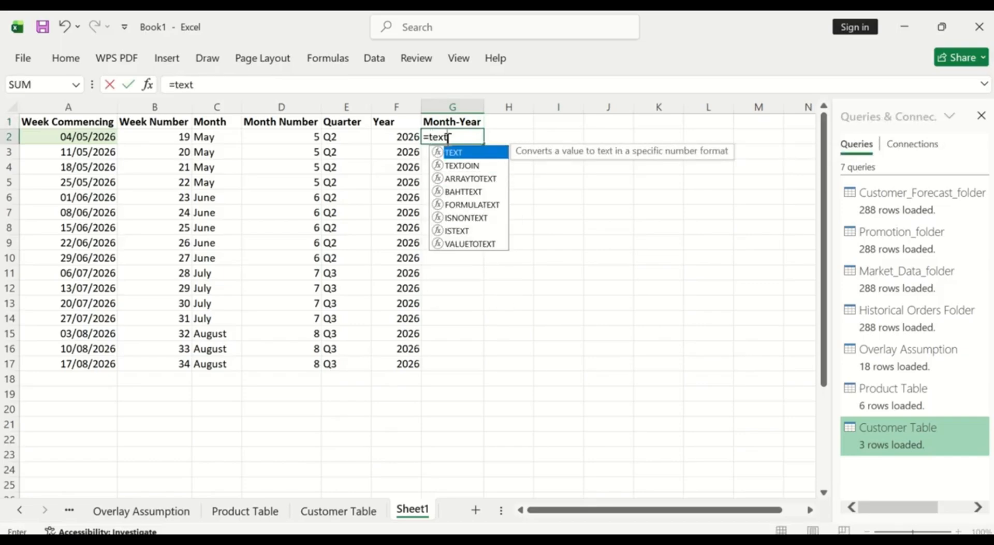
type("(")
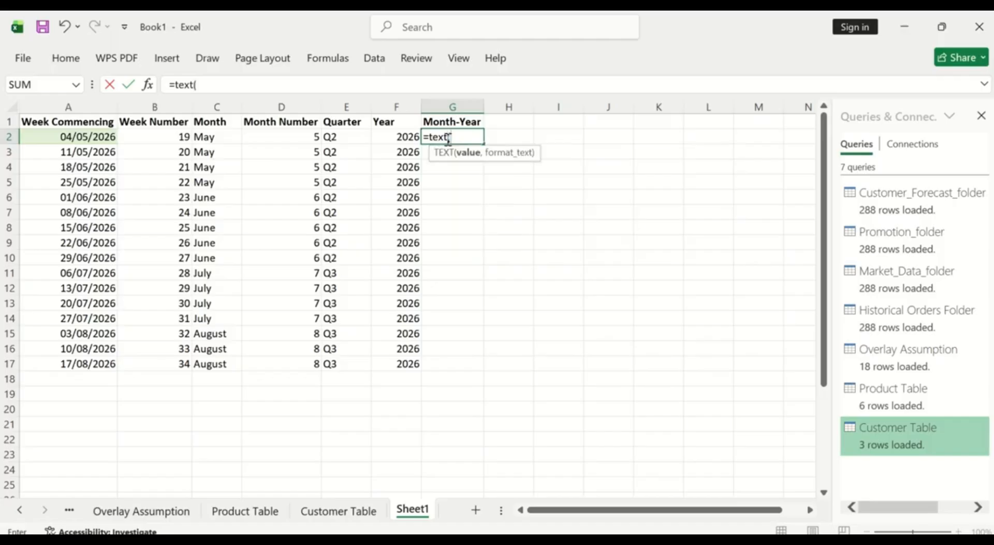
left_click(96, 138)
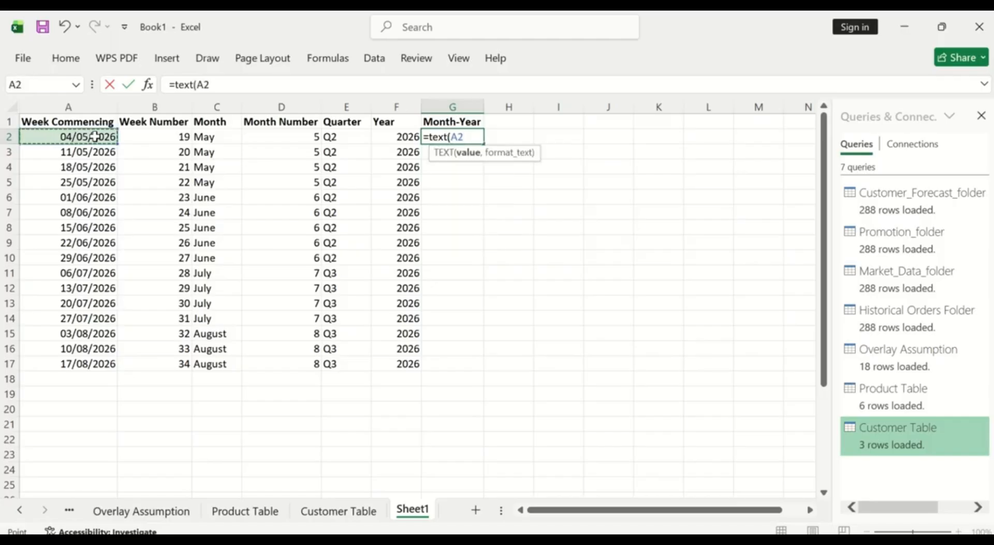
type(",")
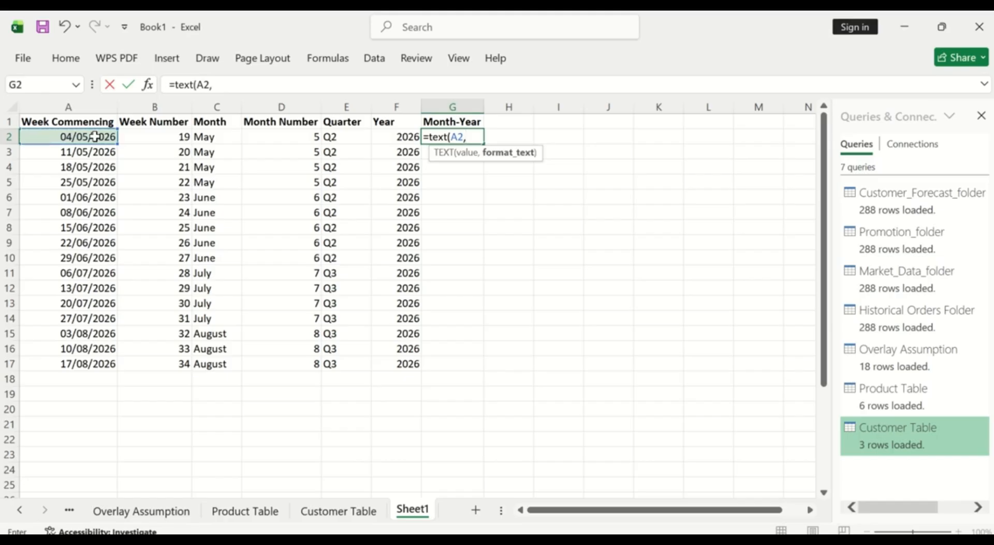
type("\"mmm-yy")
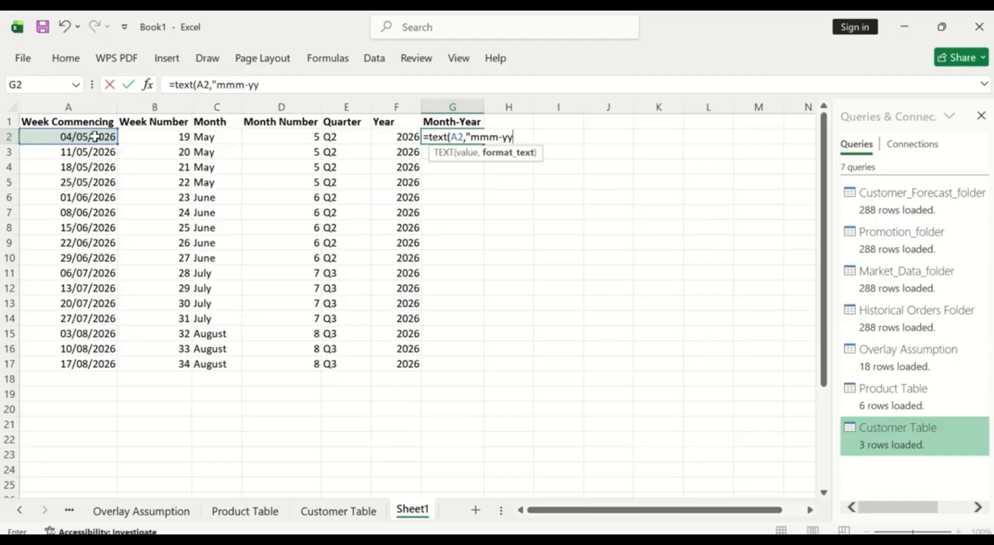
type("\")")
key("Return")
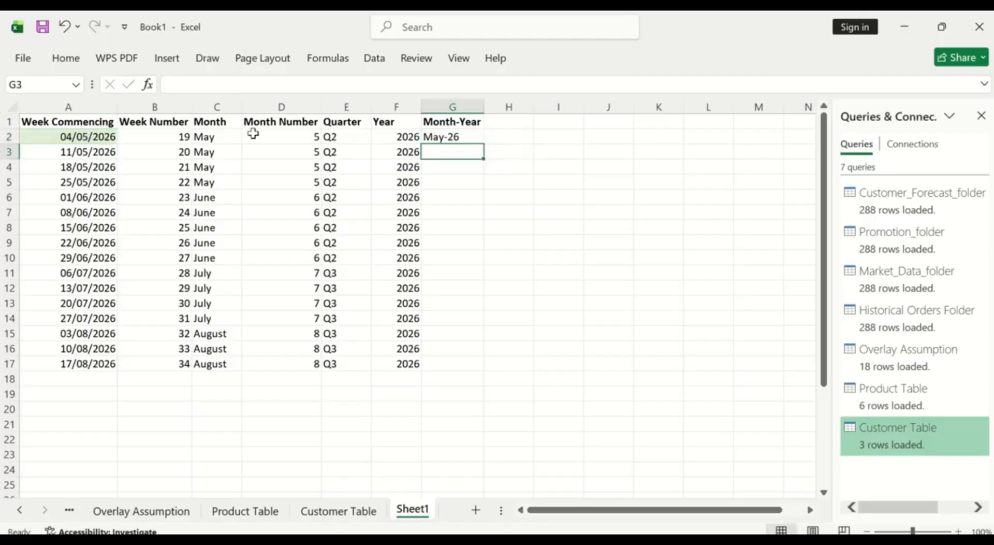
left_click(439, 138)
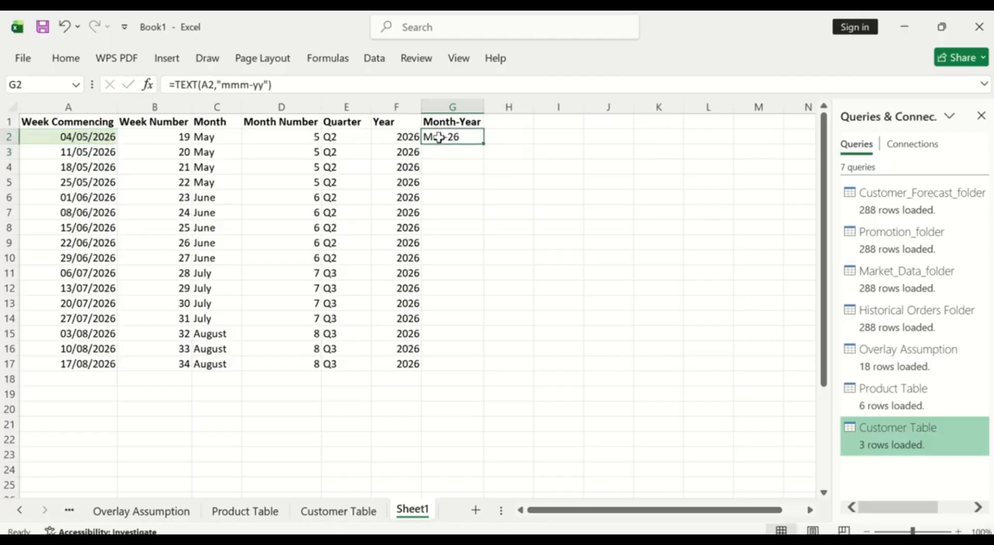
double_click(484, 143)
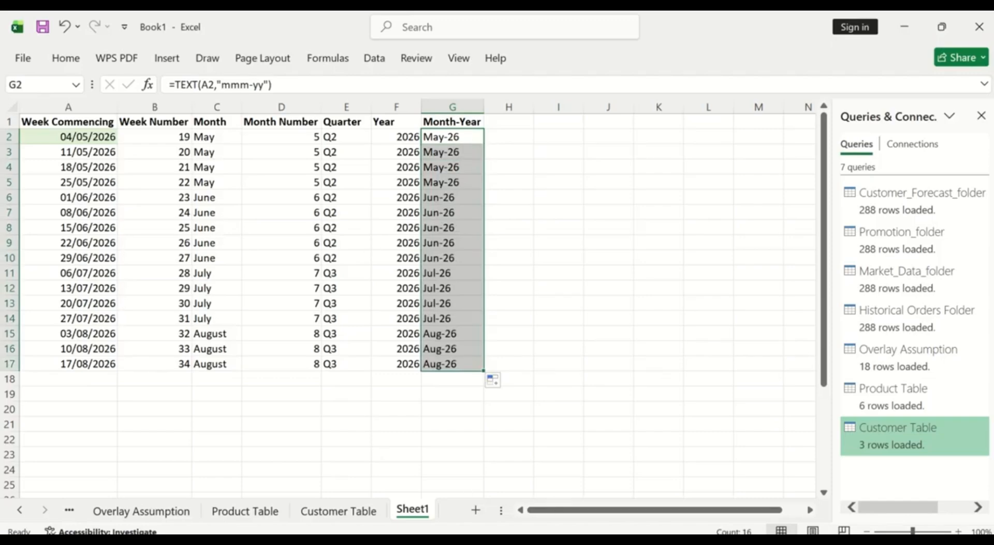
- Switch to the Excalidraw whiteboard to review the list of forecast source tables, and return to the Book1 workbook in Excel
left_click(568, 541)
left_click(515, 505)
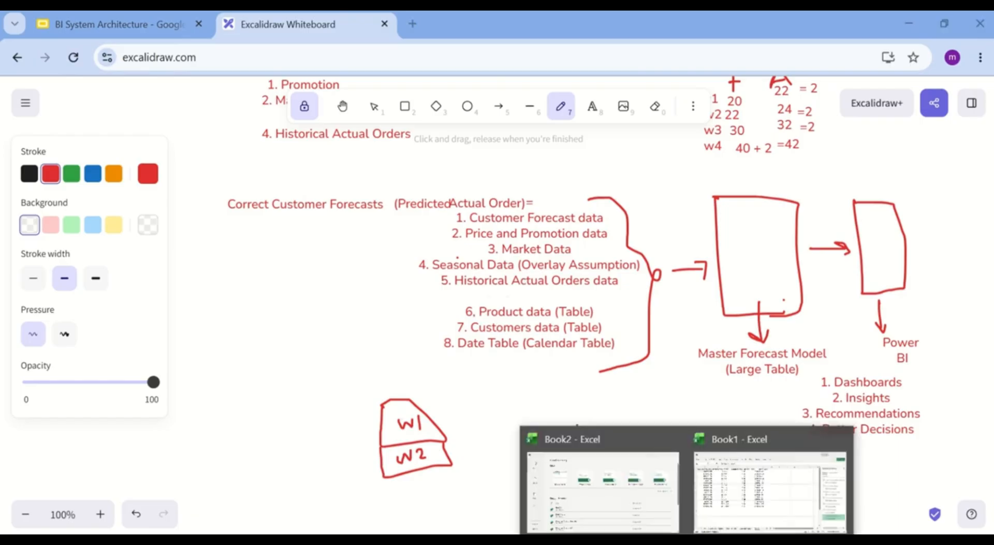
left_click(718, 484)
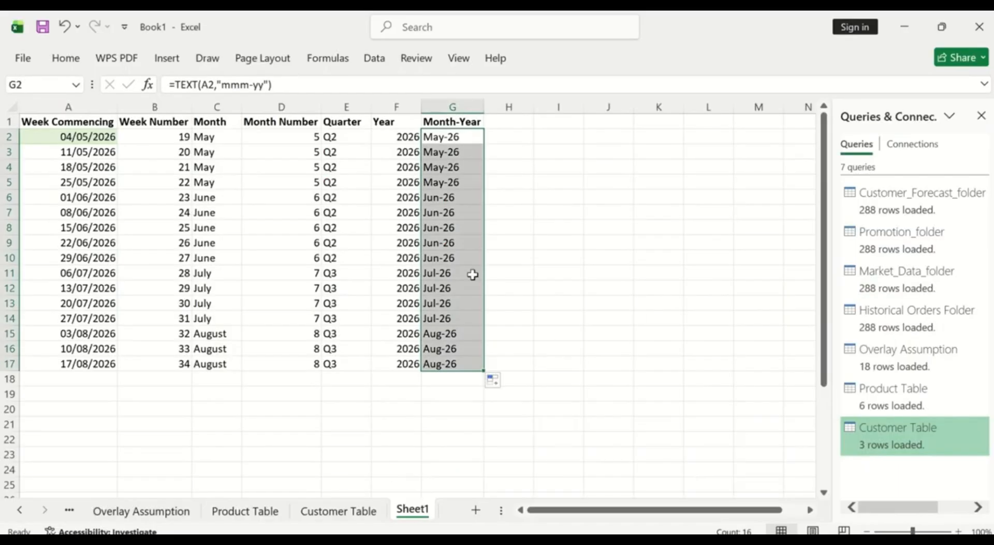
- Rename the sheet holding the weekly calendar columns as "Date Table"
double_click(417, 510)
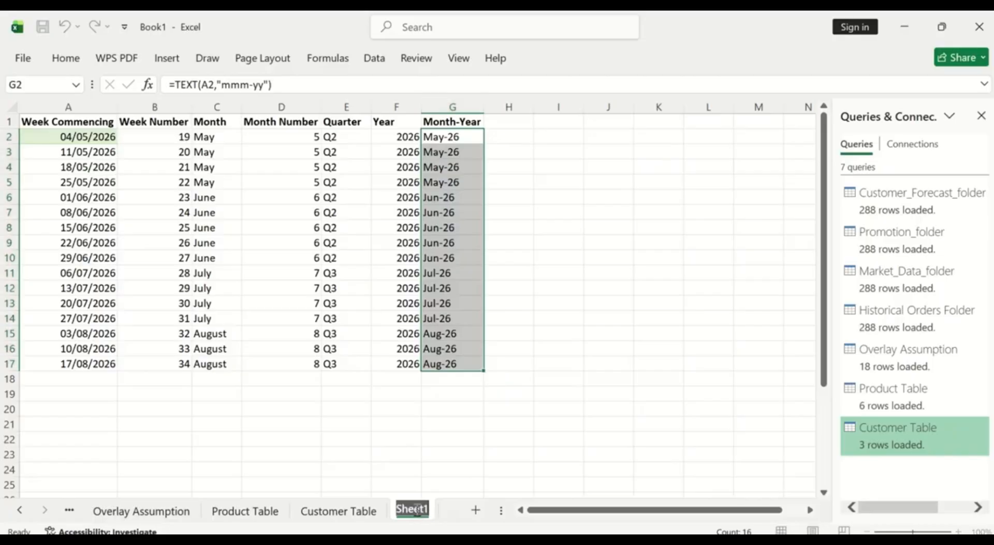
type("Data")
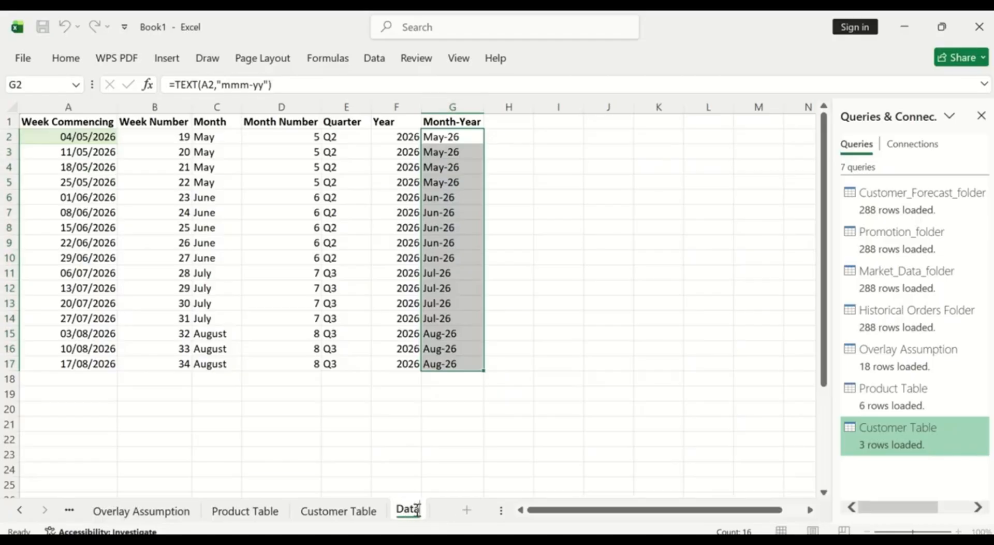
key("BackSpace")
type("e Table")
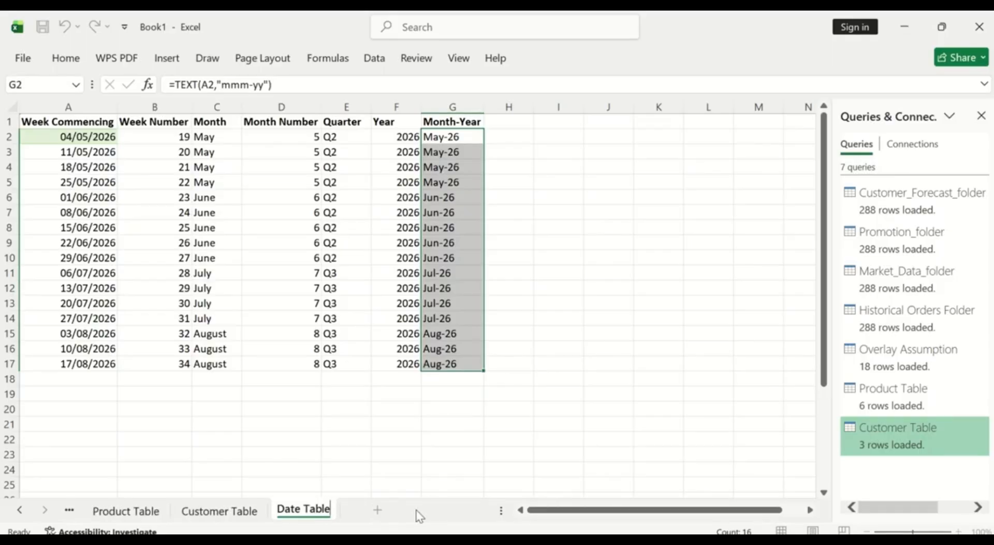
key("Return")
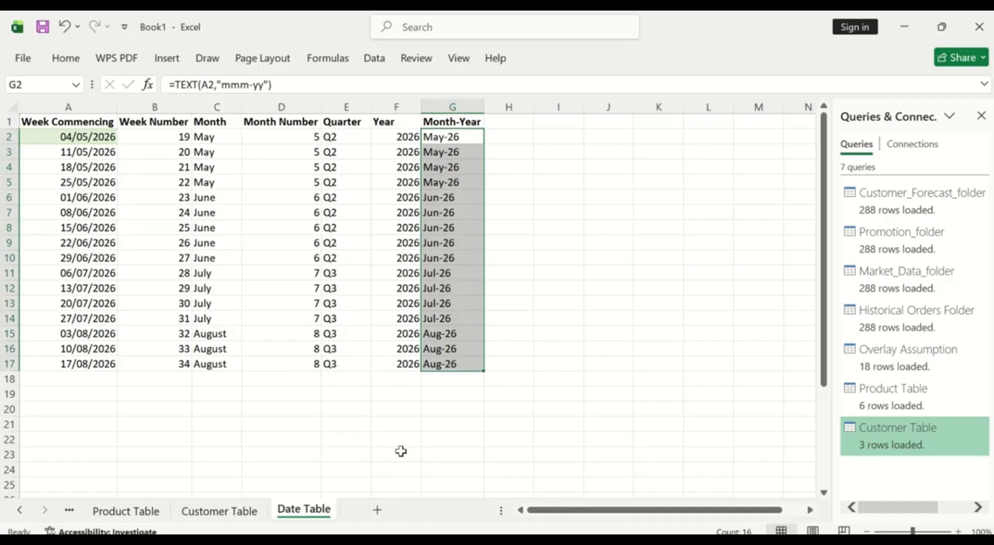
- Add a new worksheet after Date Table and name it "Master Forecast Model"
left_click(20, 510)
left_click(19, 510)
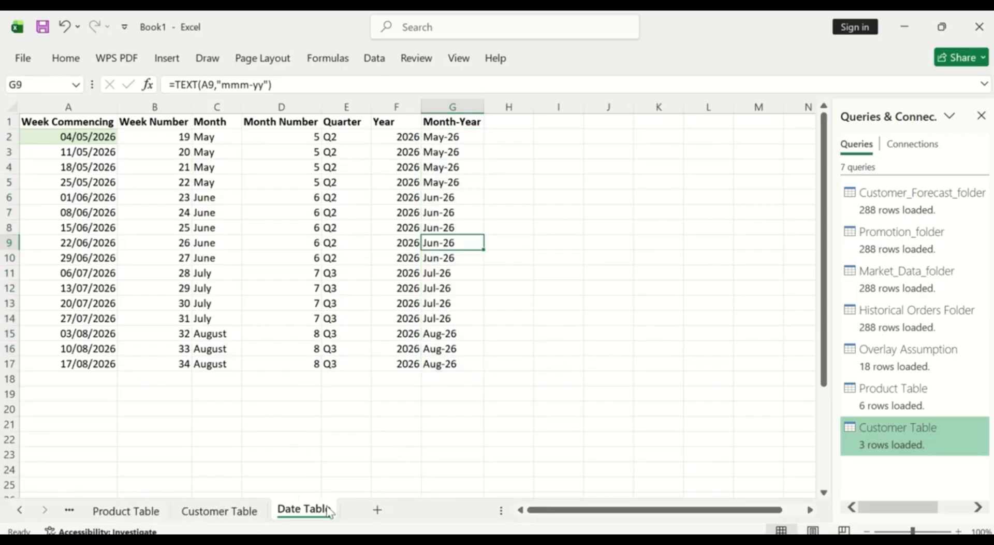
left_click(377, 510)
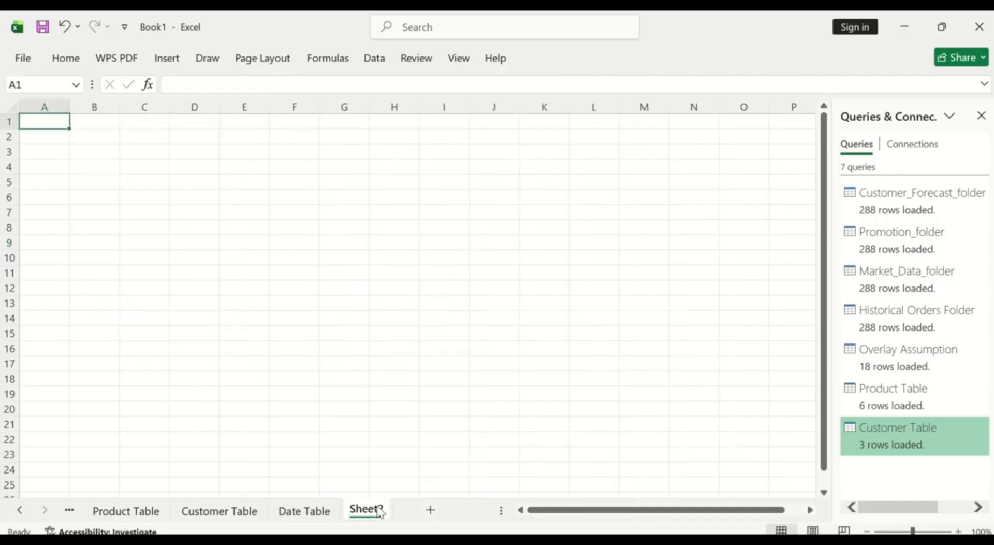
double_click(379, 510)
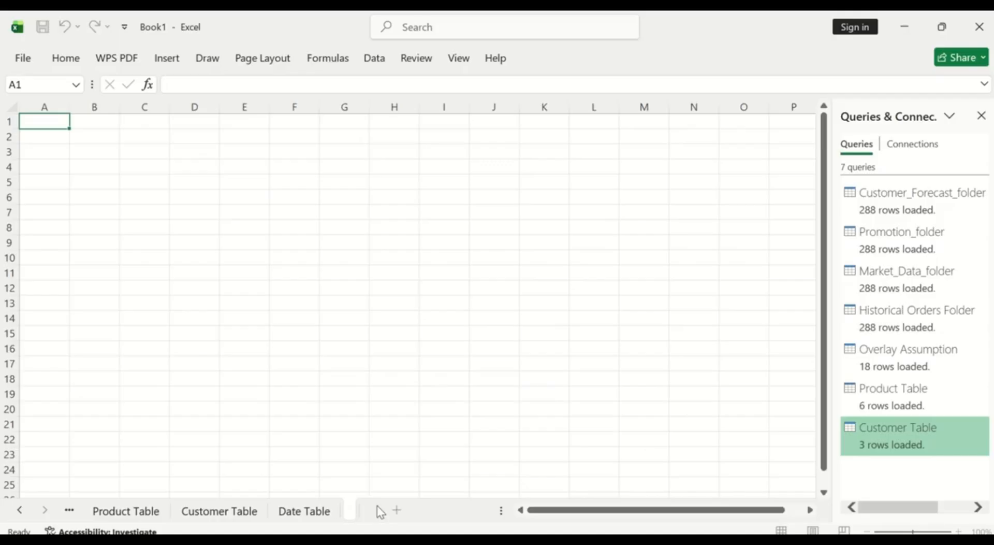
type("aster")
key("BackSpace")
key("BackSpace")
key("BackSpace")
key("BackSpace")
type("ster Fore")
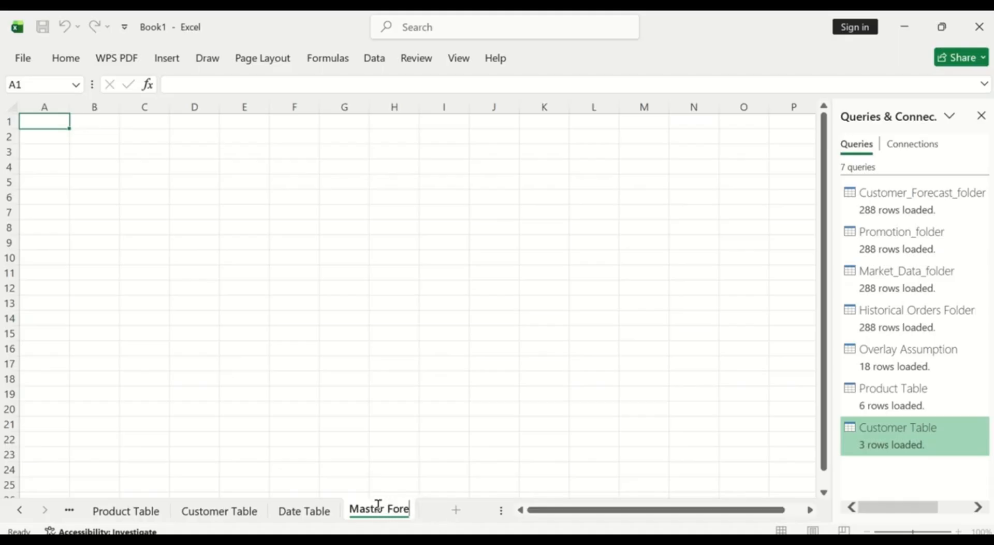
type("cast")
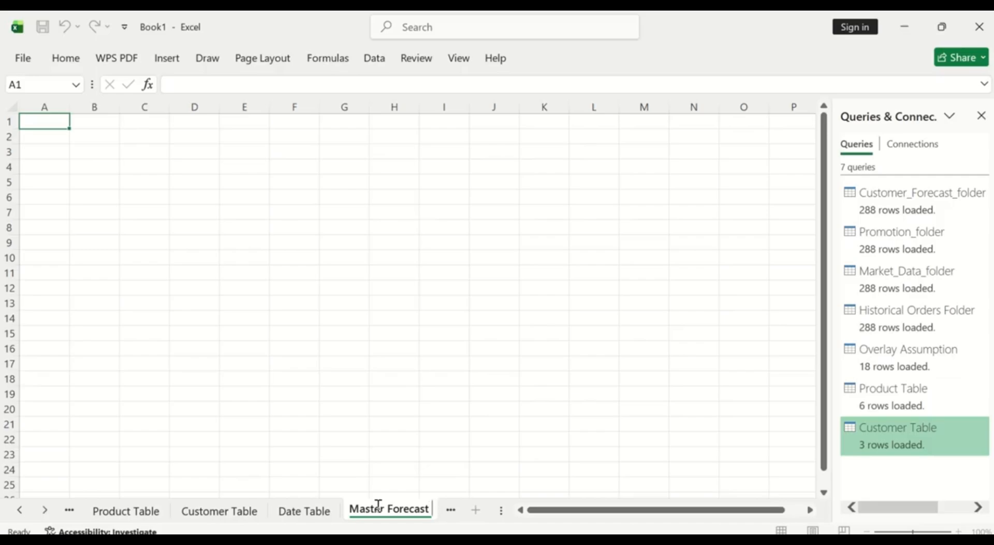
type(" Mode")
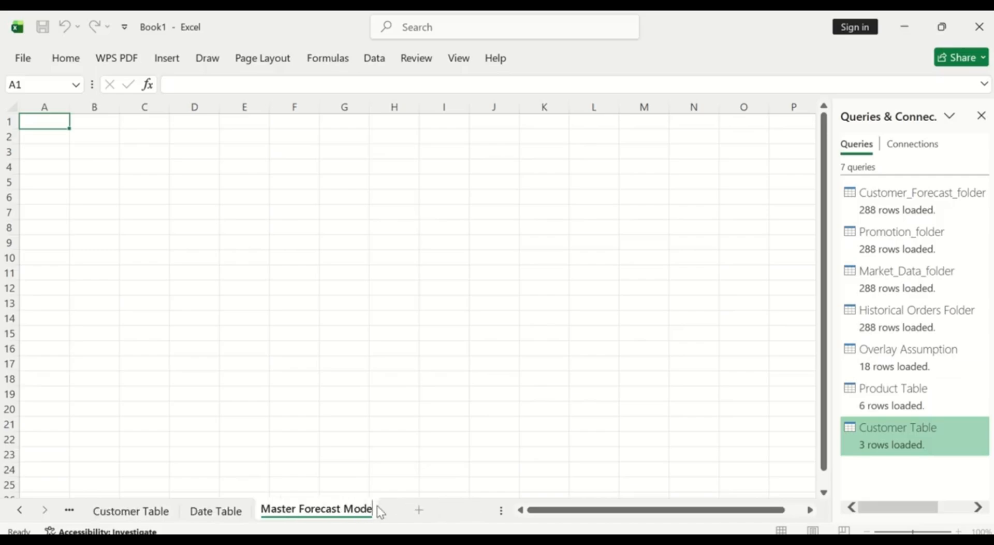
type("l")
key("Return")
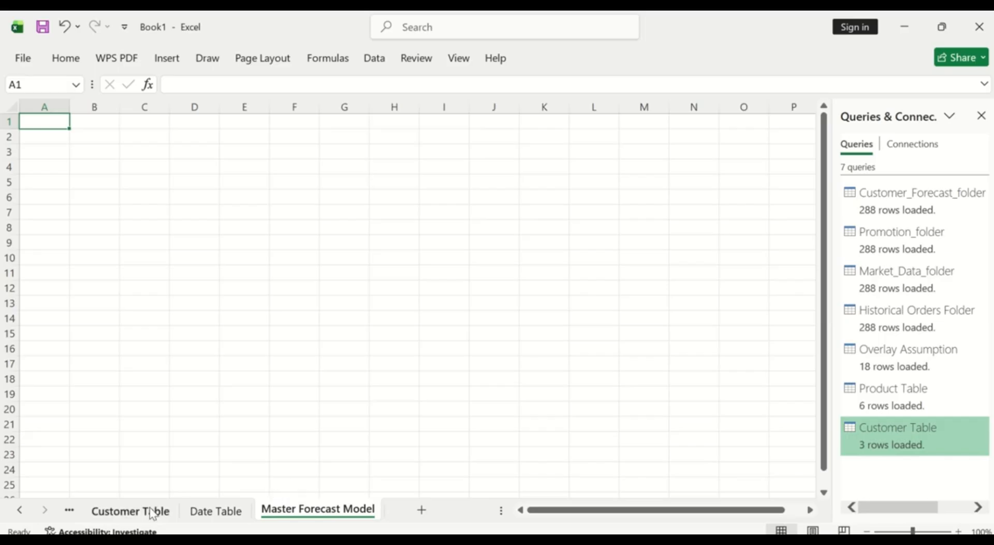
- Go back to the start of the workbook's sheet list to find the Customer_Forecast_folder sheet
left_click(23, 510)
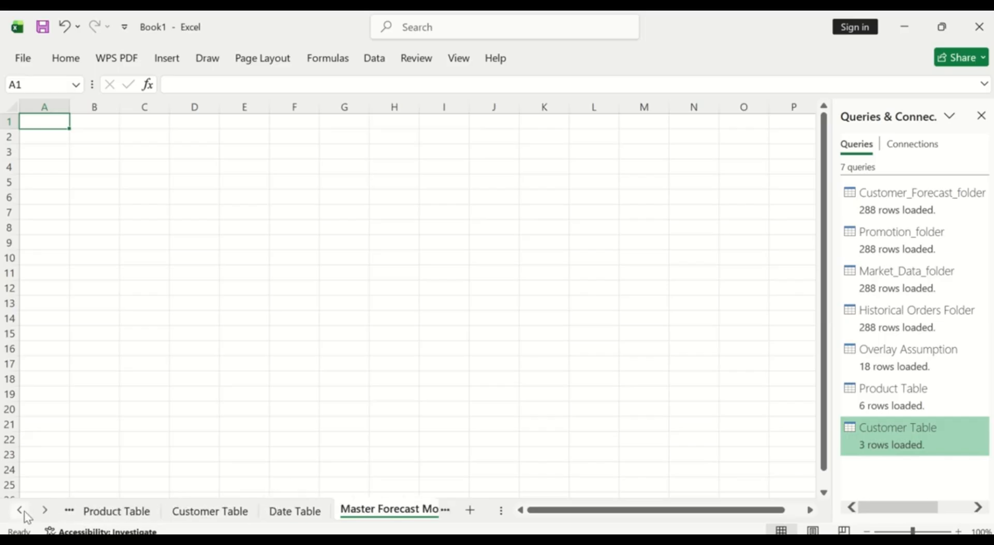
left_click(22, 511)
left_click(23, 511)
left_click(22, 510)
left_click(23, 511)
left_click(22, 511)
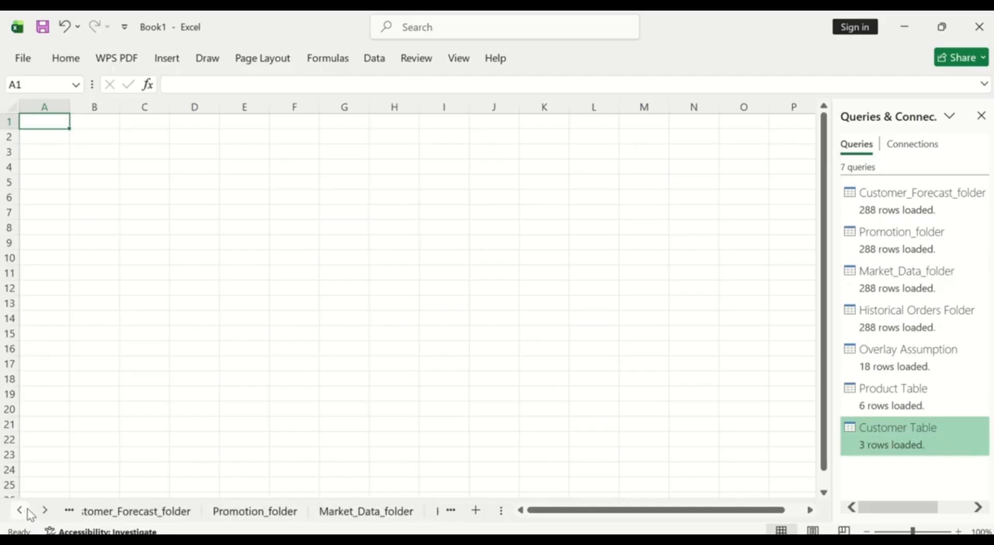
left_click(23, 511)
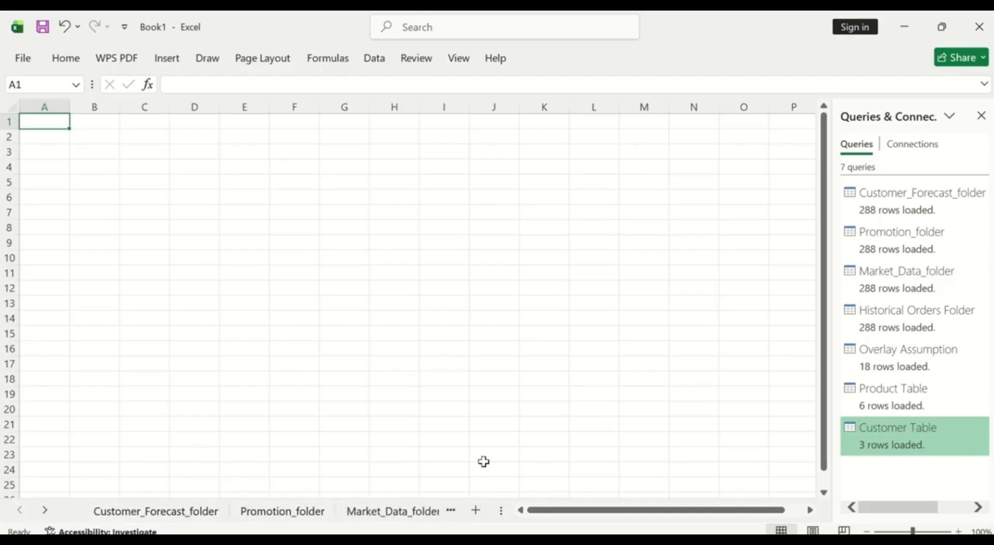
- Look through the source sheets from Market_Data_folder onward and return to the Master Forecast Model sheet
left_click(453, 512)
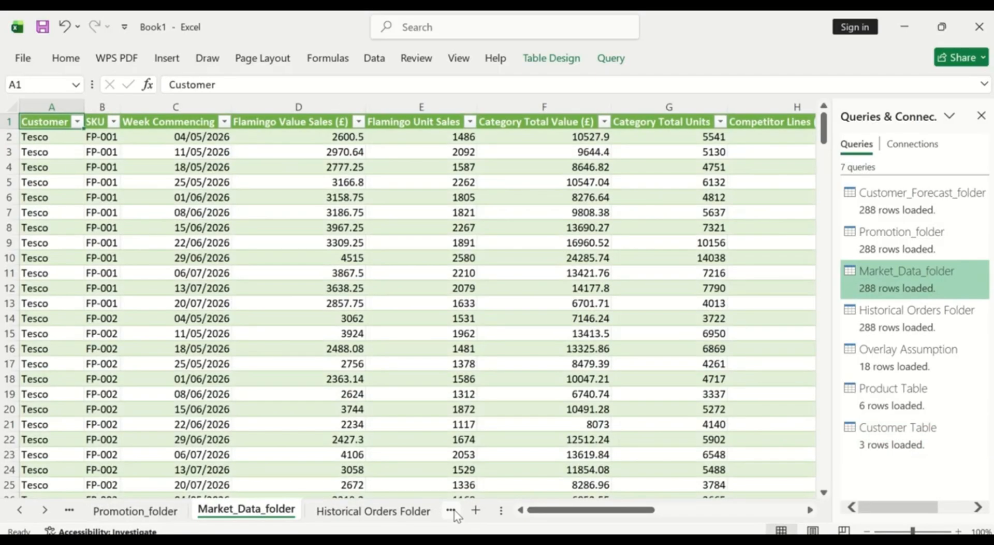
left_click(450, 511)
left_click(450, 511)
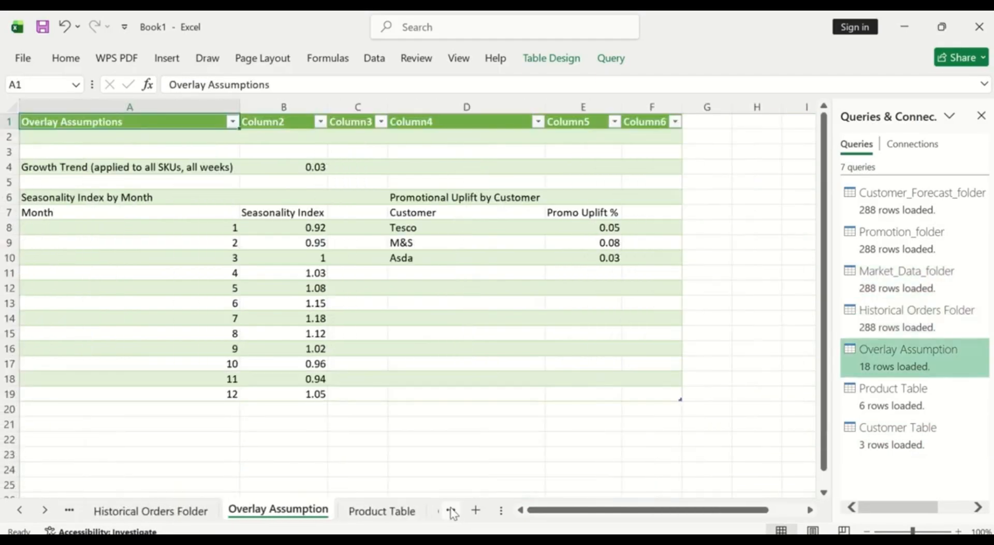
left_click(450, 511)
left_click(451, 510)
left_click(452, 511)
left_click(452, 510)
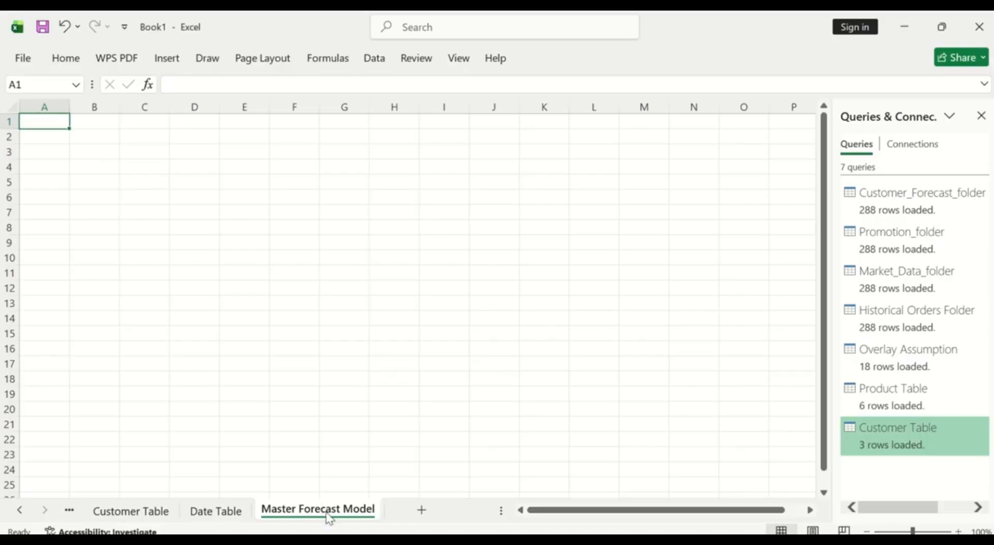
- Find the Historical Orders Folder sheet and examine its order columns from the first row
left_click(20, 512)
left_click(19, 512)
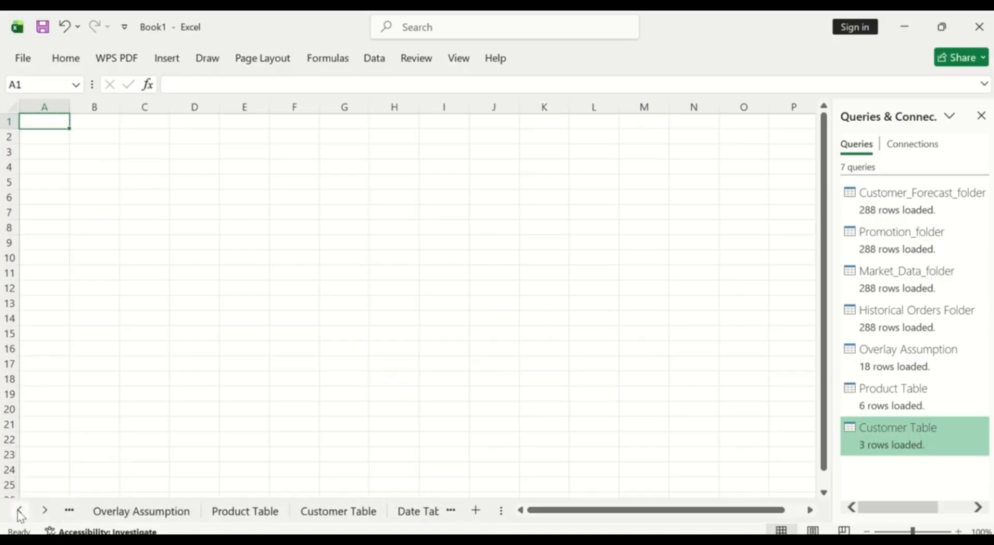
left_click(19, 512)
left_click(20, 512)
left_click(20, 512)
left_click(19, 511)
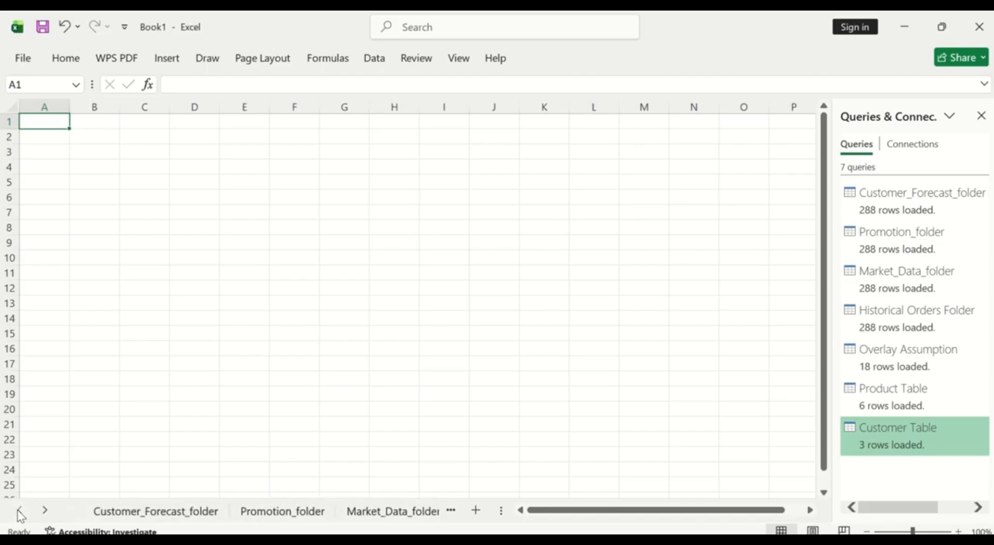
left_click(317, 511)
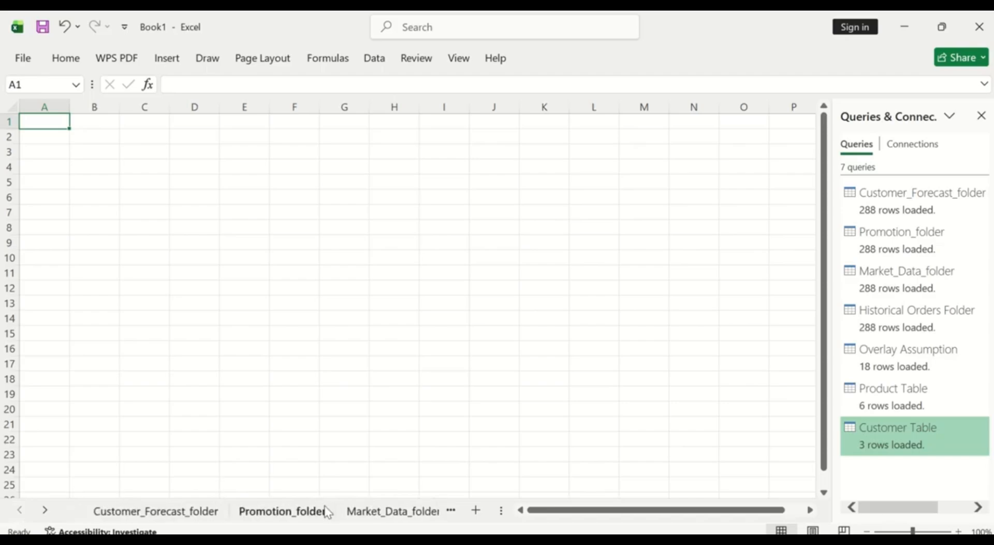
left_click(373, 511)
left_click(88, 510)
left_click(45, 510)
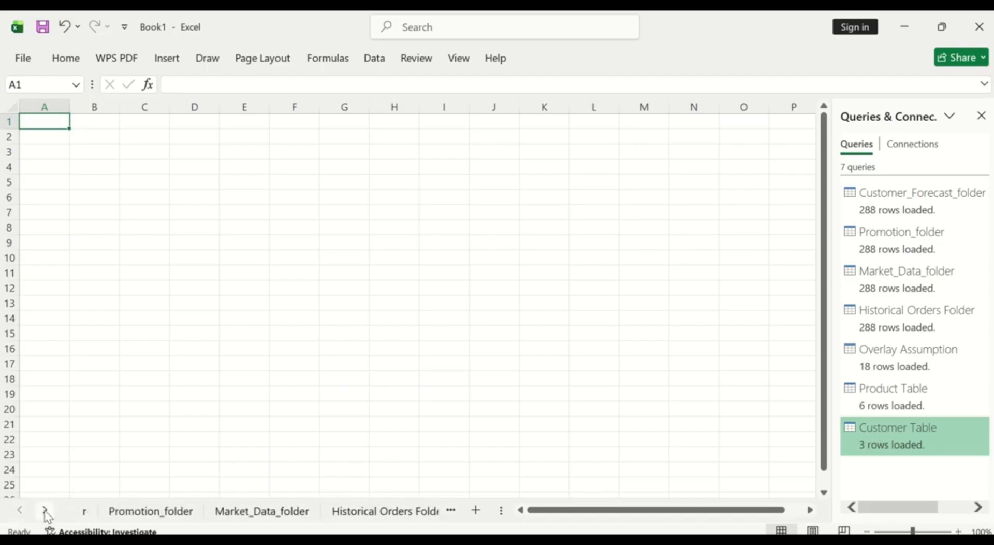
left_click(45, 510)
left_click(45, 510)
left_click(231, 512)
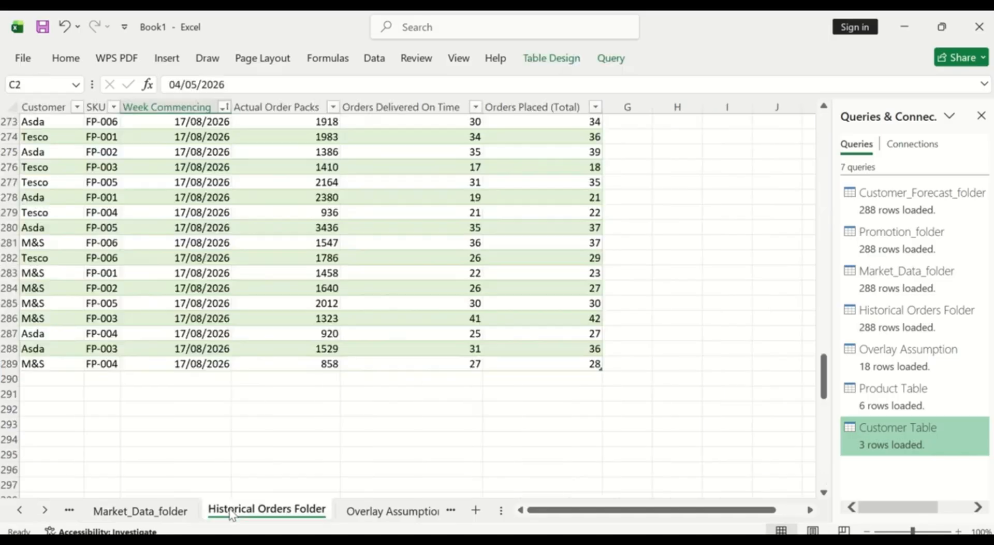
scroll(187, 282, "up", 14)
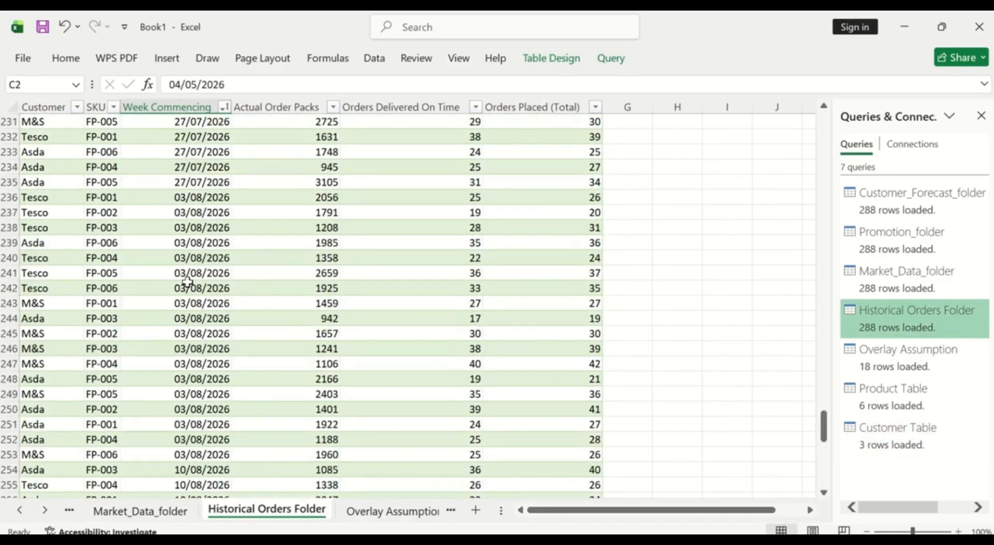
scroll(187, 282, "up", 20)
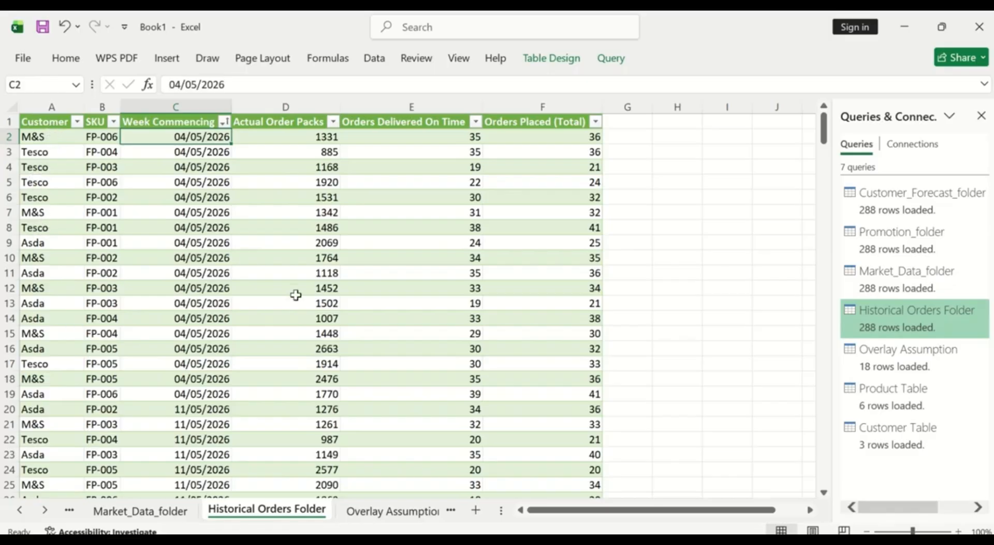
- Return to the Master Forecast Model sheet and make the whole of row 1 bold
left_click(451, 511)
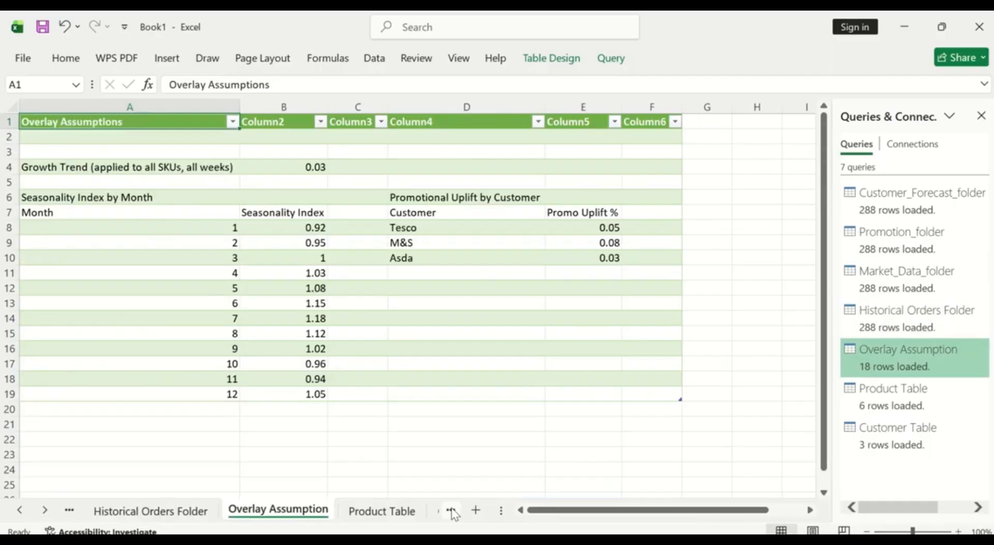
left_click(451, 511)
left_click(451, 511)
left_click(451, 511)
left_click(451, 511)
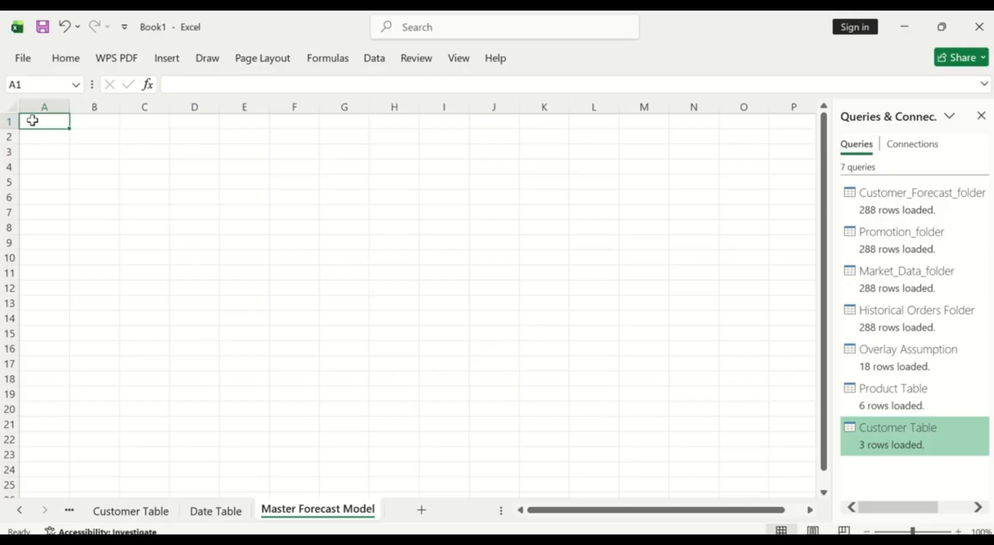
left_click(9, 121)
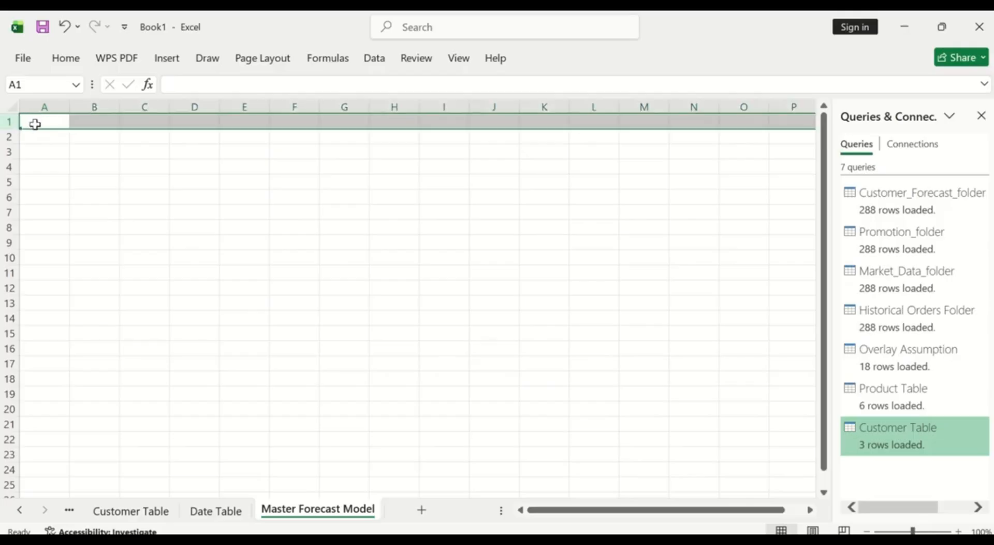
right_click(34, 124)
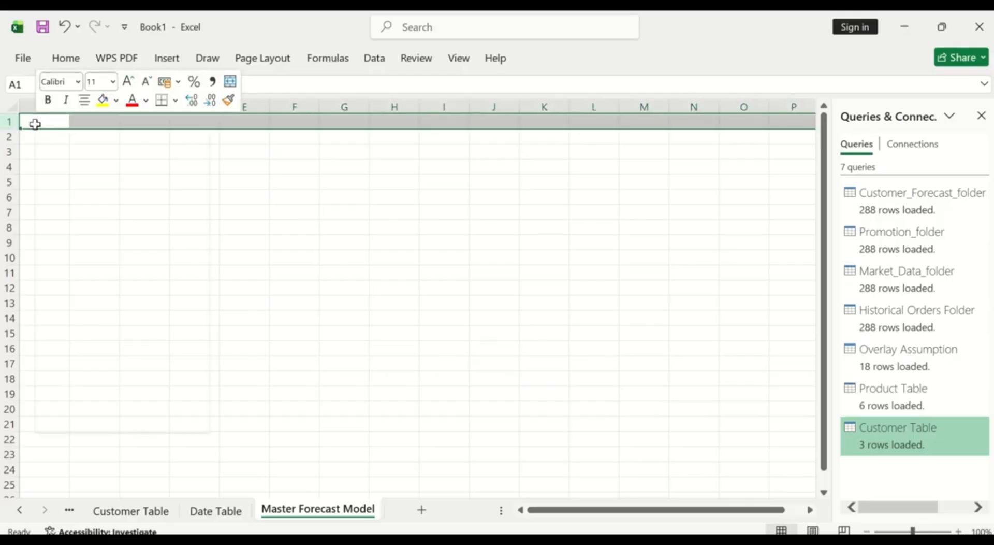
left_click(47, 100)
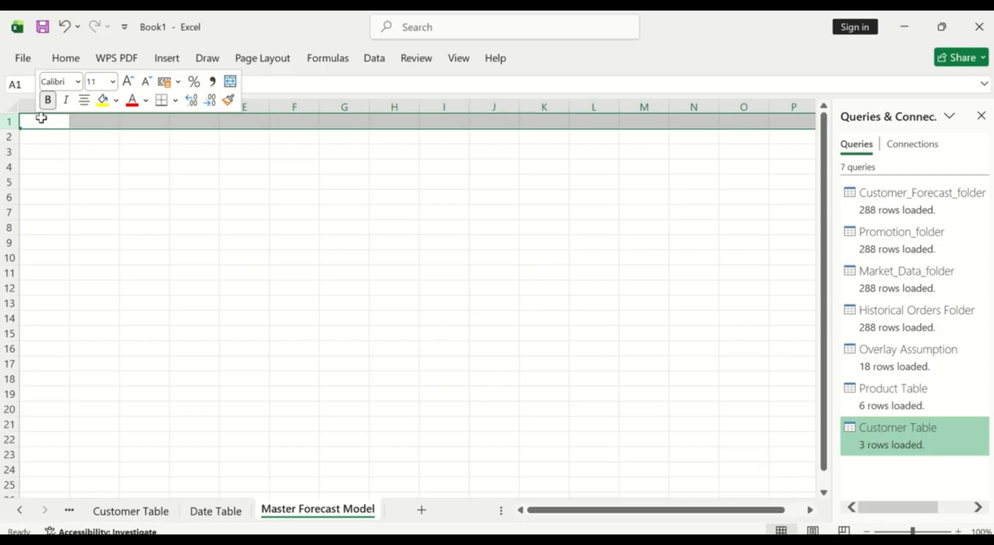
- Enter the column header "Customer" in cell A1 of the Master Forecast Model sheet
left_click(41, 118)
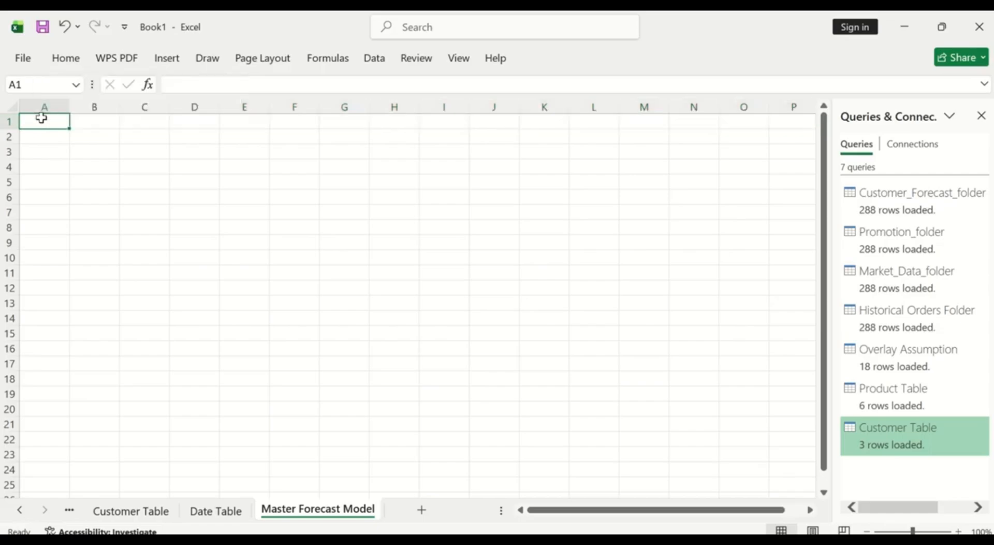
type("Cs")
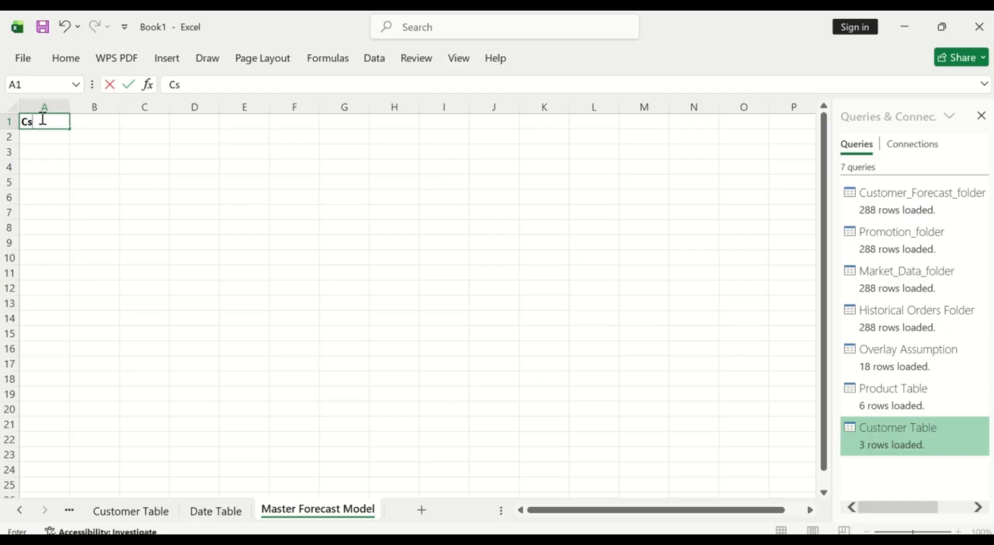
key("BackSpace")
type("ustomer")
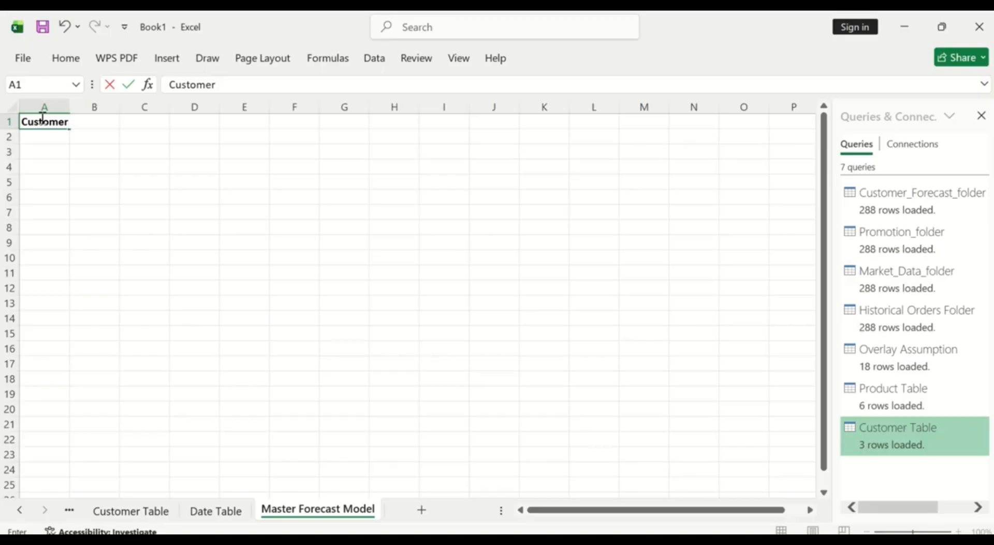
- In cell A2, enter a formula that references the first Customer entry in the Historical Orders Folder table
left_click(41, 136)
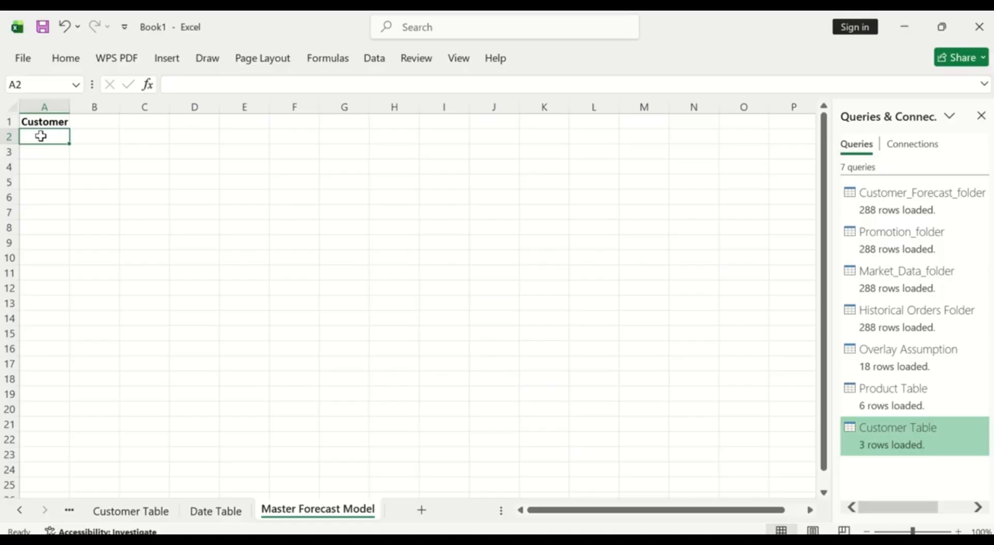
type("=")
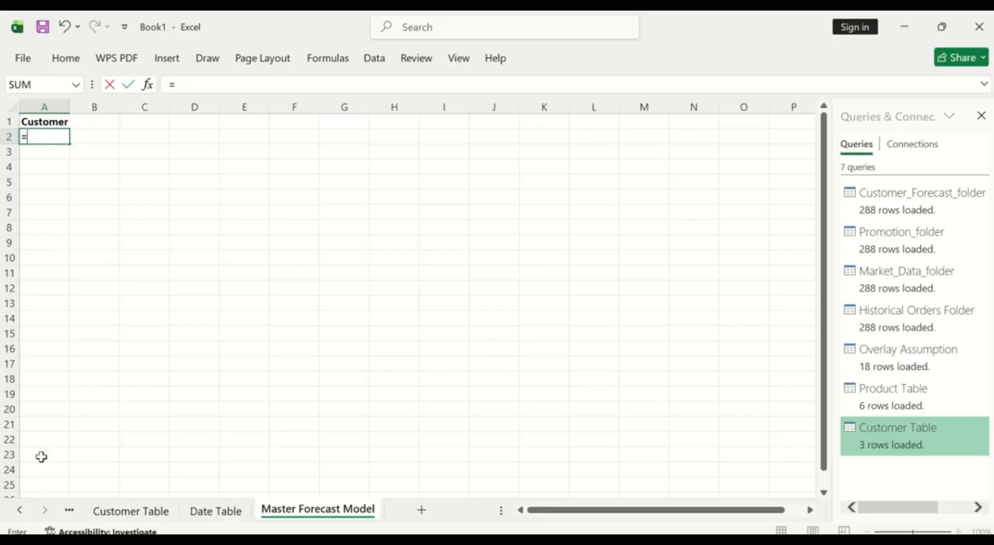
left_click(21, 510)
left_click(21, 510)
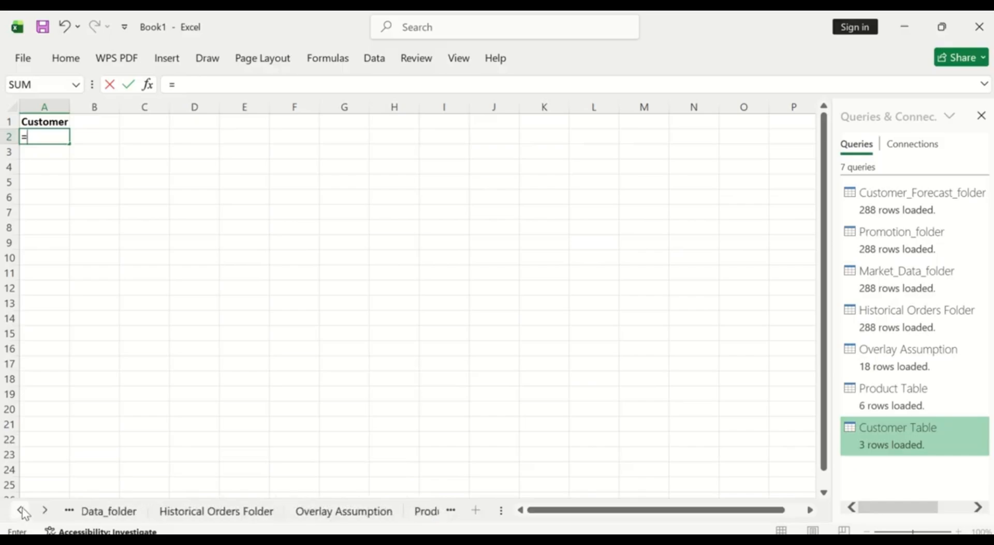
left_click(22, 512)
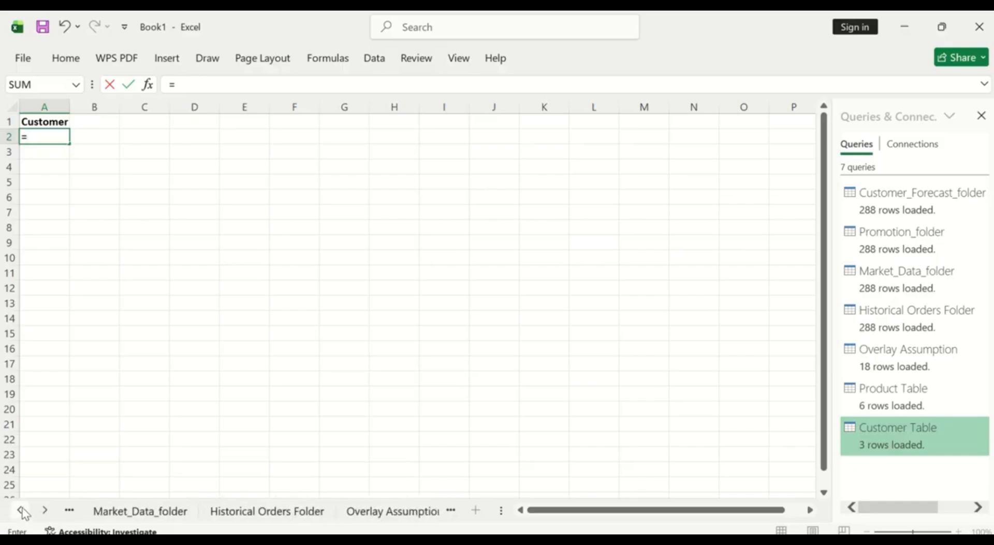
left_click(242, 512)
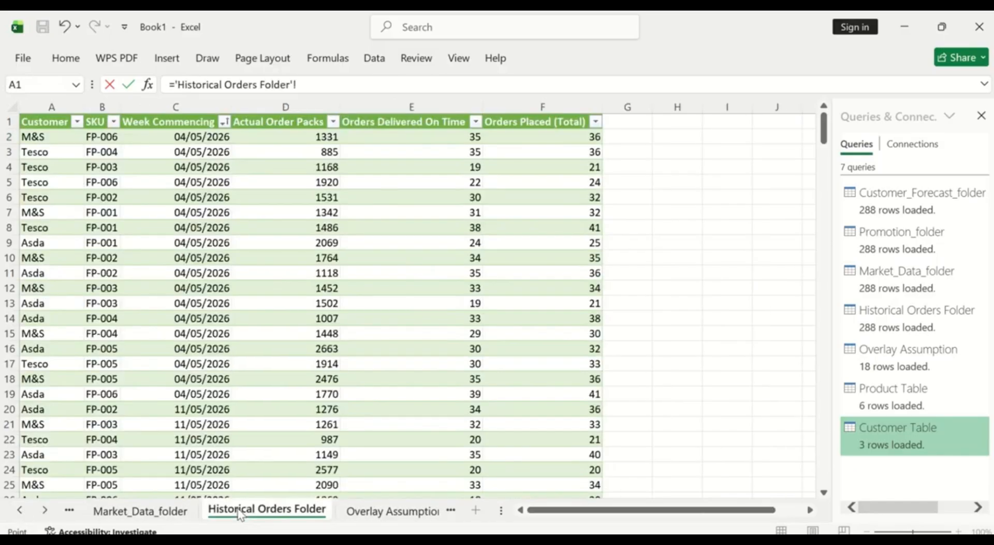
left_click(44, 138)
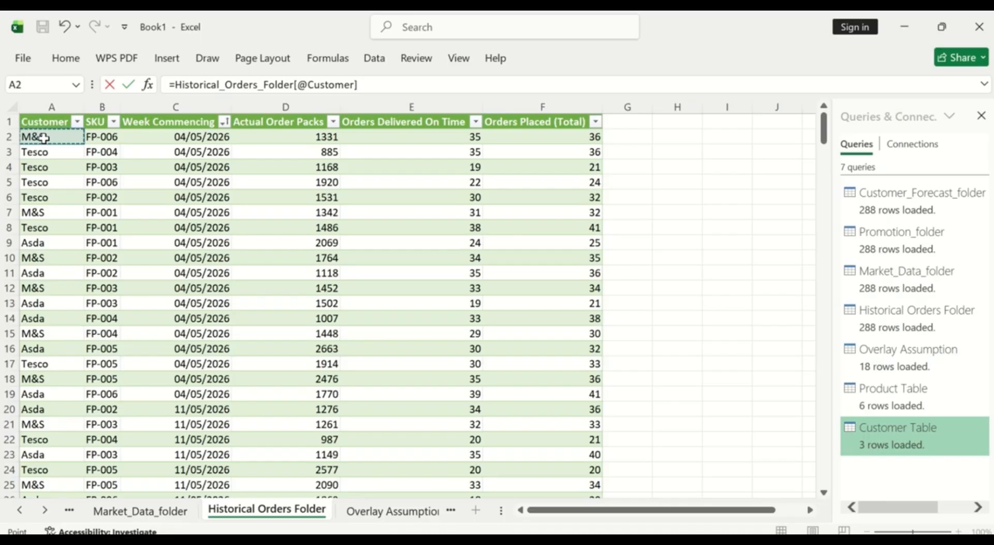
key("Return")
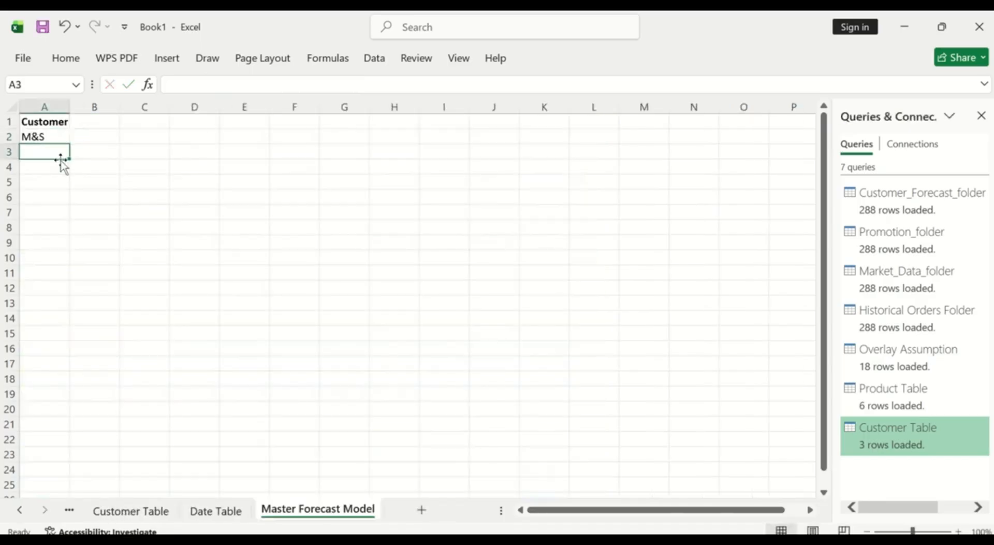
- Fill the A2 customer formula down column A to row 133
scroll(60, 183, "down", 1)
scroll(60, 183, "up", 1)
left_click(50, 134)
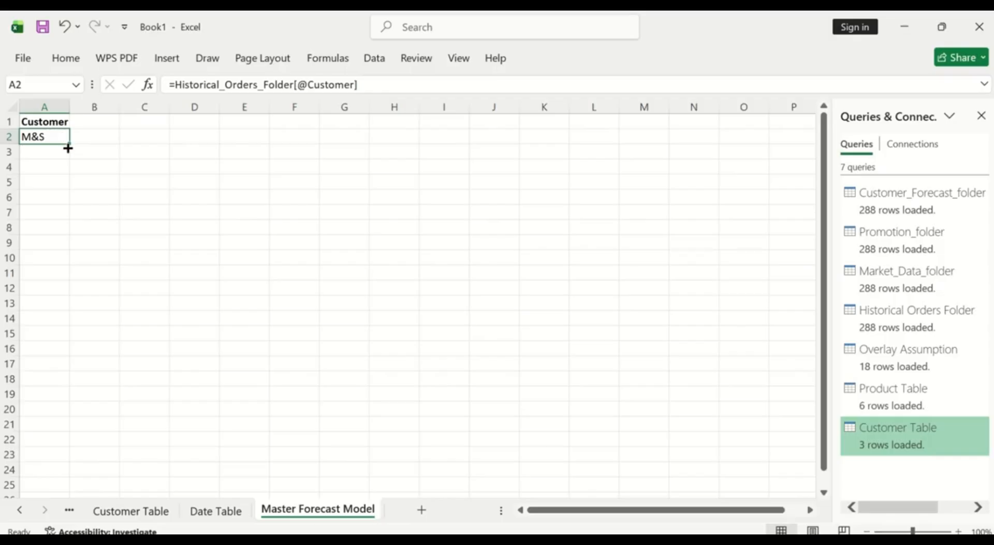
left_click_drag(68, 142, 58, 520)
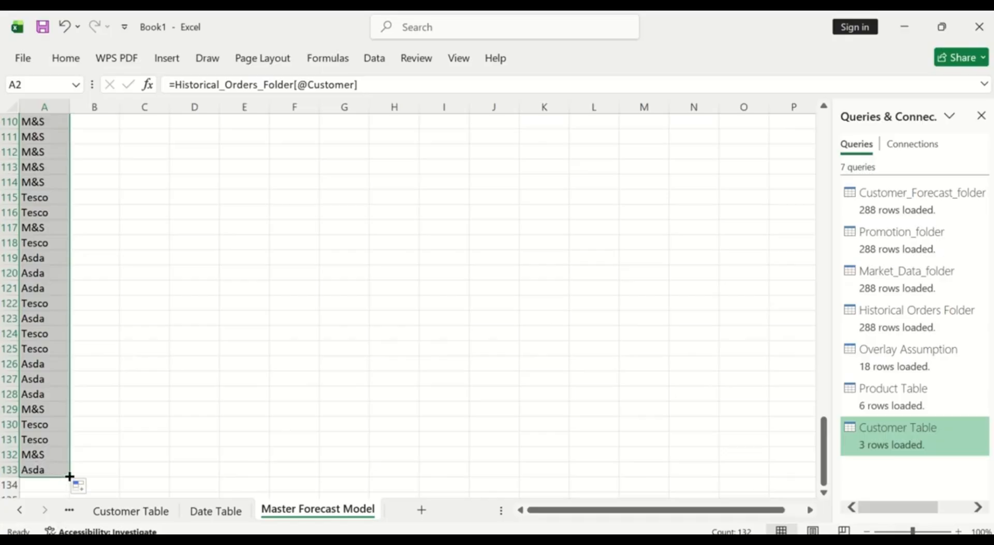
- Check in the Historical Orders Folder sheet how far down the customer rows extend
left_click(20, 510)
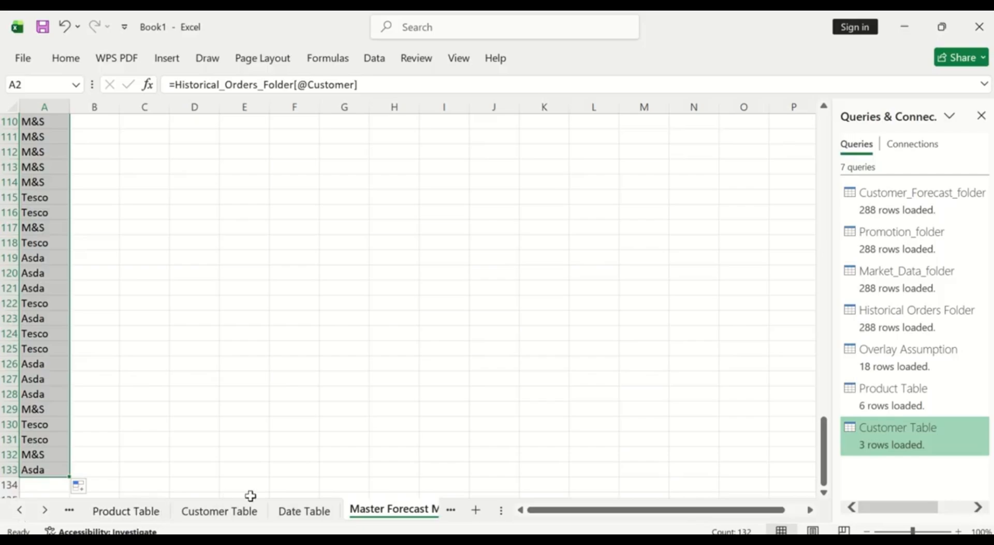
left_click(19, 510)
left_click(20, 510)
left_click(20, 511)
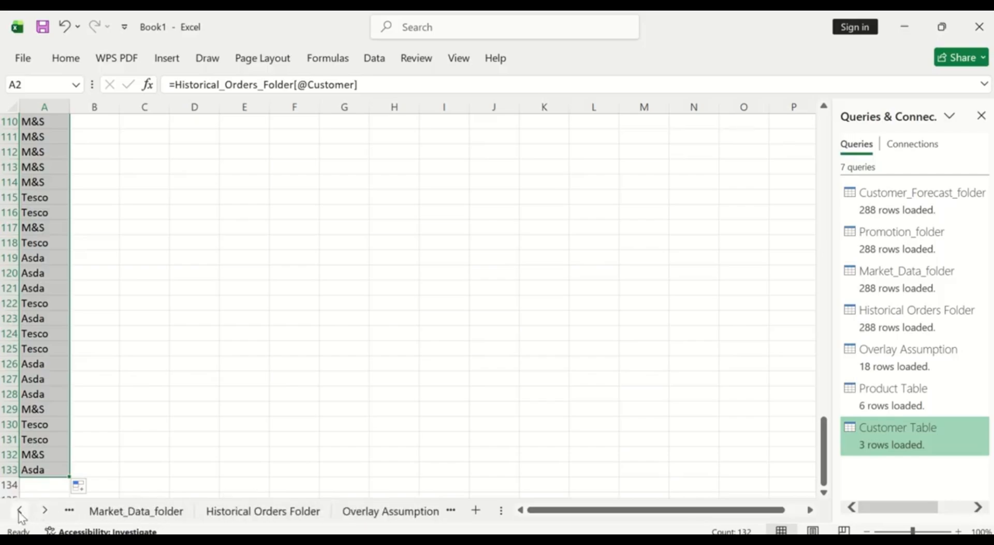
left_click(267, 510)
scroll(234, 388, "down", 20)
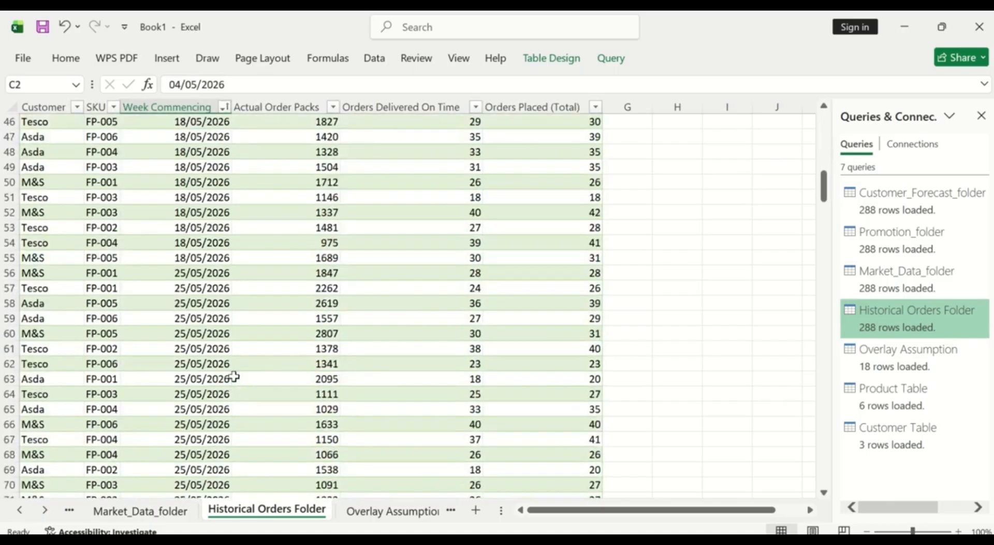
scroll(234, 377, "down", 20)
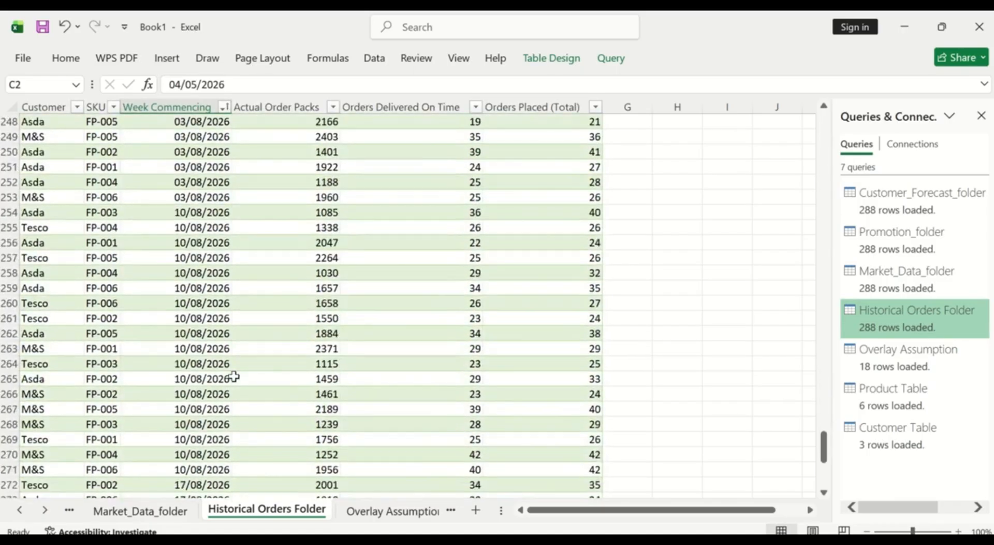
scroll(234, 377, "up", 9)
scroll(234, 377, "up", 2)
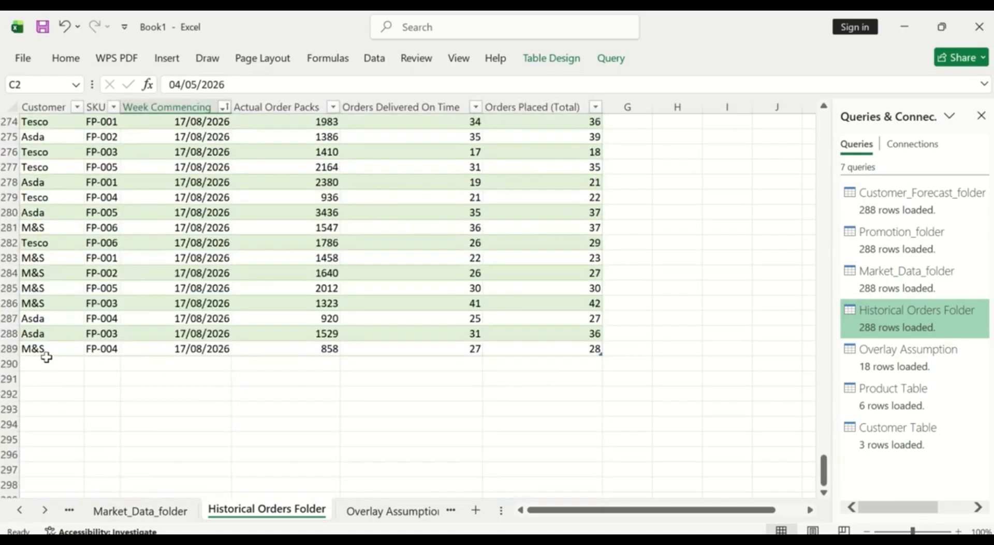
scroll(260, 258, "up", 20)
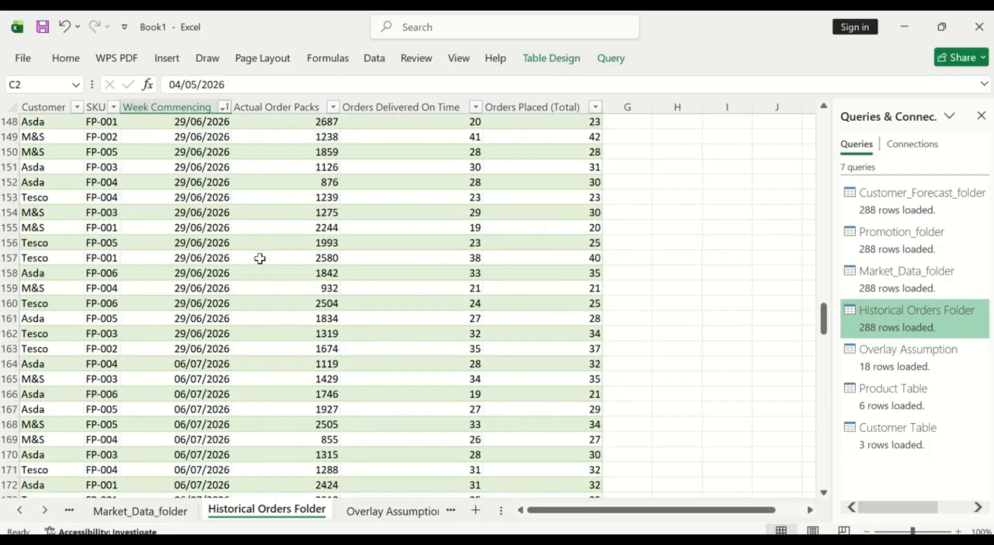
scroll(260, 258, "up", 16)
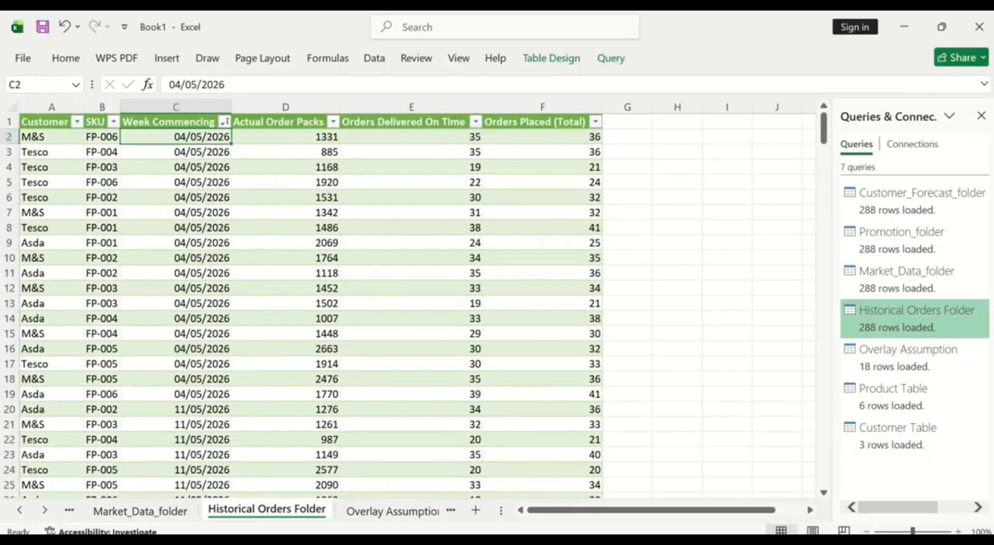
- Extend the Customer formula in column A of the Master Forecast Model sheet down to row 289
left_click(452, 511)
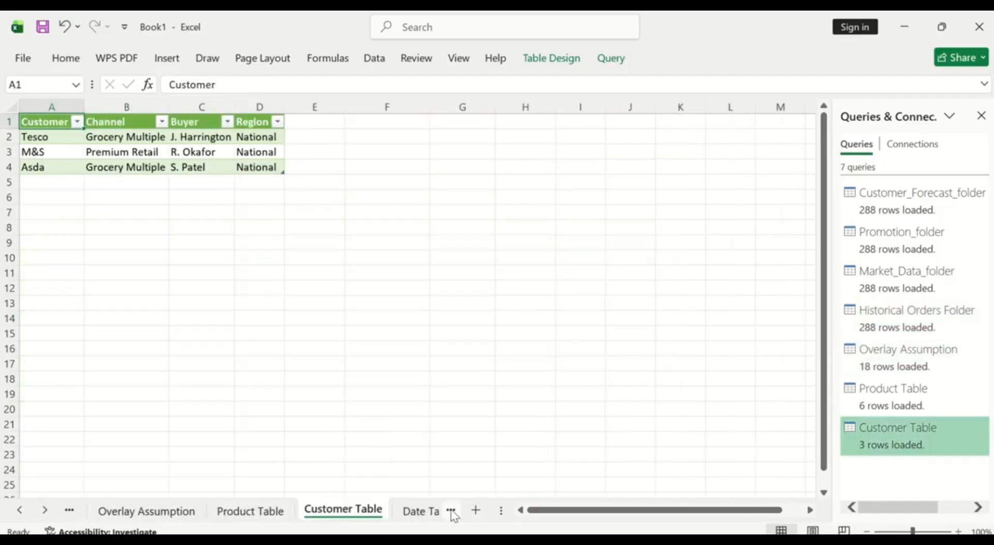
left_click(451, 511)
left_click(451, 511)
left_click(451, 510)
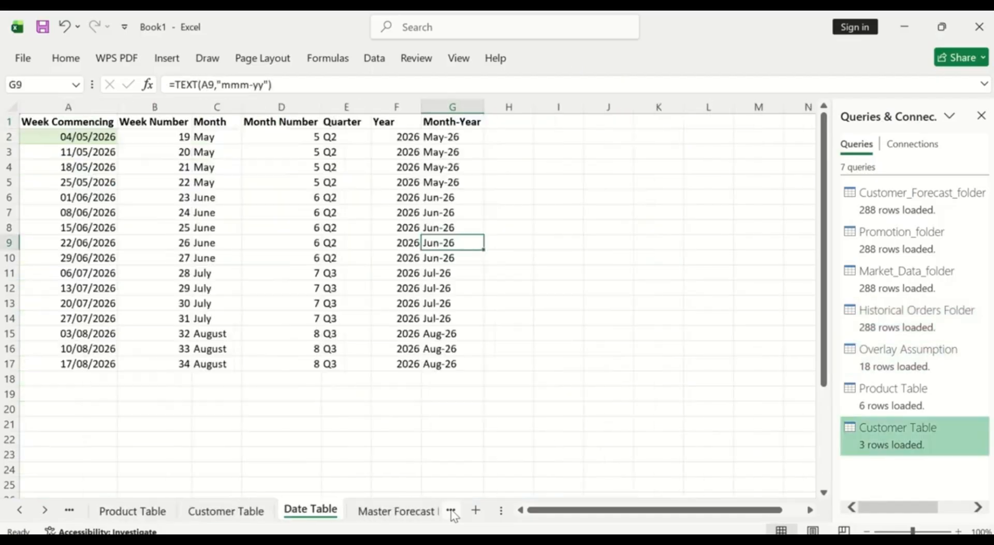
left_click(422, 512)
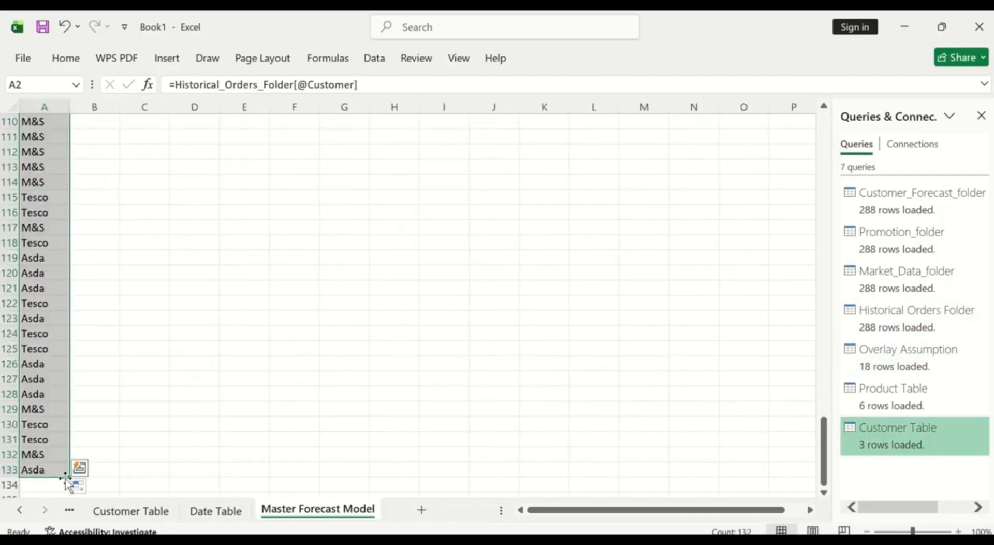
mouse_move(69, 475)
left_mouse_down()
mouse_move(67, 511)
mouse_move(51, 365)
left_mouse_up()
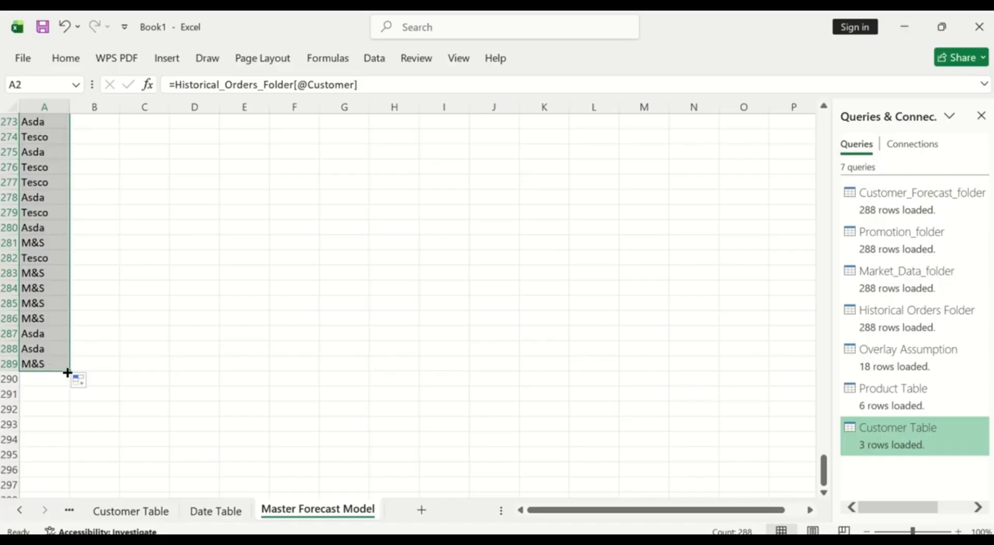
mouse_move(68, 372)
left_mouse_down()
mouse_move(68, 386)
mouse_move(65, 373)
left_mouse_up()
scroll(160, 282, "up", 20)
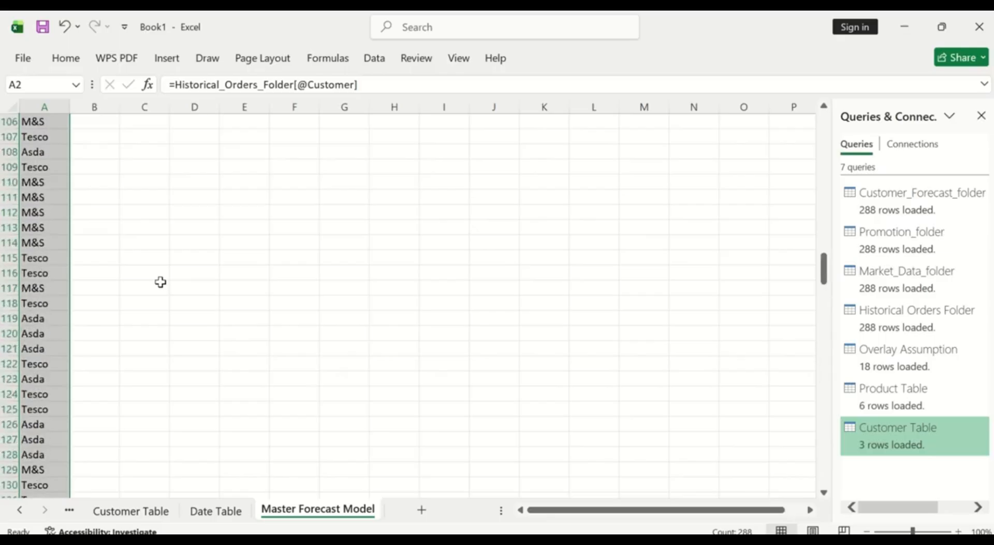
scroll(160, 282, "up", 20)
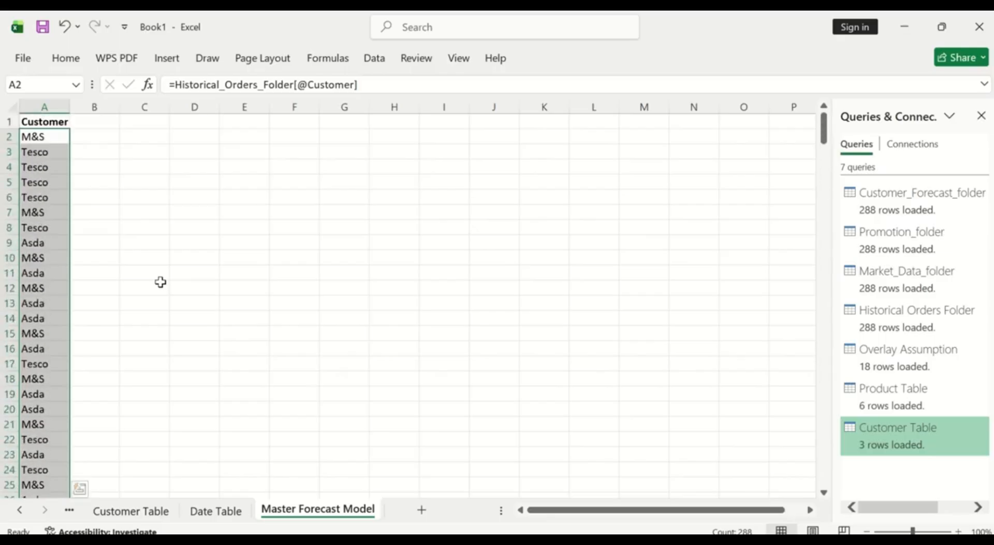
- Enter the column header "Sku Code" in cell B1 of the Master Forecast Model sheet
left_click(94, 125)
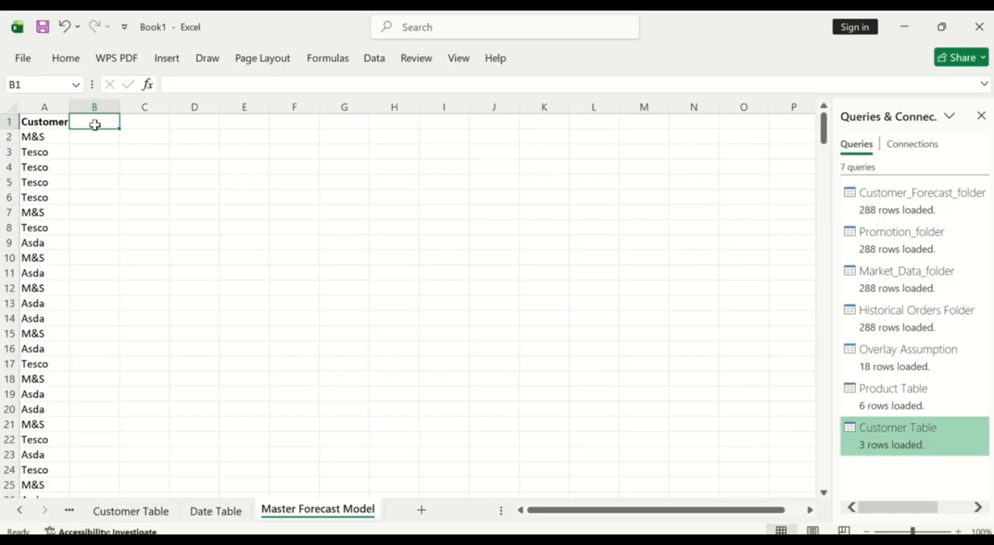
type("SK")
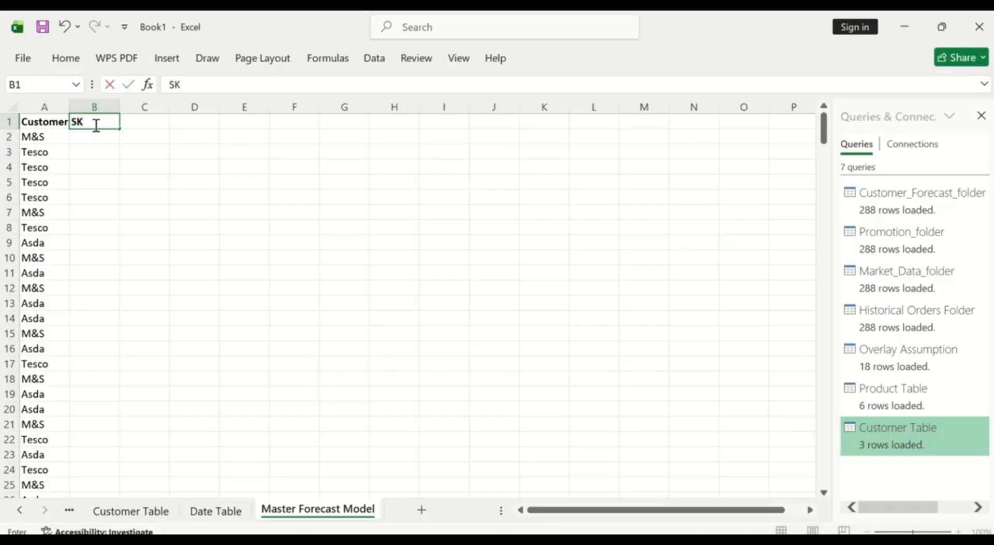
type("u")
type("Code")
- In cell B2, enter a formula that references the first SKU entry in the Historical Orders Folder table
left_click(94, 137)
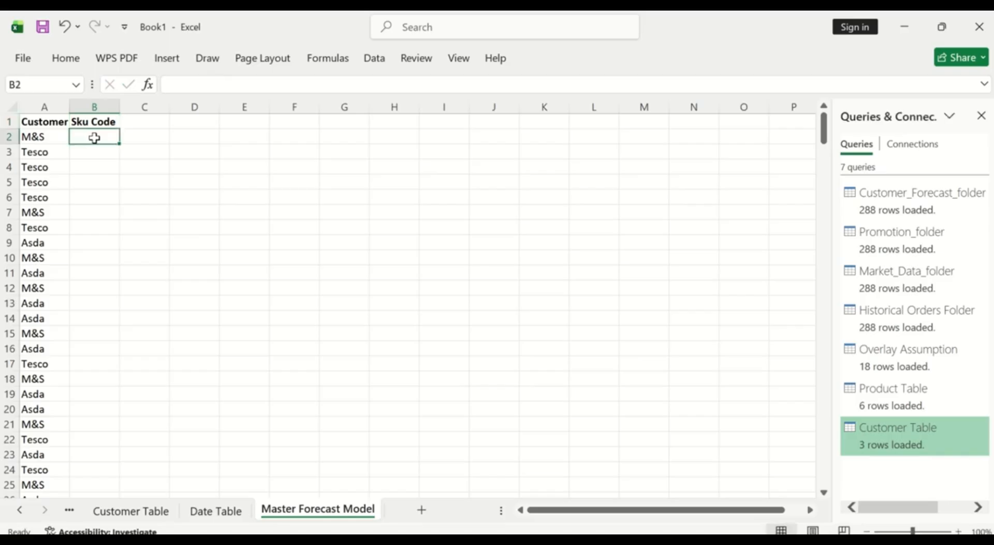
type("=")
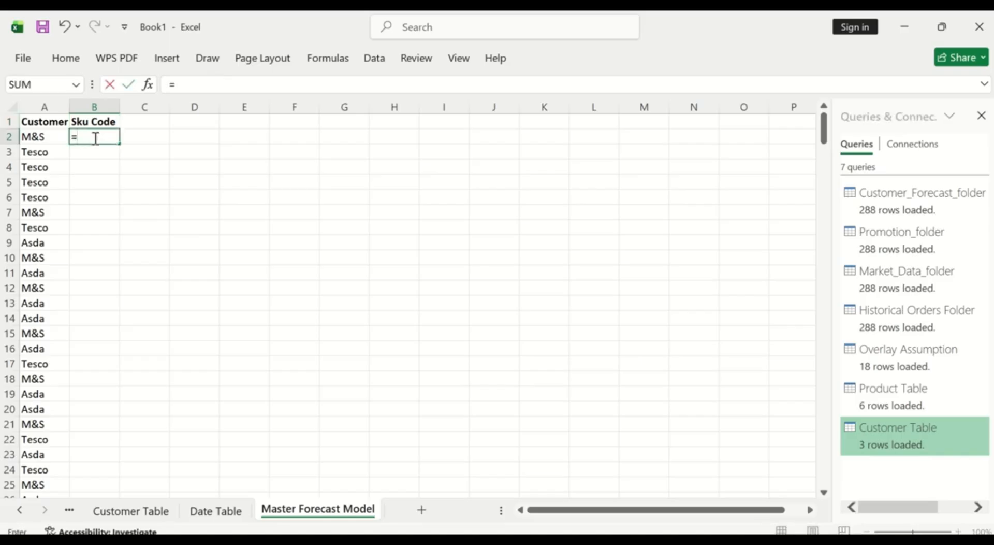
left_click(20, 513)
left_click(21, 513)
left_click(20, 512)
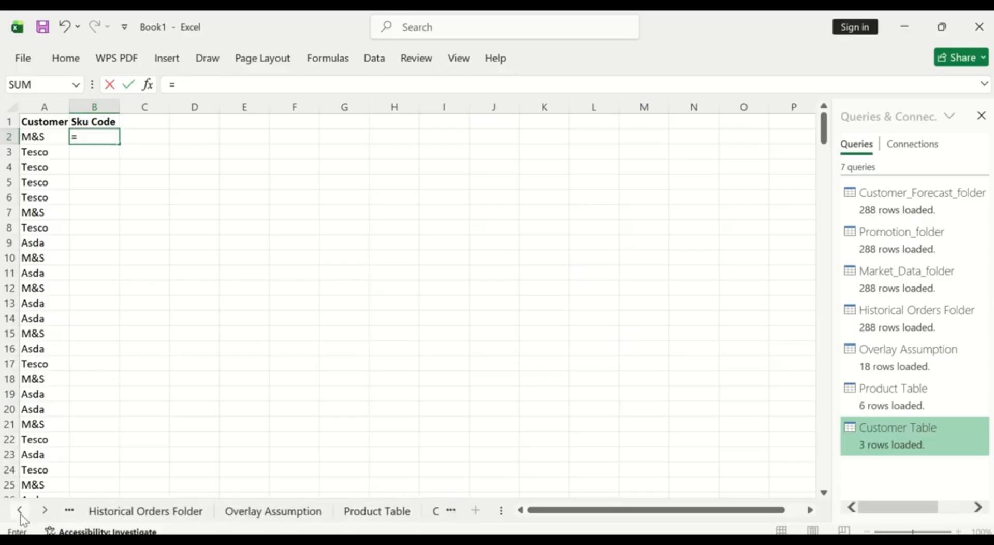
left_click(21, 513)
left_click(249, 514)
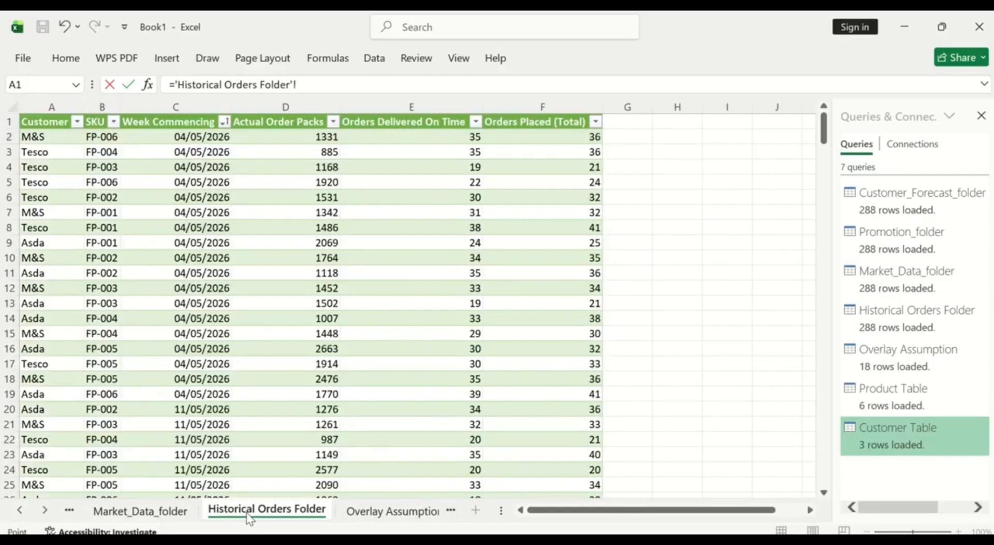
left_click(101, 136)
key("Return")
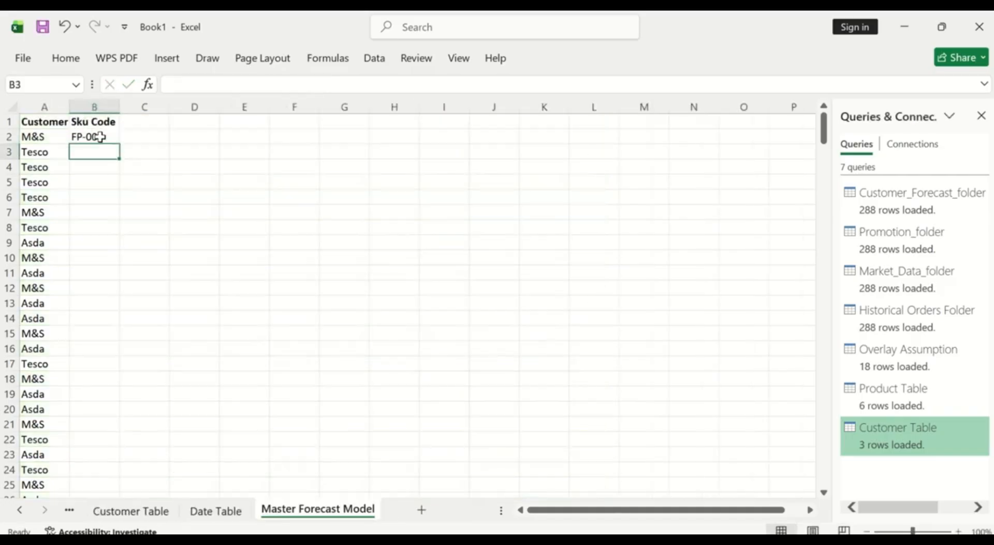
- Fill the B2 SKU formula down column B alongside all customer rows and check how far it extends
left_click(103, 126)
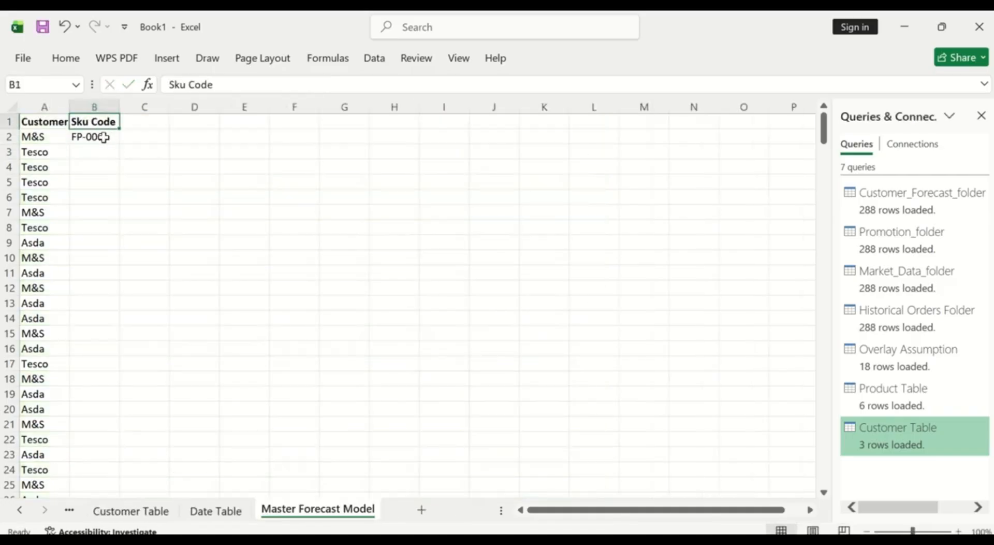
left_click(104, 136)
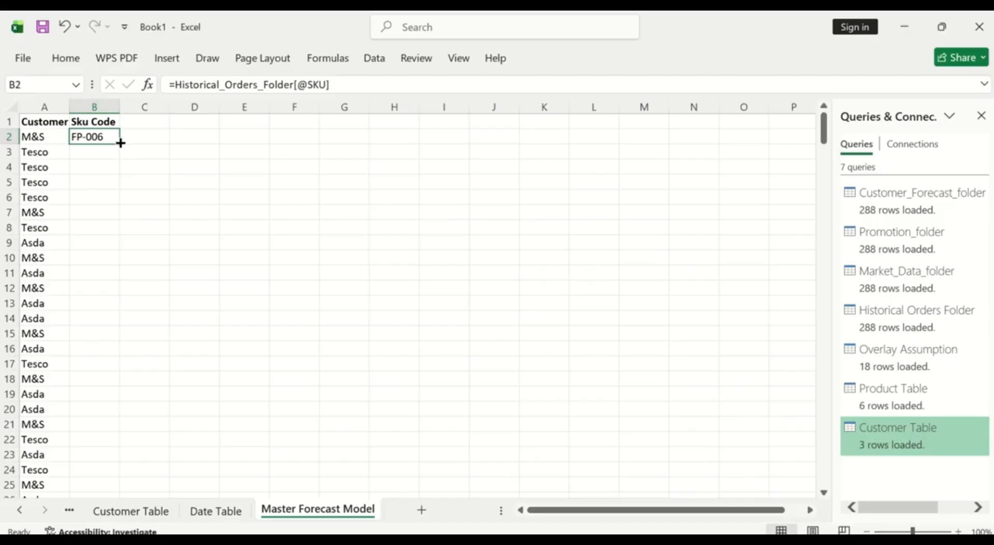
double_click(119, 145)
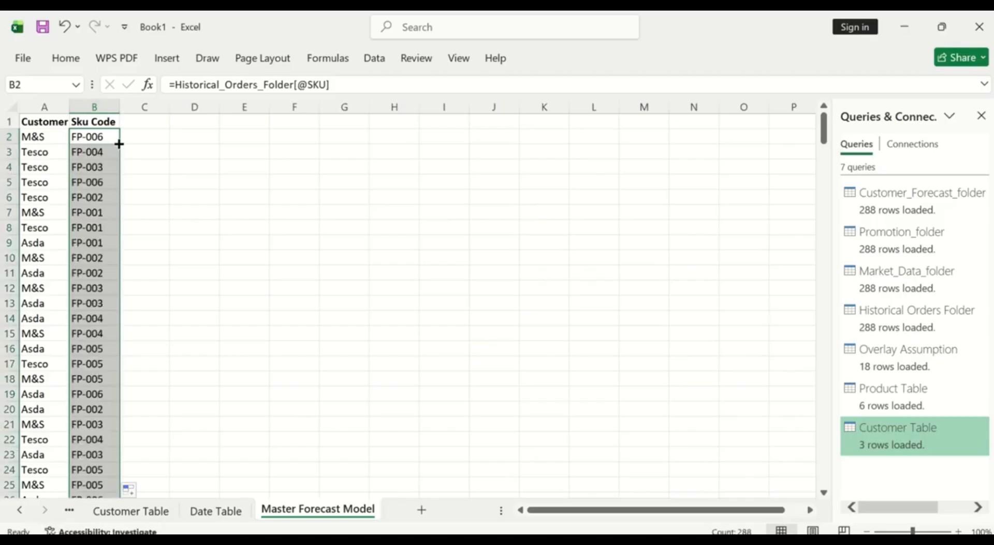
left_click(142, 122)
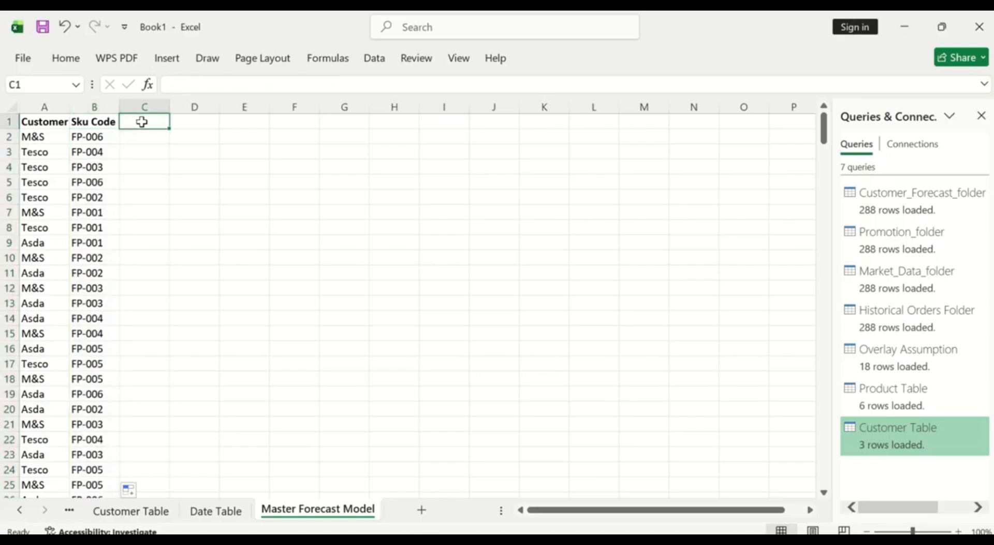
scroll(115, 353, "down", 20)
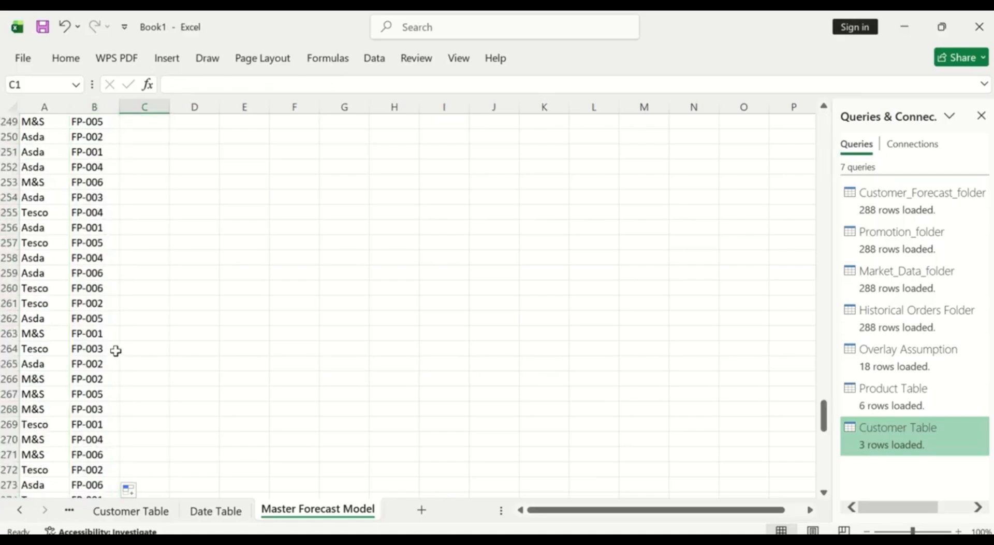
scroll(115, 351, "up", 20)
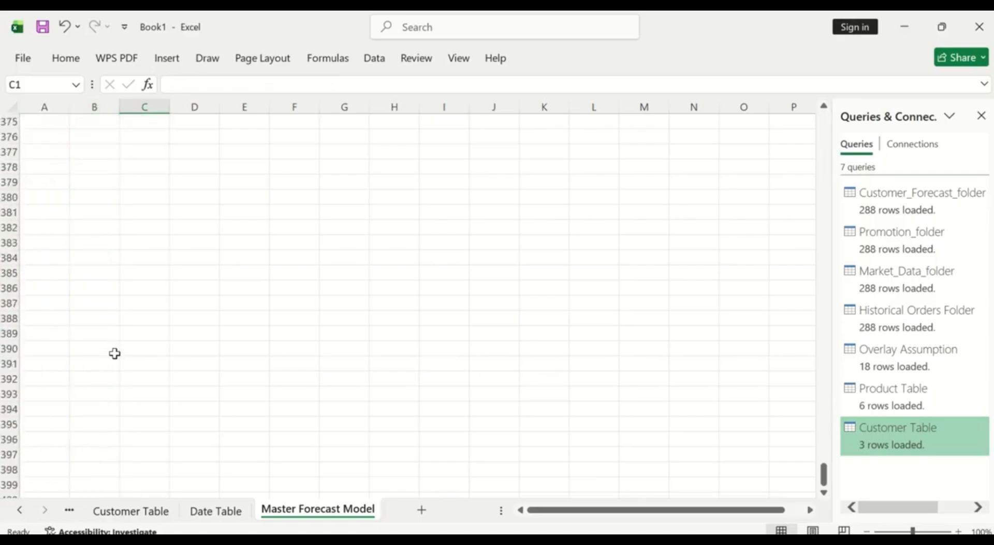
scroll(115, 354, "down", 5)
scroll(114, 353, "up", 20)
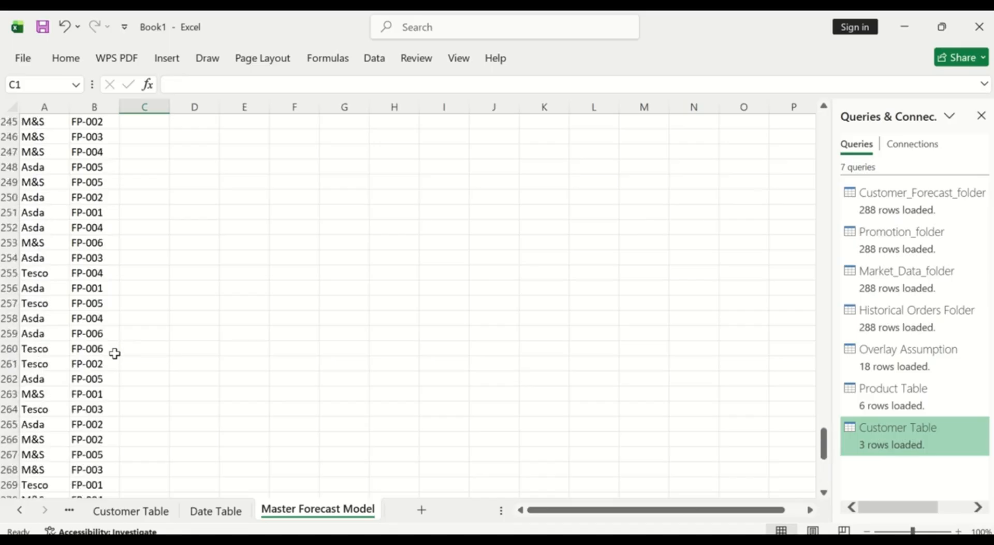
scroll(115, 353, "up", 20)
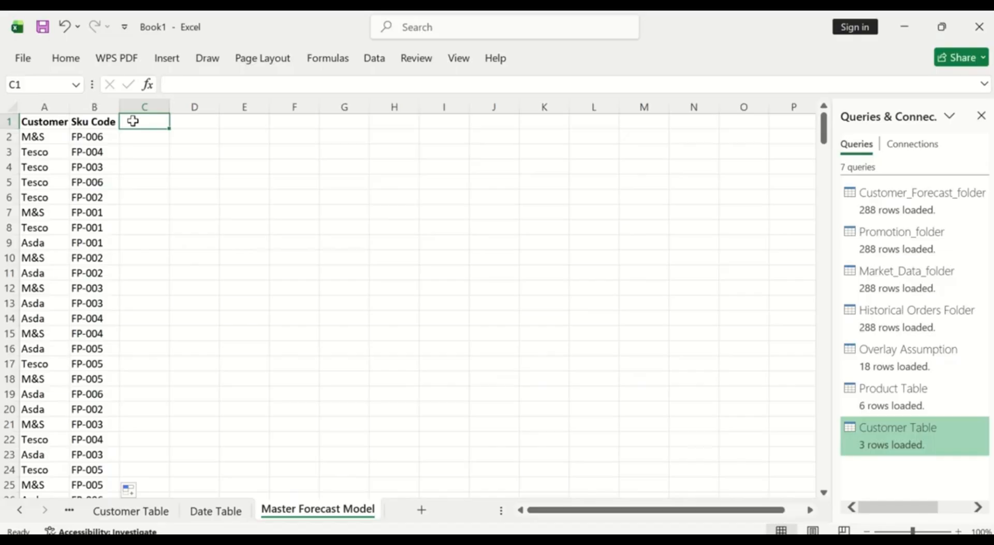
- Enter the column header "Week Commencing" in cell C1 and widen column C to fit it
type("W")
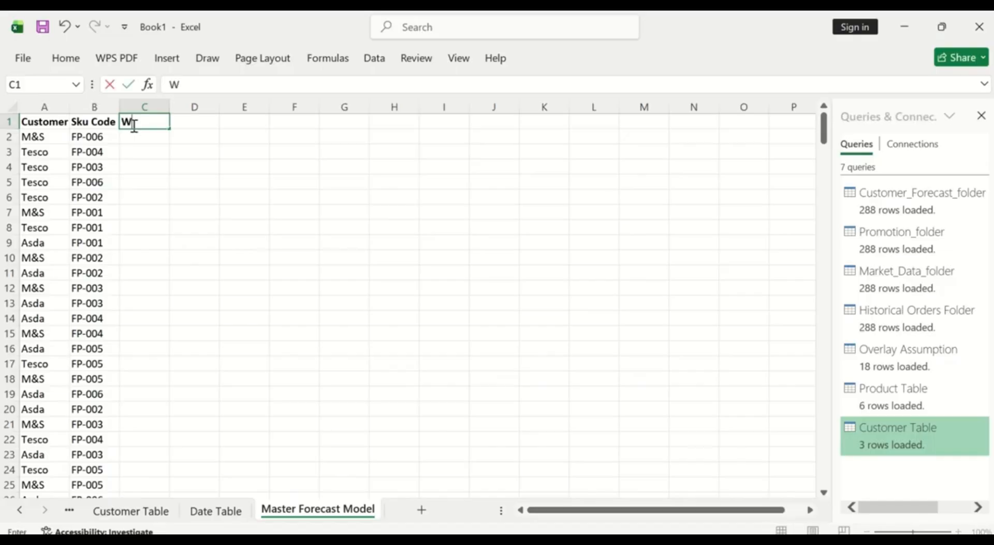
type("eek Commenc")
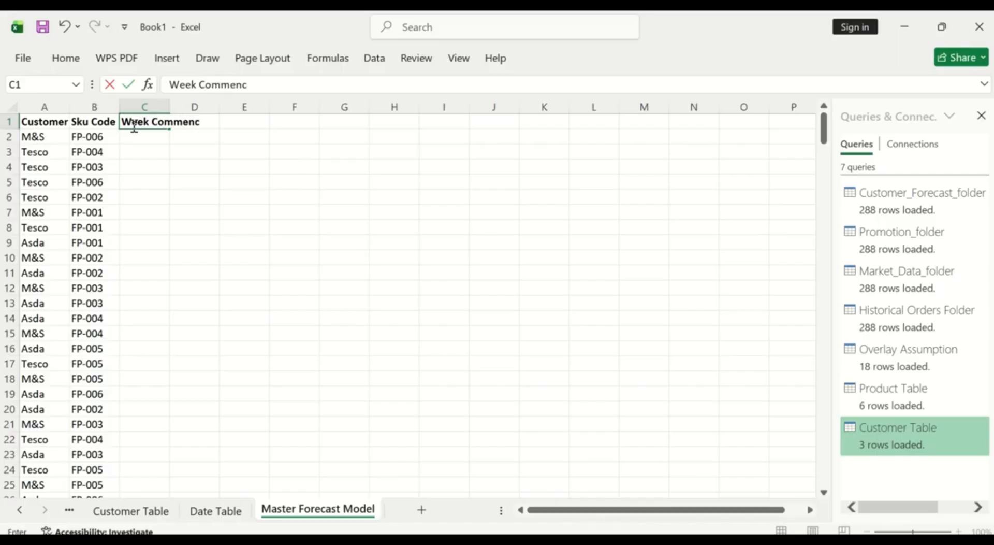
type("ing")
key("Return")
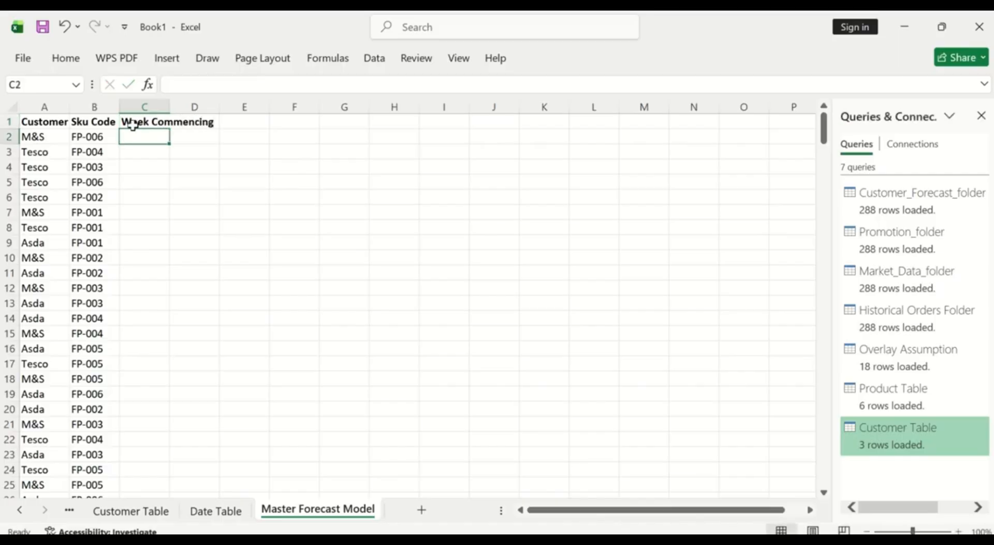
double_click(170, 107)
- In cell C2, reference the first Week Commencing entry of the Historical Orders Folder table and fill the formula down column C
type("=")
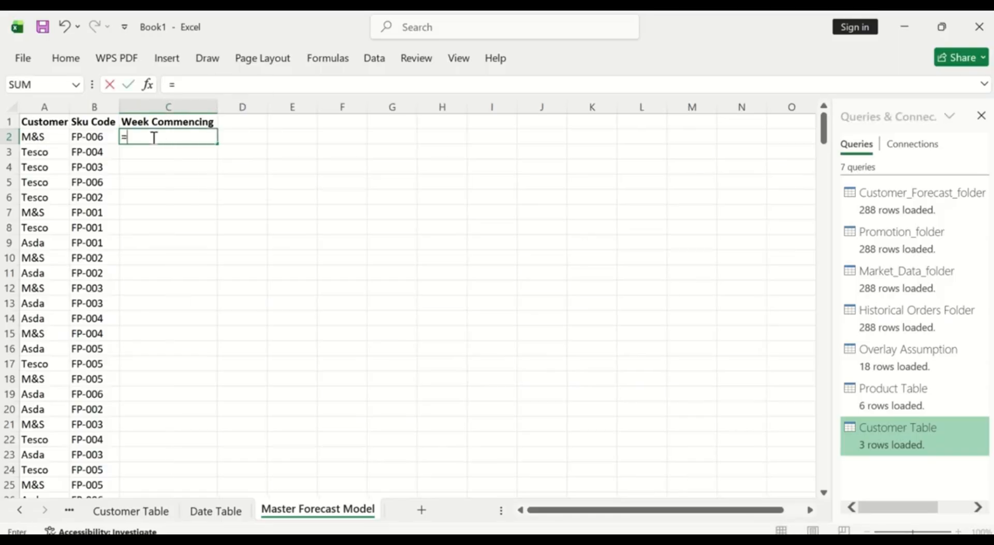
left_click(20, 511)
left_click(21, 511)
left_click(20, 511)
left_click(21, 512)
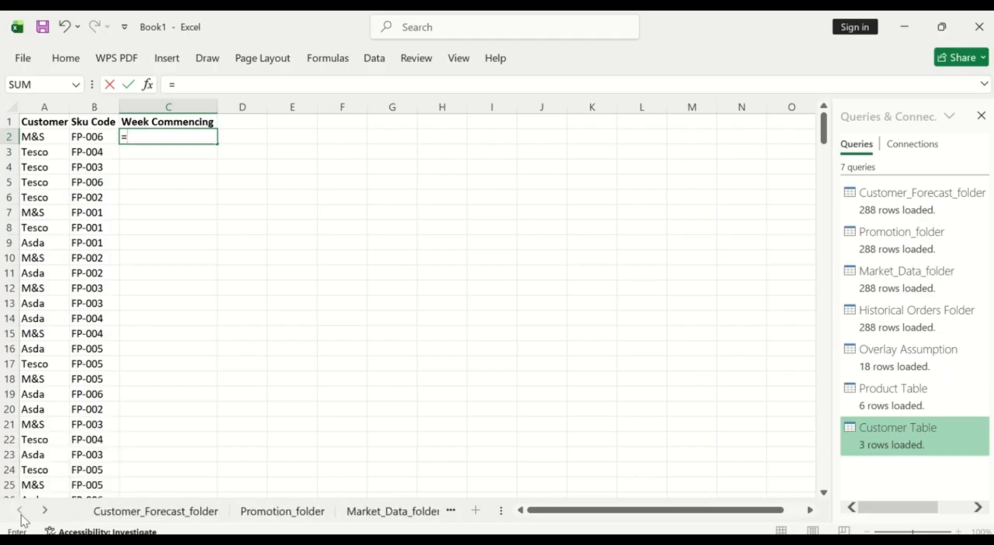
left_click(45, 510)
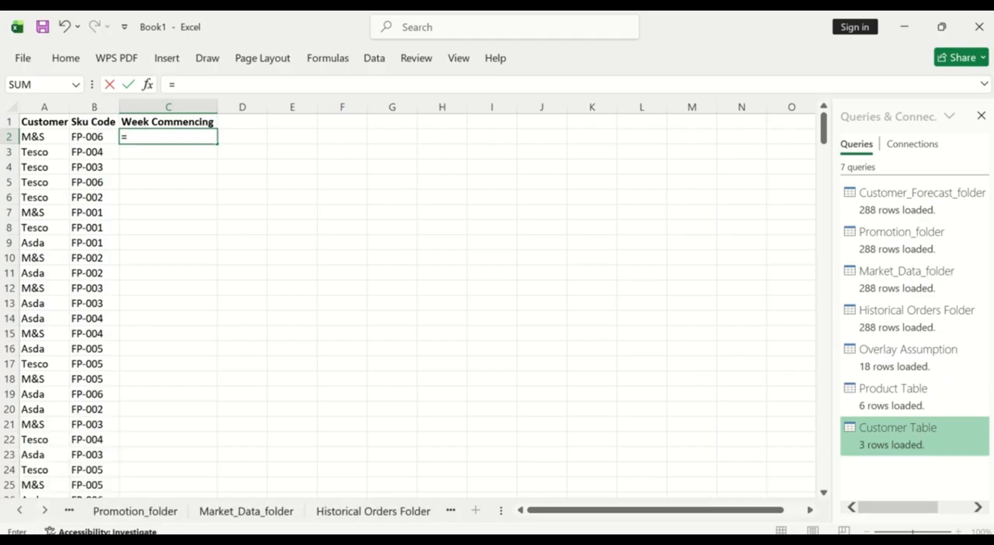
left_click(358, 513)
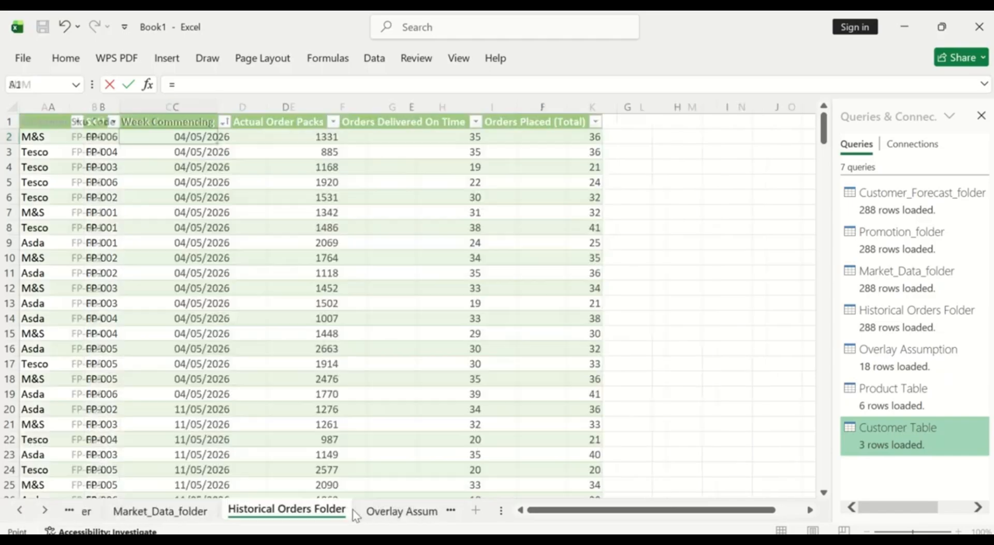
left_click(186, 139)
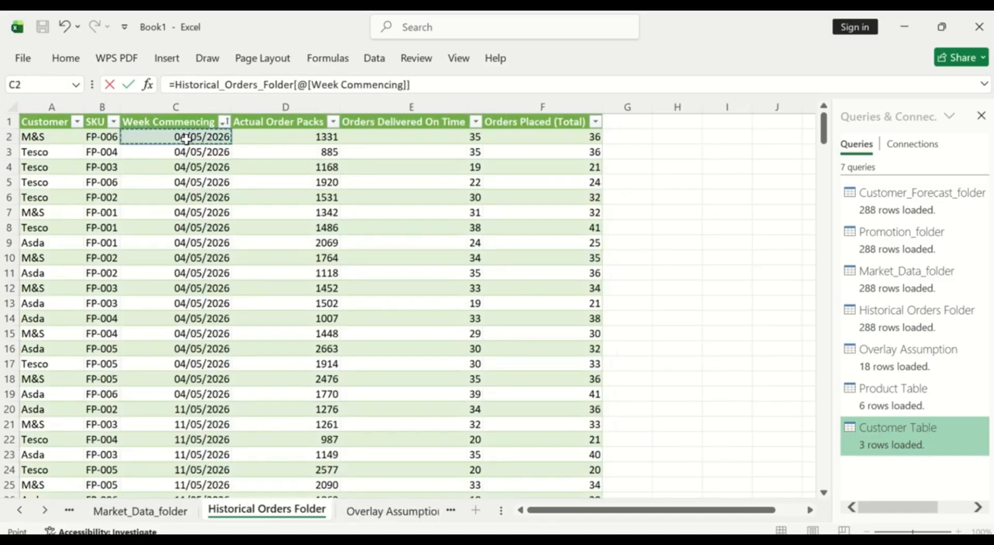
key("Return")
left_click(203, 132)
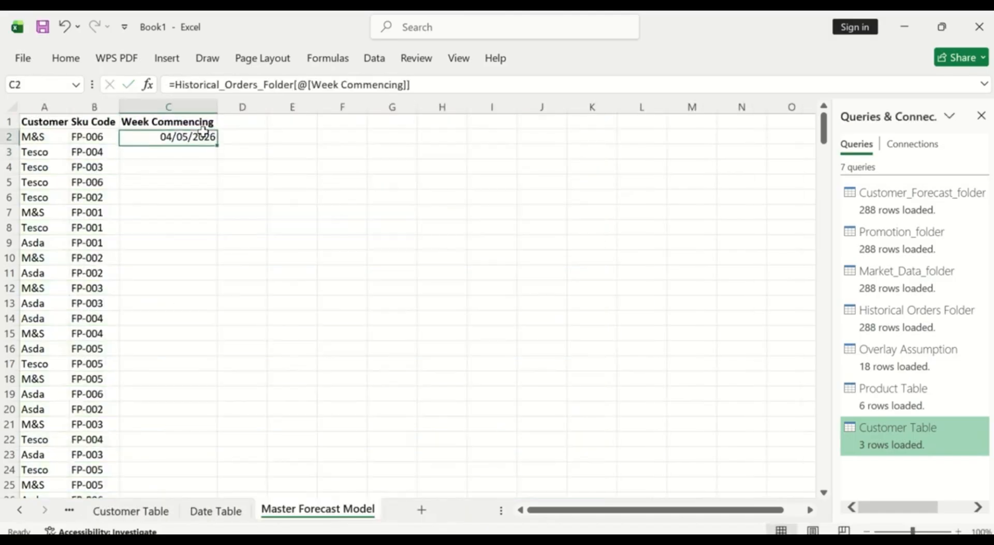
double_click(217, 143)
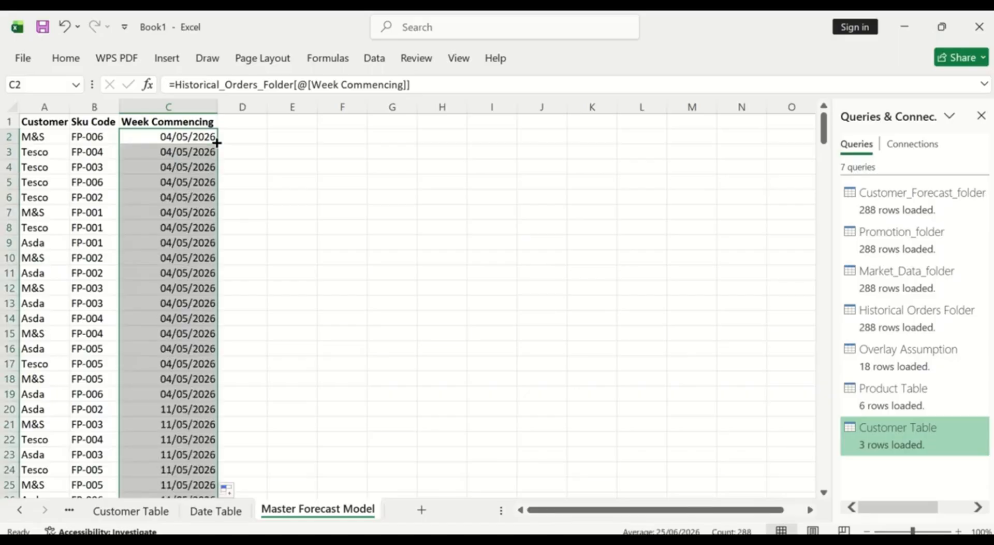
- Enter the column header "Channel" in cell D1 and review the Channel column in the Customer Table sheet
left_click(243, 121)
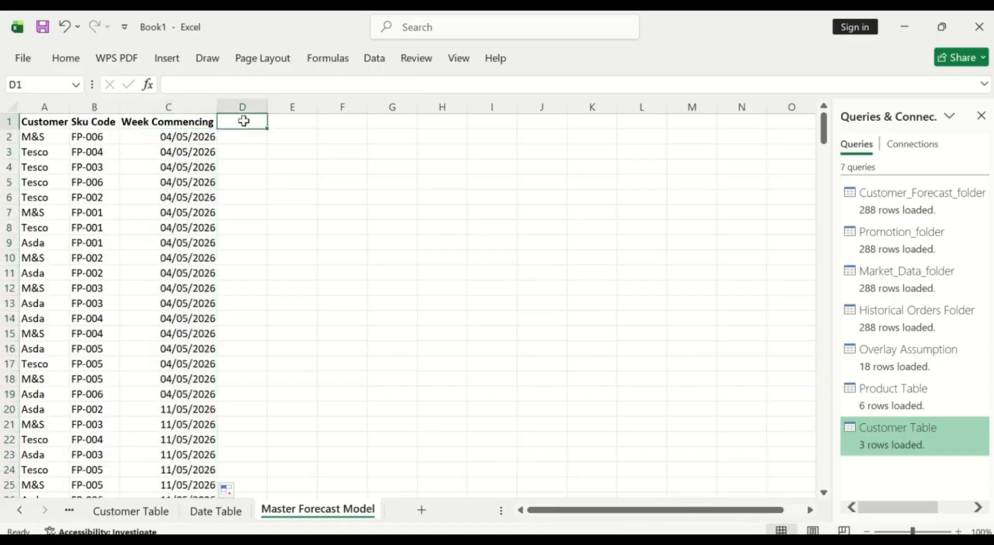
type("Ch")
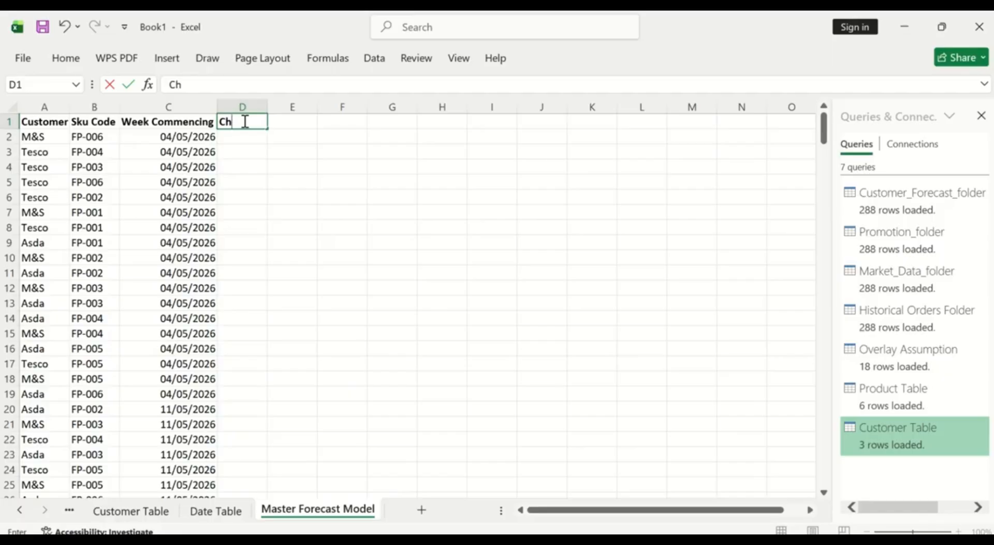
type("annel")
left_click(127, 513)
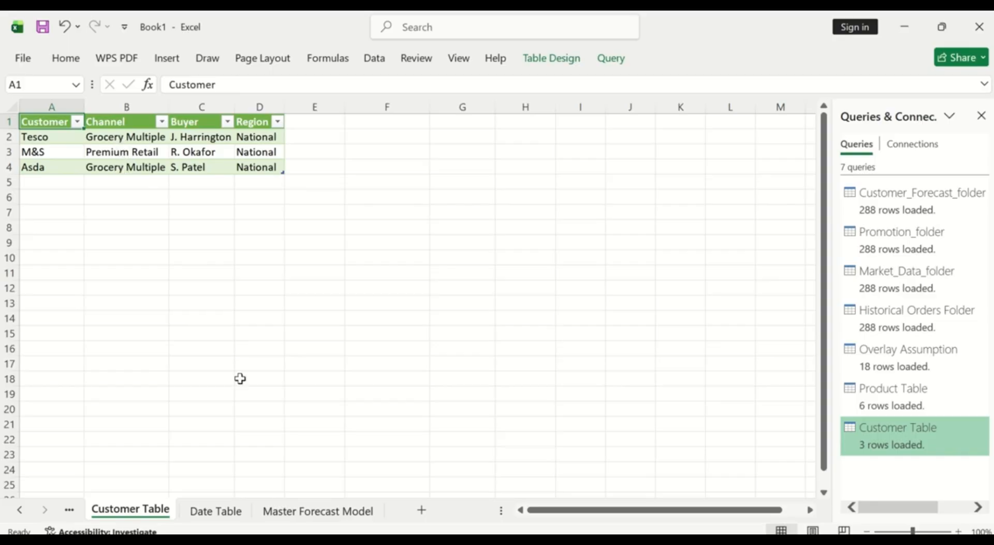
left_click(357, 513)
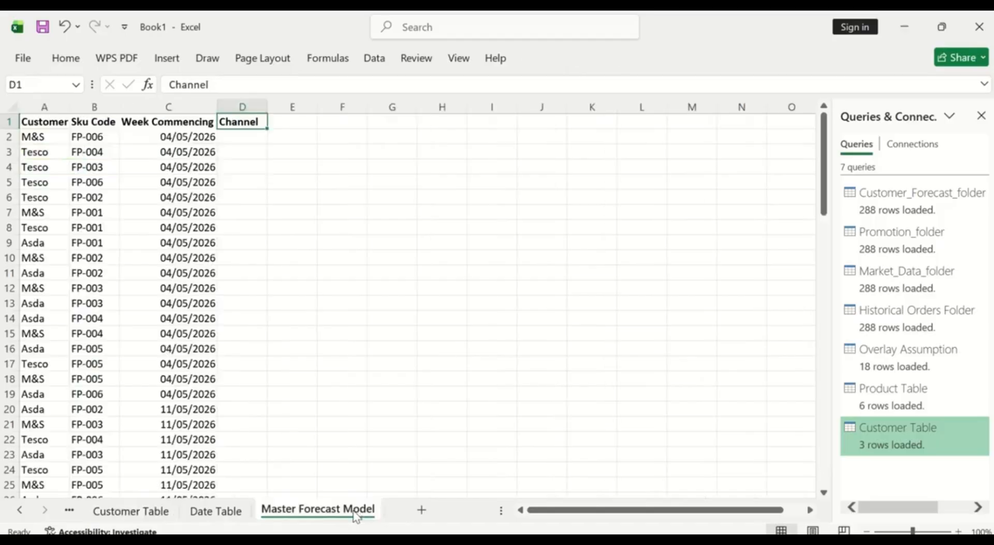
- Insert an XLOOKUP function in cell D2 and move its arguments dialog clear of the data columns
left_click(242, 139)
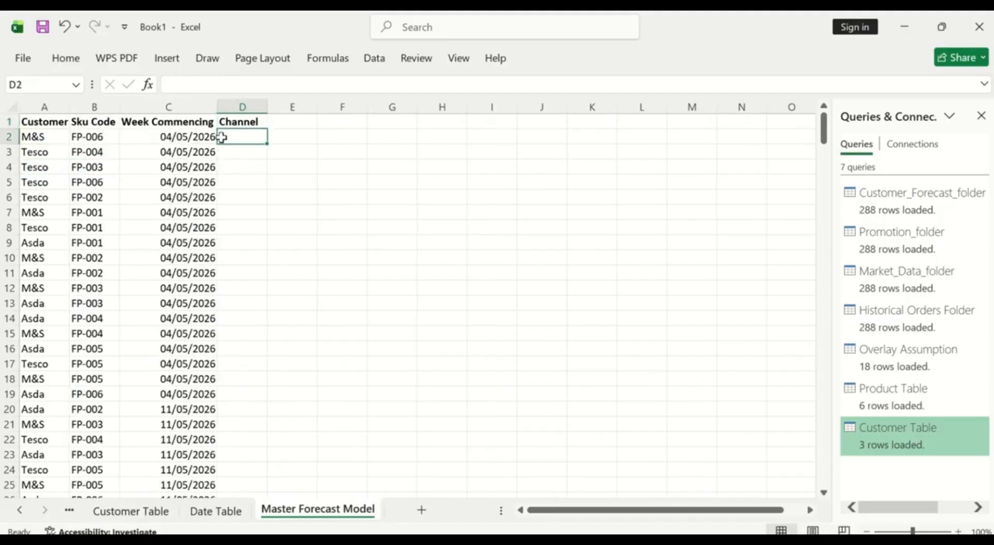
left_click(148, 85)
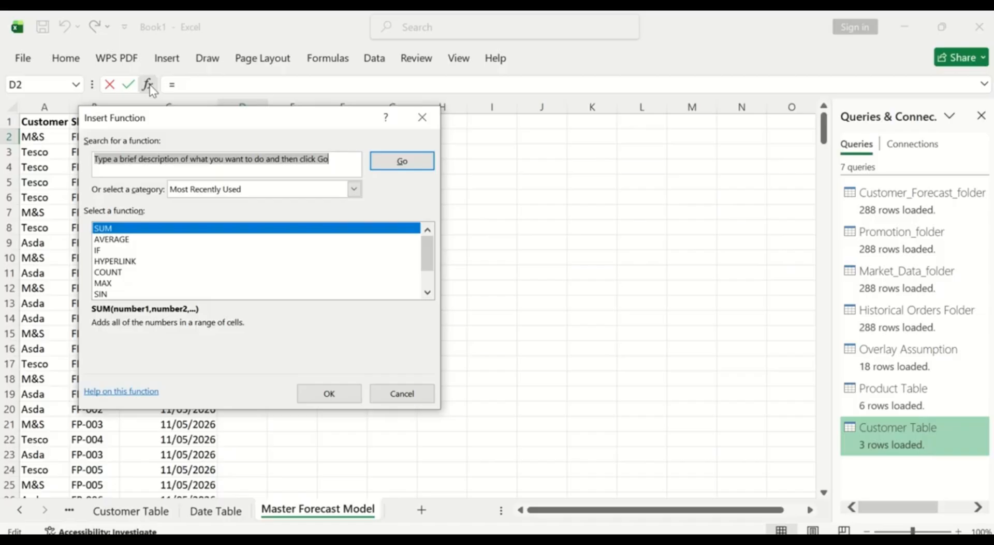
key("BackSpace")
type("x")
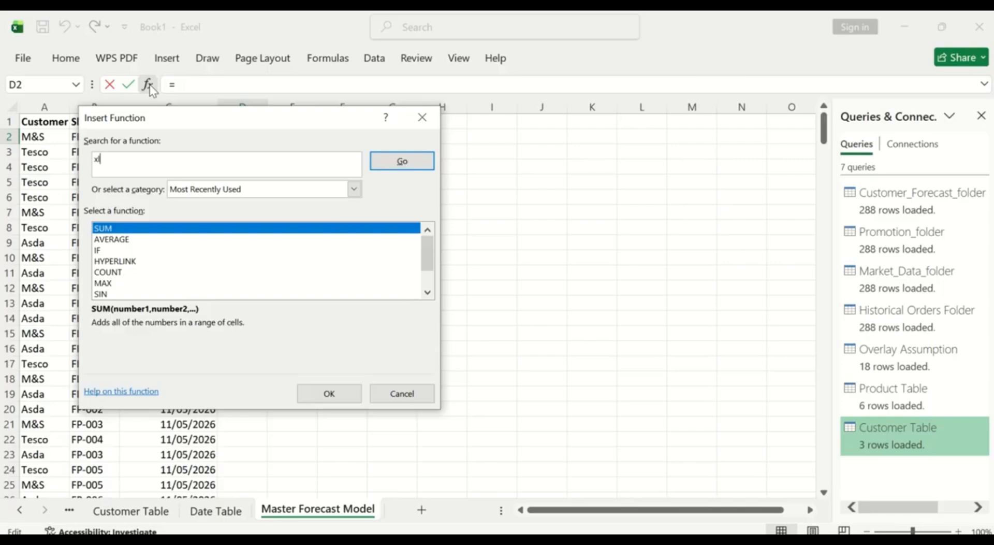
type("lookup")
key("Return")
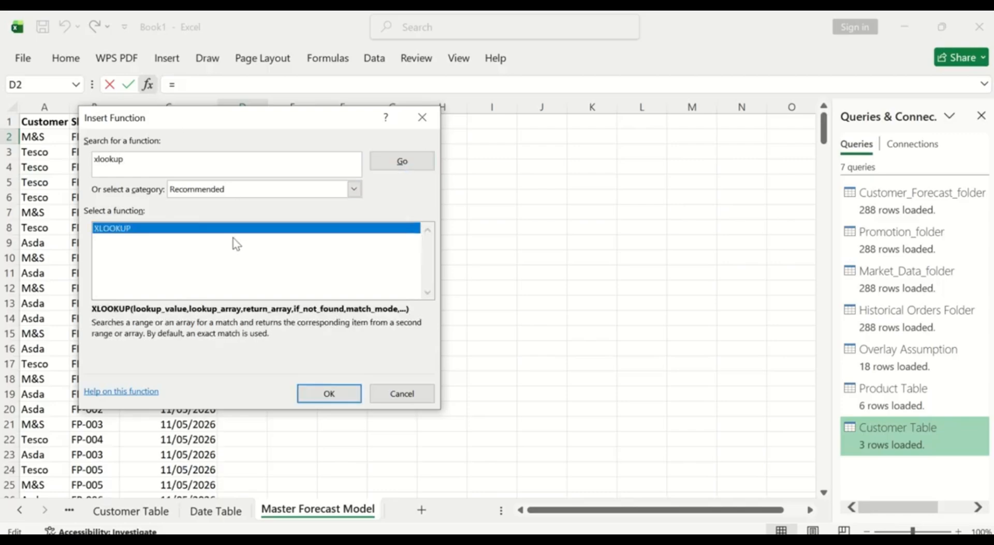
left_click(312, 397)
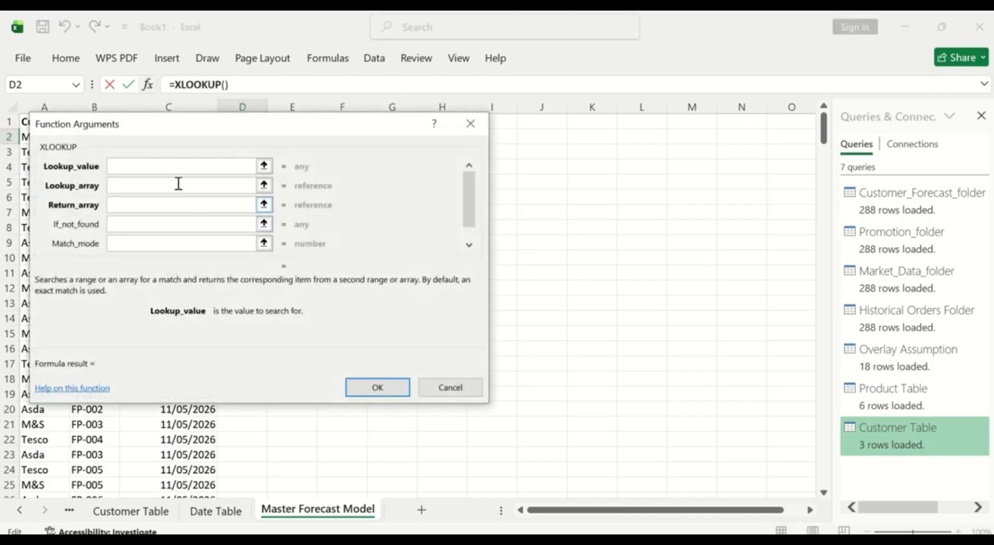
left_click_drag(156, 126, 443, 138)
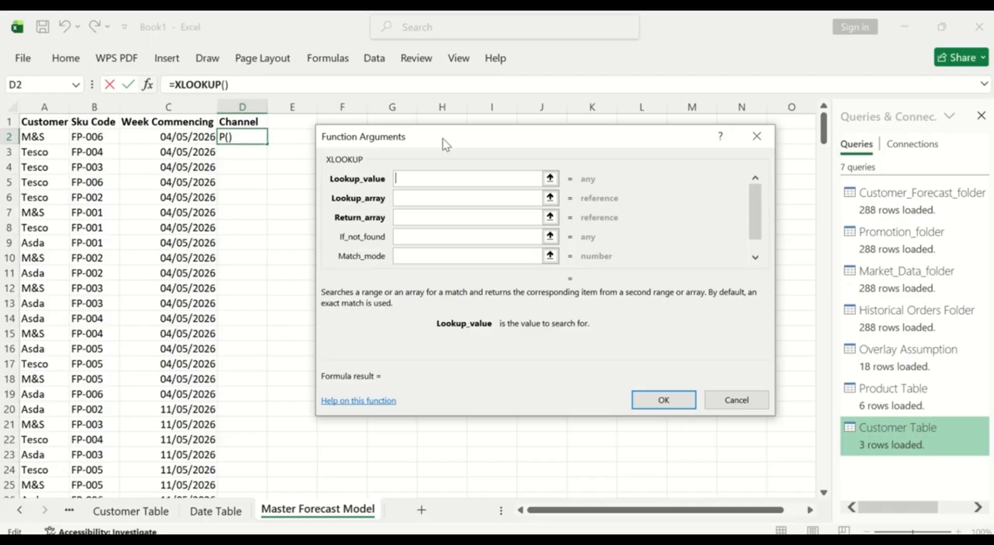
- Set the D2 XLOOKUP to find A2 in column A of the Customer Table sheet and return its Channel column B
left_click(37, 137)
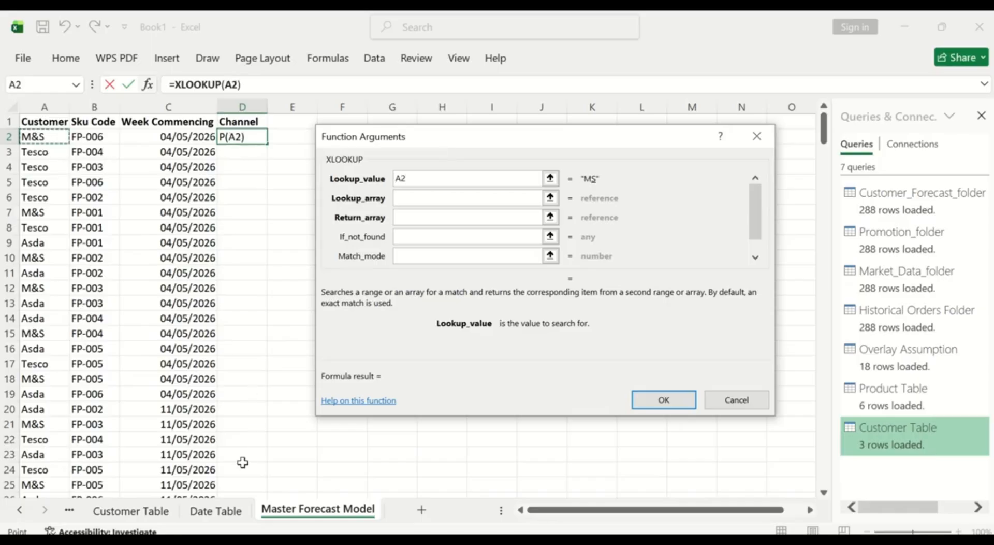
left_click(415, 202)
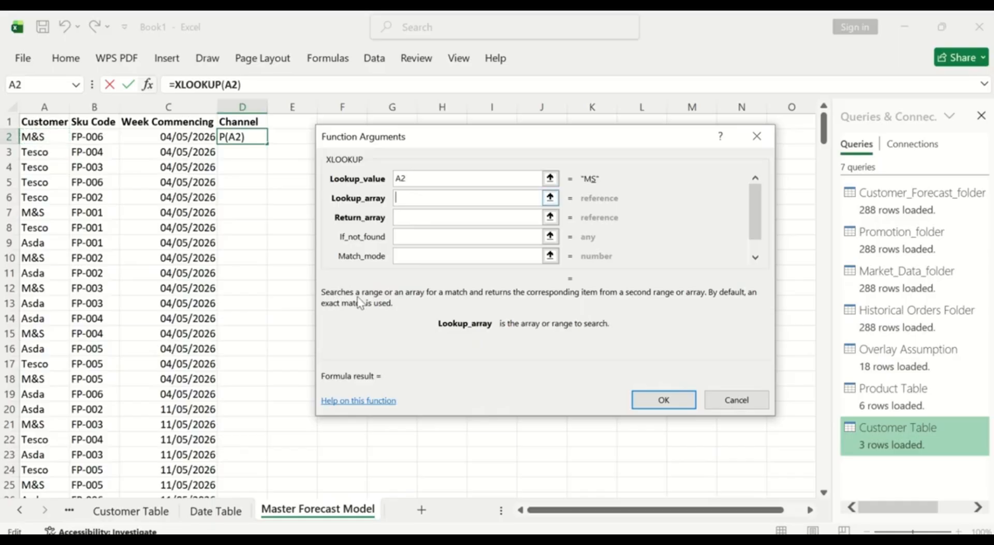
left_click(136, 514)
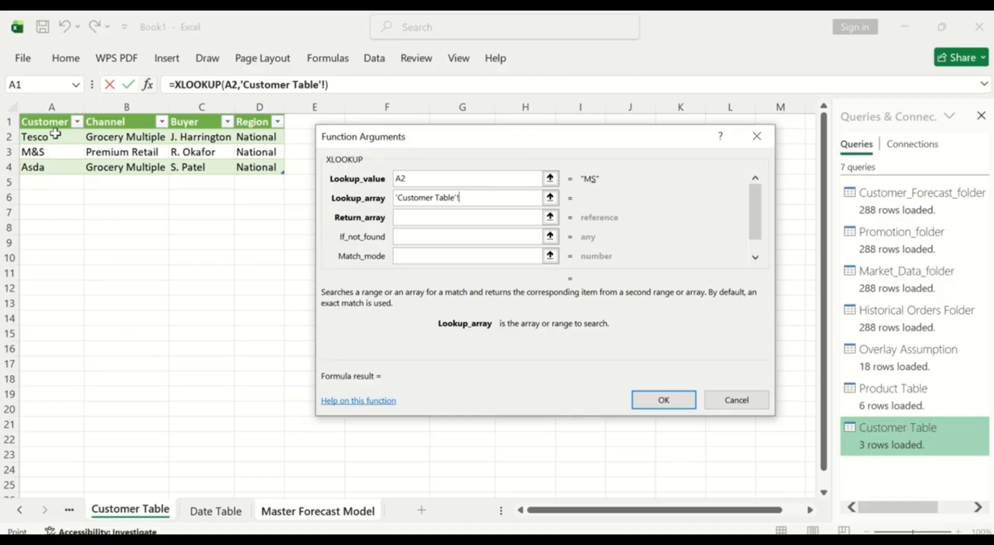
left_click(50, 108)
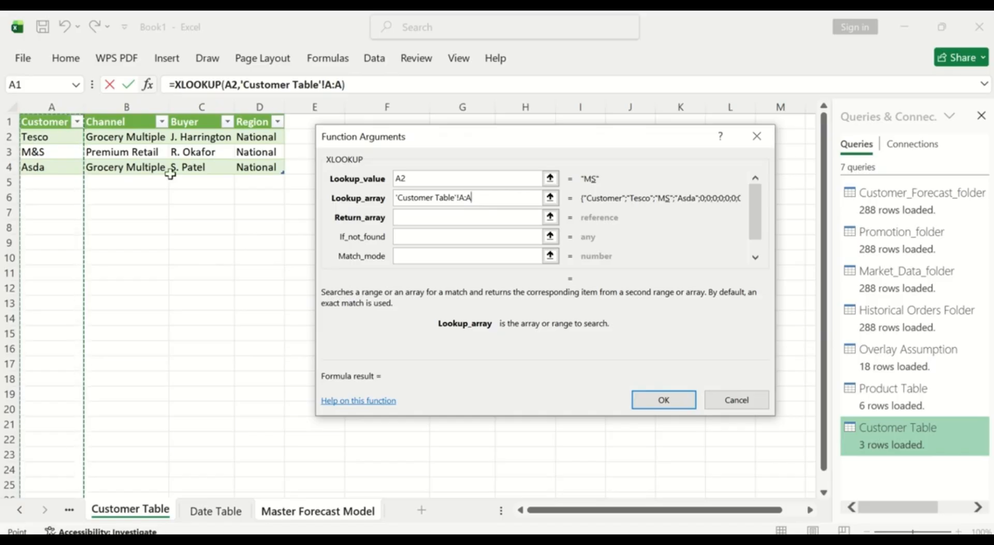
left_click(402, 217)
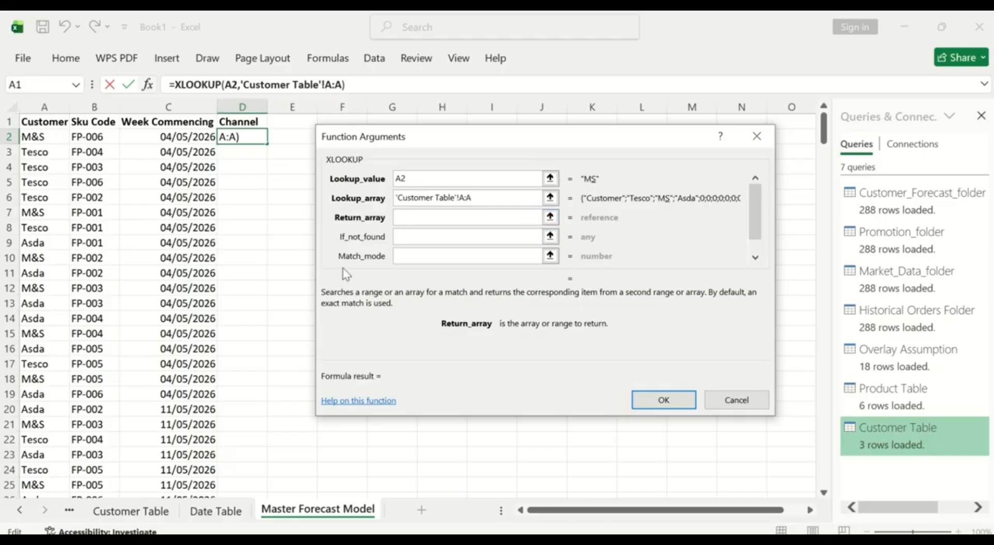
left_click(151, 512)
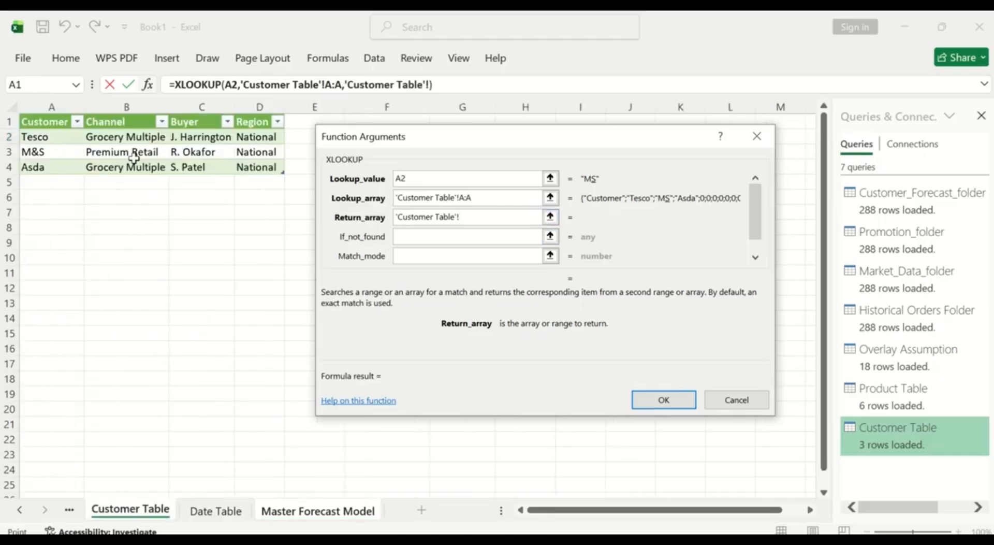
left_click(137, 106)
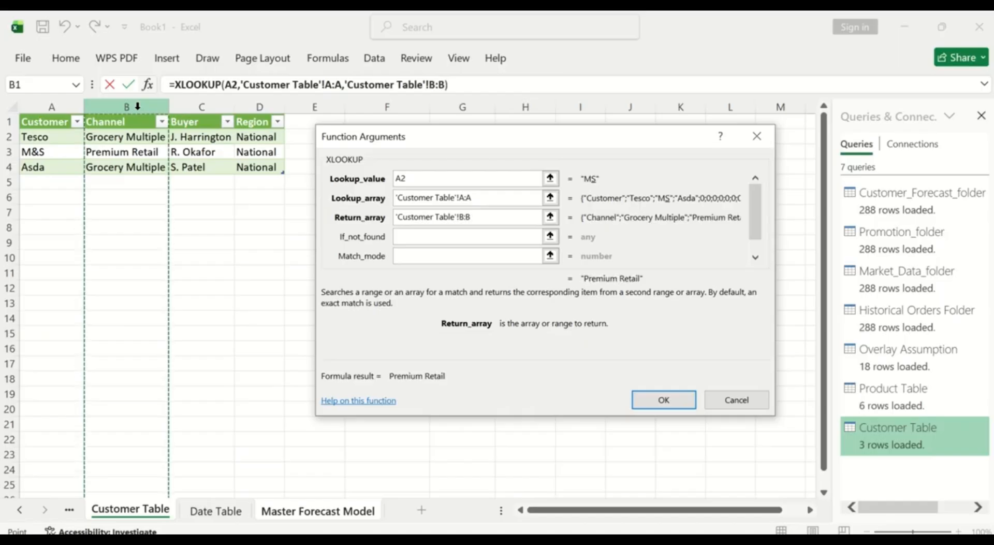
left_click(666, 401)
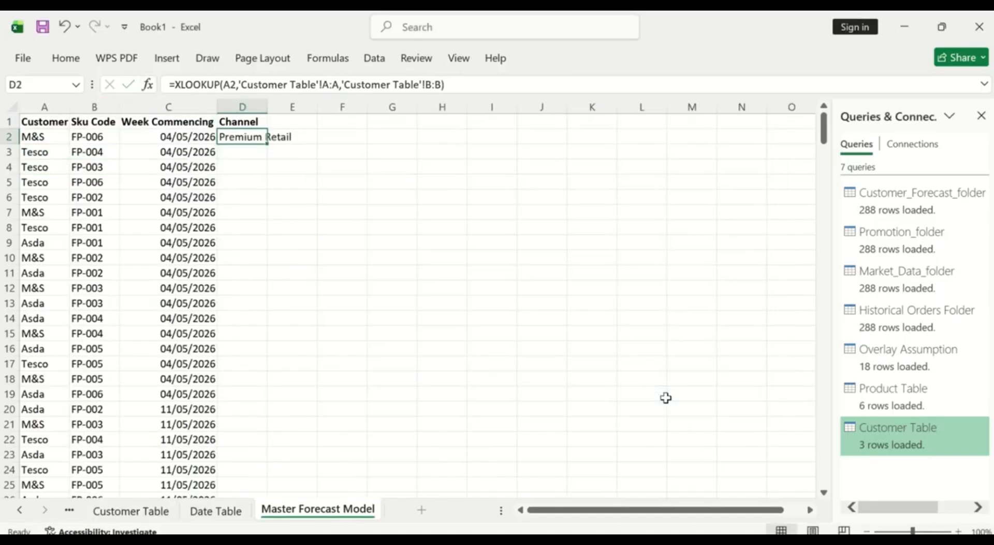
- Fill the D2 Channel formula down column D and widen the column to fit its entries
double_click(268, 106)
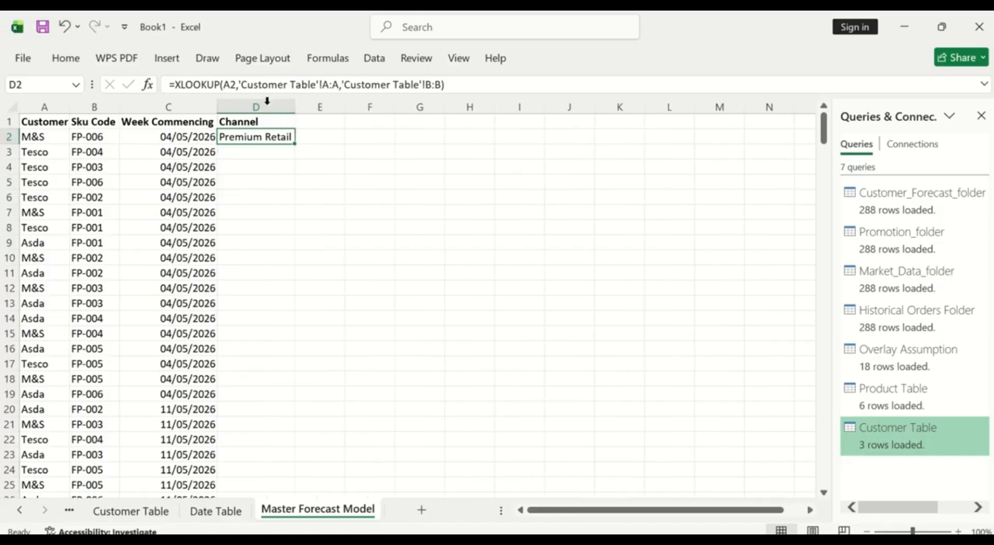
double_click(296, 141)
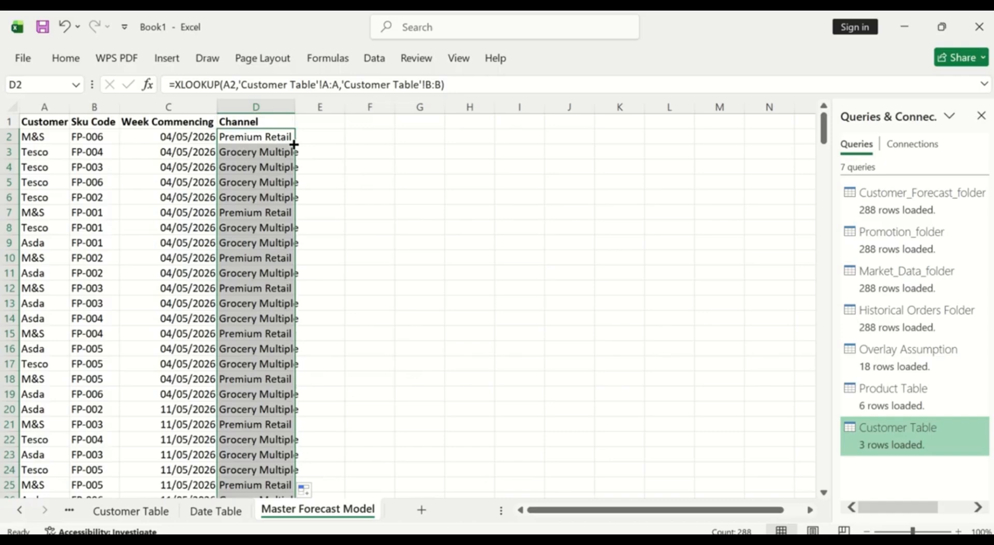
double_click(294, 114)
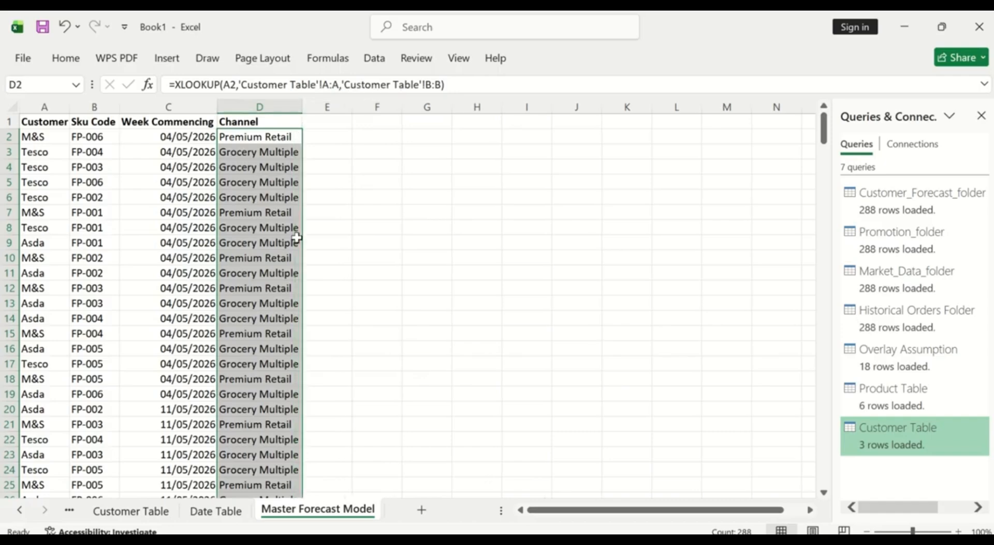
- Enter the column header "Buyer" in cell E1 and review the Buyer column in the Customer Table sheet
left_click(320, 120)
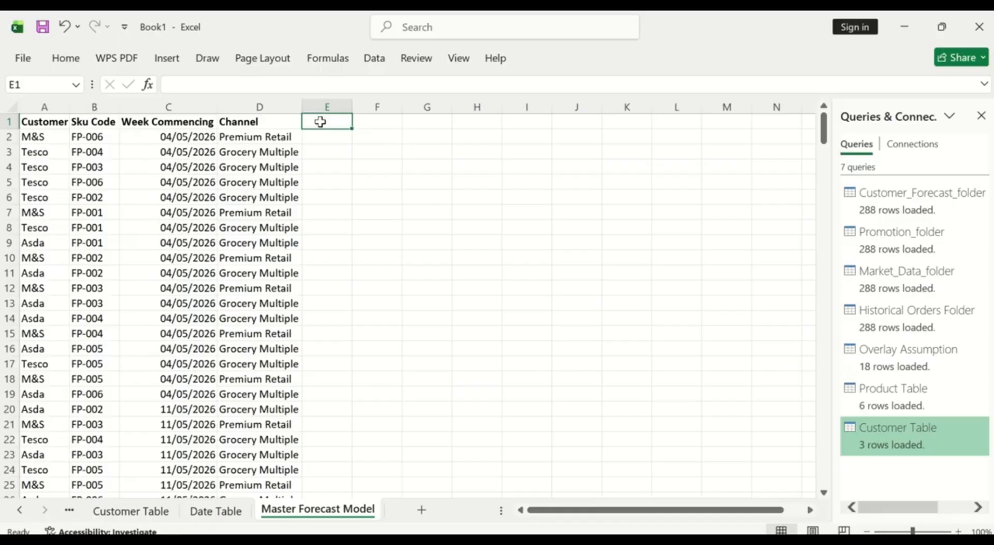
type("B")
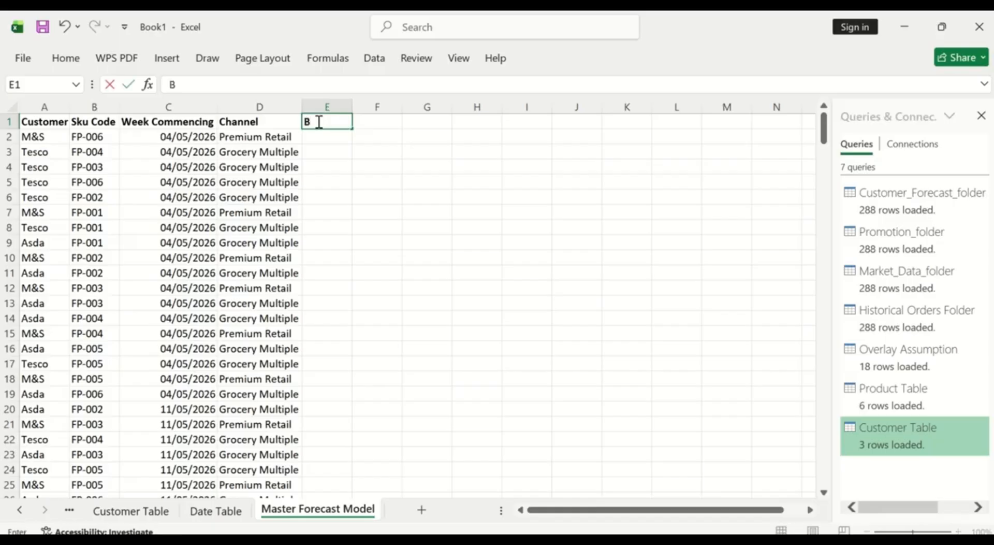
type("uyer")
key("Return")
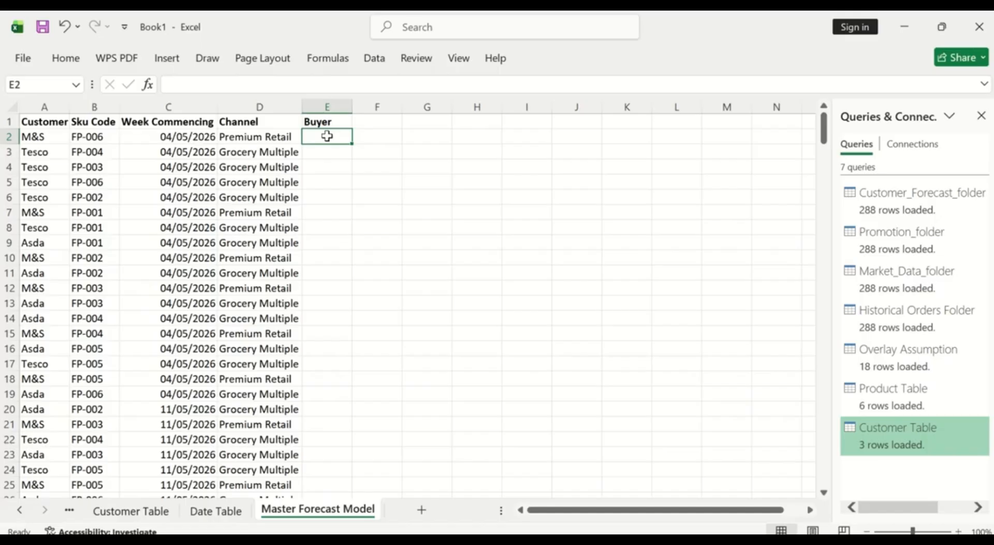
left_click(138, 518)
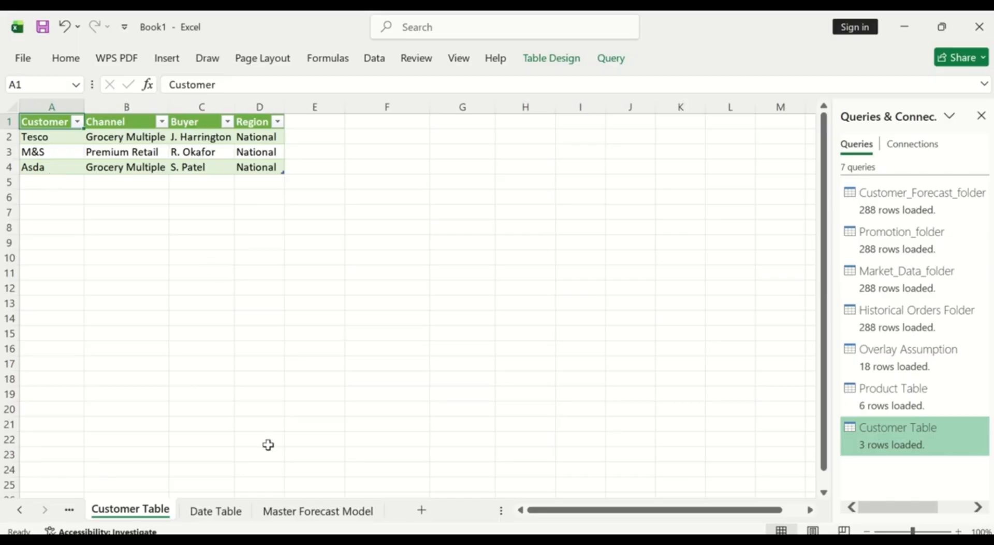
left_click(290, 512)
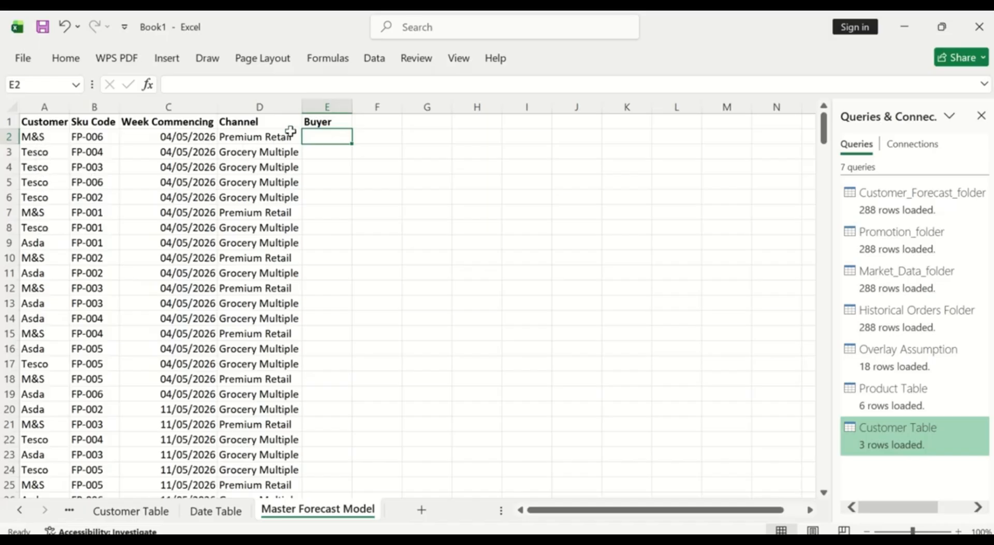
- Build an XLOOKUP in cell E2 that finds A2 in Customer Table column A and returns its Buyer column C
left_click(147, 85)
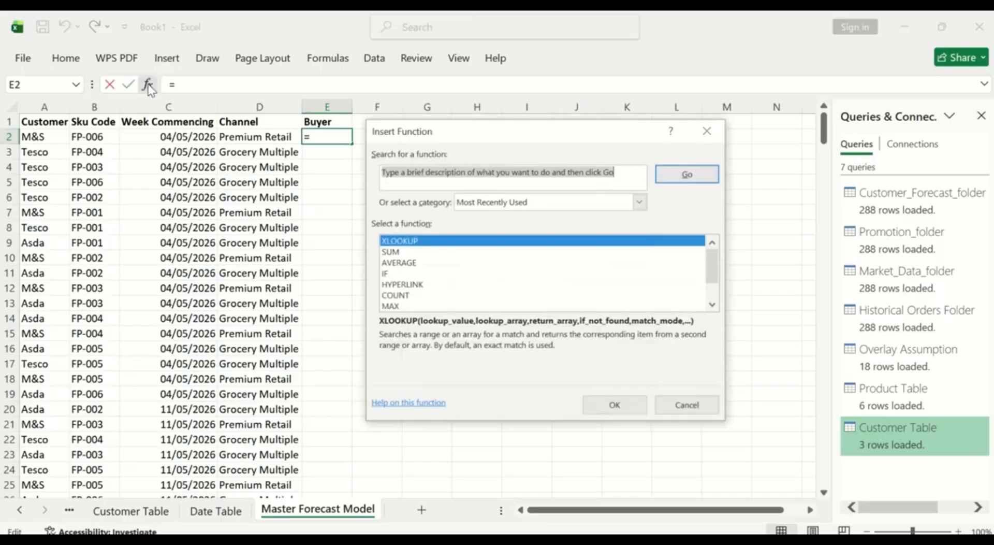
left_click(444, 240)
left_click(616, 406)
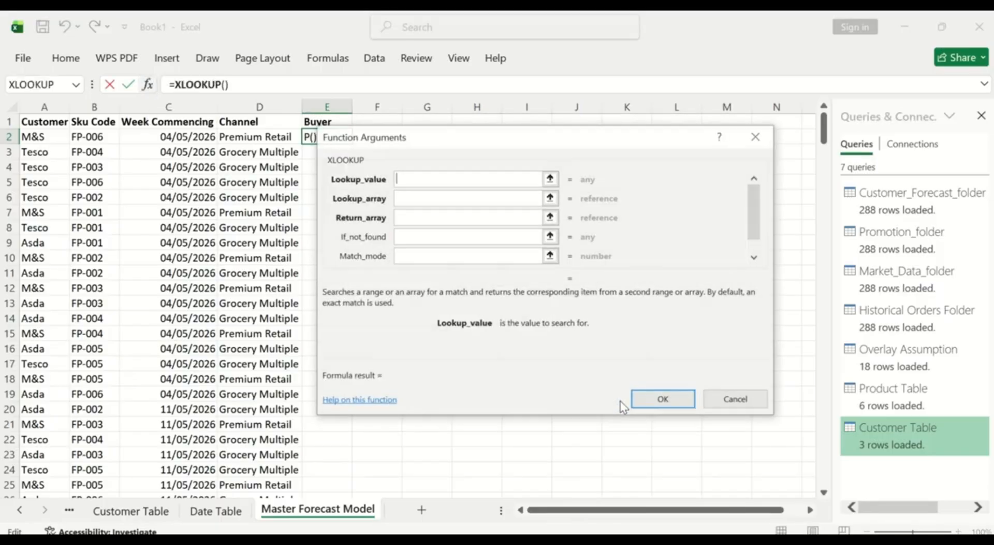
left_click(49, 136)
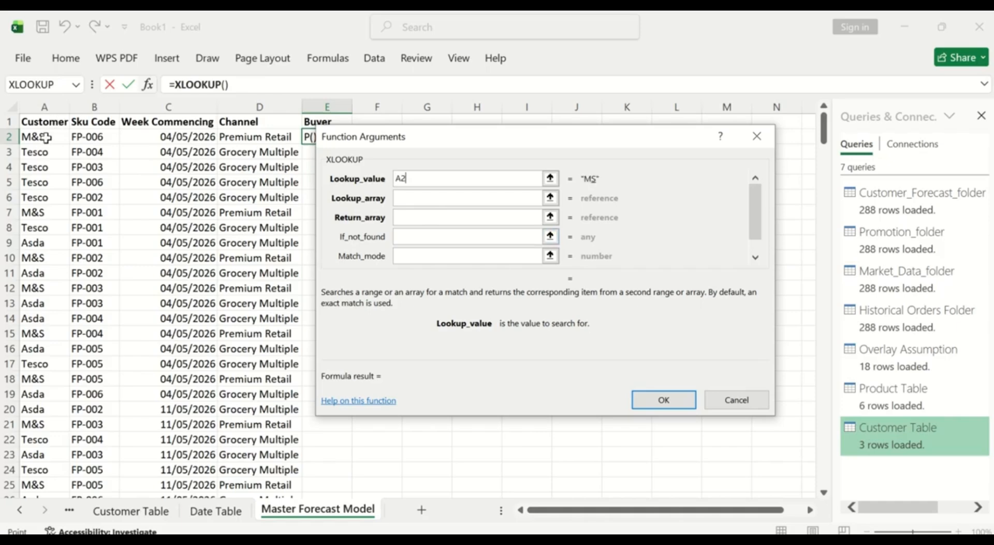
left_click(413, 198)
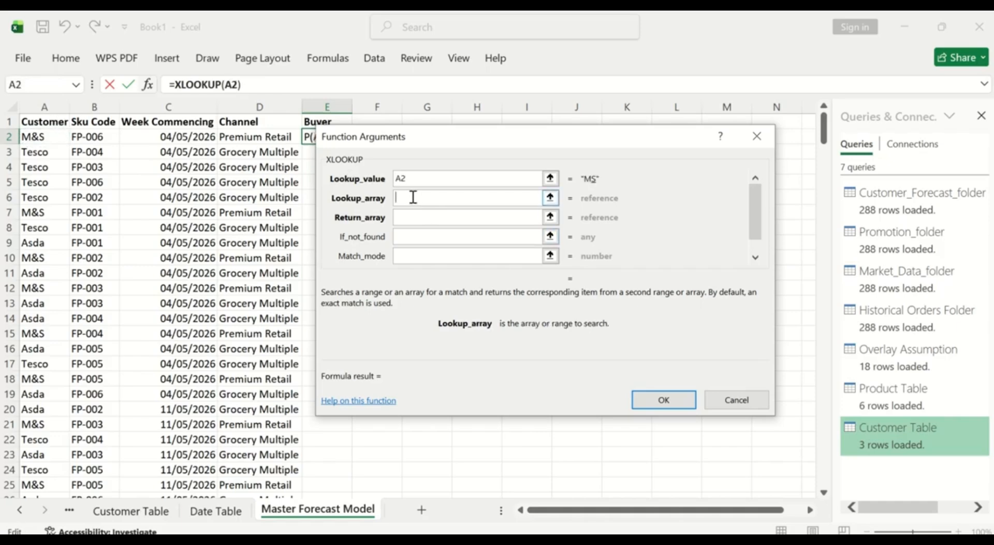
left_click(144, 513)
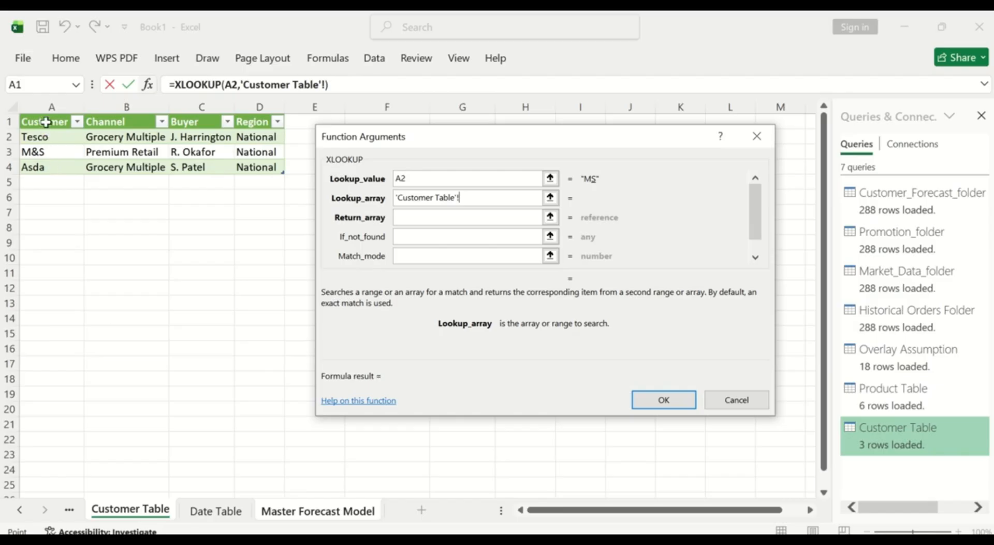
left_click(51, 106)
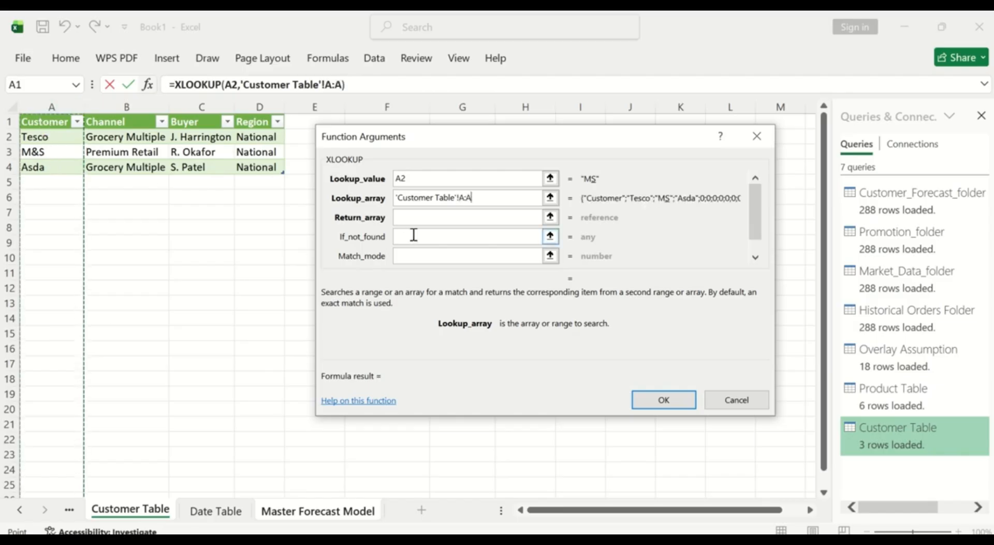
left_click(413, 218)
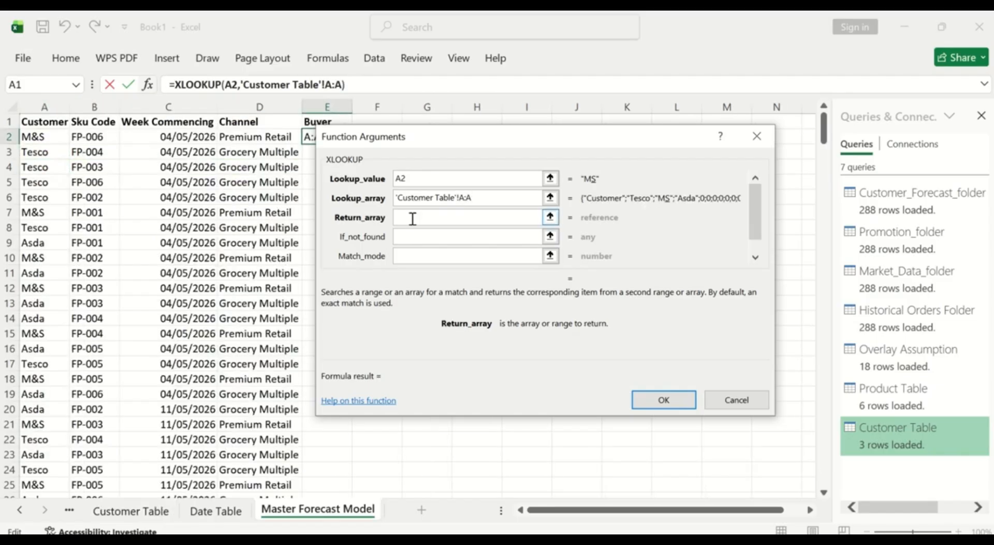
left_click(156, 512)
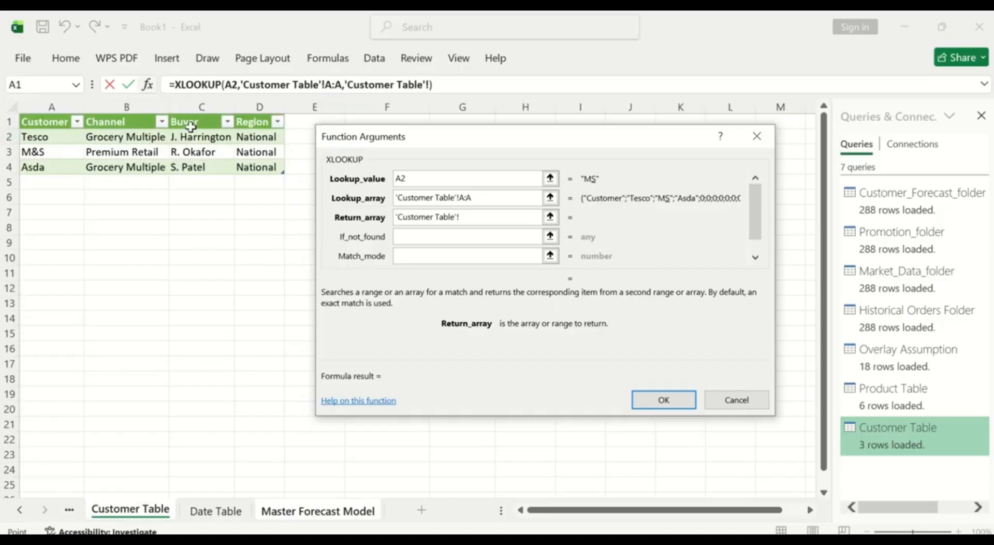
left_click(195, 107)
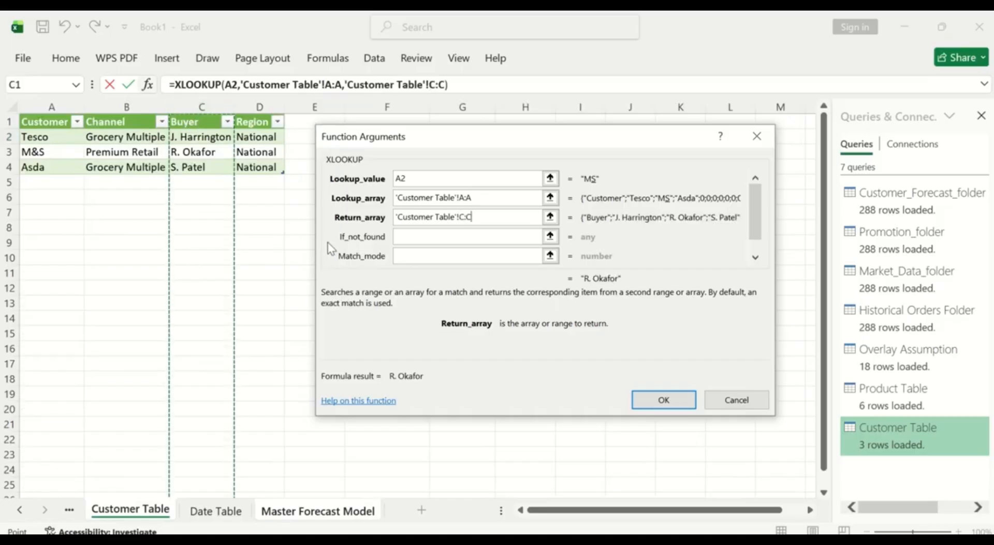
- Complete the Buyer XLOOKUP in E2 with Customer Table column C as return array, and fill it down a width-fitted column E
left_click(662, 400)
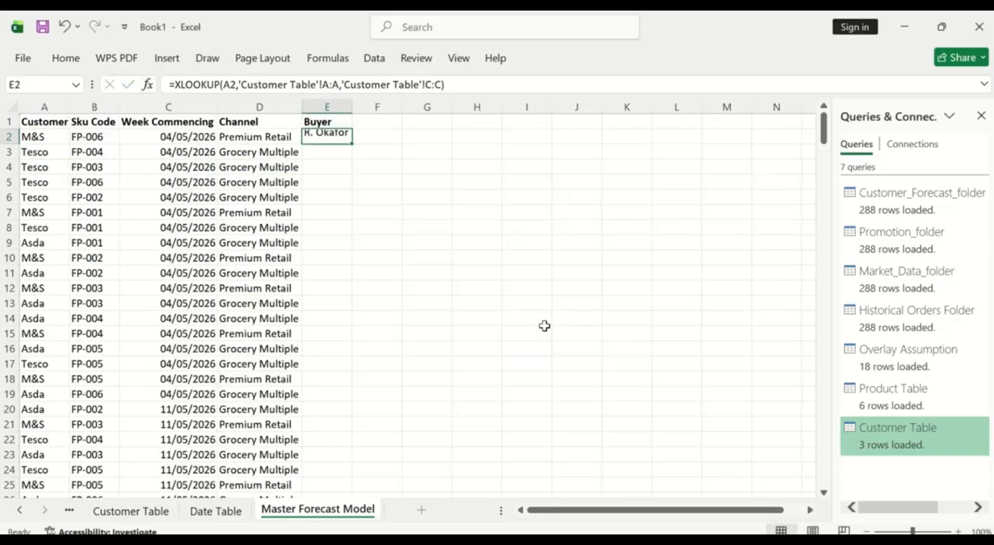
double_click(352, 144)
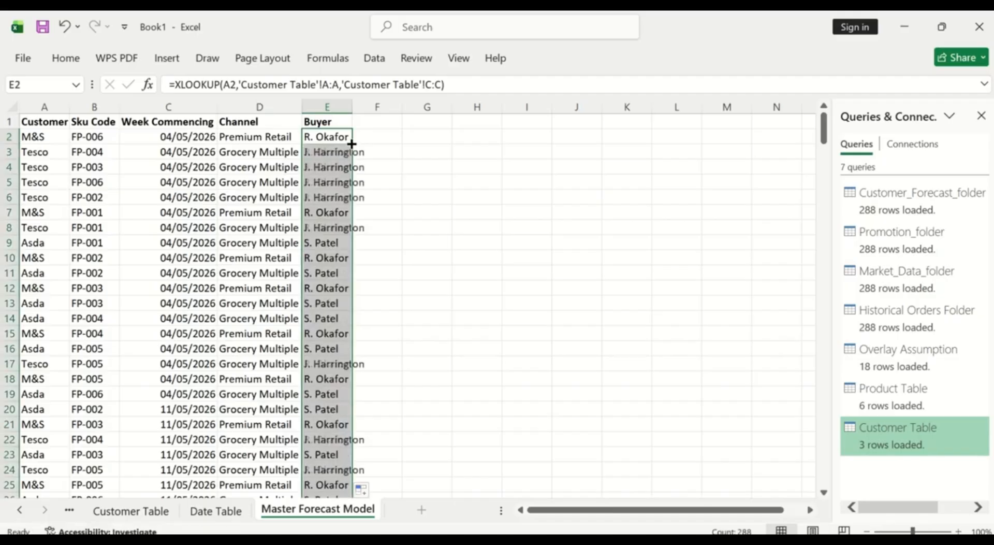
double_click(352, 106)
scroll(348, 329, "down", 20)
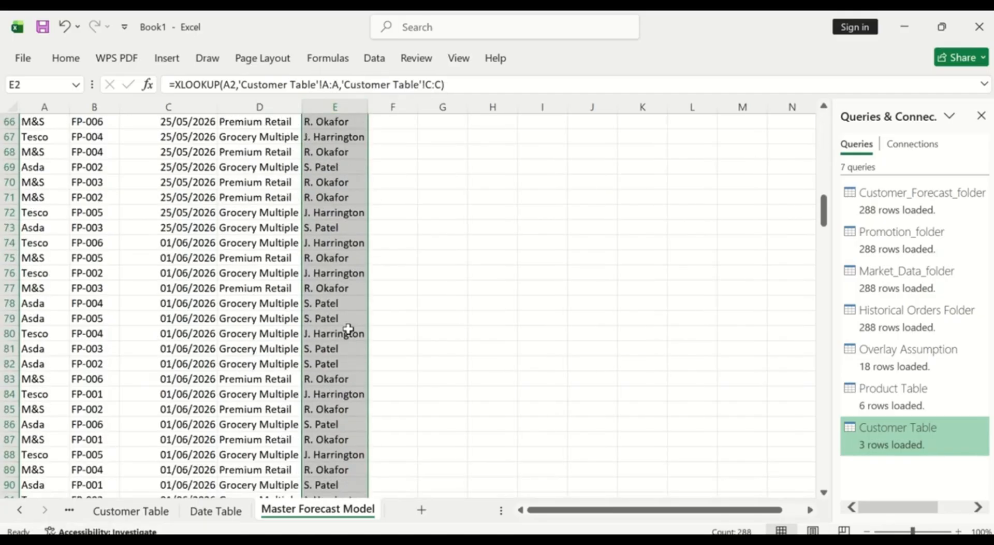
scroll(348, 329, "up", 20)
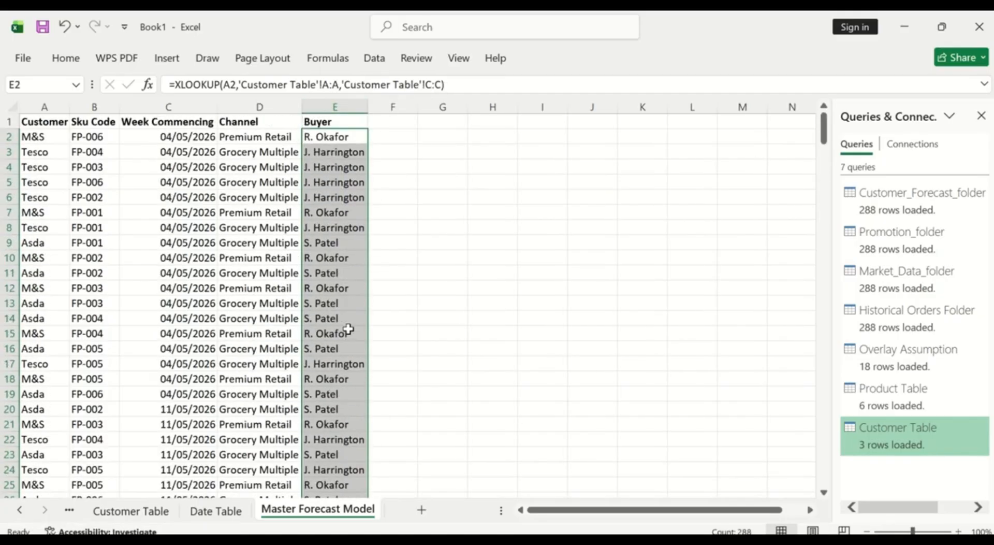
- Add the header "Unit per case" in F1 and fit column F to its text
left_click(388, 120)
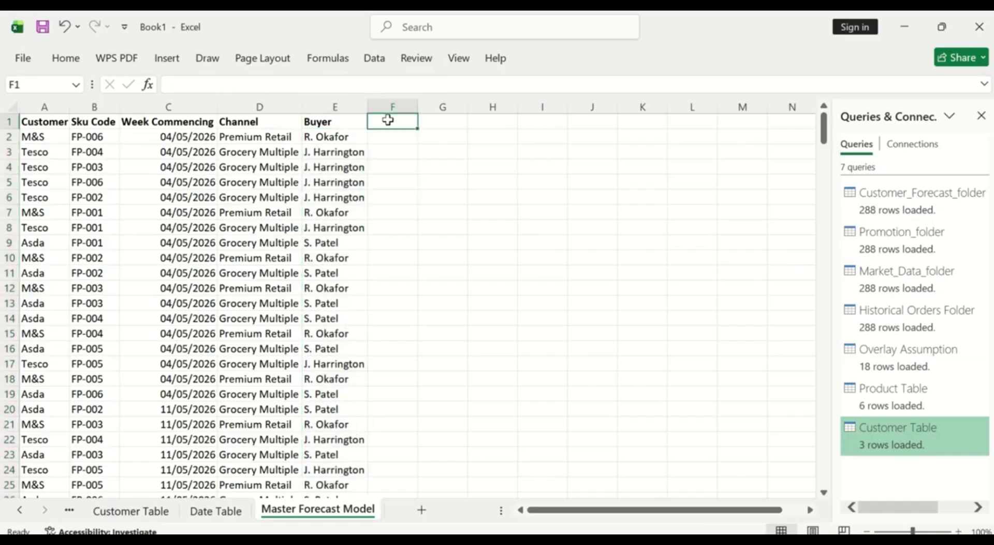
type("Unit")
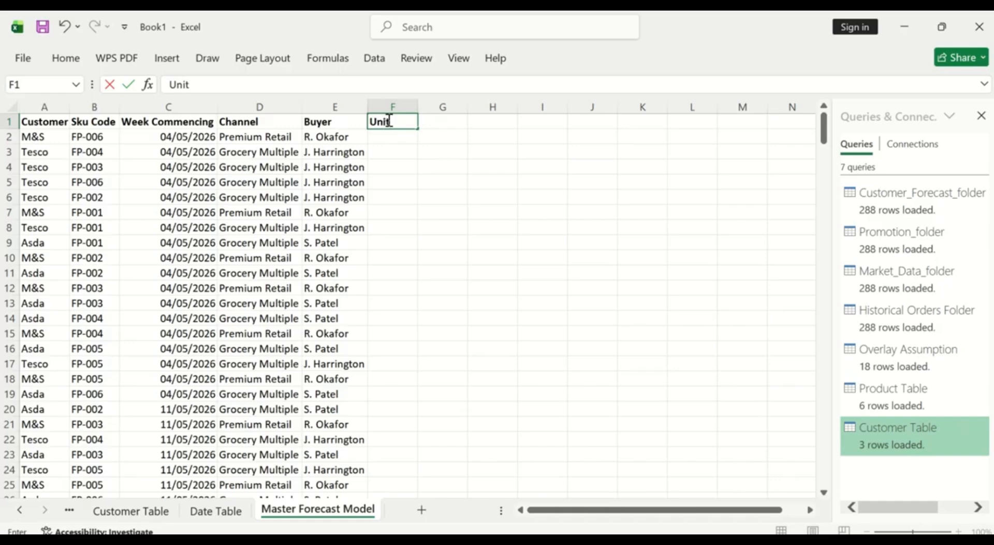
type(" per case")
key("Return")
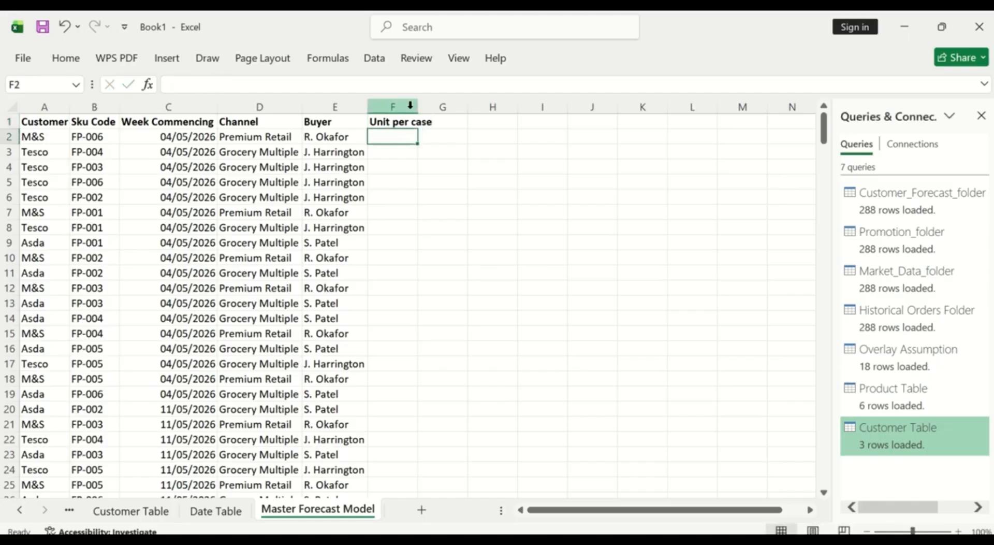
double_click(419, 105)
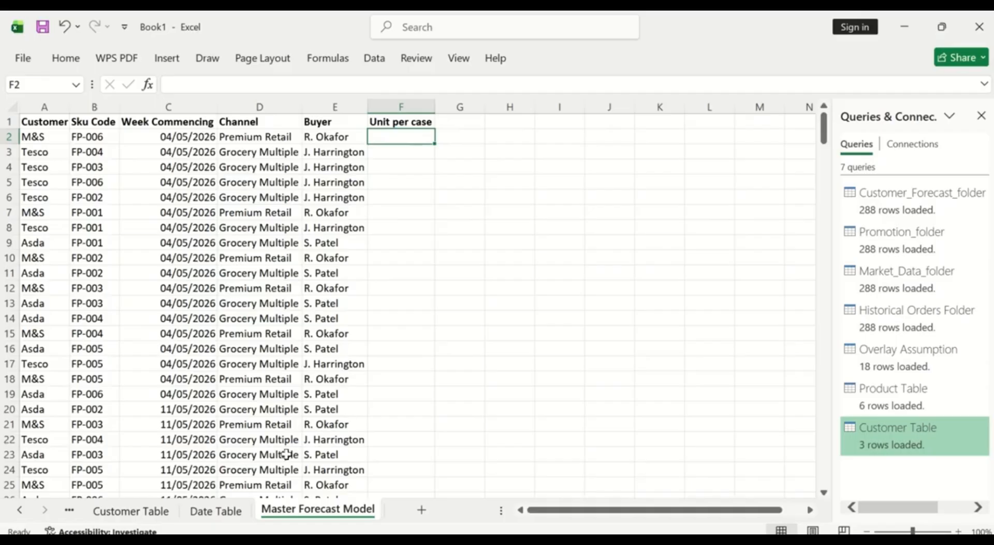
- Check the Product Table columns and start an XLOOKUP in F2 of Master Forecast Model with B2 as the lookup value
left_click(19, 510)
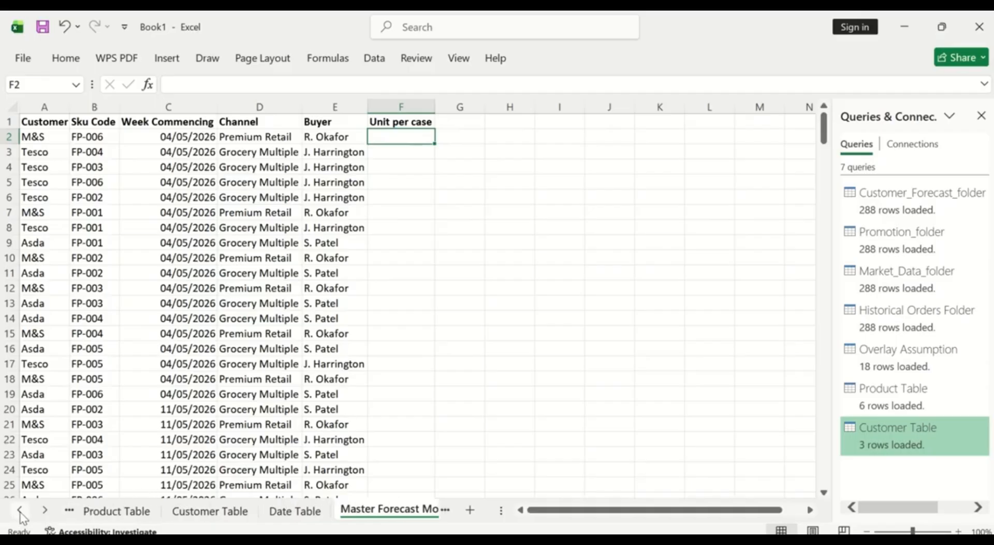
left_click(19, 509)
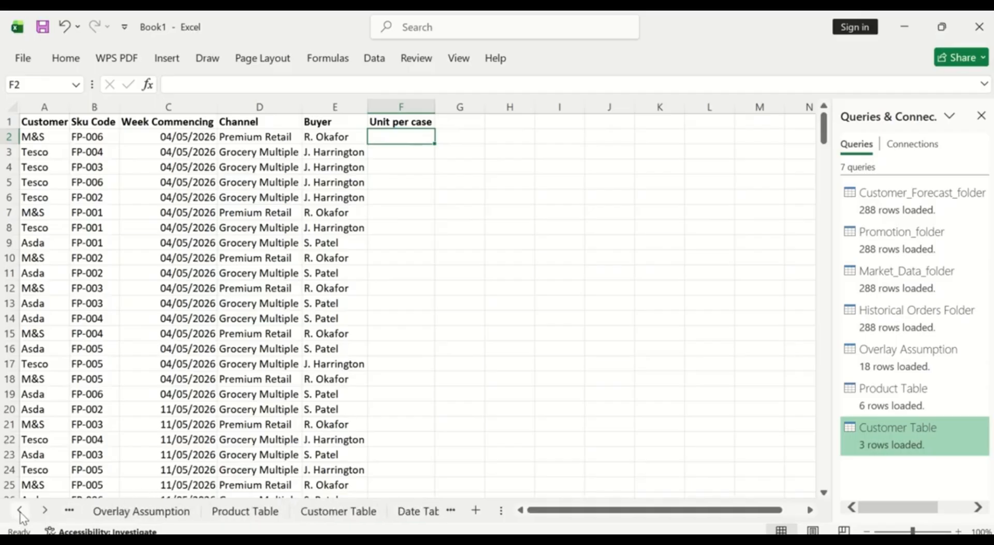
left_click(245, 511)
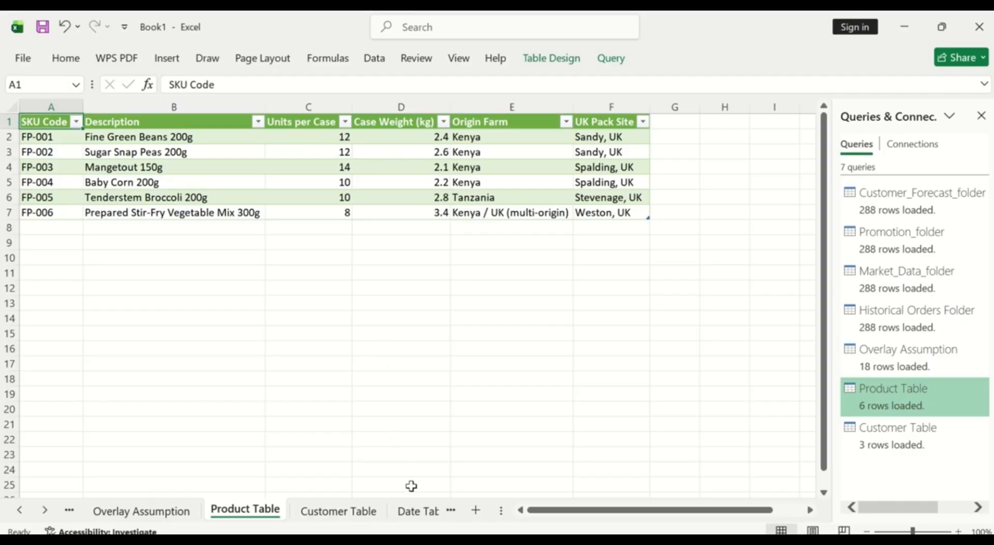
left_click(451, 510)
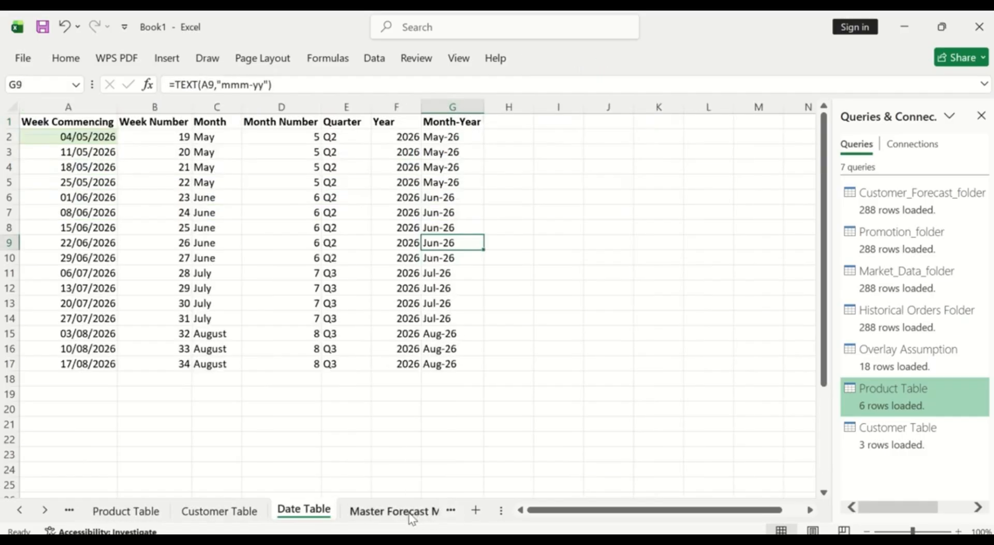
left_click(411, 513)
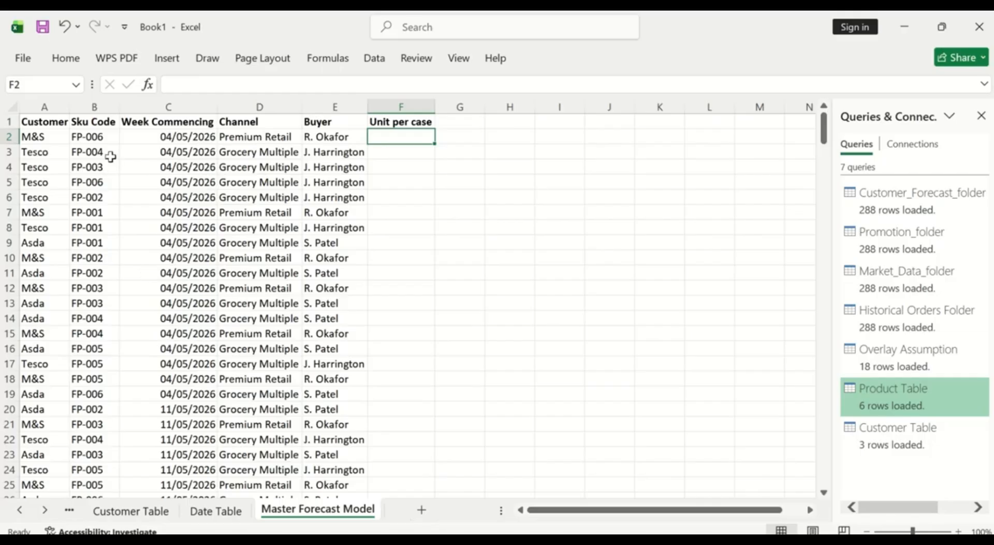
left_click(148, 85)
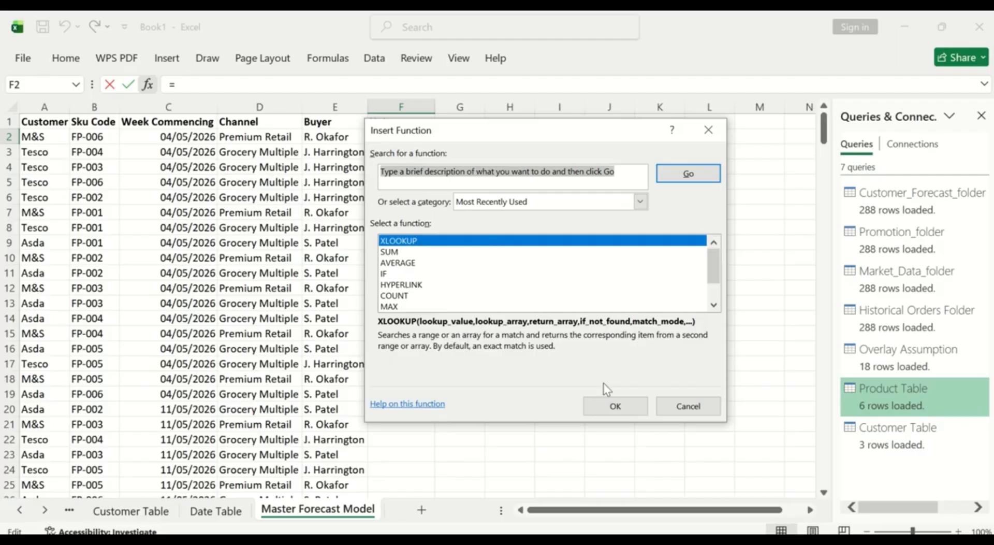
left_click(616, 406)
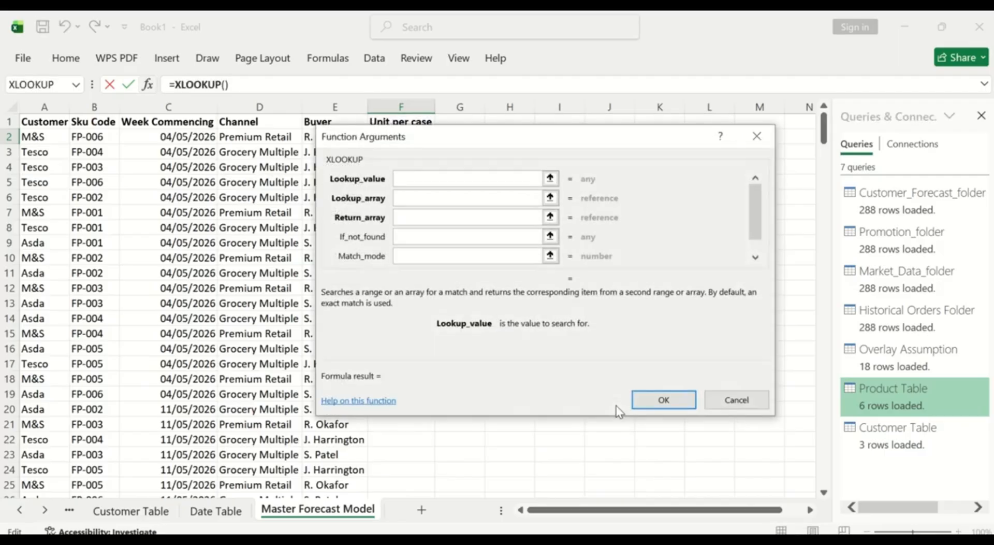
left_click(107, 137)
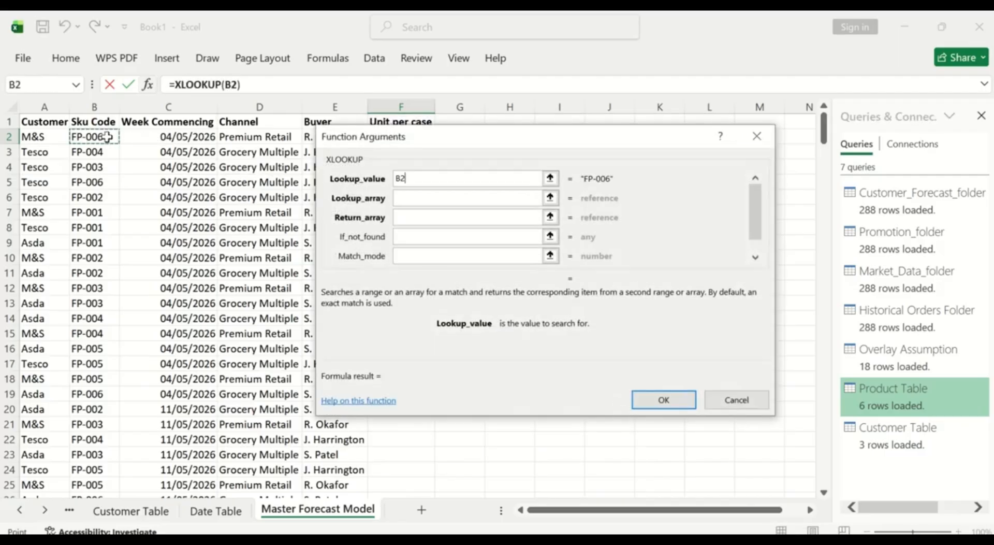
- Set the XLOOKUP's lookup array to column A, SKU Code, of the Product Table sheet
left_click(405, 198)
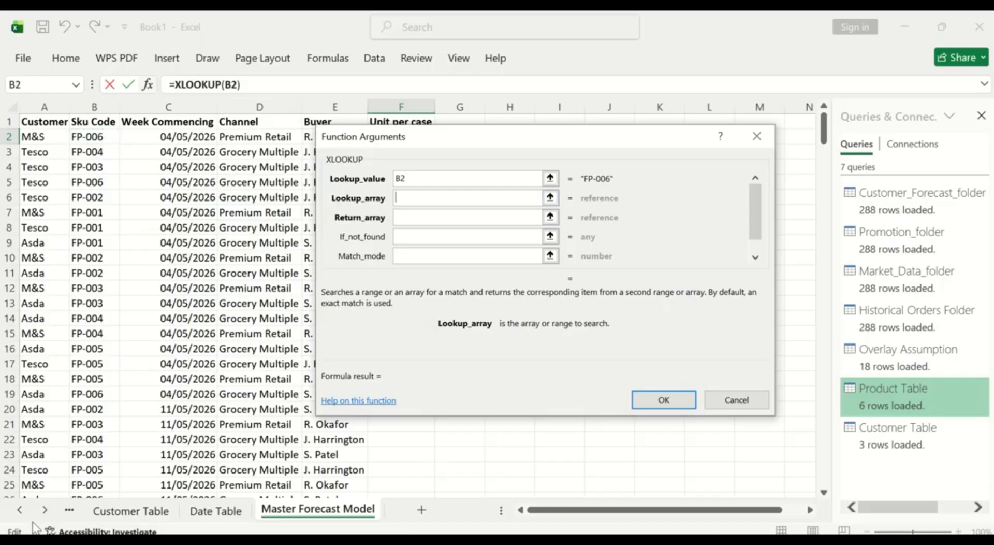
left_click(20, 511)
left_click(20, 510)
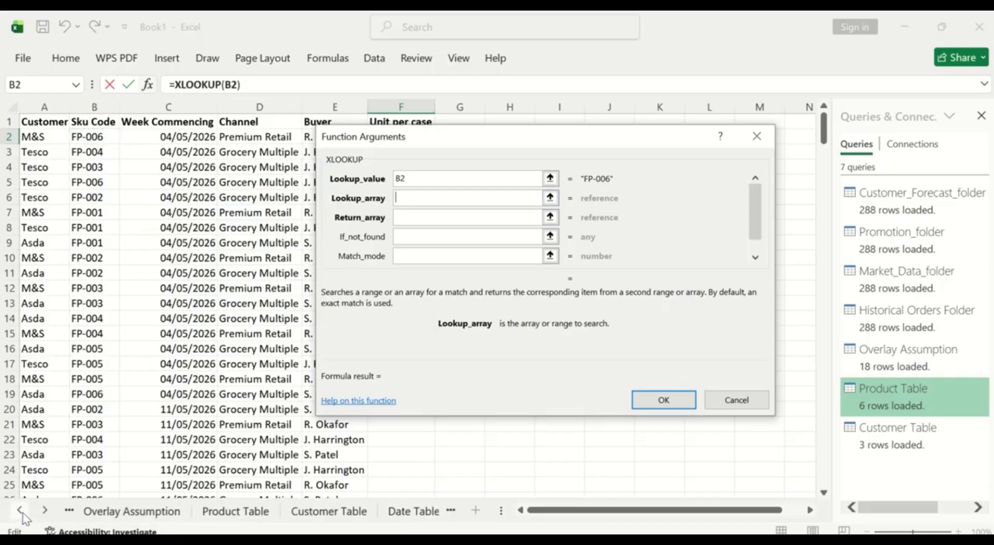
left_click(244, 510)
left_click(51, 105)
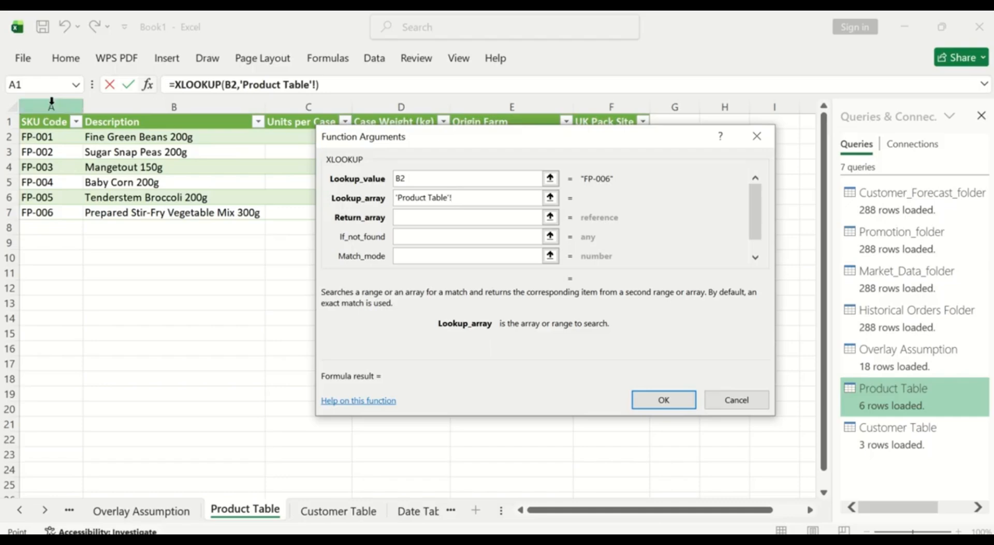
- Set the return array to Product Table column C, Units per Case, and enter the formula in F2
left_click(427, 222)
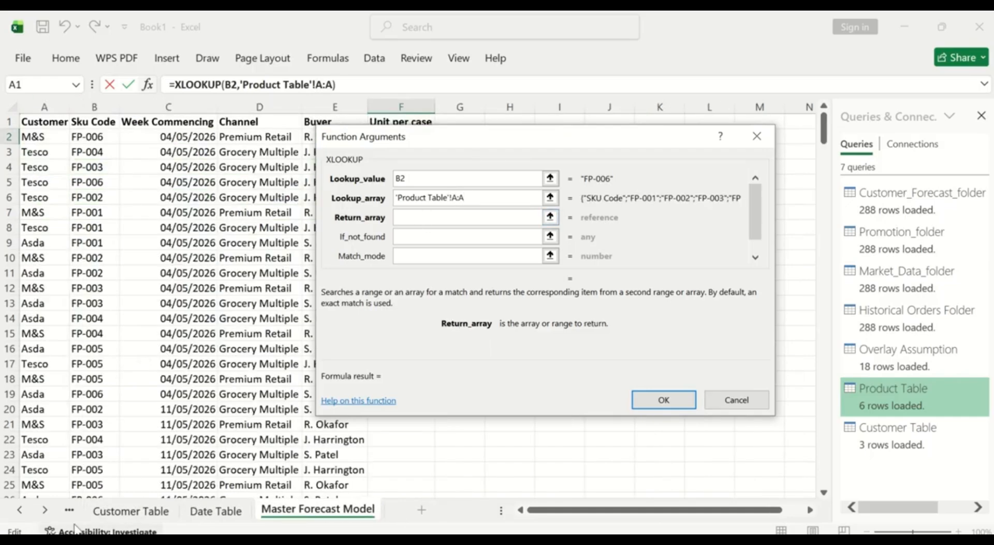
left_click(21, 512)
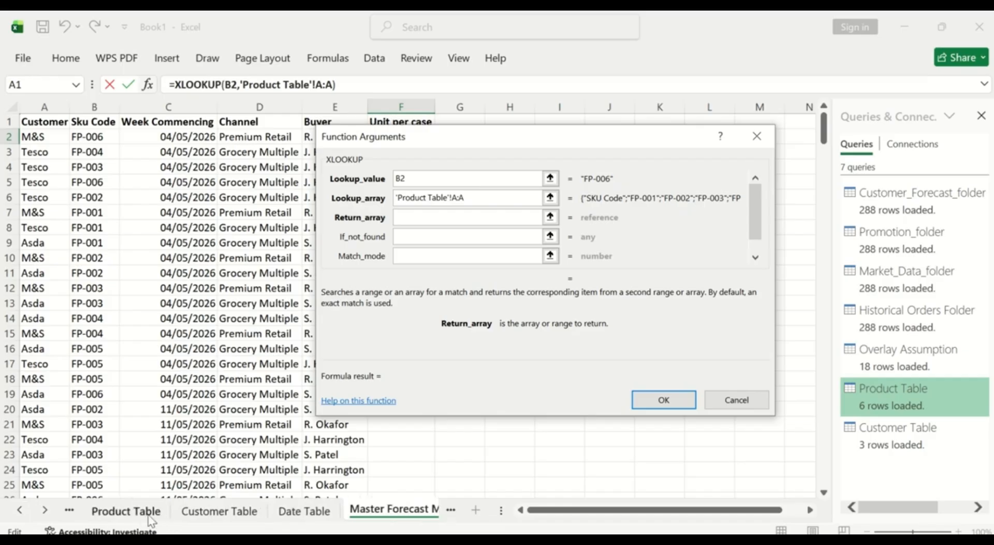
left_click(148, 517)
left_click(293, 104)
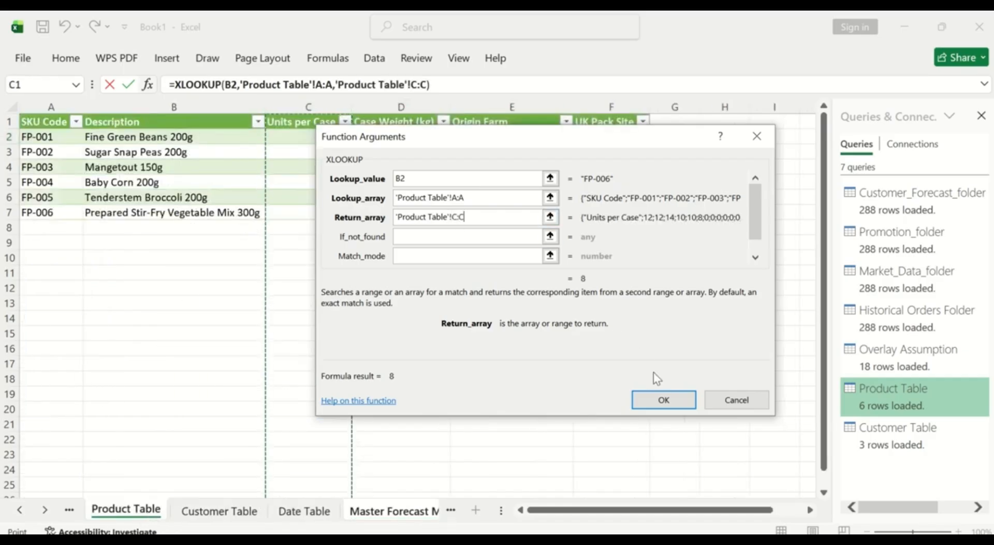
left_click(666, 400)
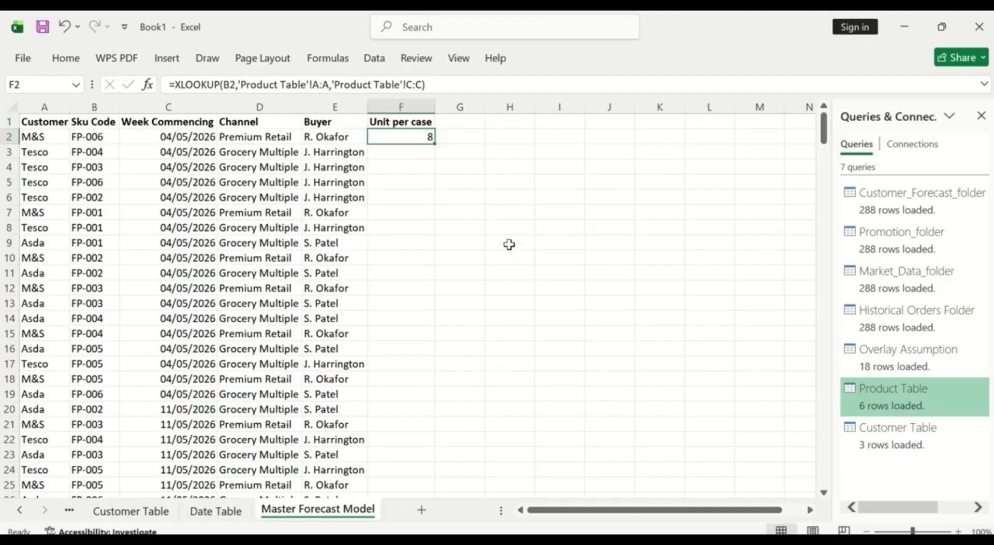
- Fill the F2 formula down the whole Unit per case column and check the filled rows
double_click(435, 144)
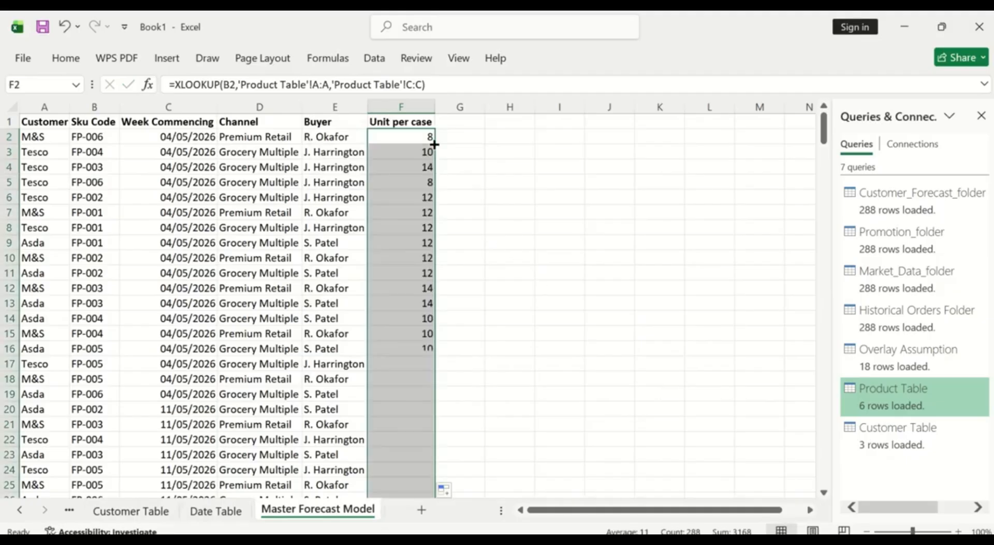
scroll(415, 295, "down", 20)
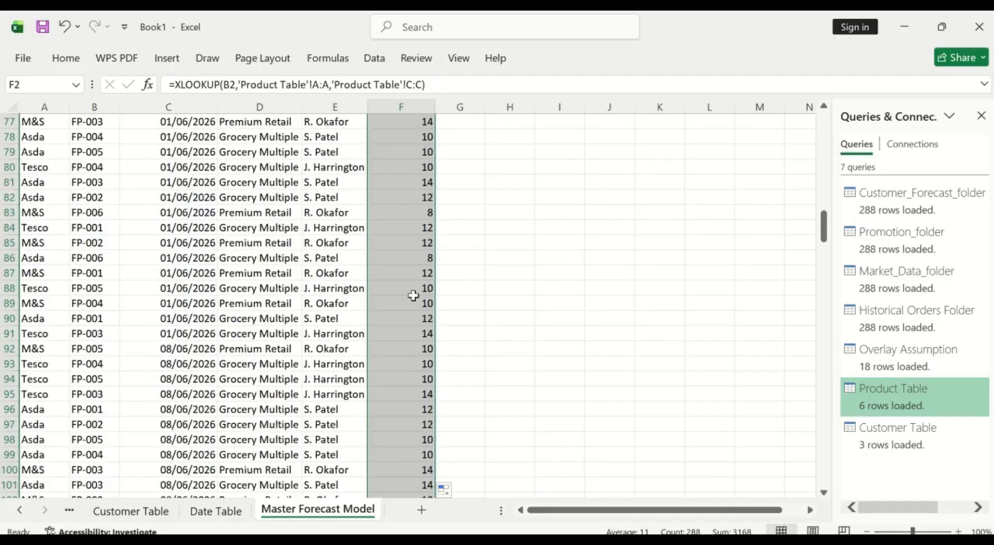
scroll(413, 303, "up", 20)
scroll(412, 309, "up", 1)
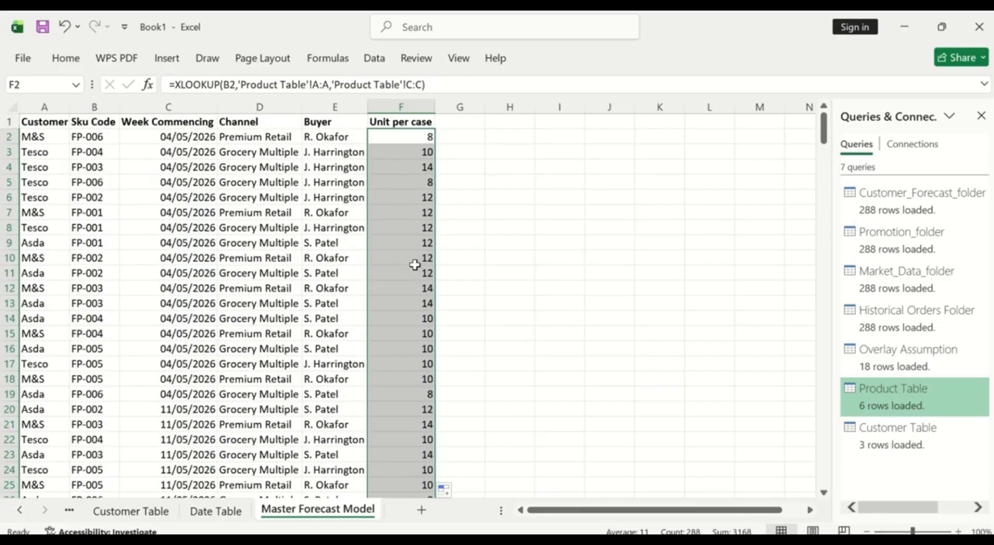
scroll(414, 265, "down", 7)
scroll(415, 264, "up", 7)
- Add the header "Case Weight(kg)" in G1 and fit column G to its text
left_click(462, 122)
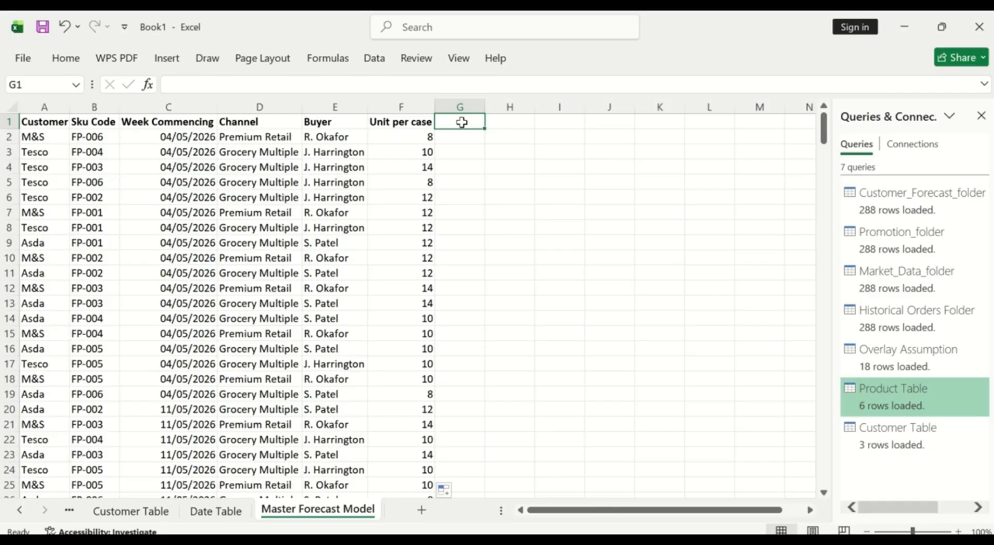
type("cAs")
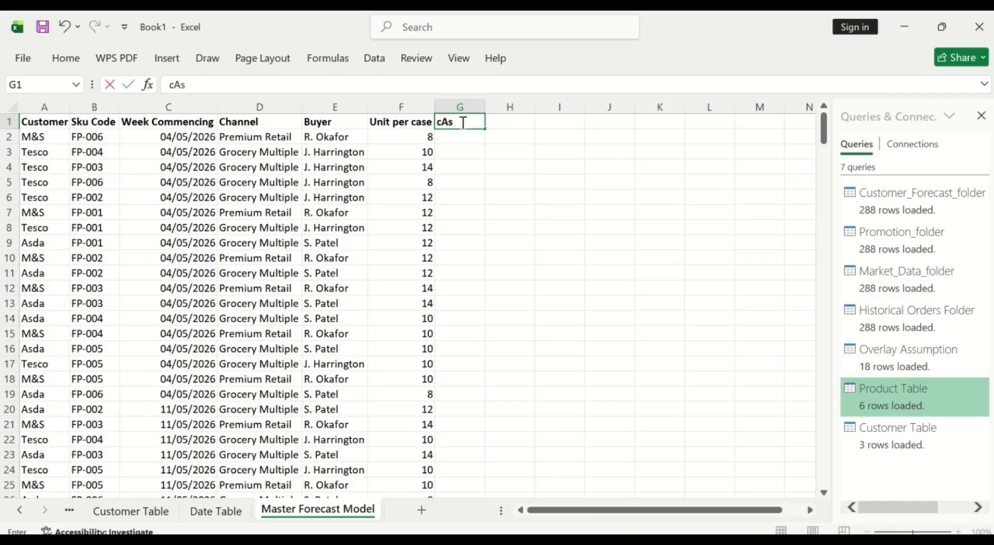
key("BackSpace")
key("BackSpace")
type("Case Weight")
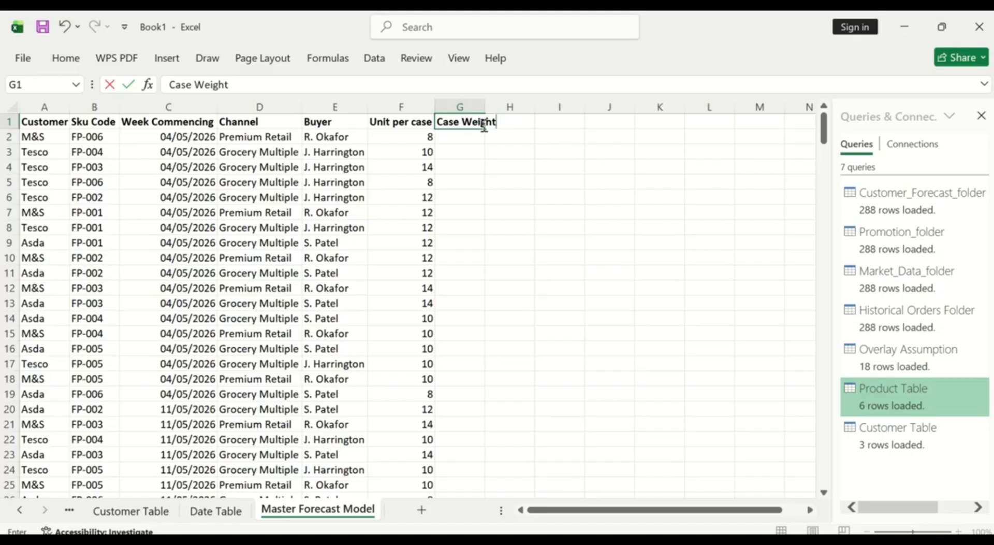
type("(kg)")
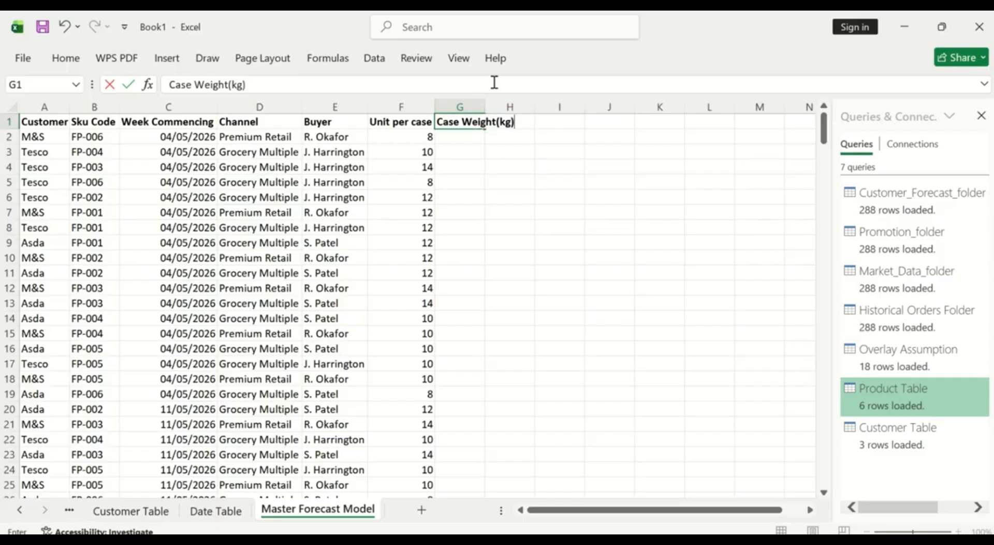
left_click(472, 138)
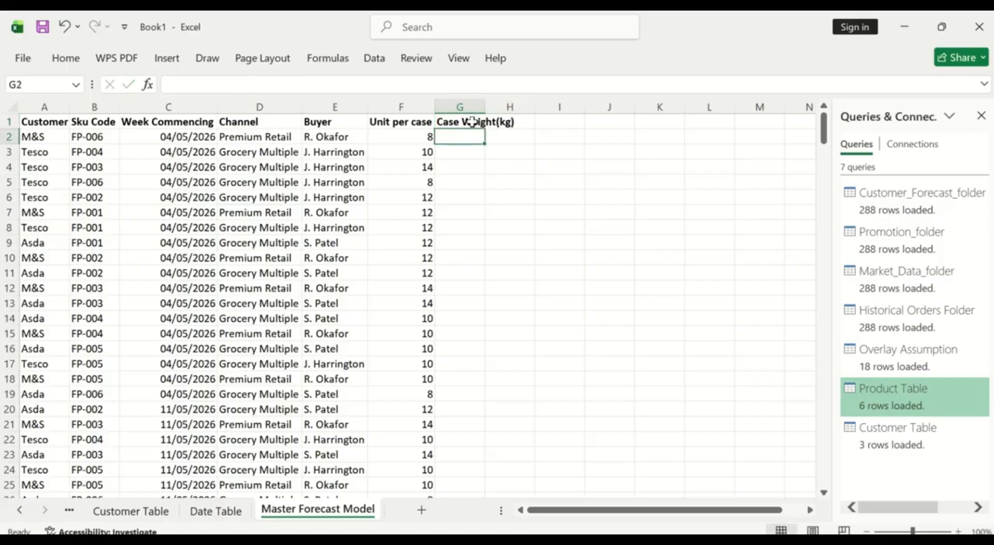
left_click(472, 121)
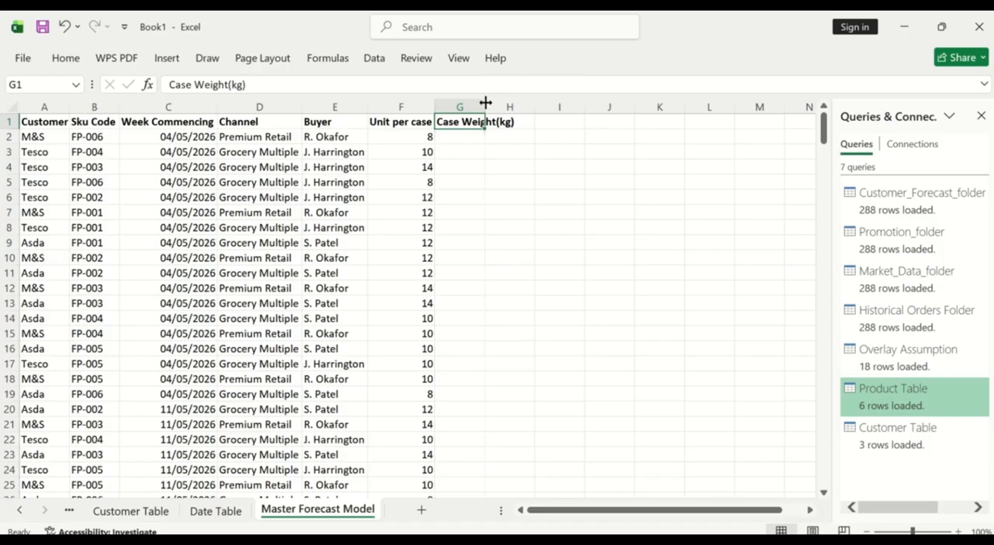
double_click(486, 103)
- Check the Case Weight (kg) column on the Product Table sheet and return to cell G2 of the Master Forecast Model sheet
left_click(463, 137)
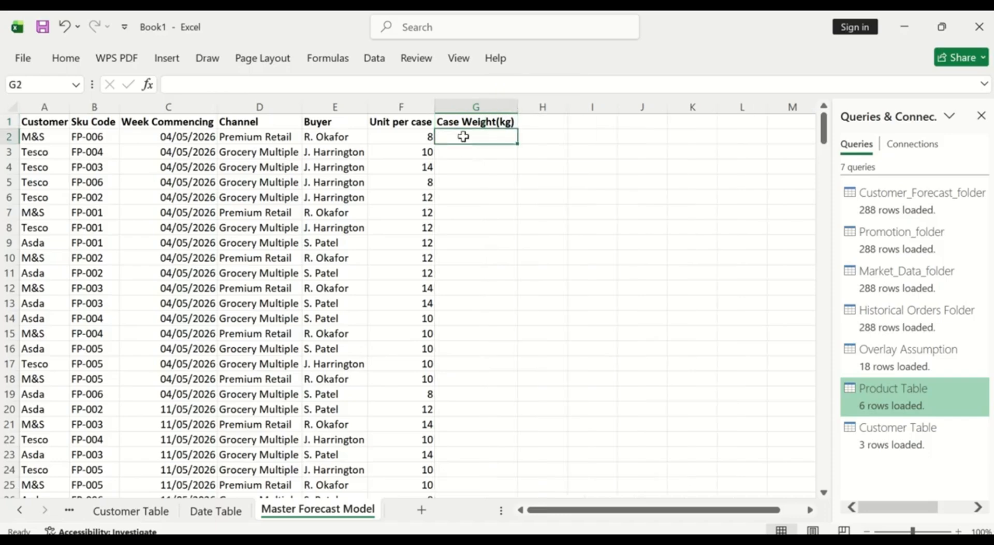
type("=")
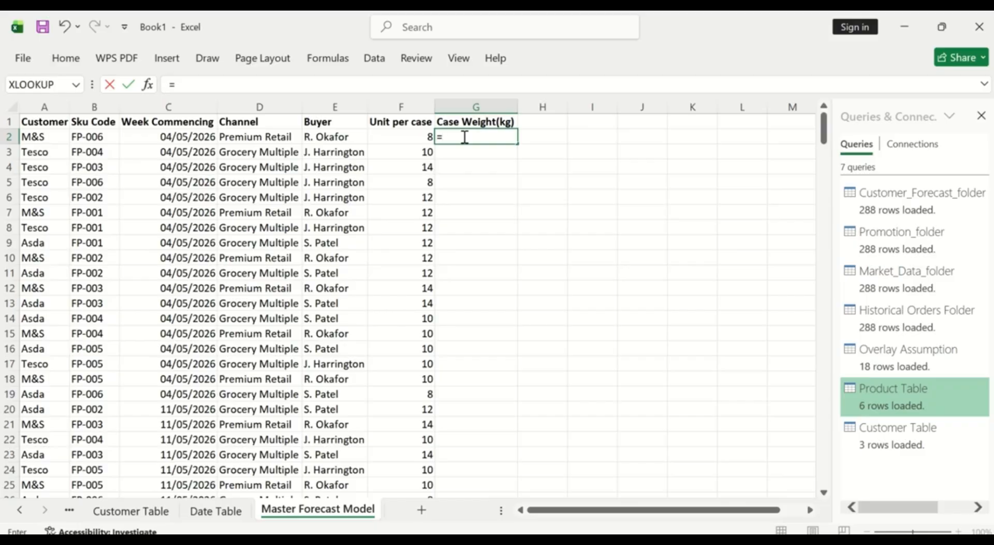
key("BackSpace")
left_click(20, 513)
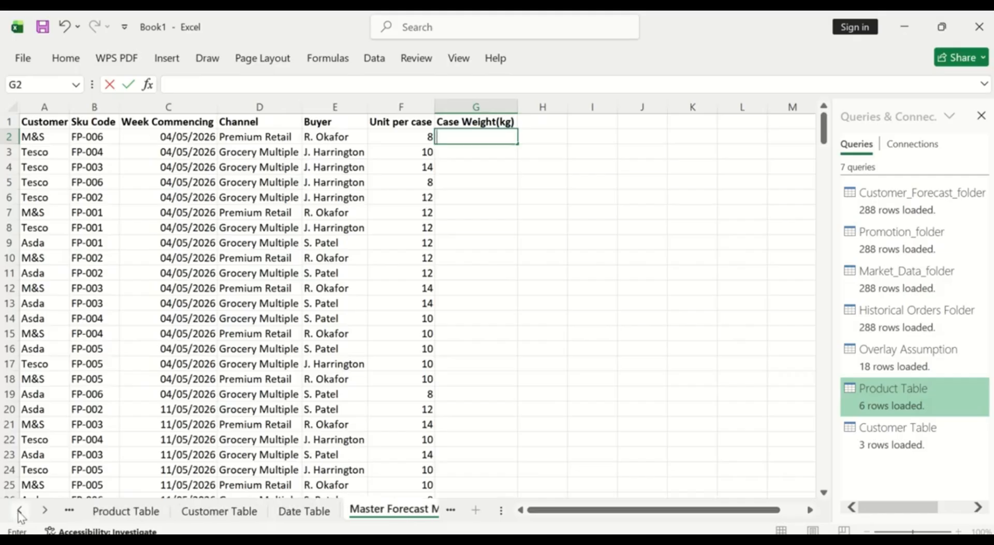
left_click(106, 510)
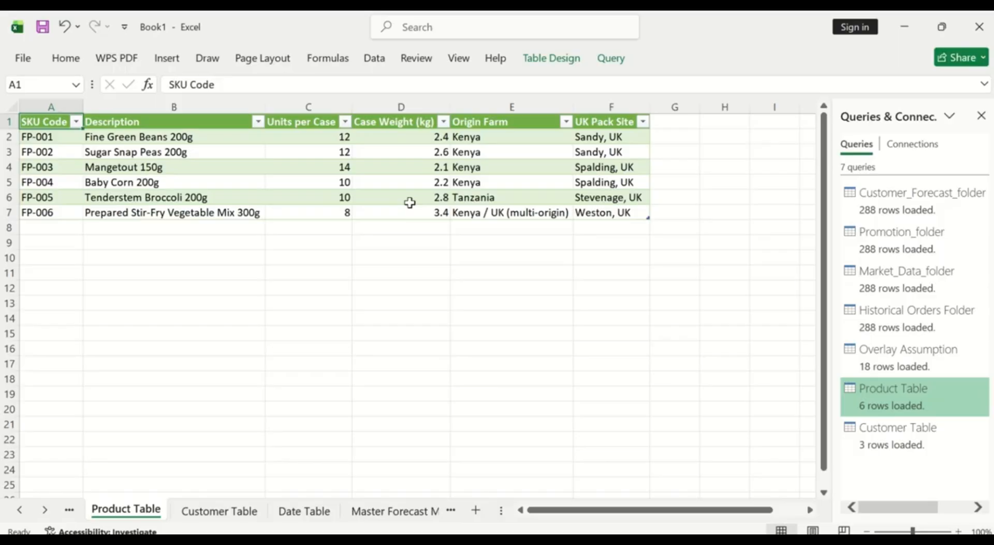
left_click(399, 511)
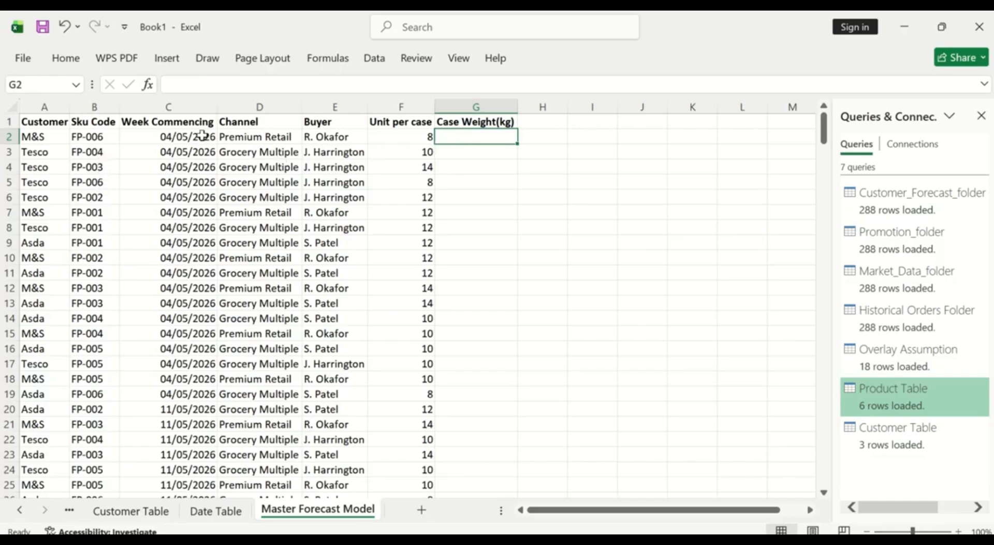
- Start an XLOOKUP in G2 with the SKU code in B2 as the lookup value
left_click(148, 88)
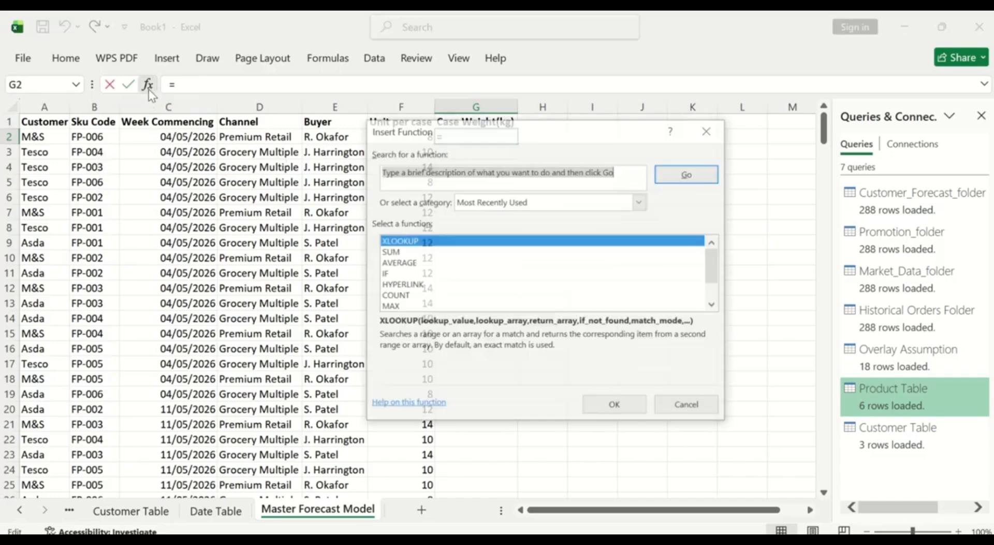
left_click(615, 406)
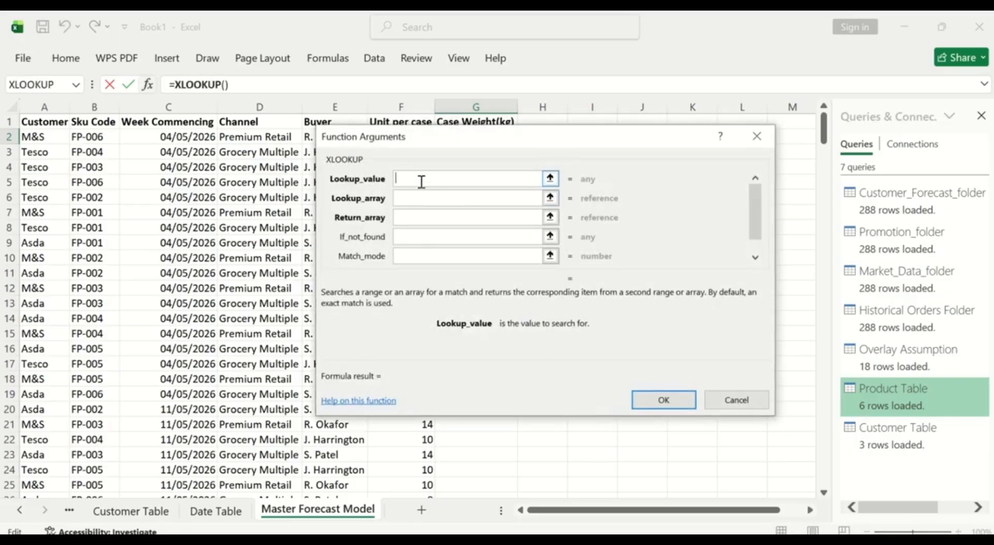
left_click(105, 134)
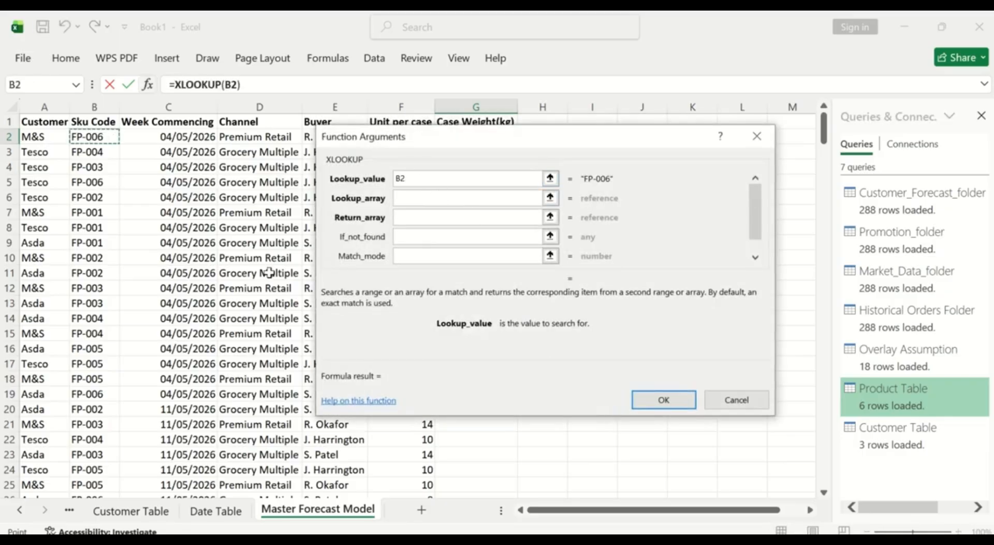
- Set the lookup array of G2's XLOOKUP to column A, SKU Code, of the Product Table sheet
left_click(406, 207)
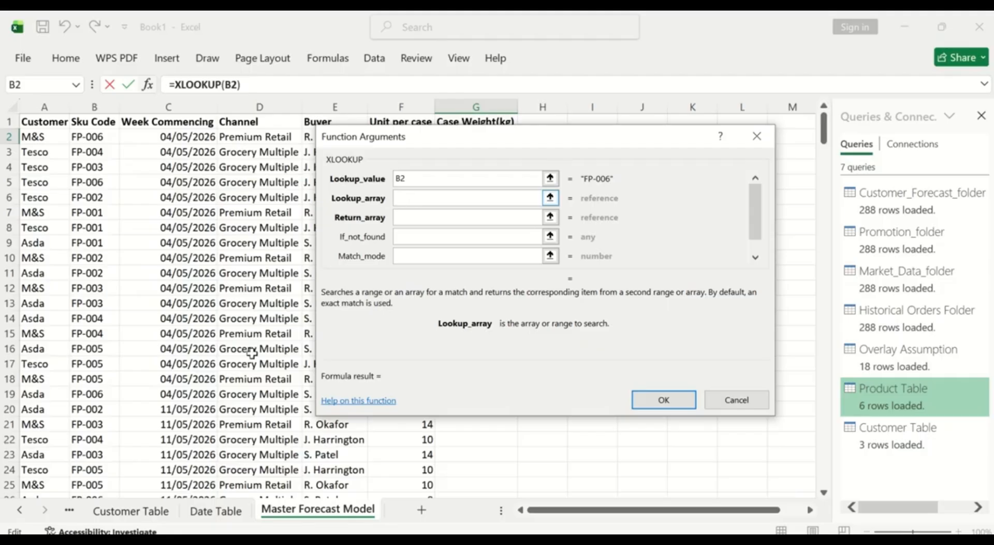
left_click(19, 510)
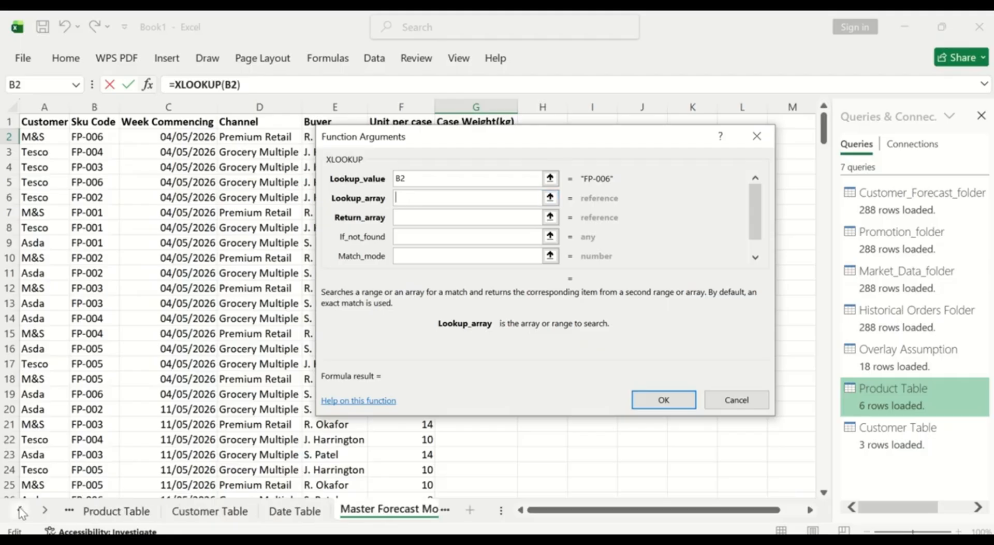
left_click(124, 513)
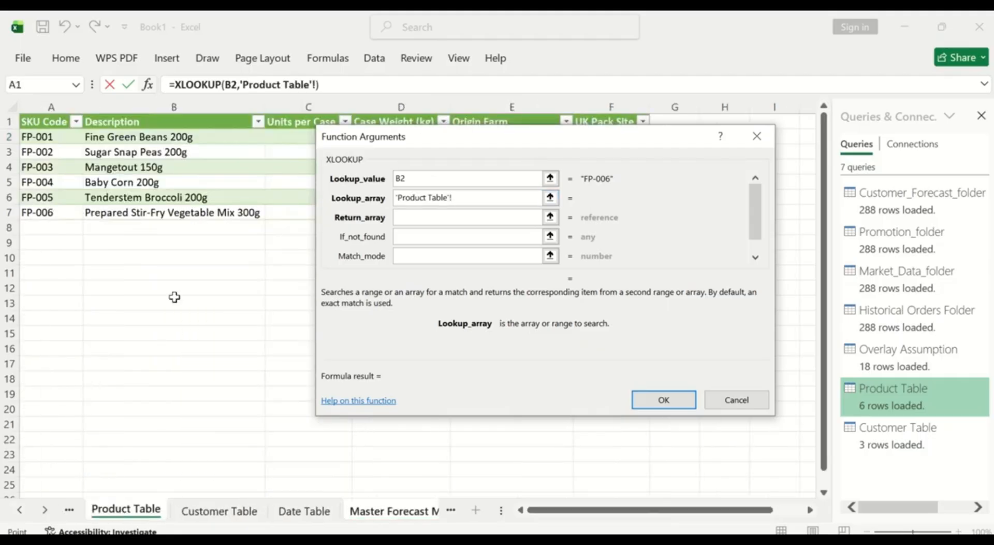
left_click(51, 106)
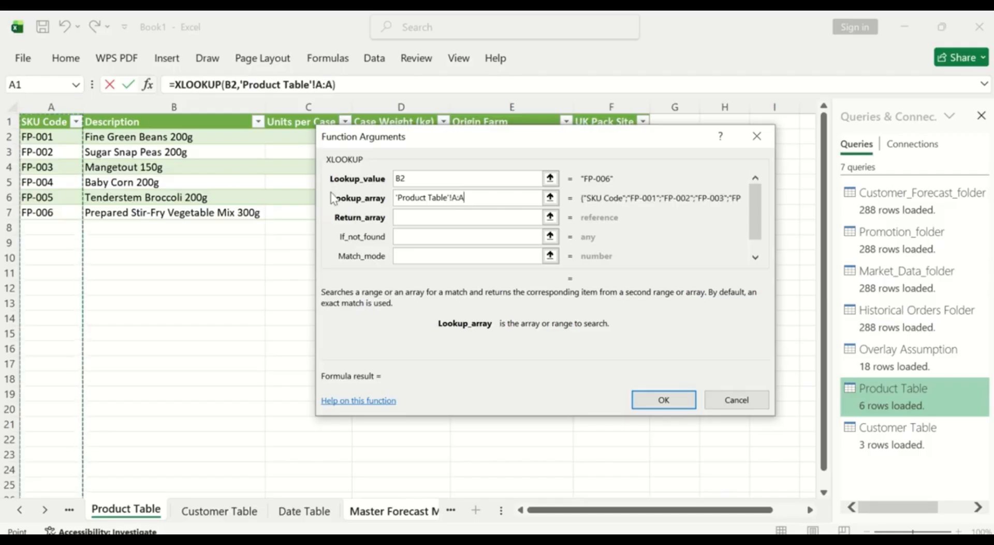
- Set the return array to Product Table column D, Case Weight (kg), and fill the entered formula down the whole Case Weight(kg) column
left_click(431, 218)
key("ctrl+Page_Down")
key("ctrl+Page_Down")
key("ctrl+Page_Down")
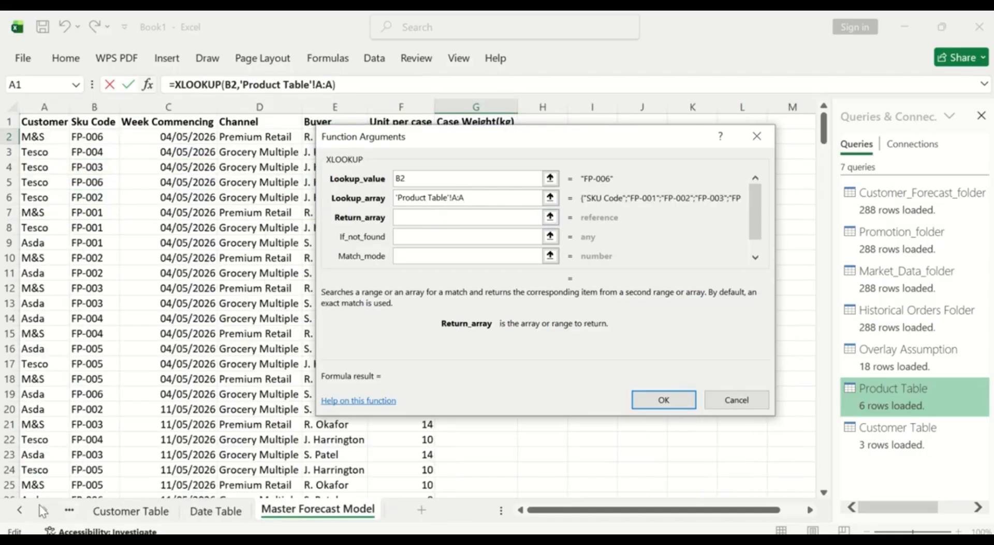
left_click(19, 510)
left_click(129, 509)
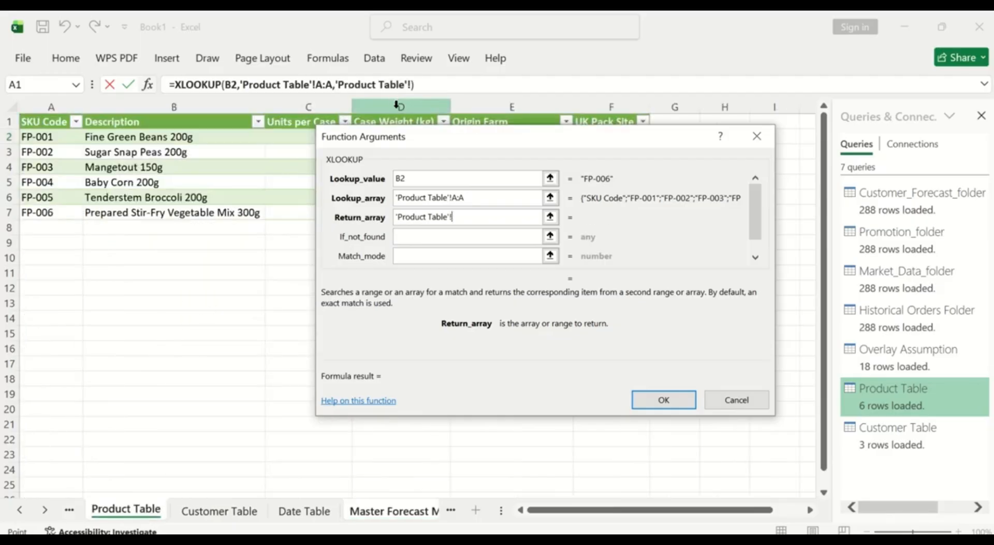
left_click_drag(446, 146, 526, 171)
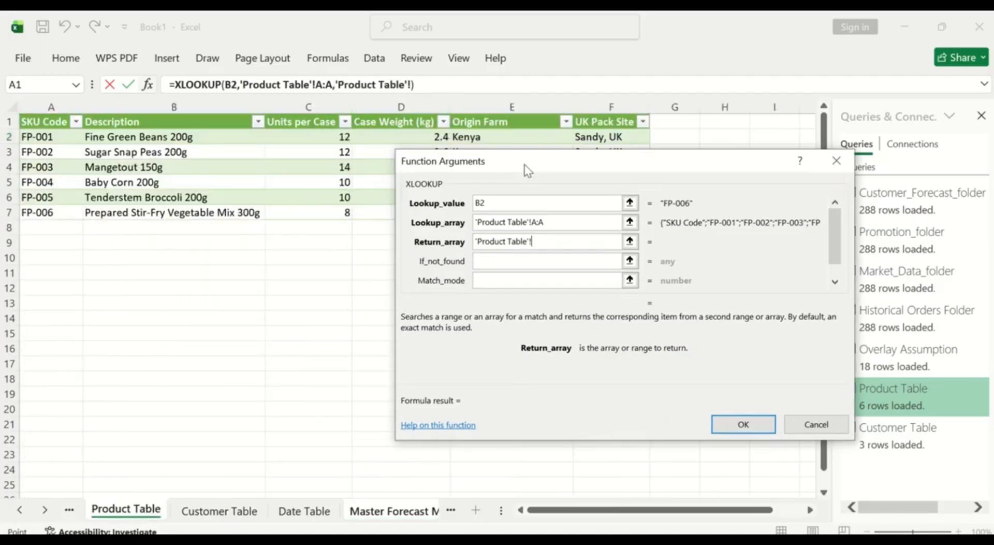
left_click(411, 106)
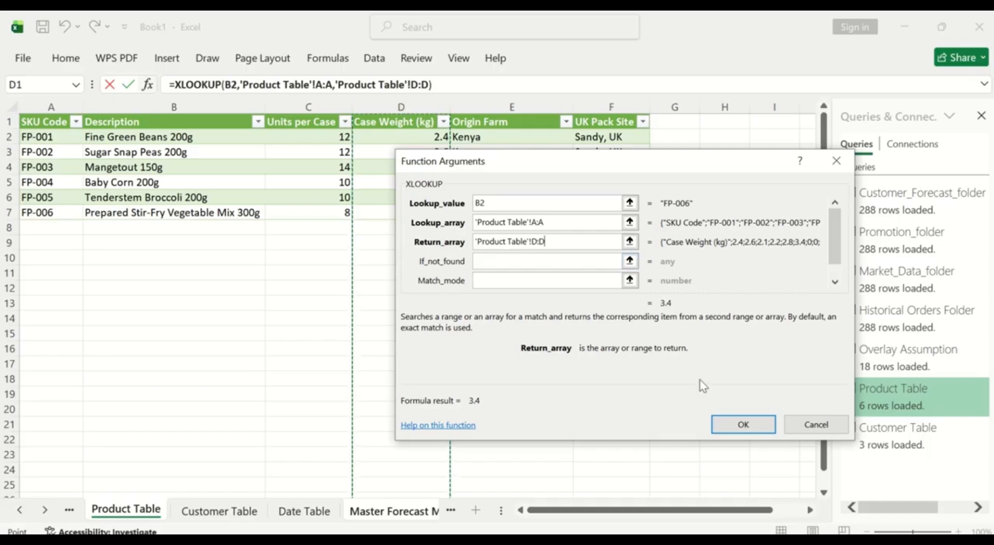
left_click(743, 424)
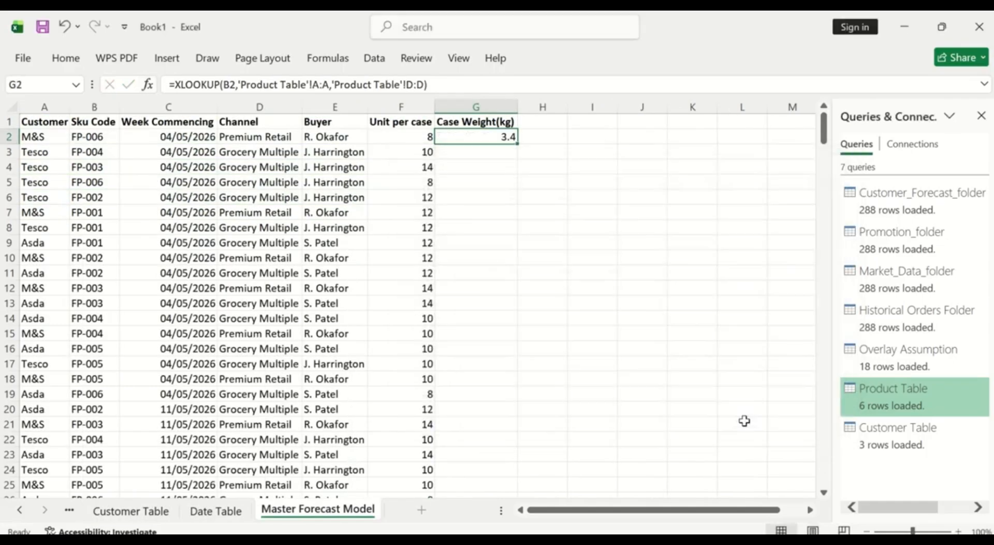
double_click(518, 144)
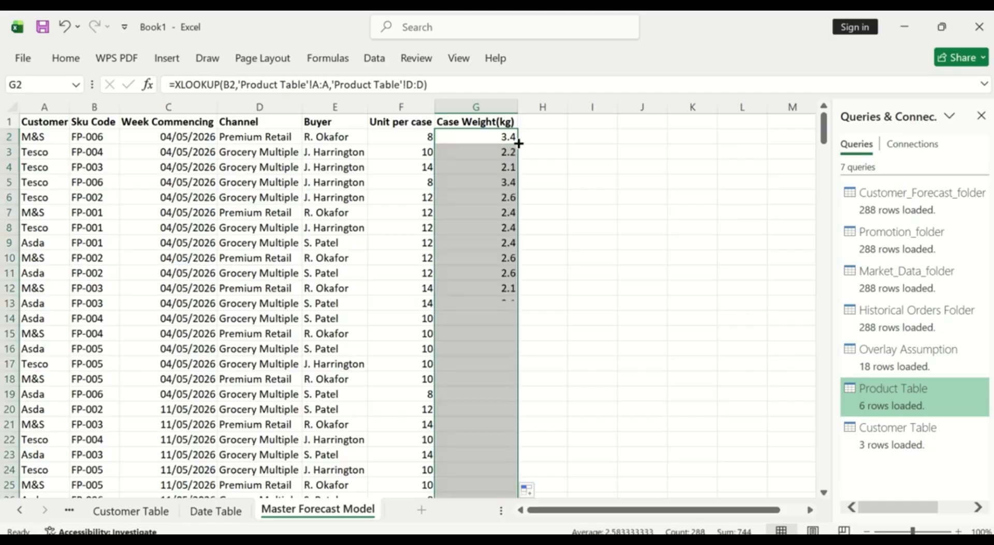
- Add the header "Forecast (packs)" in H1 and fit column H to its text
left_click(533, 121)
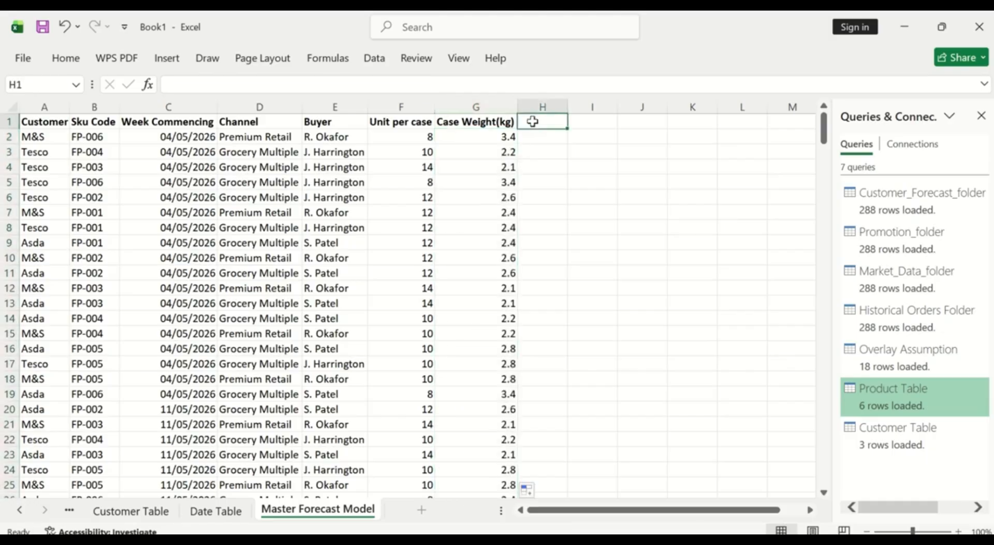
type("F")
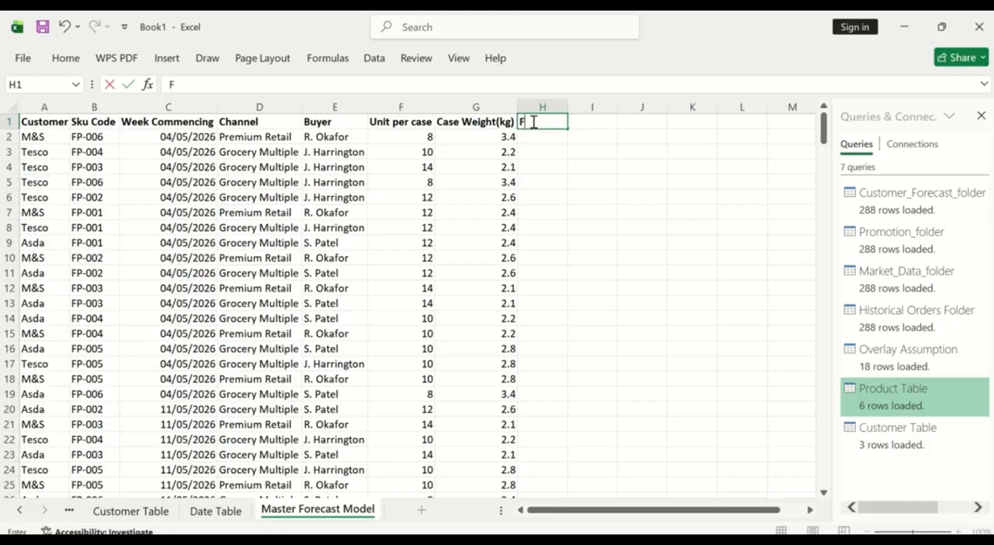
type("orecast (")
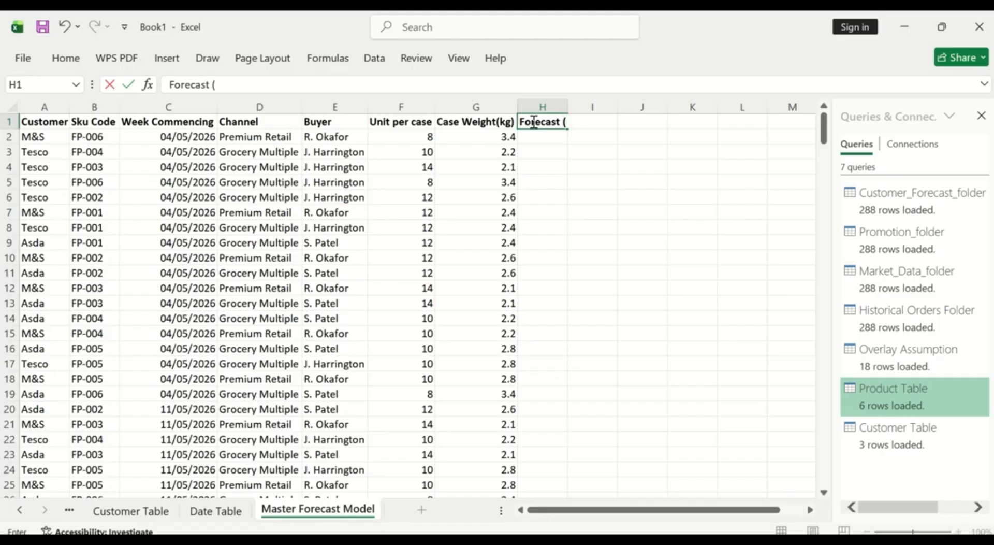
type("packs")
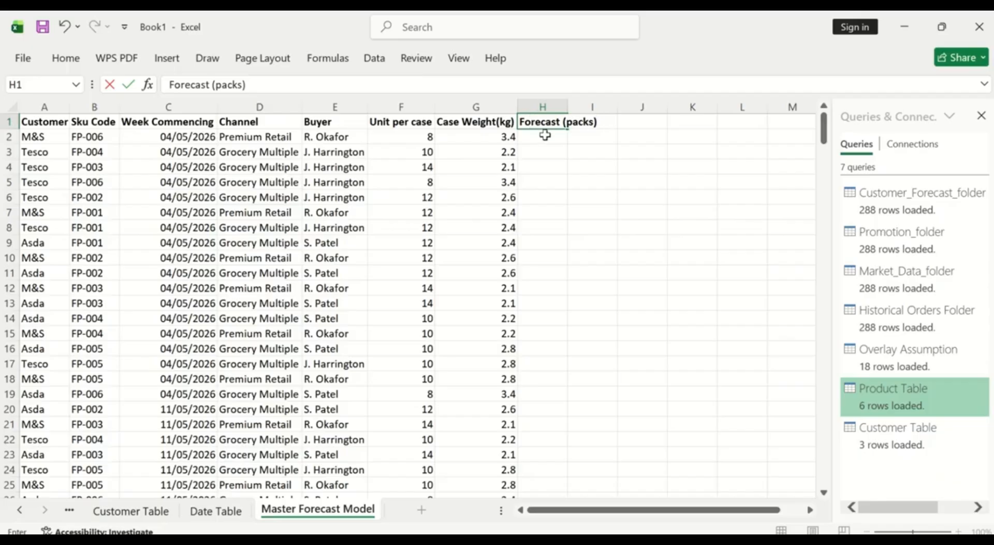
left_click(547, 139)
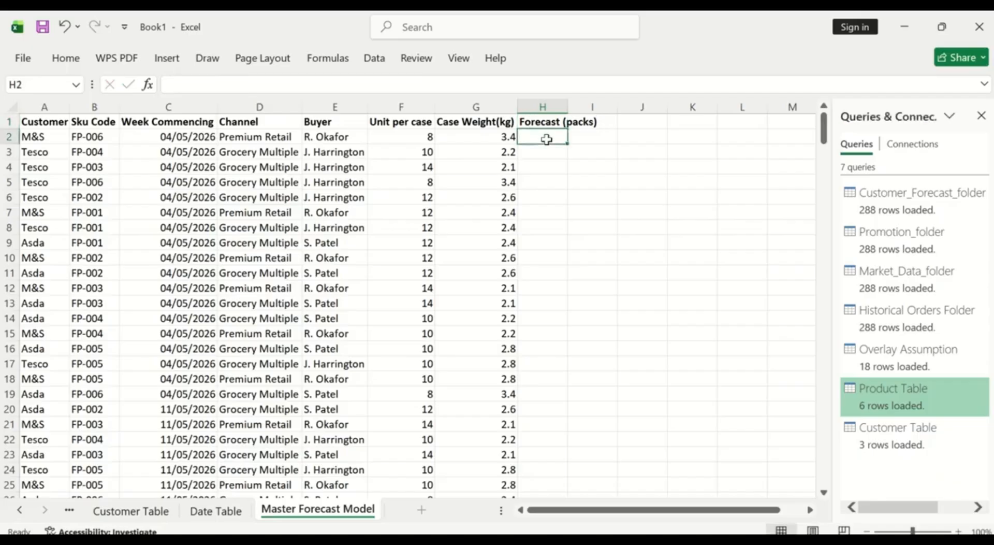
double_click(568, 100)
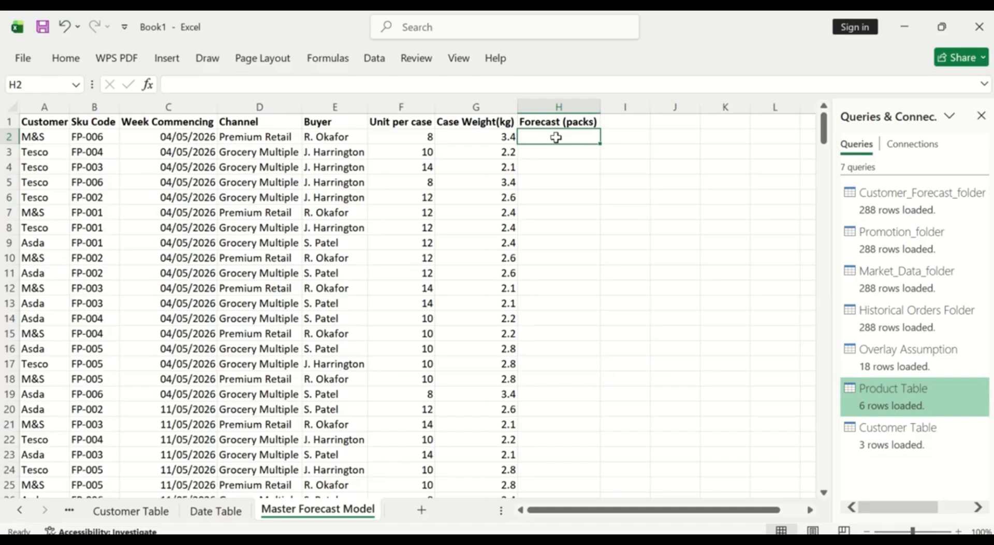
- Examine the columns and forecast packs data on the Customer_Forecast_folder sheet, and return to the Master Forecast Model sheet
left_click(21, 511)
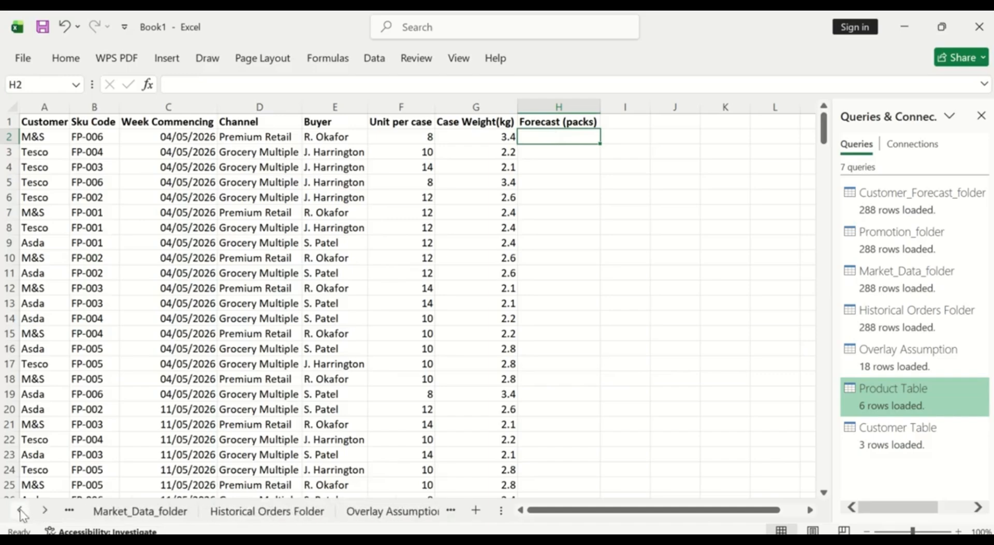
left_click(21, 511)
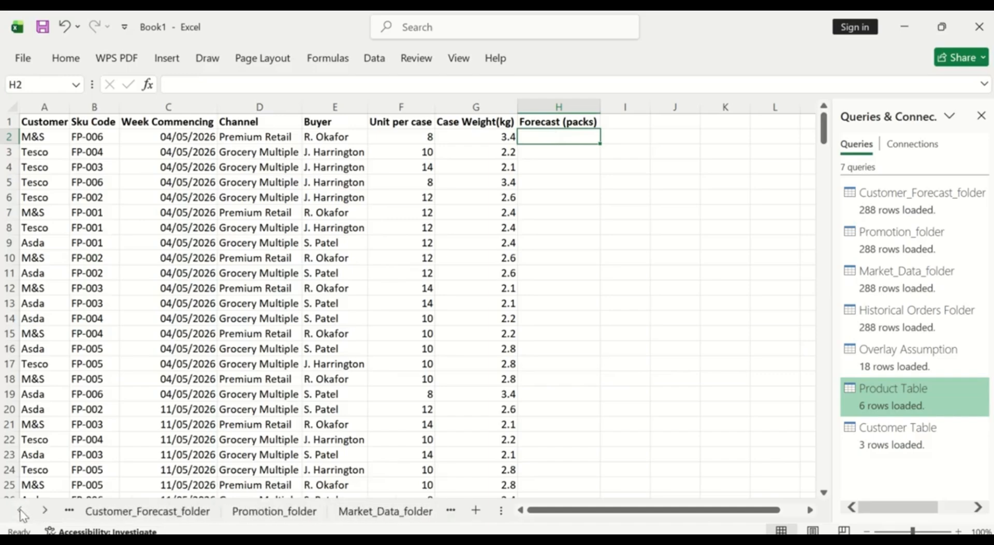
left_click(173, 513)
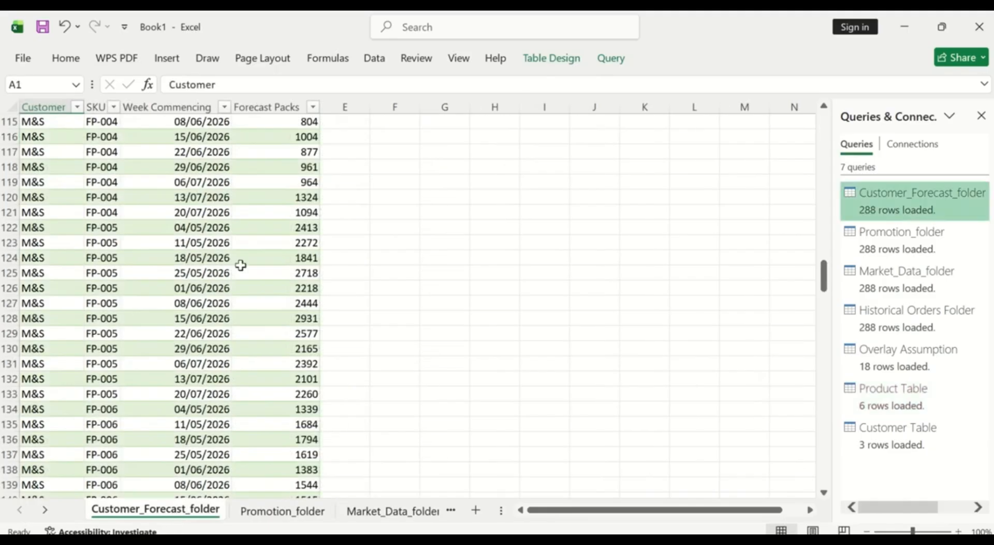
scroll(233, 249, "up", 20)
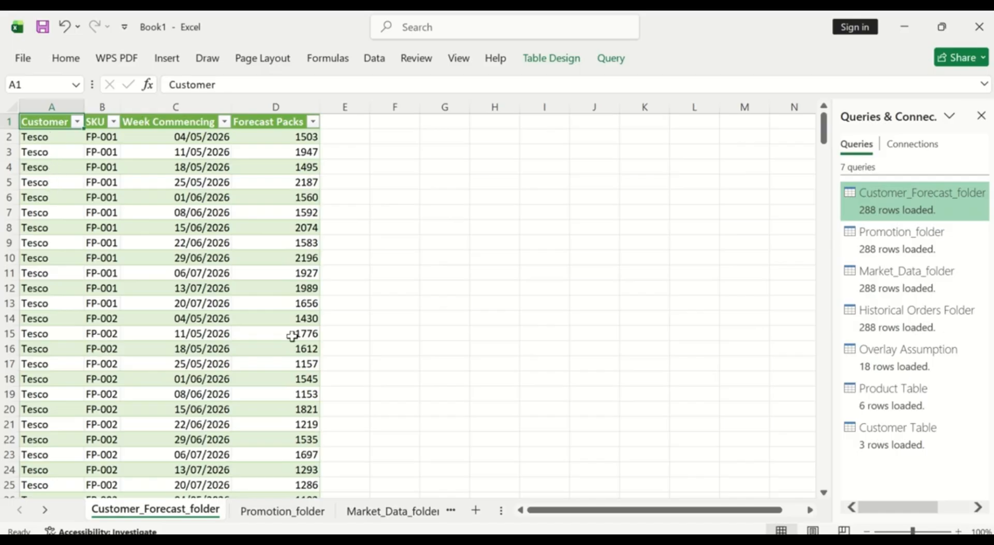
left_click(451, 510)
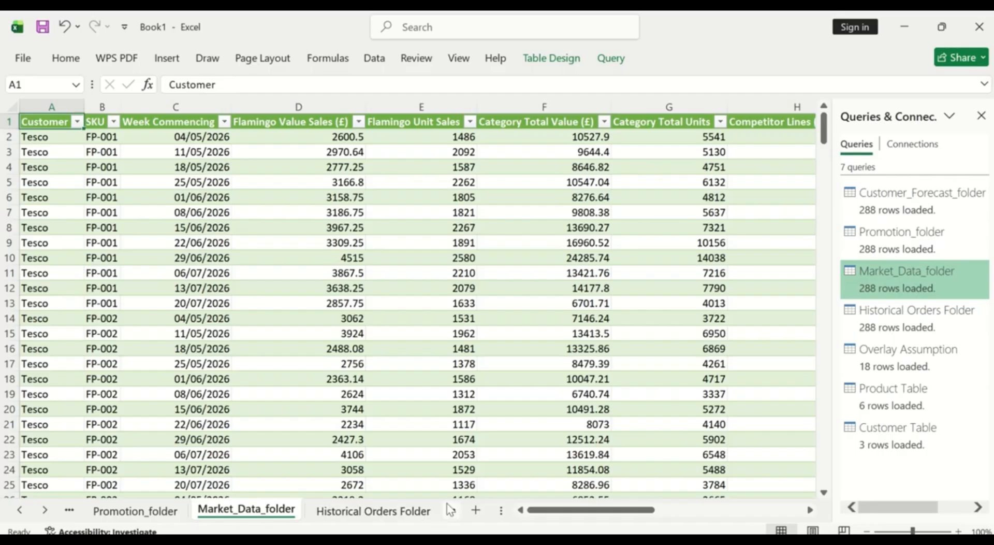
left_click(450, 510)
left_click(451, 511)
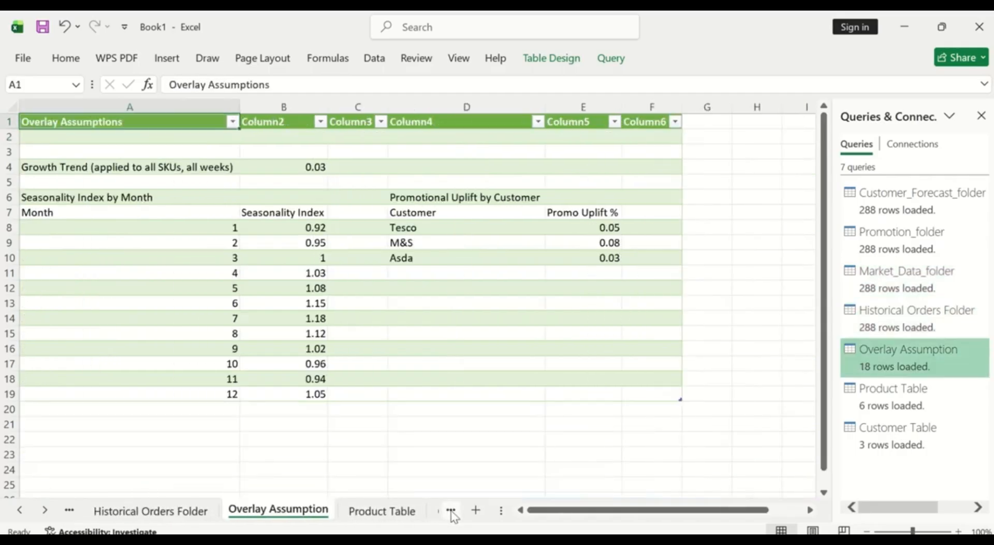
left_click(451, 510)
left_click(450, 510)
left_click(451, 510)
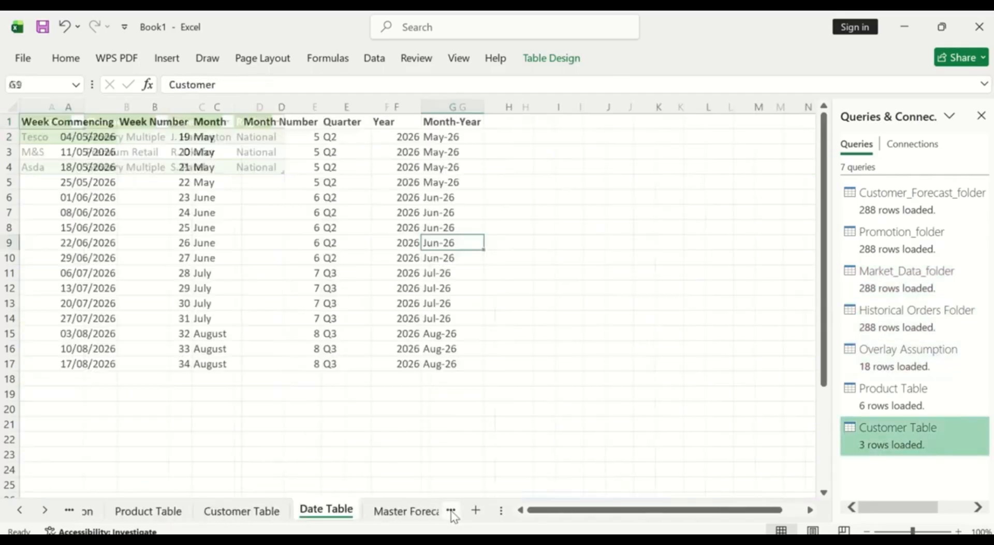
left_click(451, 510)
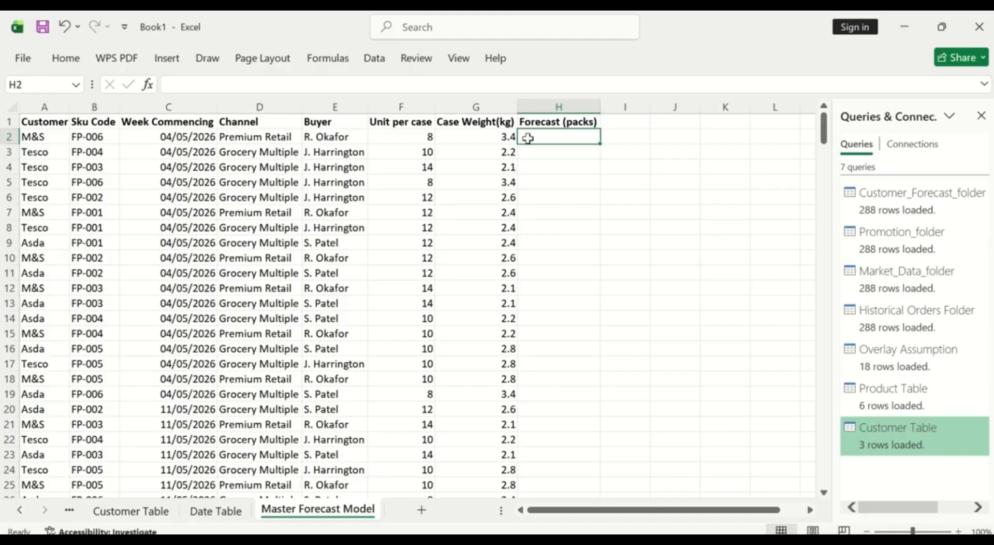
- Start a SUMIFS function in cell H2 of the Master Forecast Model sheet
left_click(147, 85)
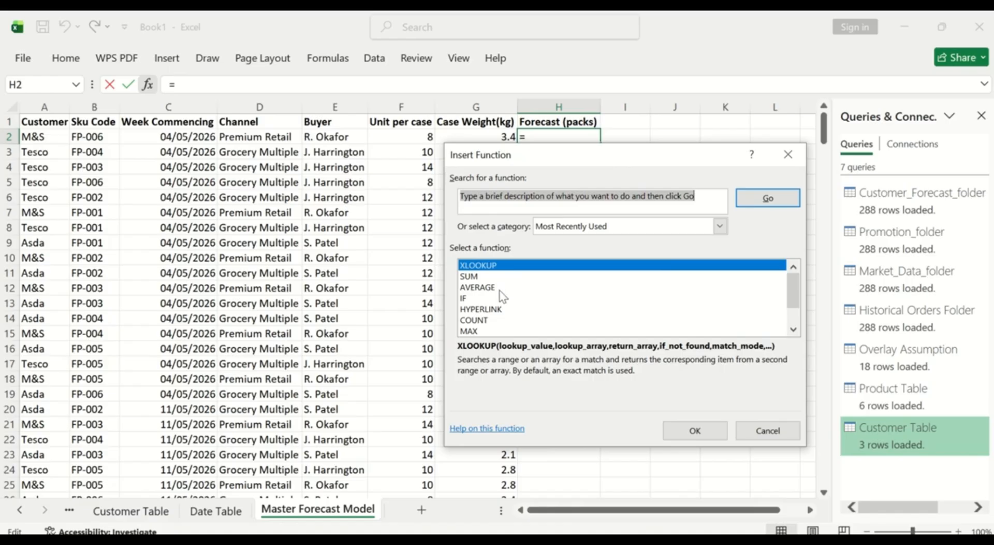
left_click(712, 198)
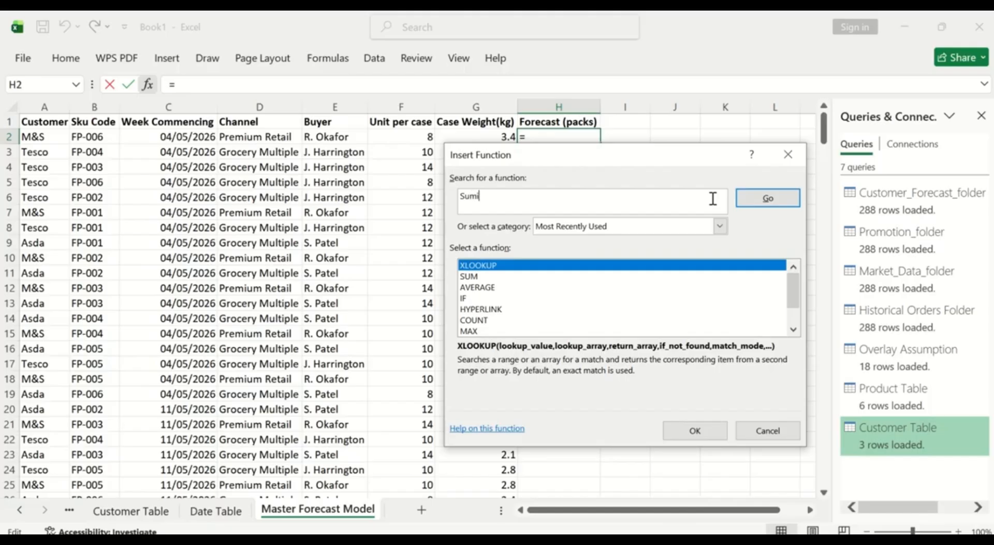
type("Sumifs")
key("Return")
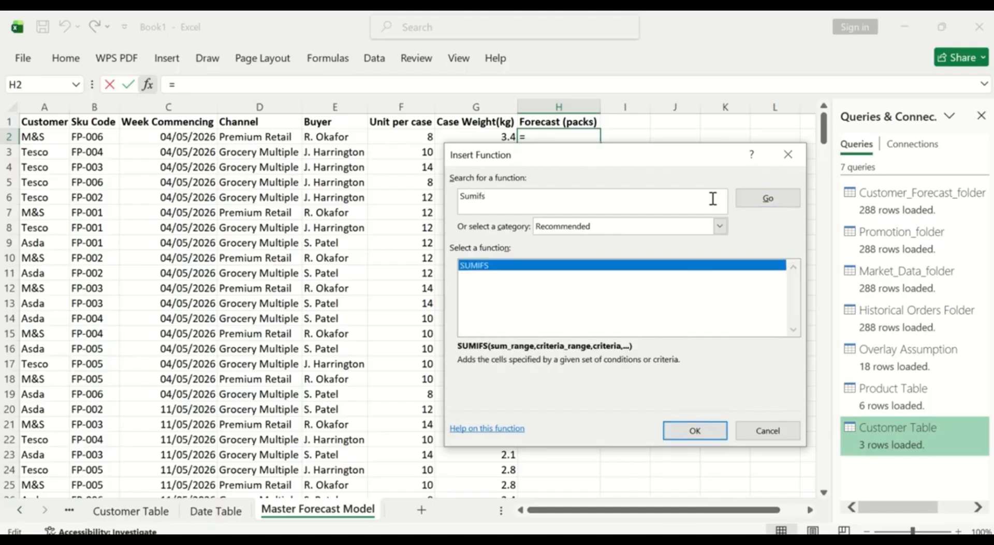
left_click(688, 431)
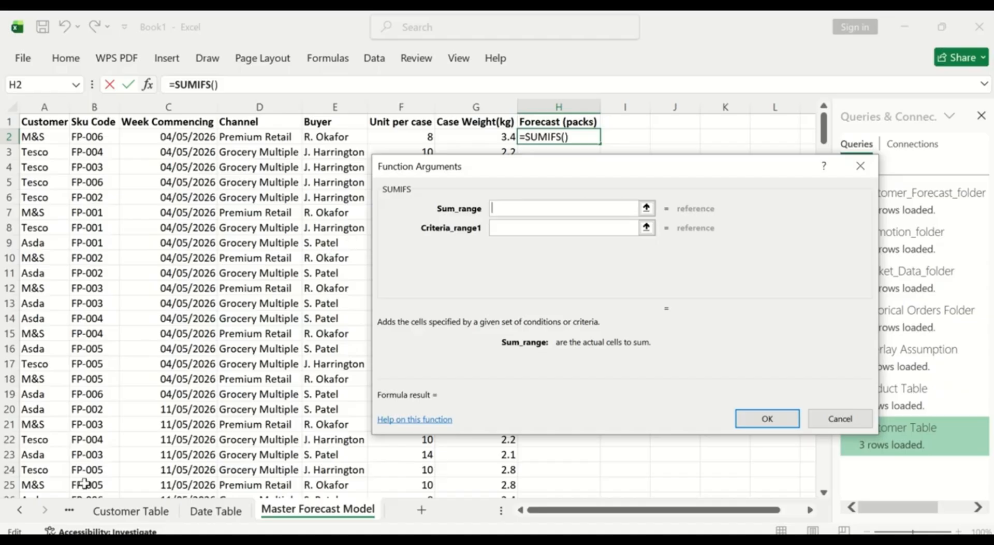
- Set the sum range of H2's SUMIFS to column D, Forecast Packs, of the Customer_Forecast_folder sheet
left_click(25, 512)
left_click(24, 512)
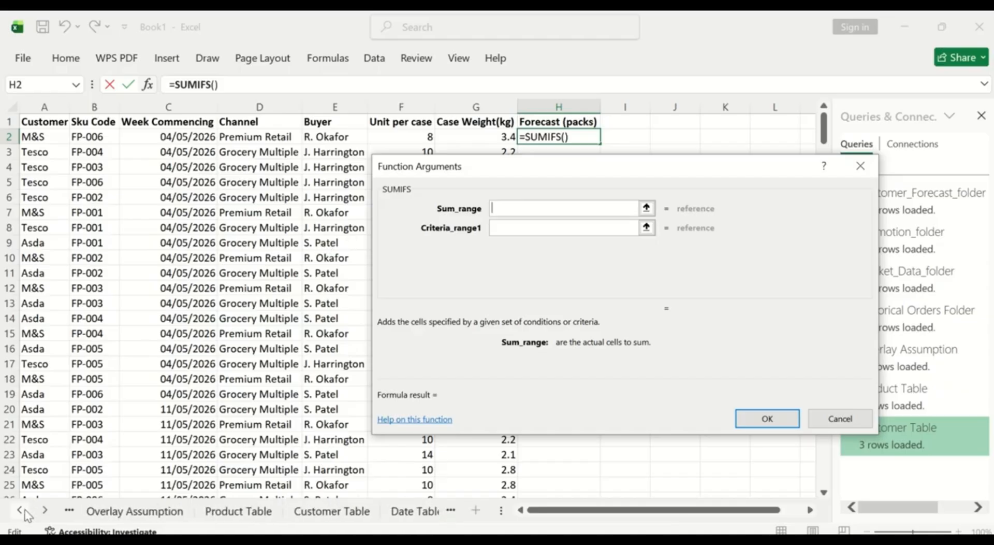
left_click(24, 512)
left_click(19, 511)
left_click(20, 511)
left_click(20, 511)
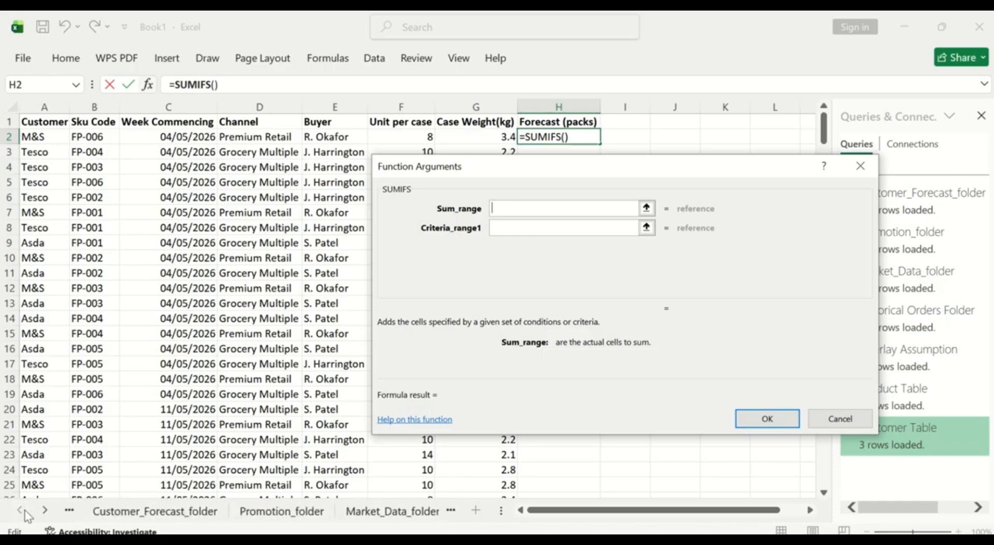
left_click(142, 513)
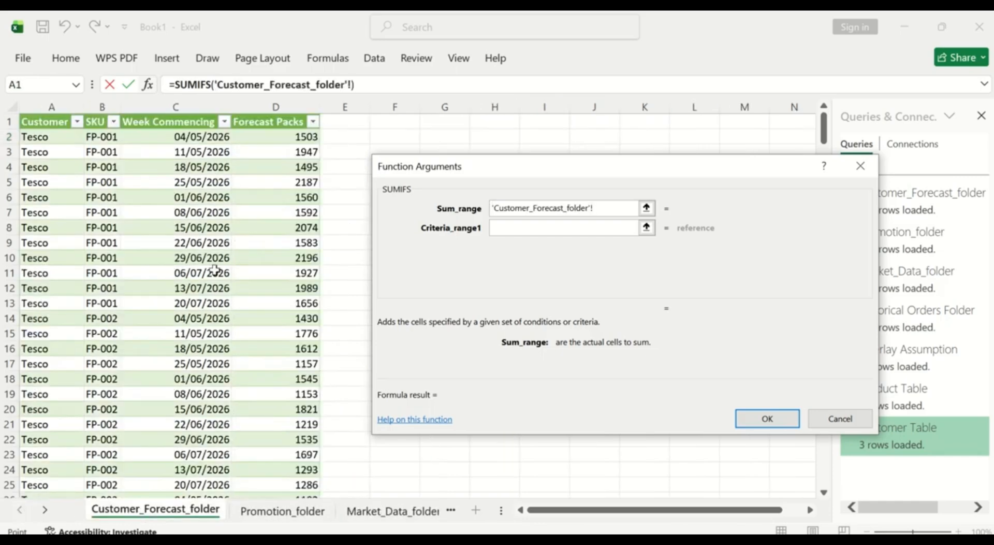
left_click(289, 104)
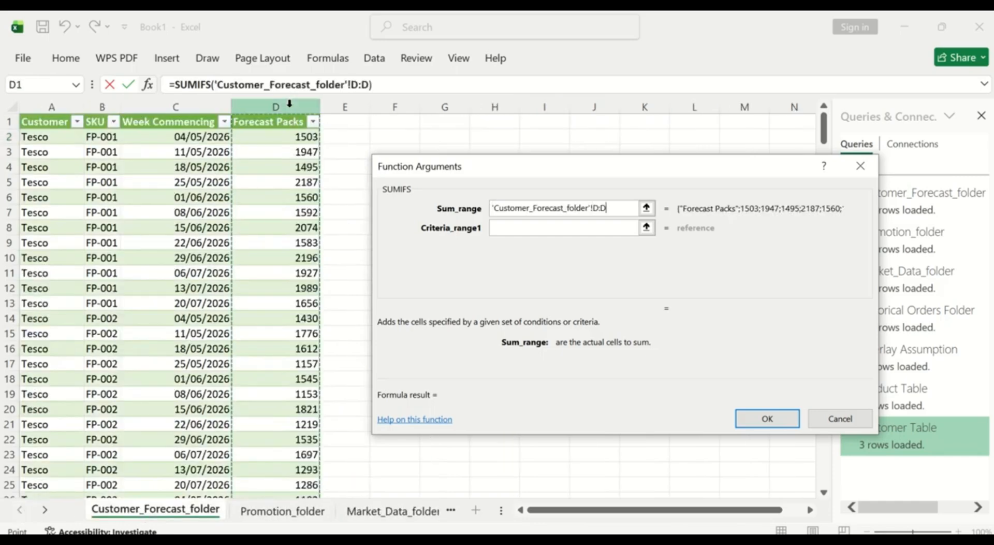
- Set the first SUMIFS criterion to match Customer_Forecast_folder column A, Customer, against cell A2 of the Master Forecast Model sheet
left_click(514, 229)
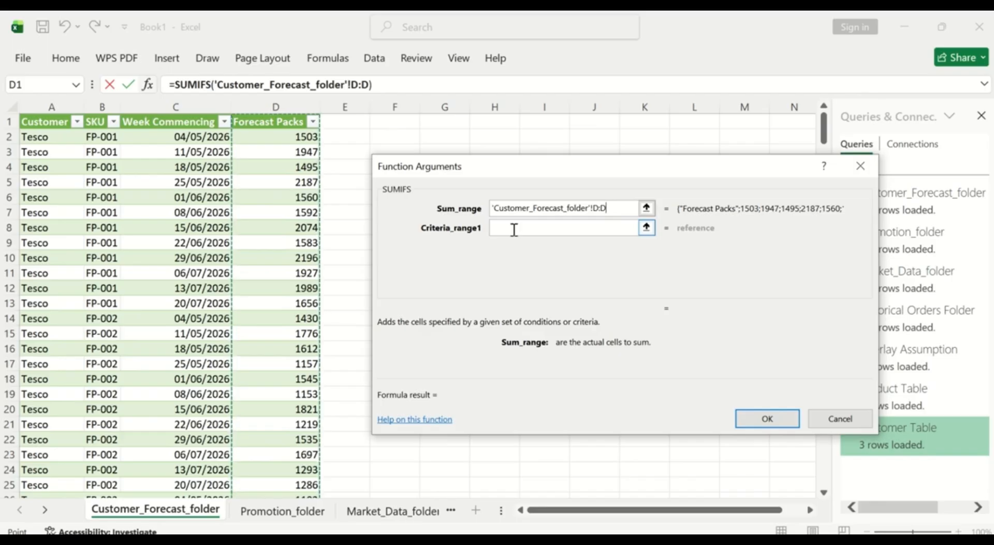
left_click(514, 229)
left_click(514, 228)
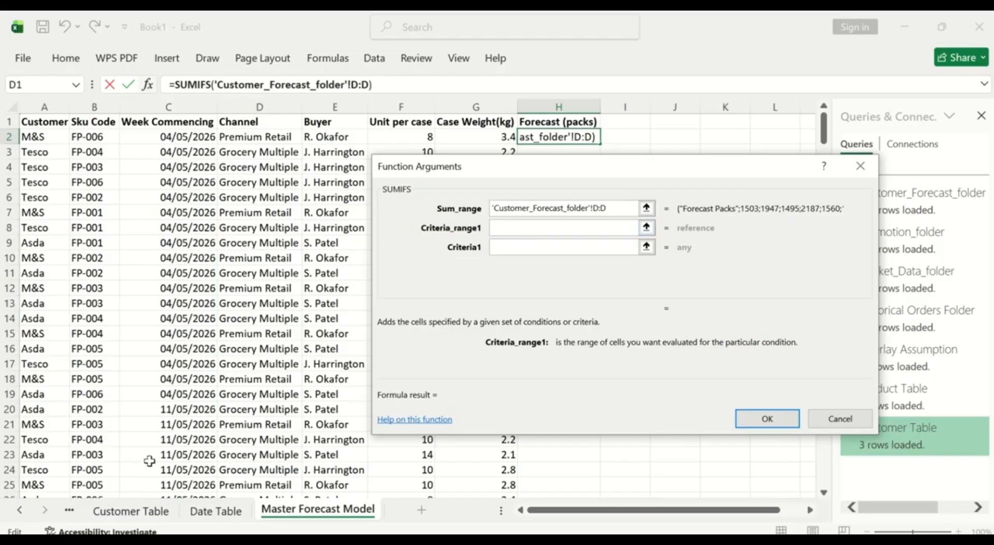
left_click(20, 510)
left_click(19, 510)
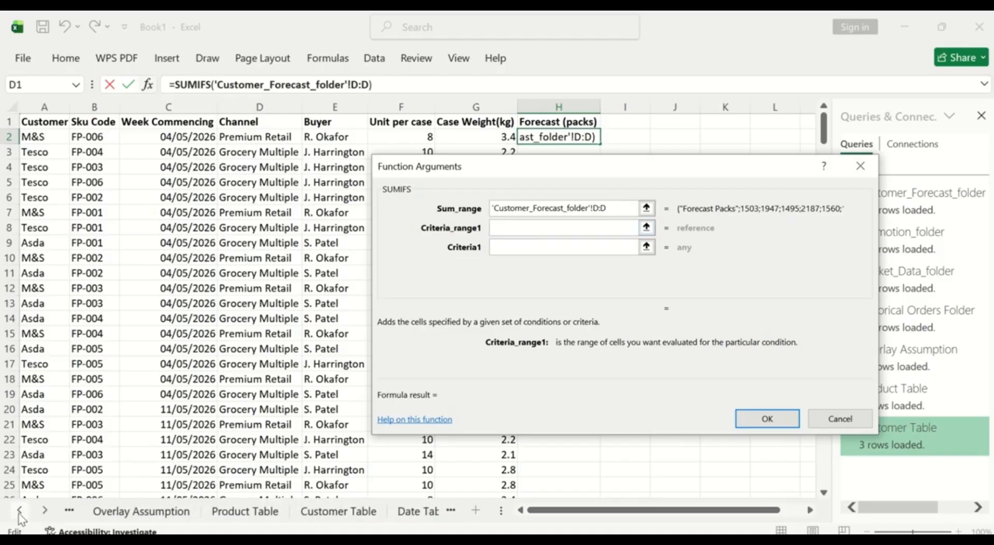
left_click(19, 510)
left_click(19, 510)
left_click(19, 511)
left_click(19, 511)
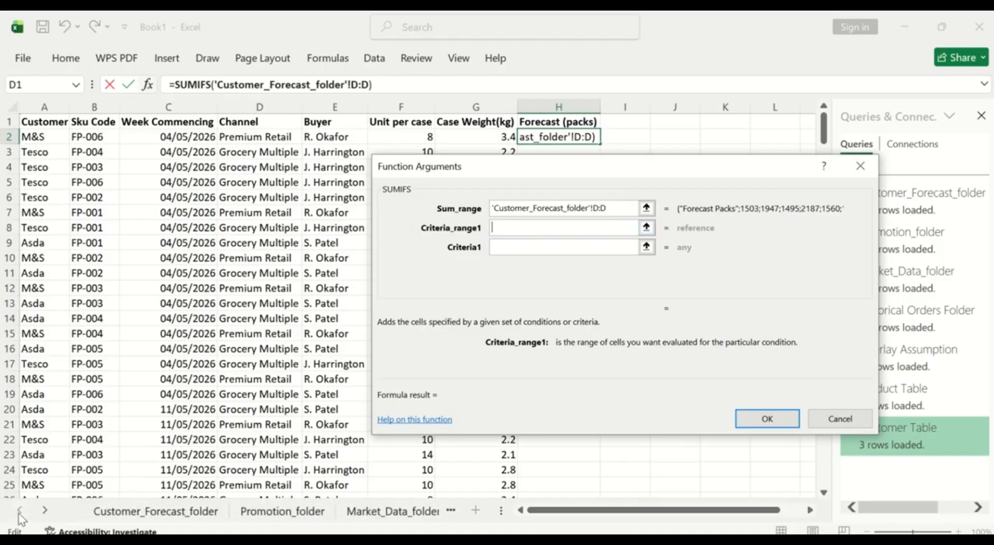
left_click(133, 518)
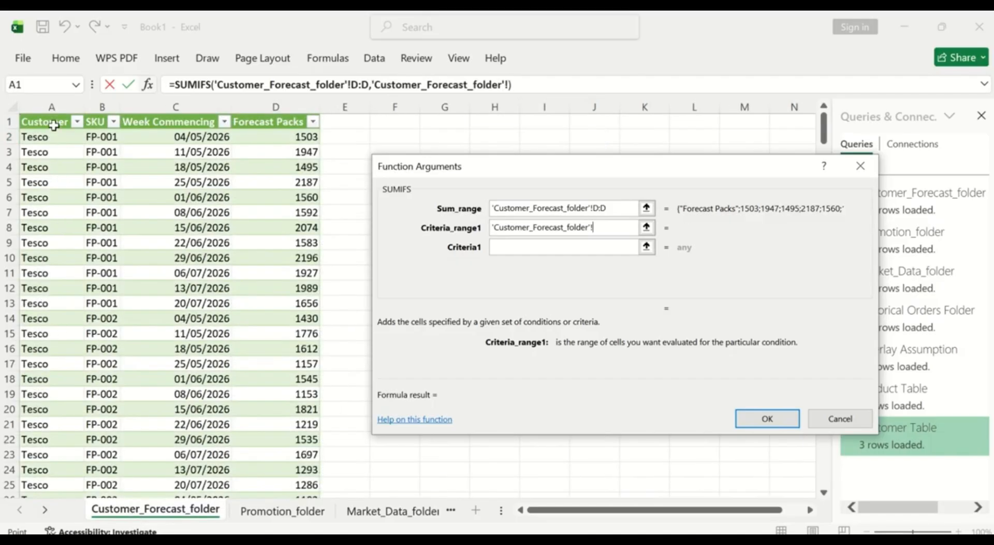
left_click(52, 106)
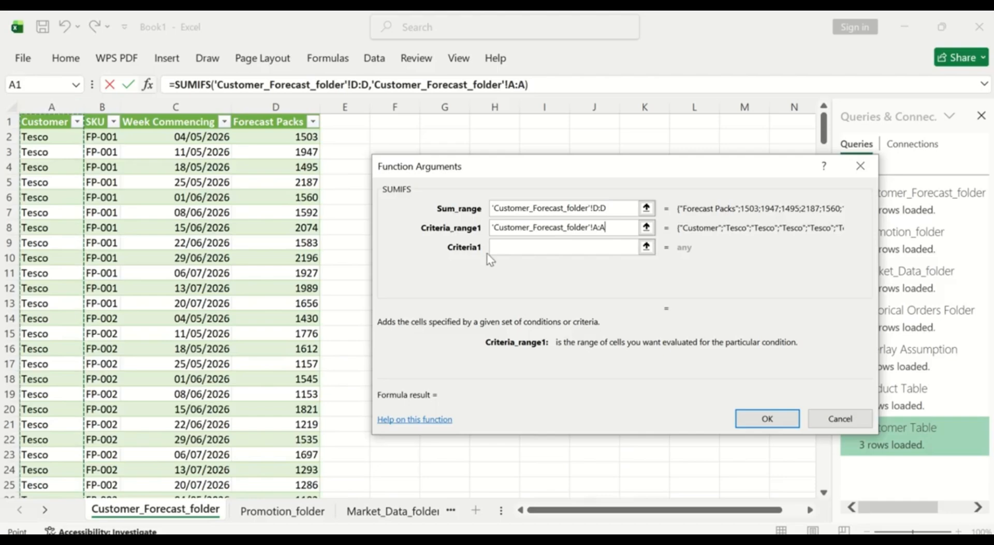
left_click(513, 249)
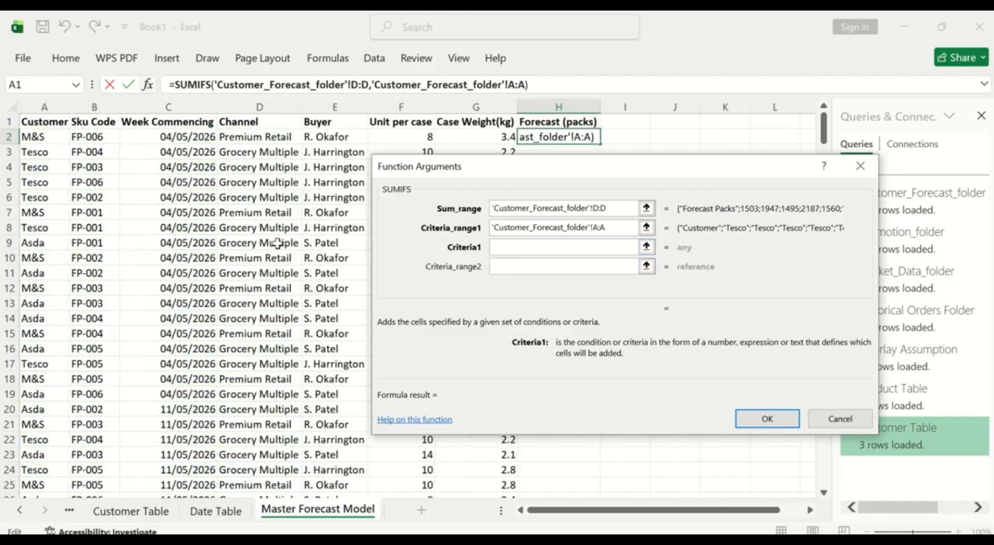
left_click(37, 137)
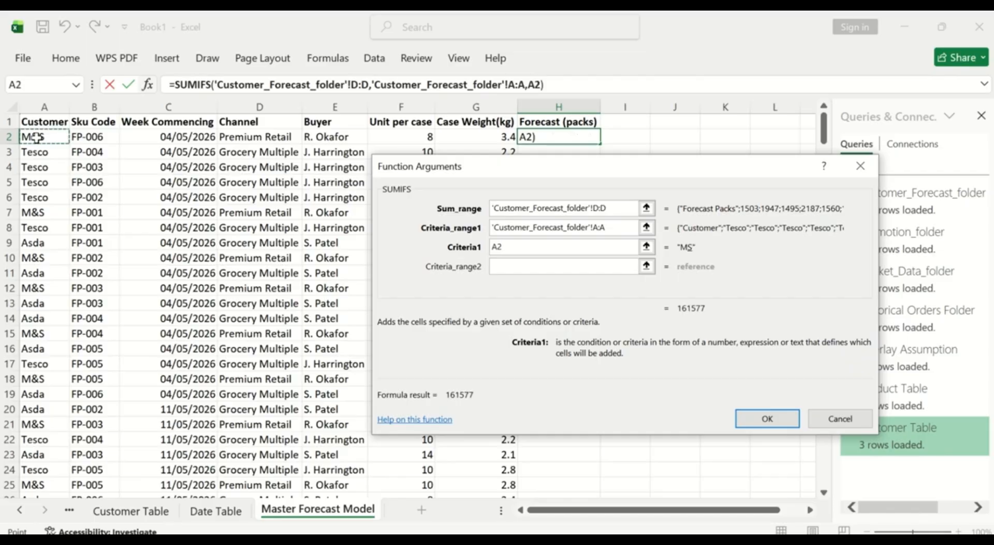
- Set the second SUMIFS criterion to match Customer_Forecast_folder column B, SKU, against cell B2 of the Master Forecast Model sheet
left_click(505, 269)
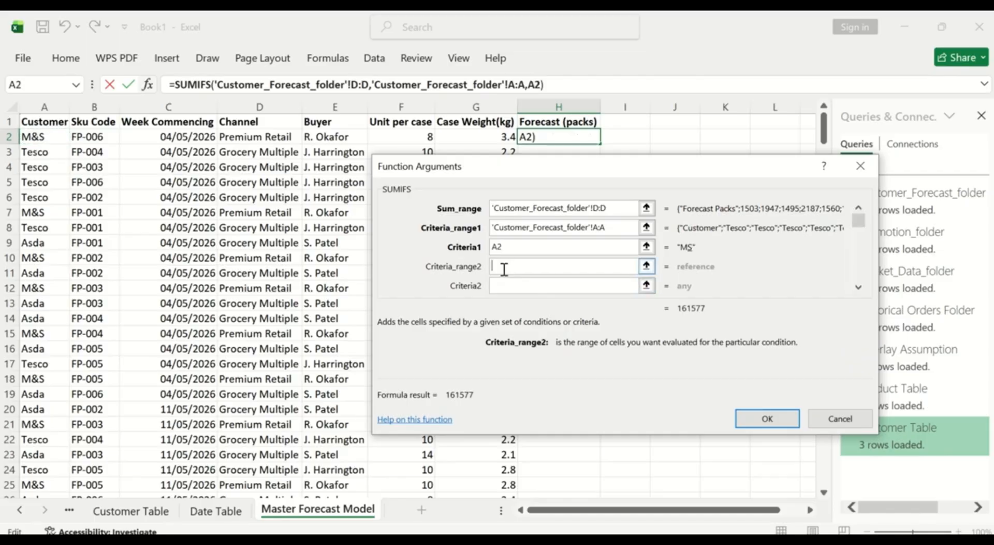
left_click(19, 510)
left_click(20, 510)
left_click(21, 510)
left_click(20, 510)
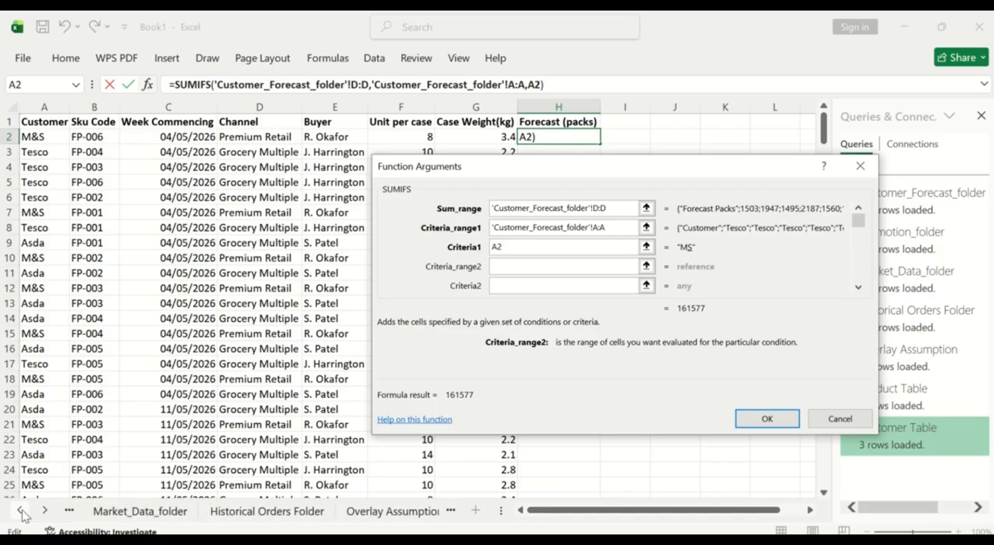
left_click(21, 510)
left_click(21, 510)
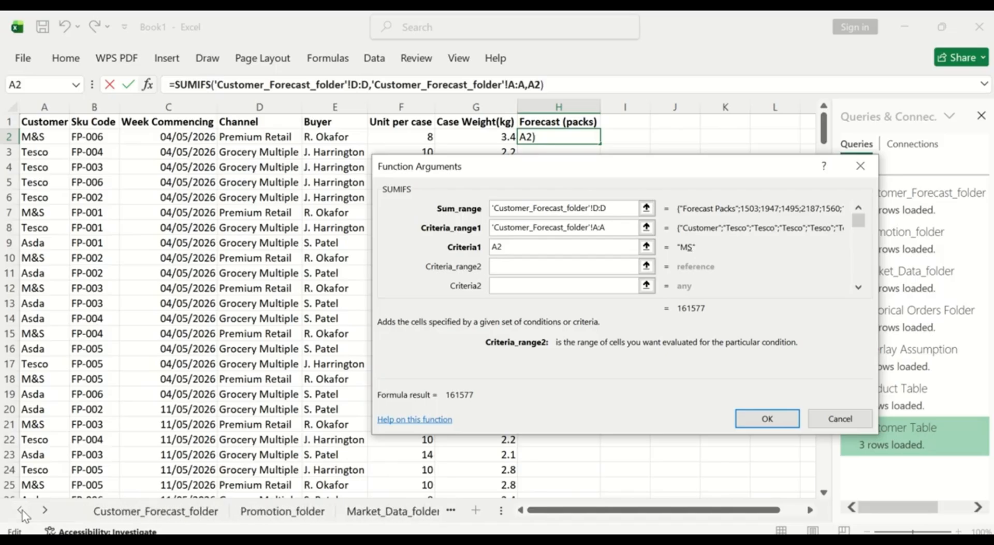
left_click(141, 512)
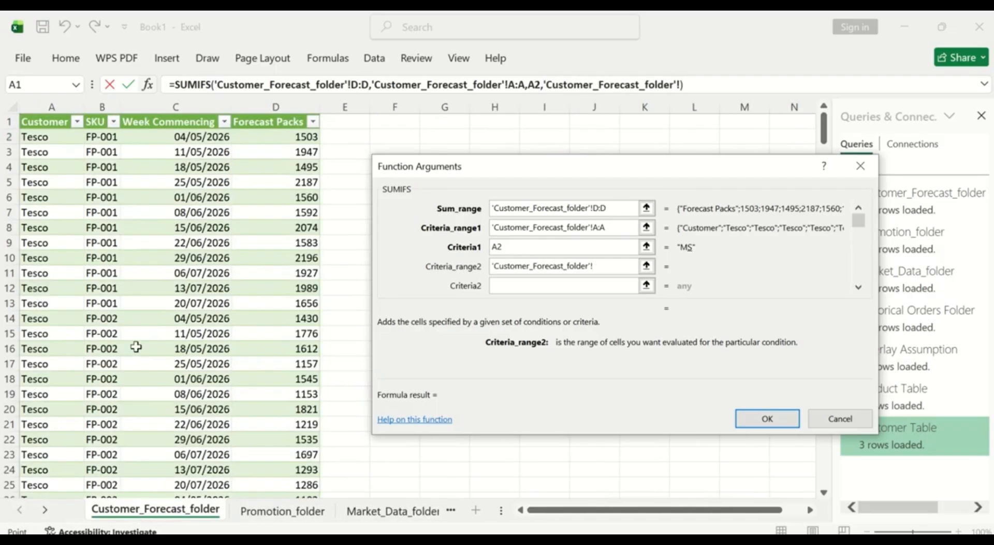
left_click(98, 103)
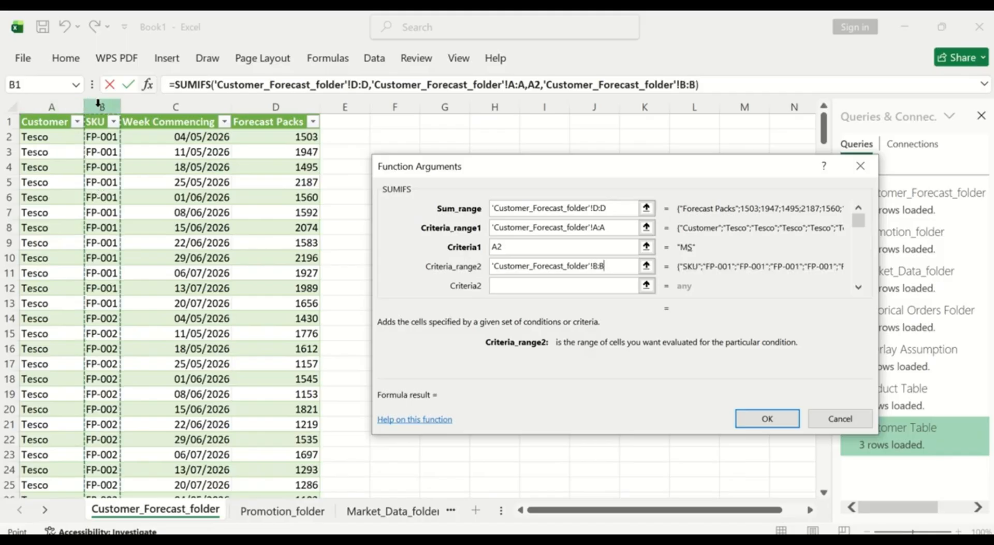
left_click(509, 285)
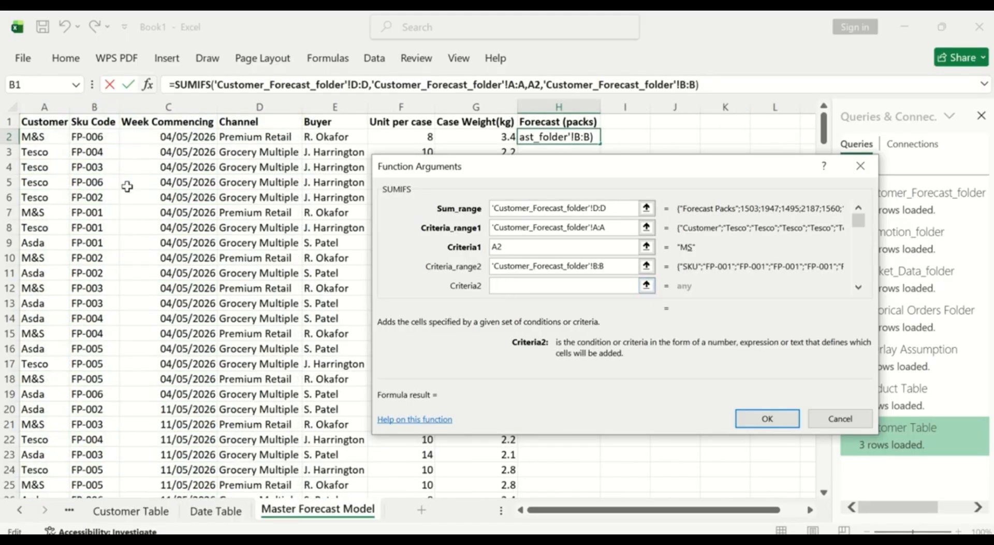
left_click(100, 139)
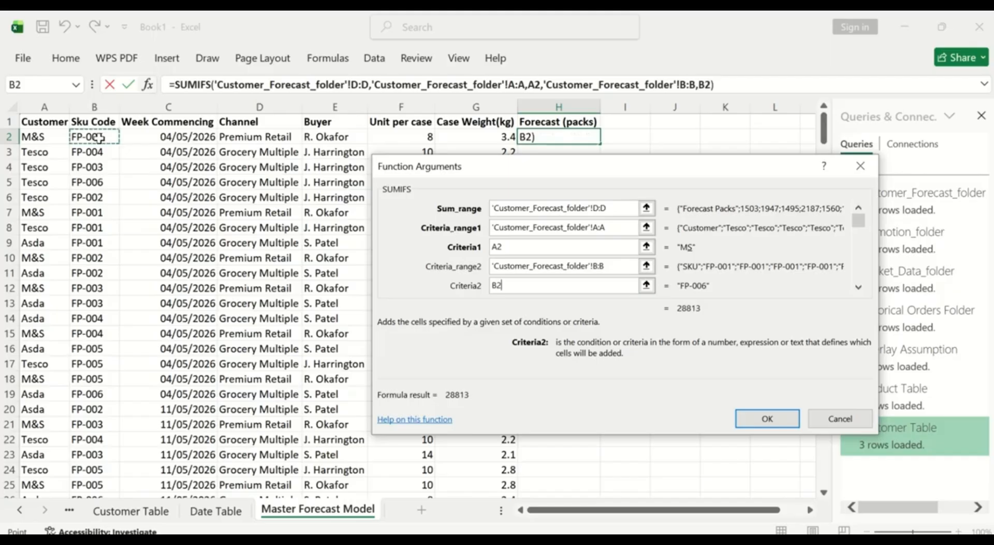
- Set the third SUMIFS criterion to match Customer_Forecast_folder column C, Week Commencing, against cell C2 of the Master Forecast Model sheet
left_click(857, 288)
left_click(857, 288)
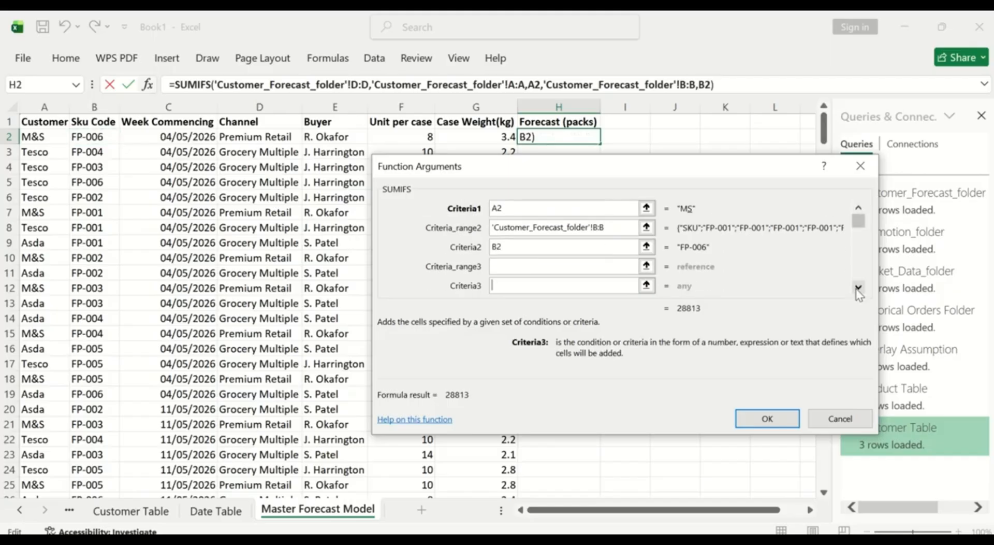
left_click(516, 267)
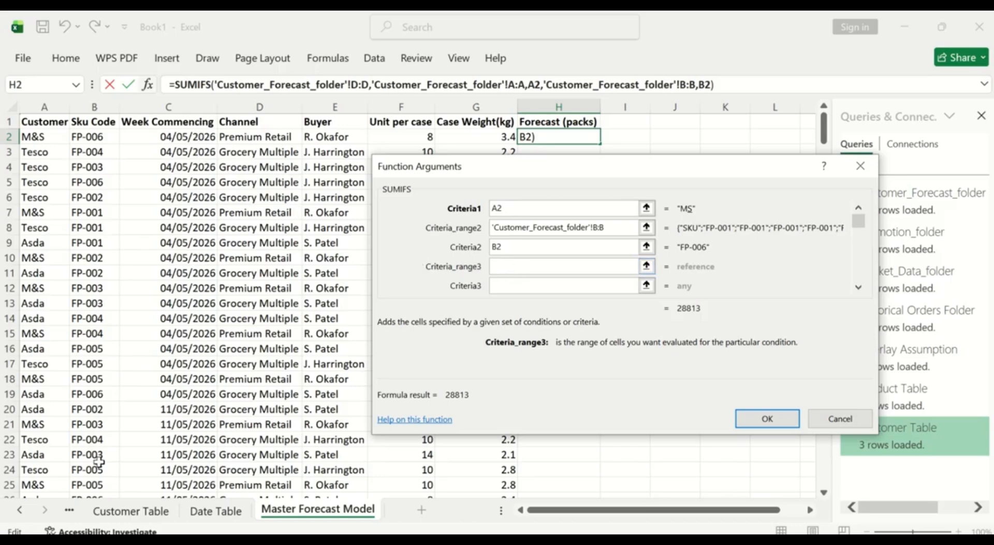
left_click(19, 510)
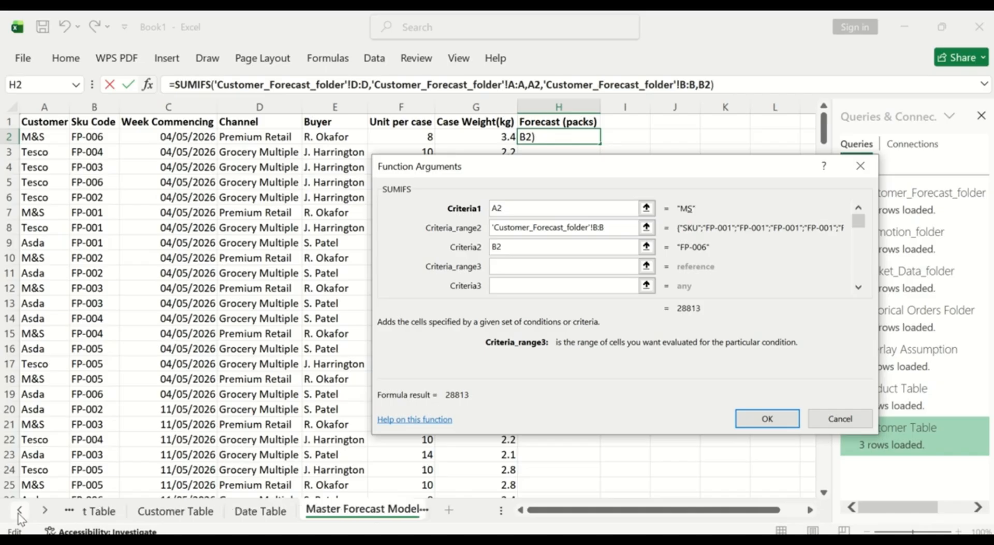
left_click(19, 510)
left_click(19, 510)
left_click(19, 510)
left_click(19, 510)
left_click(19, 510)
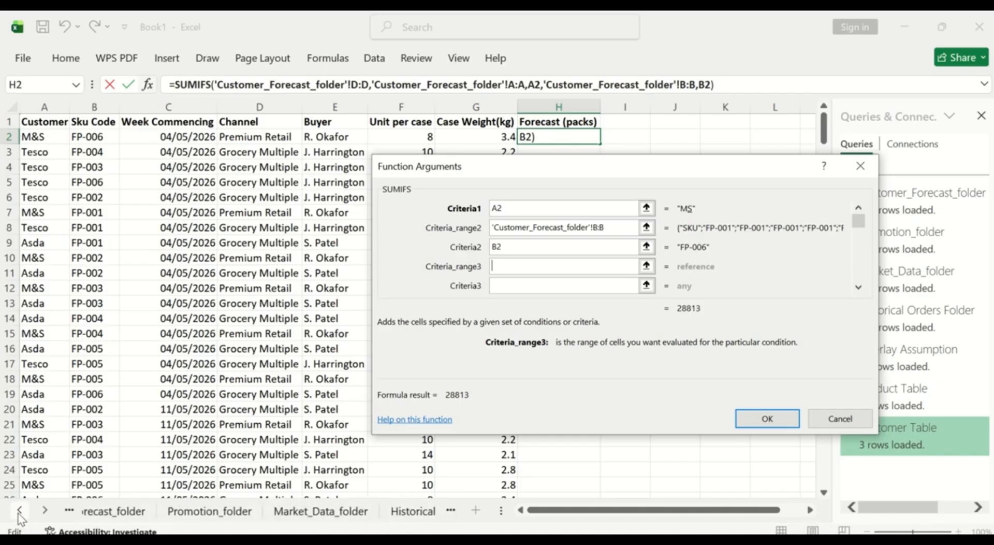
left_click(183, 512)
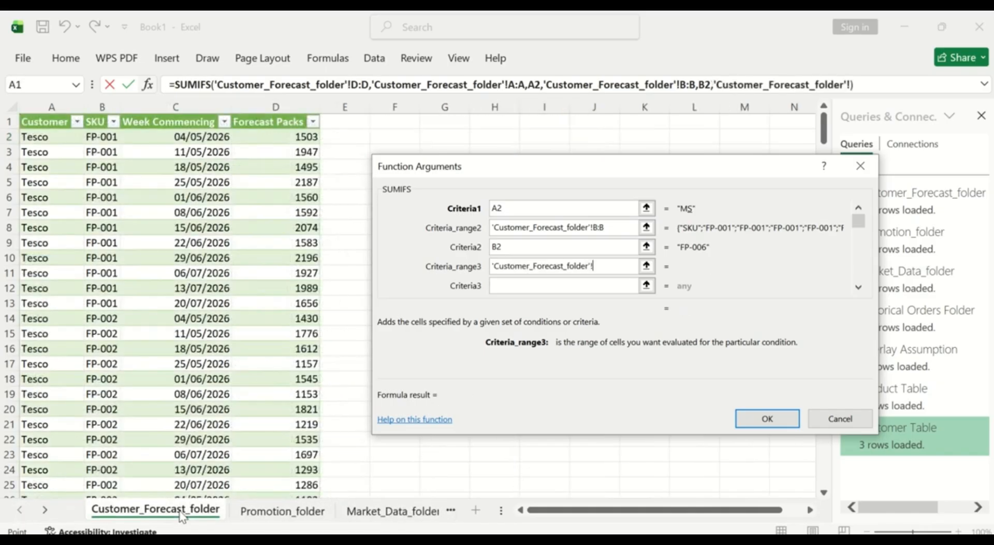
left_click(176, 107)
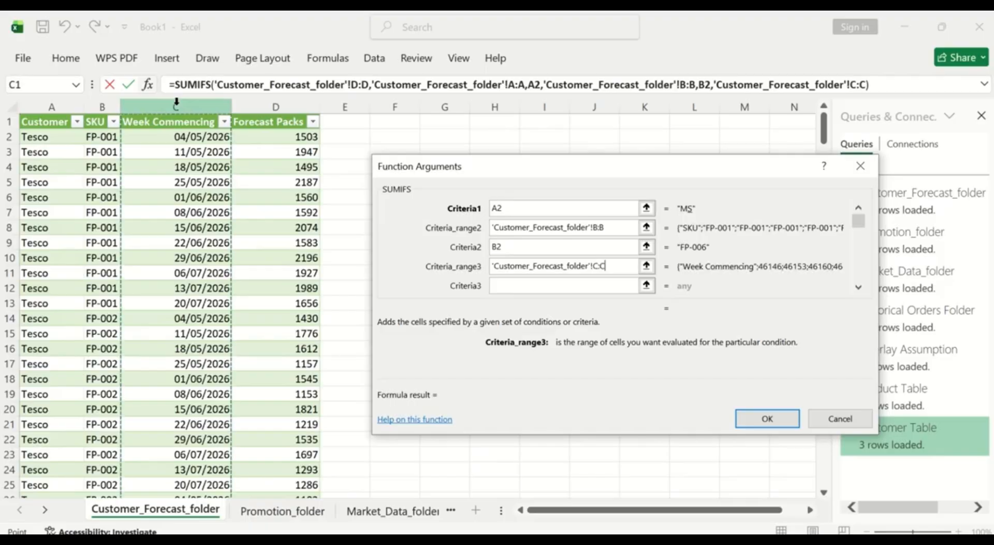
left_click(508, 286)
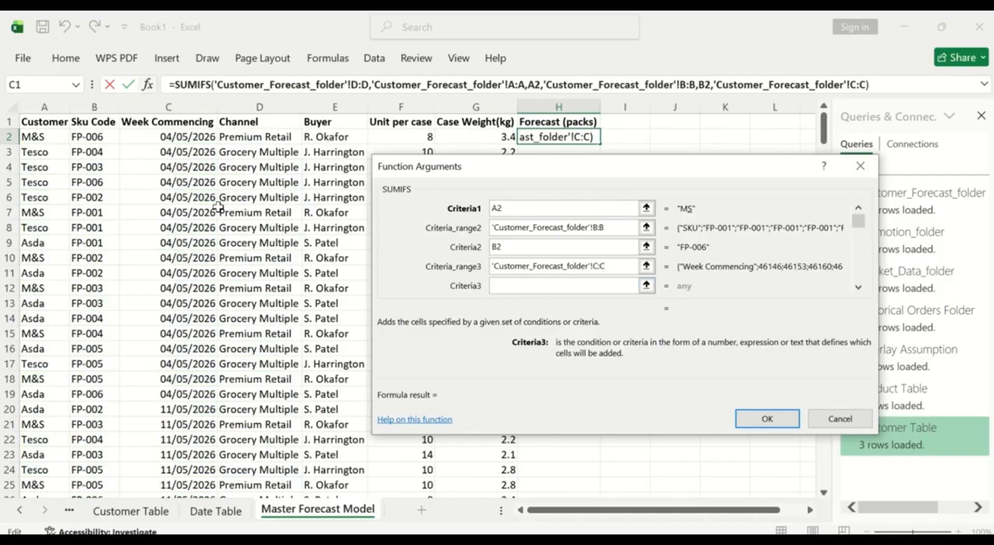
left_click(193, 135)
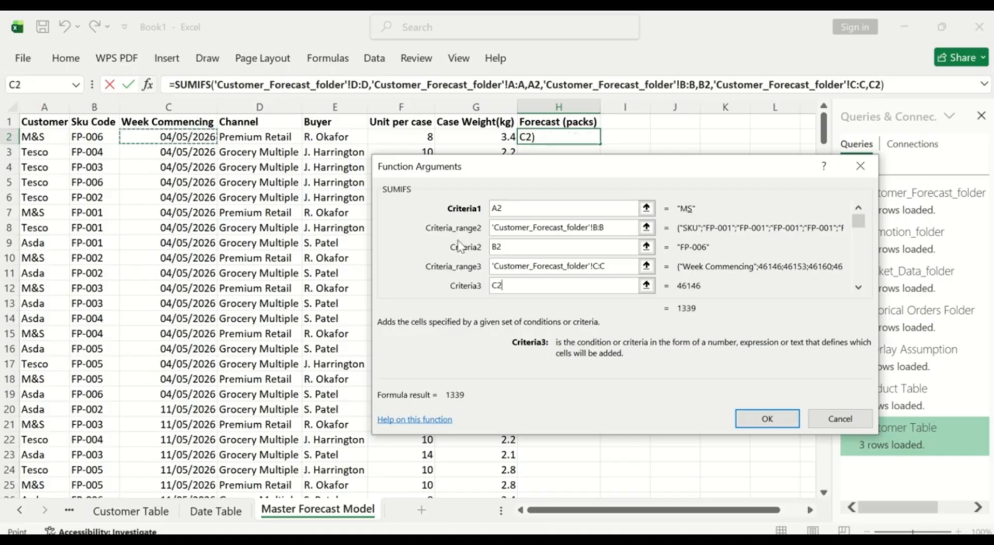
- Enter the SUMIFS formula in H2, fill it down the whole Forecast (packs) column, and check the filled rows
left_click(768, 419)
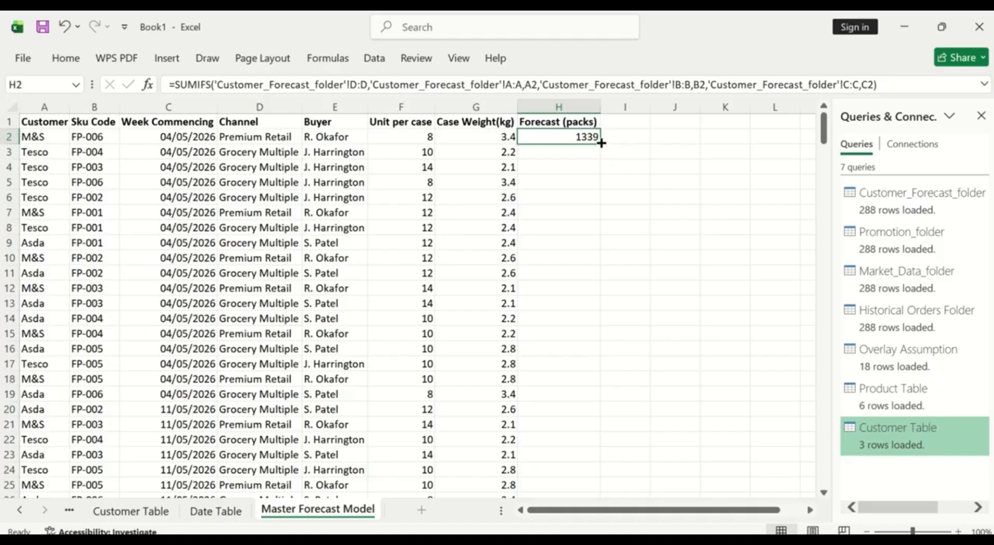
double_click(600, 143)
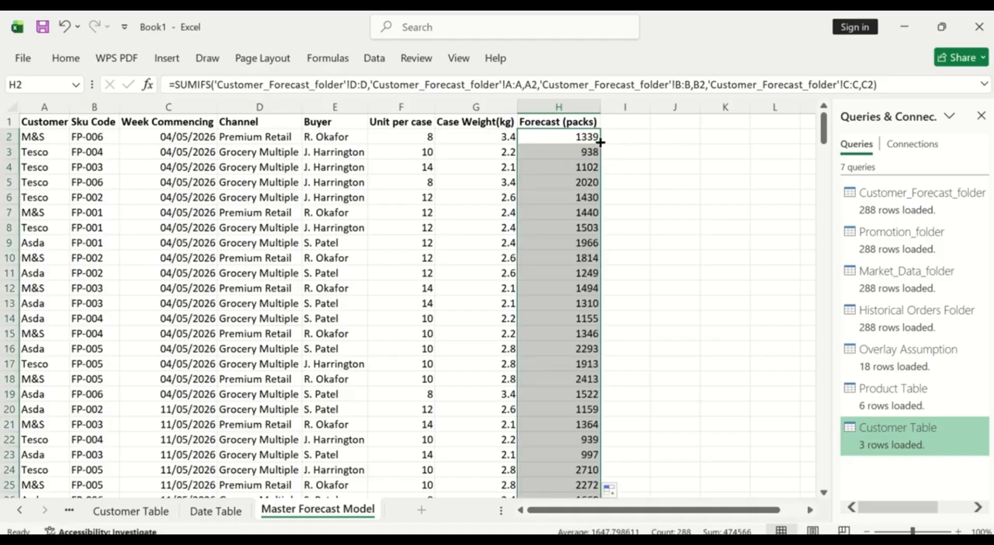
scroll(557, 311, "down", 10)
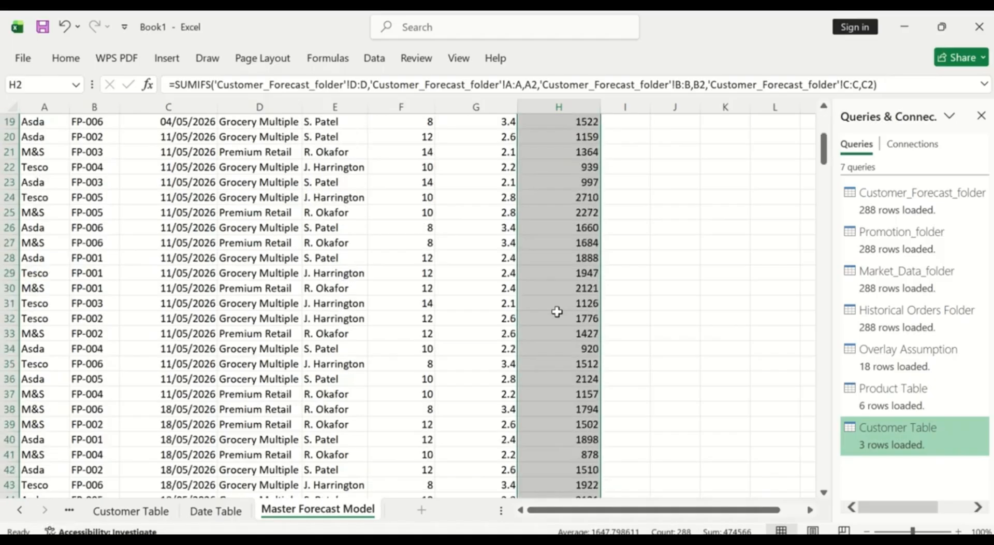
scroll(557, 311, "up", 10)
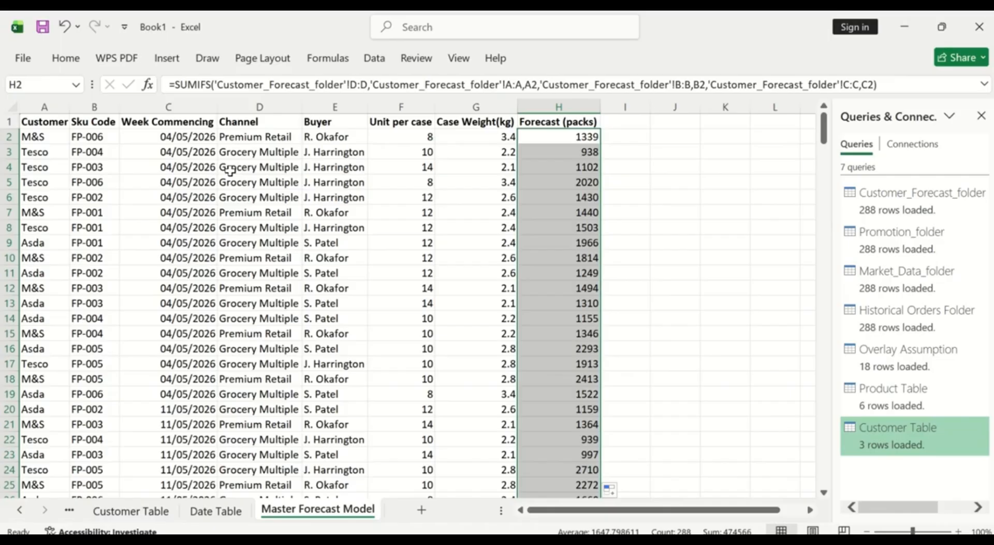
scroll(439, 249, "down", 1)
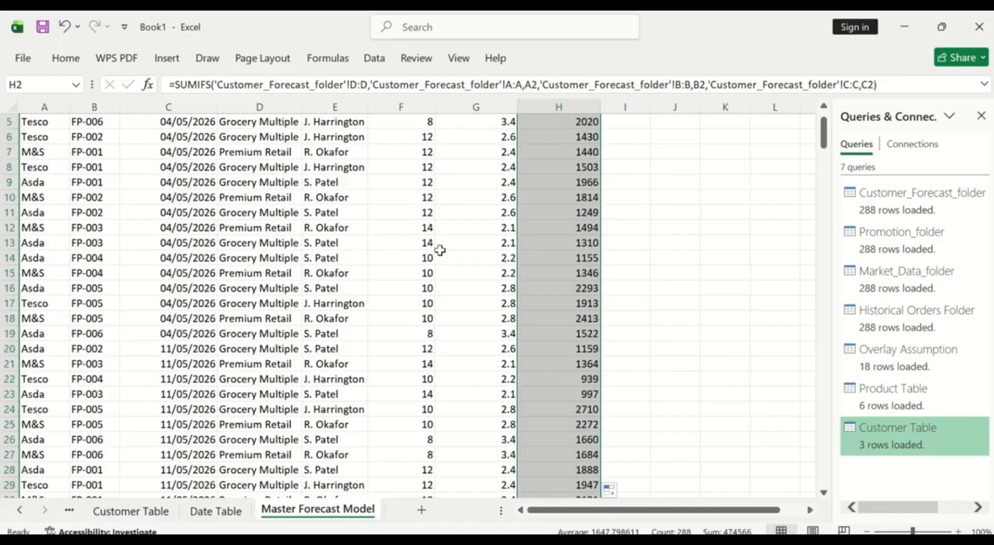
scroll(440, 250, "up", 1)
scroll(440, 249, "down", 1)
scroll(440, 250, "up", 1)
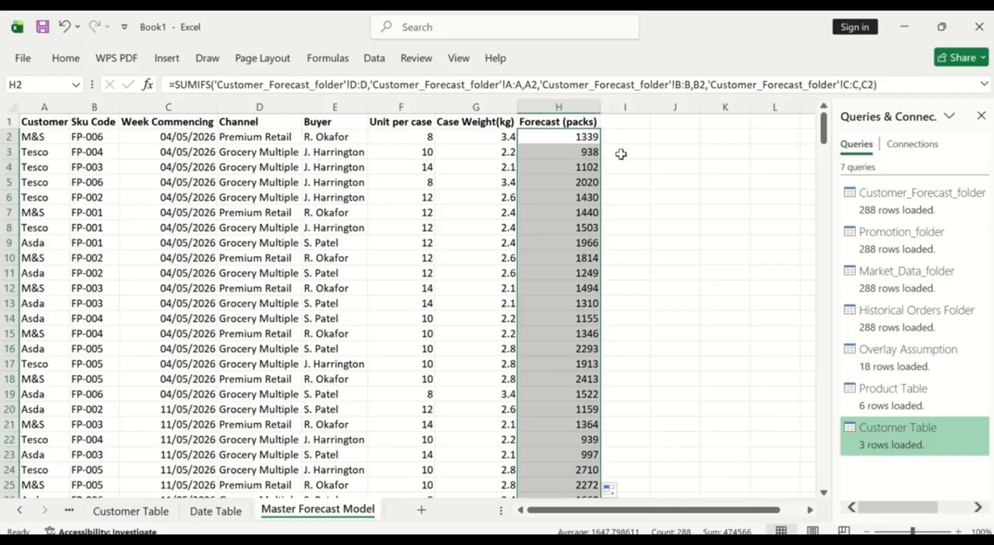
- Add the header "Actual Packs" in cell I1 and fit column I to its width
left_click(621, 124)
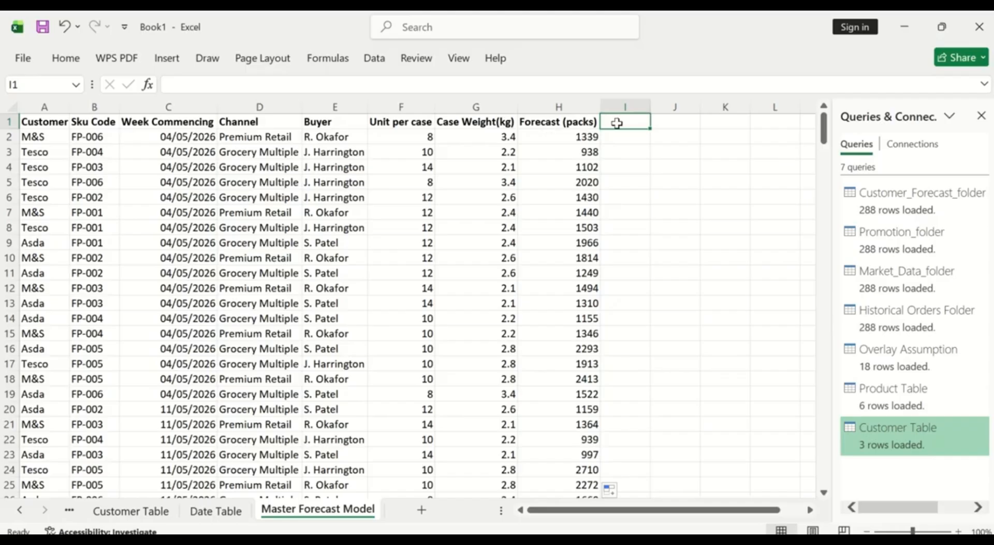
type("Actual Packs")
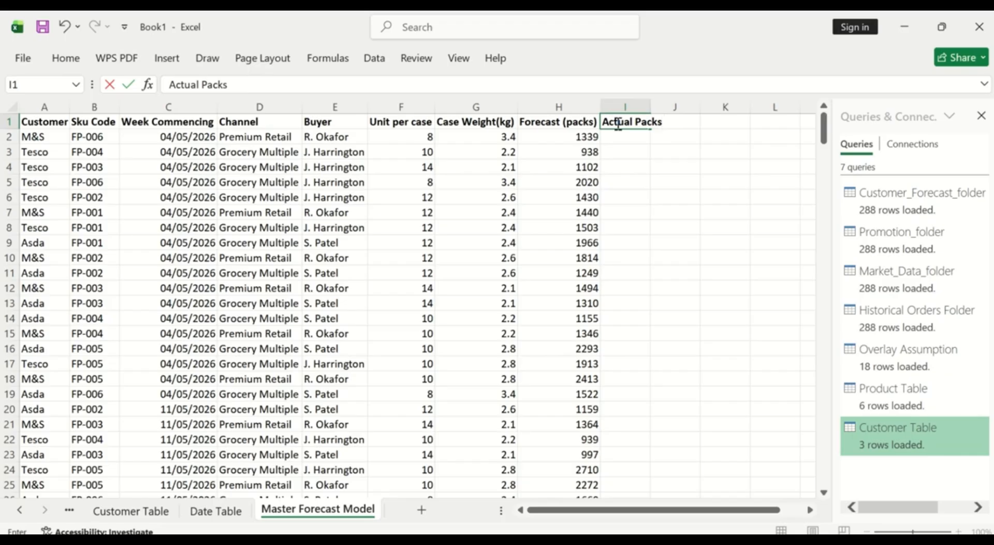
key("Return")
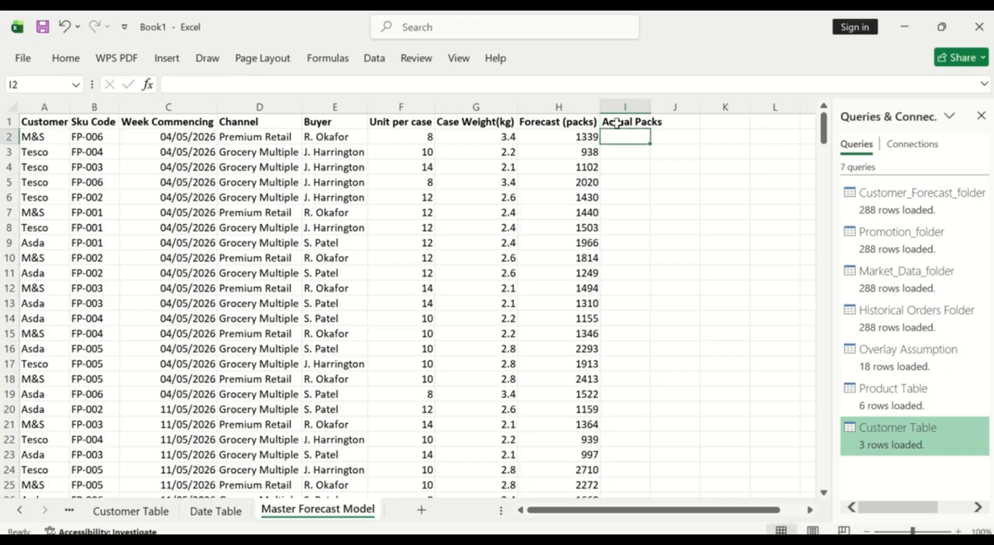
double_click(650, 106)
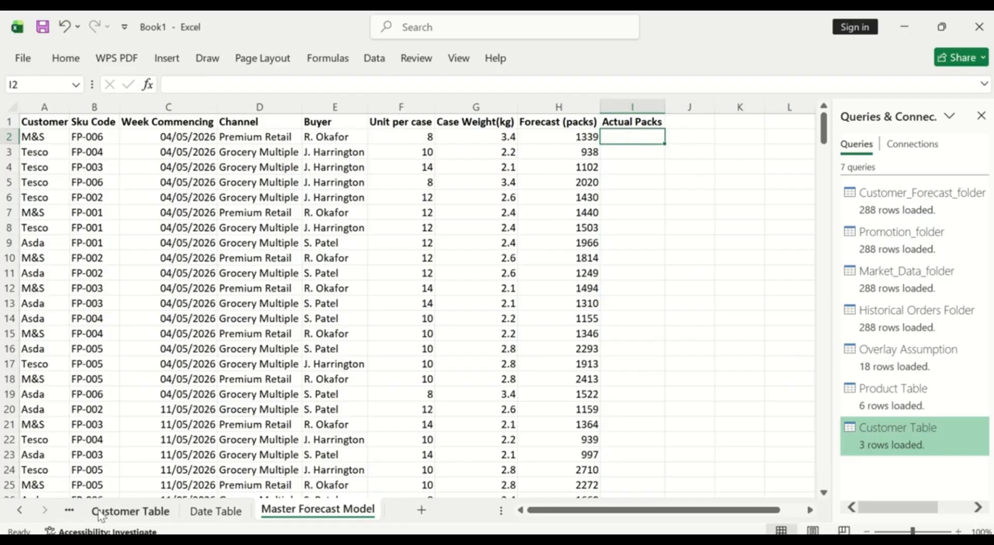
- Examine the column layout of the Historical Orders Folder sheet, then return to the Master Forecast Model sheet
left_click(20, 510)
left_click(19, 510)
left_click(19, 510)
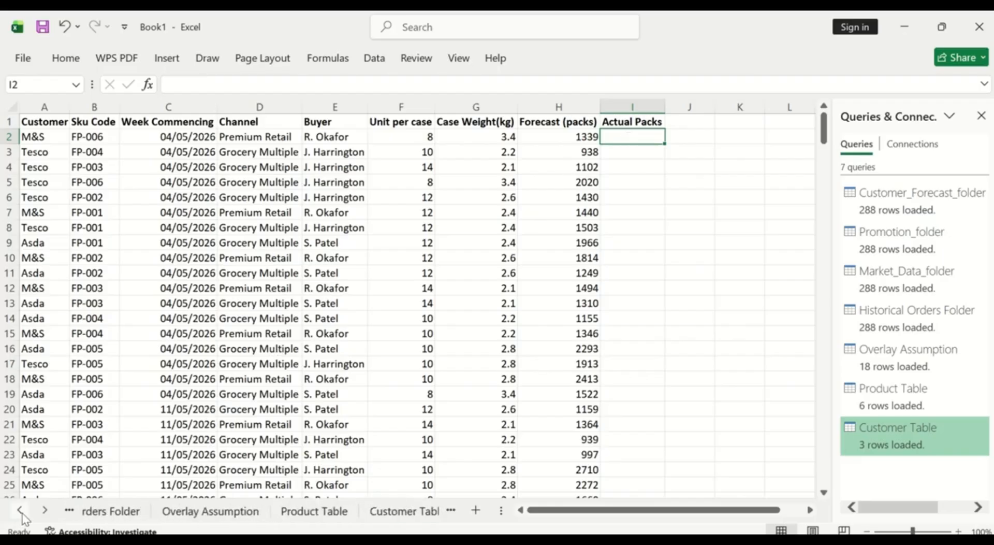
left_click(20, 509)
left_click(21, 512)
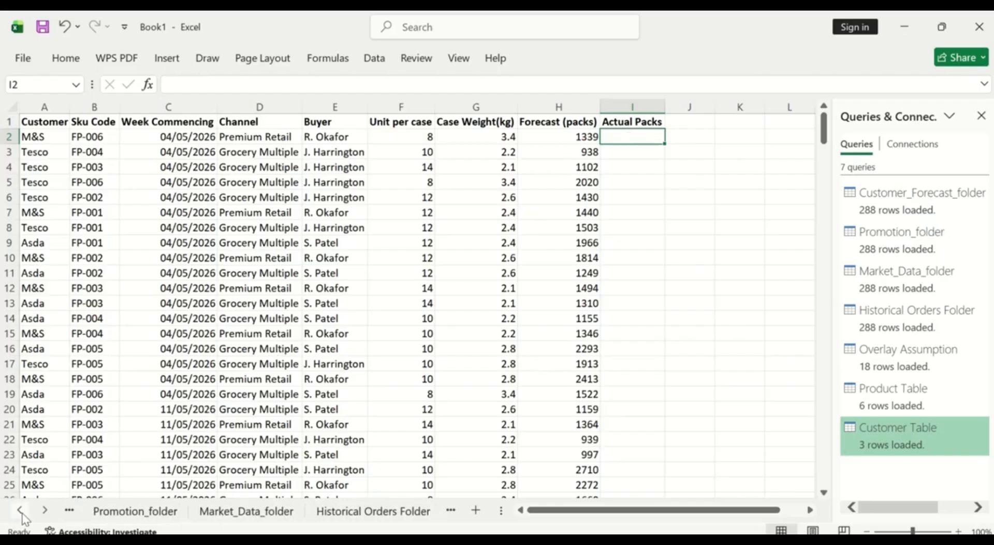
left_click(336, 513)
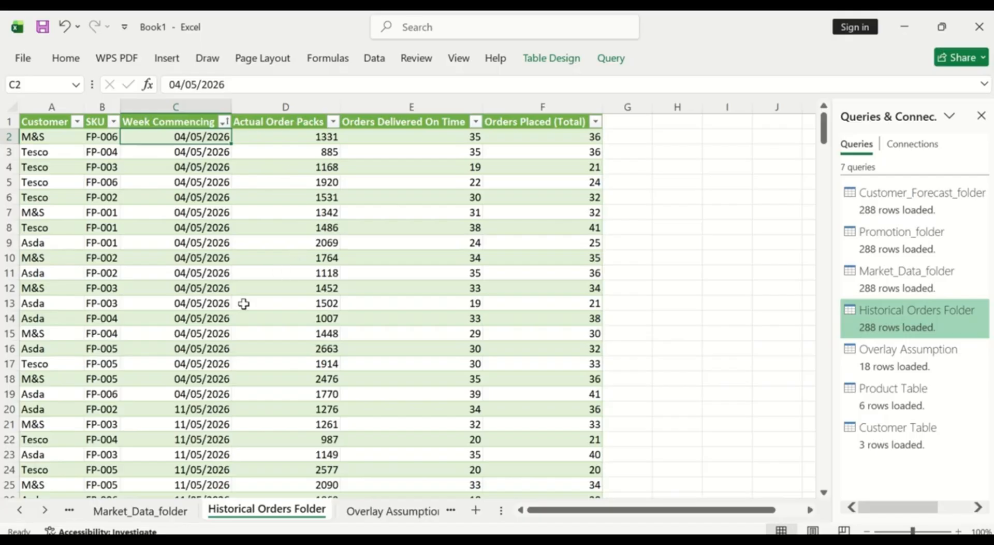
left_click(450, 512)
left_click(451, 511)
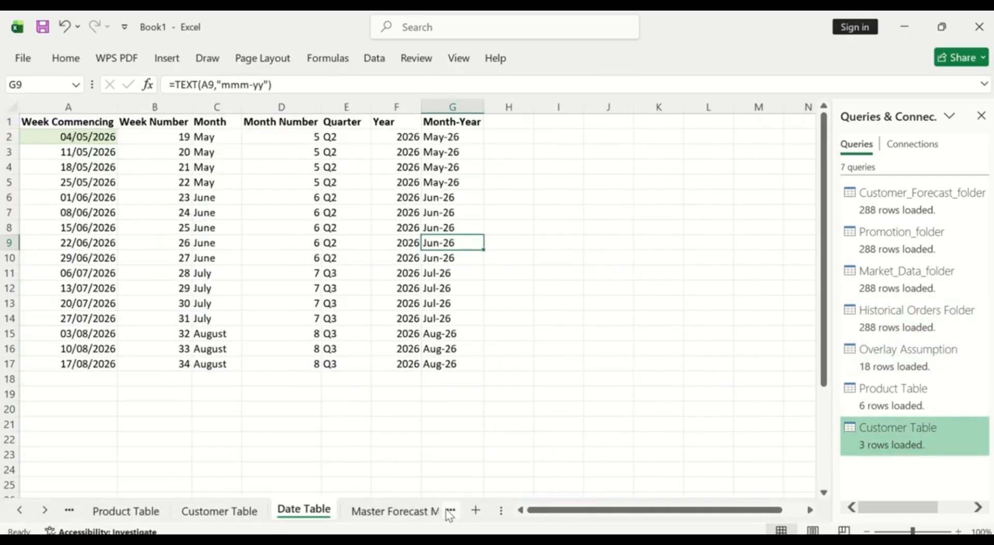
left_click(420, 512)
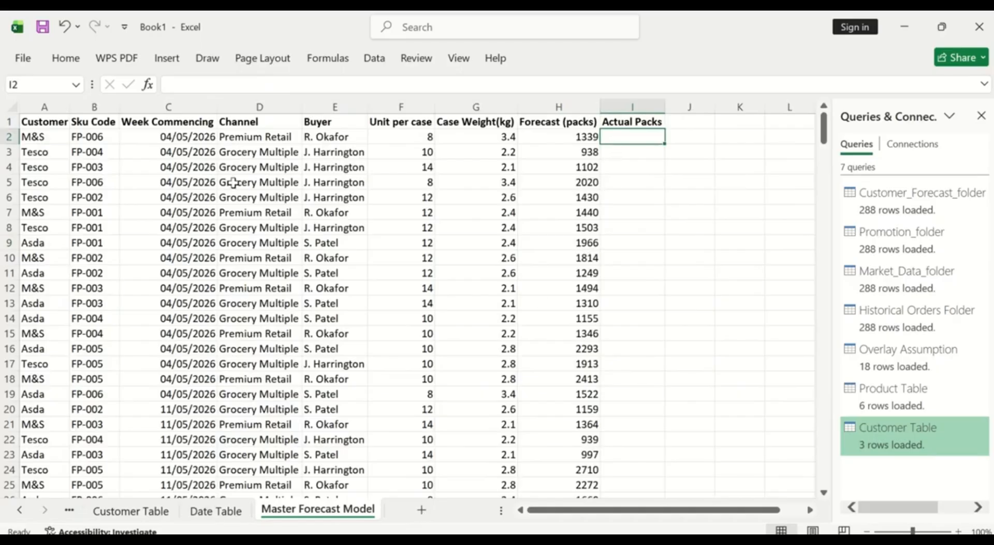
- Start a SUMIFS function in I2 with Historical Orders Folder column D, Actual Order Packs, as the sum range
left_click(147, 87)
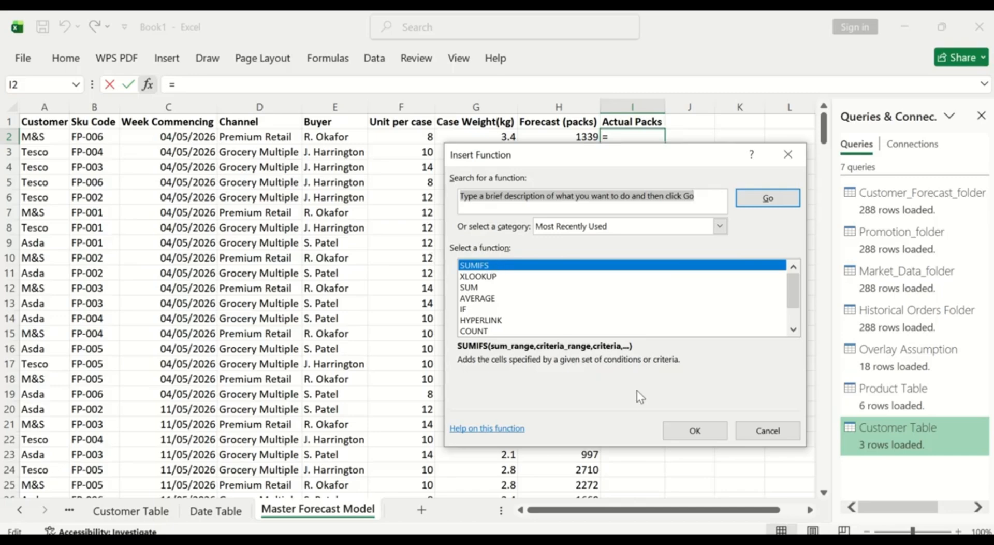
left_click(704, 431)
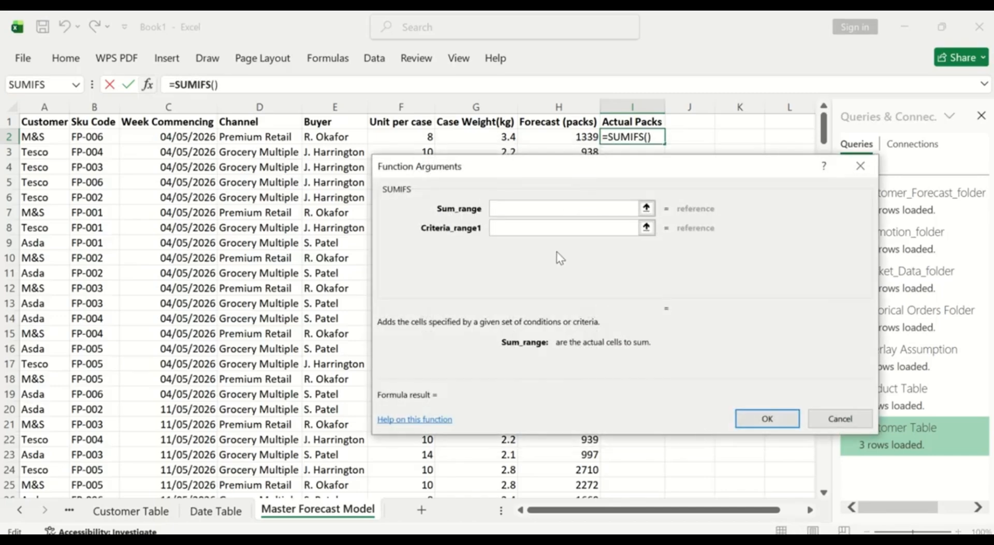
left_click(21, 511)
left_click(21, 511)
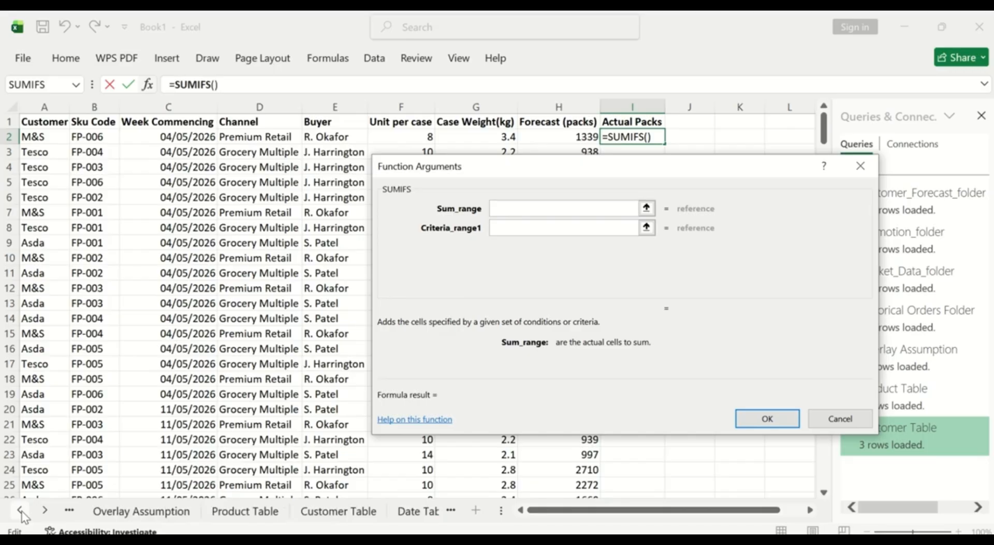
left_click(22, 511)
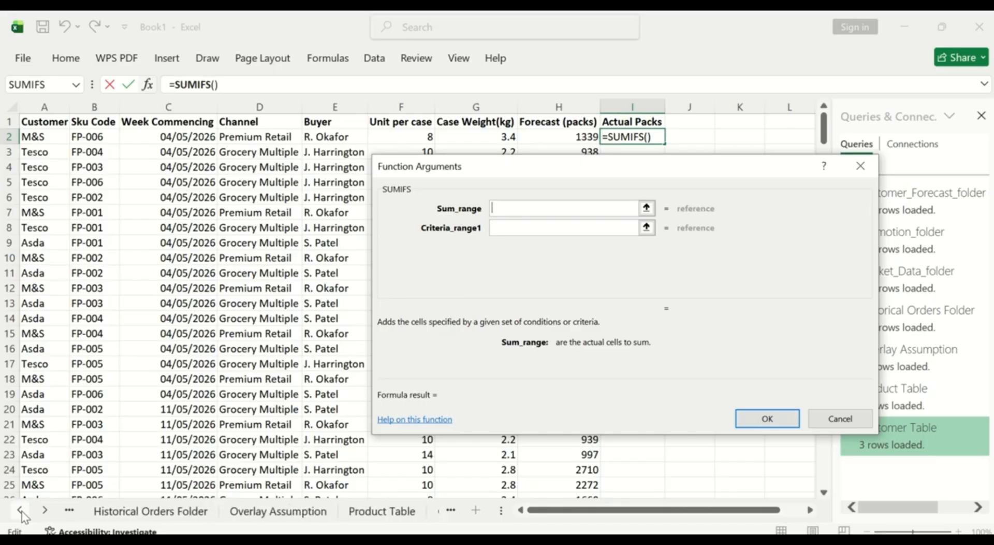
left_click(124, 513)
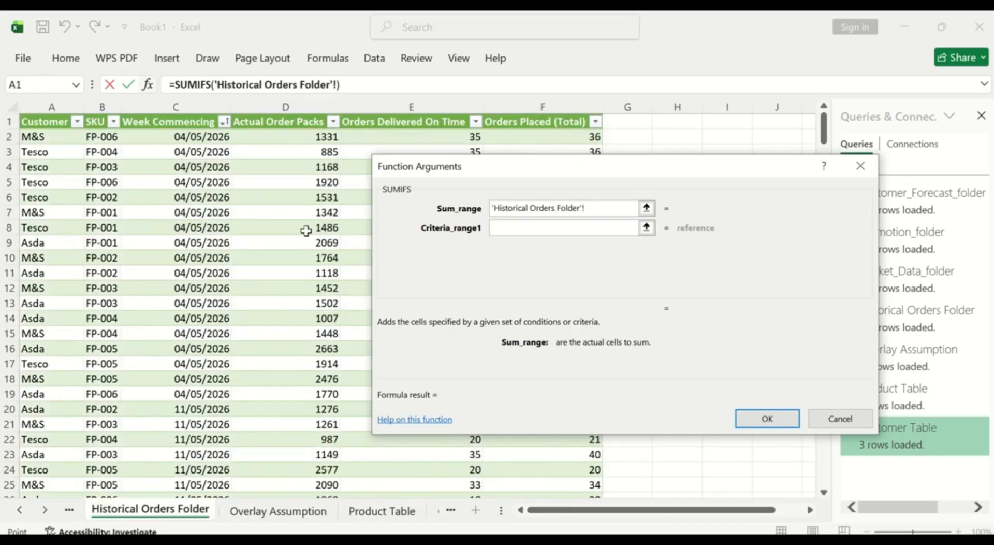
left_click(296, 111)
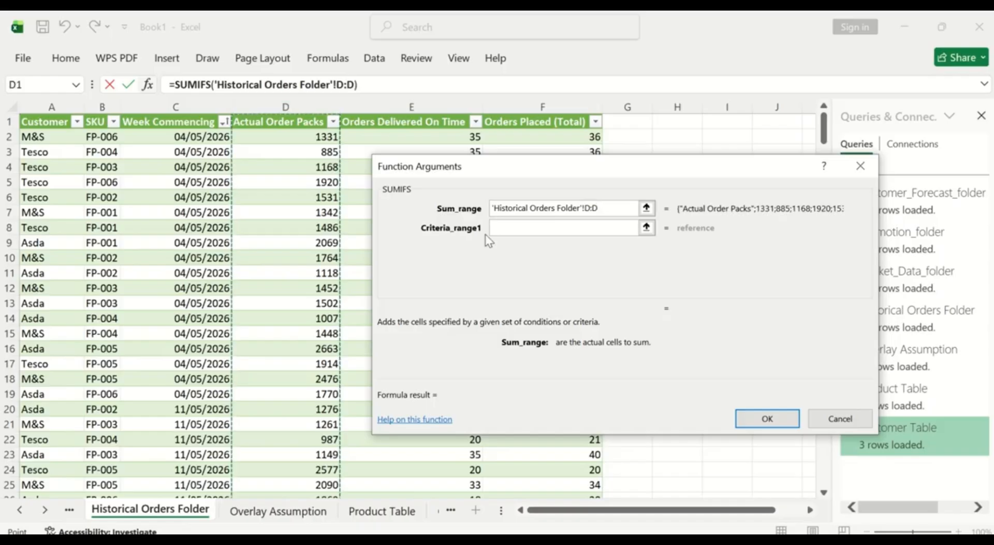
- Set the first SUMIFS criterion to match Historical Orders Folder column A, Customer, against cell A2 of the Master Forecast Model sheet
left_click(507, 230)
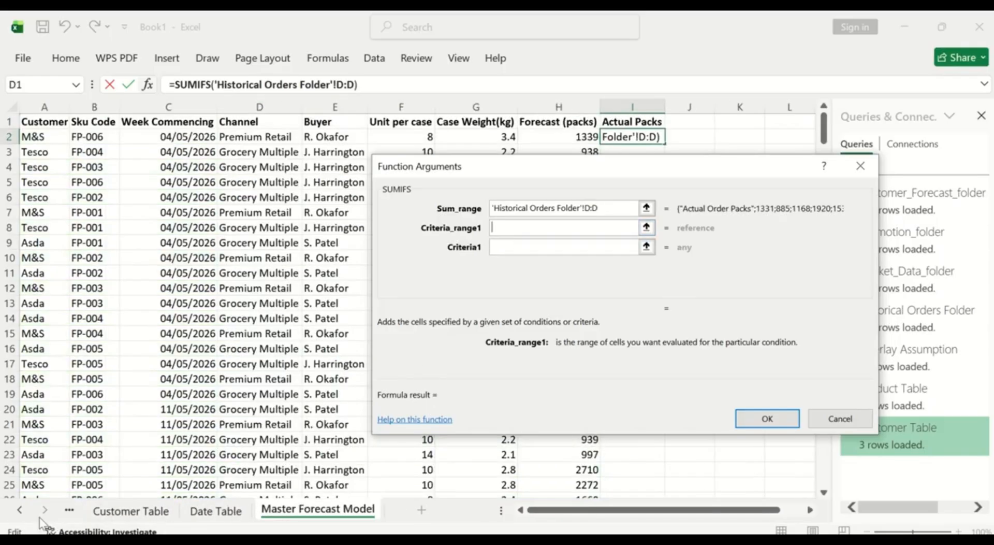
left_click(19, 511)
left_click(19, 510)
left_click(19, 510)
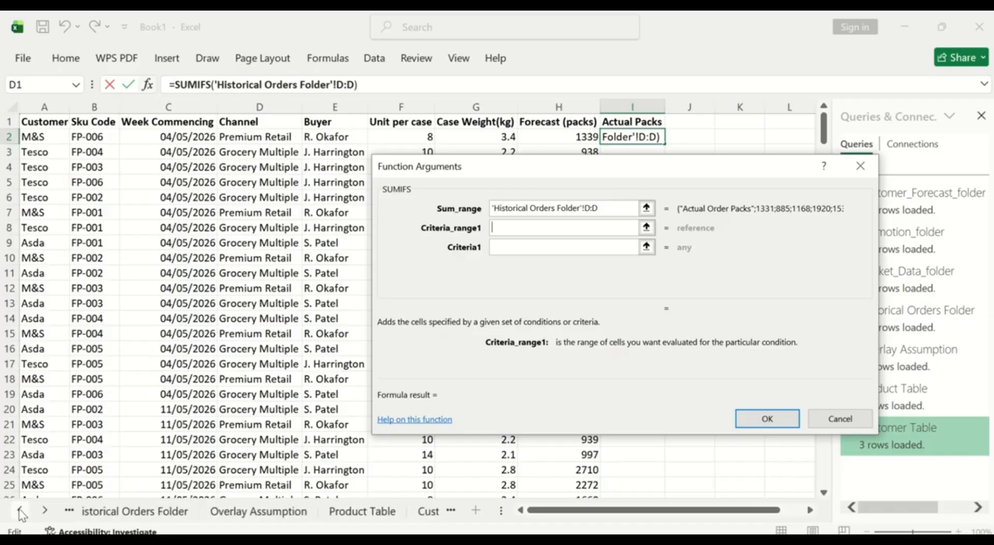
left_click(19, 510)
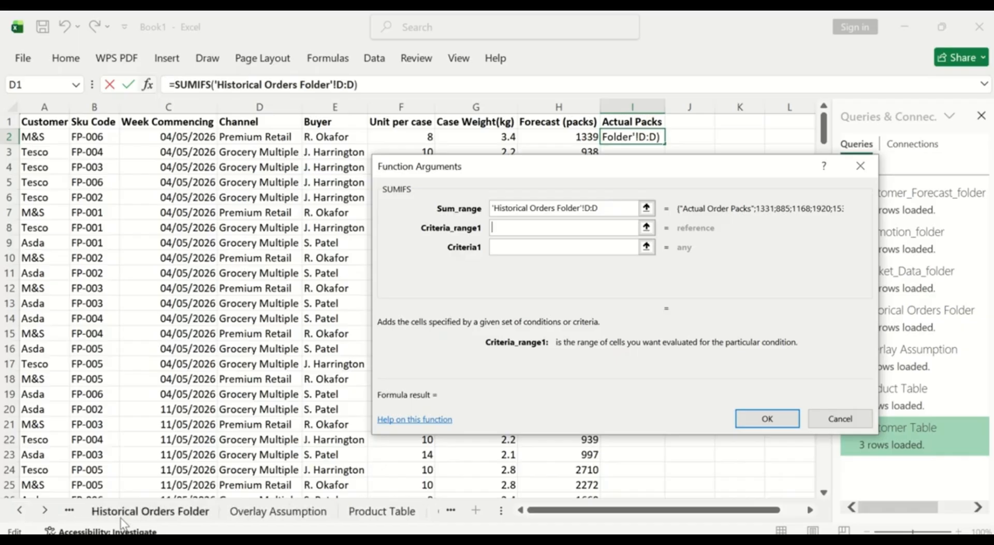
left_click(140, 511)
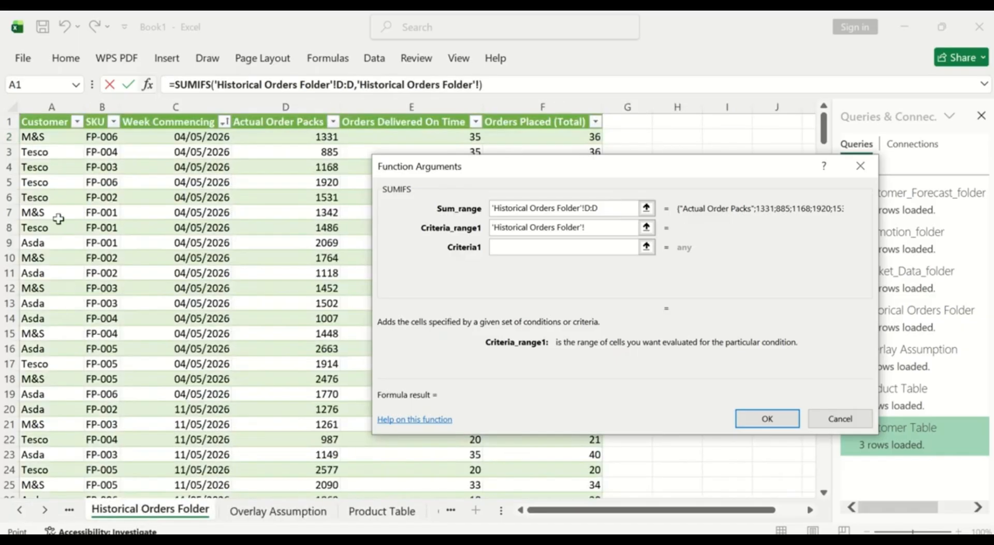
left_click(41, 106)
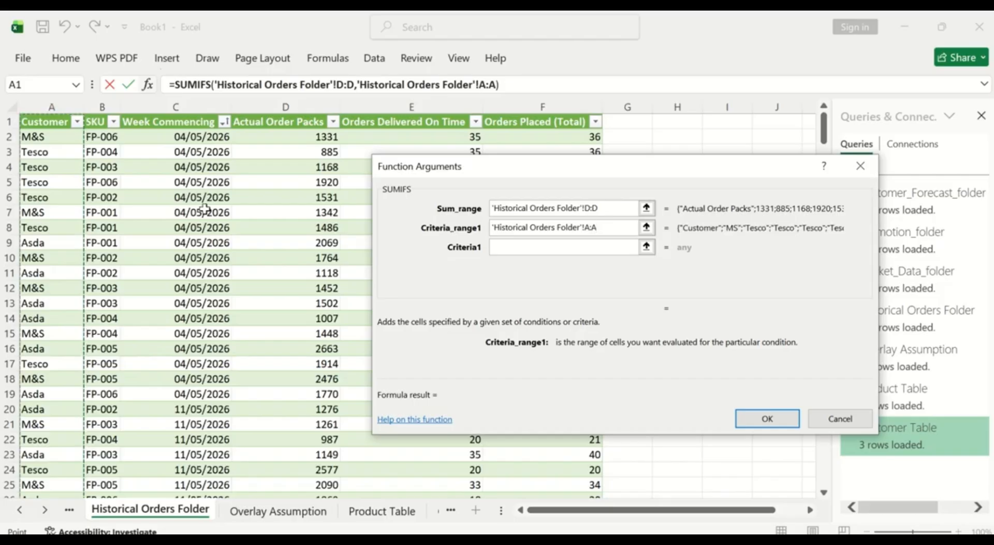
left_click(510, 244)
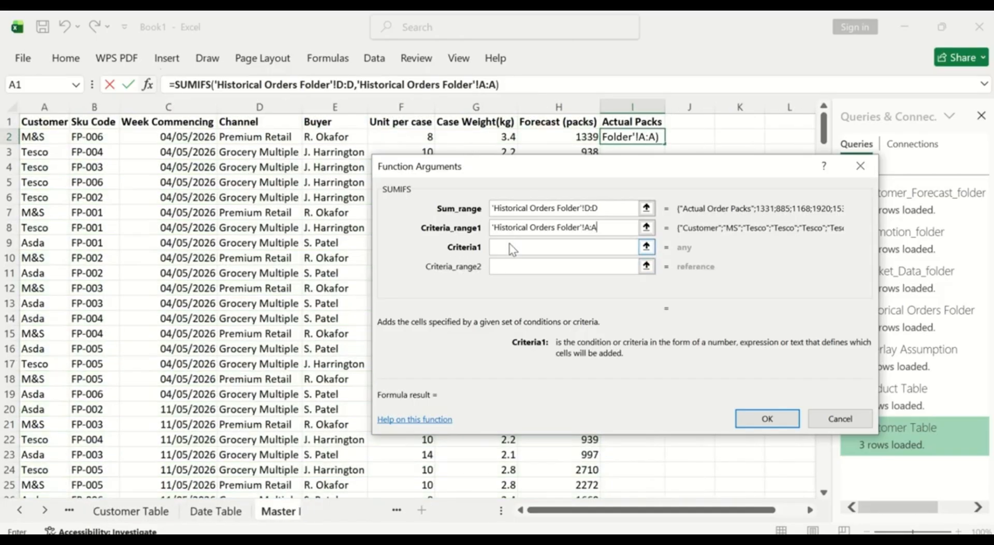
left_click(36, 138)
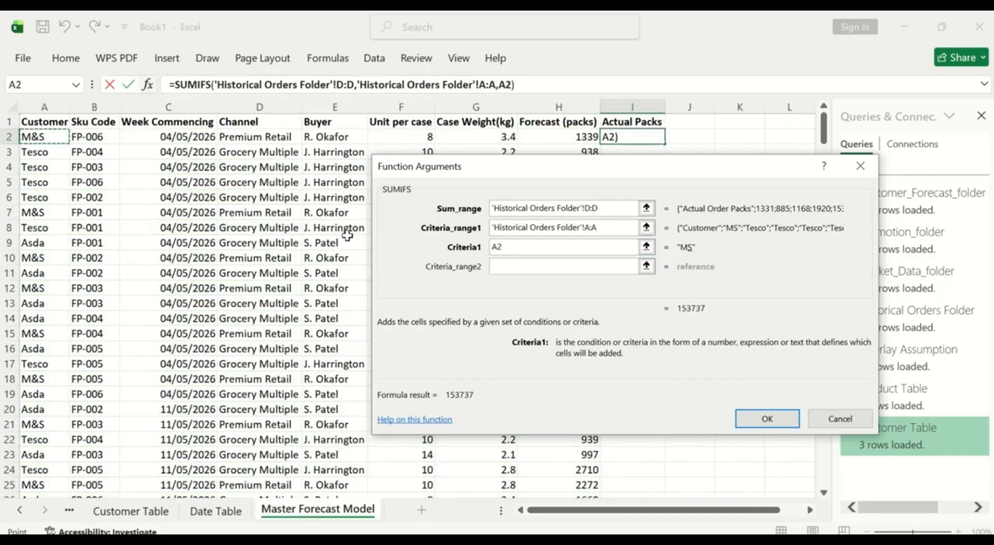
- Set the second SUMIFS criterion to match Historical Orders Folder column B, SKU, against cell B2 of the Master Forecast Model sheet
left_click(503, 264)
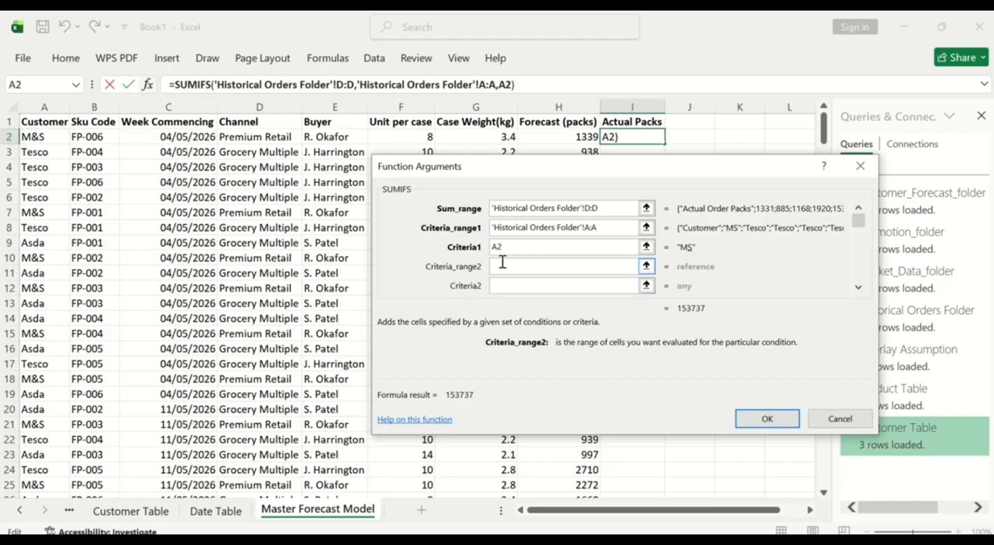
left_click(21, 510)
left_click(22, 511)
left_click(22, 512)
left_click(22, 511)
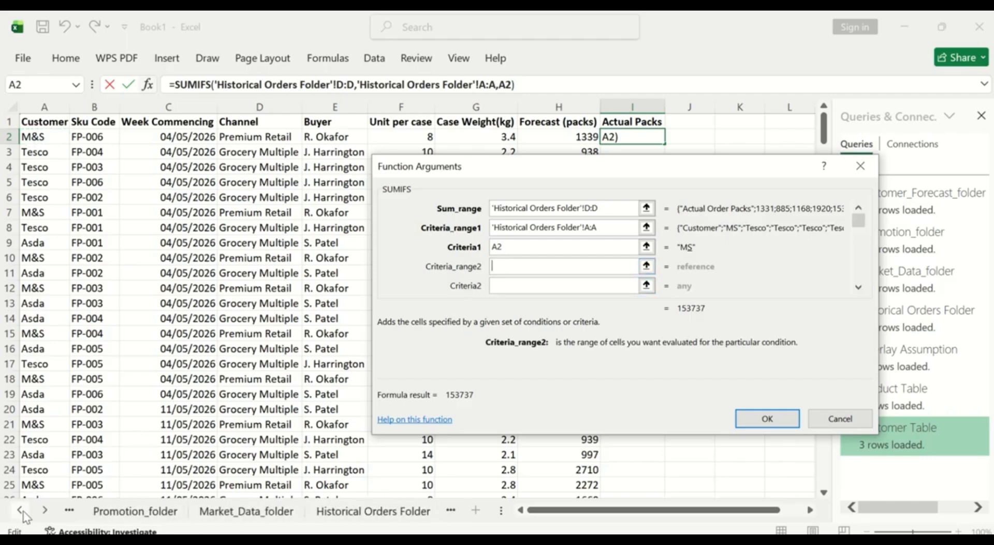
left_click(370, 512)
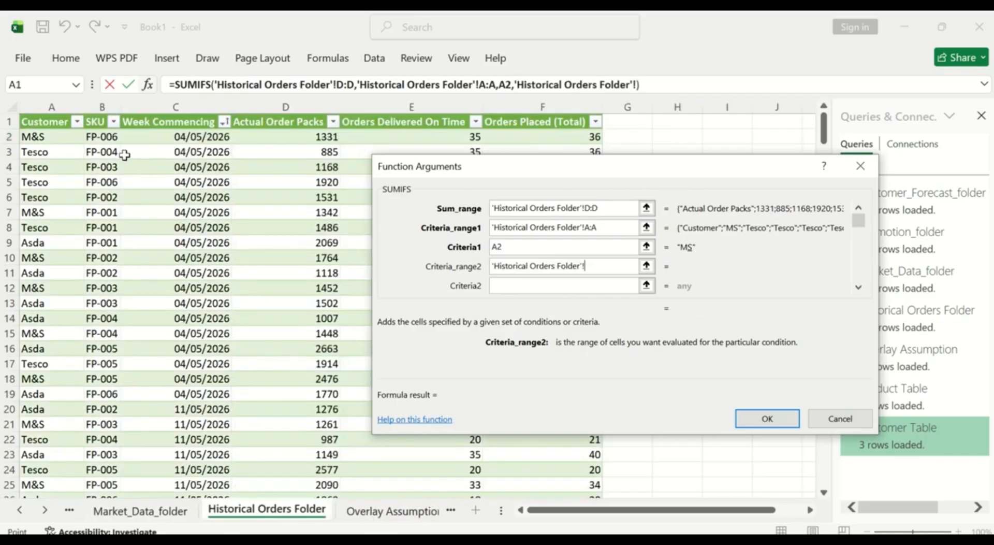
left_click(102, 107)
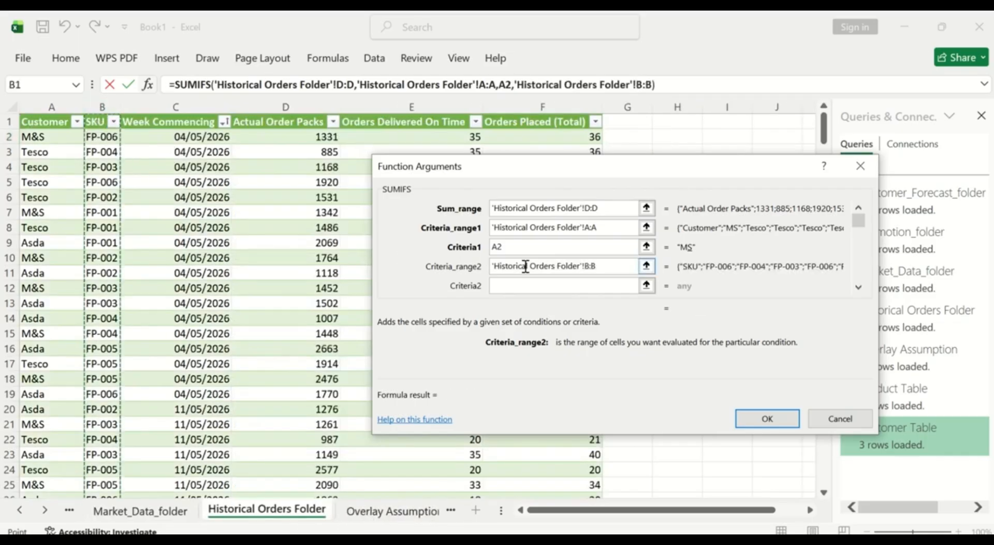
left_click(510, 284)
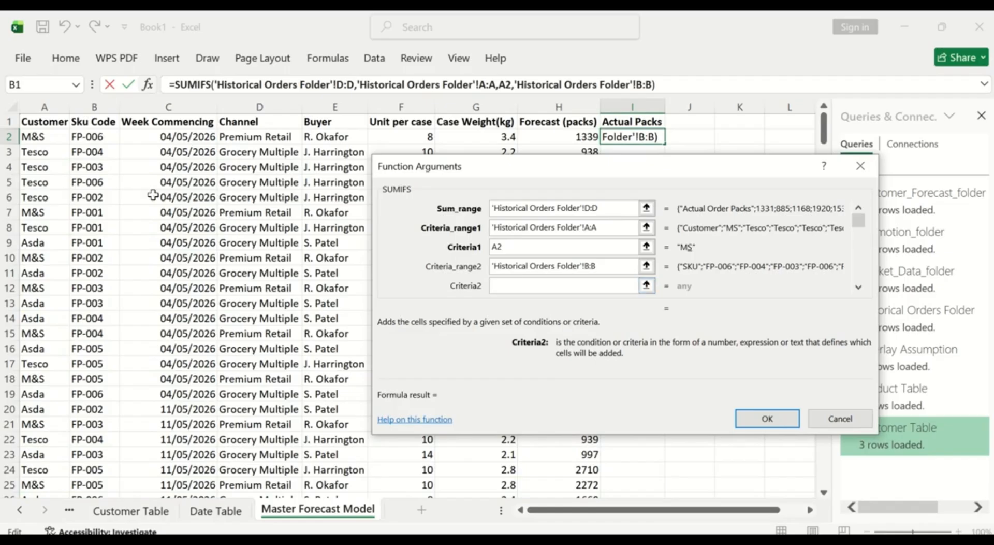
left_click(96, 136)
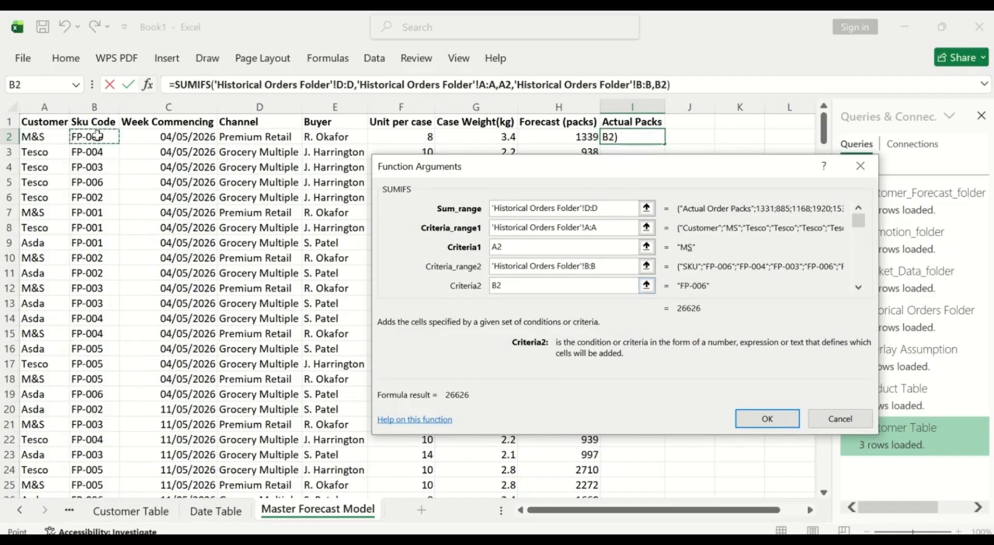
- Set the third SUMIFS criterion to match Historical Orders Folder column C, Week Commencing, against Master Forecast Model cell C2, and complete the formula
left_click(858, 286)
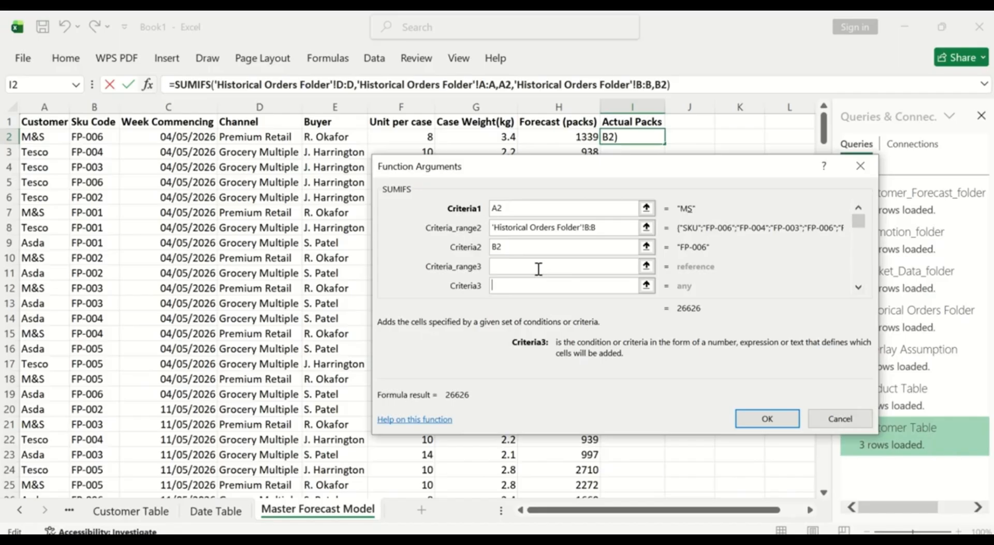
left_click(515, 263)
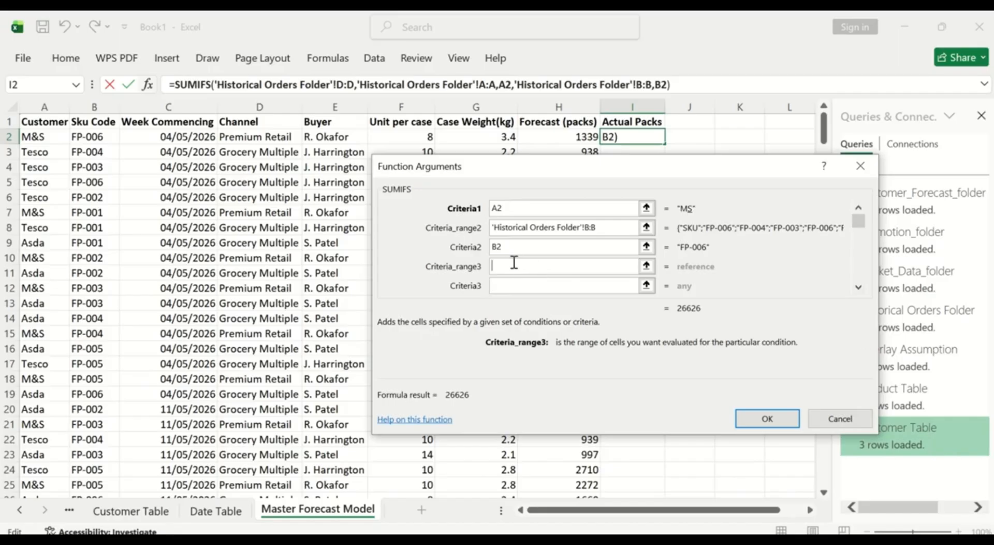
left_click(20, 510)
left_click(20, 510)
left_click(20, 511)
left_click(19, 510)
left_click(20, 510)
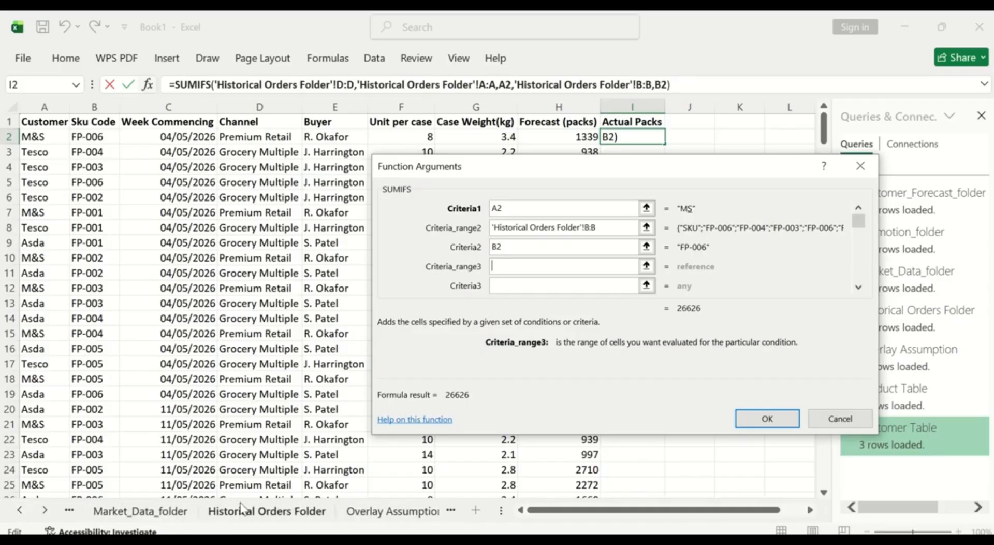
left_click(278, 511)
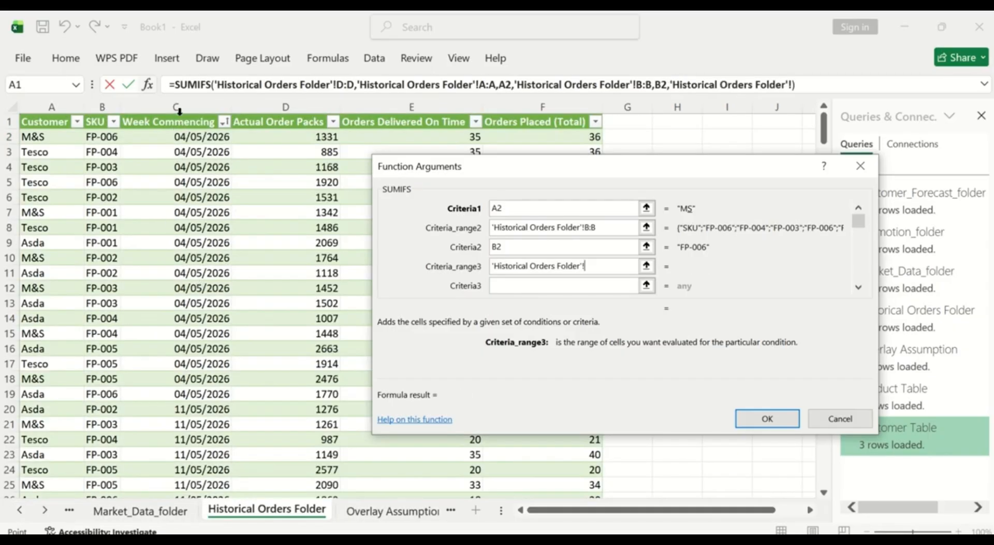
left_click(179, 110)
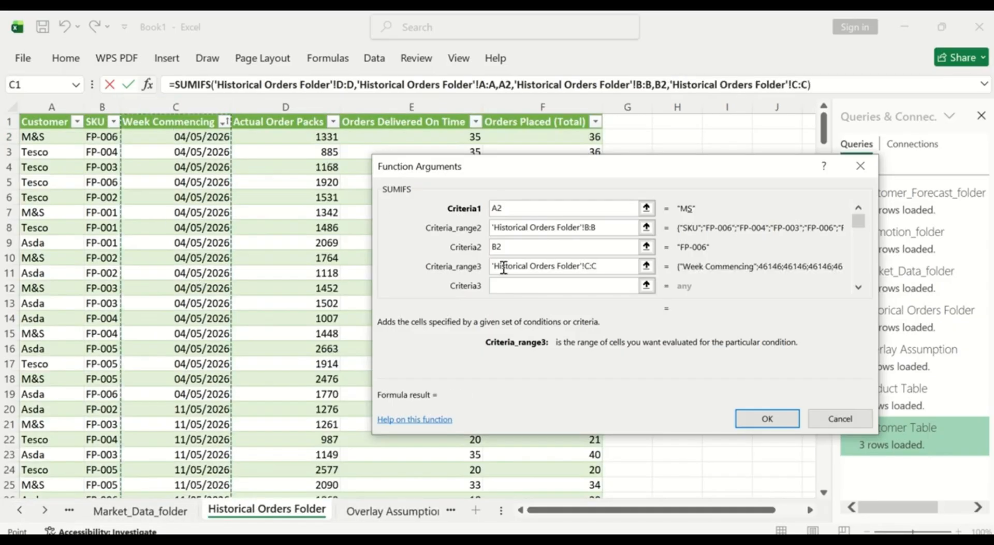
left_click(518, 285)
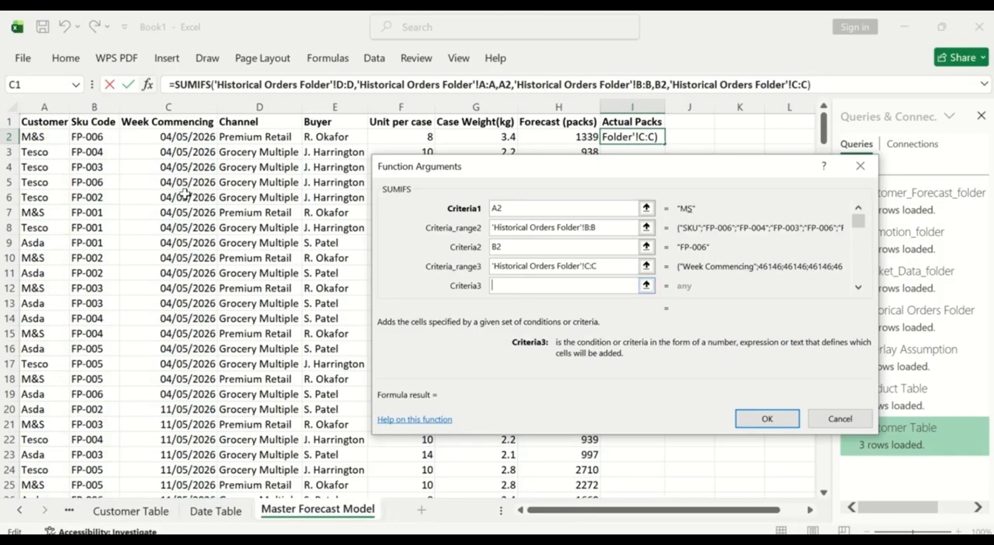
left_click(188, 138)
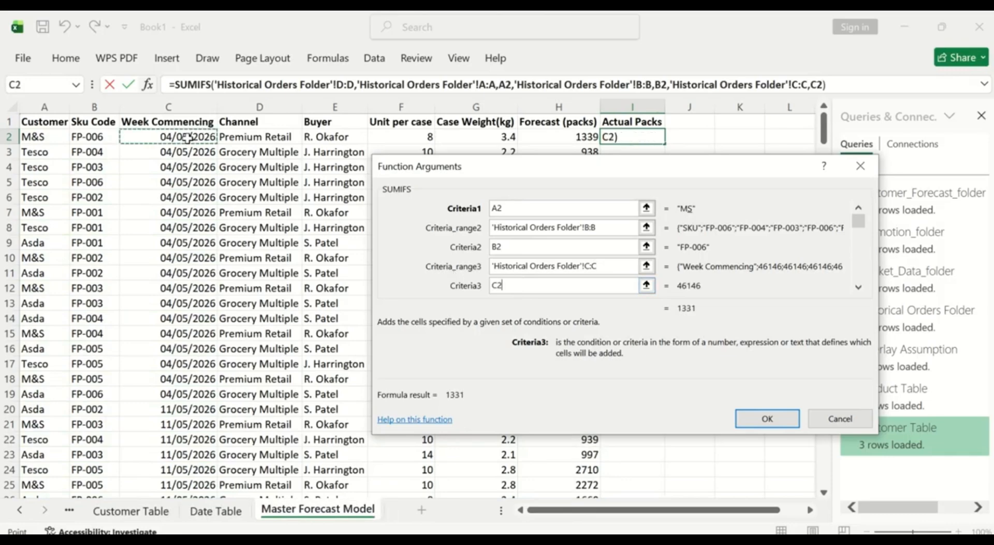
left_click(767, 417)
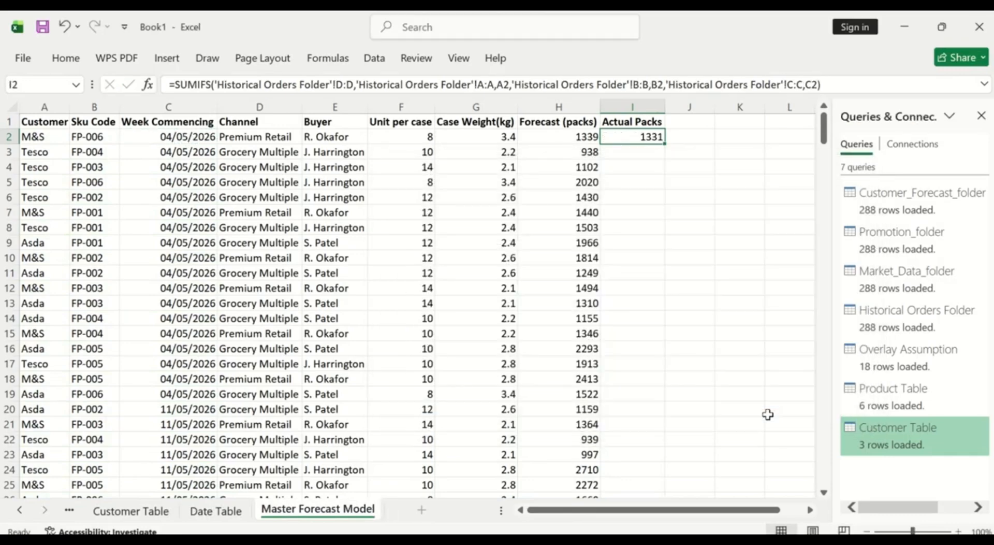
- Fill the Actual Packs formula from I2 down to the last data row of column I and check the filled rows
left_click_drag(665, 145, 665, 144)
double_click(665, 144)
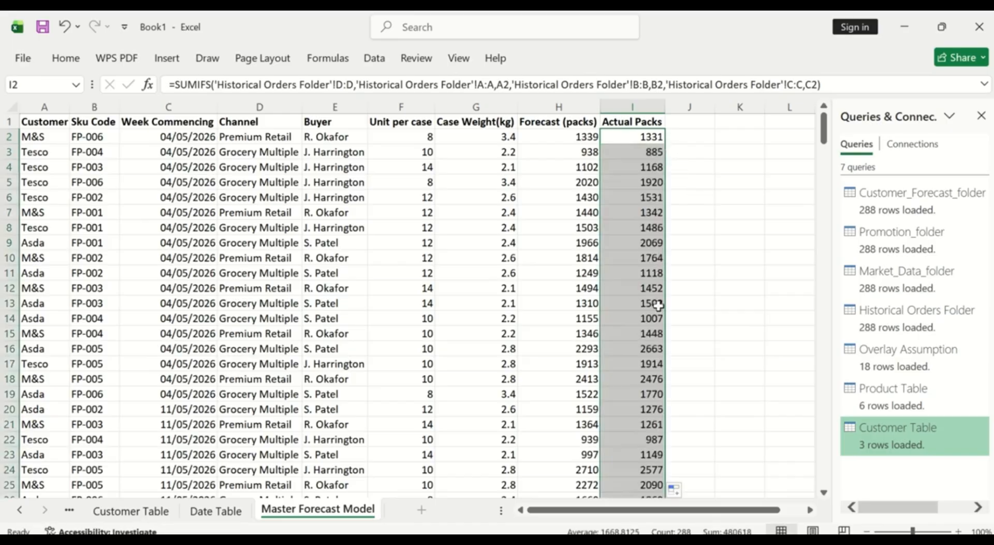
scroll(658, 305, "down", 12)
scroll(657, 305, "up", 12)
- Add the header "Forecast Cases" in J1 and fit column J's width to it
left_click(678, 121)
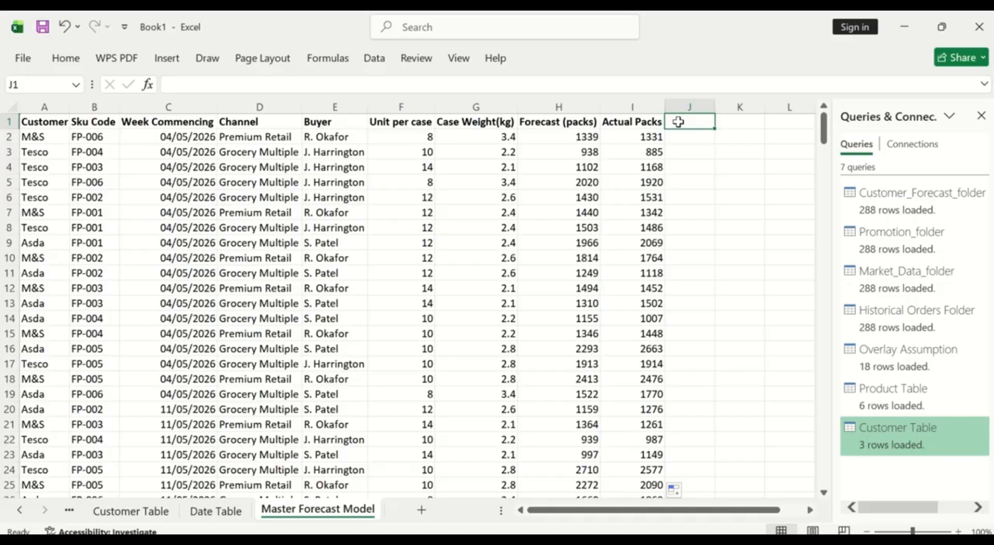
type("F")
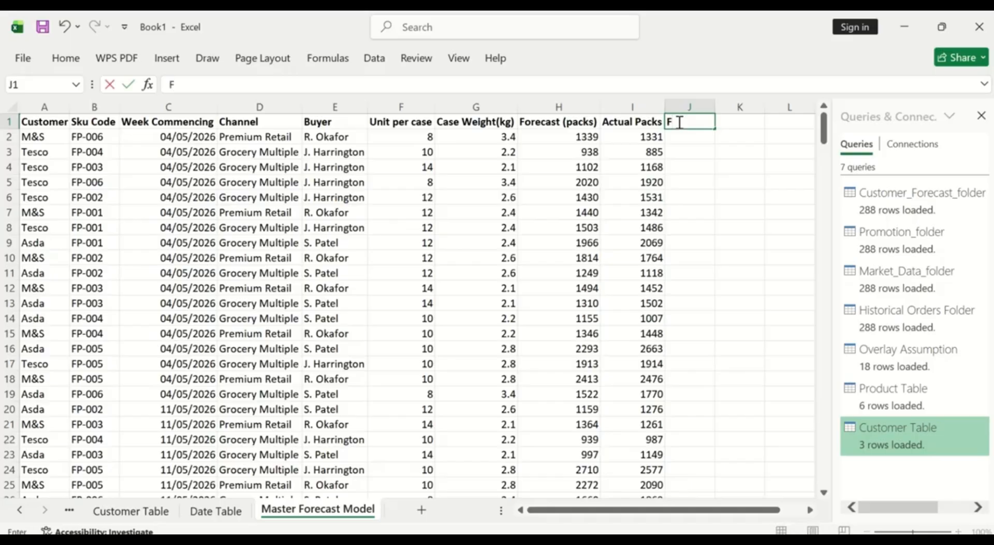
type("orecast Cas")
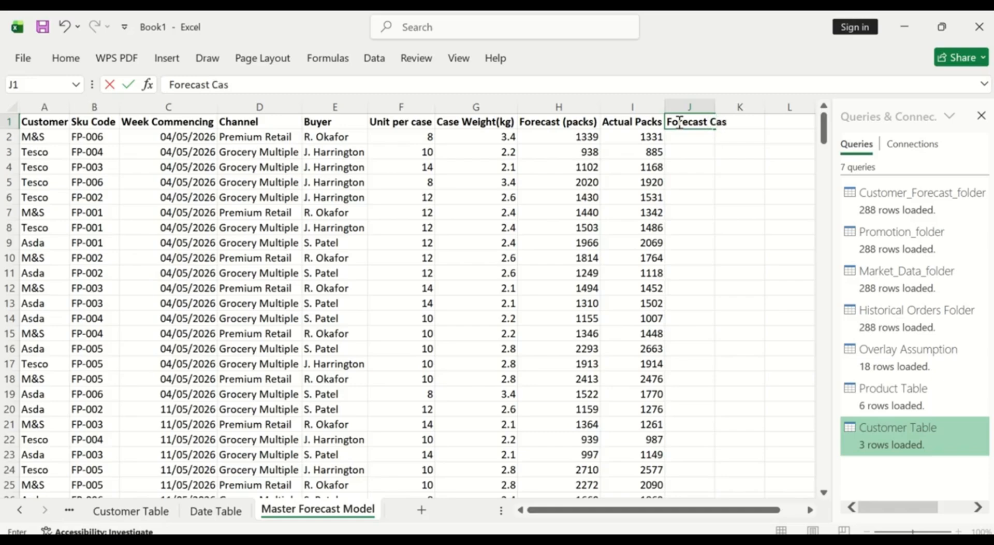
type("es")
key("Return")
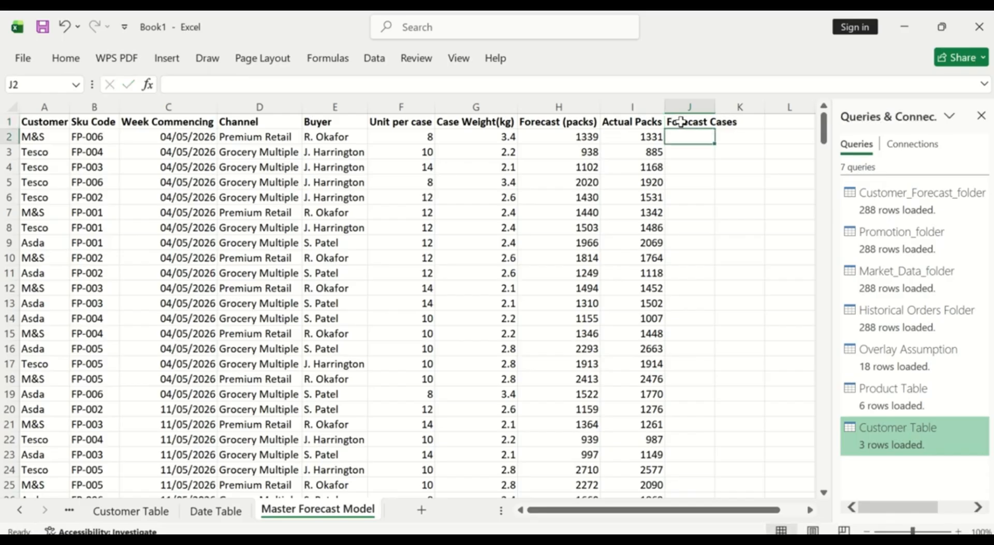
double_click(715, 106)
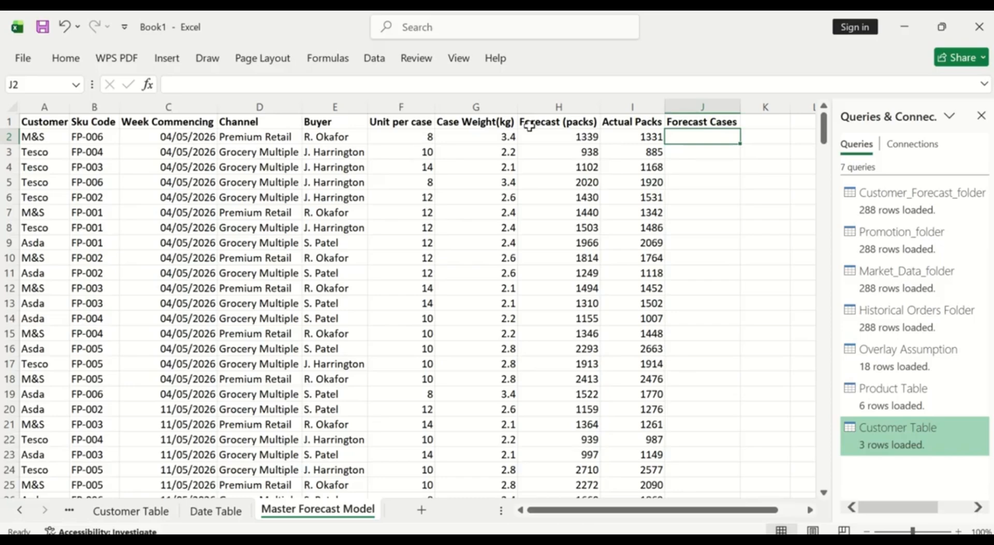
- Calculate Forecast Cases in J2 as Forecast (packs) divided by Unit per case, =H2/F2, and fill the formula down column J
left_click(578, 136)
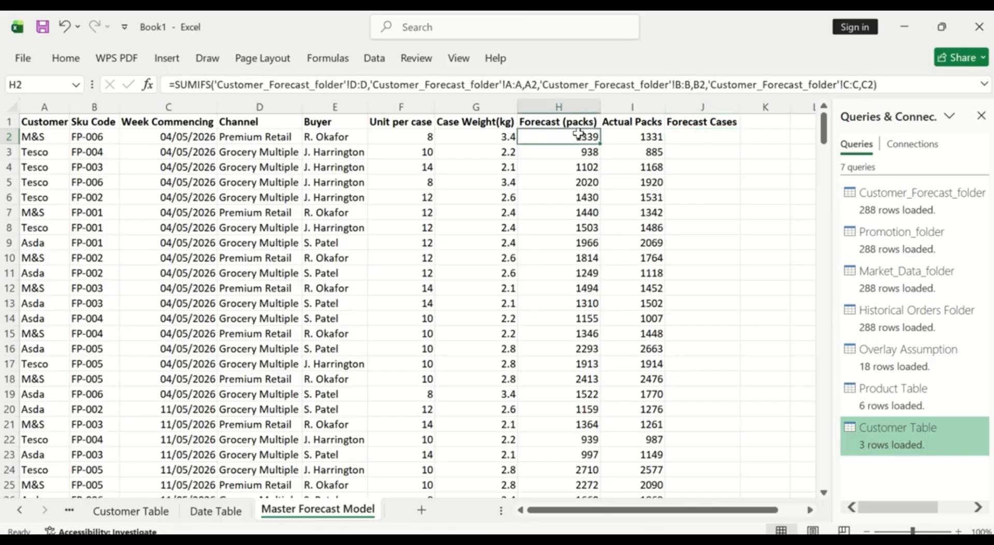
left_click(415, 136)
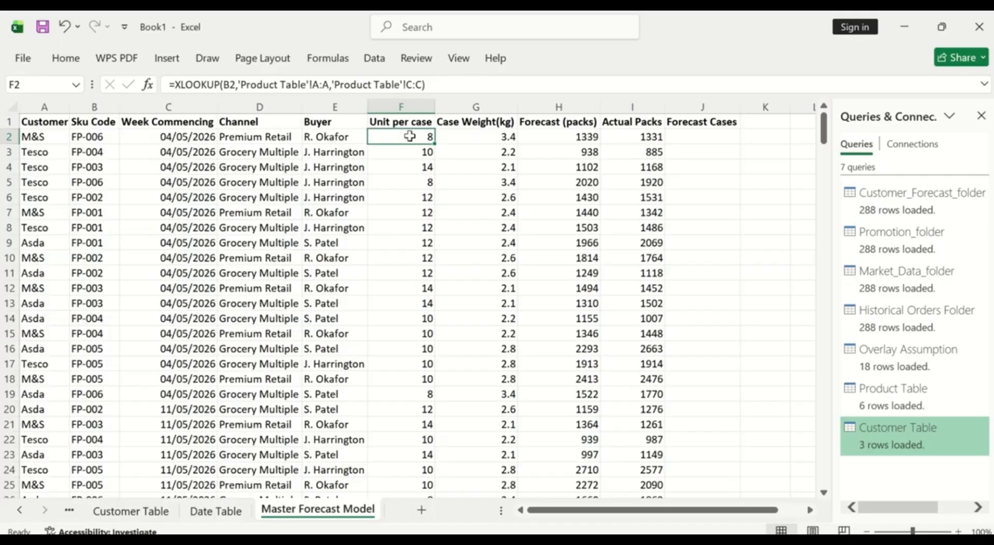
left_click(686, 136)
type("=h")
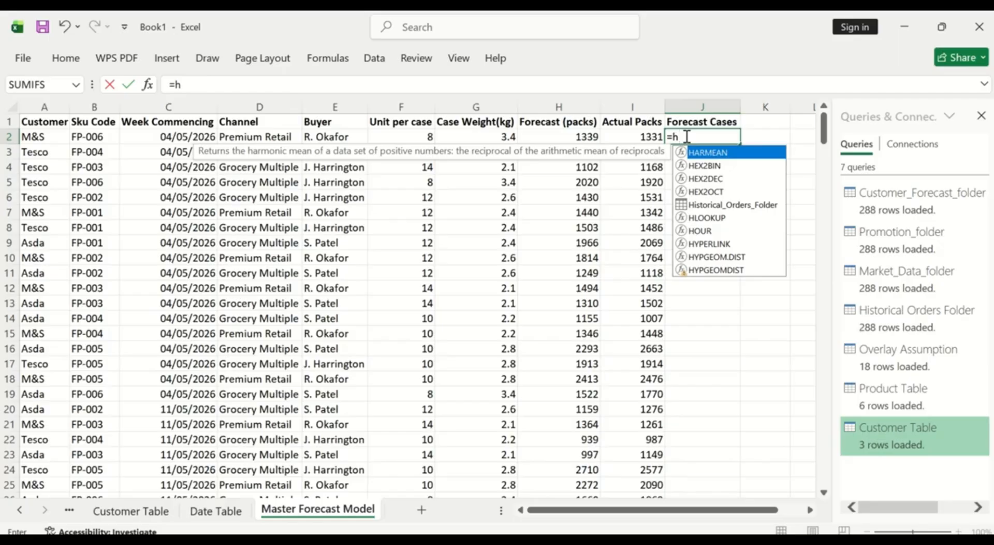
key("BackSpace")
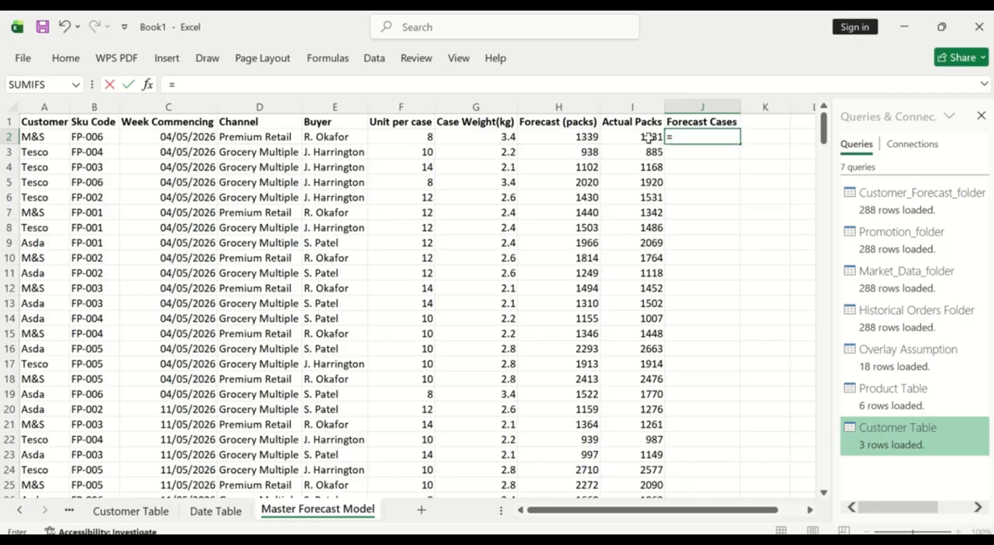
left_click(585, 137)
type("/")
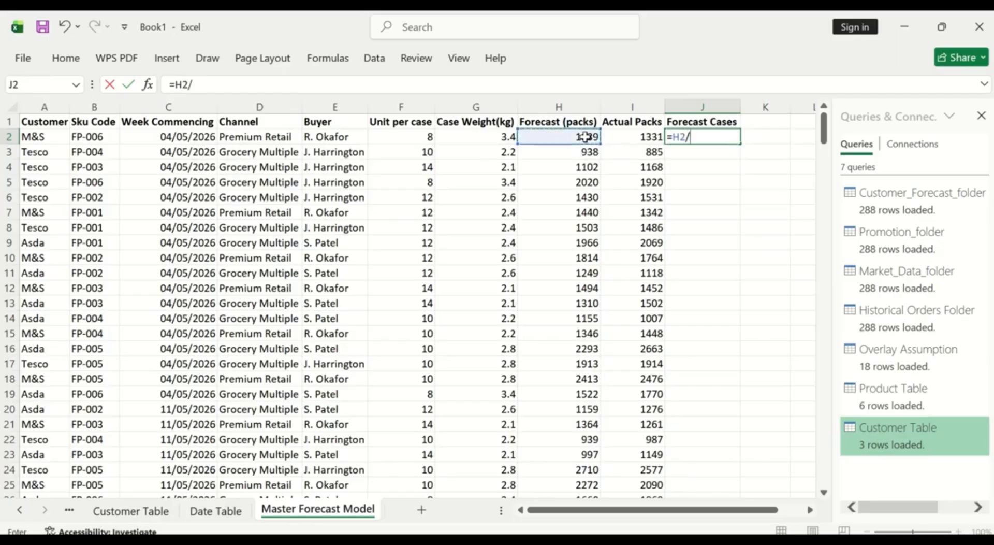
left_click(419, 137)
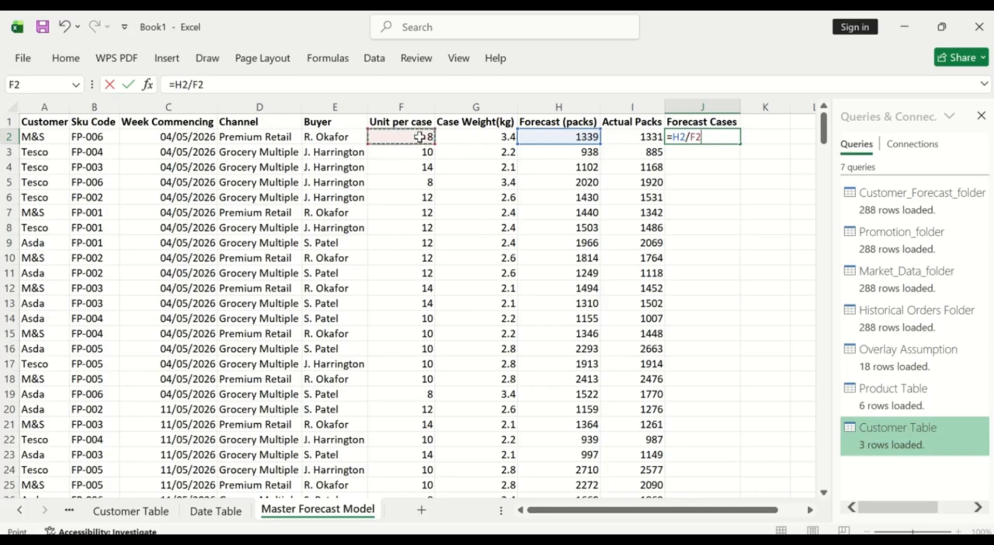
key("Return")
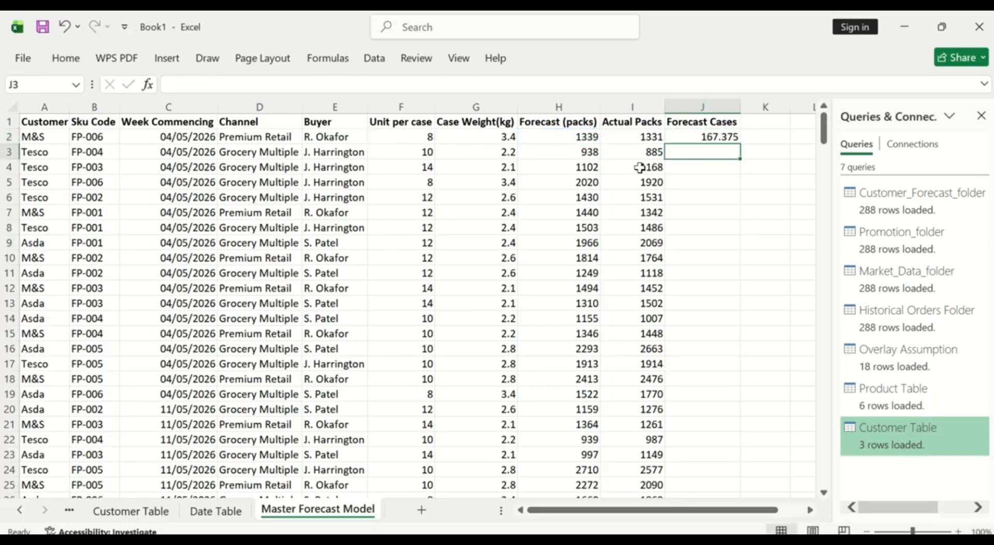
left_click(722, 136)
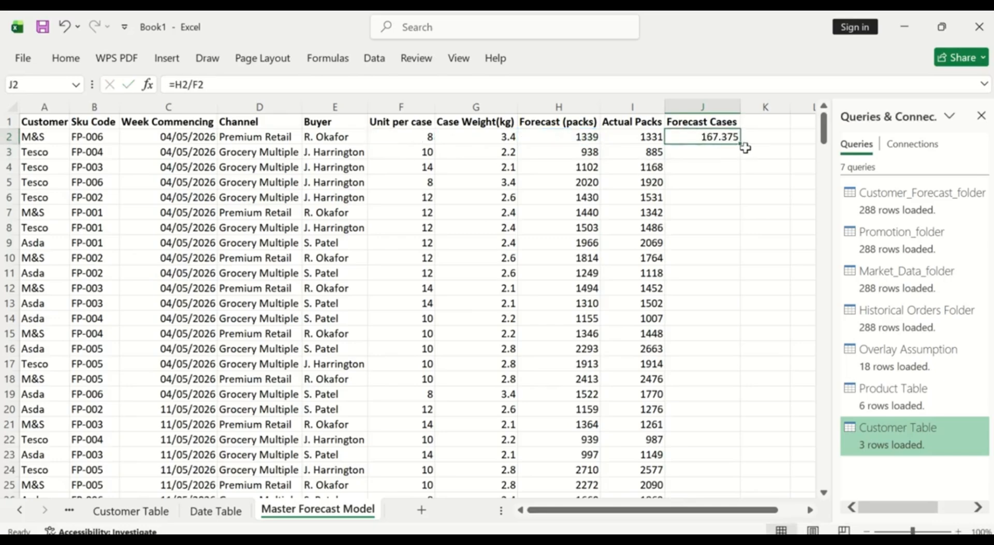
double_click(741, 144)
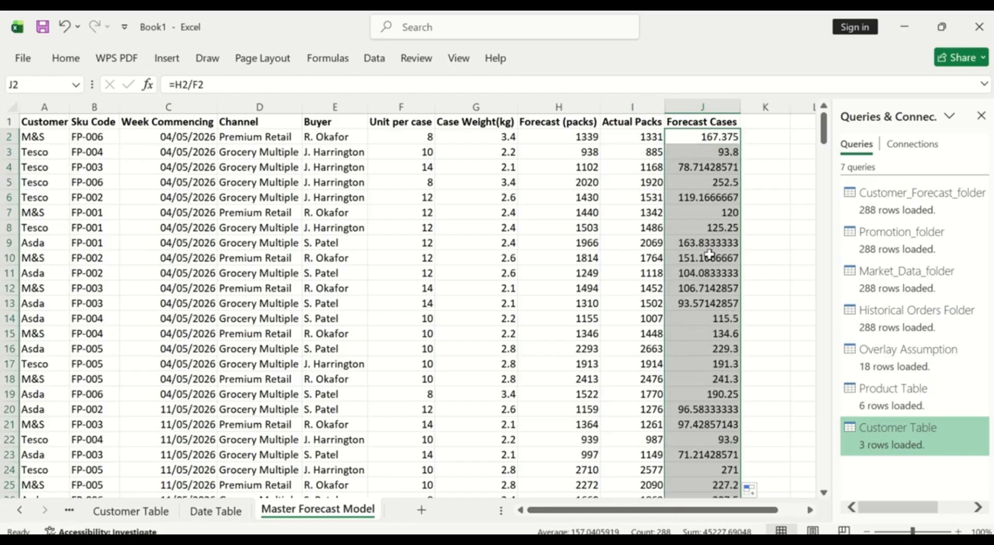
- Format the Forecast Cases values in column J as numbers with two decimal places
left_click(73, 64)
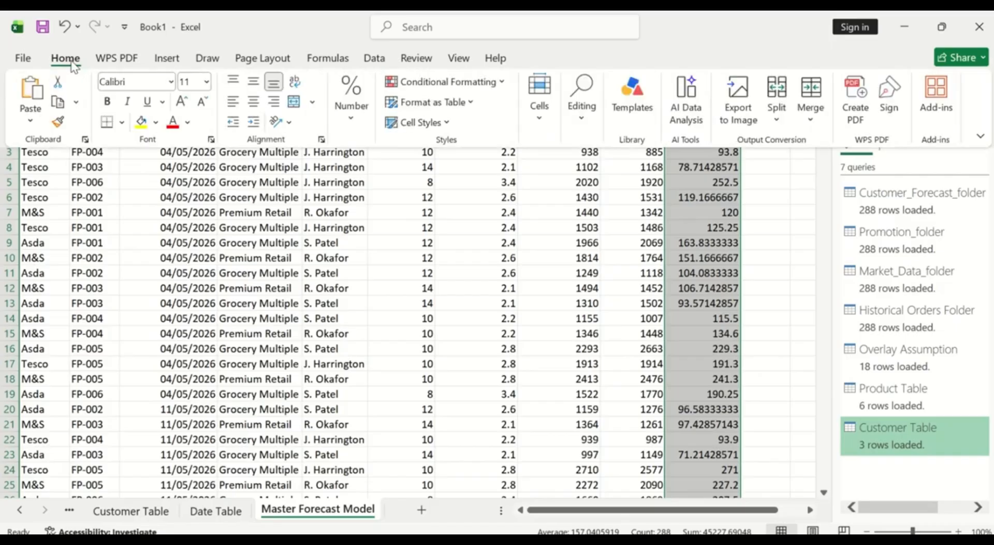
left_click(355, 118)
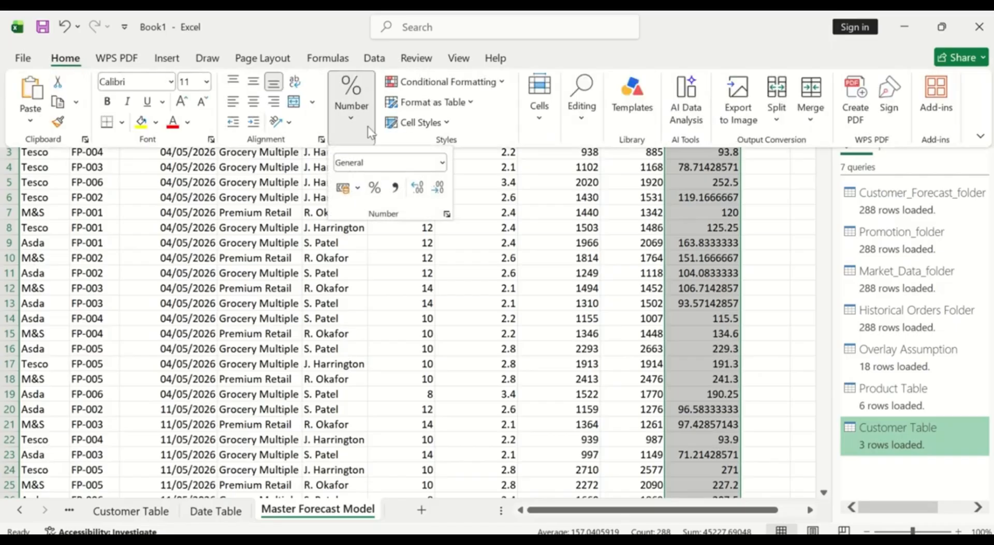
left_click(438, 189)
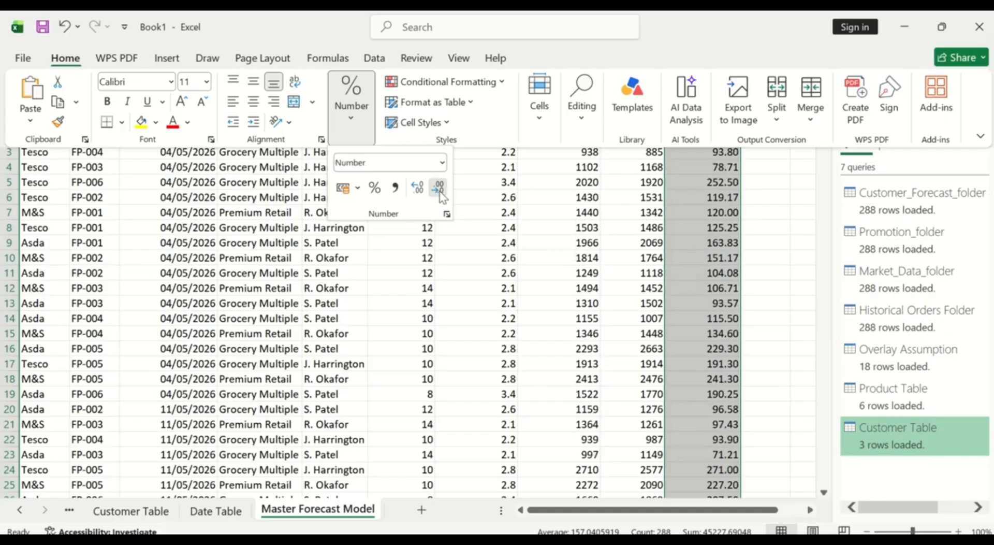
left_click(439, 189)
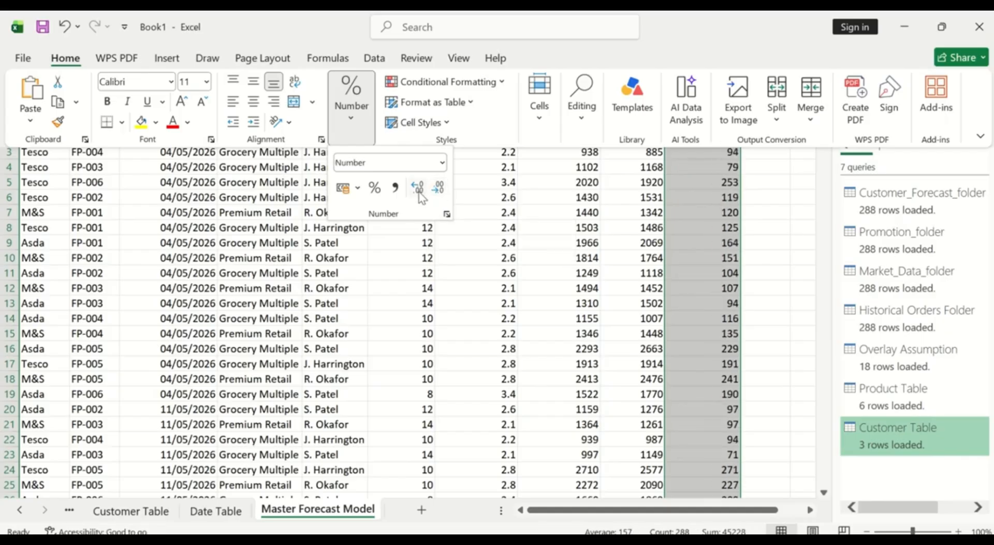
left_click(417, 193)
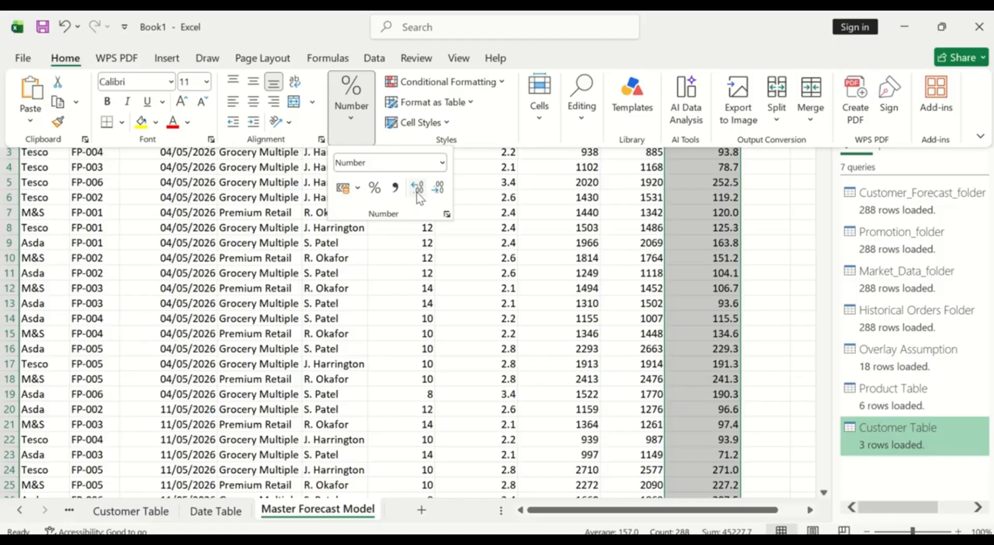
left_click(418, 192)
left_click(692, 216)
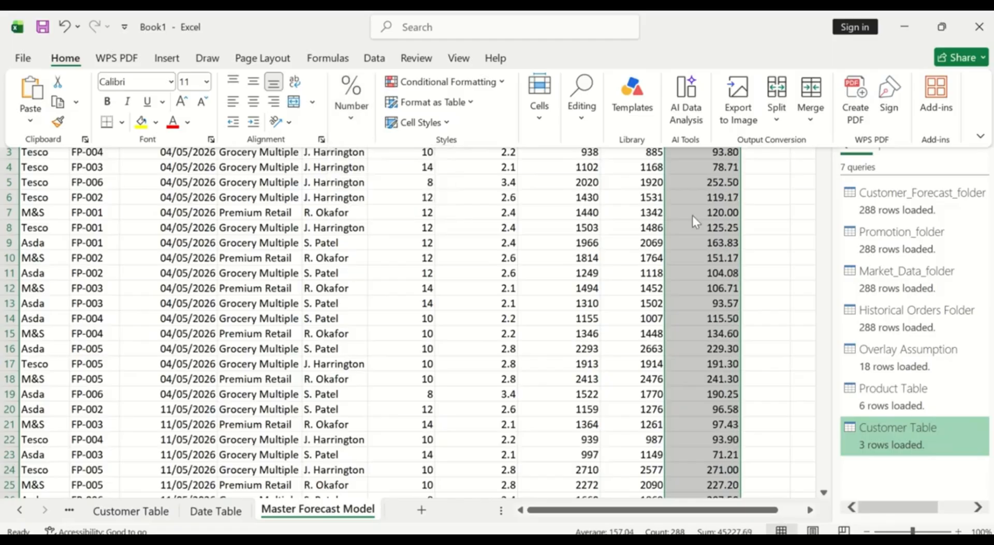
left_click(692, 216)
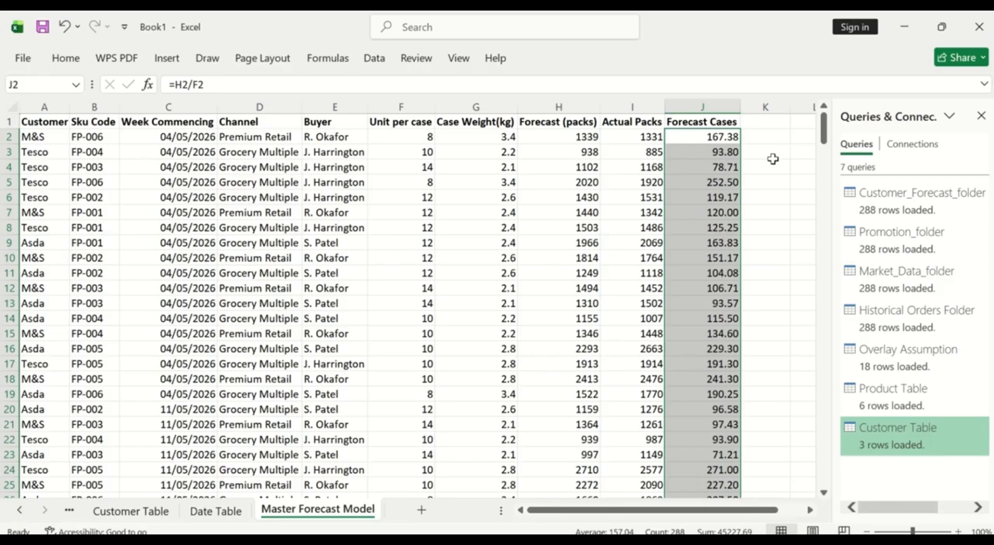
- Add the header "Forecast Tones" in K1 of the Master Forecast Model sheet
left_click(757, 123)
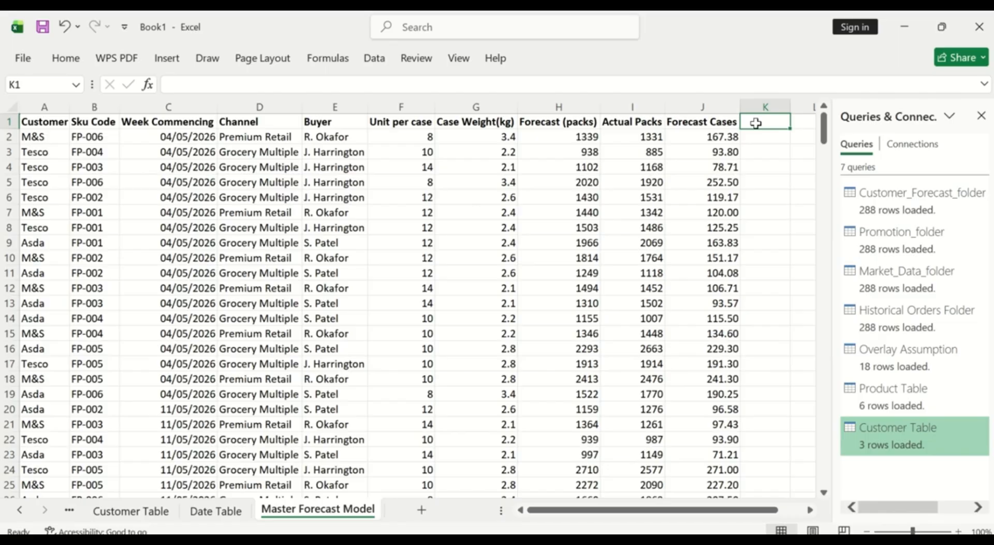
type("Fo")
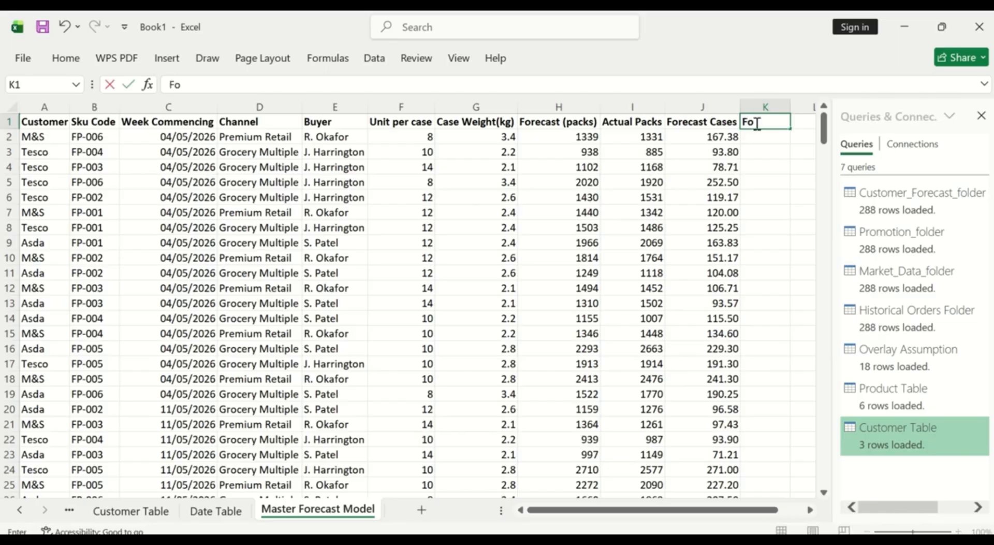
type("recast To")
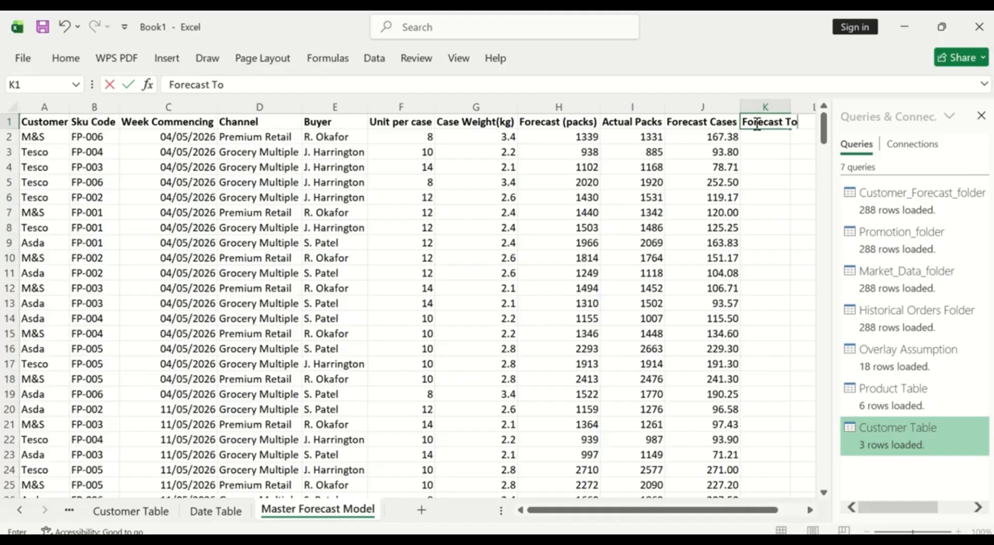
type("nes")
key("Return")
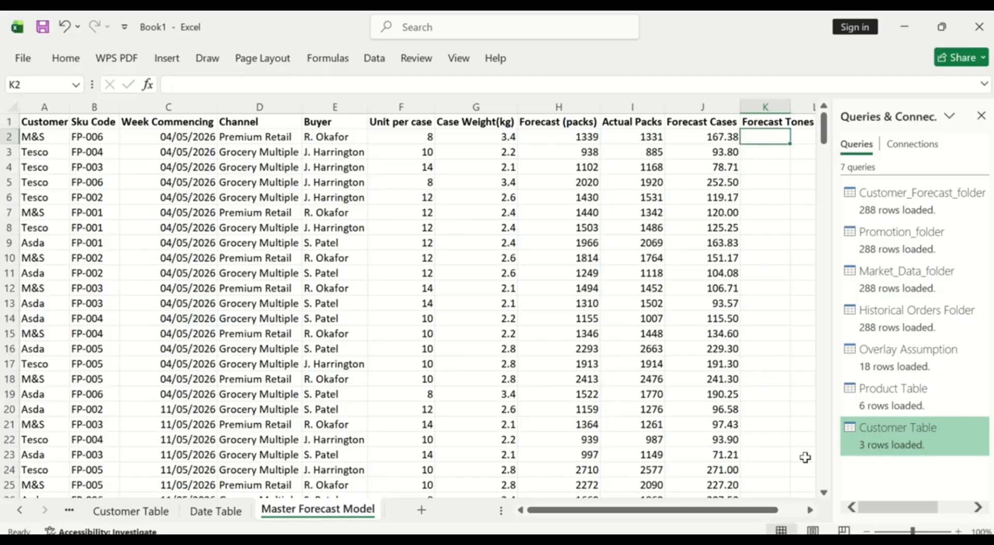
left_click(811, 510)
left_click(811, 510)
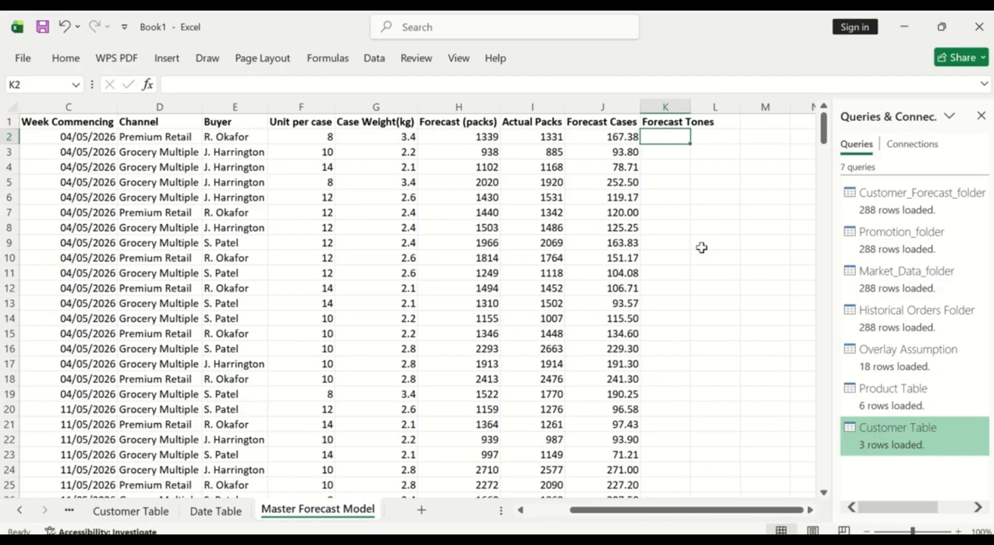
- Widen column K to fit its header, and calculate Forecast Tones in K2 with =J2*G2/1000, filling the formula down the column
left_click_drag(691, 110, 718, 111)
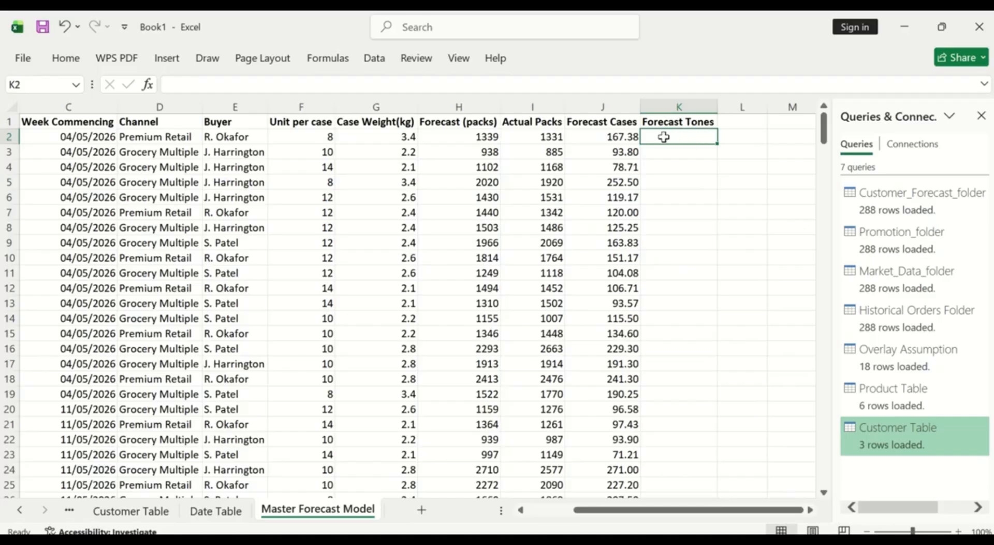
type("=")
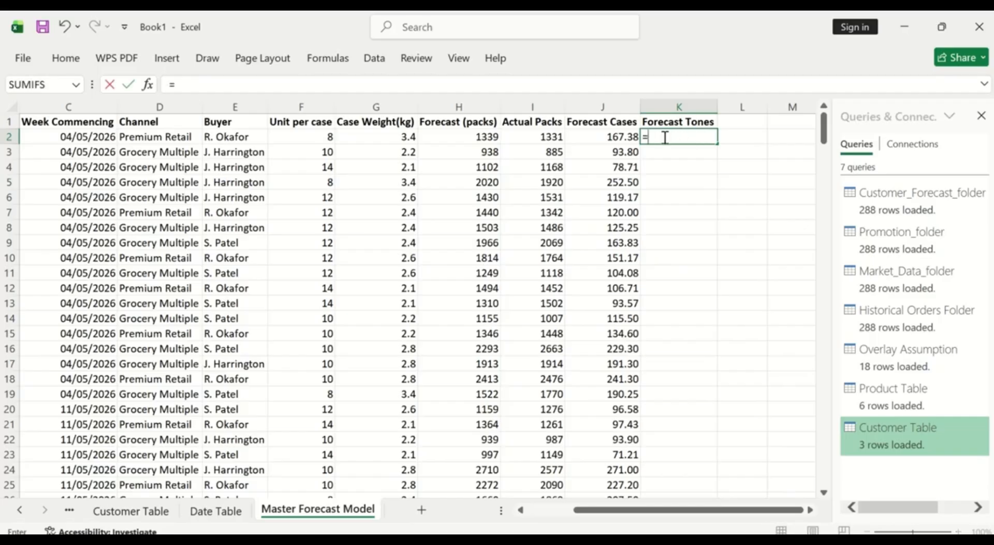
left_click(603, 136)
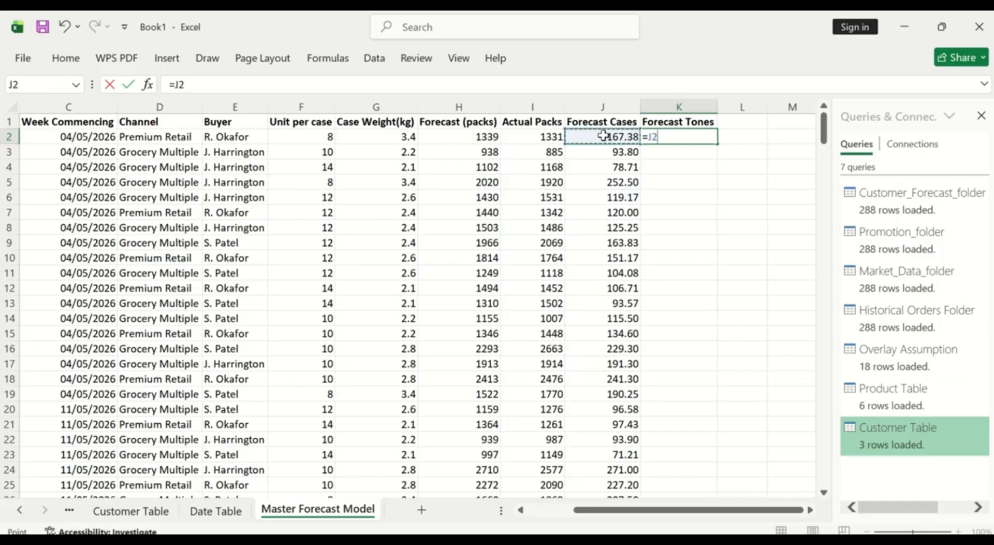
type("*")
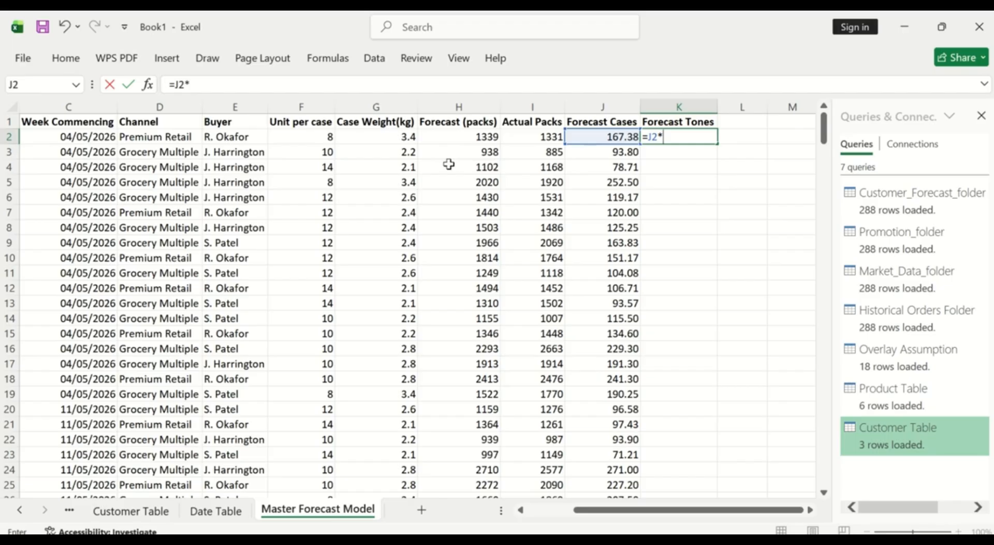
left_click(402, 135)
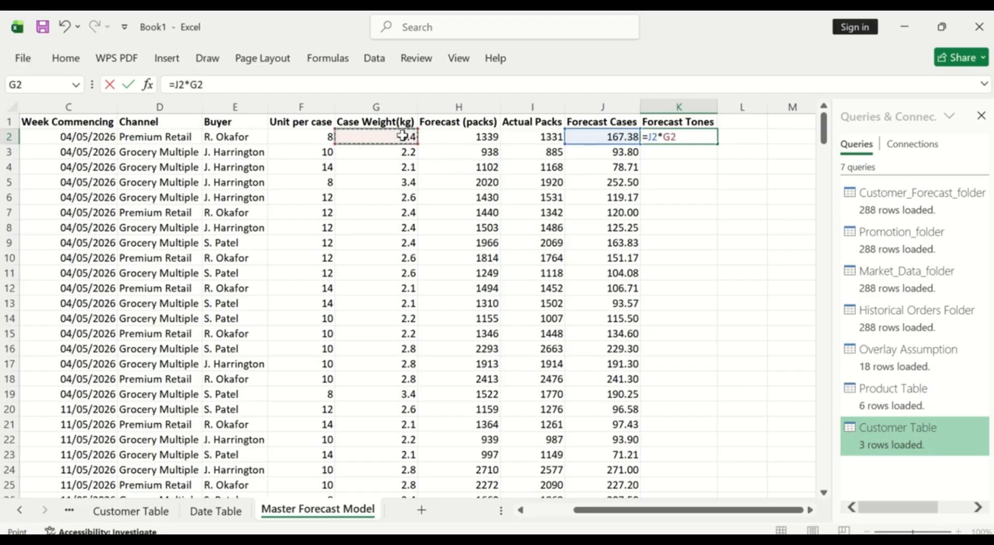
type("/1000")
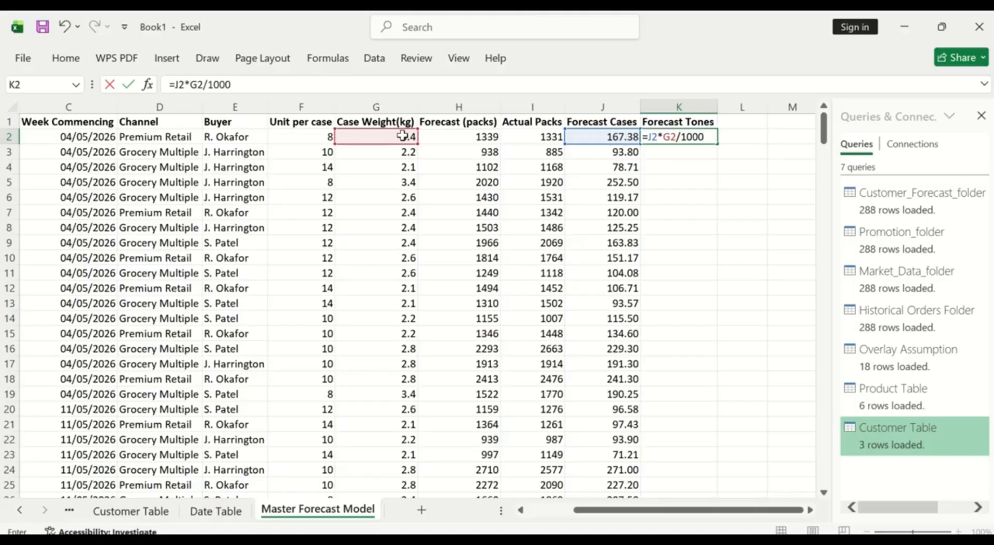
key("Return")
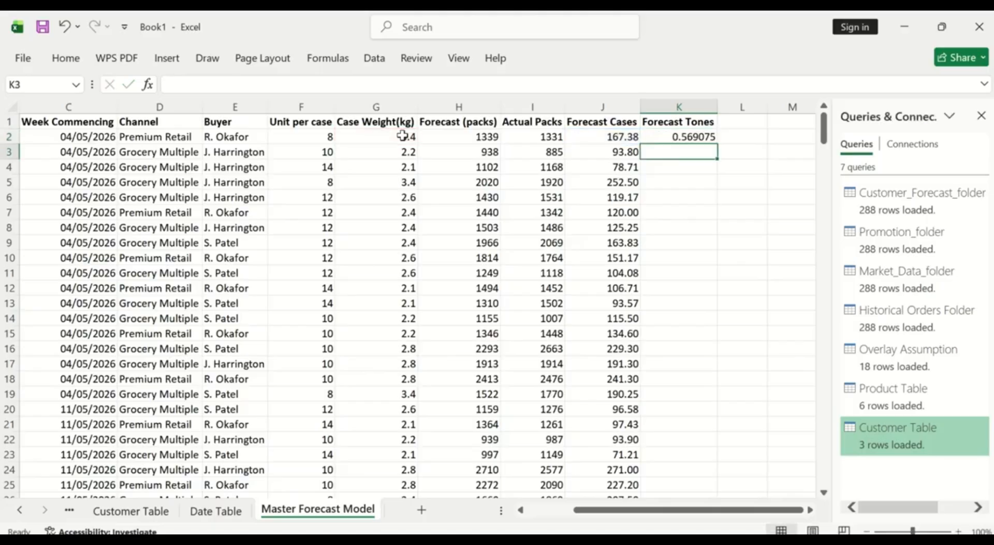
left_click(709, 136)
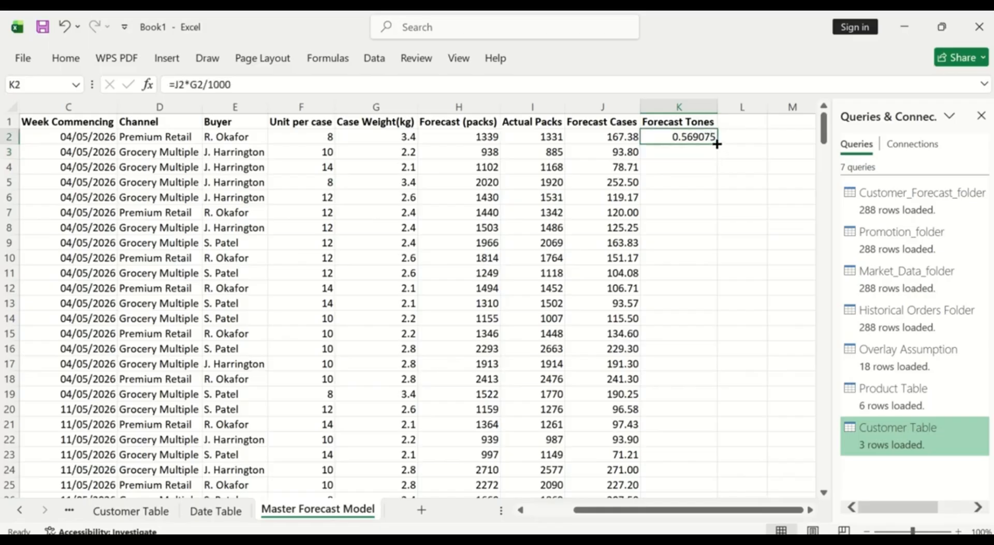
double_click(719, 145)
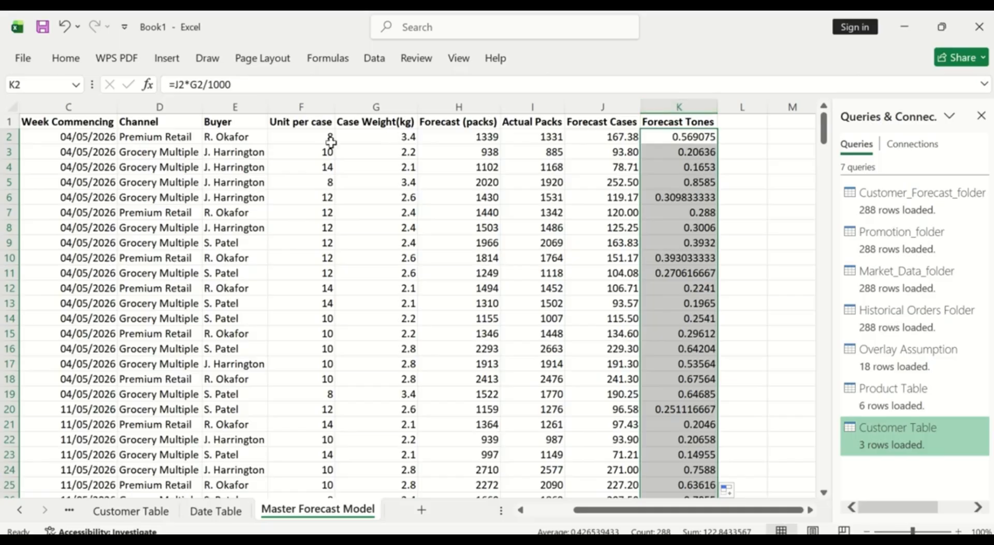
- Format the Forecast Tones values in column K as numbers with two decimal places
left_click(67, 61)
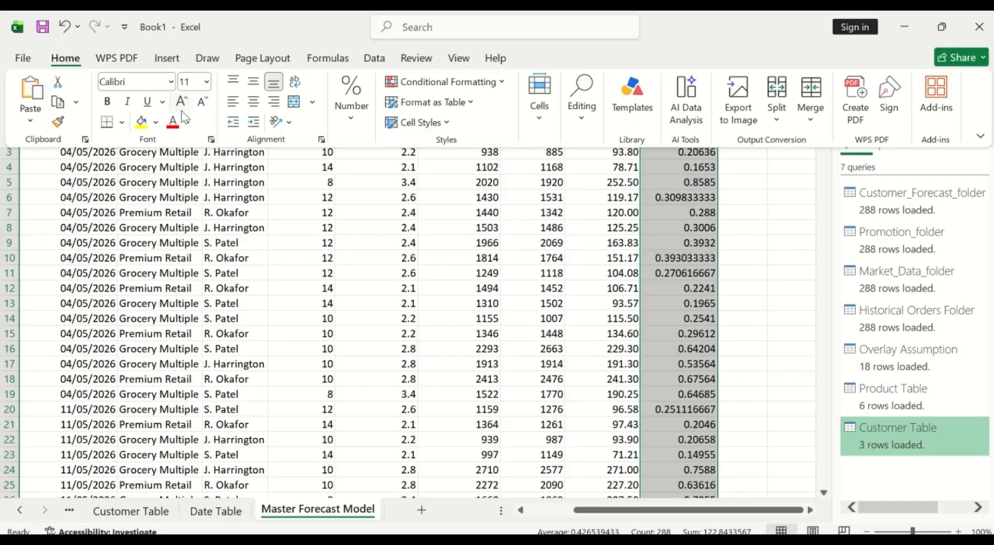
left_click(353, 119)
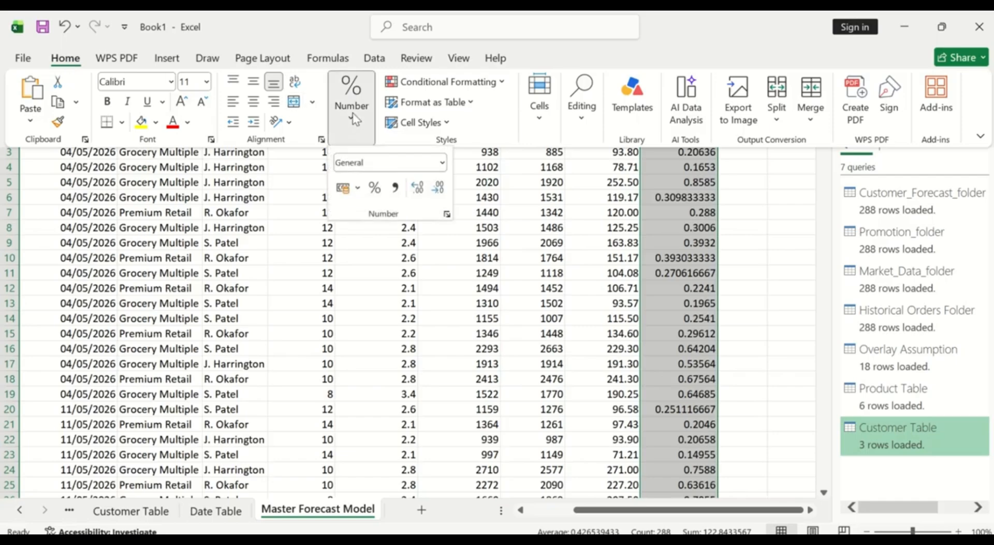
left_click(388, 165)
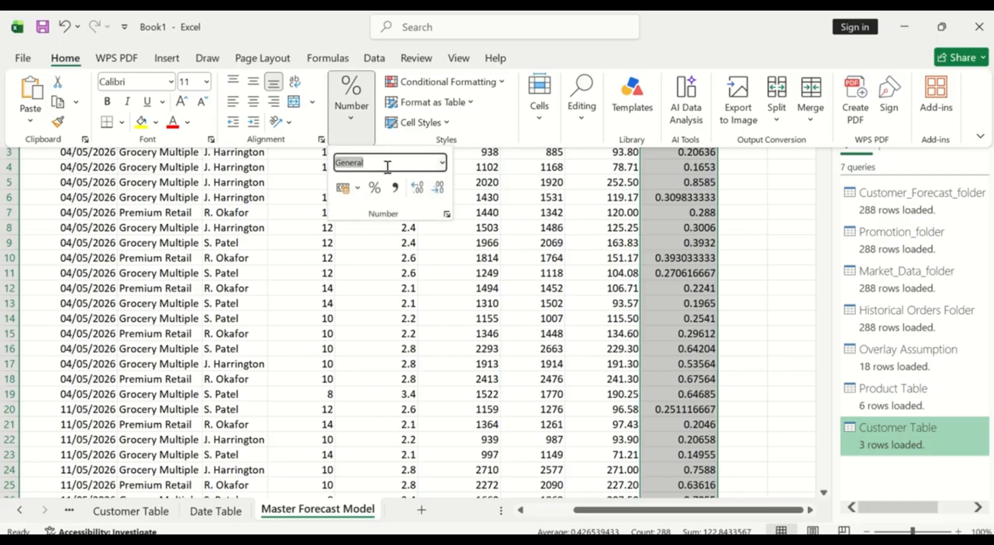
left_click(445, 163)
left_click(445, 163)
left_click(445, 163)
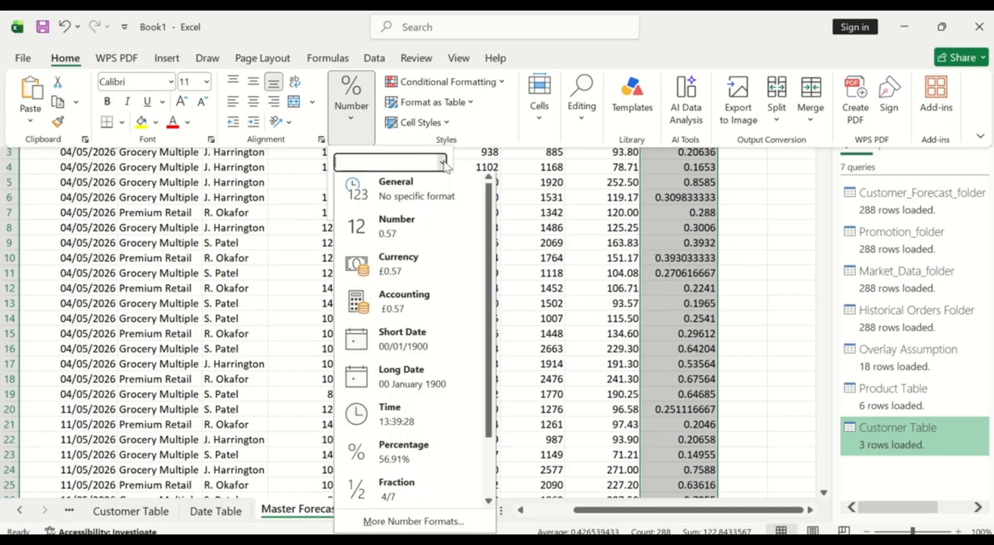
left_click(426, 232)
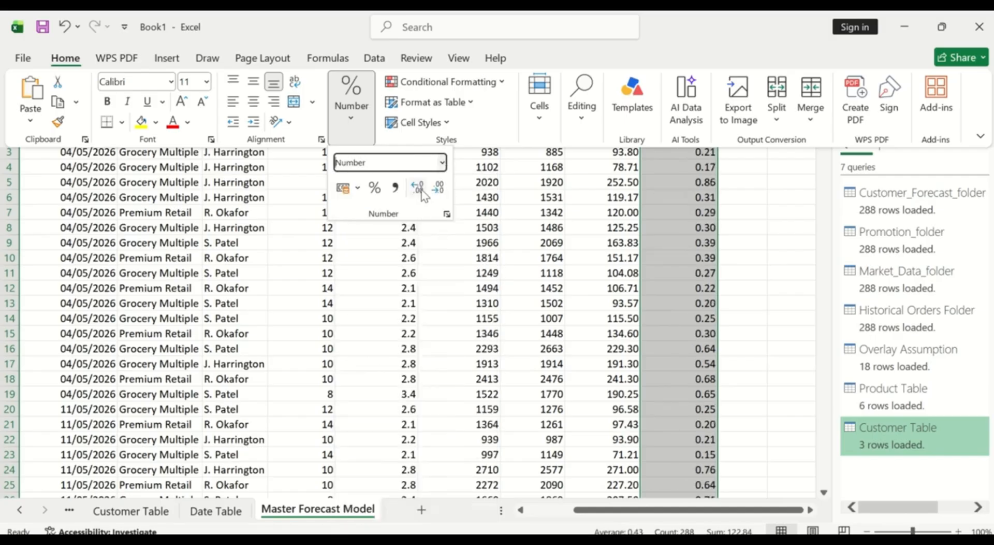
left_click(676, 237)
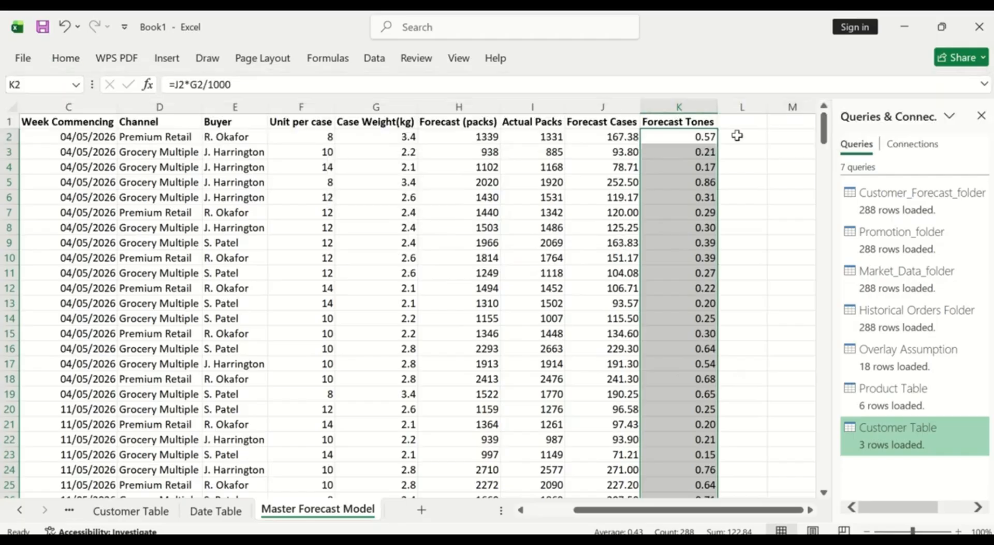
- Add the header "Actual Cases" in L1 and widen column L to fit it
left_click(739, 122)
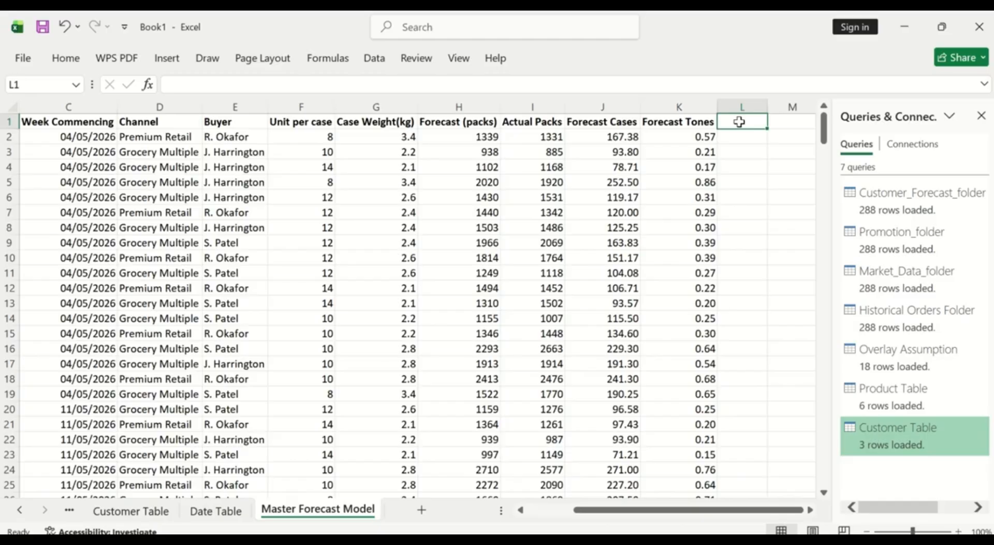
type("A")
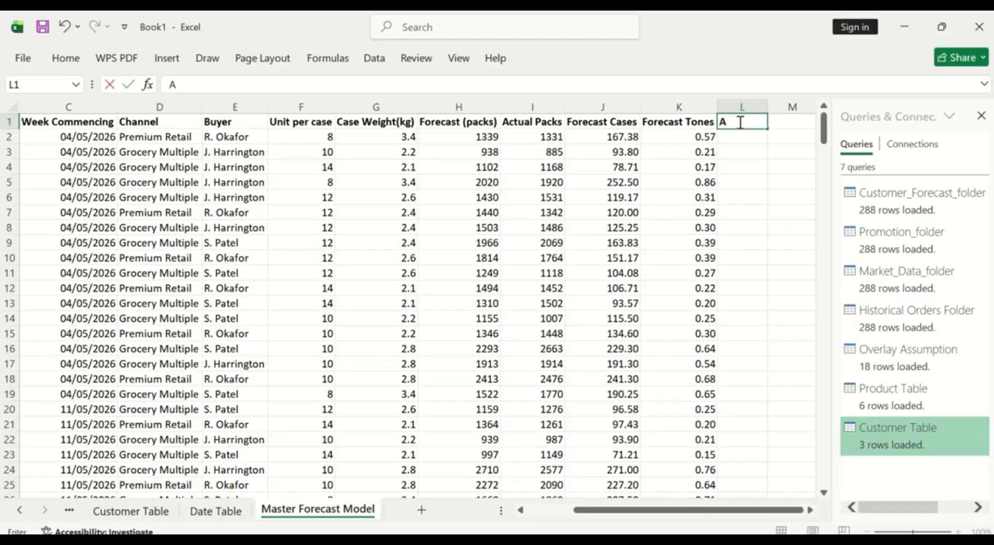
type("ctual C")
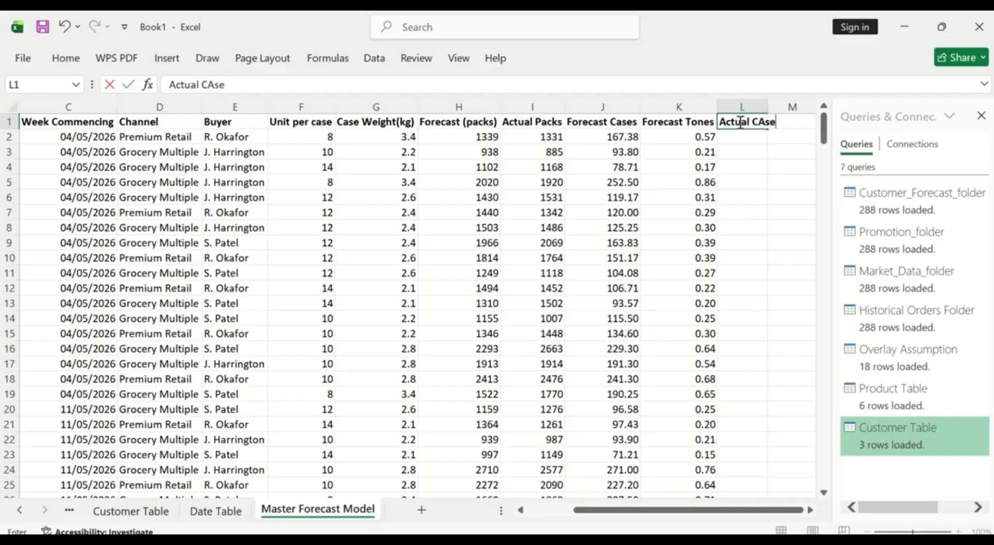
type("ases")
key("Return")
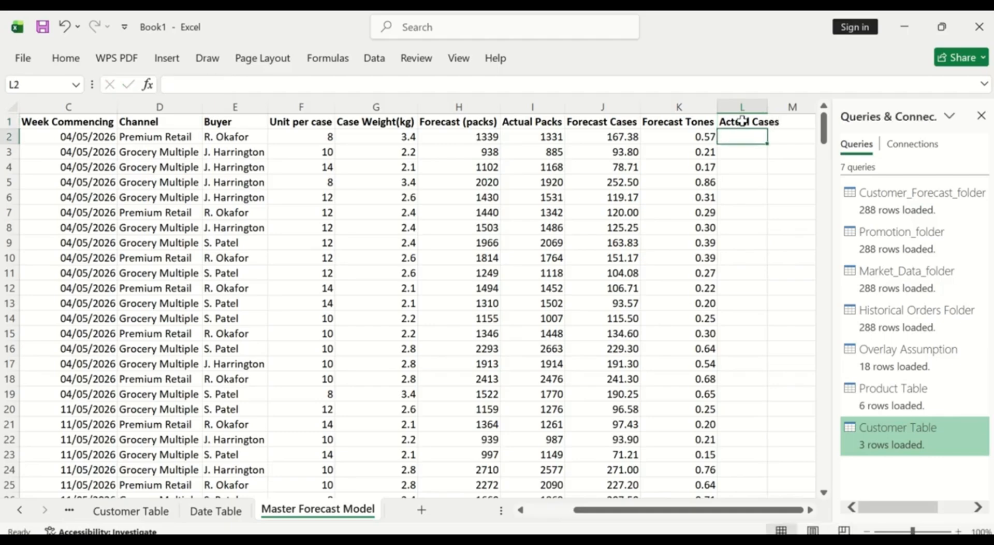
left_click_drag(768, 104, 782, 104)
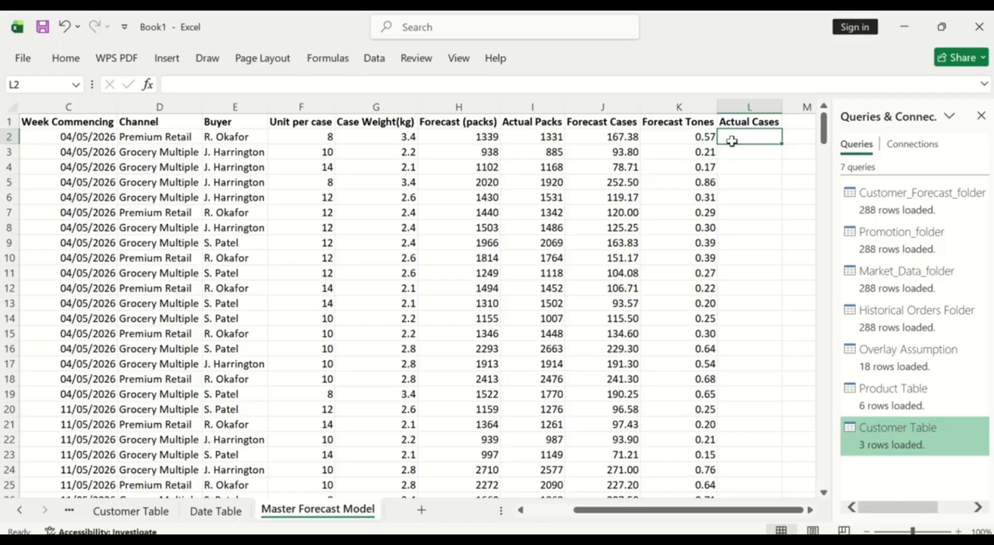
- Calculate Actual Cases in L2 as Actual Packs divided by Unit per case, =I2/F2, and fill the formula down column L
type("=")
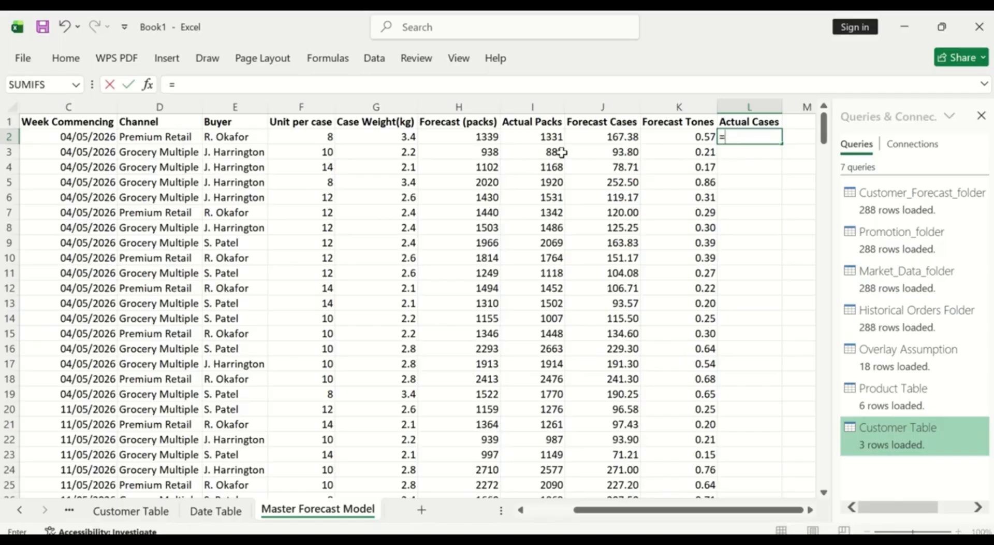
left_click(549, 137)
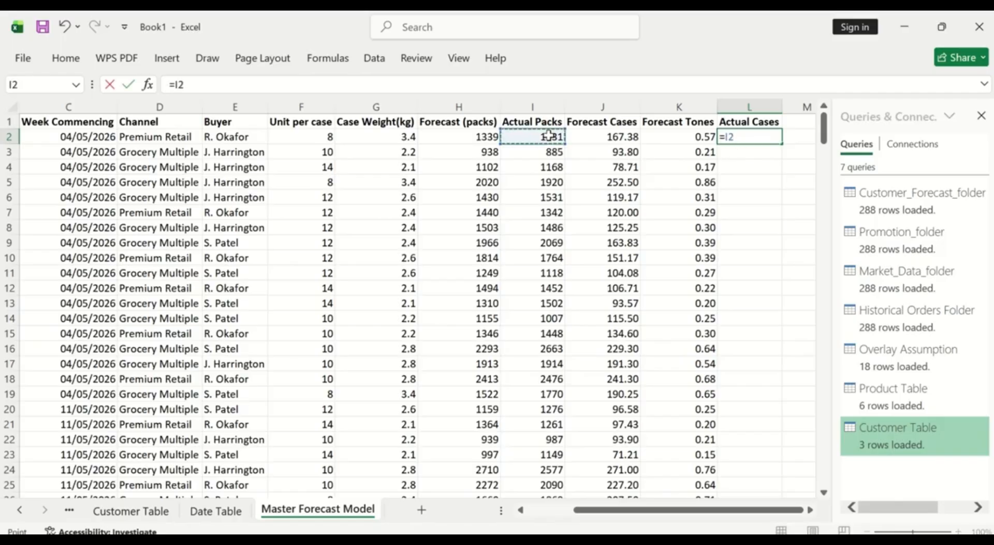
type("/")
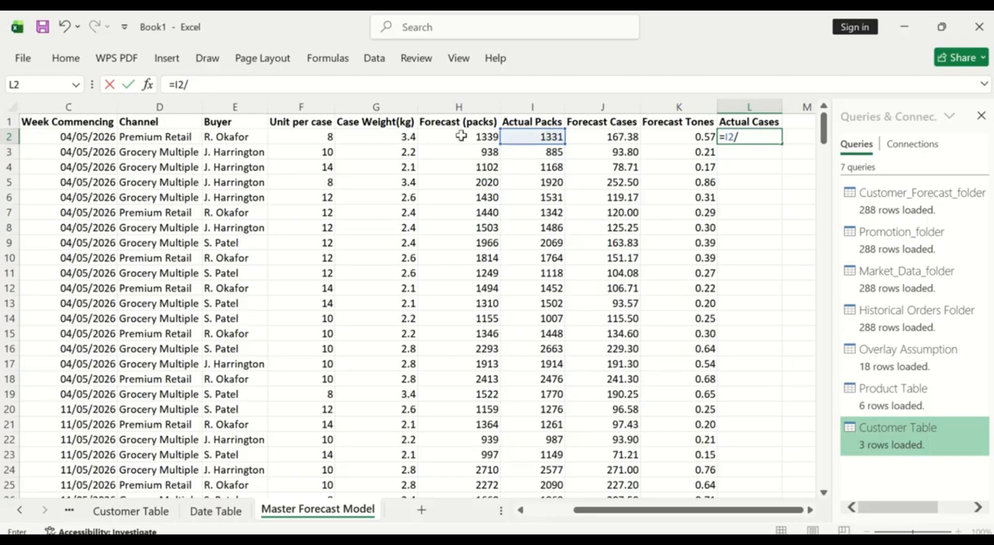
left_click(316, 134)
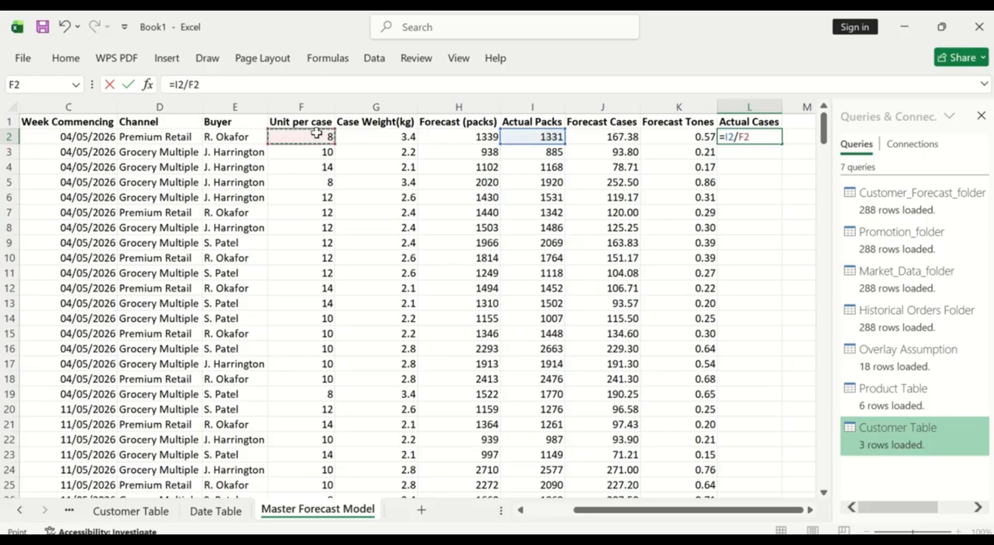
key("Return")
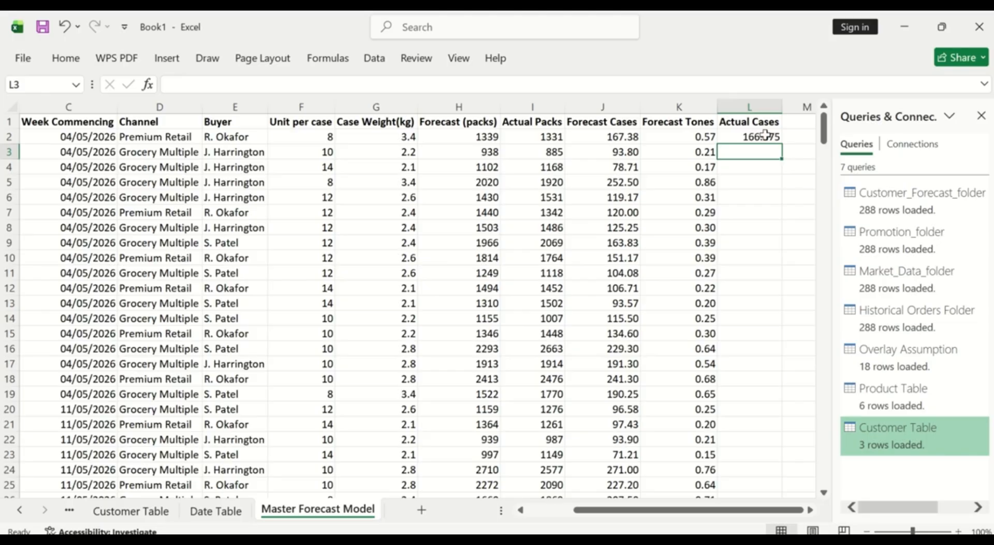
left_click(764, 136)
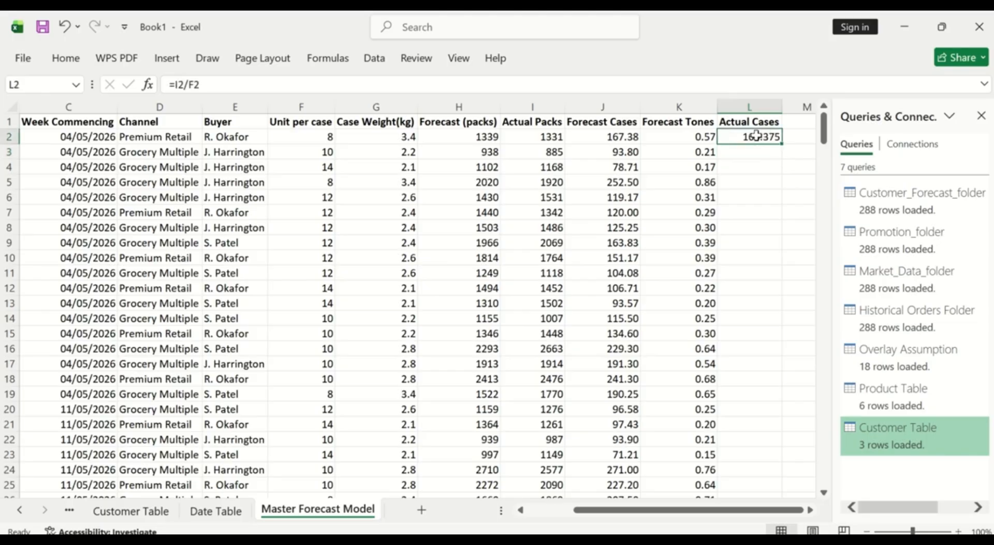
double_click(783, 143)
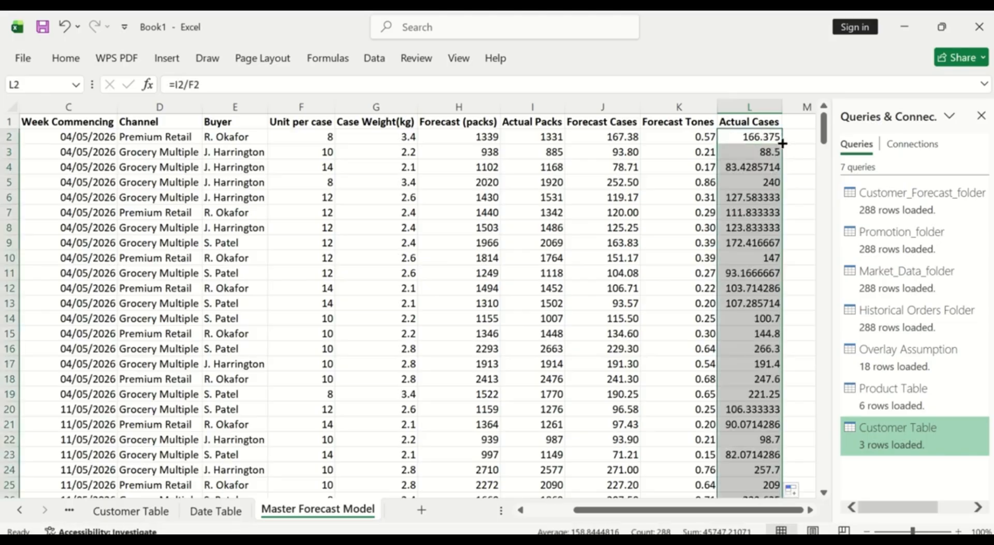
- Format the Actual Cases values in column L as numbers with two decimal places
left_click(78, 67)
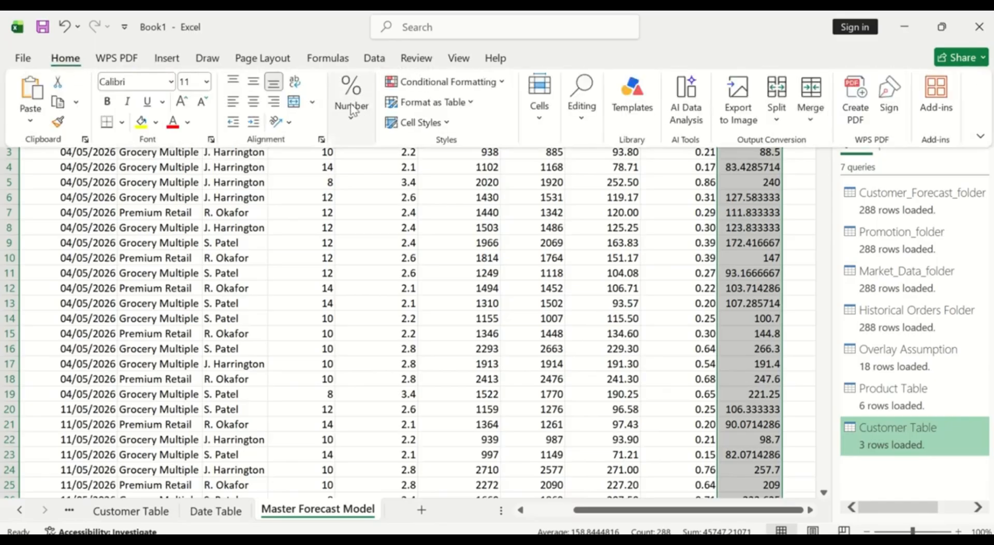
left_click(352, 110)
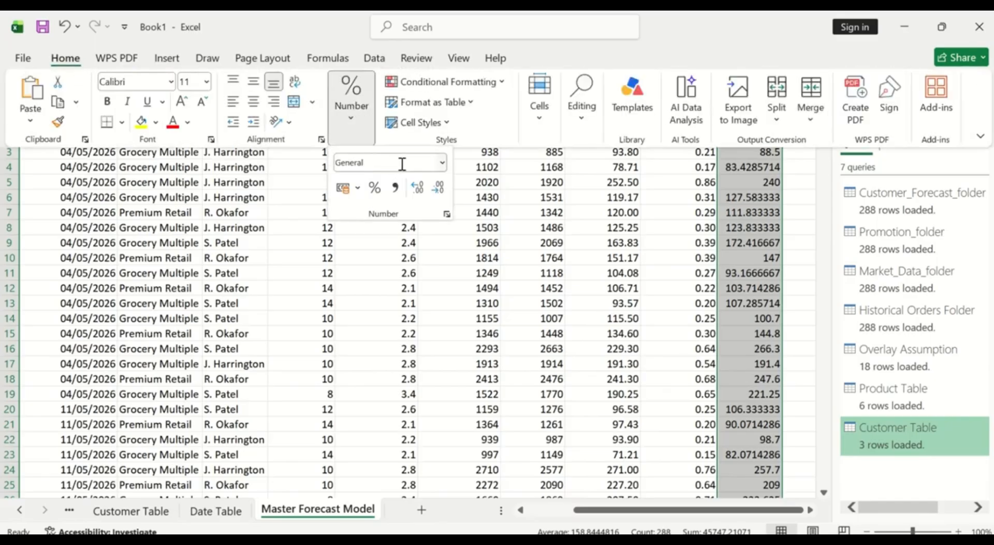
left_click(442, 163)
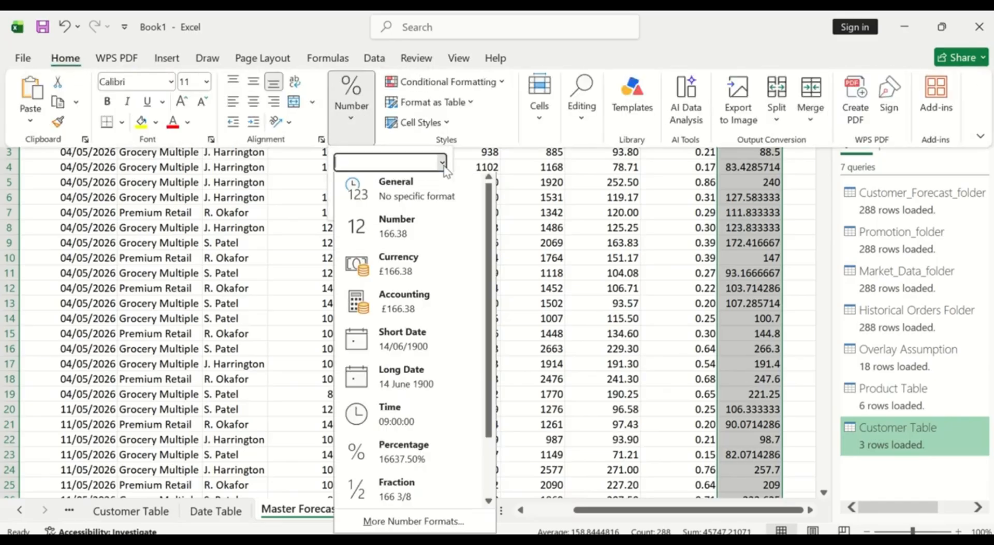
left_click(432, 233)
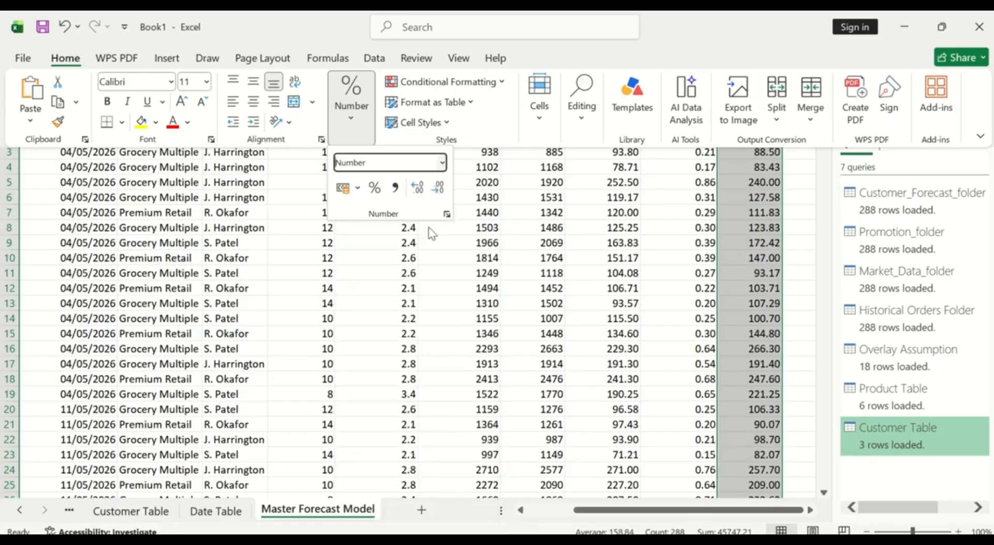
left_click(762, 191)
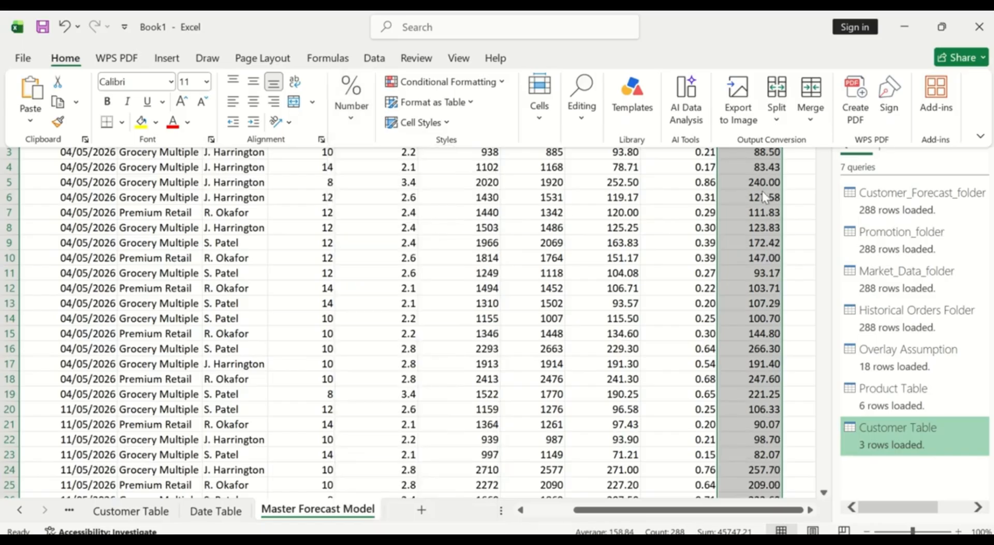
- Add the header "Actual Tones" in M1 and widen column M to fit it
left_click(811, 510)
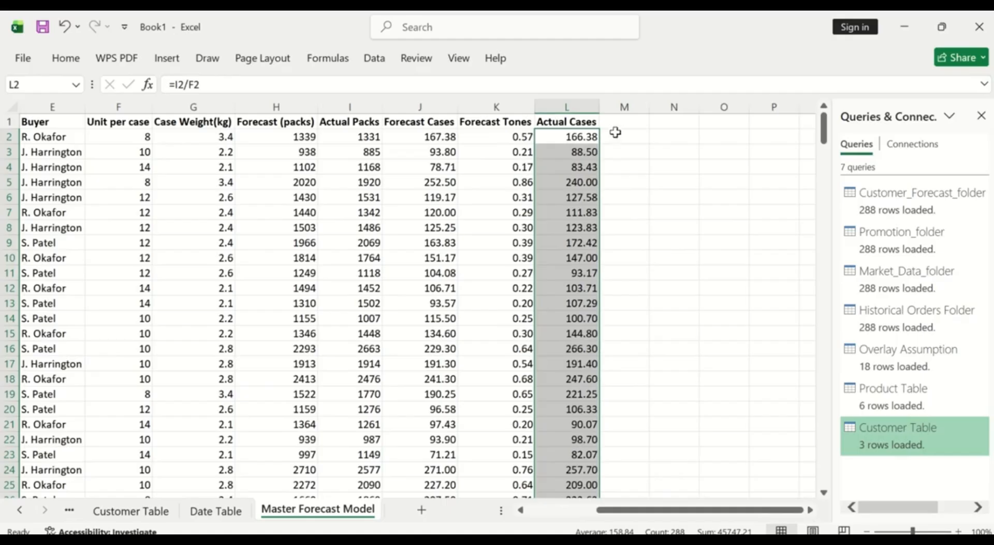
left_click(615, 122)
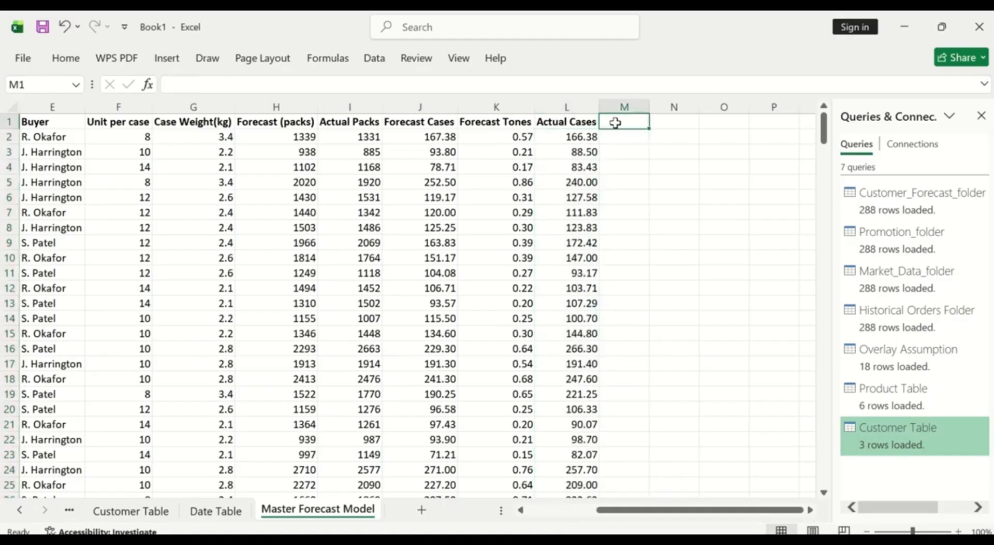
type("Actu")
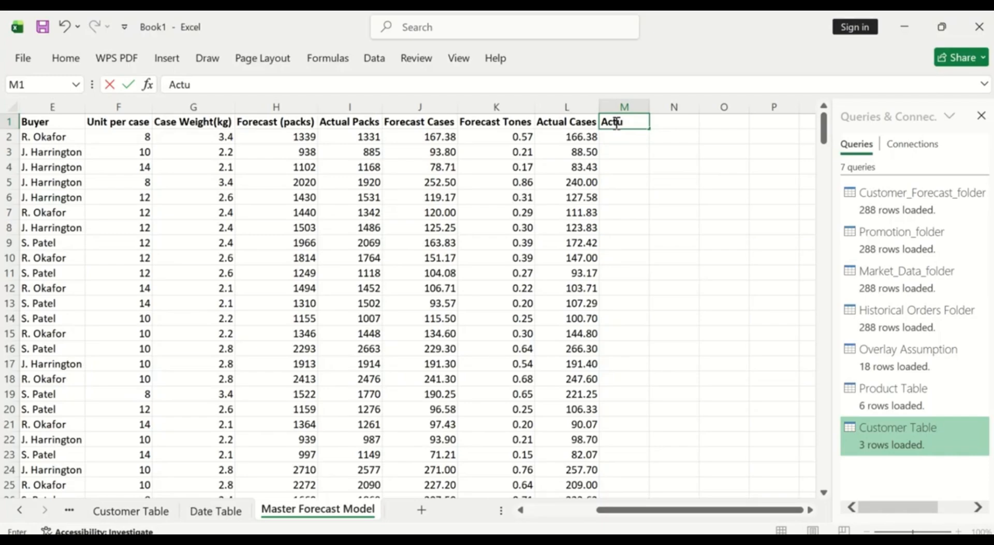
type("al Tones")
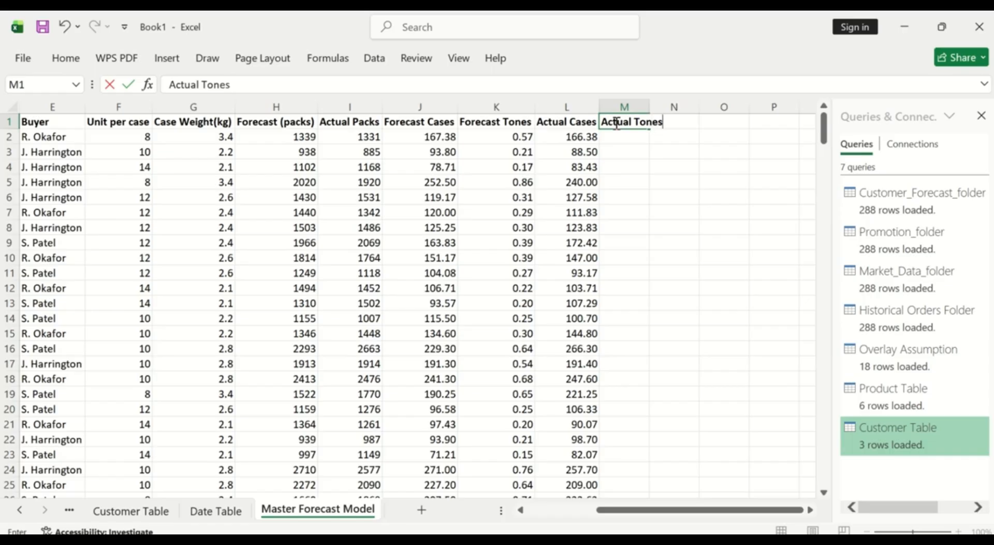
key("Return")
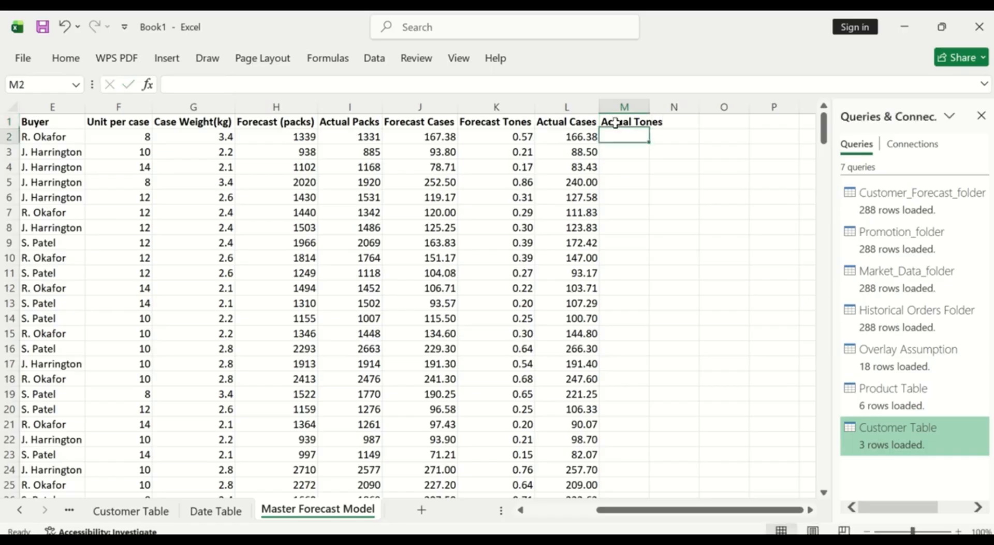
double_click(650, 107)
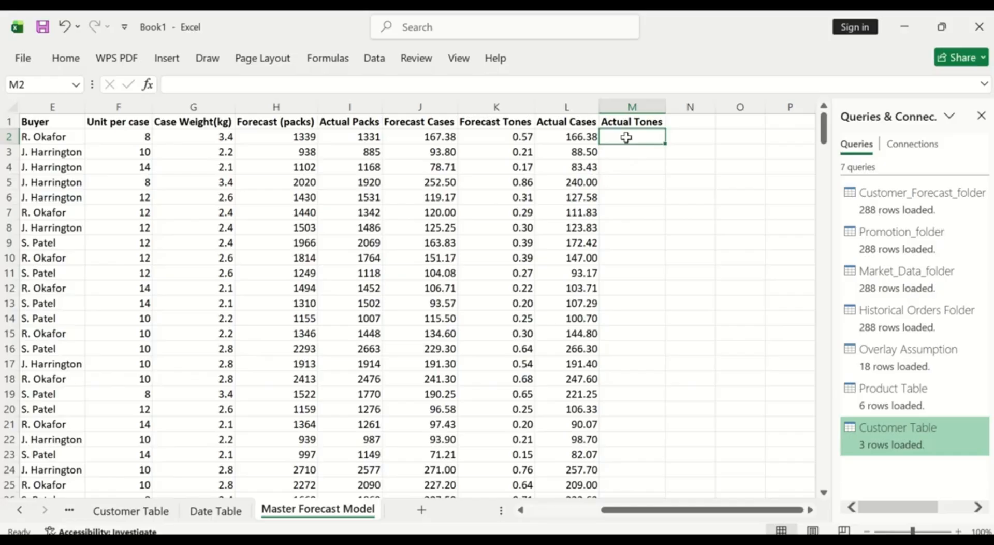
- Calculate Actual Tones in M2 as Actual Cases times Case Weight divided by 1000, =L2*G2/1000, and fill the formula down column M
type("=")
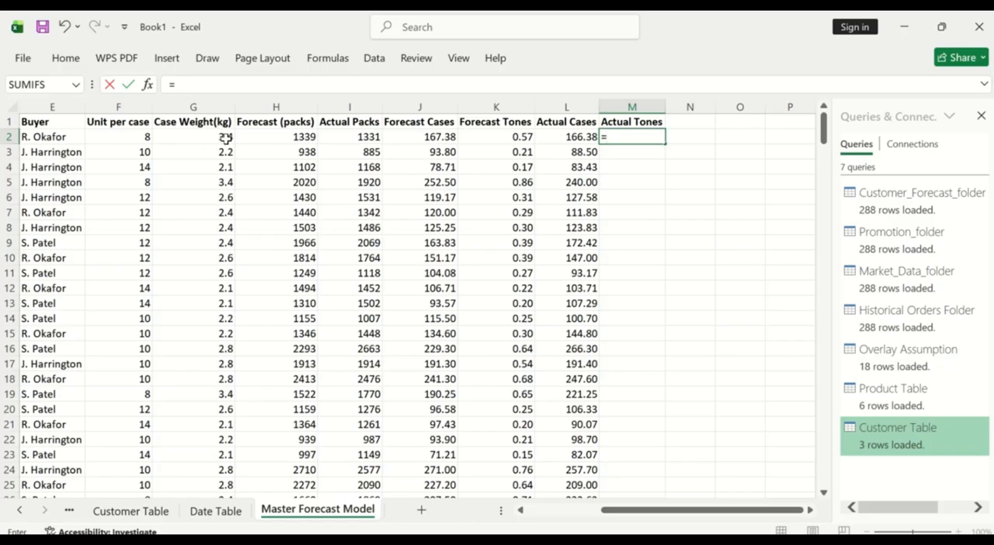
left_click(575, 134)
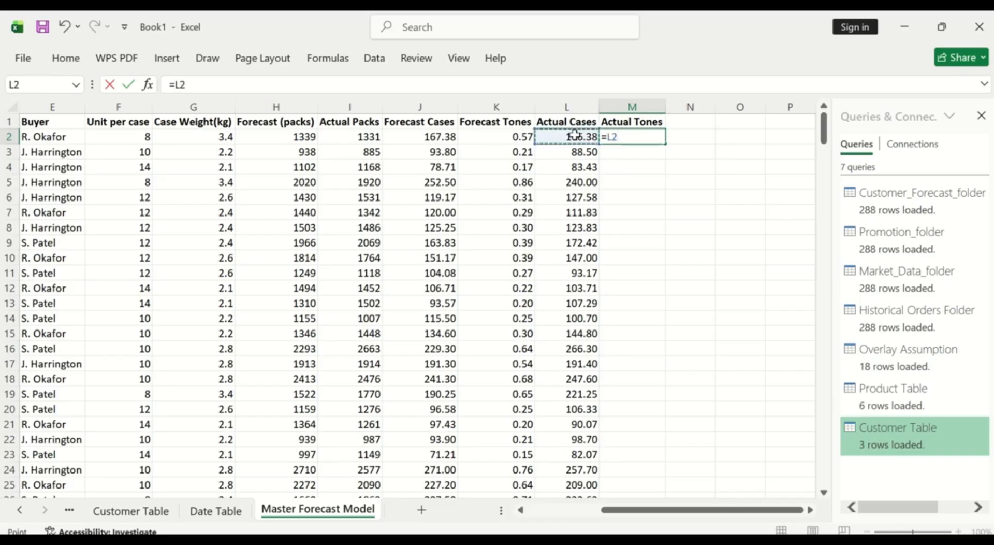
type("*")
left_click(201, 136)
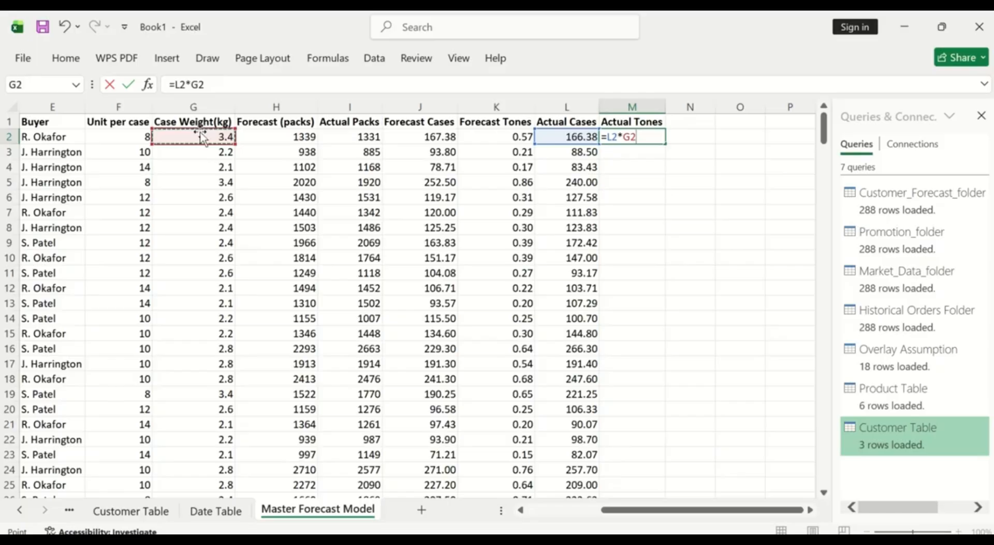
type("/100")
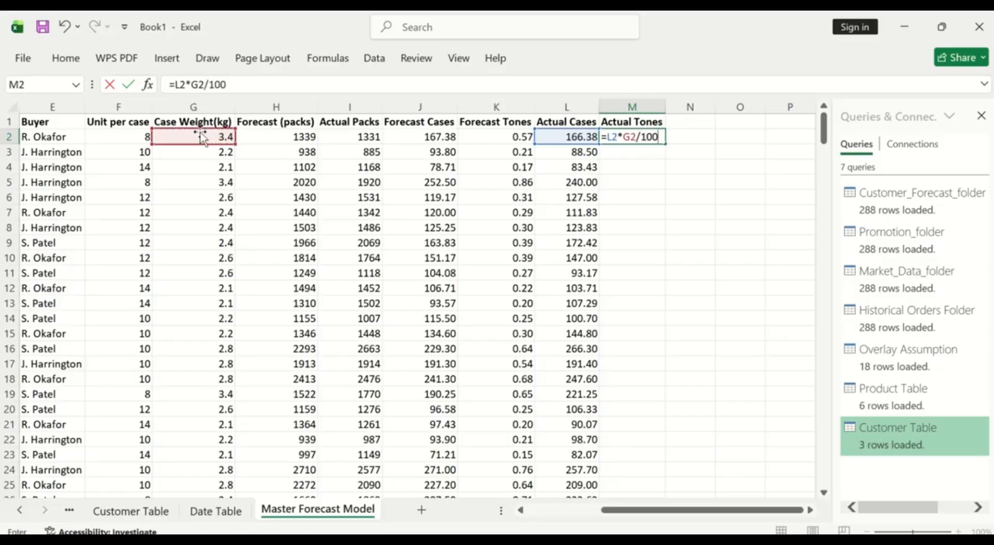
type("0")
key("Return")
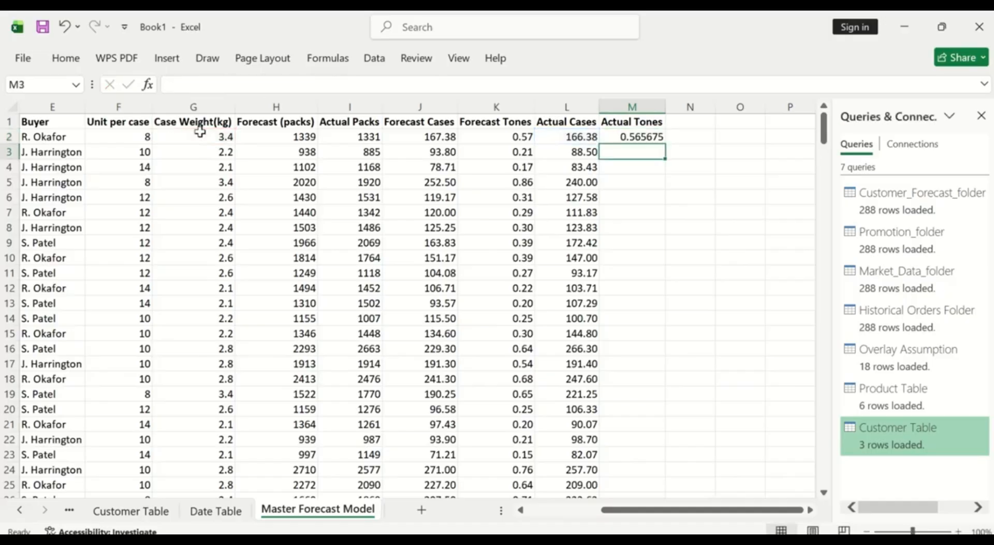
left_click(637, 137)
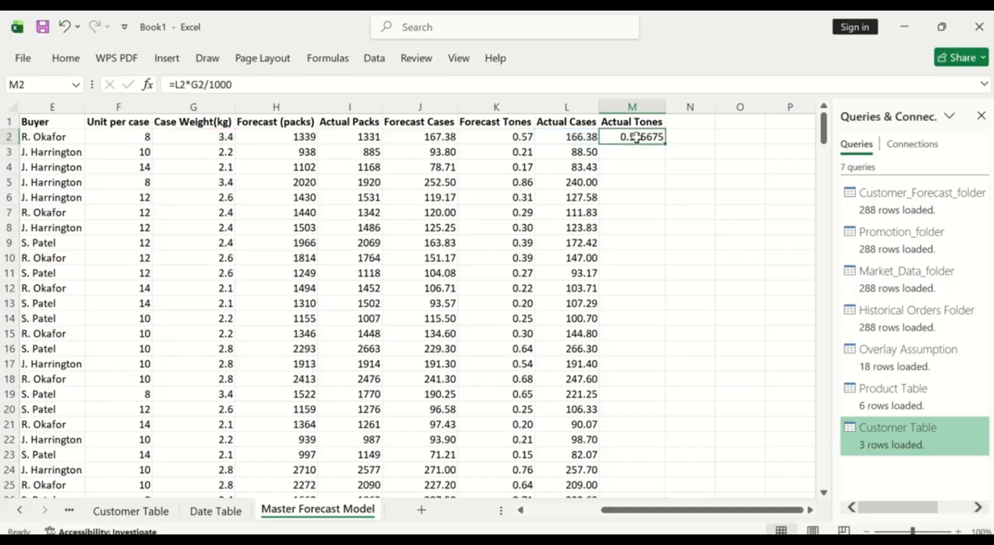
double_click(665, 144)
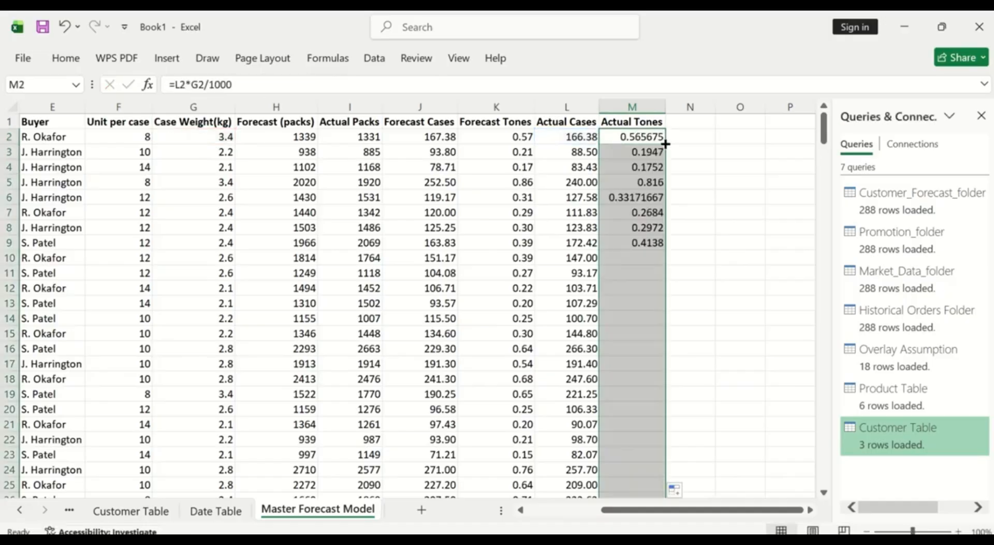
- Format the Actual Tones values in column M as numbers with two decimal places
left_click(66, 58)
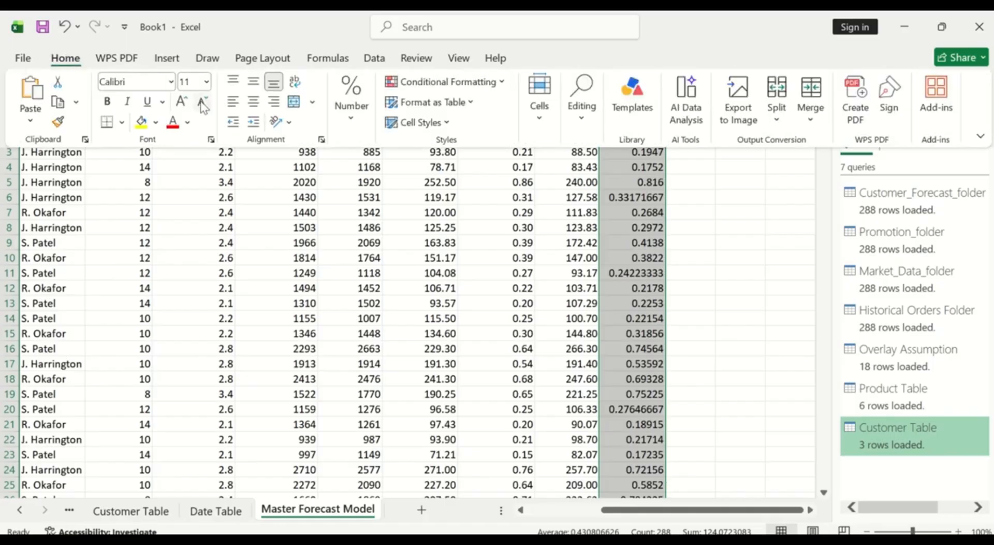
left_click(361, 105)
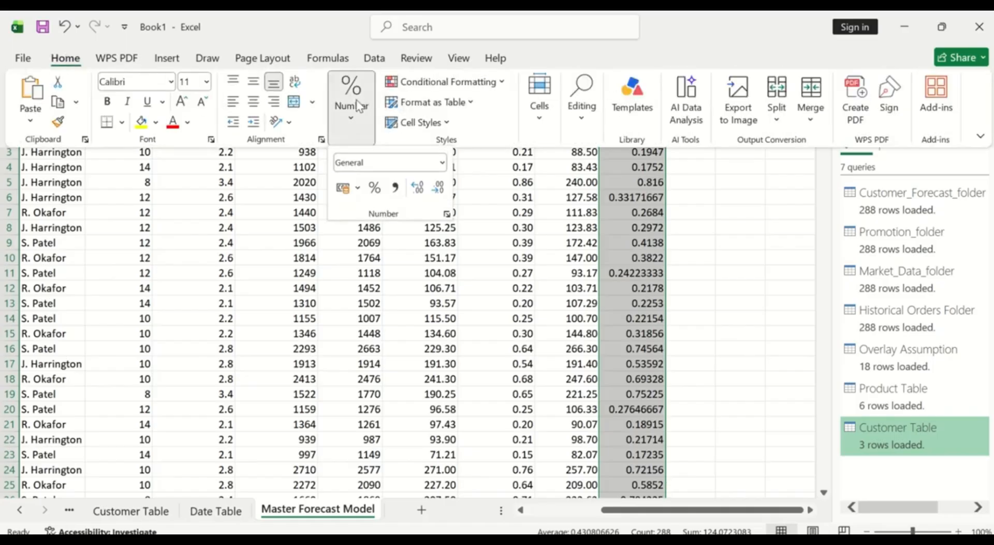
left_click(441, 164)
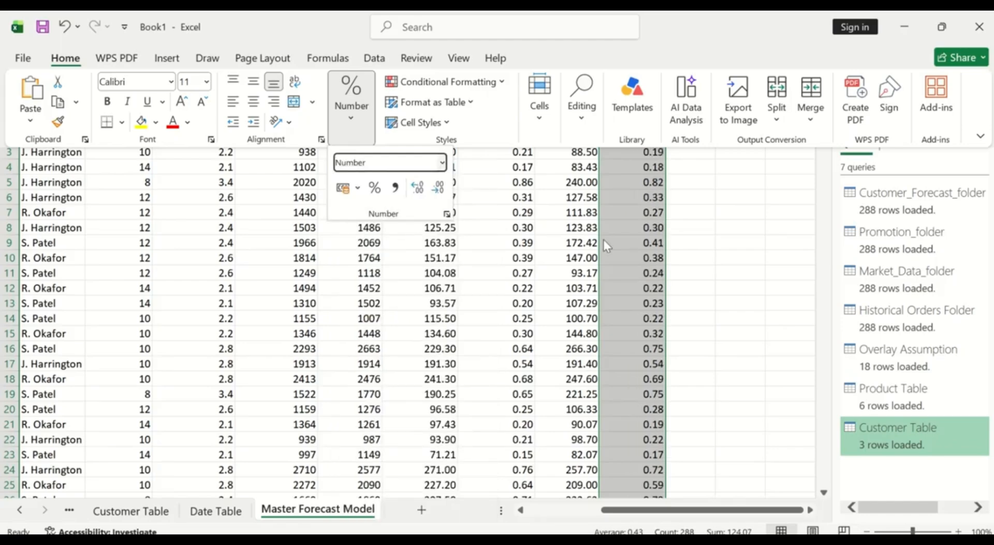
left_click(665, 215)
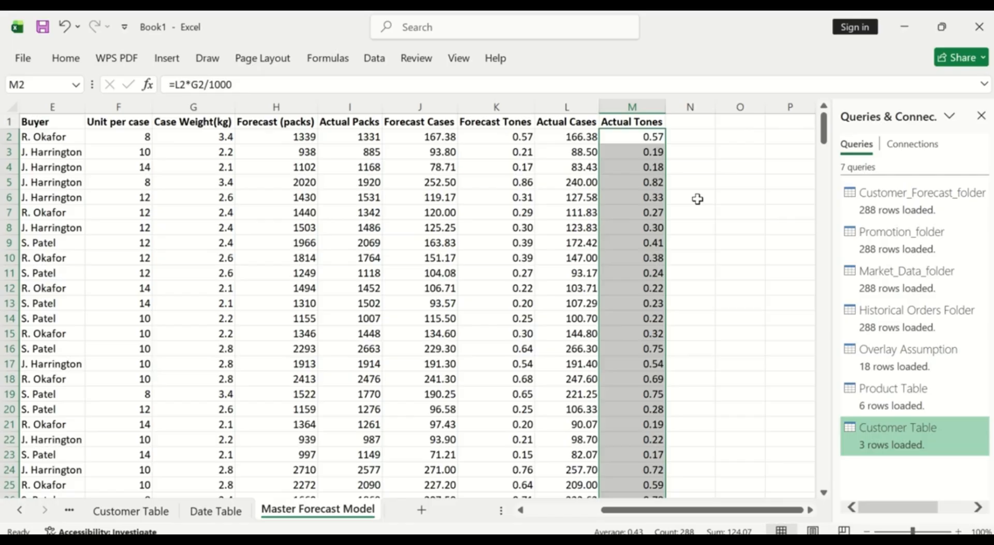
- Add the header "Variance" in N1, beside the Actual Tones column
left_click(680, 123)
type("Va")
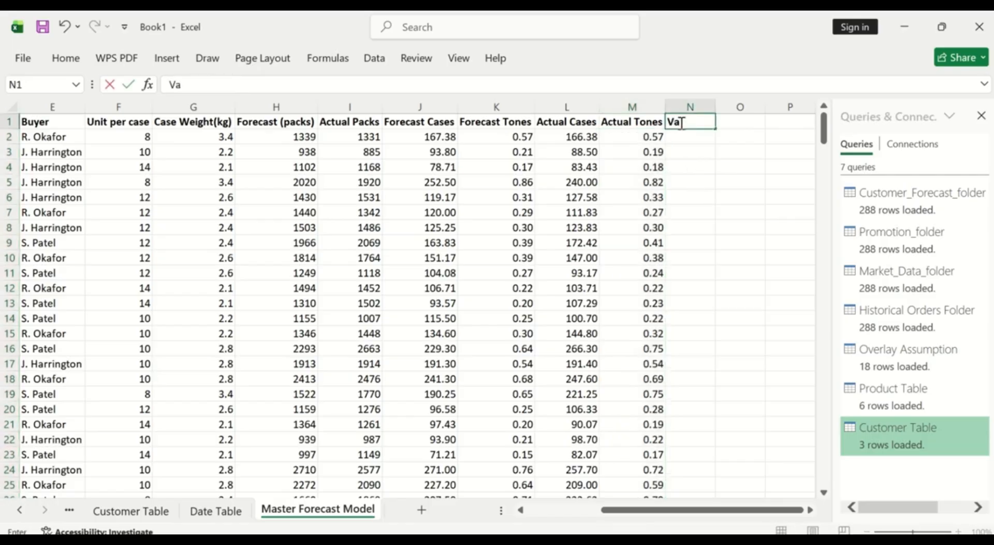
type("riance")
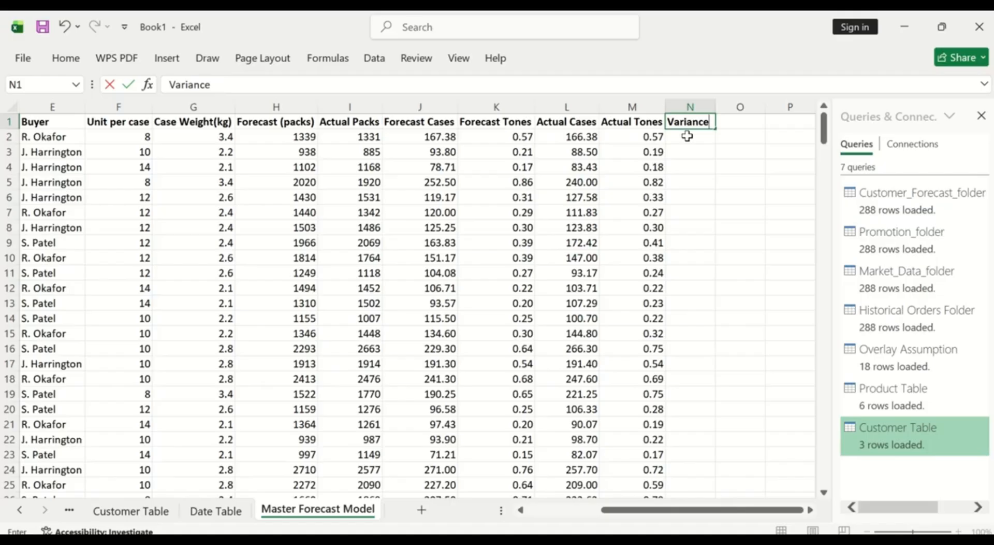
key("Return")
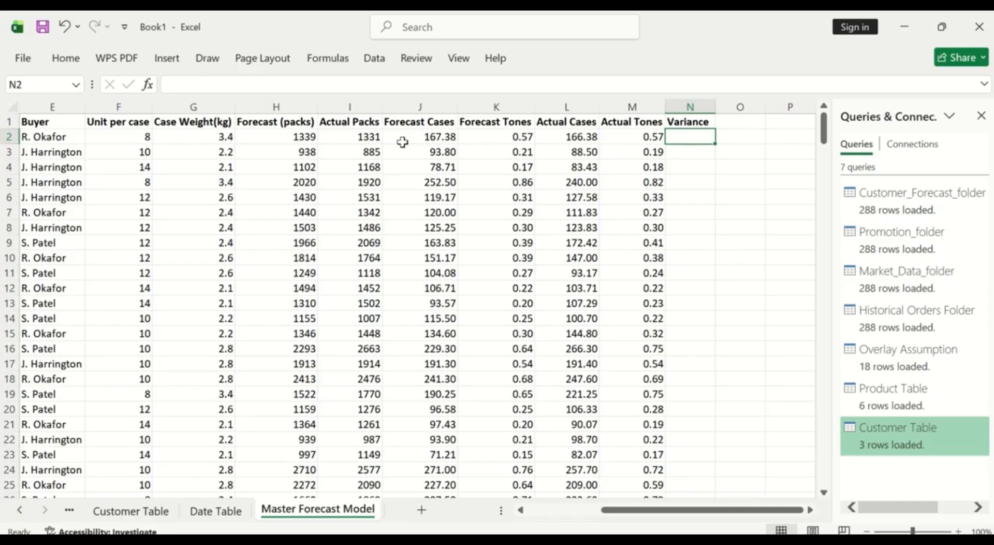
- Calculate Variance in N2 as Actual Packs minus Forecast (packs), =I2-H2, and fill the formula down column N
type("=")
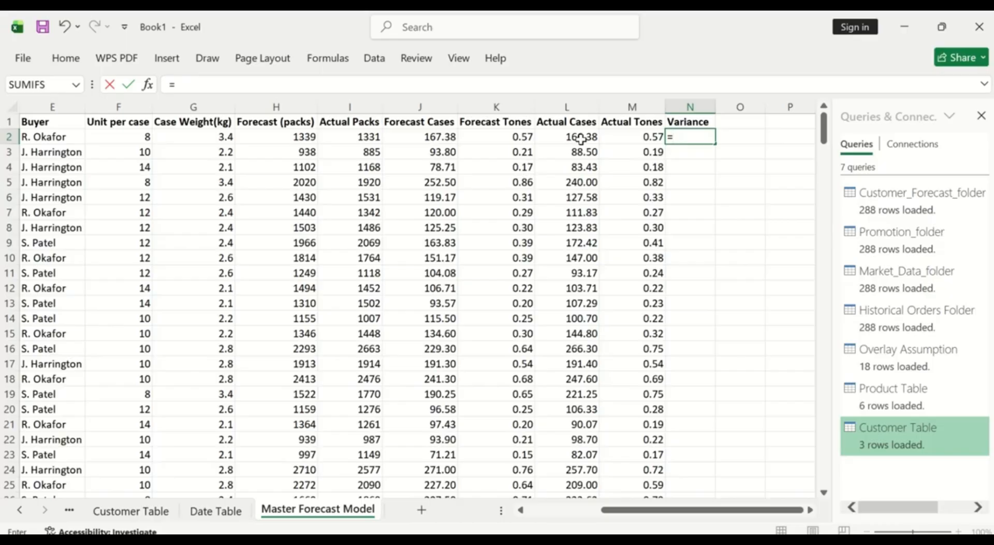
left_click(369, 135)
type("-")
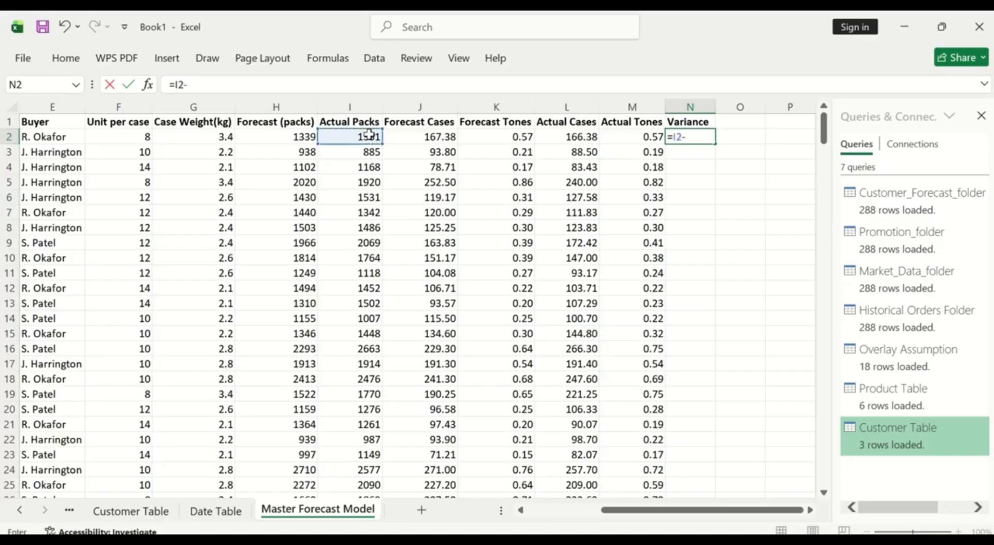
left_click(295, 135)
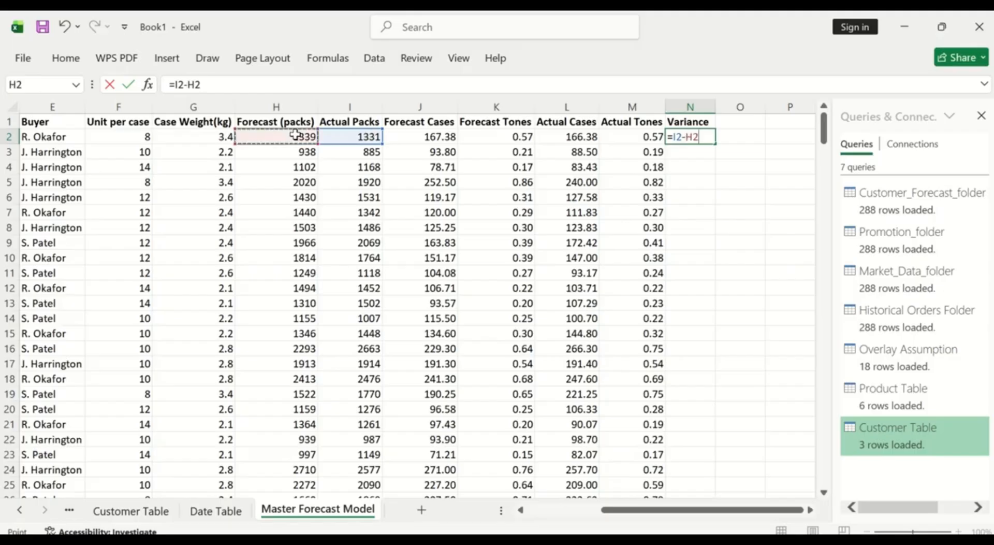
key("Return")
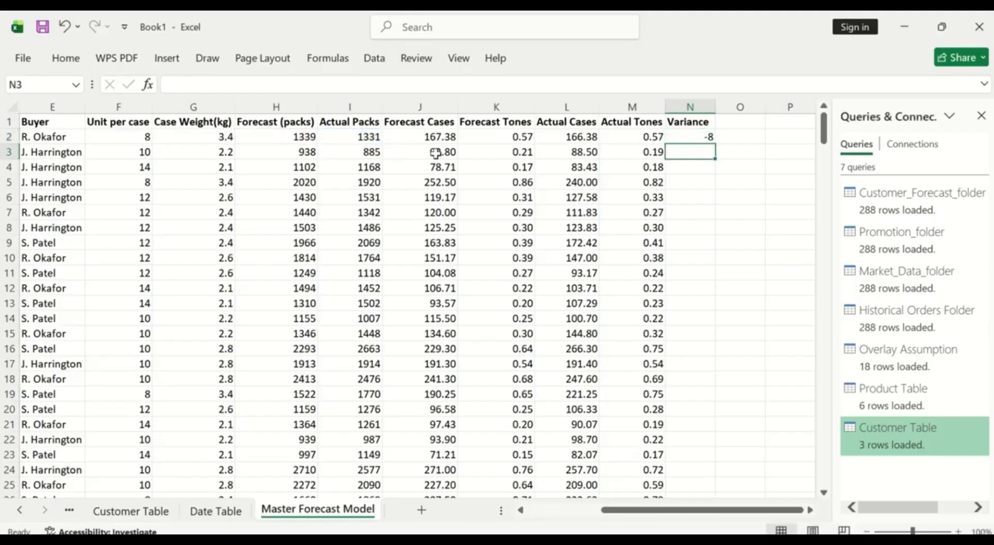
left_click(705, 135)
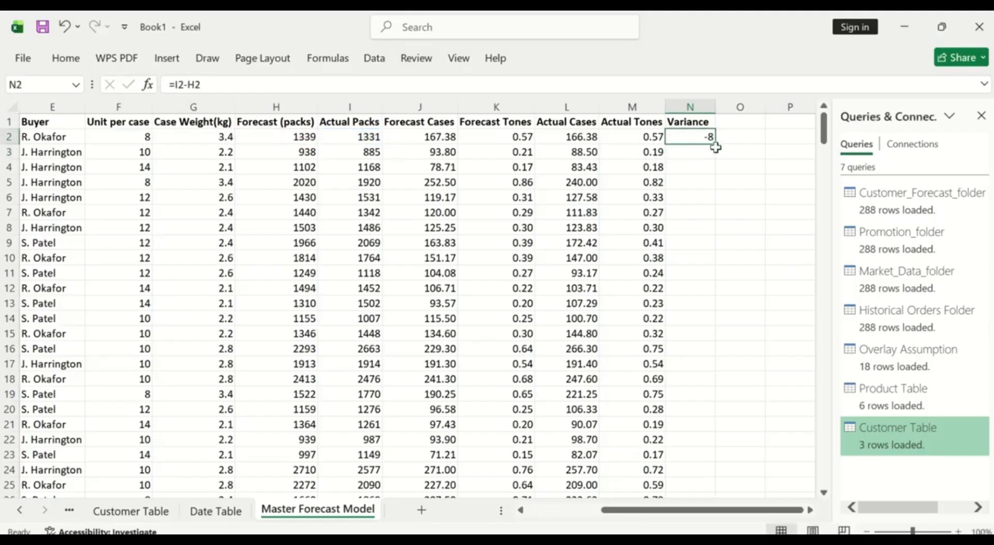
double_click(715, 145)
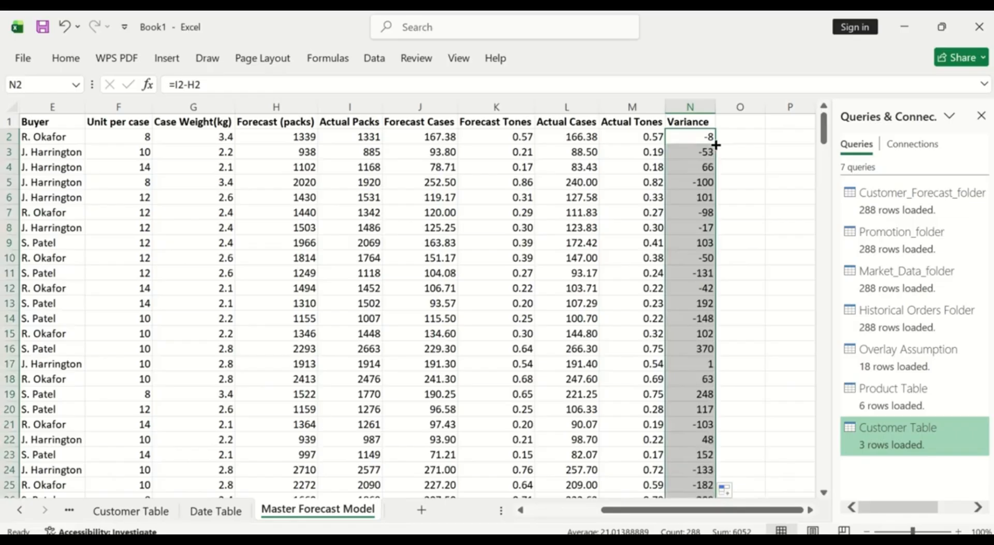
- Add the header "Bias %" in O1, beside the Variance column
left_click(732, 121)
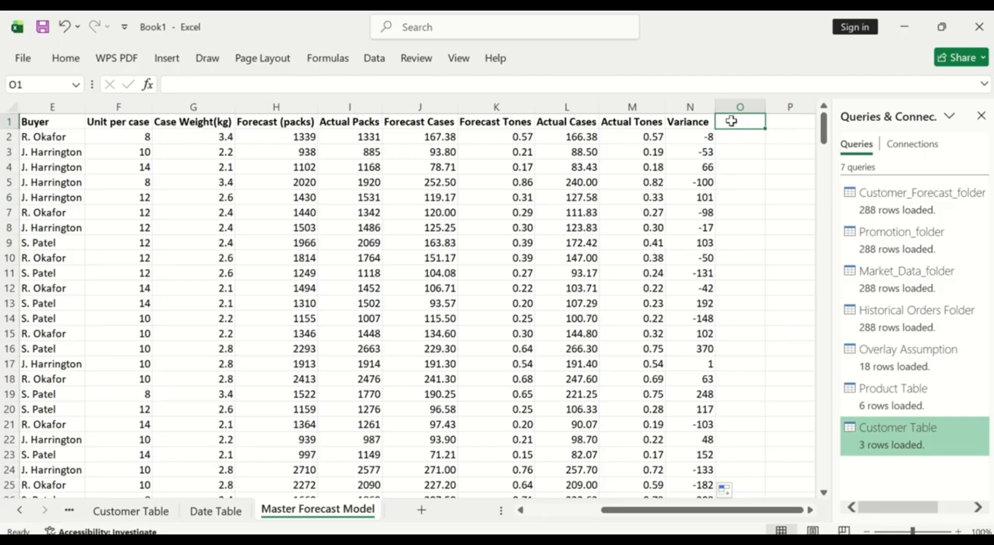
type("Bias")
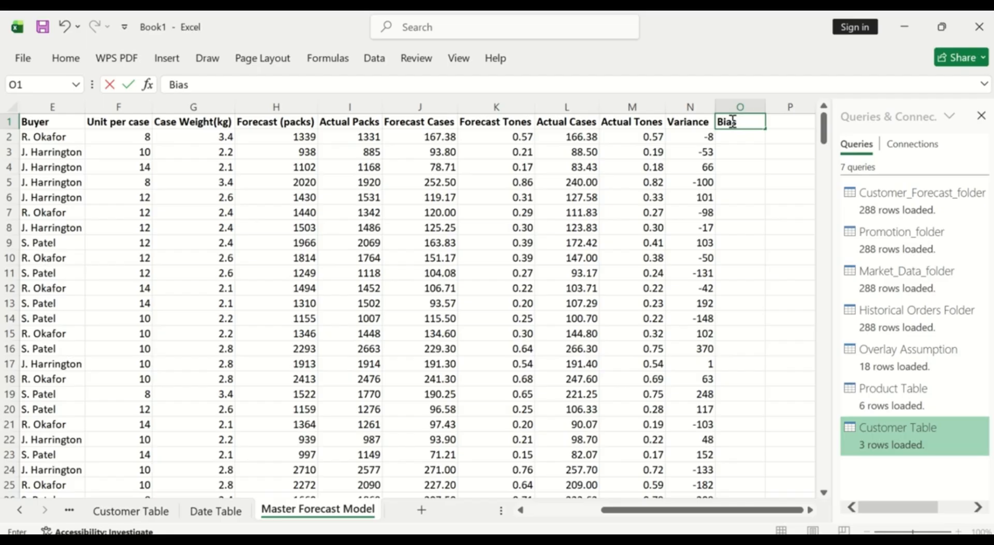
type(" %")
- Calculate Bias % in O2 as Variance divided by Forecast (packs), returning 0 on error, with =IFERROR(N2/H2,0)
left_click(730, 135)
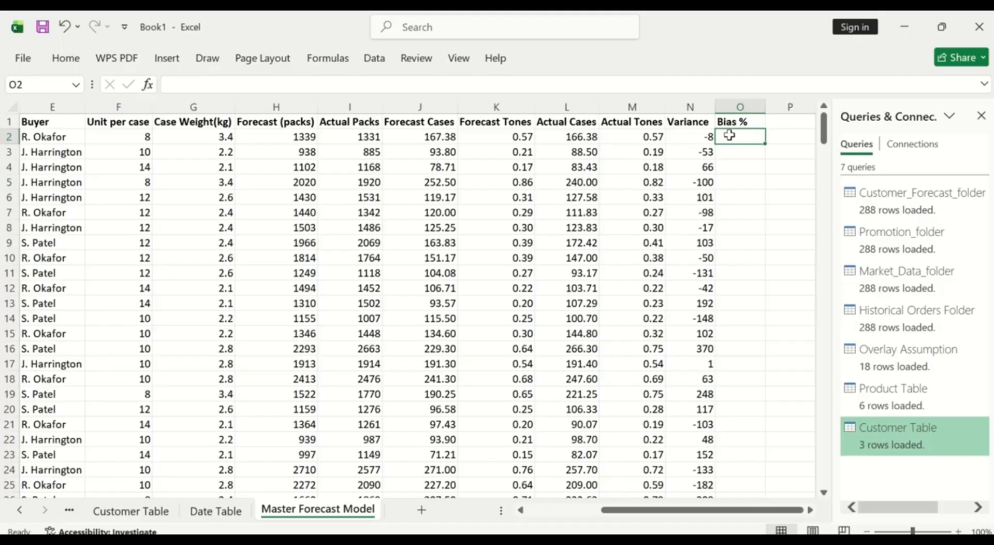
type("=if")
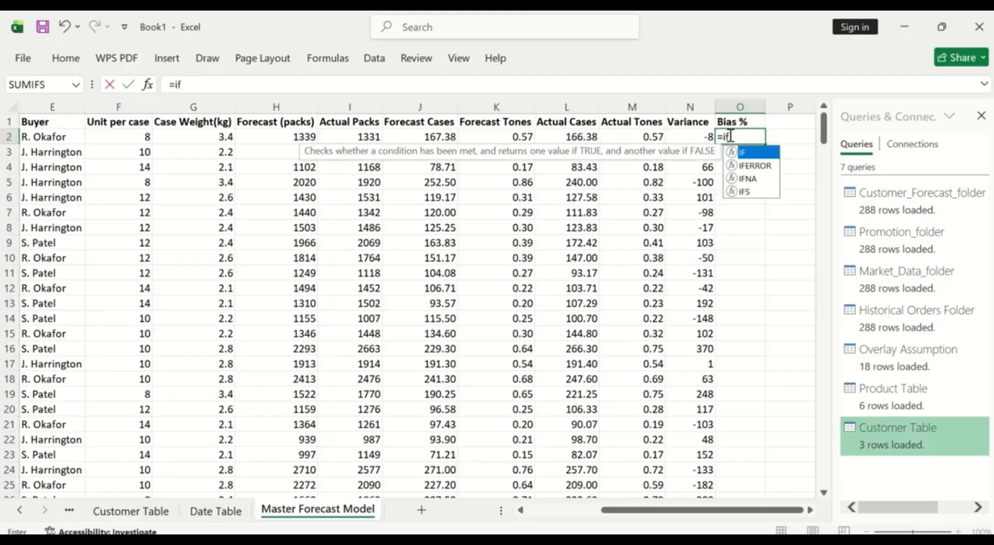
type("f")
key("BackSpace")
double_click(756, 166)
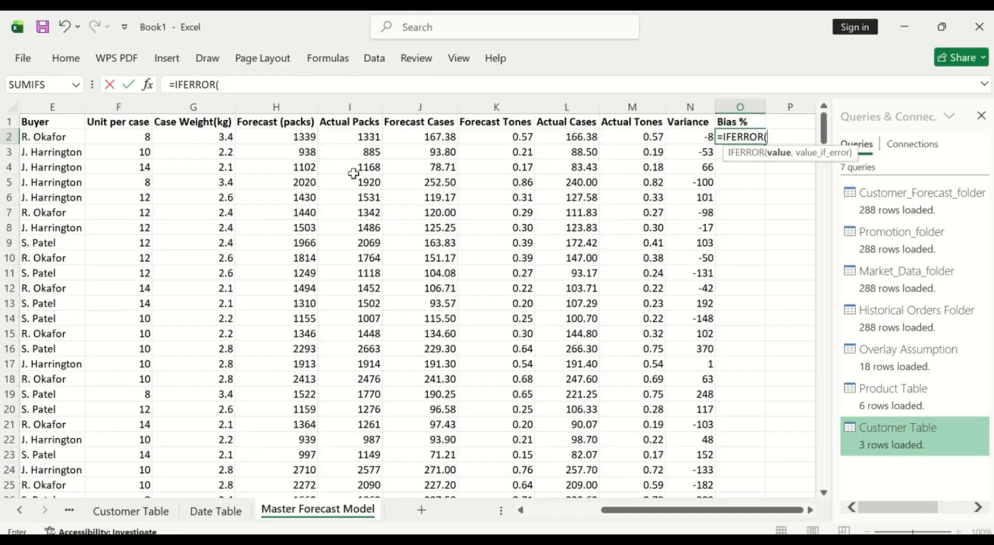
left_click(694, 135)
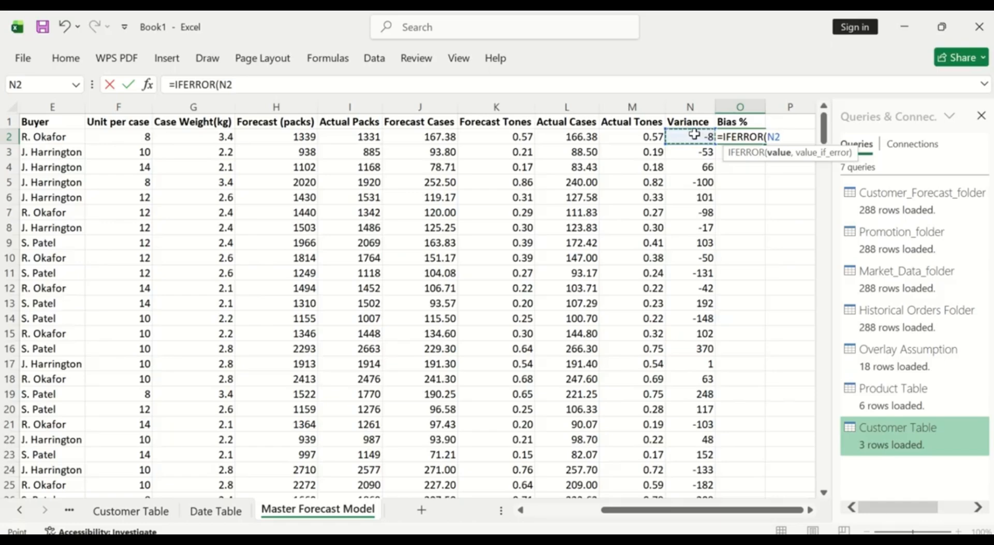
type("/")
left_click(299, 135)
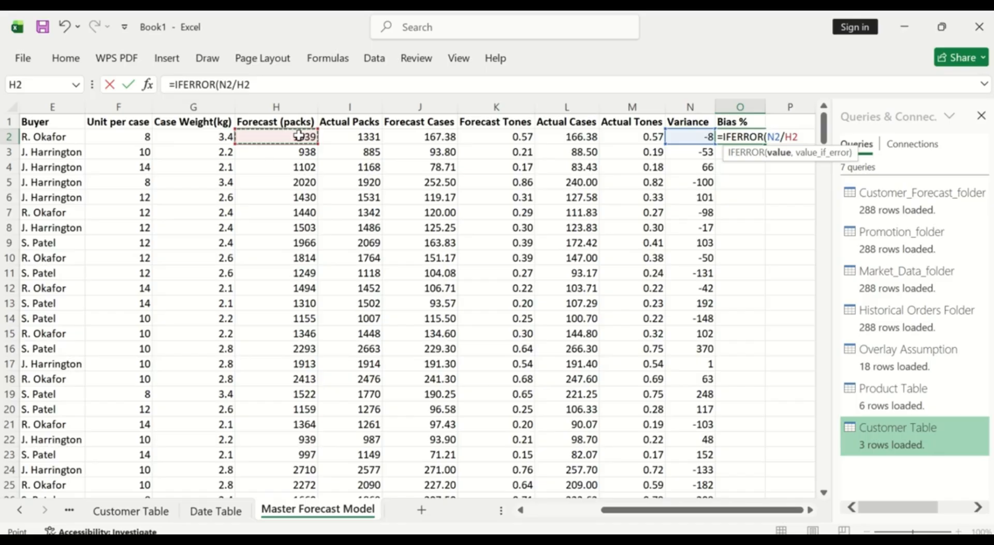
type(",")
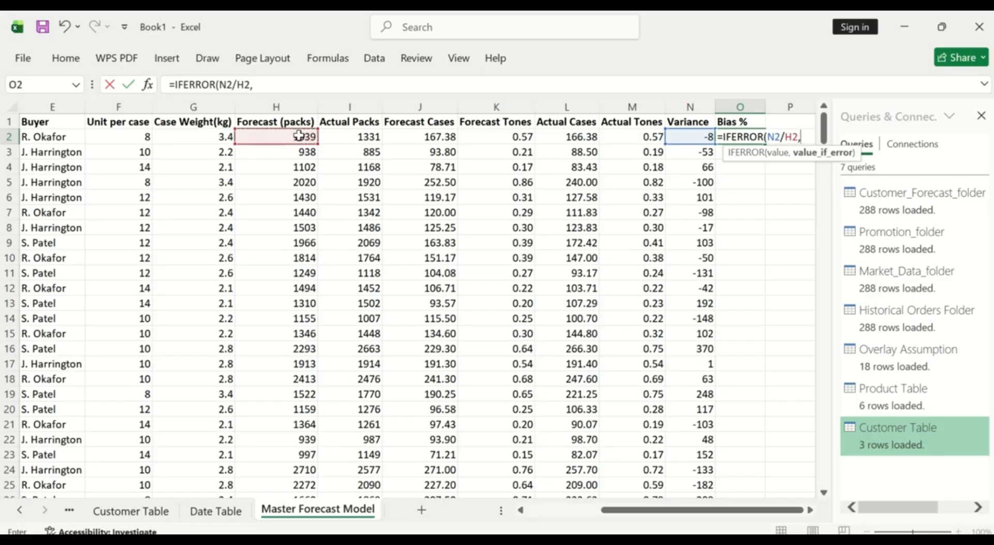
type("0)")
key("Return")
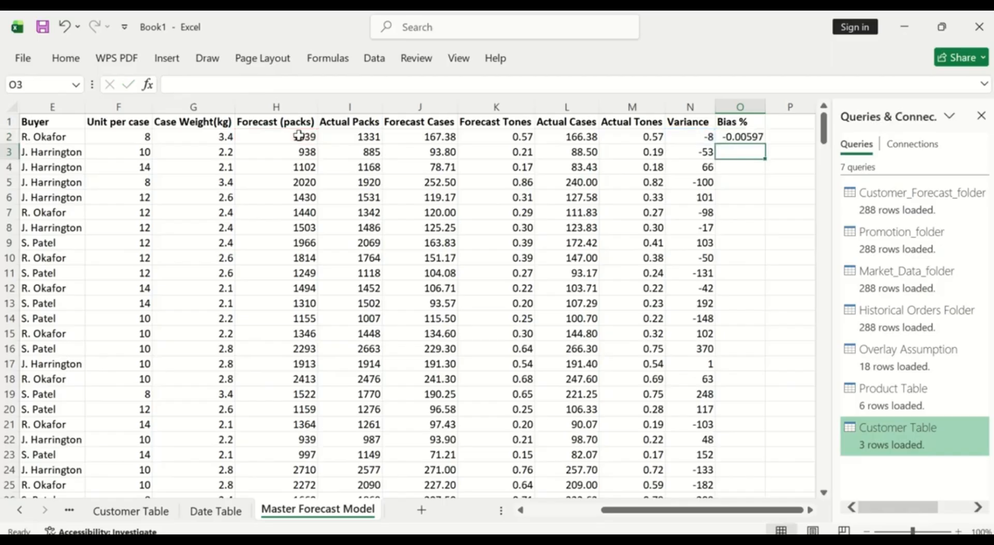
- Fill the Bias % formula from O2 down column O and apply the Number format to the filled values
left_click(748, 134)
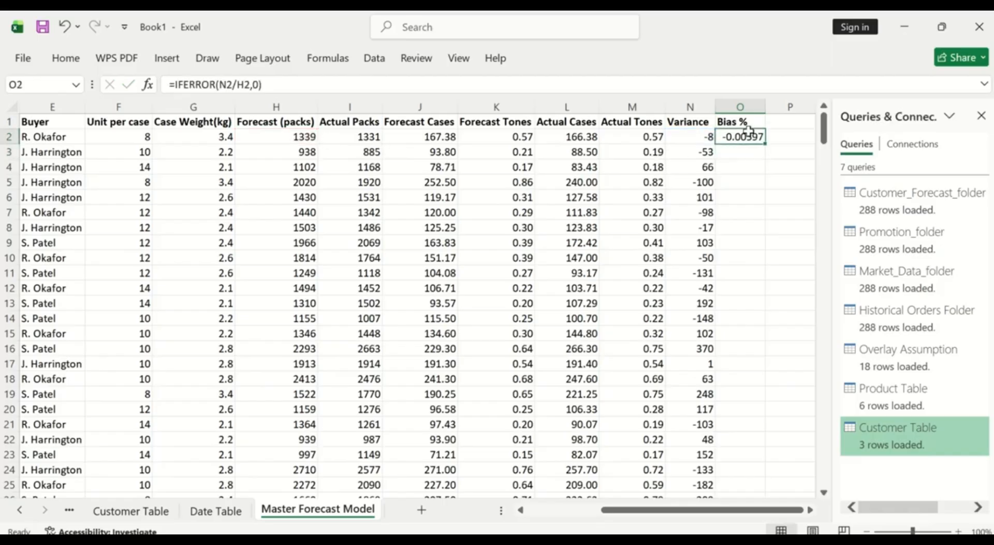
double_click(767, 145)
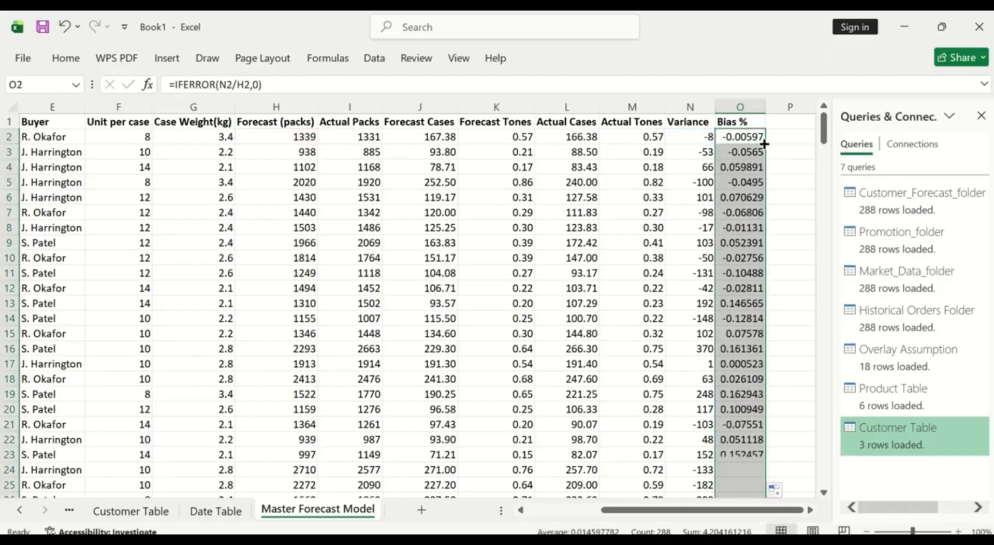
left_click(67, 63)
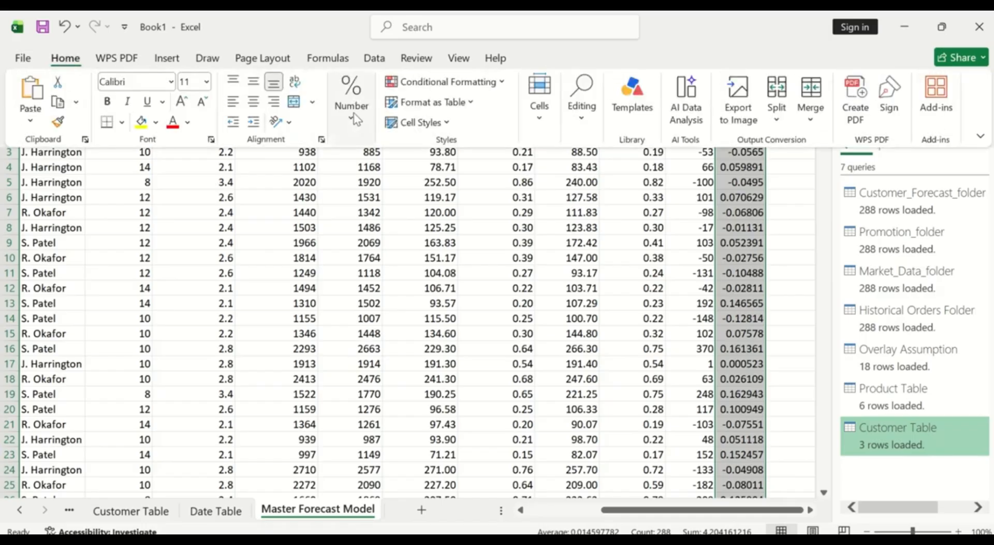
left_click(353, 117)
left_click(442, 164)
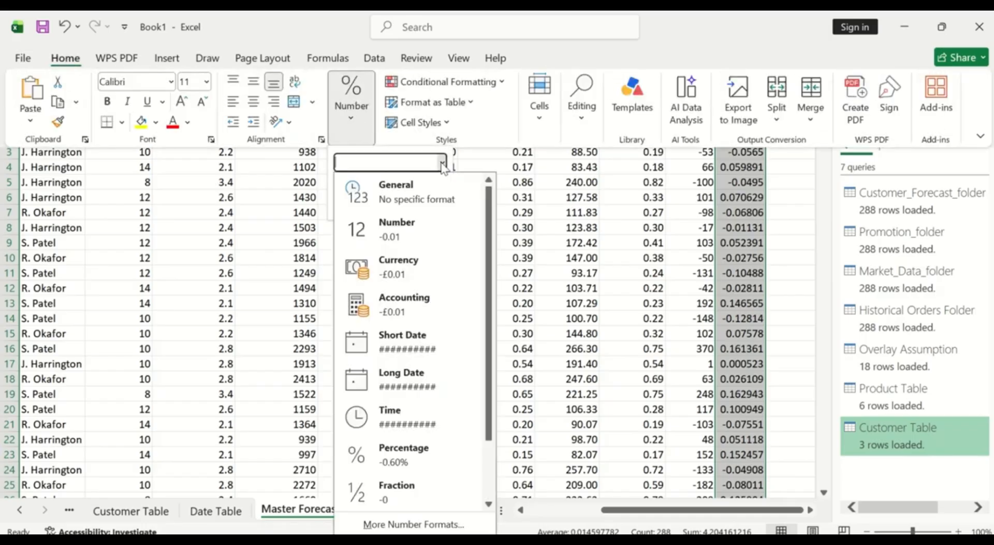
left_click(422, 232)
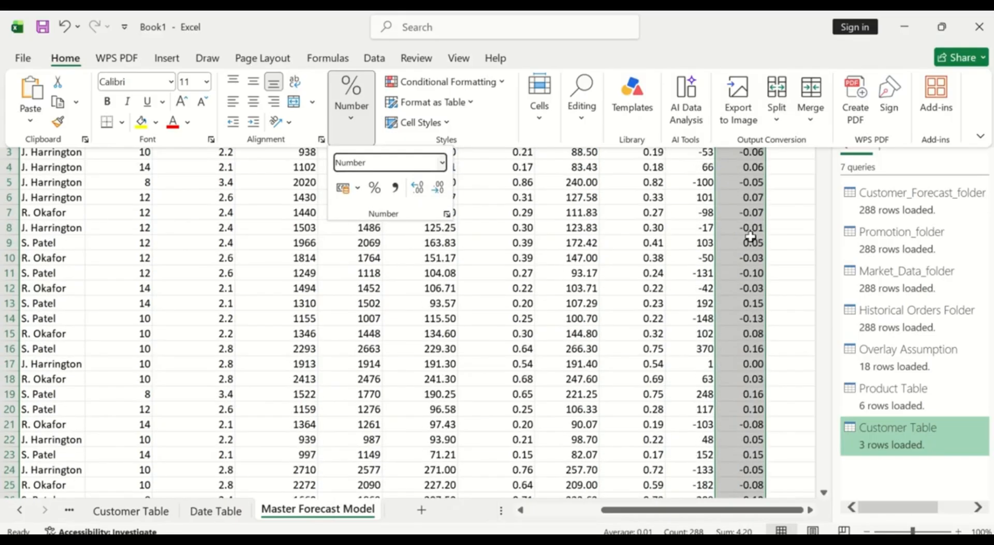
- Add the header "Abs %" in P1, beside the Bias % column
left_click(812, 510)
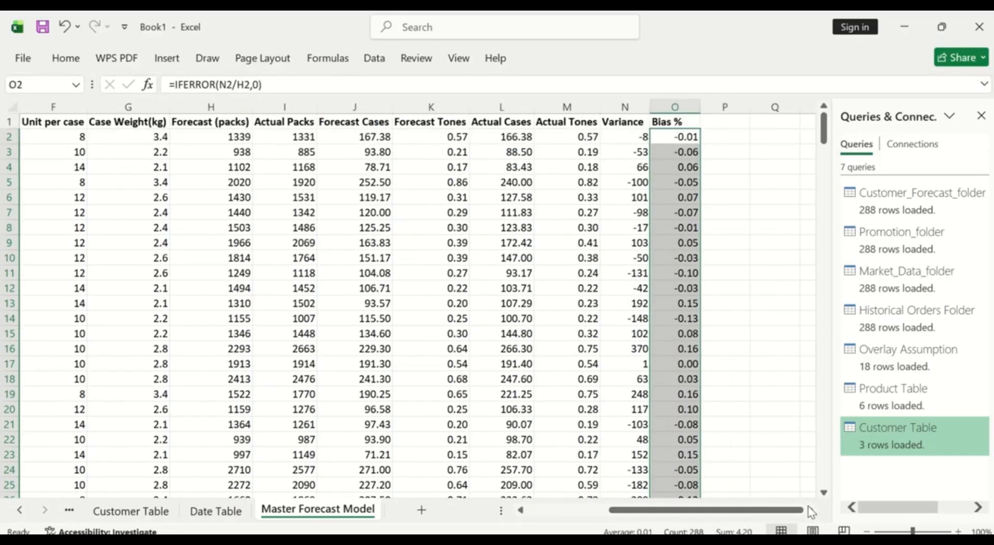
left_click(719, 123)
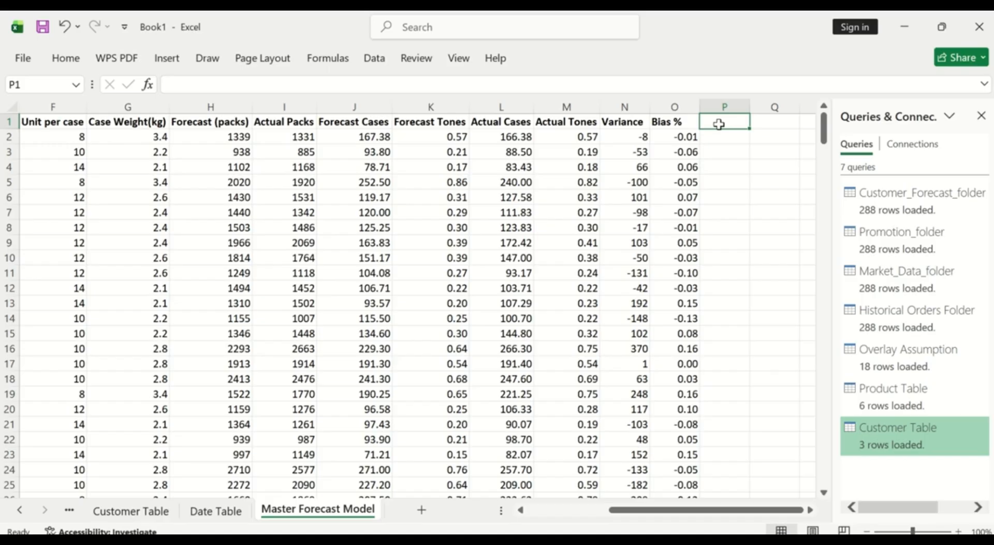
type("Abs")
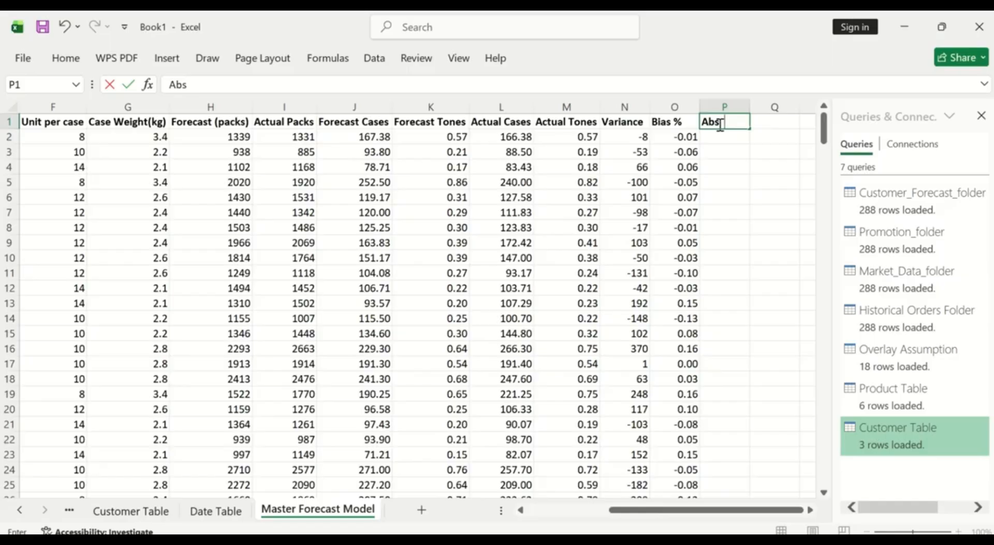
type("%")
- Calculate Abs % in P2 as absolute Variance over Actual Packs with =IFERROR(ABS(N2)/I2,0), and fill the formula down column P
left_click(713, 132)
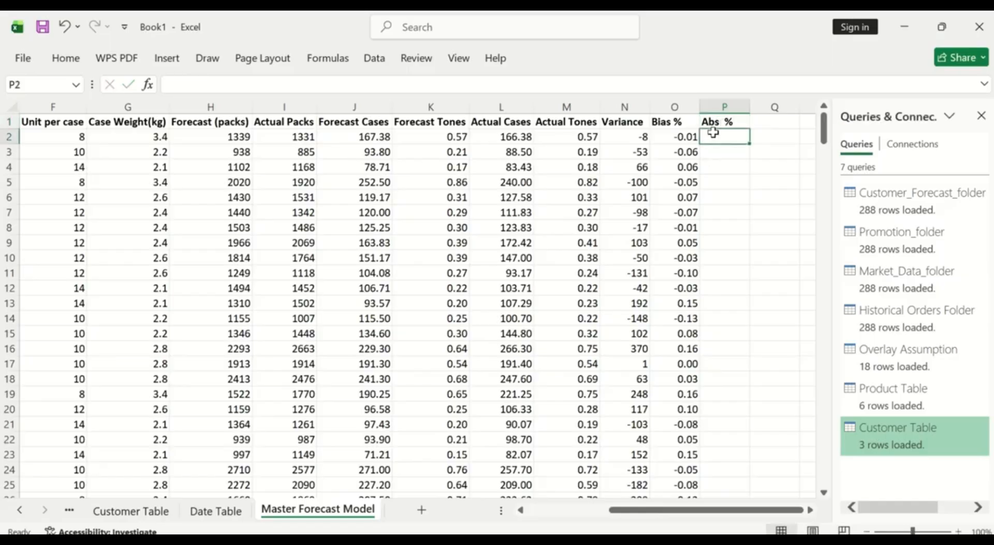
type("=")
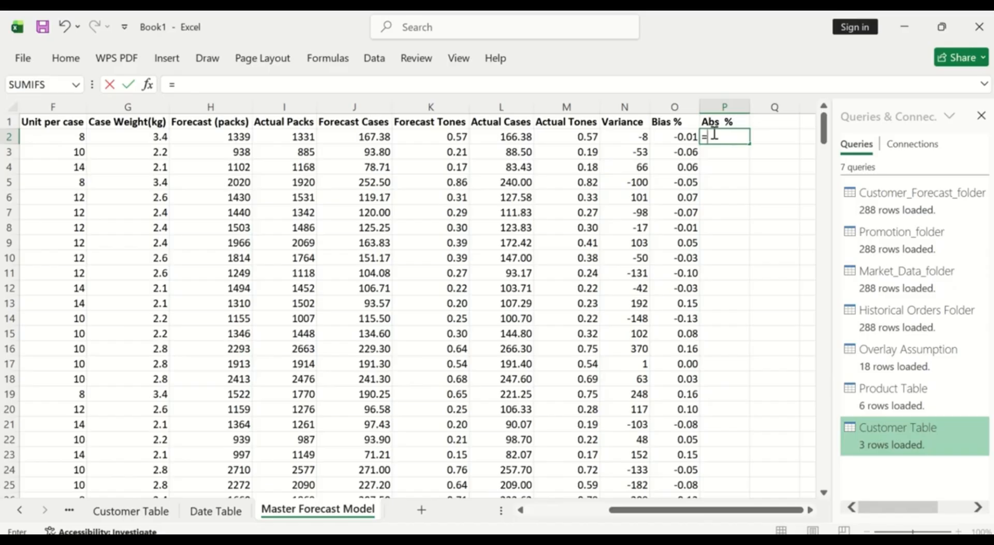
type("if")
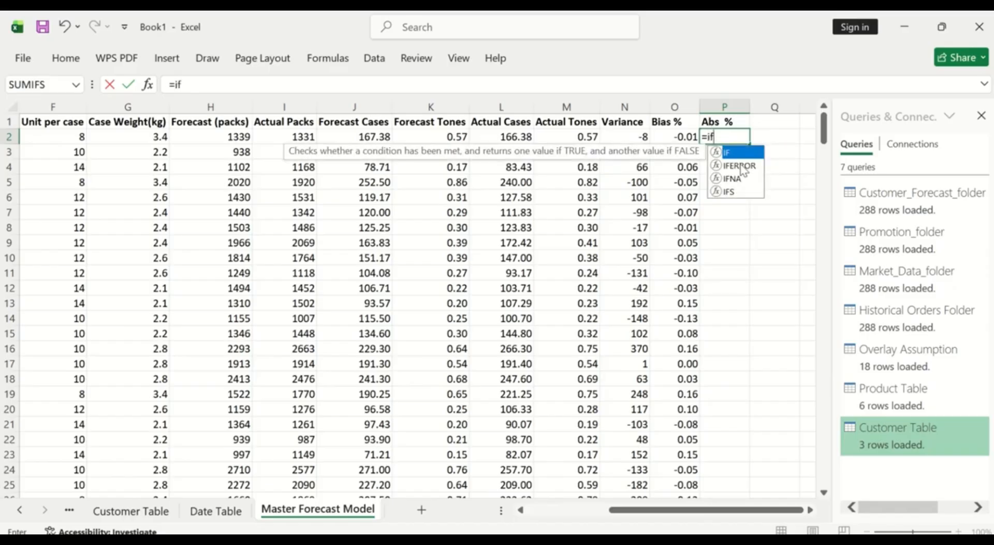
double_click(741, 166)
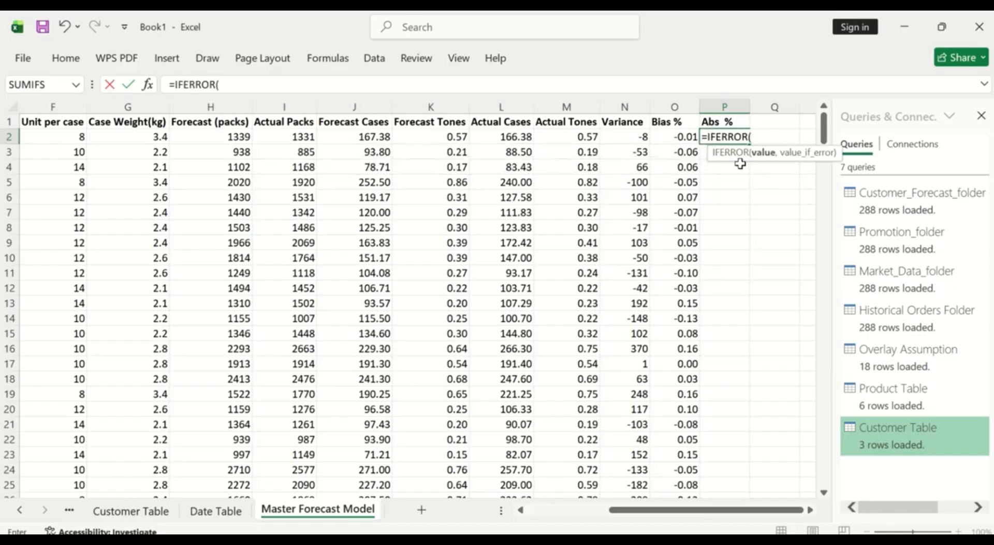
type("A")
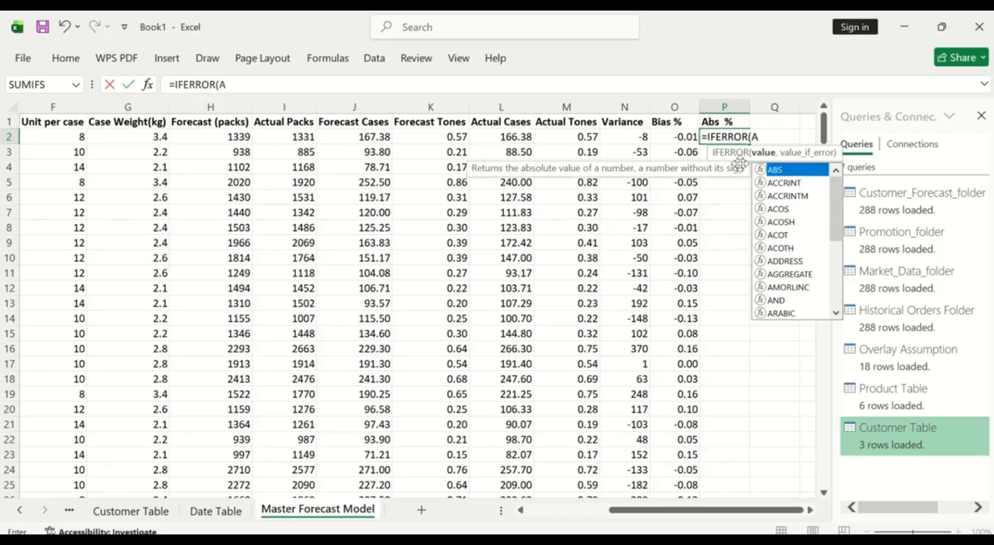
type("b")
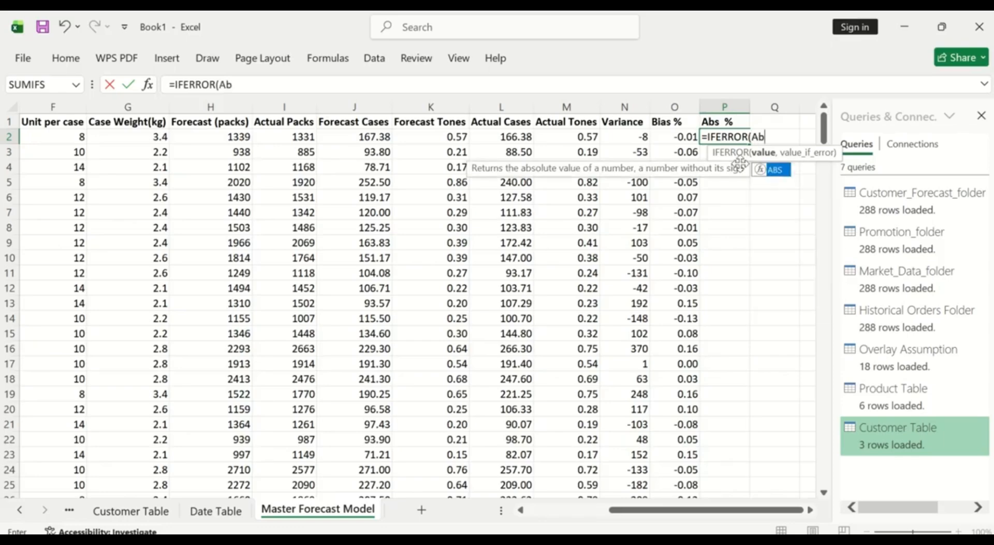
double_click(783, 170)
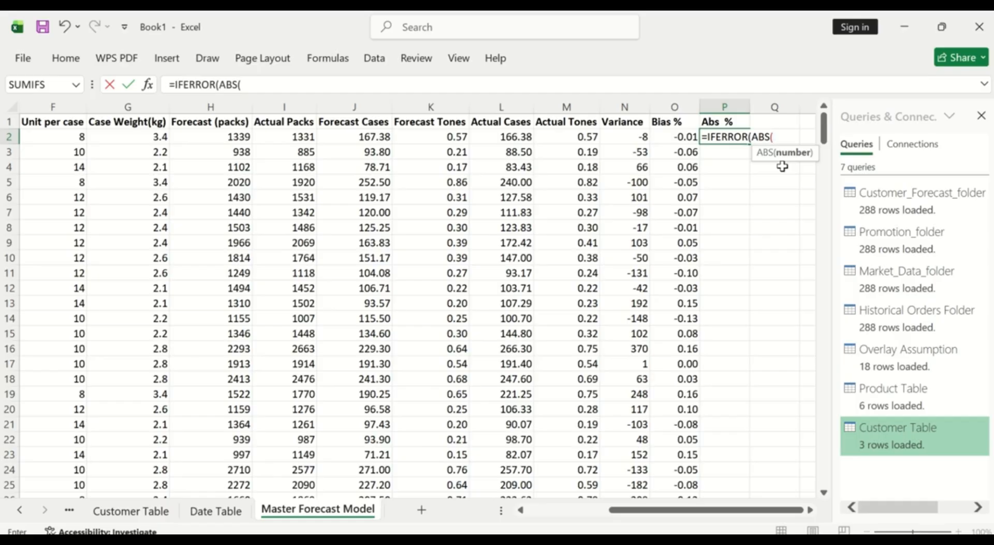
type("(")
key("BackSpace")
left_click(637, 138)
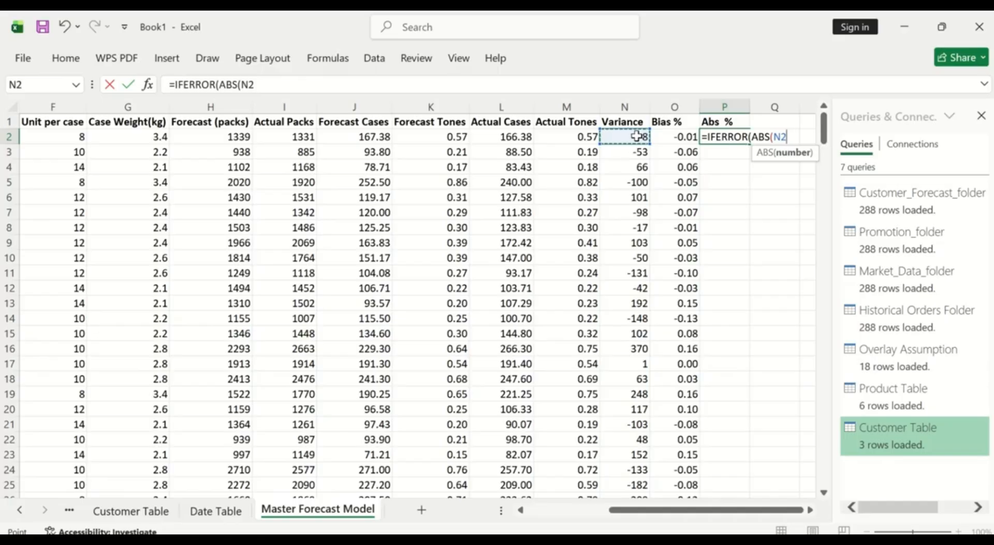
type(")/")
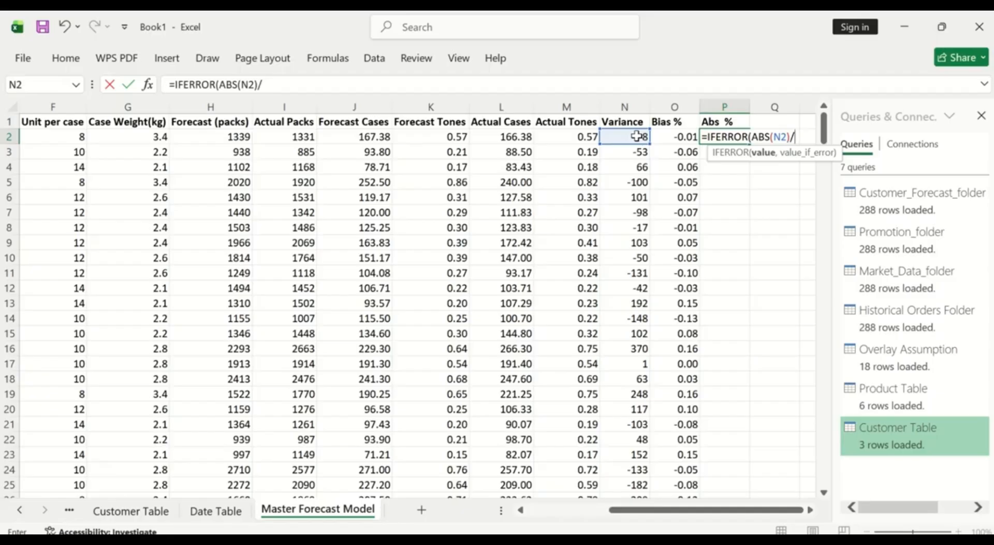
left_click(303, 135)
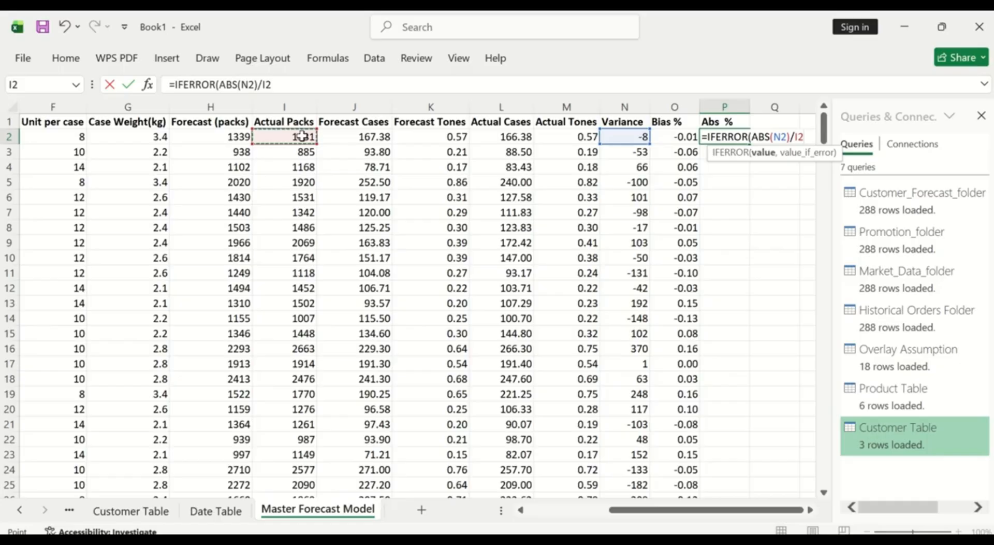
type(".,")
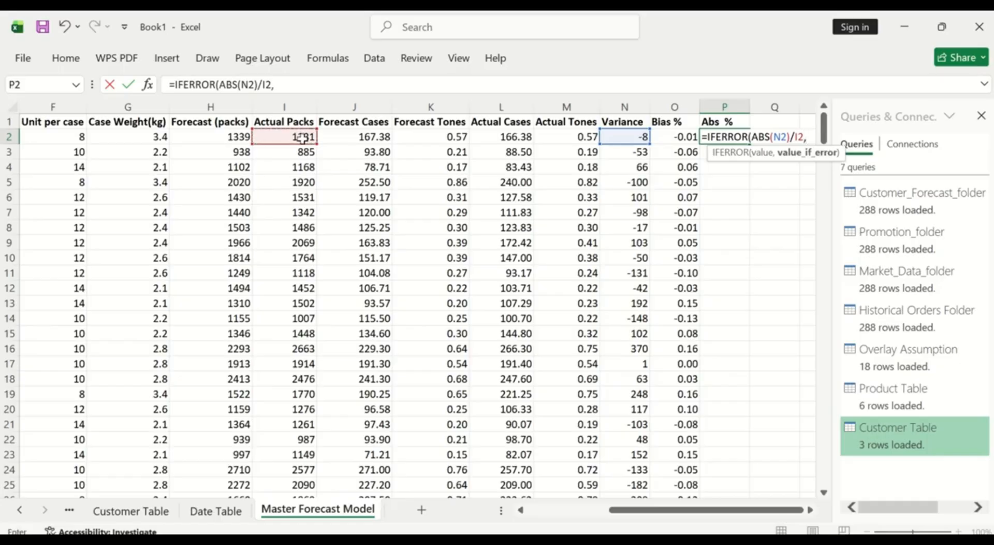
type("0)")
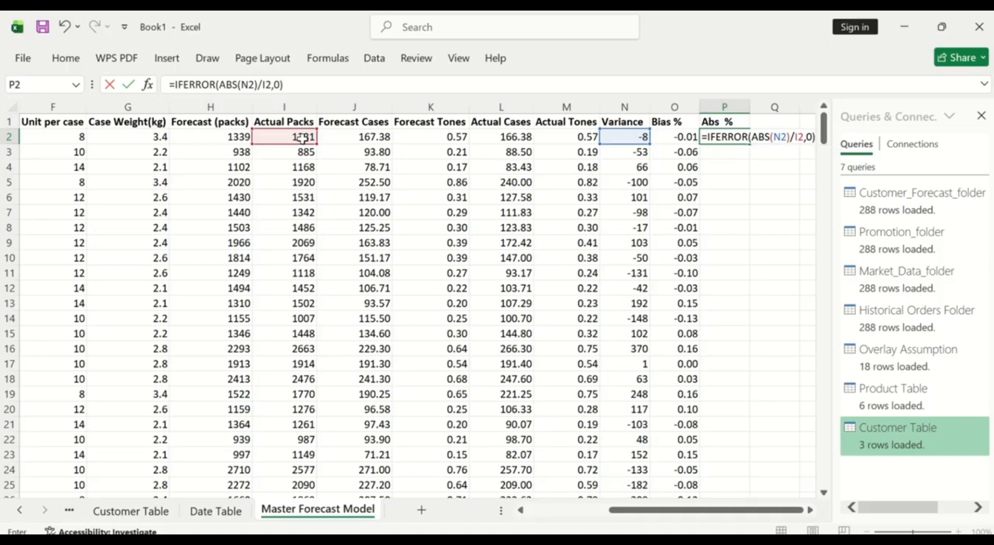
key("Return")
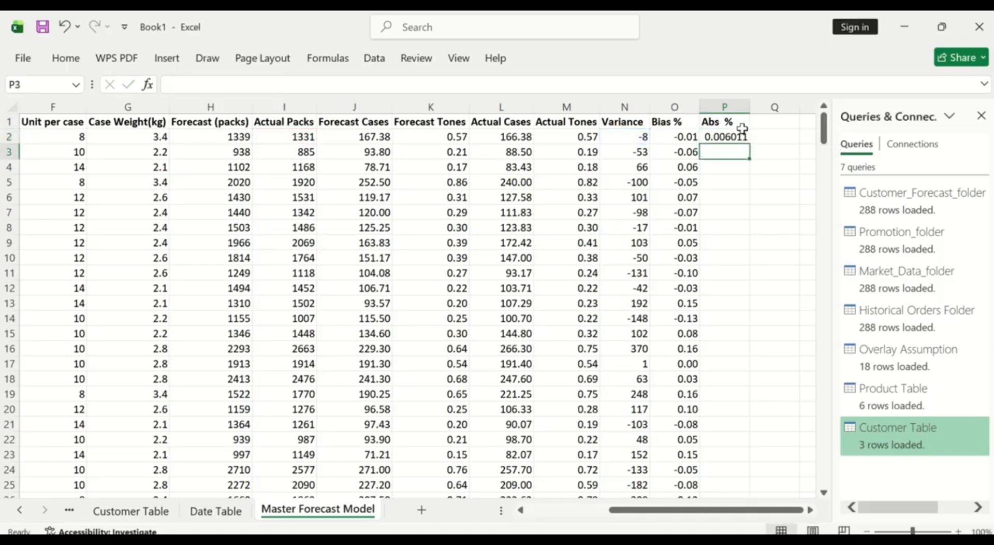
left_click(733, 135)
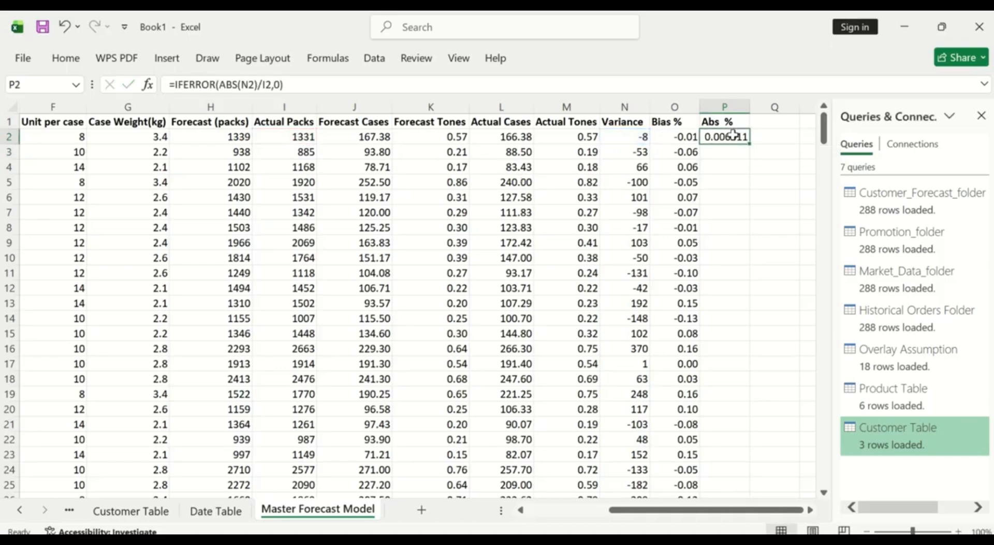
double_click(749, 143)
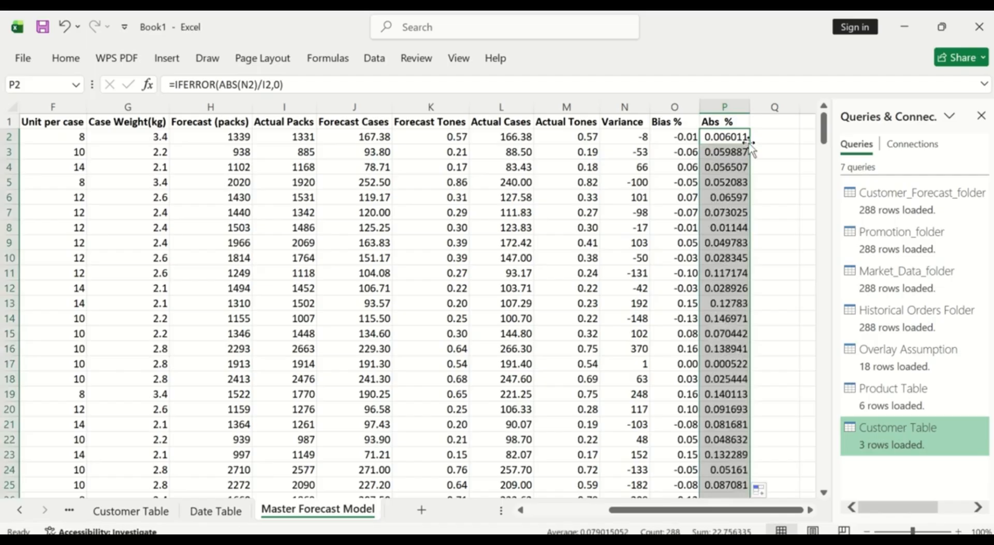
- Apply the Number format to the filled Abs % values in column P
left_click(63, 58)
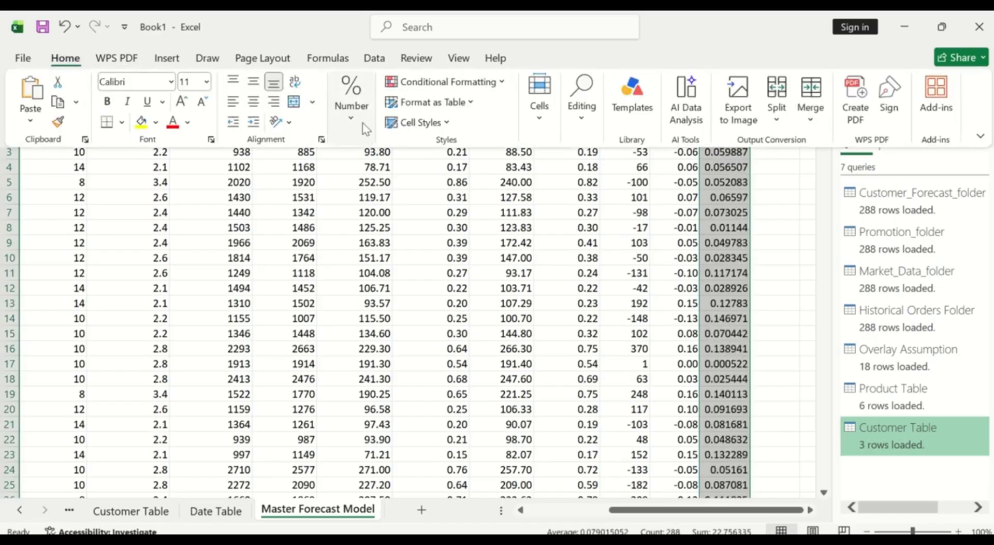
left_click(361, 123)
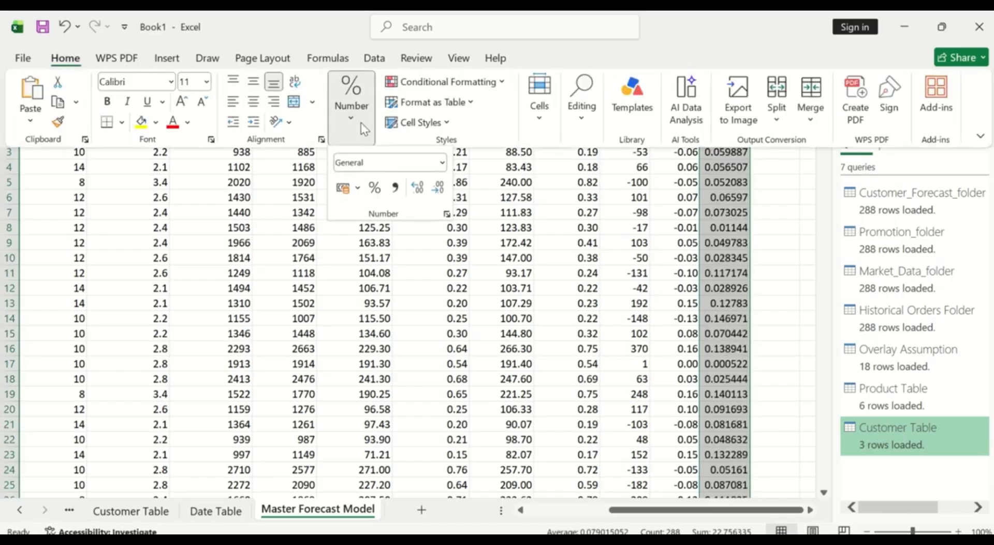
left_click(444, 164)
left_click(417, 242)
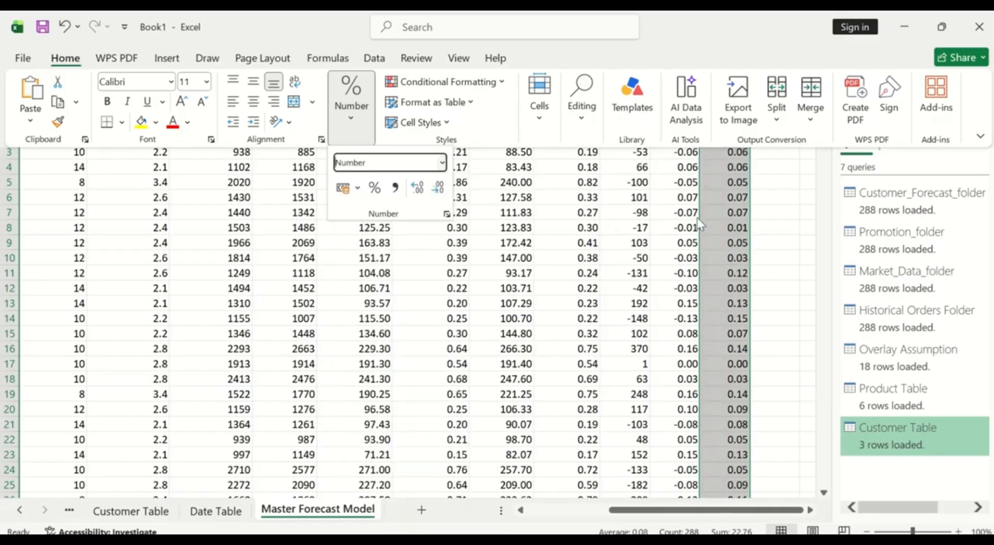
left_click(736, 220)
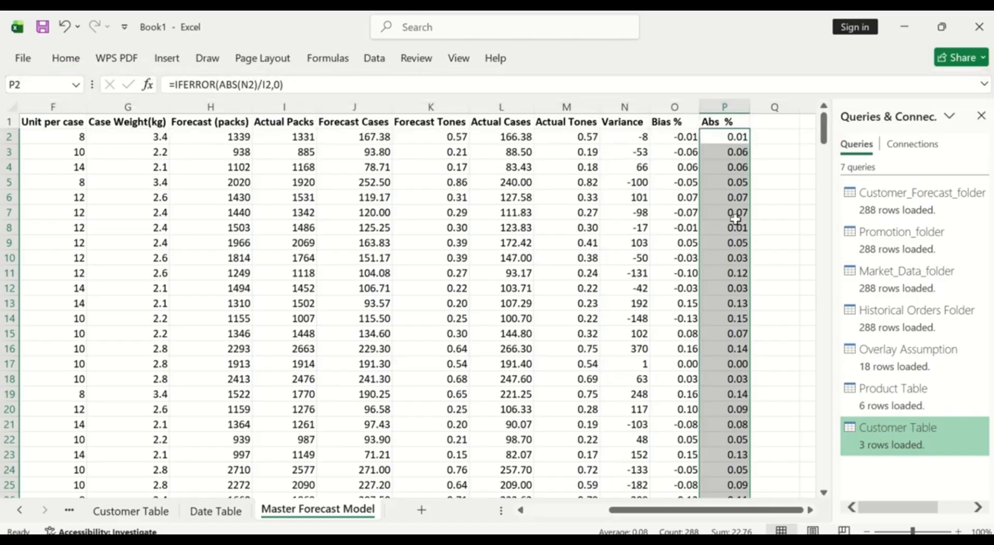
- Format the whole Abs % column P as percentages
left_click(724, 107)
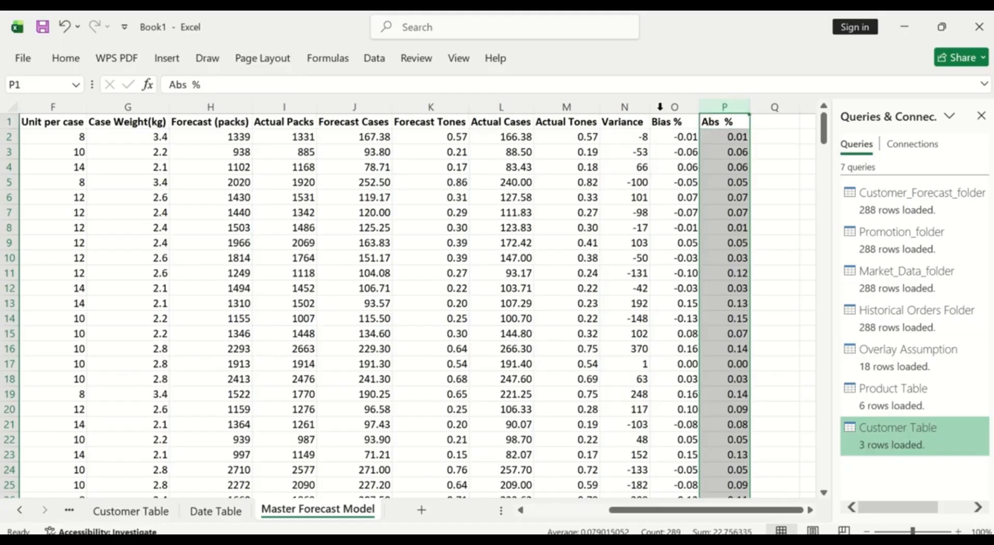
left_click(71, 60)
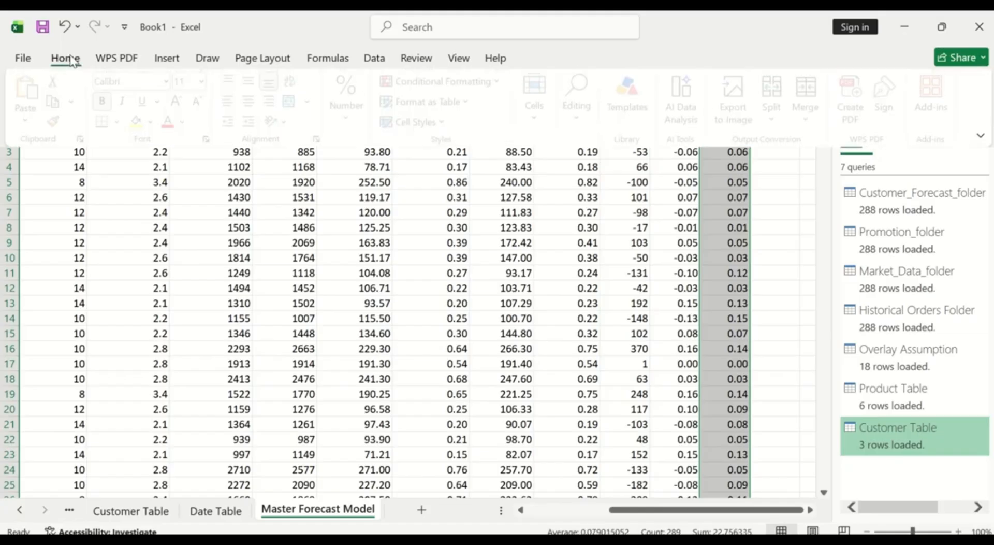
left_click(348, 111)
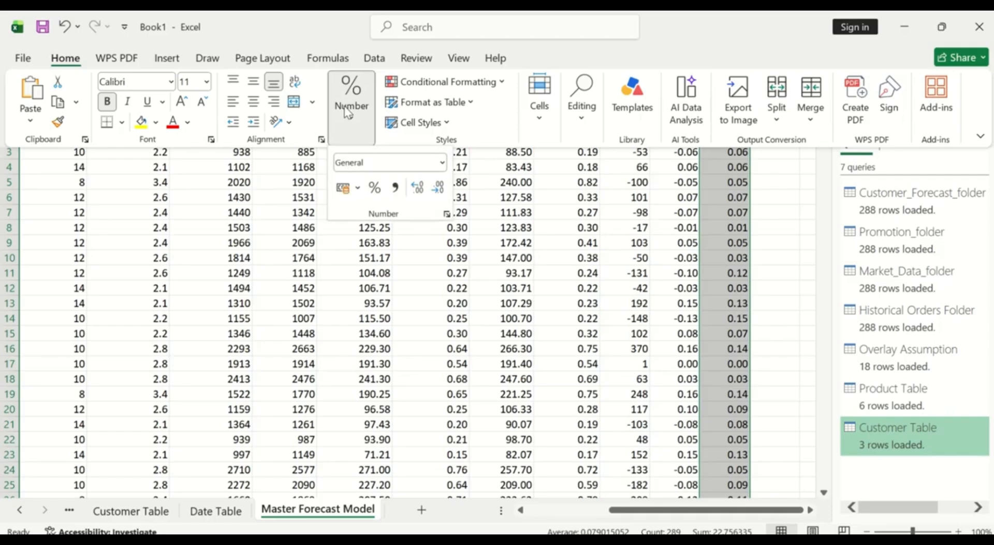
left_click(377, 188)
left_click(686, 189)
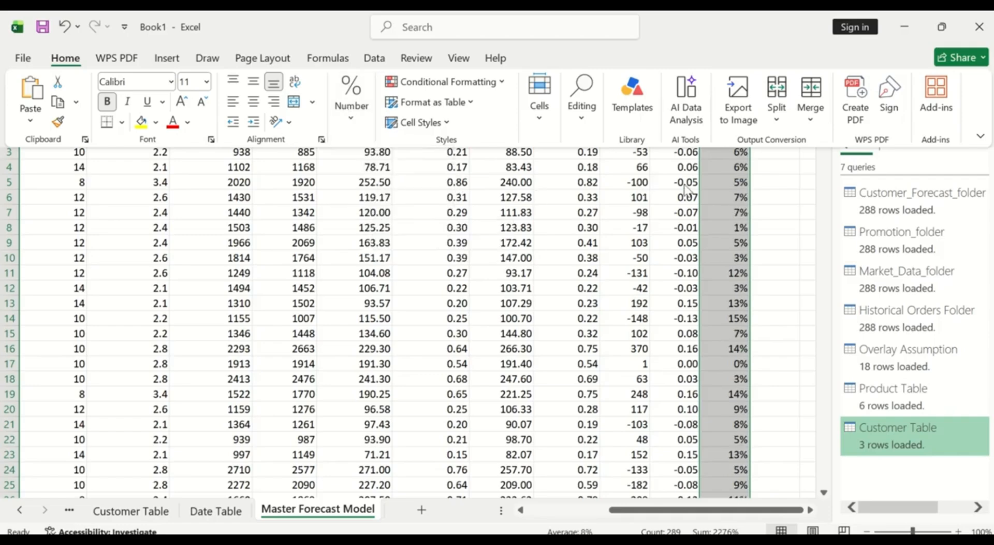
- Format the whole Bias % column O as percentages
left_click(676, 106)
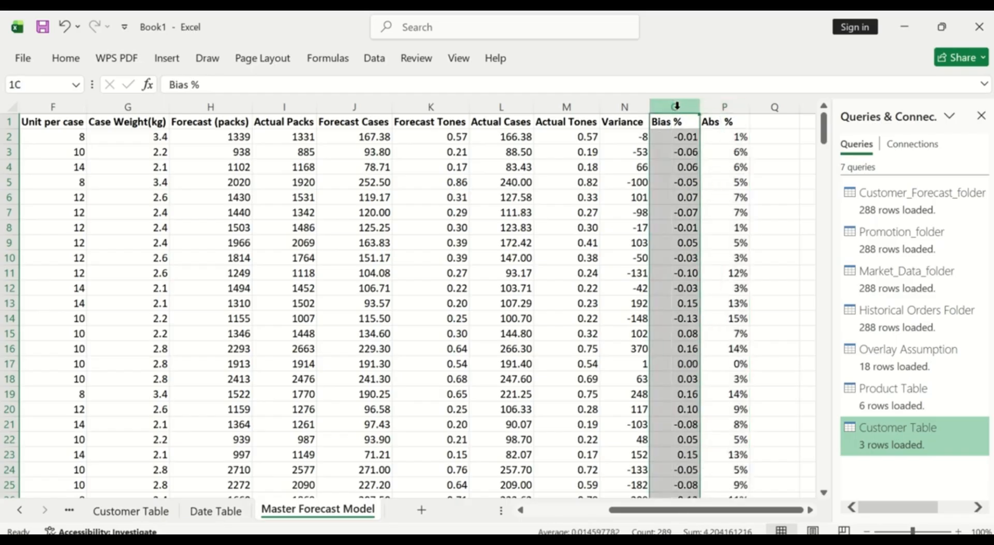
left_click(74, 61)
left_click(352, 106)
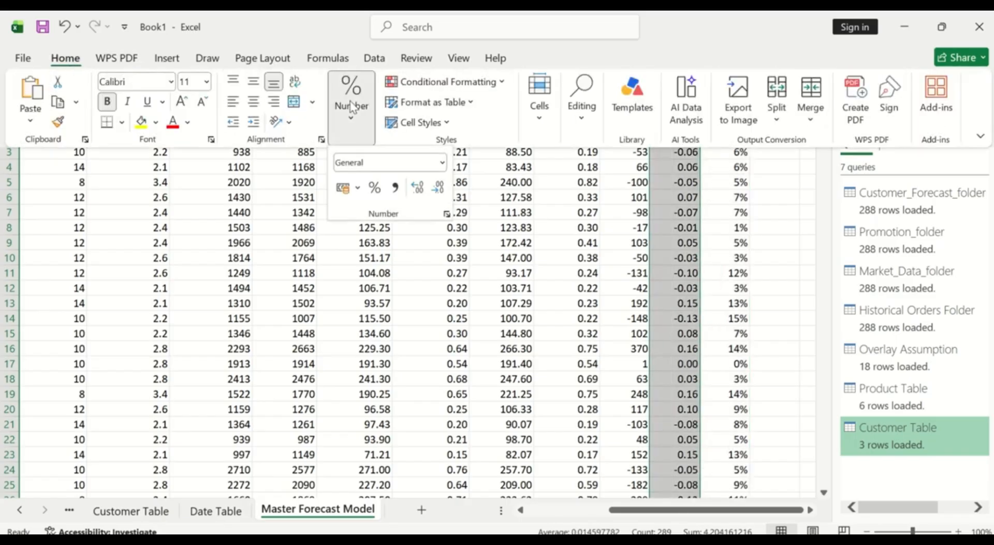
left_click(375, 191)
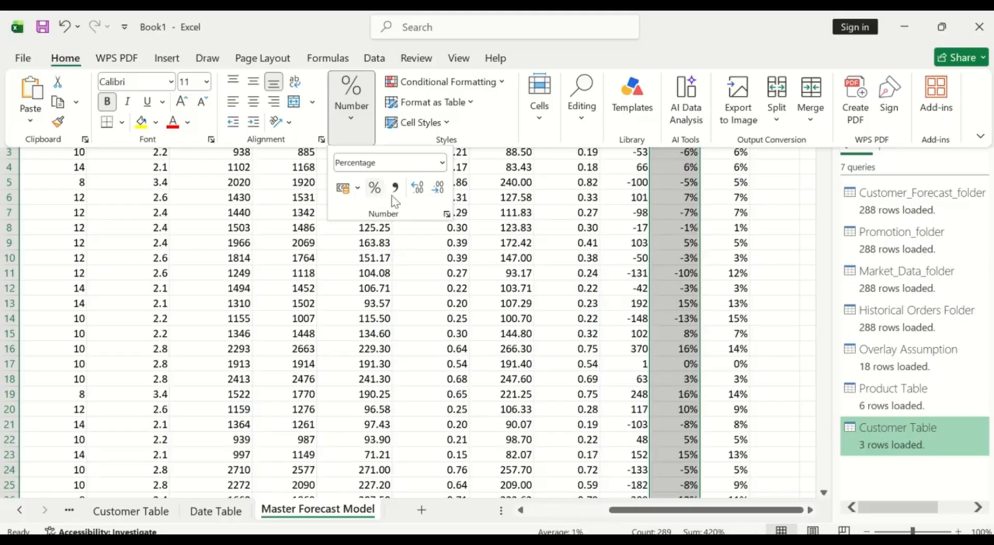
left_click(779, 251)
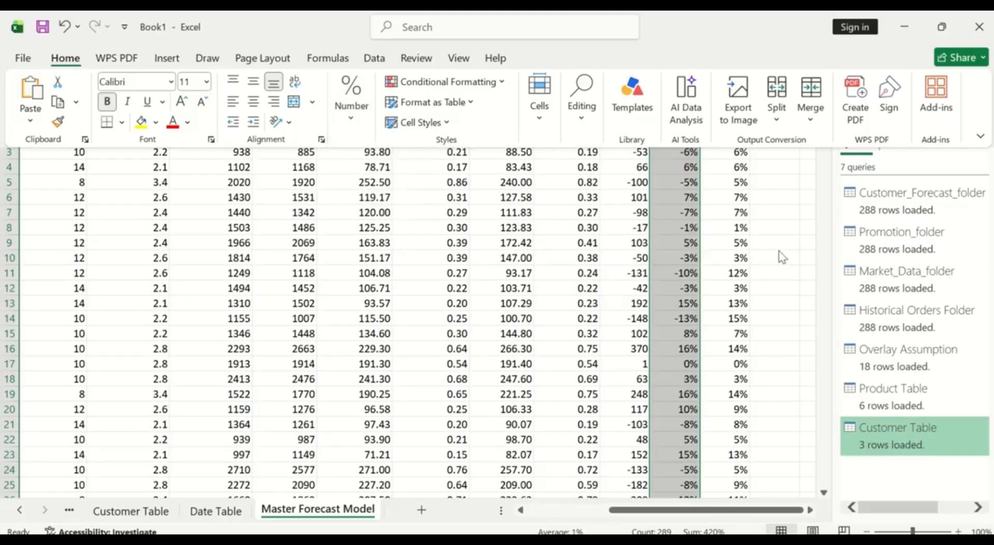
- Add the header Accuracy % in Q1 beside Abs % and autofit the width of column Q
left_click(780, 253)
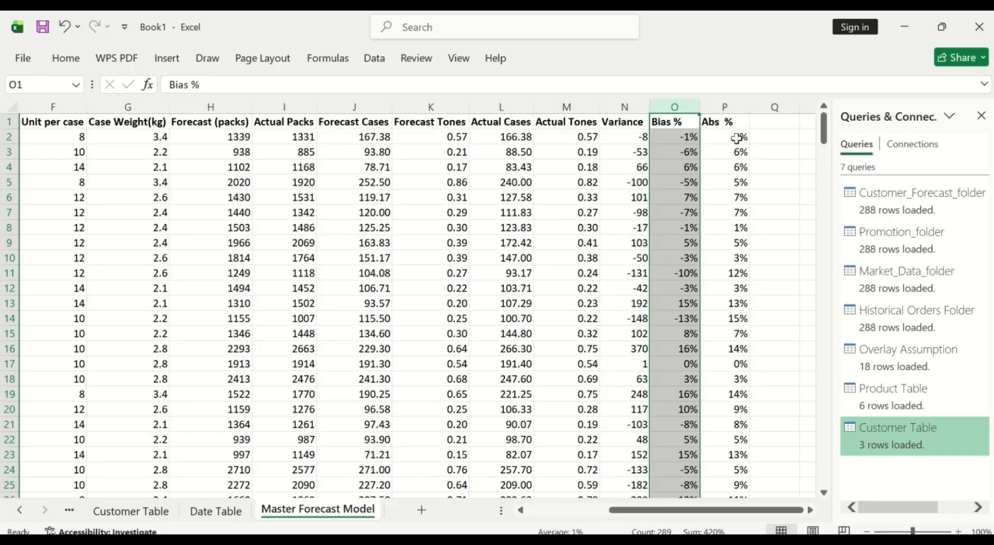
left_click(758, 137)
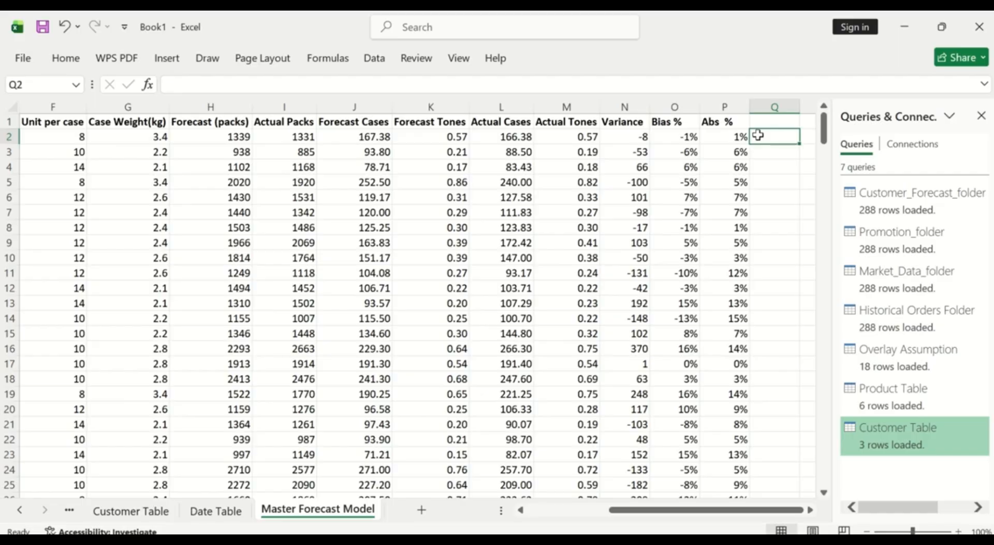
left_click(761, 121)
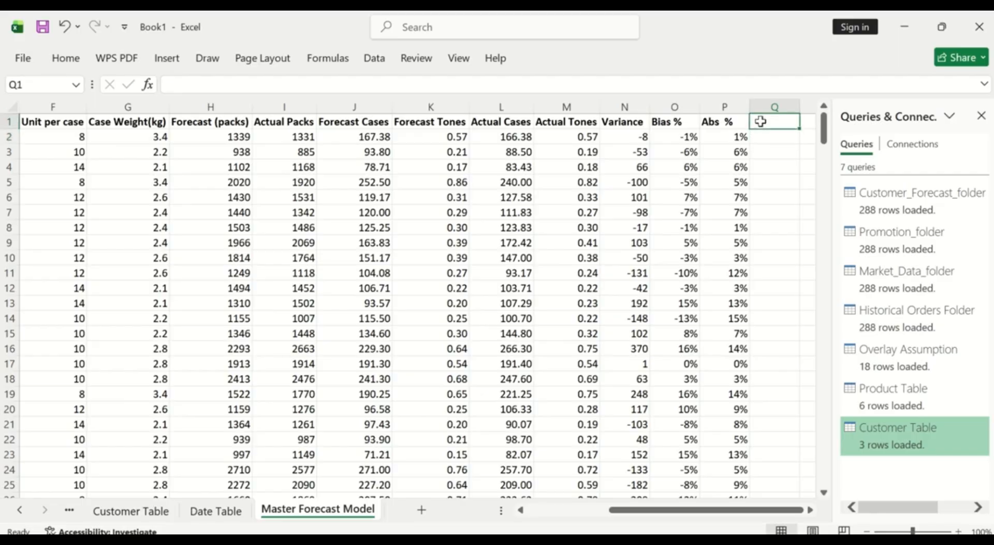
type("Acc")
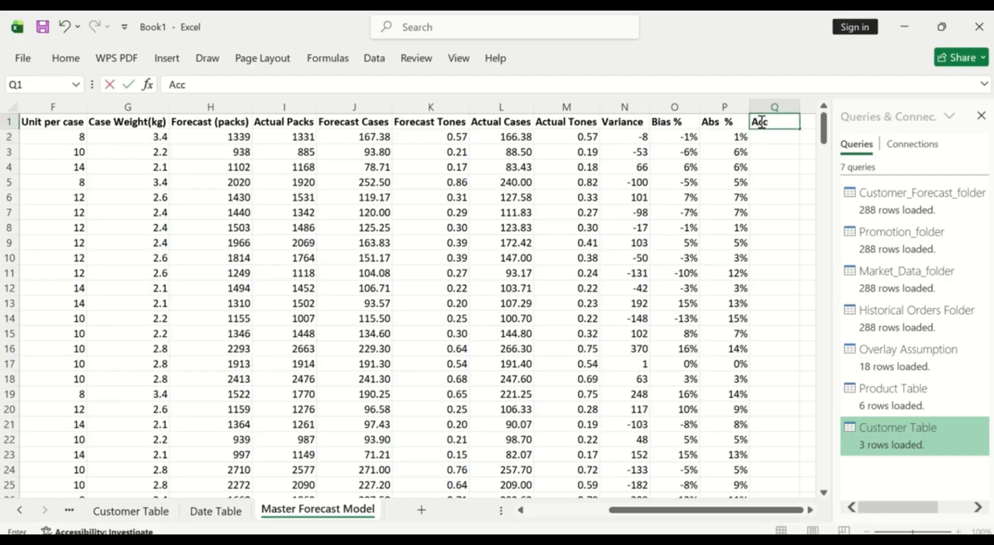
type("uracy %")
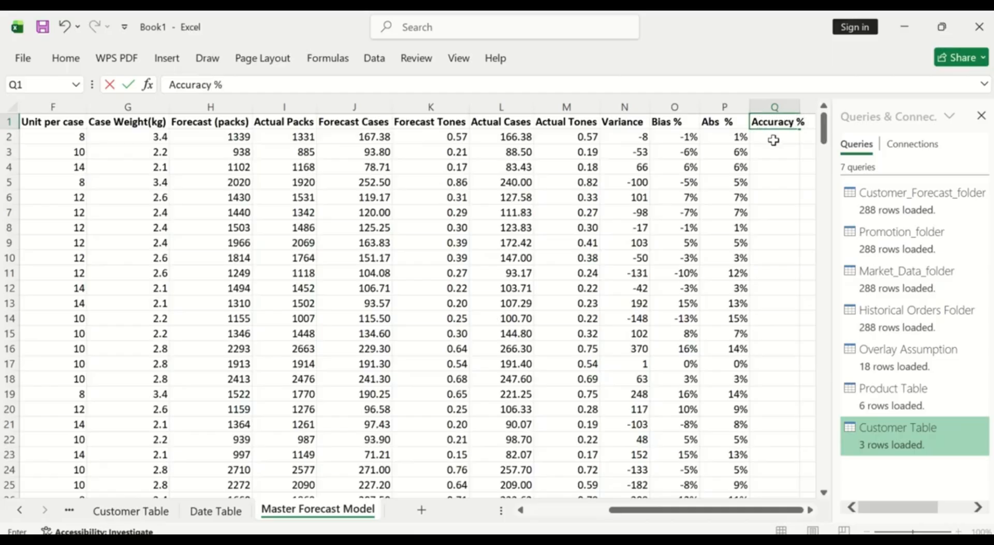
left_click(774, 138)
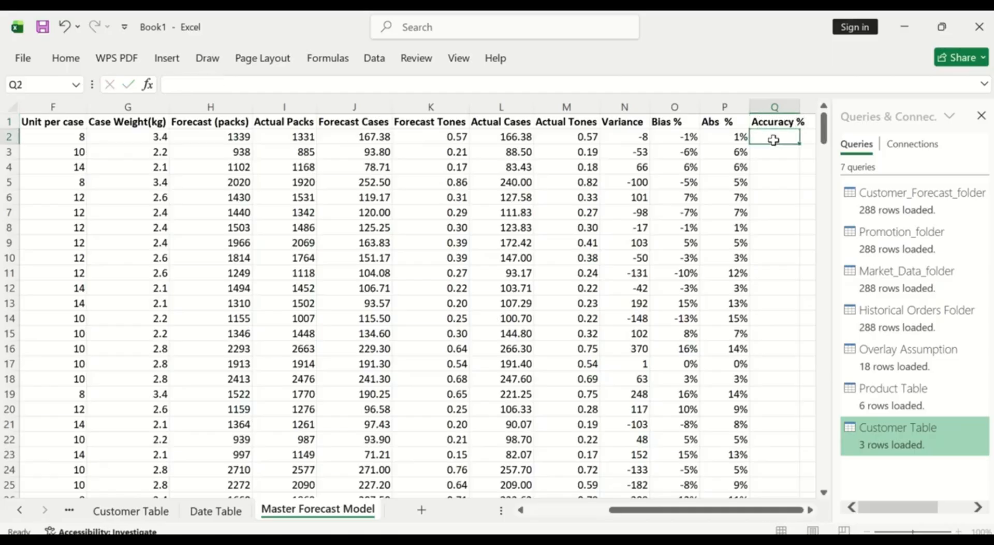
left_click(811, 510)
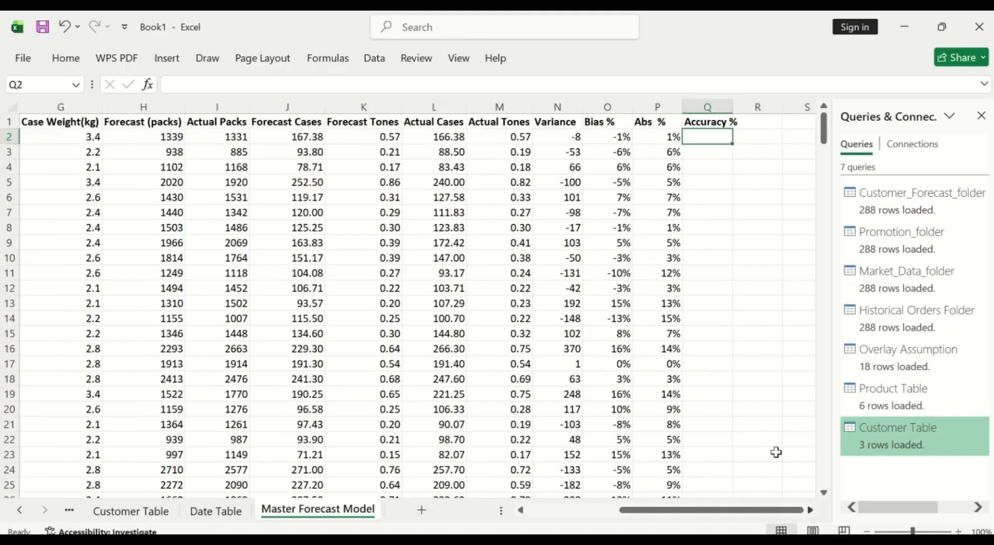
left_click(723, 119)
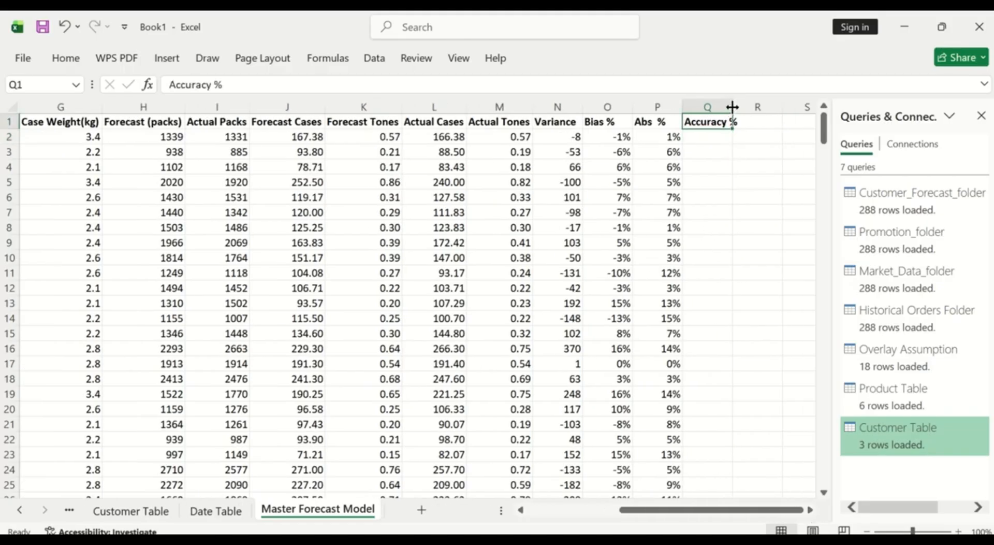
double_click(731, 107)
- Calculate Accuracy % in Q2 with =100%-P2 and fill the formula down column Q
left_click(717, 136)
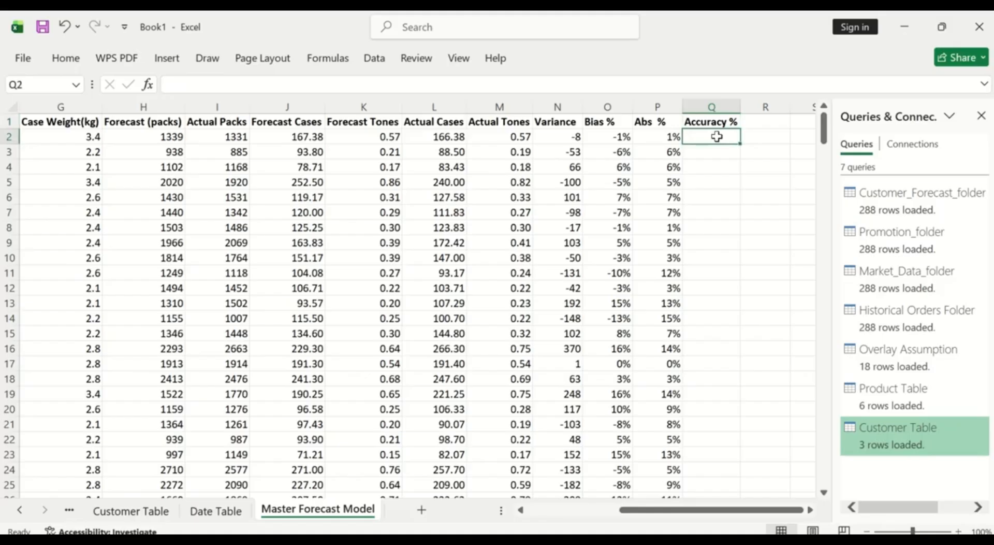
type("=100")
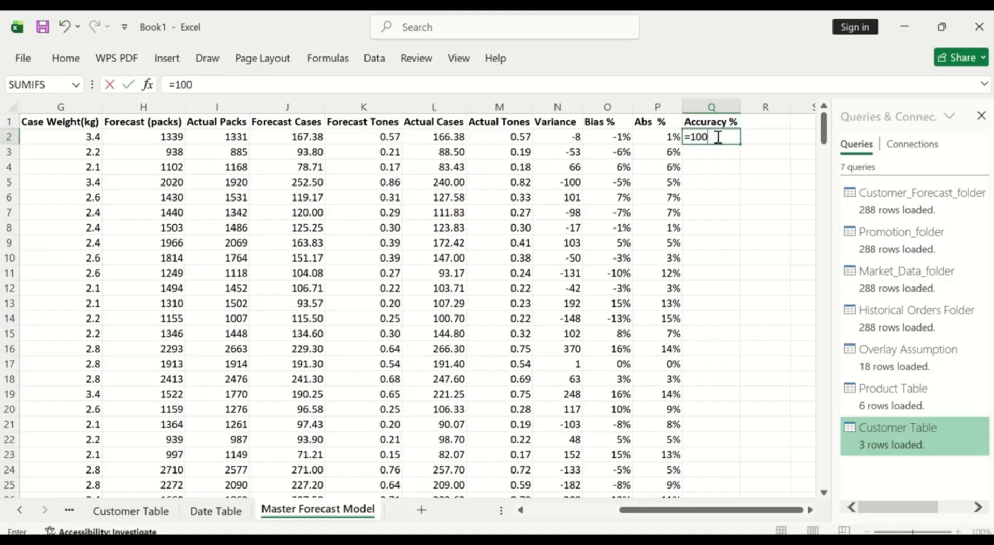
type("%-")
left_click(666, 135)
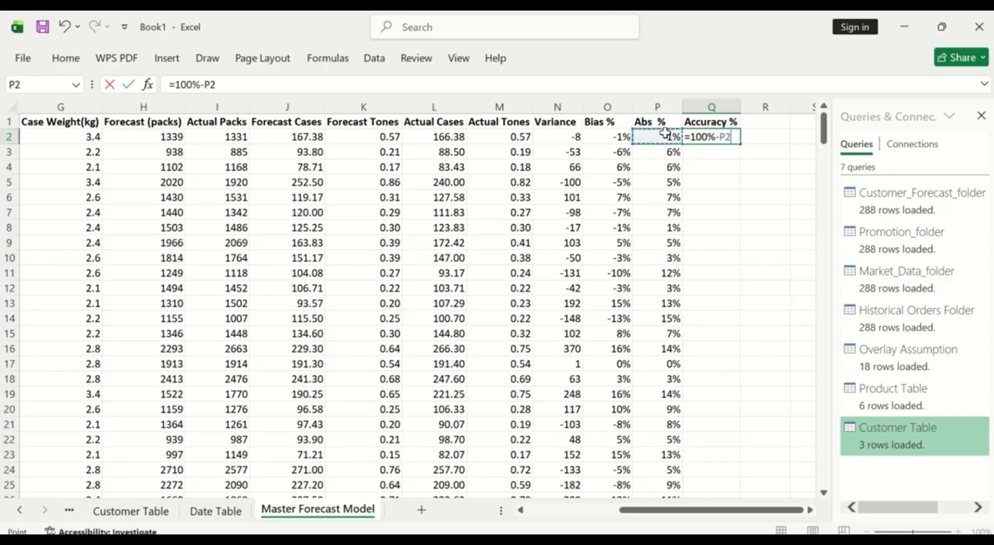
key("Return")
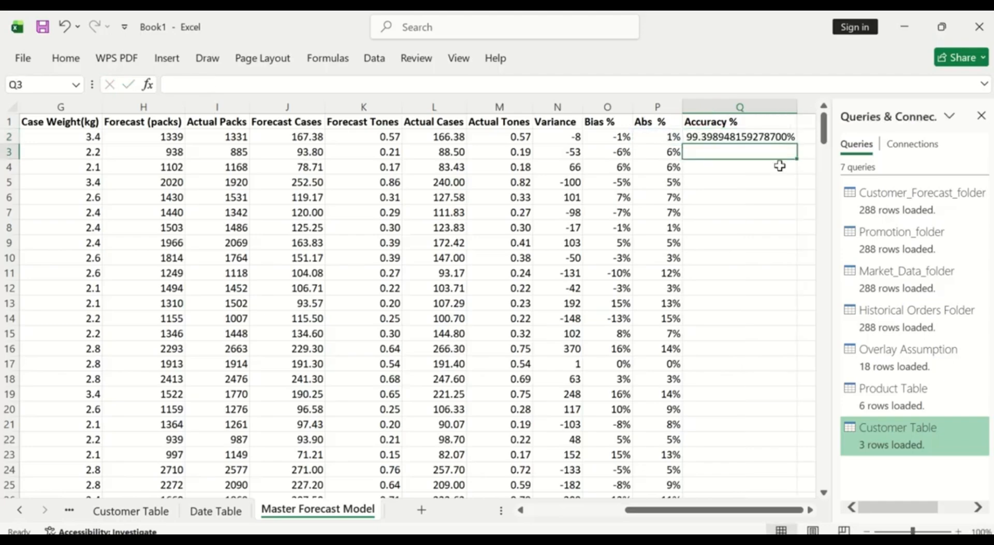
left_click(777, 136)
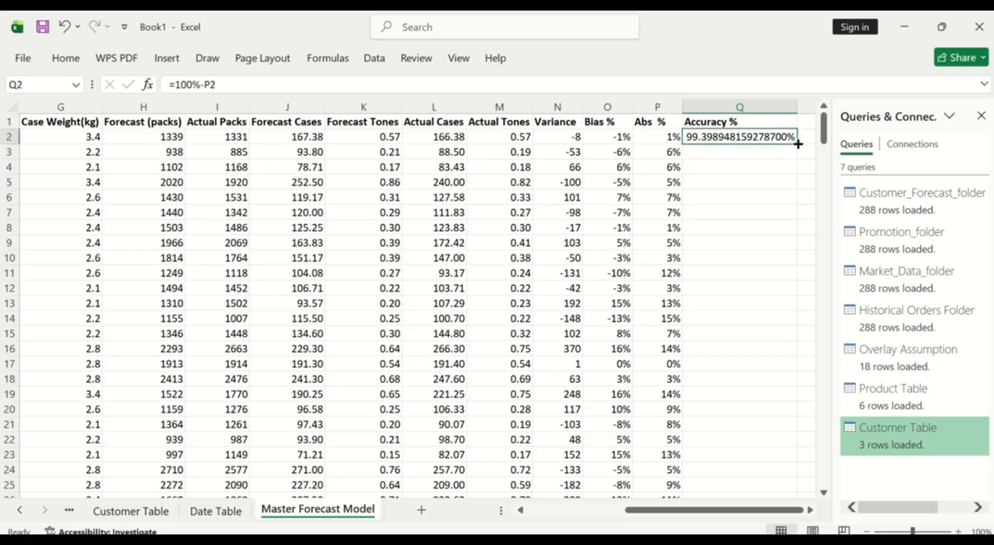
double_click(798, 144)
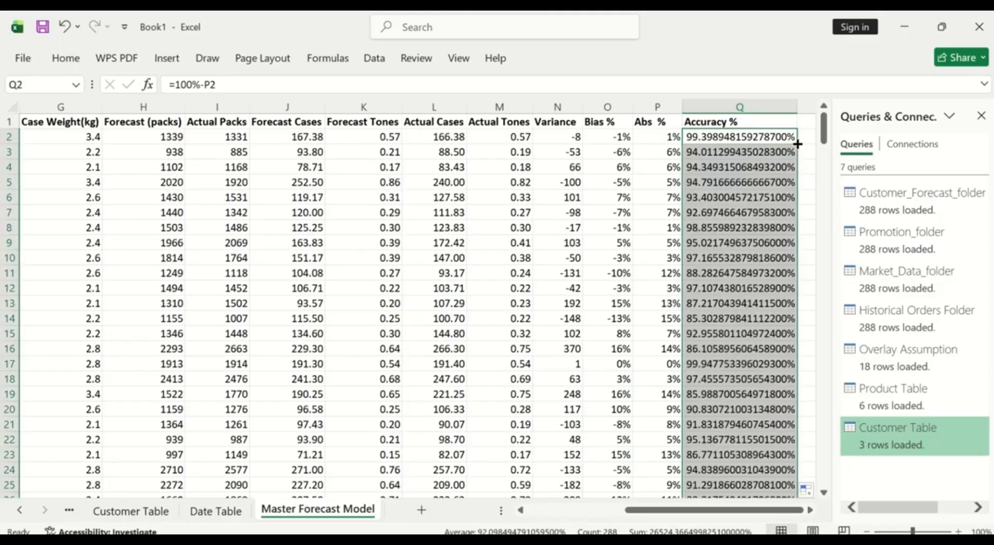
- Format the filled Accuracy % values in column Q as percentages with two decimal places
left_click(71, 62)
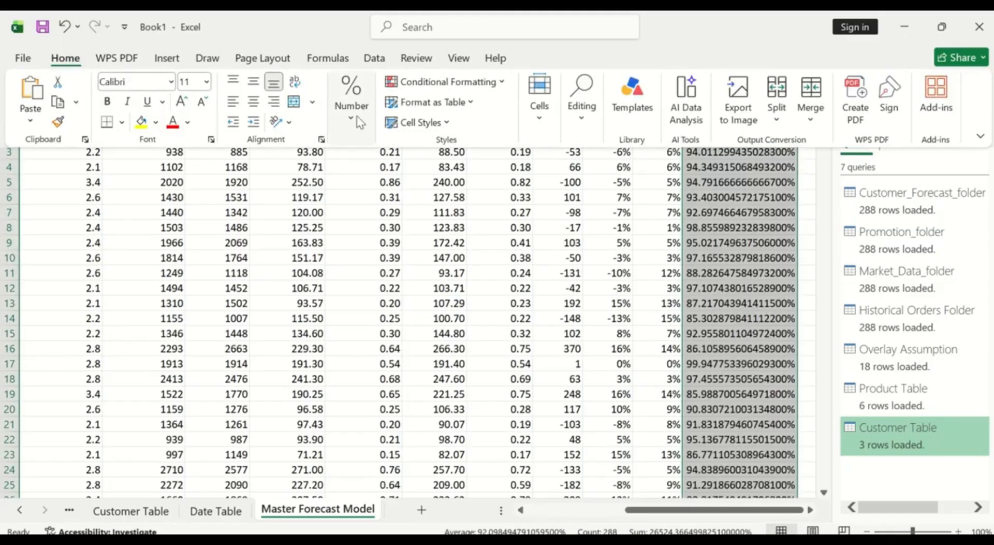
left_click(356, 116)
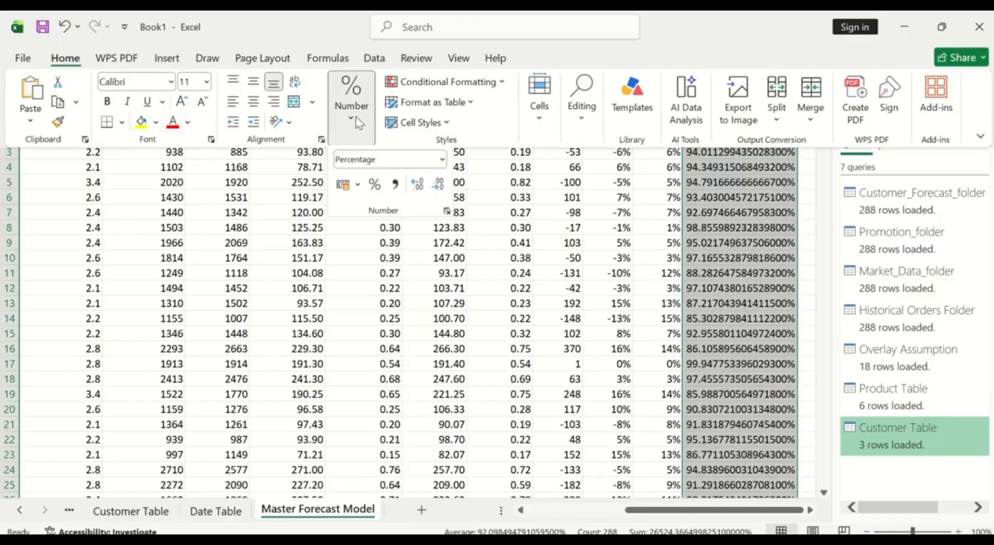
left_click(443, 164)
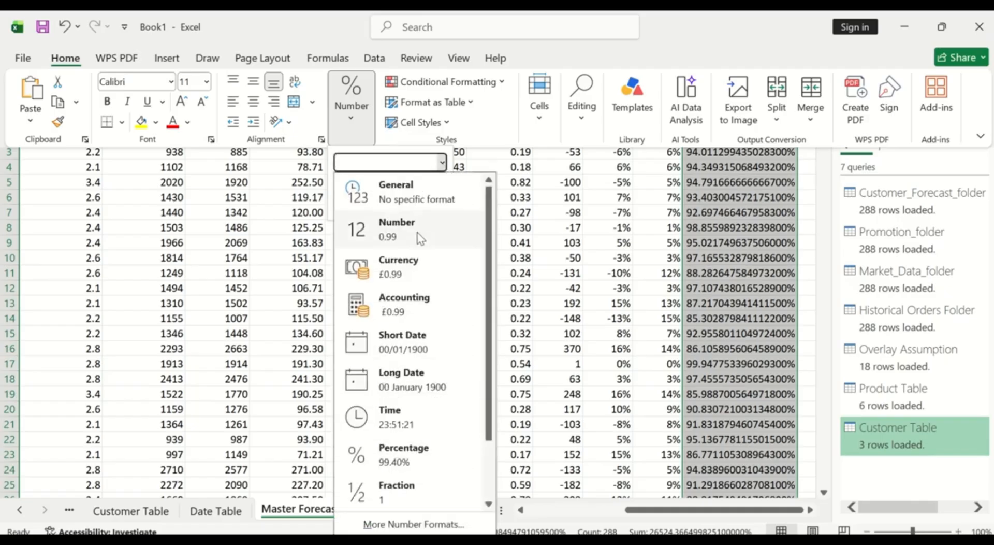
left_click(420, 237)
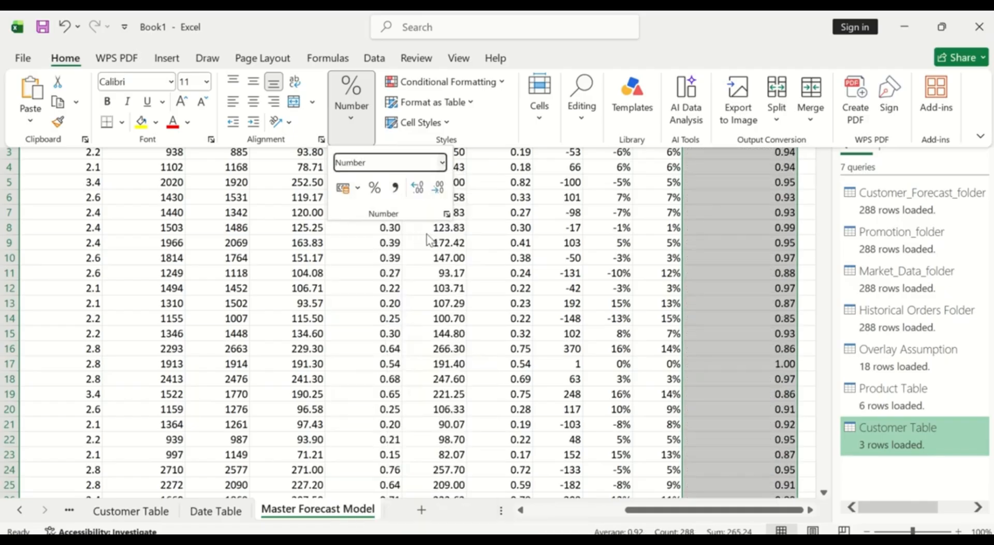
left_click(375, 191)
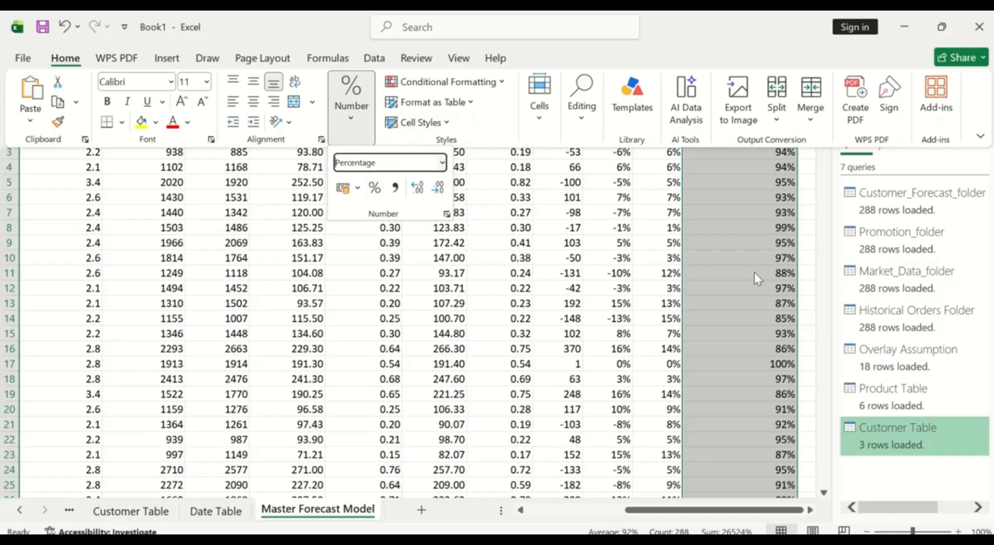
left_click(418, 188)
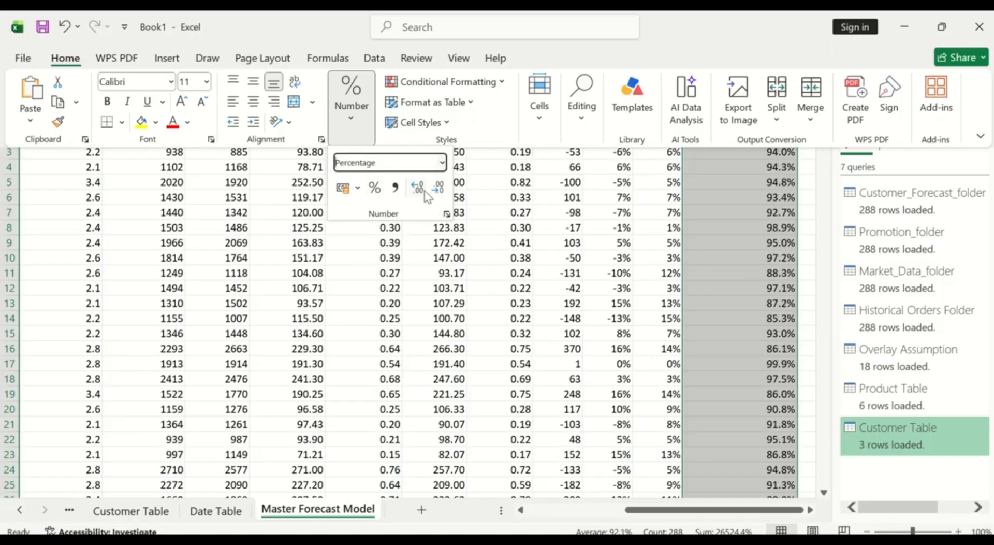
left_click(418, 187)
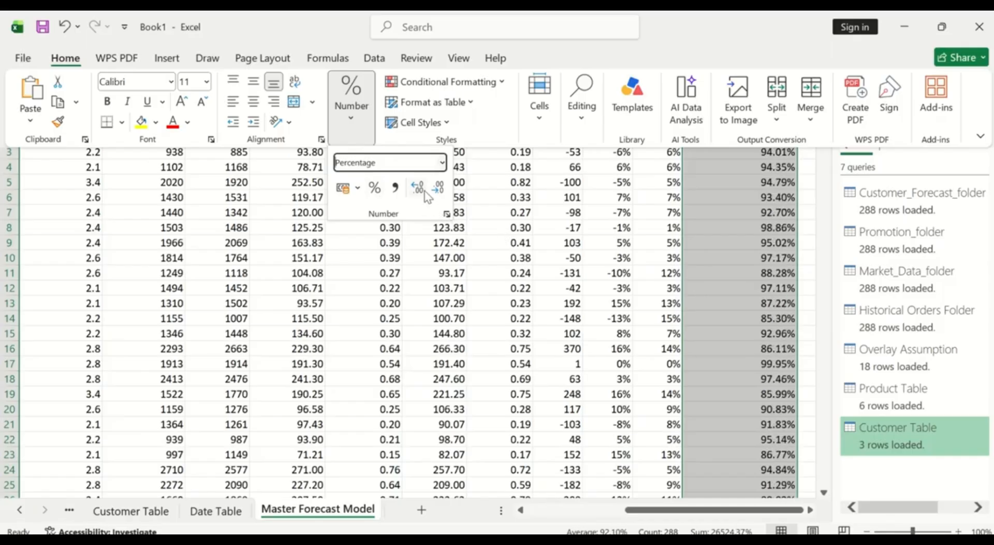
left_click(438, 187)
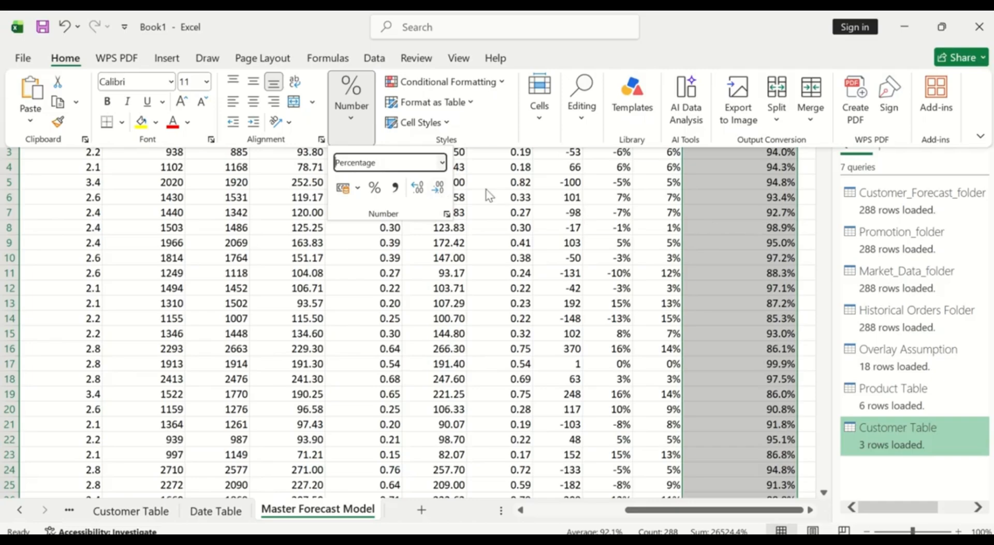
left_click(418, 188)
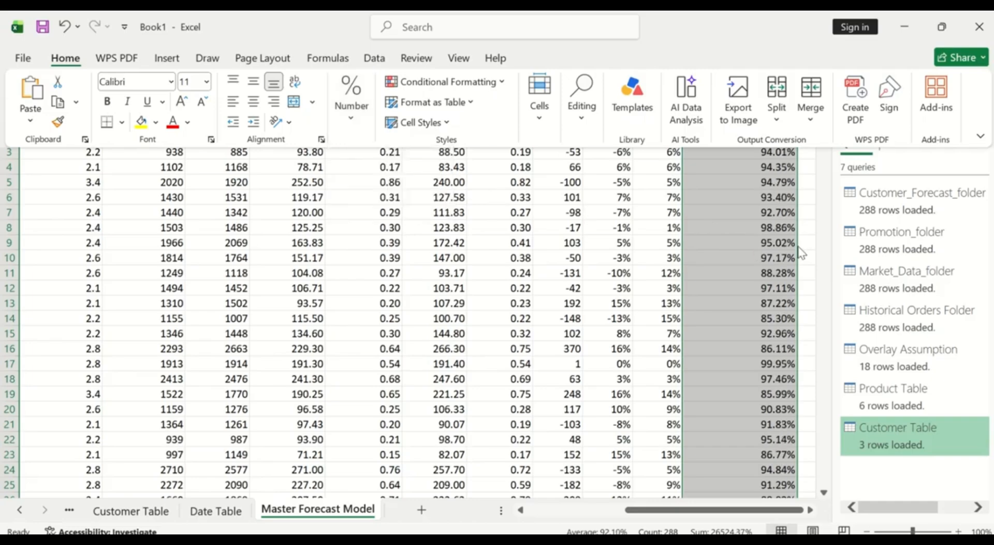
left_click(771, 246)
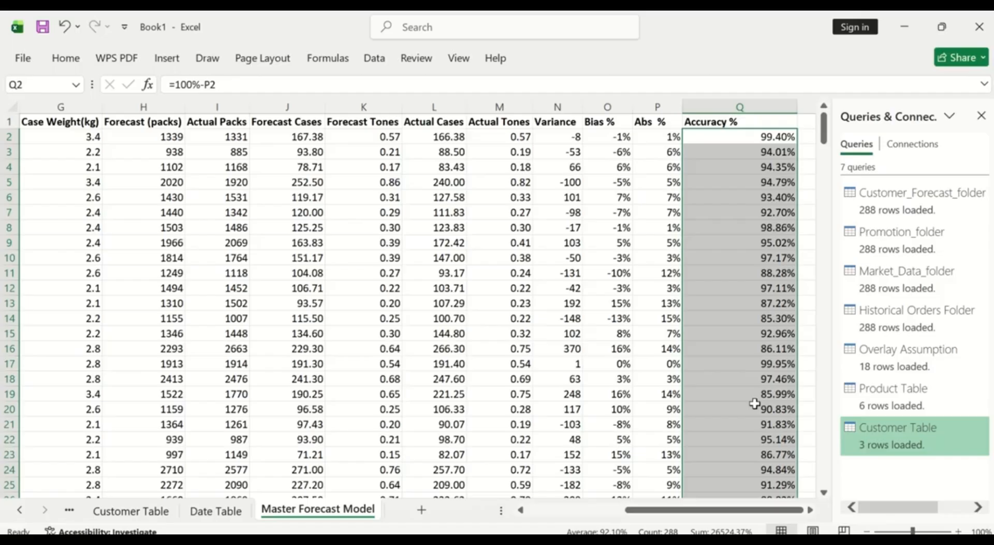
- Add the header Orders Placed in R1 and autofit the width of column R
left_click(810, 510)
left_click(811, 510)
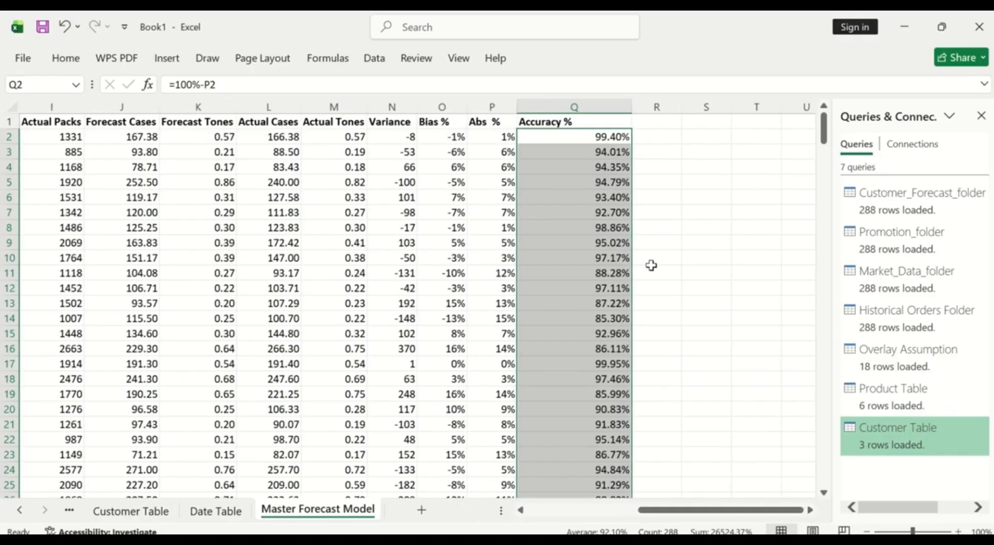
left_click(649, 123)
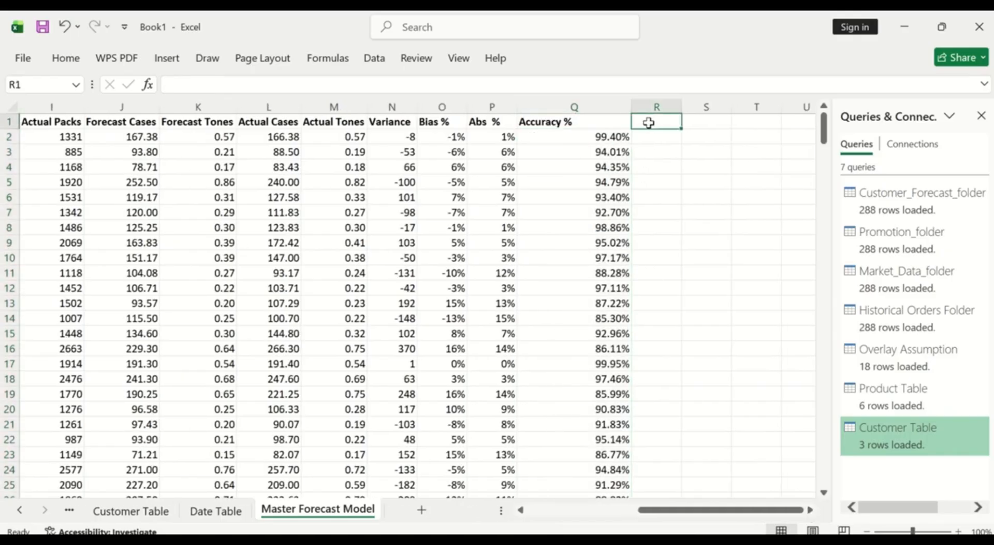
type("O")
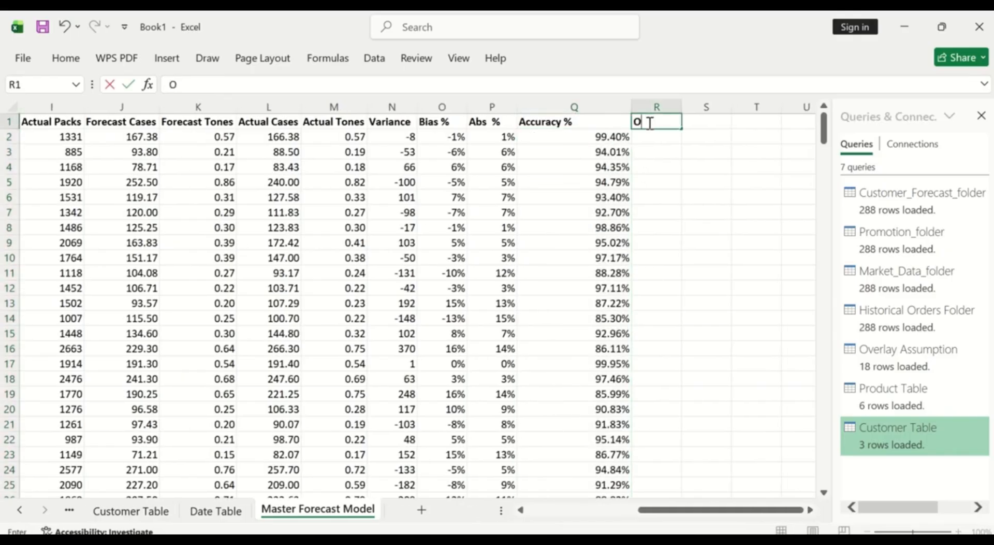
type("rders Pl")
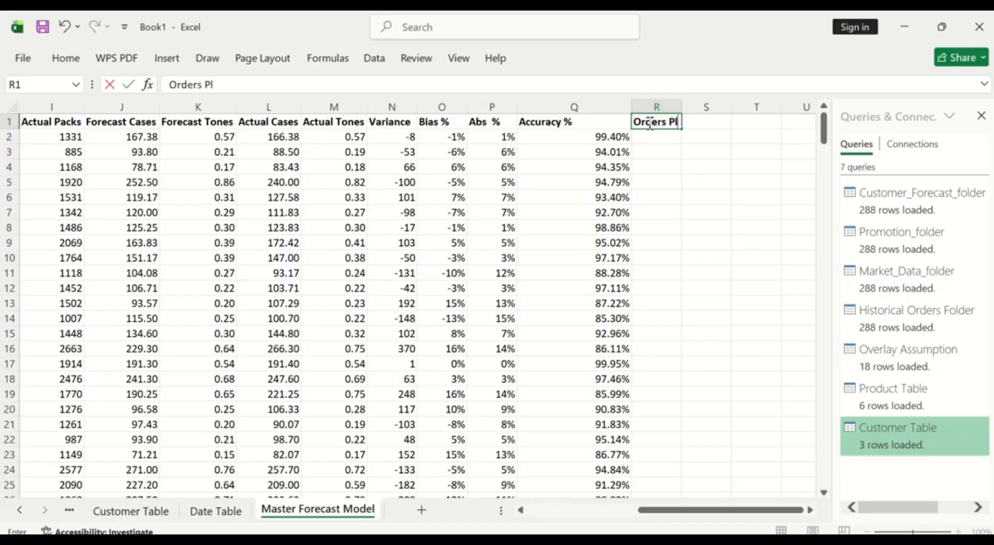
type("aced")
key("Return")
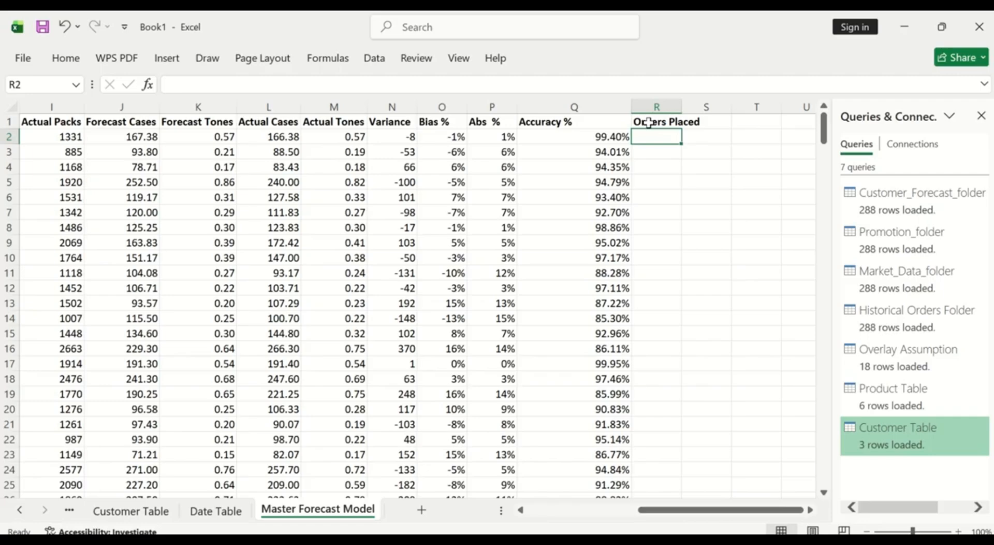
double_click(682, 107)
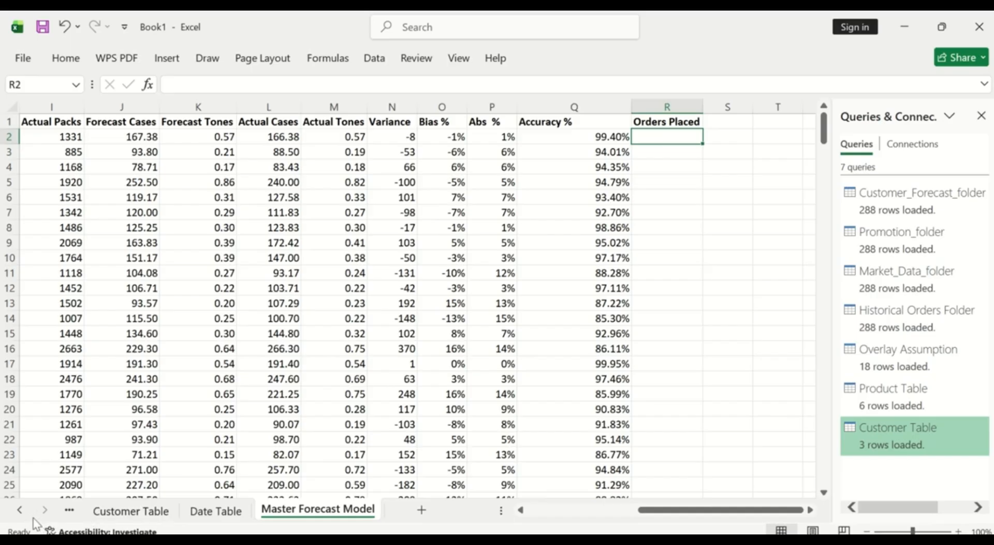
- Examine the order columns on the Historical Orders Folder sheet and return to the Master Forecast Model sheet
left_click(19, 511)
left_click(19, 510)
left_click(19, 510)
left_click(20, 510)
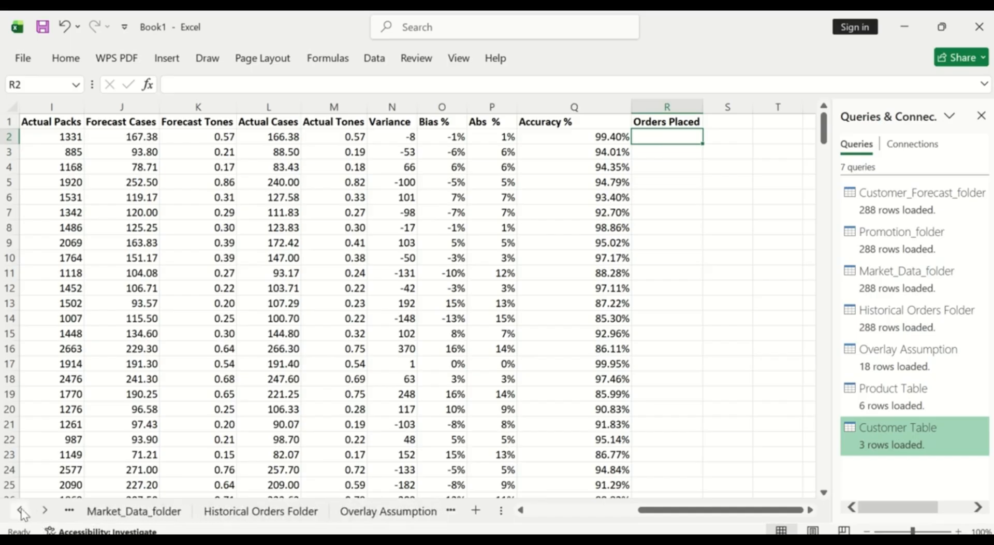
left_click(267, 512)
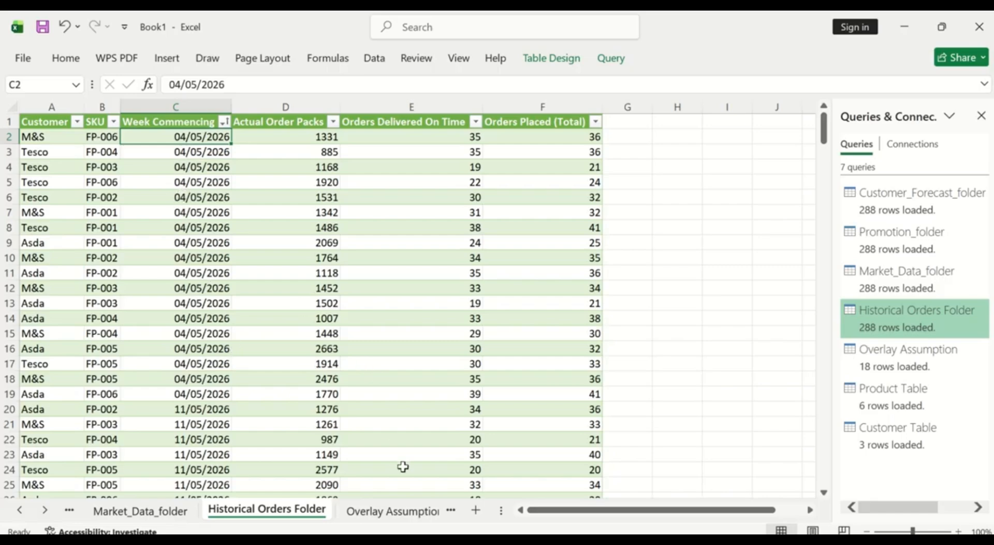
left_click(451, 514)
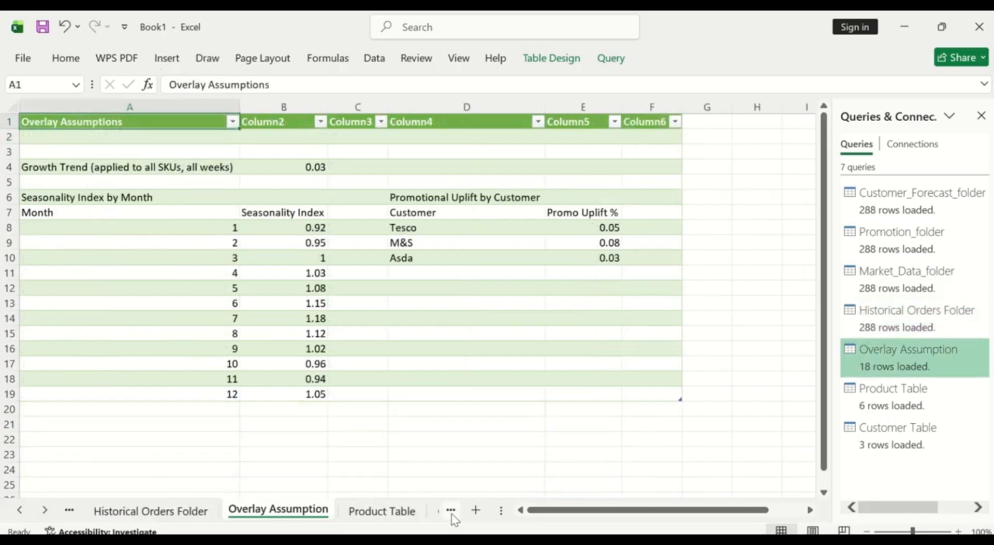
left_click(451, 513)
left_click(452, 514)
left_click(451, 514)
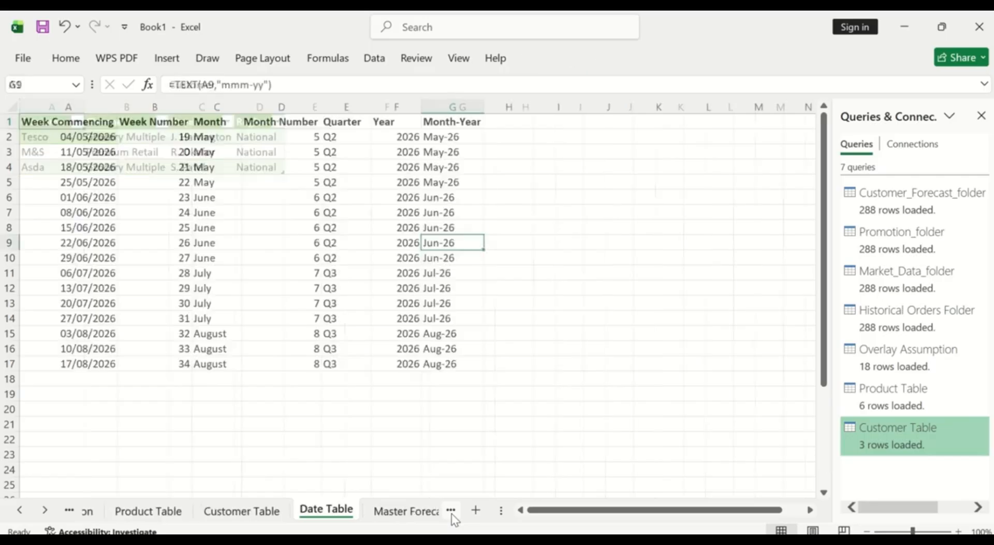
left_click(451, 514)
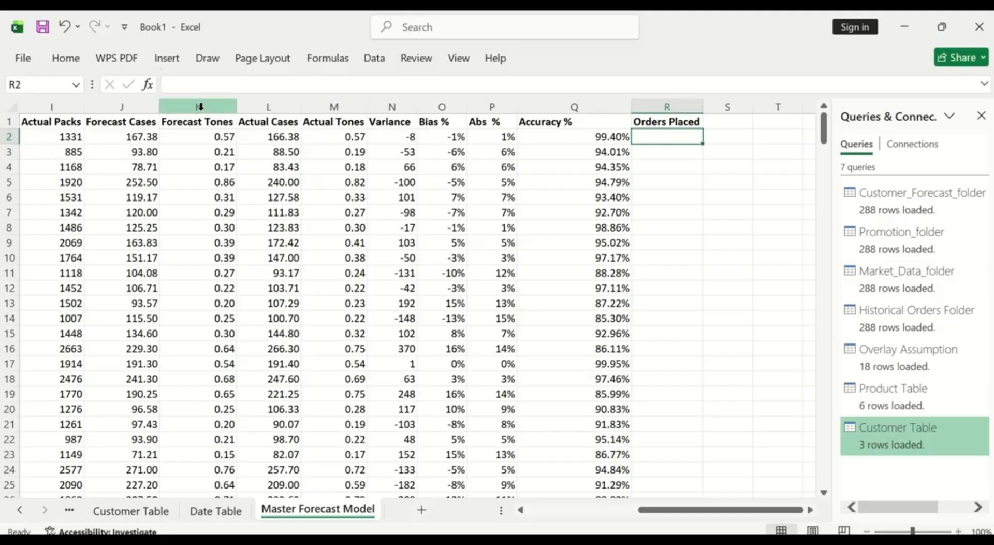
- Start a SUMIFS formula in R2 with the Orders Placed (Total) column F:F of Historical Orders Folder as the sum range
left_click(147, 85)
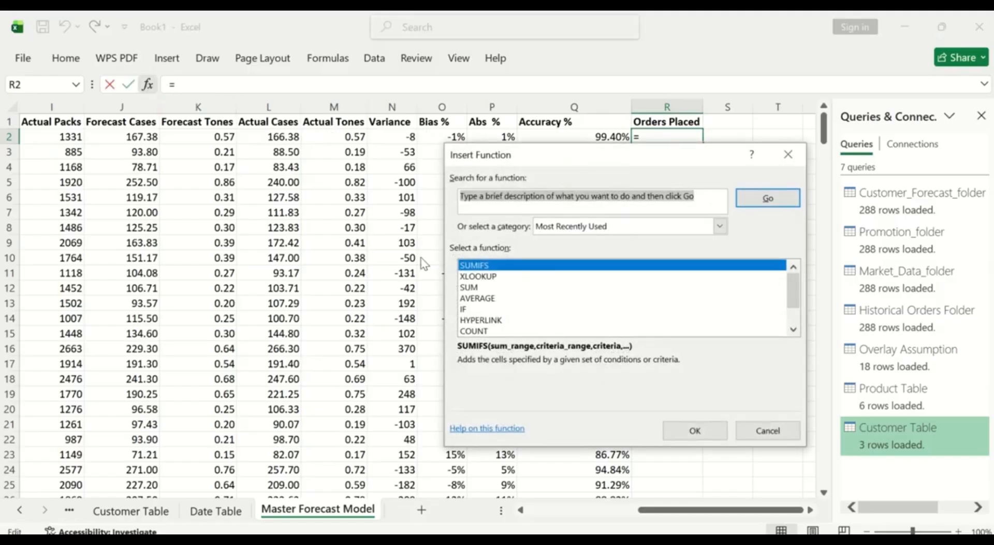
left_click(696, 430)
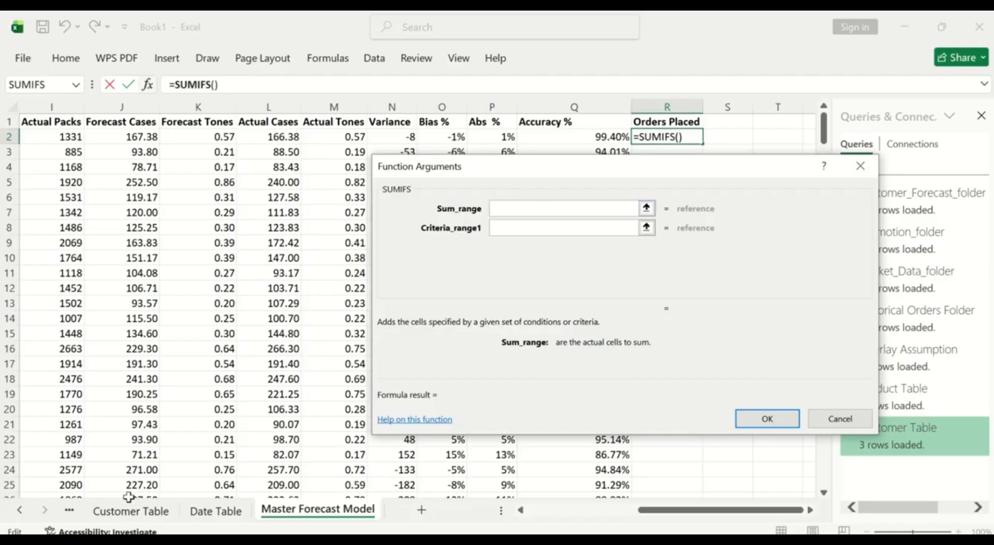
left_click(18, 510)
left_click(18, 510)
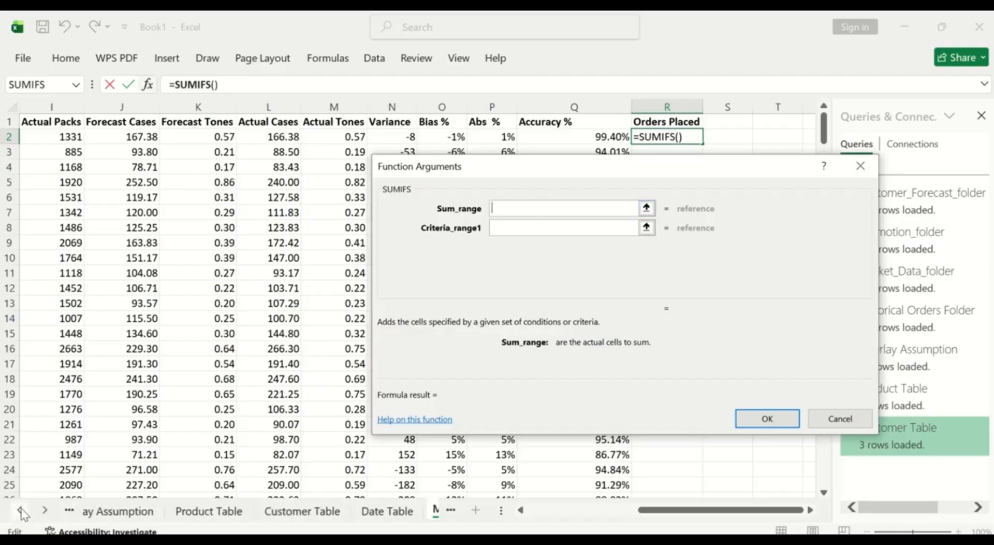
left_click(19, 510)
left_click(19, 510)
left_click(248, 513)
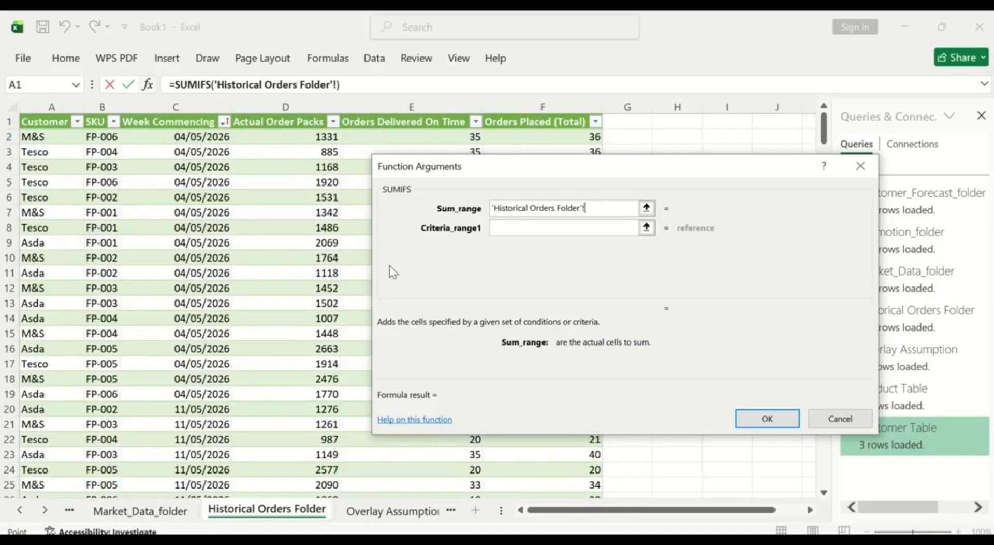
left_click(525, 100)
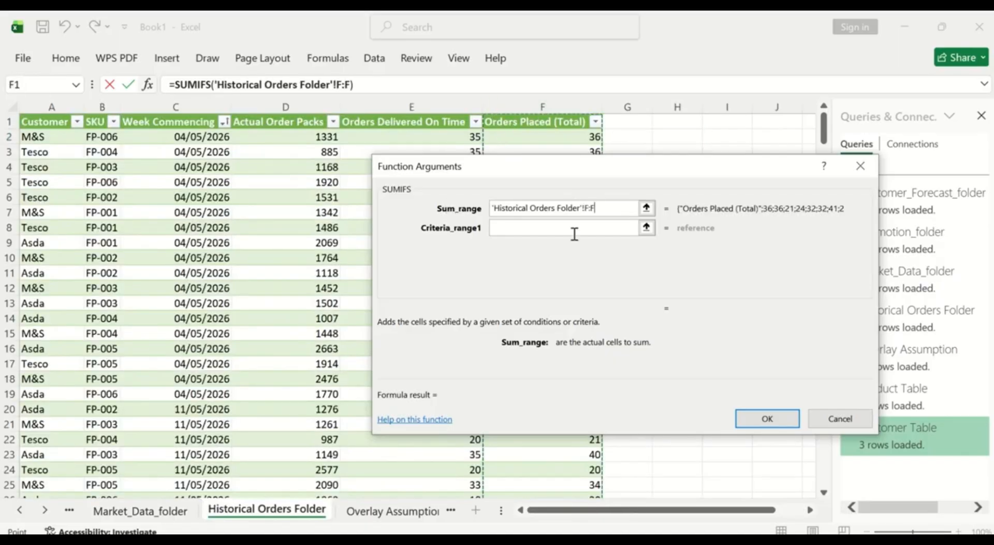
- Add the first SUMIFS criteria pair, matching Customer column A:A of Historical Orders Folder to A2 of the Master Forecast Model sheet
left_click(526, 226)
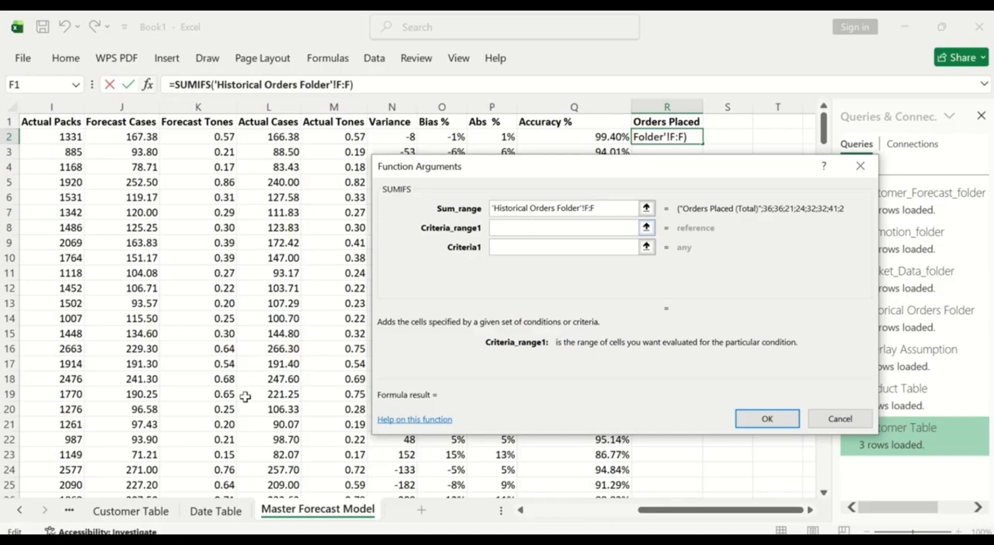
left_click(21, 512)
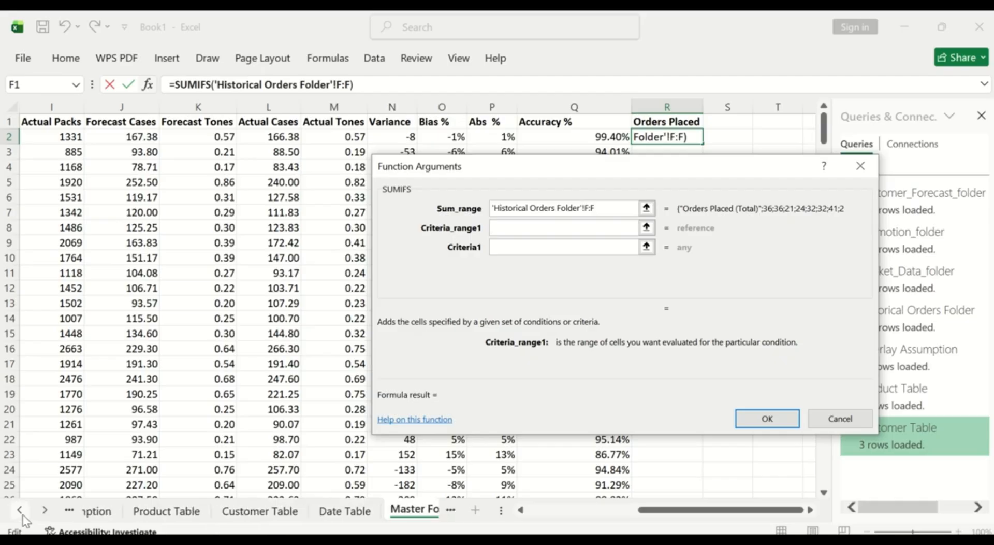
left_click(21, 512)
left_click(20, 511)
left_click(20, 511)
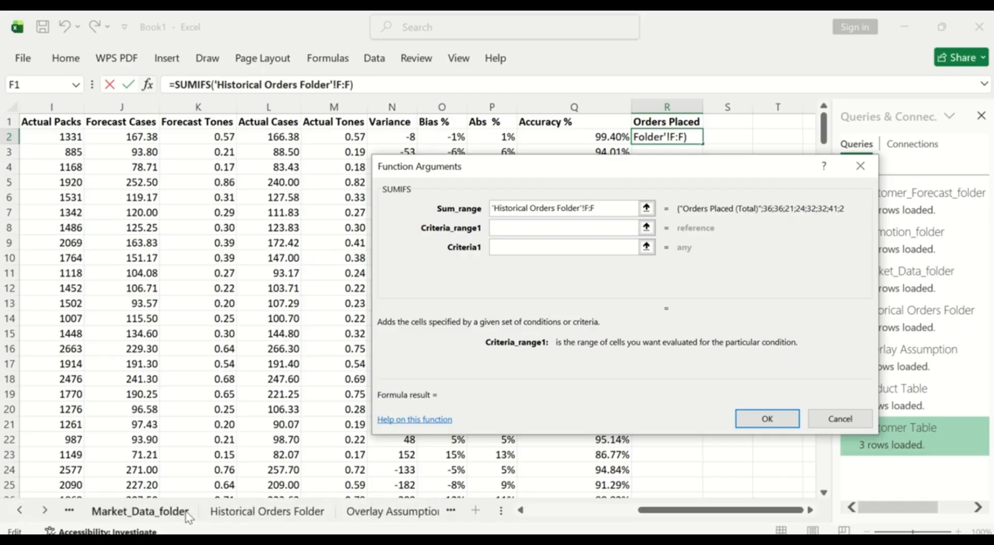
left_click(228, 513)
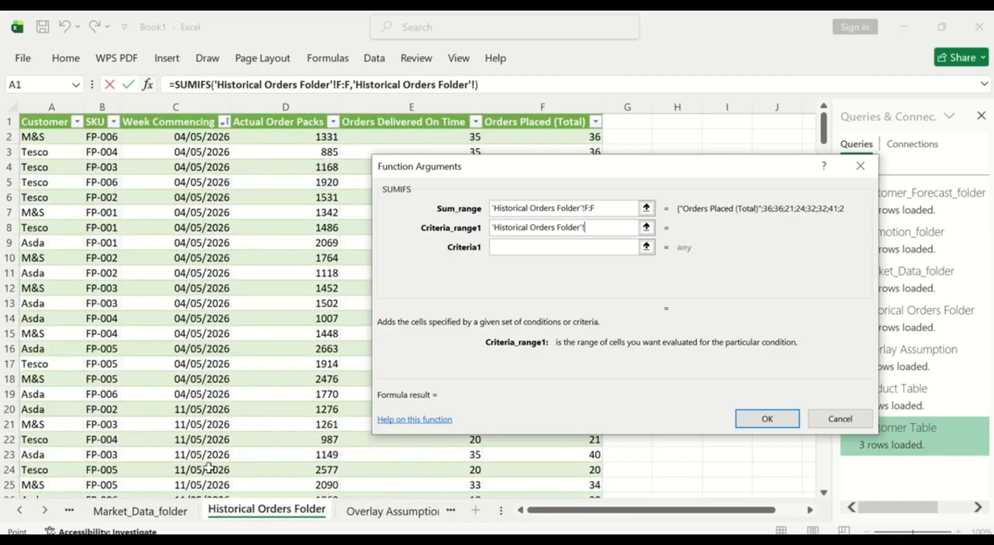
left_click(52, 103)
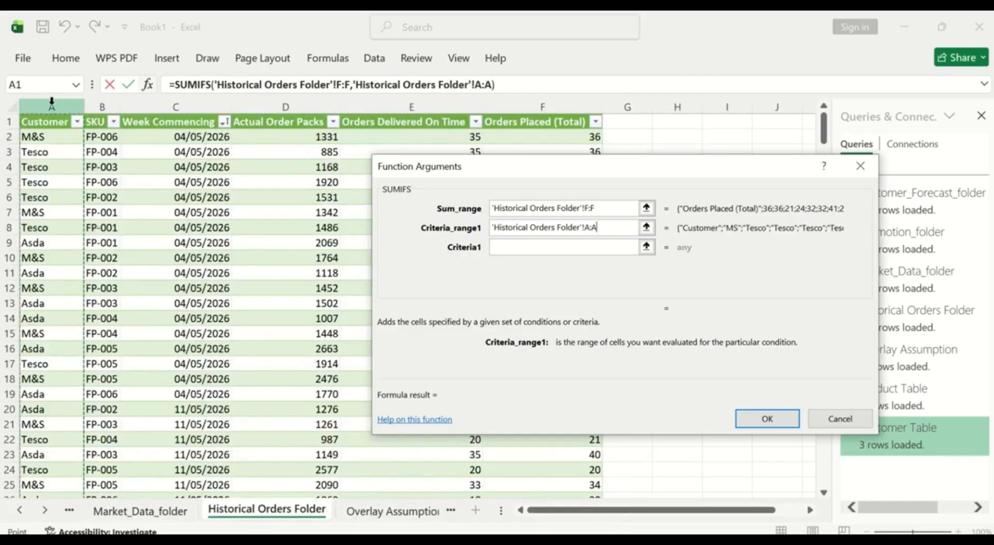
left_click(514, 243)
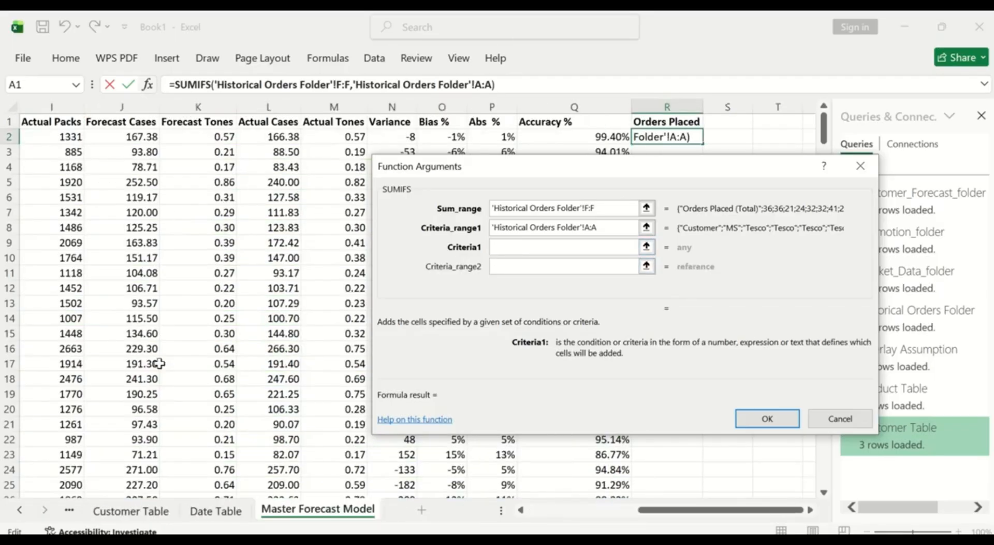
left_click(521, 510)
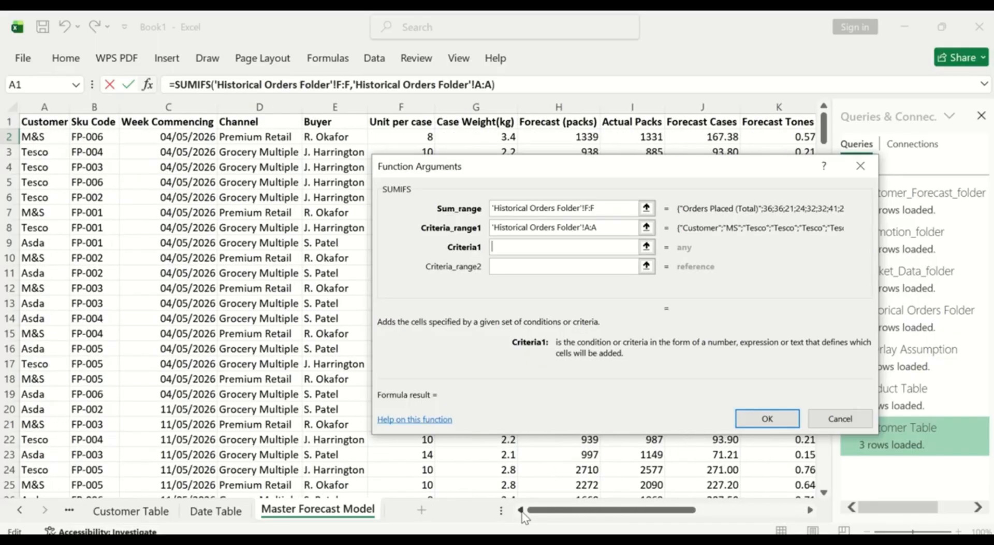
left_click(45, 138)
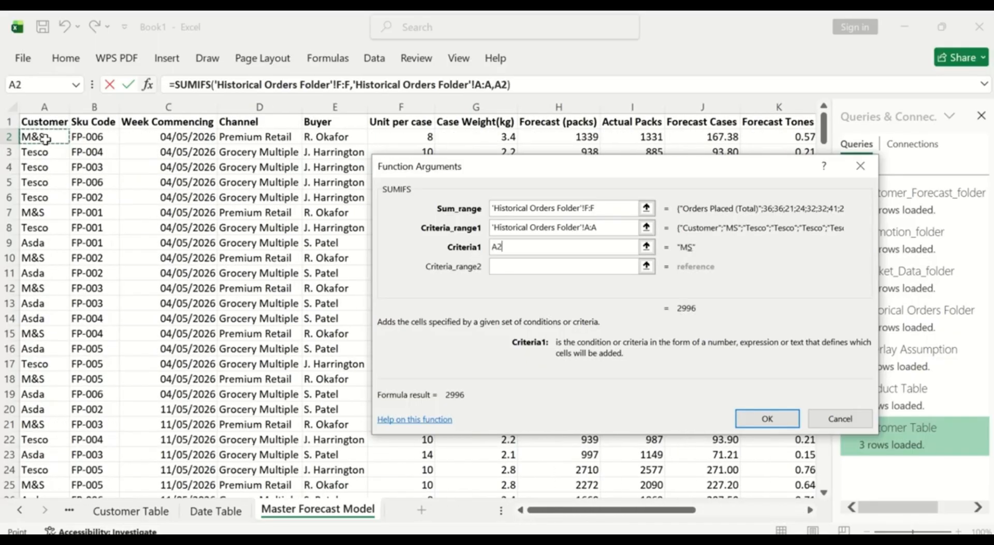
- Add the second SUMIFS criteria pair, matching SKU column B:B of Historical Orders Folder to B2 of the Master Forecast Model sheet
left_click(510, 266)
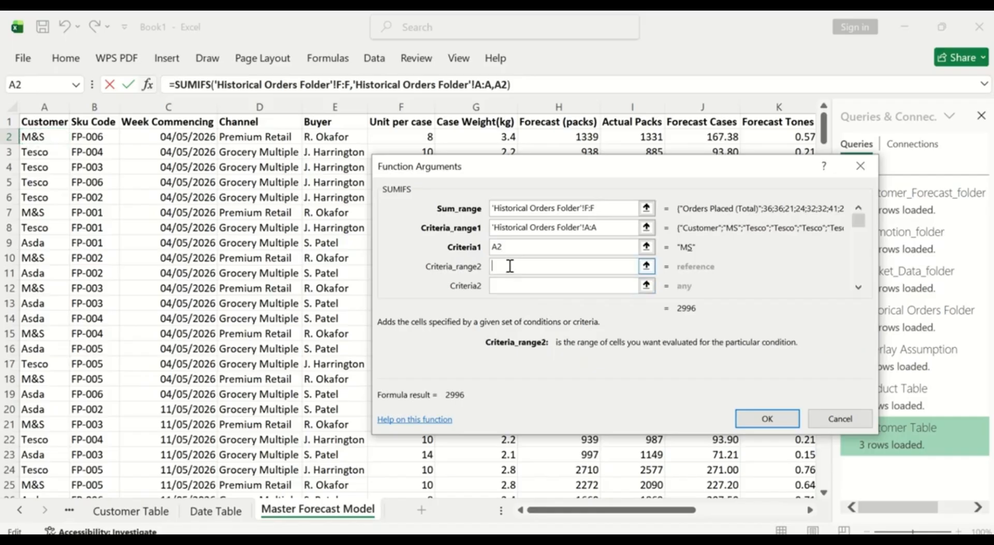
left_click(21, 510)
left_click(20, 510)
left_click(21, 510)
left_click(150, 511)
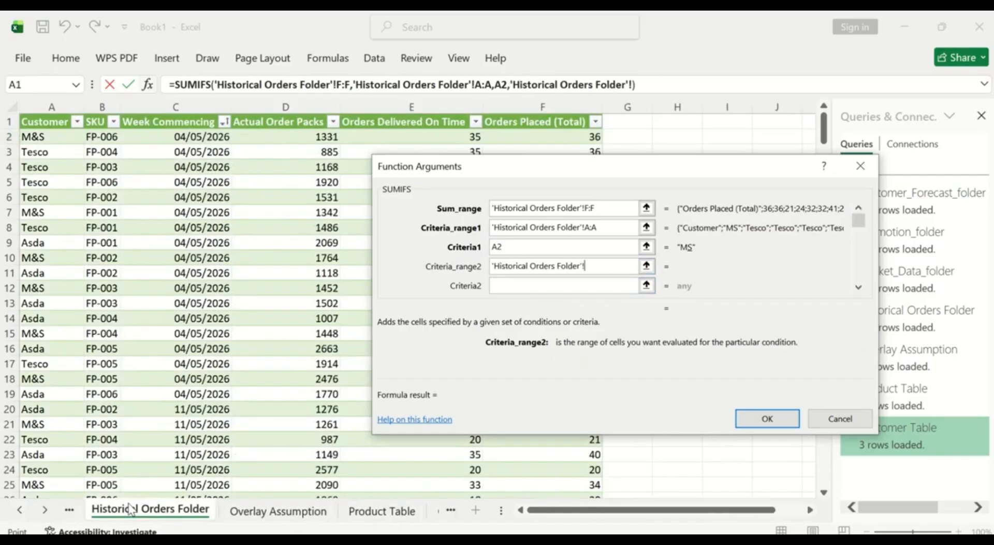
left_click(99, 107)
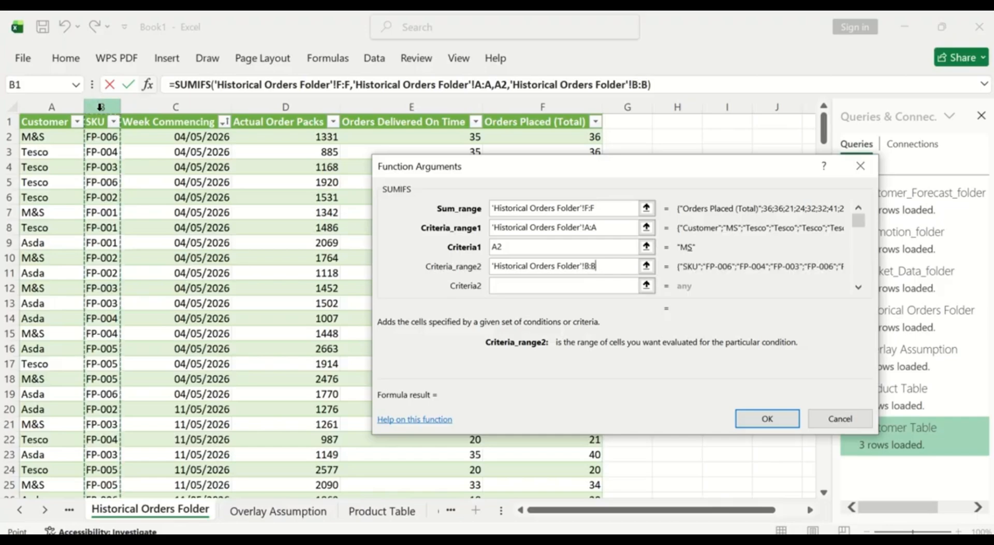
left_click(520, 285)
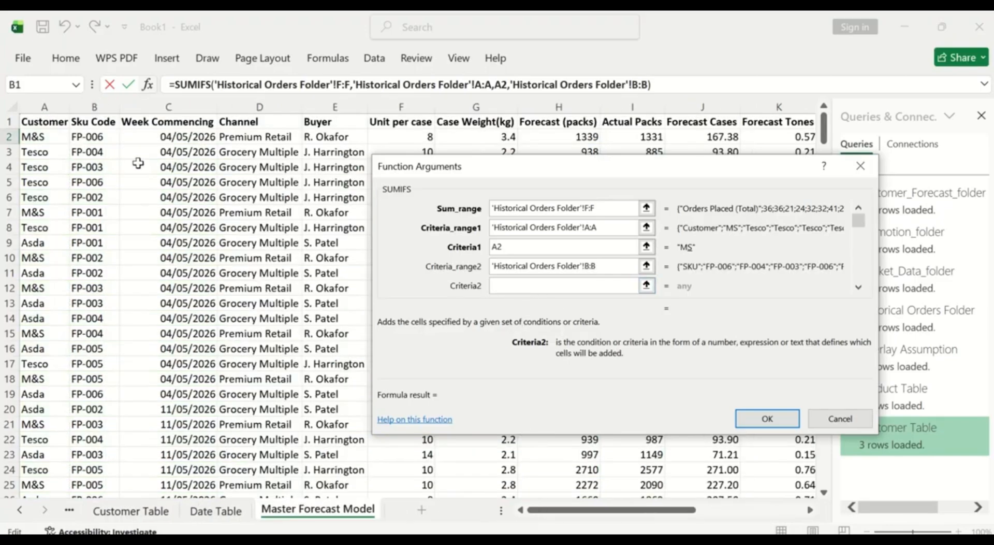
left_click(95, 141)
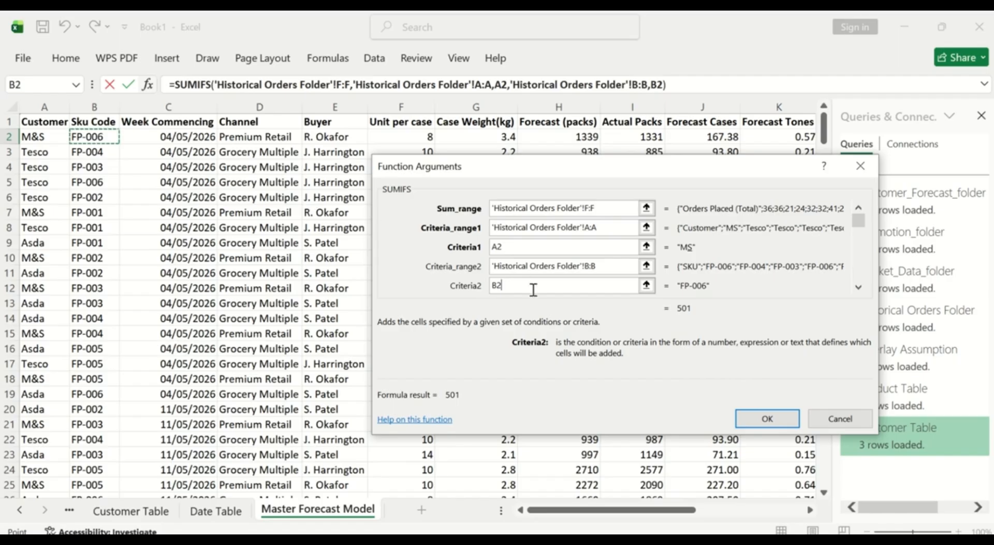
- Set the third SUMIFS criteria range to the Week Commencing column C:C of Historical Orders Folder
left_click(859, 287)
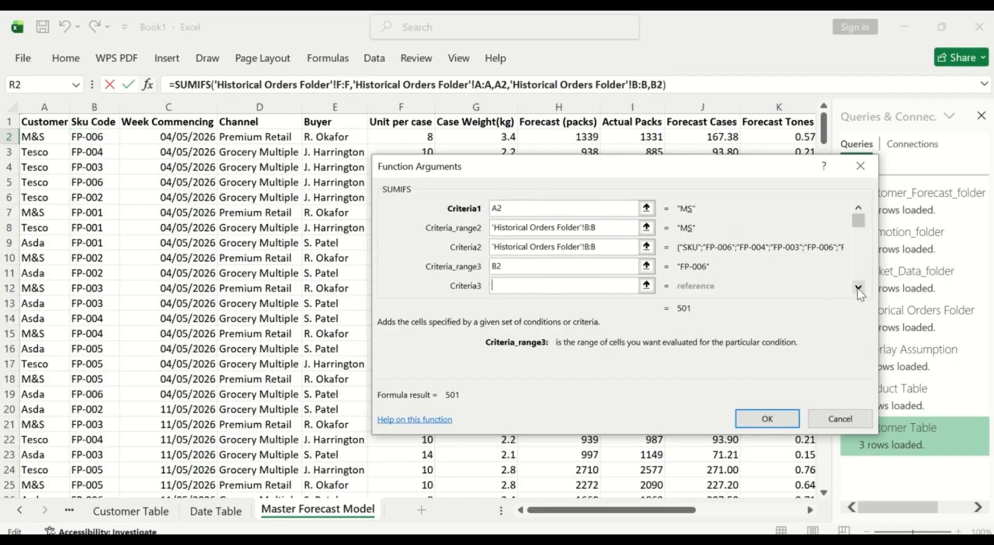
left_click(858, 287)
left_click(515, 265)
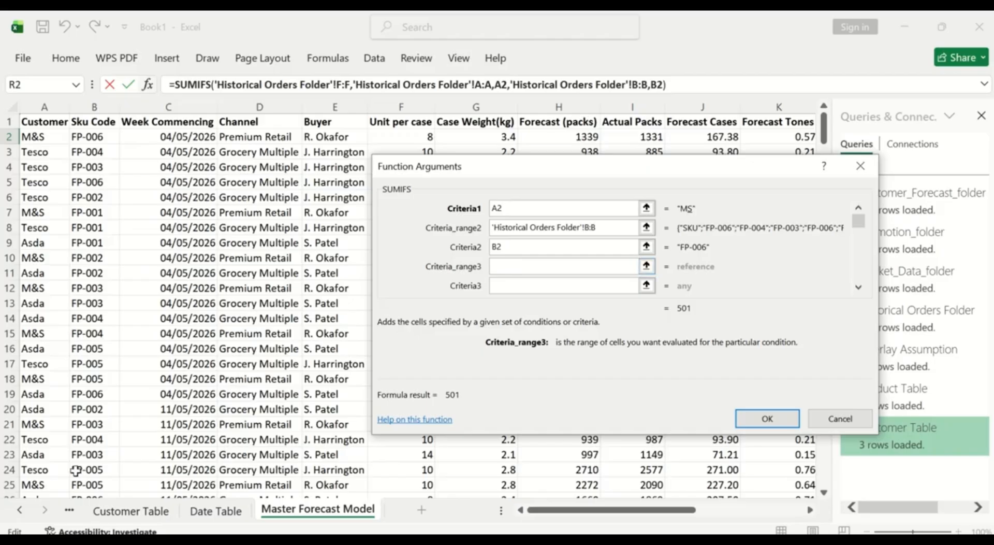
left_click(21, 511)
left_click(21, 511)
left_click(20, 511)
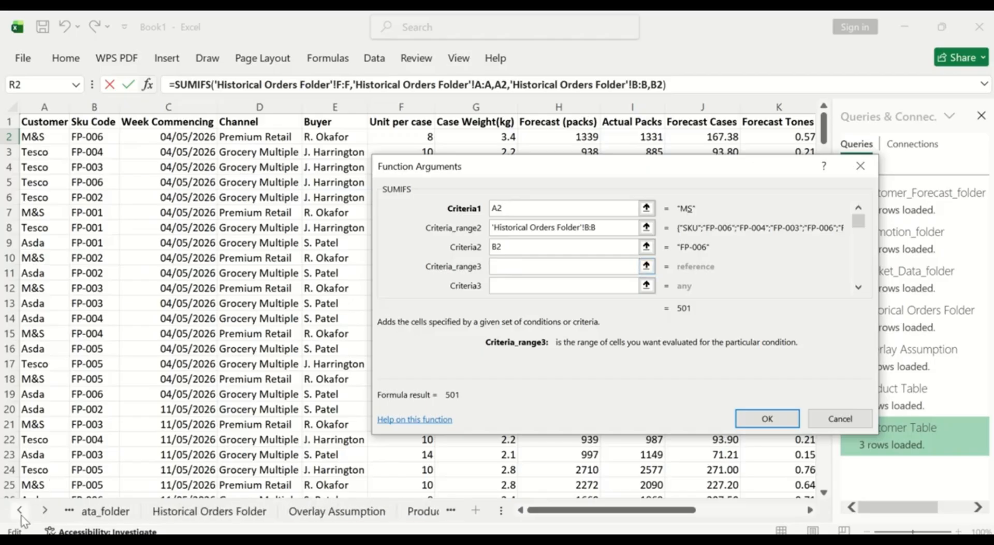
left_click(20, 511)
left_click(239, 512)
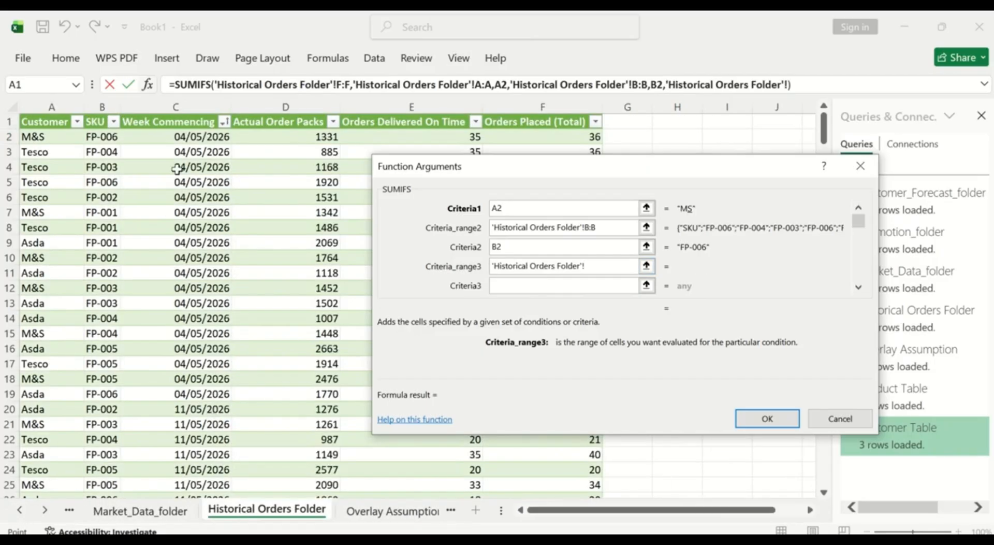
left_click(190, 107)
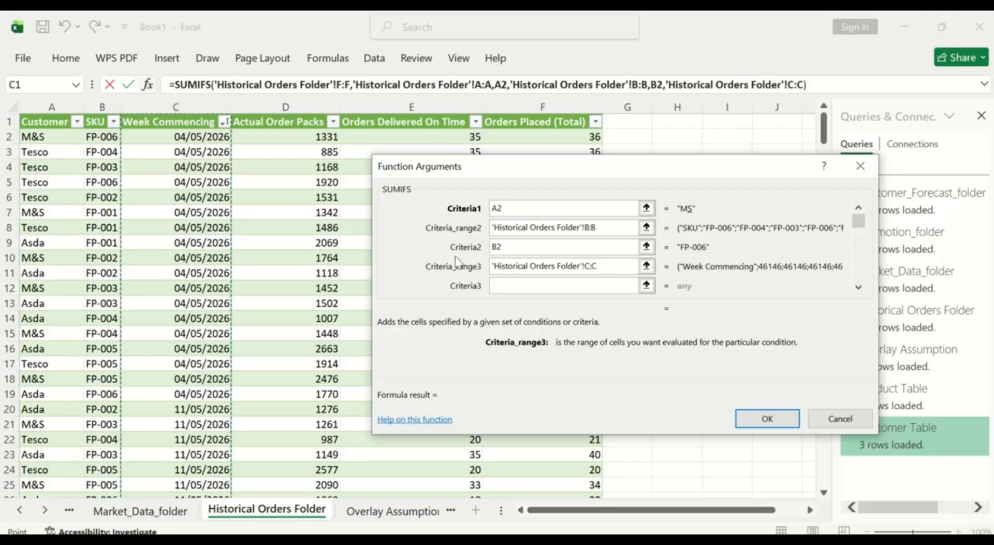
- Set the third SUMIFS criterion to C2 of the Master Forecast Model sheet and complete the formula in R2
left_click(510, 284)
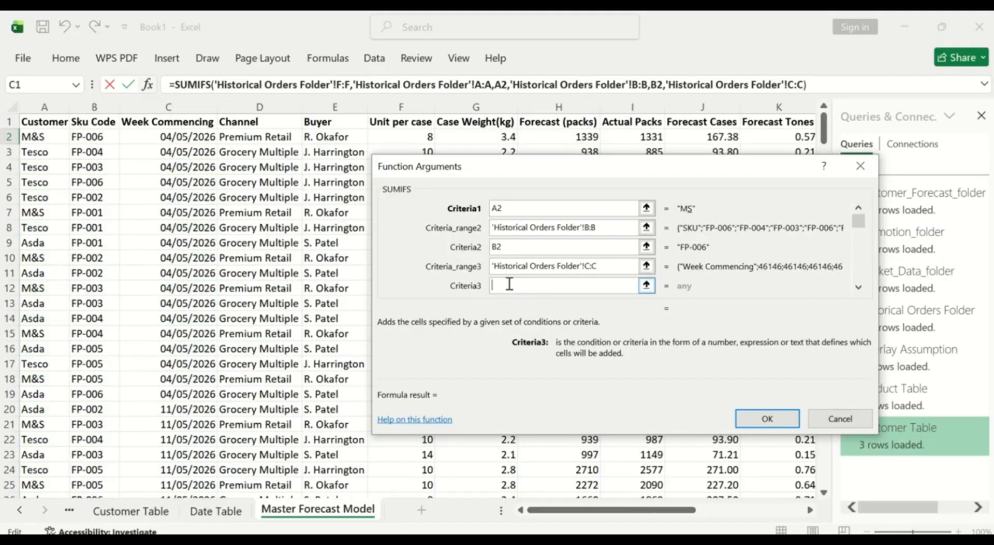
left_click(21, 512)
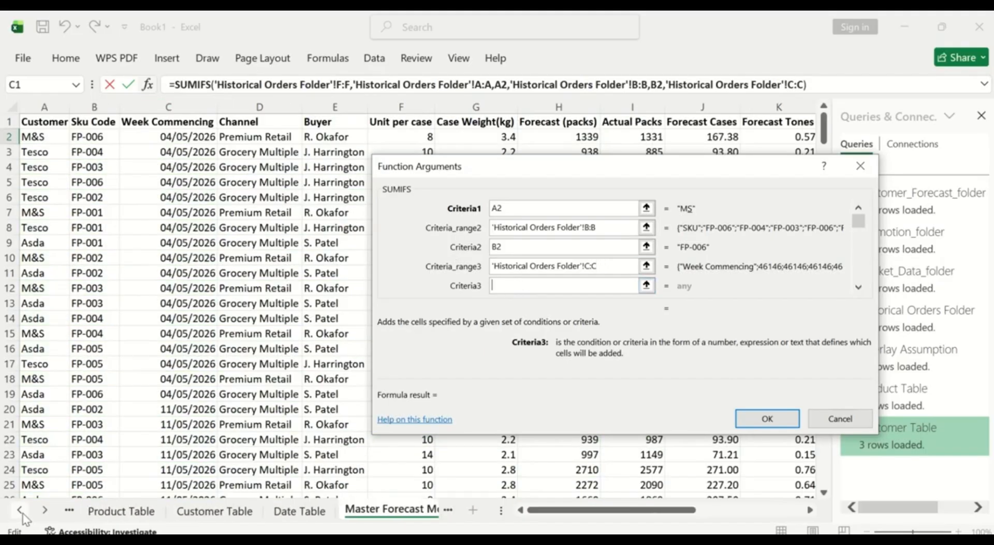
left_click(21, 512)
left_click(21, 511)
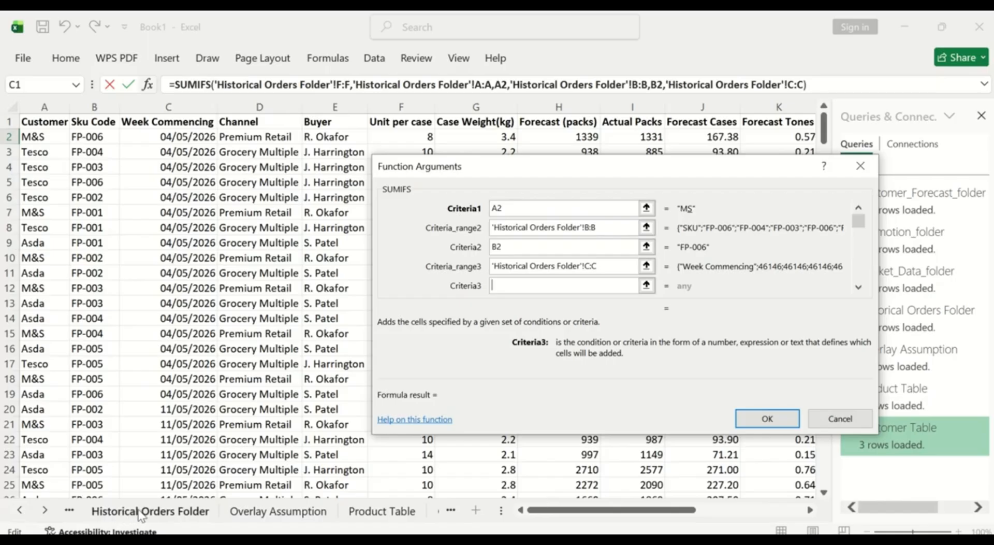
left_click(194, 133)
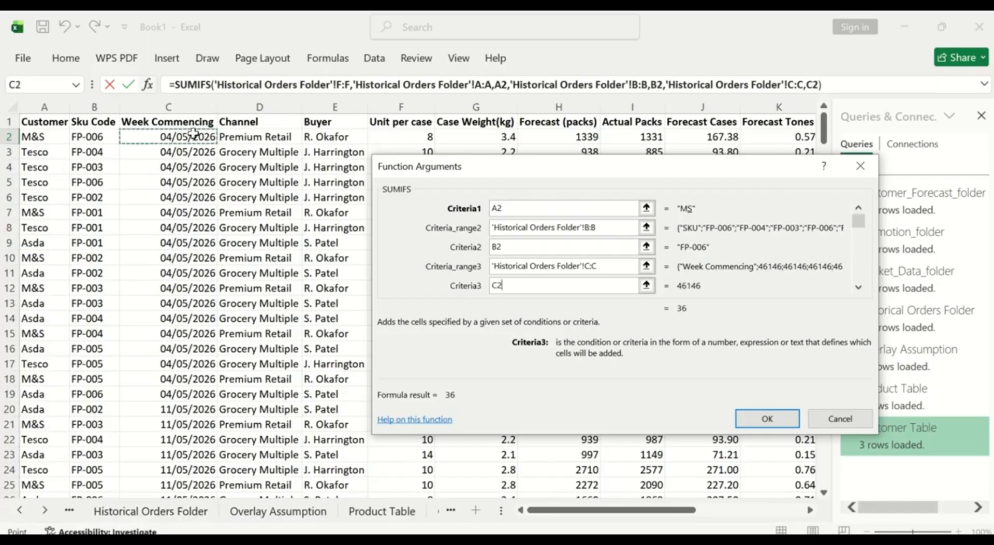
left_click(780, 418)
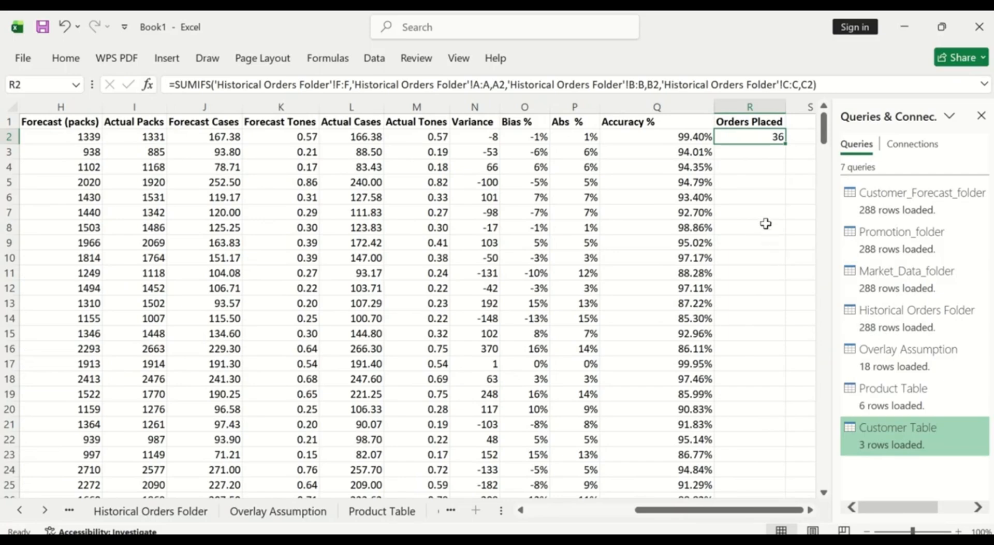
- Fill the Orders Placed formula from R2 down column R and check the filled rows
double_click(786, 144)
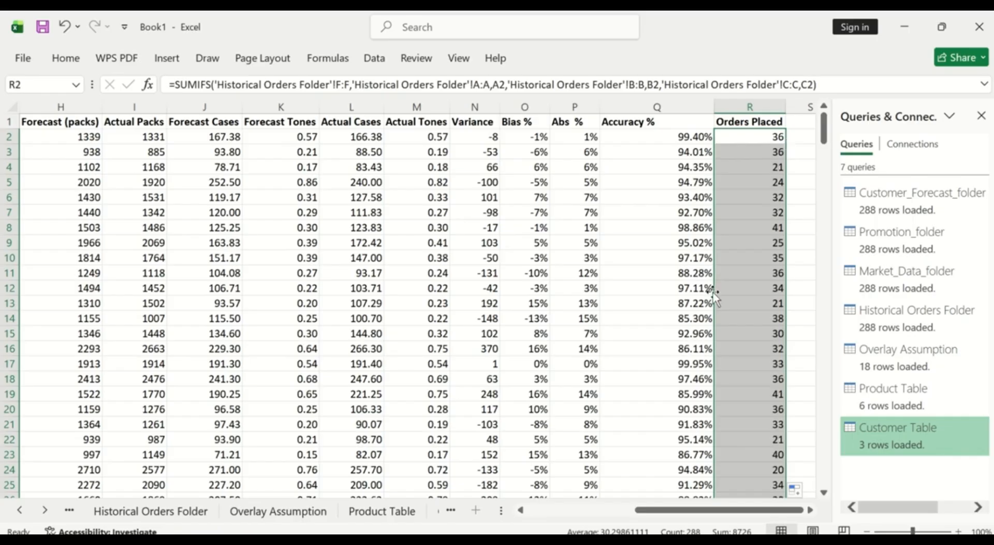
scroll(736, 394, "down", 8)
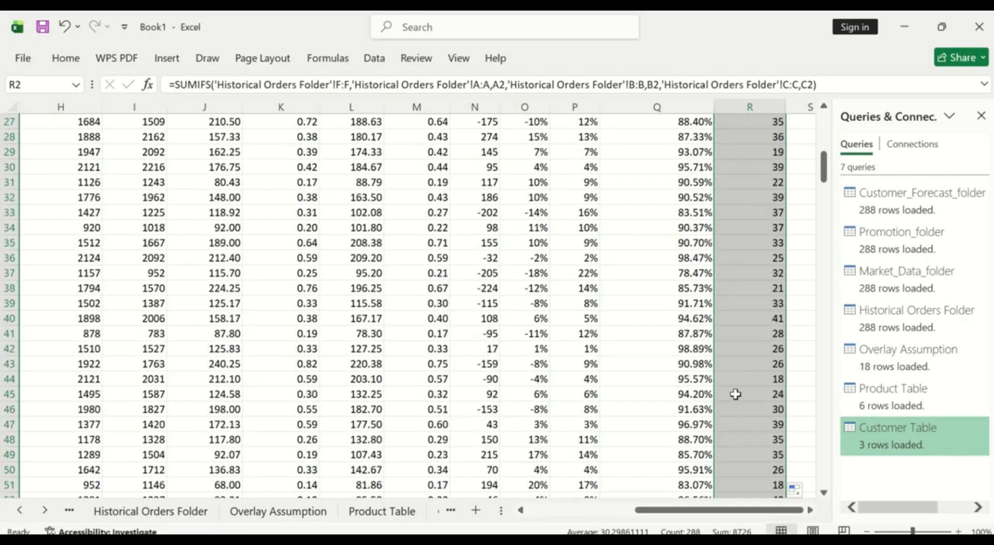
scroll(735, 393, "up", 9)
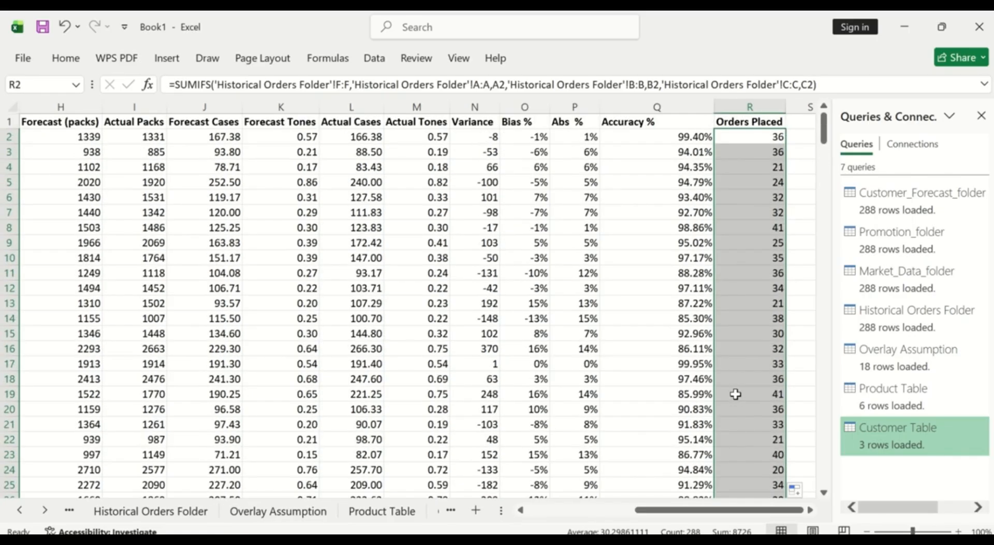
- Add the header Orders On Time in S1, beside the Orders Placed column
left_click(811, 510)
left_click(810, 510)
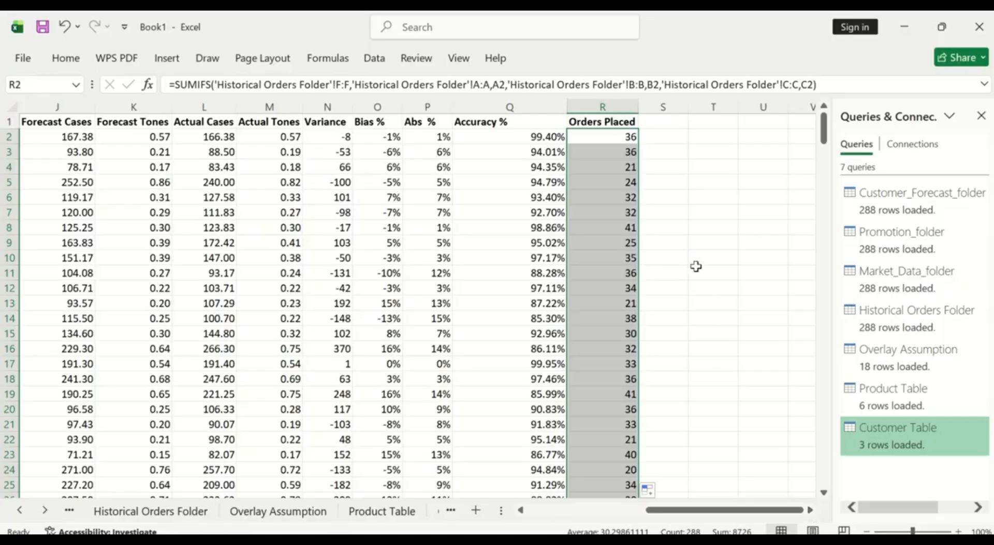
left_click(664, 122)
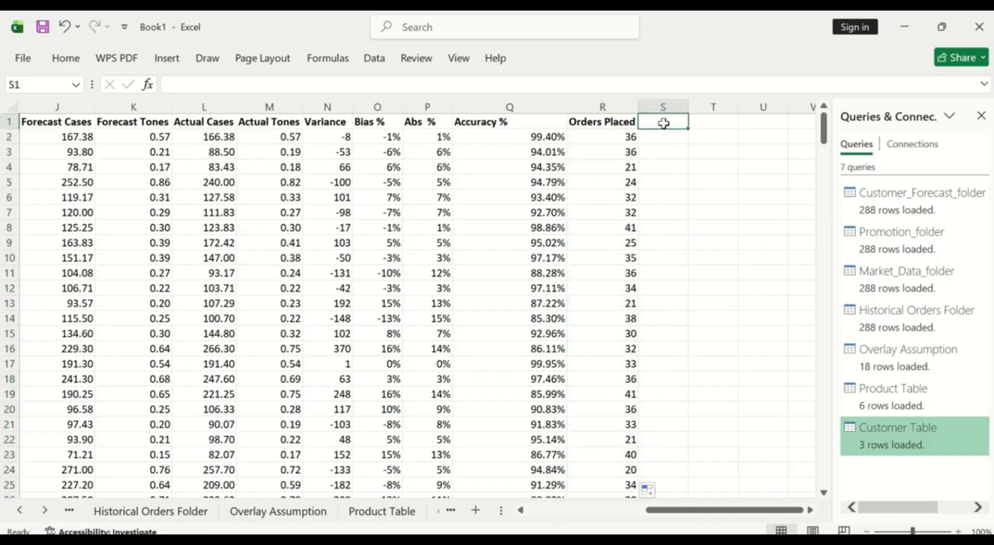
type("O")
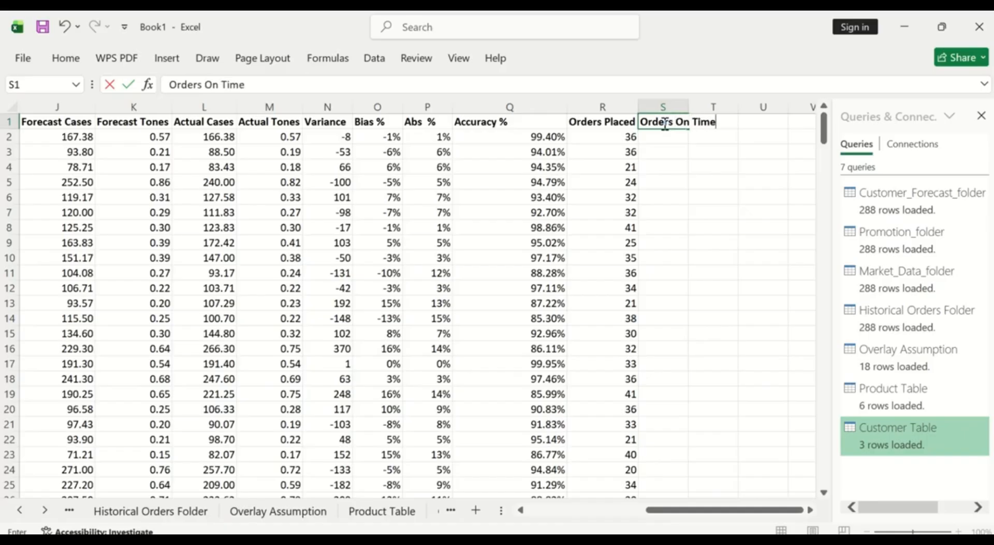
type("rders On Time")
key("Return")
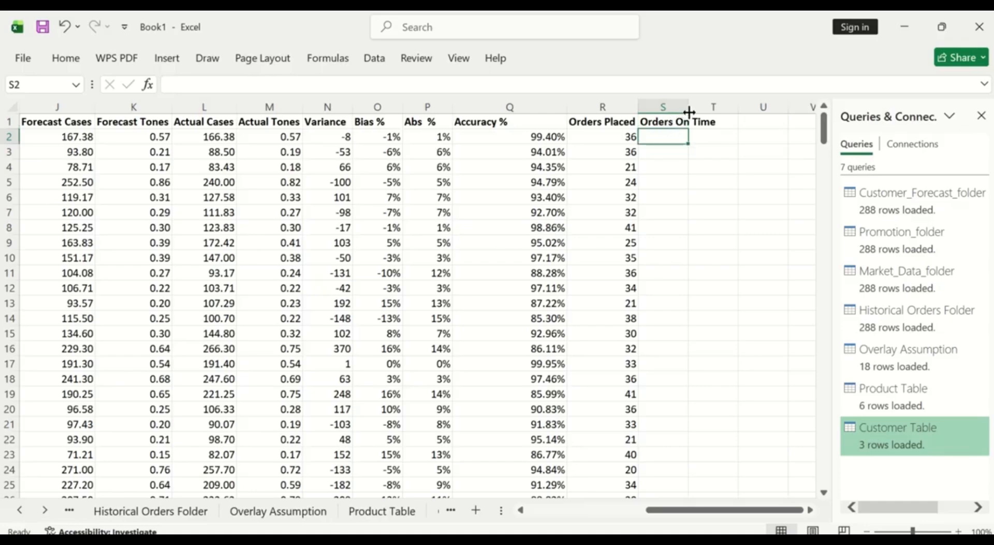
- Fit column S to its Orders On Time header and check the order columns available in the Historical Orders Folder sheet
double_click(690, 102)
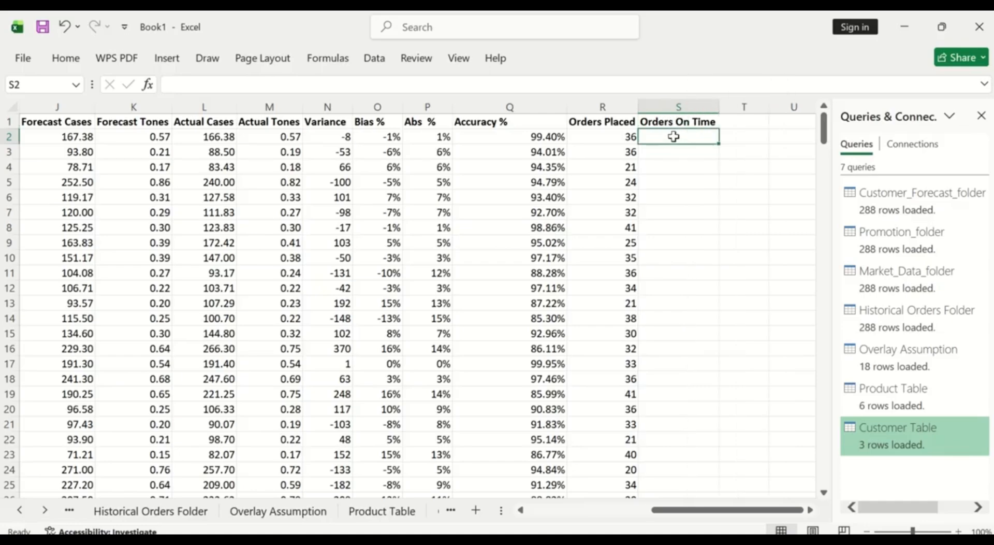
left_click(134, 512)
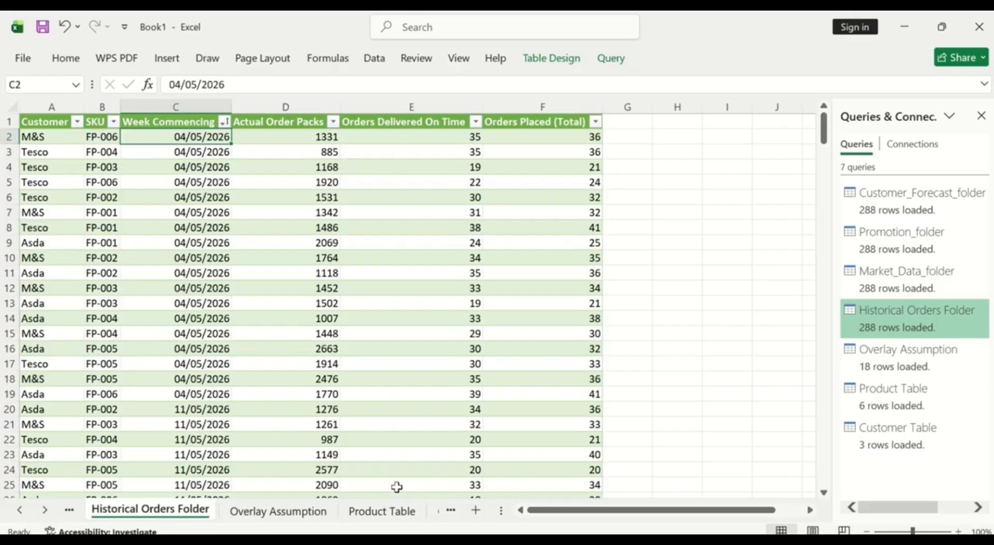
left_click(456, 512)
left_click(456, 511)
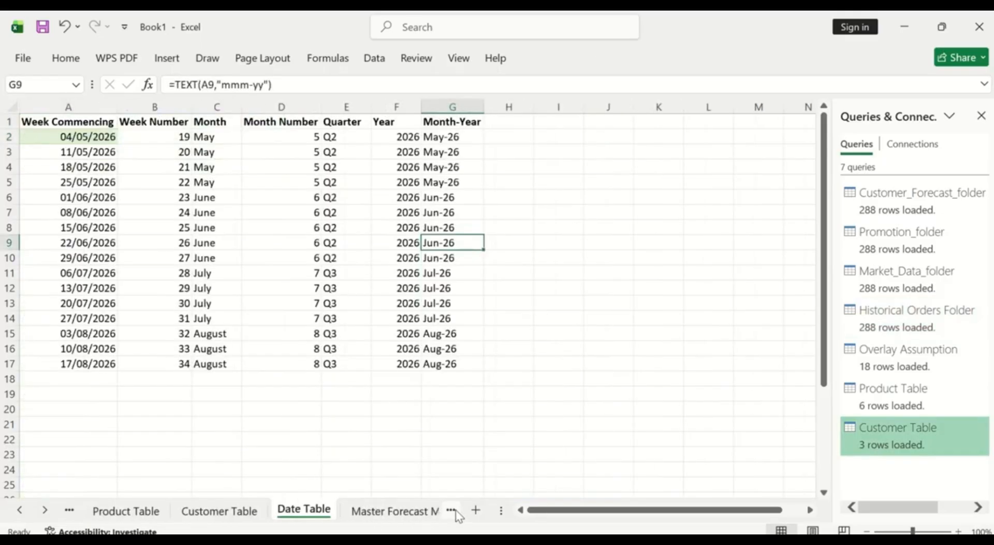
left_click(456, 511)
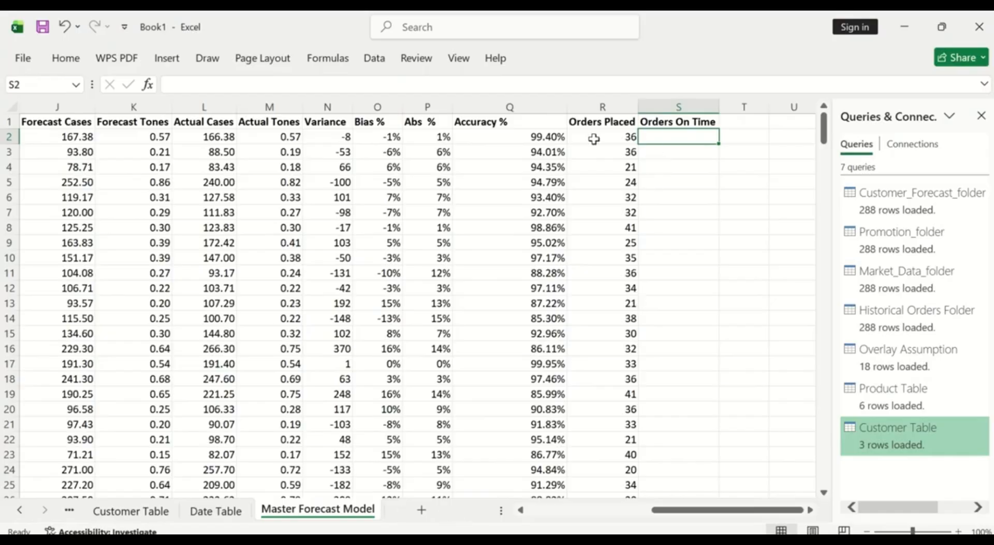
- Start a SUMIFS in S2 with the Orders Delivered On Time column E:E of Historical Orders Folder as the sum range
left_click(147, 84)
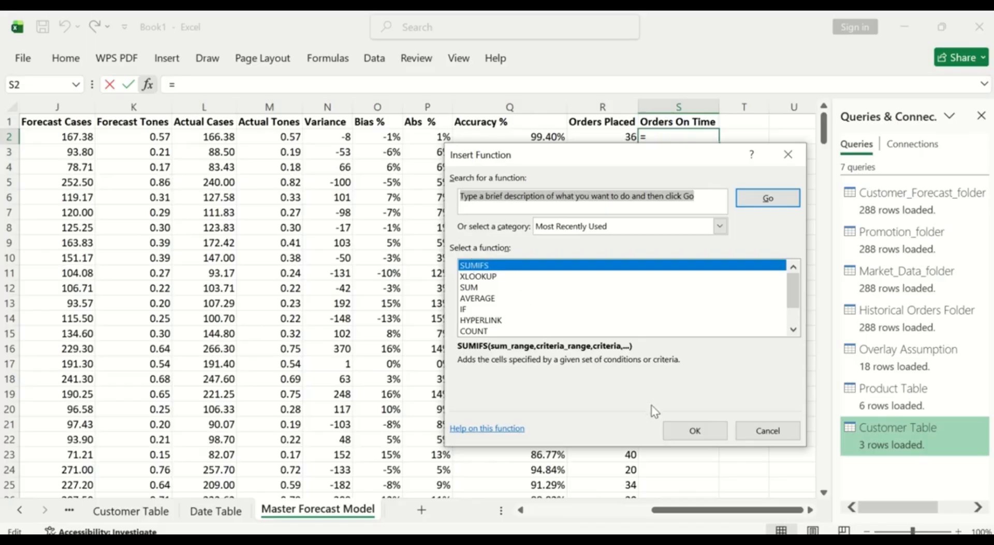
left_click(681, 430)
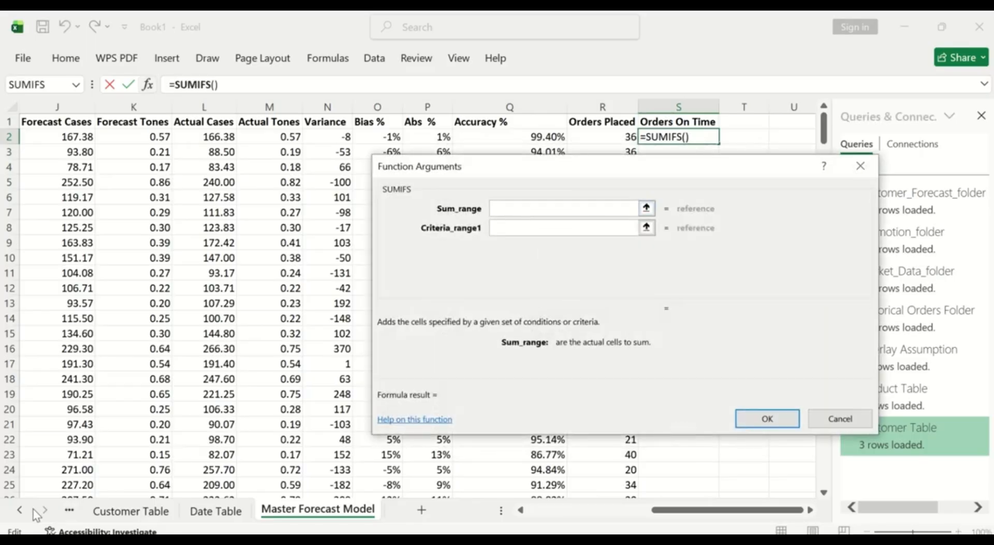
scroll(121, 518, "up", 4)
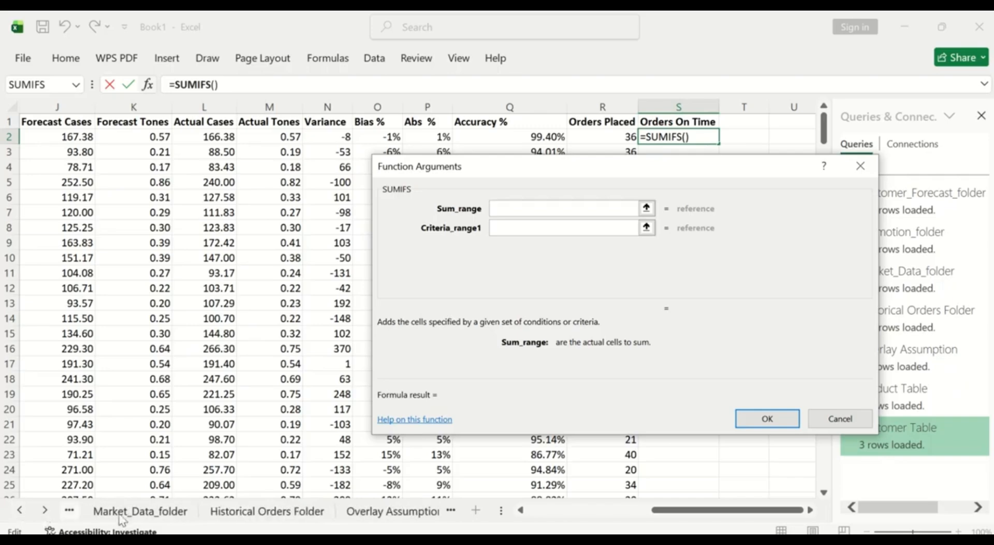
left_click(120, 516)
left_click(254, 508)
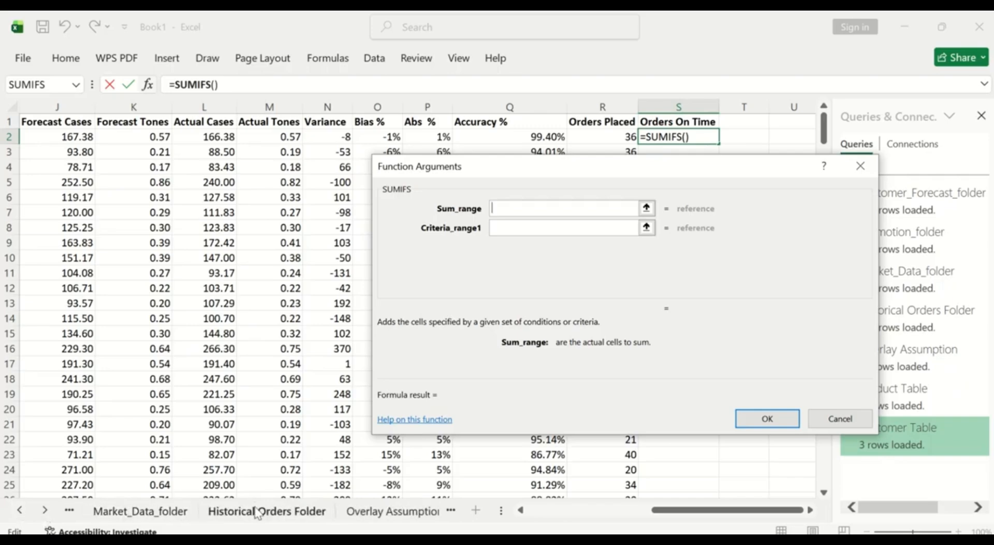
left_click(399, 105)
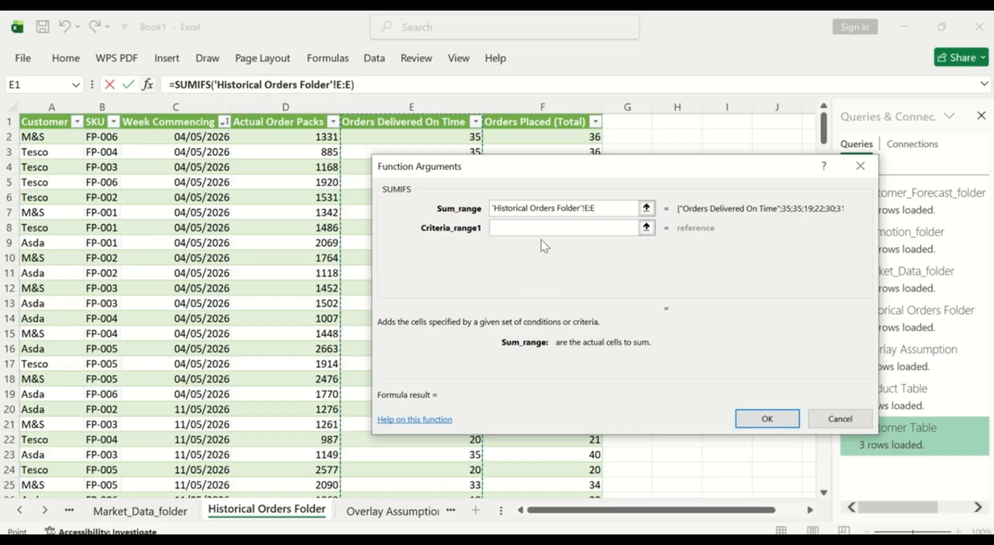
- Set the first SUMIFS criteria range to Customer column A:A of Historical Orders Folder, with A2 of Master Forecast Model as its criterion
left_click(535, 226)
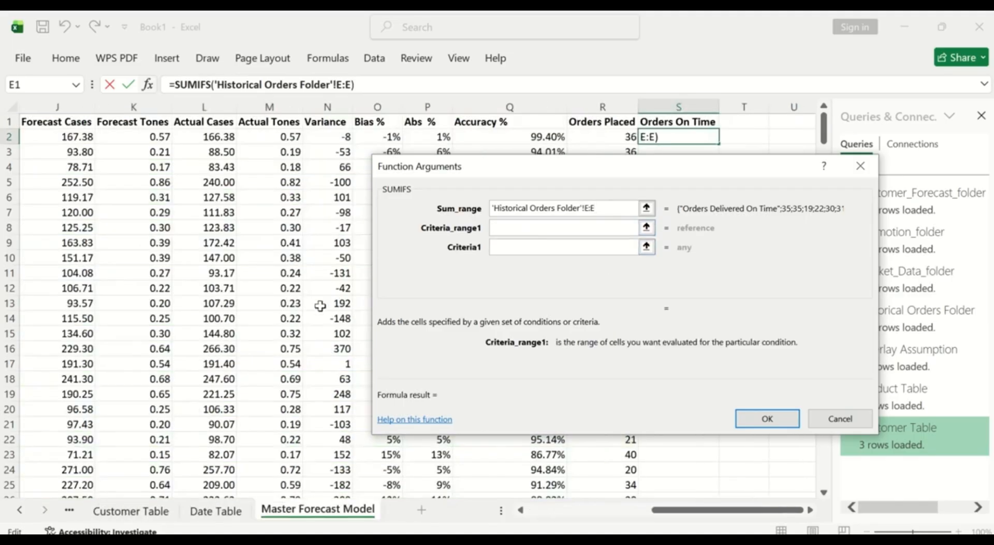
left_click(21, 512)
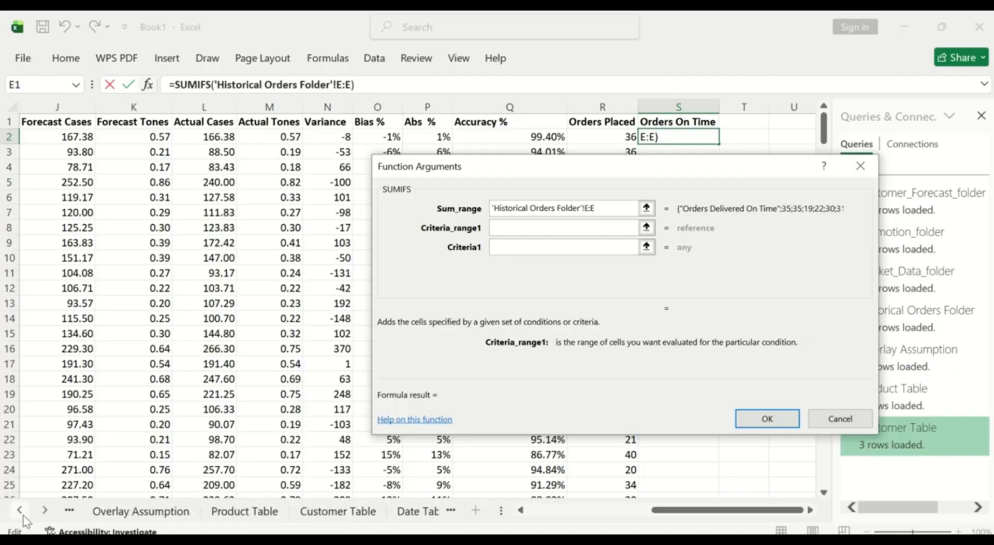
left_click(20, 512)
left_click(21, 511)
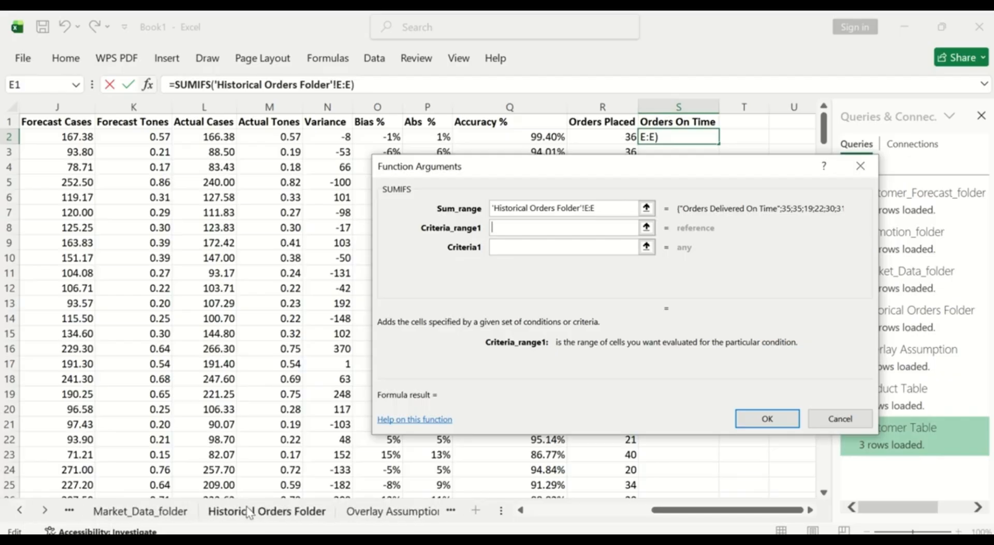
left_click(231, 511)
left_click(51, 106)
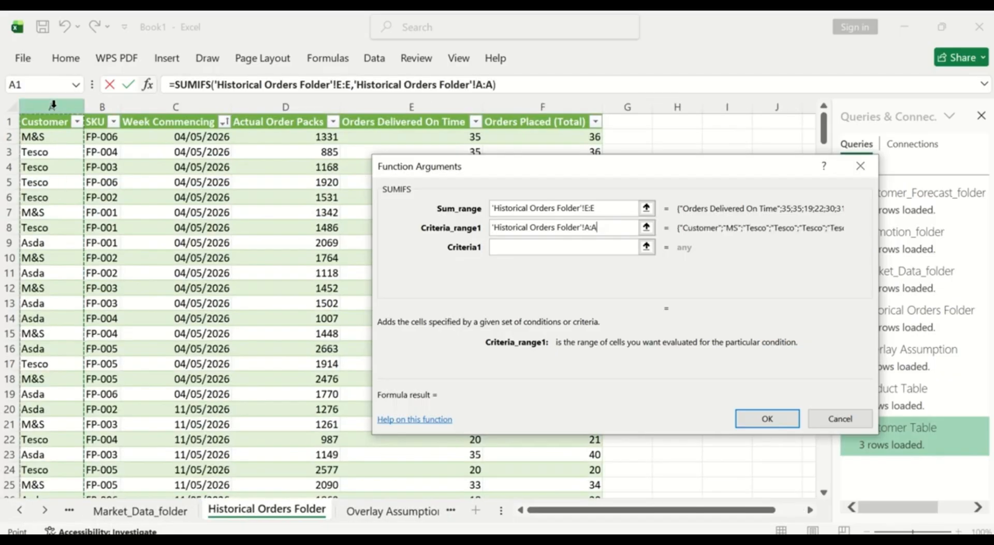
left_click(495, 247)
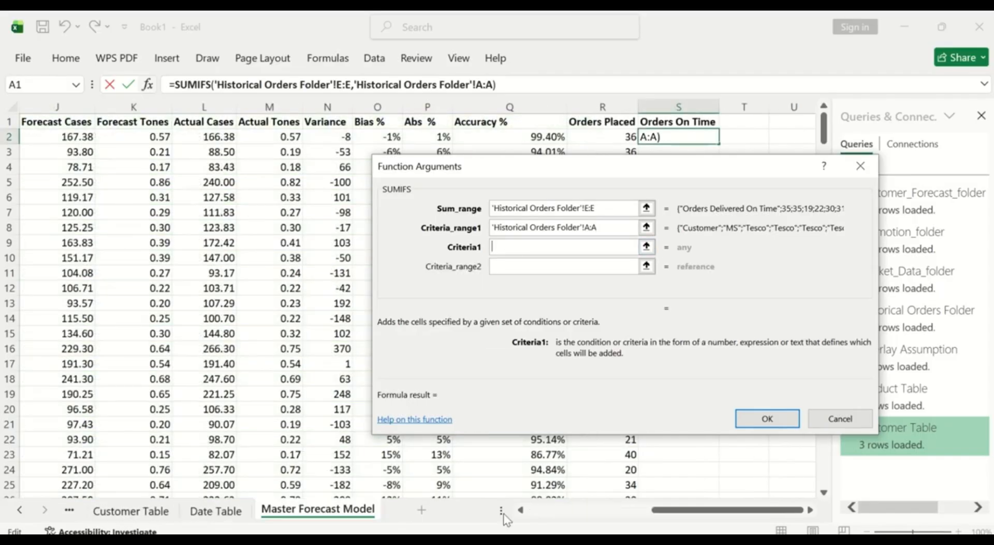
left_click(520, 510)
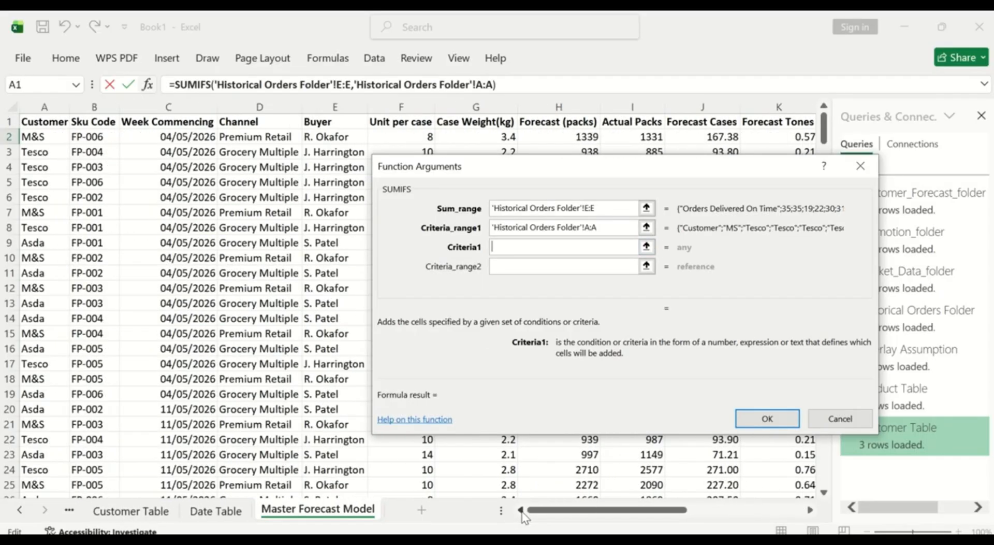
left_click(43, 137)
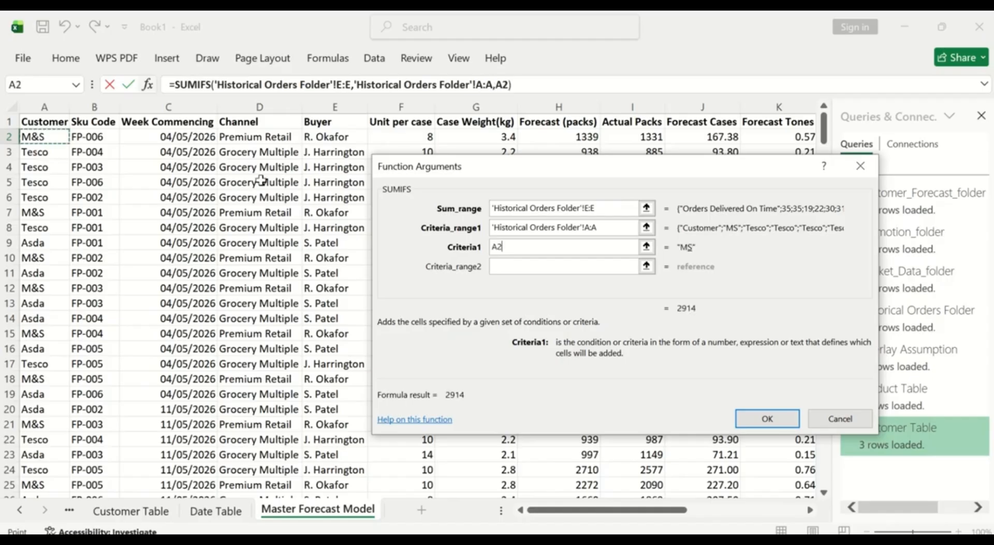
- Set the second SUMIFS criteria range to SKU column B:B of Historical Orders Folder, with B2 of Master Forecast Model as its criterion
left_click(518, 264)
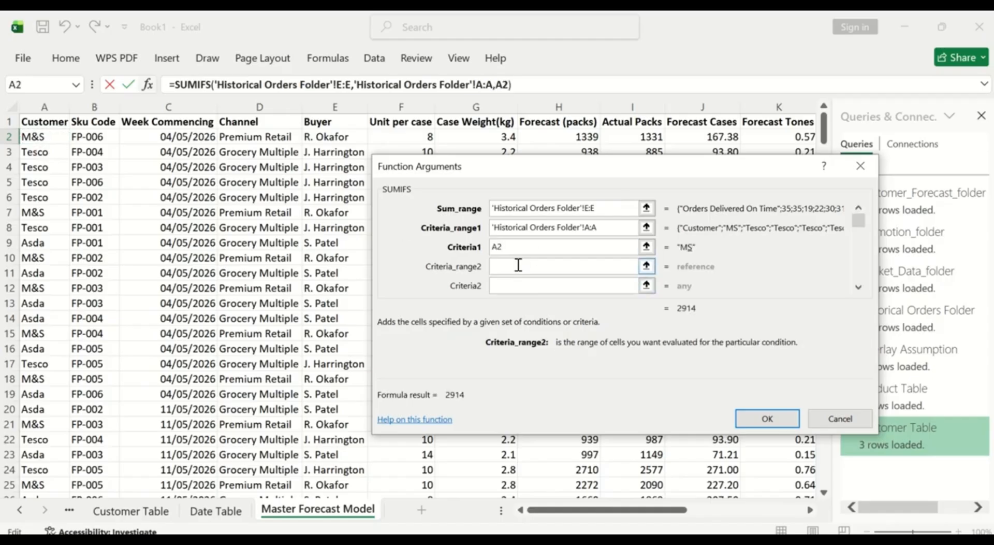
left_click(19, 510)
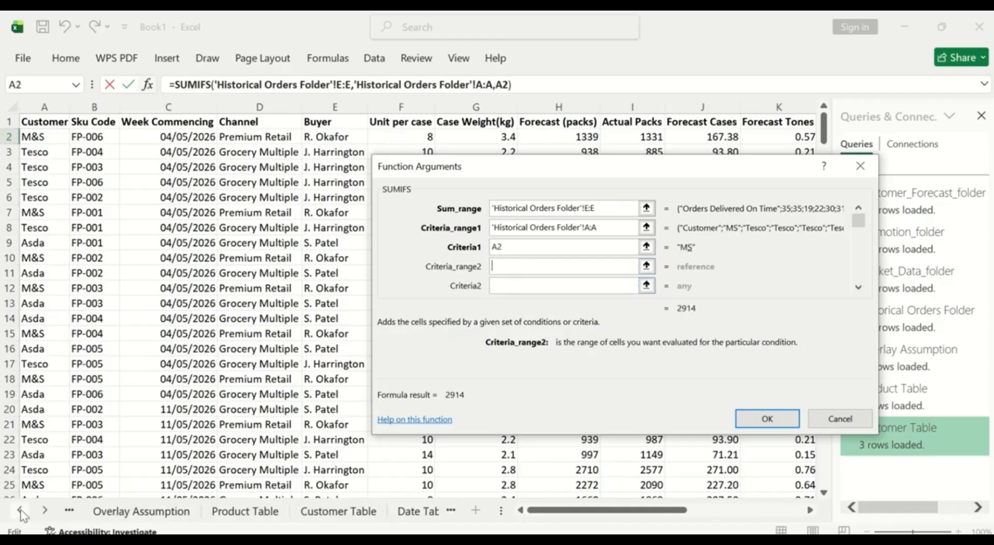
left_click(19, 510)
left_click(19, 510)
left_click(270, 509)
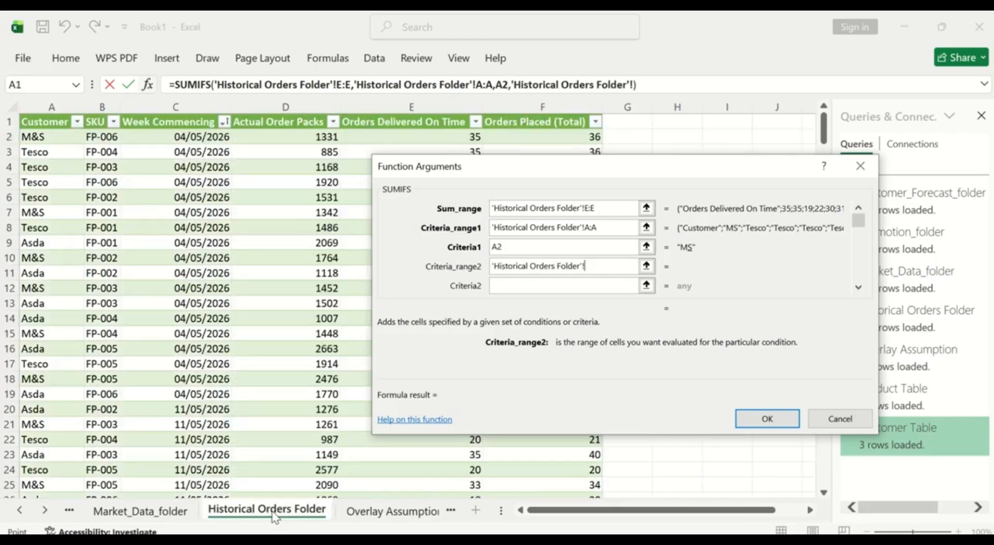
left_click(102, 107)
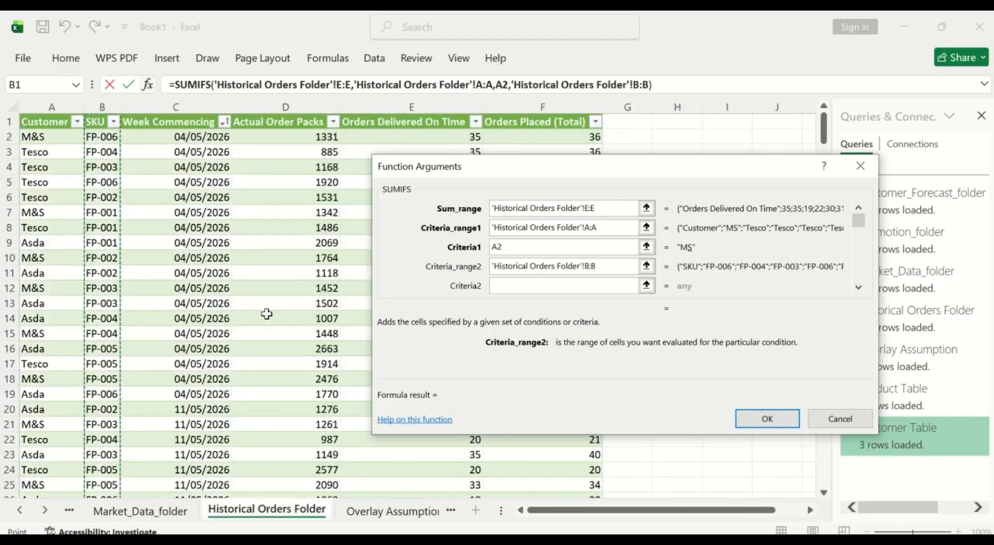
left_click(518, 285)
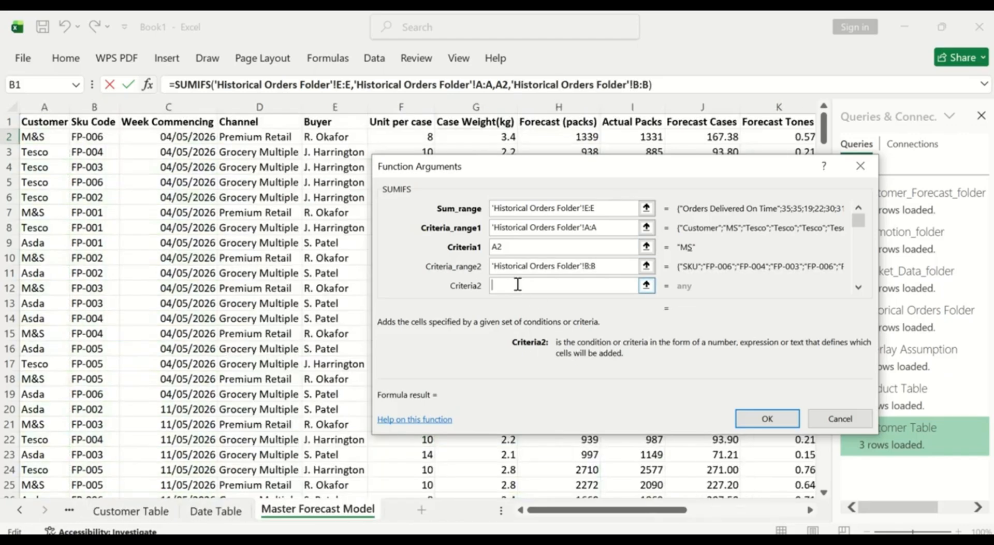
left_click(96, 136)
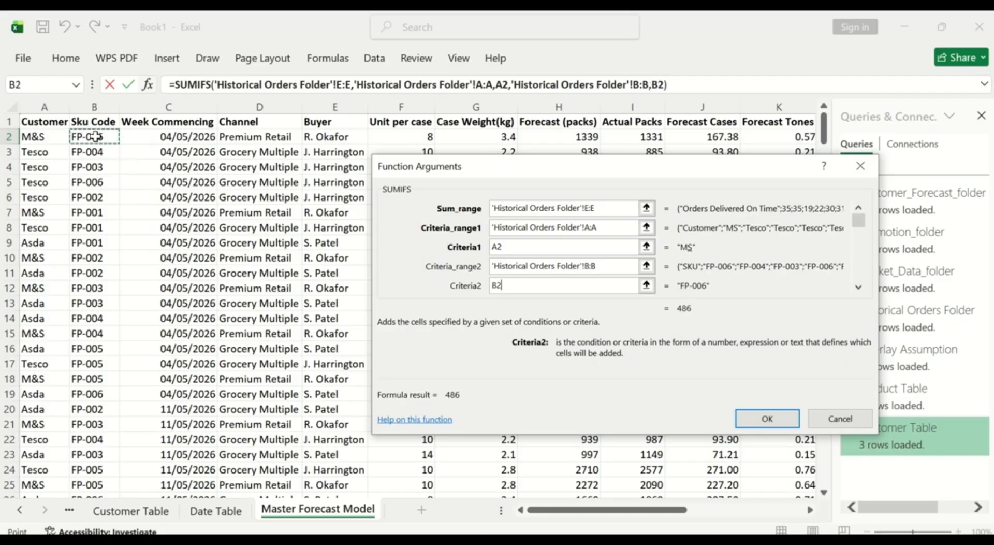
- Set the third criteria range of the Orders On Time SUMIFS to the Week Commencing column C:C of Historical Orders Folder
left_click(857, 286)
left_click(857, 286)
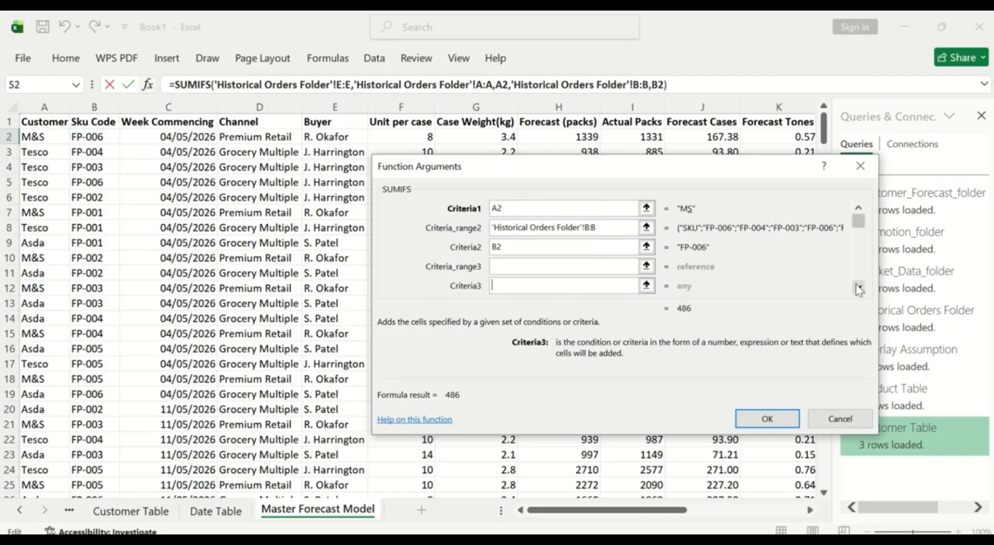
left_click(523, 265)
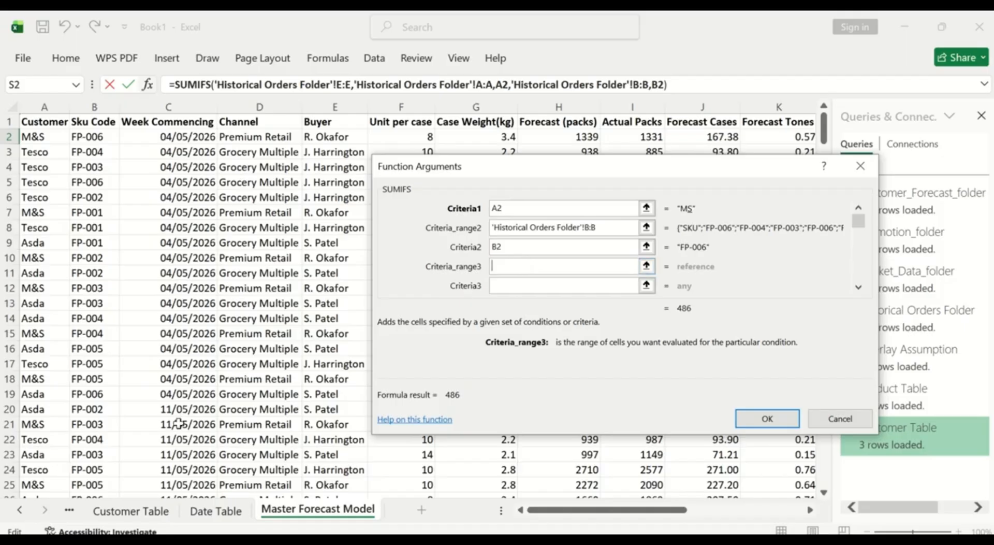
left_click(21, 510)
left_click(21, 511)
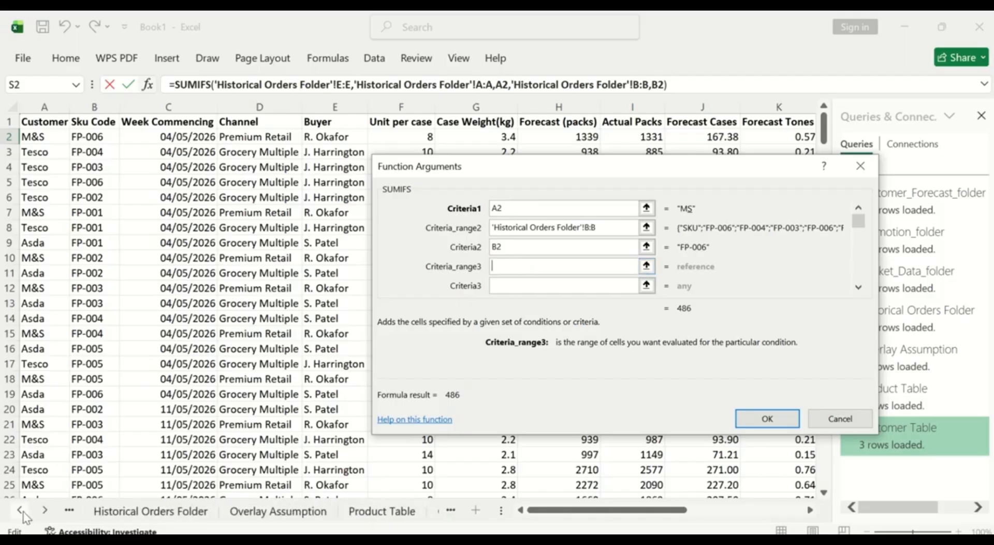
left_click(136, 510)
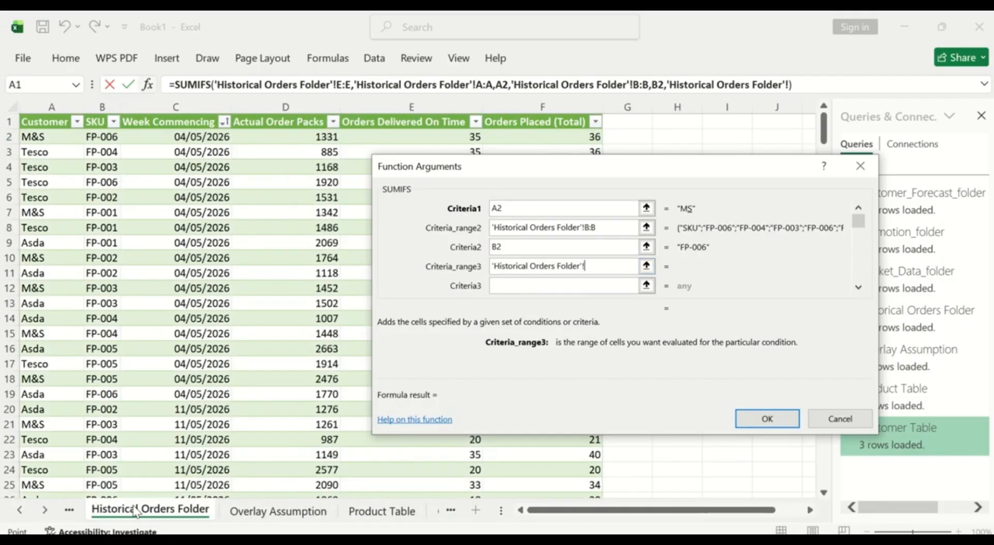
left_click(182, 105)
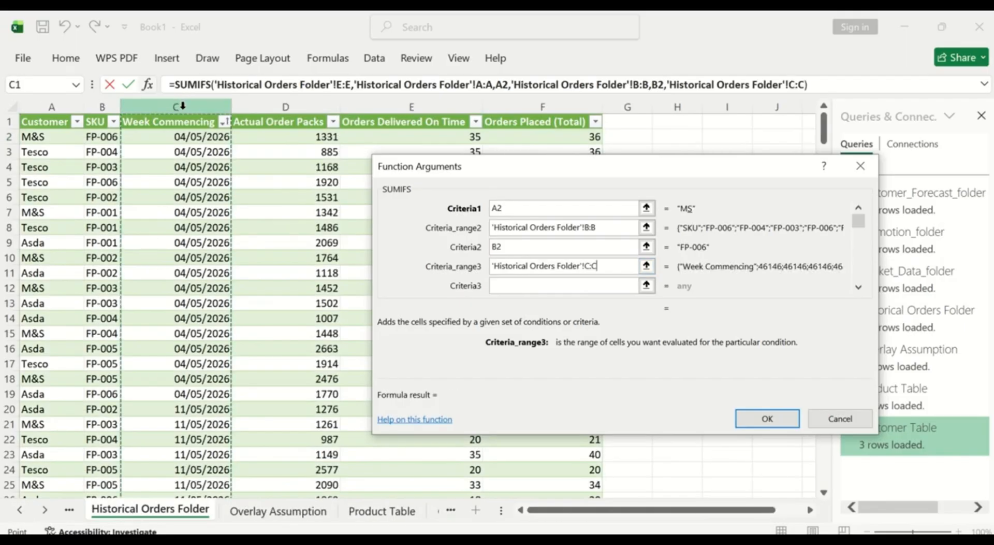
left_click(501, 284)
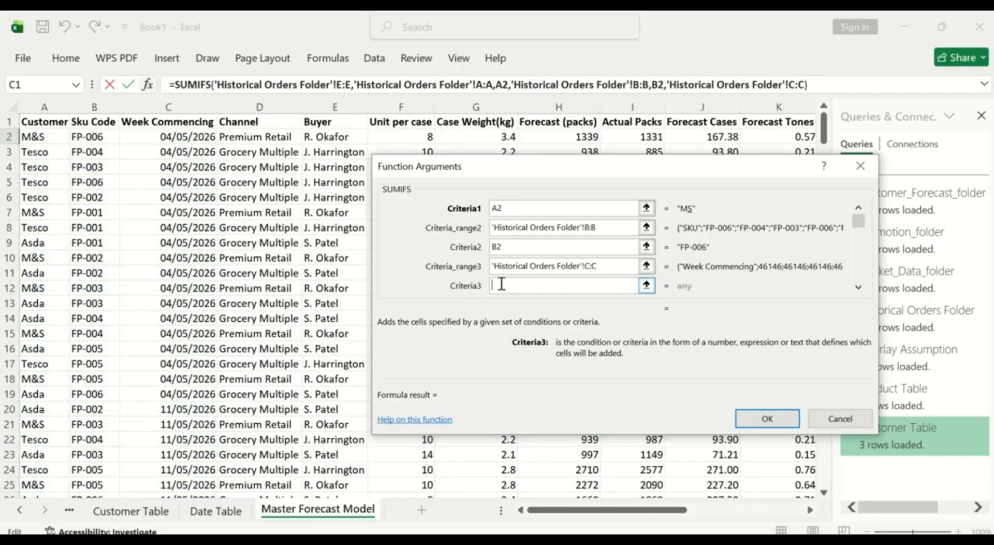
- Complete the Orders On Time SUMIFS formula with C2 as the third criterion and fill it down the column
left_click(176, 137)
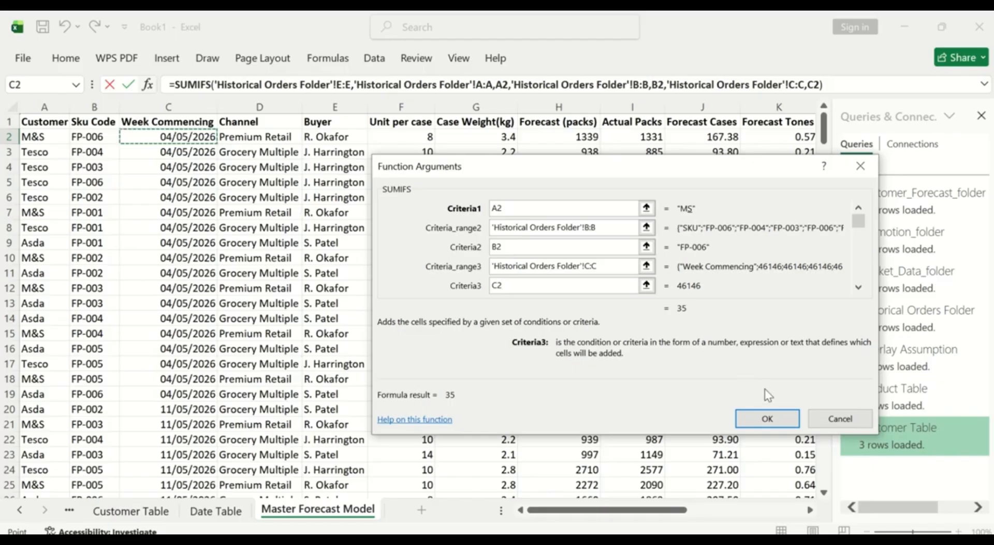
left_click(773, 417)
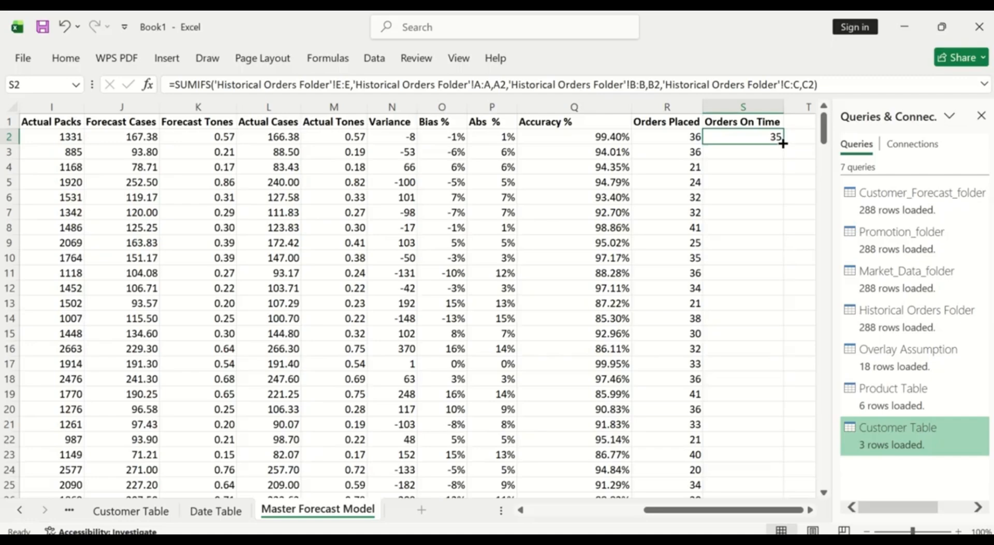
left_click_drag(783, 143, 783, 143)
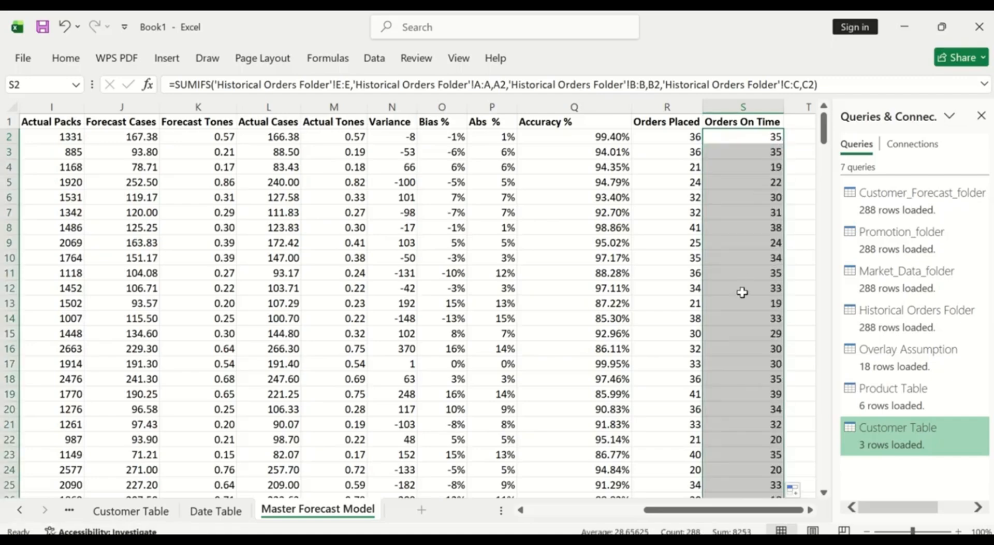
- Add the header "Service Level %" in T1 and fit the column width to it
left_click(810, 509)
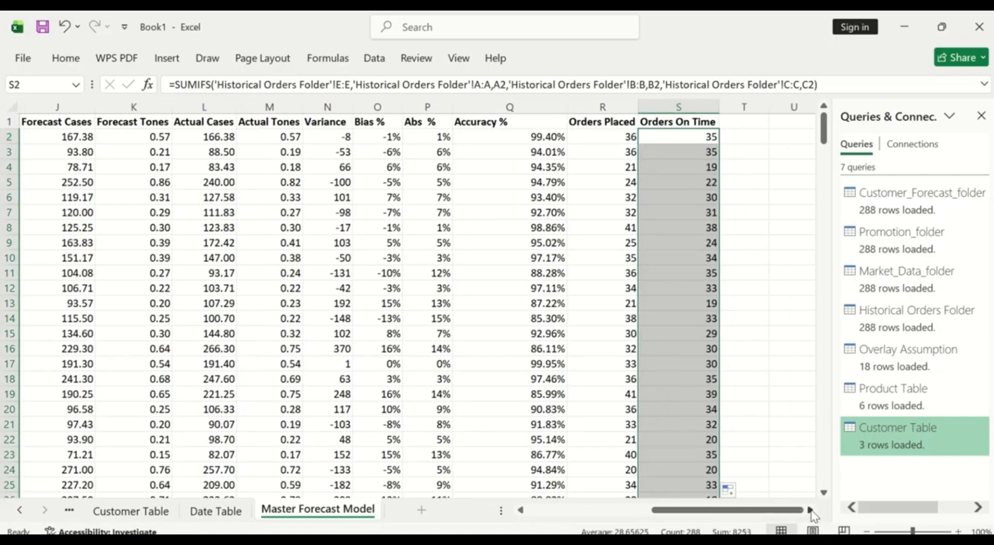
left_click(736, 122)
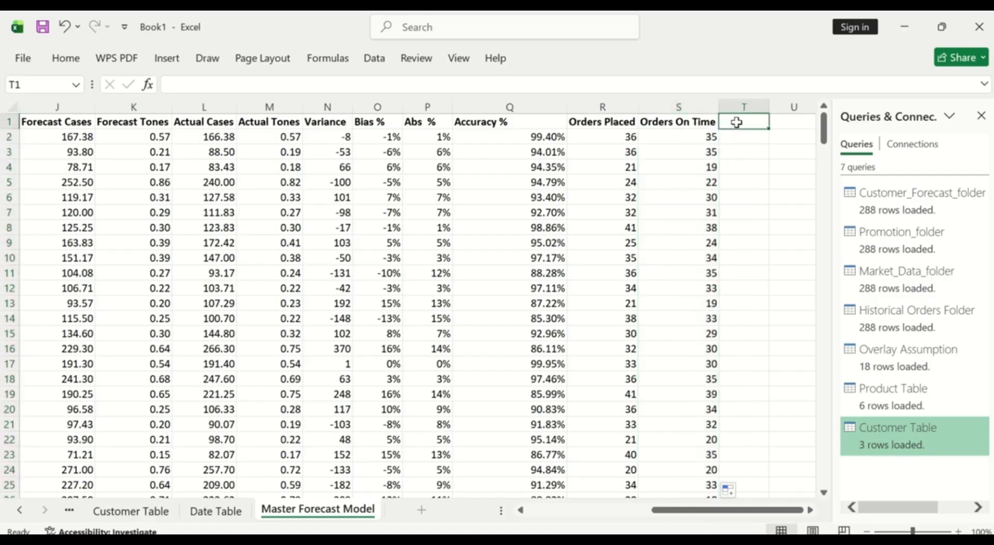
type("Ser")
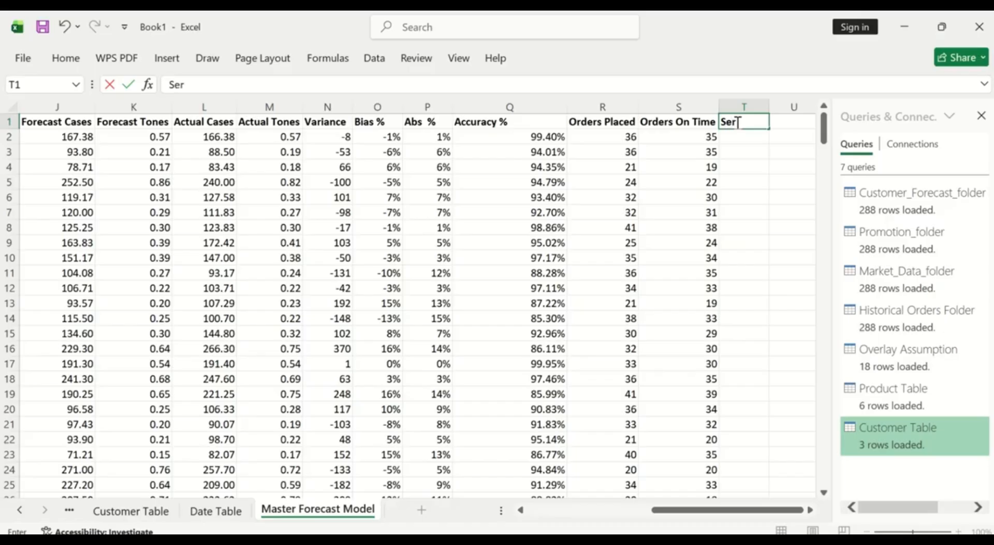
type("vice Level")
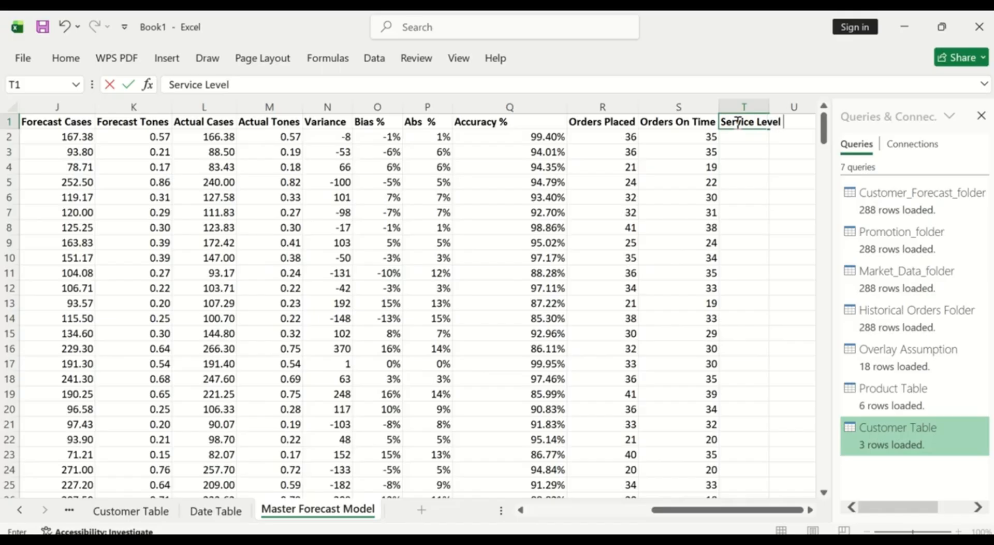
type(" %")
key("Return")
left_click(761, 123)
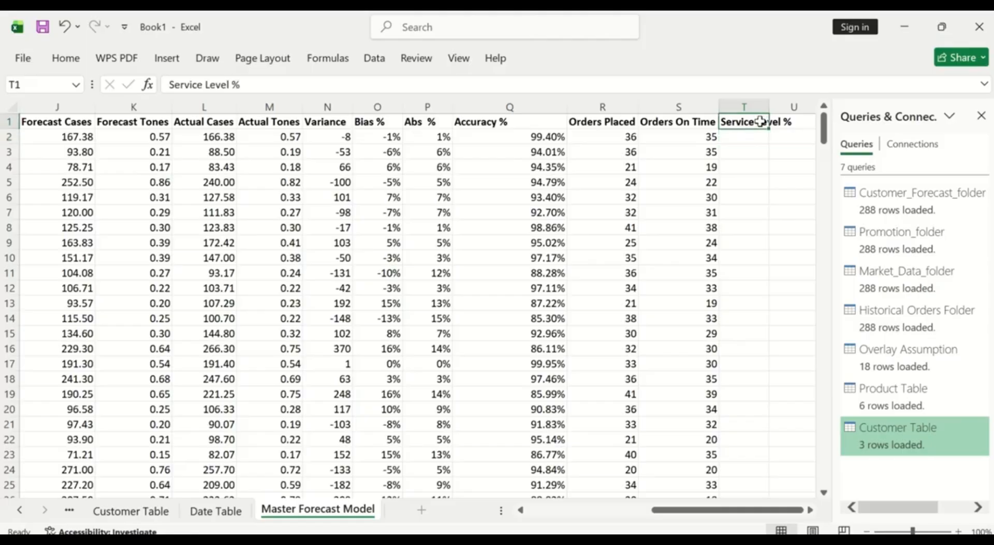
double_click(768, 109)
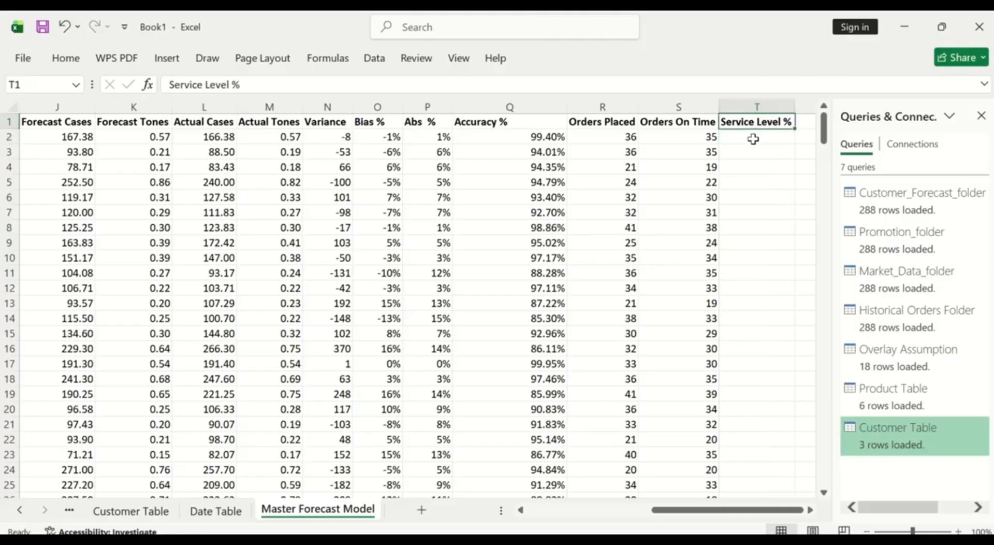
- Enter the formula =S2/R2 in T2 to divide orders on time by orders placed
left_click(748, 139)
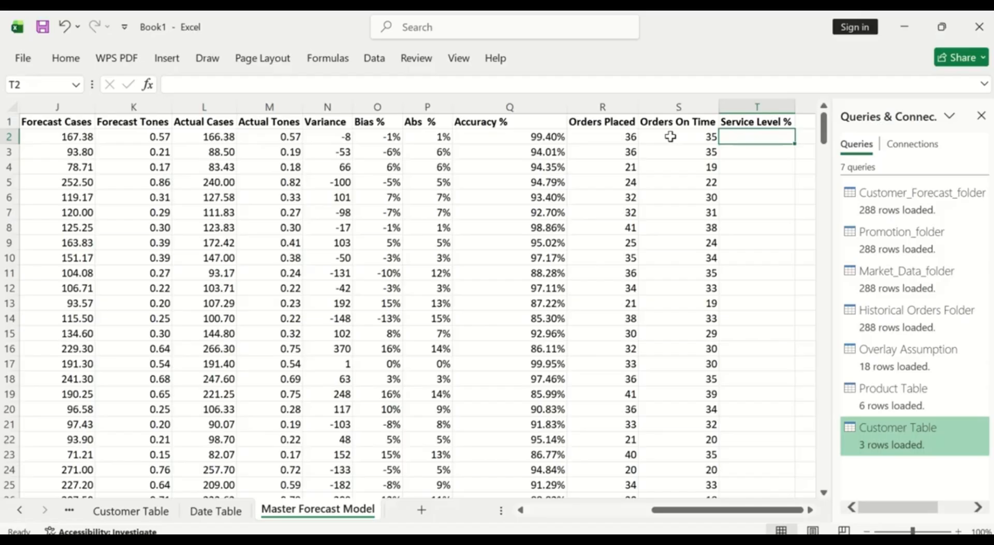
type("=")
left_click(688, 136)
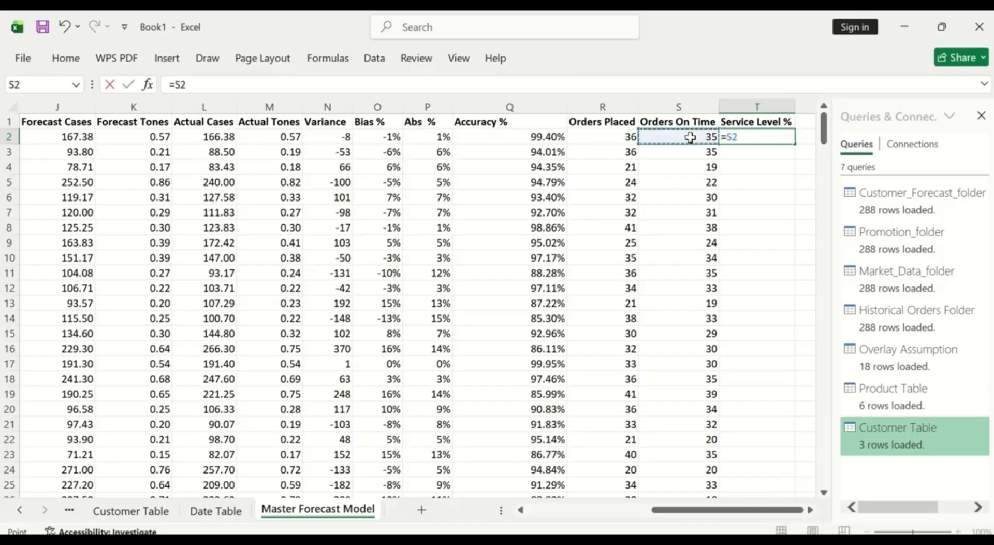
type("/")
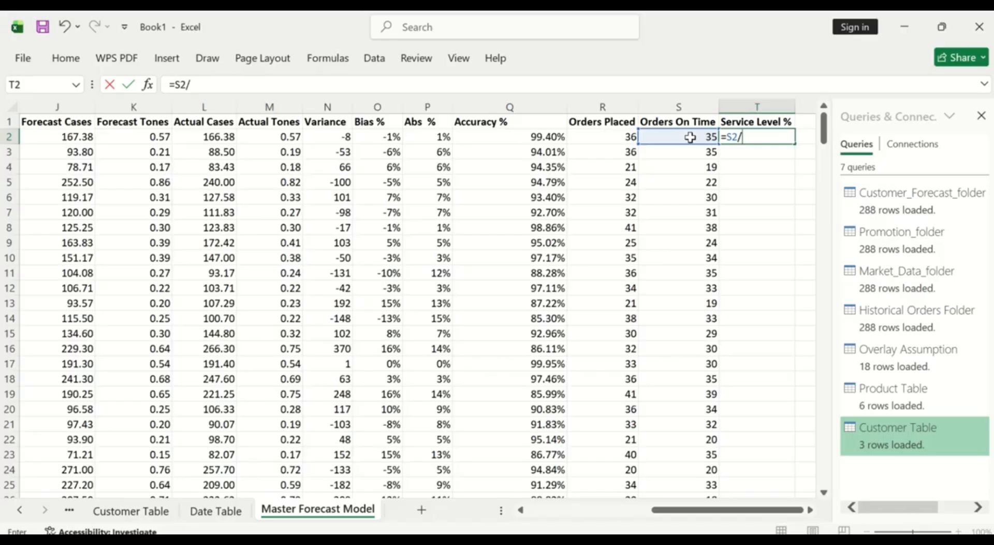
left_click(626, 135)
key("Return")
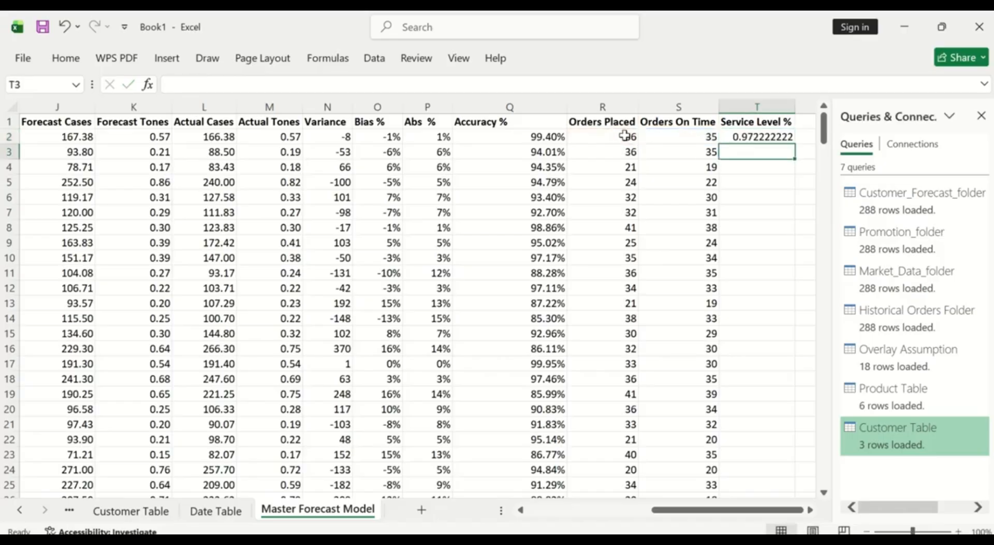
- Format the service level in T2 as a percentage and fill it down the column
left_click(763, 136)
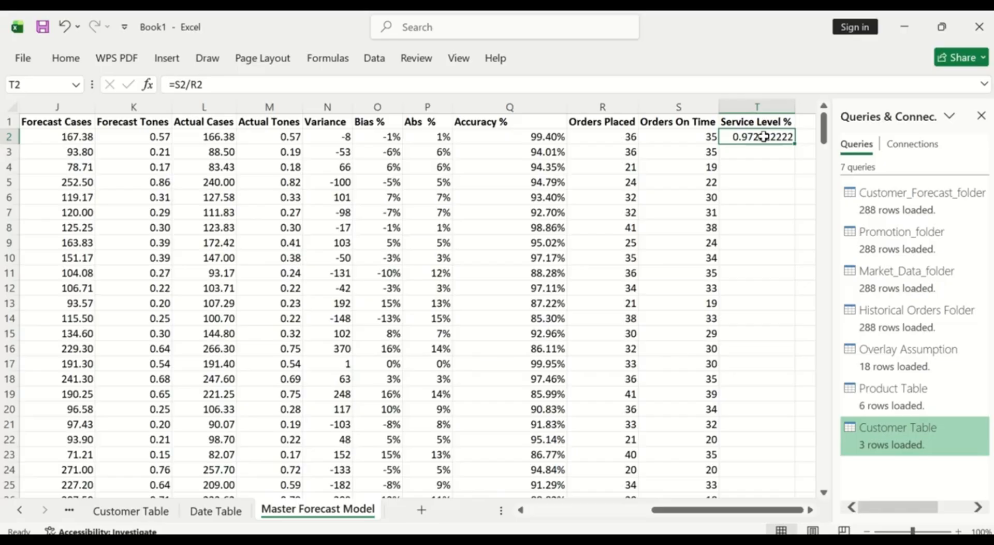
left_click(66, 59)
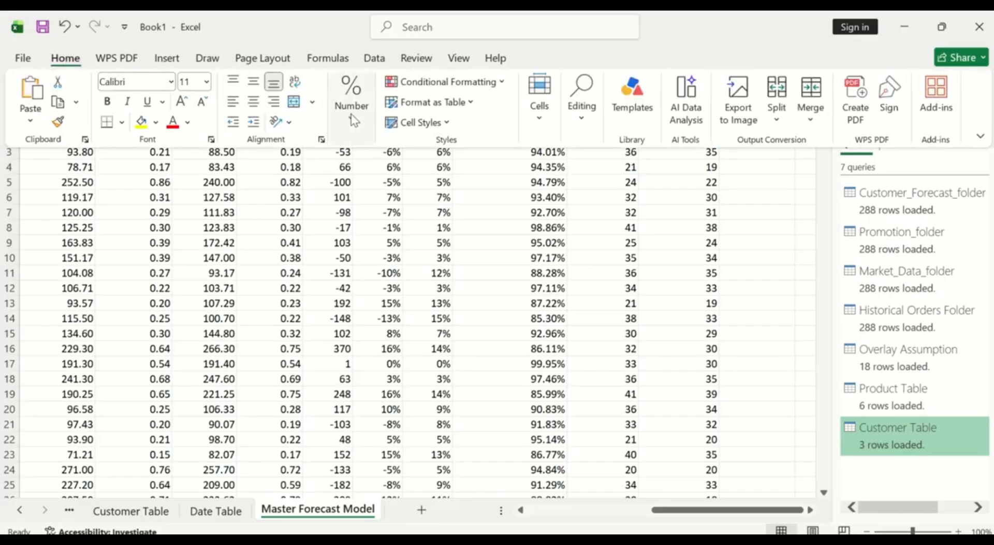
left_click(352, 121)
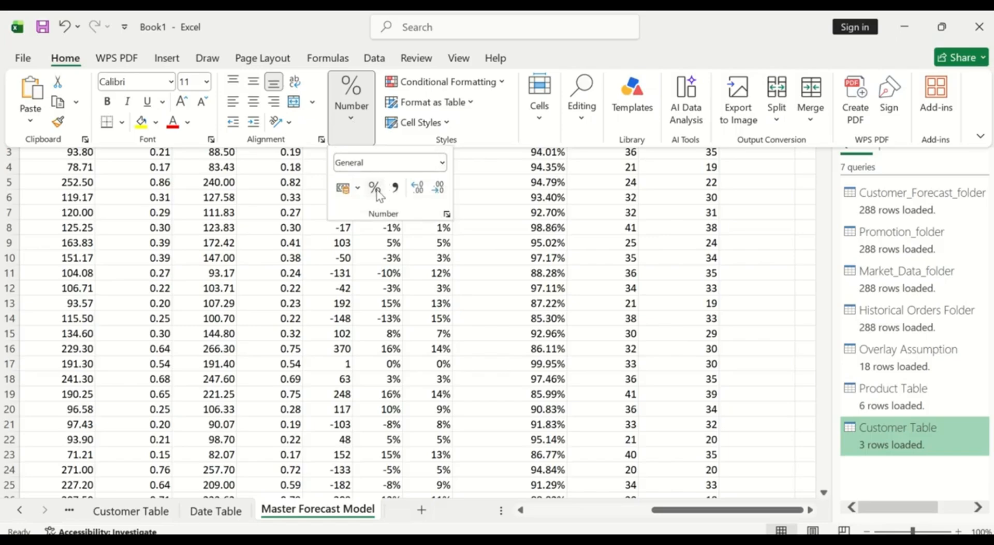
left_click(376, 192)
left_click(730, 189)
left_click(768, 135)
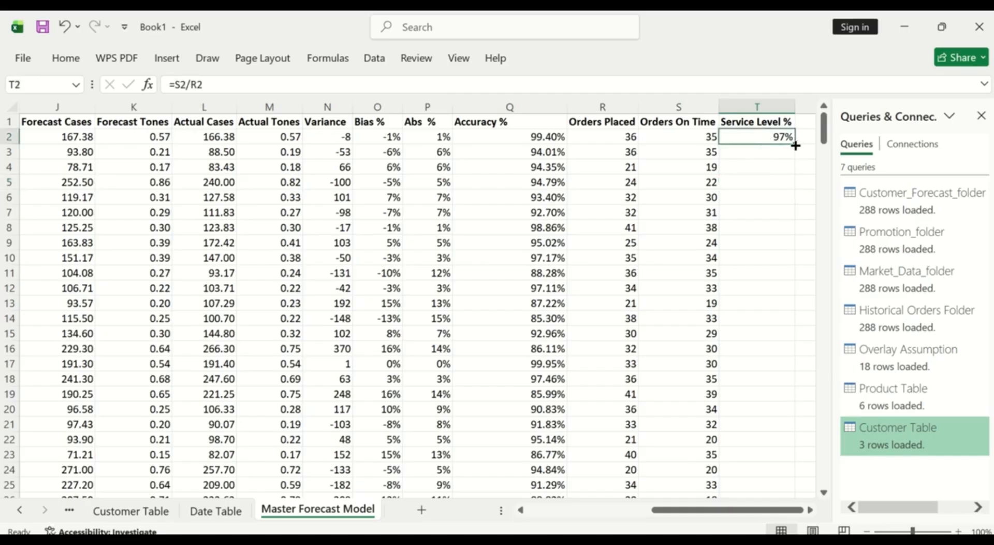
double_click(795, 145)
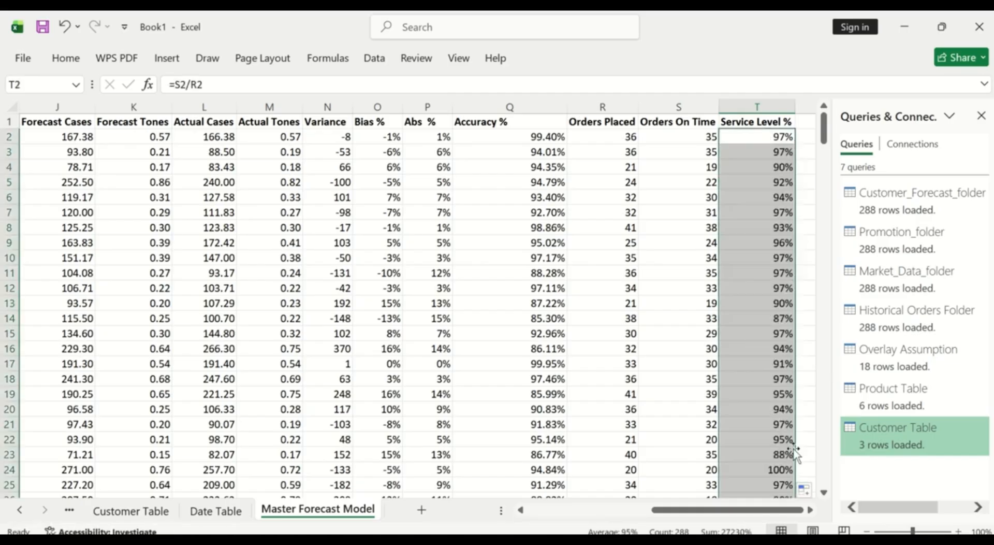
- Add the header "Month" in cell U1
scroll(810, 510, "right", 2)
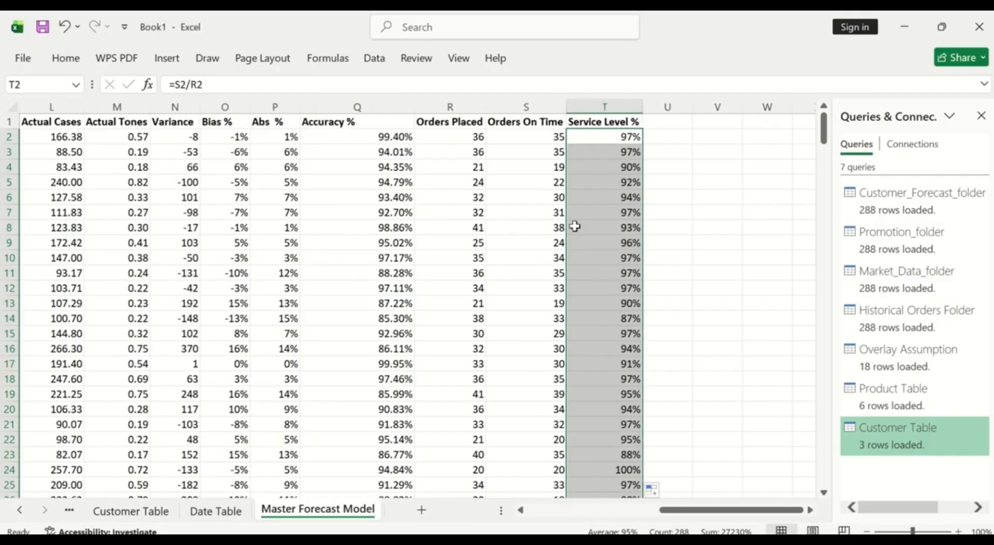
left_click(662, 123)
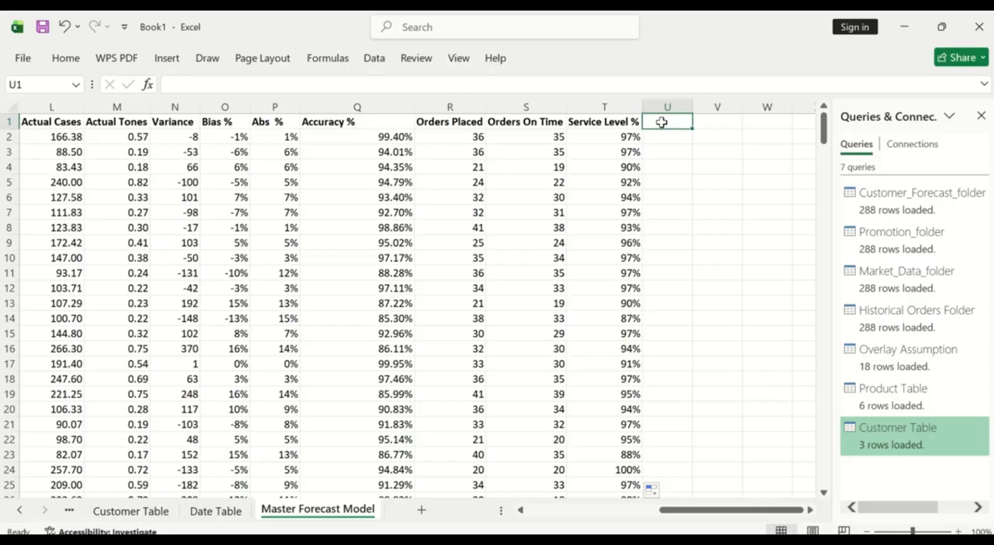
type("Month")
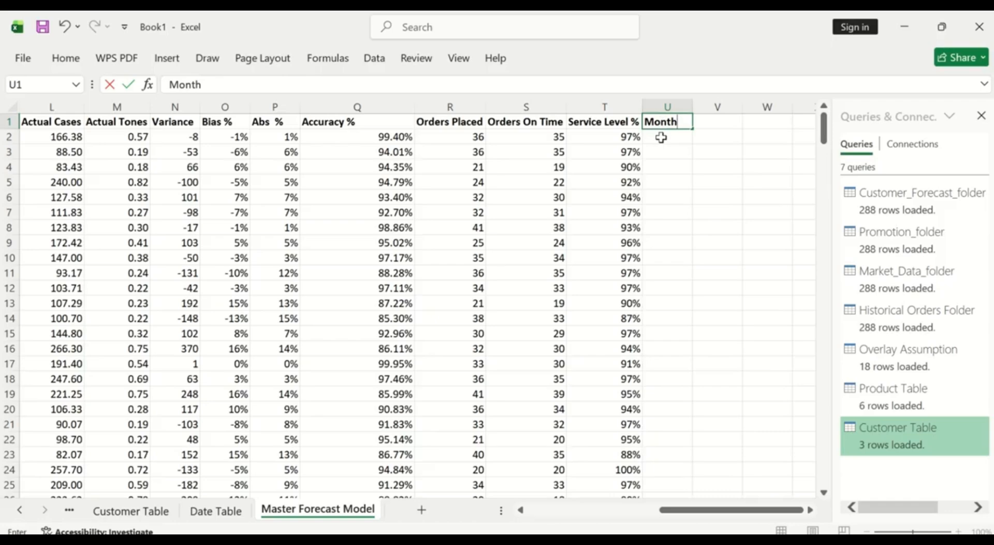
left_click(661, 137)
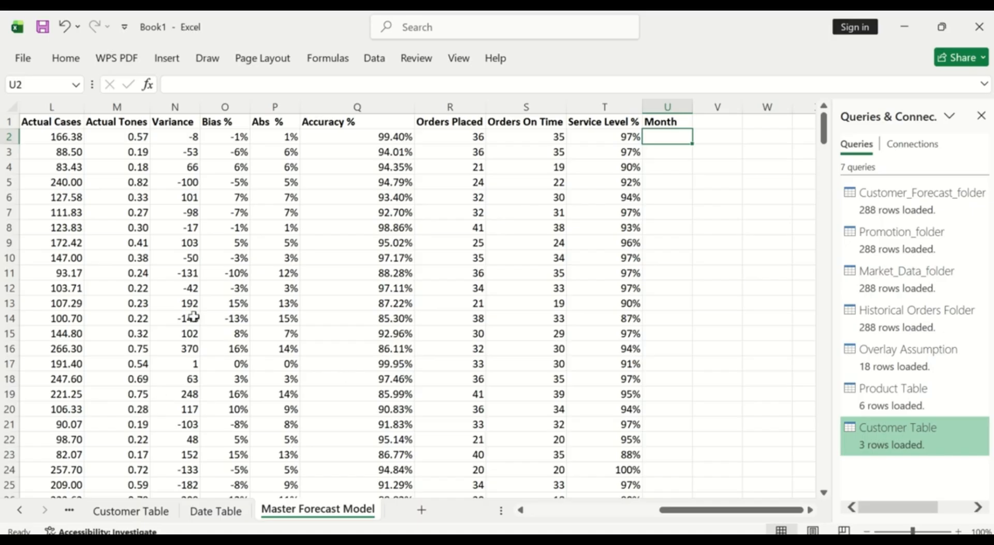
- Check the first Week Commencing cell and insert an XLOOKUP function in U2 under Month
left_click(521, 510)
left_click_drag(521, 510, 521, 510)
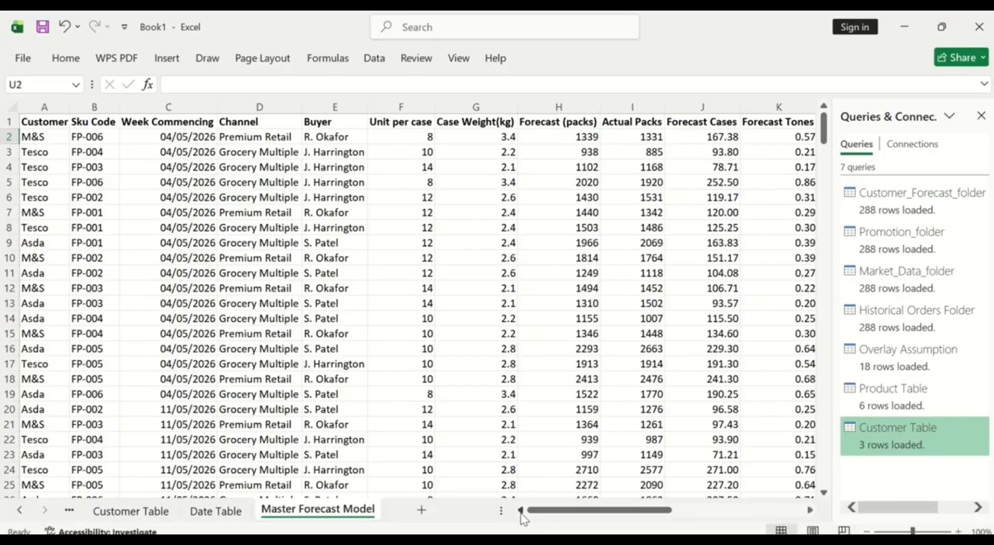
left_click(187, 139)
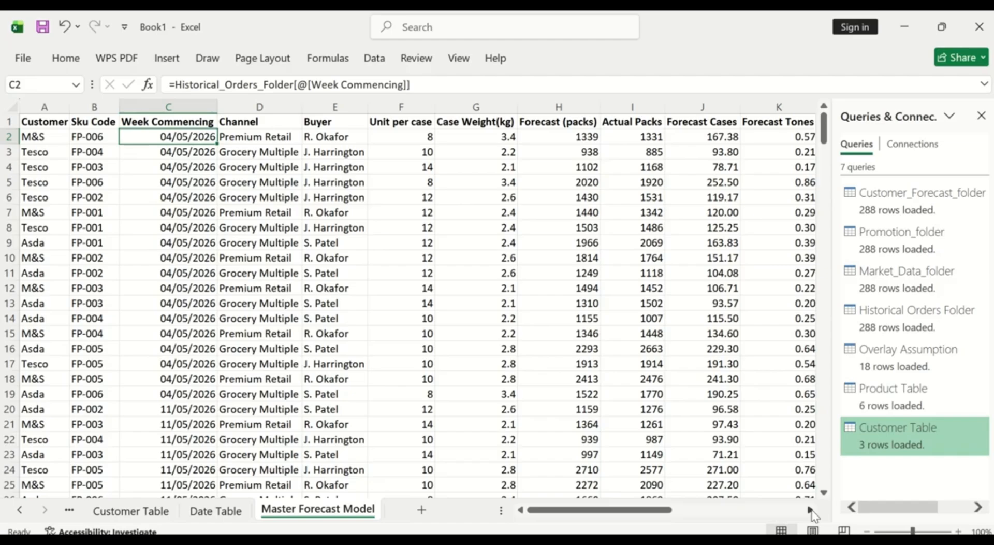
left_click_drag(811, 510, 811, 511)
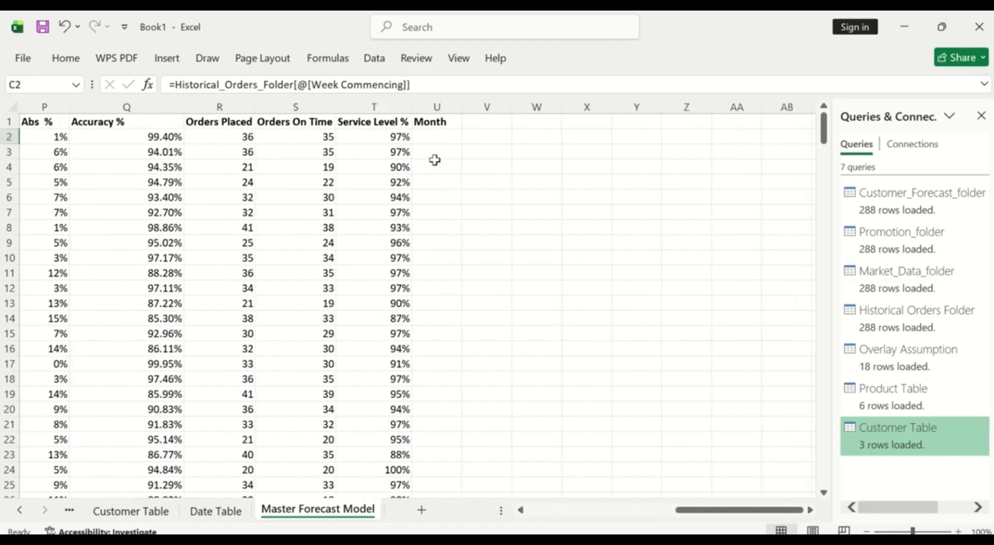
left_click(431, 138)
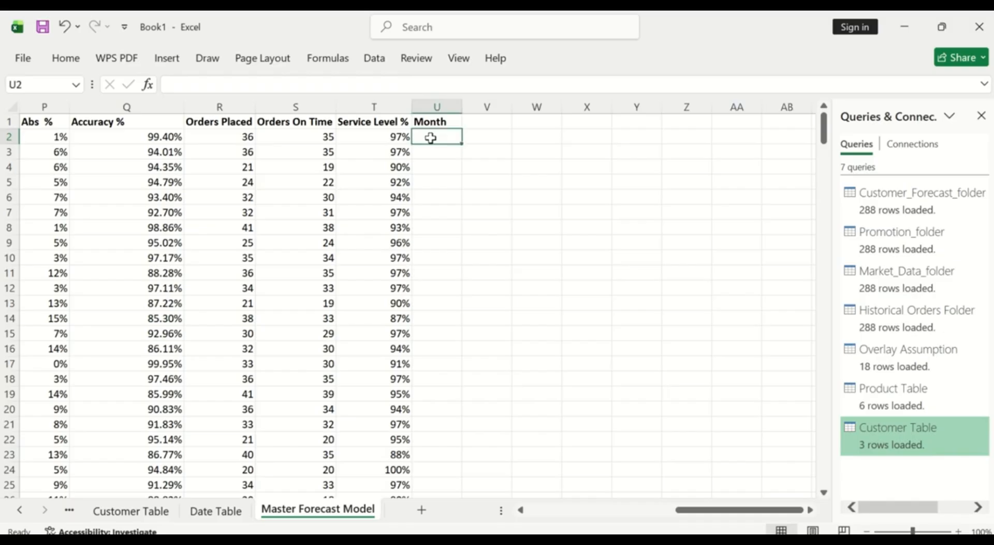
left_click(147, 85)
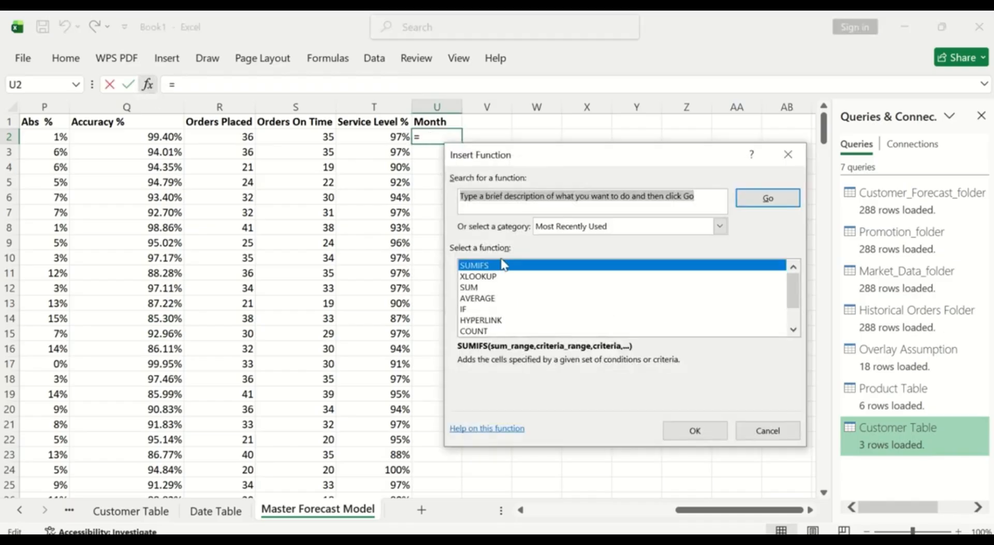
left_click(511, 278)
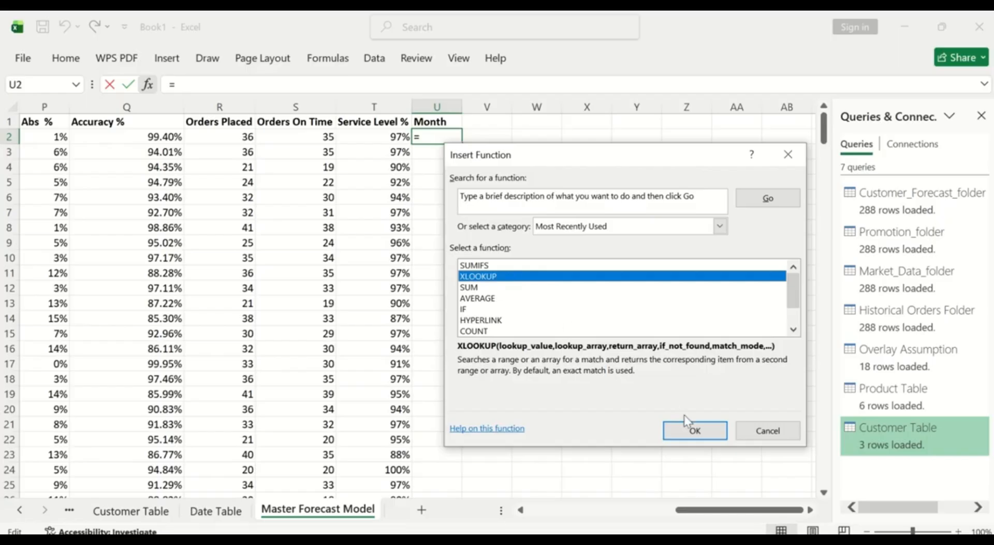
left_click(692, 428)
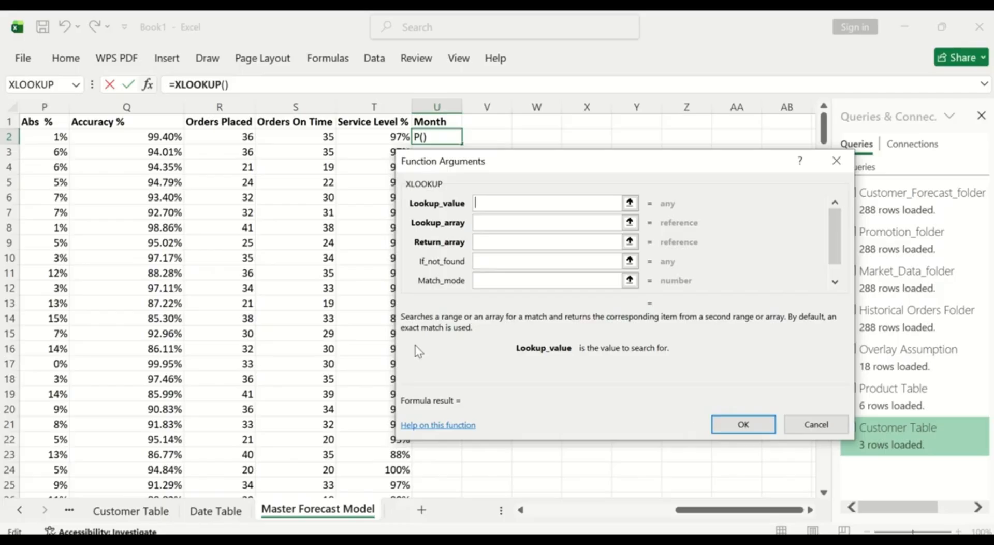
- Set the XLOOKUP lookup value to the Week Commencing cell C2
left_click(20, 510)
left_click(20, 509)
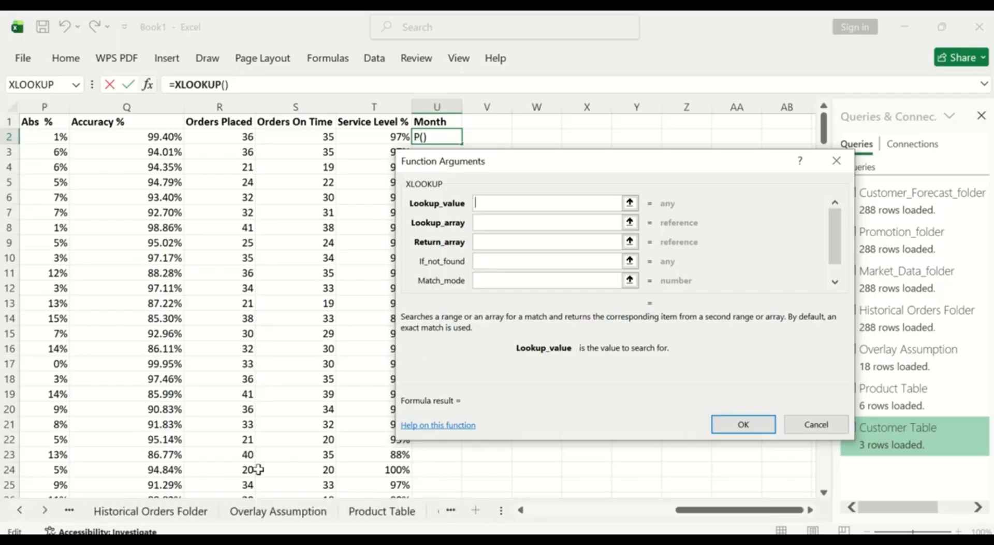
left_click(521, 510)
left_click_drag(521, 510, 520, 510)
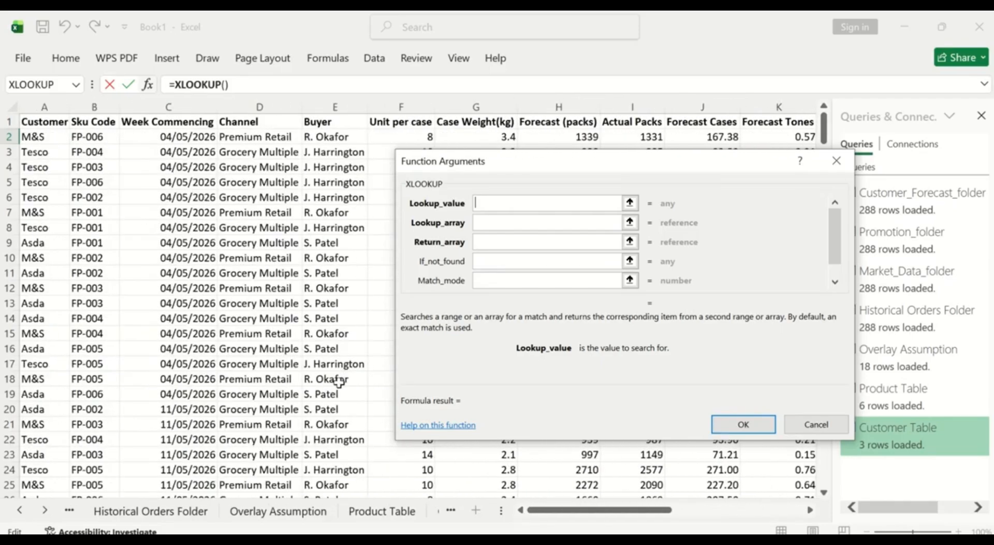
left_click(180, 135)
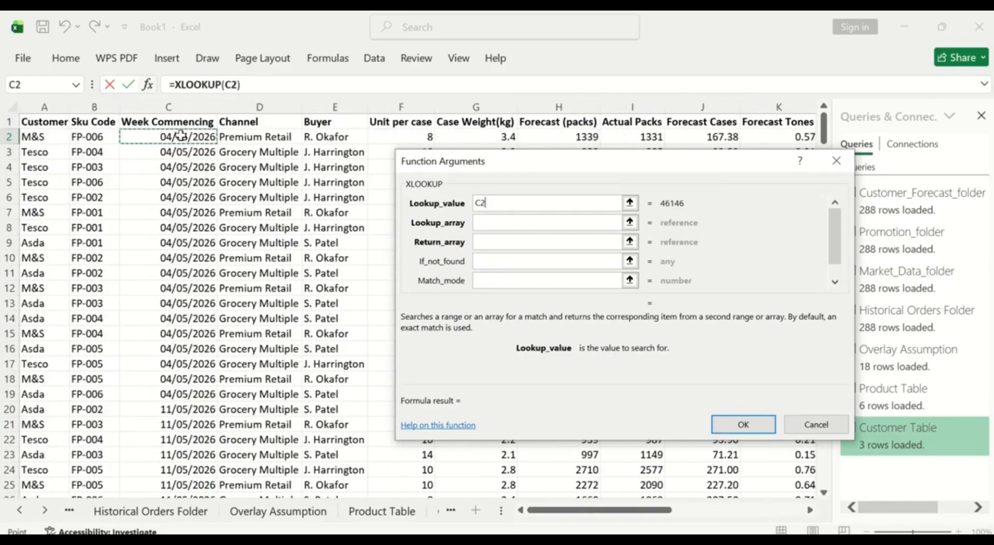
- Set the XLOOKUP lookup array to the Week Commencing column A:A of the Date Table sheet
left_click(493, 222)
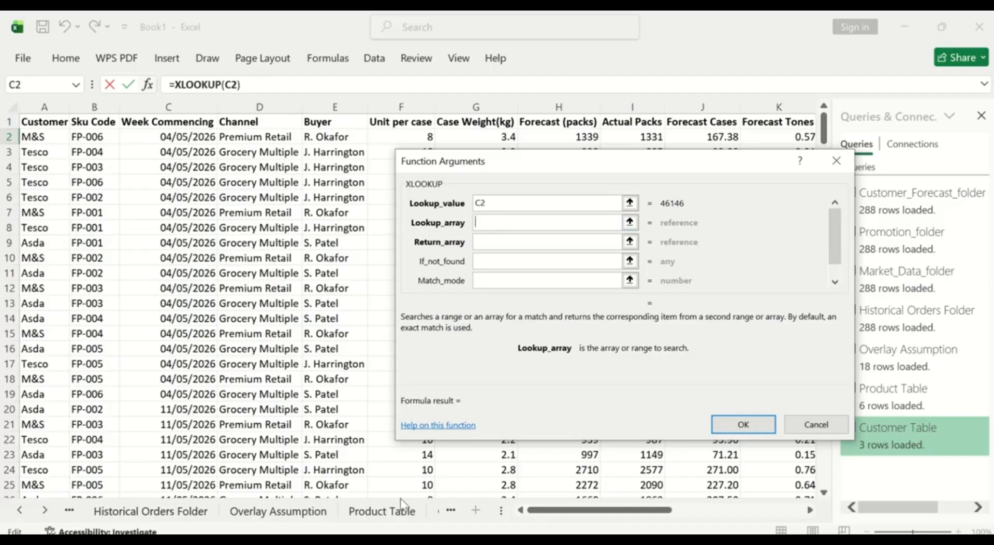
left_click(445, 512)
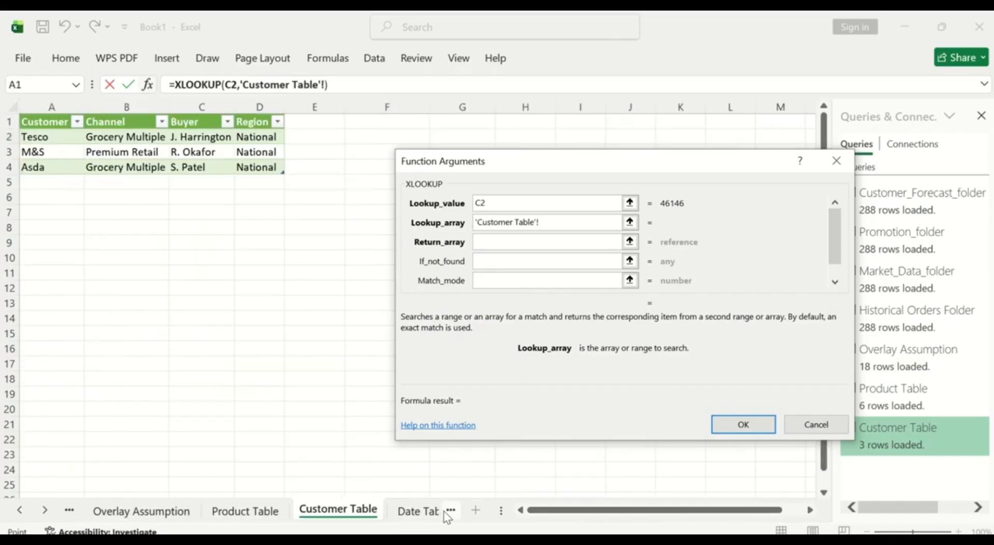
left_click(422, 513)
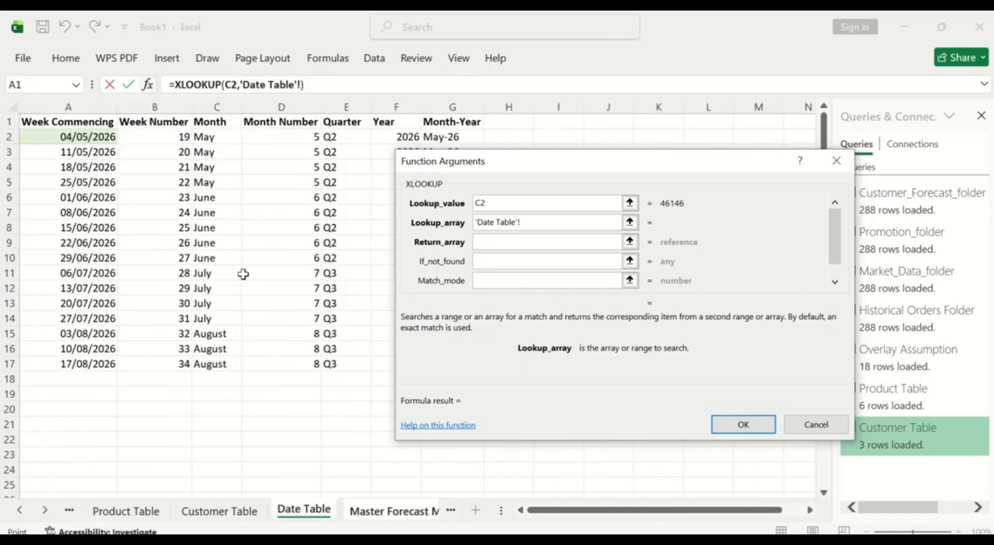
left_click(80, 106)
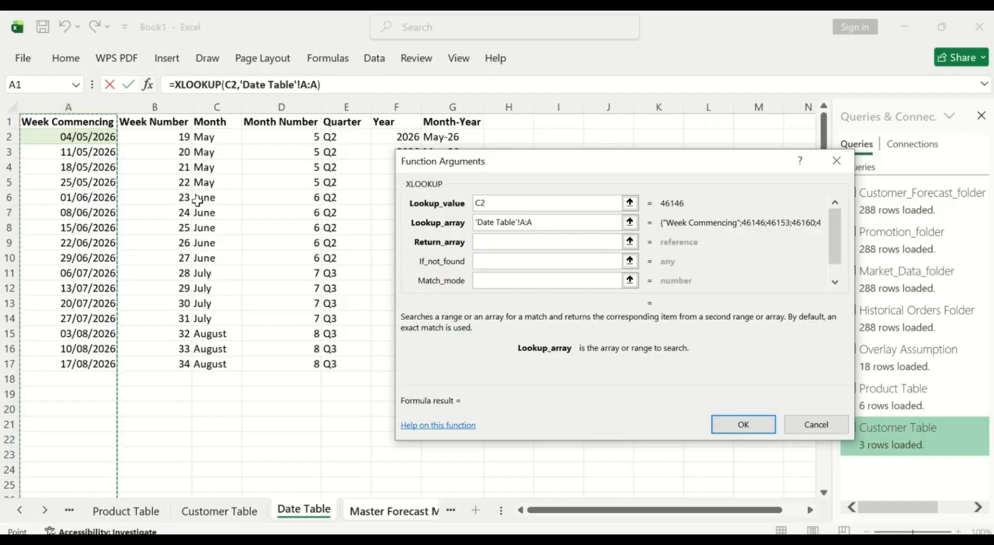
- Set the return array to the Month column C:C of the Date Table sheet and complete the XLOOKUP in U2
left_click(484, 244)
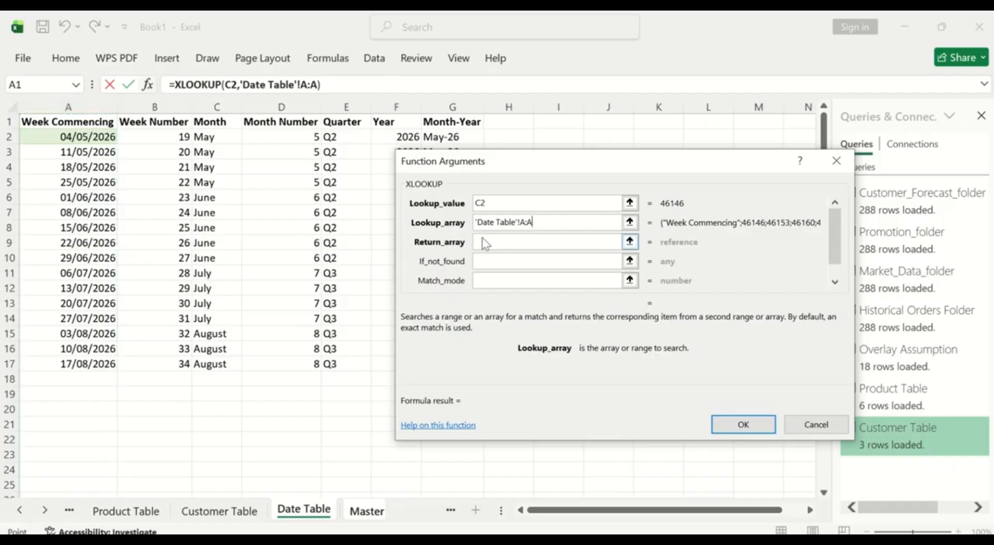
key("ctrl+Page_Down")
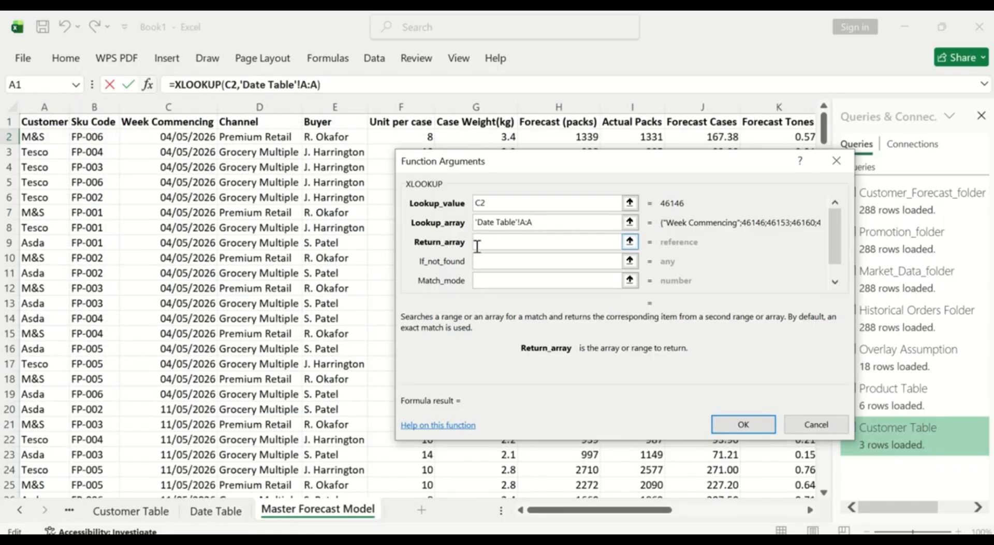
left_click(213, 512)
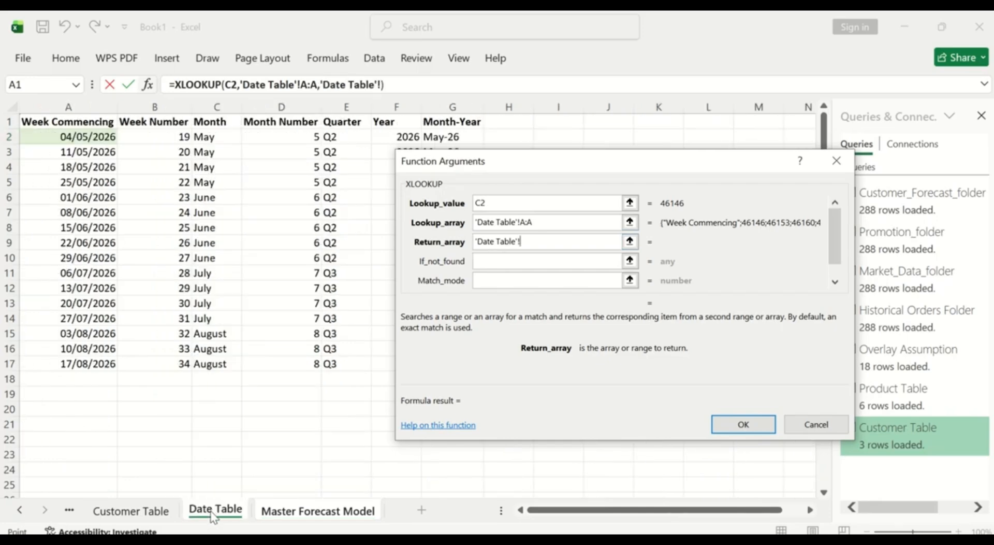
left_click(212, 106)
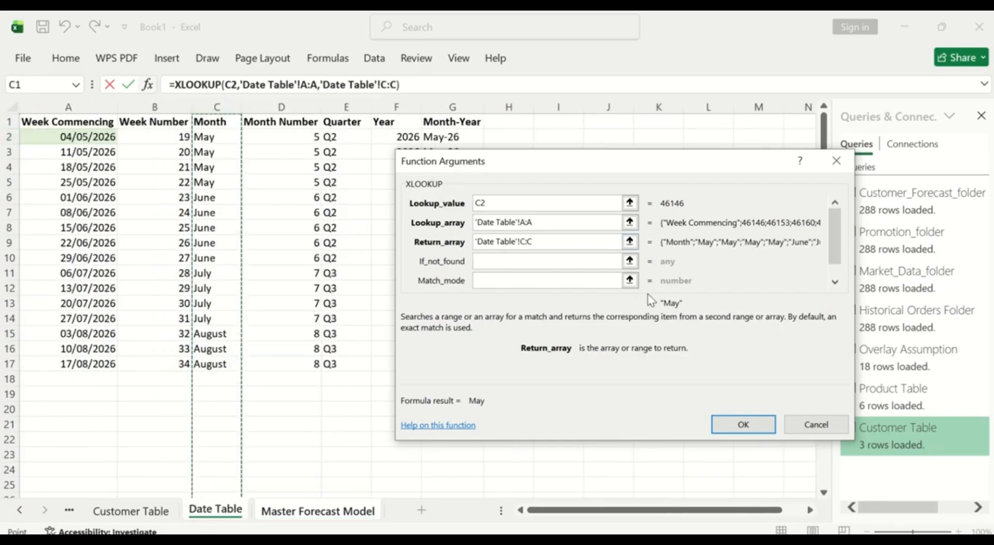
left_click(743, 424)
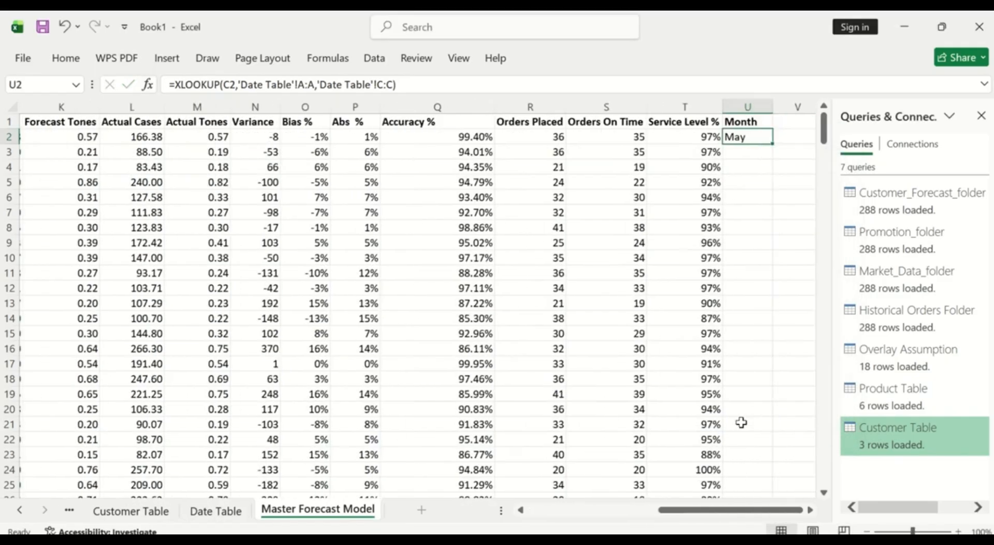
- Fill the Month lookup from U2 down the whole column and check the filled rows
double_click(770, 144)
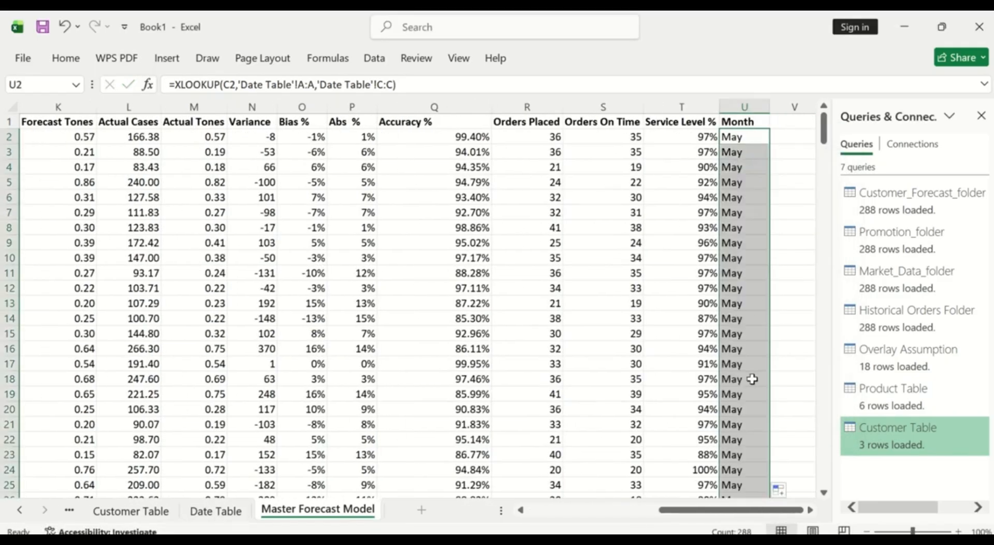
scroll(741, 431, "down", 20)
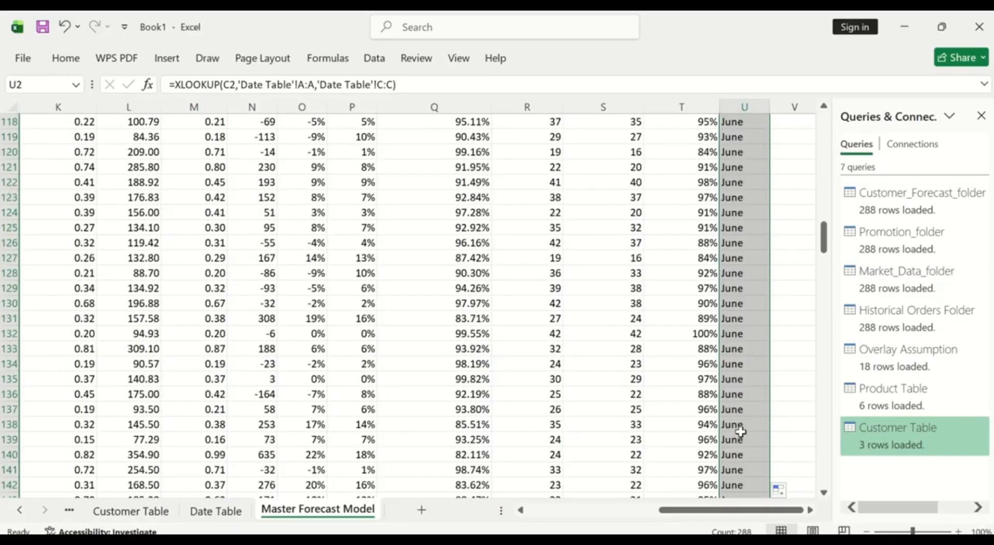
scroll(741, 432, "up", 20)
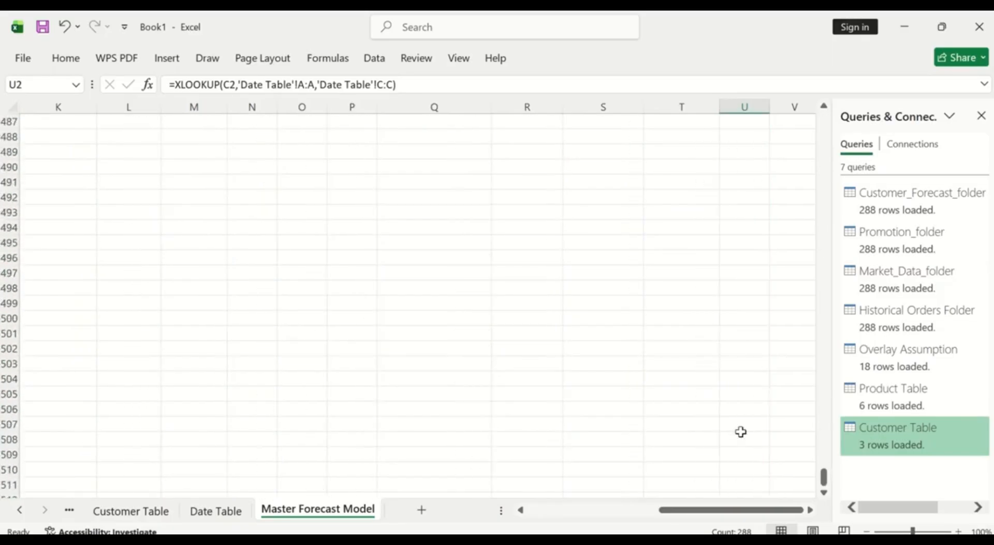
scroll(741, 431, "up", 20)
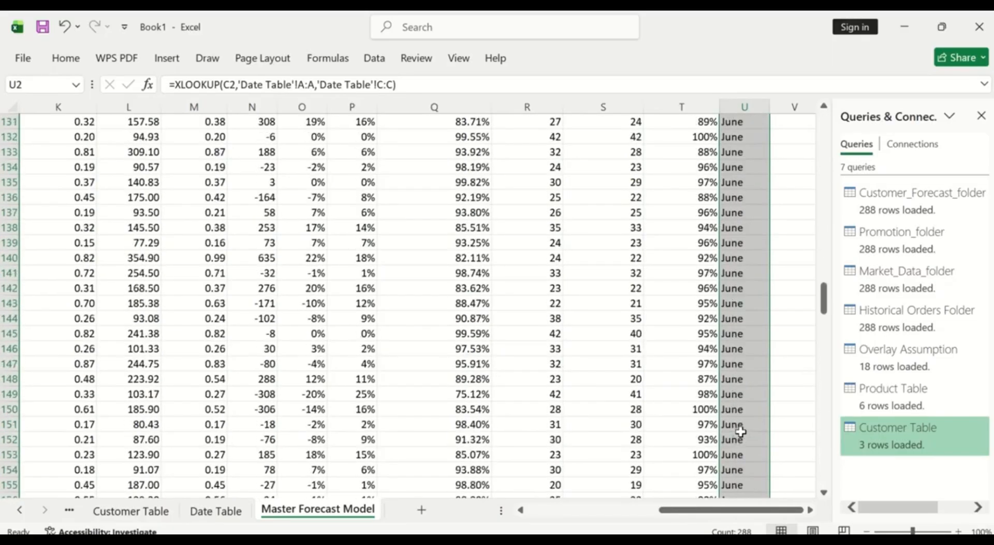
scroll(741, 432, "up", 8)
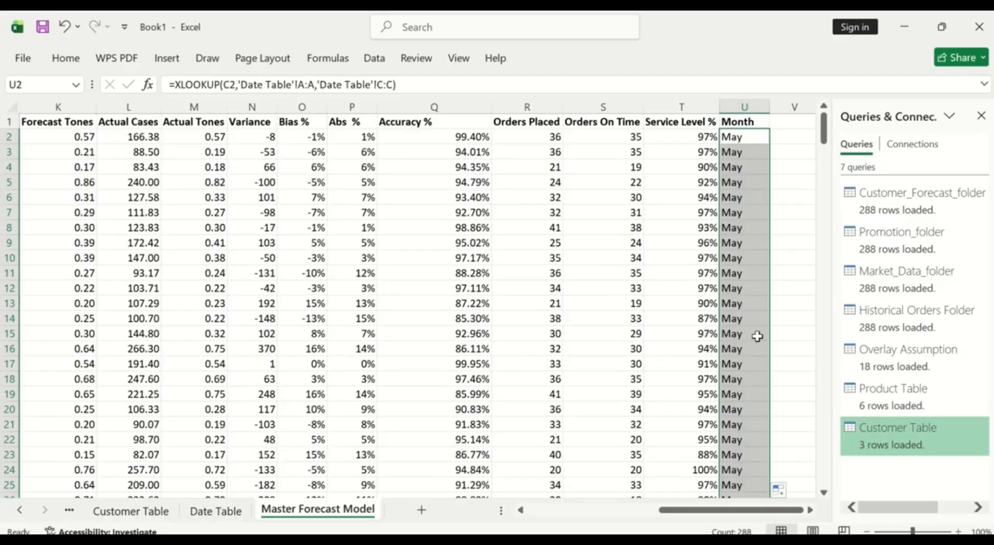
- Add the header "Seasonality Index" in cell V1 and autofit the width of column V
left_click(783, 127)
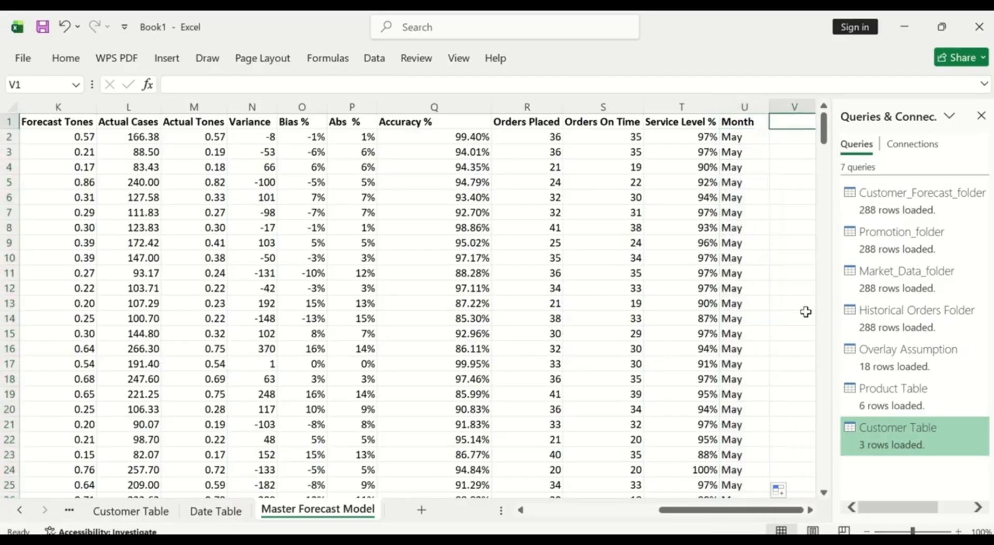
left_click(811, 510)
left_click(811, 510)
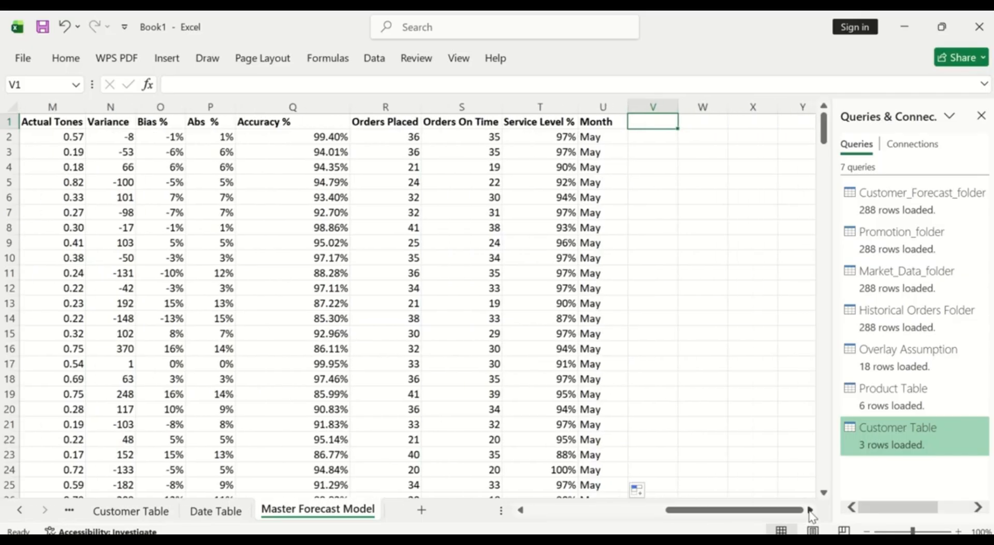
left_click(811, 510)
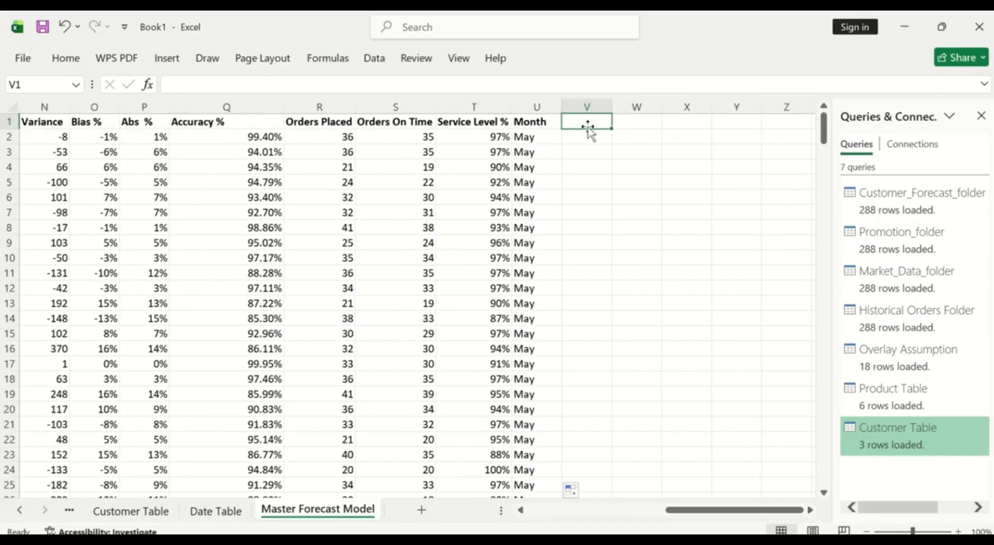
type("Sea")
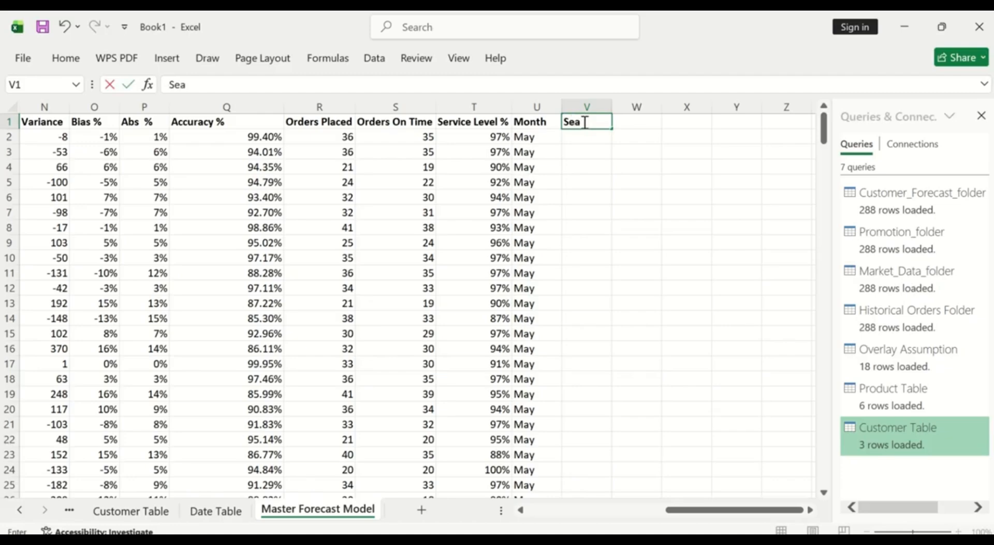
type("sonality")
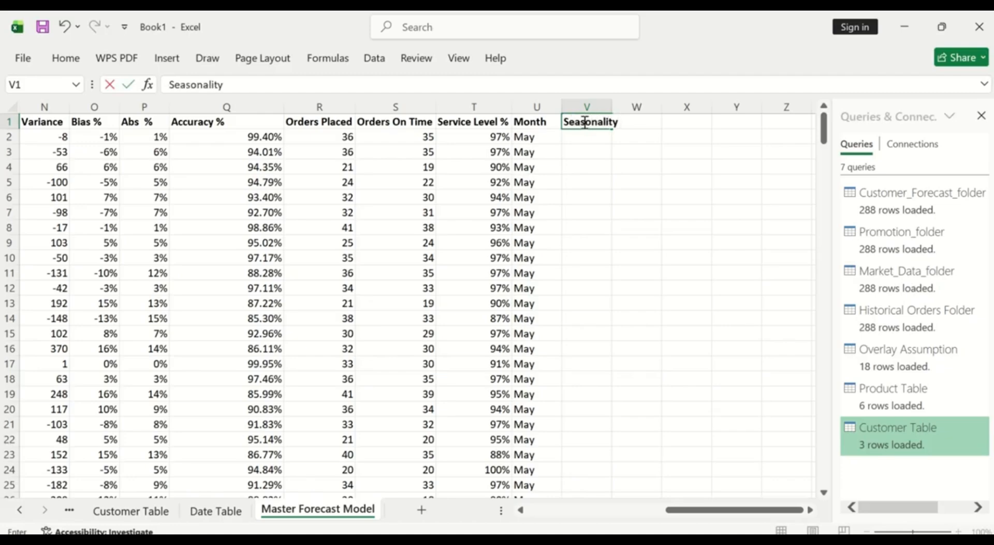
type(" Index")
key("Return")
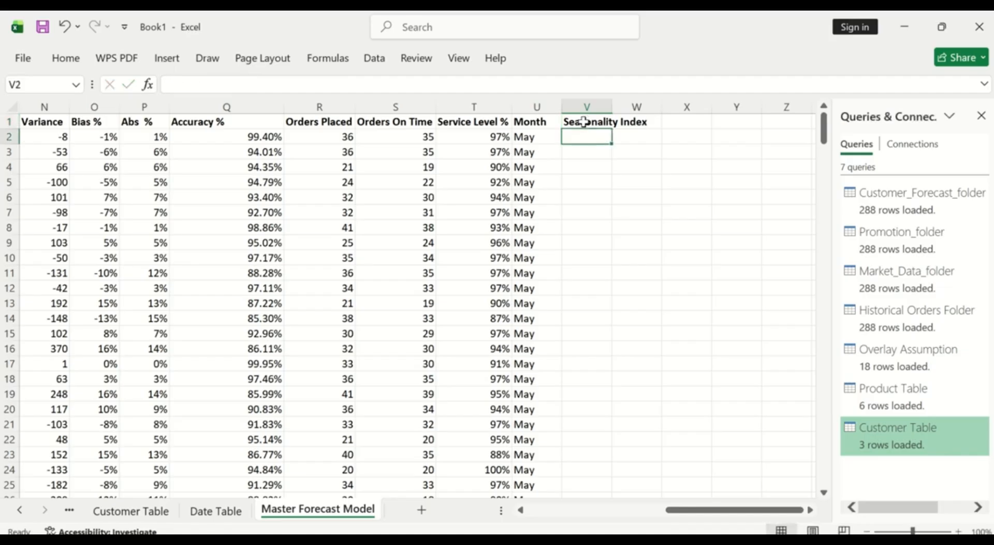
left_click_drag(610, 104, 611, 105)
double_click(611, 105)
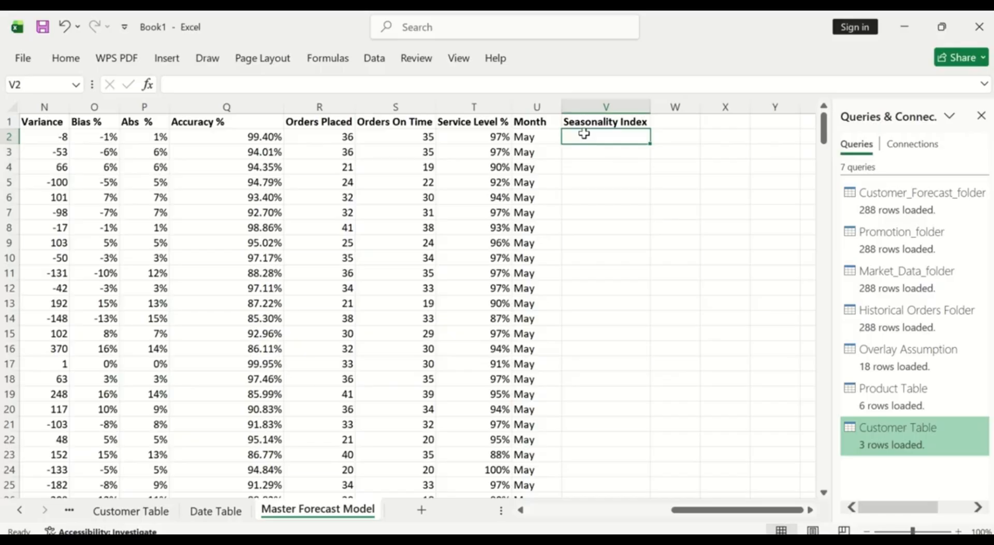
- Examine the Seasonality Index by Month table on the Overlay Assumption sheet and return to the Master Forecast Model sheet
left_click(20, 510)
left_click(20, 510)
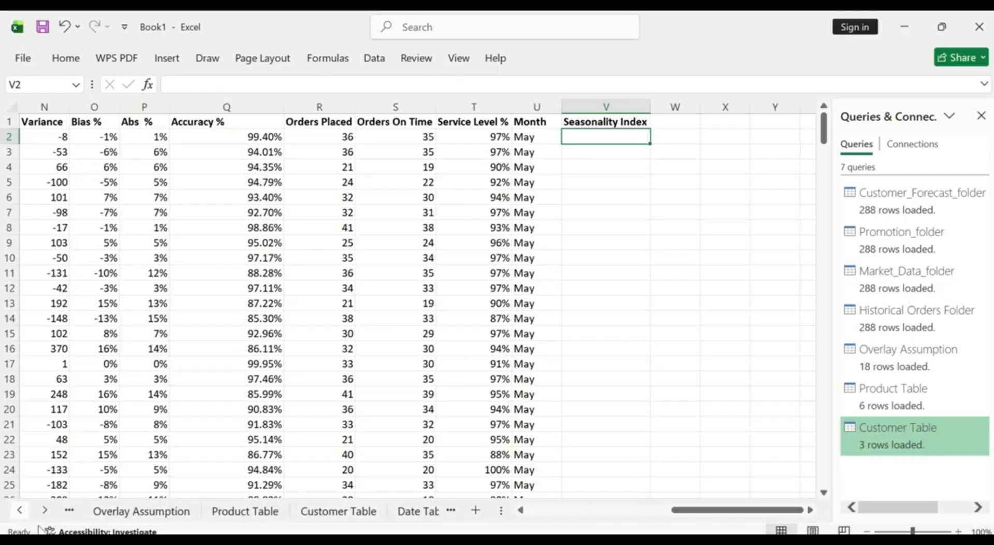
left_click(156, 510)
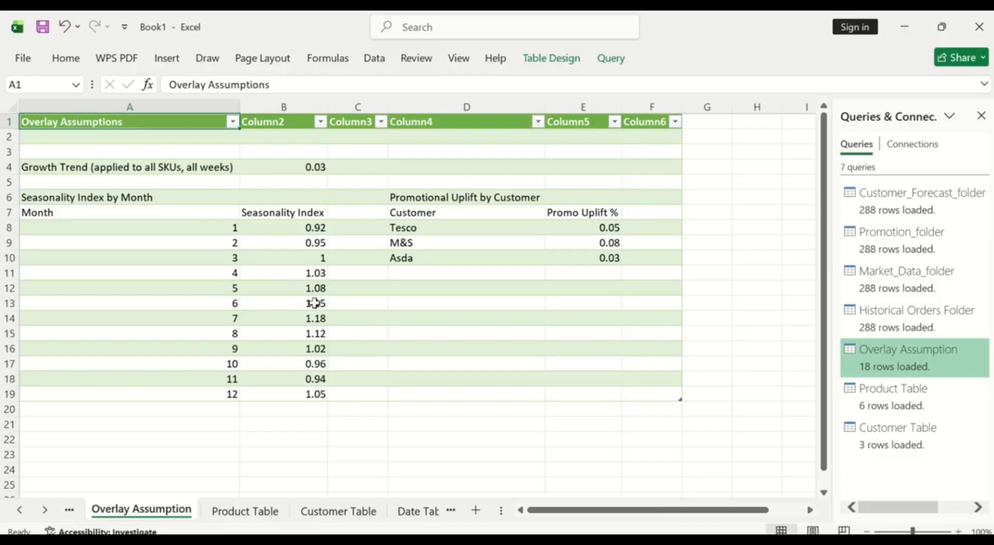
left_click(446, 509)
left_click(418, 509)
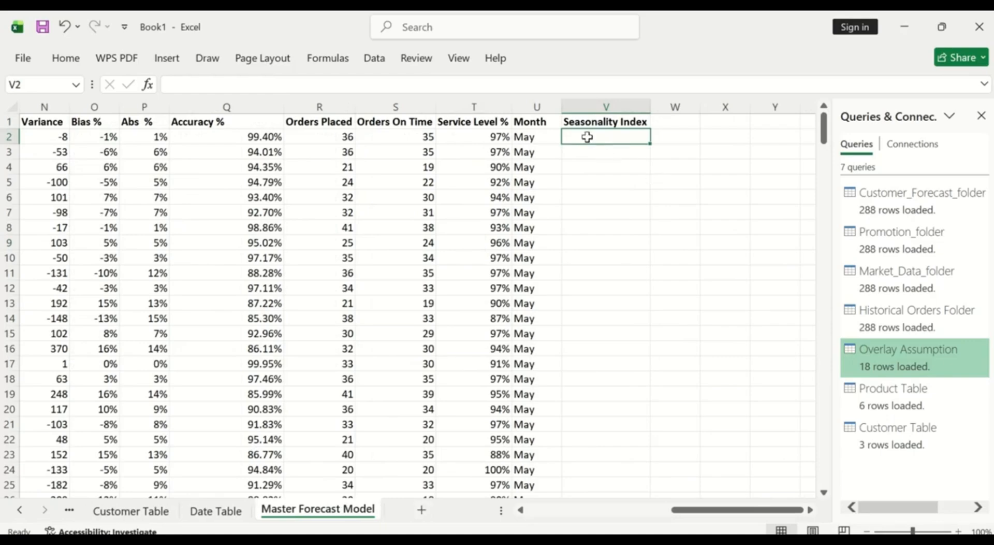
left_click(148, 85)
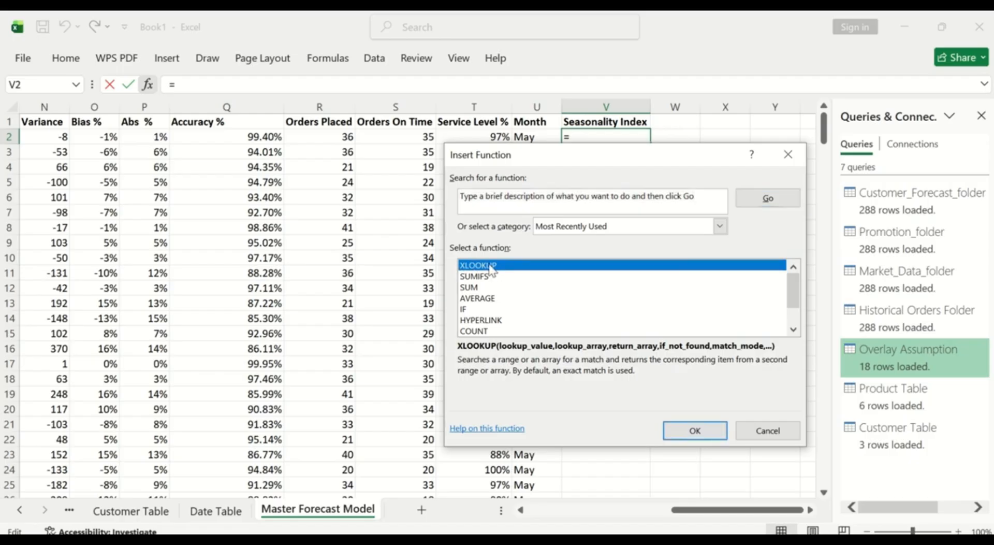
left_click(697, 432)
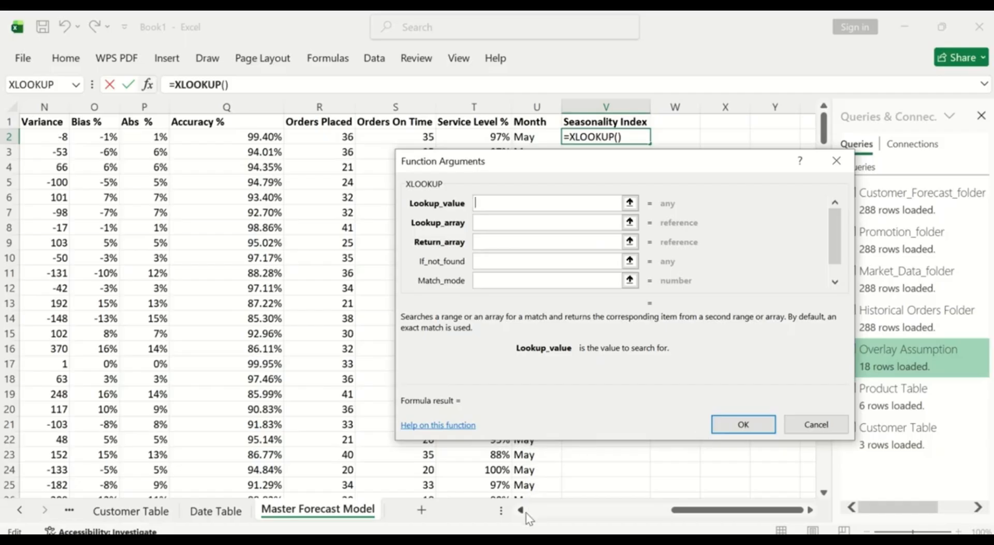
left_click_drag(521, 510, 522, 510)
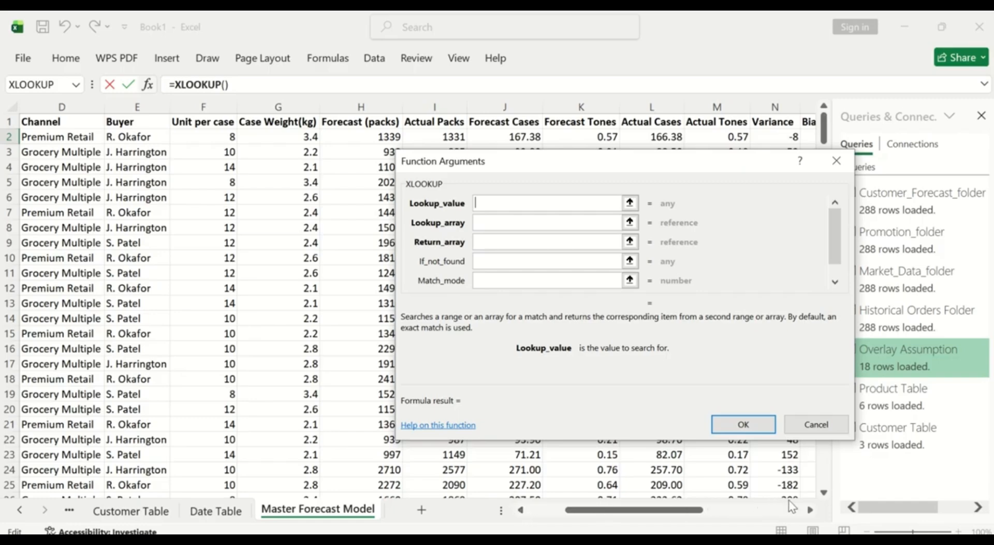
left_click(811, 512)
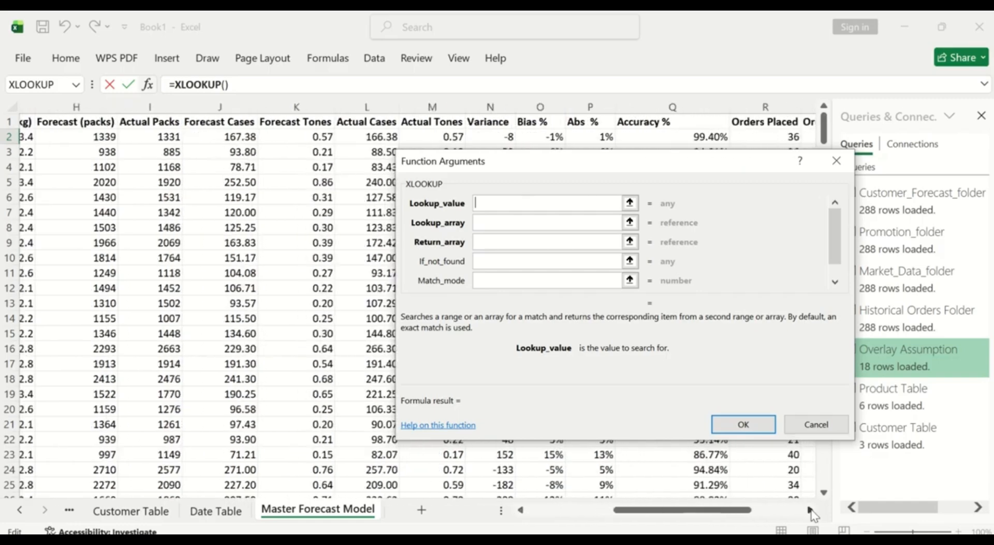
left_click(811, 512)
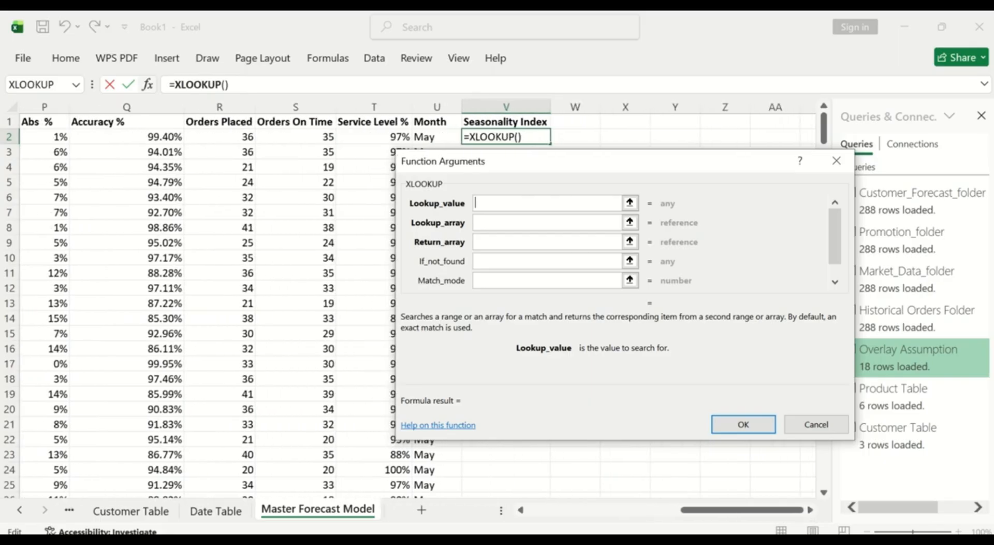
left_click(20, 510)
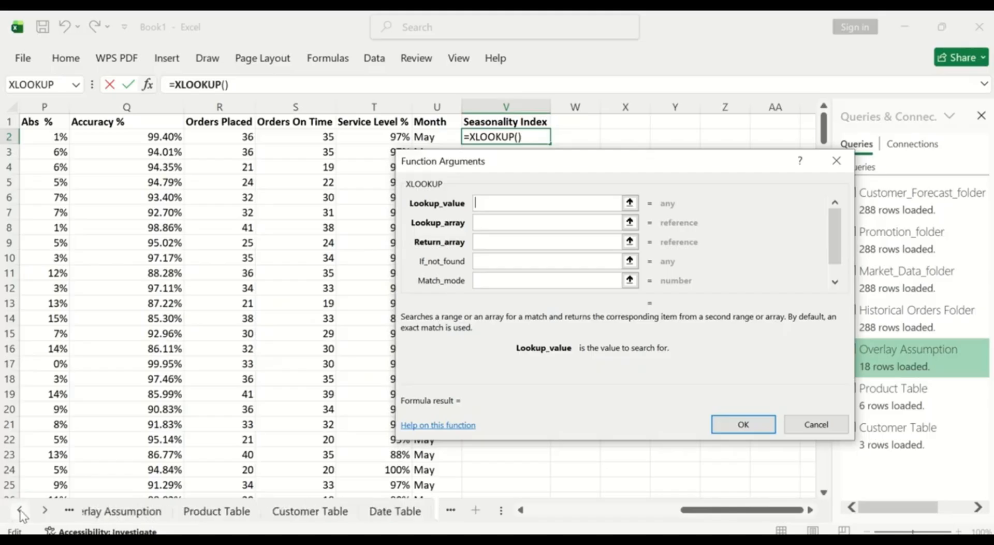
left_click(135, 513)
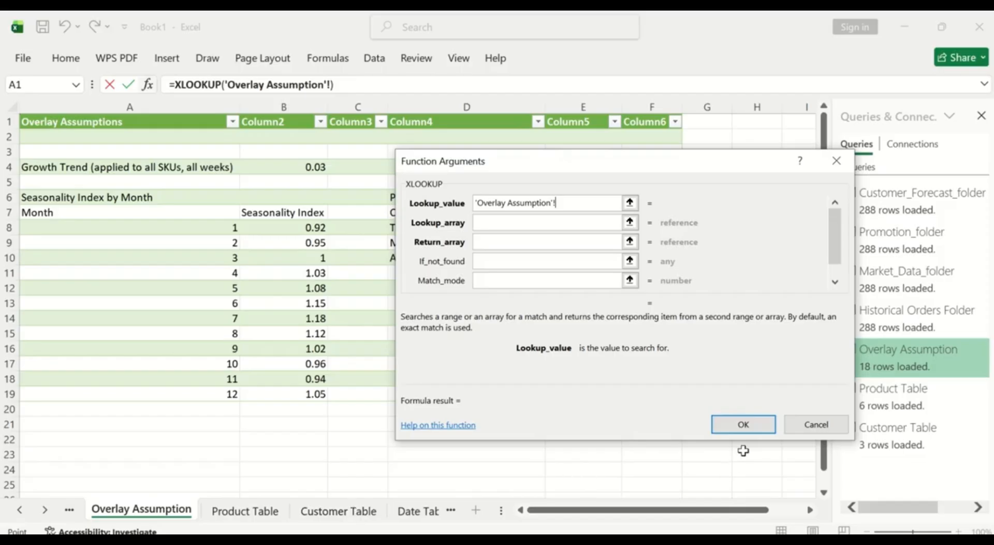
left_click(748, 425)
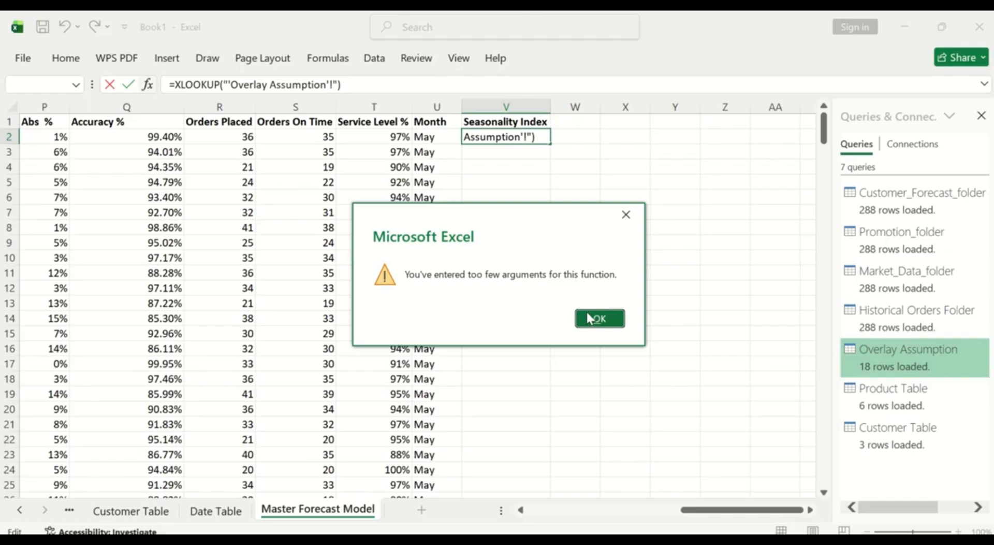
left_click(600, 318)
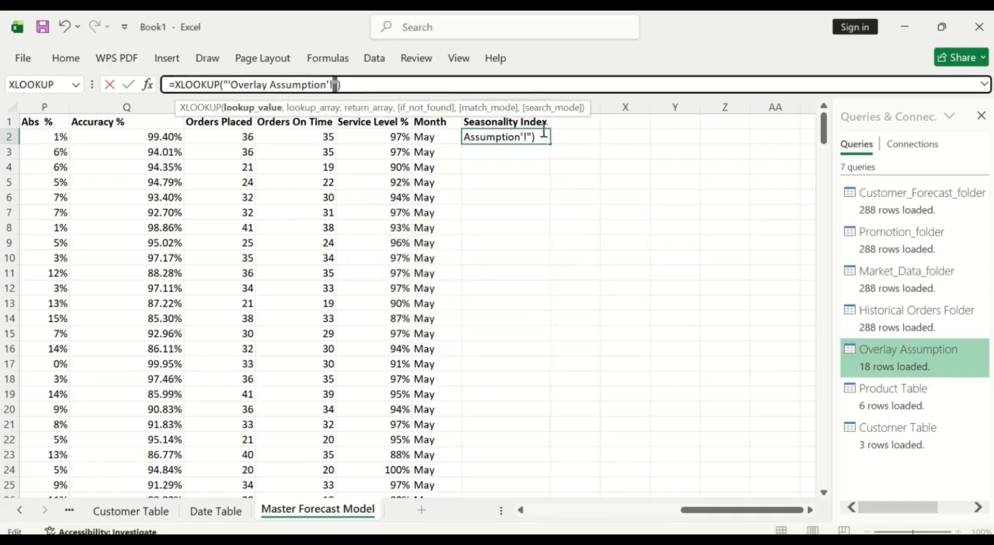
left_click(367, 85)
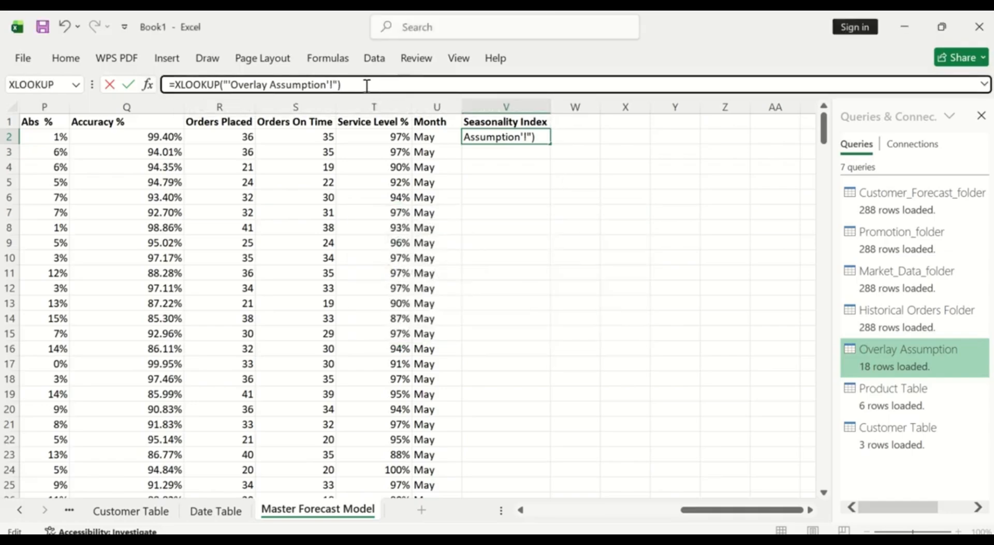
key("BackSpace")
key("BackSpace")
key("BackSpace")
key("BackSpace")
key("BackSpace")
key("BackSpace")
key("BackSpace")
key("BackSpace")
key("BackSpace")
key("BackSpace")
key("BackSpace")
key("BackSpace")
key("BackSpace")
key("BackSpace")
key("BackSpace")
key("BackSpace")
key("BackSpace")
key("BackSpace")
key("BackSpace")
key("BackSpace")
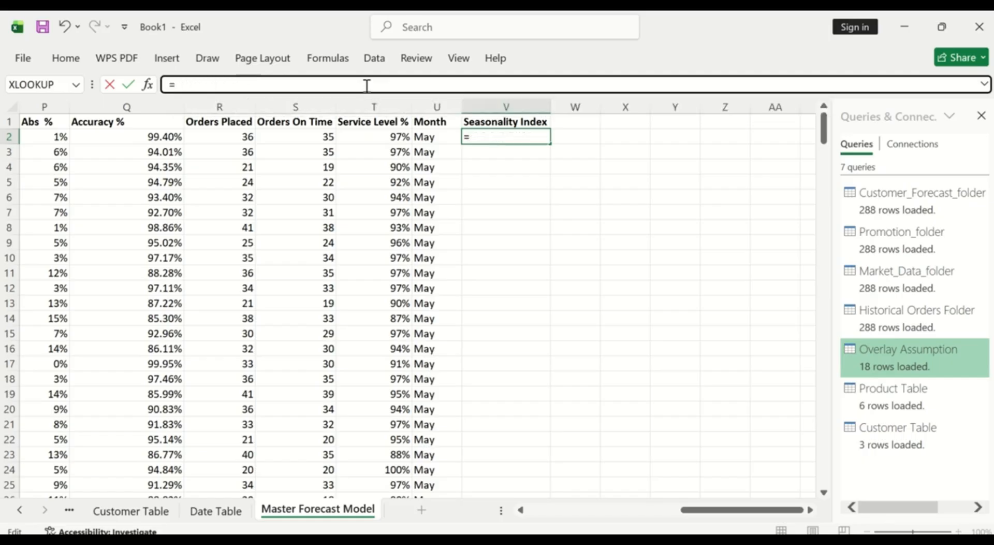
- Discard the formula started in V2 and compare the Month lookup in U2 with the month columns on the Date Table sheet
key("BackSpace")
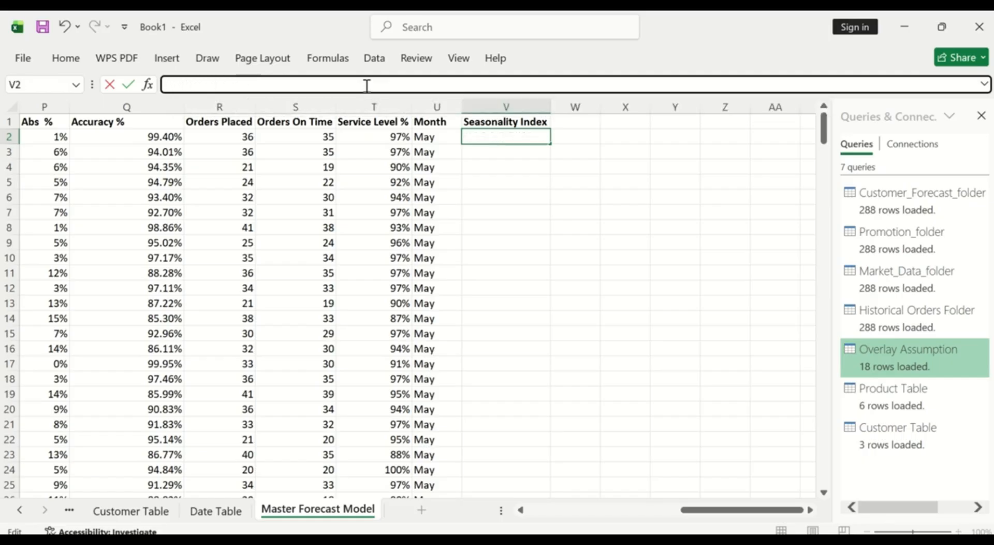
left_click(437, 137)
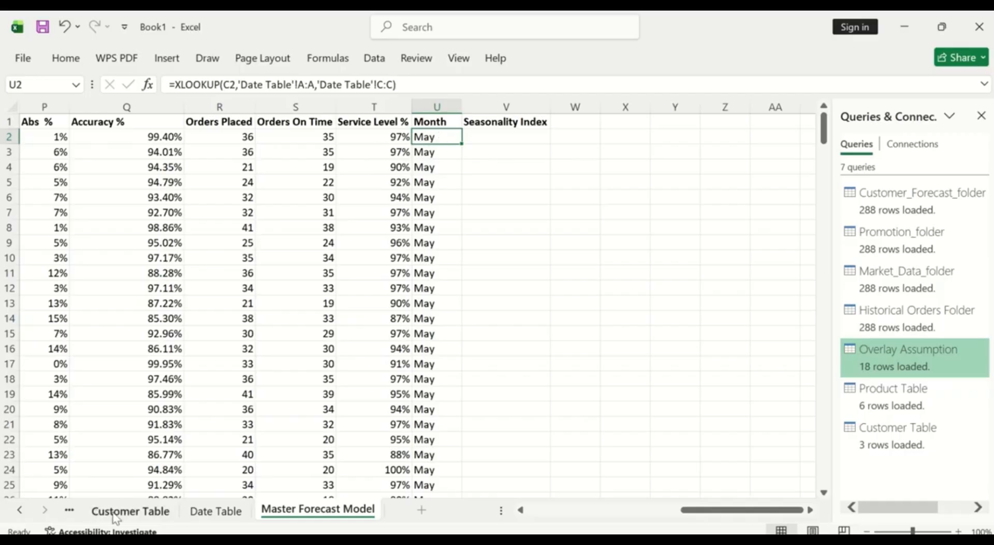
left_click(212, 512)
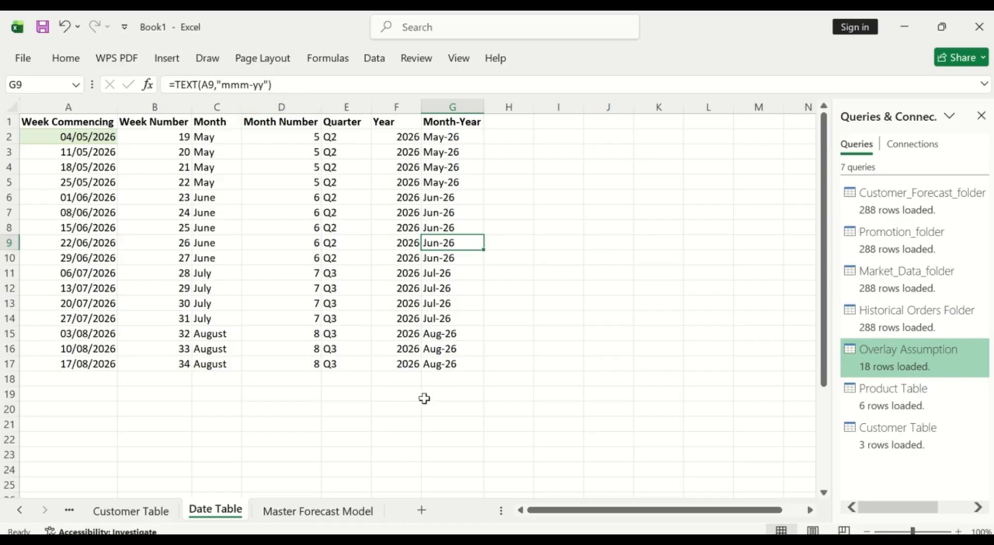
left_click(345, 511)
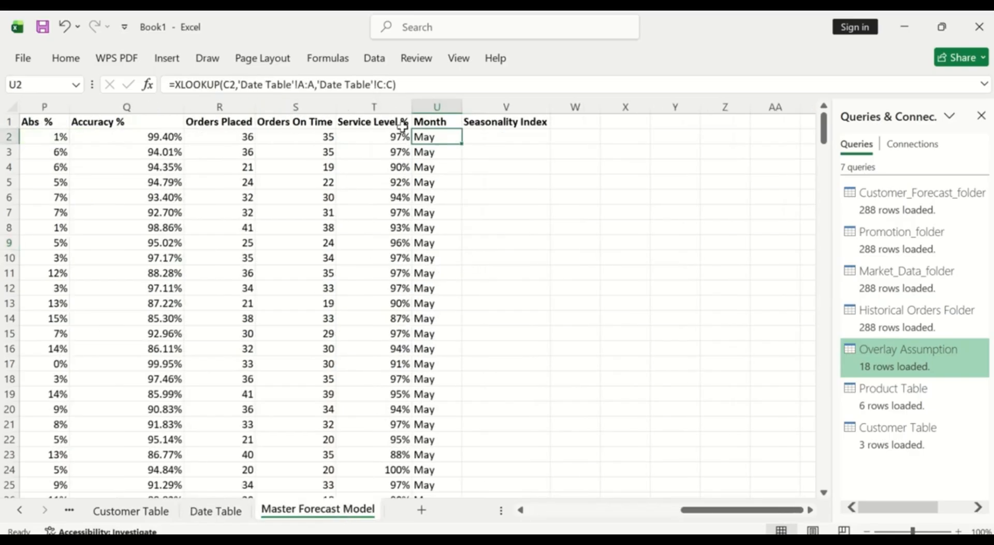
- Change the return array of the Month XLOOKUP in U2 to Date Table column D:D and fill it down the column
left_click(383, 84)
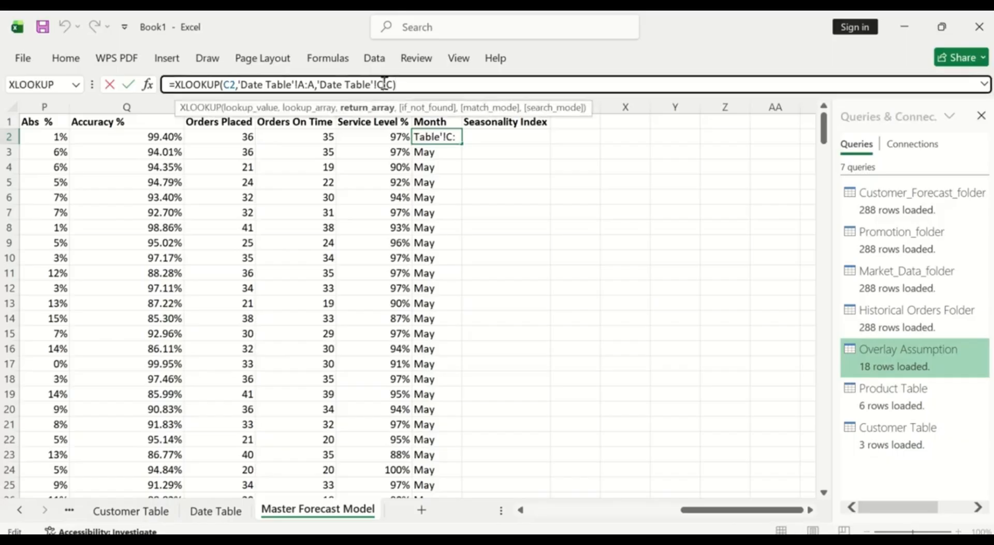
key("BackSpace")
type("D")
left_click(395, 85)
key("BackSpace")
type("D")
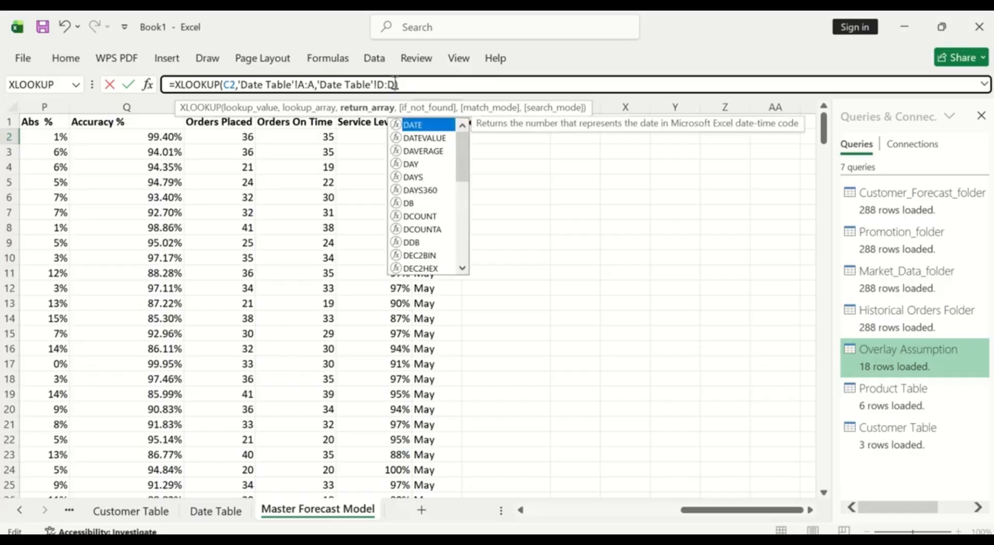
key("Return")
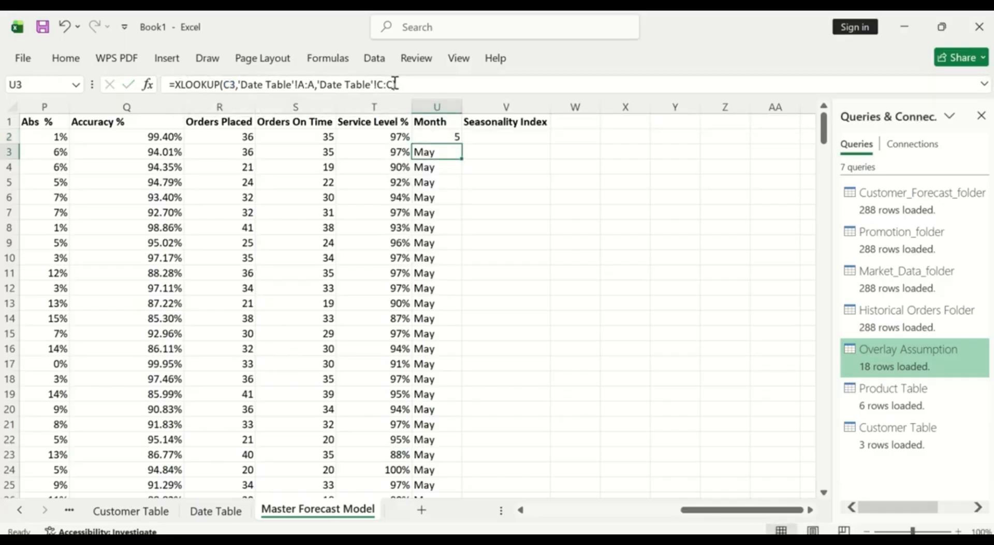
left_click(455, 137)
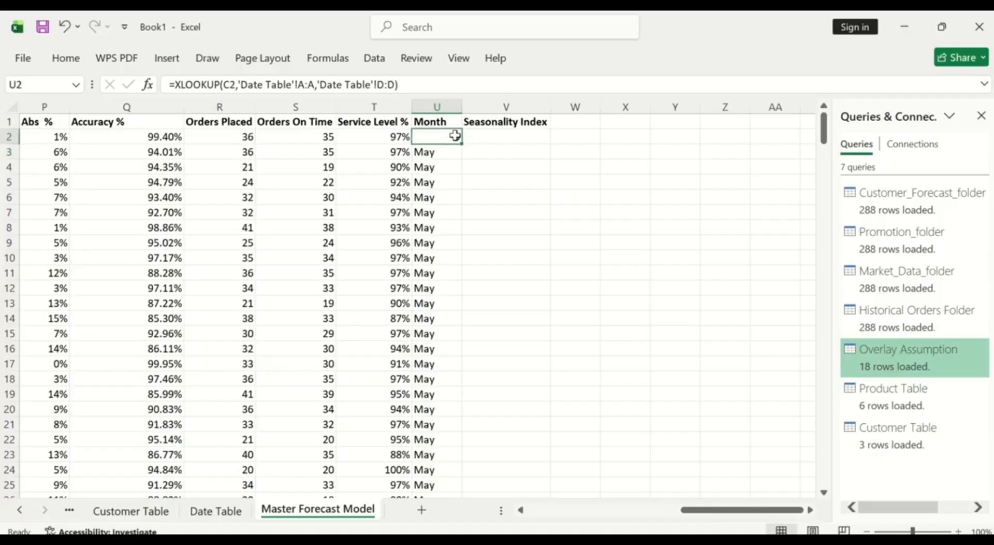
double_click(461, 141)
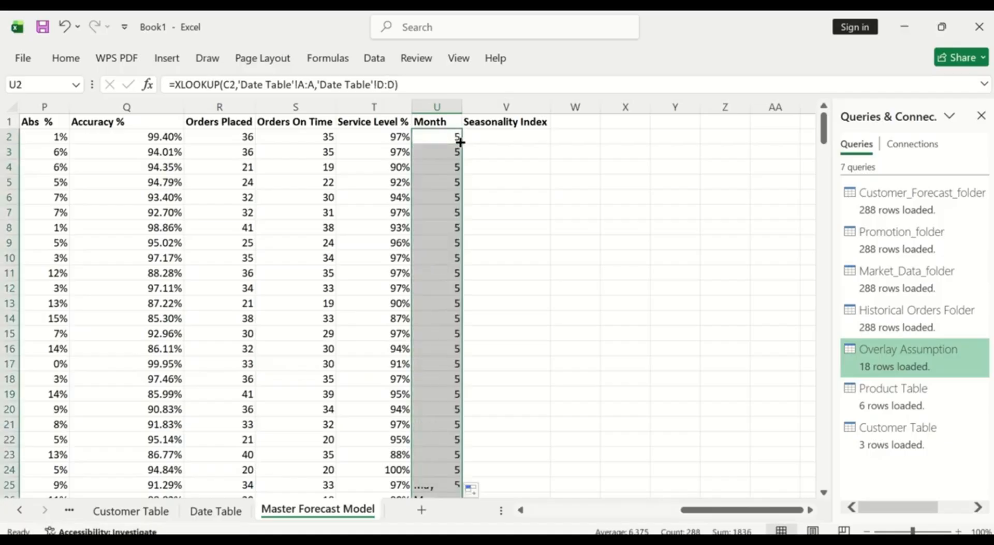
- Check the month format in the Seasonality Index by Month table on the Overlay Assumption sheet, then return to the Master Forecast Model sheet
left_click(491, 132)
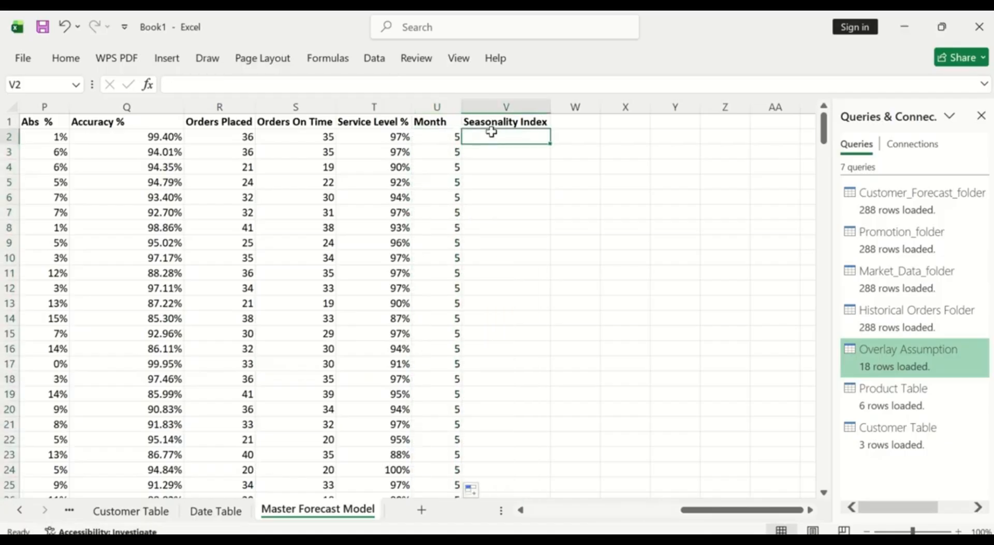
left_click(21, 513)
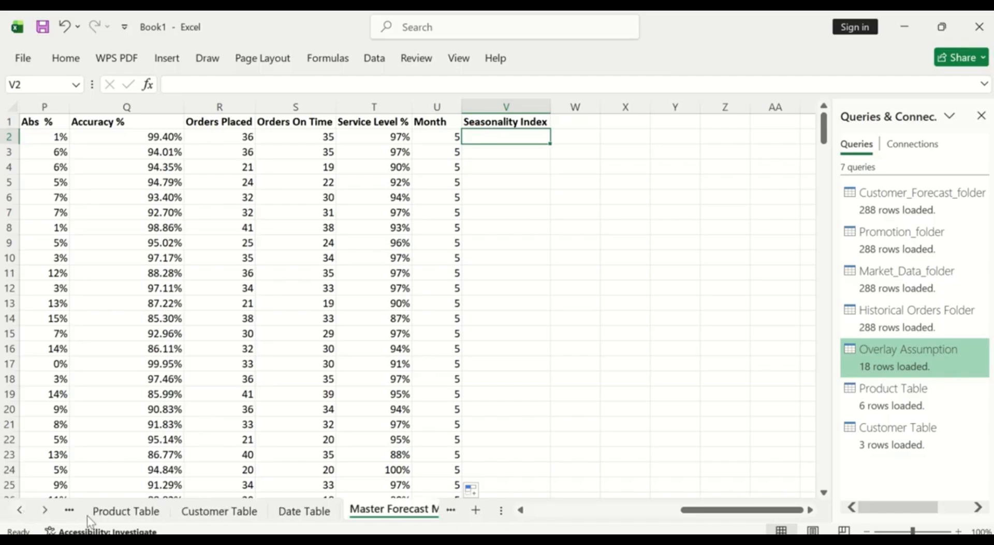
left_click(20, 514)
left_click(20, 512)
left_click(127, 513)
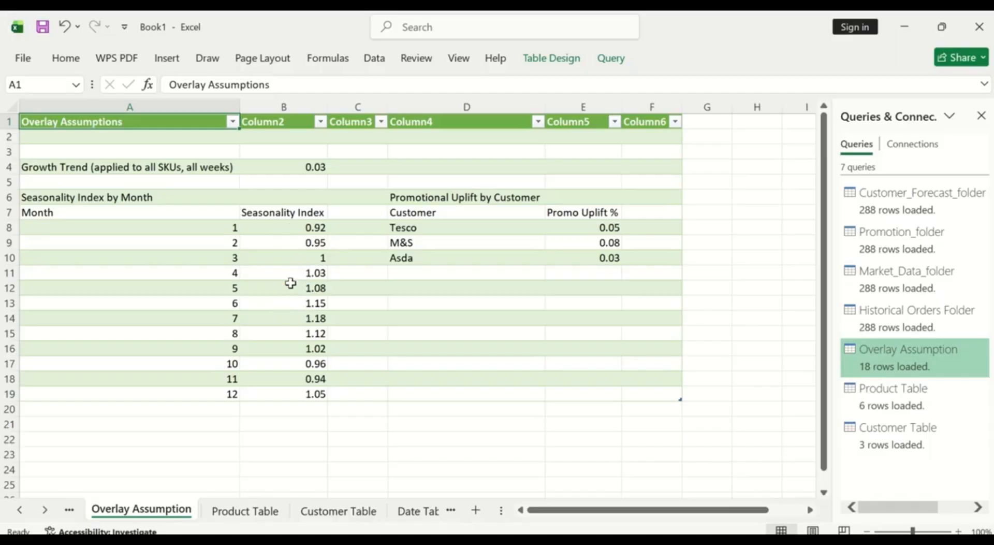
left_click(452, 512)
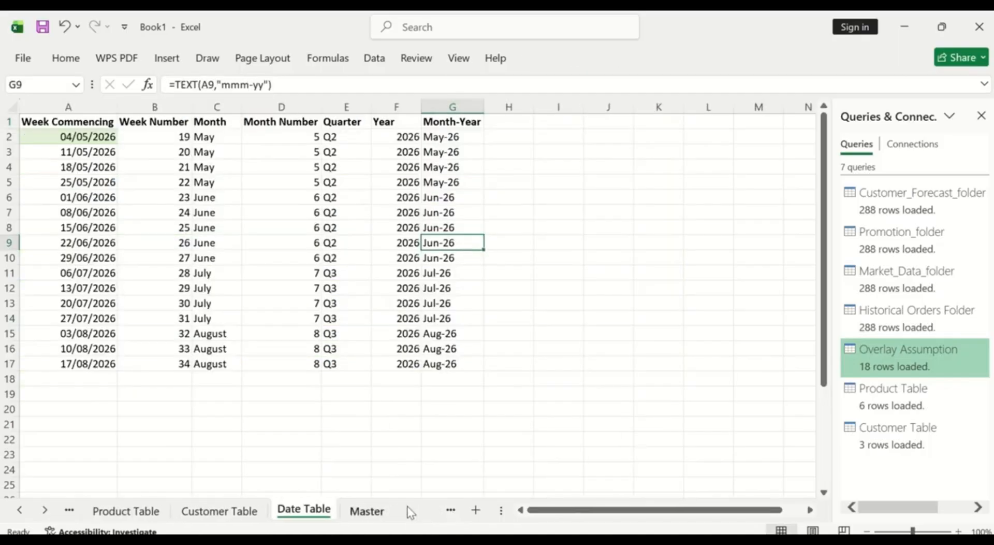
left_click(409, 511)
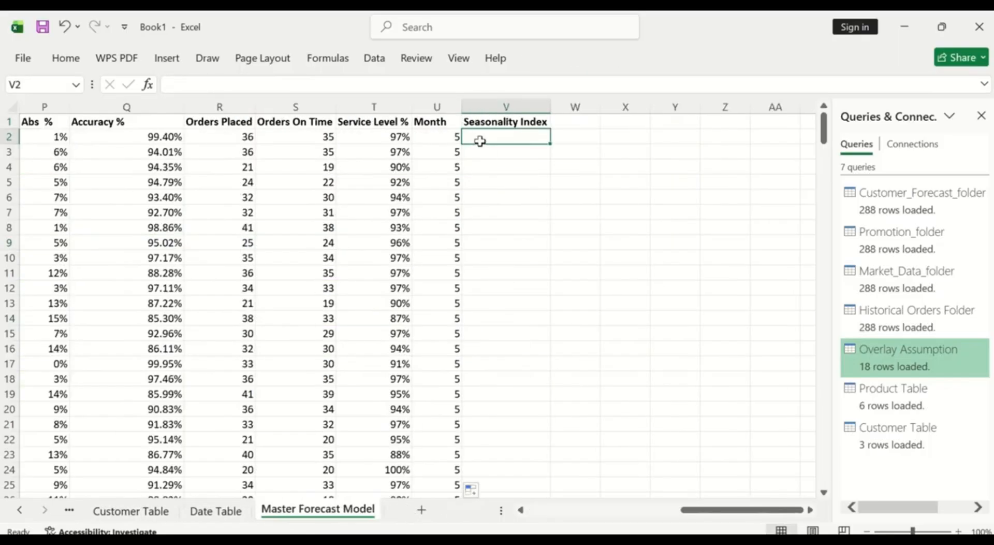
- Start an XLOOKUP in V2 with the month in U2 as the lookup value
left_click(149, 85)
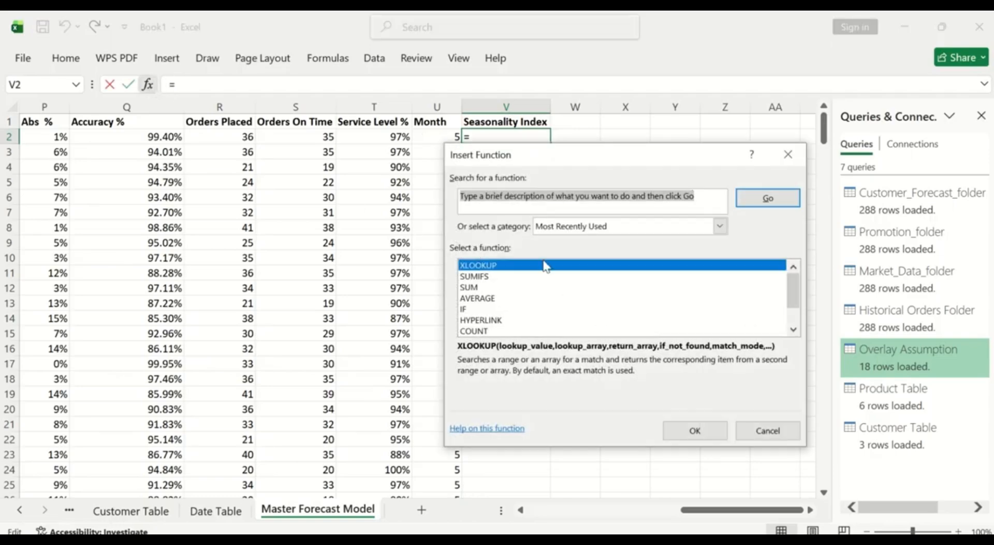
left_click(695, 431)
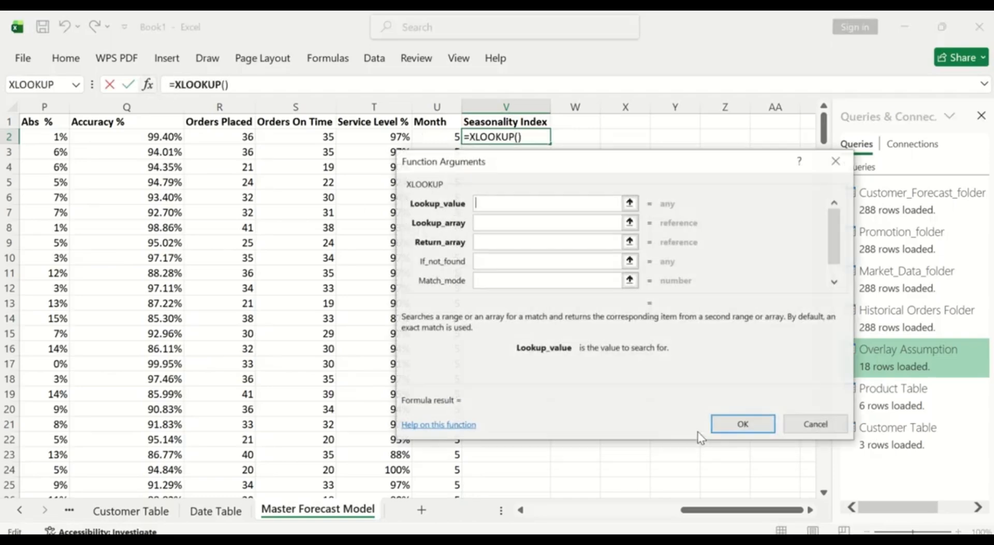
left_click(438, 135)
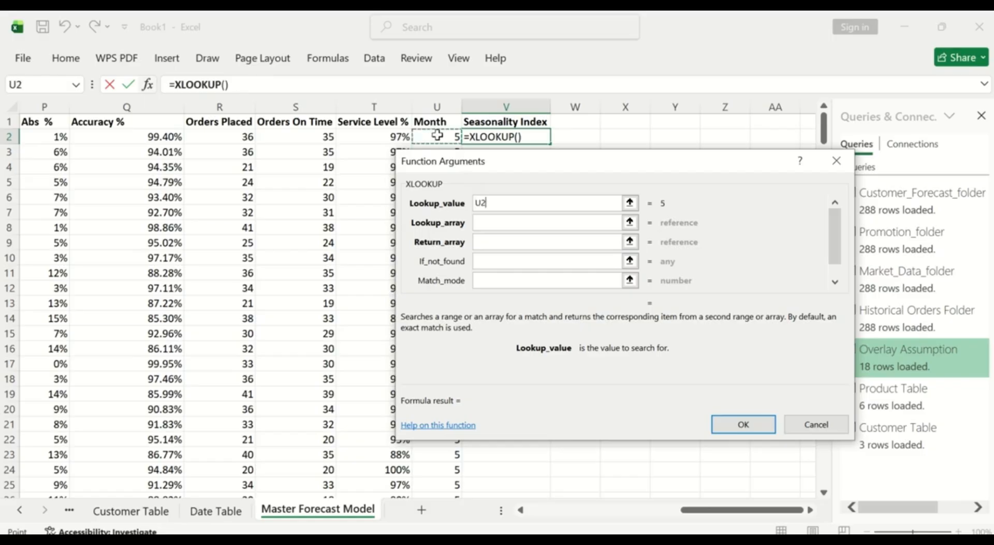
- Set the lookup array to the month numbers in A8:A19 of the Overlay Assumption sheet
left_click(486, 219)
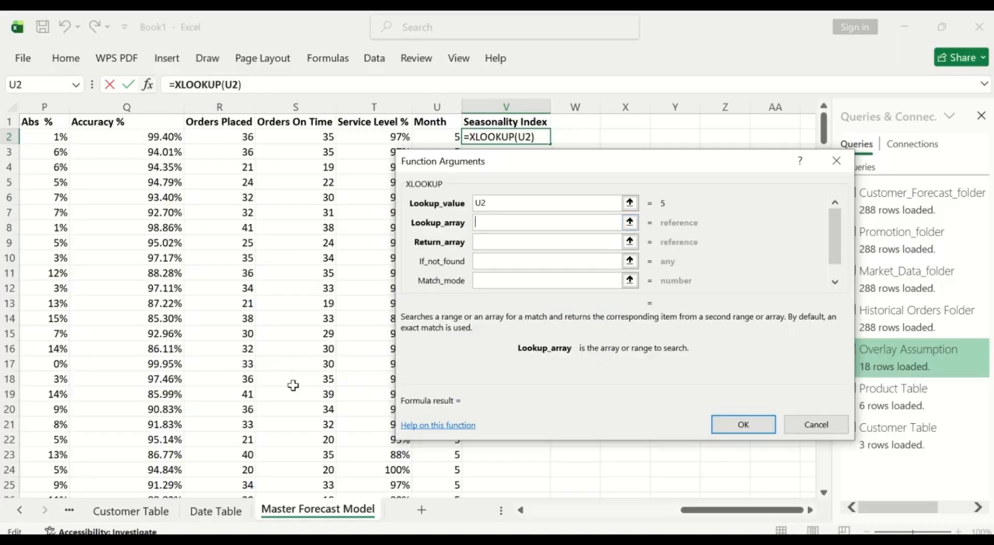
left_click(200, 515)
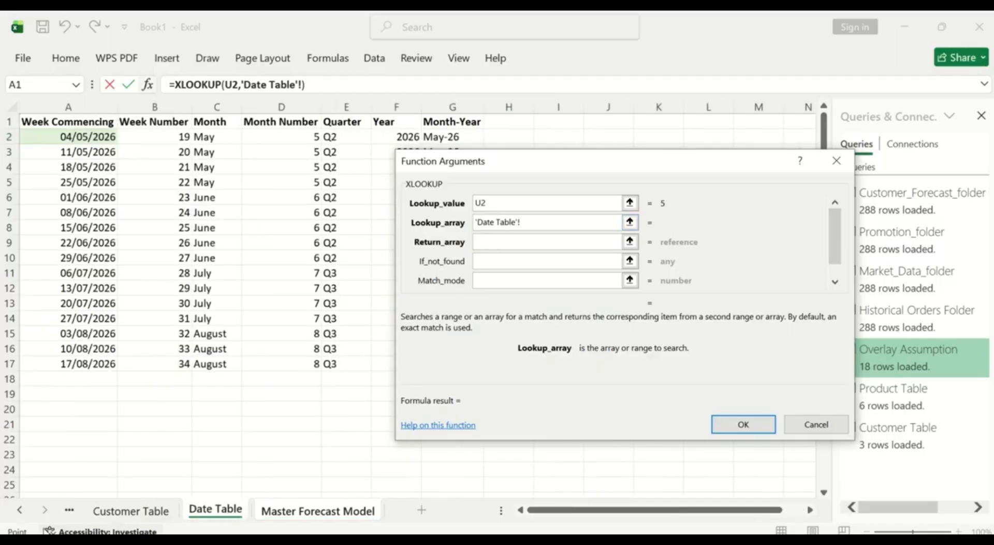
left_click(22, 514)
left_click(21, 514)
left_click(22, 514)
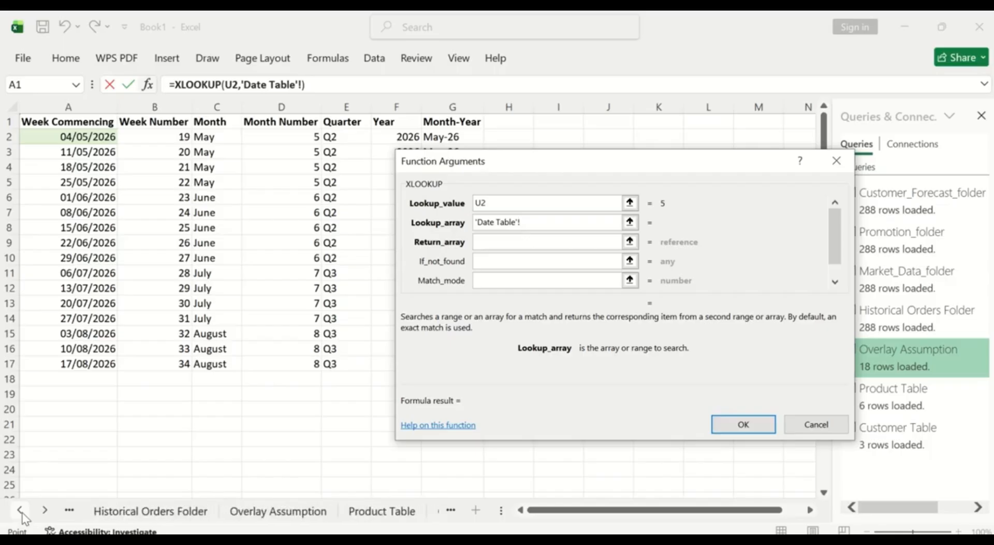
left_click(262, 511)
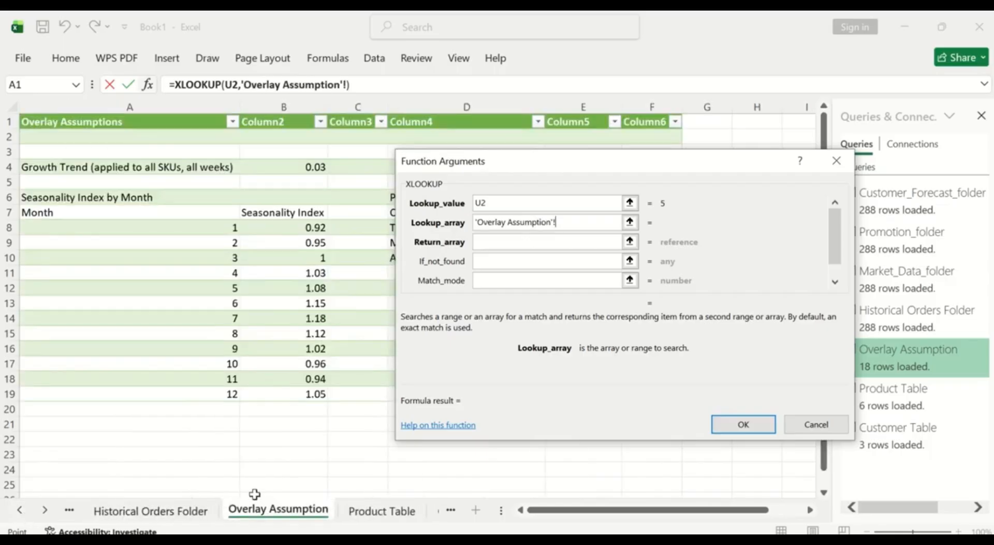
left_click(162, 224)
left_click_drag(162, 224, 184, 393)
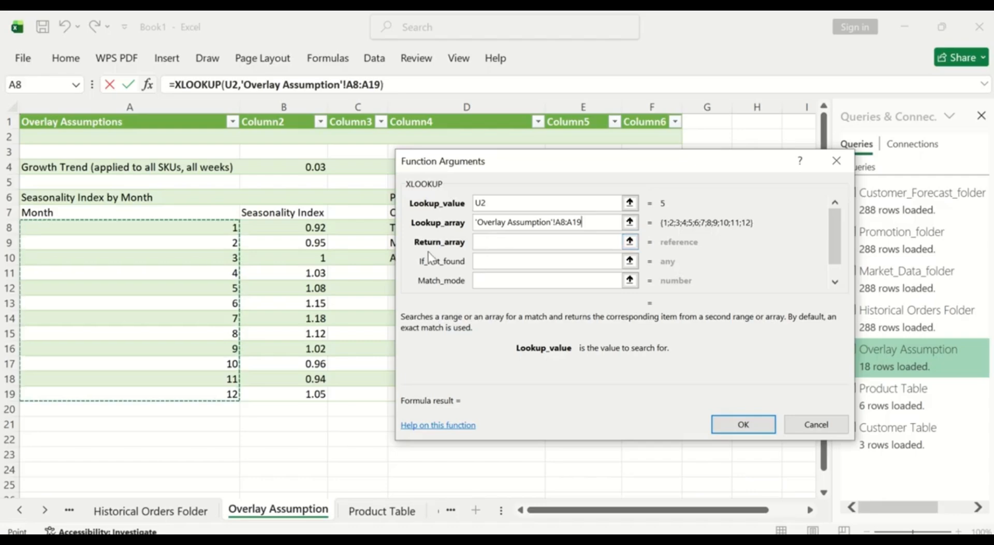
- Set the return array to B8:B19 of the Overlay Assumption sheet and fill the completed lookup down column V
left_click(484, 240)
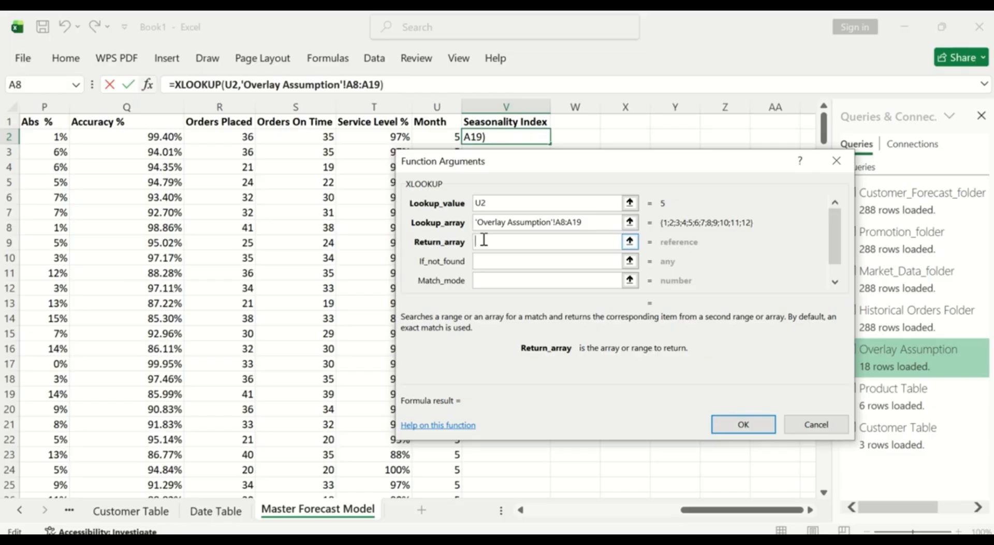
left_click(19, 511)
left_click(19, 510)
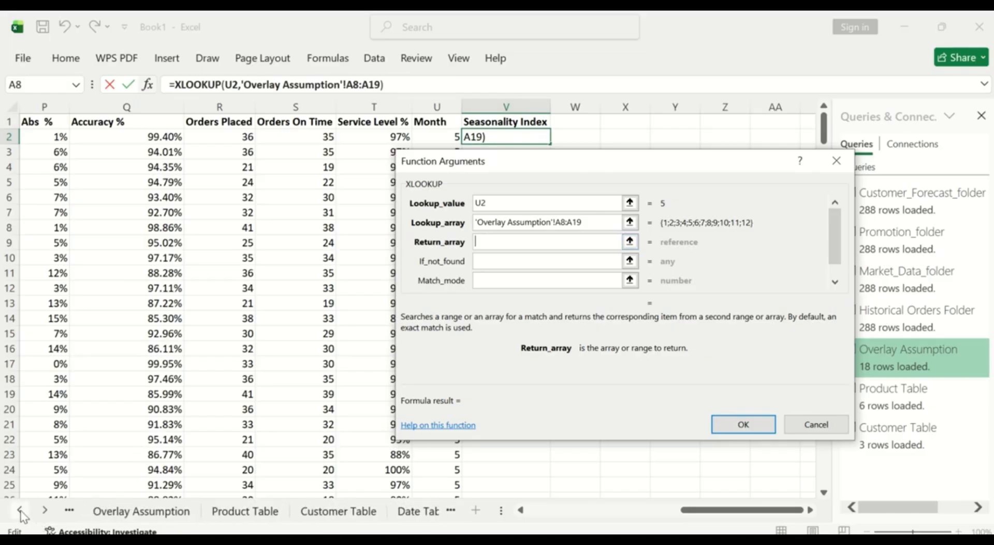
left_click(155, 513)
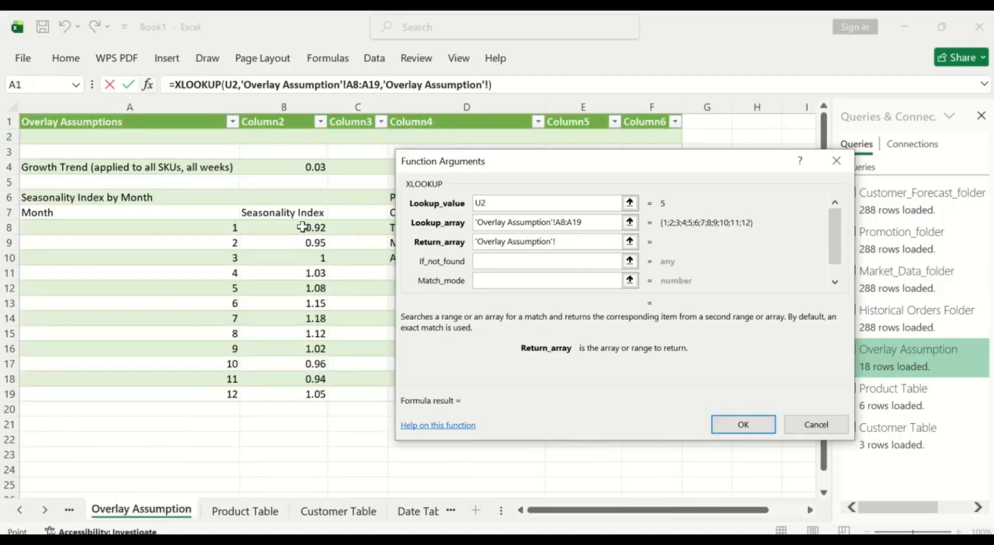
left_click_drag(303, 227, 317, 392)
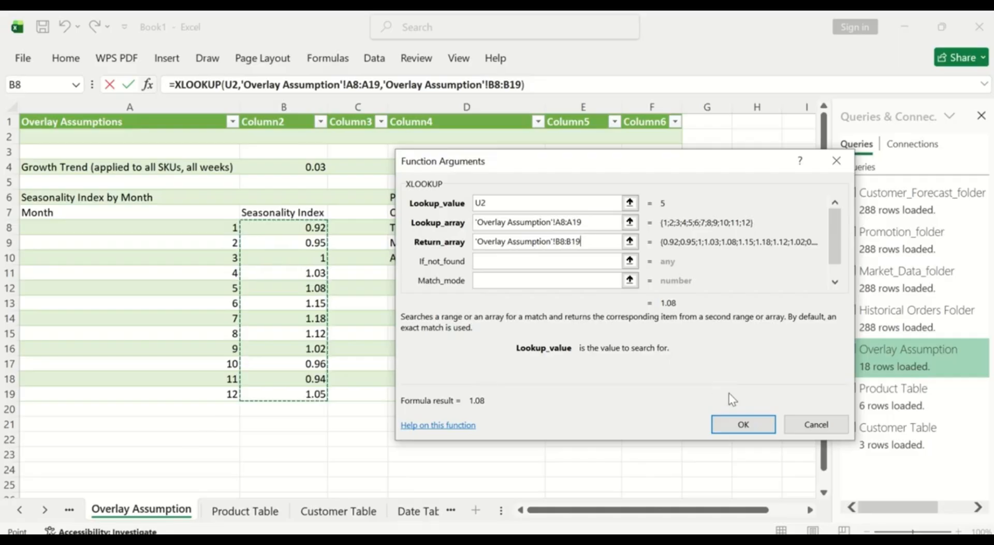
left_click(746, 427)
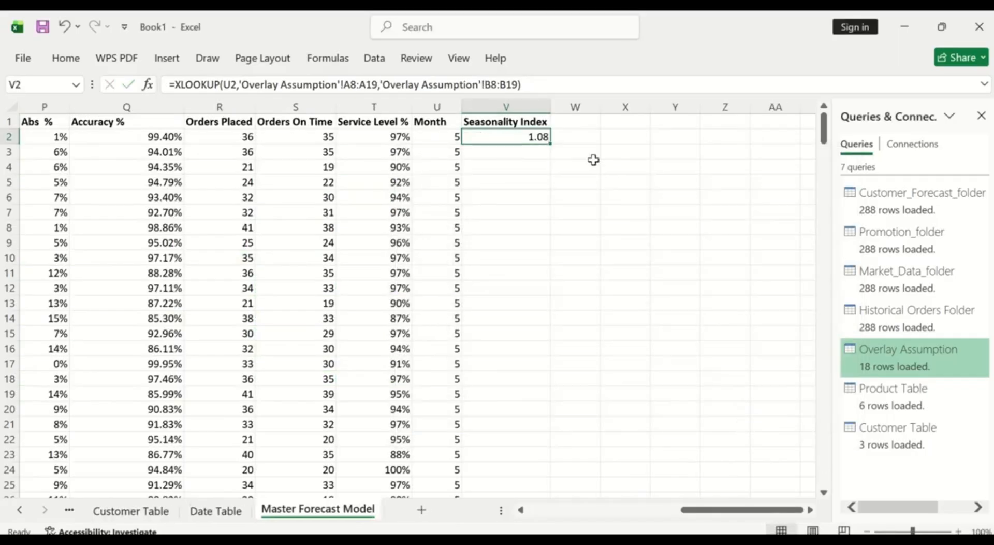
double_click(550, 143)
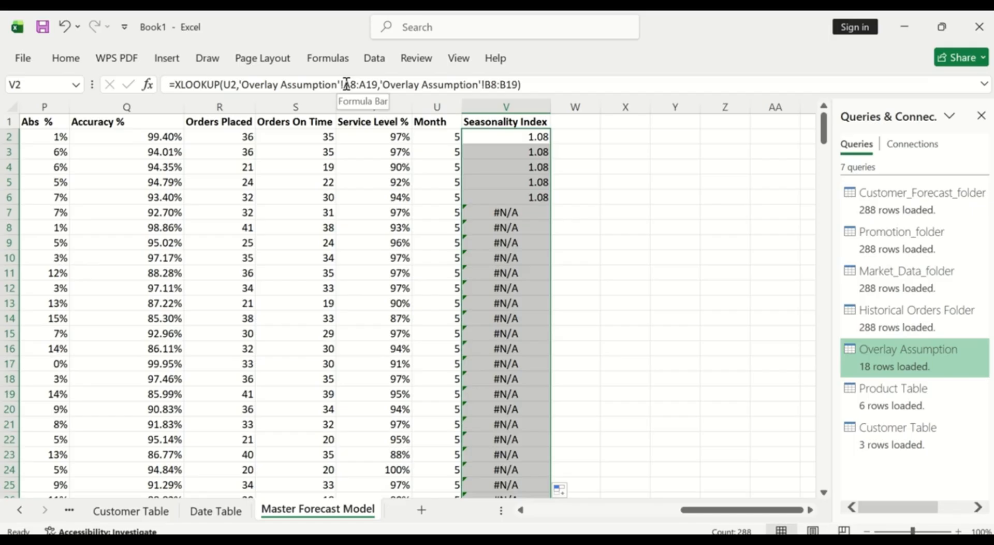
- Make the lookup array in the V2 formula absolute as $A$8:$A$19
left_click(346, 84)
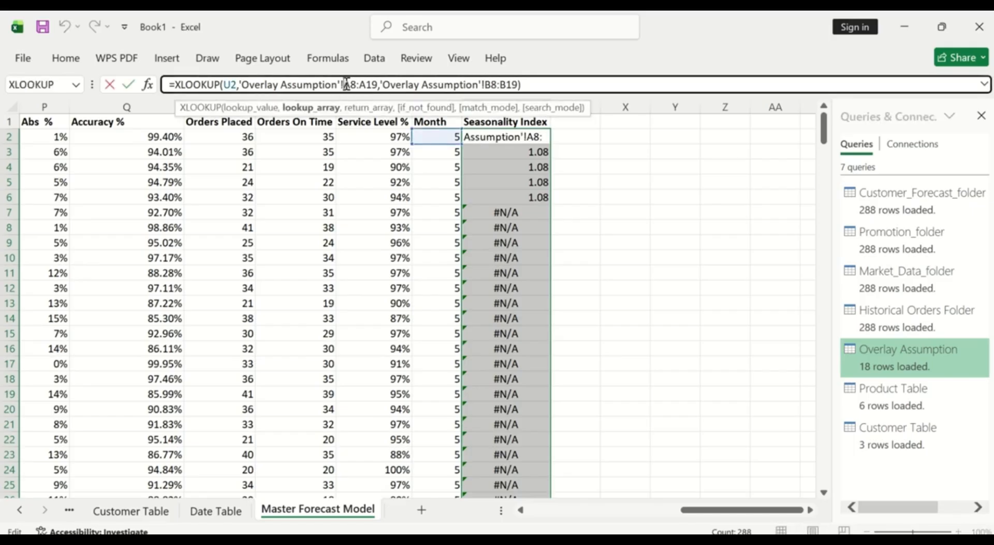
type("$")
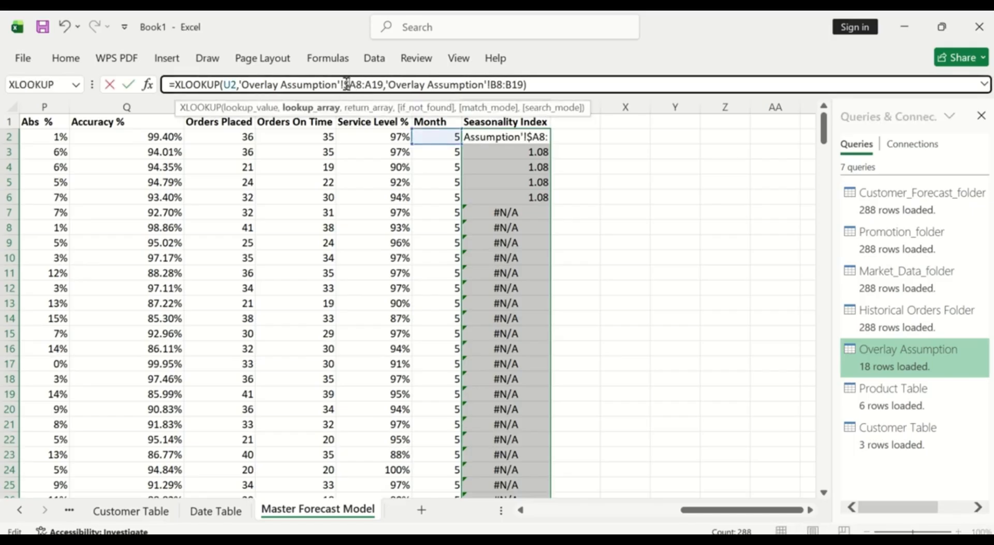
left_click(358, 83)
type("$")
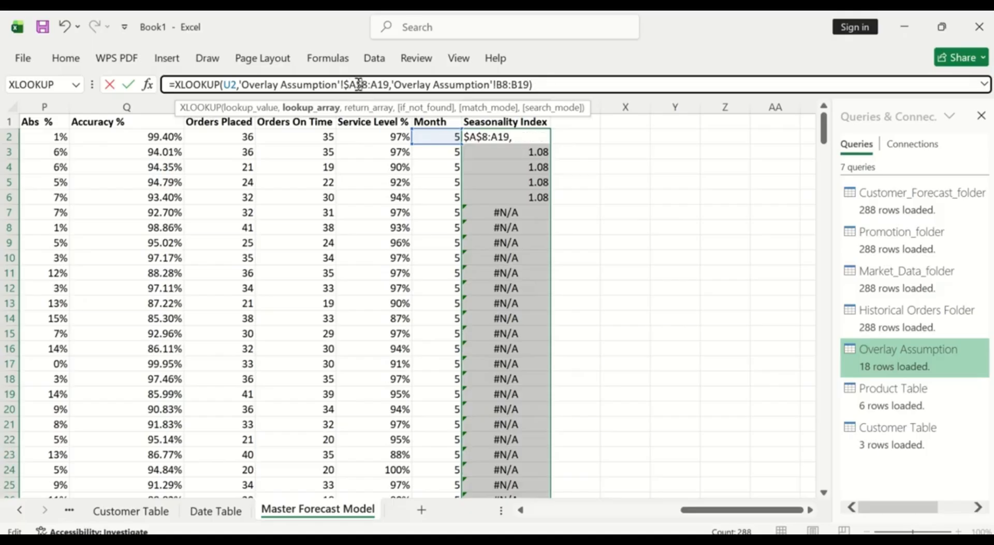
left_click(373, 83)
type("$")
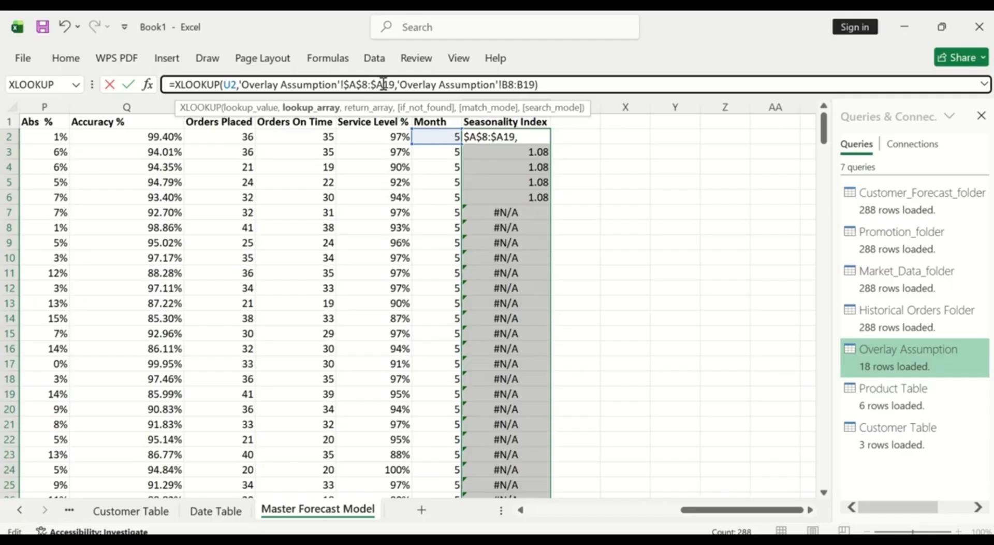
left_click(383, 84)
type("$")
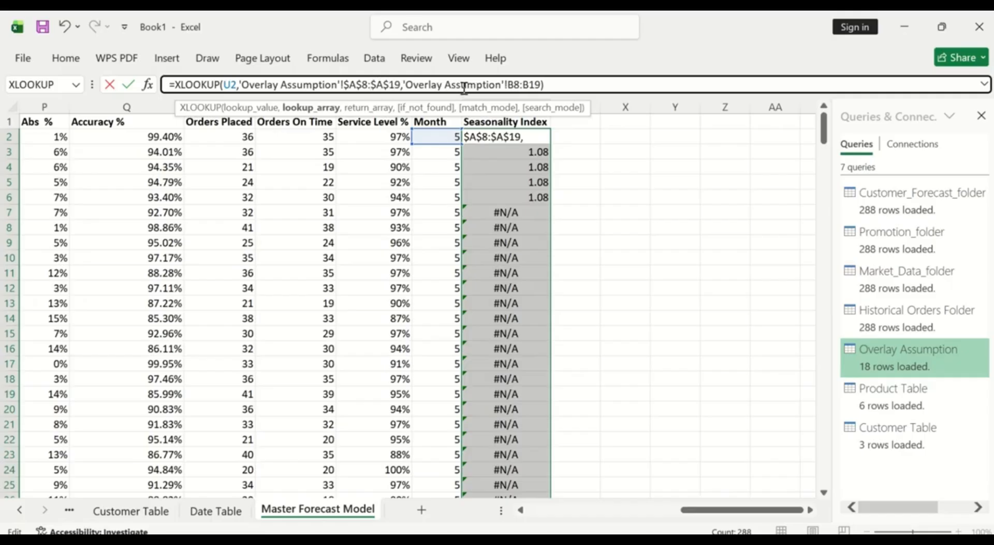
- Make the return array in the V2 formula absolute as $B$8:$B$19 and refill the lookup down column V
left_click(510, 85)
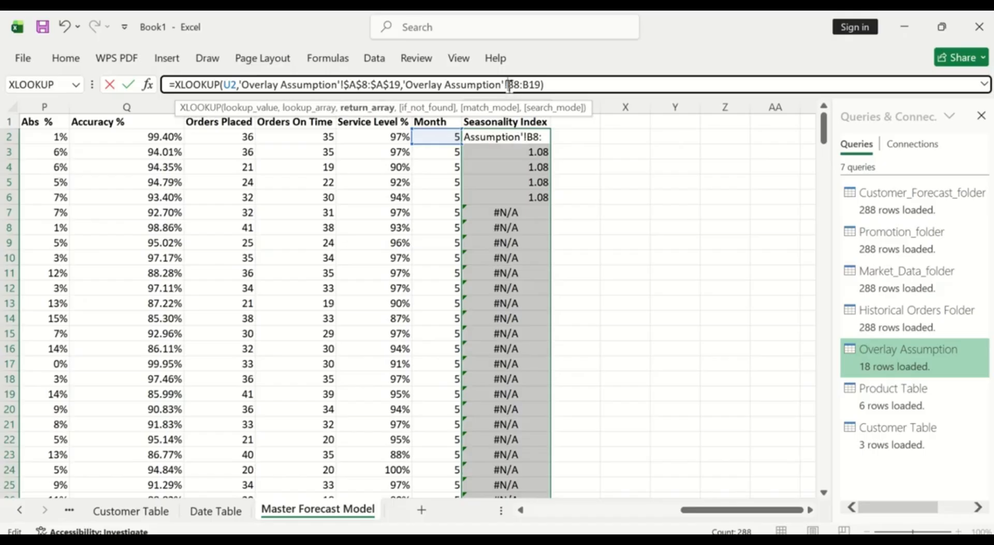
type("$B$")
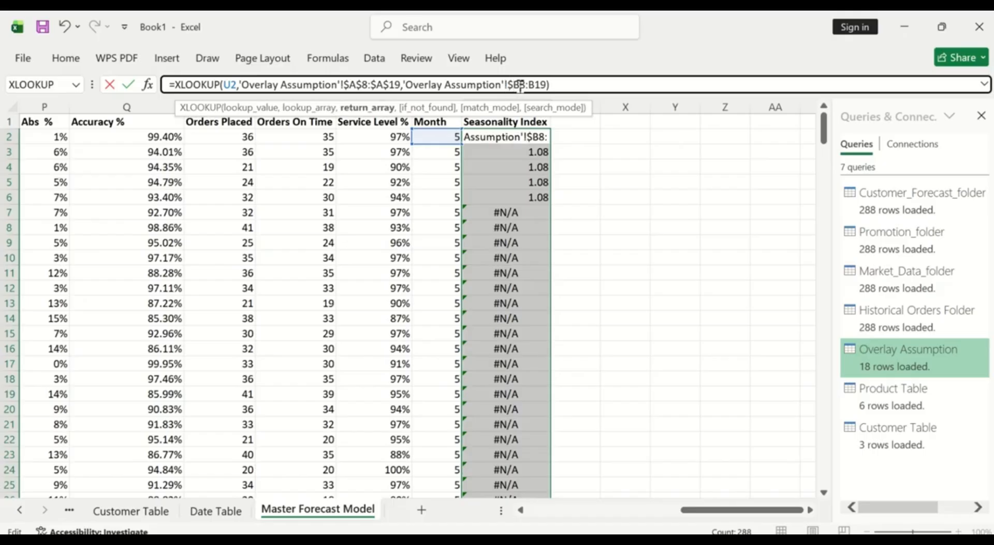
left_click(520, 85)
type("$")
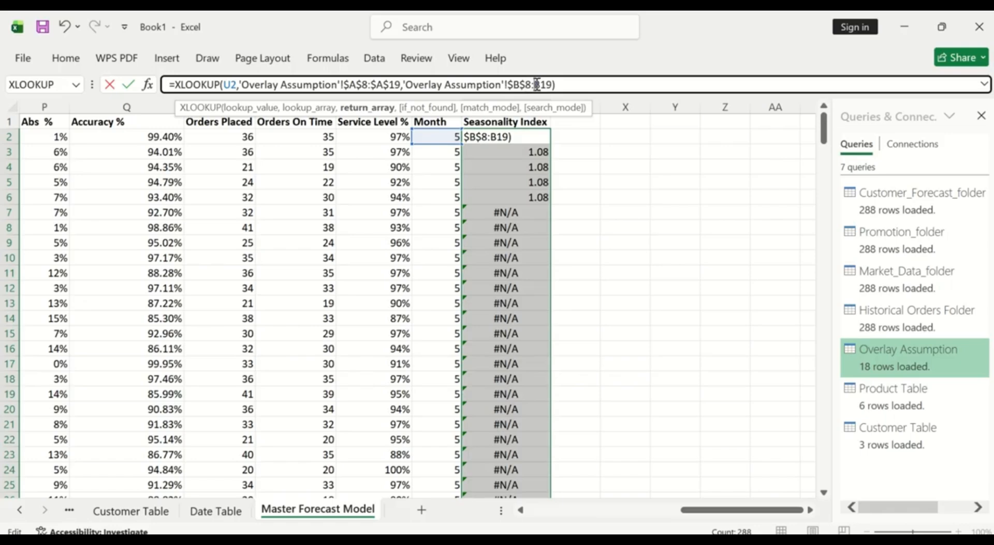
left_click(537, 85)
type("$")
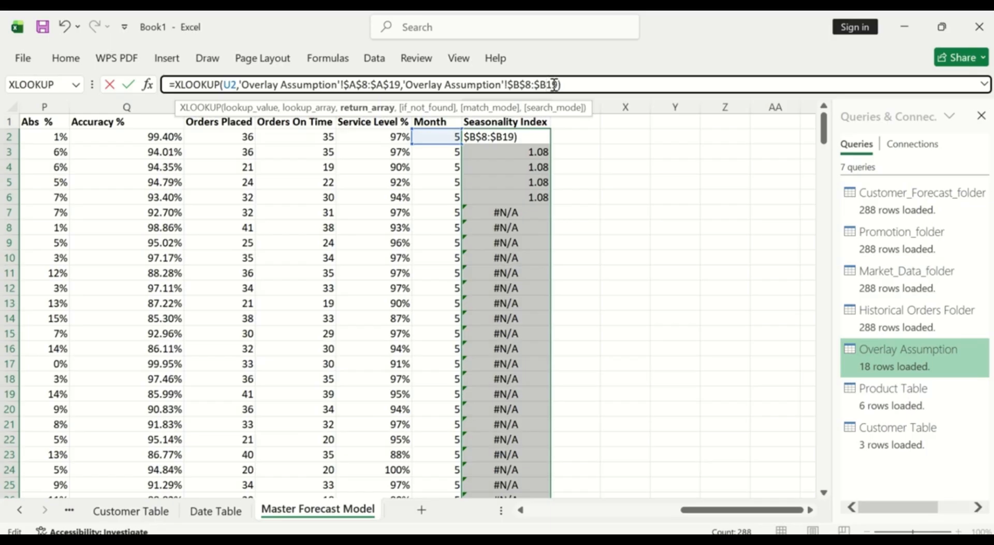
left_click(554, 84)
type("$")
key("Return")
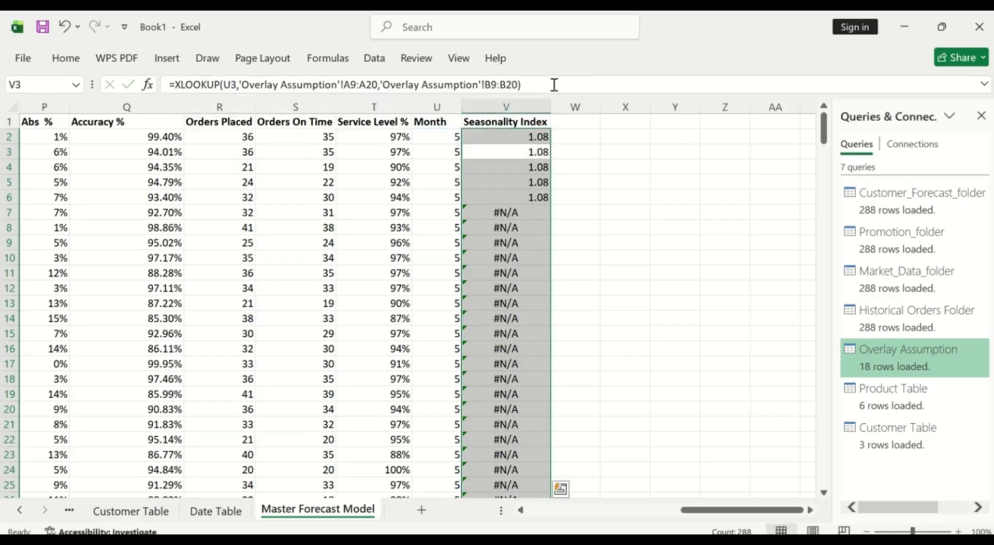
left_click(539, 137)
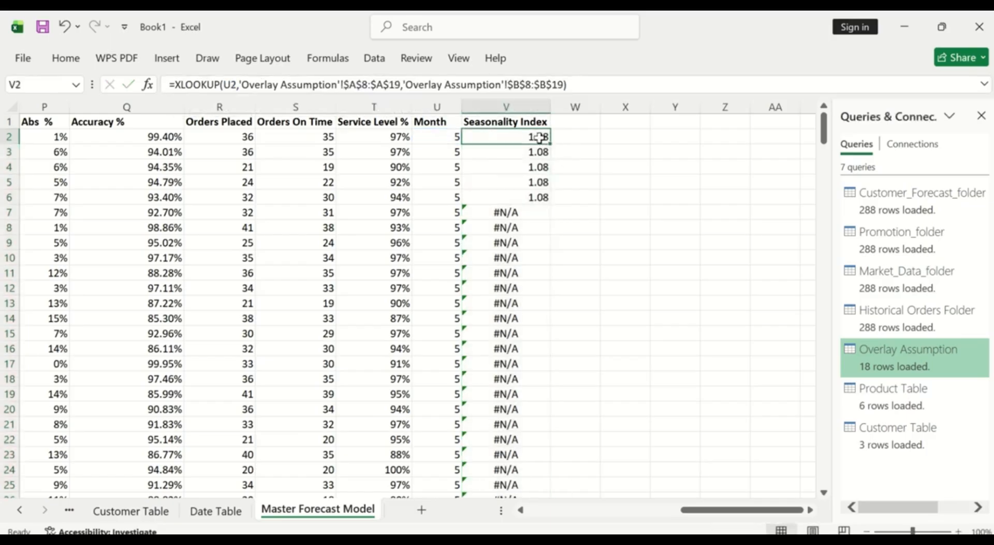
double_click(550, 144)
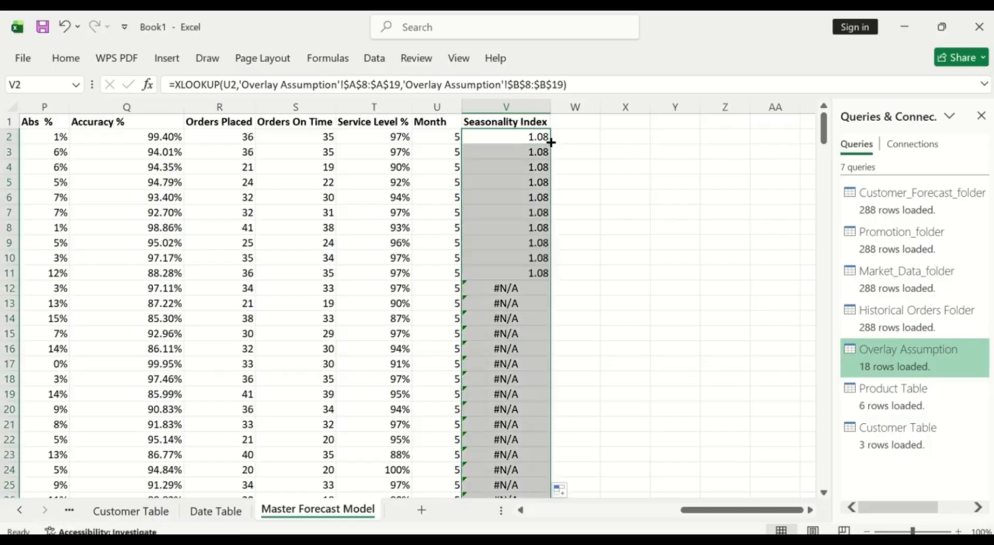
- Check the seasonality index values against the month numbers through all rows of columns U and V
scroll(541, 284, "down", 20)
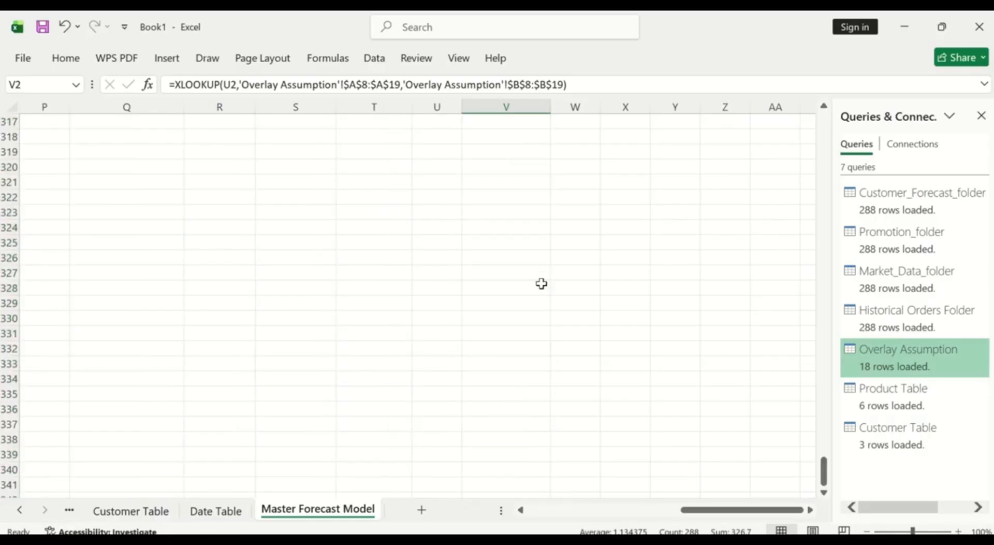
scroll(541, 284, "up", 20)
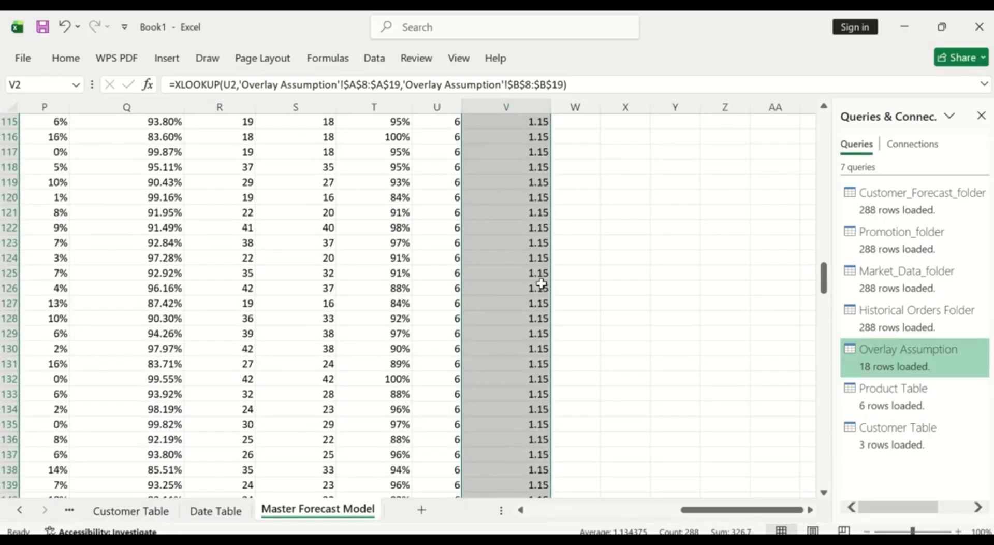
scroll(541, 283, "up", 5)
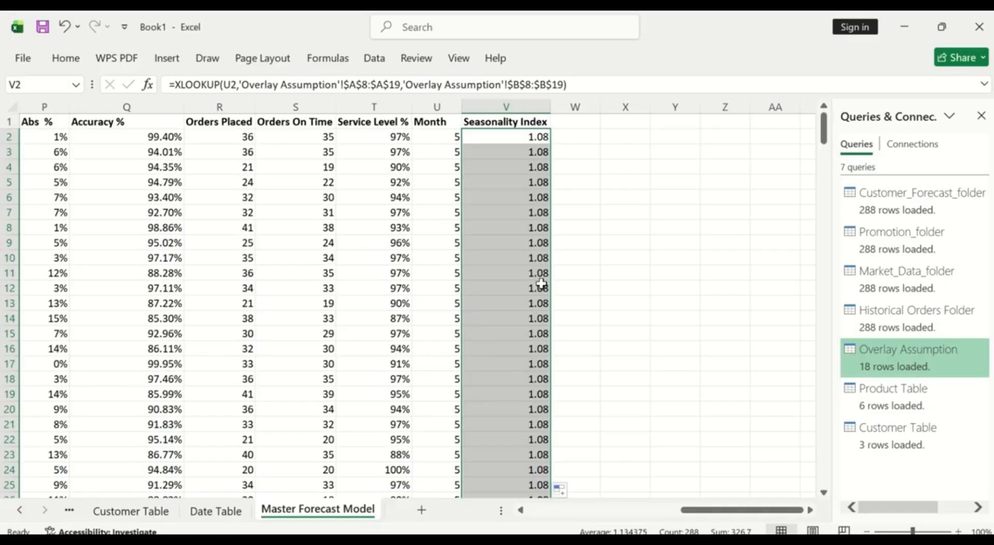
scroll(541, 283, "down", 17)
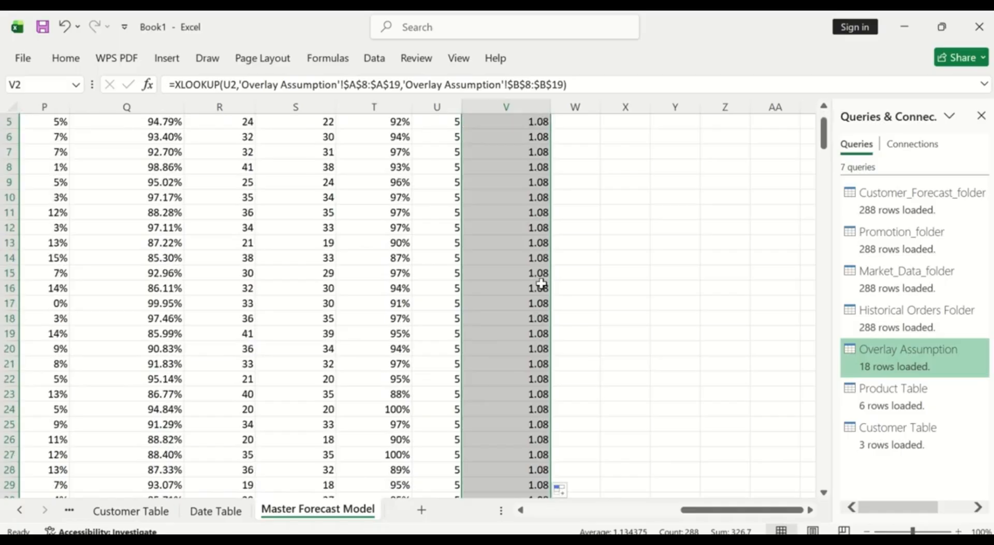
scroll(541, 283, "down", 20)
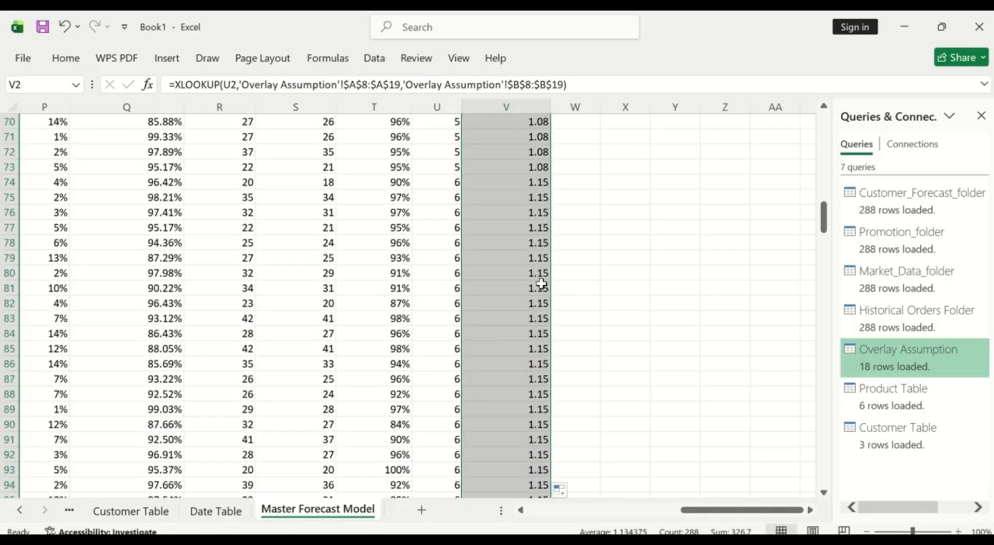
scroll(541, 283, "down", 20)
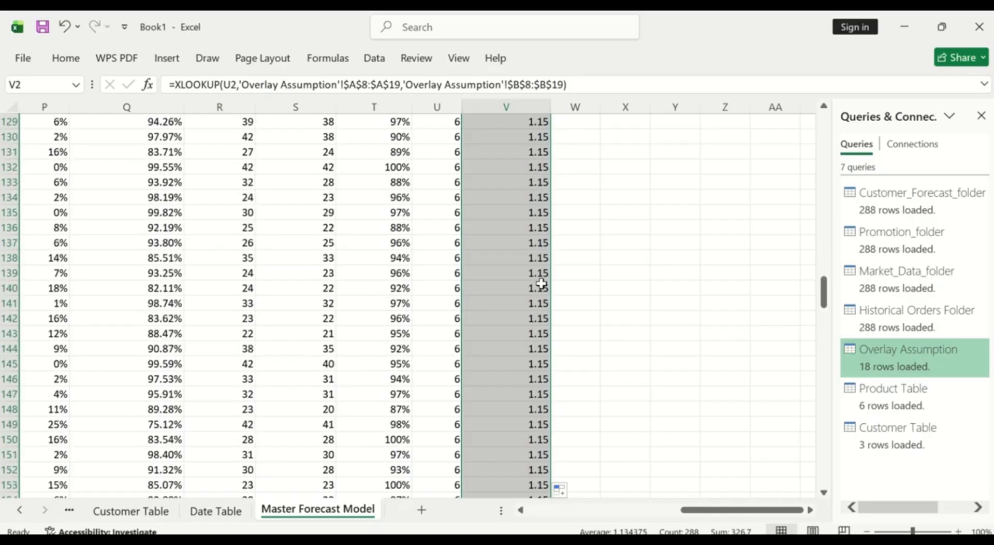
scroll(541, 283, "down", 20)
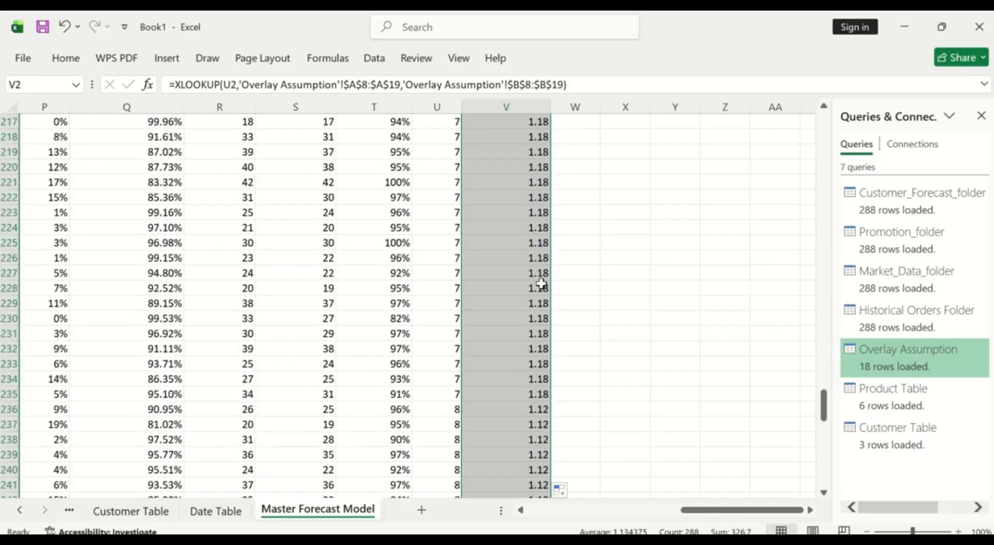
scroll(542, 284, "up", 20)
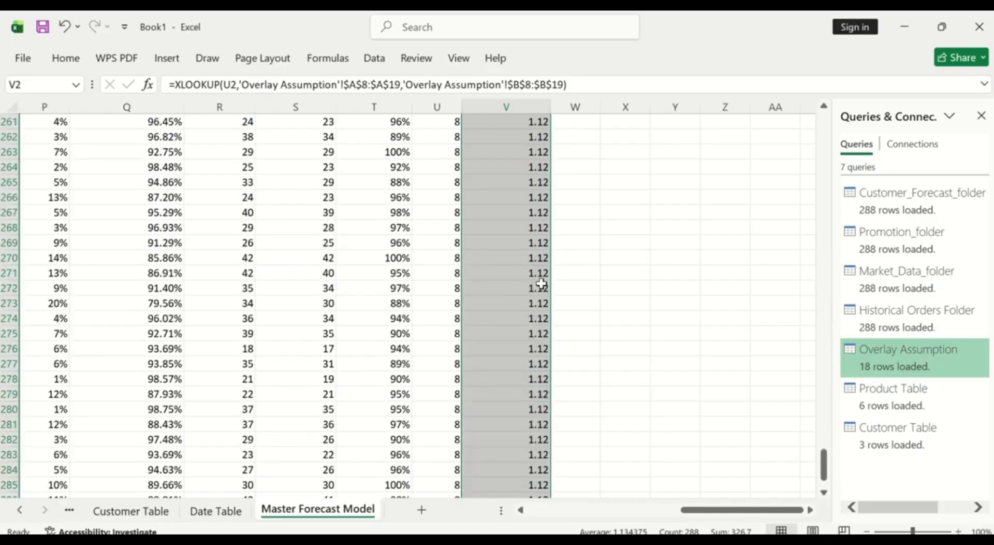
scroll(541, 283, "up", 20)
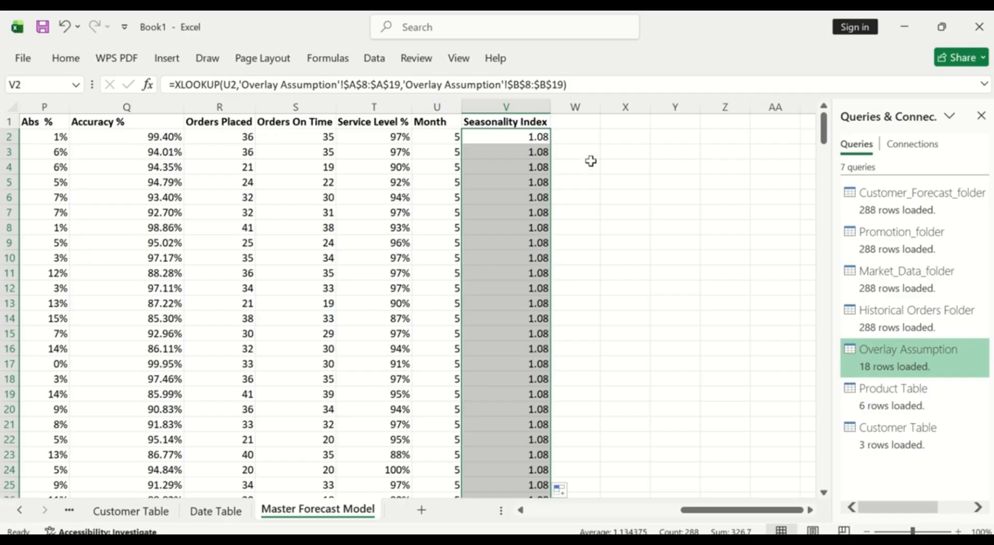
- Add the header "Seasonality Adj Forecast" in W1 and fit the column width to it
left_click(573, 124)
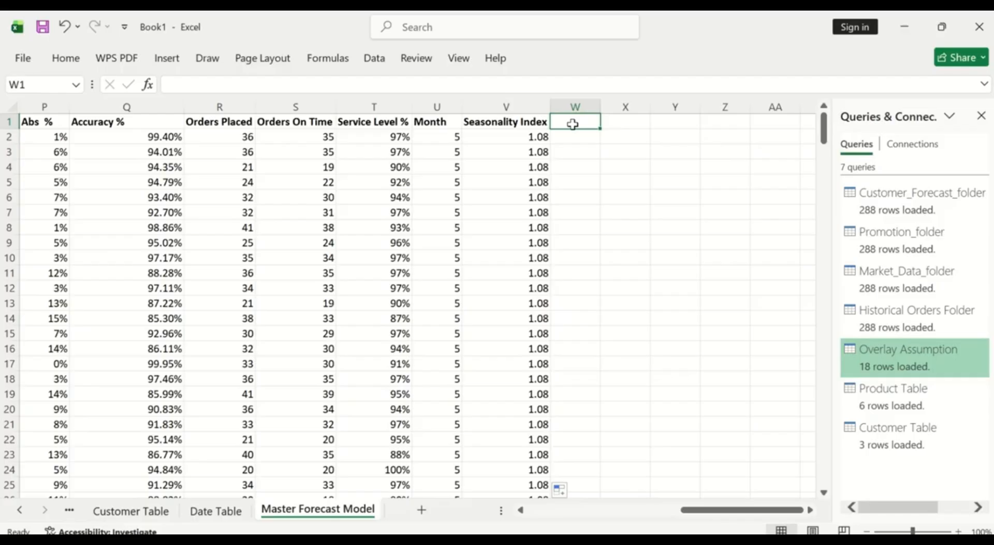
type("S")
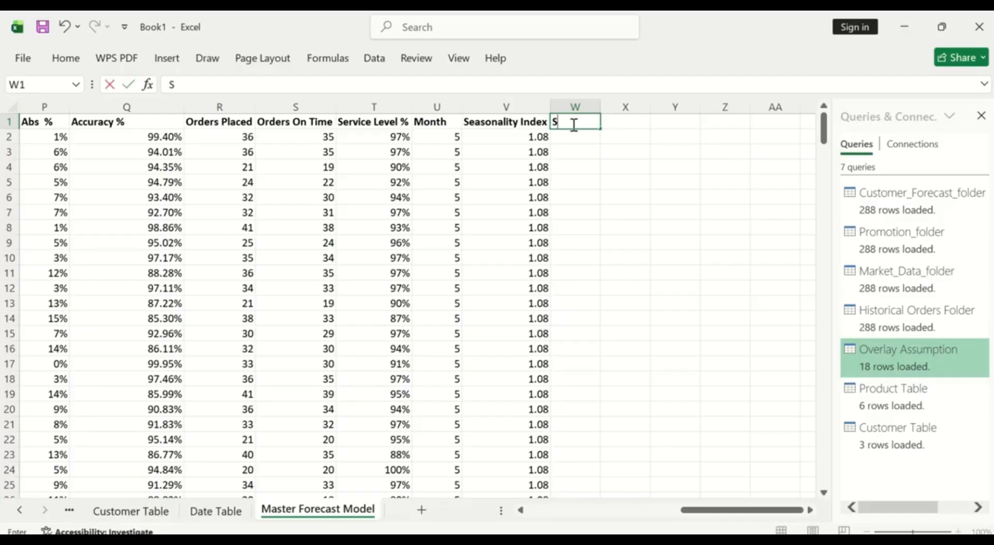
type("a")
key("BackSpace")
type("easonality")
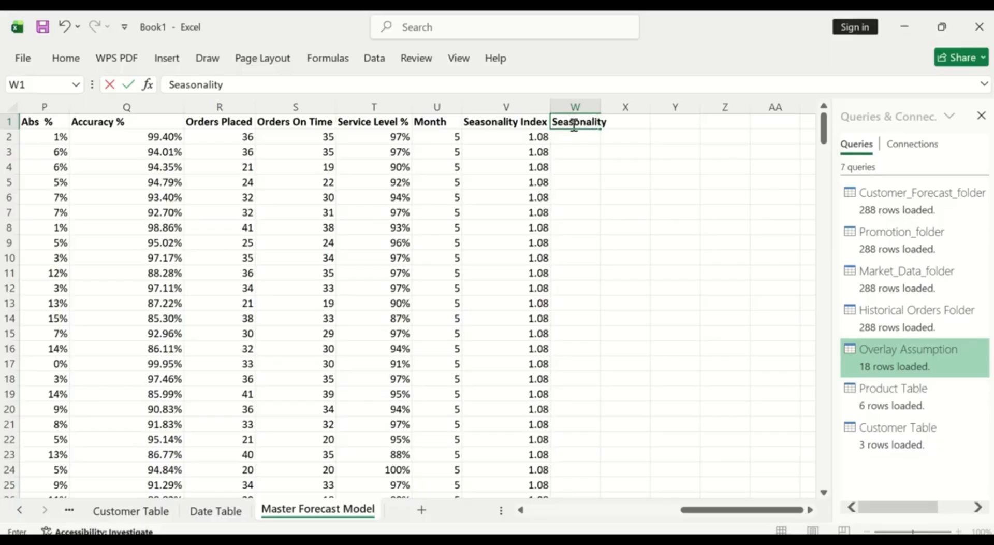
type(" Adj Forecast")
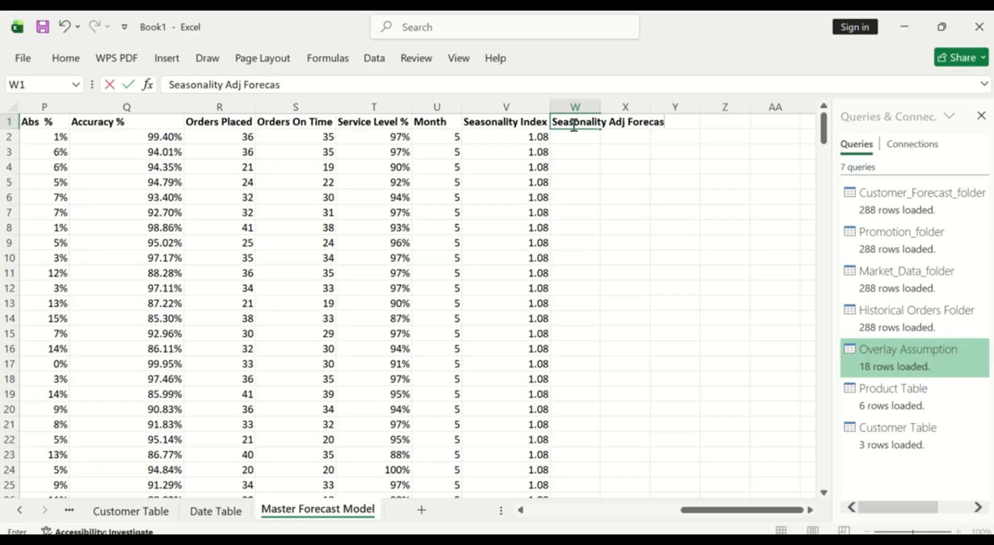
key("Return")
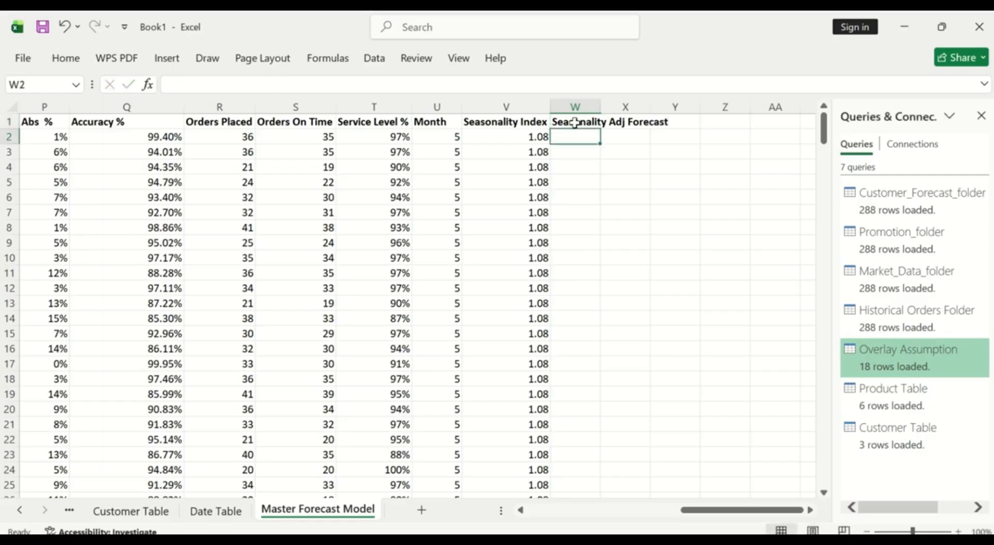
double_click(601, 104)
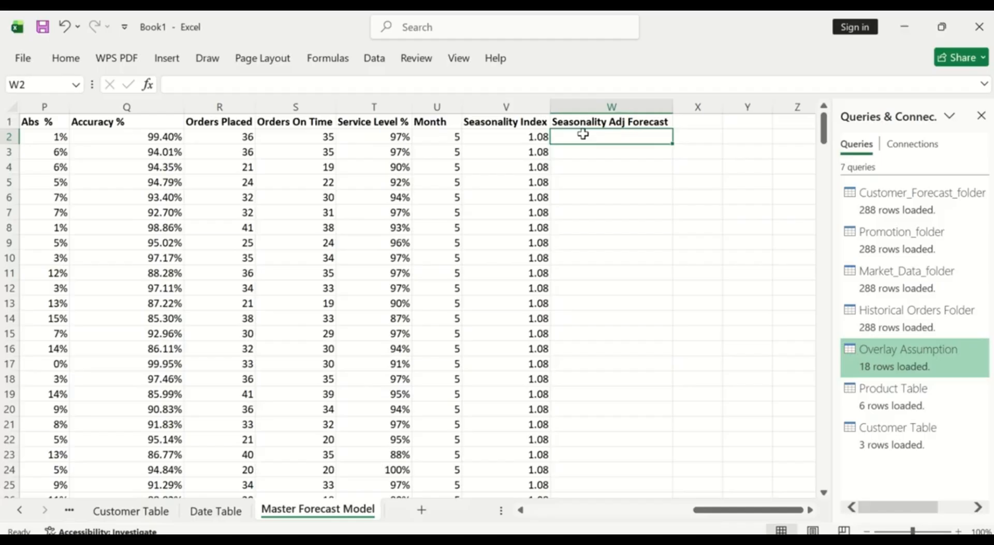
- Enter a formula in W2 that references the Forecast (packs) value in H2
type("=")
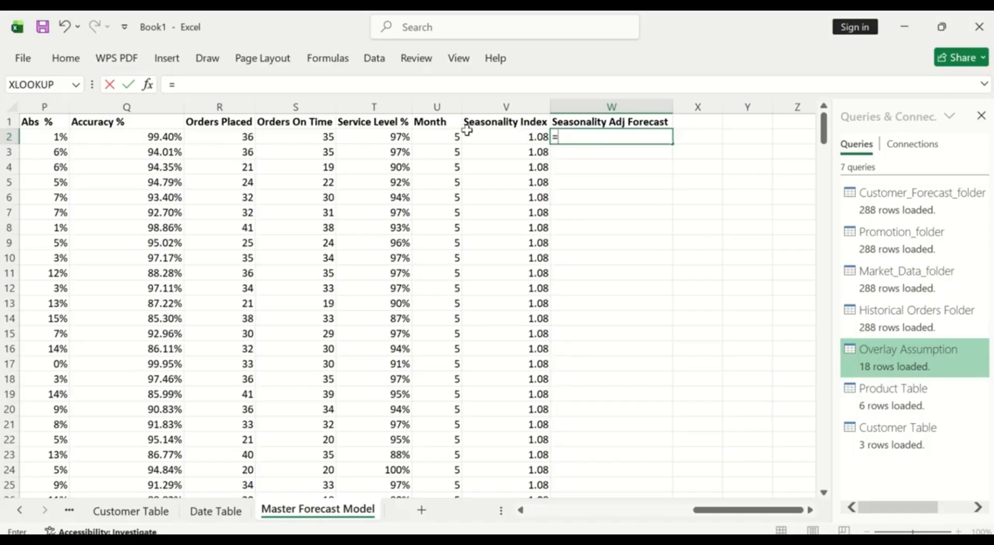
left_click(523, 511)
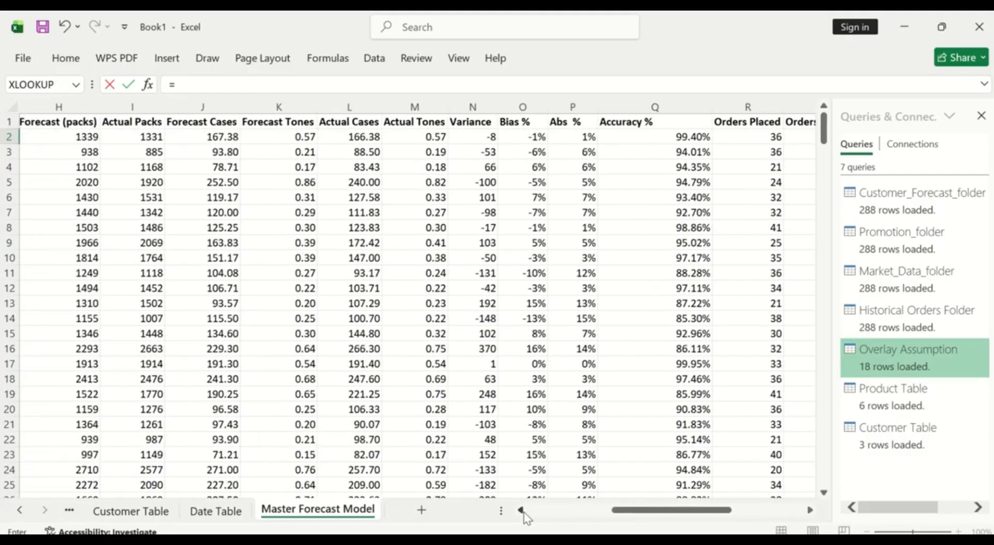
left_click(522, 510)
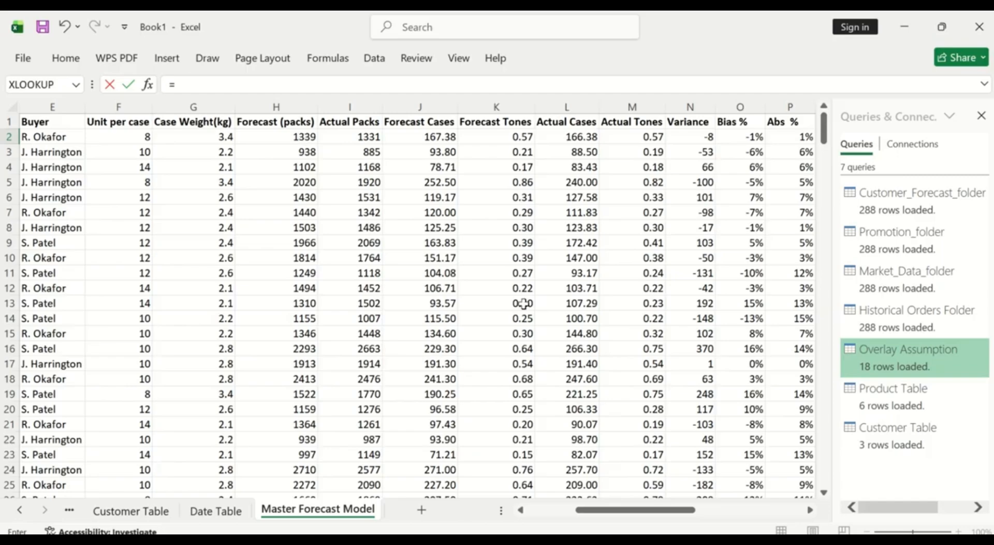
left_click(811, 510)
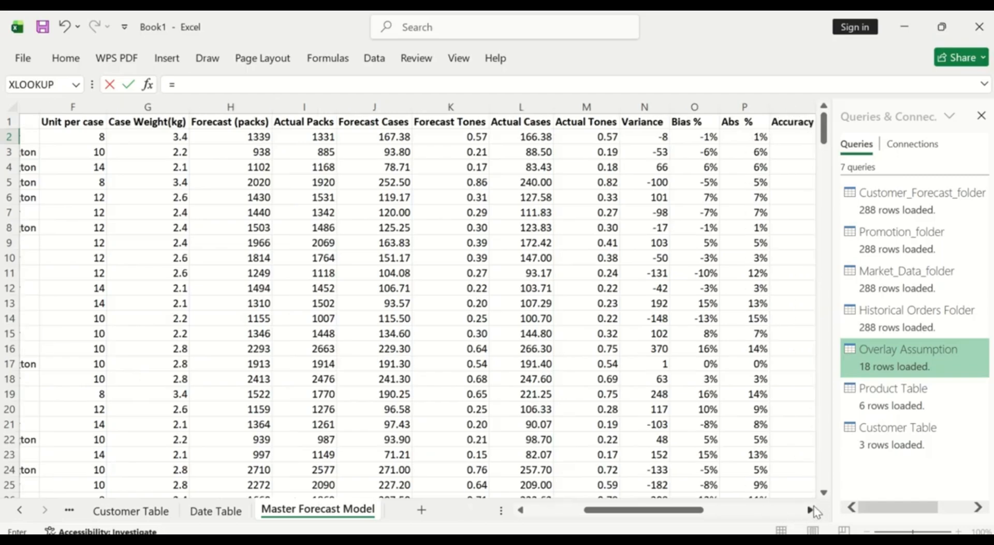
left_click(812, 509)
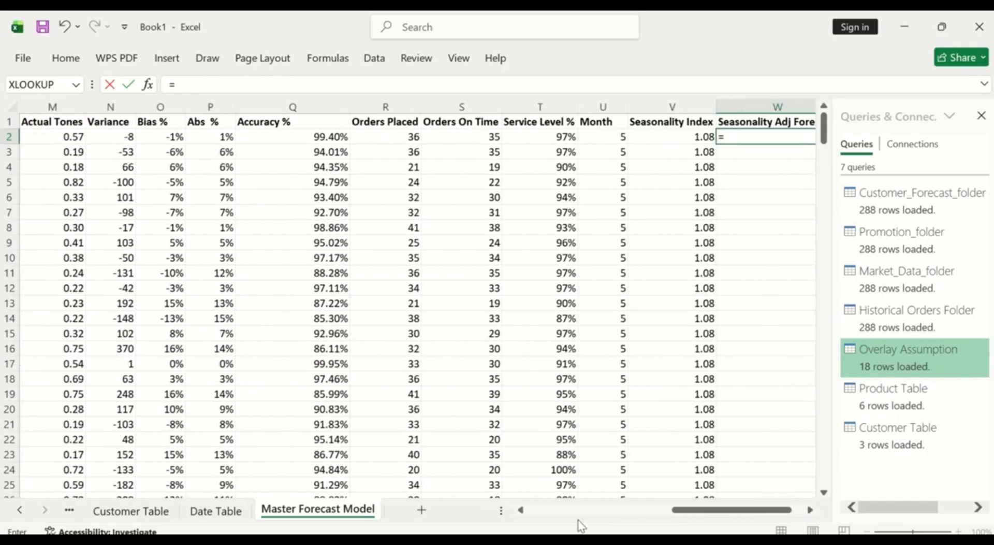
left_click(521, 509)
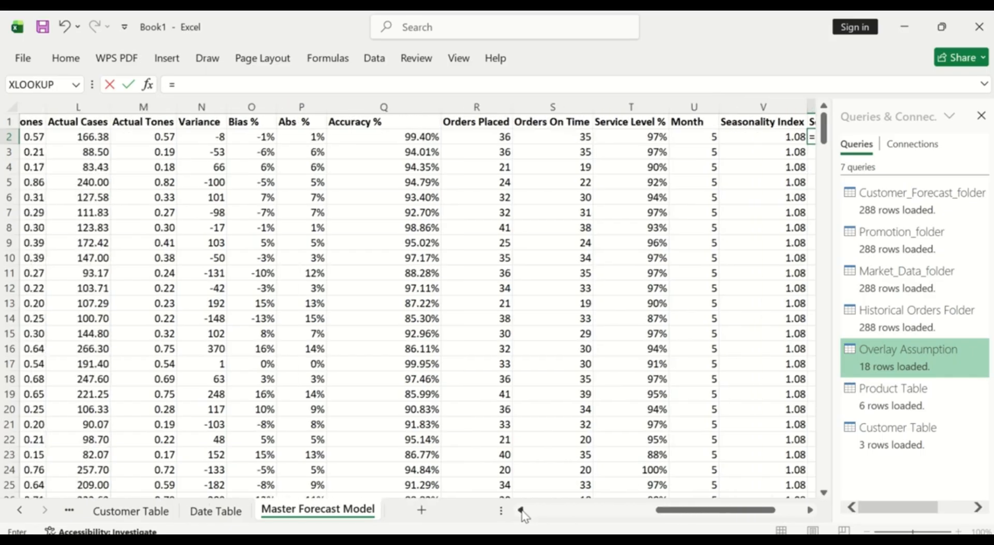
left_click(521, 510)
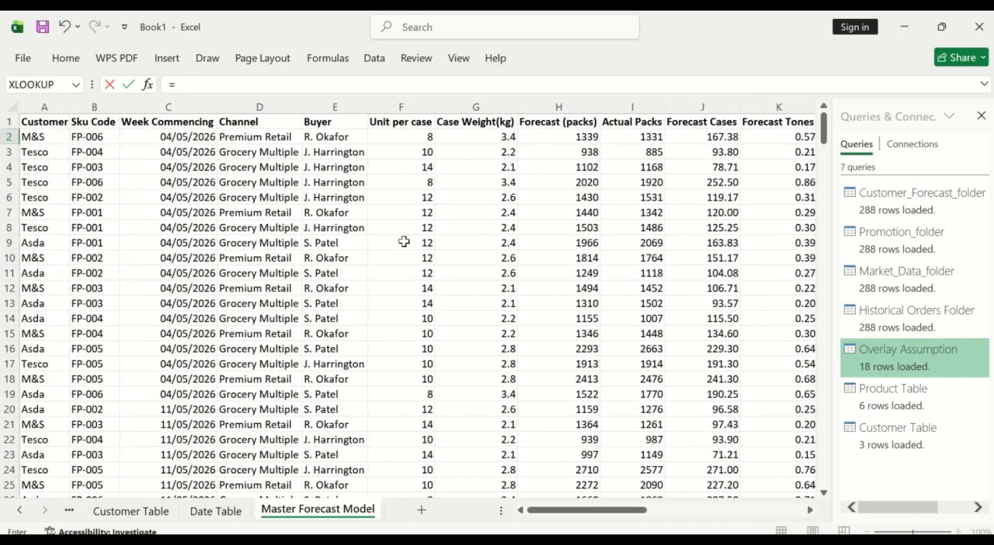
left_click(567, 136)
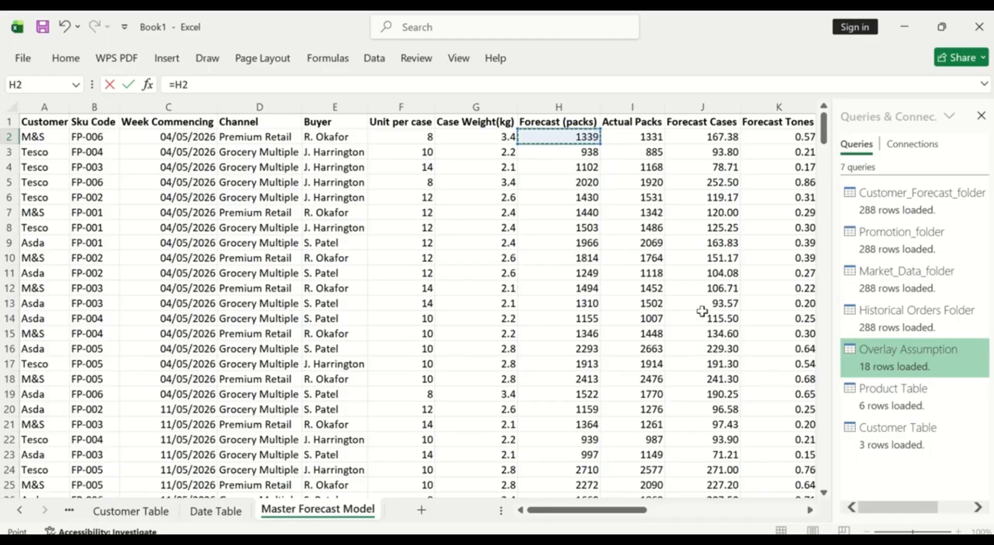
key("Return")
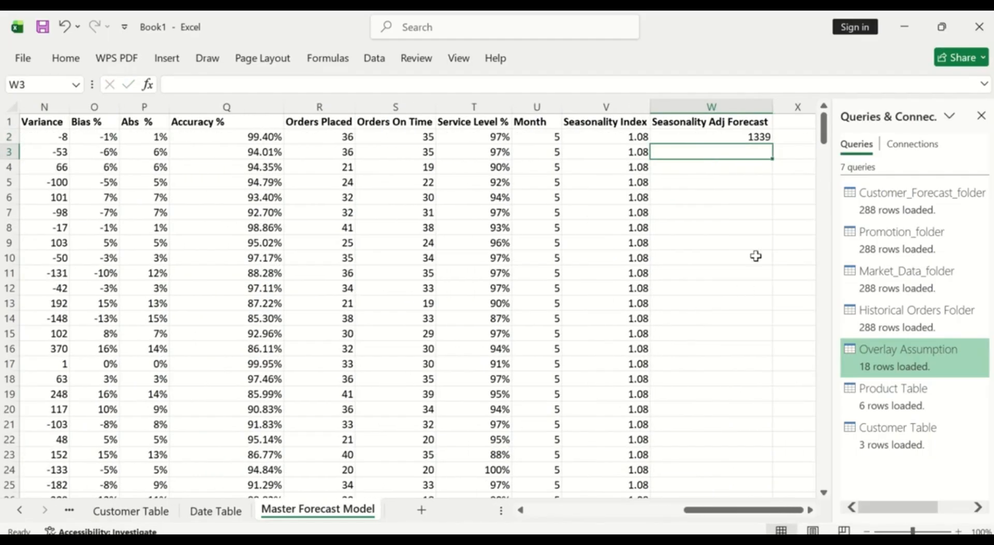
- Extend the W2 formula to multiply the forecast by the seasonality index, as =H2*V2
left_click(737, 137)
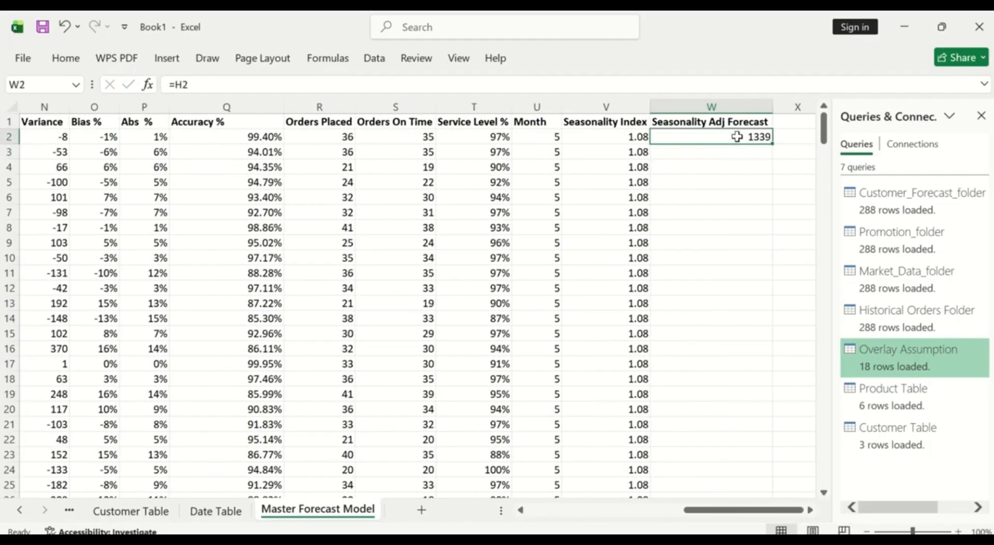
double_click(737, 136)
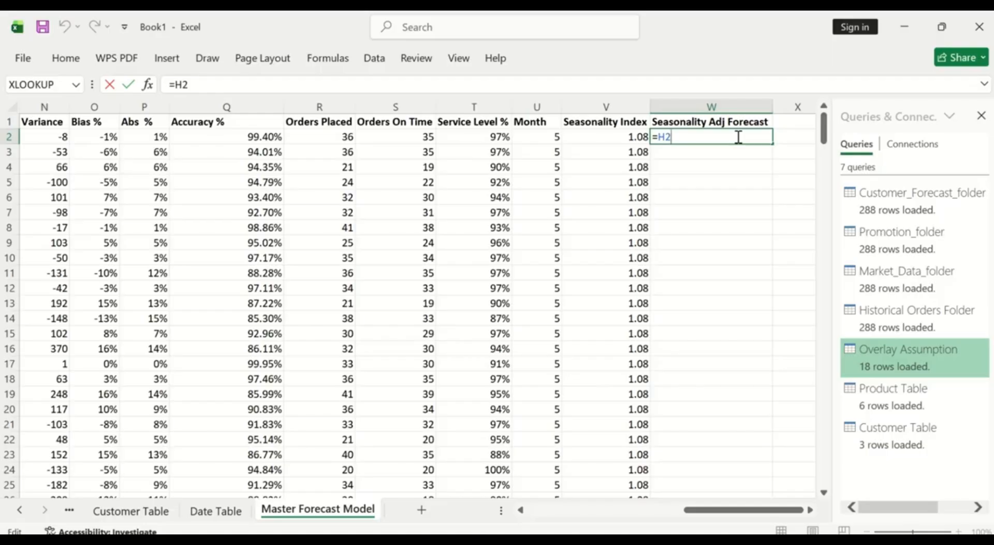
type("*")
left_click(628, 138)
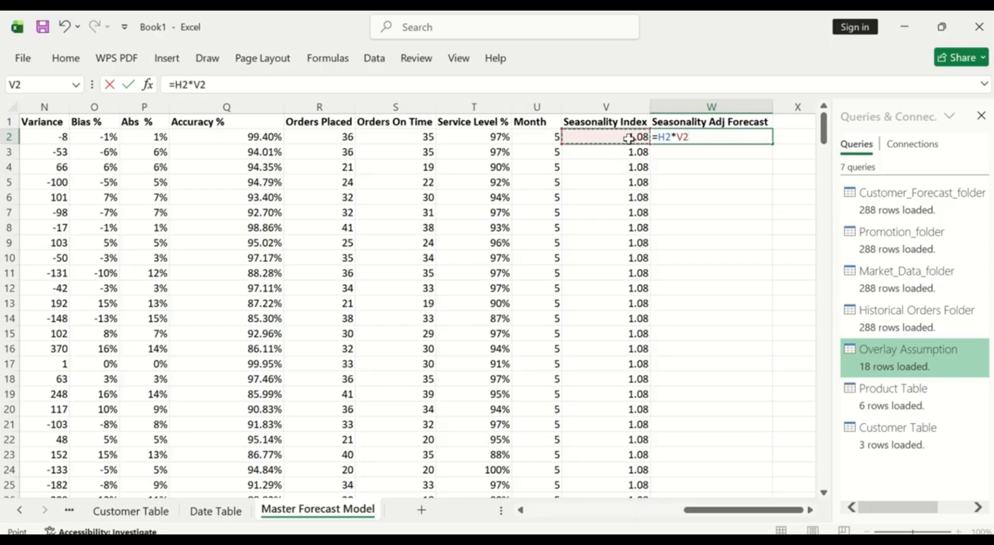
key("Return")
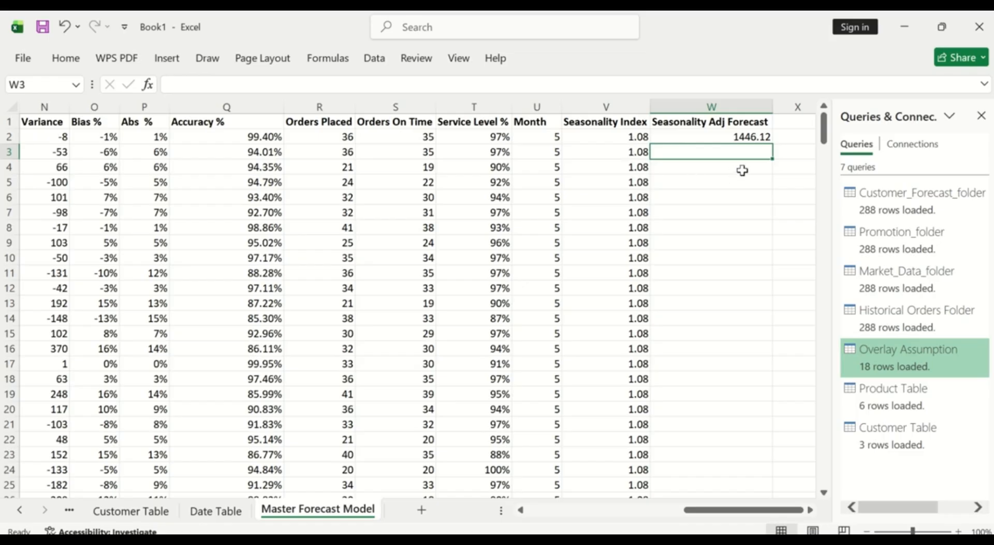
- Fill the seasonality-adjusted forecast formula from W2 down through all data rows of column W and review the filled values
left_click(751, 135)
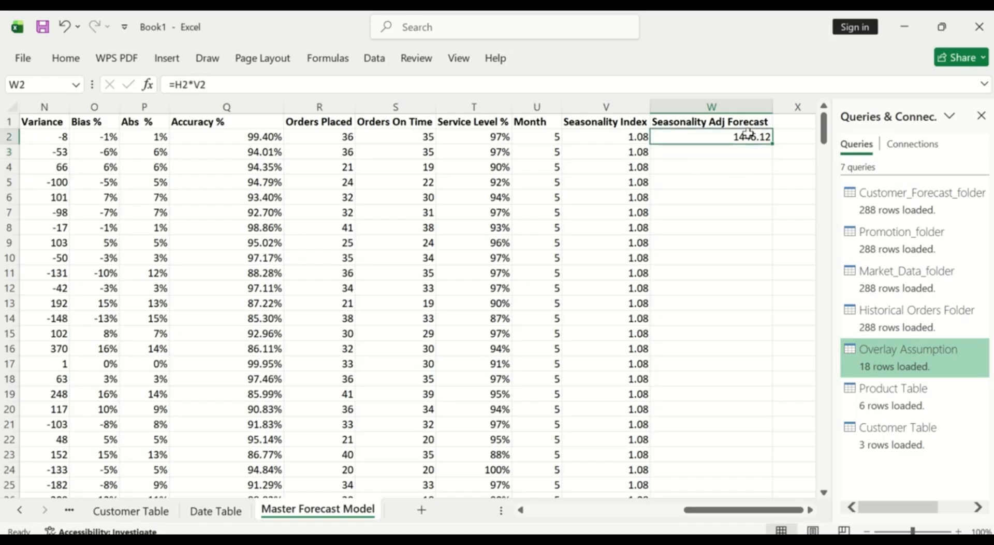
double_click(773, 143)
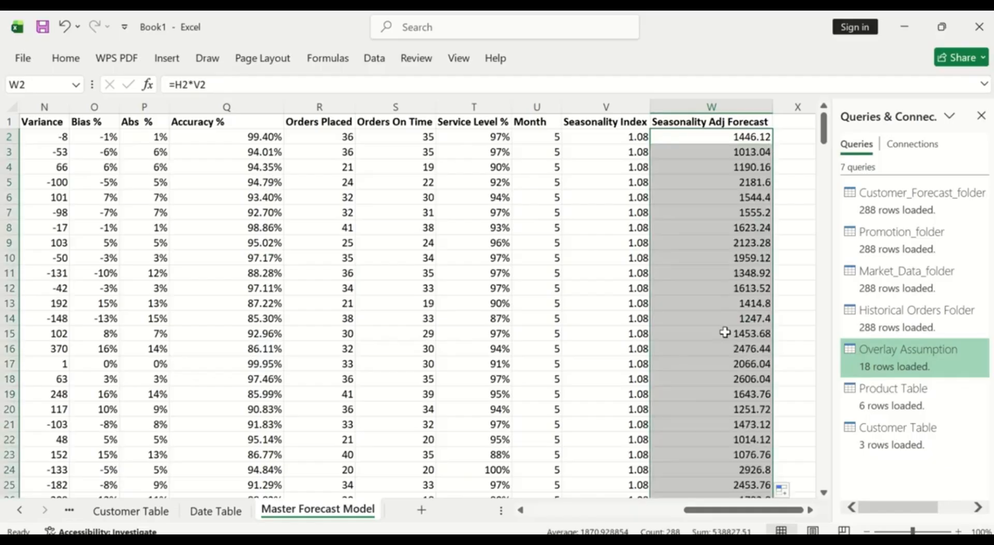
scroll(722, 305, "down", 18)
scroll(722, 305, "up", 18)
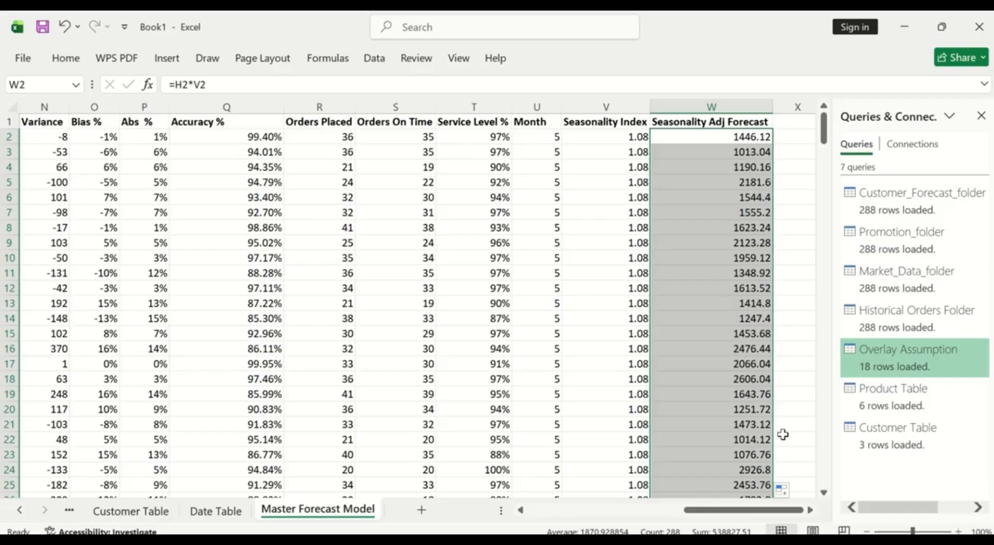
- Add the header "Promo Uplift" in X1 and fit the column width to it
left_click(810, 510)
left_click(810, 510)
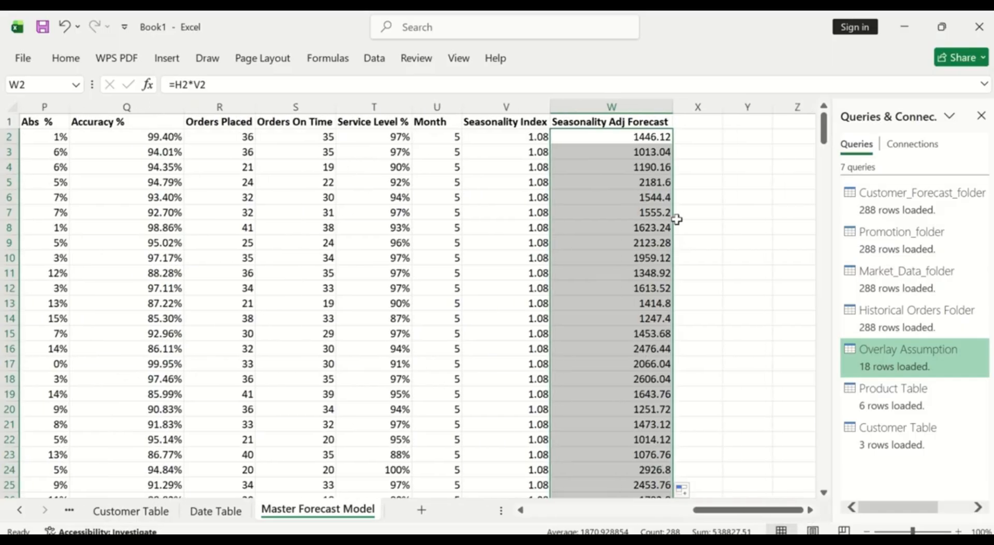
left_click(688, 123)
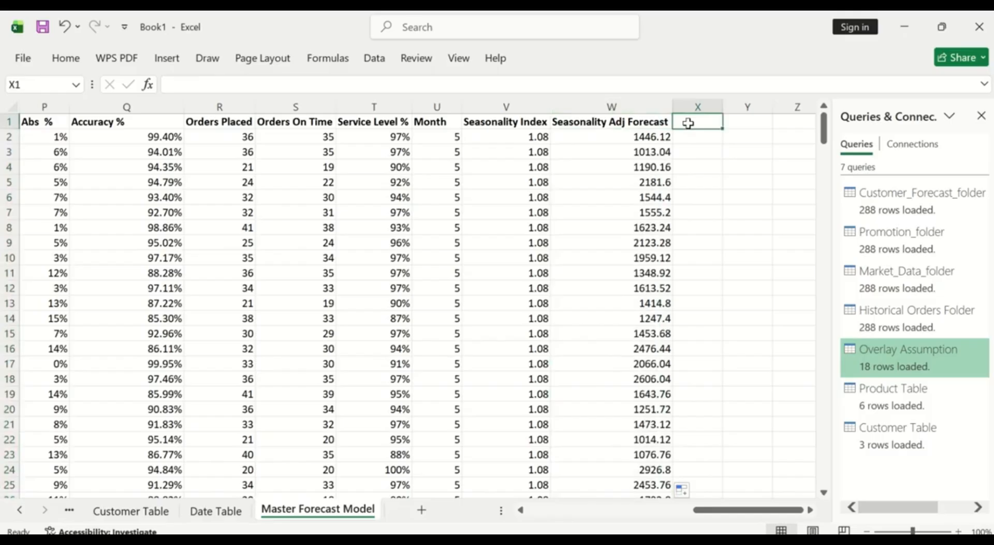
type("Pr")
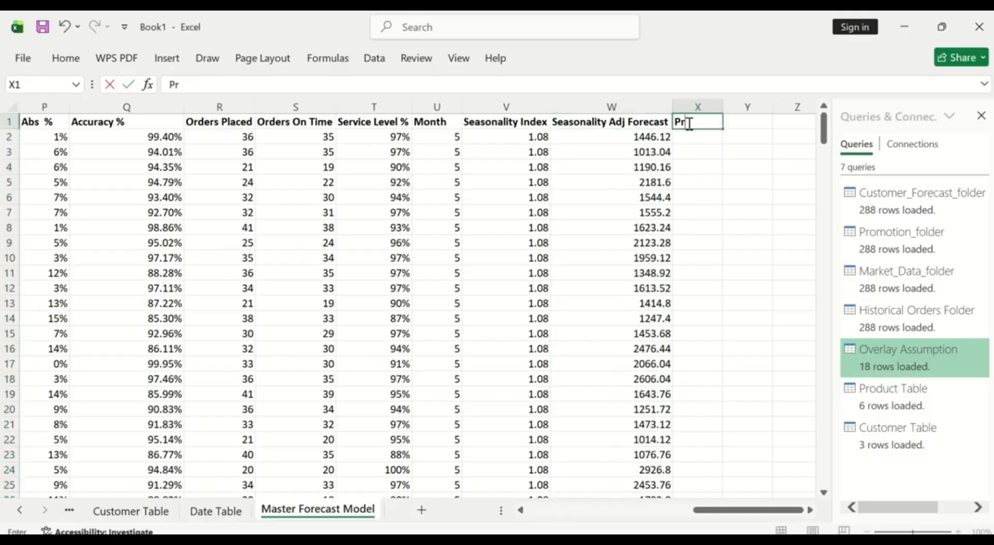
type("omo Upli")
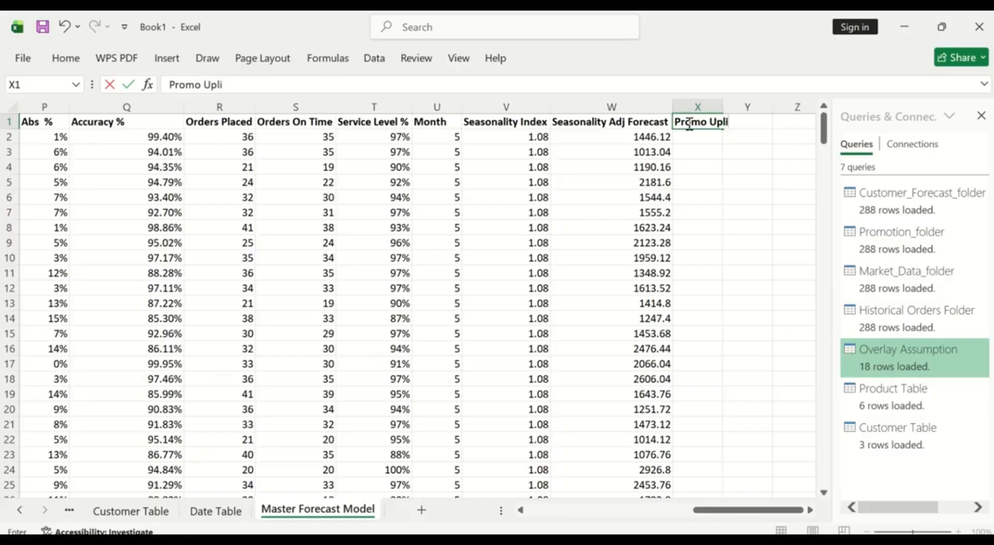
type("ft")
left_click(704, 137)
left_click(707, 122)
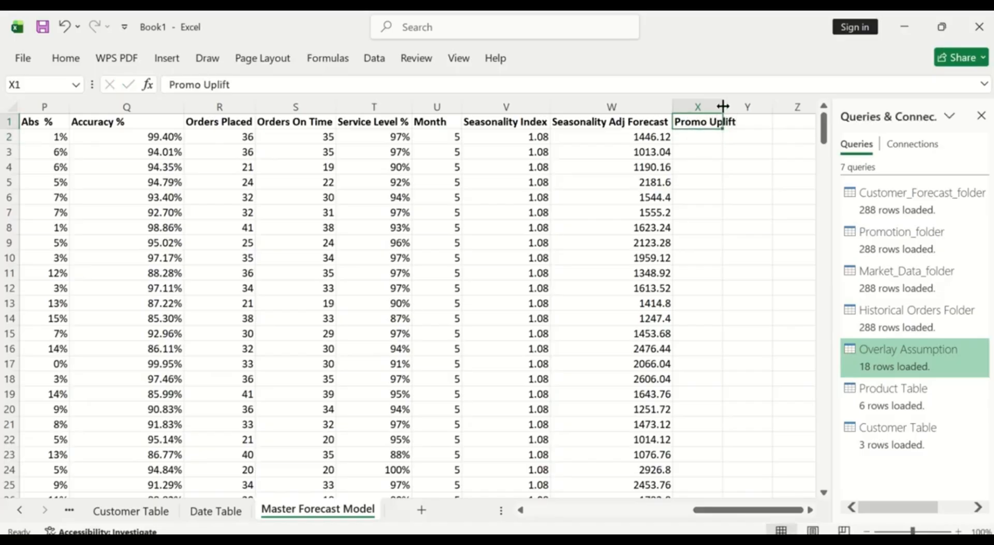
double_click(723, 105)
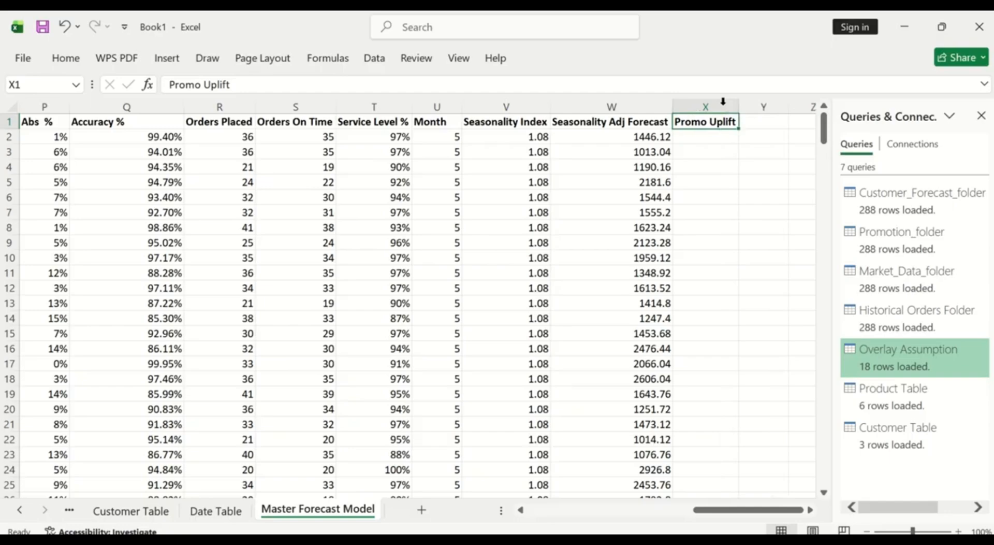
- Format the Promo Uplift % values in E8:E10 of the Overlay Assumption sheet as percentages
left_click(701, 140)
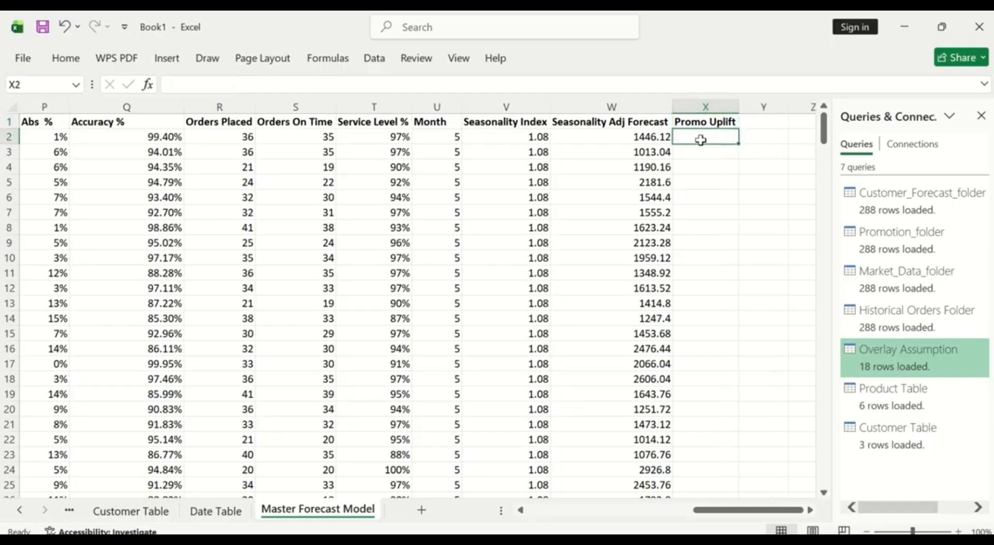
left_click(21, 510)
left_click(20, 510)
left_click(124, 510)
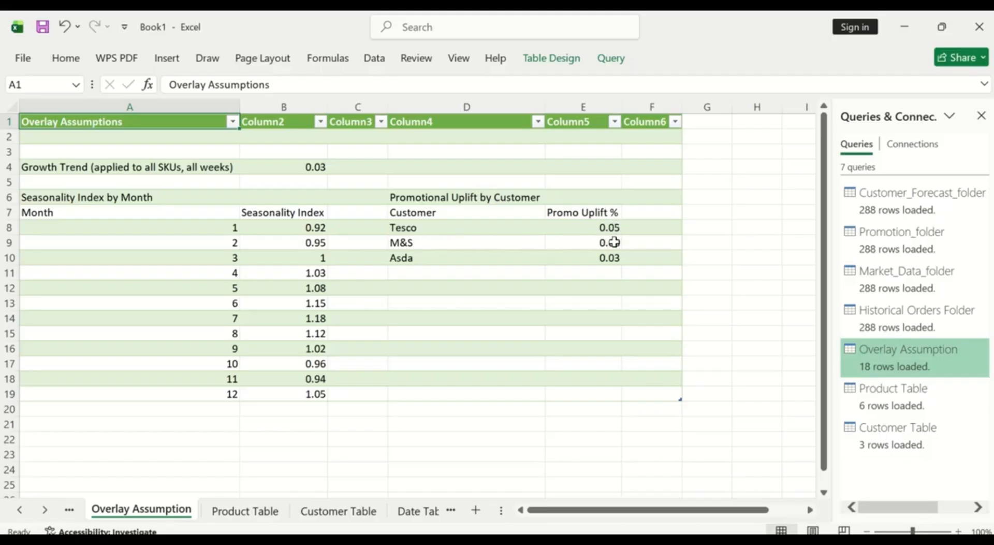
left_click(600, 226)
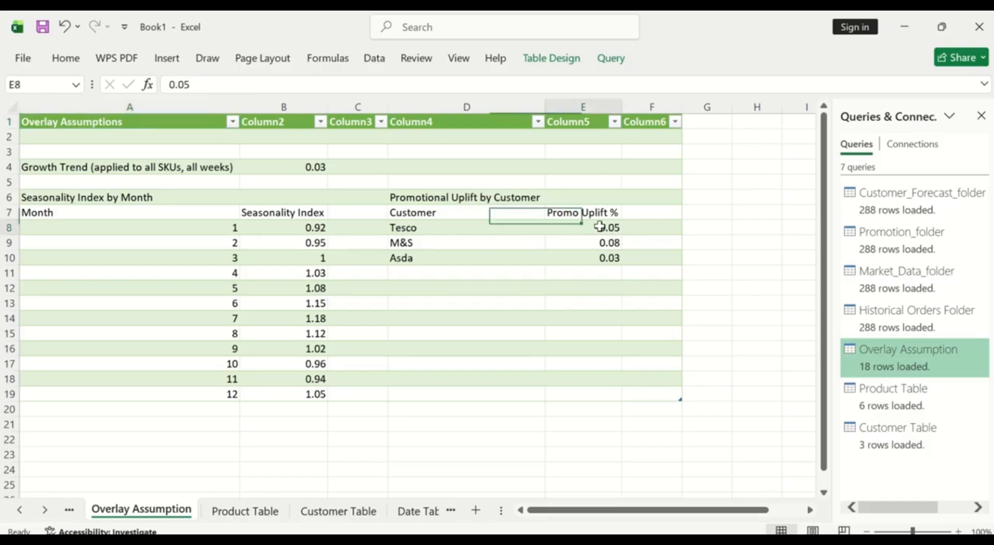
left_click_drag(600, 226, 604, 257)
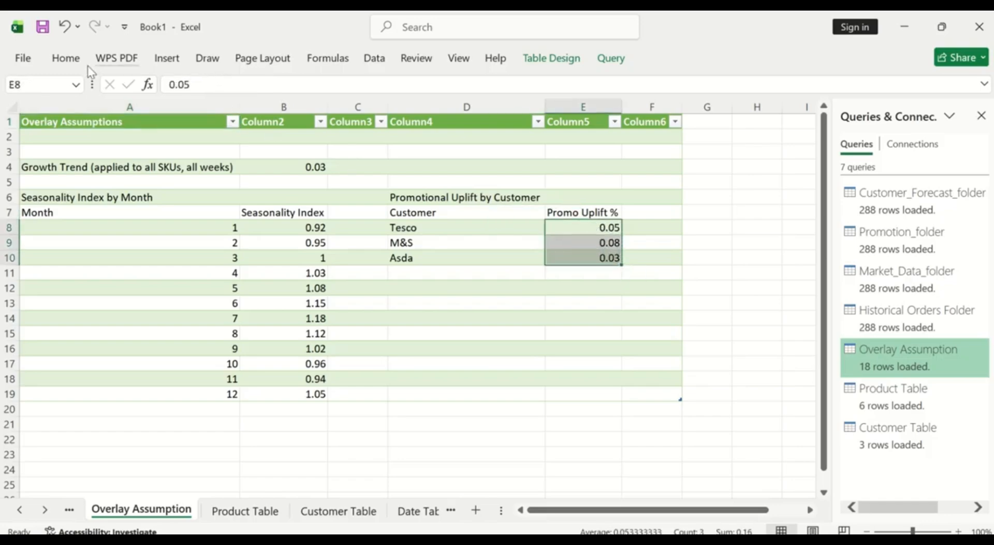
left_click(65, 57)
left_click(351, 103)
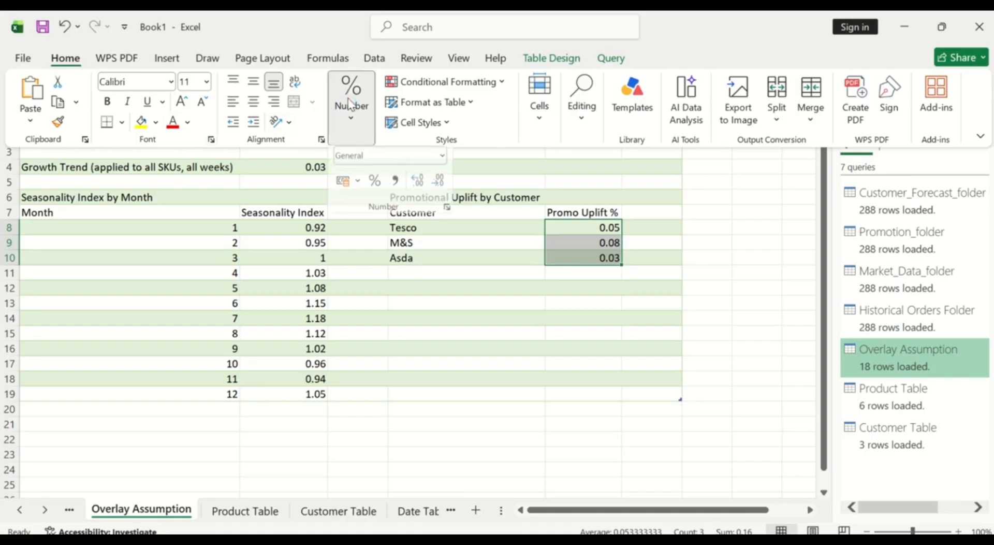
left_click(377, 189)
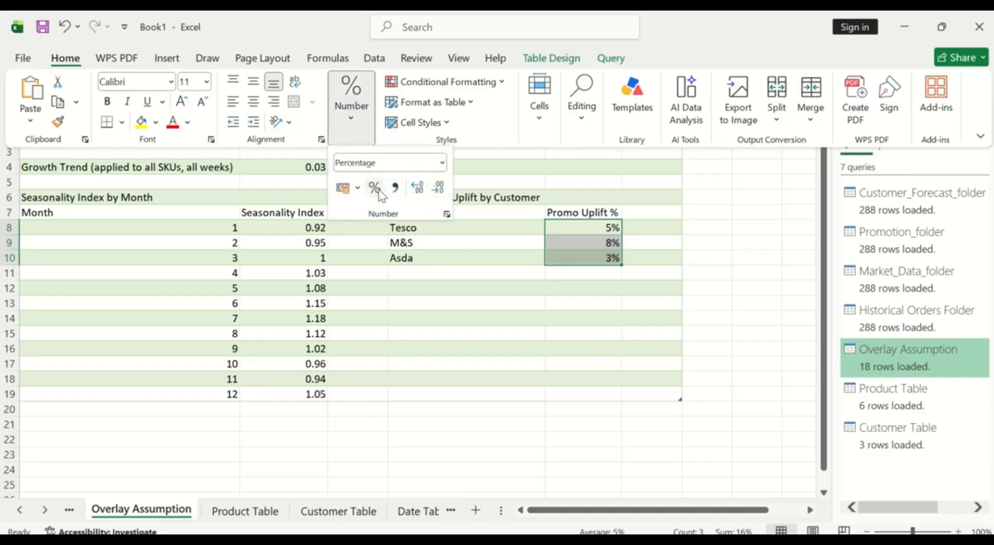
left_click(501, 227)
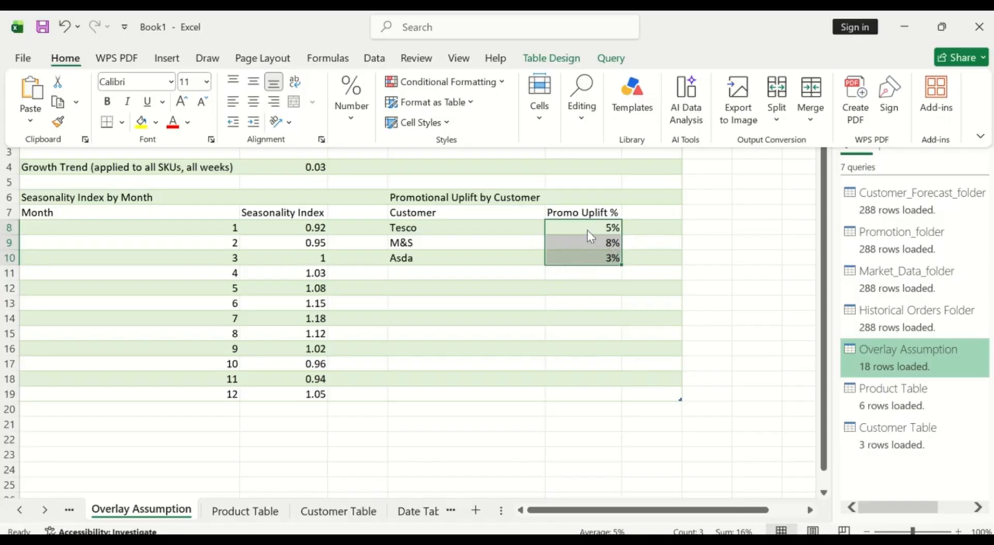
key("ctrl+F1")
- Start an XLOOKUP in X2 of Master Forecast Model with the customer in A2 as the lookup value
left_click(452, 511)
left_click(452, 510)
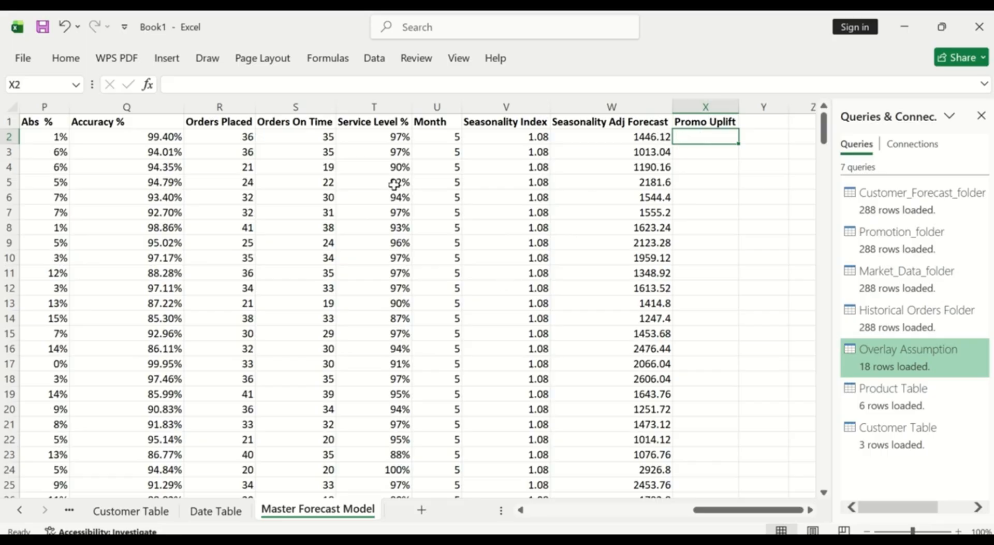
left_click(147, 86)
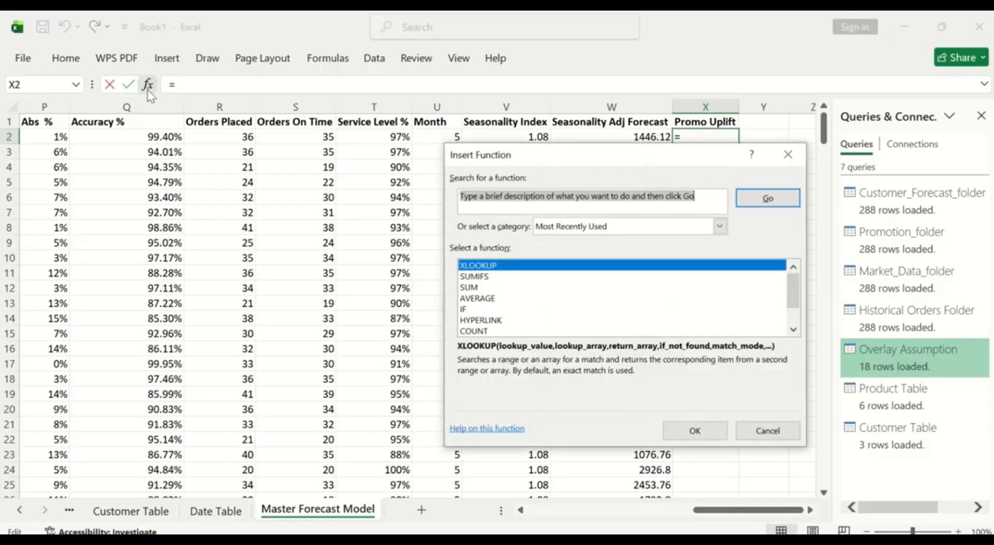
left_click(694, 429)
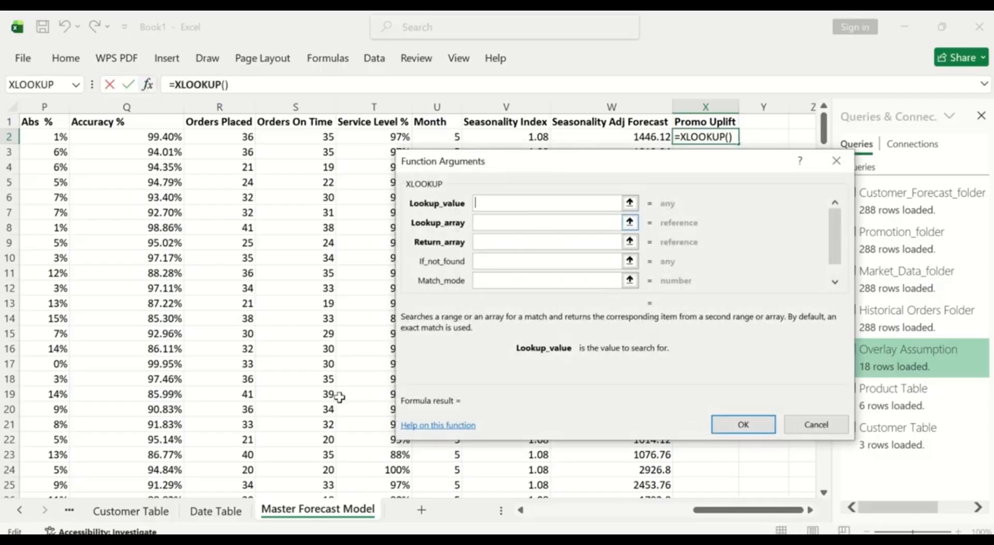
left_click_drag(521, 512, 524, 512)
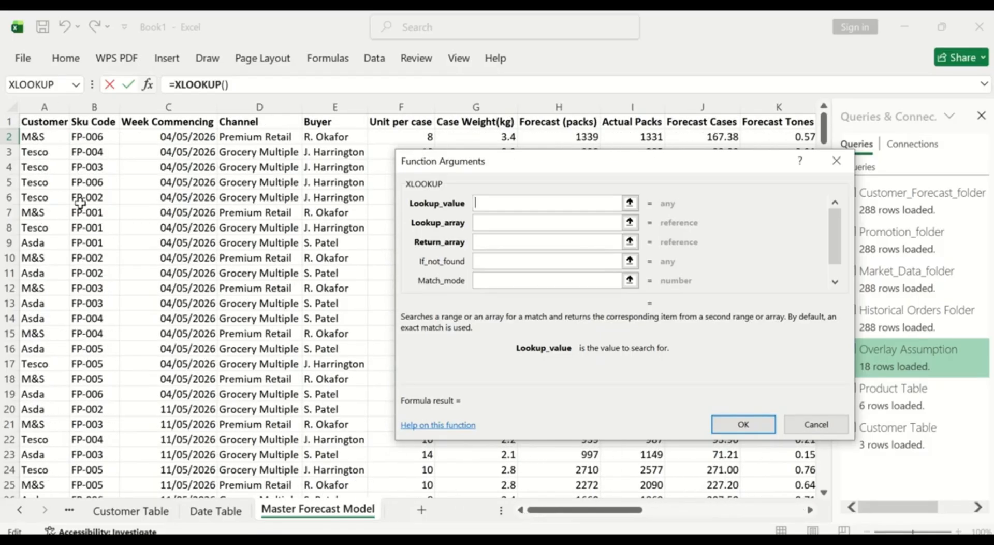
left_click(46, 136)
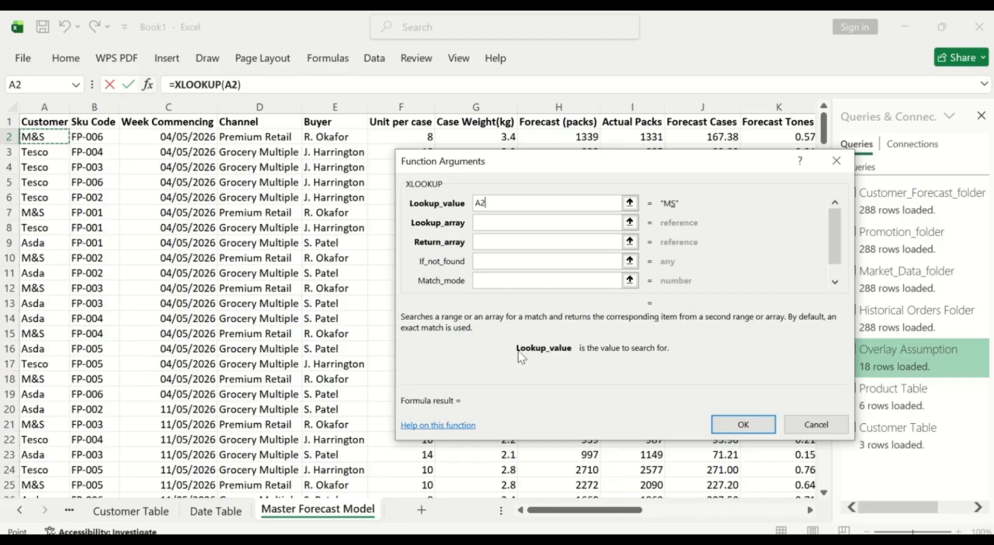
- Set the XLOOKUP's lookup array to the customer names in D8:D10 of the Overlay Assumption sheet
left_click(499, 224)
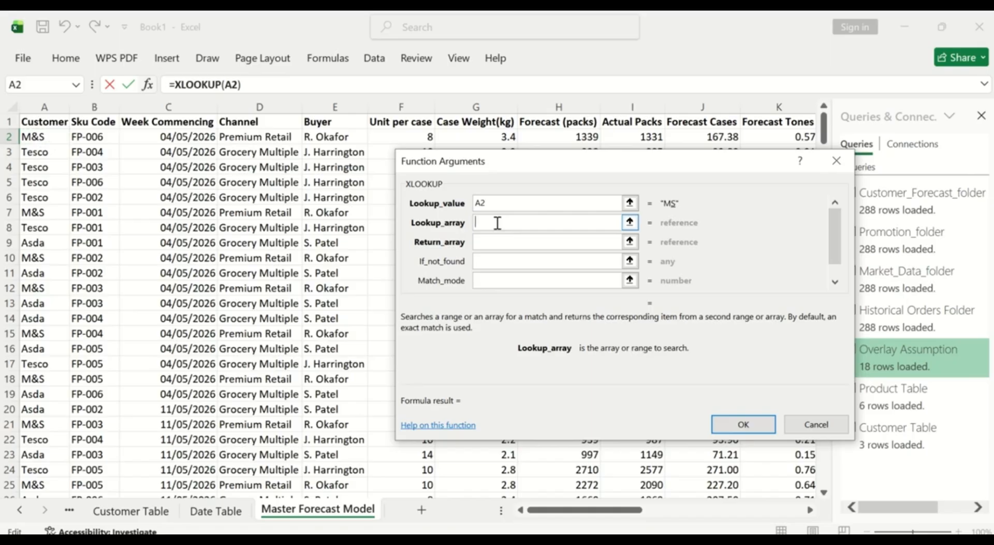
left_click(20, 510)
left_click(20, 510)
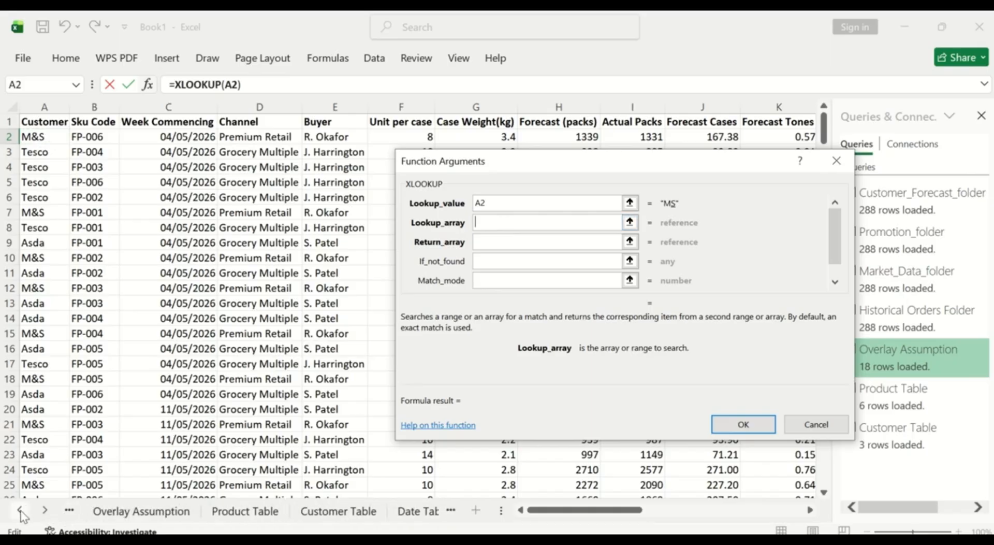
left_click(124, 511)
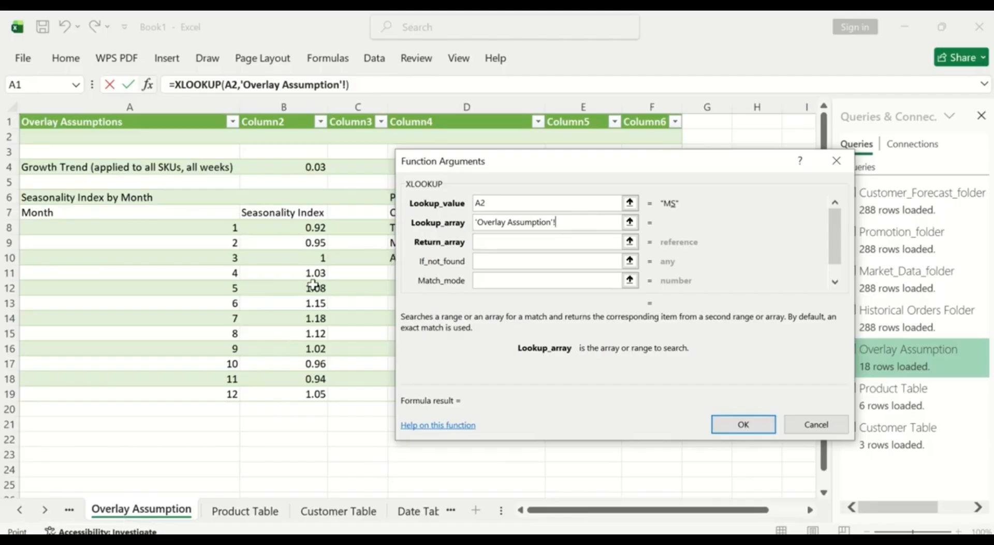
left_click_drag(532, 170, 693, 224)
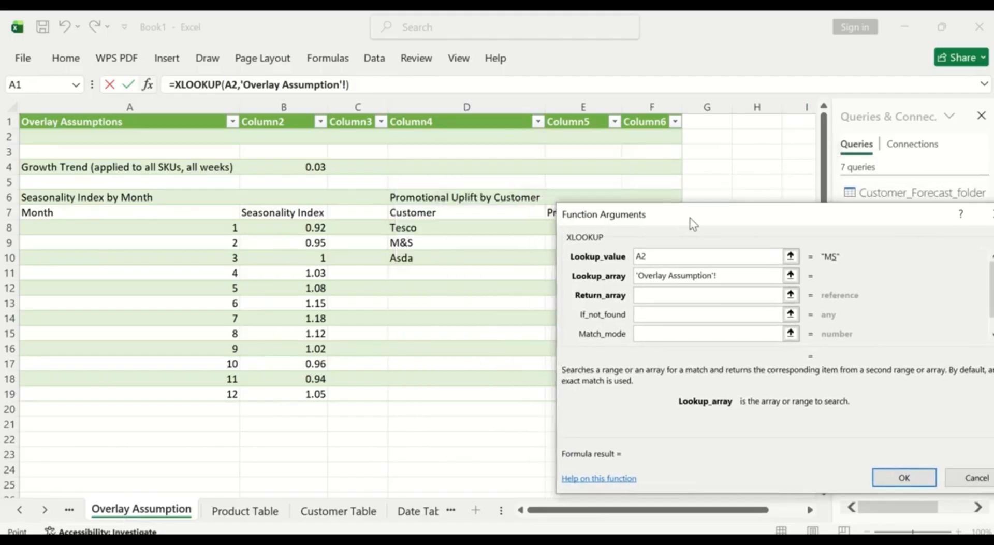
left_click_drag(422, 229, 427, 264)
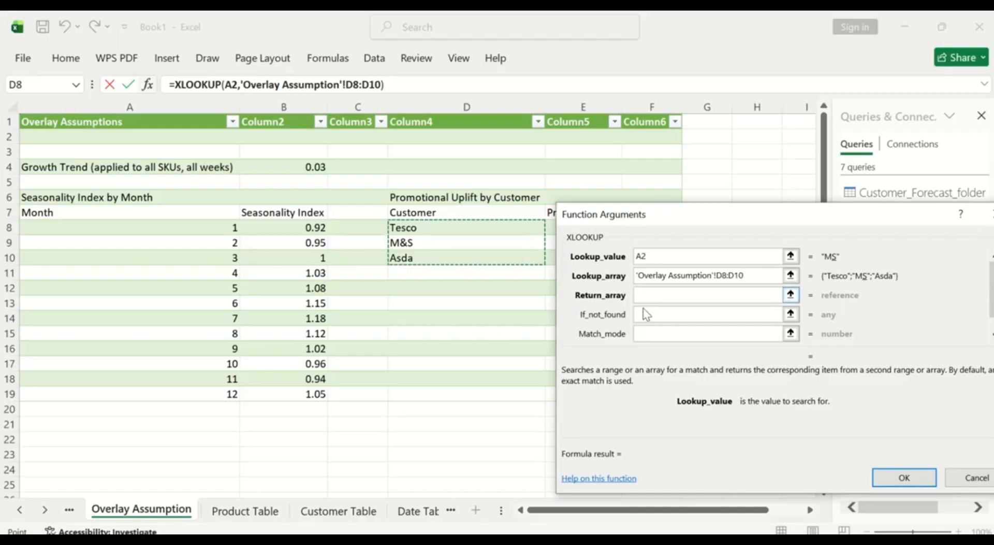
- Set the return array to the promo uplift percentages in E8:E10 of Overlay Assumption and enter the XLOOKUP formula in X2
left_click(661, 296)
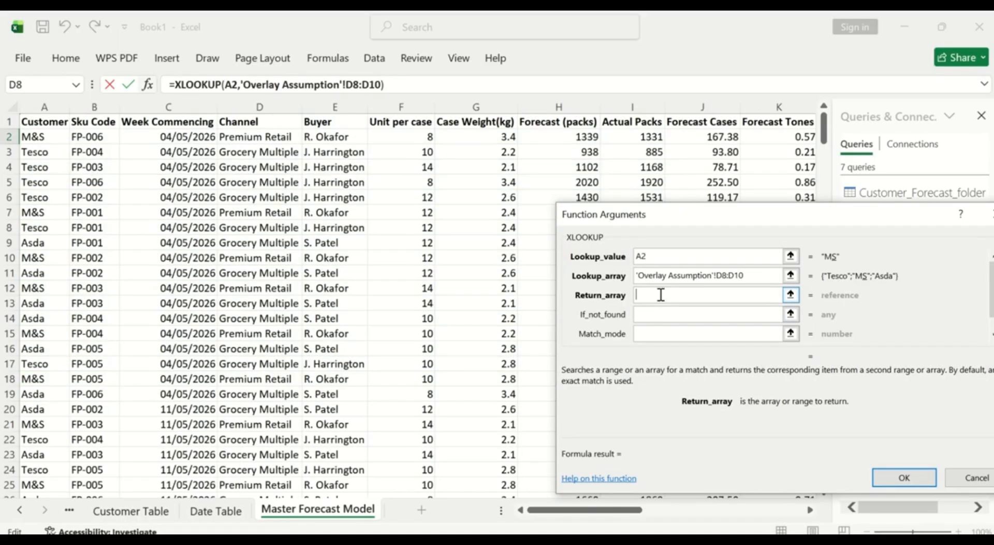
left_click(21, 511)
left_click(21, 512)
left_click(21, 511)
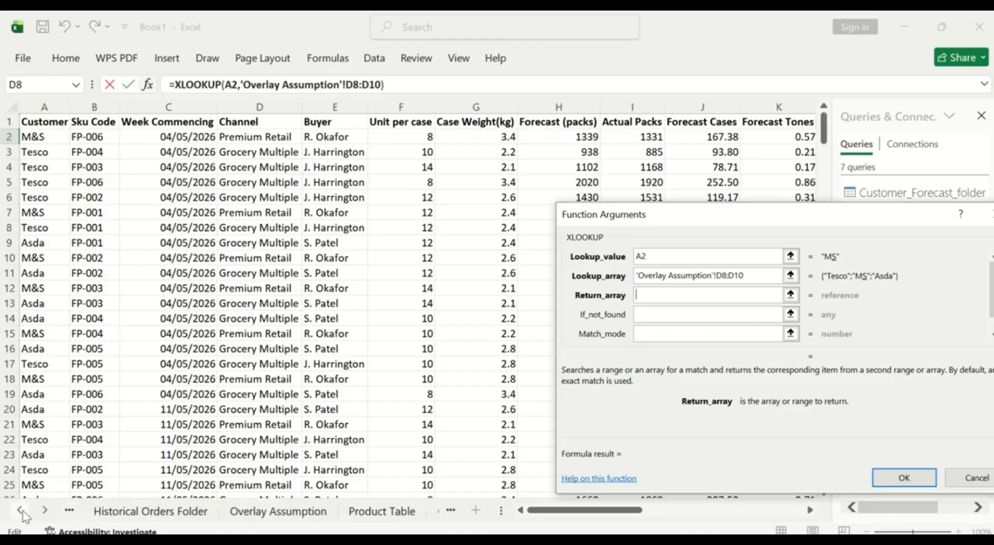
left_click(290, 513)
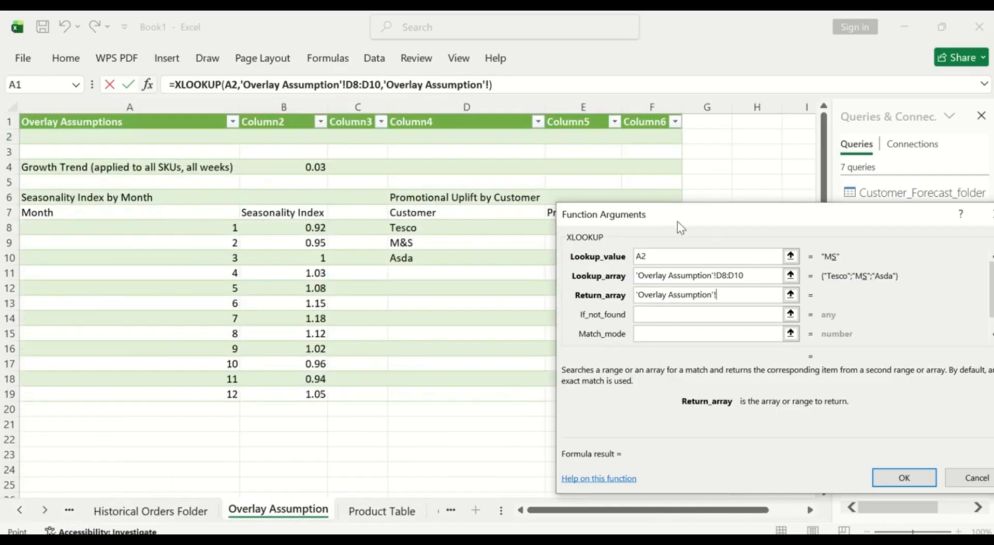
left_click_drag(692, 219, 628, 318)
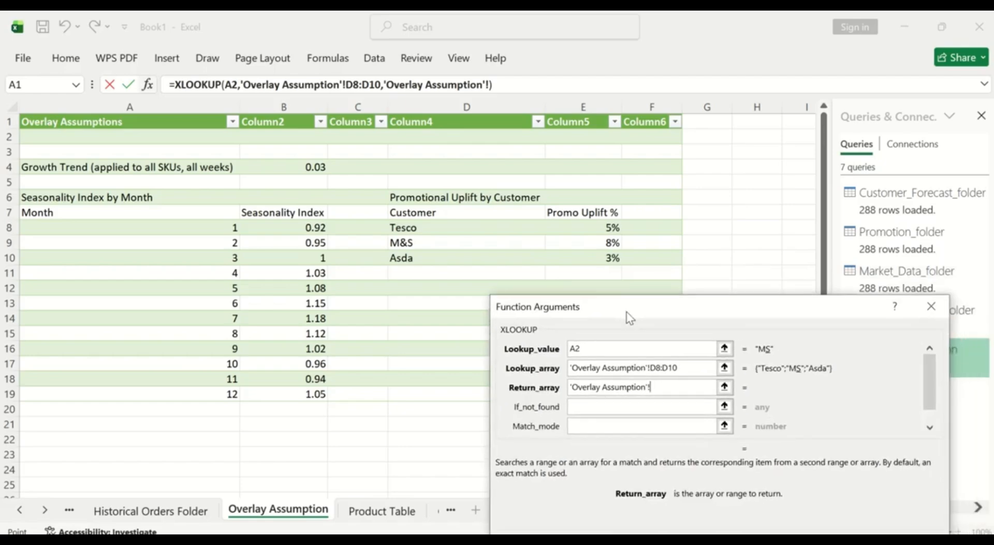
left_click_drag(604, 228, 603, 258)
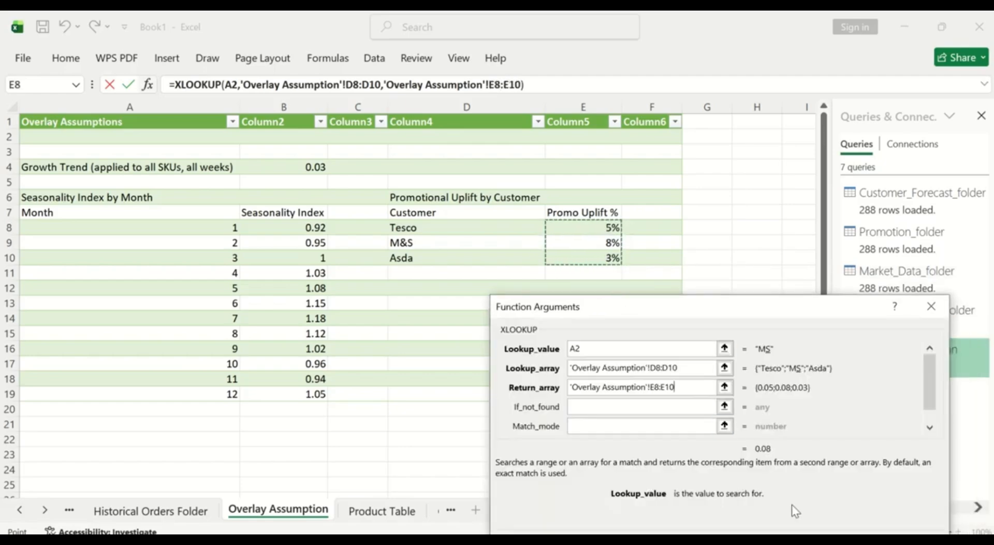
left_click_drag(711, 317, 675, 217)
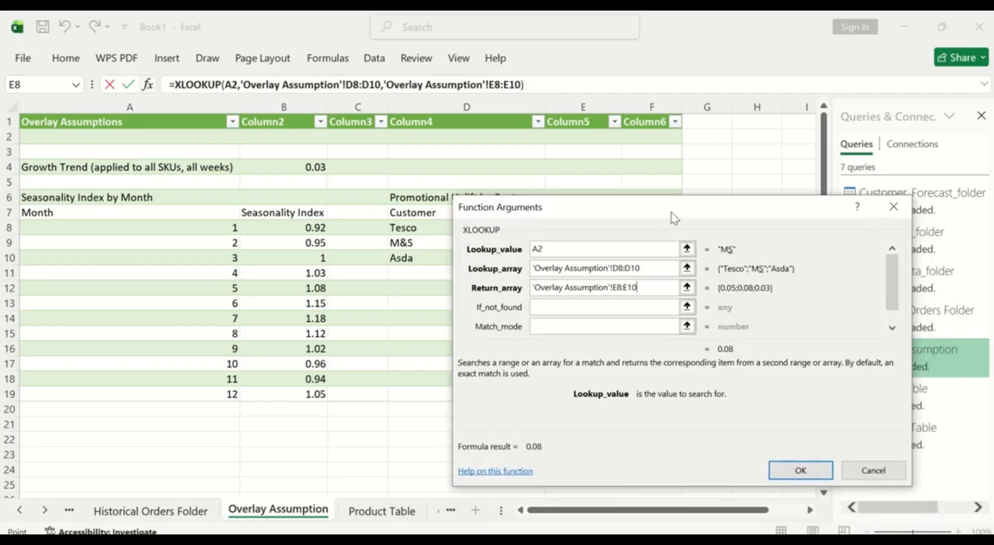
left_click(800, 471)
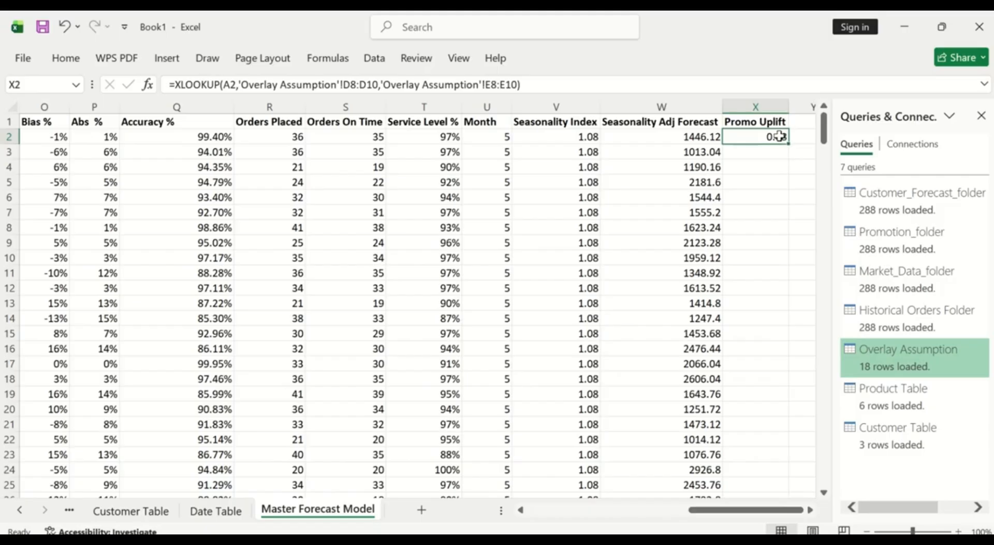
- Format the promo uplift in X2 as a percentage and fill its XLOOKUP formula down the Promo Uplift column
left_click(67, 60)
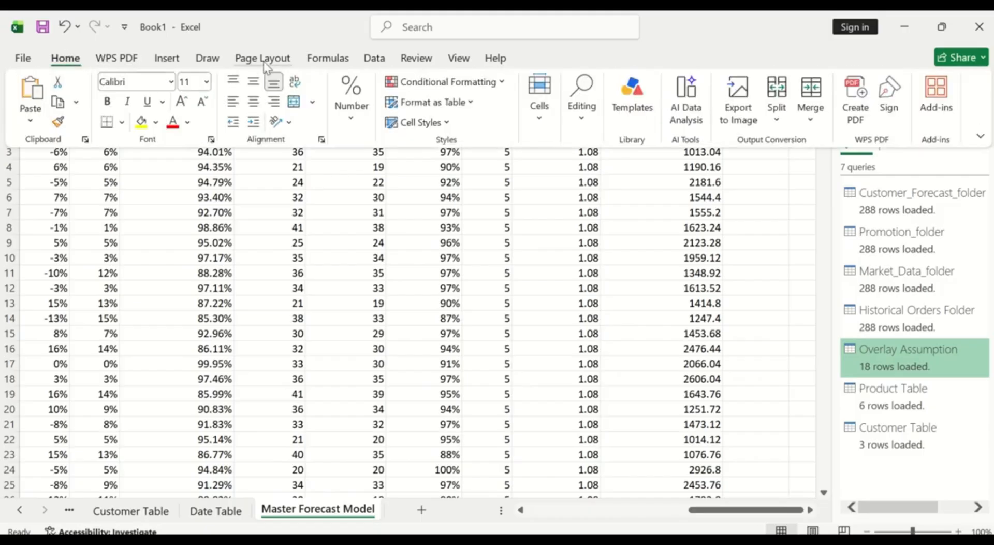
left_click(351, 101)
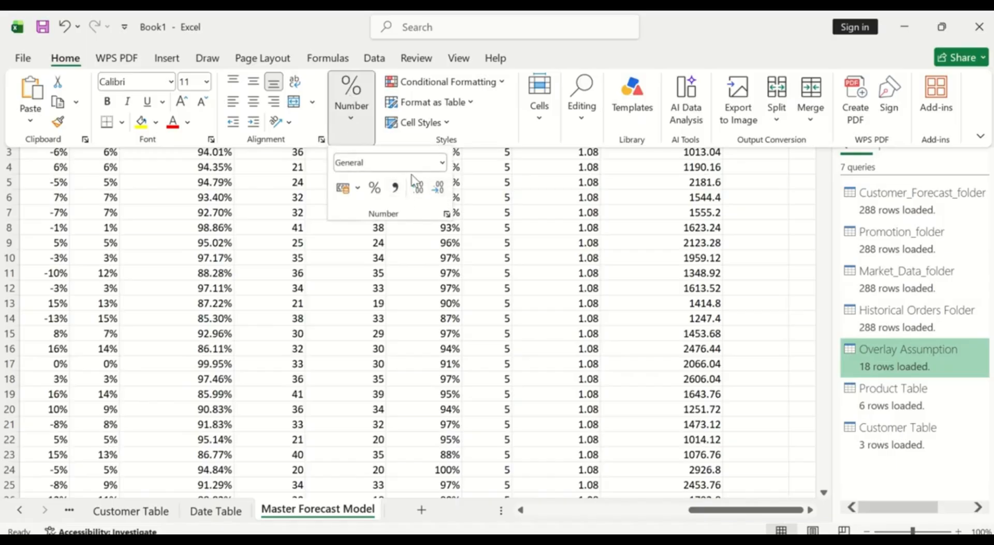
left_click(433, 165)
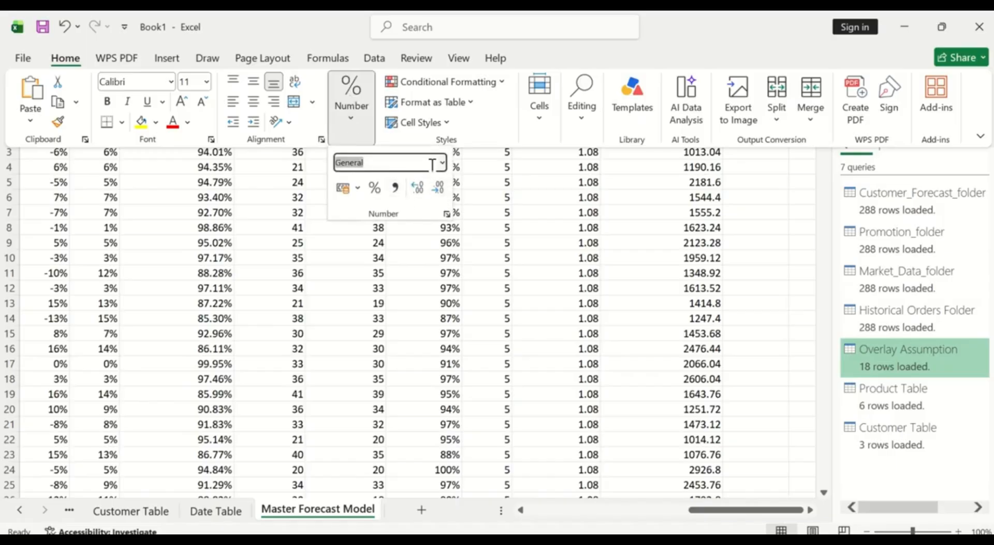
left_click(374, 187)
left_click(757, 212)
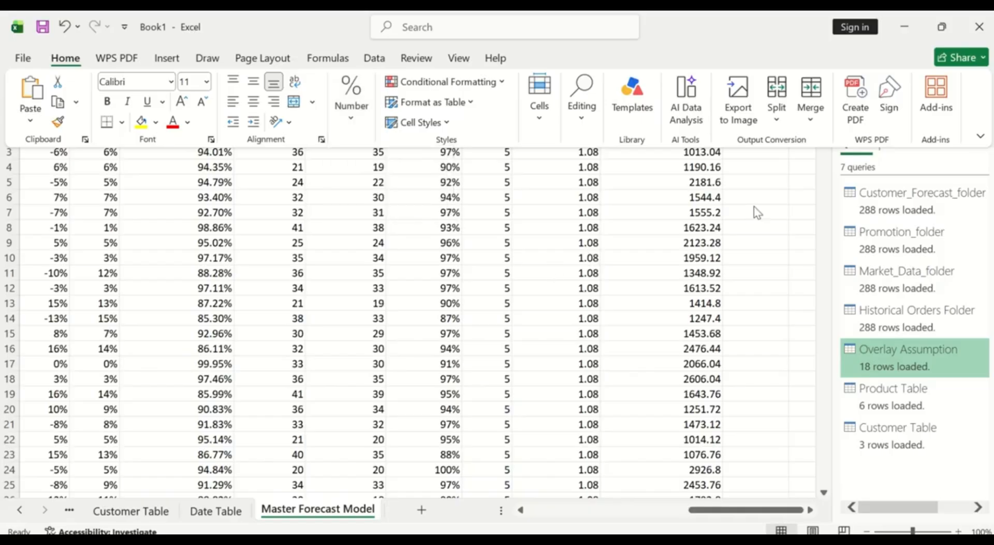
left_click(757, 212)
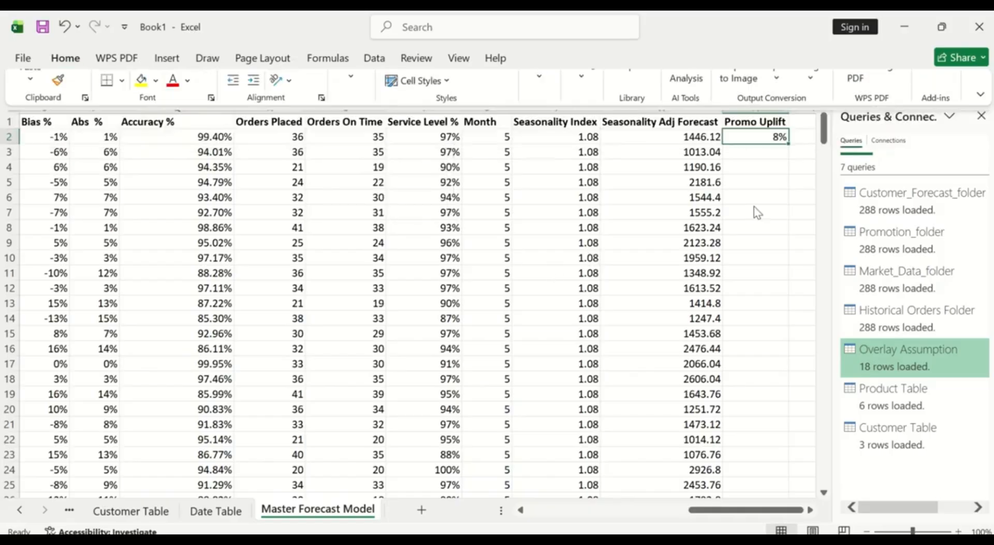
double_click(789, 143)
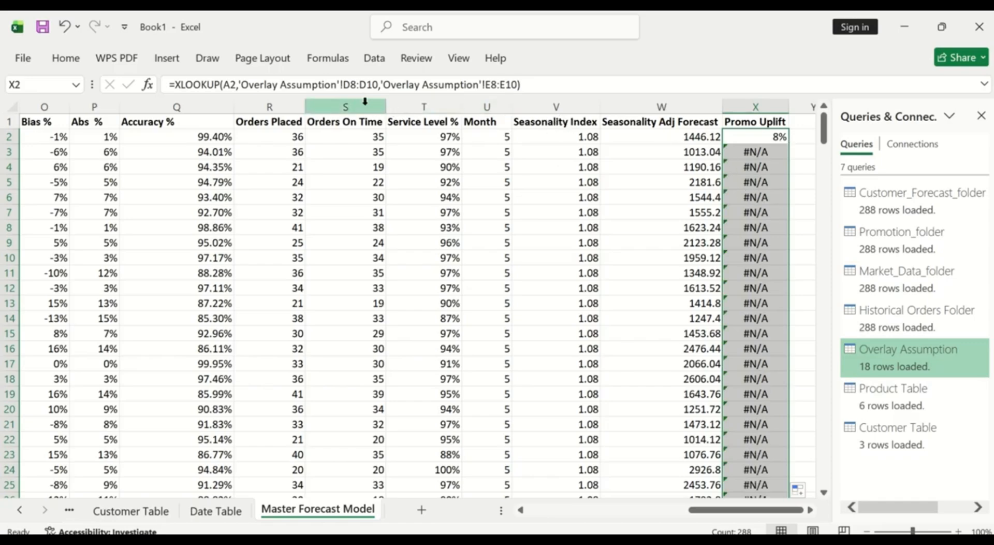
- Make the lookup array in X2's XLOOKUP formula absolute as $D$8:$D$10
left_click(344, 84)
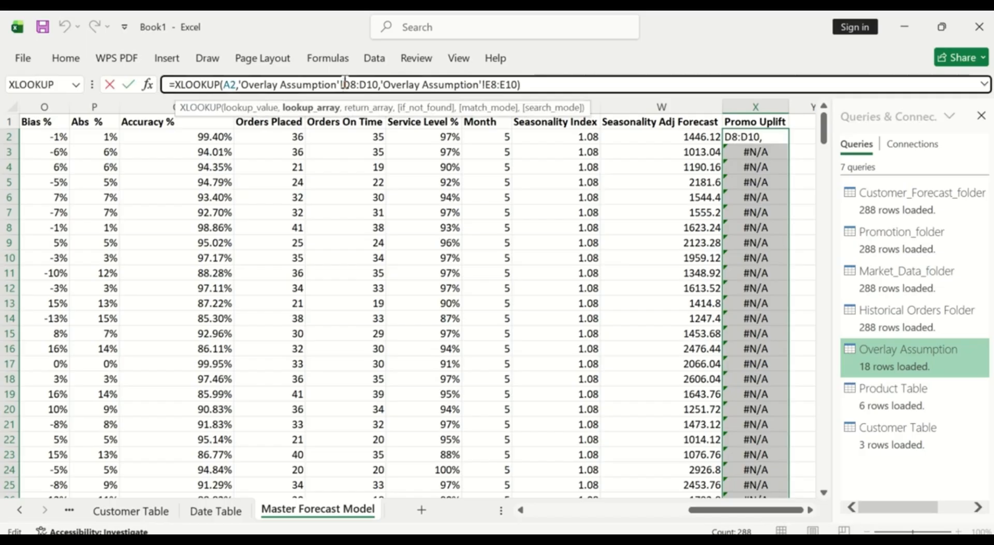
type("$D")
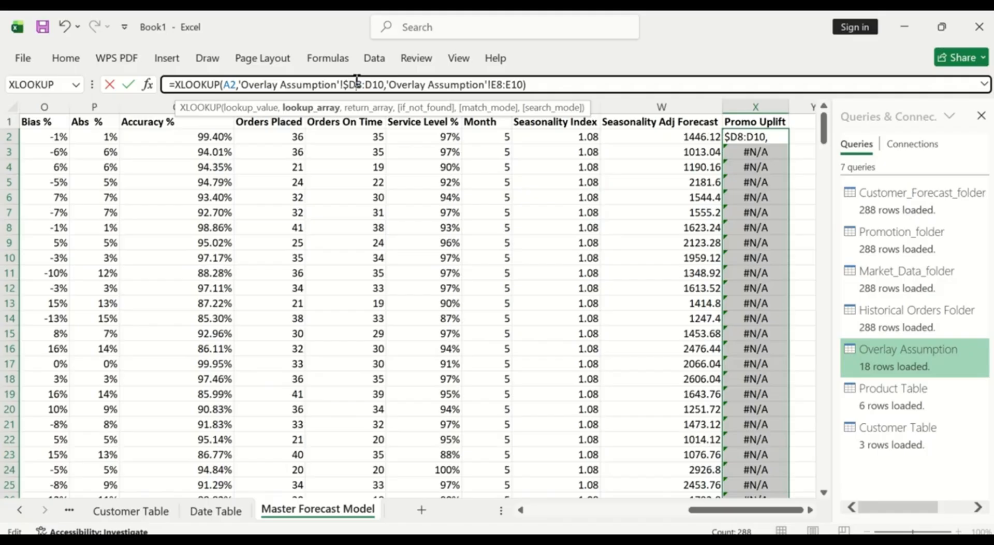
type("$8:")
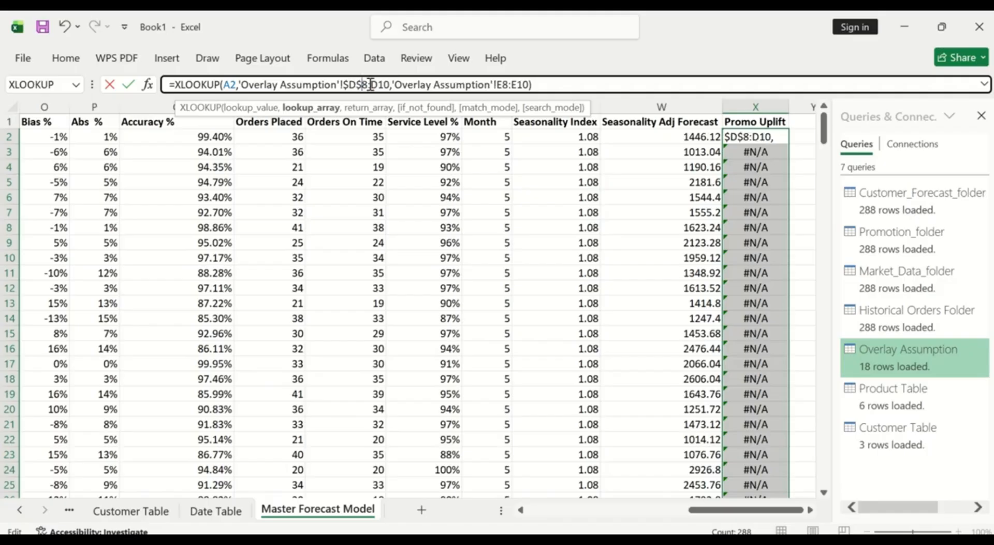
type("$D")
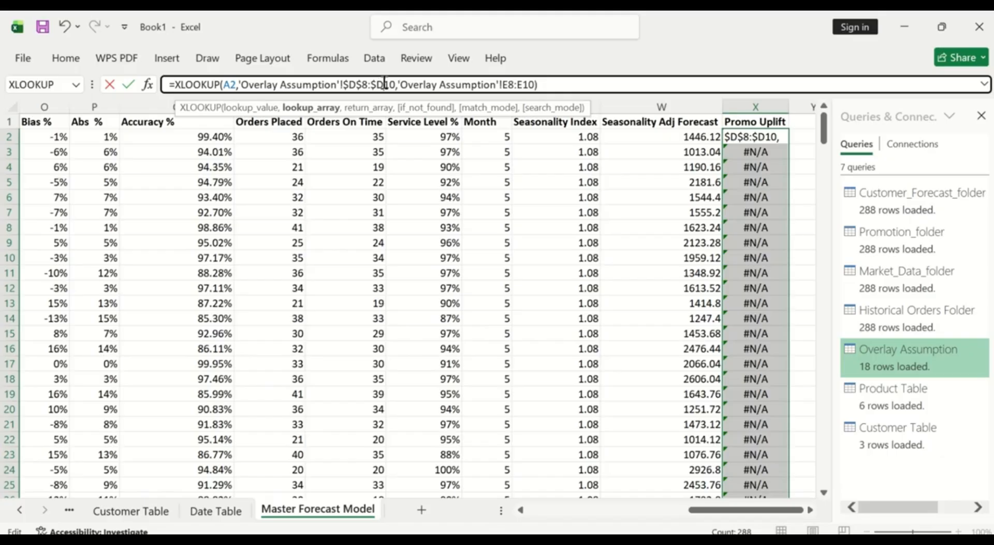
type("$")
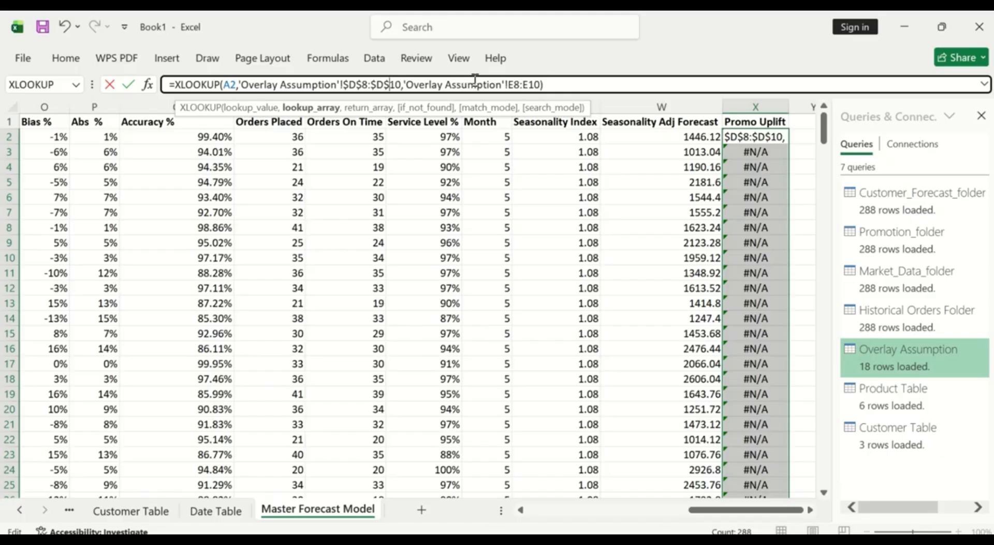
- Make the return array in X2's XLOOKUP absolute as $E$8:$E$10 and enter the corrected formula
left_click(510, 83)
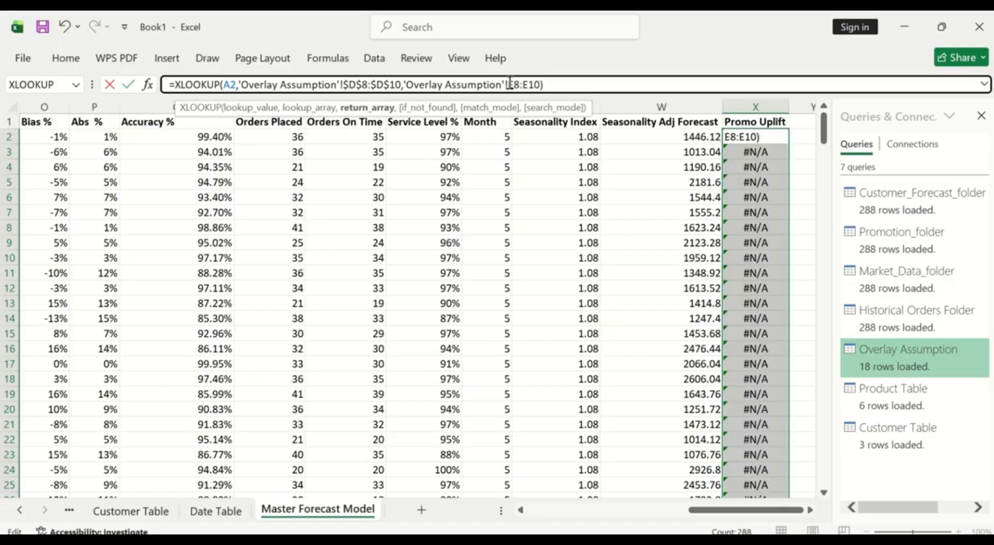
type("$")
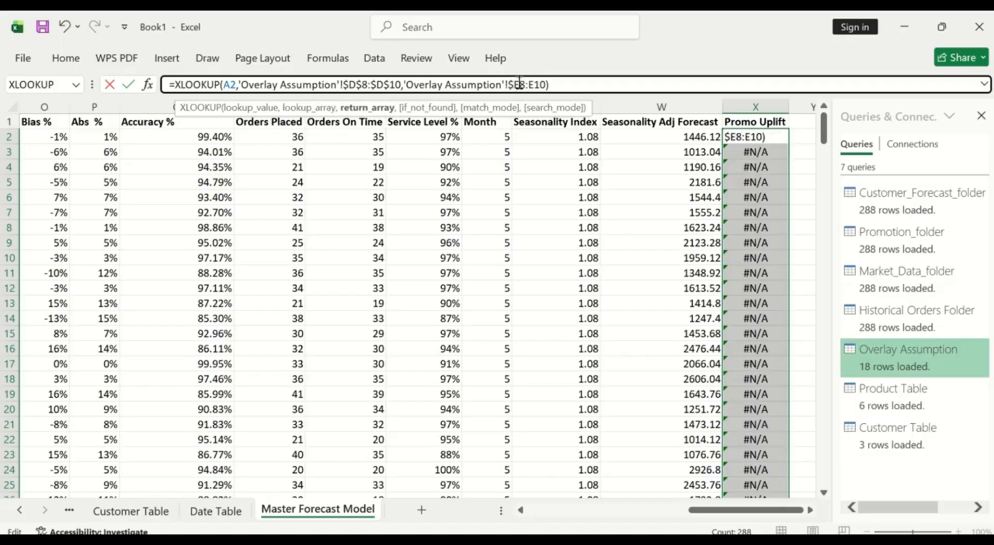
left_click(519, 83)
type("$")
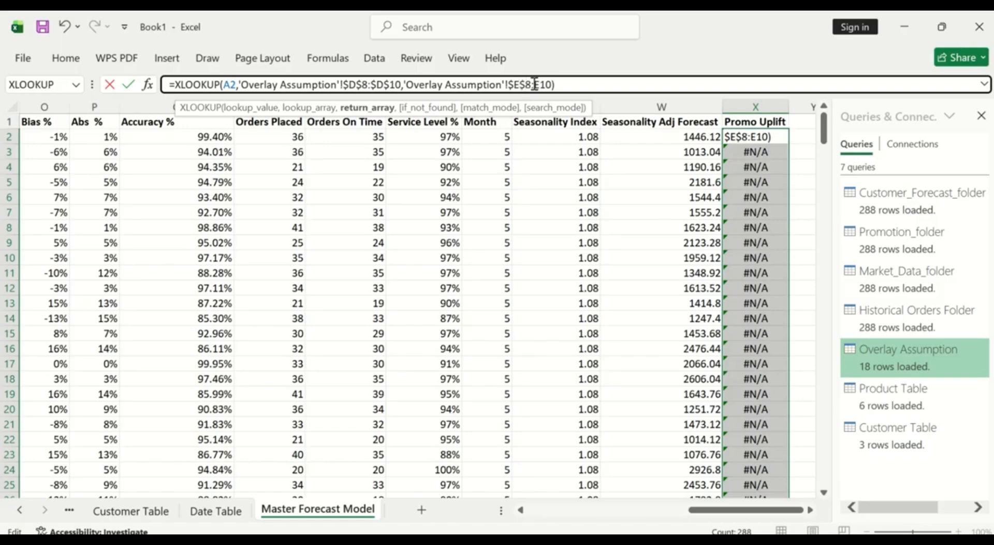
left_click(535, 83)
type("$")
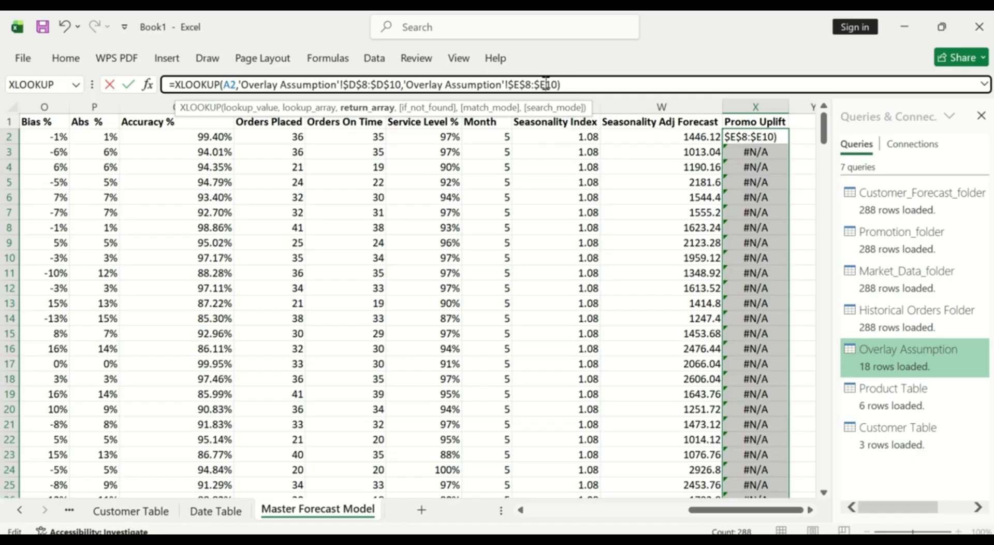
left_click(546, 84)
type("$")
key("Return")
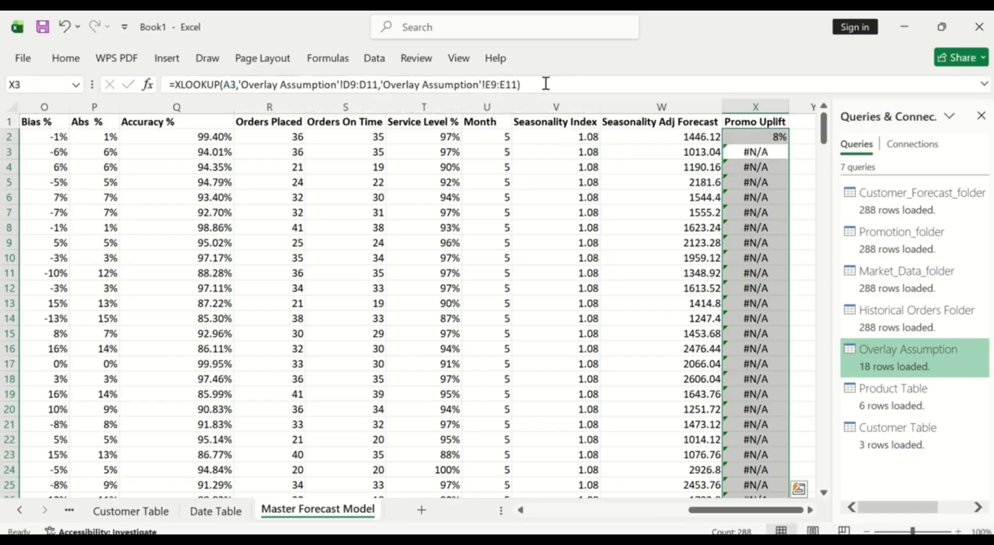
- Fill the corrected XLOOKUP from X2 down the Promo Uplift column and check the filled rows
left_click(781, 137)
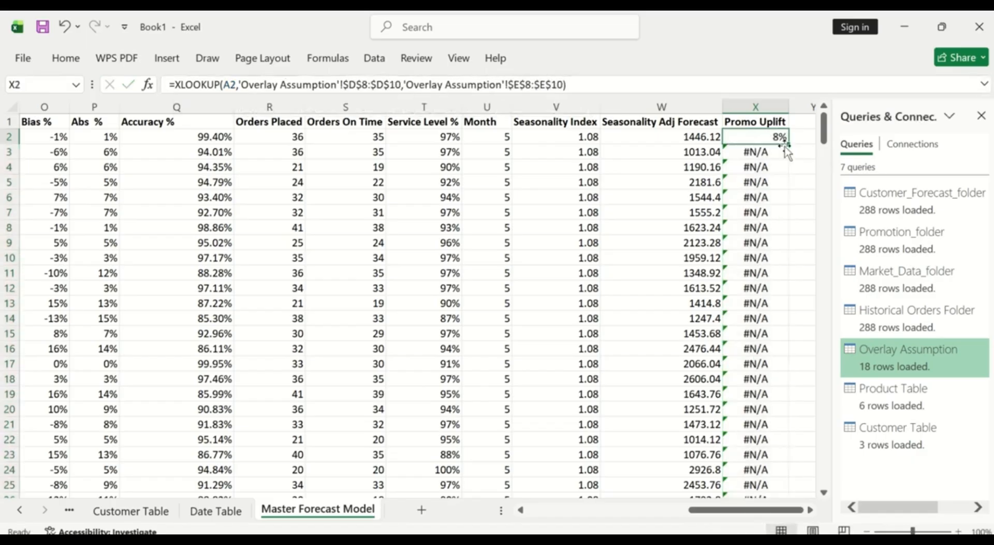
double_click(789, 142)
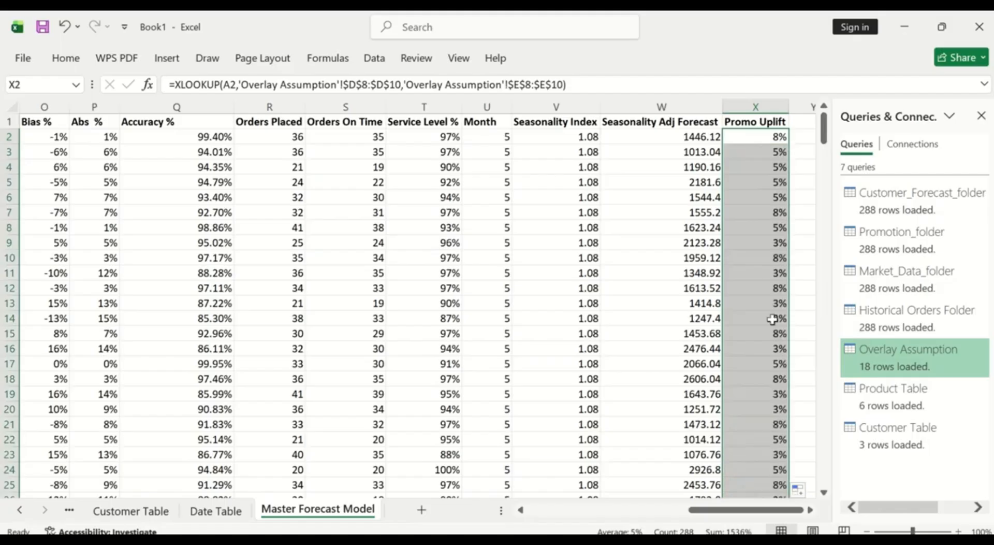
scroll(771, 321, "down", 20)
scroll(761, 294, "down", 18)
scroll(761, 290, "up", 20)
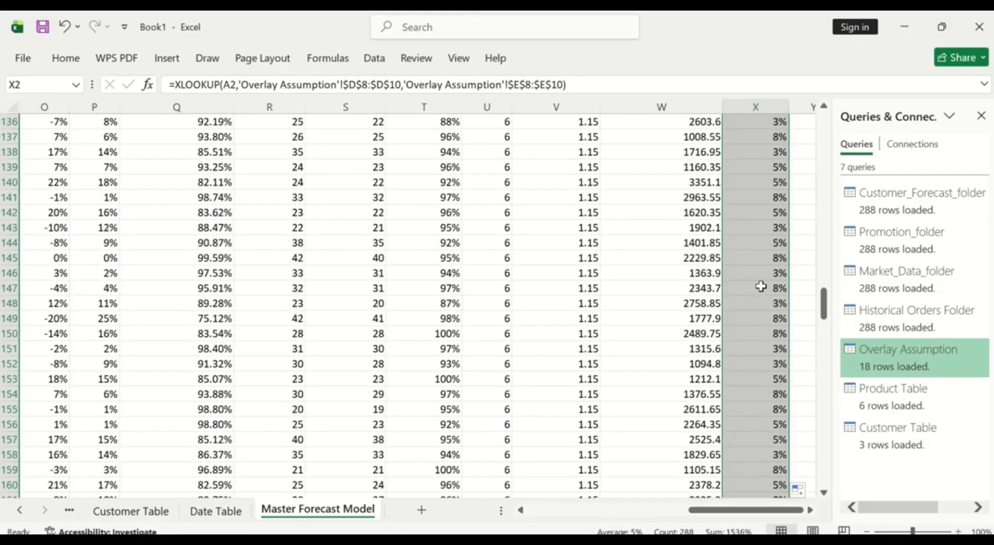
scroll(760, 286, "up", 20)
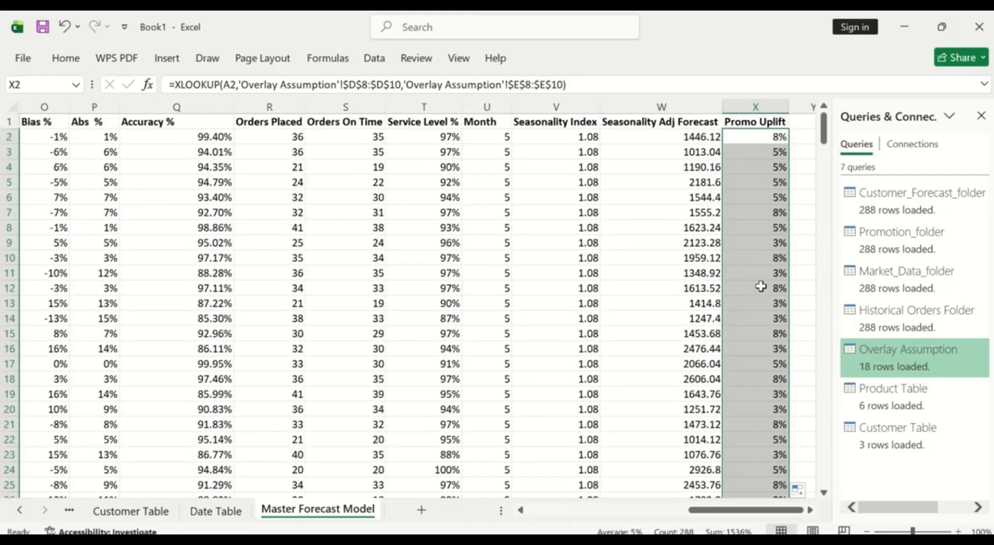
- Select the empty header cell Y1 beside the Promo Uplift column
left_click(811, 510)
left_click(811, 510)
left_click(811, 510)
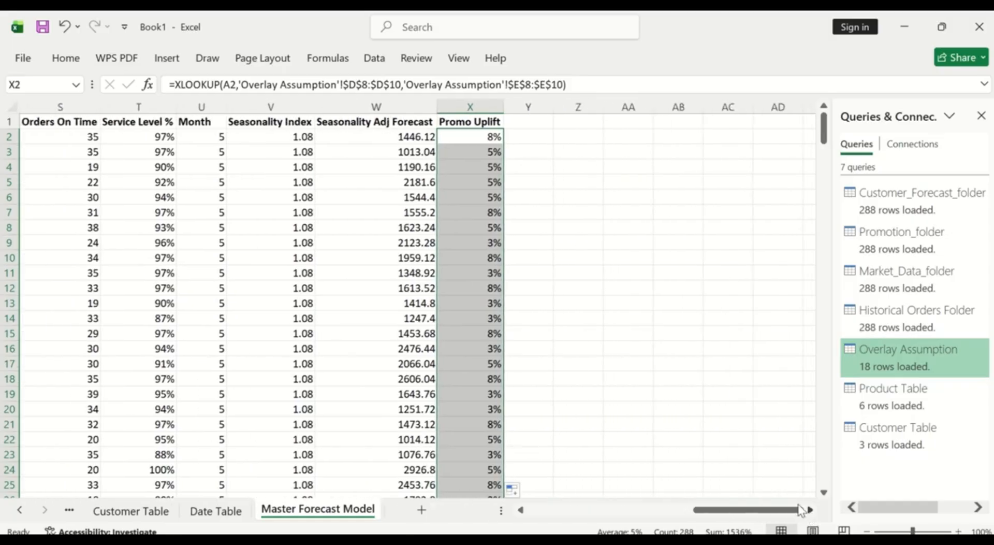
left_click(525, 122)
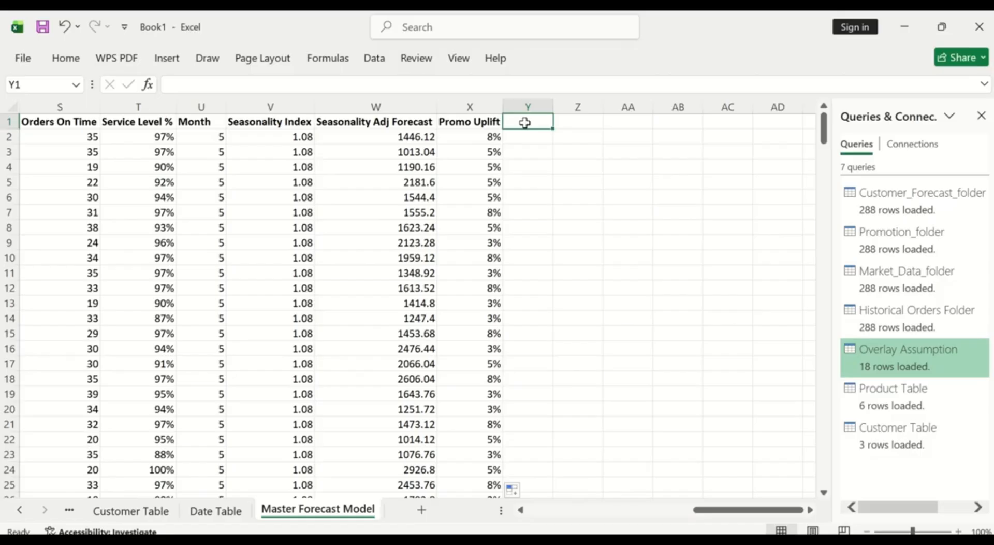
type("Ori")
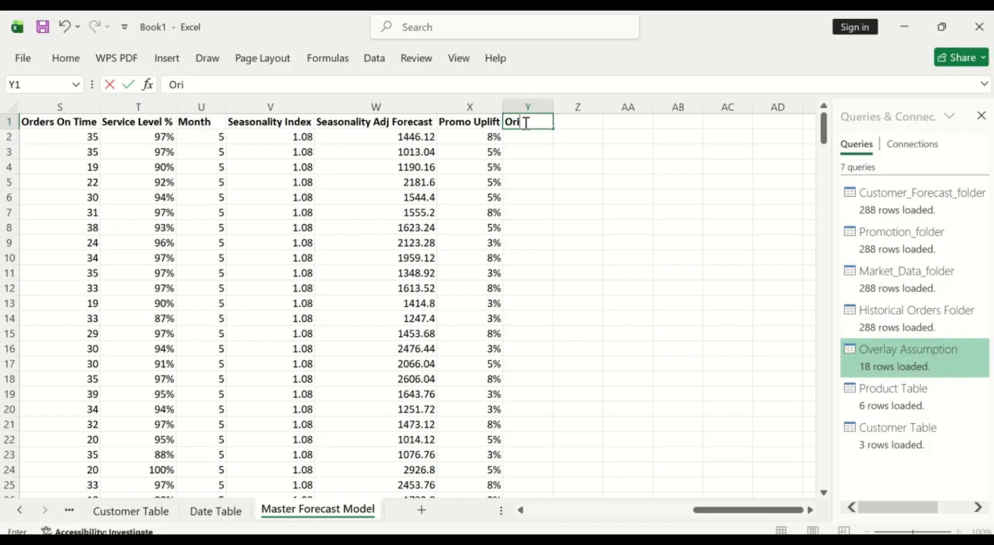
type("gina")
type("l")
key("BackSpace")
key("BackSpace")
key("BackSpace")
key("BackSpace")
key("BackSpace")
key("BackSpace")
key("BackSpace")
key("BackSpace")
- Enter the header "Final Adjusted Forecast" in Y1 and fit column Y's width to it
type("Final Adjusted")
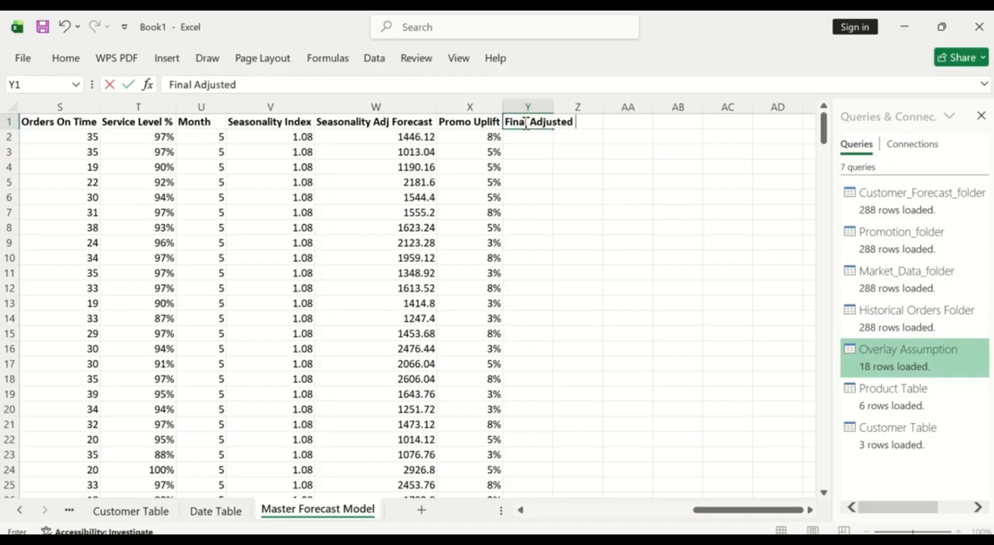
type(" Forecast")
key("Return")
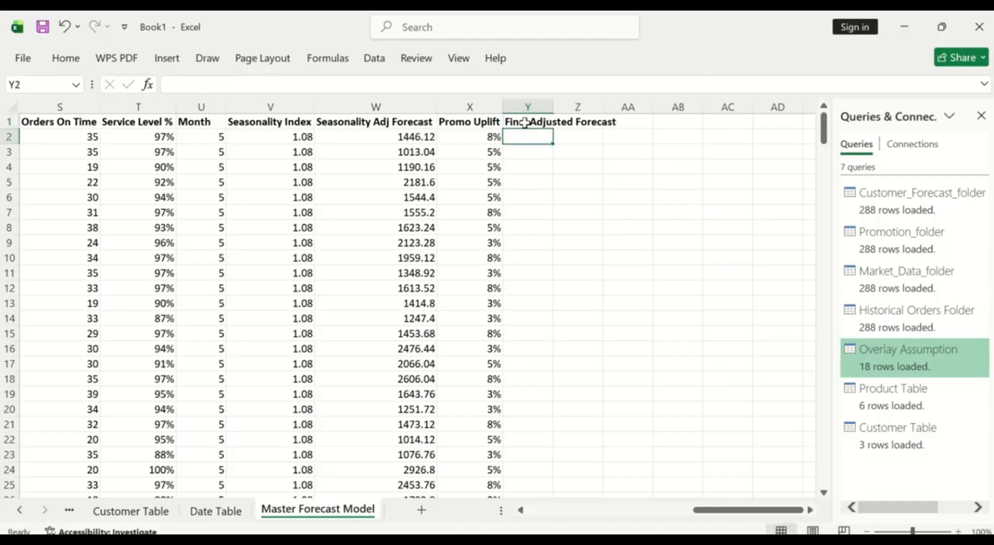
double_click(554, 106)
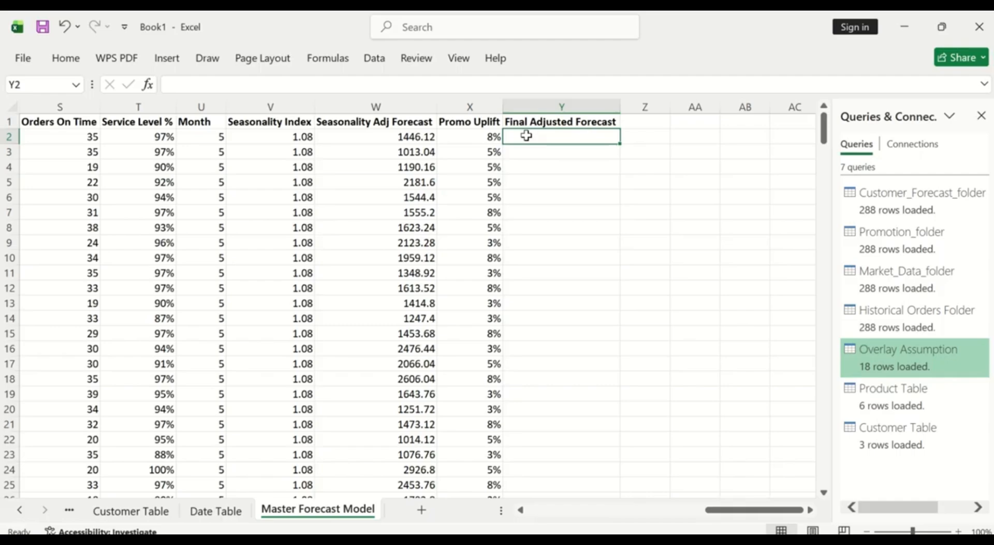
- Calculate the final adjusted forecast in Y2 with the formula =W2*(1+X2)
type("=")
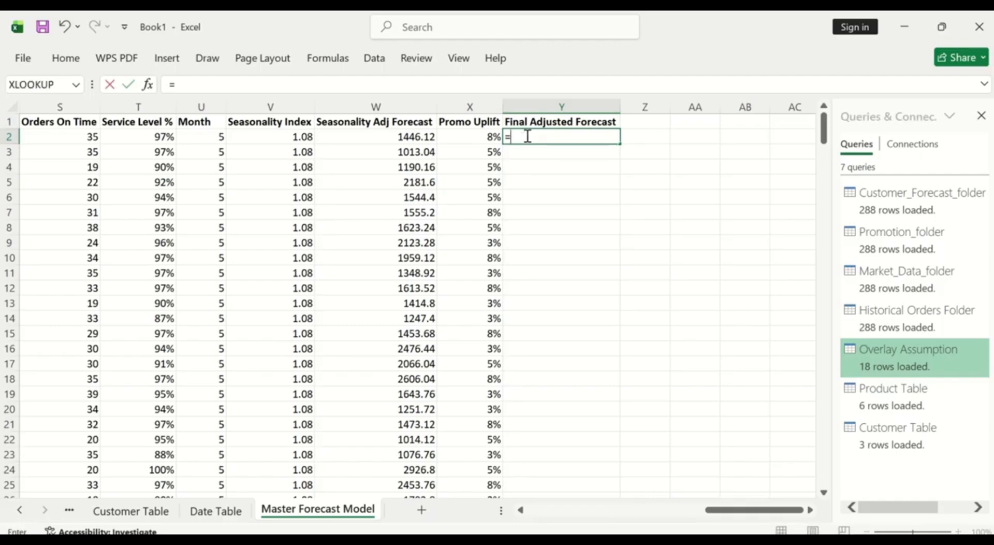
left_click(404, 136)
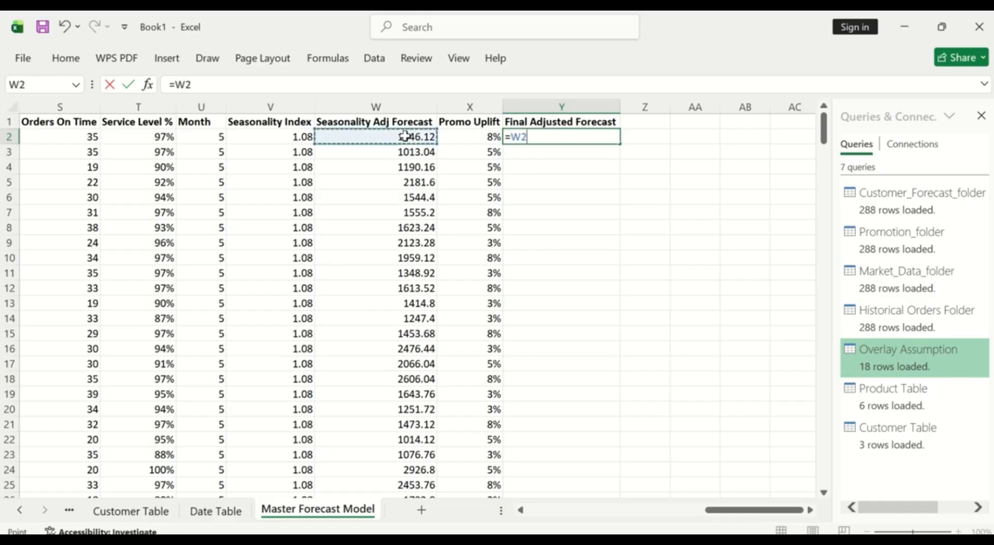
type("*(1+")
left_click(483, 134)
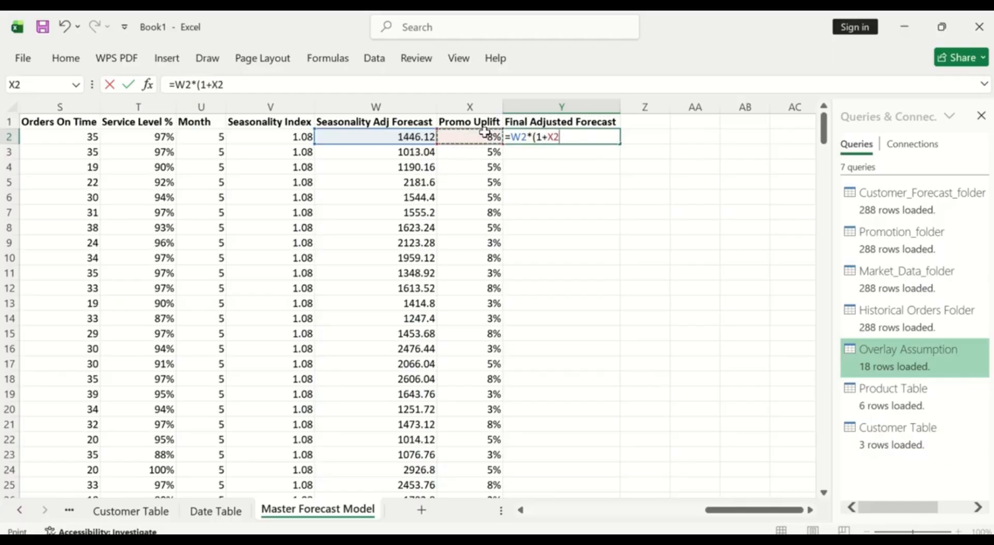
type(")")
key("Return")
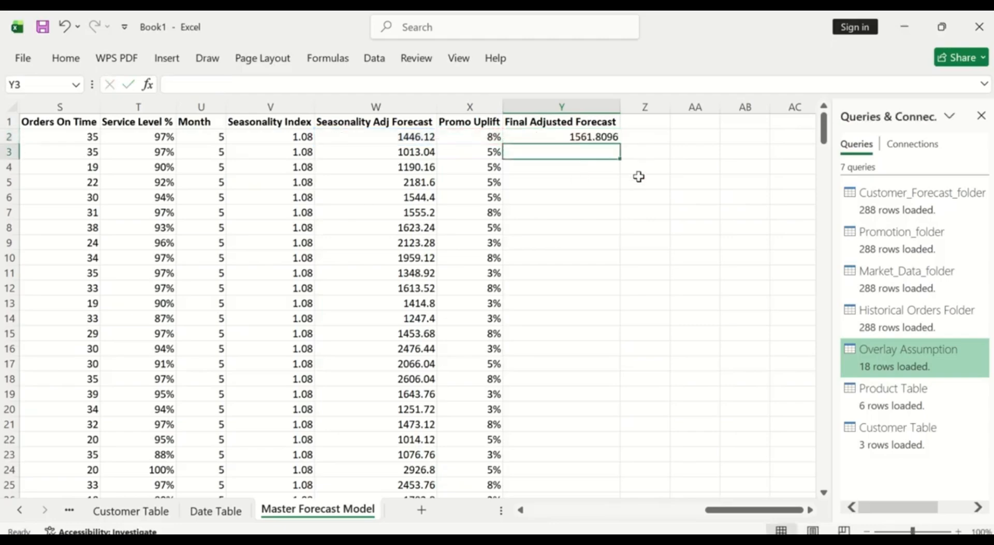
- Apply the Number format to the final adjusted forecast in Y2
left_click(589, 135)
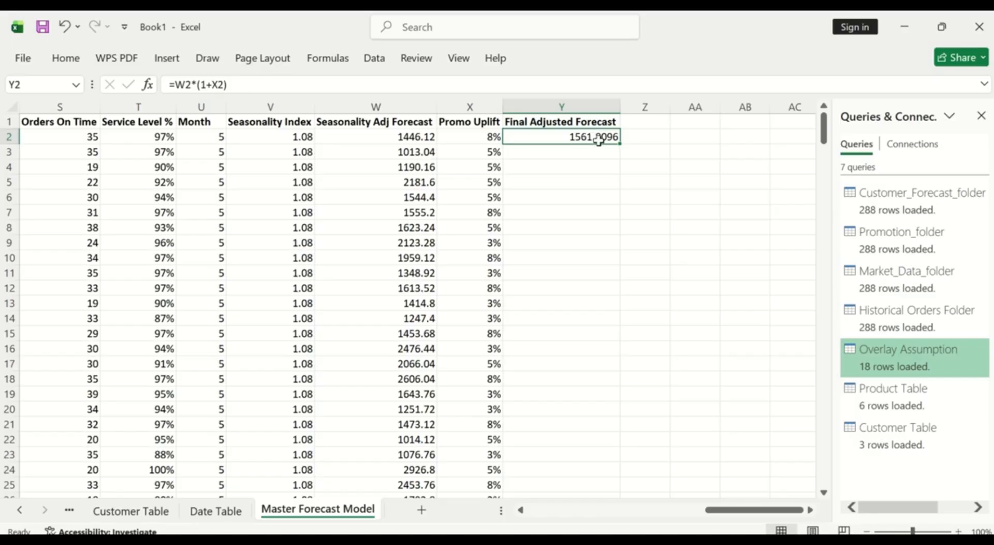
left_click(64, 58)
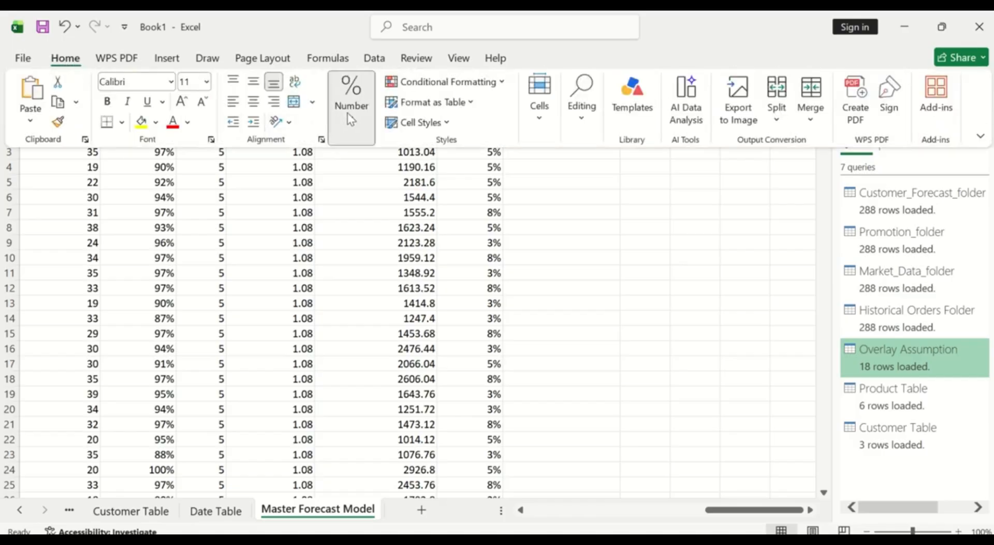
left_click(348, 108)
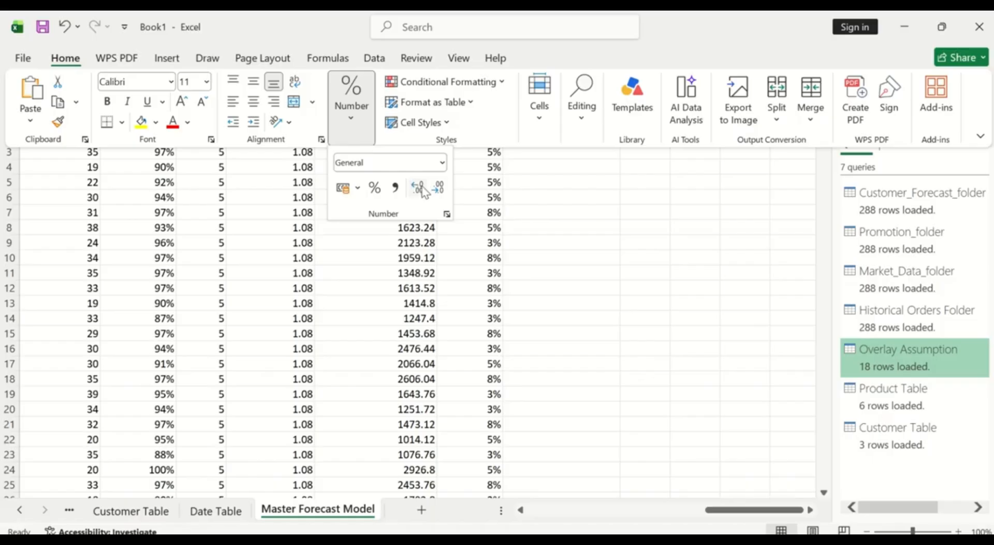
left_click(442, 163)
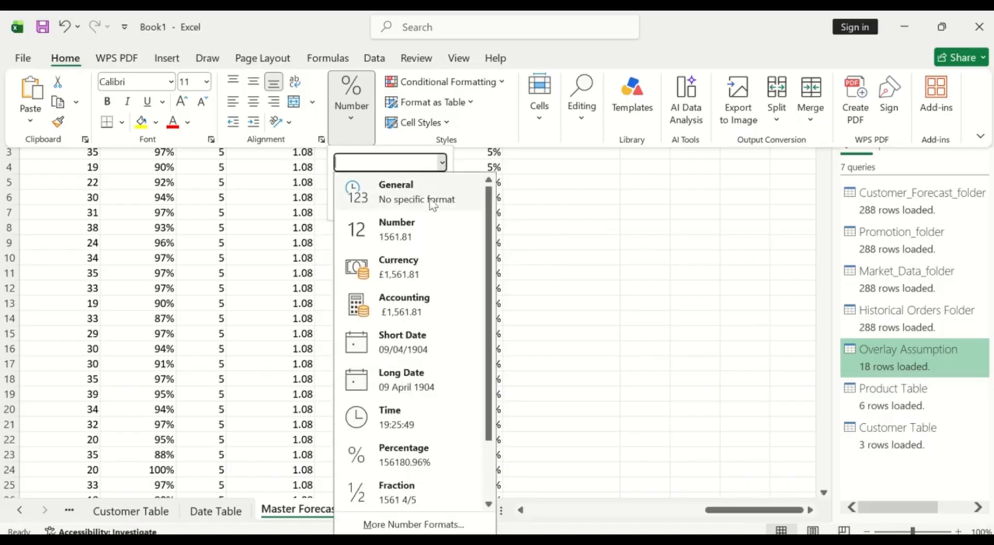
left_click(422, 232)
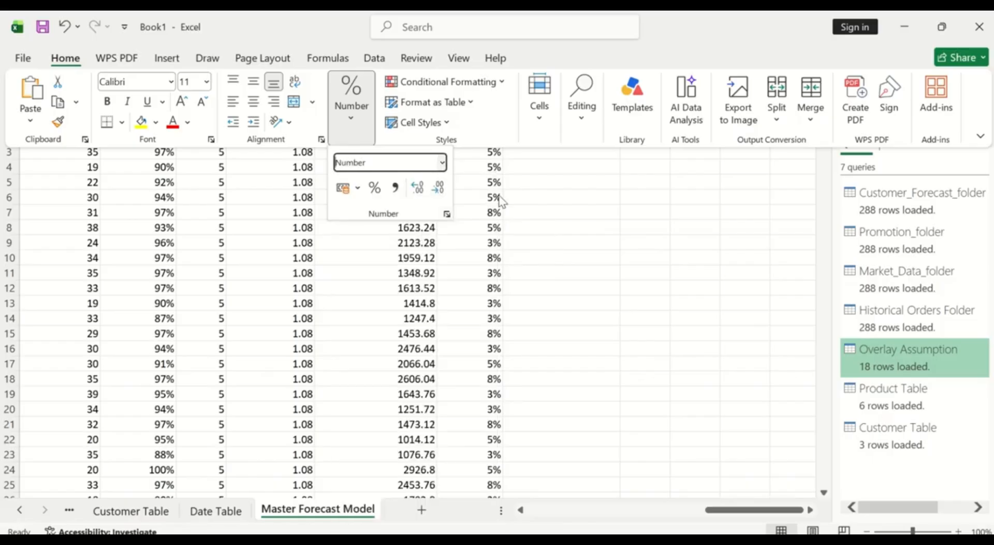
- Fill the final adjusted forecast formula from Y2 down through the last data row of column Y
left_click(568, 174)
left_click(568, 174)
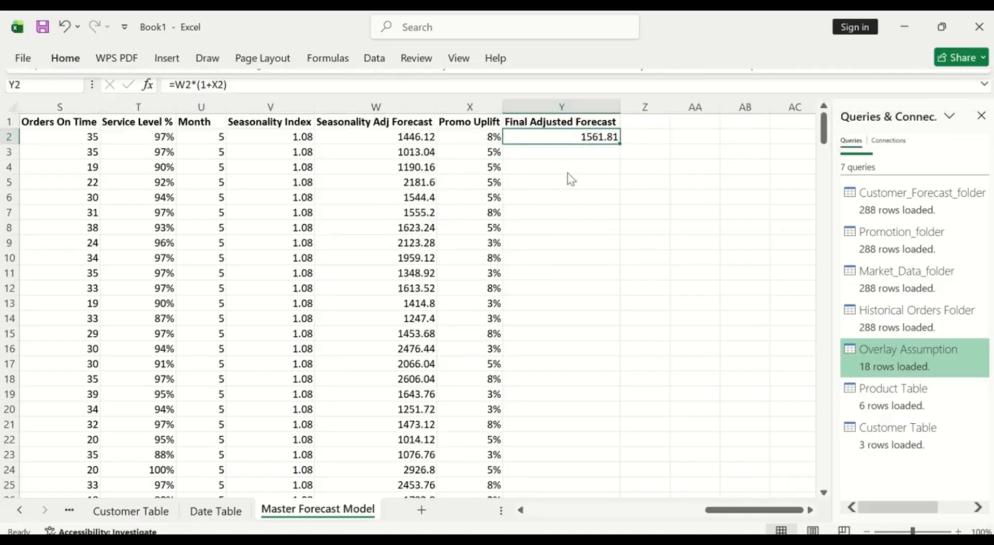
double_click(620, 144)
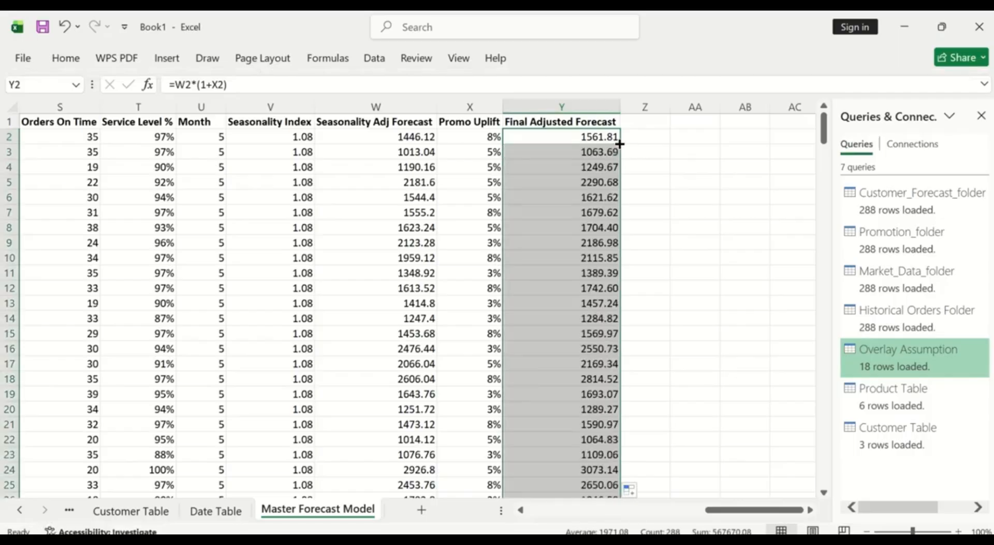
scroll(593, 187, "down", 20)
scroll(593, 187, "up", 20)
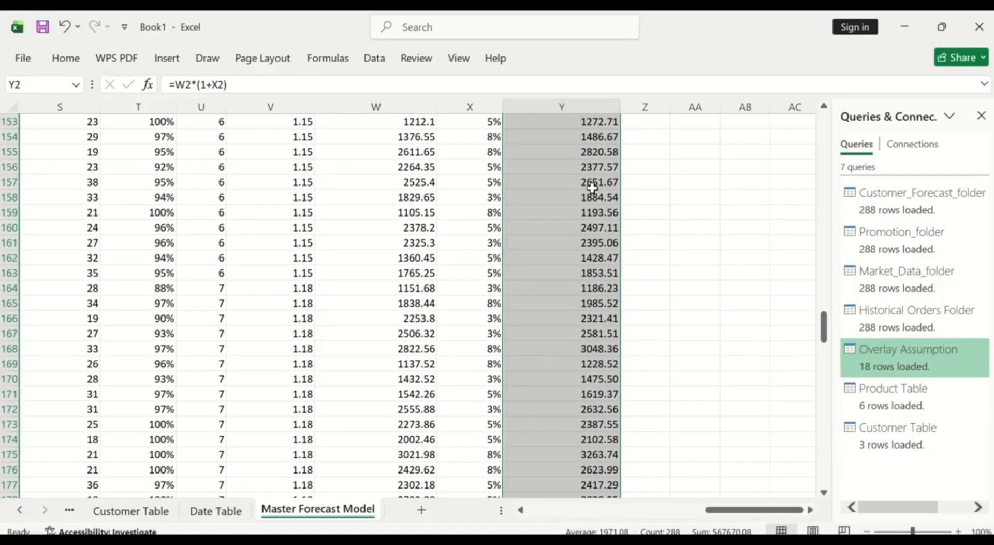
scroll(593, 188, "up", 3)
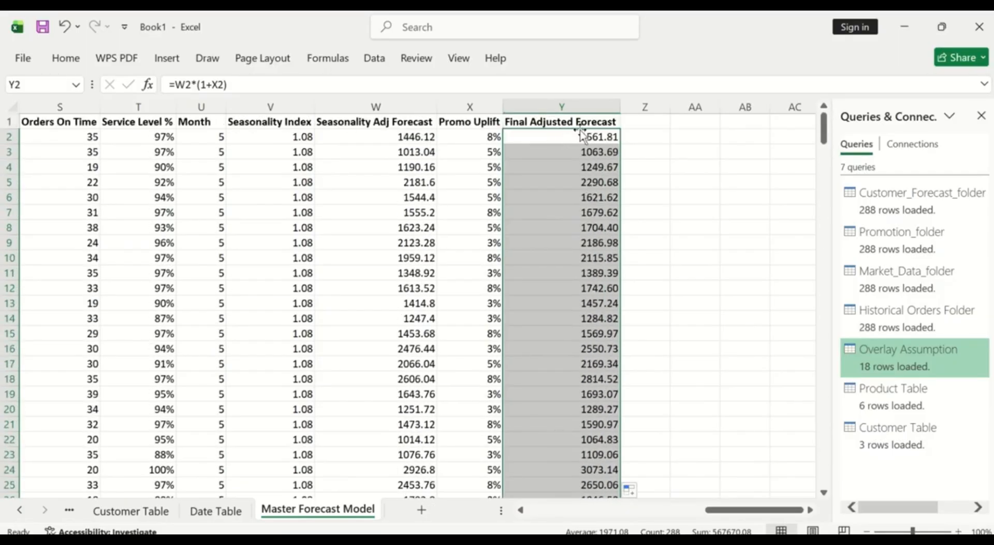
- Enter the header "Original Farm" in Z1 and fit column Z's width to it
left_click(640, 123)
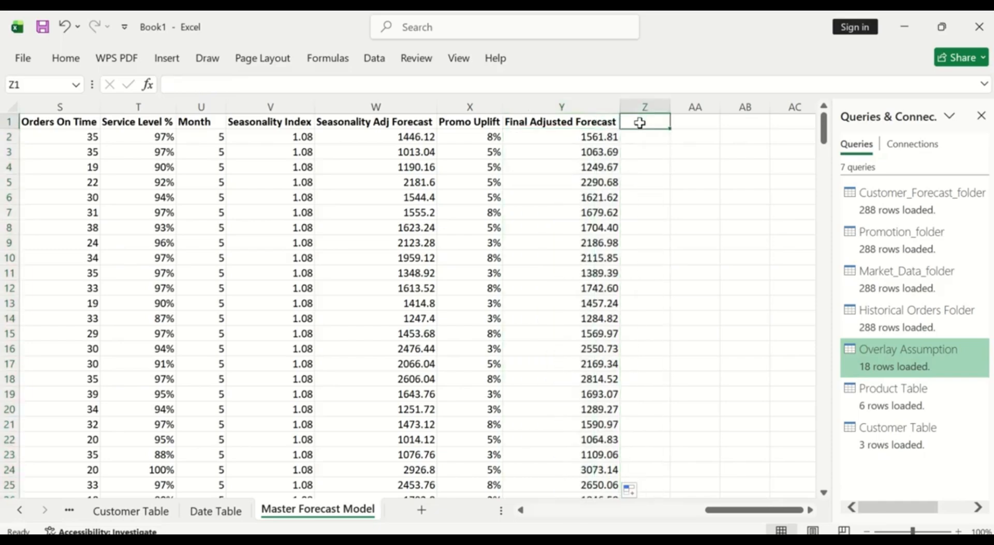
type("Or")
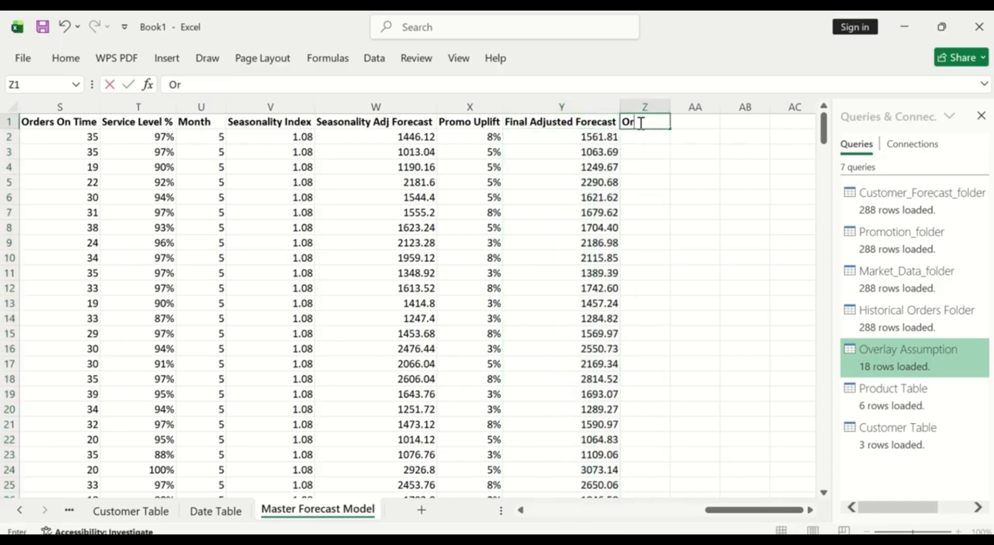
type("iginal Far")
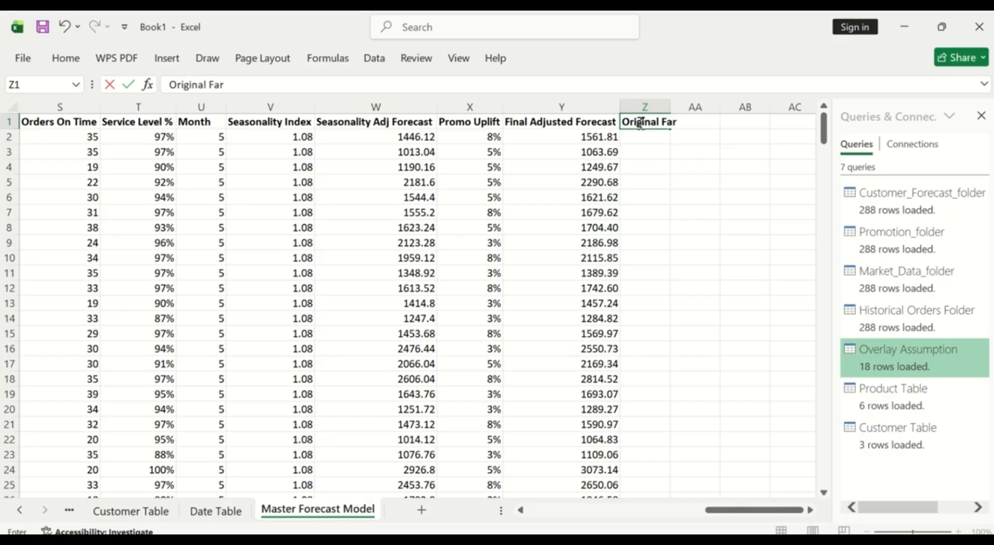
type("m")
key("Return")
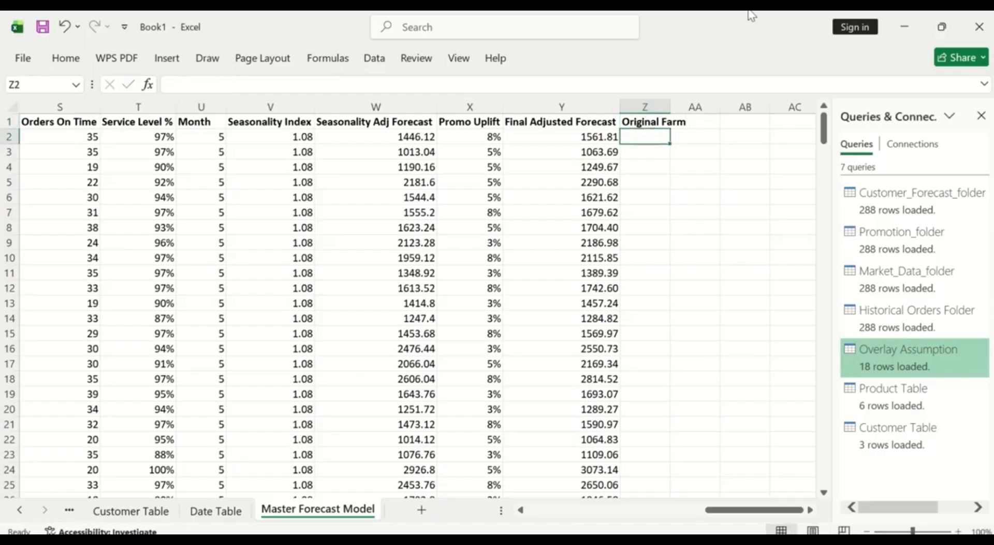
double_click(670, 105)
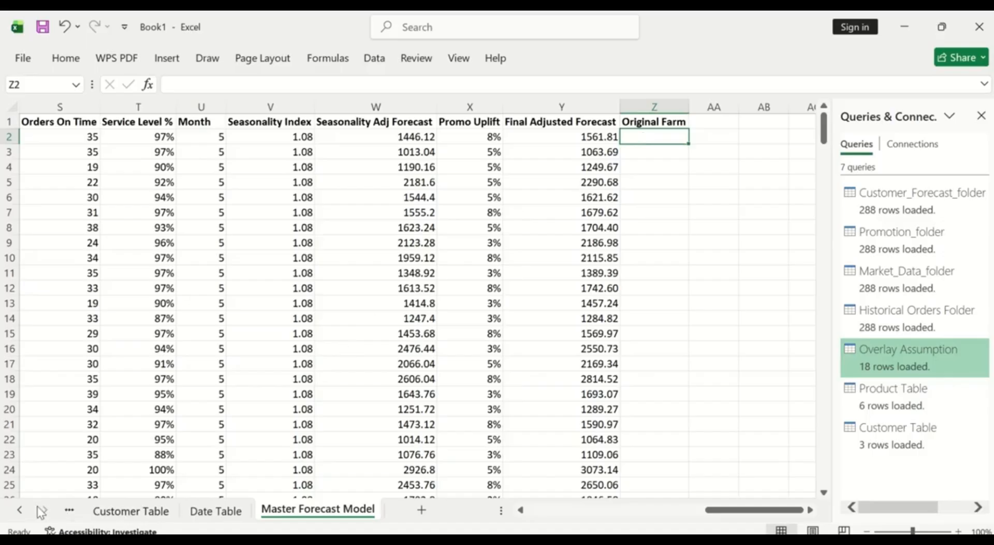
- Check the Product Table sheet, and start an XLOOKUP in Z2 of Master Forecast Model with SKU code B2 as the lookup value
left_click(20, 510)
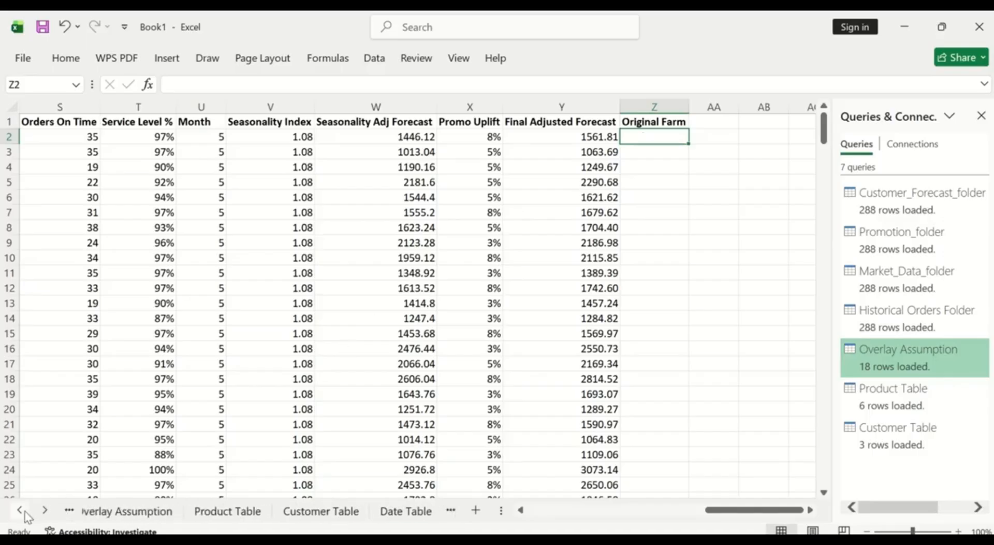
left_click(243, 512)
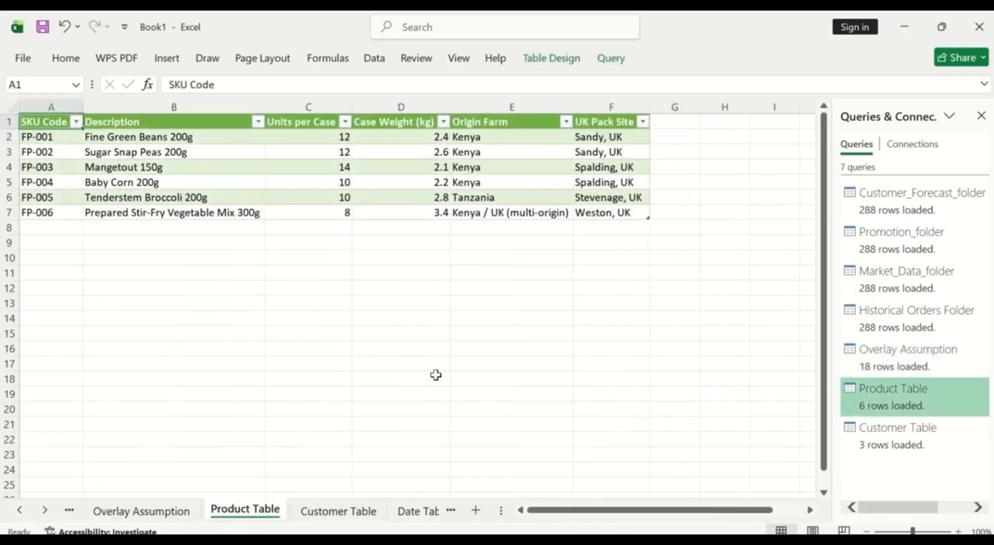
left_click(452, 511)
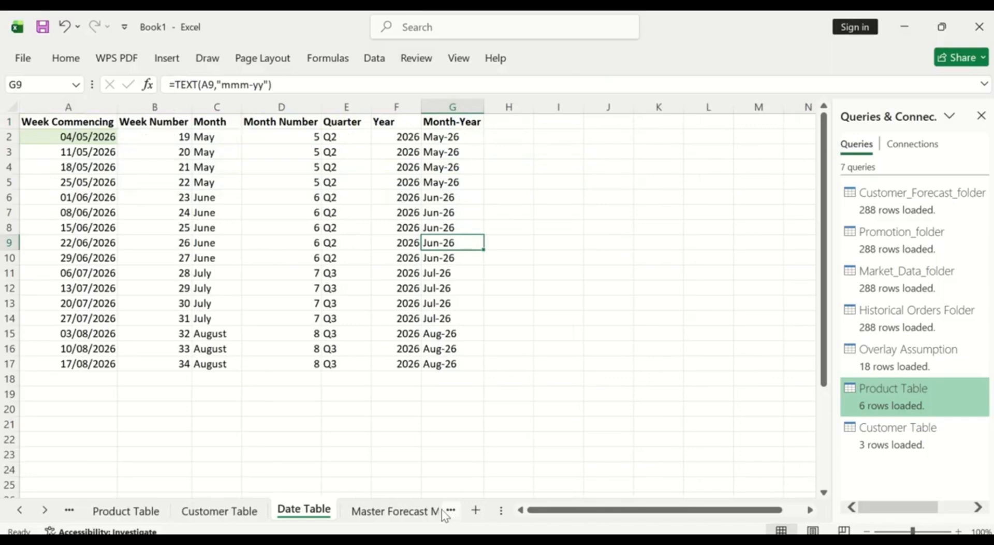
left_click(415, 512)
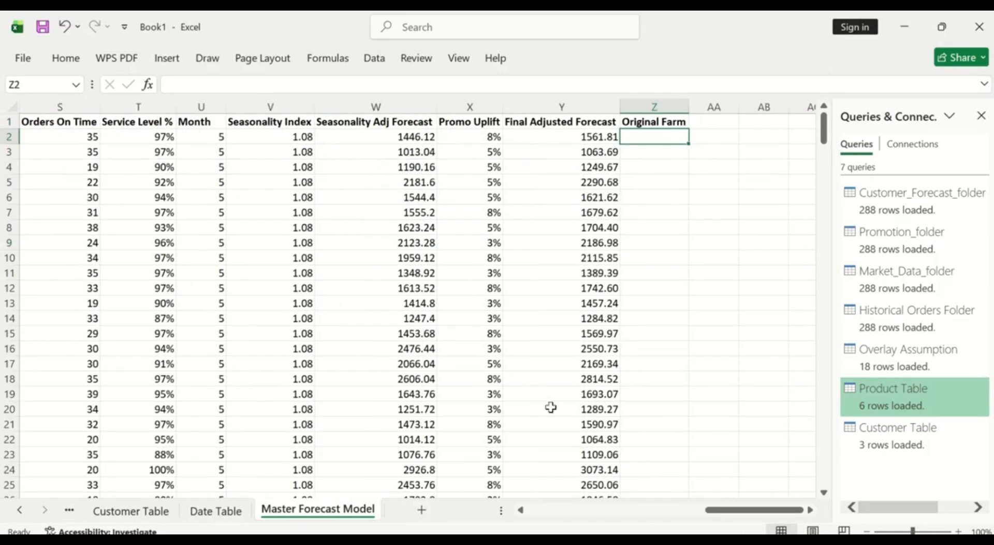
left_click(148, 85)
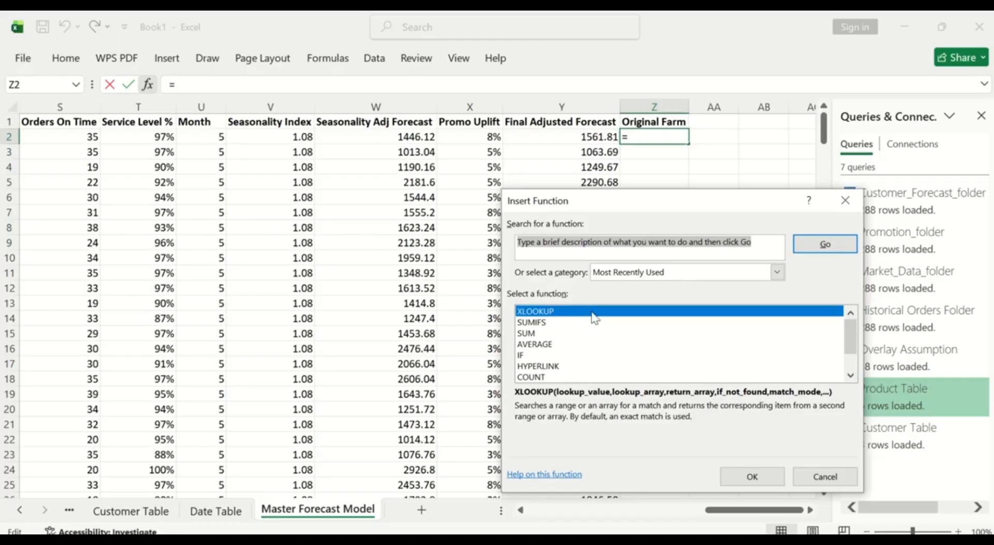
left_click(752, 480)
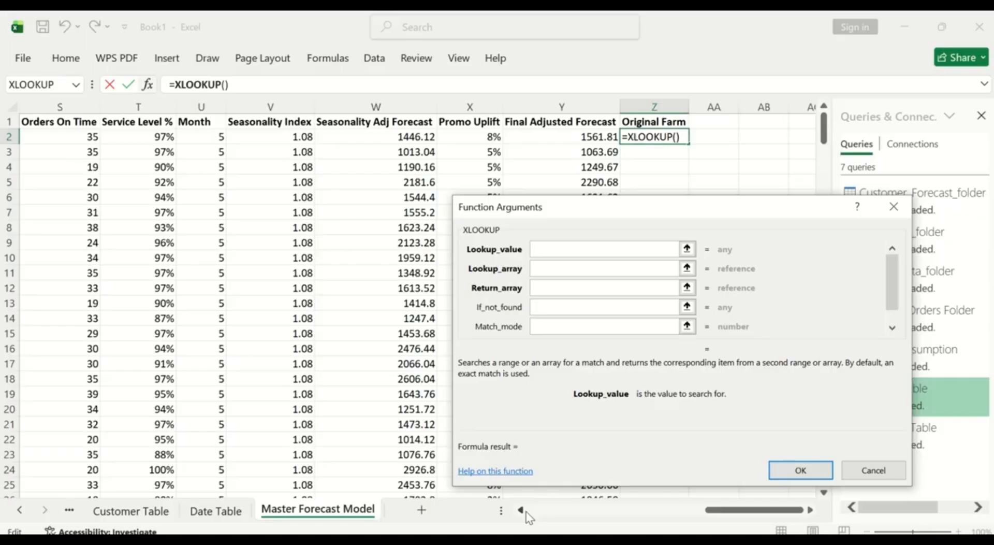
left_click(521, 509)
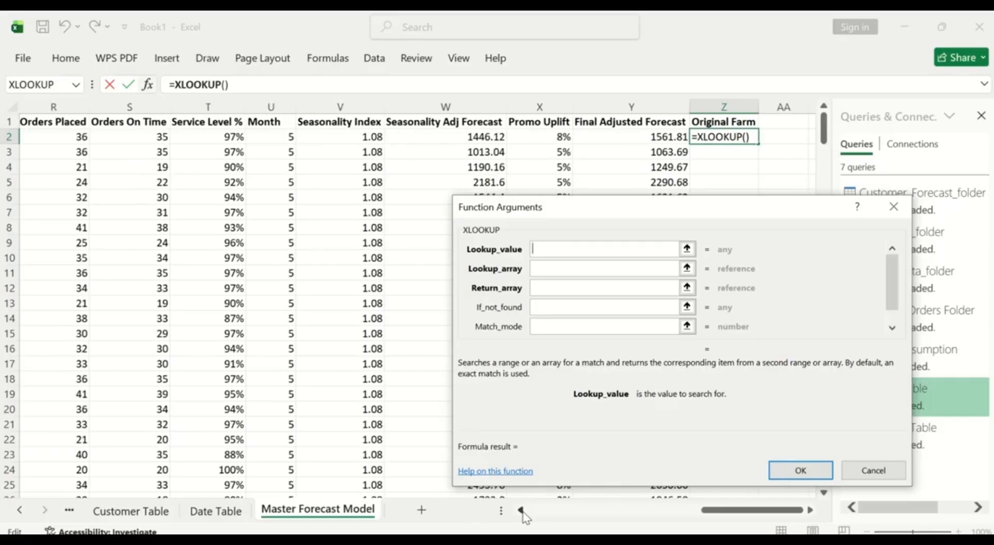
left_click(522, 512)
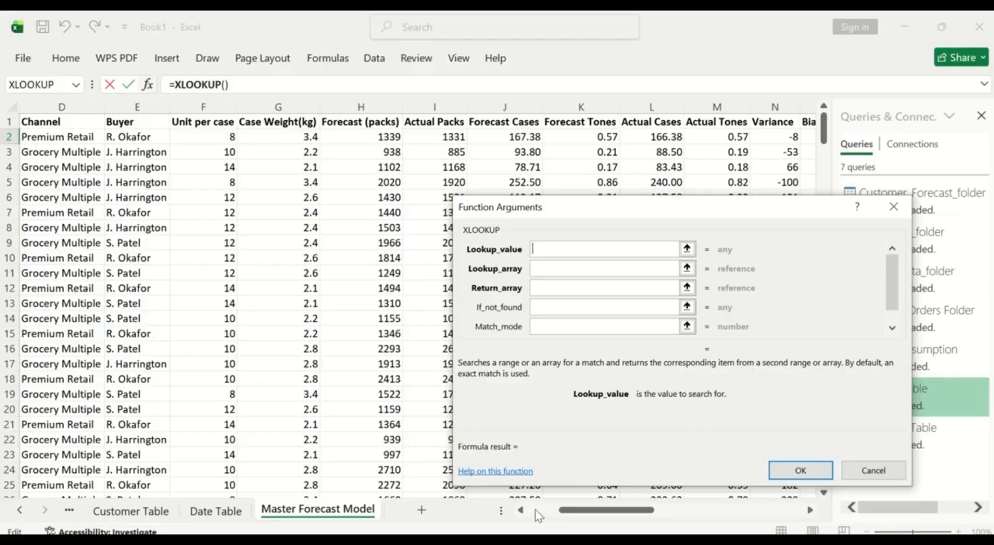
left_click(537, 511)
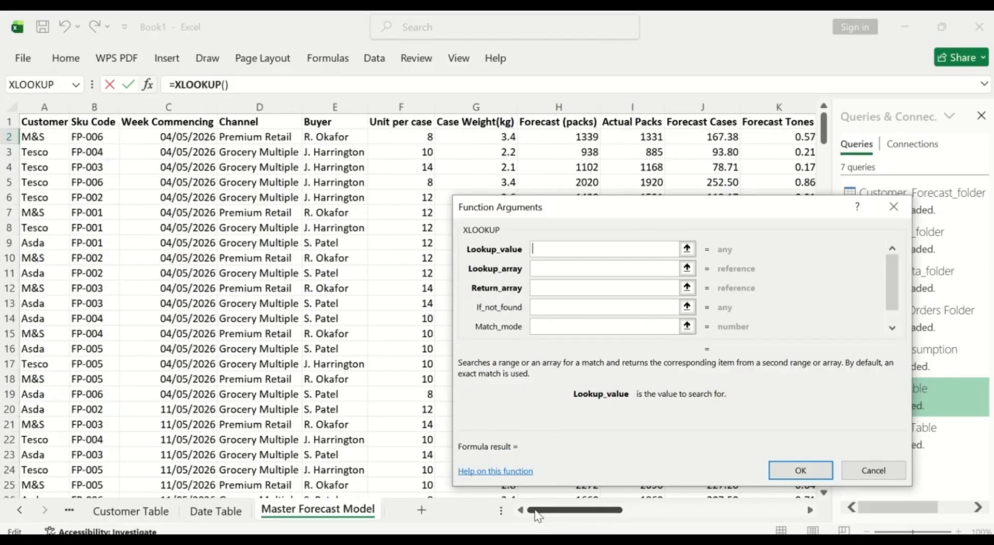
left_click(94, 136)
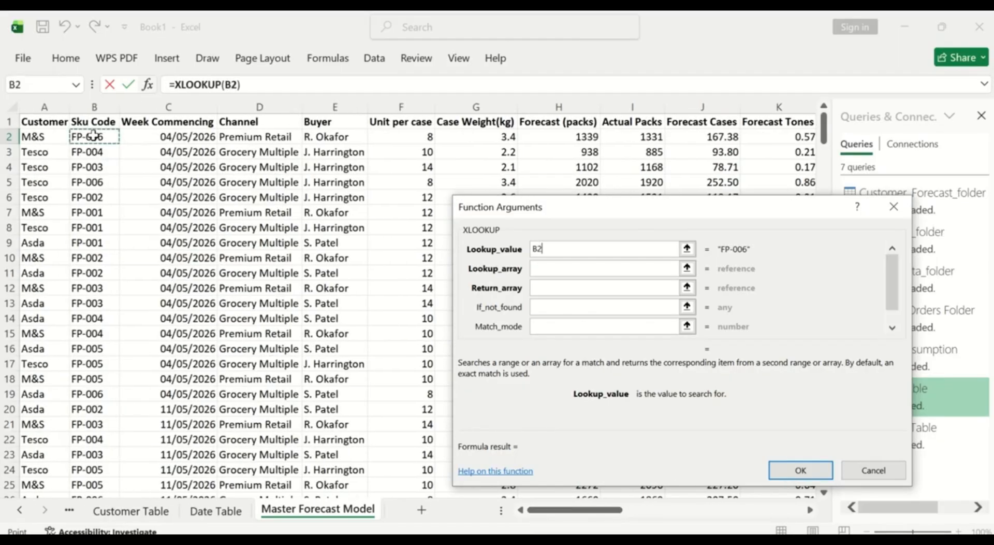
- Set the XLOOKUP's lookup array to the SKU Code column A:A of the Product Table sheet
left_click(547, 268)
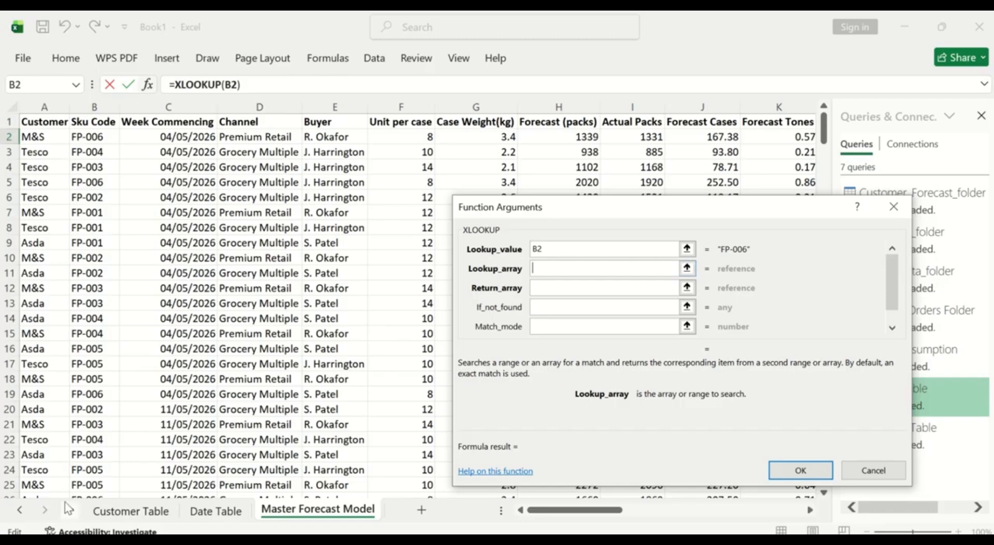
left_click(20, 511)
left_click(20, 510)
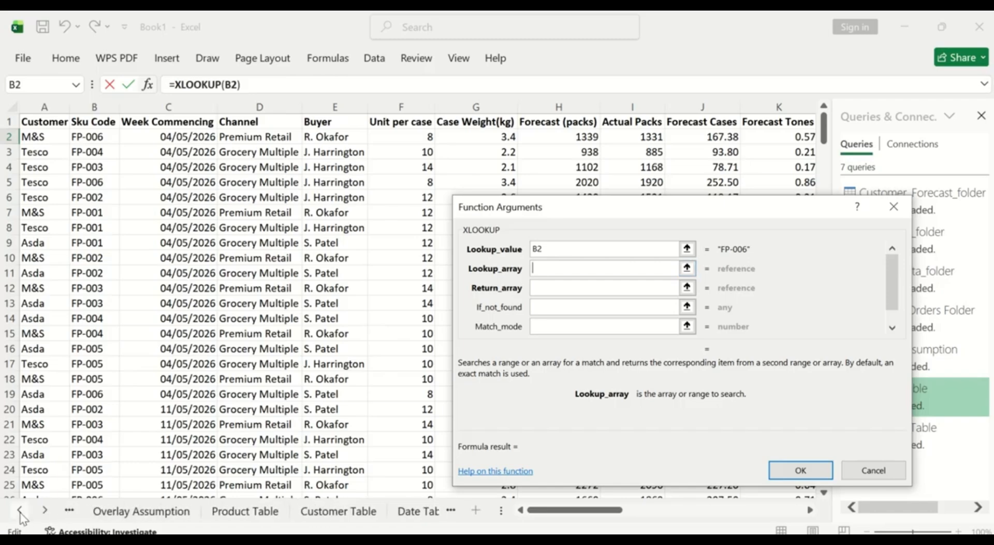
left_click(240, 510)
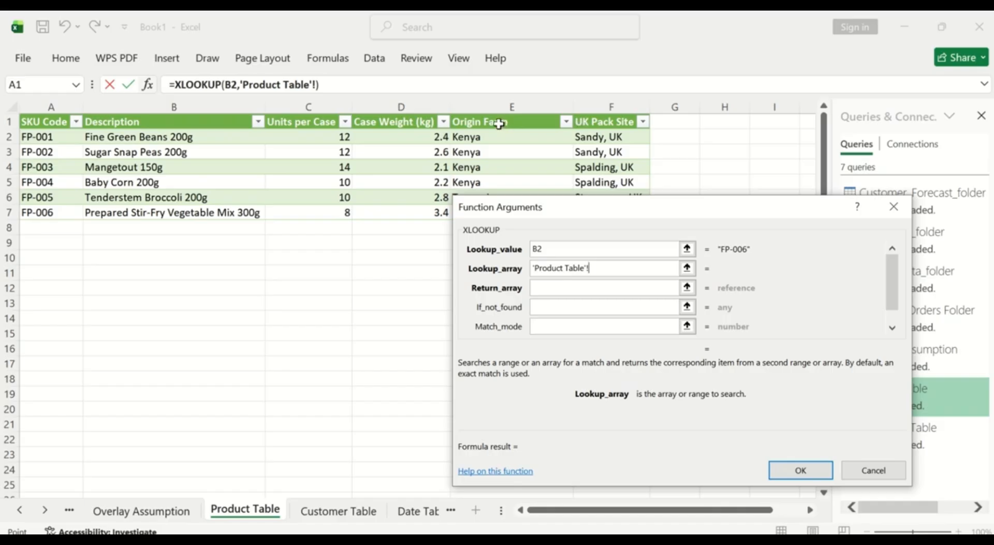
left_click(51, 105)
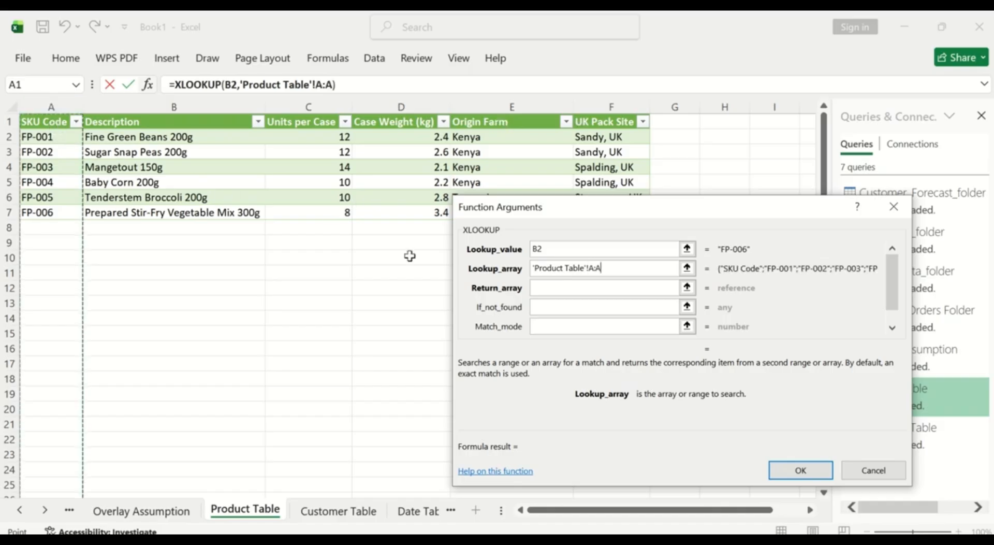
- Set the return array to the Origin Farm column E:E of Product Table and complete the XLOOKUP in Z2
left_click(556, 288)
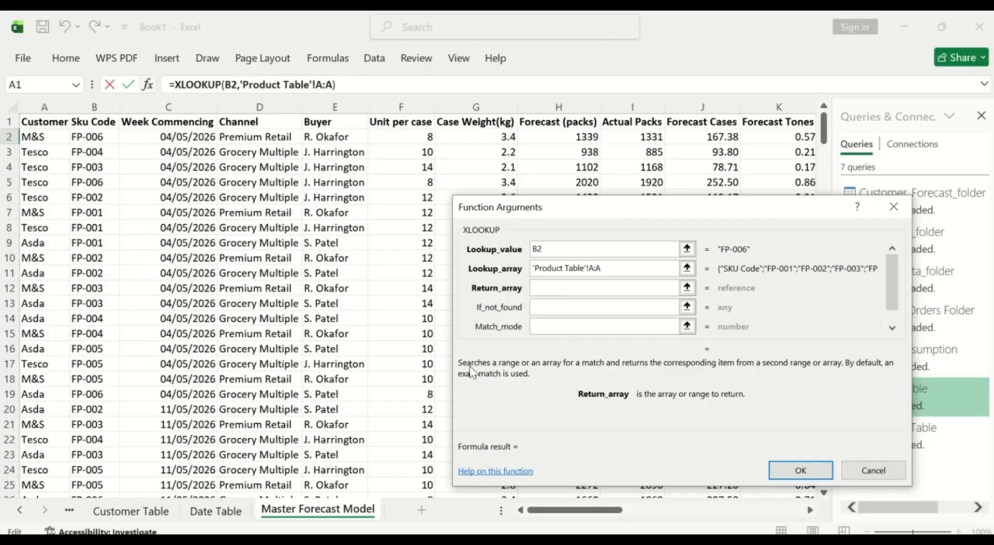
left_click(20, 511)
left_click(21, 511)
left_click(242, 510)
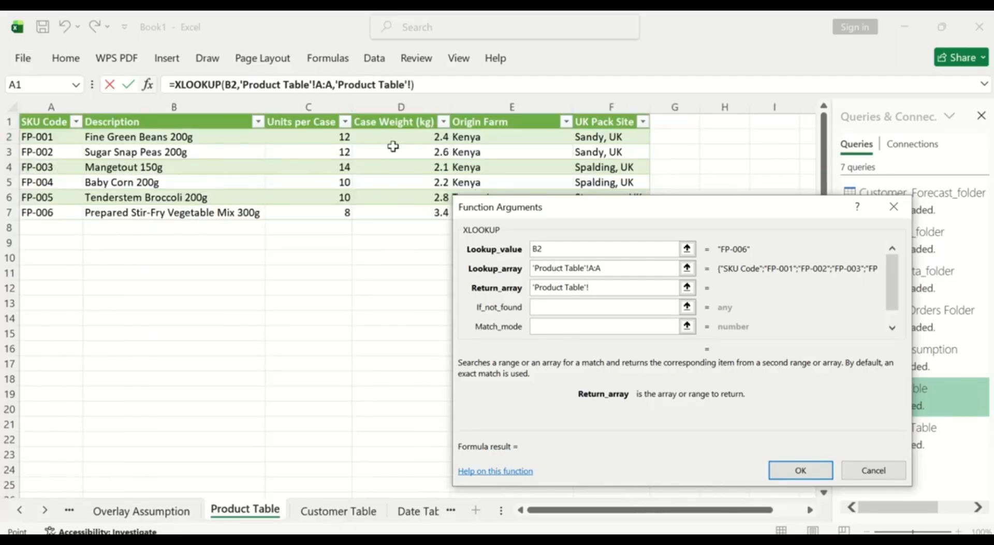
left_click(505, 107)
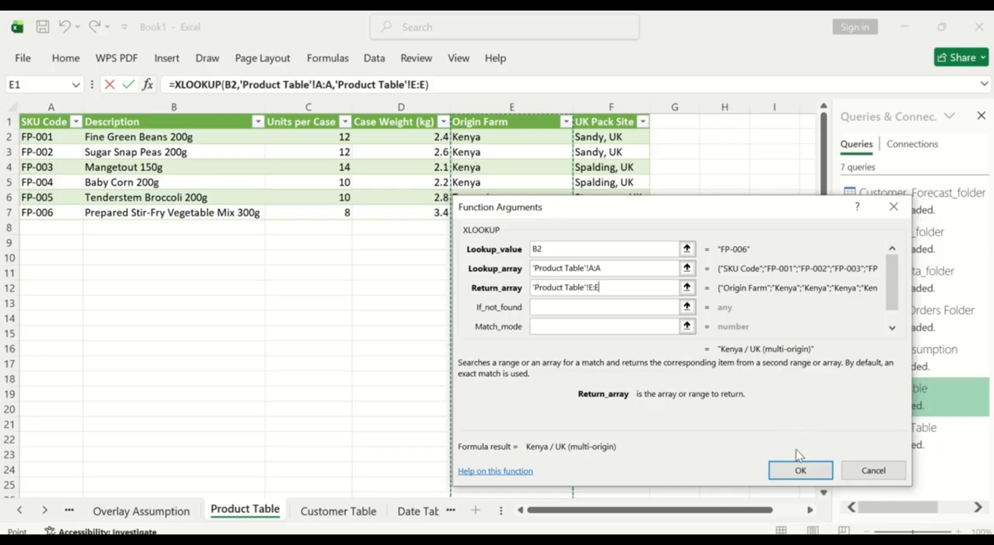
left_click(808, 469)
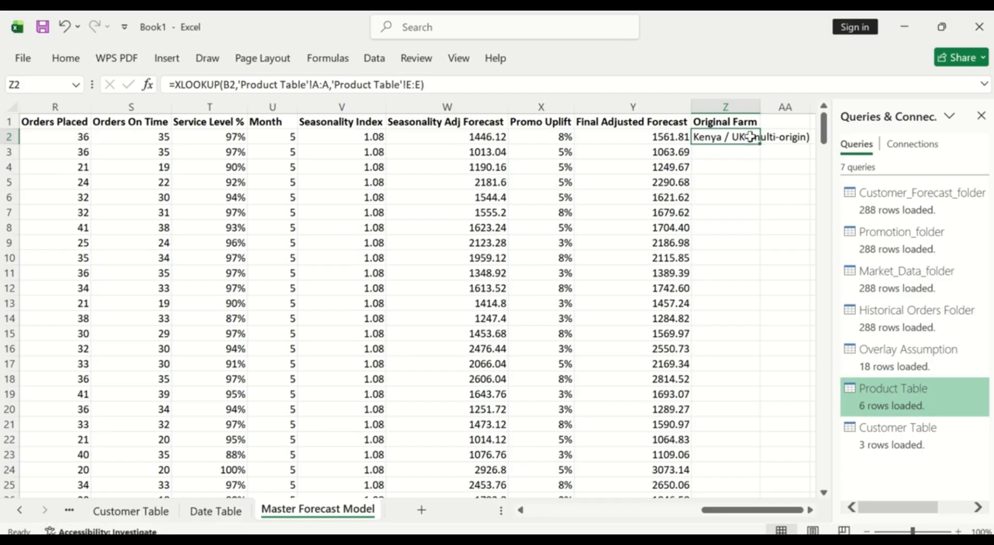
- Fit column Z's width to its contents and fill the farm lookup from Z2 down through the last data row
left_click(741, 122)
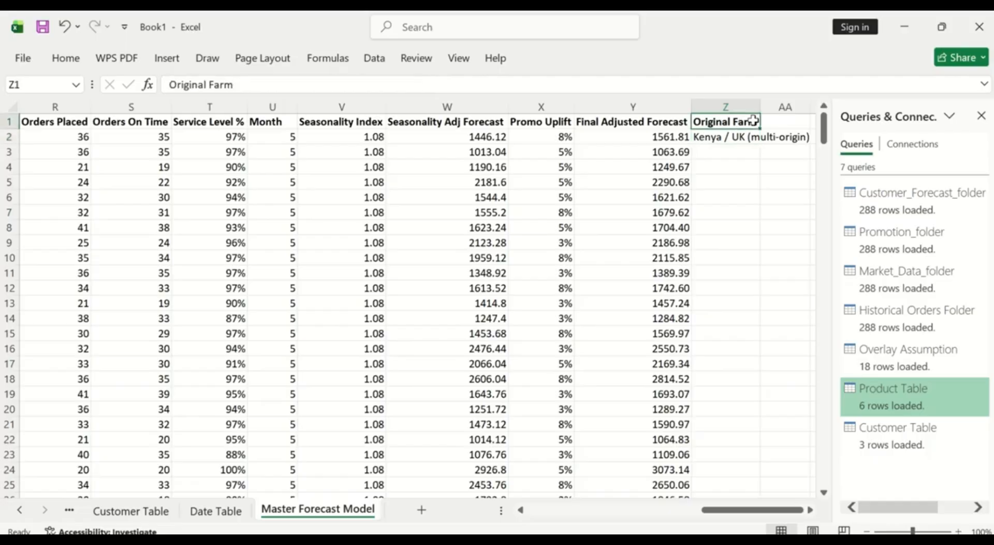
left_click(749, 137)
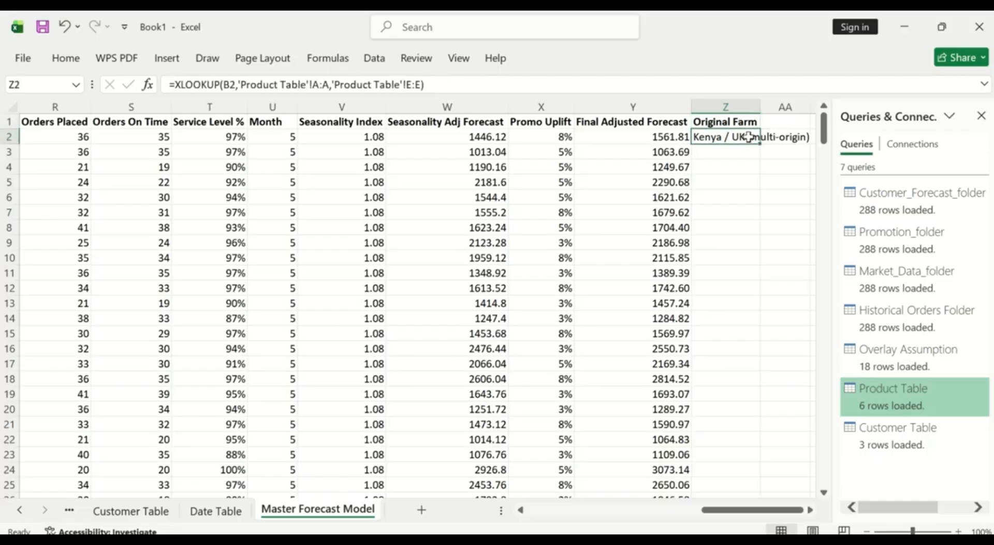
double_click(760, 104)
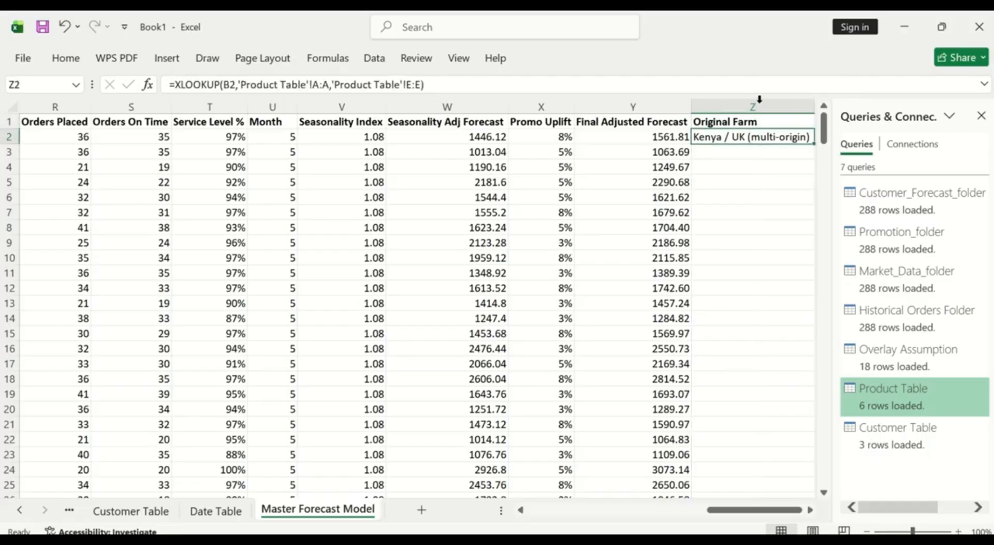
left_click(810, 510)
left_click(811, 509)
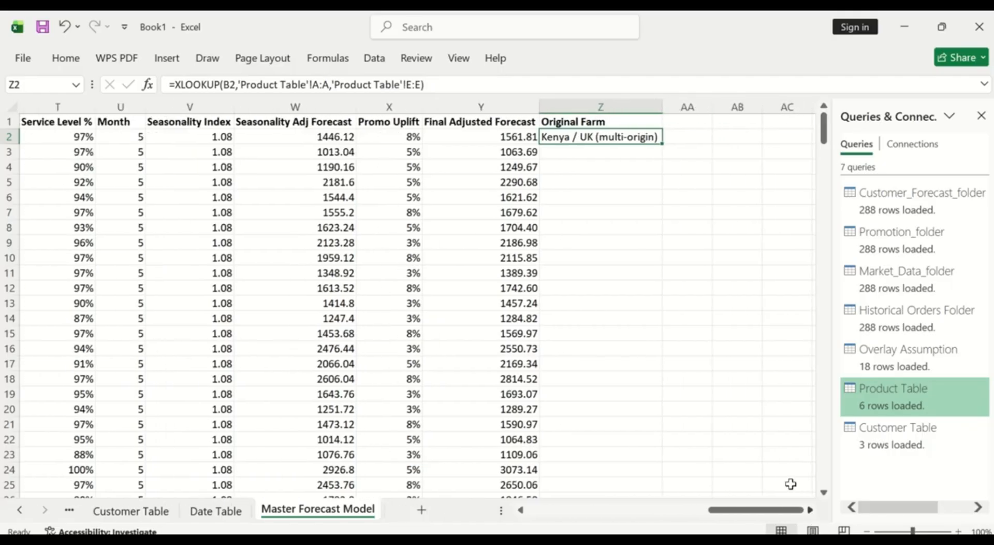
double_click(662, 144)
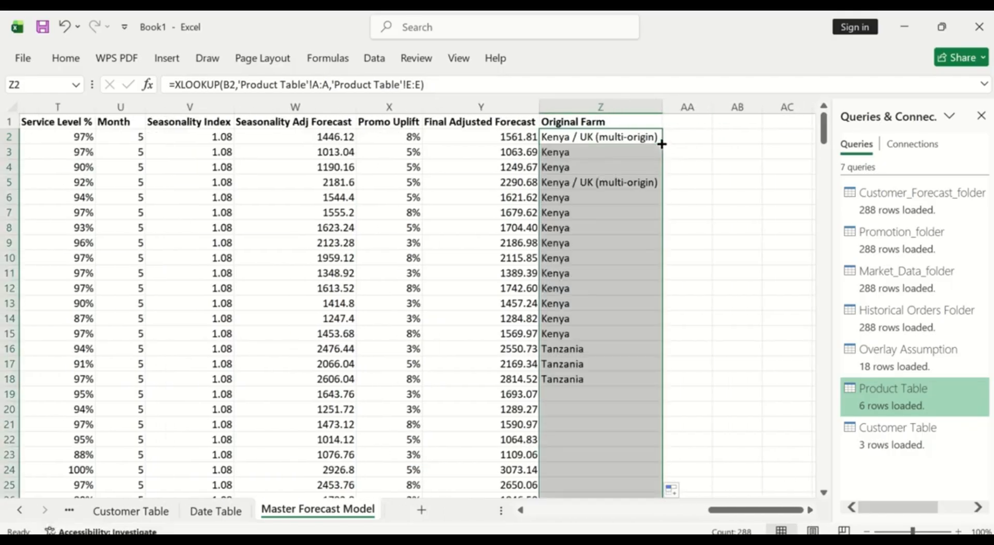
scroll(637, 318, "down", 11)
scroll(637, 296, "up", 11)
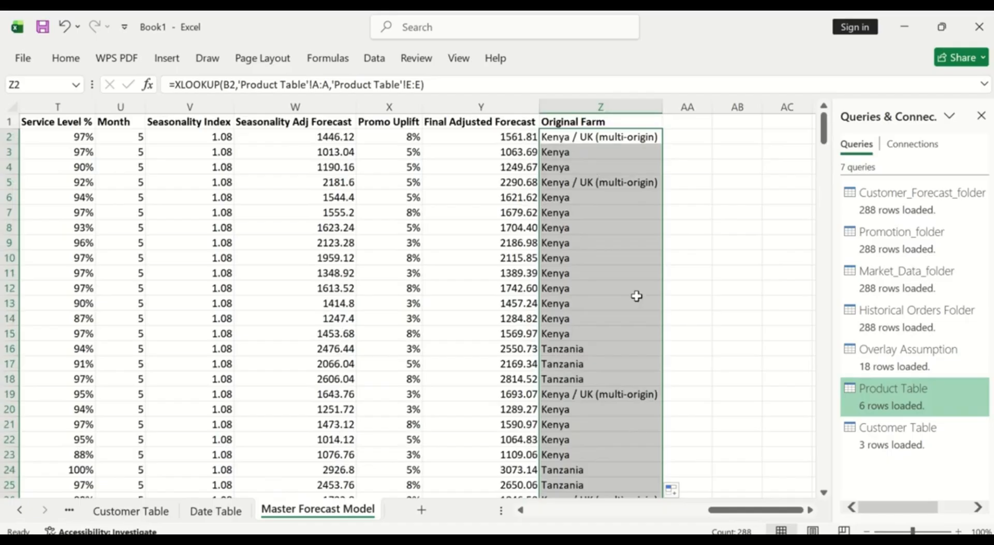
- Add the header "UK Parksite" in AA1 of Master Forecast Model and fit column AA's width to it
left_click(670, 126)
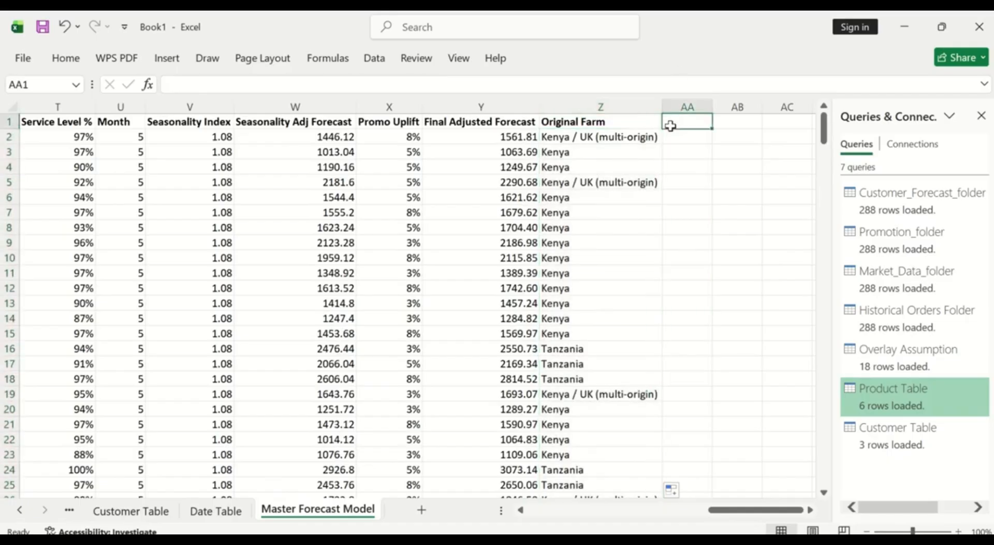
type("UK Parksite")
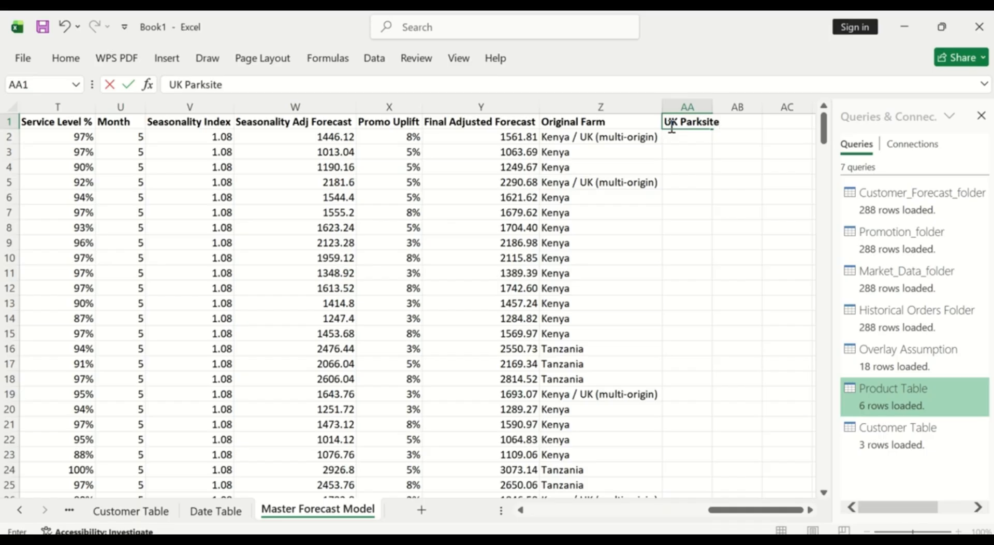
left_click(688, 139)
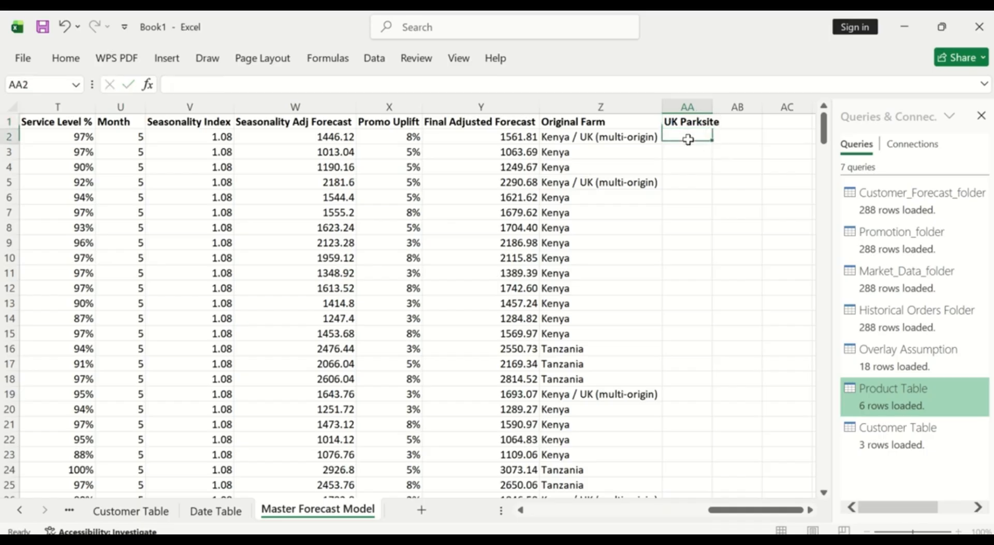
left_click(694, 121)
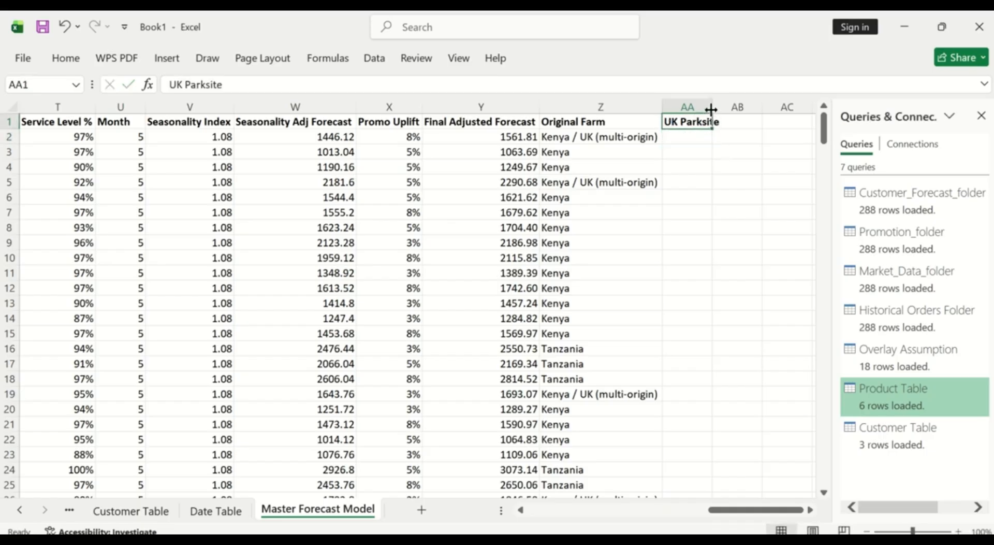
left_click_drag(711, 104, 713, 104)
double_click(712, 105)
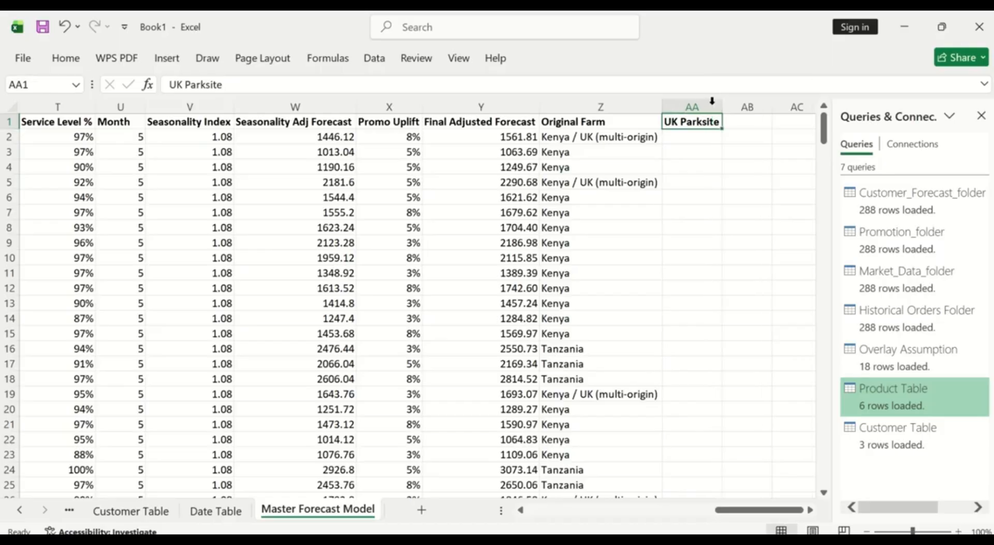
- Start an XLOOKUP in AA2 with the SKU code in B2 as the lookup value
left_click(691, 138)
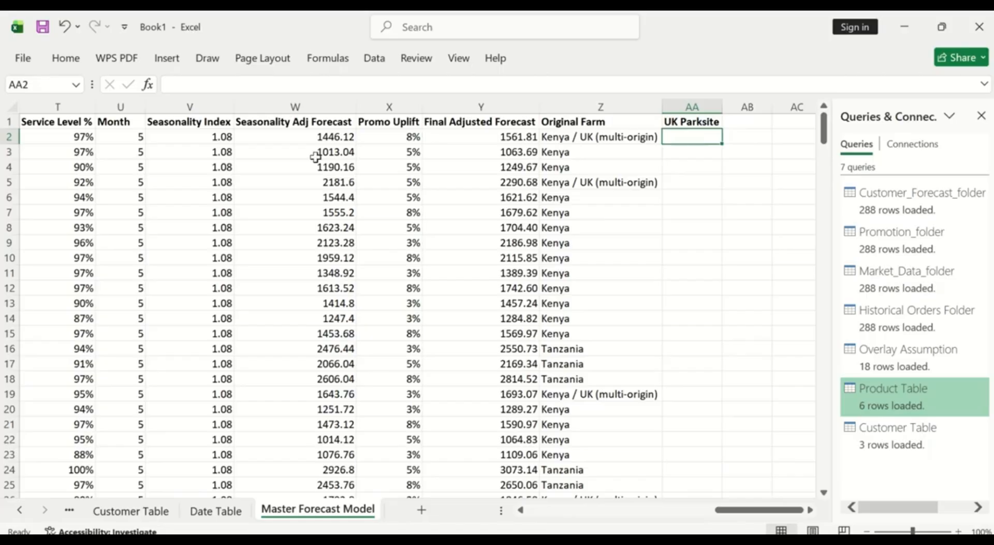
left_click(150, 87)
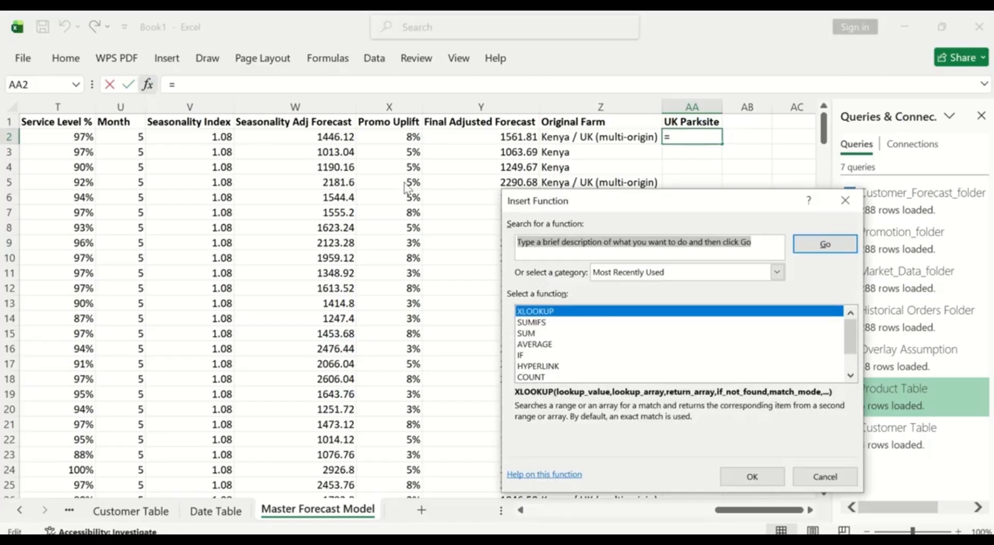
left_click(752, 477)
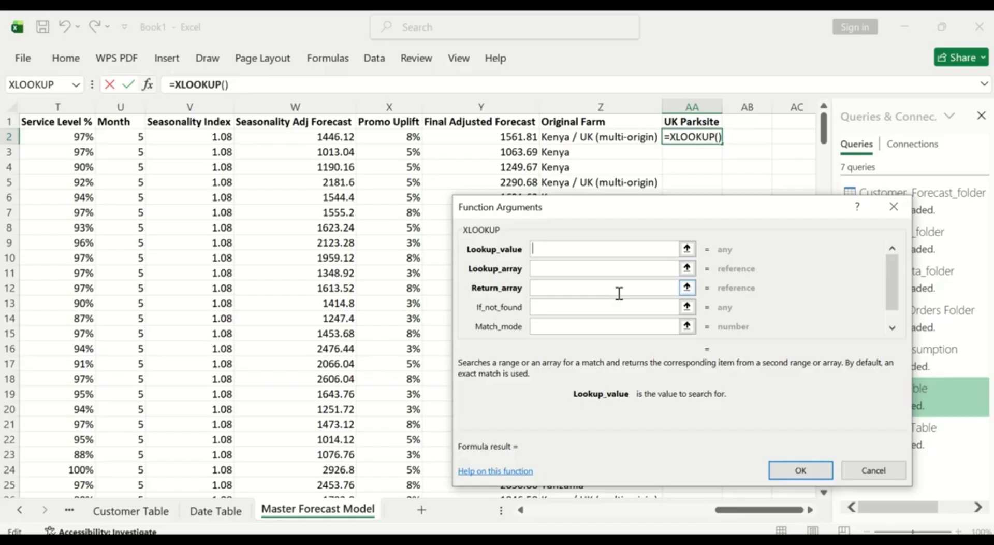
left_click(523, 510)
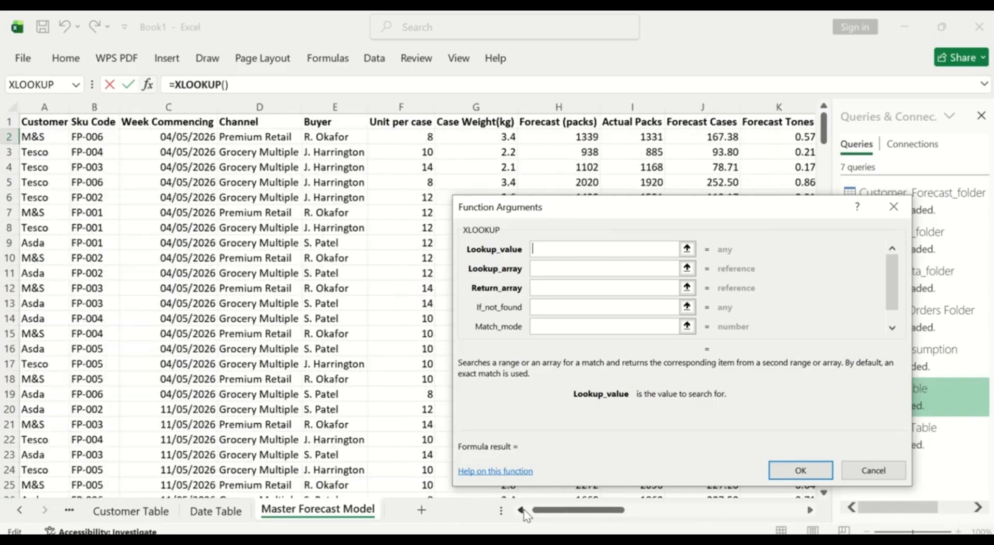
left_click(95, 136)
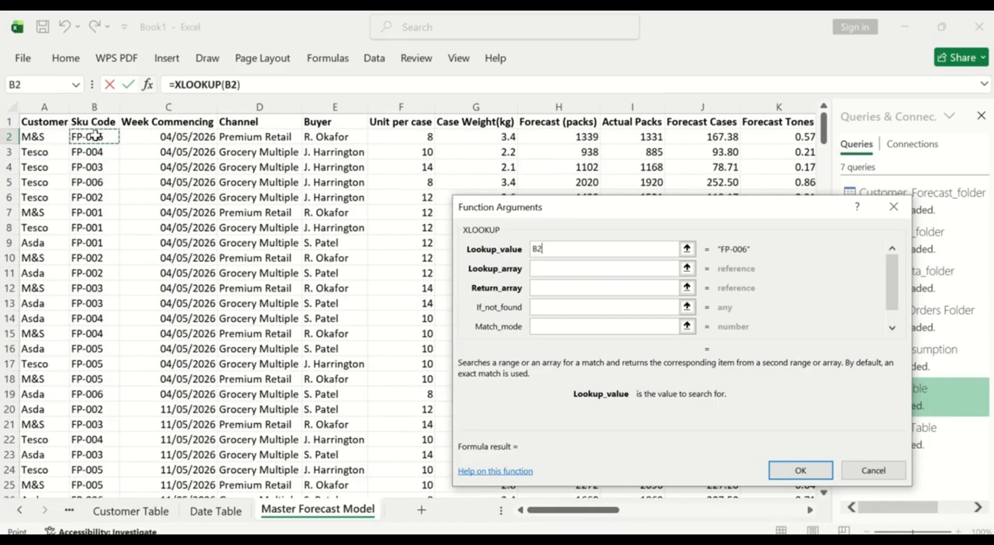
- Set the lookup array of the AA2 XLOOKUP to the SKU Code column A:A of the Product Table sheet
left_click(550, 268)
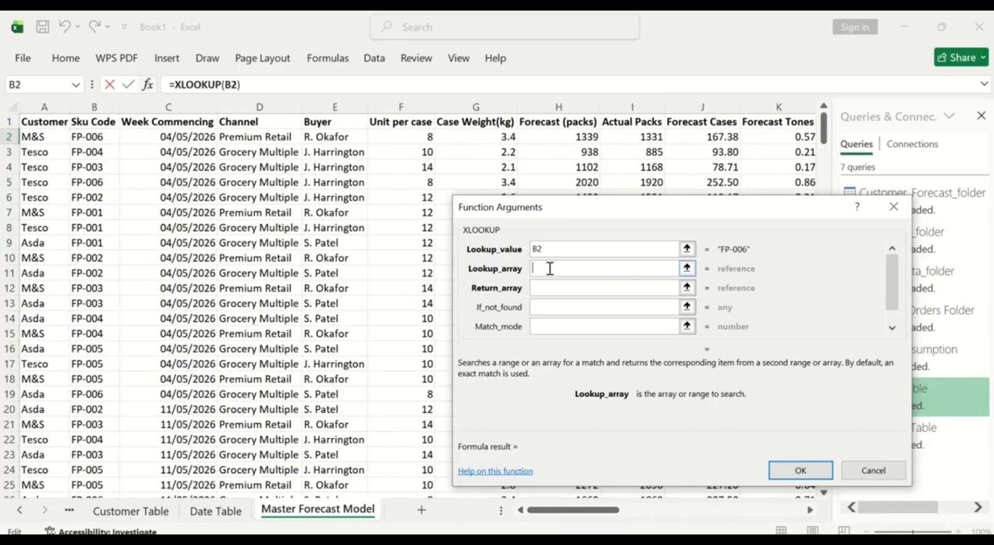
left_click(20, 514)
left_click(20, 515)
left_click(238, 514)
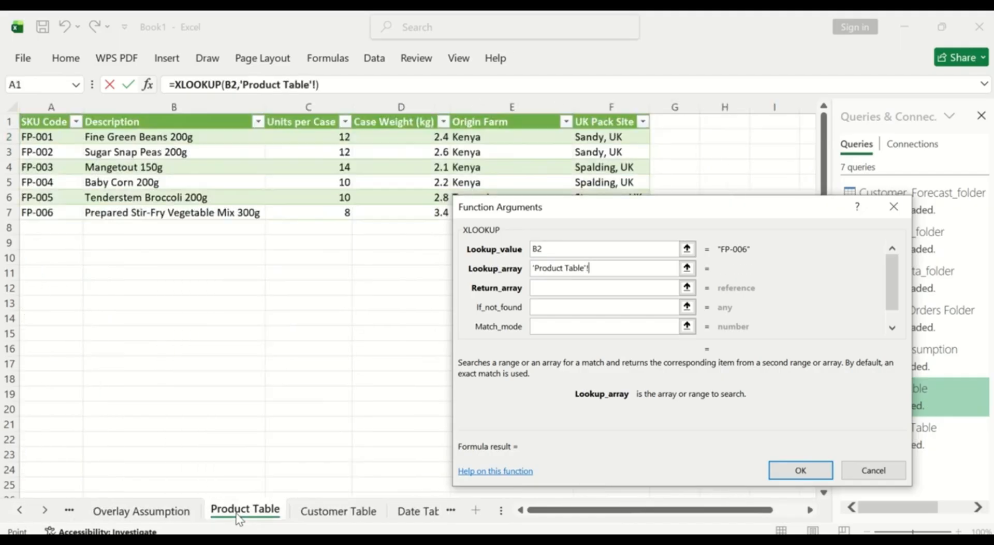
left_click(51, 106)
- Set the return array to the UK Pack Site column F:F of Product Table and complete the XLOOKUP in AA2
left_click(543, 289)
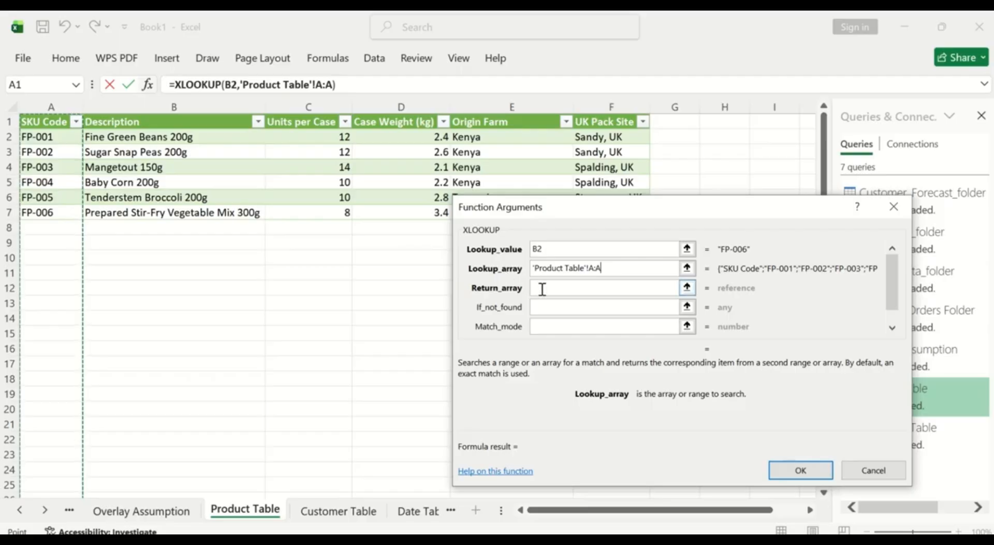
key("ctrl+Page_Down")
key("ctrl+Page_Down")
key("ctrl+Page_Down")
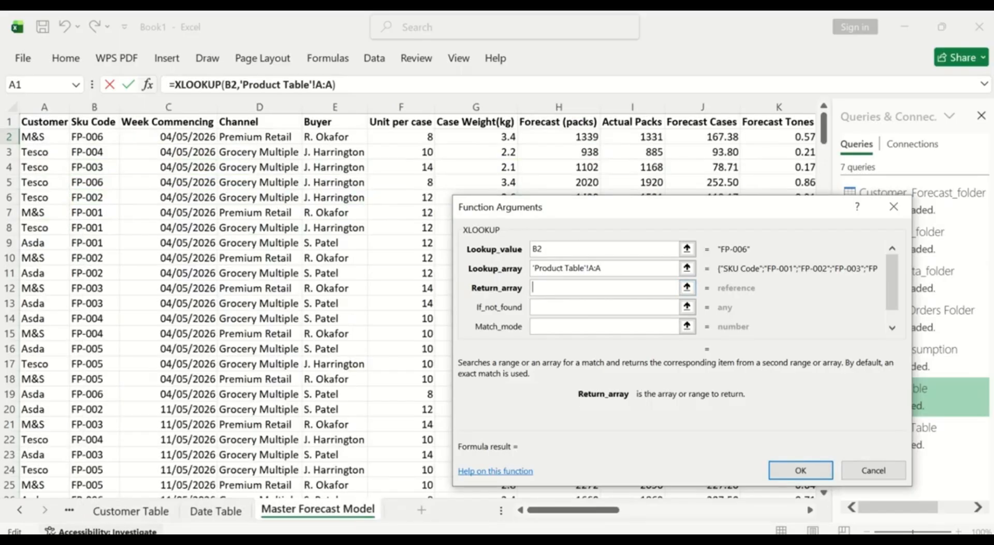
left_click(21, 510)
left_click(20, 510)
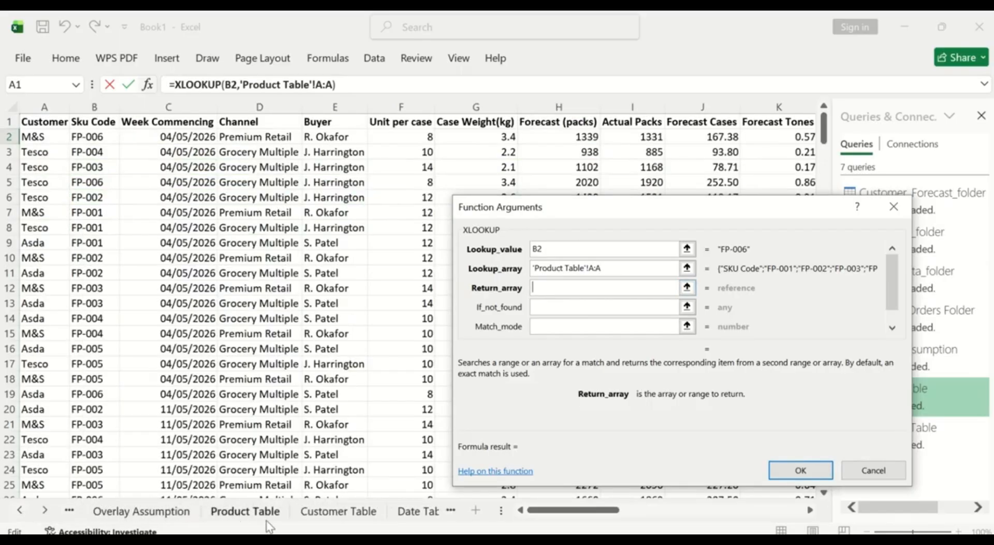
left_click(245, 511)
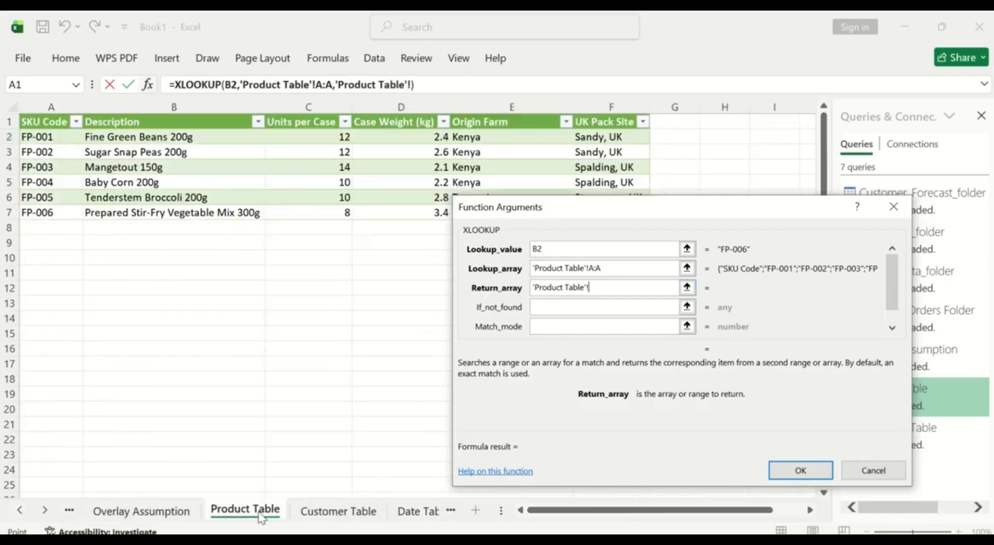
left_click(606, 113)
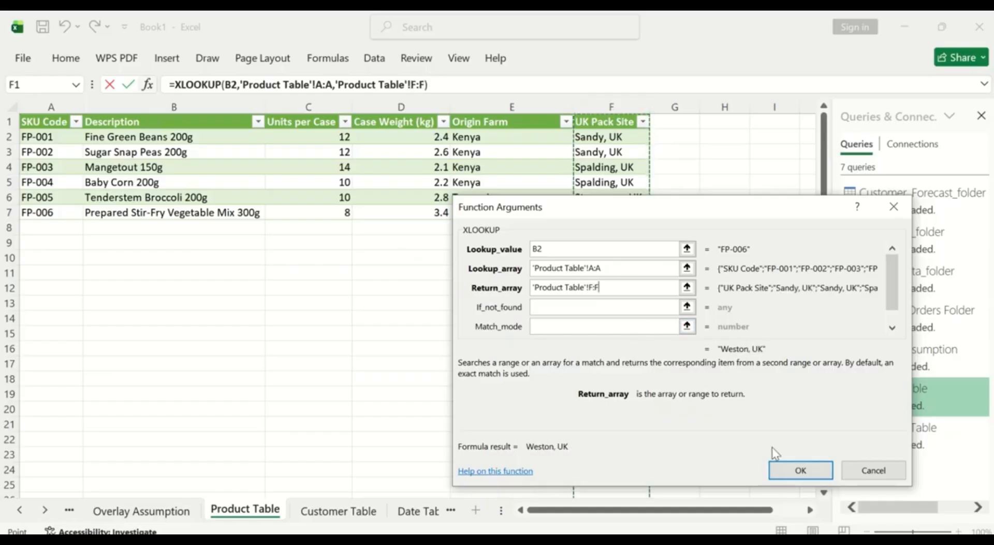
left_click(795, 469)
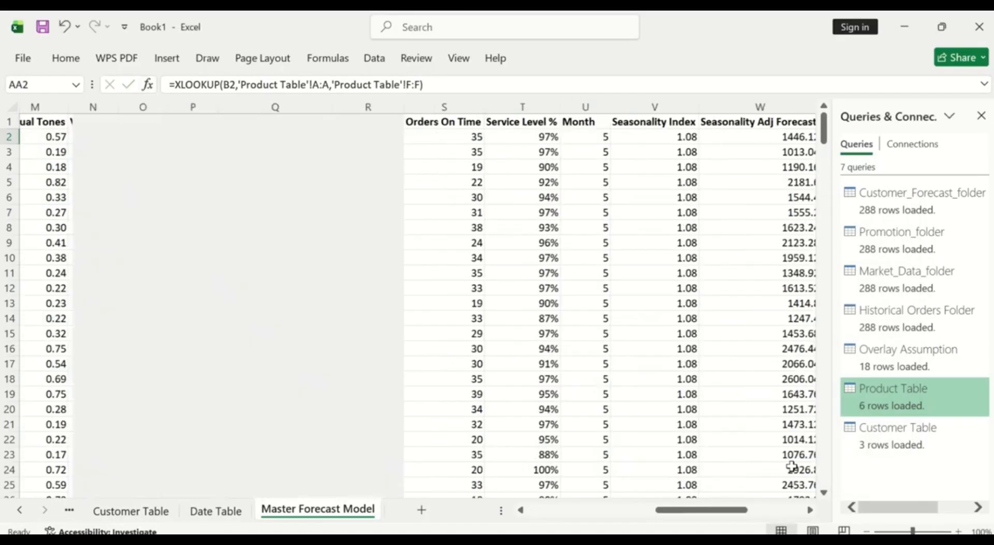
- Fill the pack site lookup from AA2 down through the last data row and fit column AA's width to its contents
left_click(811, 509)
left_click(811, 509)
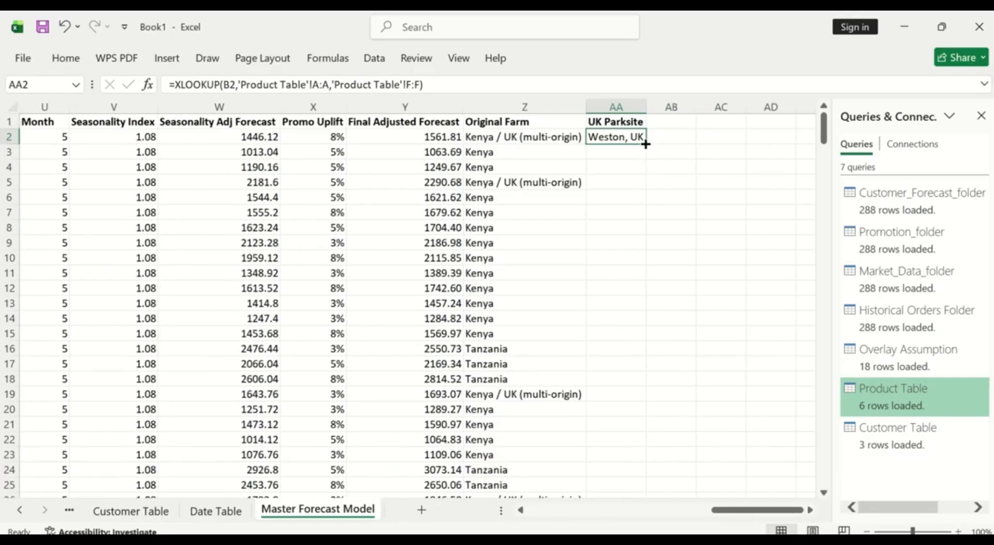
double_click(646, 144)
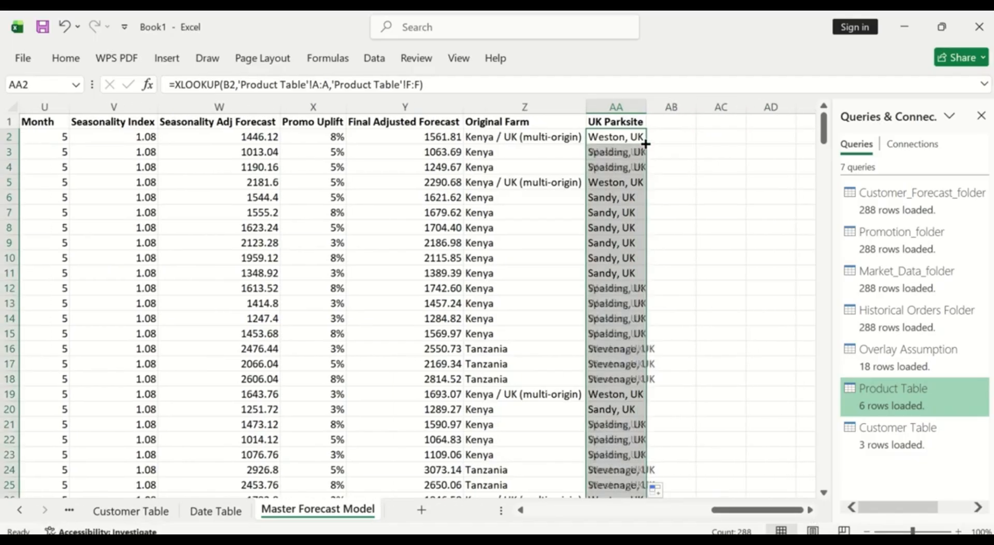
double_click(646, 105)
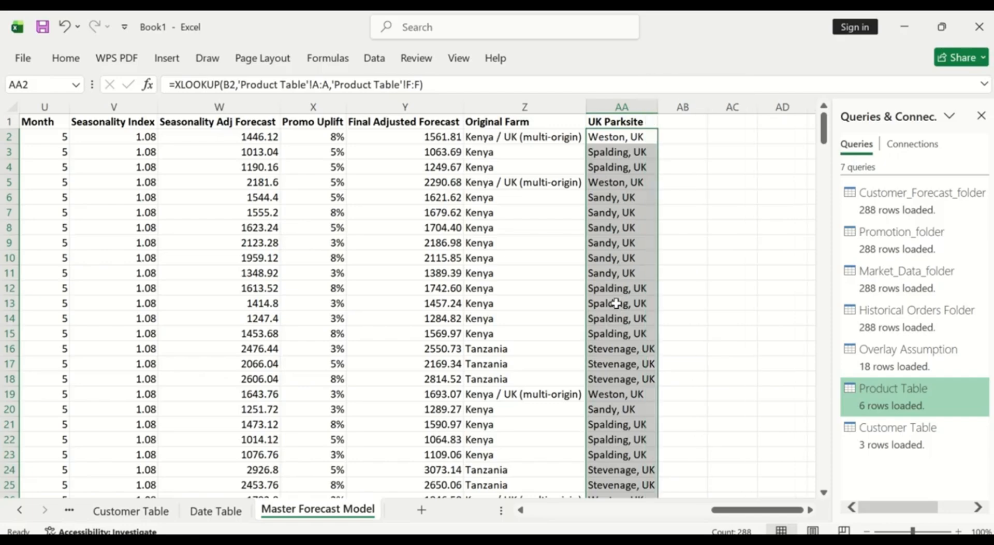
scroll(619, 303, "down", 20)
scroll(616, 304, "down", 20)
scroll(618, 305, "up", 20)
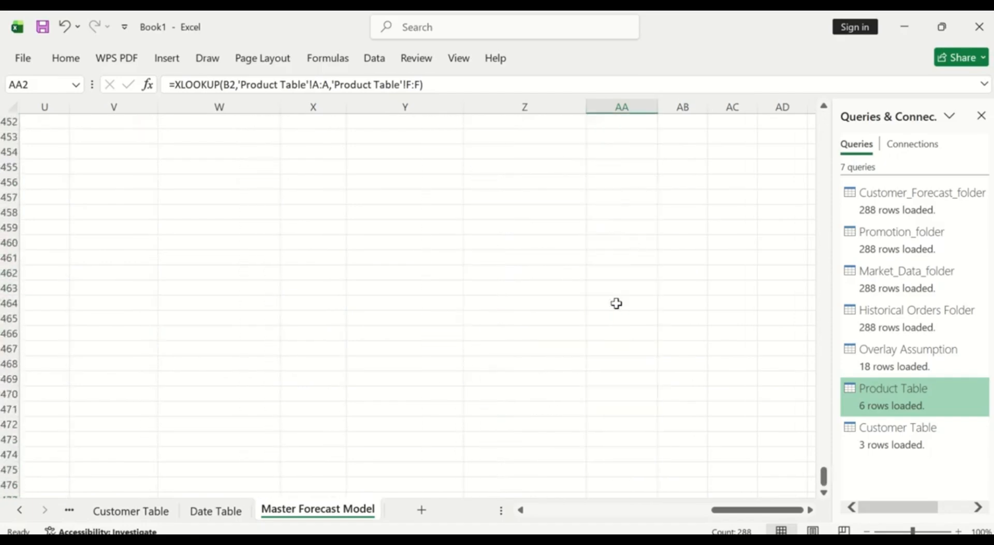
scroll(616, 319, "up", 20)
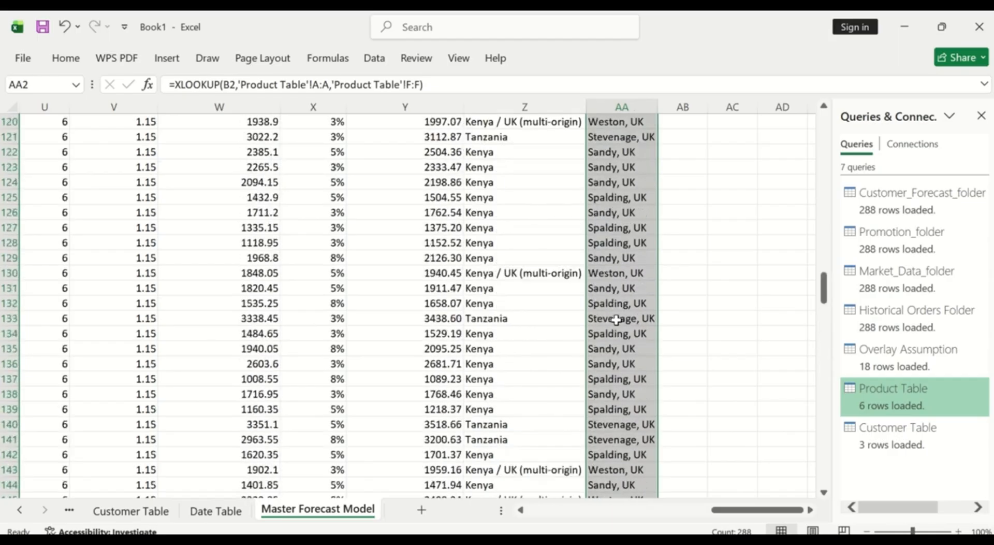
scroll(616, 319, "up", 18)
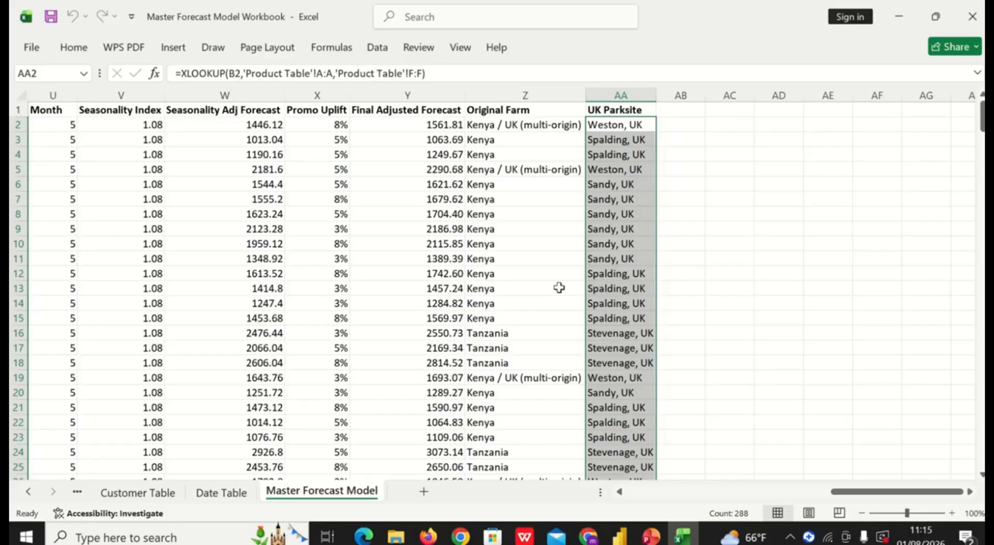
- Switch to the untitled Power BI Desktop report and open Master Forecast Model Workbook from Downloads as an Excel workbook data source
left_click(620, 537)
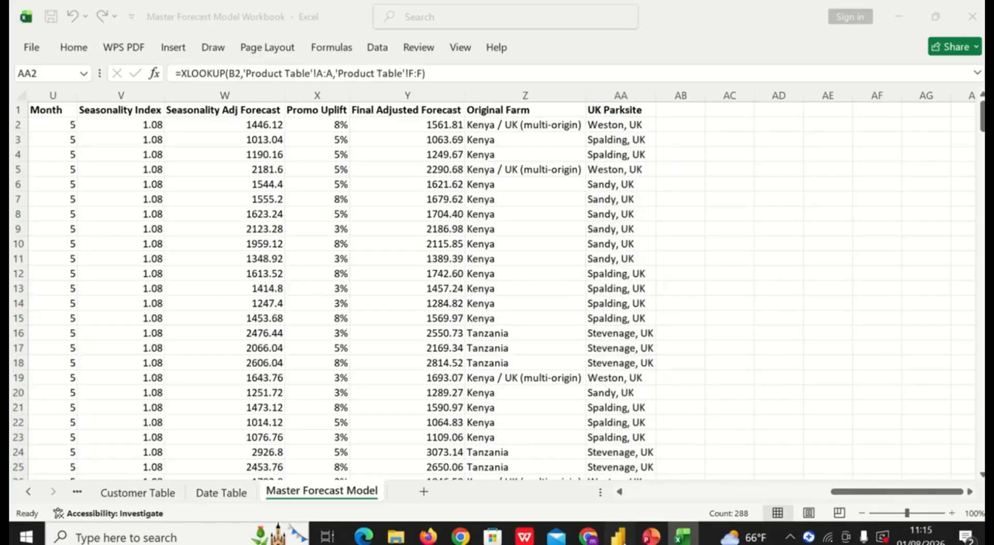
left_click(681, 457)
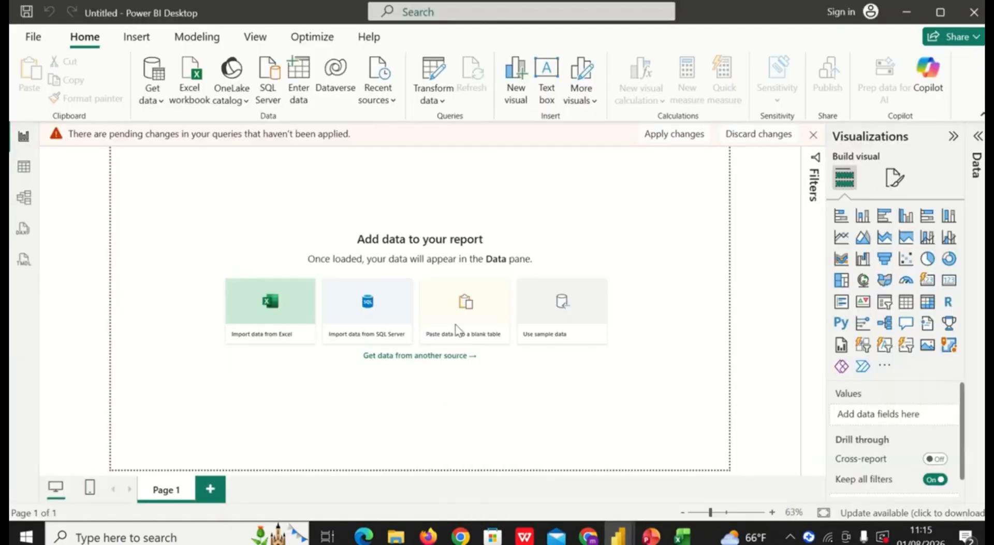
left_click(157, 100)
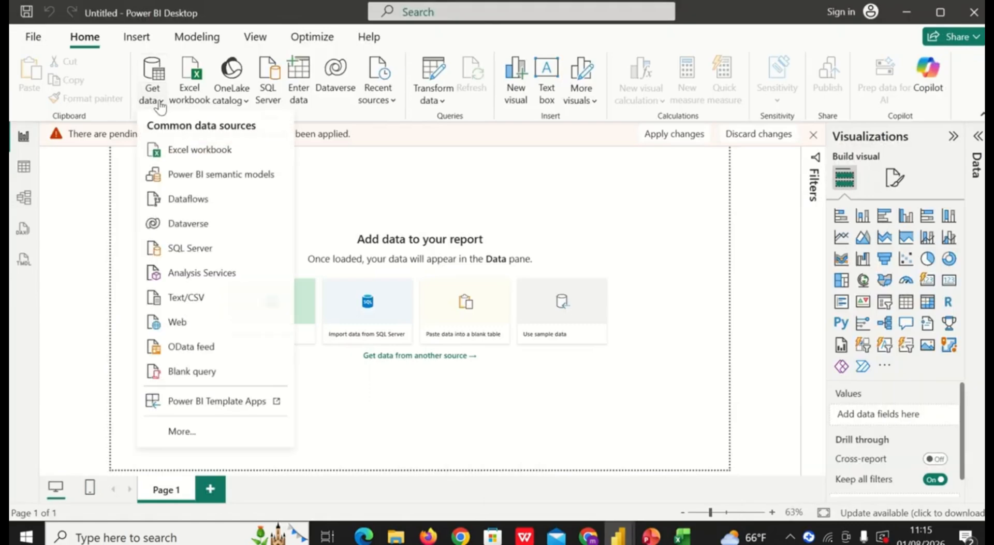
left_click(201, 151)
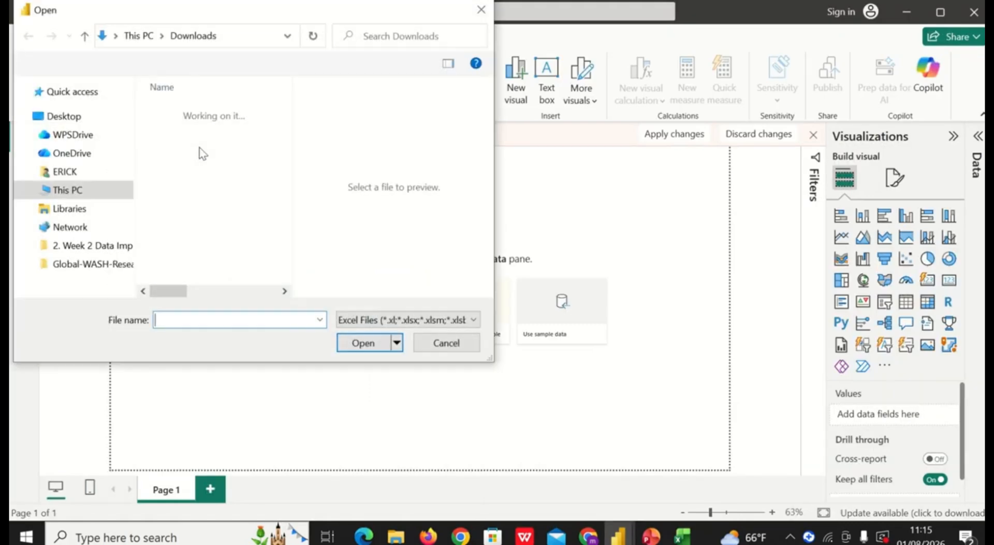
left_click(232, 137)
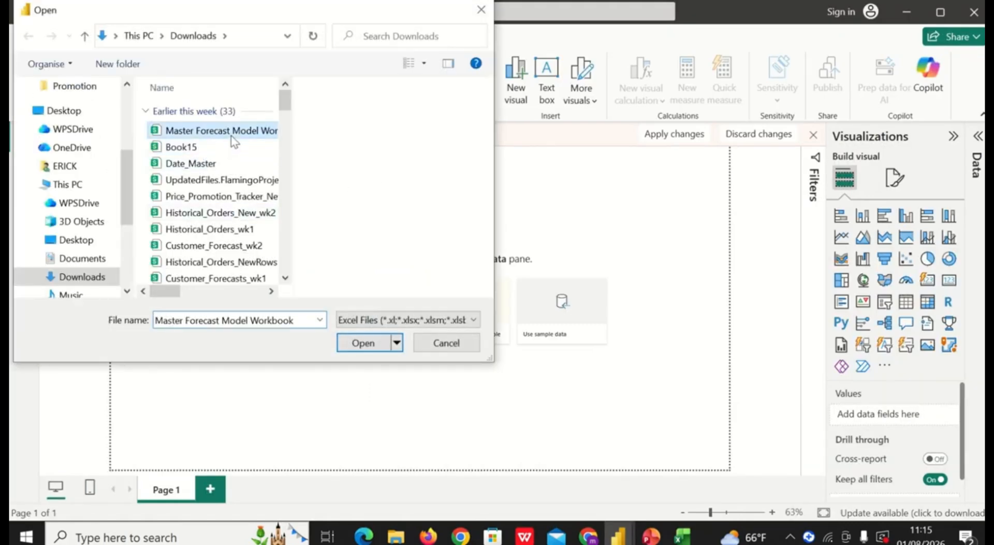
left_click(363, 342)
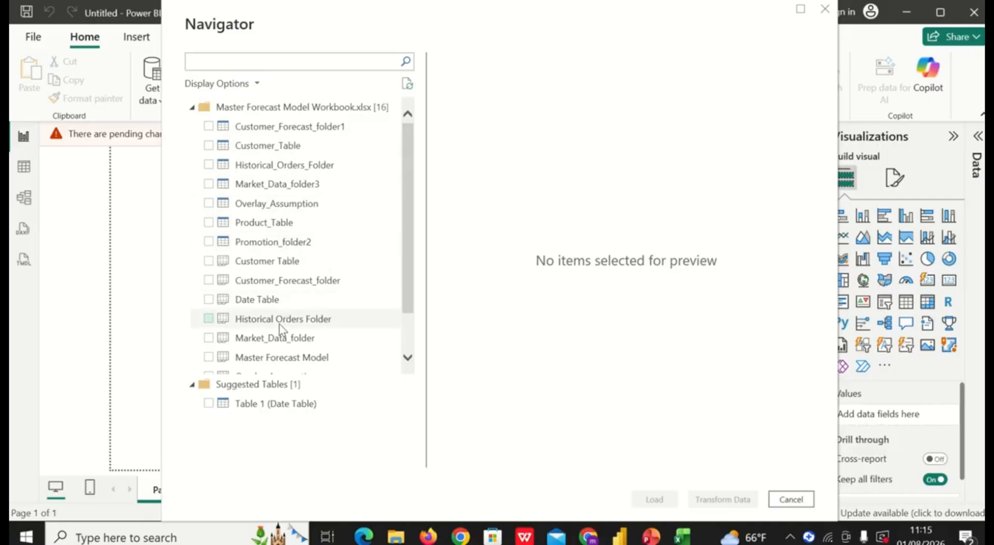
- Select the Master Forecast Model and Product Table sheets of the workbook for import
scroll(244, 326, "down", 3)
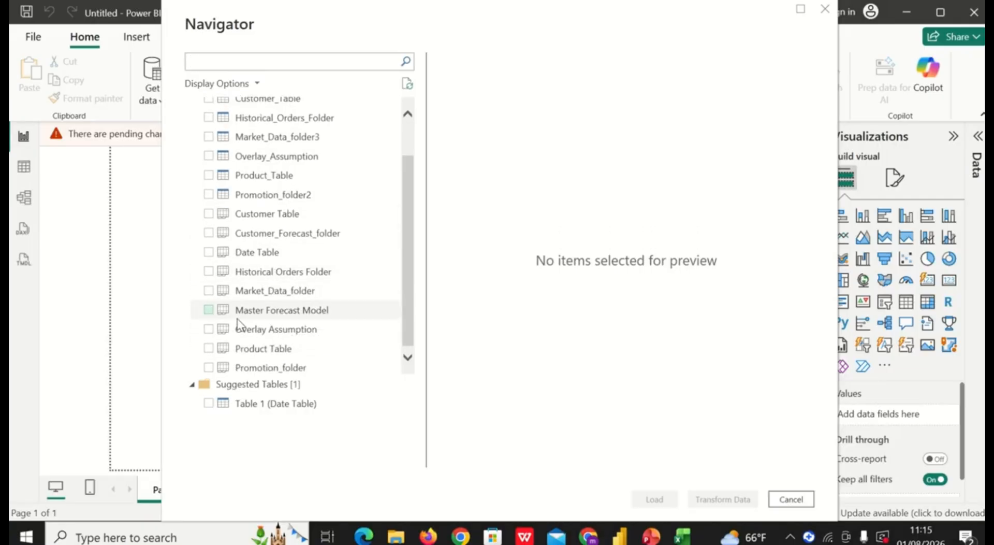
left_click(209, 311)
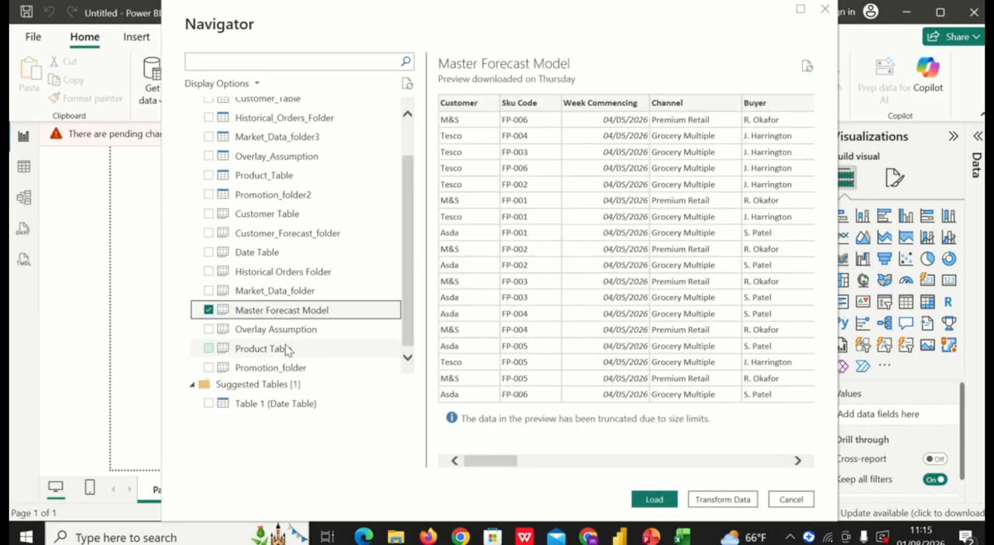
scroll(269, 349, "down", 1)
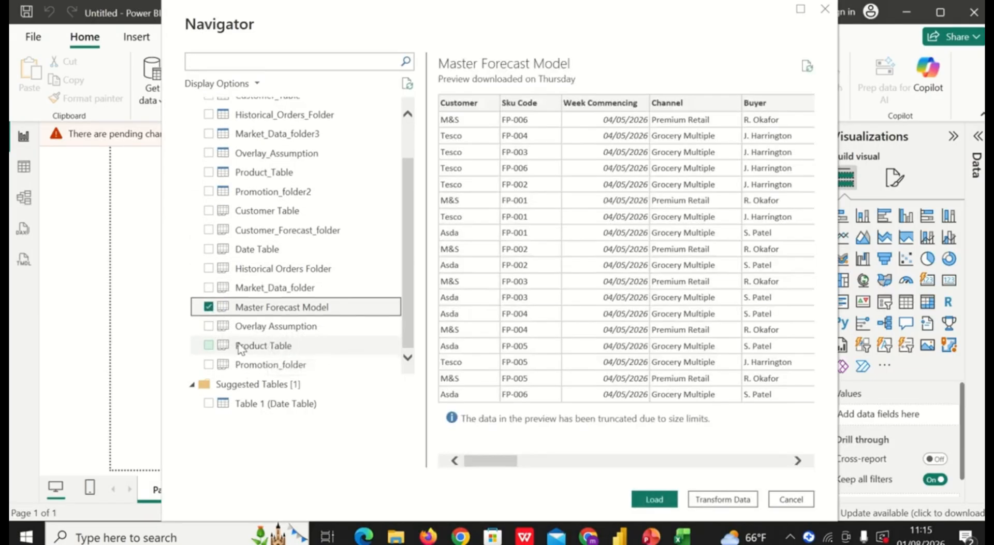
left_click(209, 345)
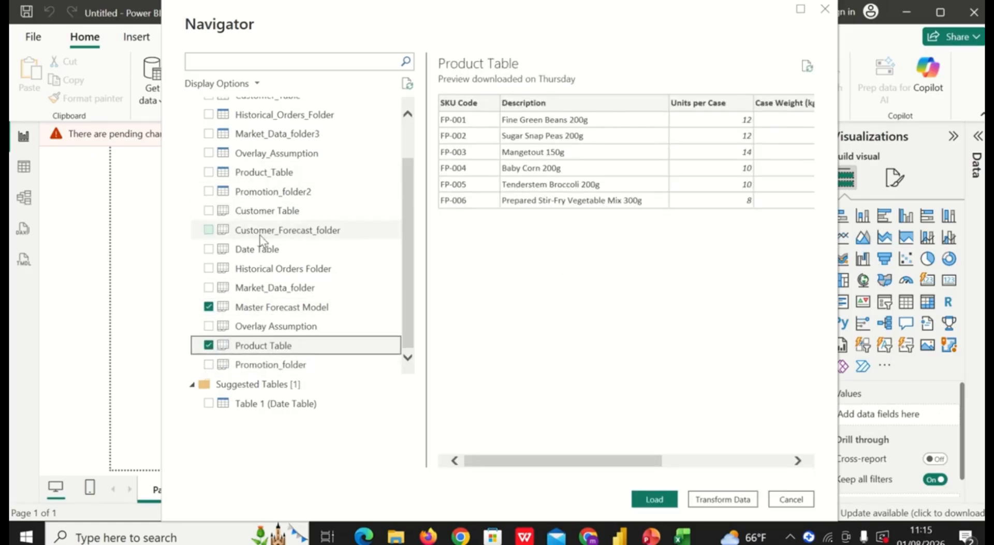
- Add the Customer_Table table rather than the Customer Table sheet to the selection and load the selected items into the report
scroll(263, 239, "up", 3)
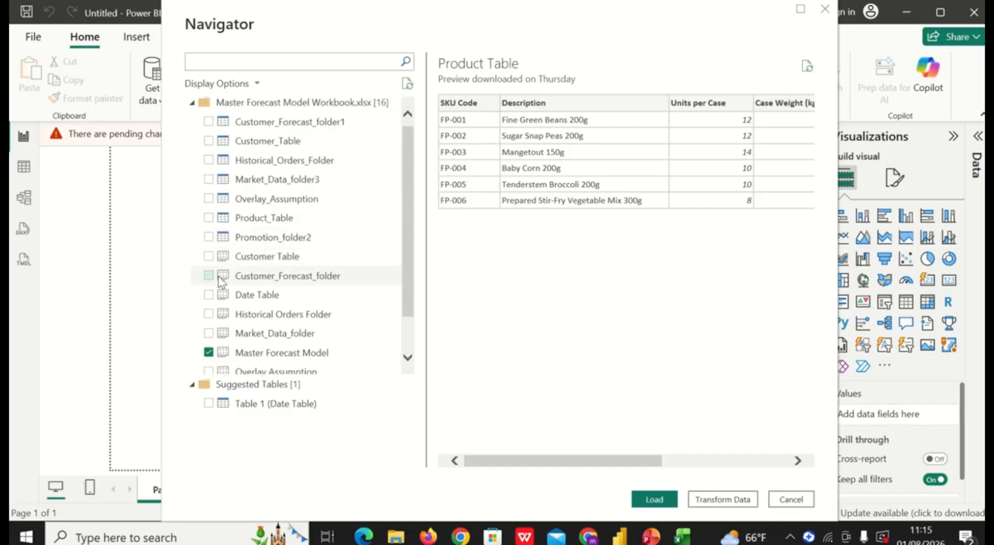
left_click(209, 256)
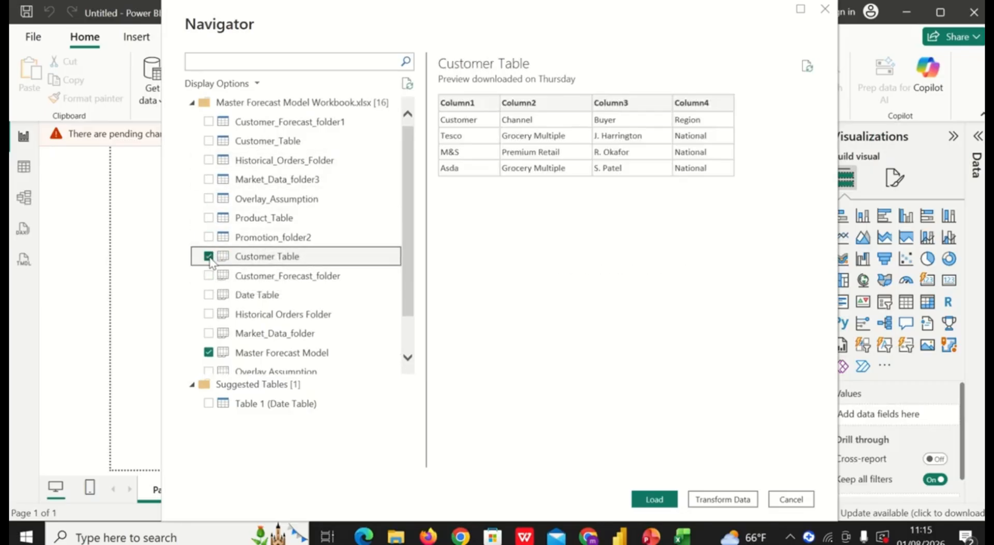
left_click(208, 256)
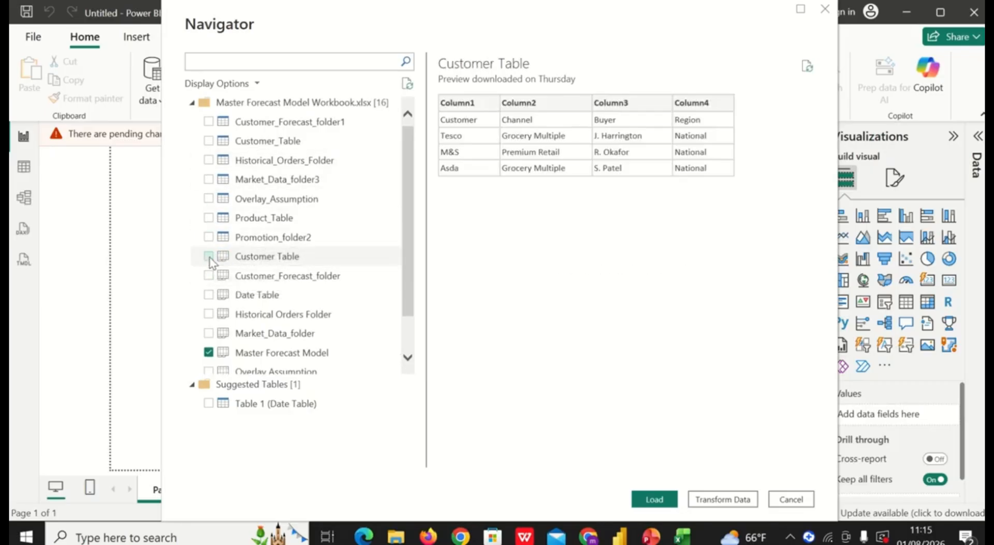
left_click(209, 141)
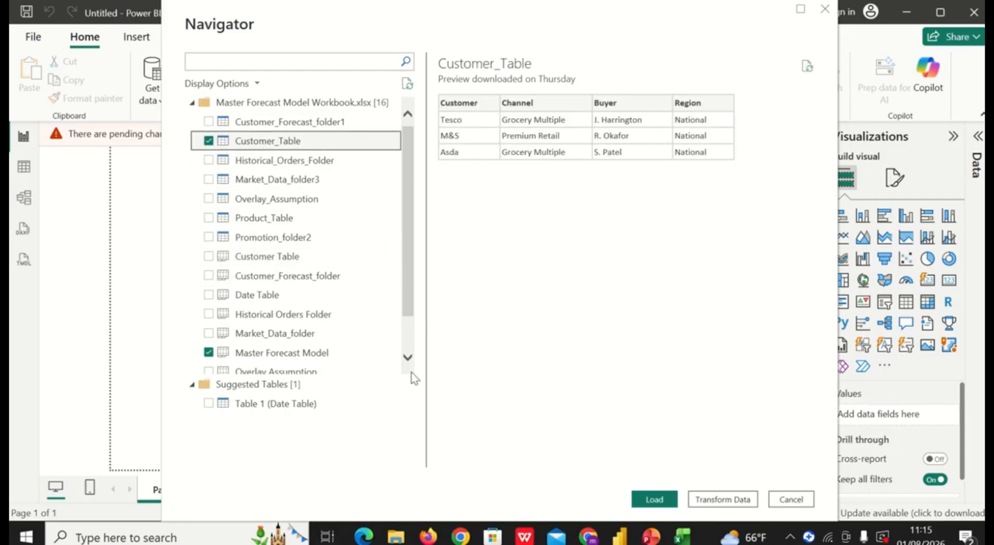
scroll(302, 349, "down", 1)
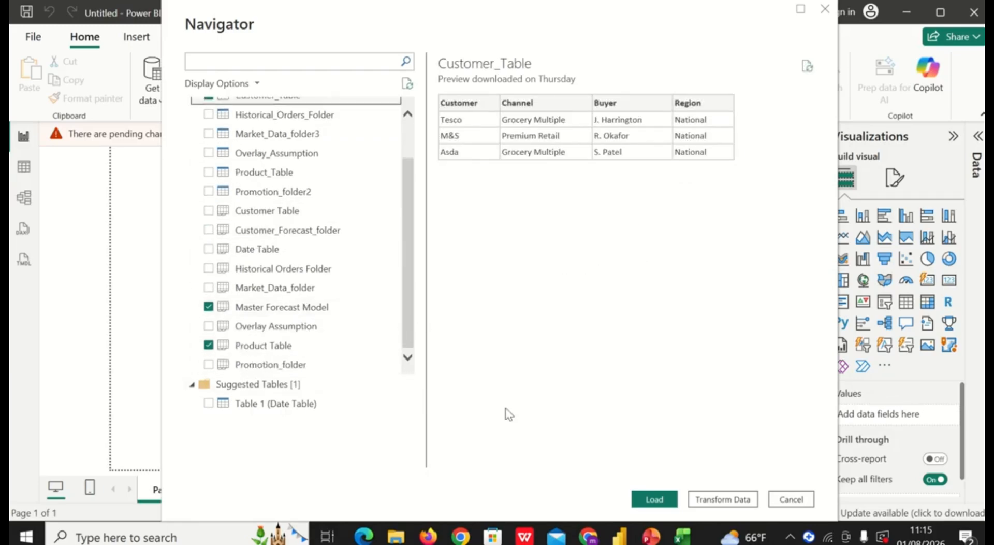
left_click(656, 500)
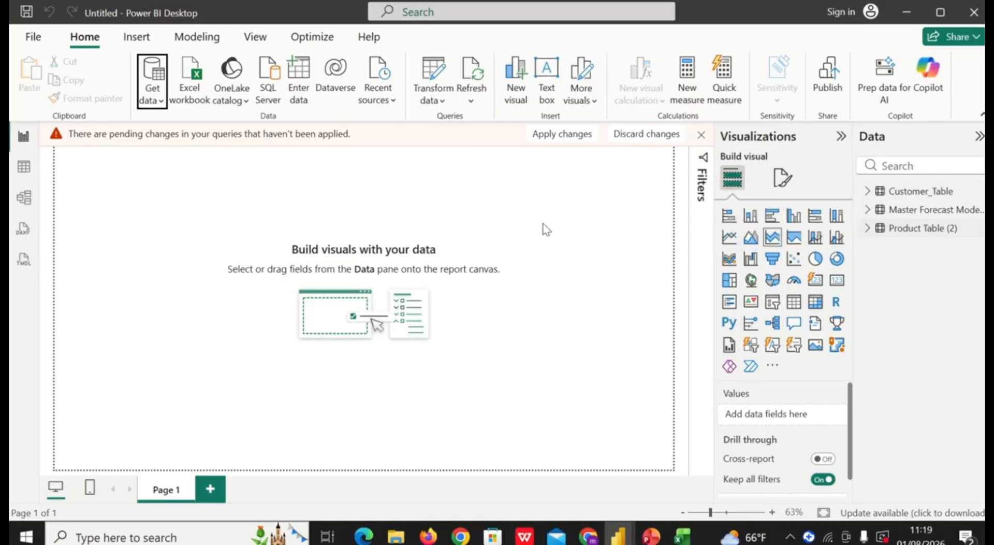
- Open the imported queries in Power Query Editor and look through the rows of the Master Forecast Model query
left_click(442, 95)
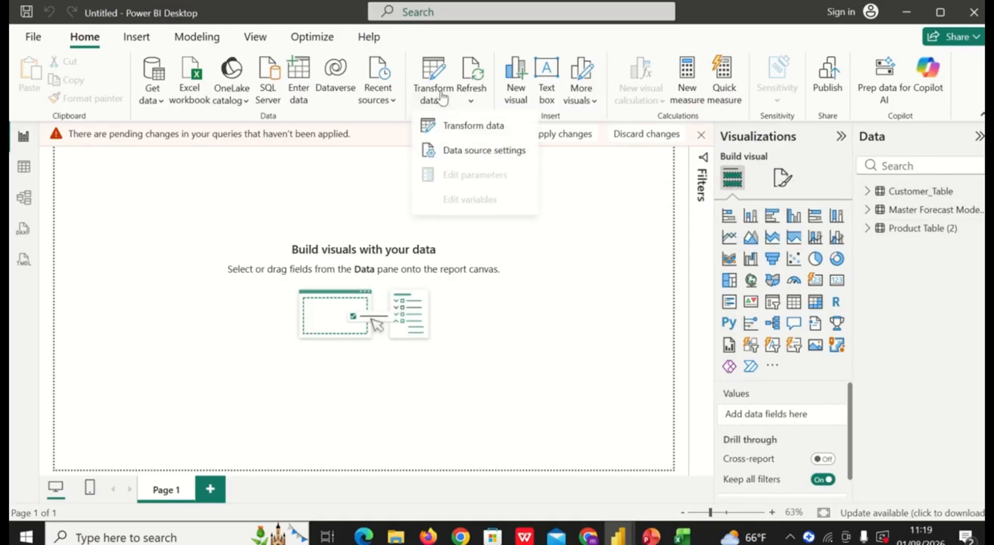
left_click(459, 130)
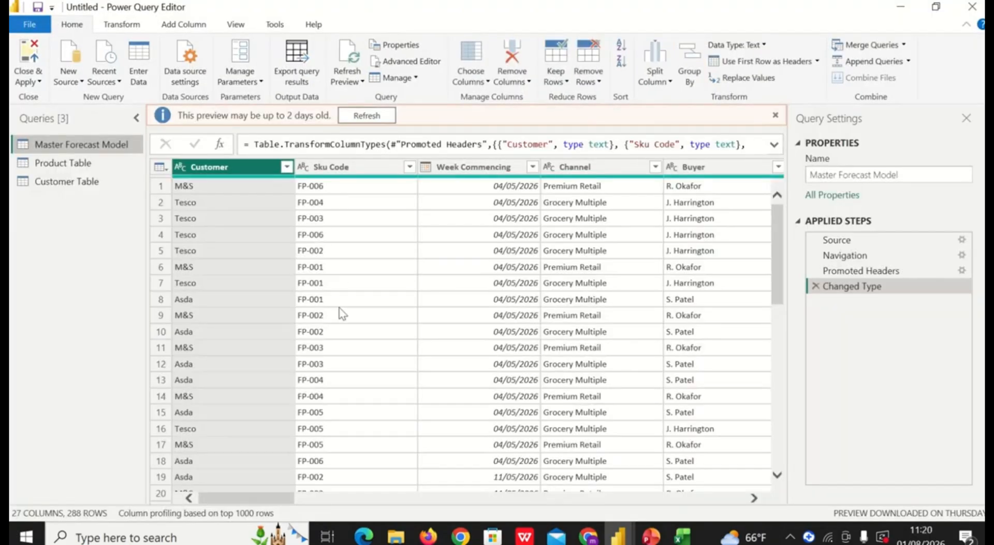
scroll(343, 314, "down", 5)
scroll(342, 314, "up", 5)
scroll(217, 349, "down", 8)
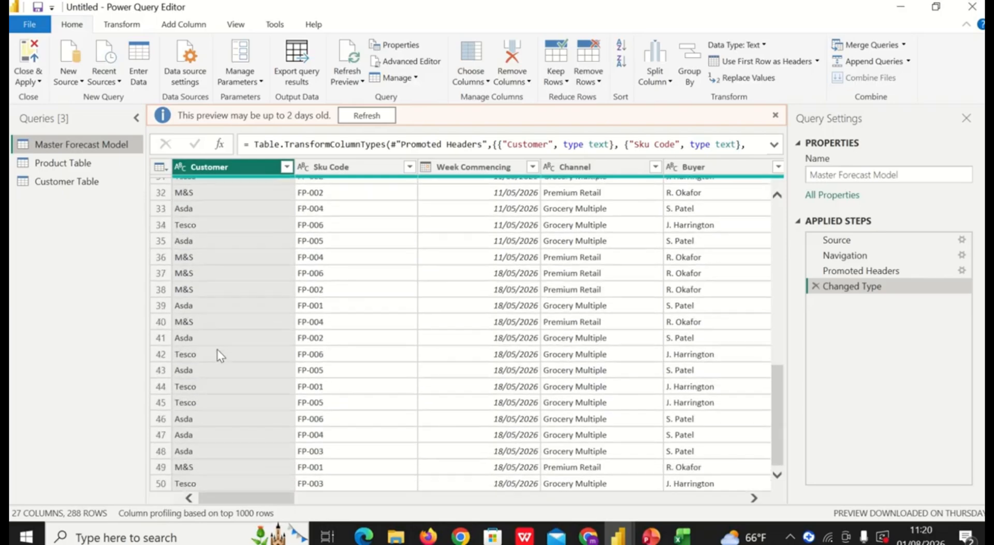
scroll(217, 349, "up", 8)
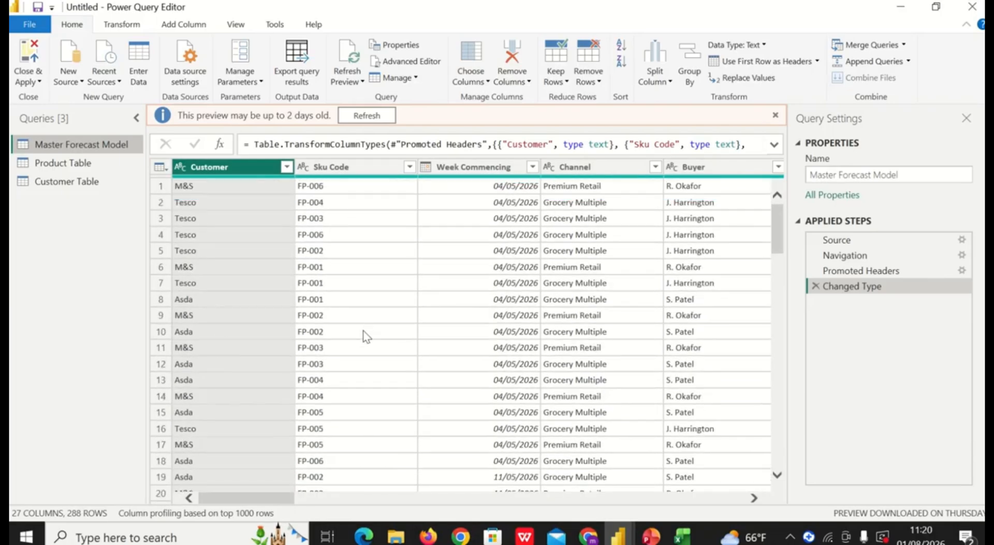
scroll(475, 299, "down", 1)
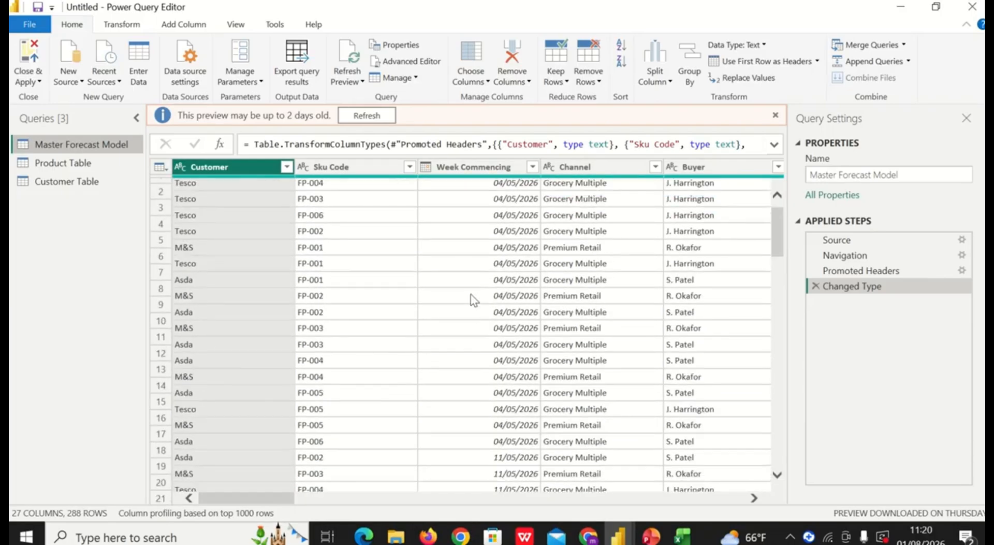
scroll(471, 295, "up", 1)
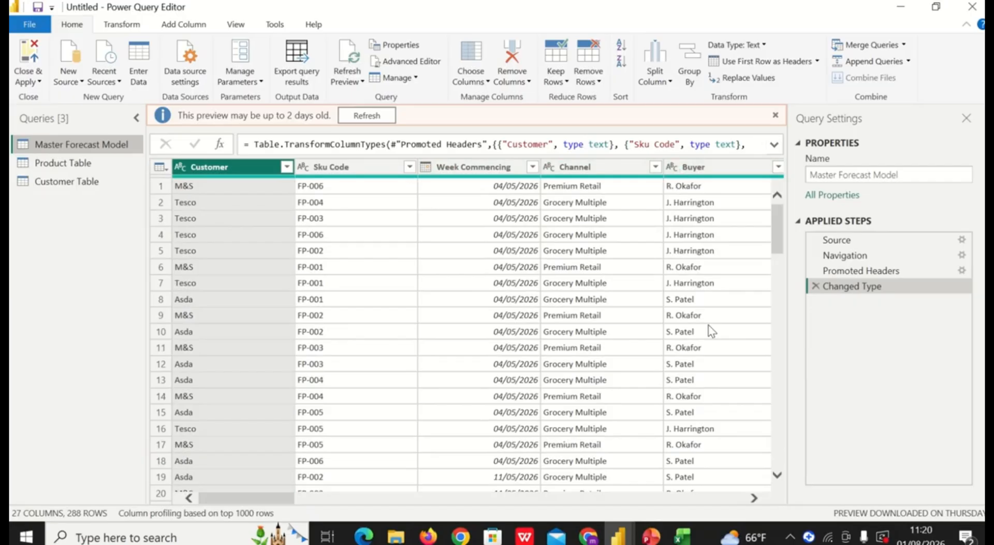
- Look across the columns of the Master Forecast Model query and select the Forecast Cases column for transformation
left_click(753, 498)
left_click(753, 498)
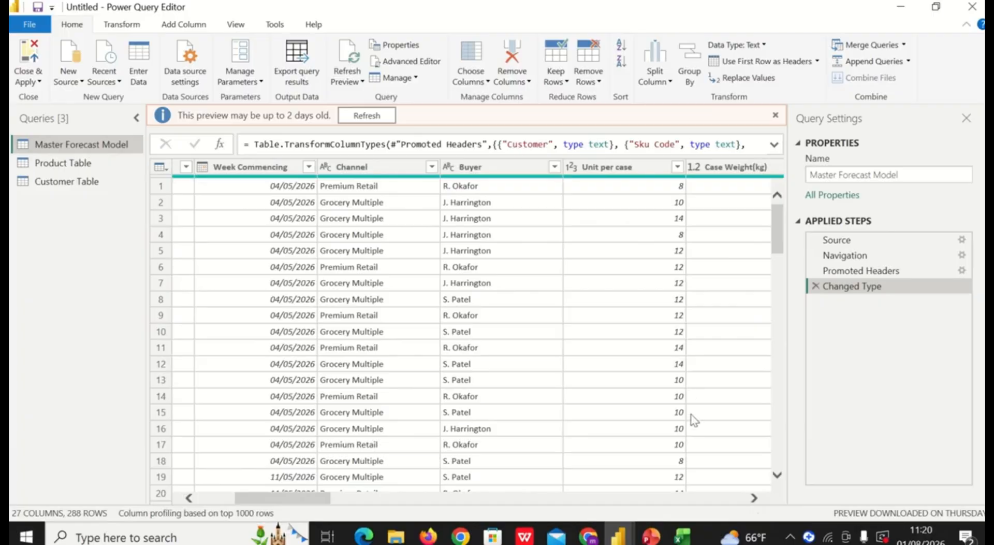
left_click(754, 498)
left_click(753, 497)
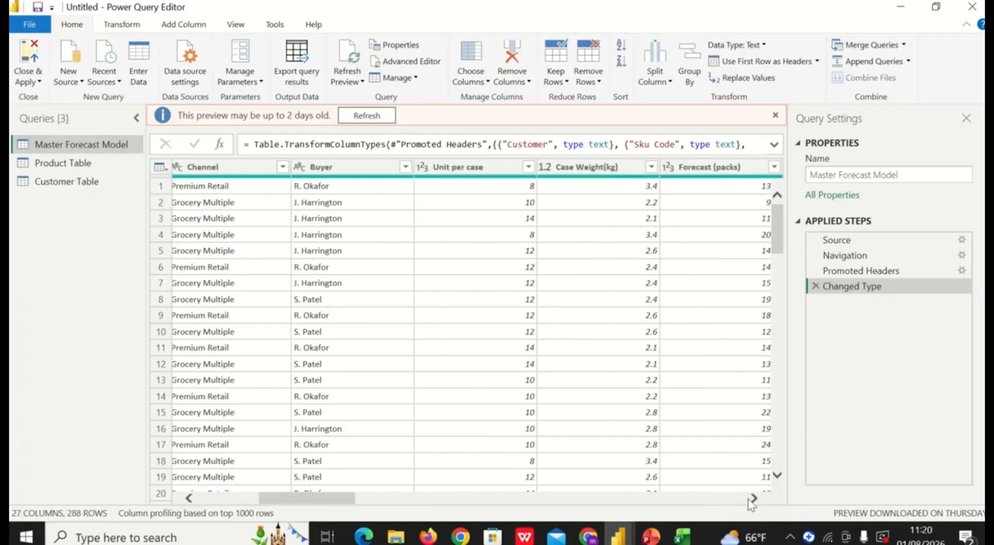
left_click(752, 500)
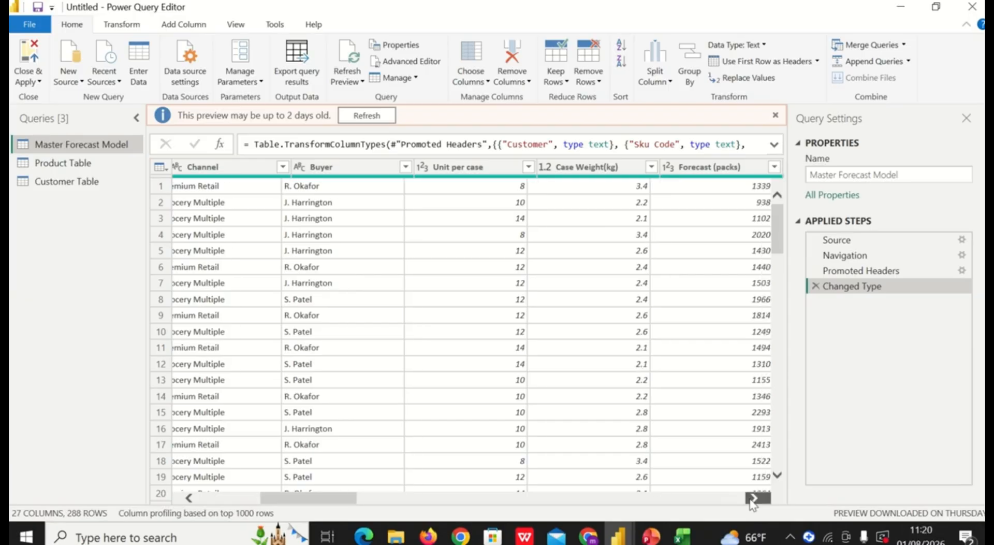
left_click(752, 499)
left_click(752, 499)
left_click(752, 499)
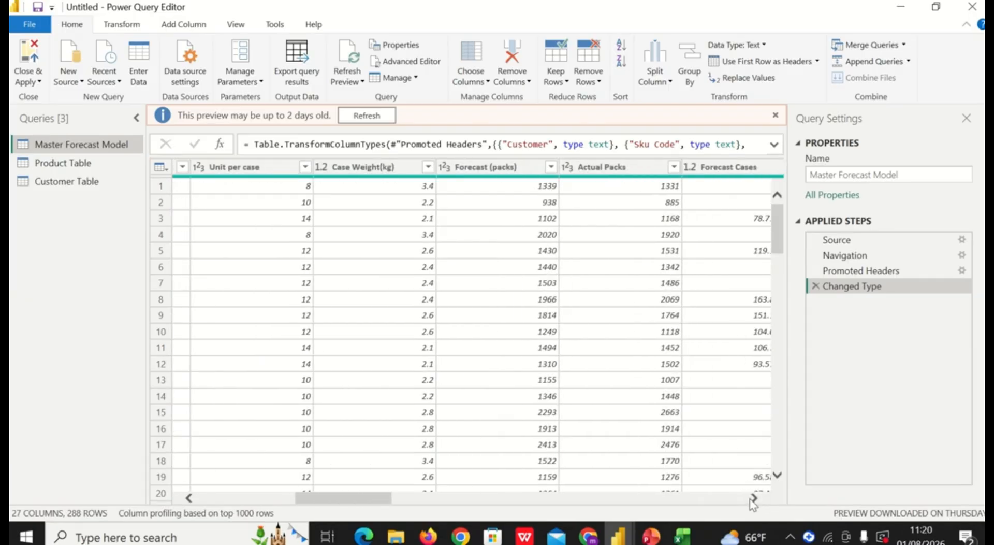
left_click(754, 498)
left_click(753, 497)
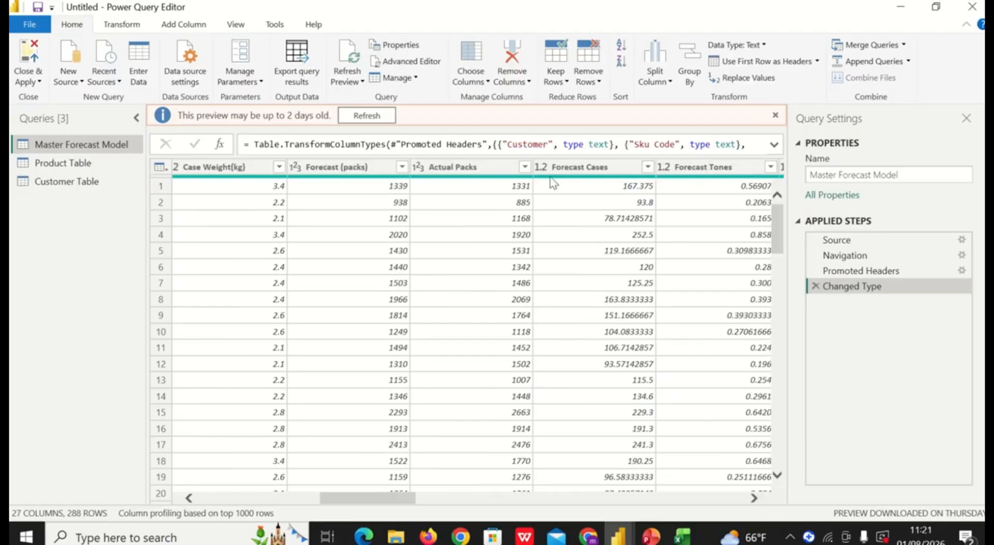
left_click(591, 171)
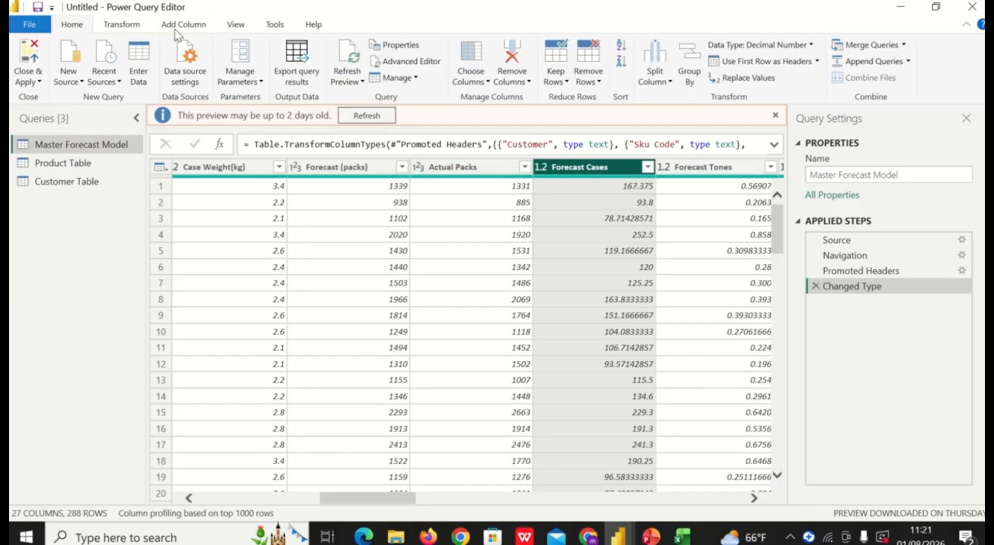
left_click(122, 24)
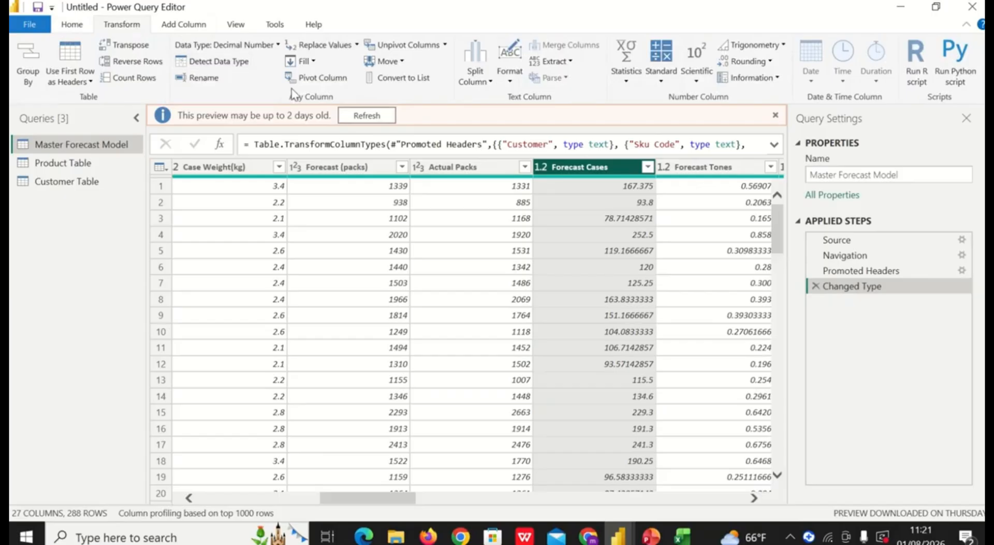
left_click(279, 46)
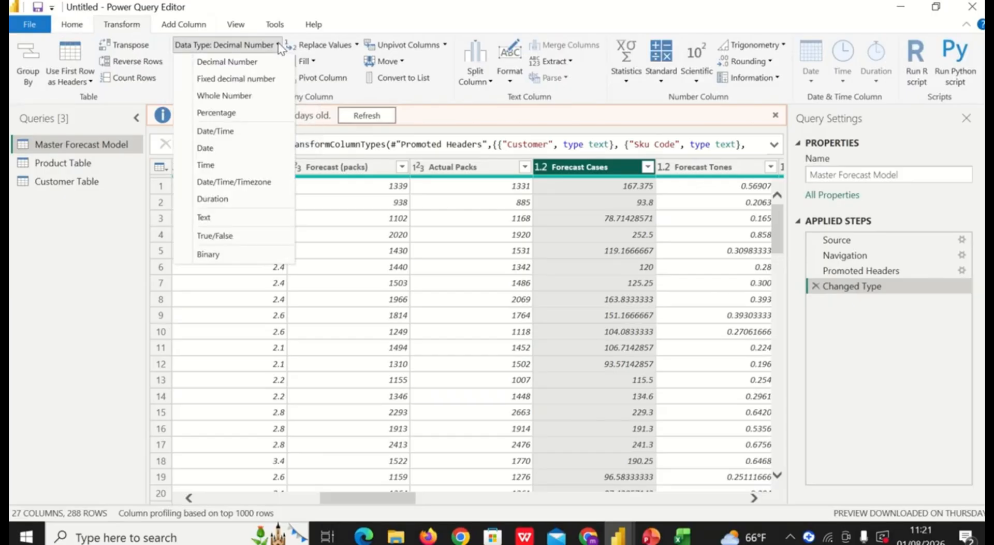
left_click(257, 82)
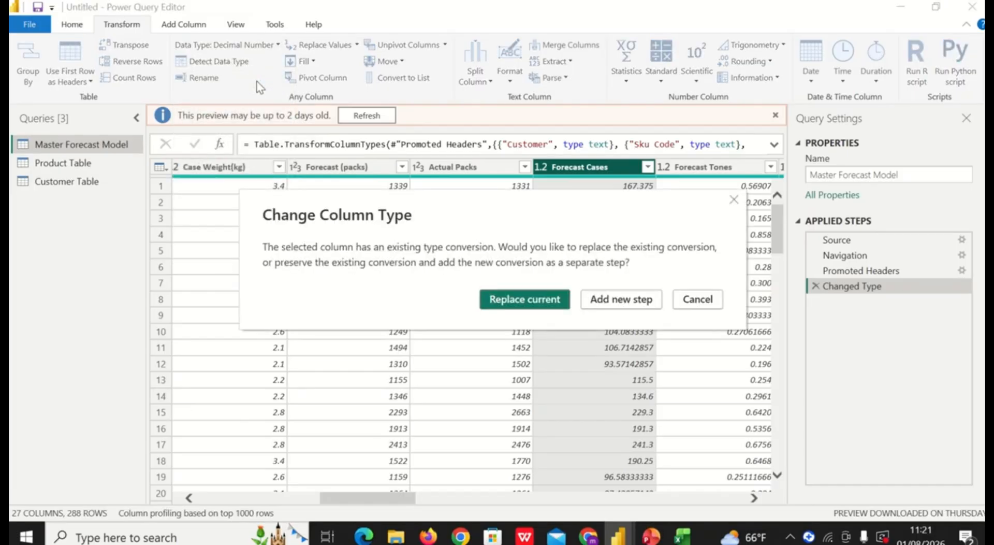
left_click(699, 300)
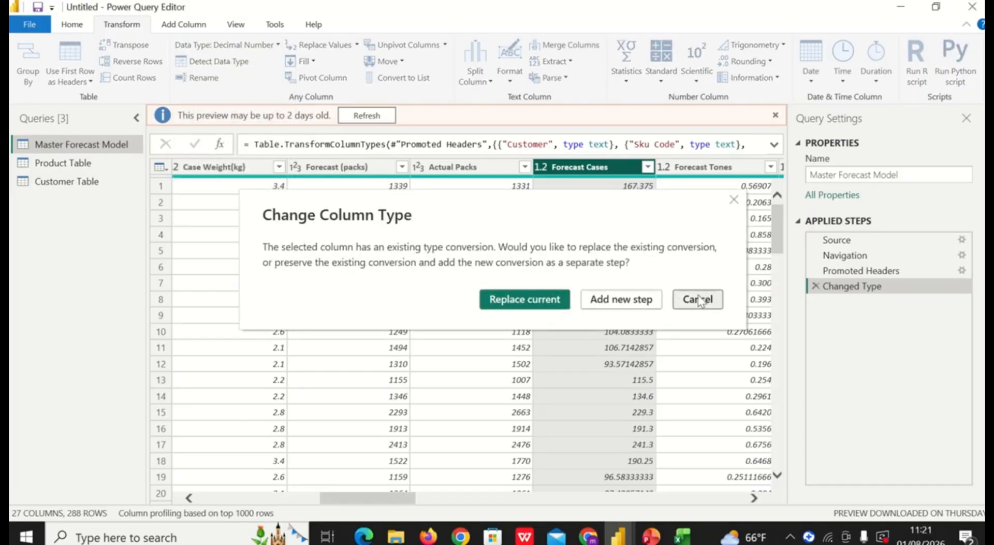
left_click(276, 47)
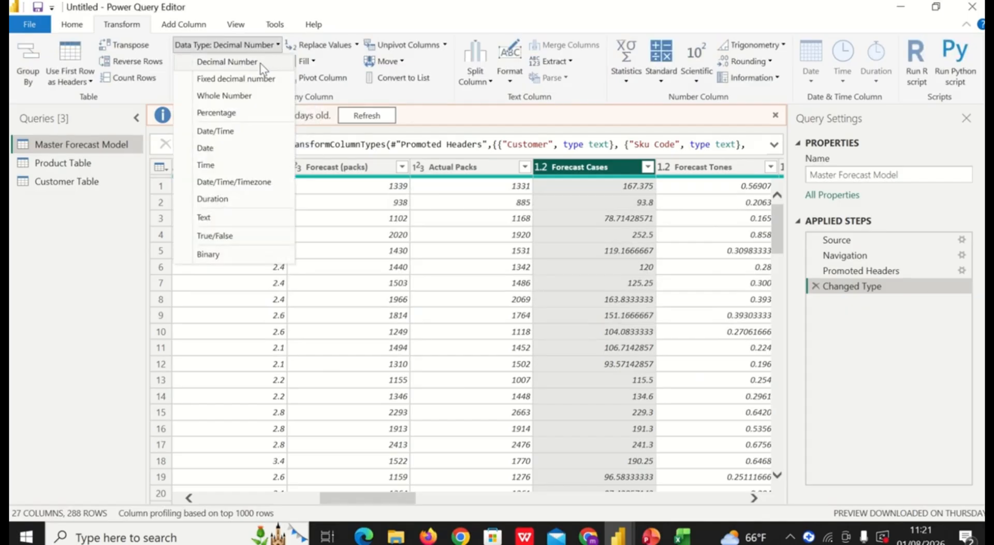
left_click(260, 63)
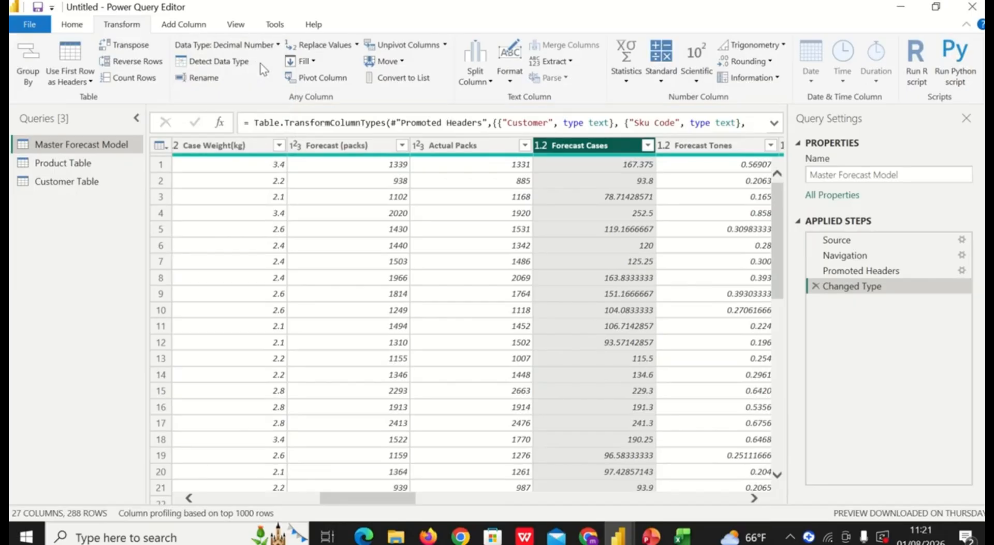
- Change the data type of the Forecast Cases column to fixed decimal number, replacing the current type conversion
left_click(276, 45)
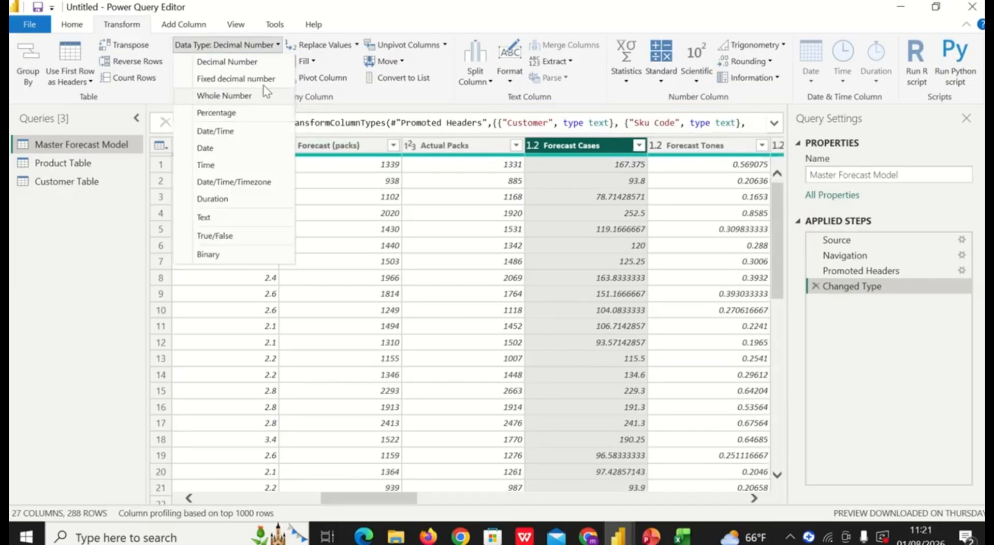
left_click(265, 79)
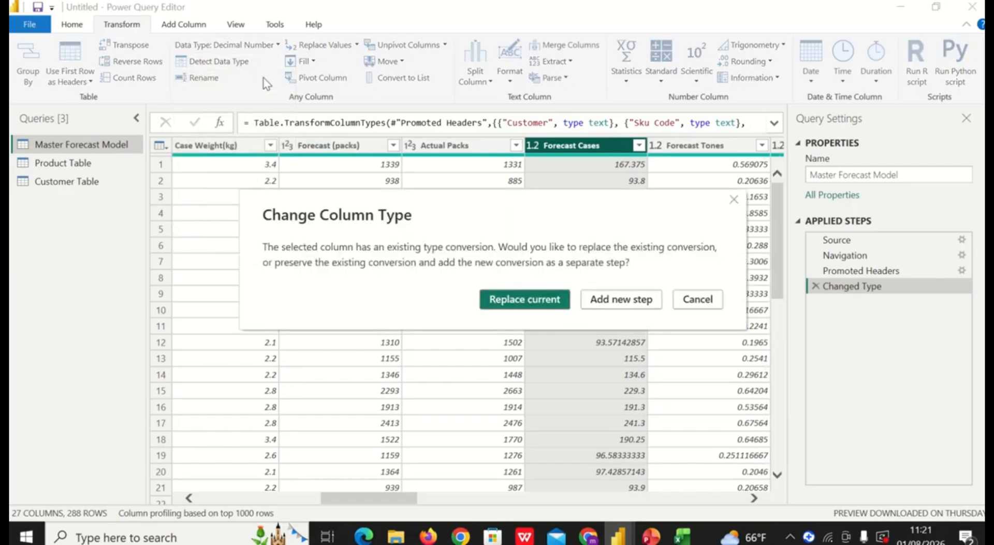
left_click(535, 306)
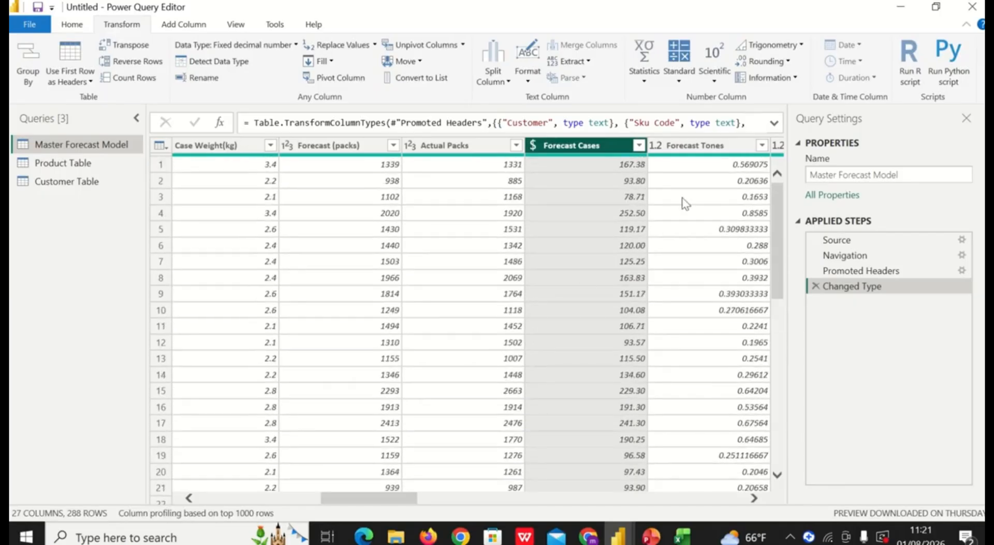
- Change the data type of the Forecast Tones column to fixed decimal number, replacing the current type conversion
left_click(711, 147)
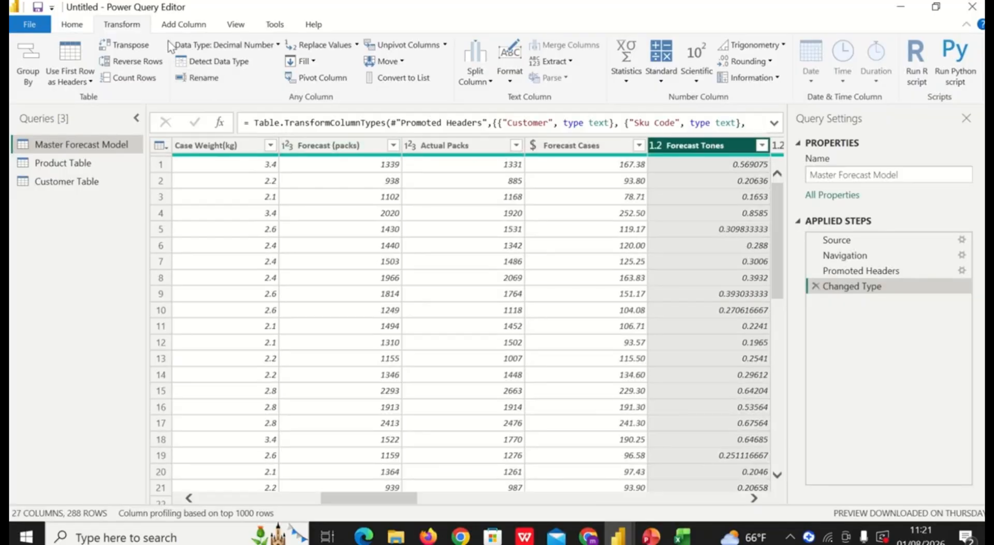
left_click(278, 46)
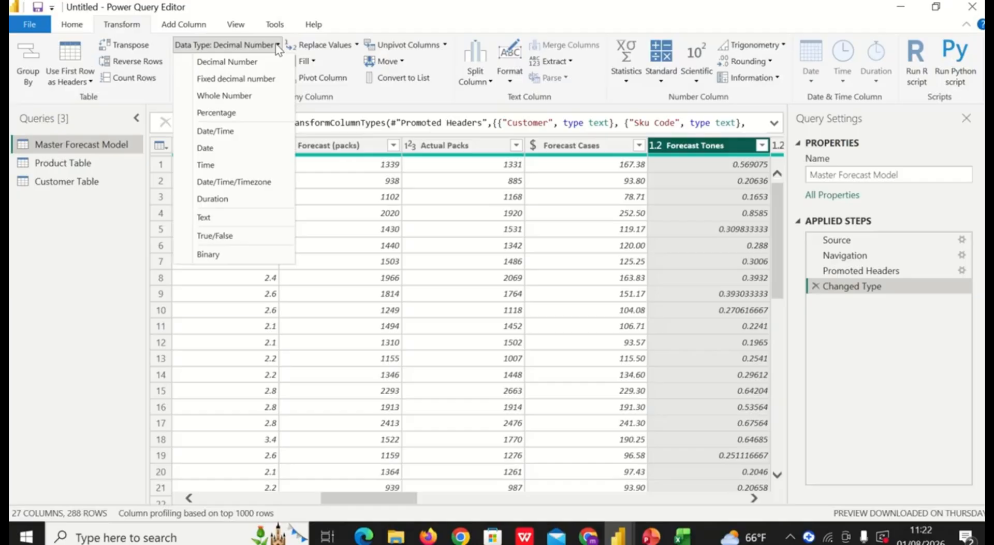
left_click(264, 79)
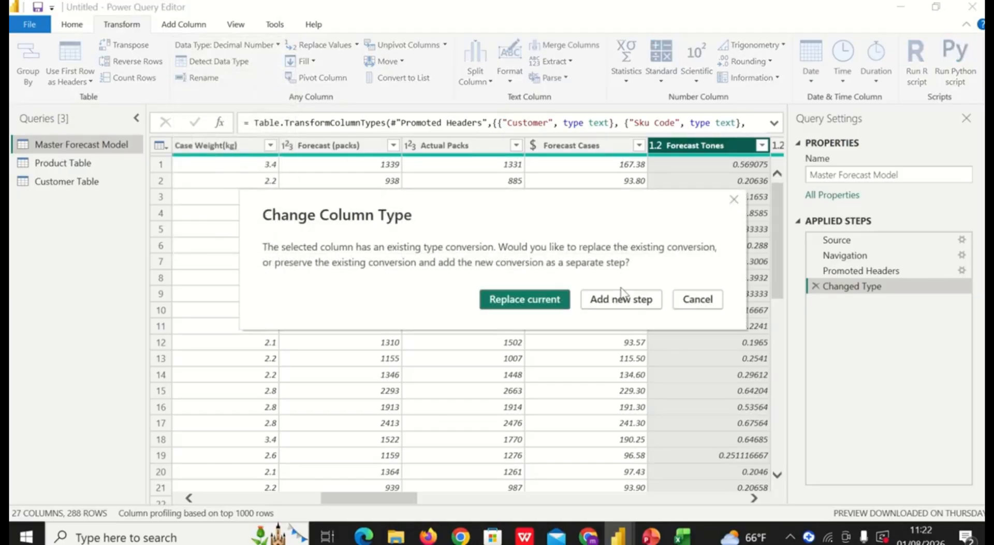
left_click(547, 303)
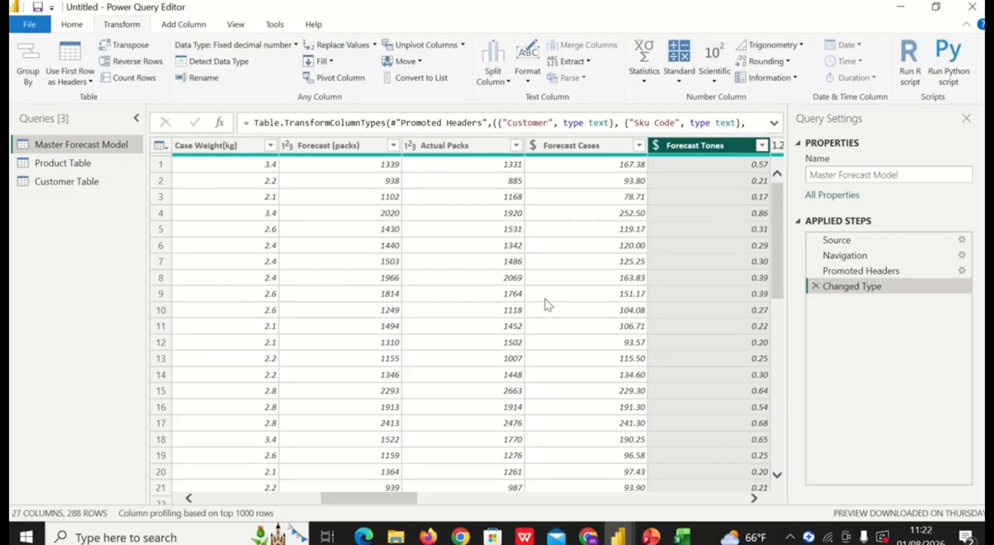
- Look across the remaining columns of the Master Forecast Model query up to UK Parksite and check the Product Table query
left_click(755, 498)
left_click(754, 498)
left_click(755, 498)
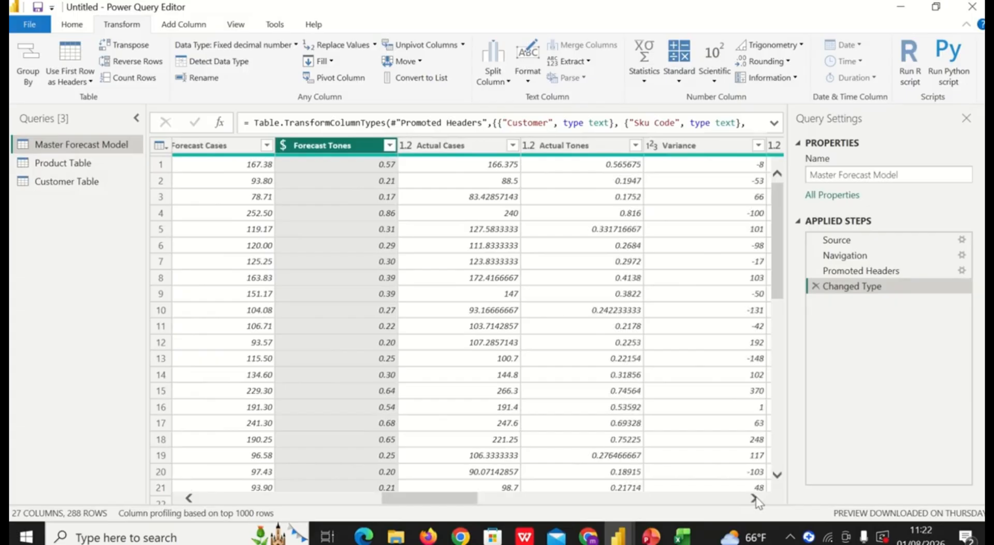
left_click(754, 498)
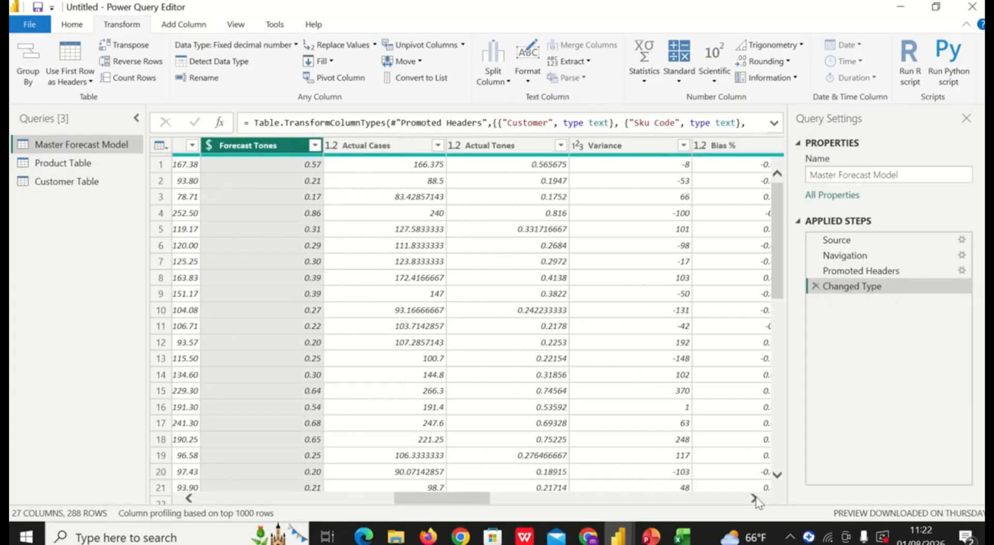
left_click(754, 498)
left_click(755, 499)
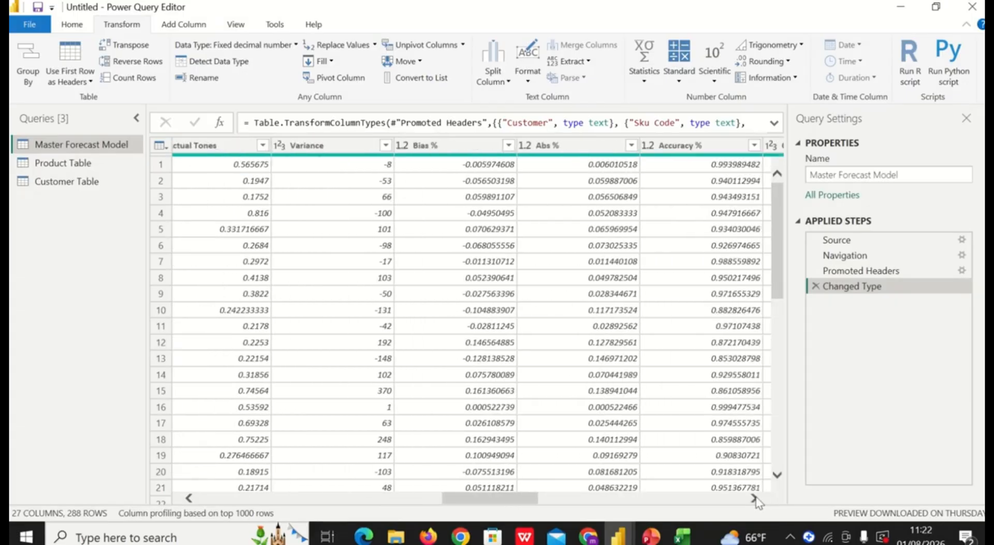
left_click(754, 498)
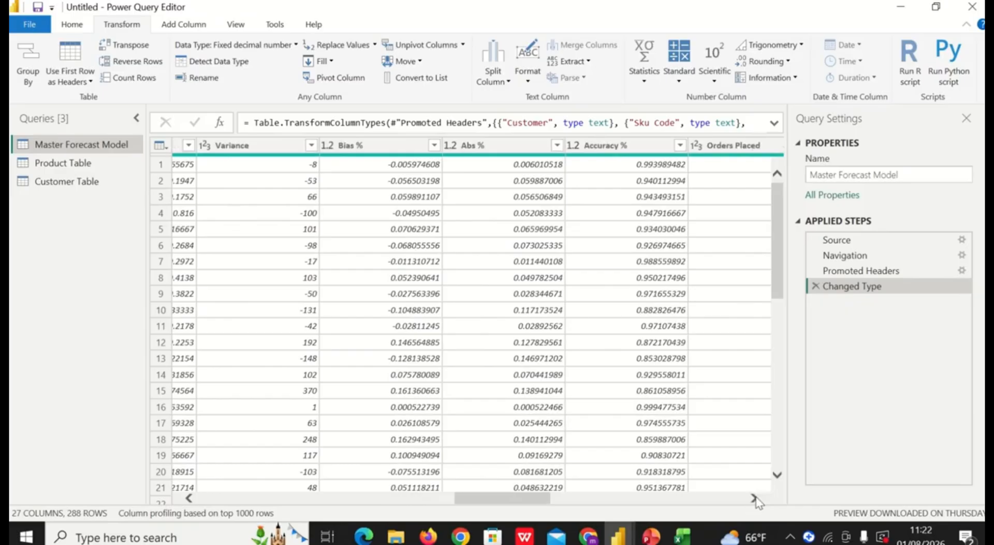
left_click(754, 498)
left_click(754, 498)
left_click(754, 498)
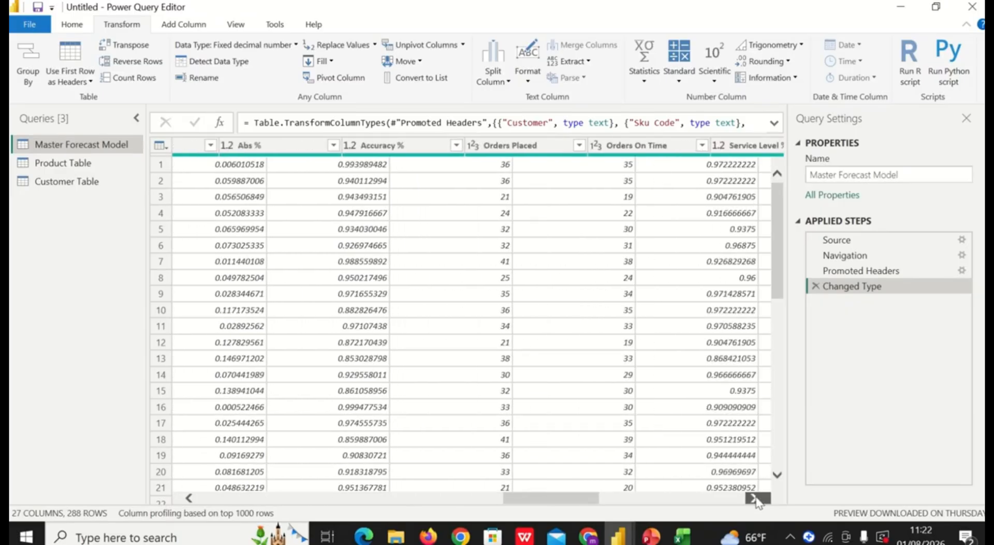
left_click(754, 498)
left_click(754, 498)
left_click(754, 498)
left_click(755, 498)
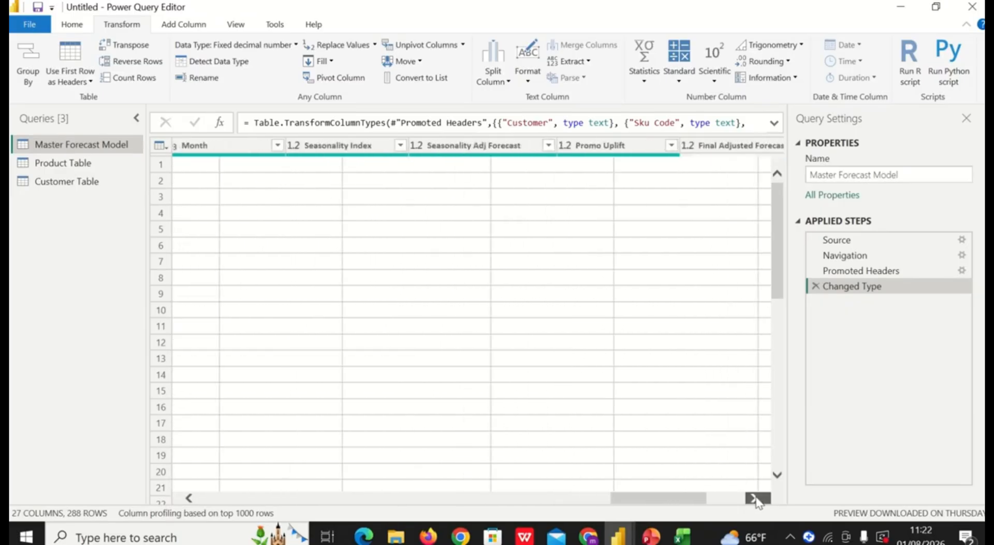
left_click(754, 499)
left_click(755, 498)
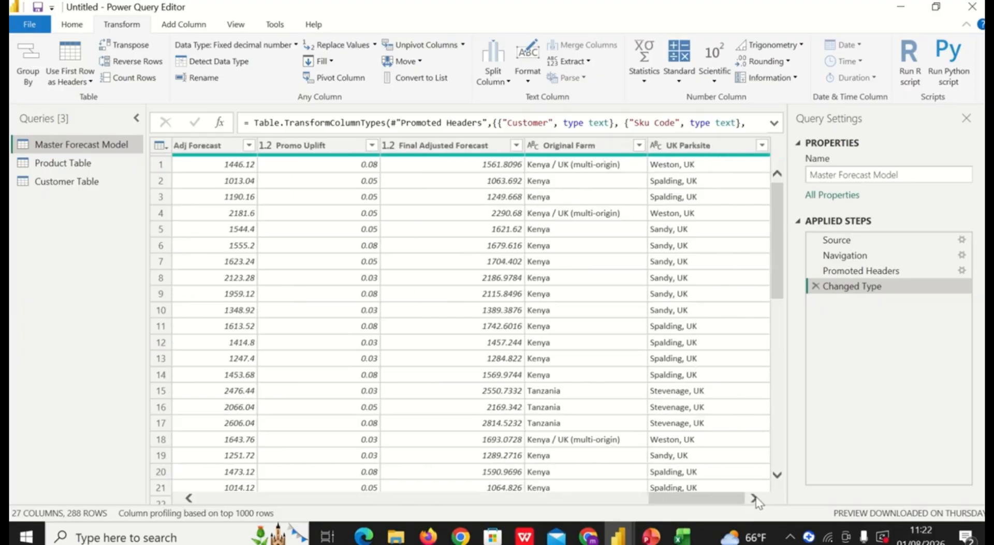
left_click(62, 164)
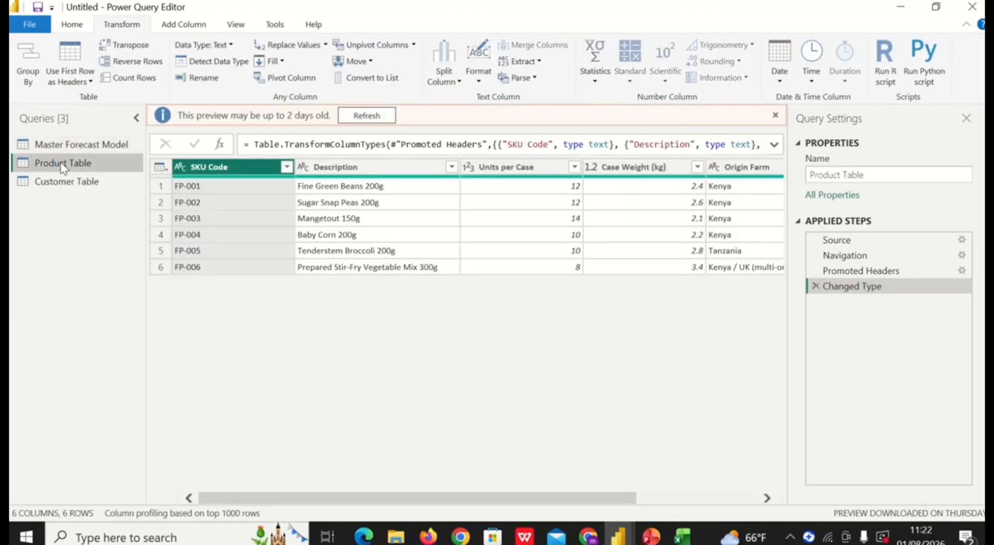
- Add a Year column to the Master Forecast Model query, extracted from the Week Commencing dates
left_click(75, 140)
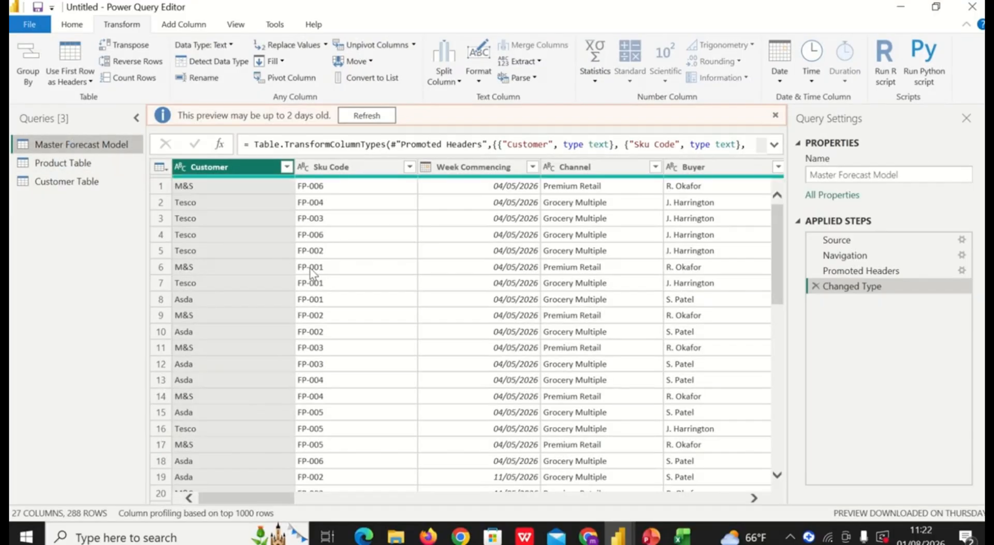
left_click(499, 169)
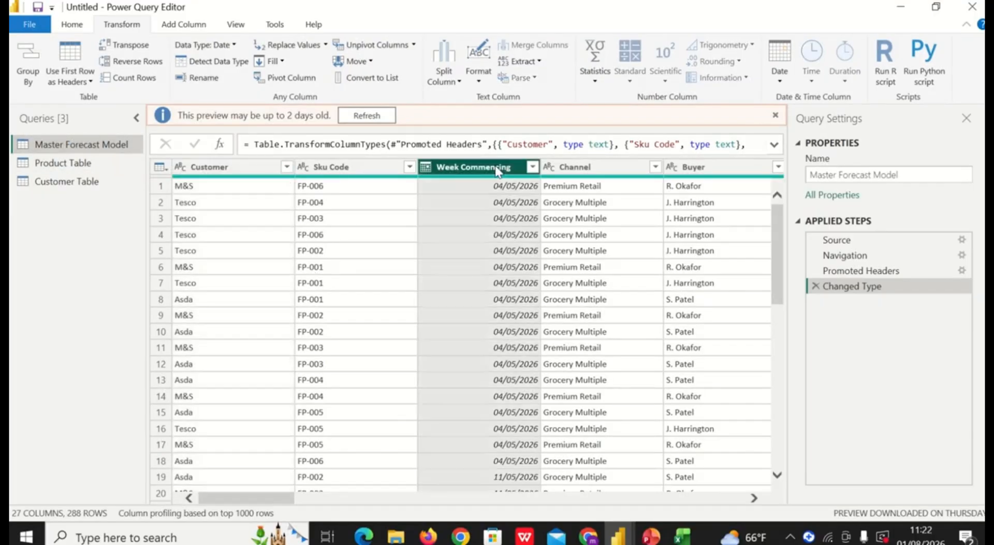
left_click(781, 81)
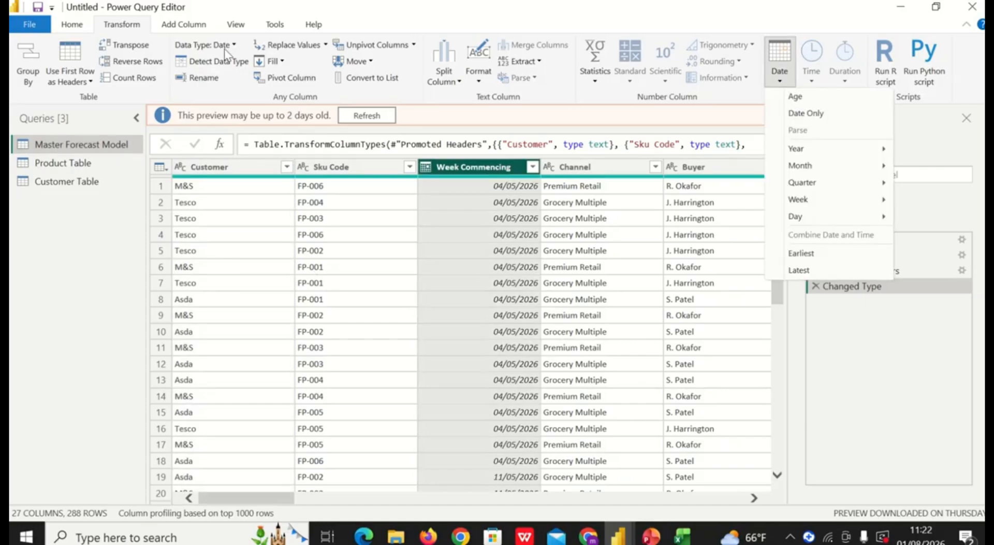
left_click(193, 26)
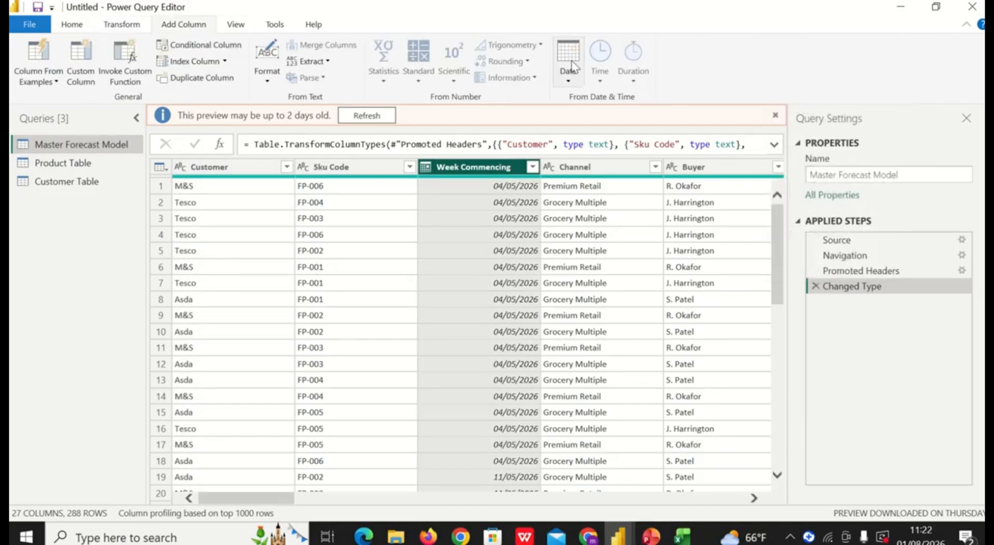
left_click(568, 78)
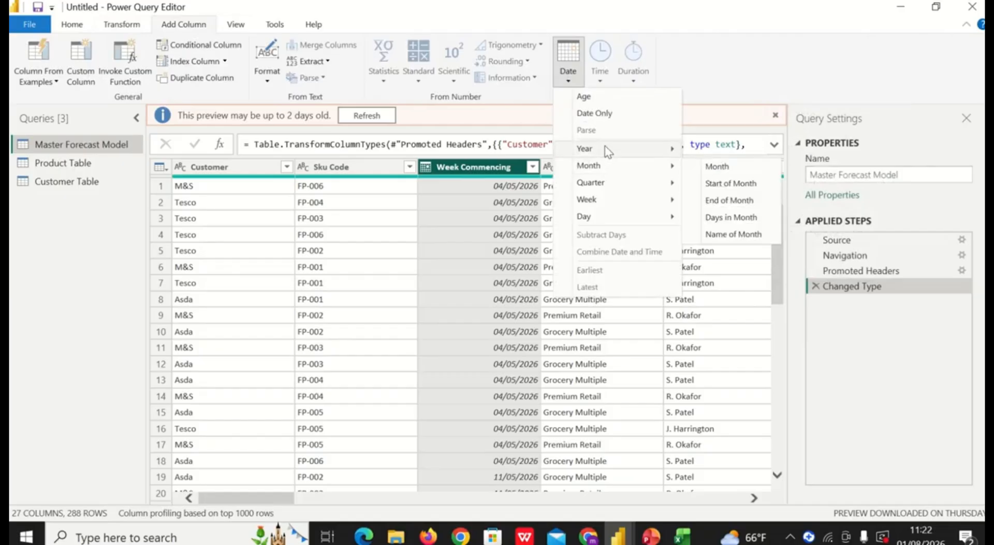
mouse_move(605, 148)
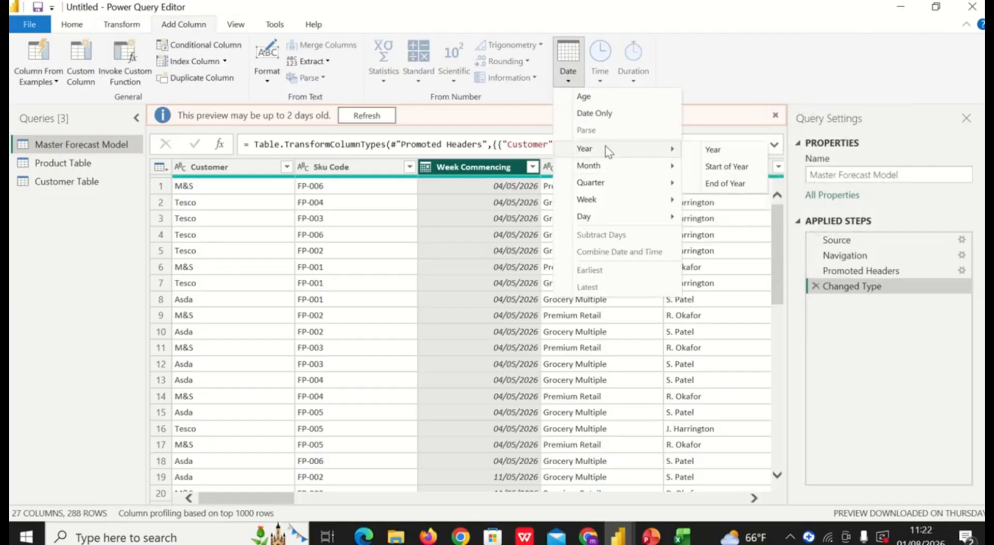
left_click(713, 150)
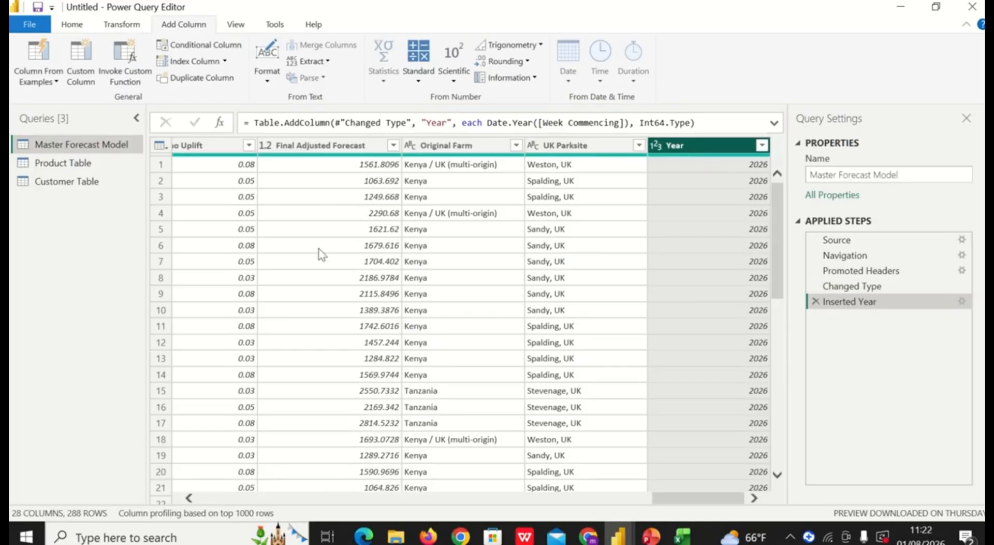
- Add a column with the name of the month from the Week Commencing dates and check it at the table's end
left_click_drag(190, 497, 192, 488)
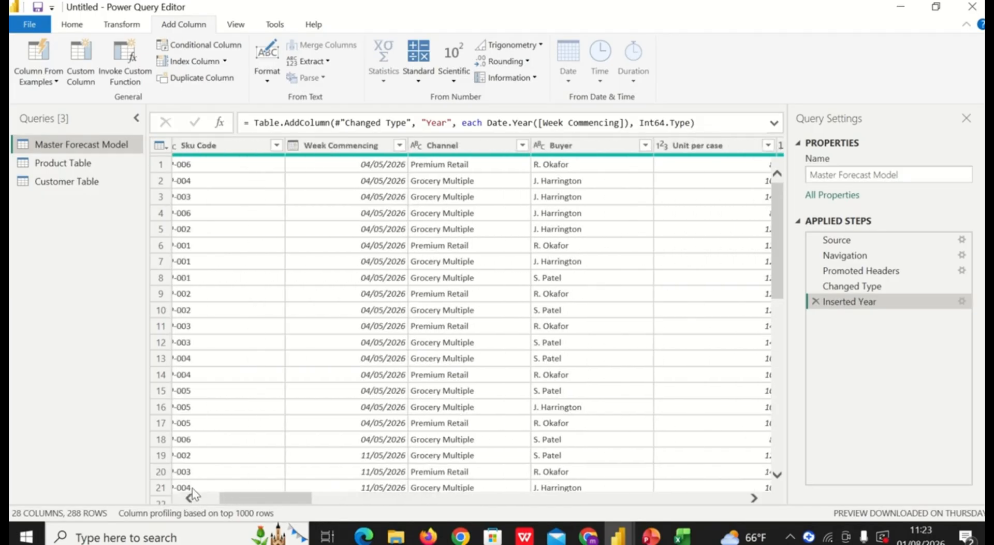
left_click(358, 150)
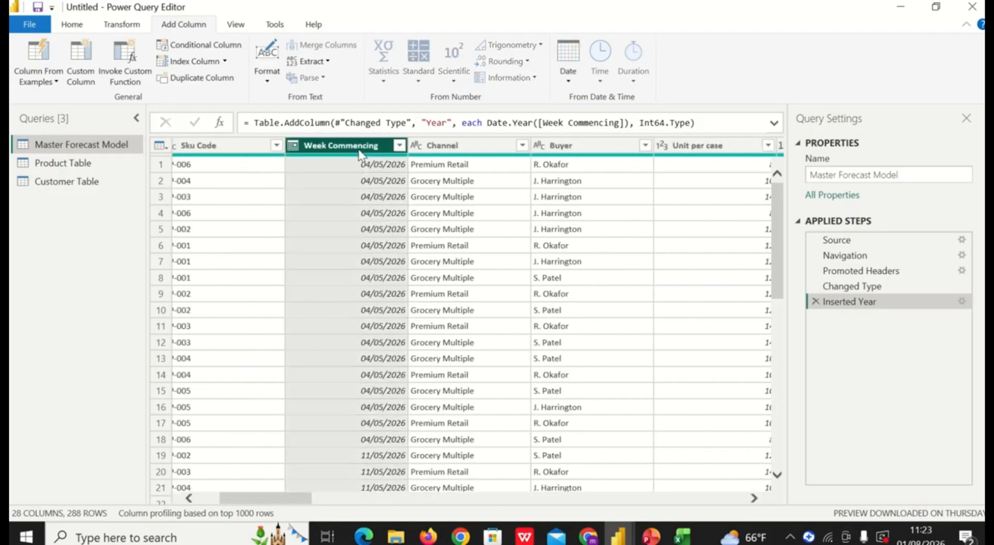
left_click(568, 81)
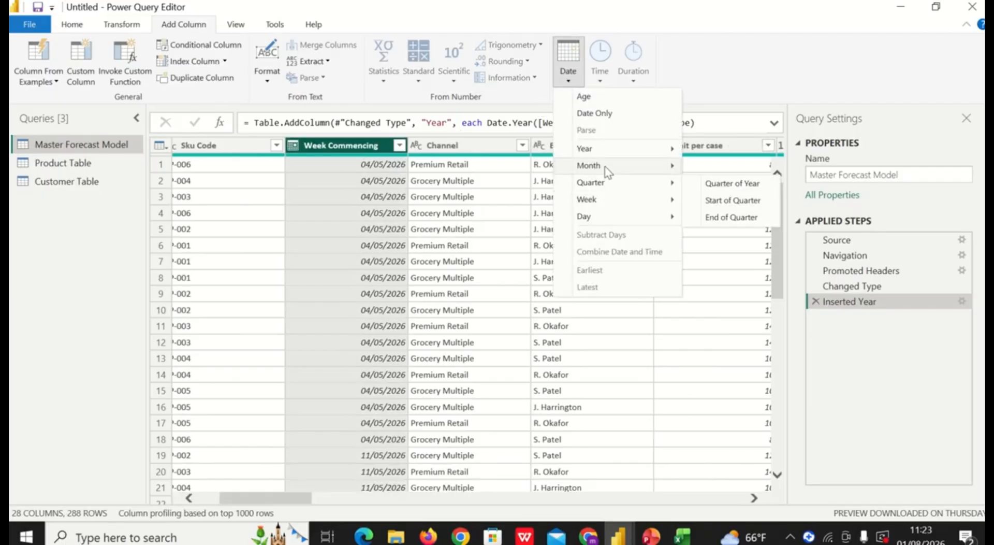
mouse_move(605, 165)
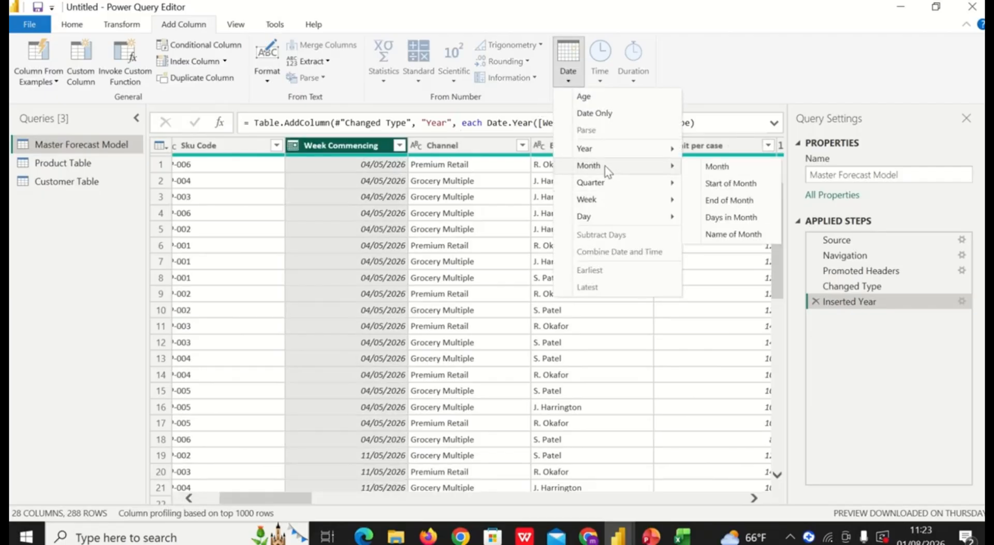
left_click(732, 236)
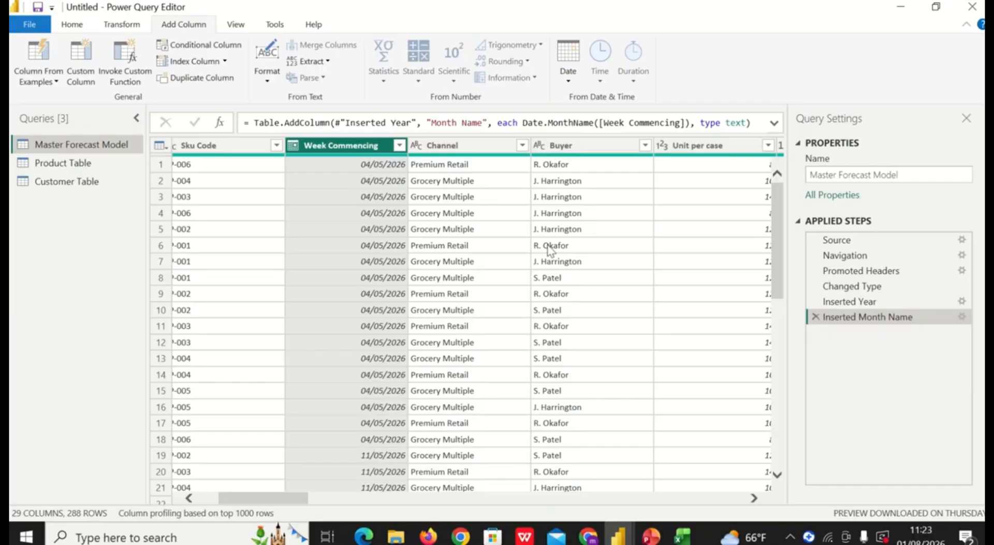
left_click(754, 499)
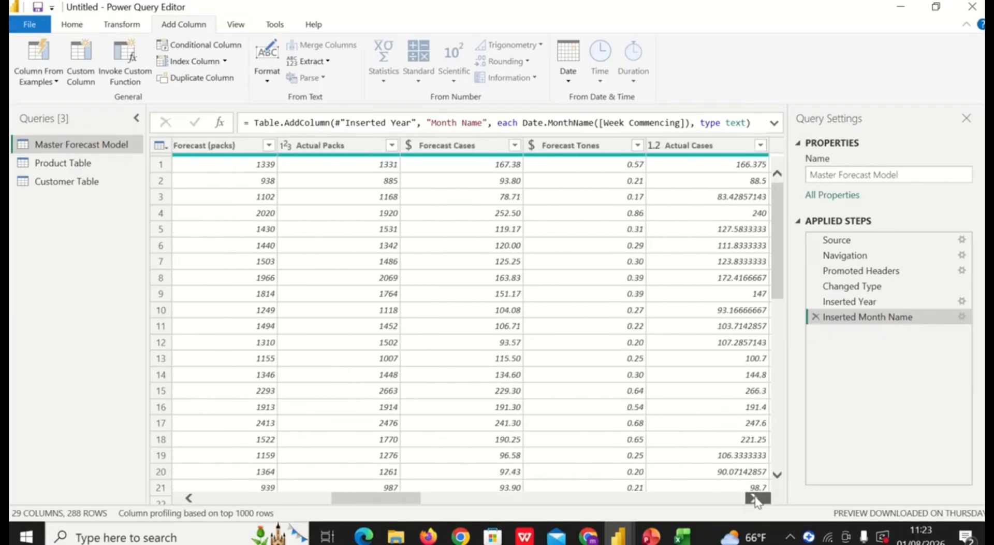
left_click_drag(754, 499, 756, 501)
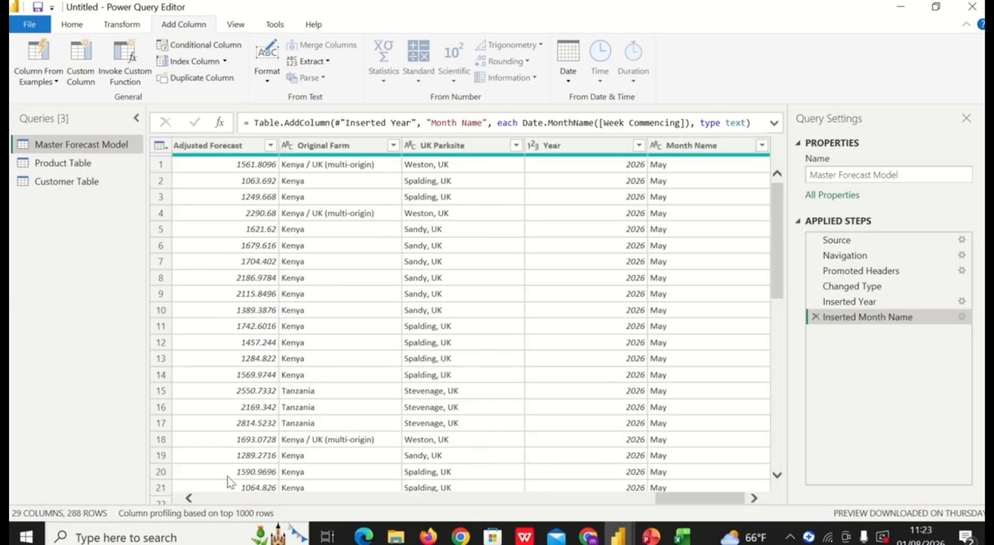
- Add a column with the name of the day from the Week Commencing dates and check it at the table's end
left_click_drag(197, 498, 196, 500)
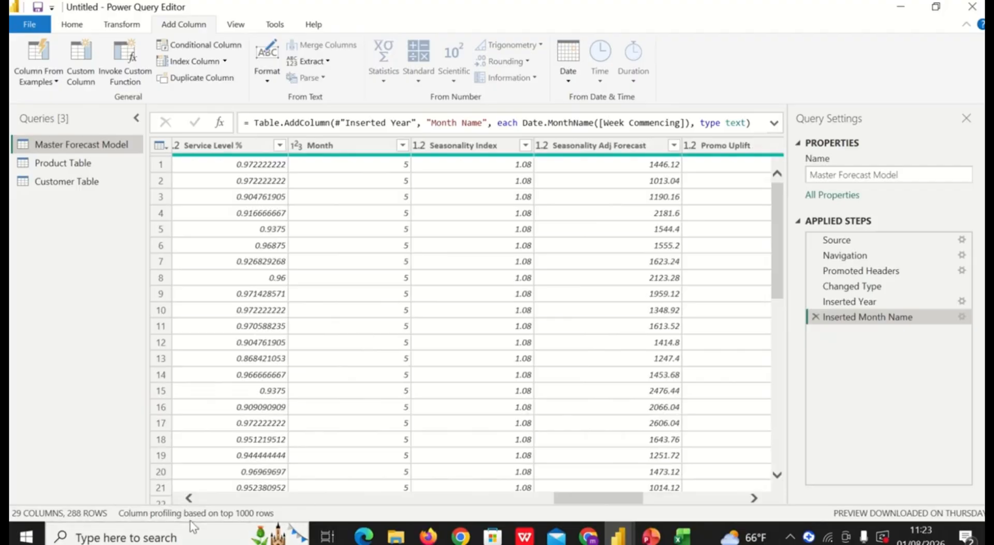
left_click(190, 497)
left_click_drag(189, 497, 190, 497)
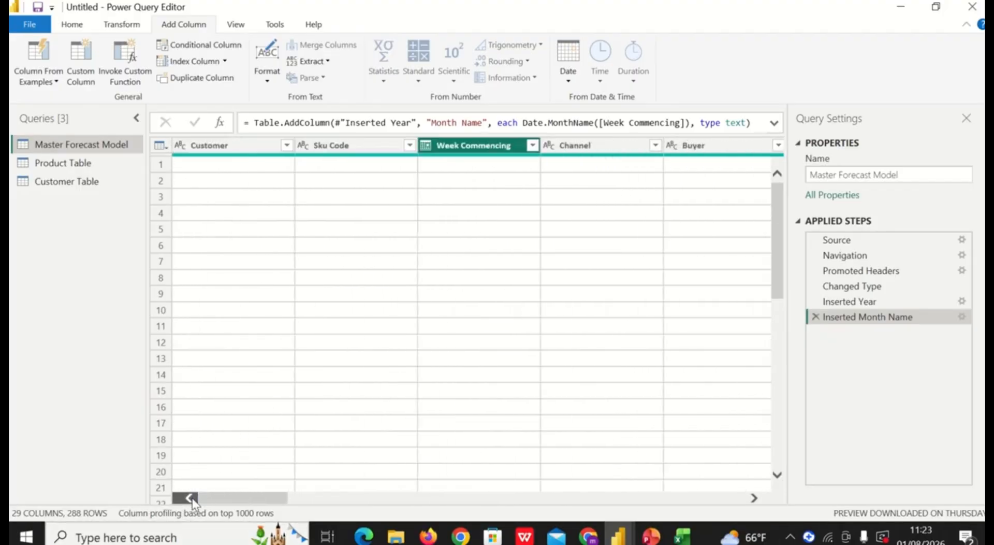
left_click(570, 80)
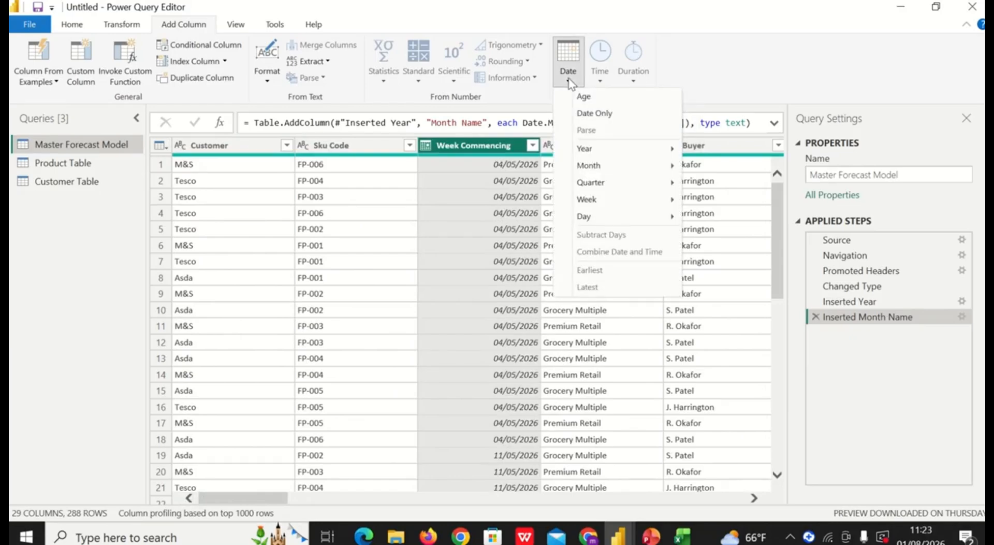
mouse_move(611, 218)
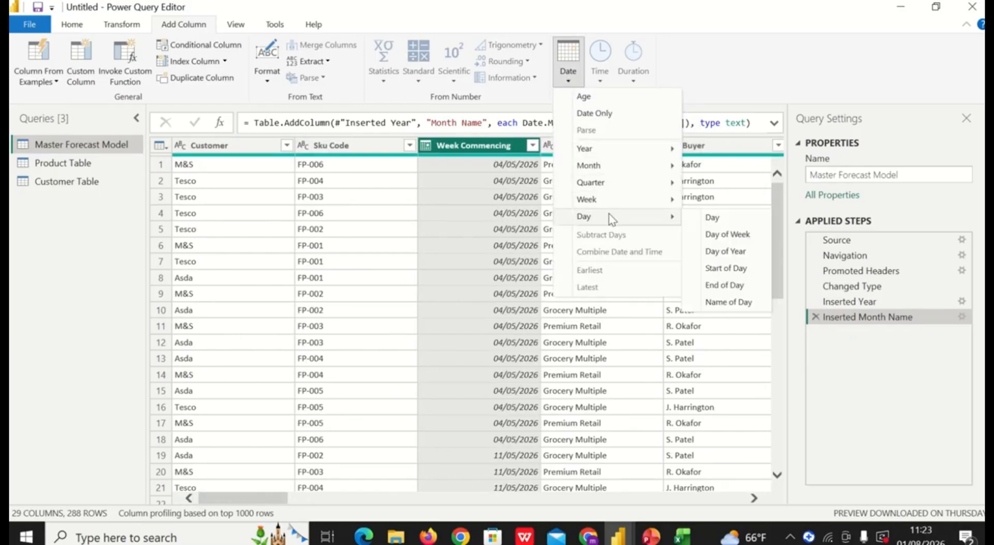
left_click(729, 303)
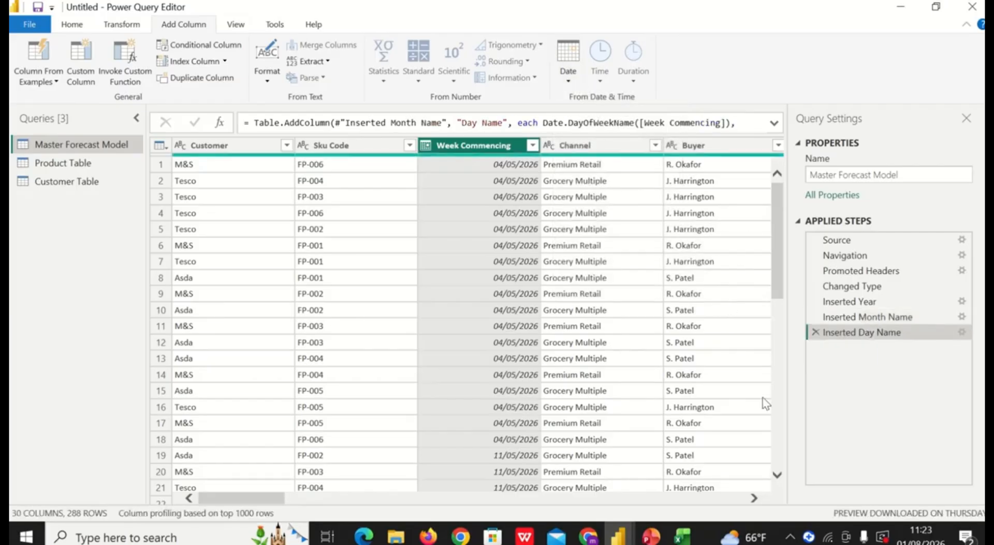
left_click(754, 497)
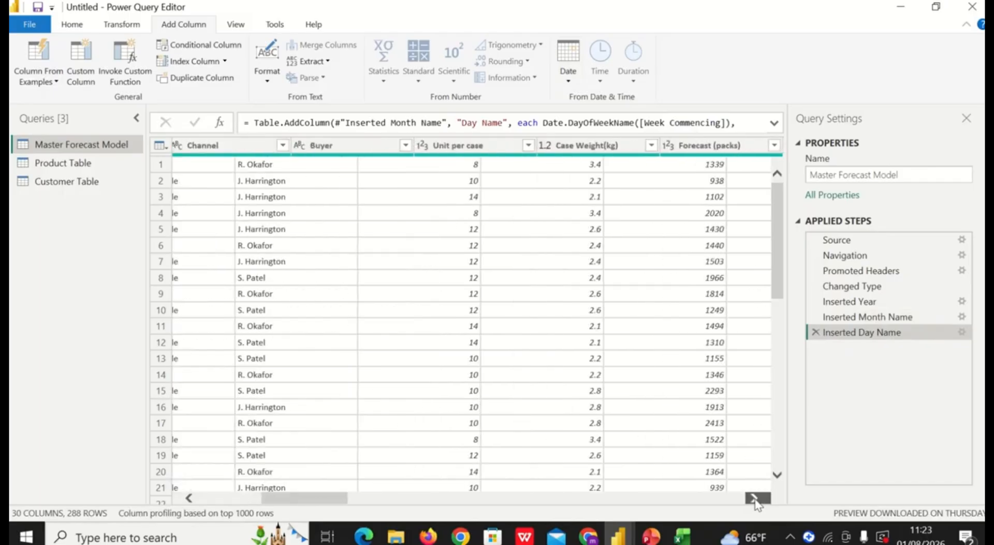
left_click_drag(754, 499, 754, 499)
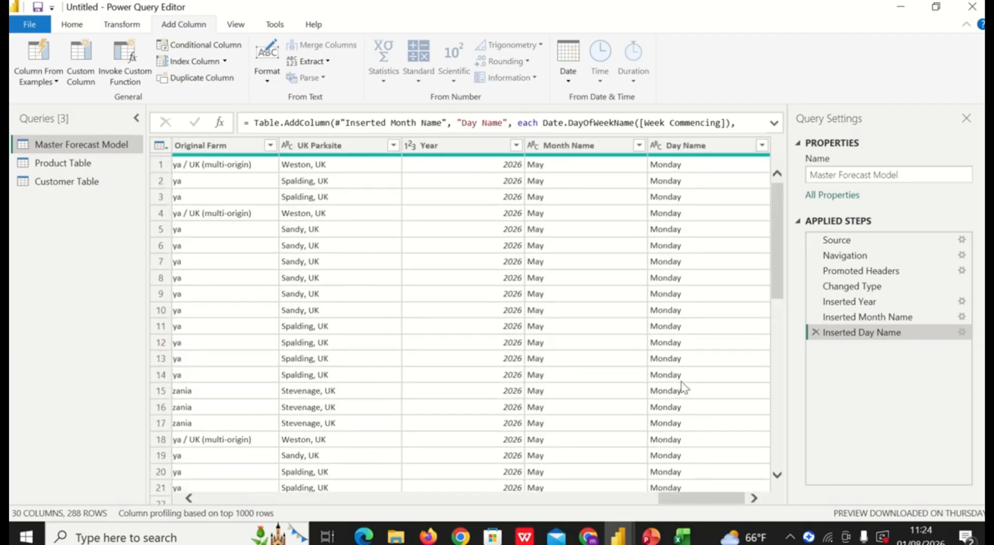
- Check the Product Table and Customer Table queries, and close the query editor with all changes applied
left_click(81, 167)
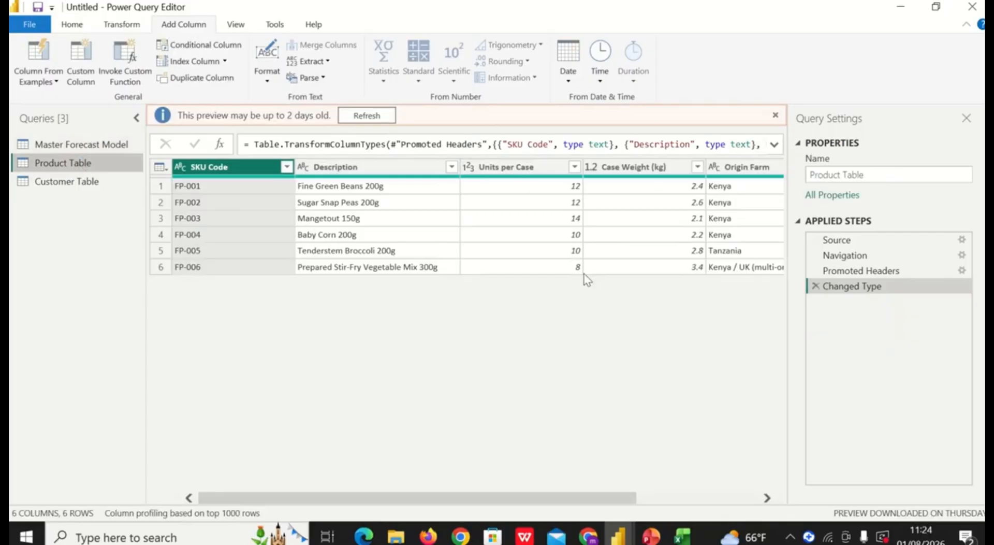
left_click(89, 189)
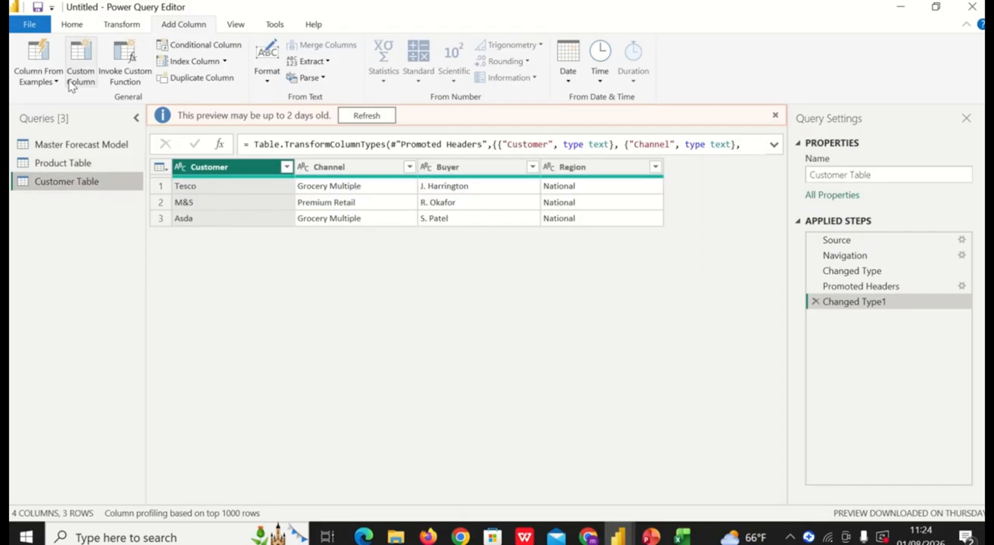
left_click(72, 26)
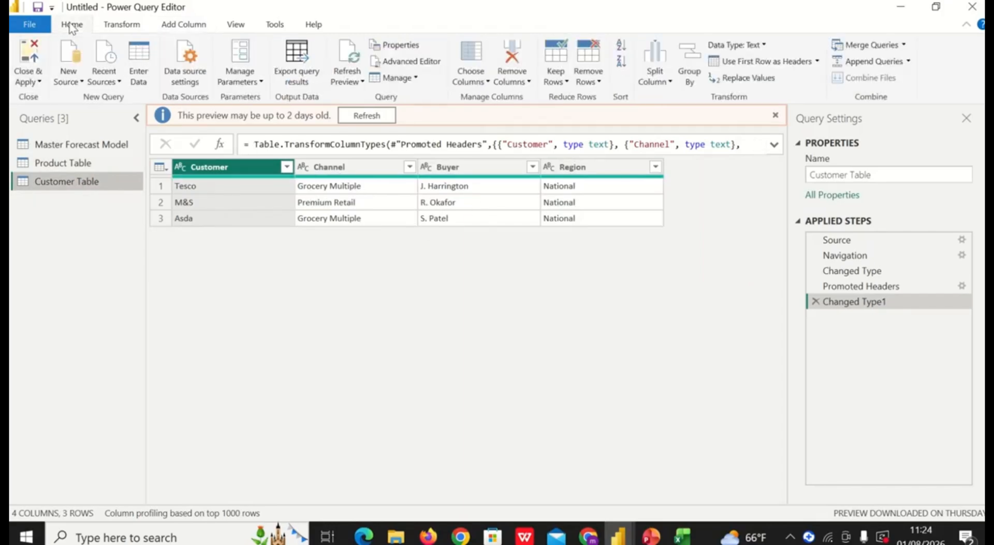
left_click(39, 82)
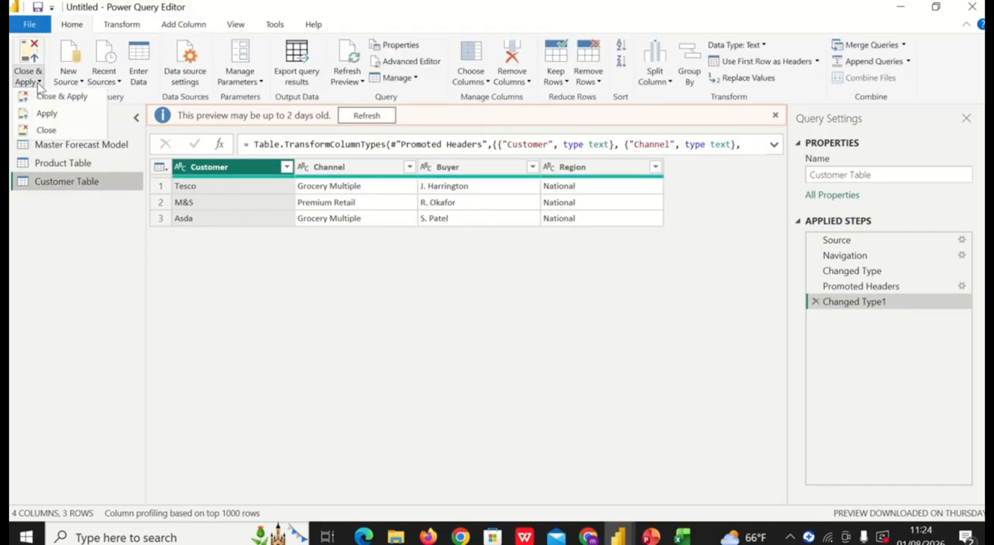
left_click(59, 99)
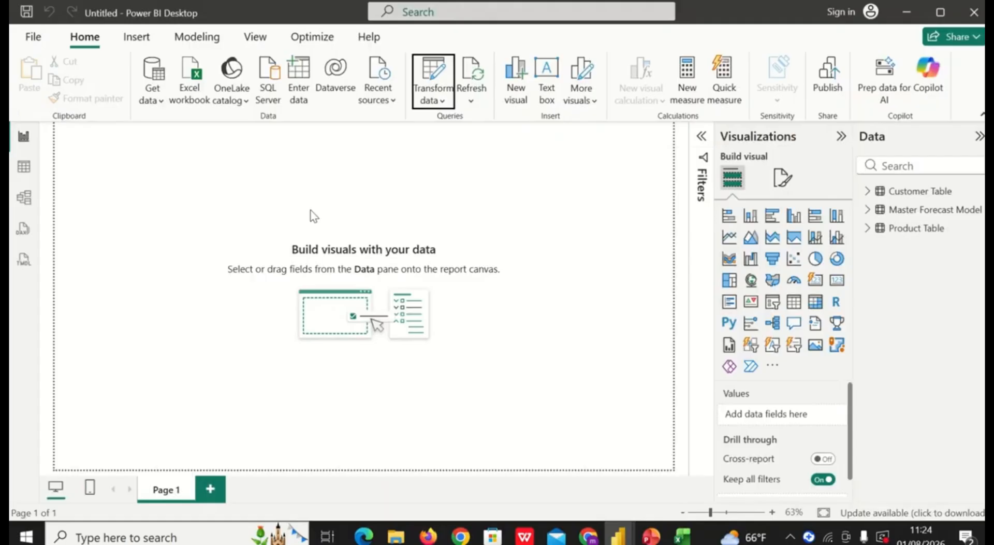
- Open the data model diagram, space out the Product Table and Master Forecast Model cards, and collapse the Properties and Data panes
left_click(23, 198)
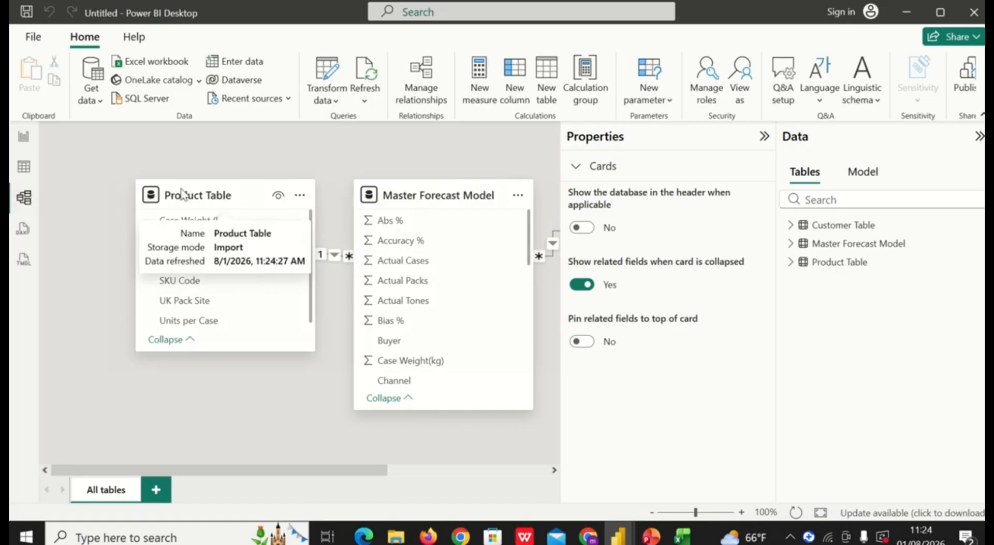
left_click_drag(182, 194, 199, 200)
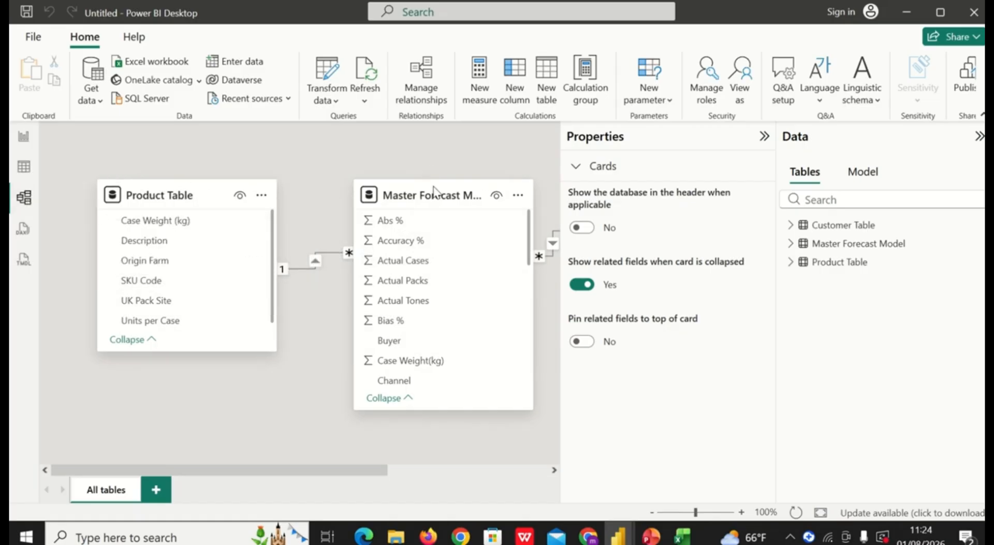
left_click_drag(437, 185, 406, 185)
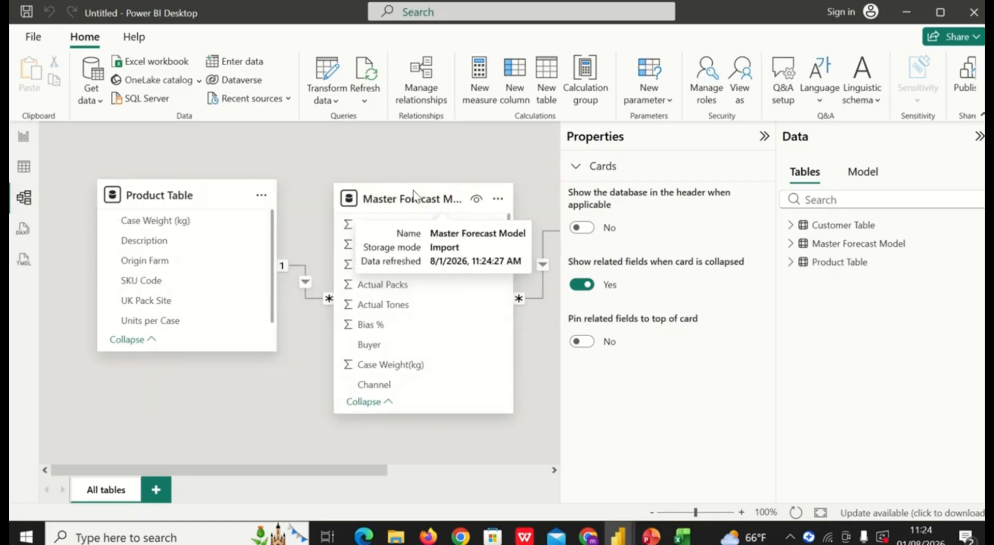
left_click(766, 138)
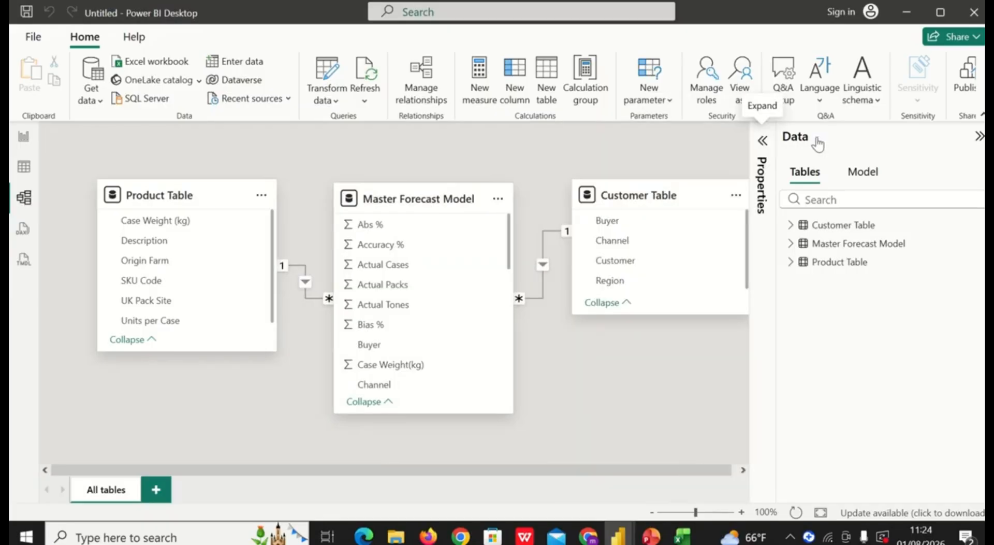
left_click(979, 136)
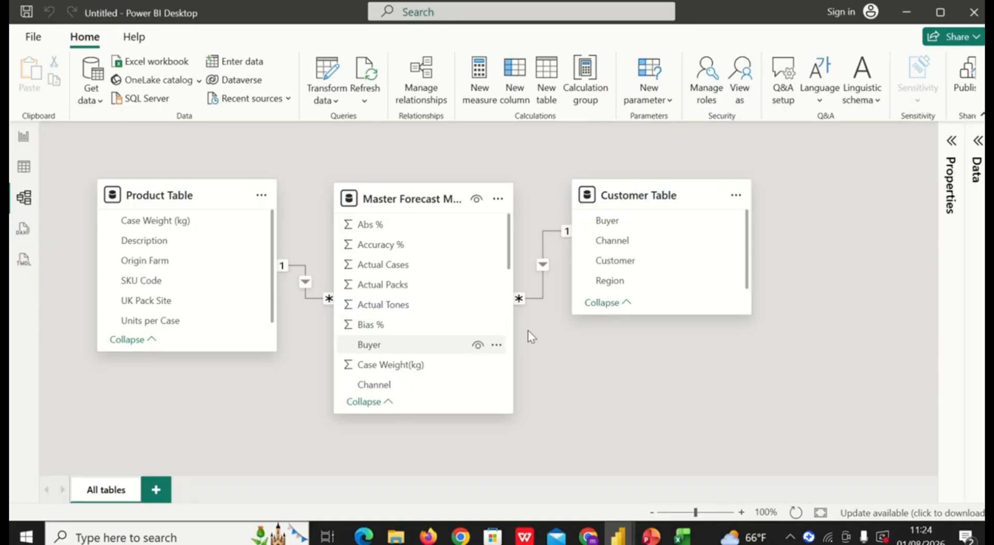
- Examine the fields of the Customer Table and Master Forecast Model to find the columns that link them
mouse_move(648, 189)
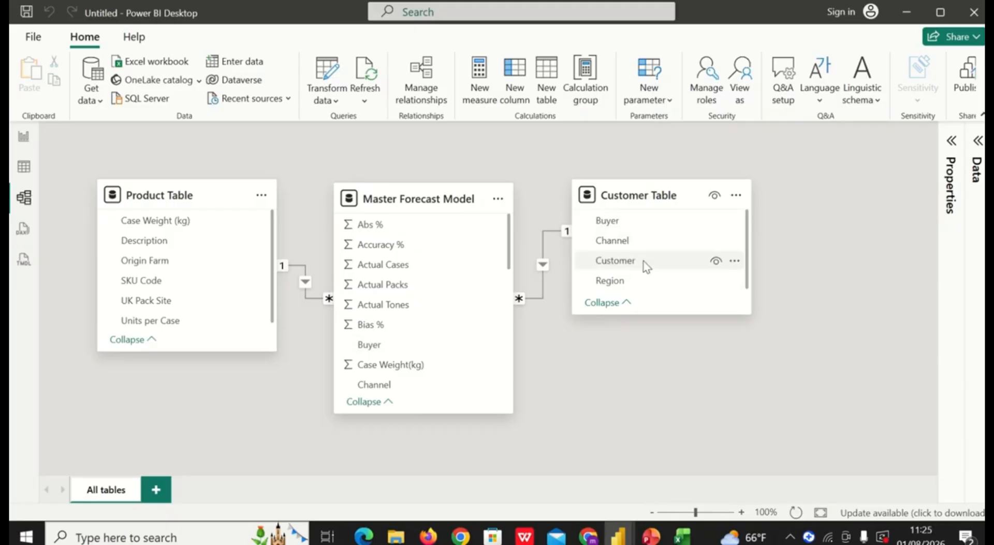
mouse_move(646, 267)
left_mouse_down()
mouse_move(522, 270)
mouse_move(446, 247)
mouse_move(454, 284)
mouse_move(650, 261)
left_mouse_up()
scroll(458, 290, "down", 5)
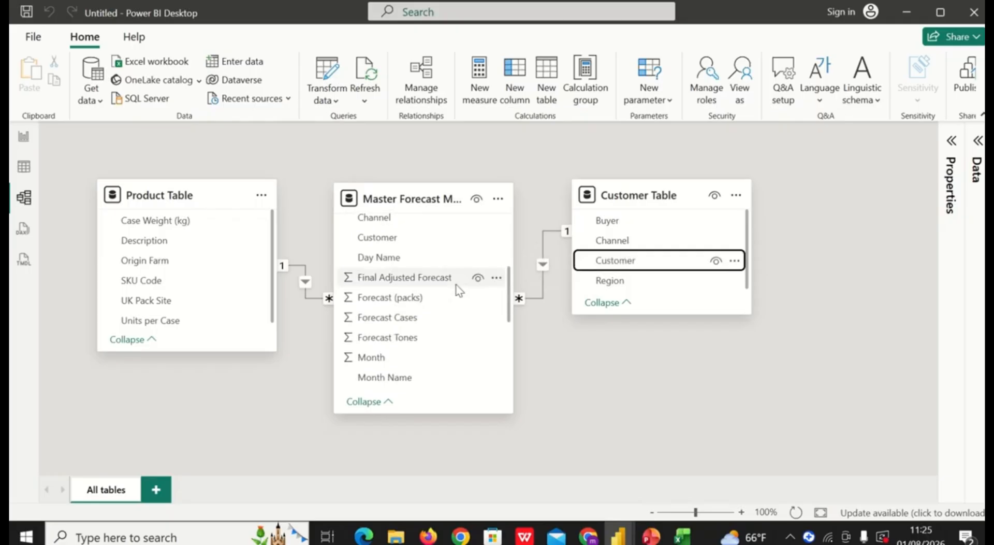
scroll(458, 290, "down", 2)
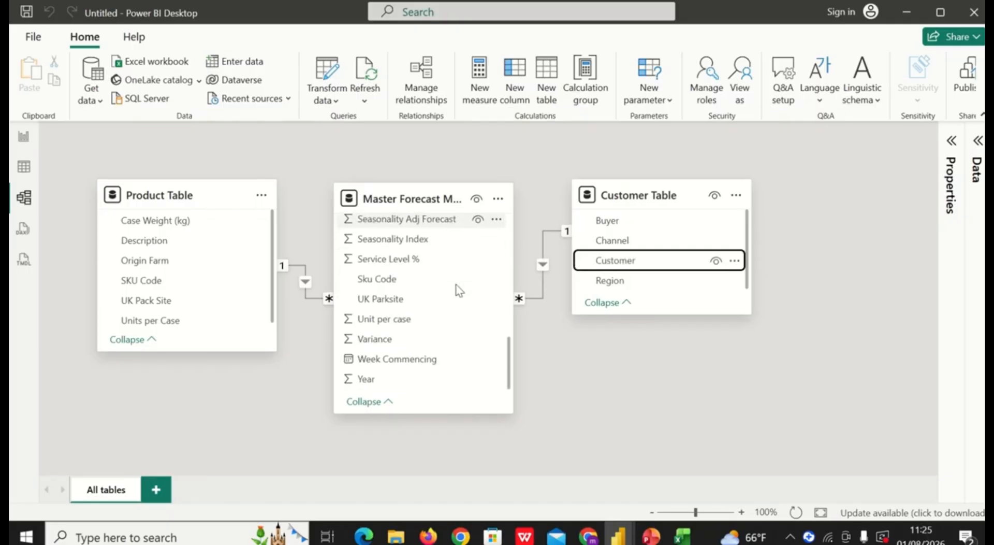
scroll(459, 290, "up", 8)
scroll(459, 290, "down", 3)
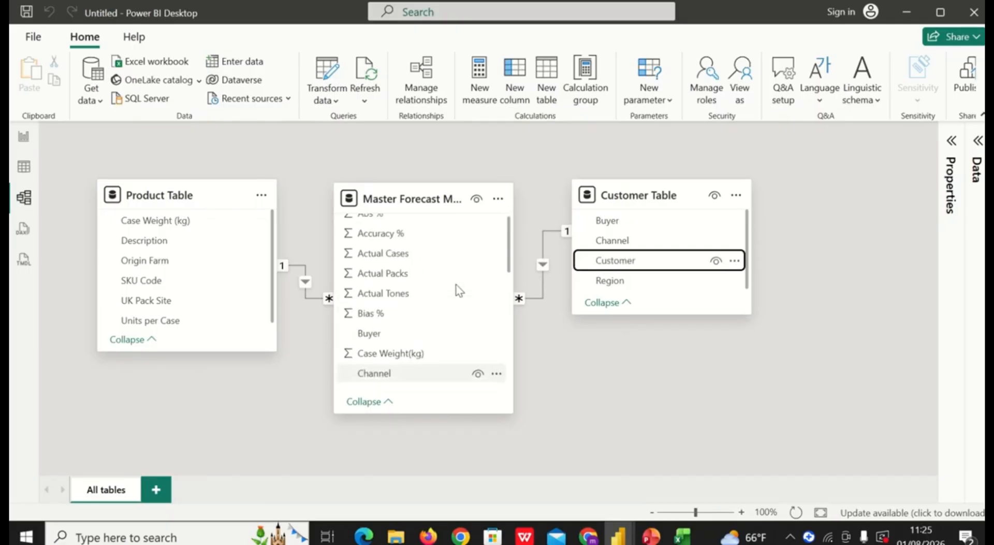
scroll(459, 290, "down", 5)
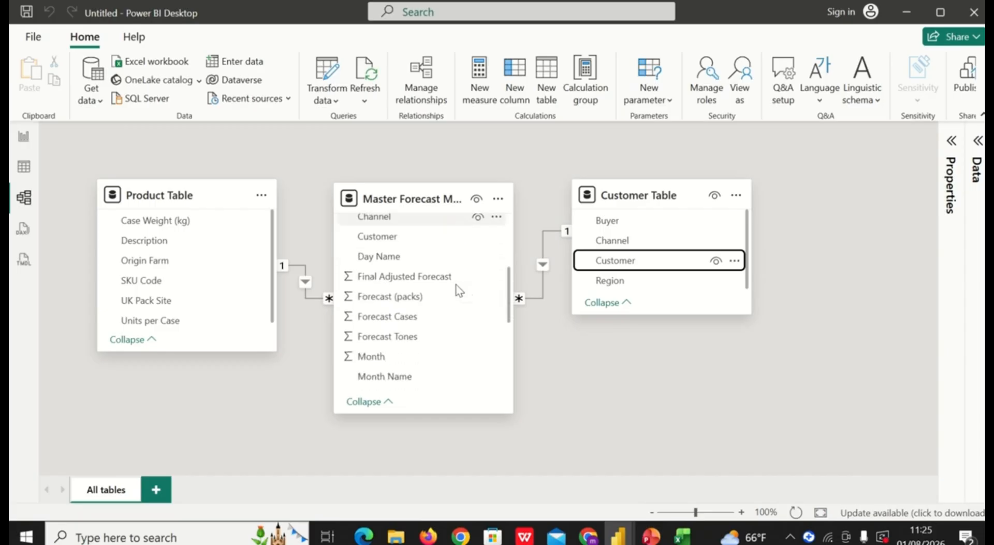
scroll(459, 290, "down", 3)
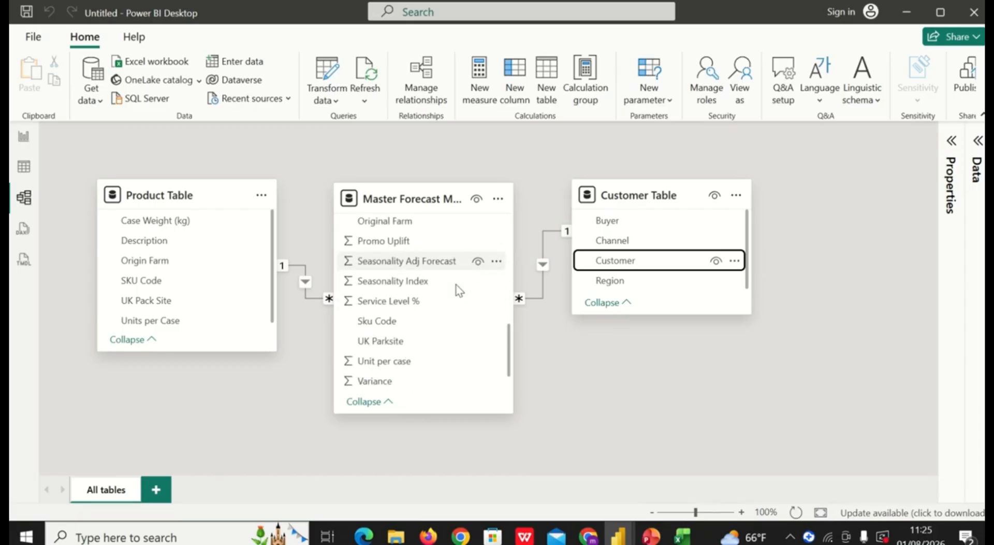
scroll(459, 290, "up", 6)
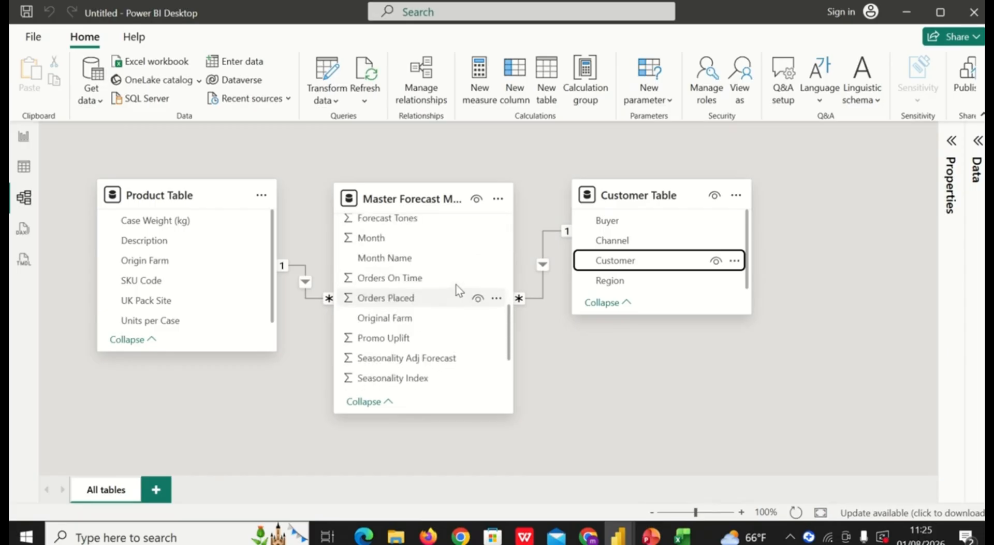
scroll(458, 290, "up", 2)
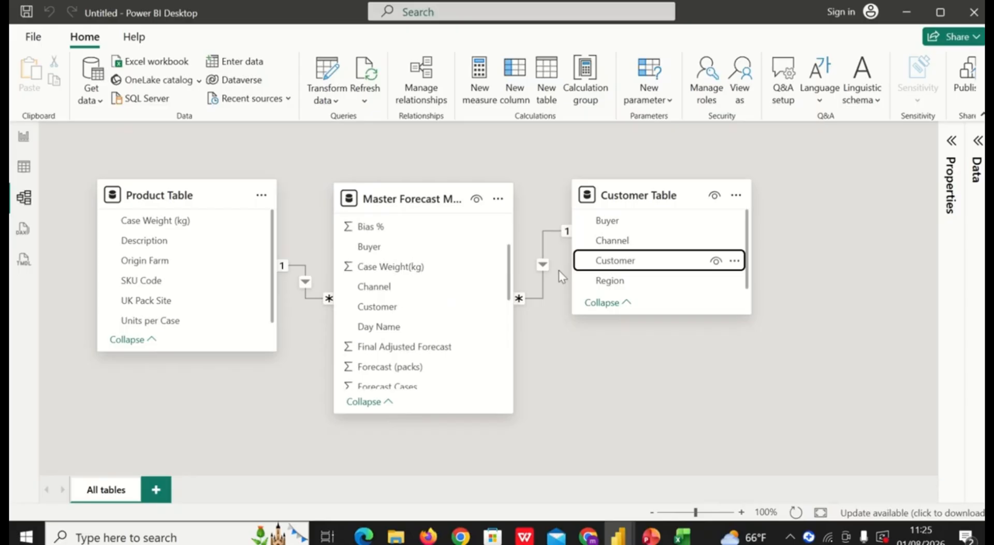
- Try relating Customer in the Customer Table and SKU Code in the Product Table to their Master Forecast Model columns, cancelling each new relationship
left_click_drag(616, 261, 394, 312)
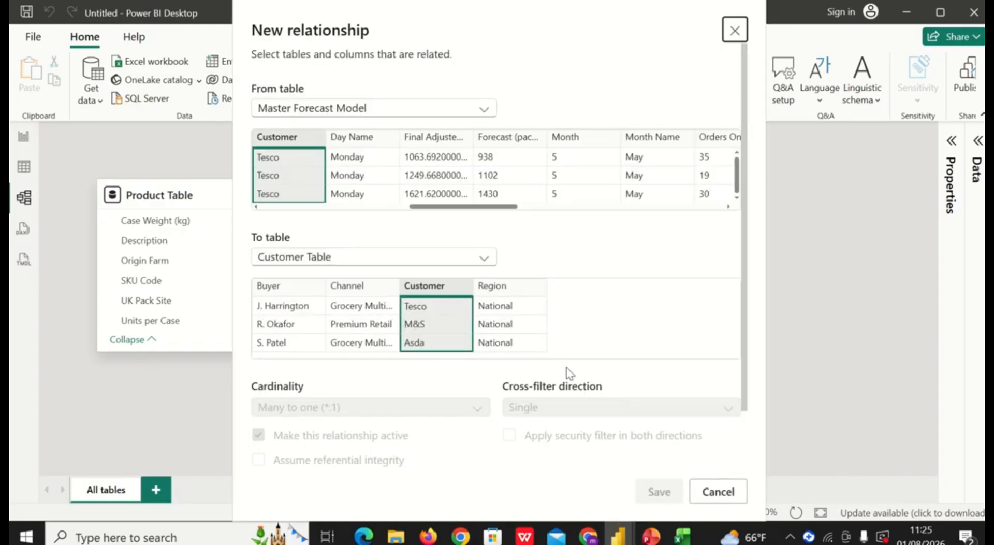
left_click(731, 492)
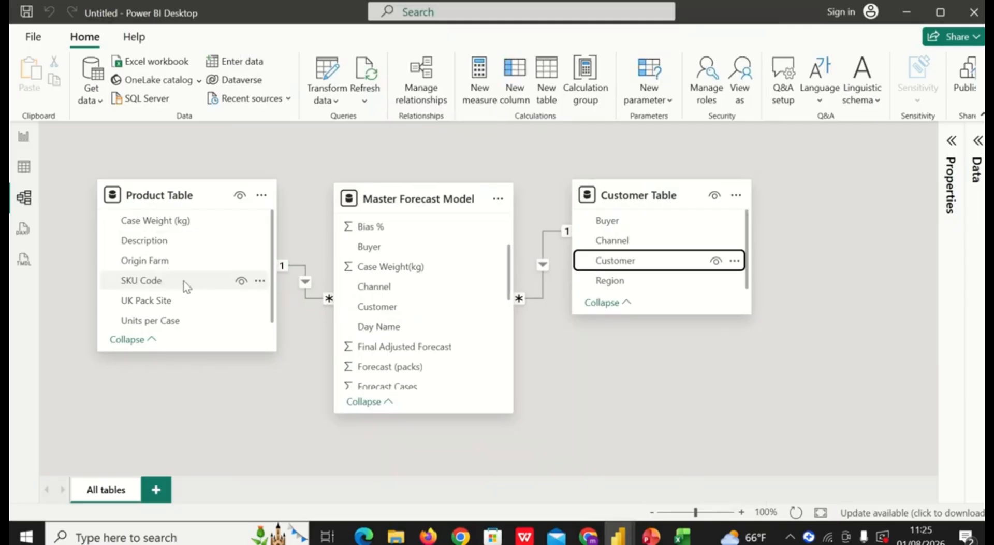
scroll(399, 303, "down", 5)
scroll(402, 305, "down", 5)
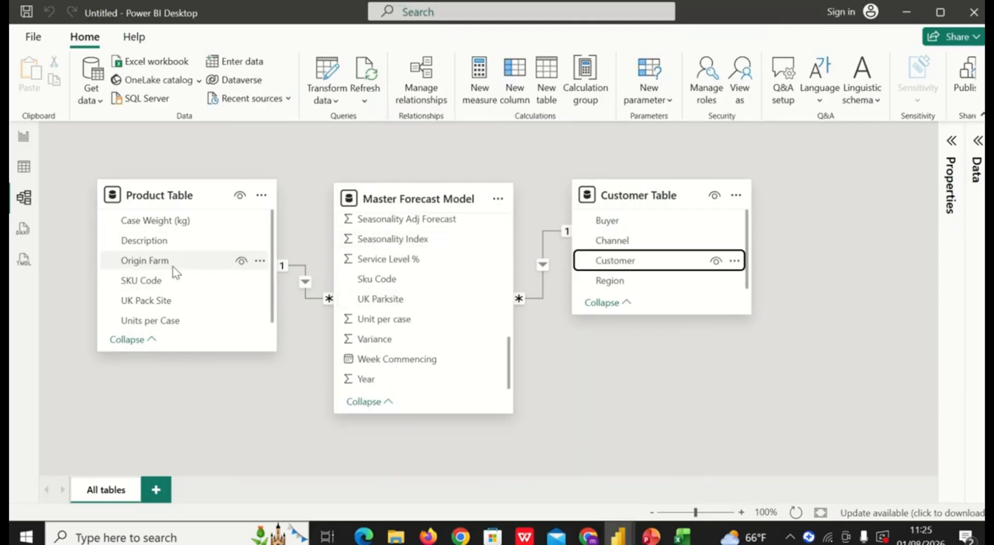
left_click_drag(167, 283, 404, 284)
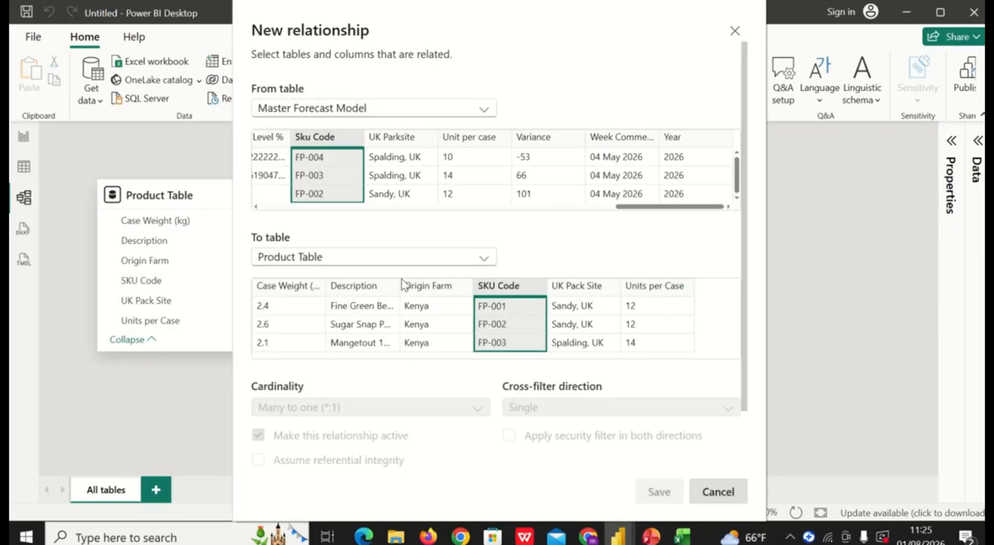
left_click(718, 492)
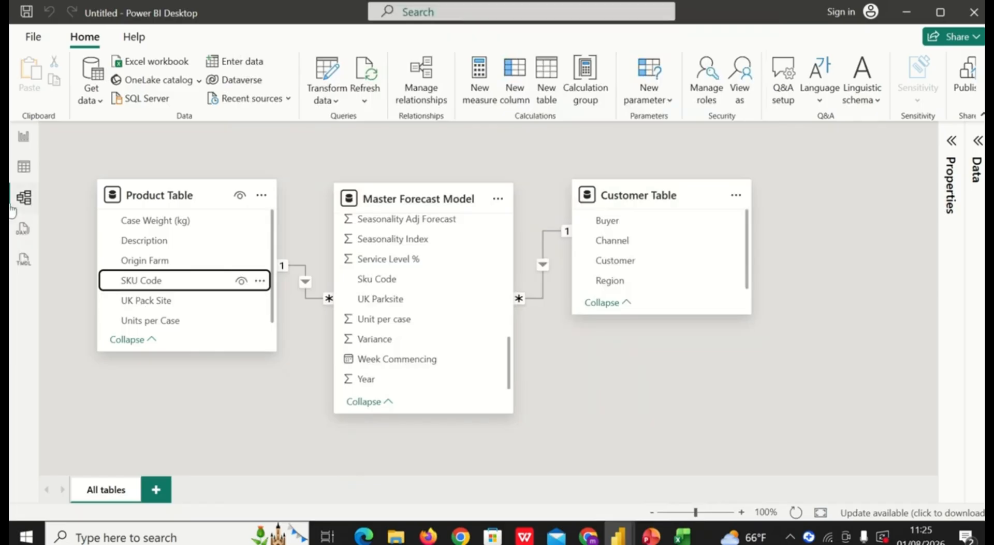
- Return to the report and start a new measure named Total Forecasts in the Product Table using the SUM function
left_click(27, 147)
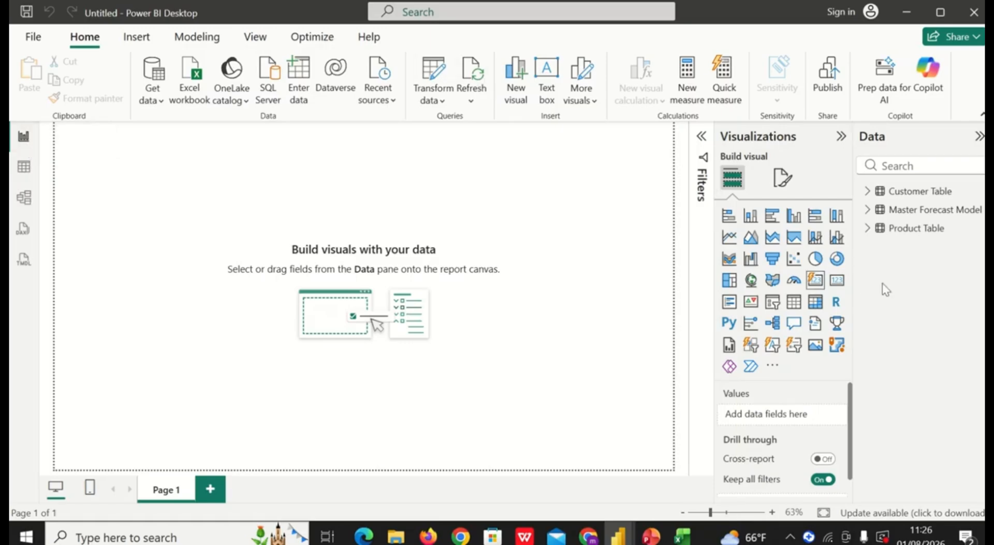
right_click(925, 235)
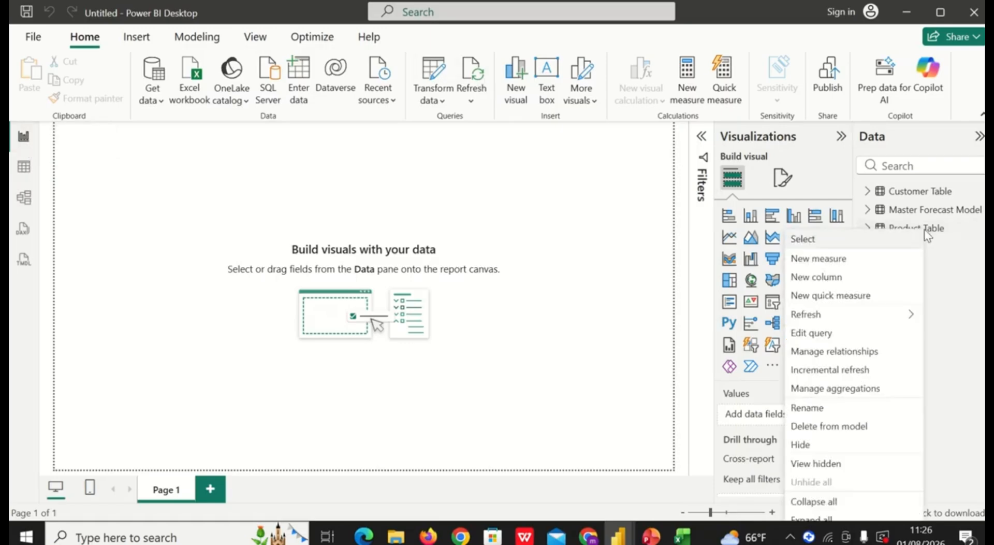
left_click(851, 262)
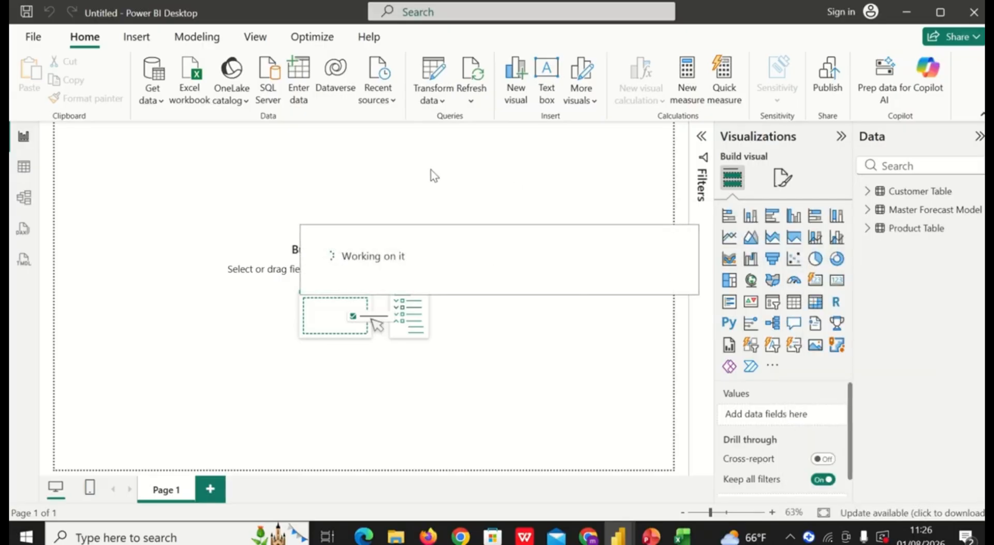
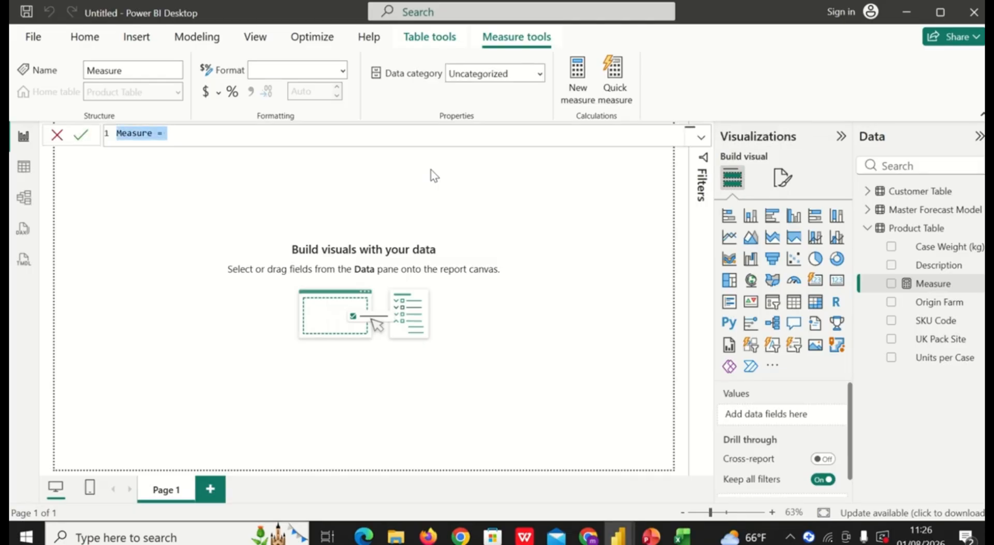
key("BackSpace")
type("T")
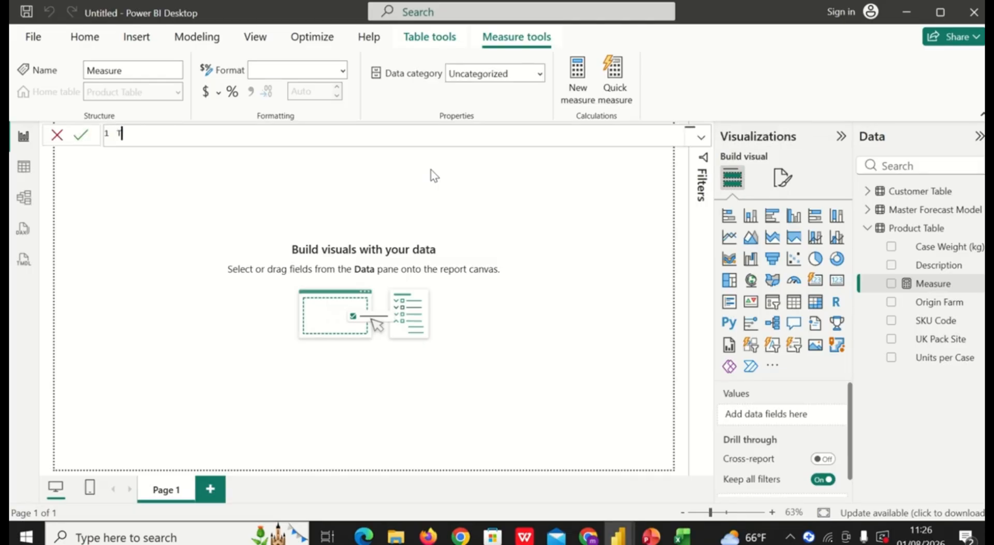
type("otal Forecasts = sum")
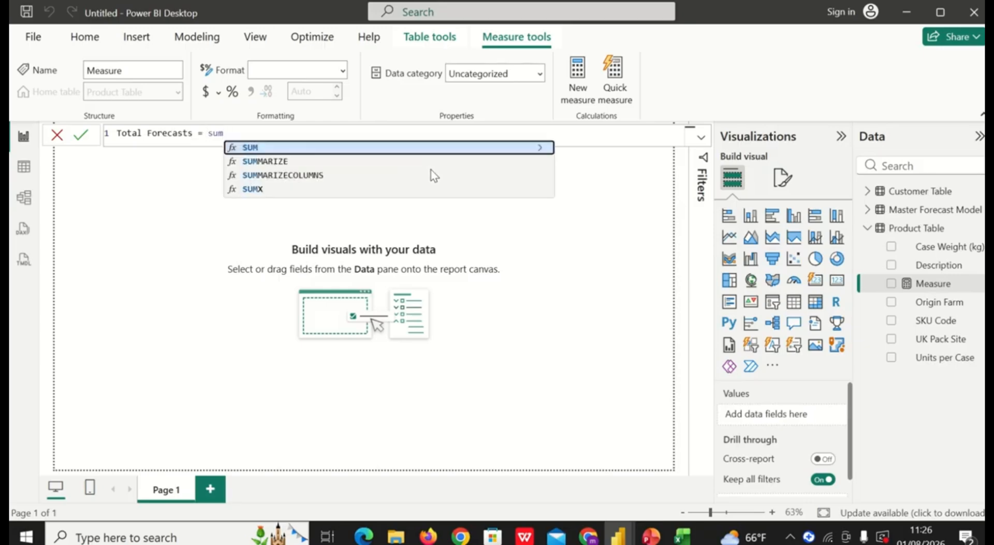
left_click(391, 149)
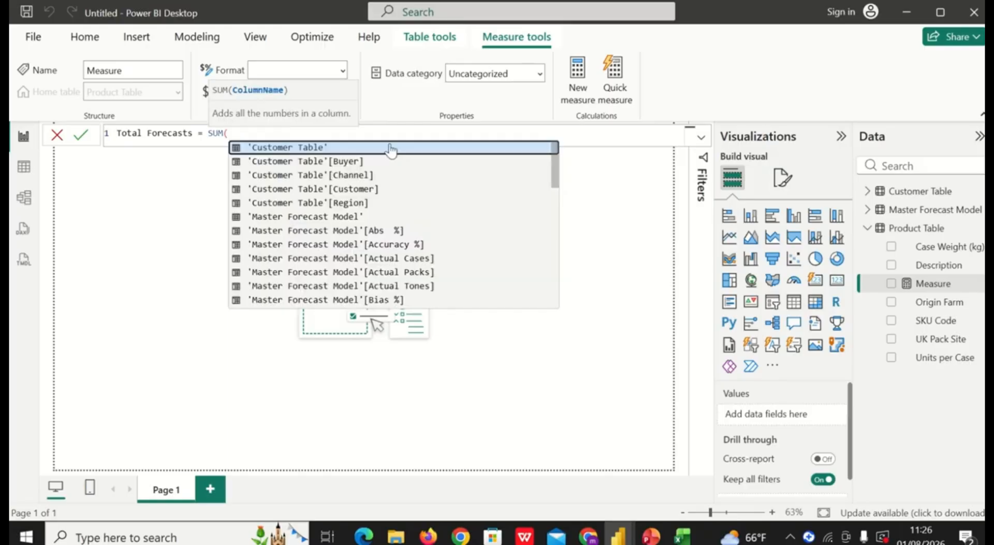
- Complete the Total Forecasts formula by summing the Forecast (packs) column of the Master Forecast Model
scroll(327, 265, "down", 4)
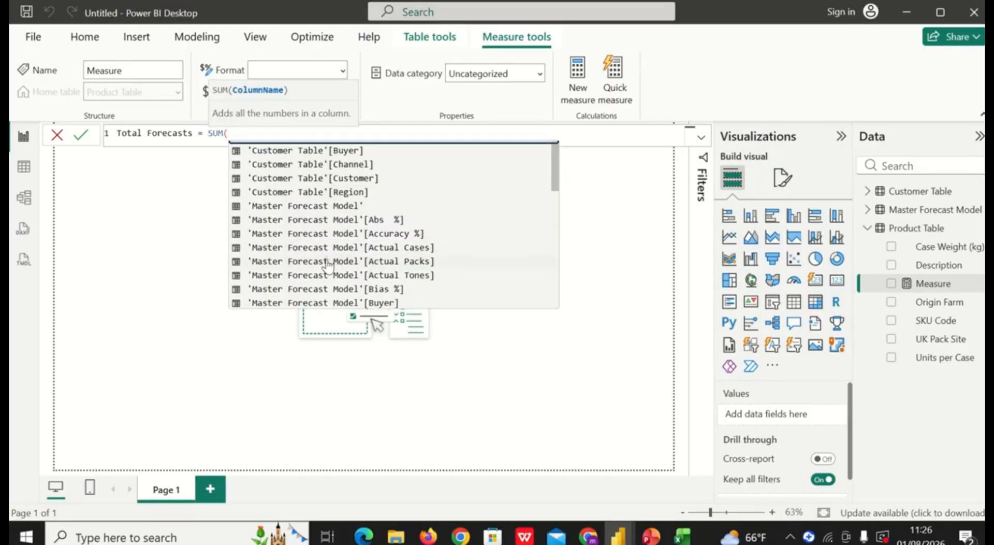
scroll(327, 265, "down", 4)
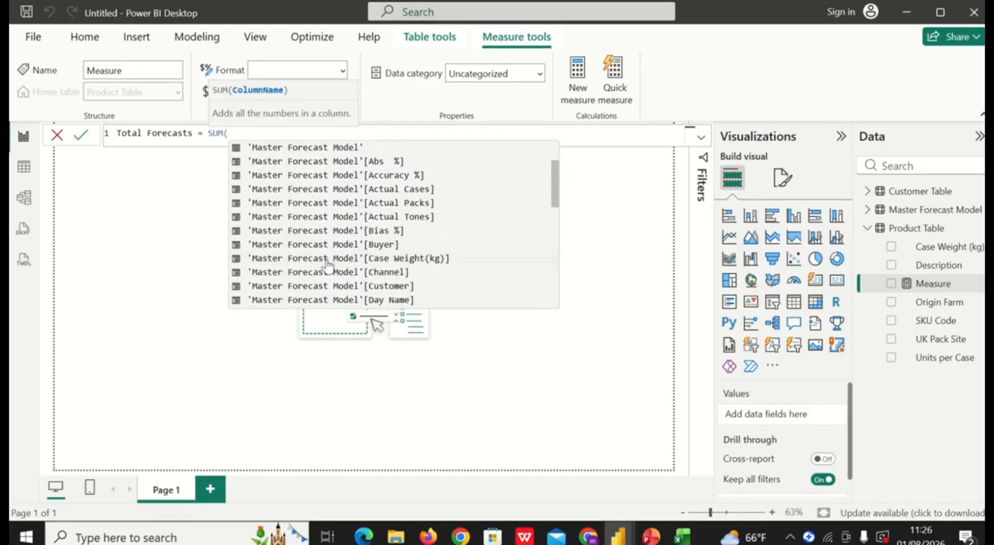
scroll(328, 264, "down", 3)
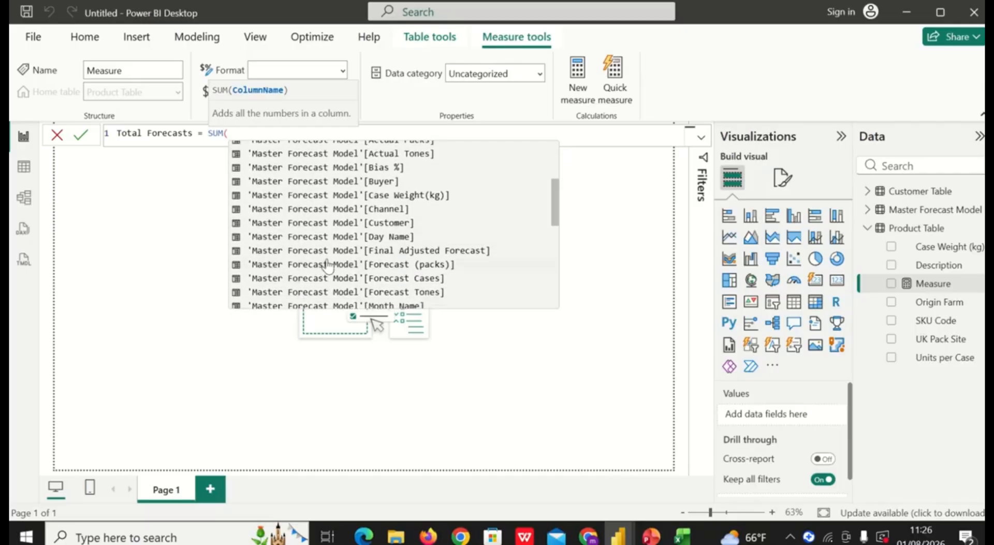
left_click(335, 249)
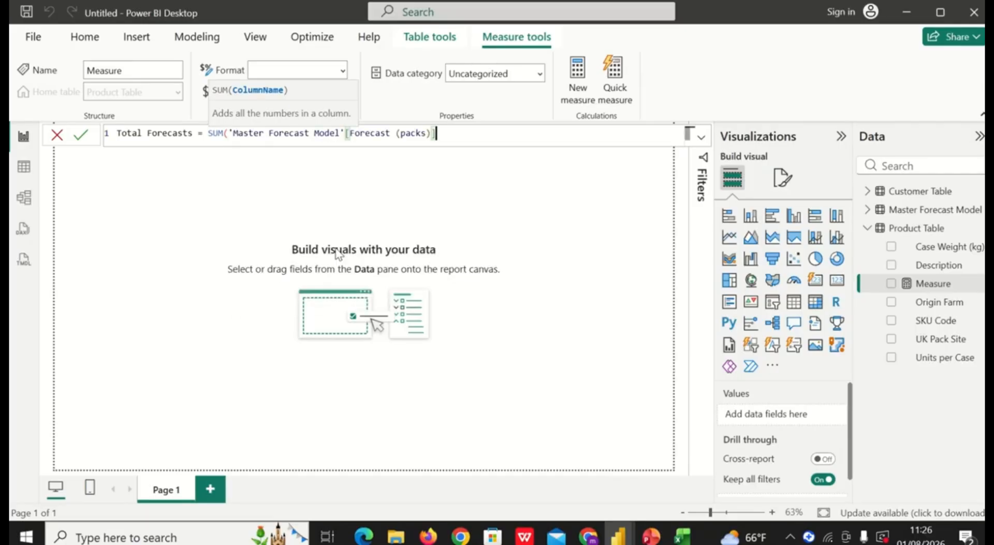
type(")")
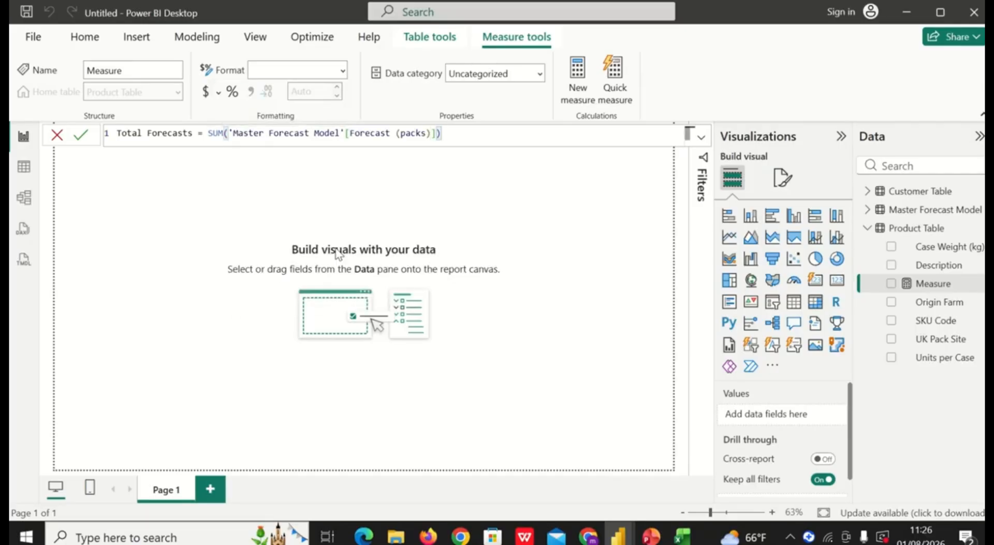
- Commit the Total Forecasts measure and start a blank new measure in the Product Table
key("Return")
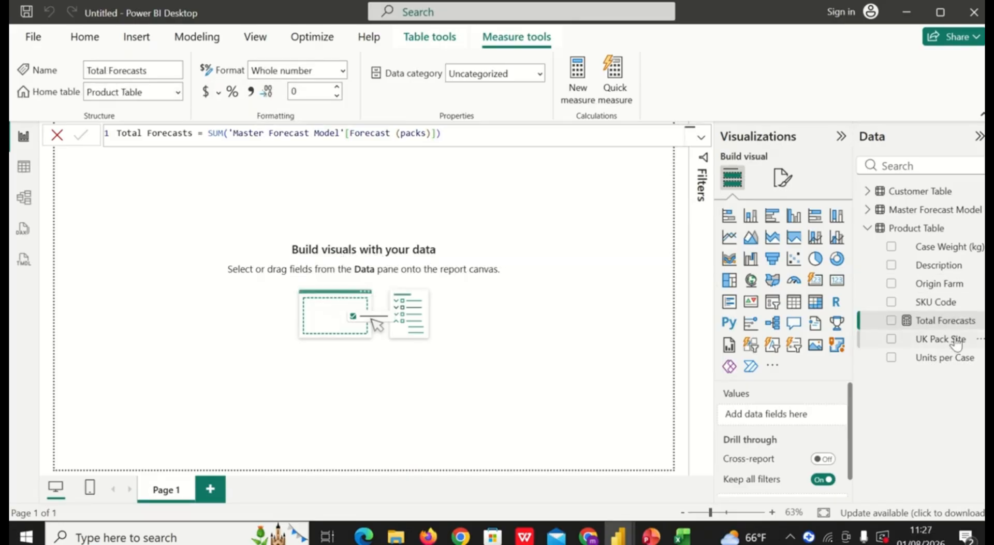
right_click(923, 232)
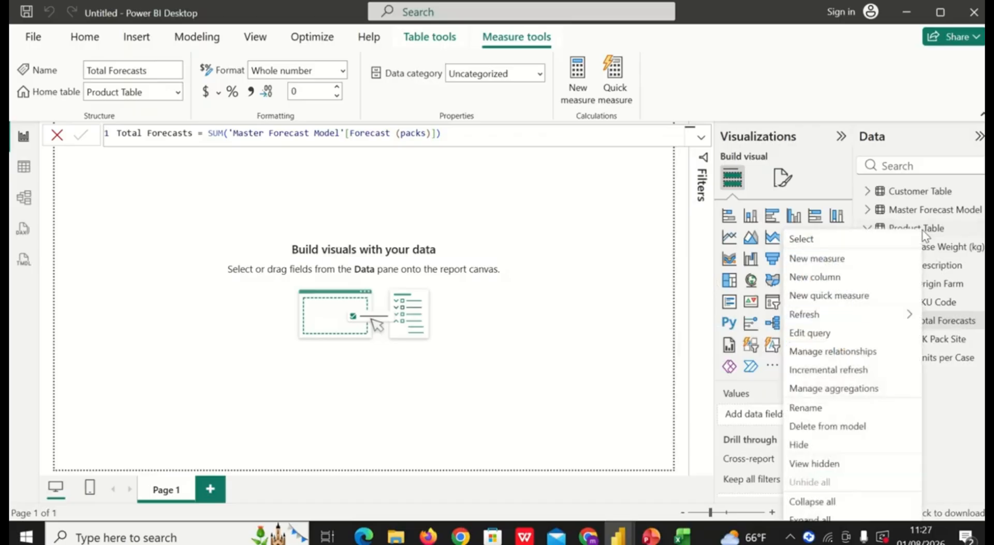
left_click(855, 265)
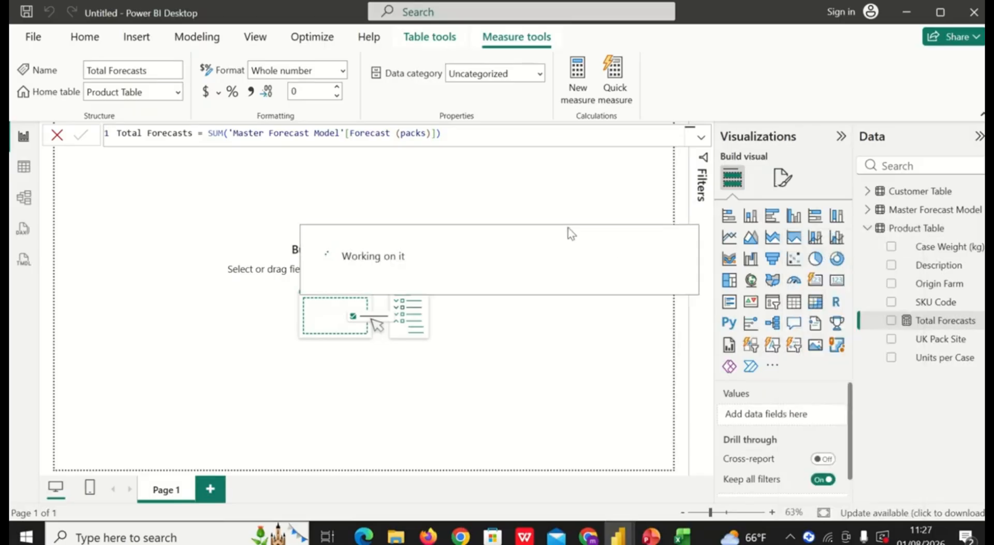
key("BackSpace")
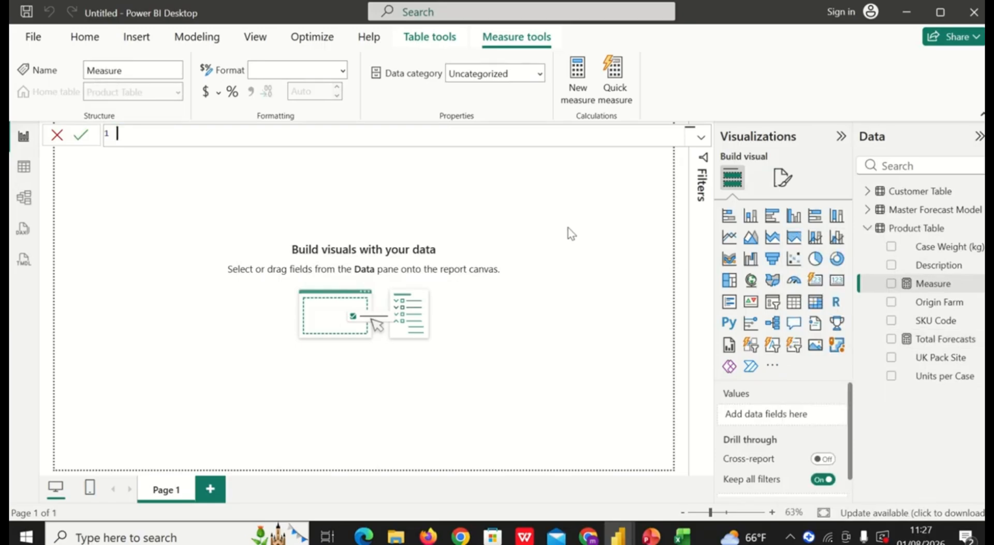
- Define the measure Total Actual Packs as the SUM of 'Master Forecast Model'[Actual Packs]
type("Total")
type("Actual Packs")
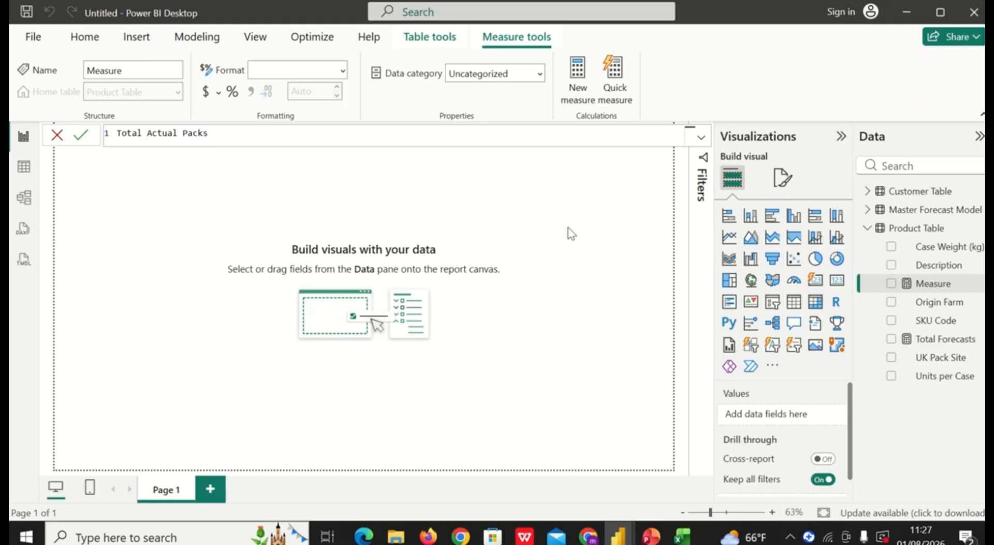
type(" =sum")
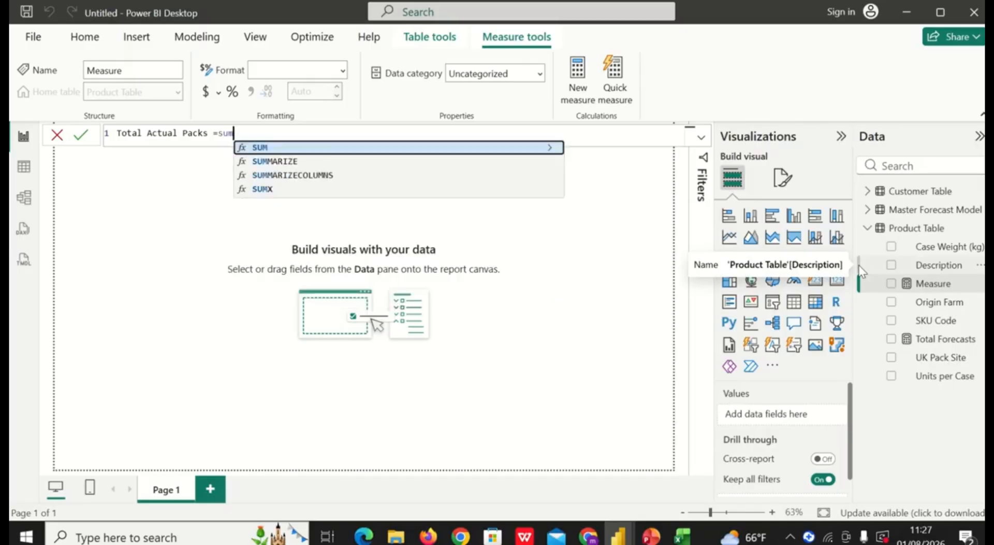
left_click(442, 149)
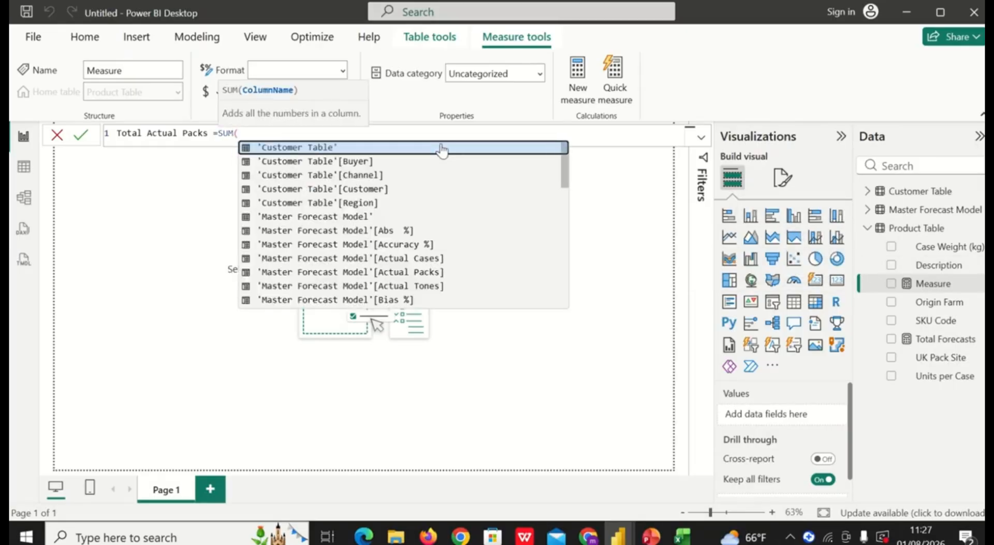
scroll(391, 251, "down", 1)
left_click(391, 245)
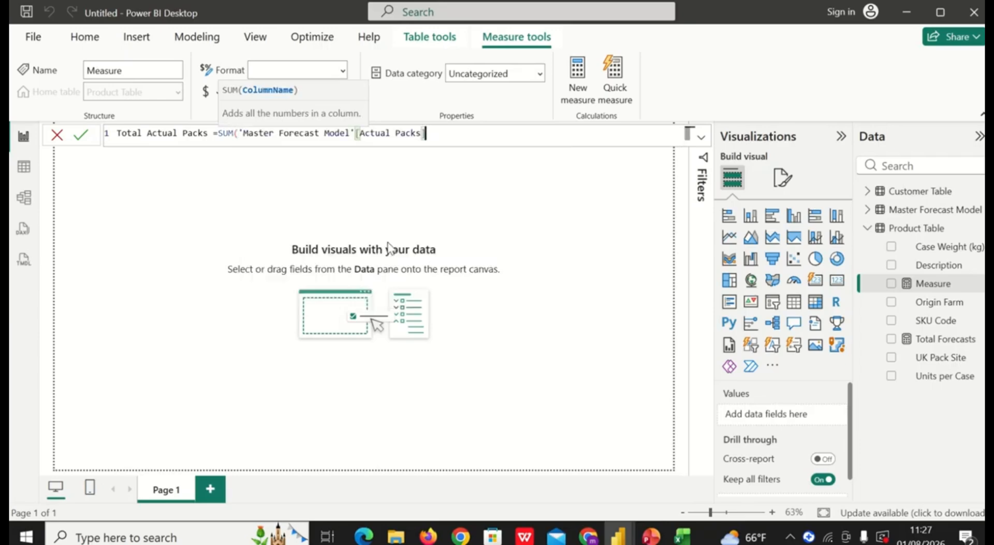
type(")")
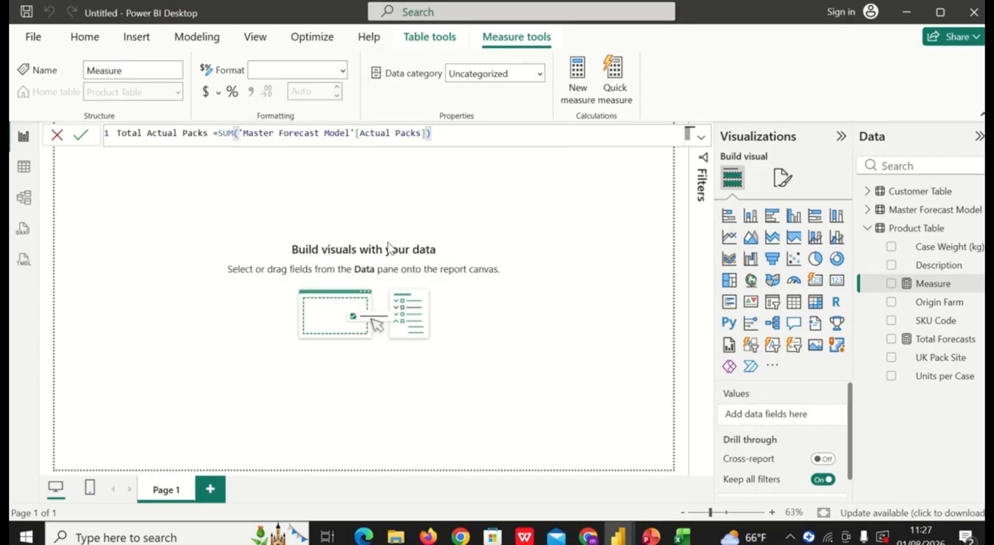
key("Return")
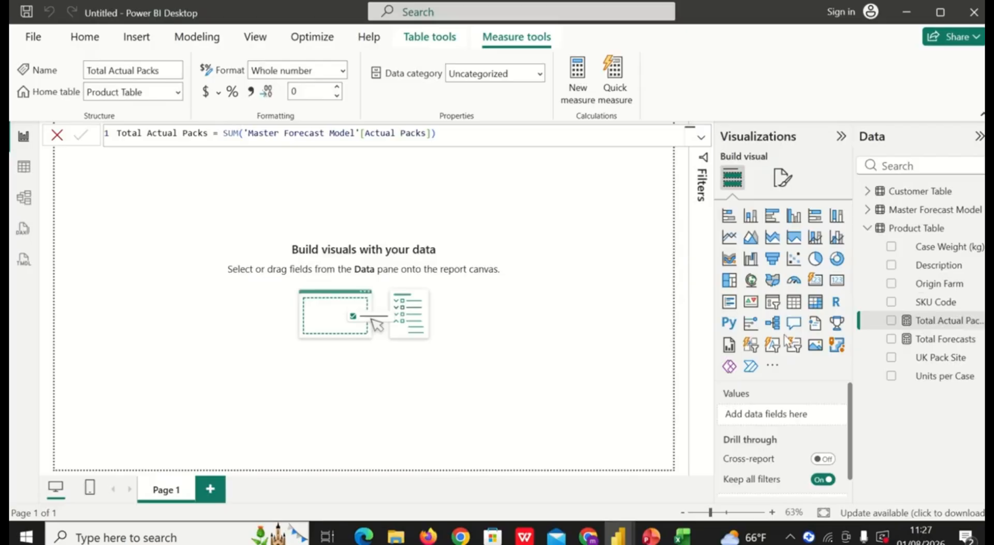
- Rename the Total Forecasts measure to Total Forecasts Packs in its formula
left_click(937, 341)
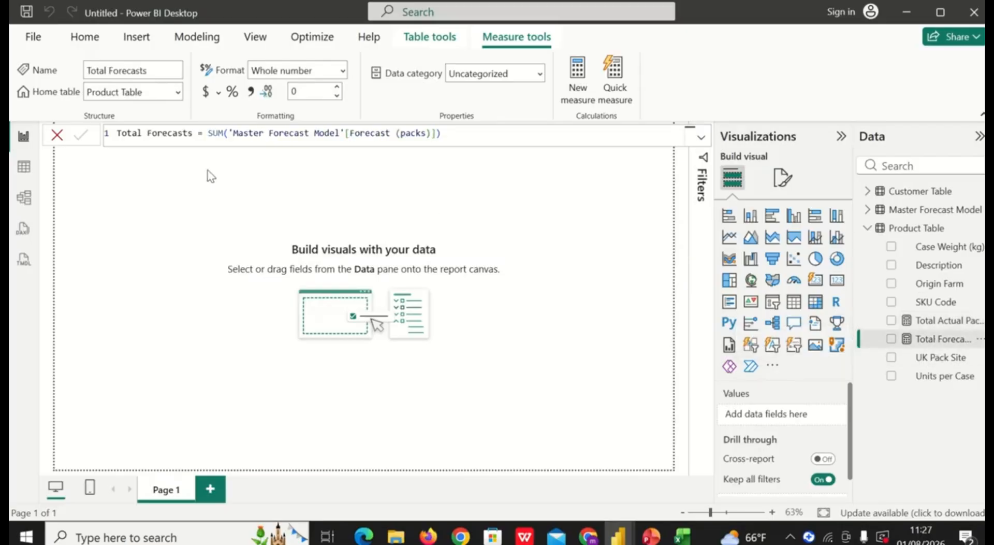
left_click(195, 133)
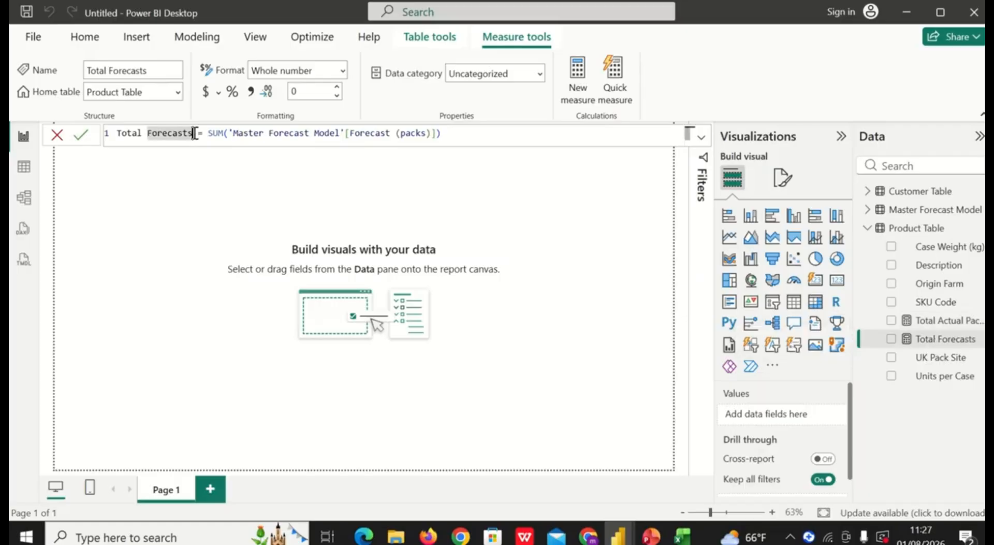
type("Pa")
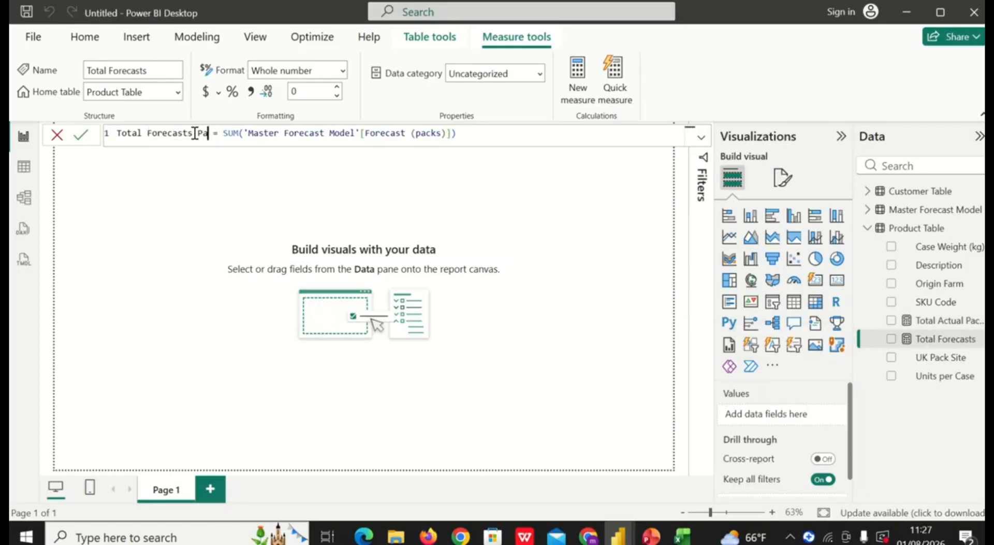
type("cks")
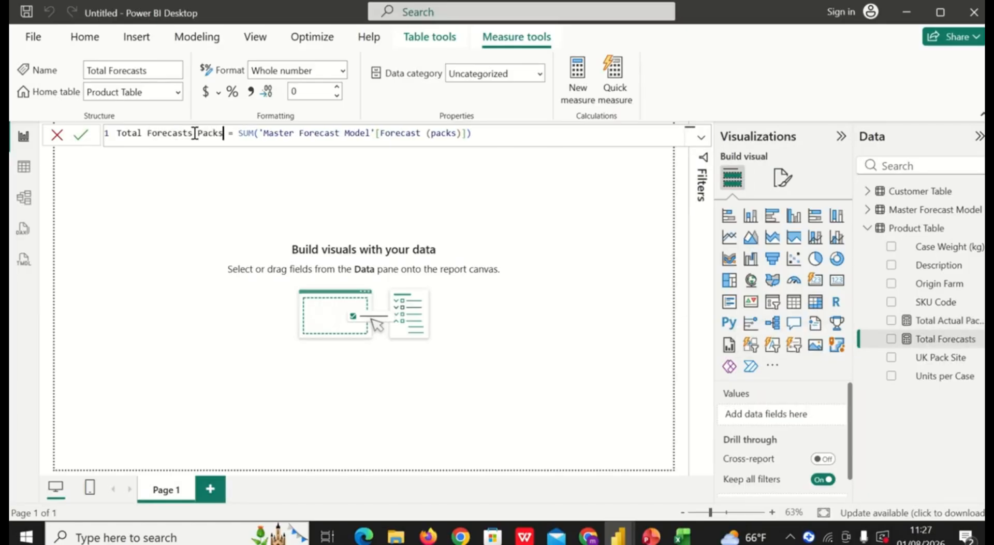
key("Return")
- Add another measure to the Product Table and name it Total Actual Tones
right_click(921, 232)
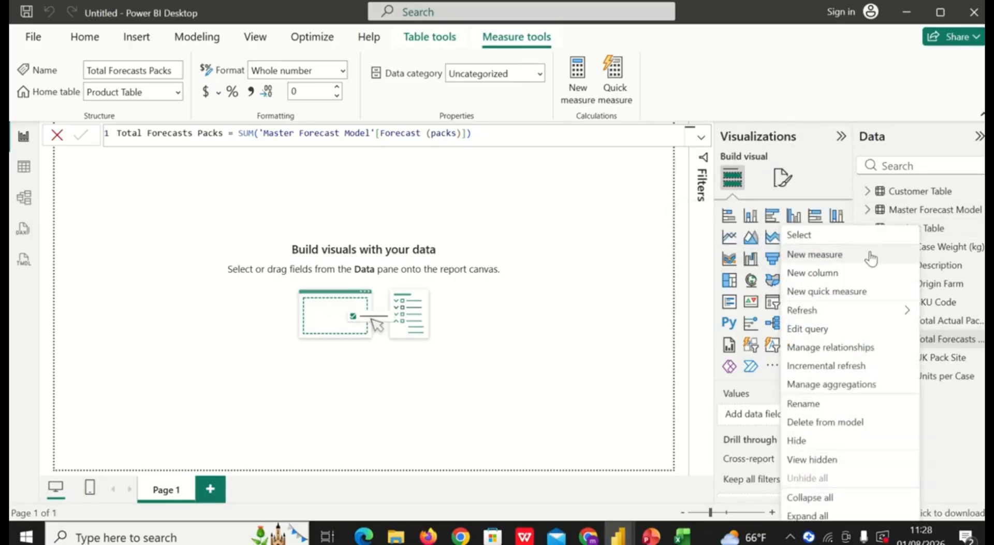
left_click(870, 254)
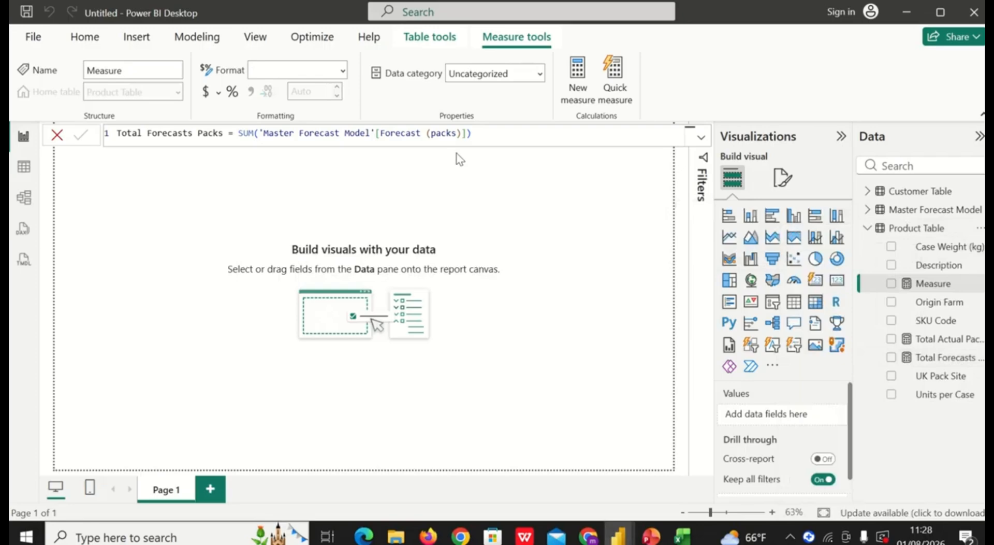
key("BackSpace")
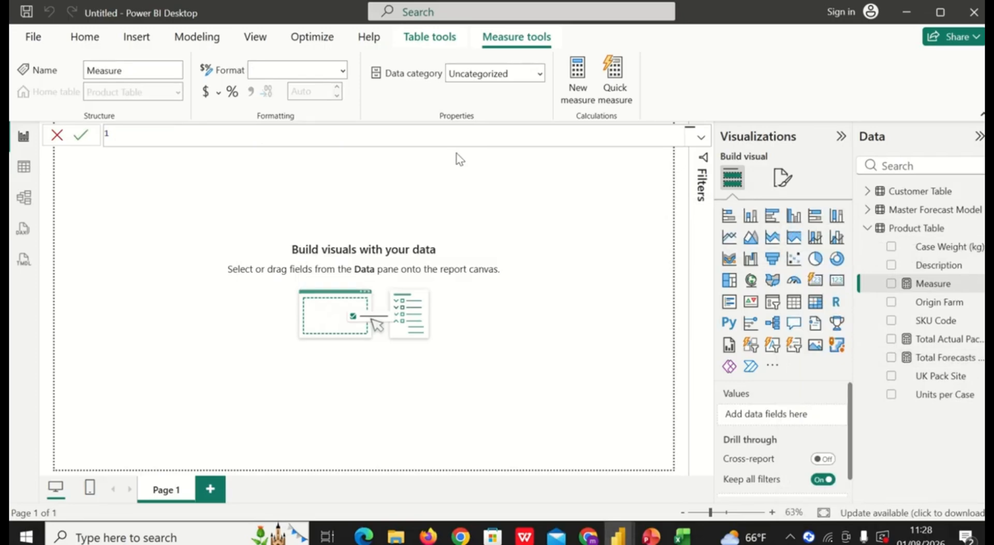
type("Tone")
key("BackSpace")
key("BackSpace")
key("BackSpace")
type("otal Actual Tones = ")
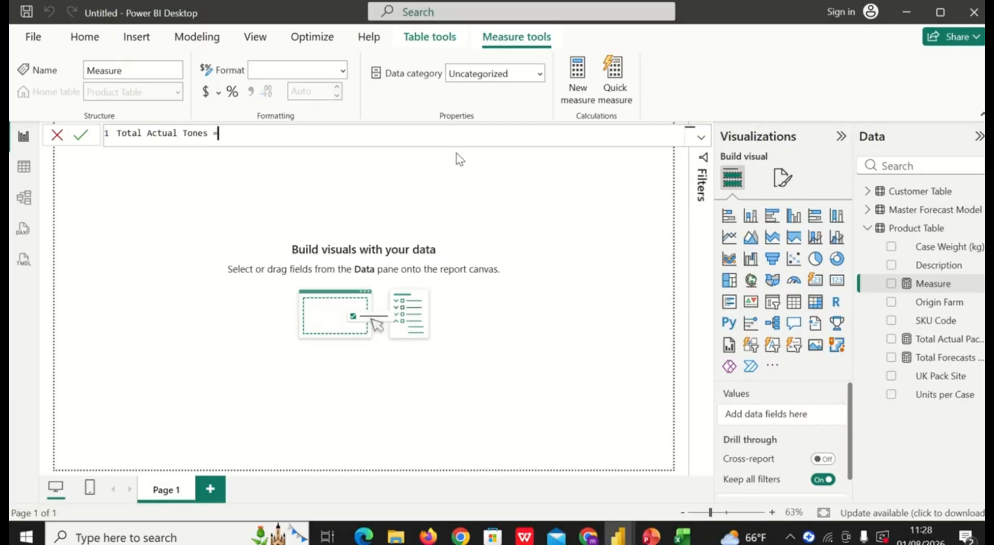
- Set the Total Actual Tones formula to the SUM of 'Master Forecast Model'[Actual Tones] and commit it
type("su")
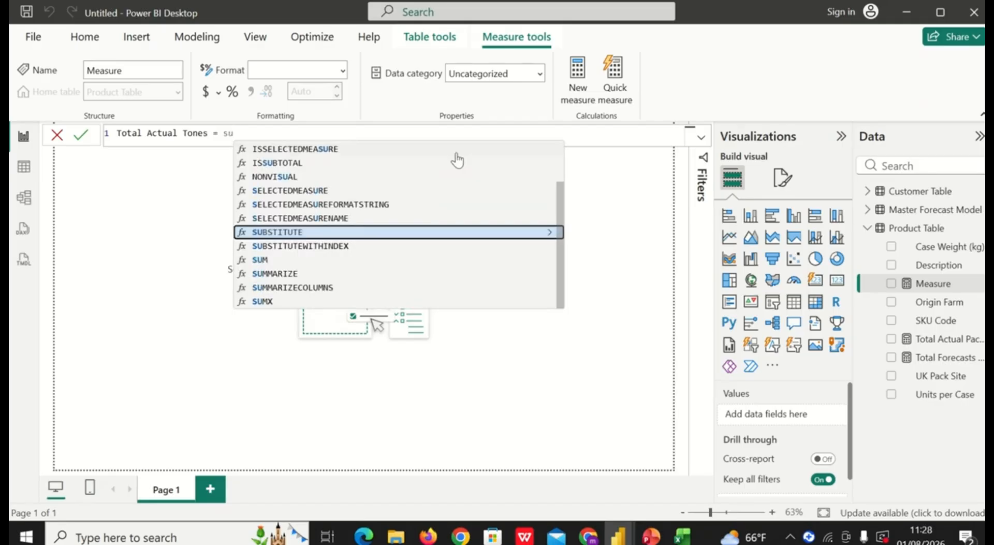
type("m")
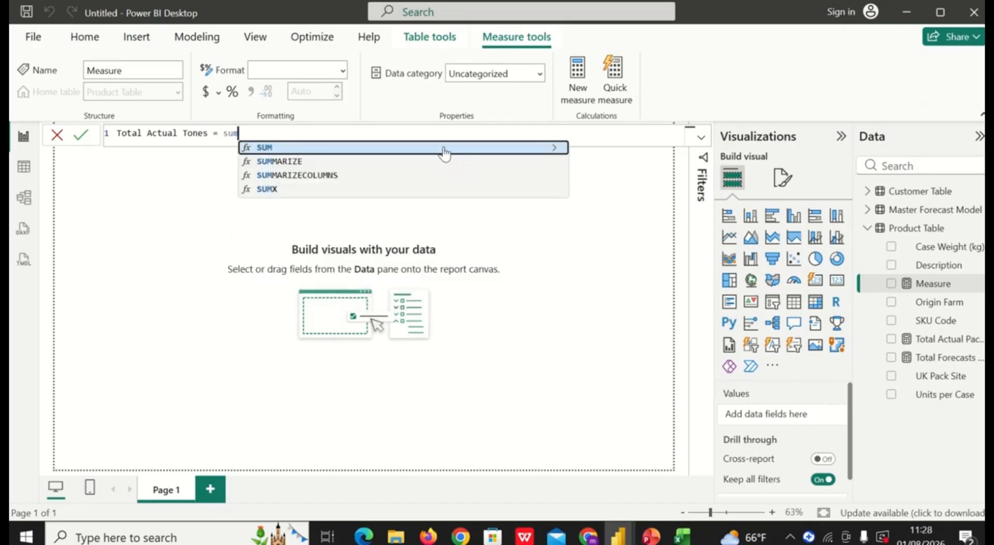
left_click(444, 153)
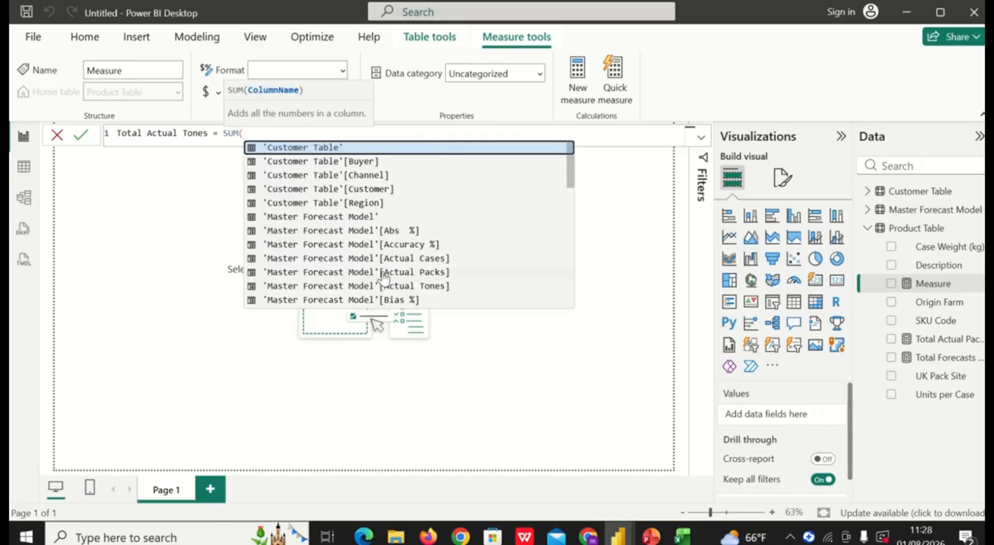
scroll(385, 278, "down", 1)
scroll(384, 278, "down", 3)
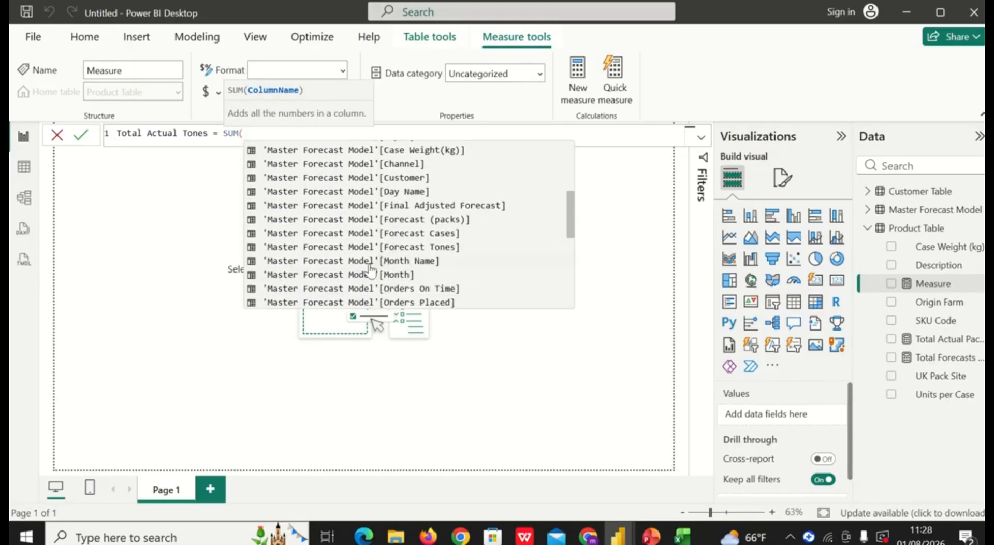
scroll(370, 268, "down", 1)
scroll(370, 268, "up", 2)
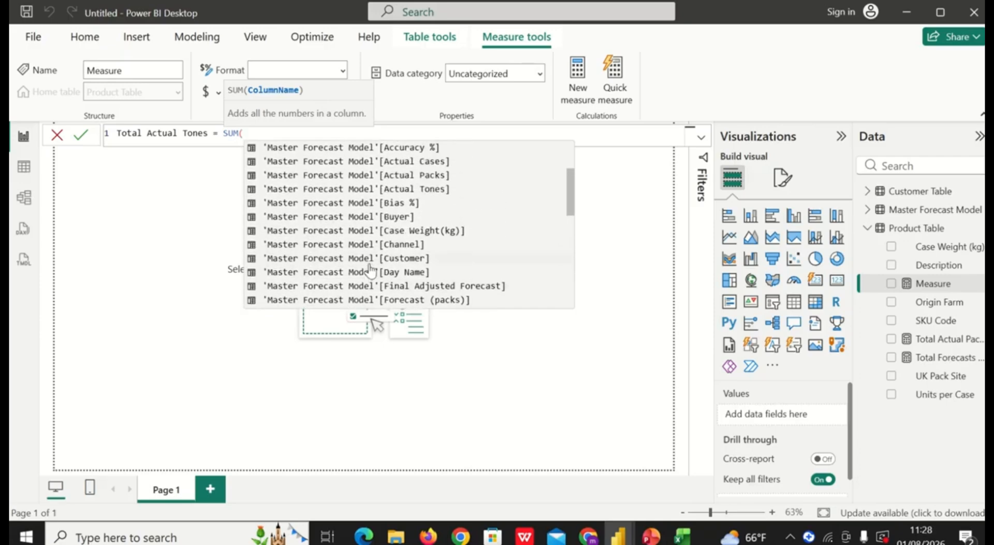
left_click(387, 190)
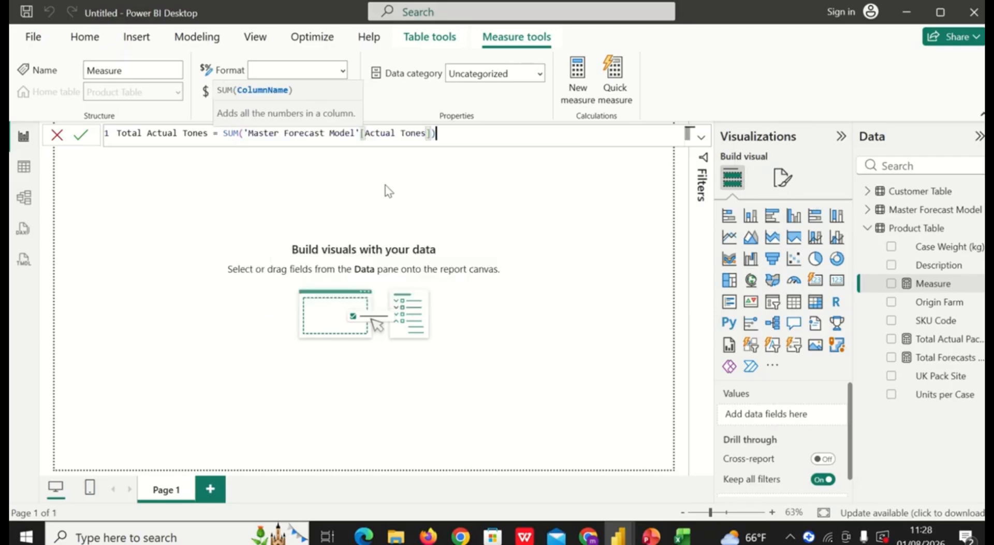
type(")")
key("Return")
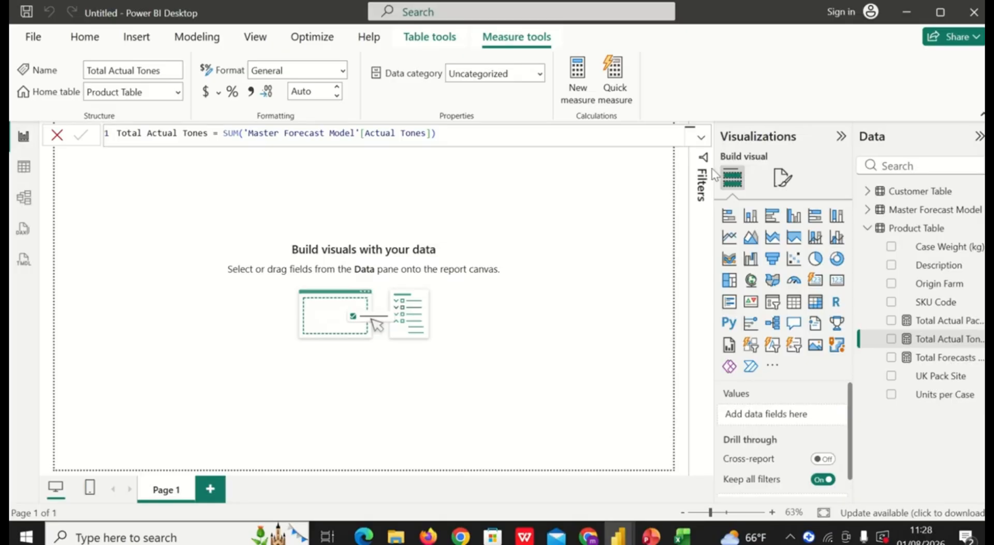
- Add a further measure to the Product Table and name it Weighted Accuracy %
left_click(913, 232)
right_click(913, 232)
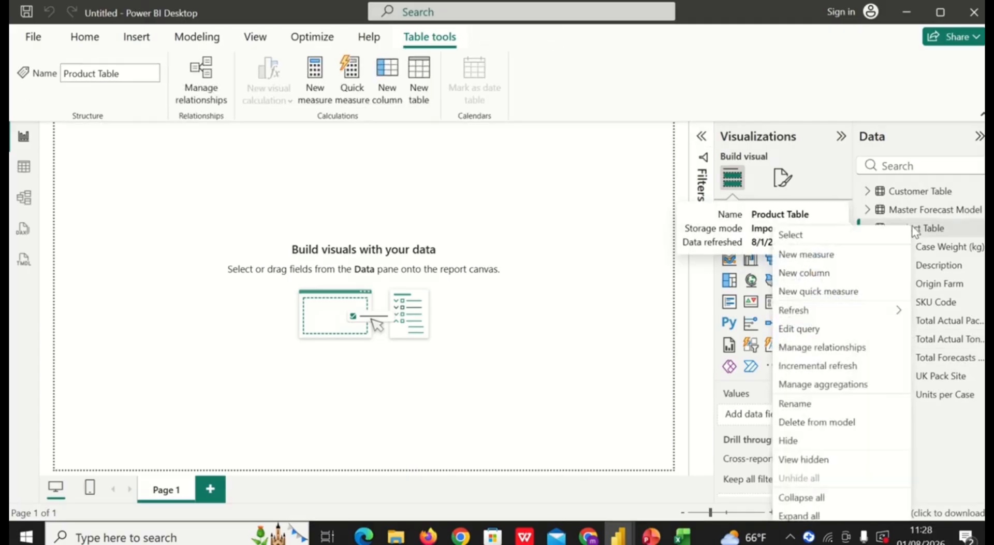
left_click(858, 265)
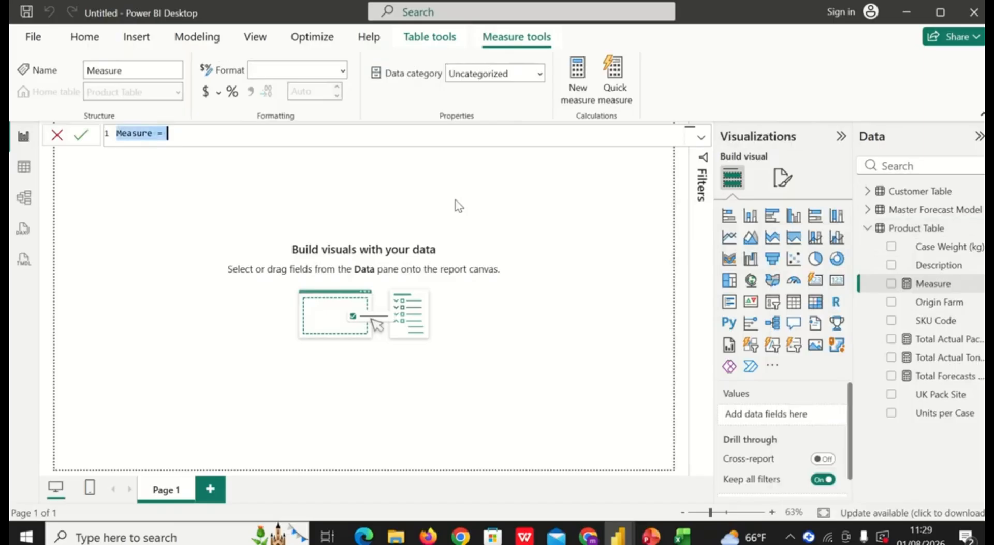
key("BackSpace")
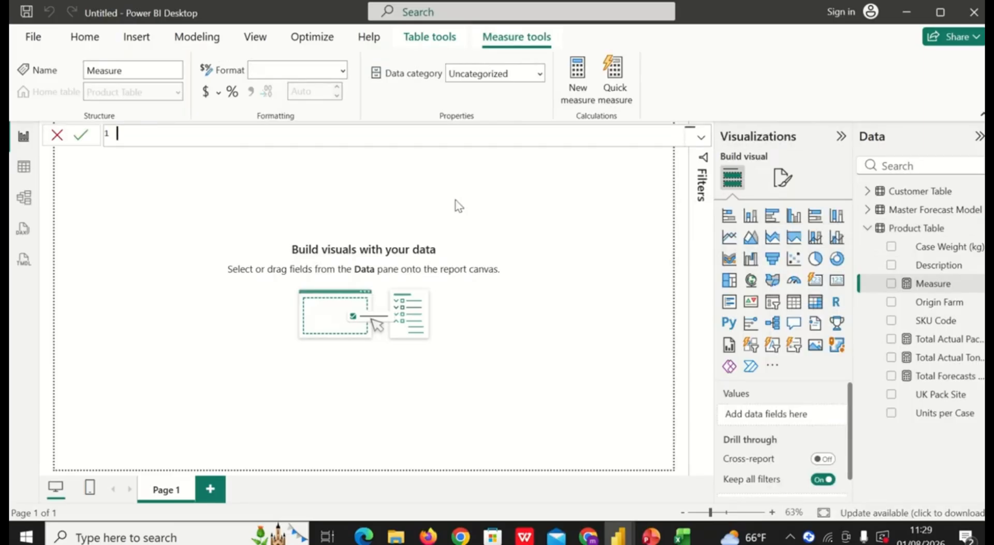
type("Weig")
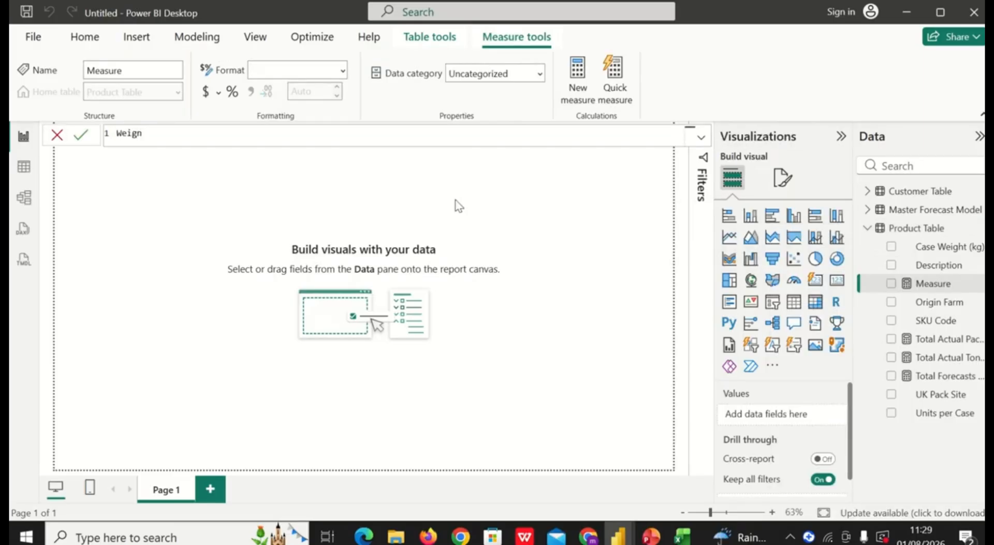
type("hted ")
type("Accura")
type("cy")
type("% = ")
- Start the Weighted Accuracy % formula as DIVIDE with SUMX over 'Master Forecast Model' of [Accuracy %] times [Actual Packs] as numerator
type("Div")
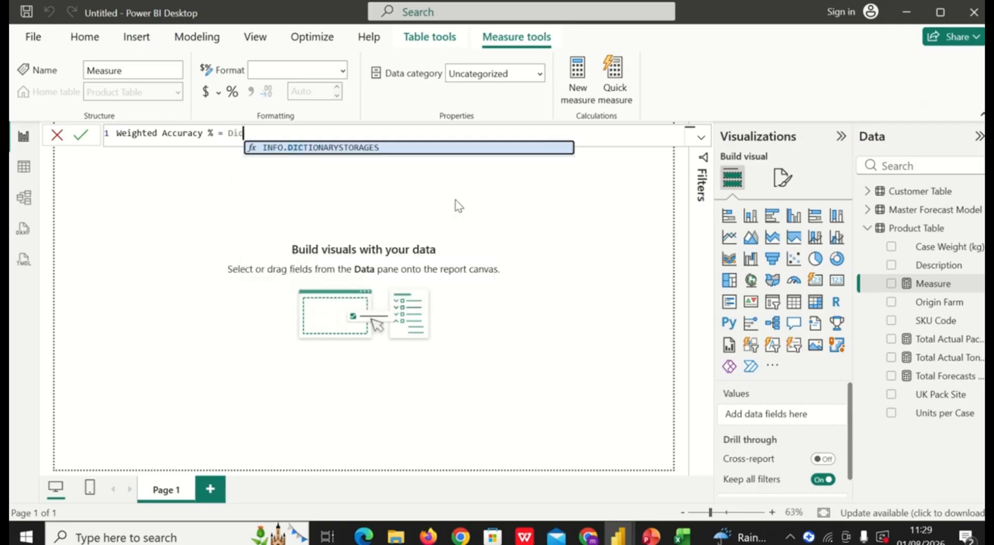
type("id")
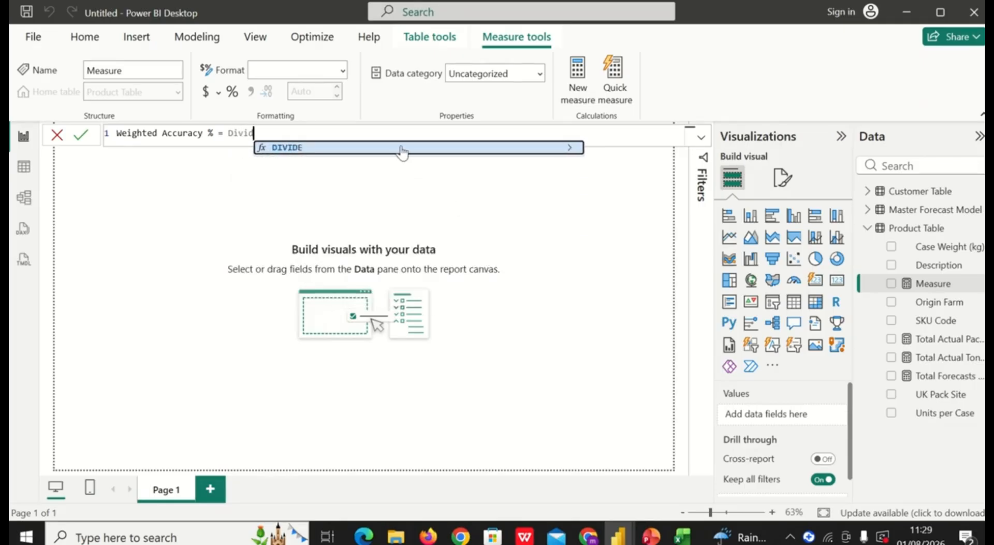
left_click(402, 147)
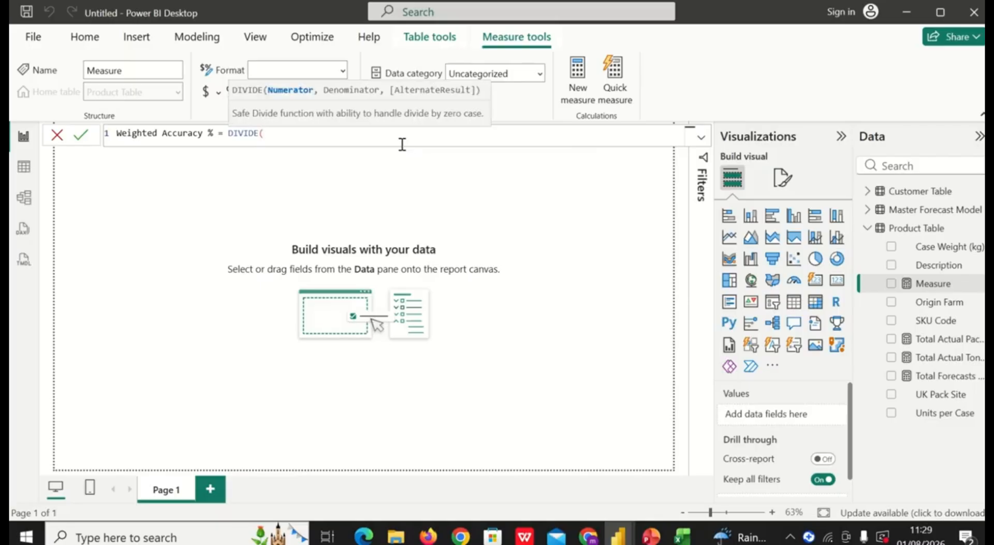
type("SUMX('Master Forecast Model','Master Forecast Model'[Accuracy %")
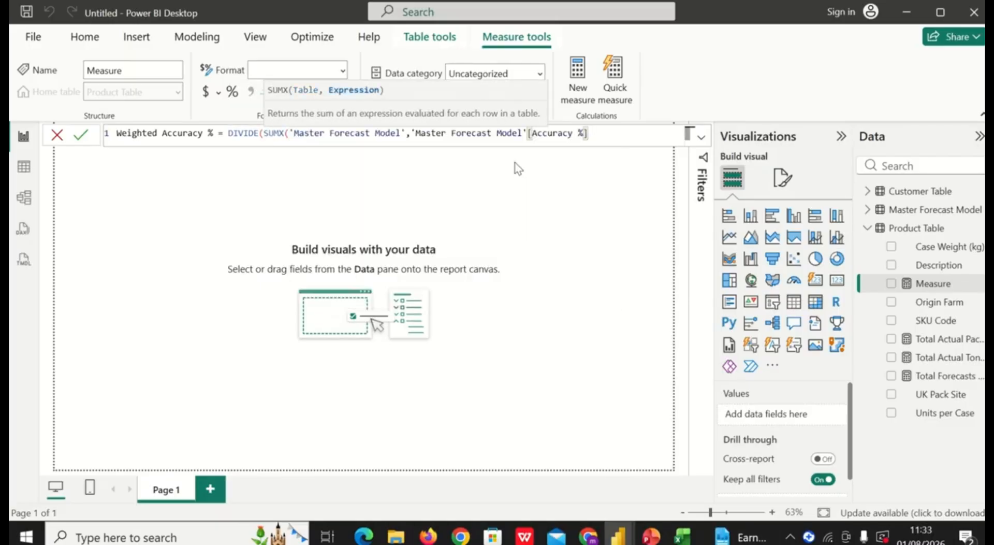
type("*mas")
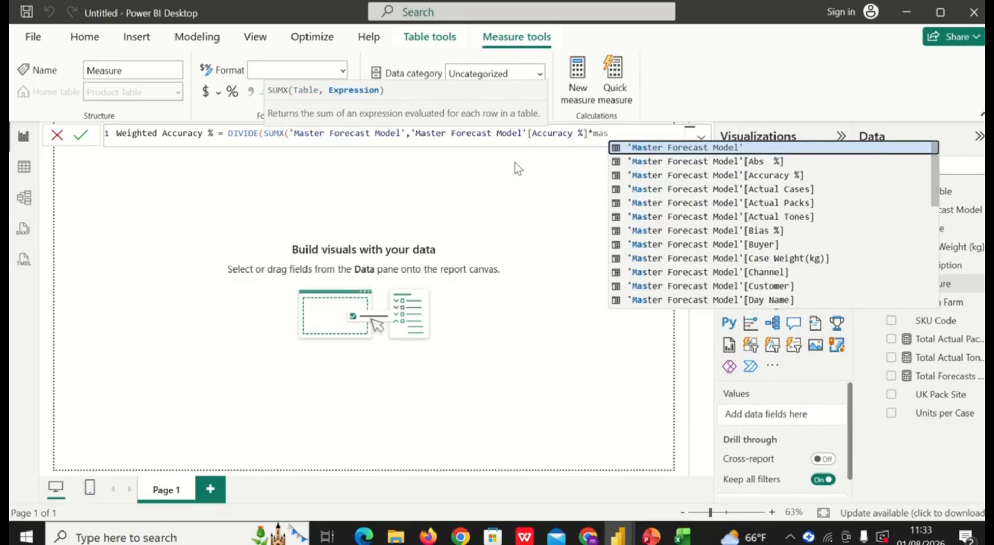
left_click(734, 203)
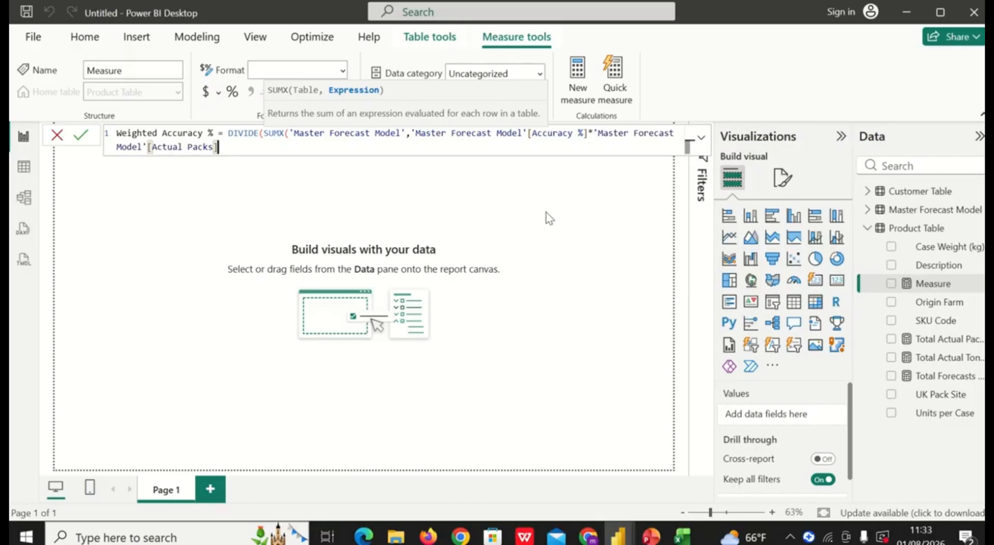
type("),")
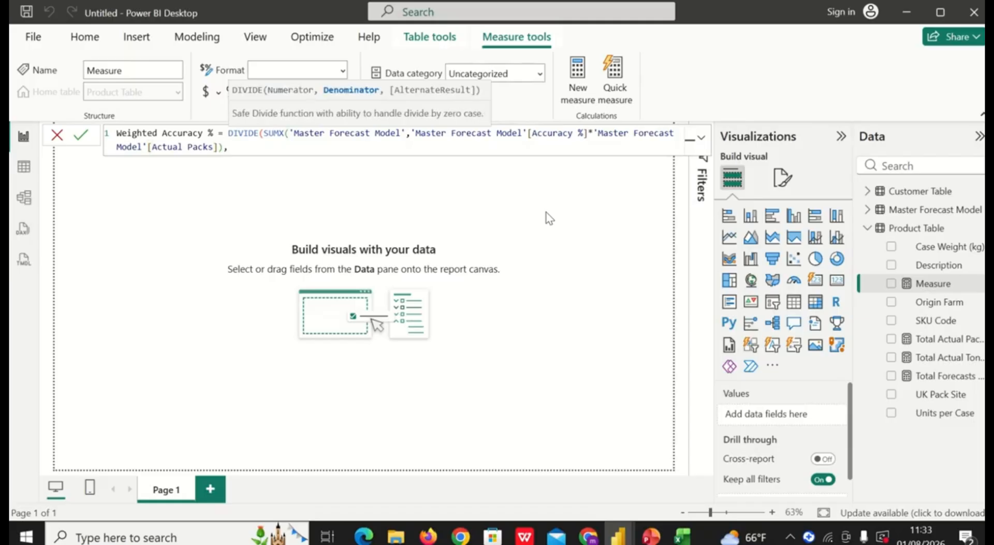
- Complete the Weighted Accuracy % formula with the SUM of 'Master Forecast Model'[Actual Packs] as denominator, and format the measure as a percentage
type("sum")
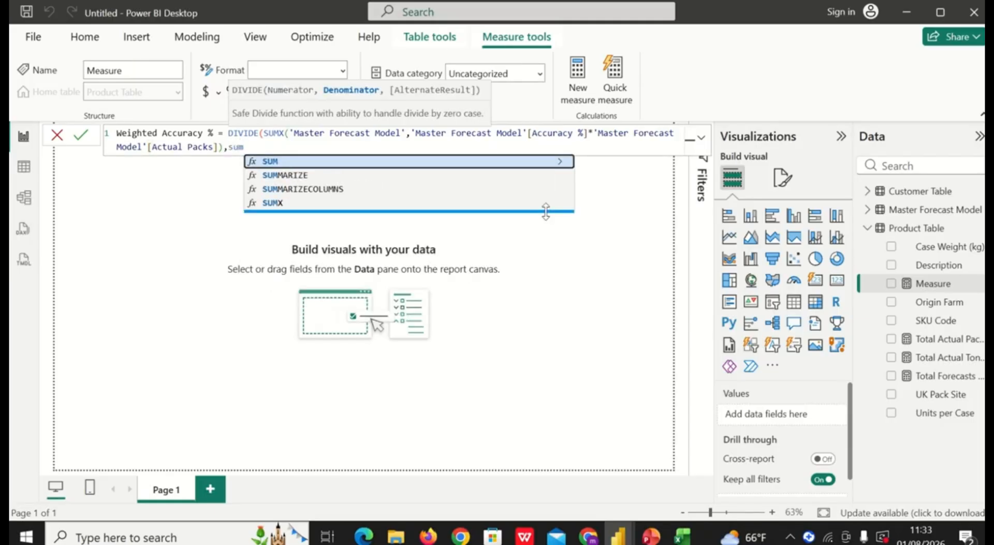
left_click(389, 164)
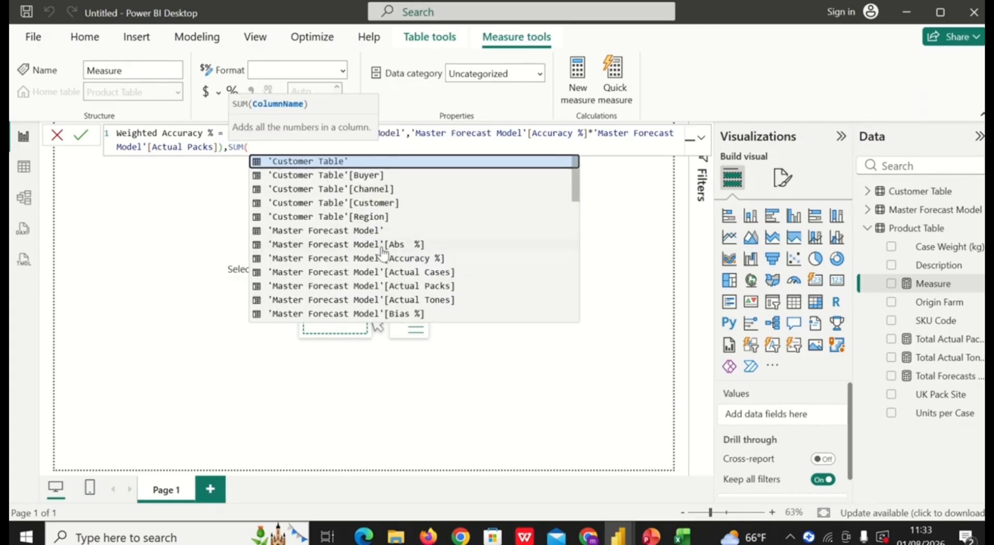
left_click(399, 286)
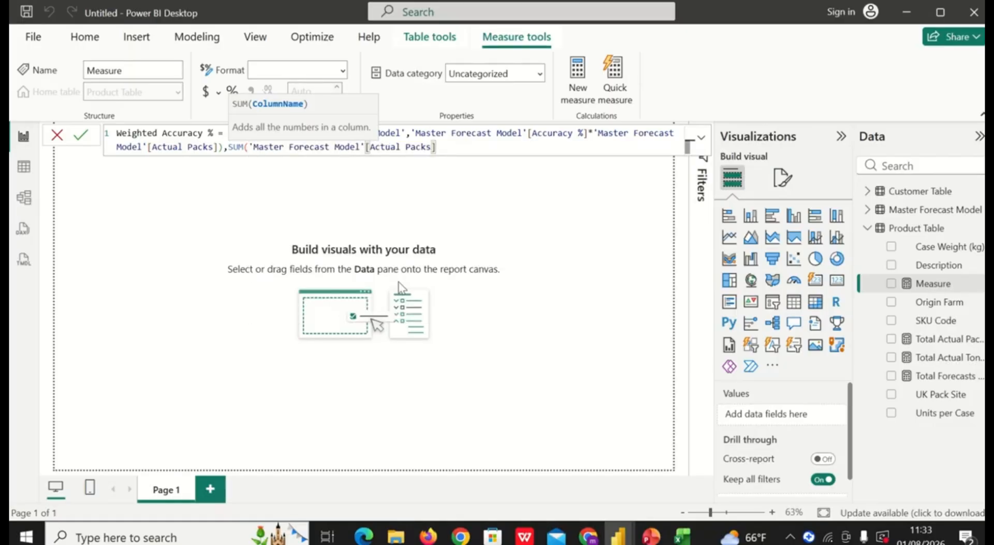
type("))")
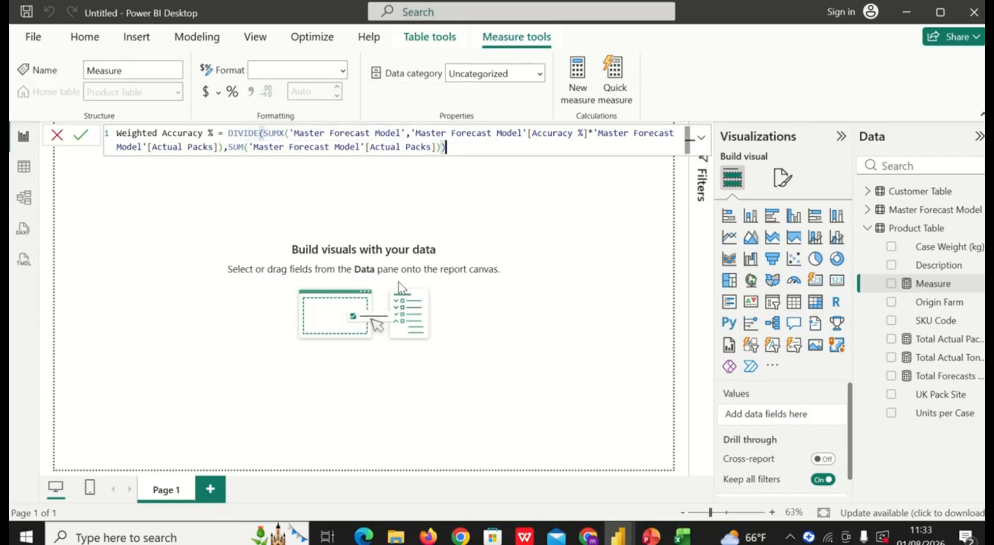
key("Return")
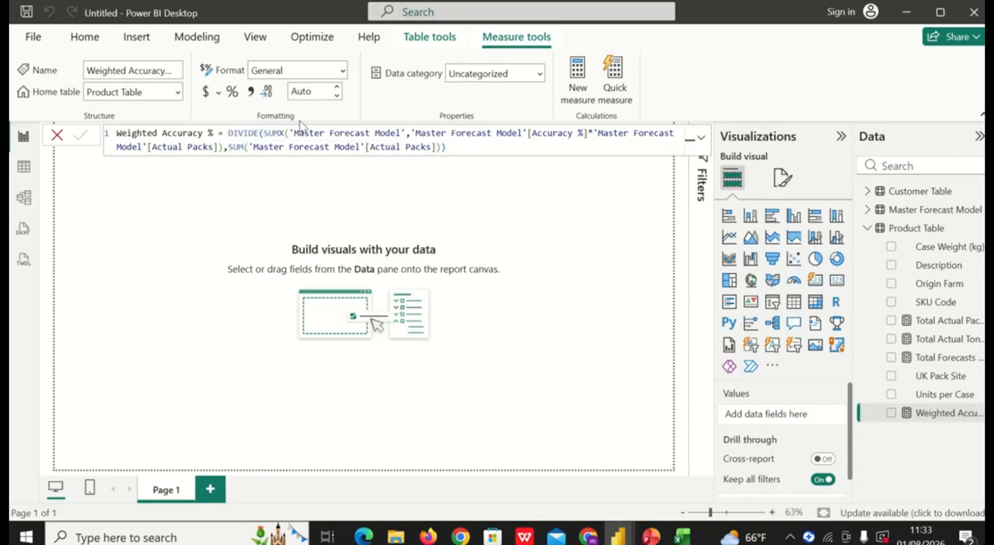
left_click(232, 92)
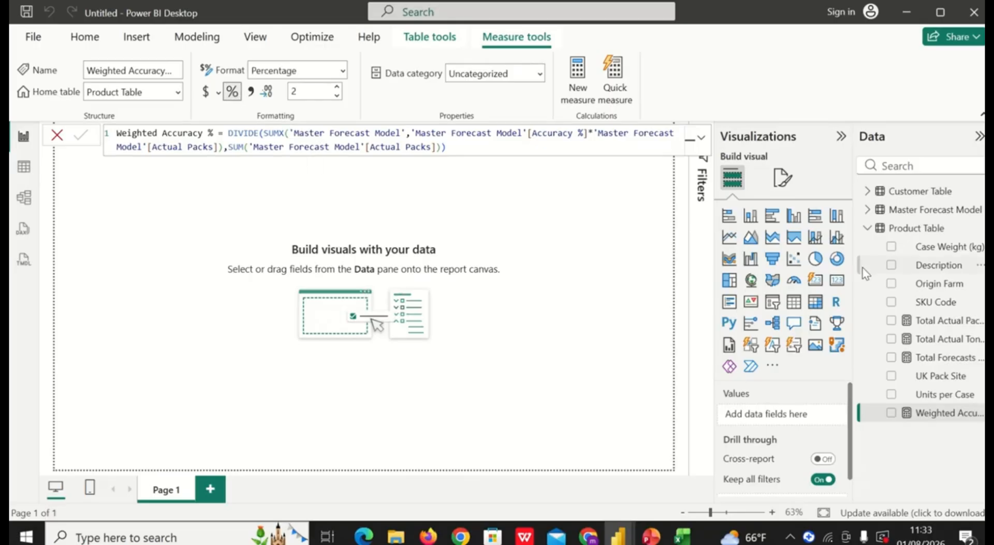
- Check Weighted Accuracy % in a temporary card visual and remove the card from the page
left_click(836, 281)
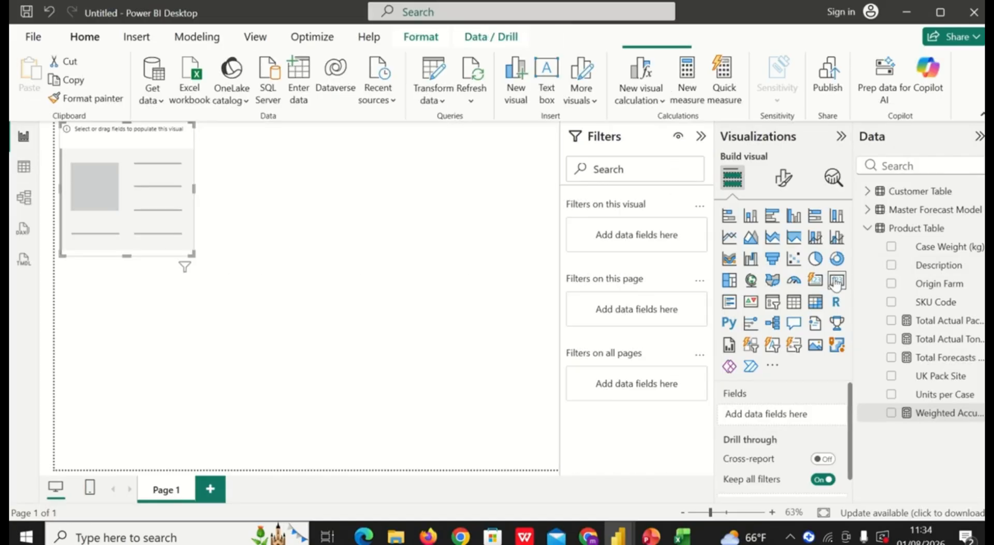
left_click(892, 414)
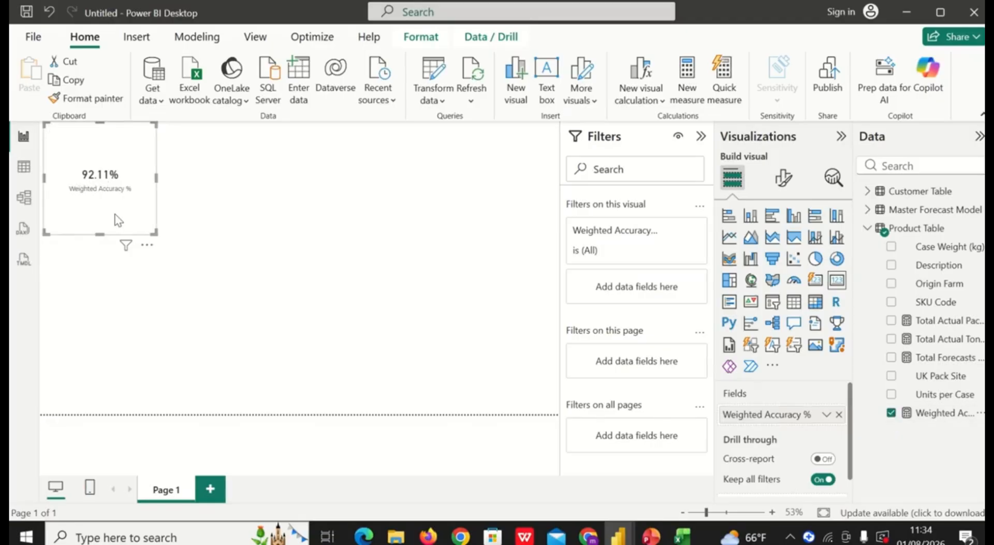
left_click(147, 244)
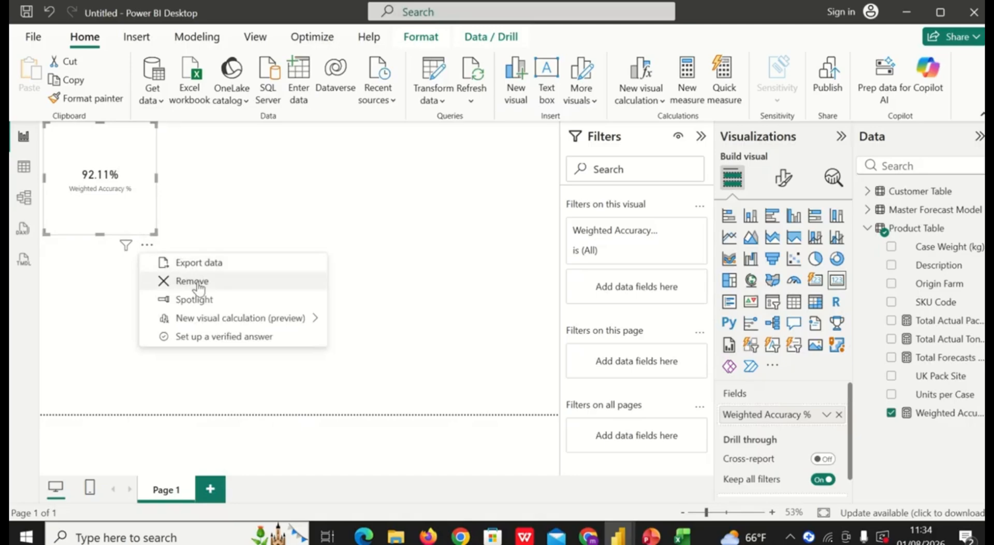
left_click(195, 283)
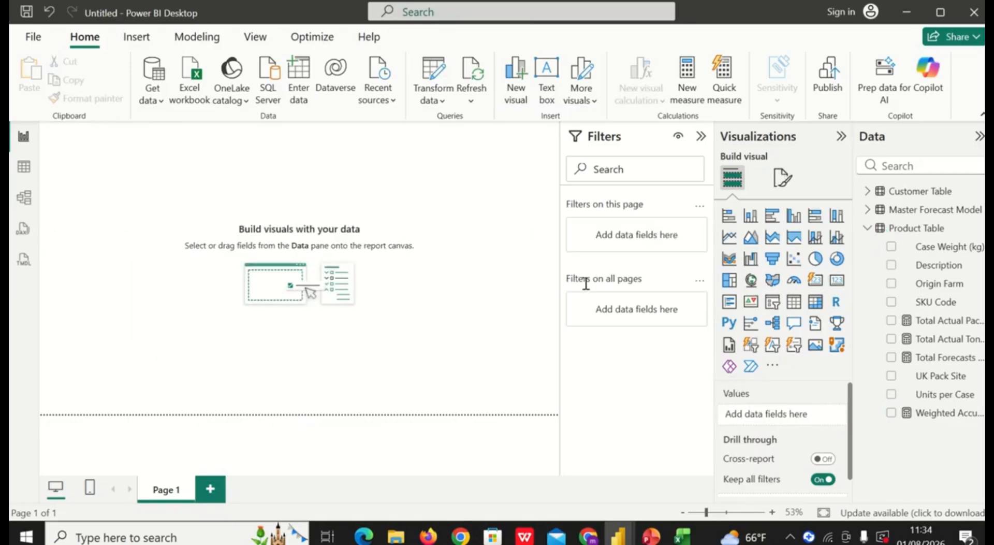
- Add another measure to the Product Table, name it Service Level % and begin its formula with DIVIDE
right_click(915, 232)
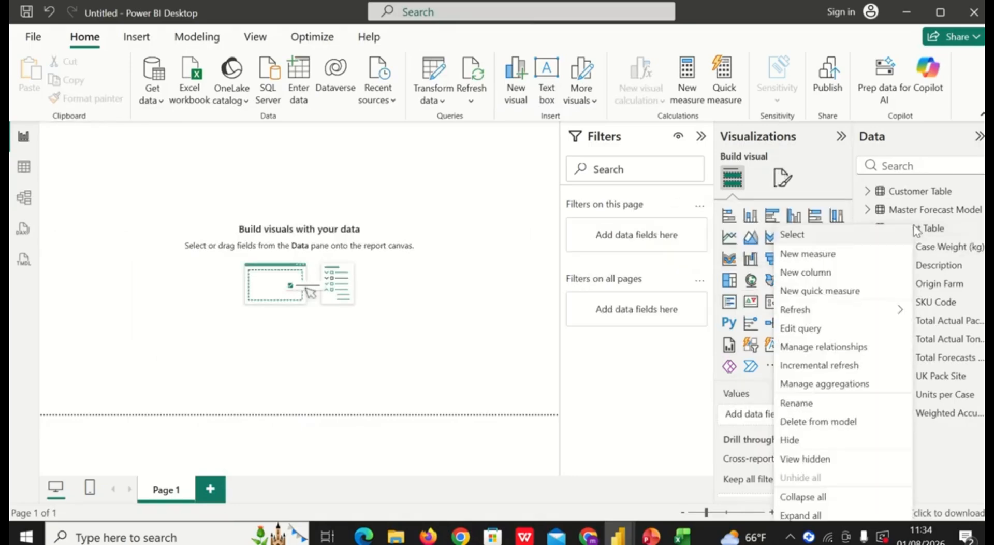
left_click(823, 259)
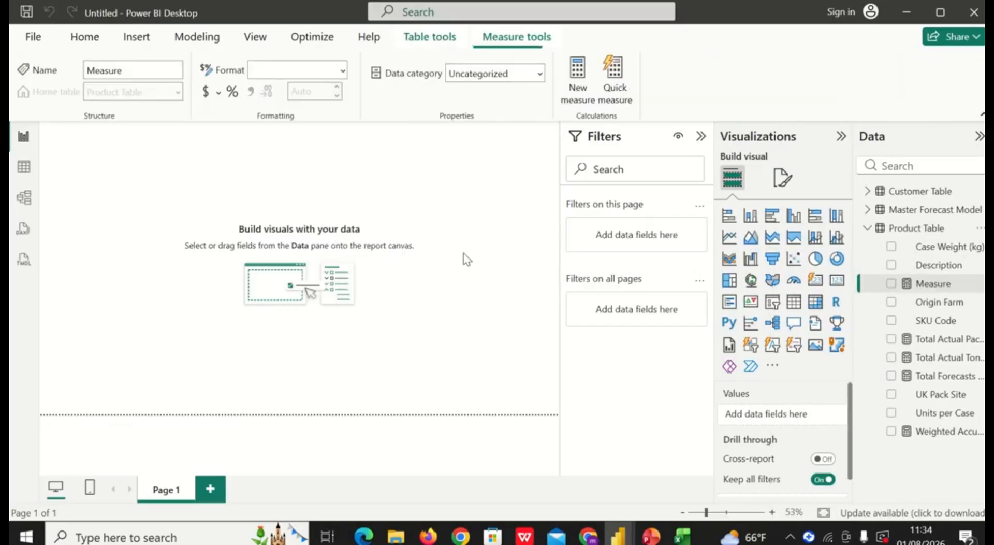
key("BackSpace")
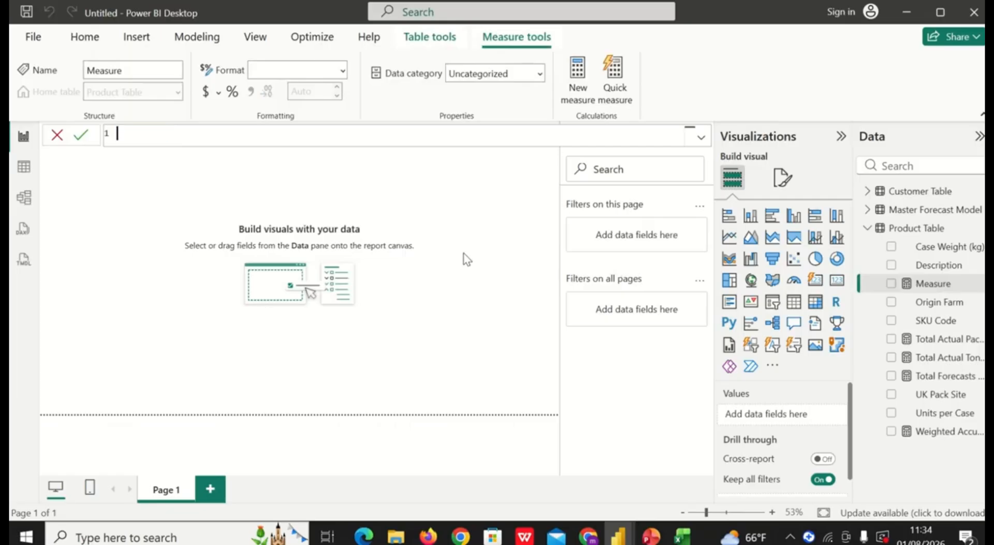
type("Service Level % = Divi")
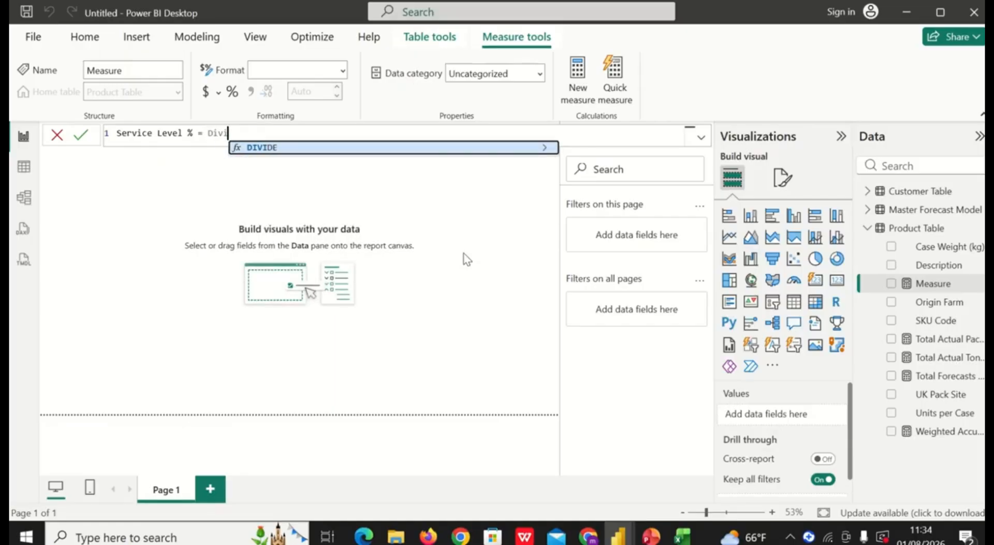
left_click(309, 149)
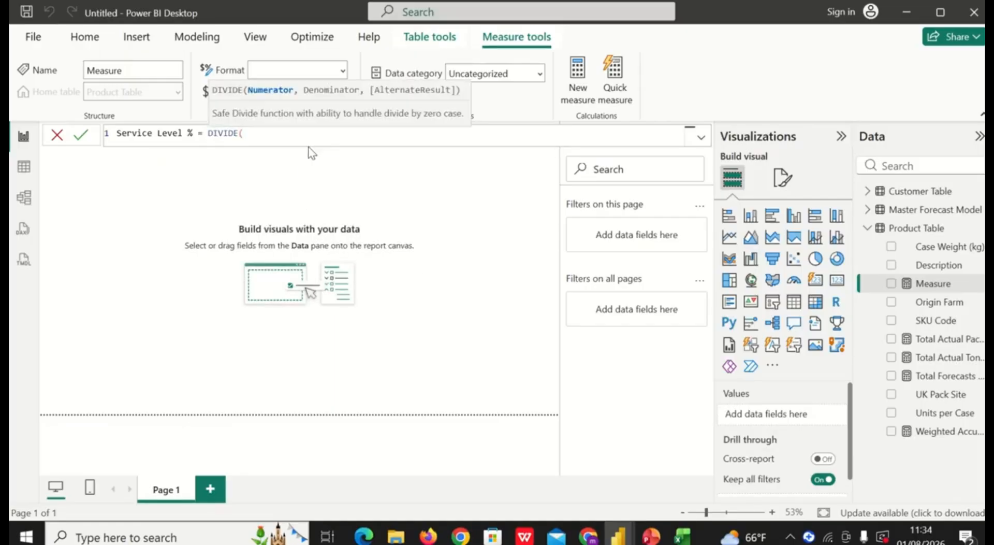
- Enter the SUM of 'Master Forecast Model'[Orders On Time] as the numerator of the Service Level % formula
type("sum")
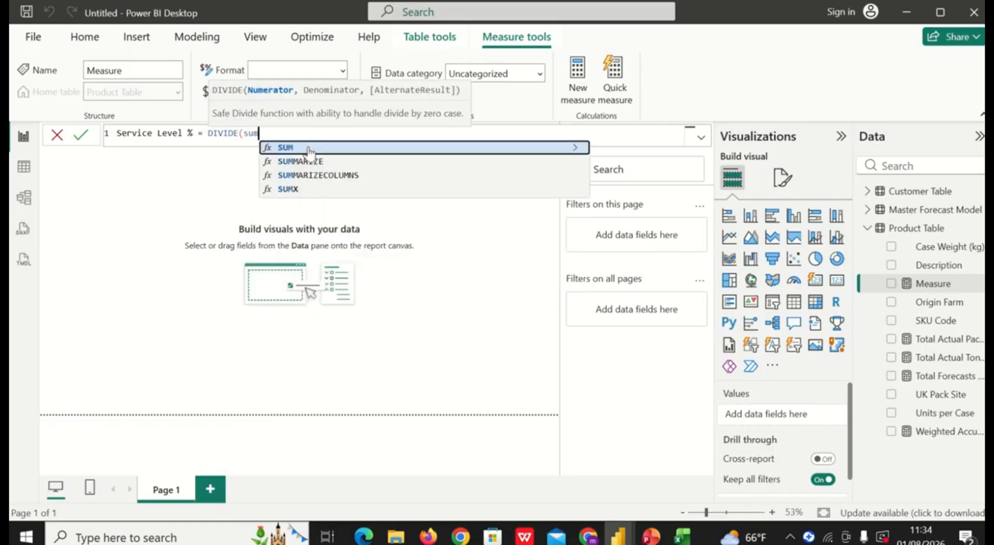
left_click(309, 150)
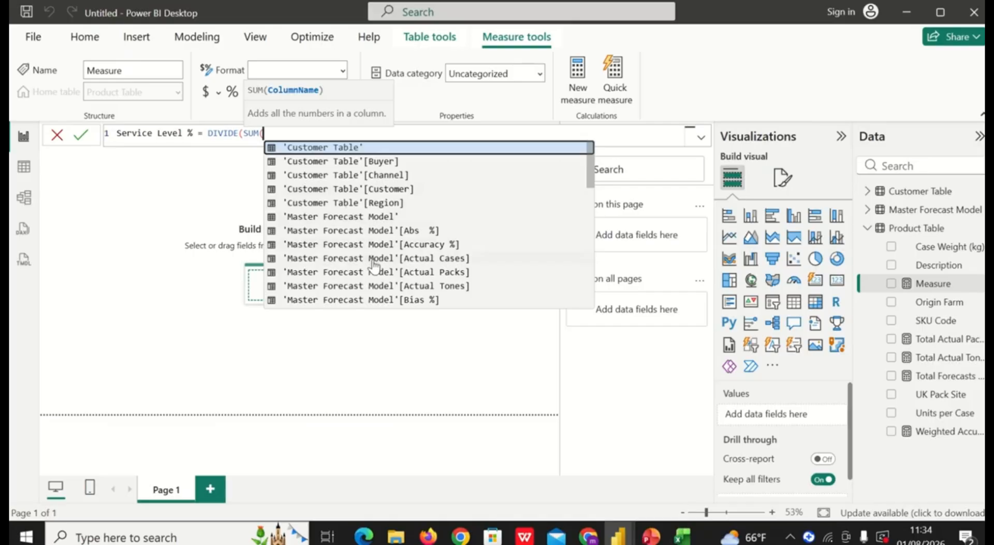
scroll(374, 265, "down", 2)
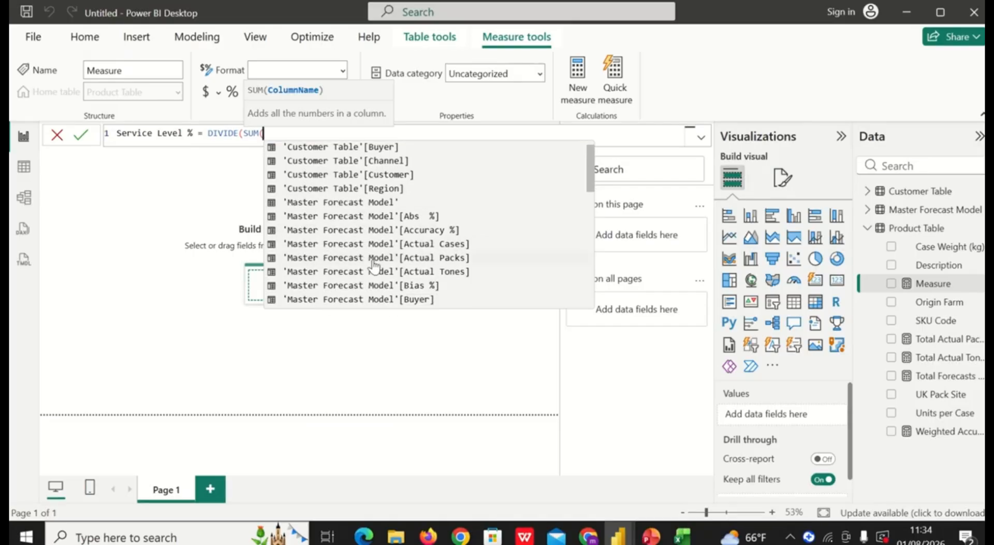
scroll(374, 265, "down", 4)
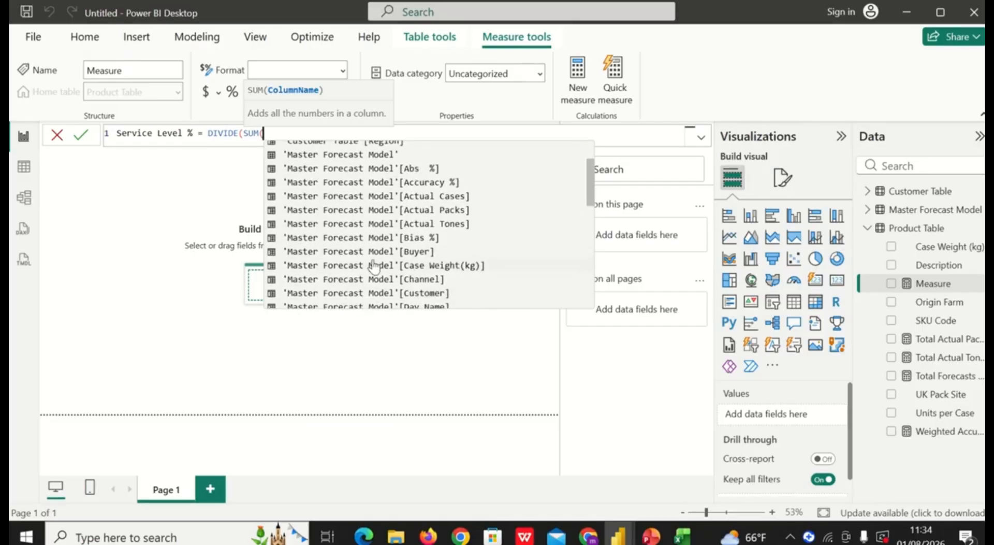
scroll(374, 265, "down", 2)
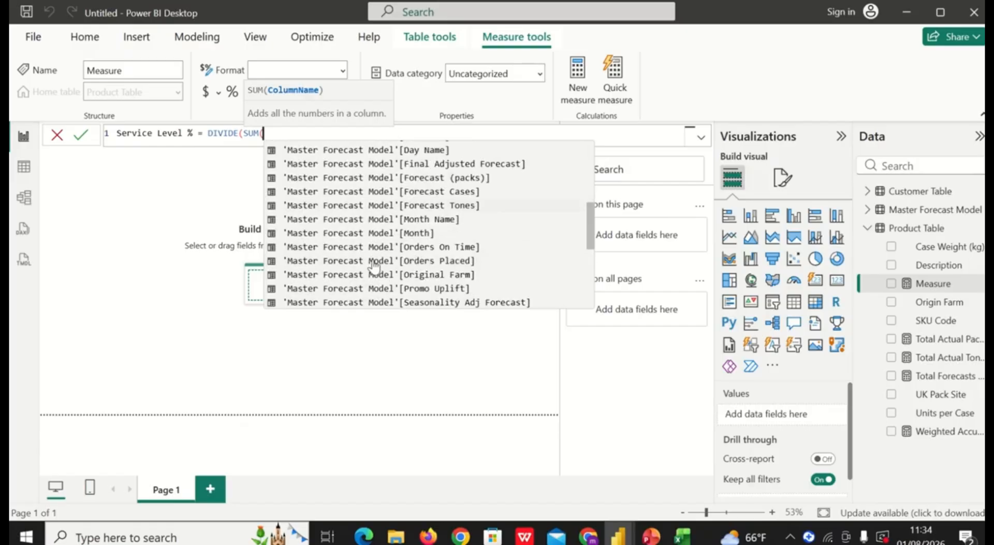
left_click(417, 247)
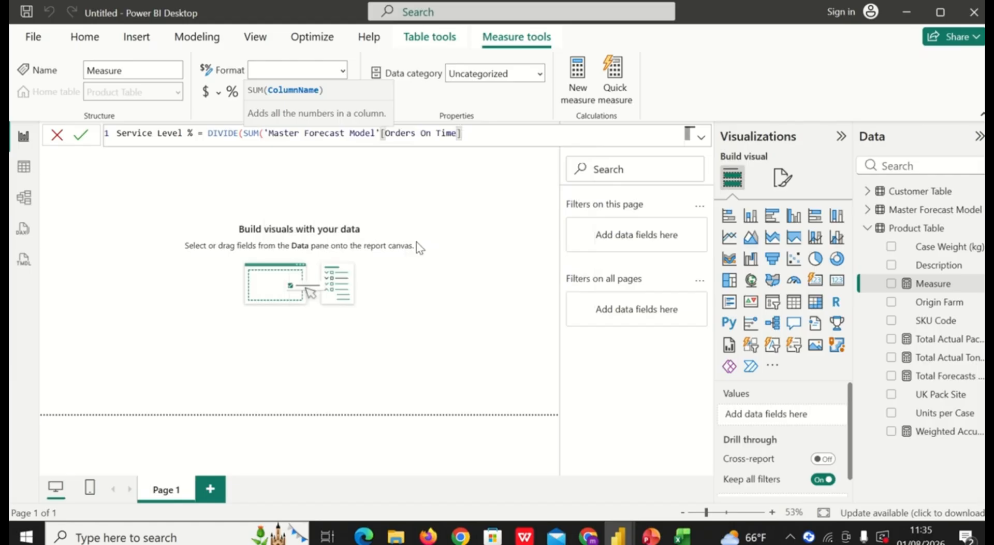
type(")")
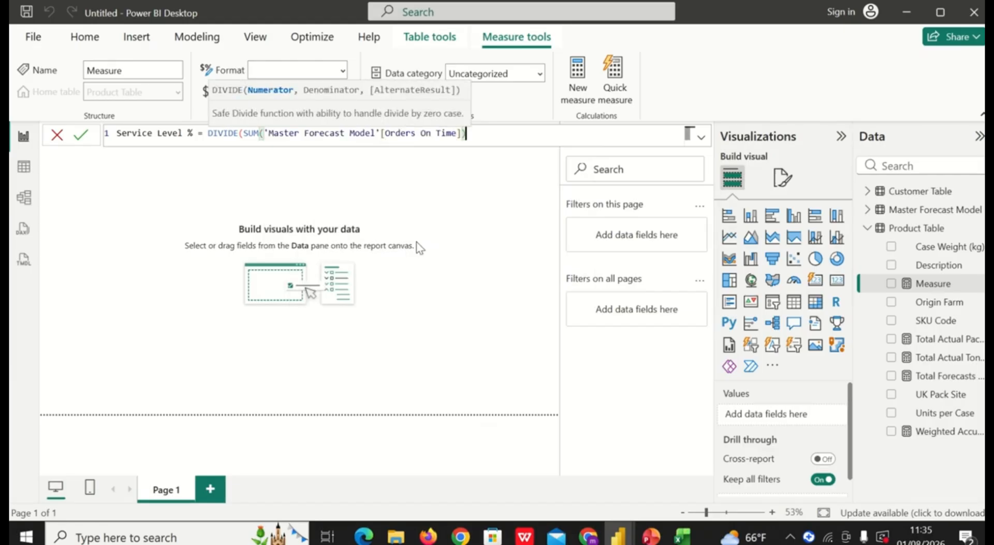
- Enter the SUM of 'Master Forecast Model'[Orders Placed] as the denominator of the Service Level % formula
type(",su")
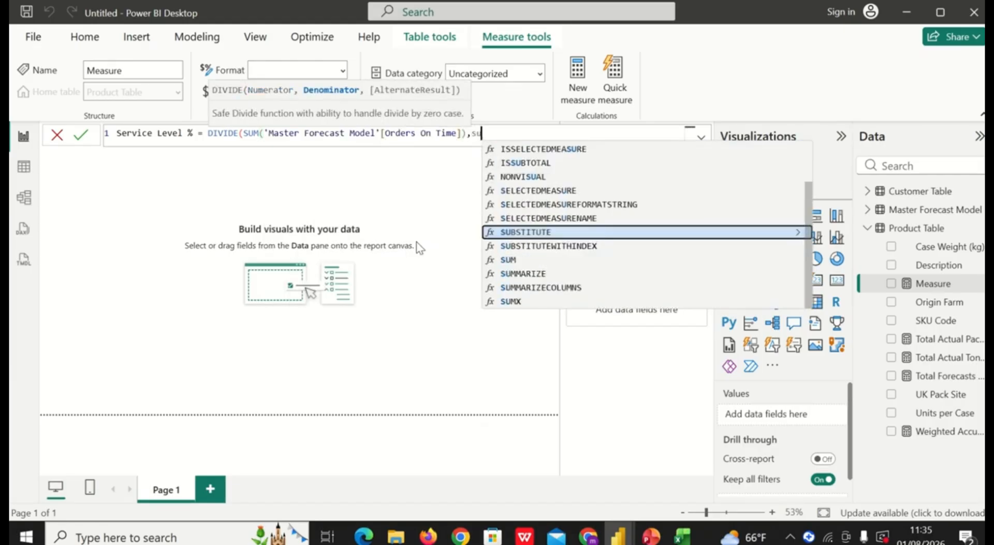
type("m")
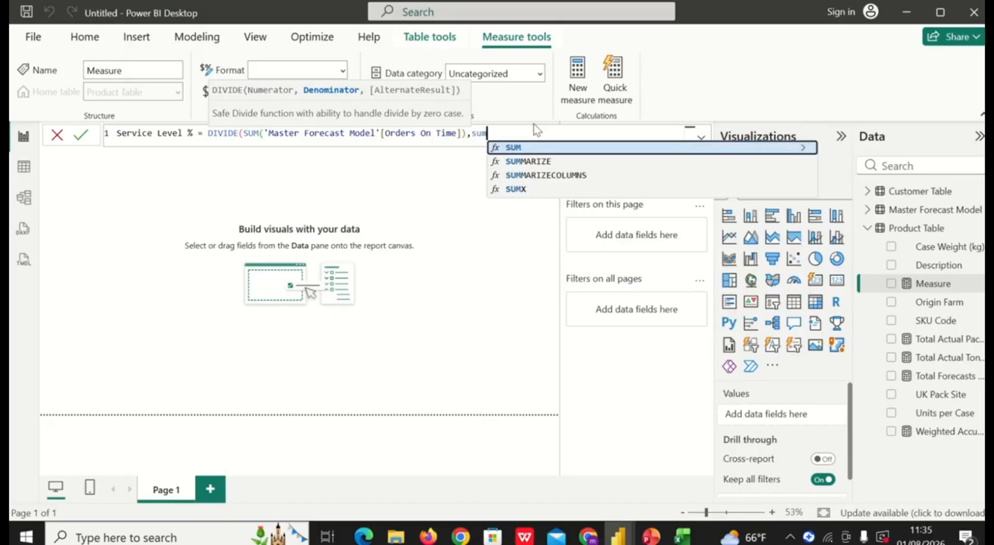
left_click(516, 148)
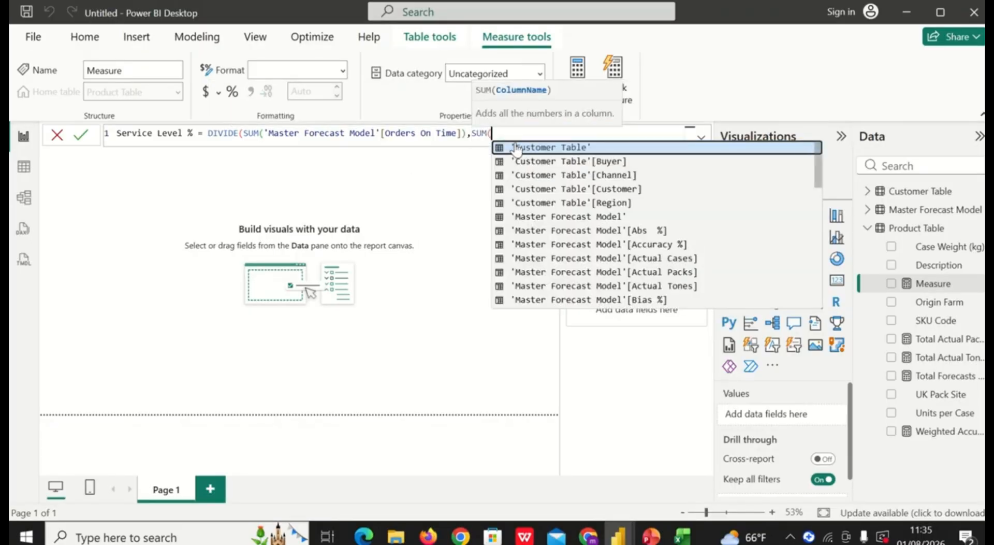
scroll(574, 249, "down", 4)
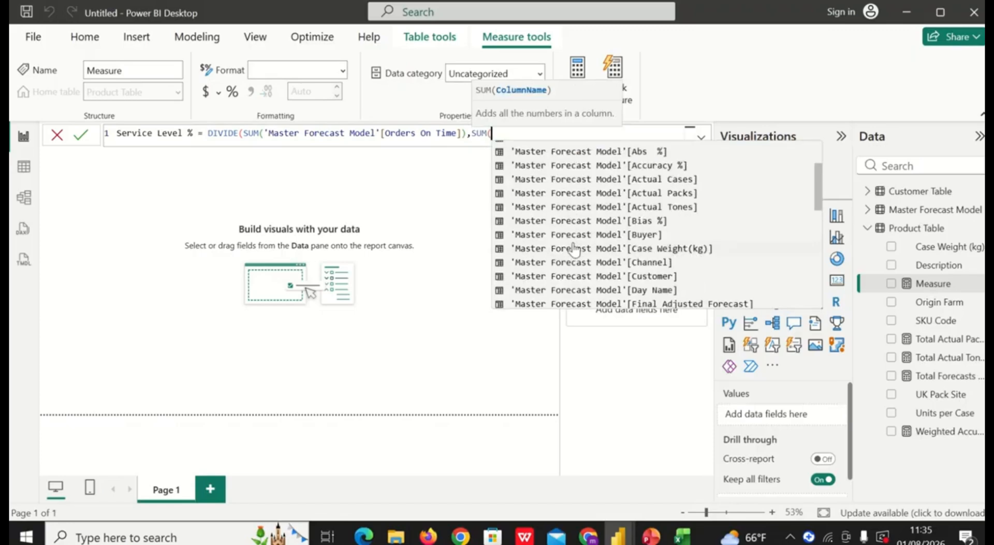
scroll(574, 249, "down", 2)
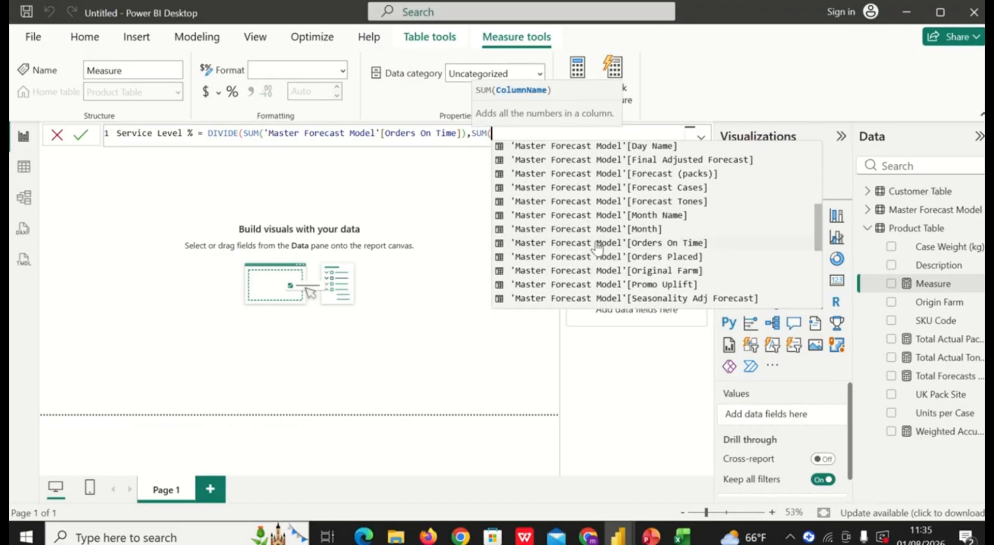
left_click(601, 257)
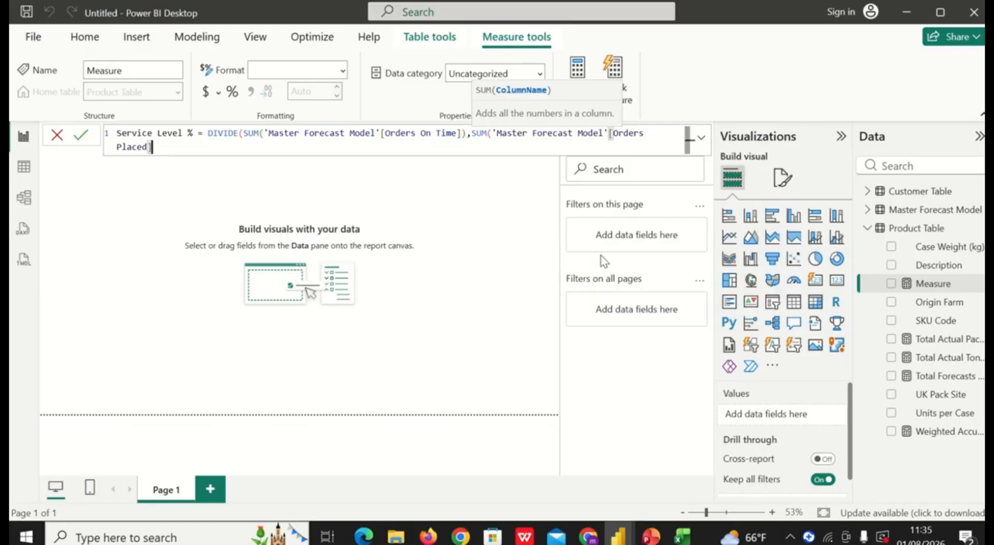
- Complete the Service Level % formula with 0 as the alternate result, and format the measure as a percentage
type("),")
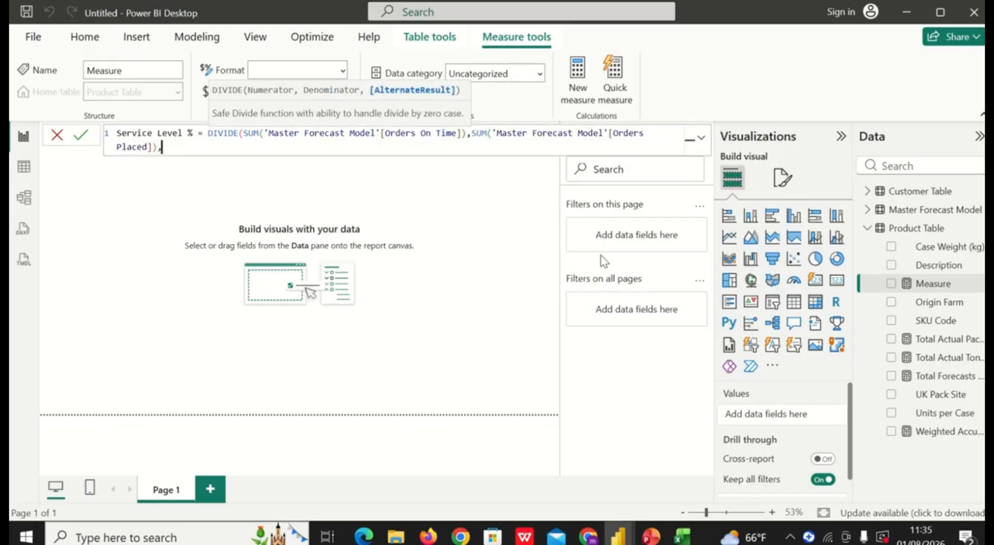
type("0)")
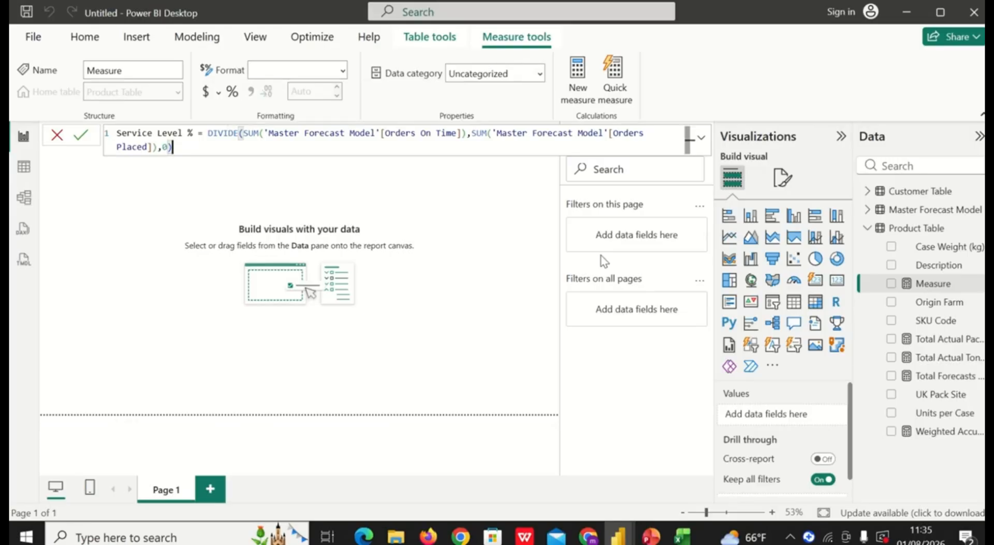
key("Return")
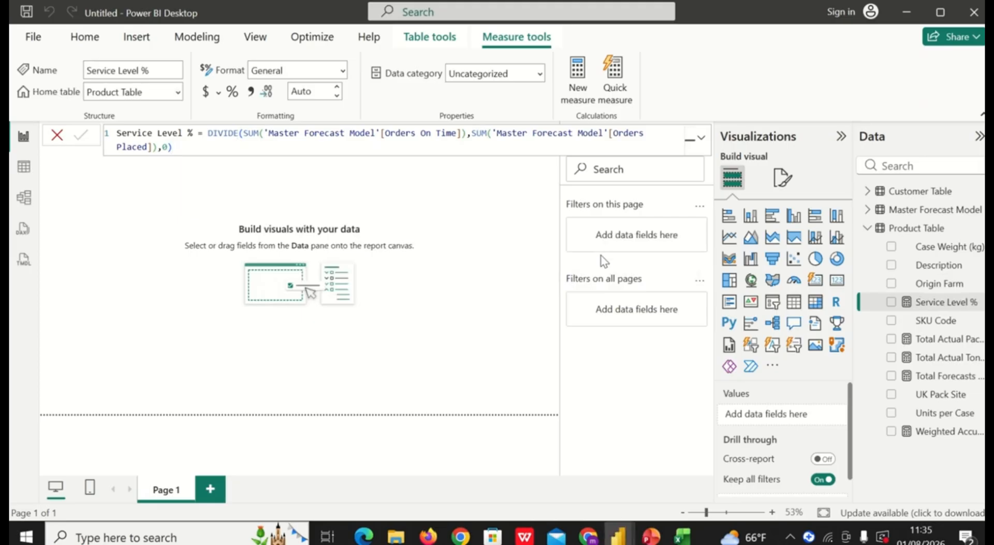
left_click(232, 93)
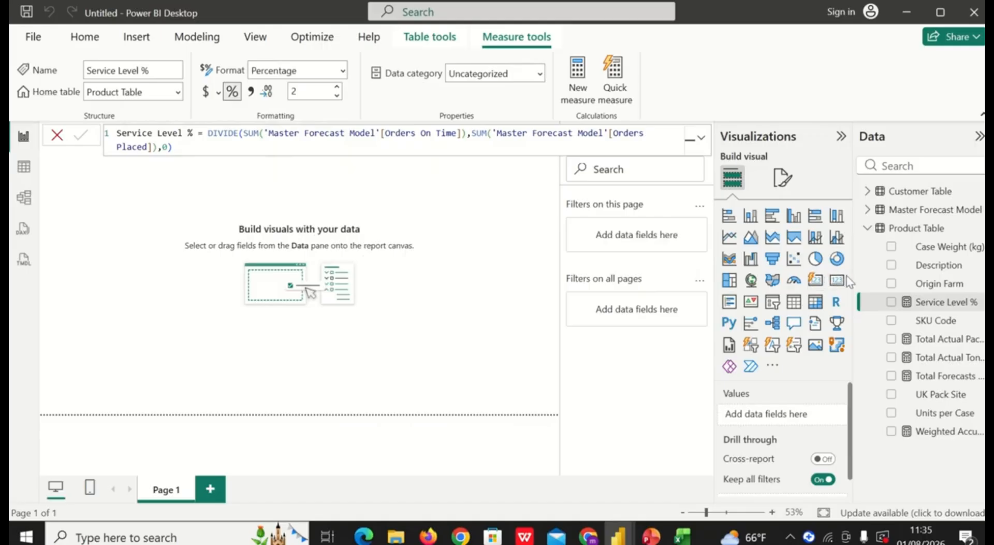
- Check Service Level % in a temporary card visual and remove the card from the page
left_click(836, 285)
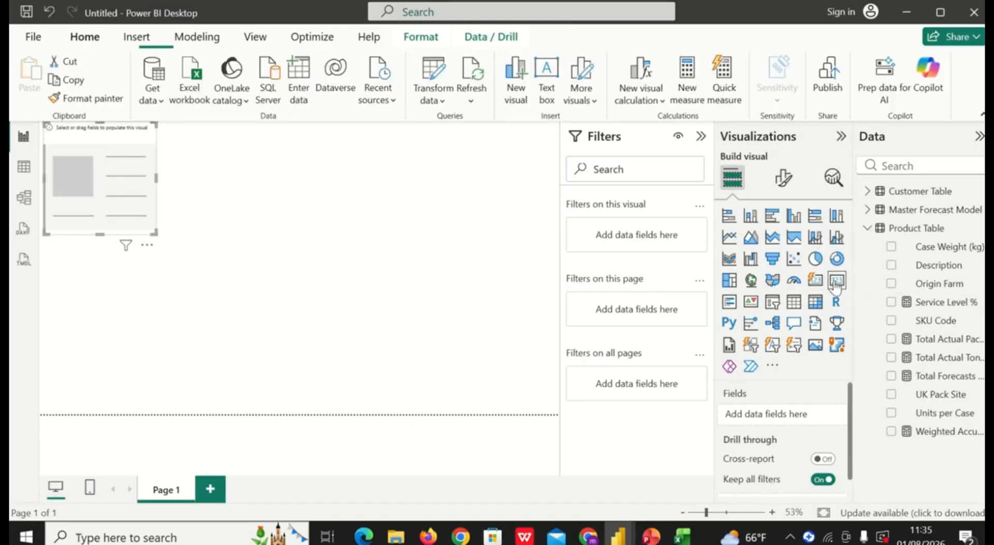
left_click(891, 302)
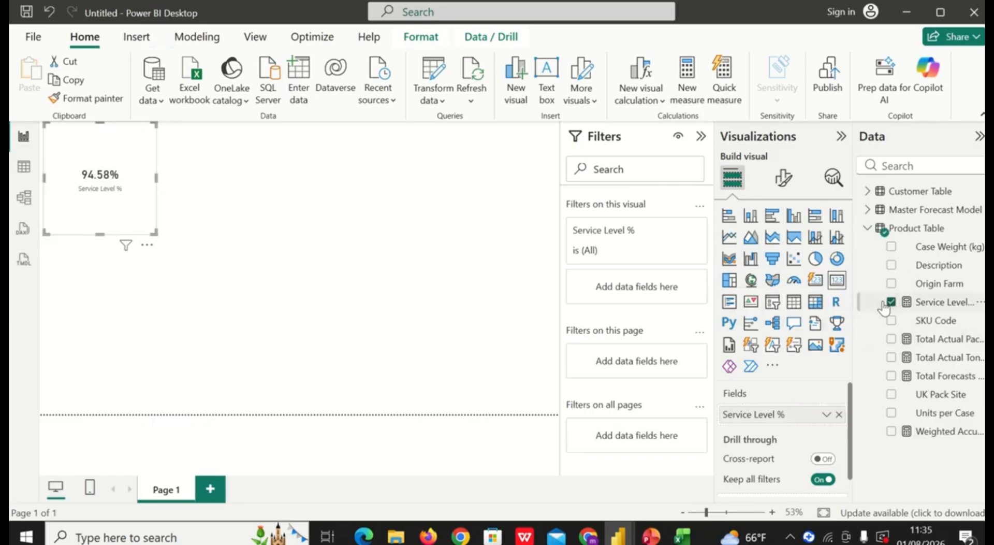
left_click(147, 247)
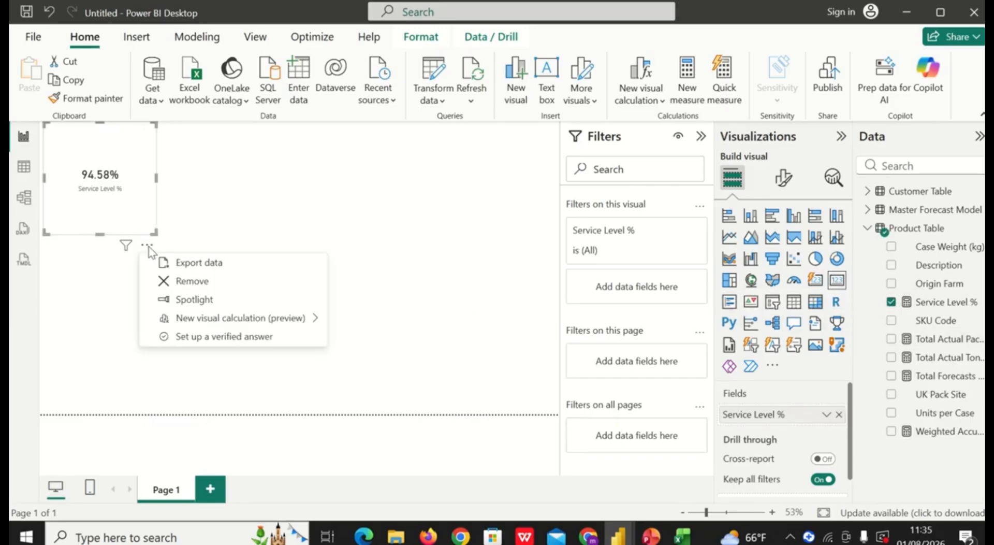
left_click(182, 282)
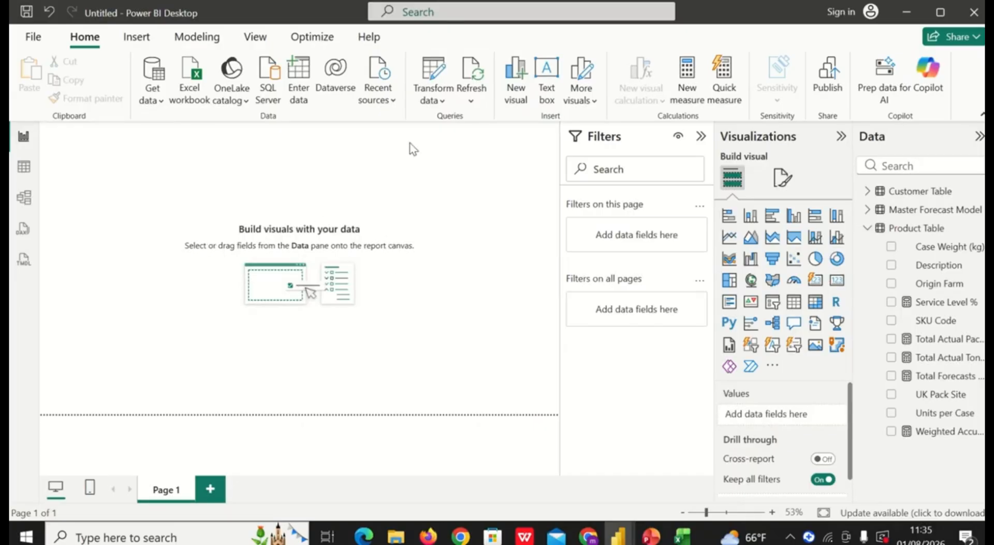
- Insert a text box on the report page and set its font size to 28
left_click(547, 93)
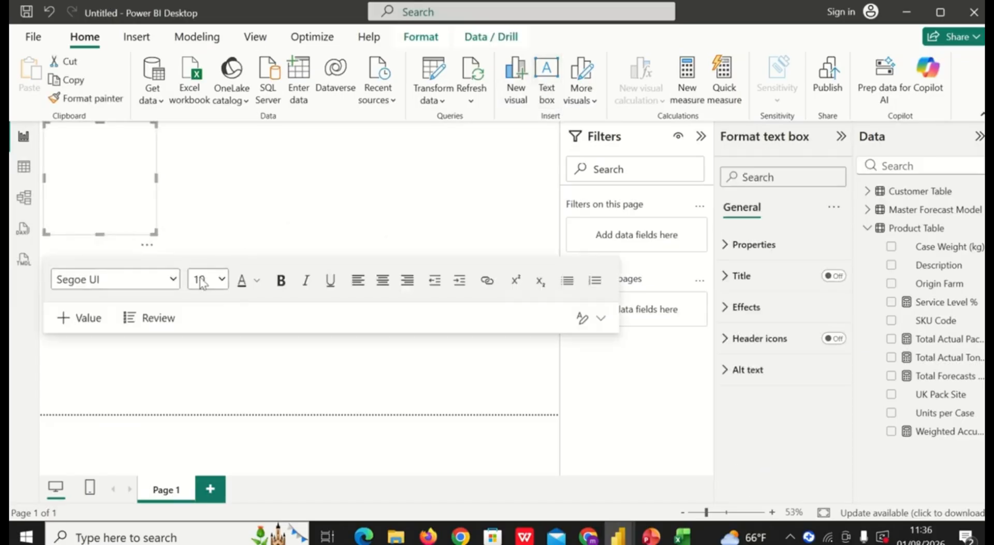
left_click(223, 282)
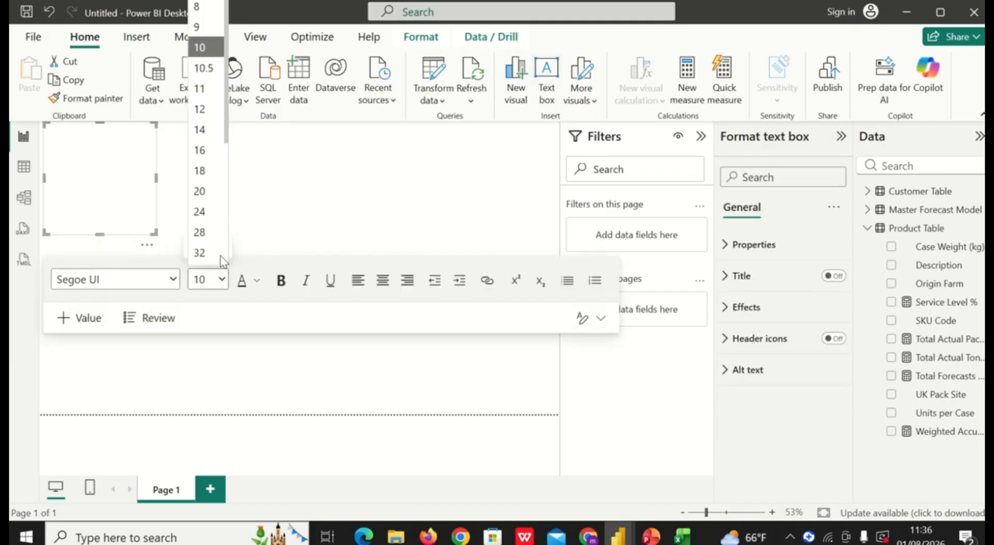
left_click(213, 234)
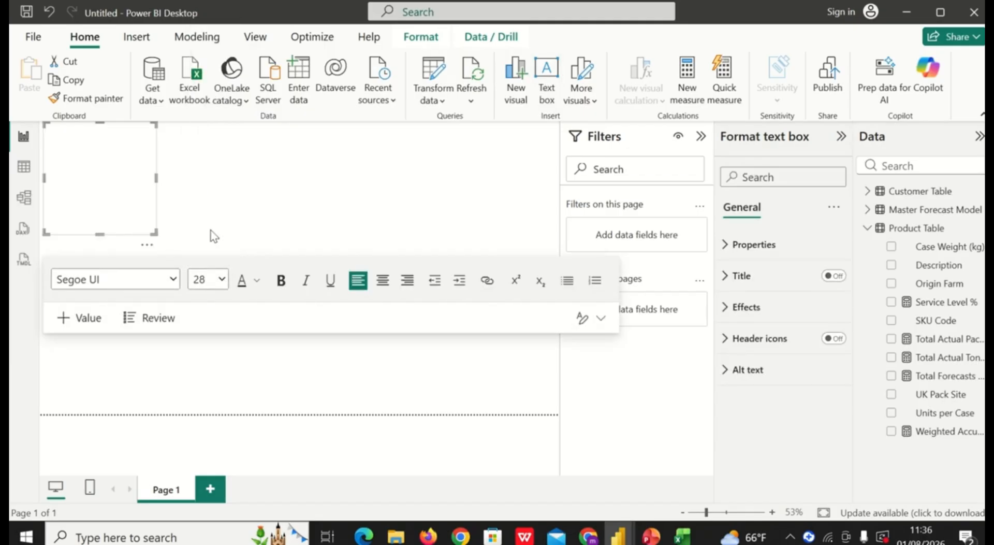
- Enter the title "Flamingo Produce - Forecast Performance Dashboard" and resize the text box to a wide, shallow banner holding it on one line
type("Flamingo")
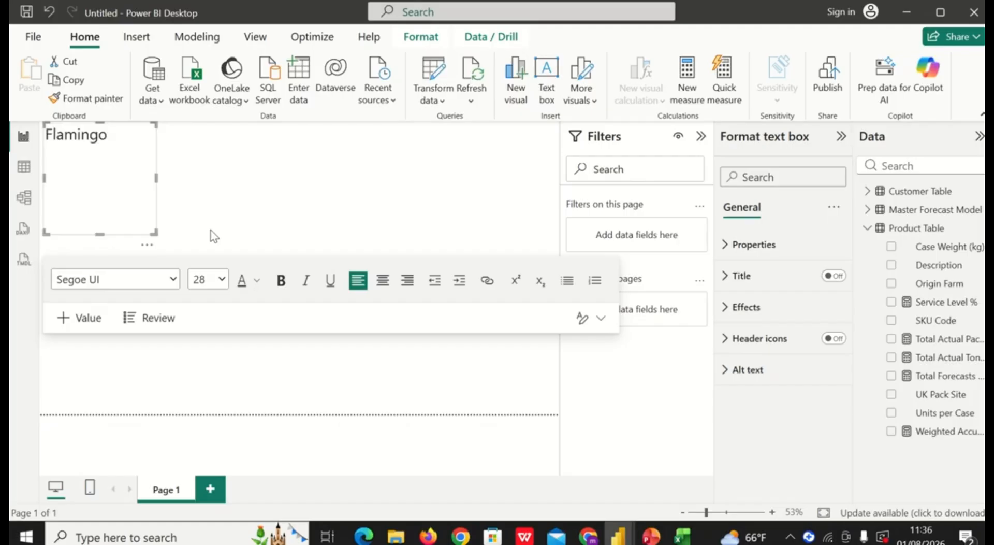
type(" Proo")
key("BackSpace")
type("duce -")
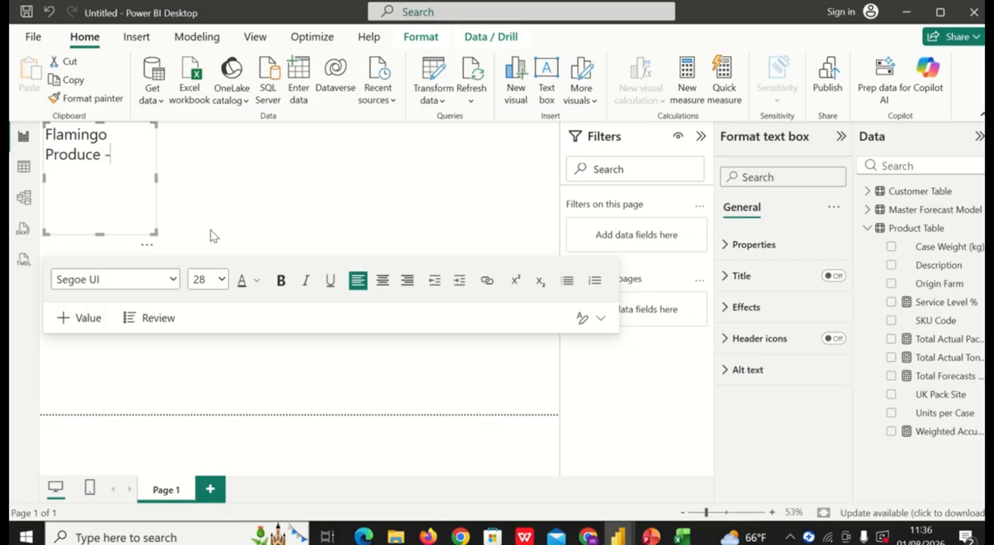
type(" Forecast ")
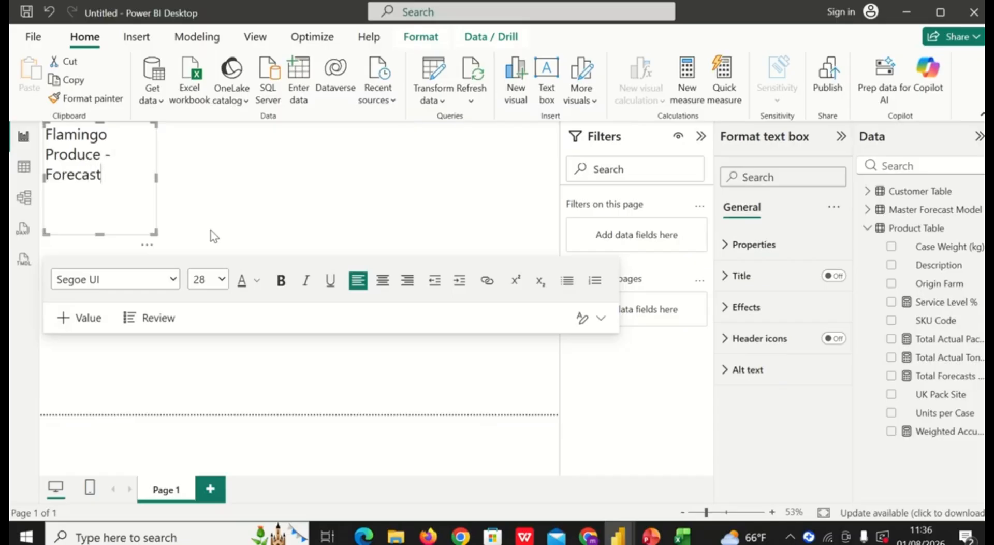
type("Performance")
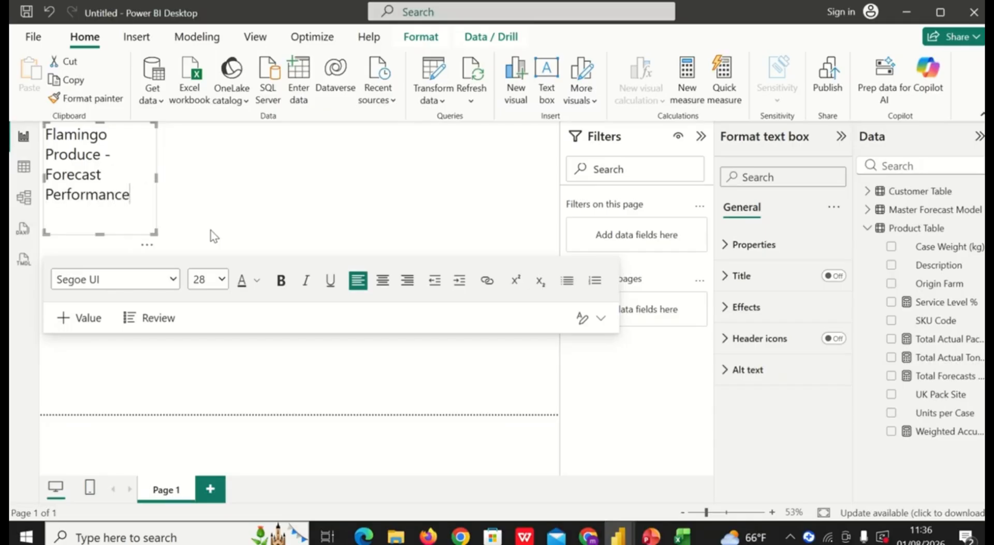
type(" Dashboard")
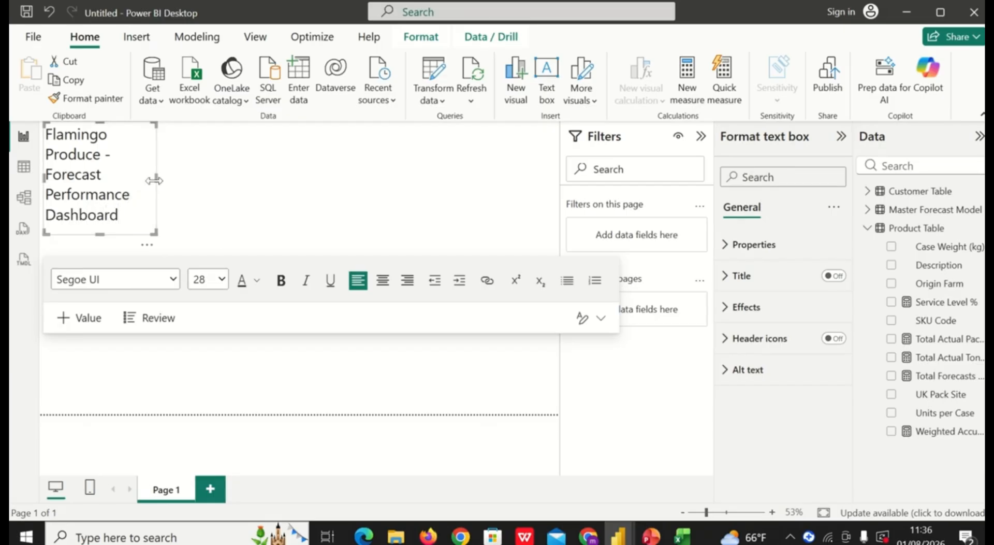
left_click_drag(156, 177, 467, 148)
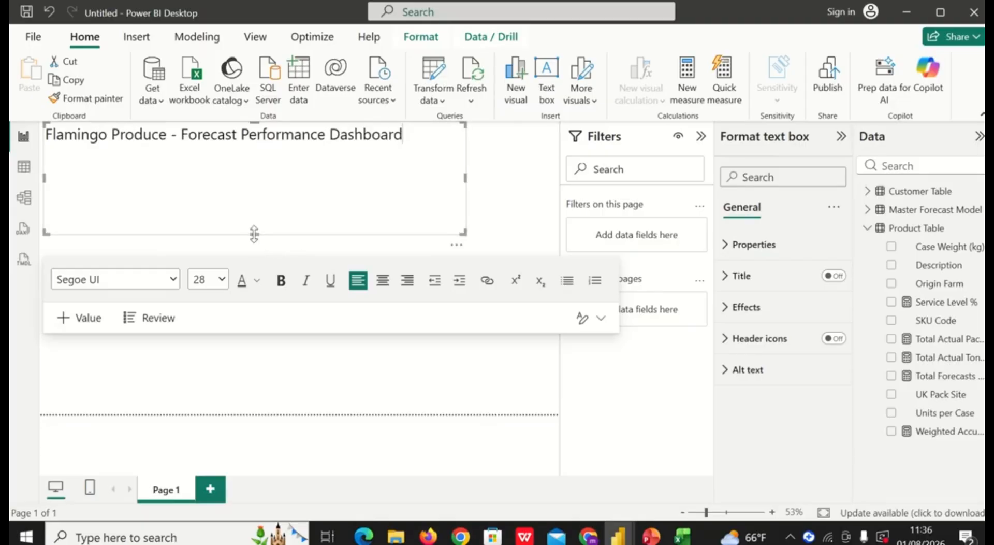
left_click_drag(258, 232, 255, 162)
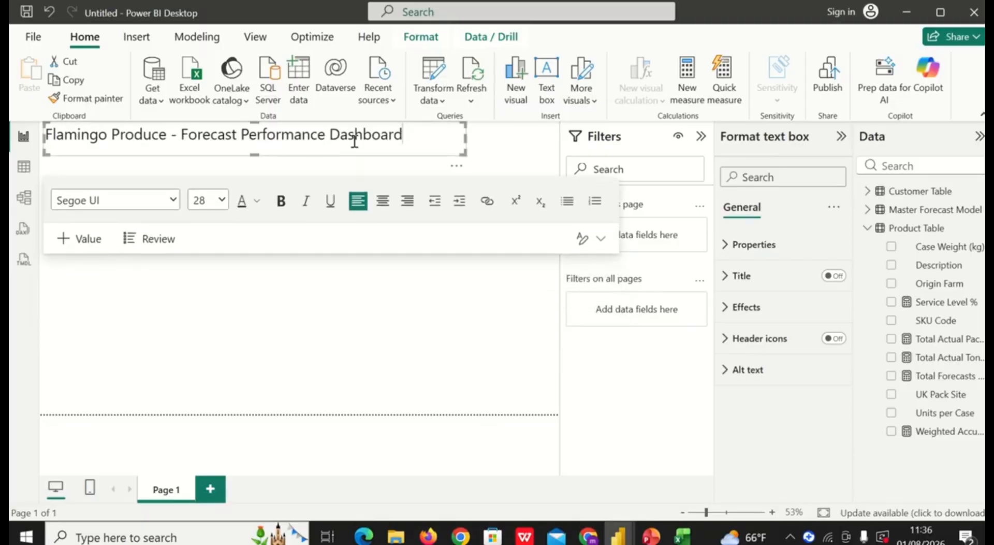
- Make the dashboard title bold, centred and light blue, and trim the text box height slightly
left_click_drag(404, 135, 41, 136)
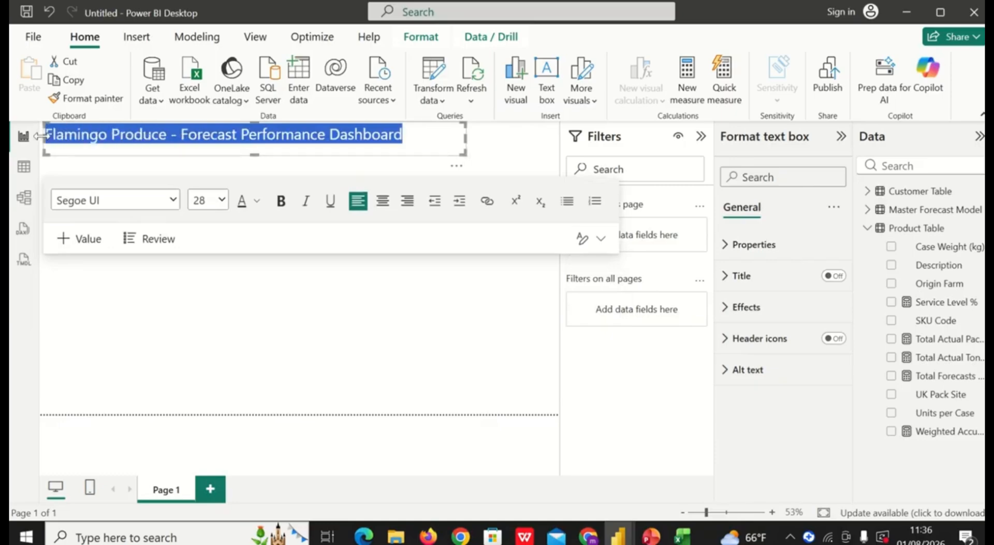
left_click(281, 202)
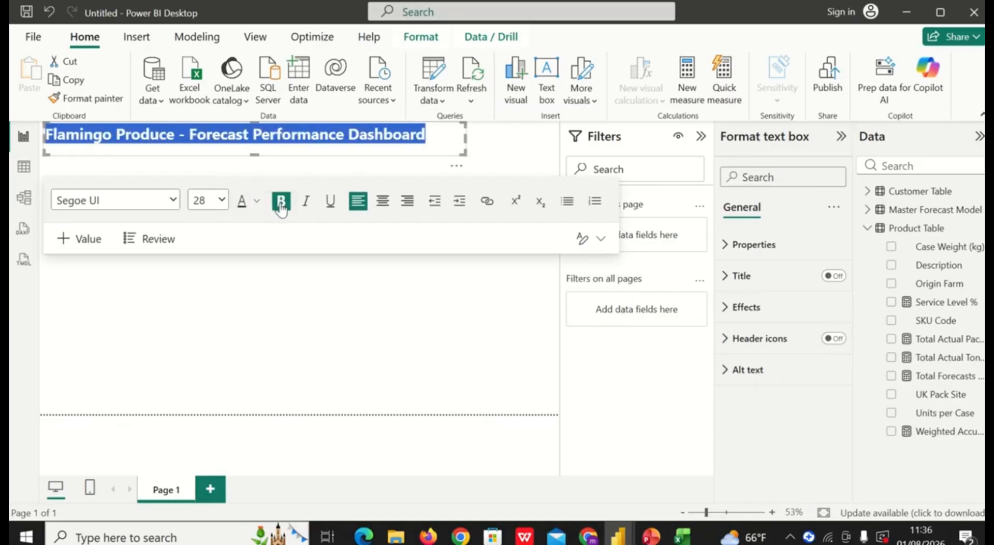
left_click(383, 202)
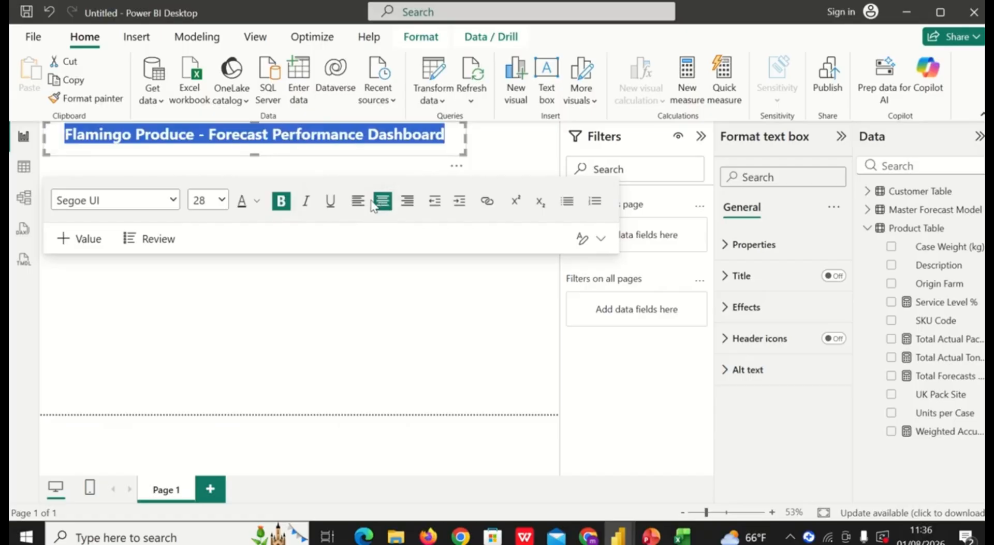
mouse_move(254, 154)
left_mouse_down()
mouse_move(253, 144)
mouse_move(255, 153)
left_mouse_up()
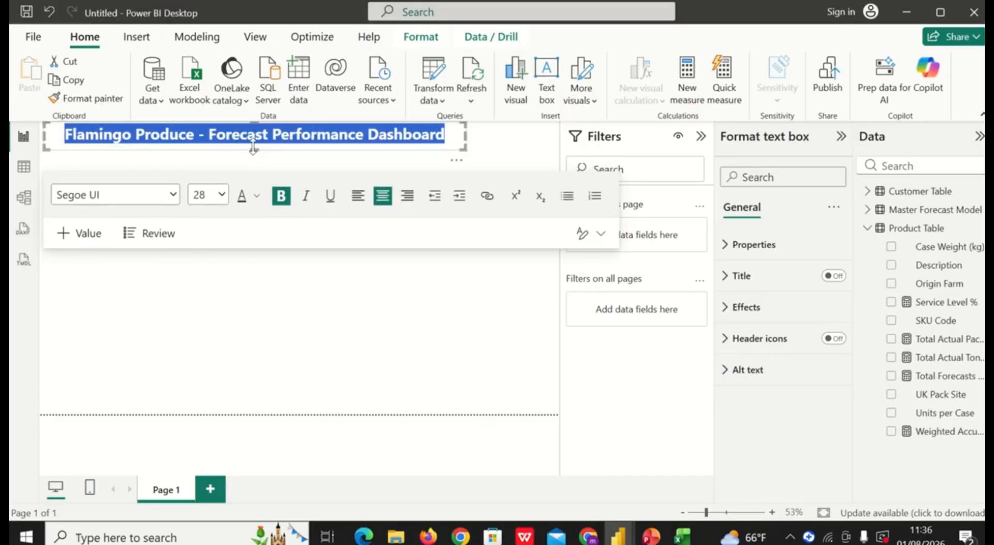
left_click(256, 196)
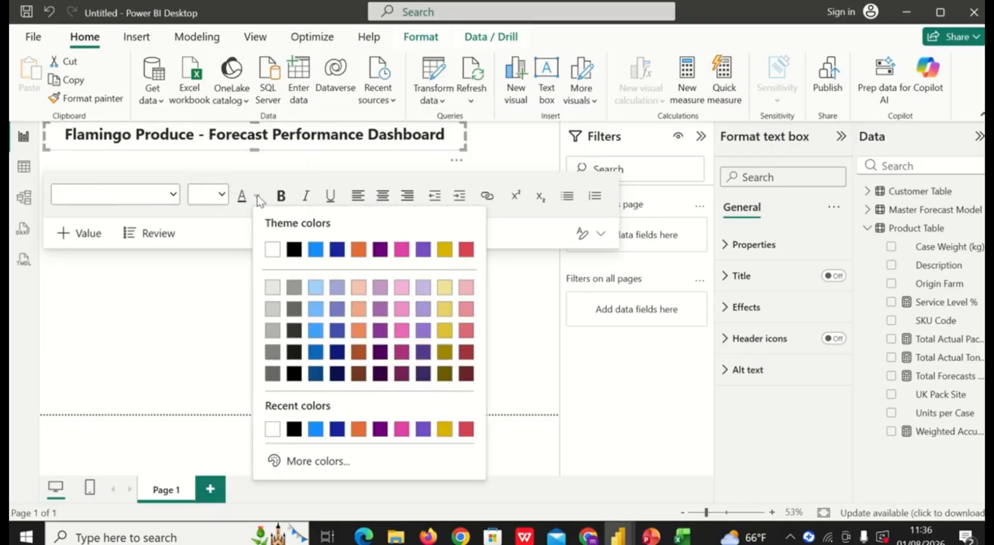
left_click(317, 251)
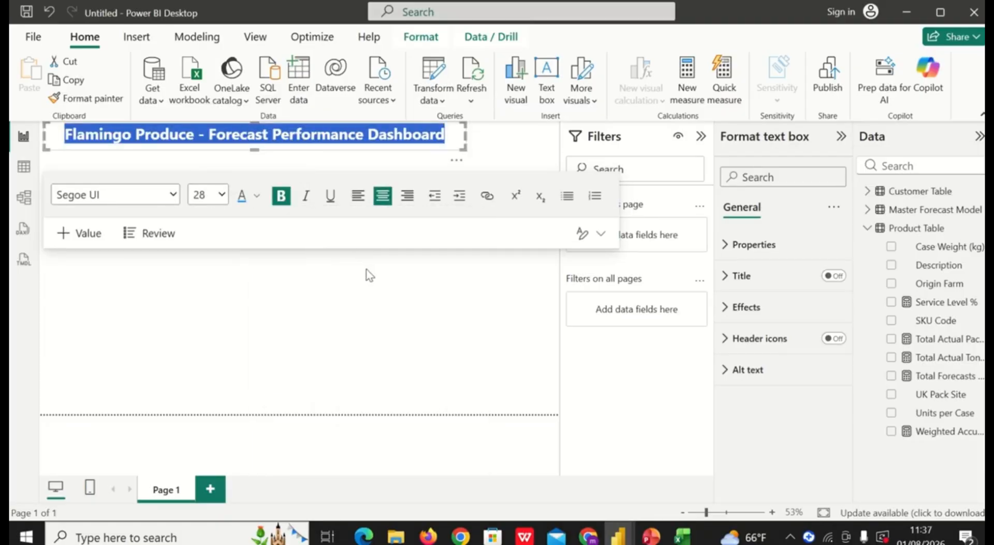
- Turn on the shadow effect for the title text box and set the shadow color to orange
left_click(731, 309)
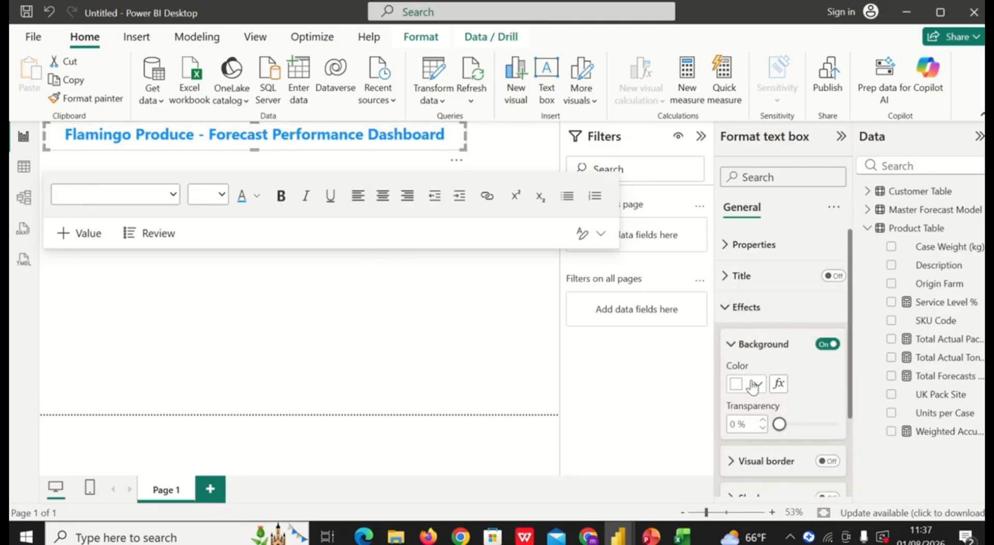
scroll(753, 386, "down", 3)
left_click(828, 388)
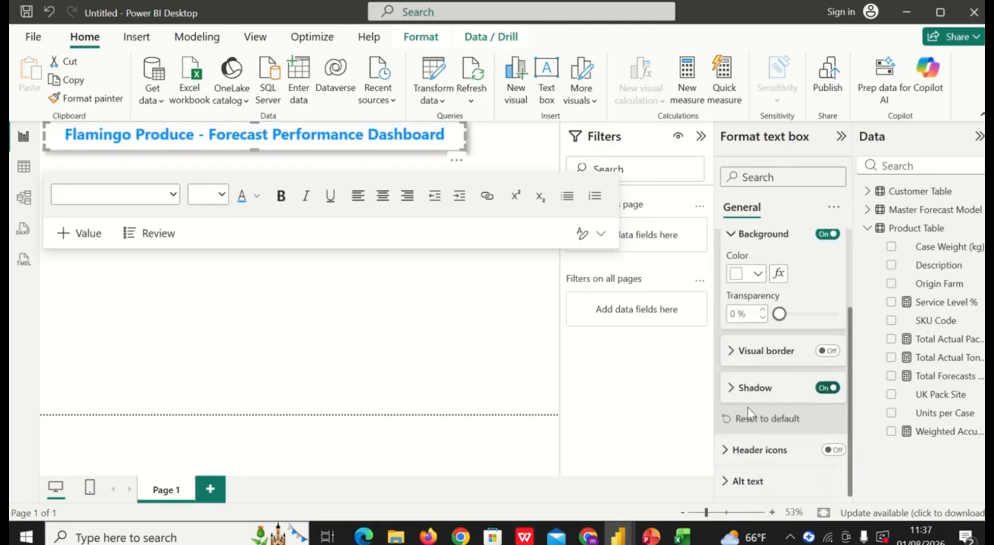
left_click(731, 390)
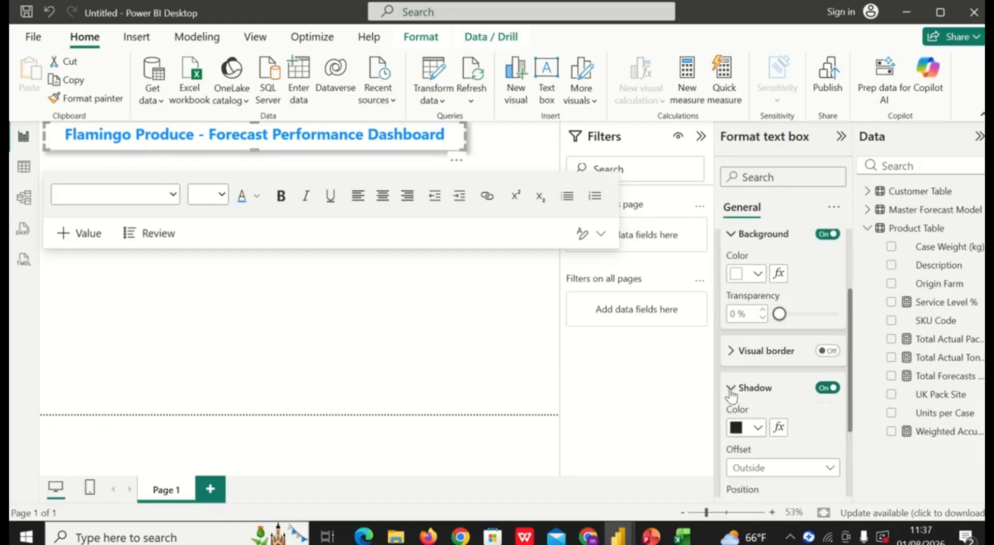
left_click(759, 427)
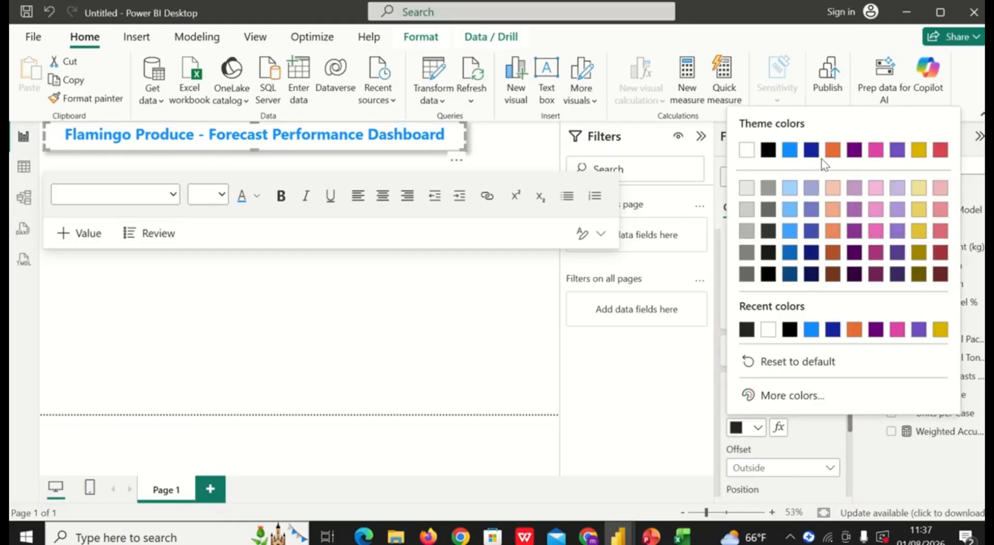
left_click(833, 150)
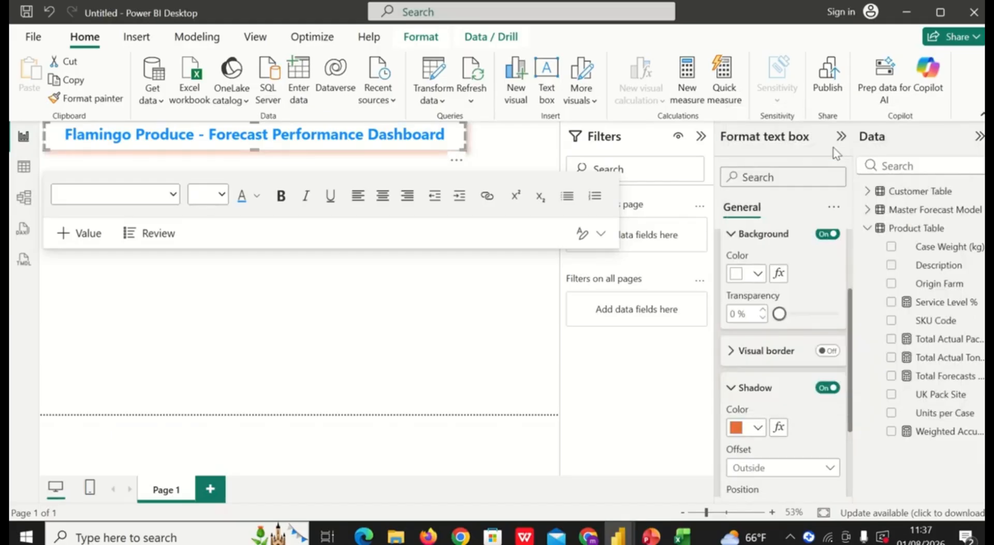
- Insert a card visual, shrink it to a small tile and place it at the page's left edge just below the title
left_click(333, 327)
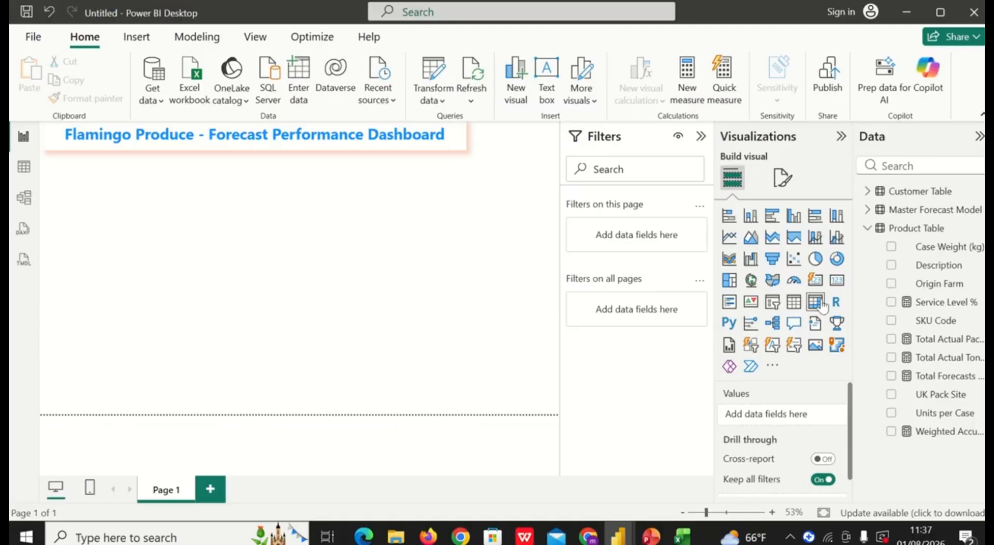
left_click(838, 280)
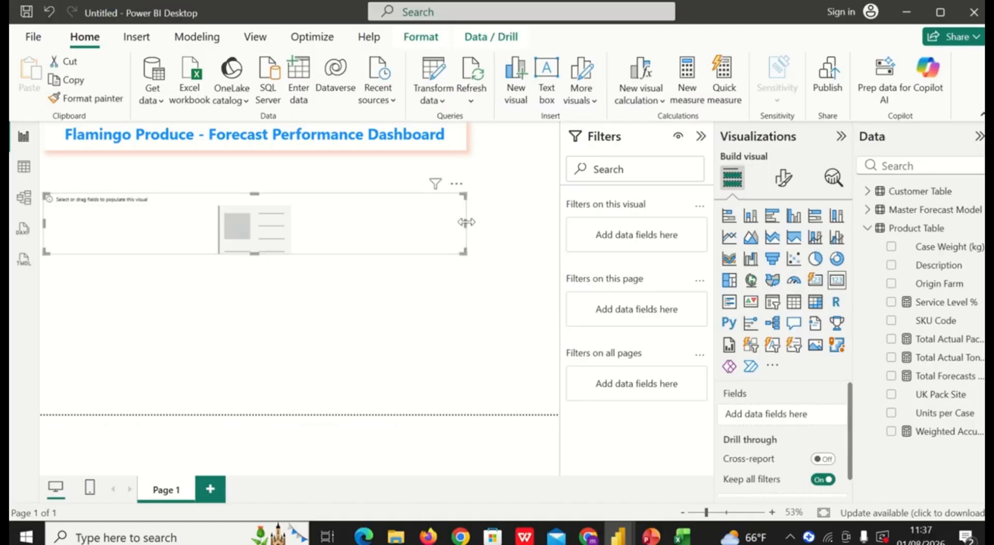
left_click_drag(466, 222, 209, 223)
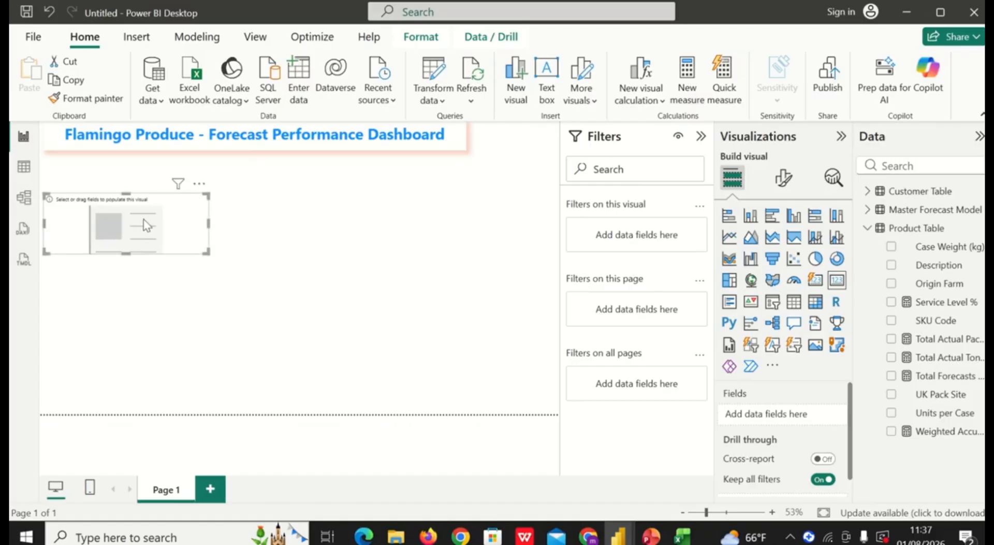
left_click_drag(132, 215, 129, 184)
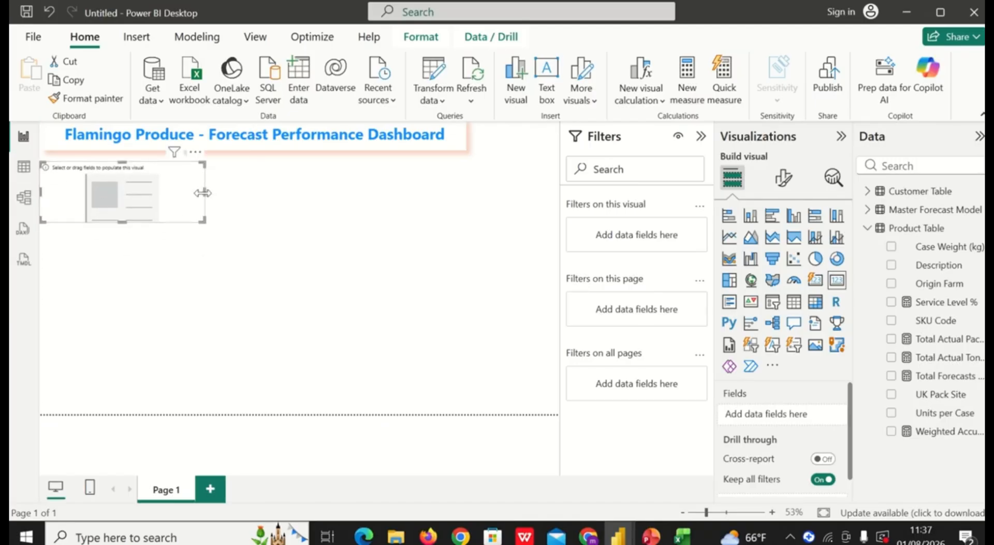
left_click_drag(205, 190, 132, 204)
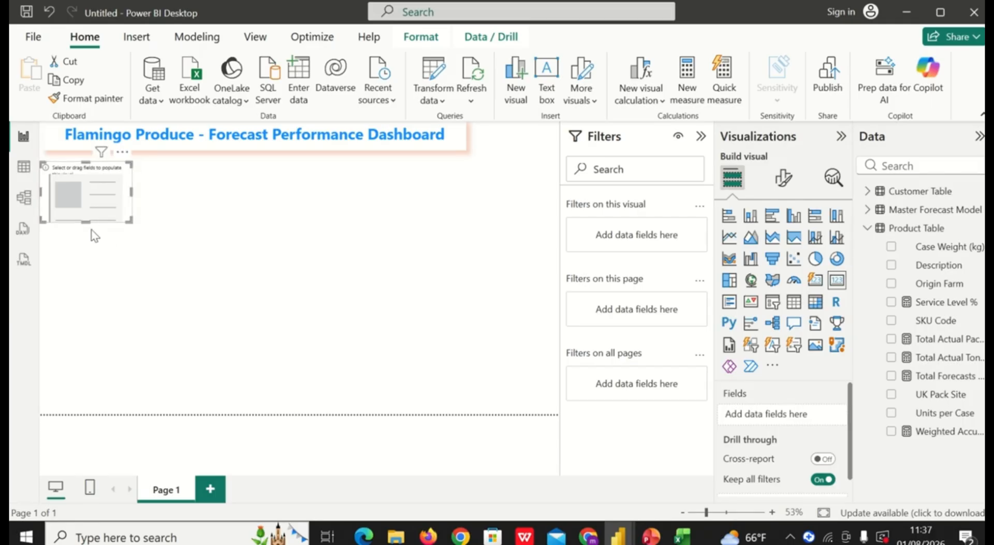
left_click_drag(86, 221, 87, 214)
left_click(90, 213)
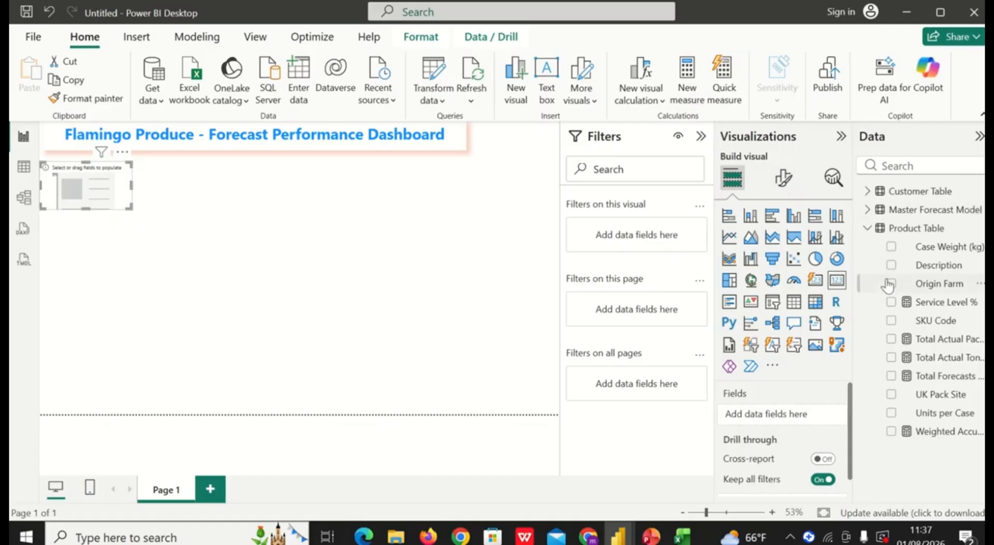
- Assign the Total Forecasts Packs measure from the Product Table as the new card's only field
left_click(891, 340)
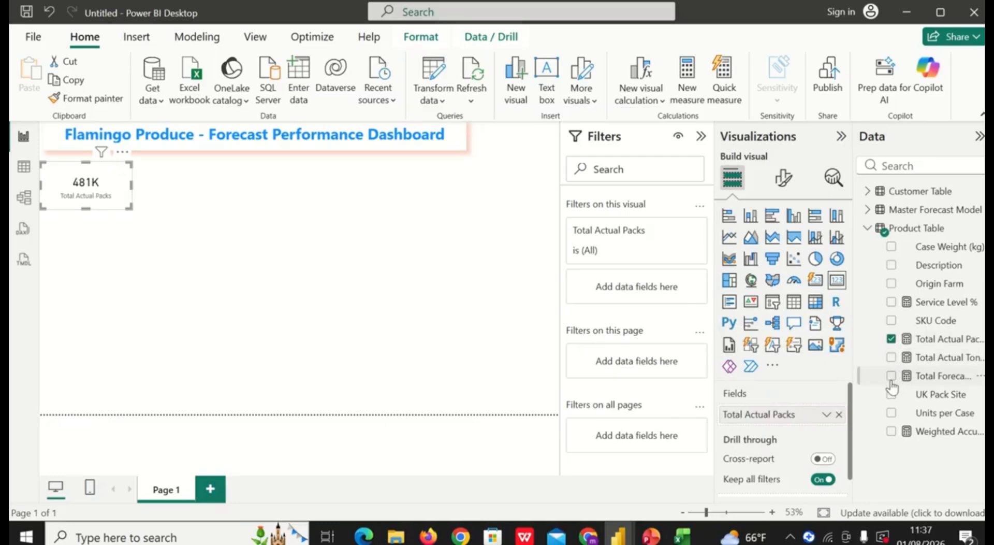
left_click(839, 414)
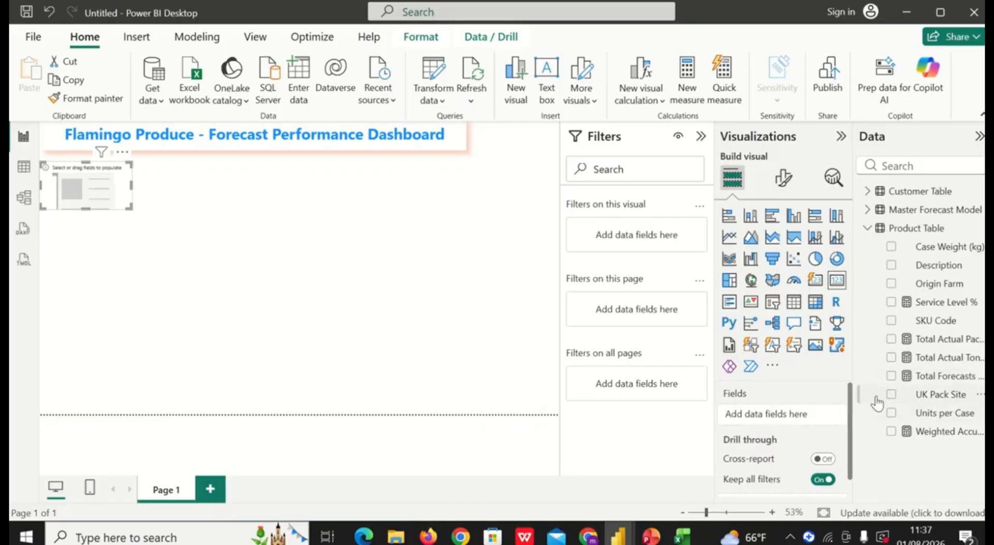
left_click(891, 376)
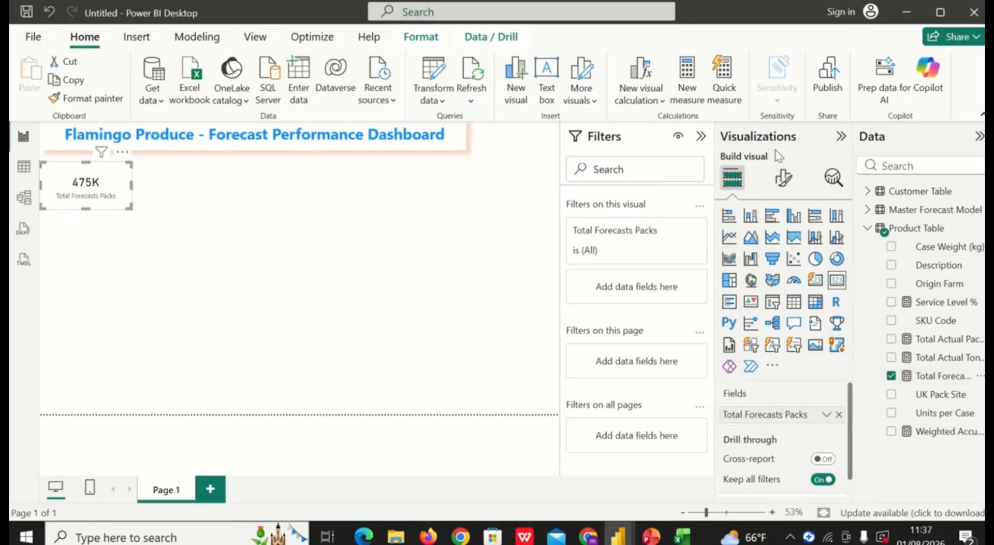
- Format the forecast card's callout value as bold, light blue text at font size 25
left_click(784, 178)
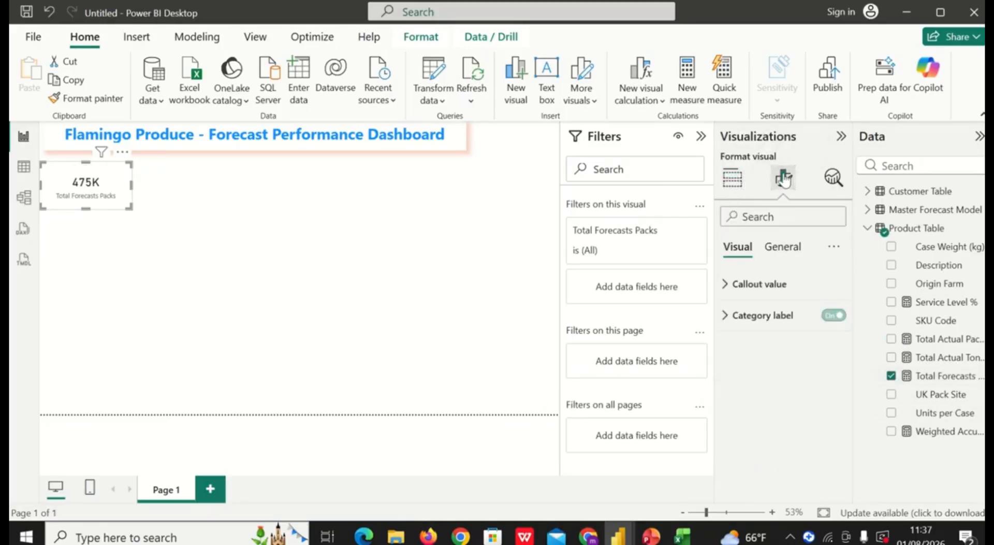
left_click(725, 285)
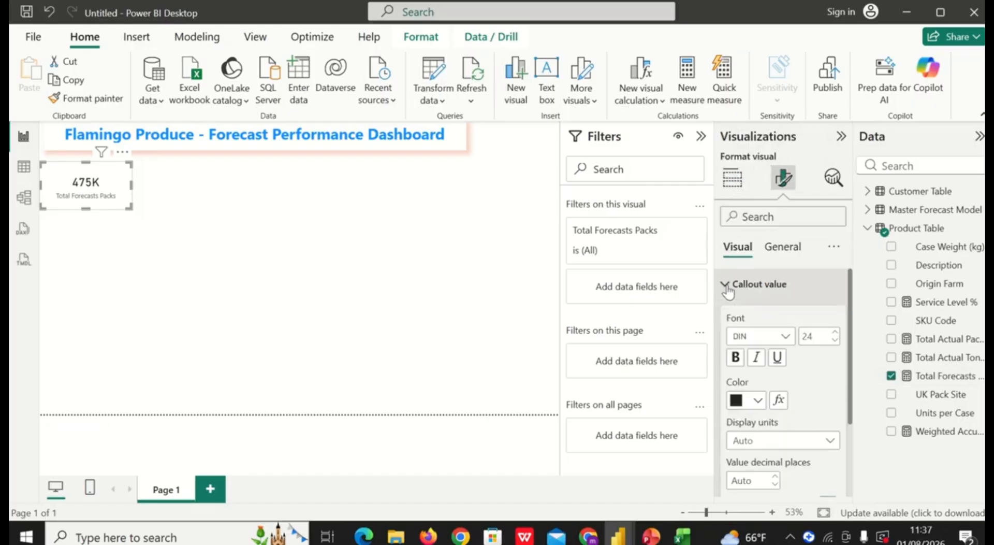
left_click(738, 361)
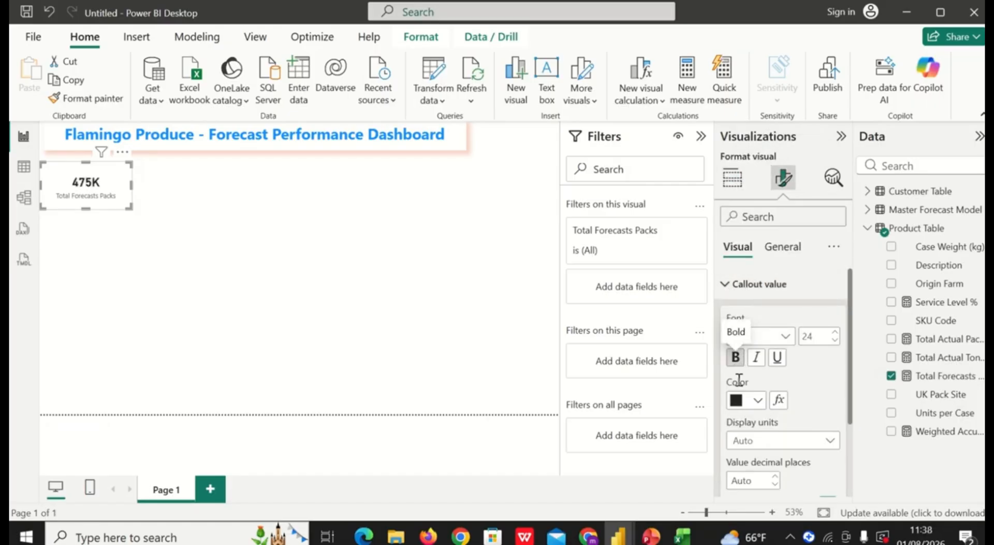
left_click(758, 401)
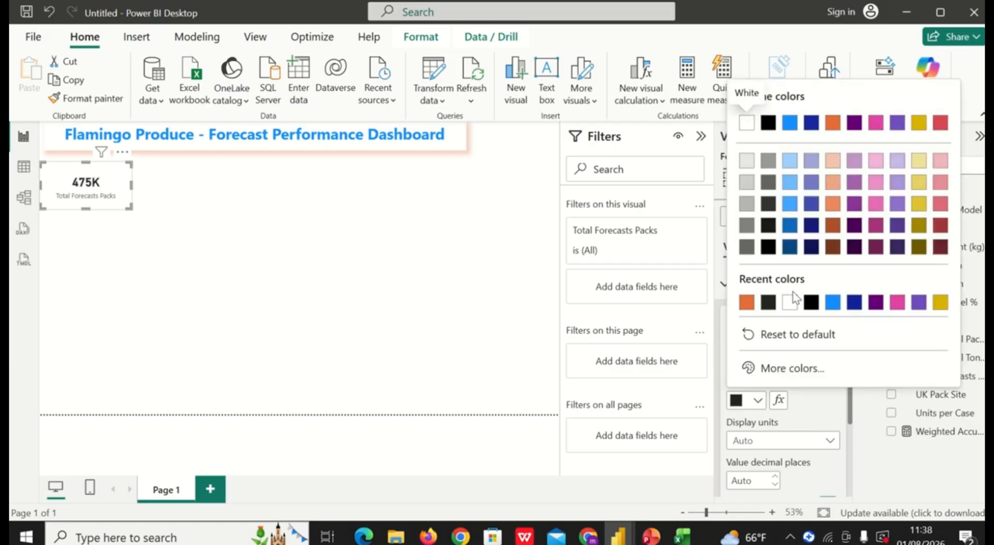
left_click(812, 302)
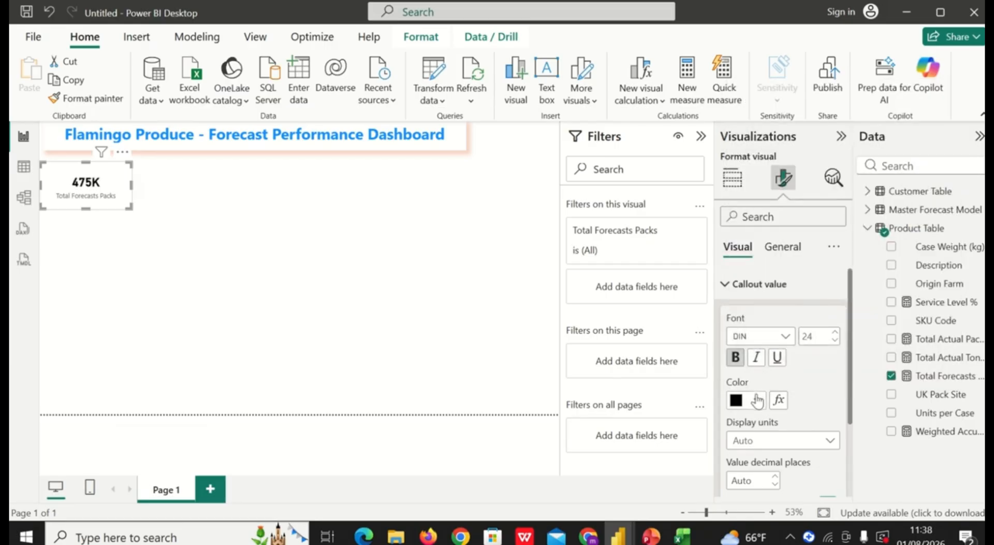
scroll(758, 401, "down", 2)
scroll(758, 401, "up", 2)
left_click(758, 401)
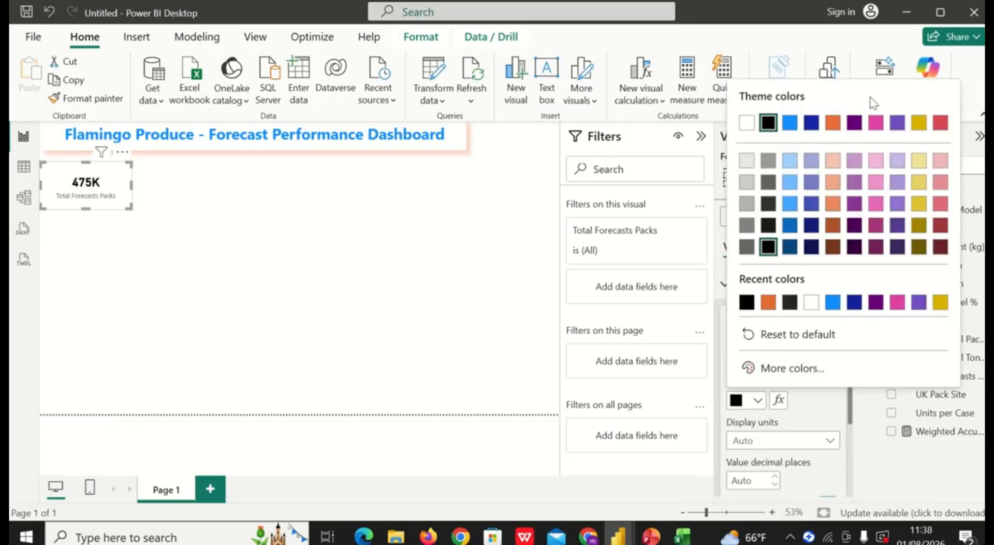
left_click(789, 124)
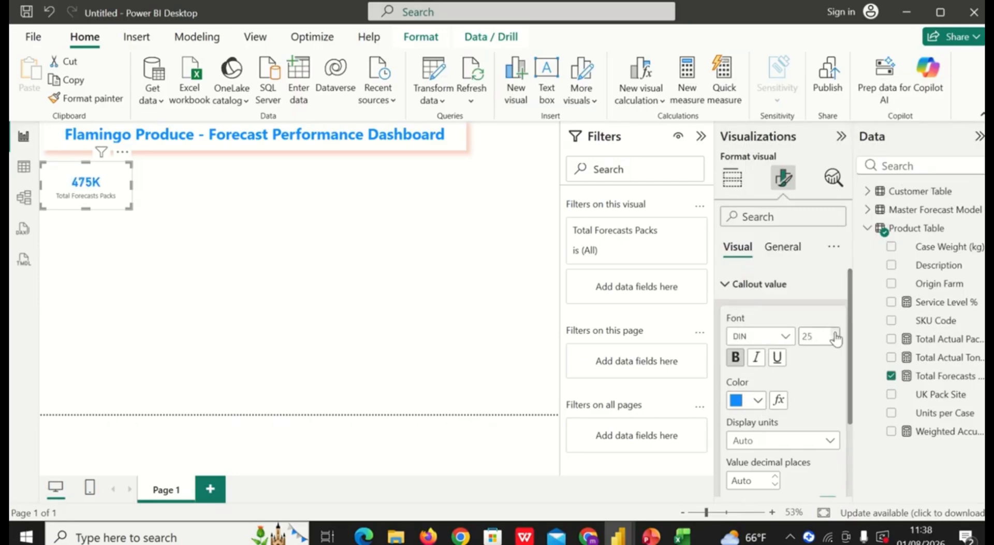
left_click(727, 285)
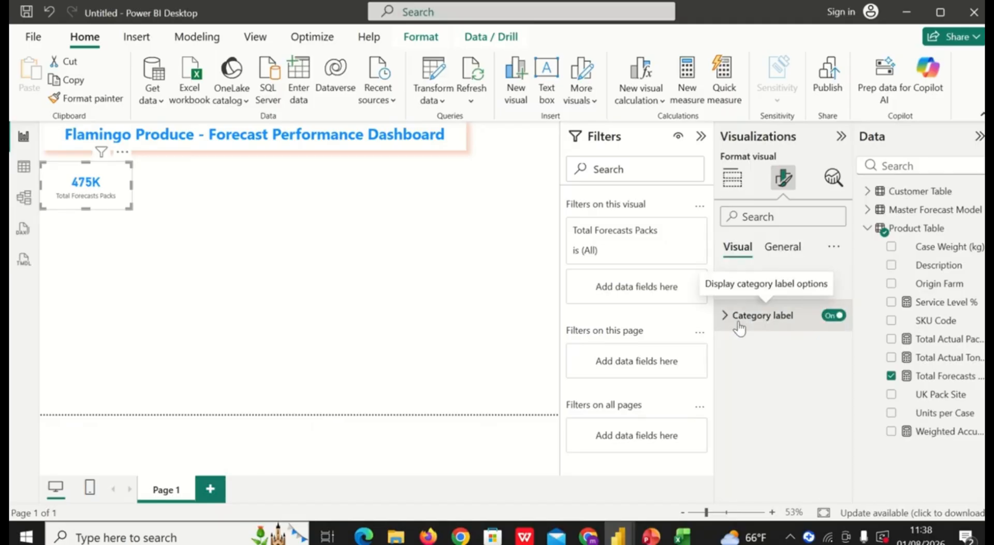
- Make the forecast card's category label black and bold, and narrow the card slightly
left_click(729, 315)
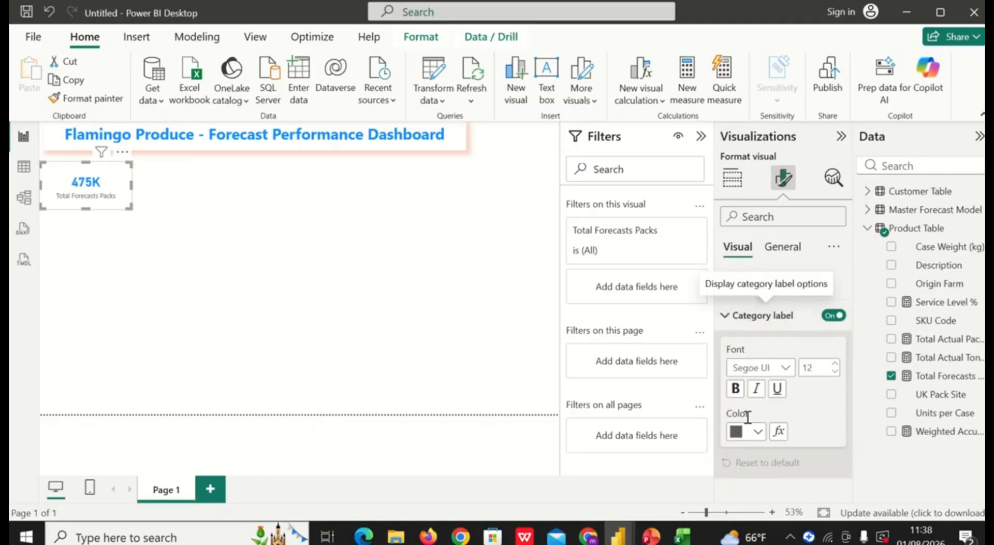
left_click(757, 431)
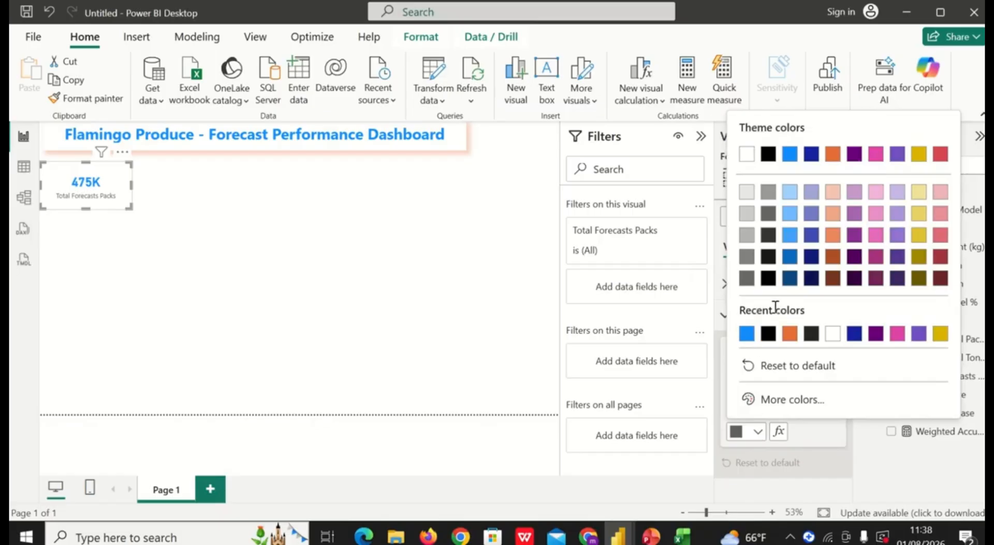
left_click(769, 278)
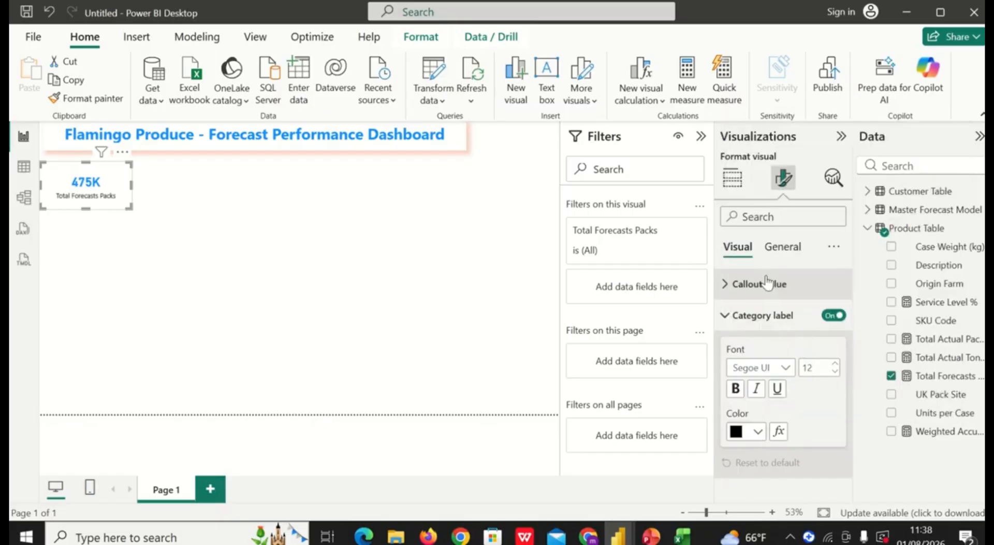
left_click(736, 391)
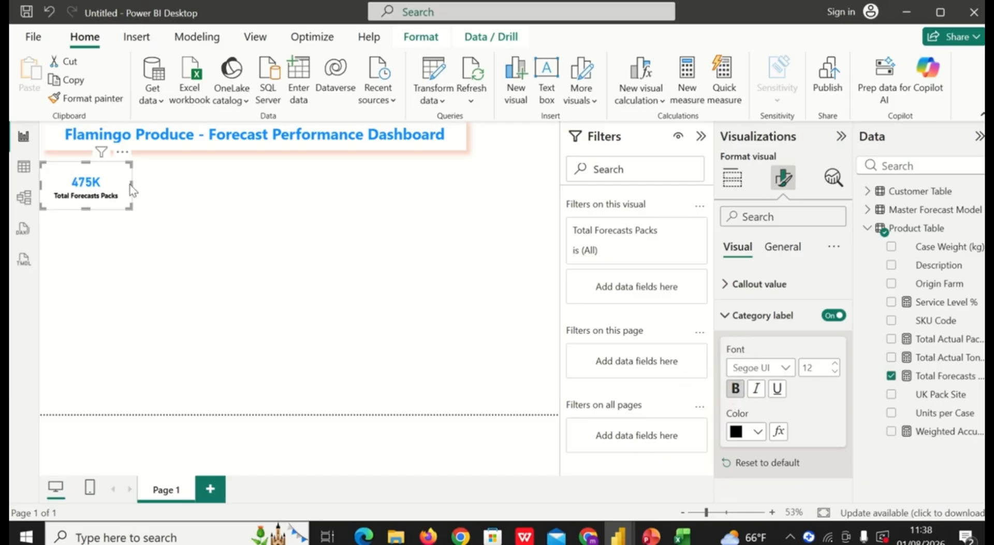
left_click_drag(131, 184, 124, 184)
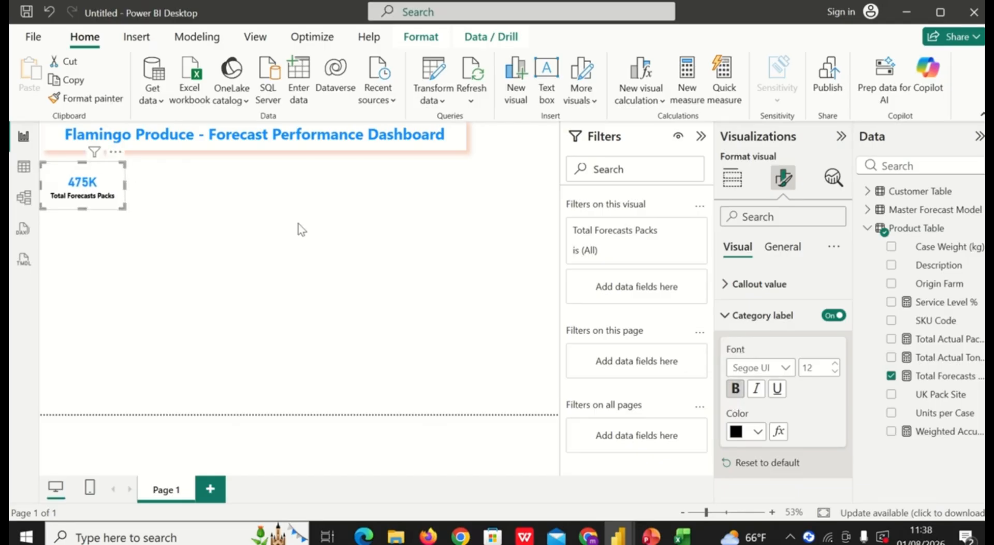
- Turn on the shadow effect for the Total Forecasts Packs card and set the shadow color to orange
left_click(778, 247)
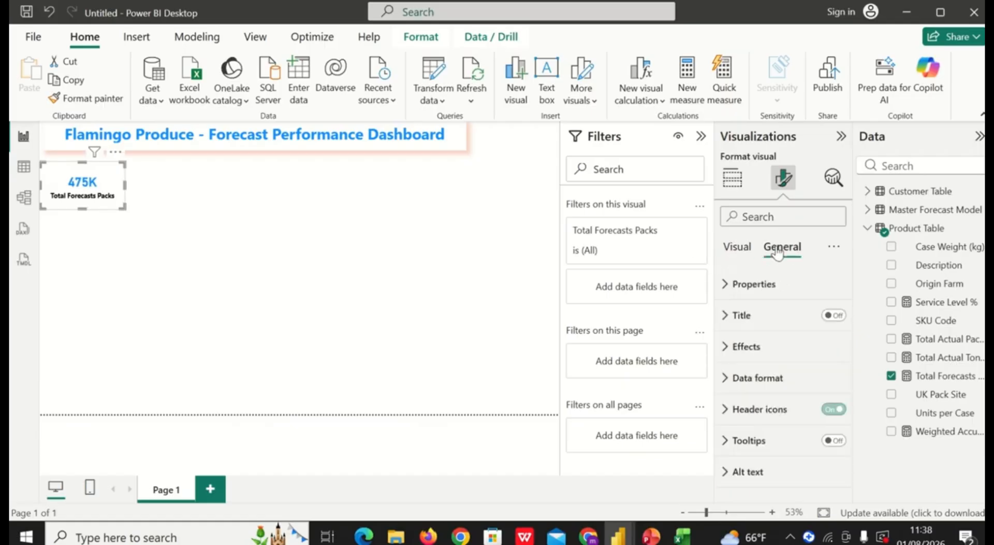
left_click(725, 346)
scroll(747, 392, "down", 3)
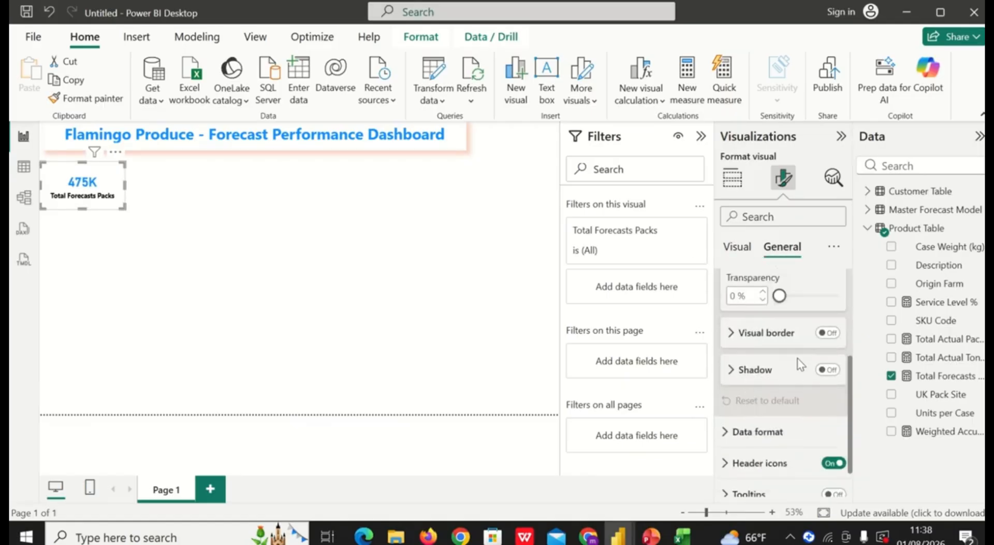
double_click(829, 370)
left_click(829, 369)
left_click(732, 371)
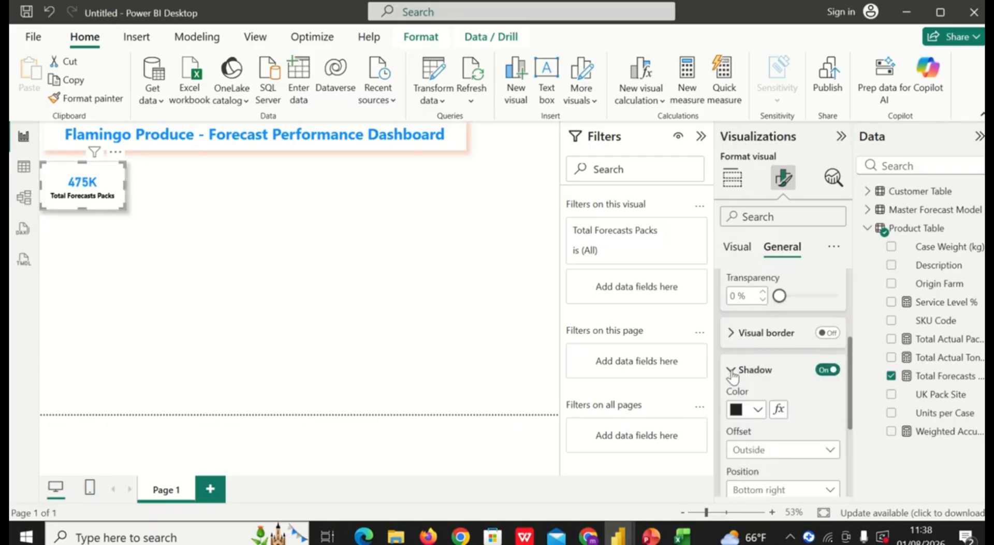
scroll(815, 412, "down", 3)
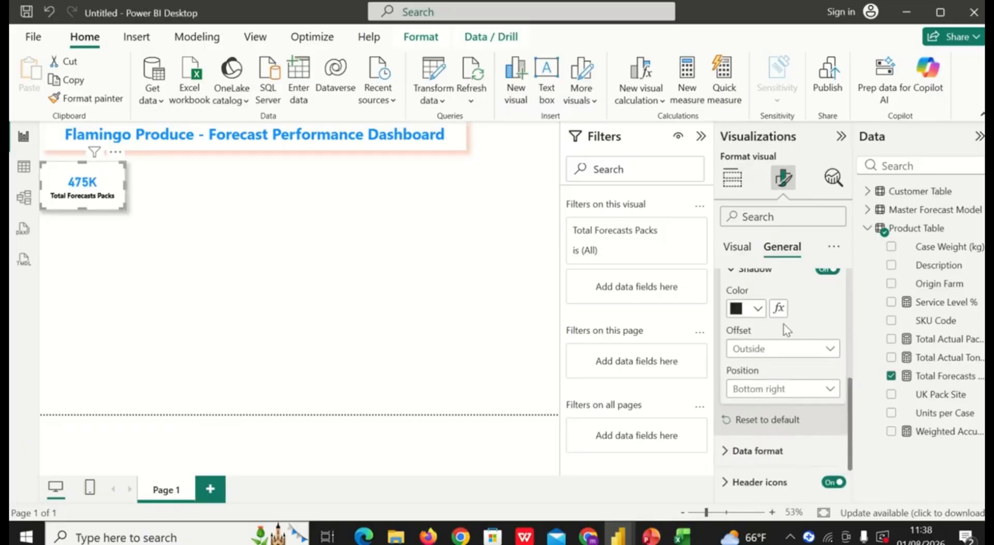
left_click(758, 308)
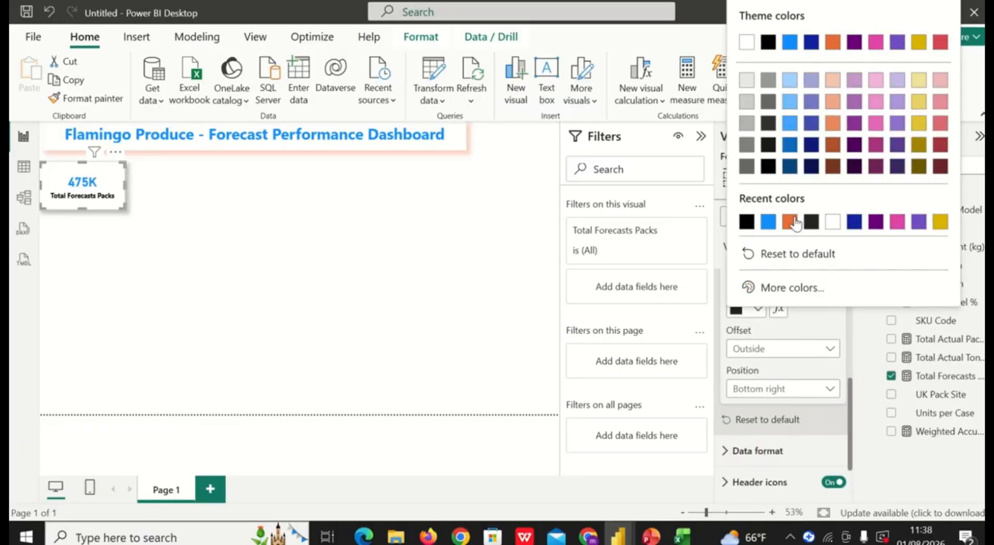
left_click(795, 222)
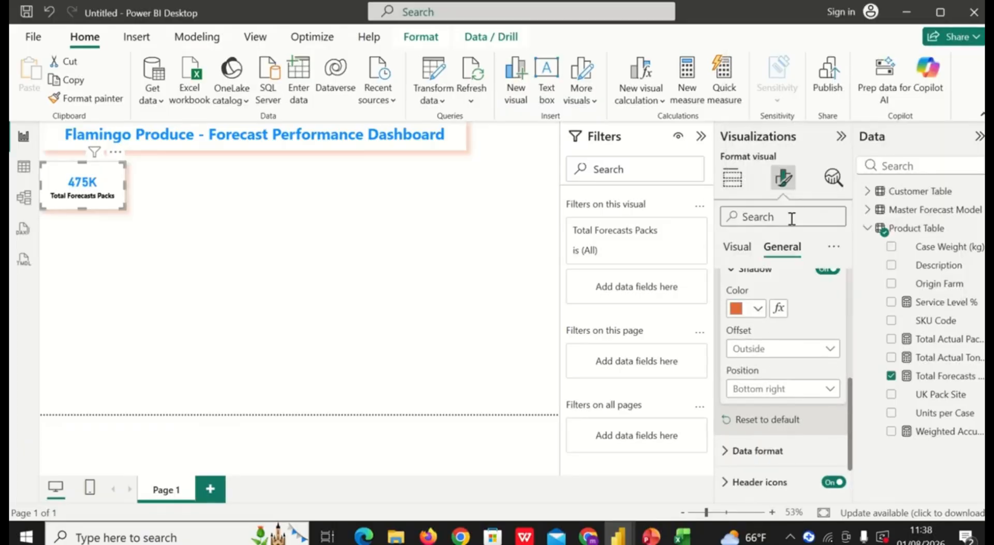
left_click(277, 215)
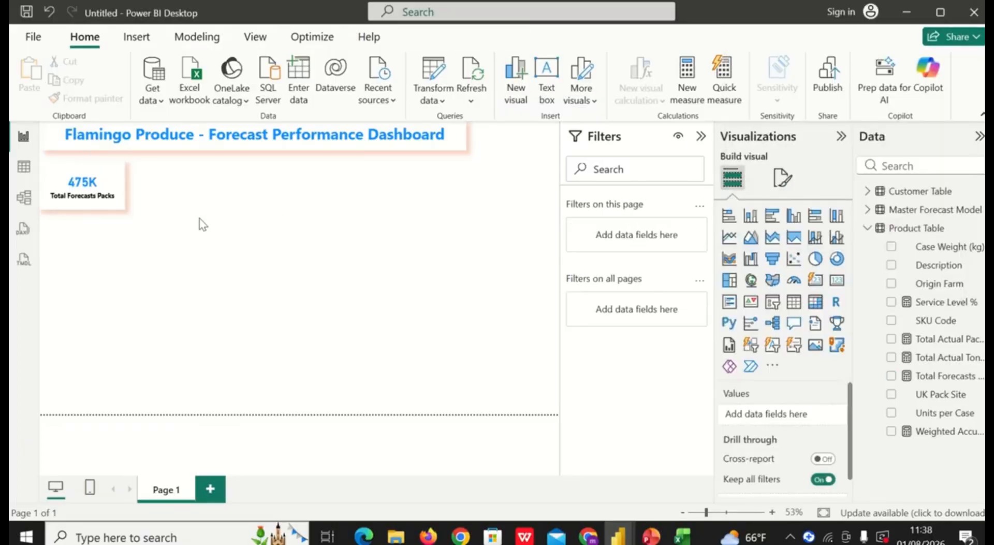
- Duplicate the forecast card, place the copy to its right and replace the copy's field with Total Actual Packs
left_click(116, 202)
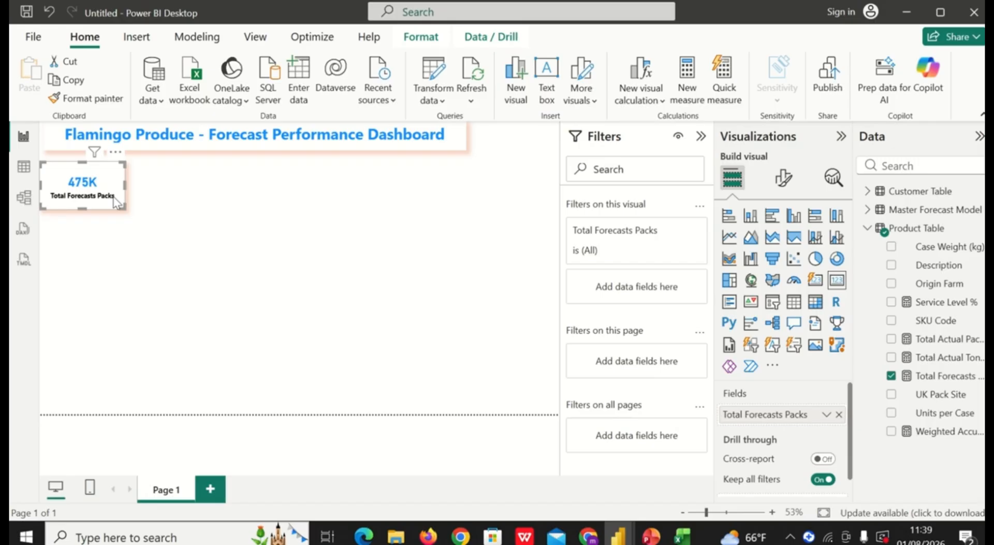
key("ctrl+c")
key("ctrl+v")
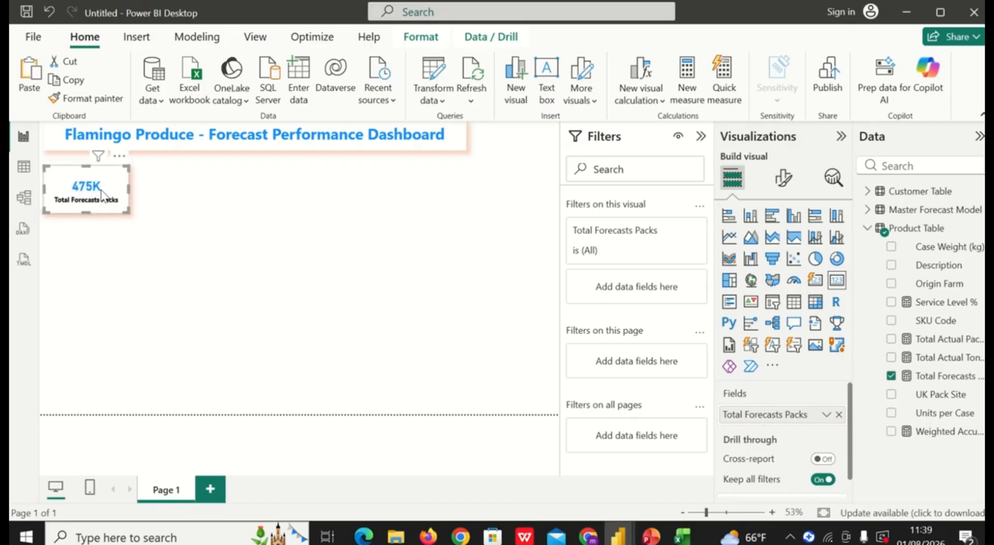
left_click_drag(101, 196, 193, 194)
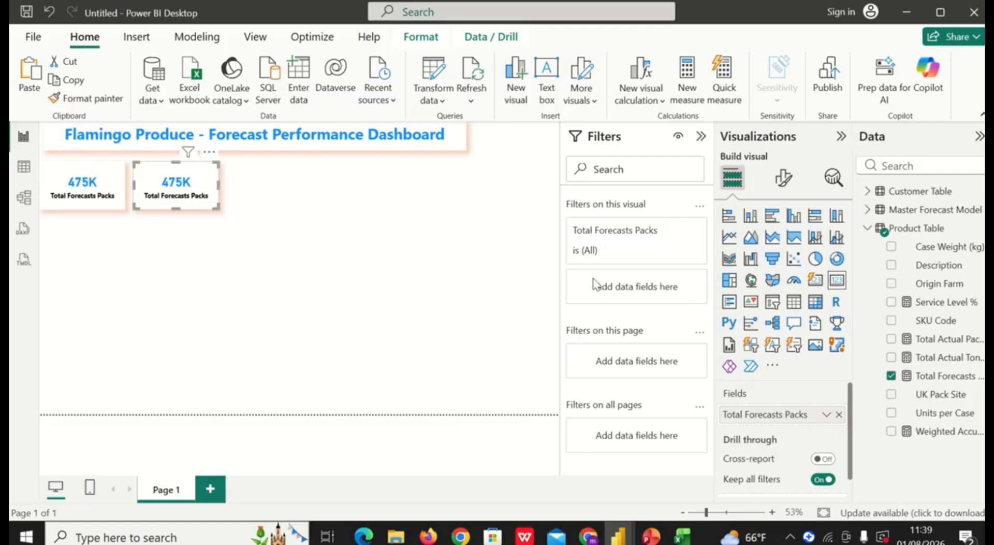
left_click_drag(834, 415, 538, 409)
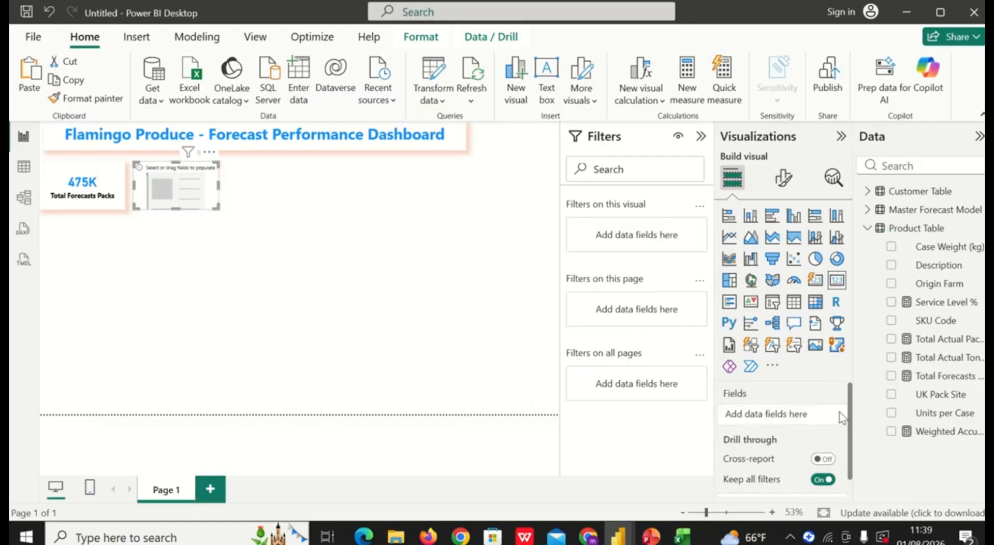
left_click(892, 339)
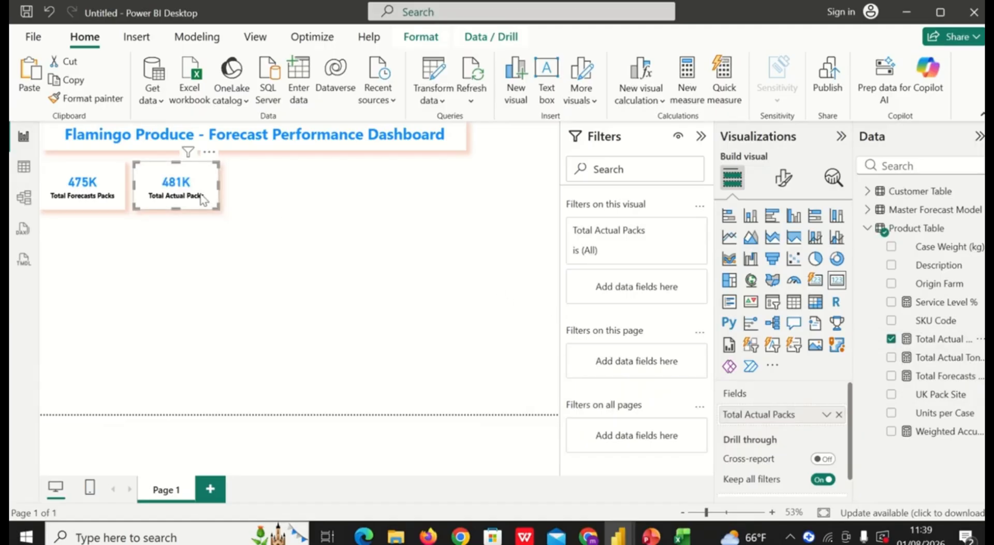
- Place a copy of the Total Actual Packs card beside it and replace the copy's field with Total Actual Tones
left_click_drag(201, 197, 296, 197)
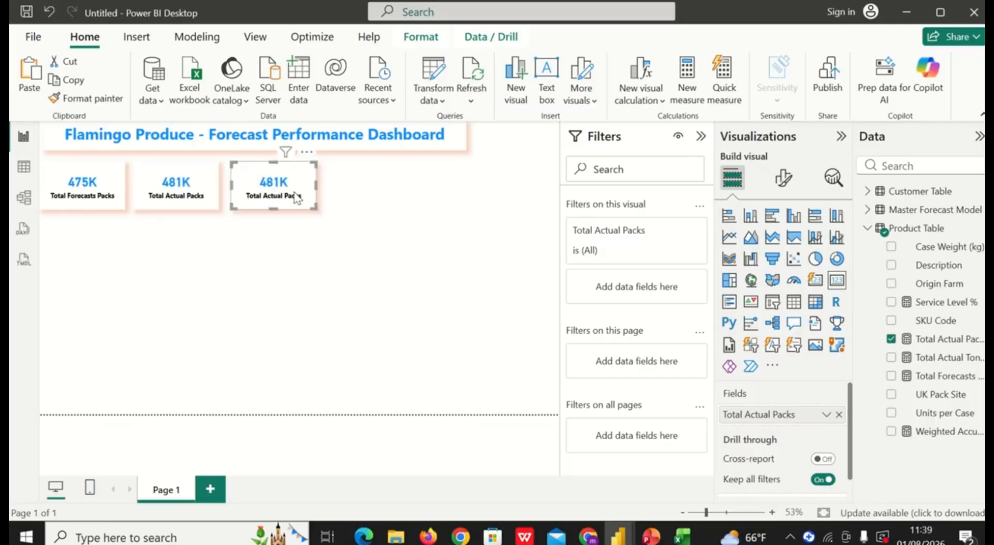
left_click(892, 339)
left_click(891, 358)
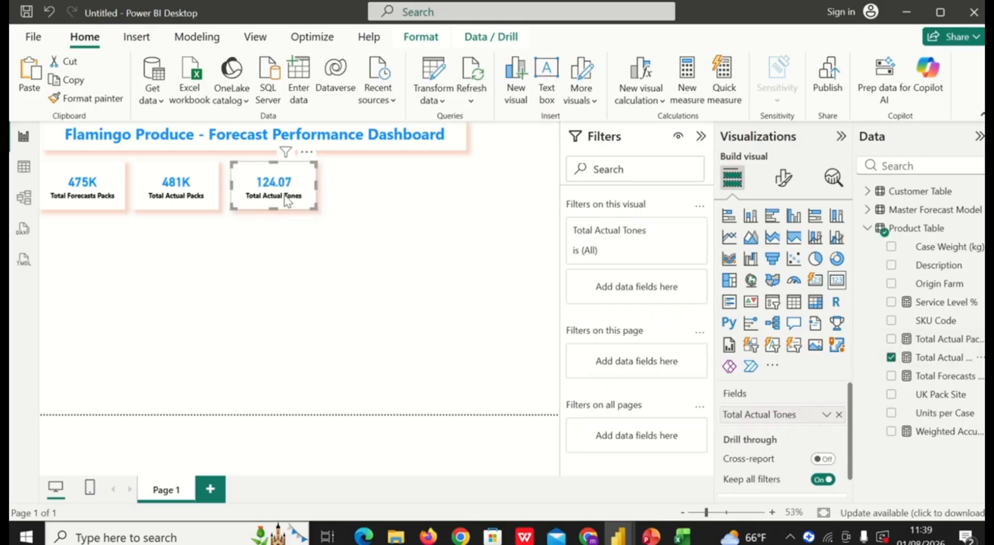
- Duplicate the Total Actual Tones card, place a wider copy at the start of a second row and switch its field to Weighted Accuracy %
key("ctrl+v")
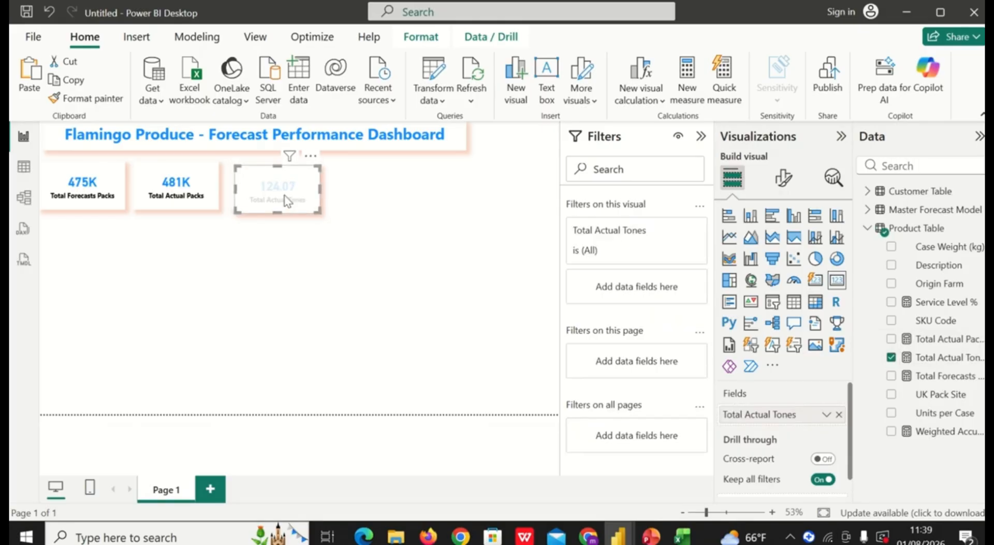
left_click_drag(285, 197, 181, 262)
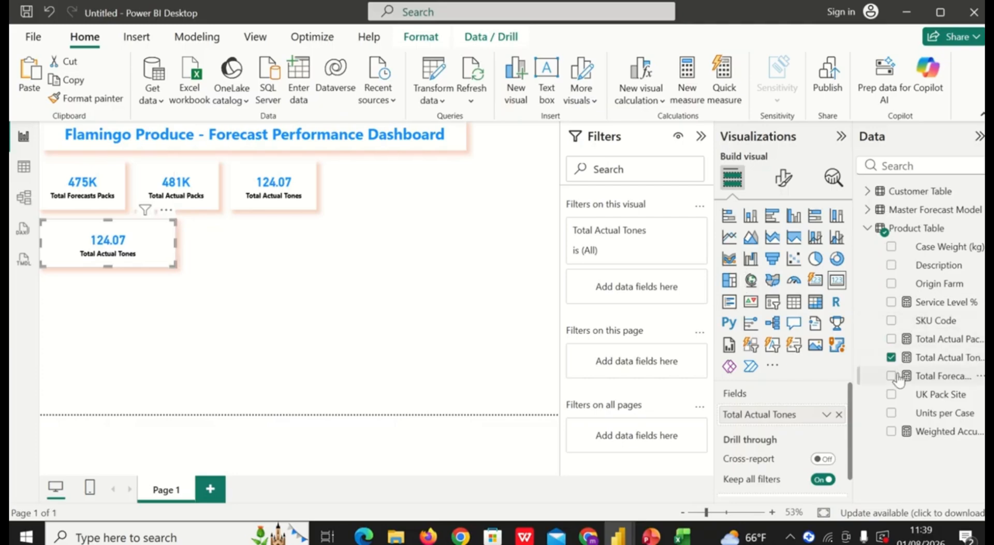
left_click(891, 357)
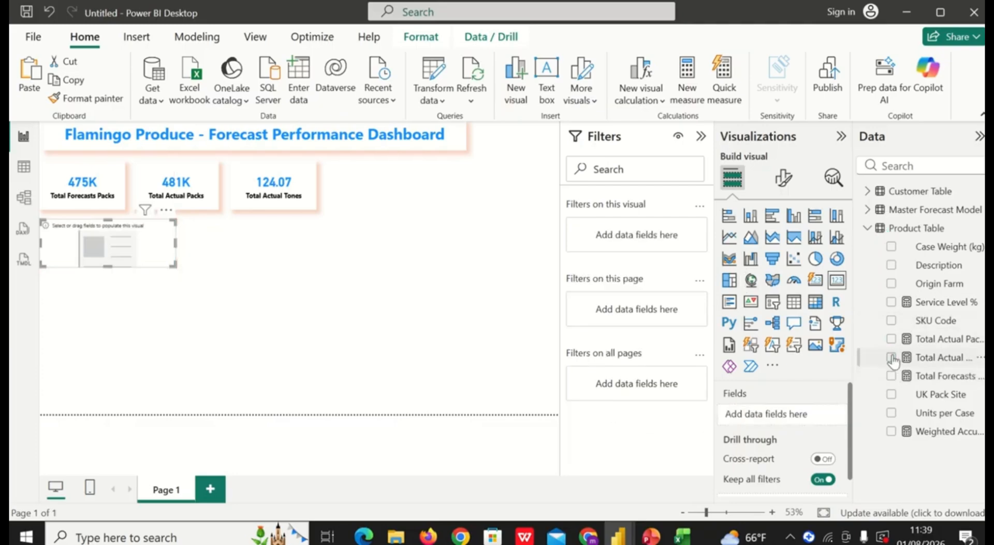
left_click(892, 431)
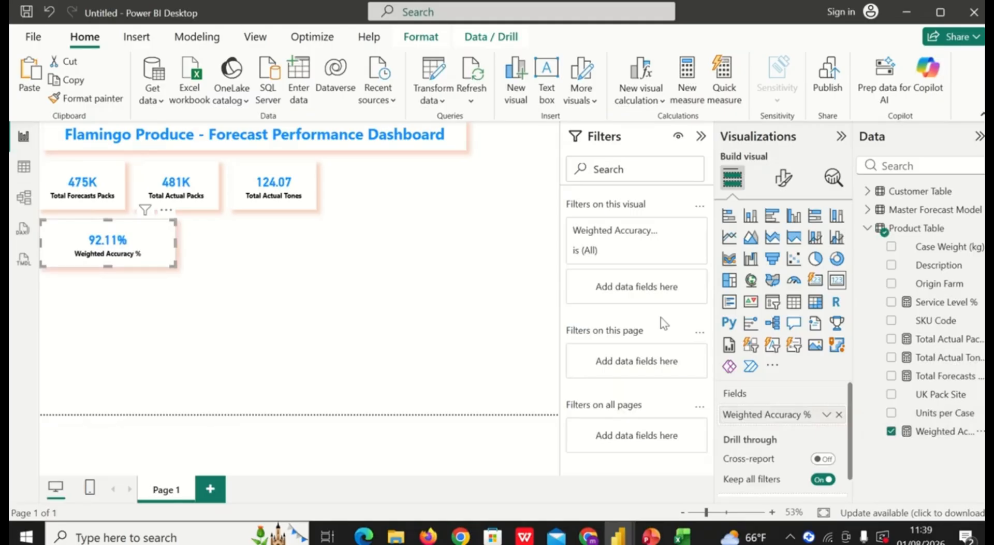
- Set the Weighted Accuracy % measure to display 0 decimal places
left_click(954, 432)
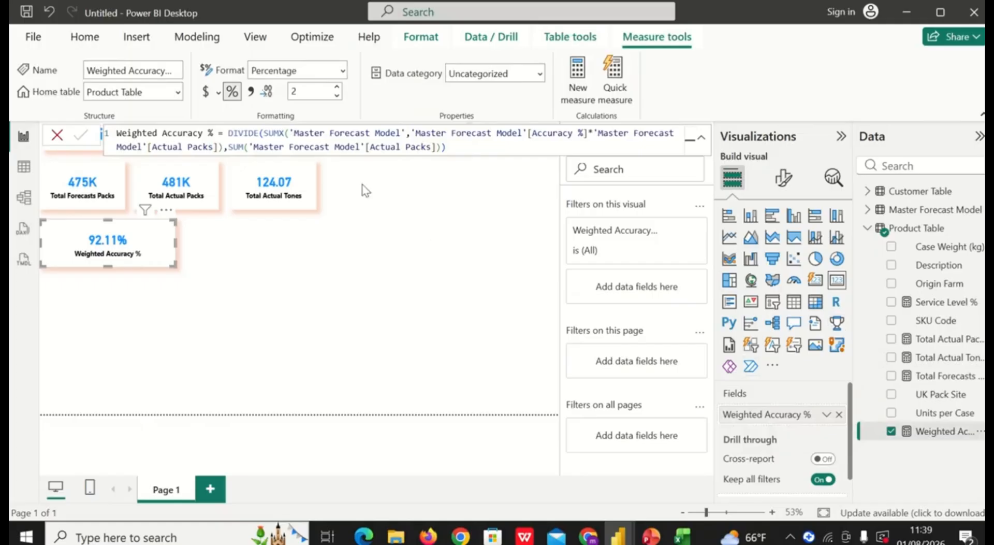
left_click(337, 96)
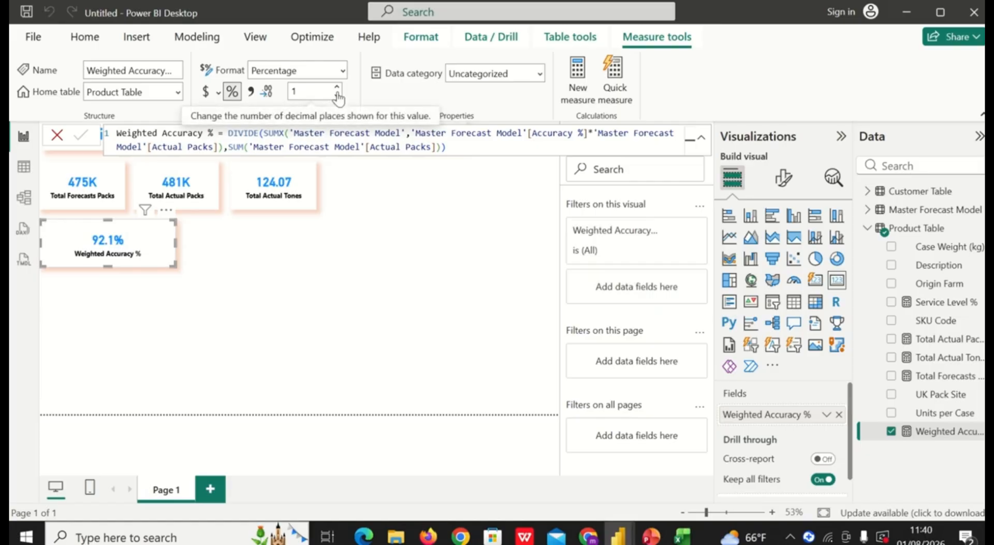
left_click(338, 97)
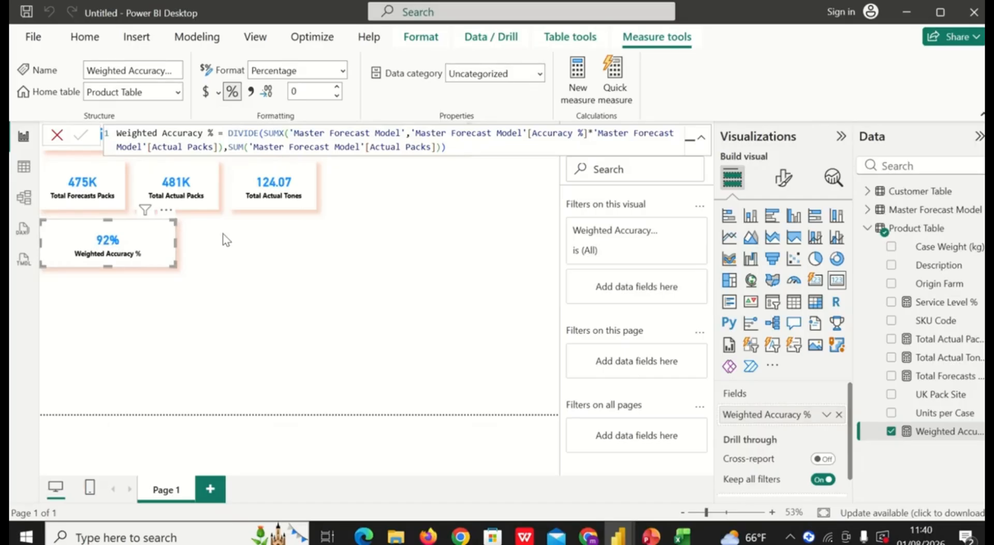
- Duplicate the Weighted Accuracy % card, place the copy to its right and replace the copy's field with Service Level %
key("ctrl+v")
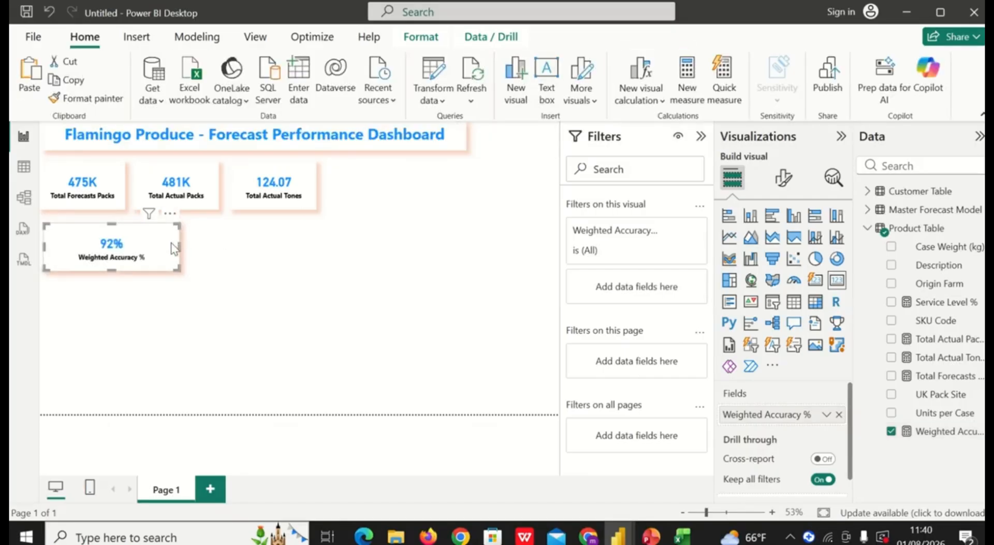
left_click_drag(170, 242, 319, 249)
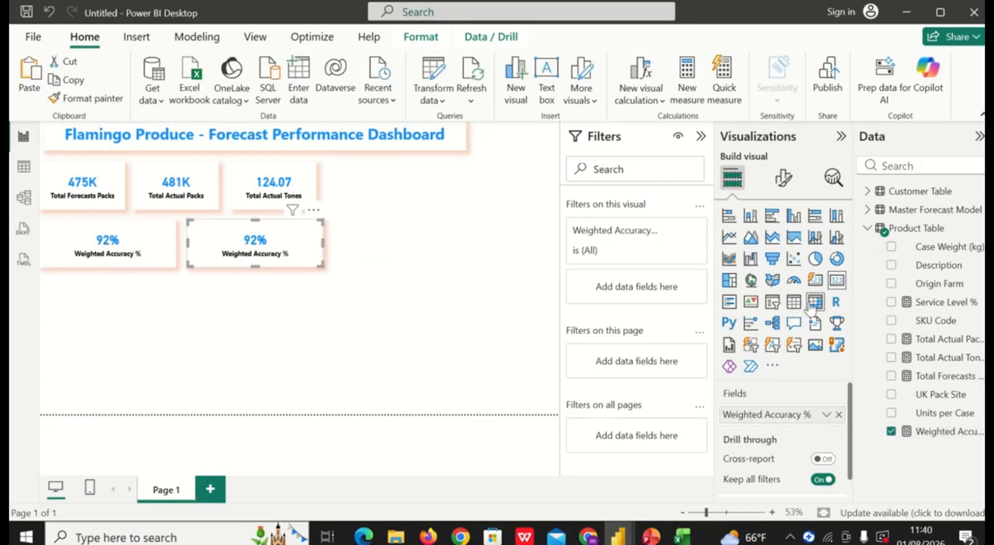
left_click(891, 431)
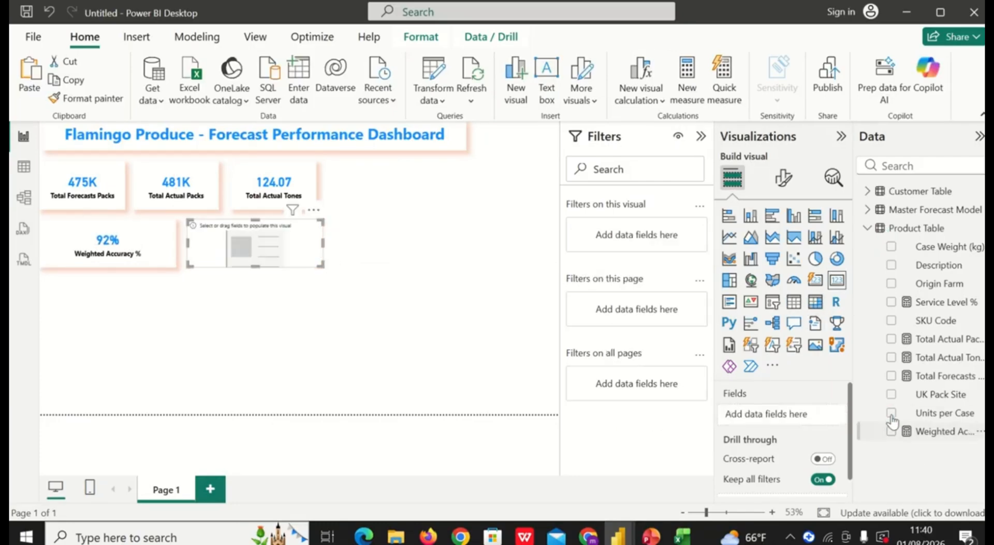
left_click(892, 302)
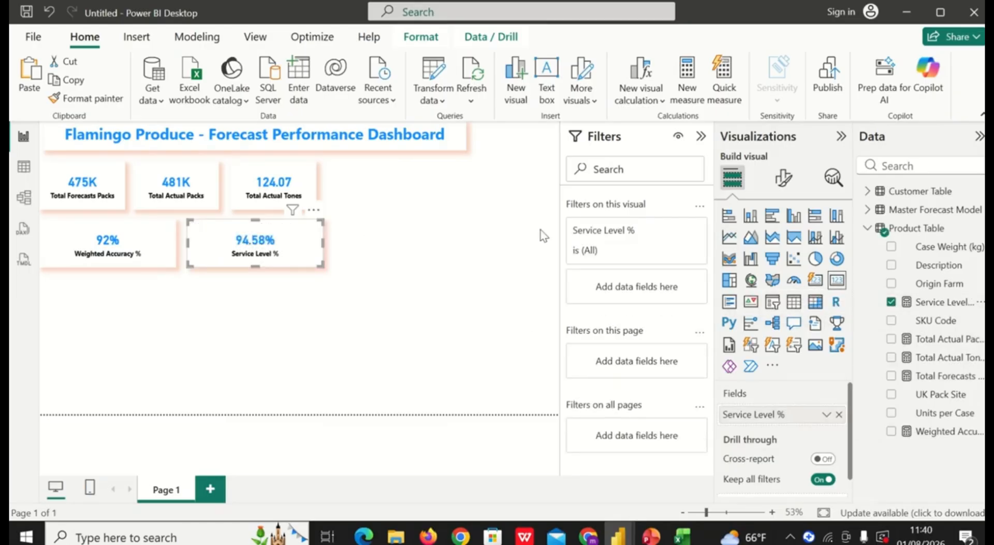
- Set the Service Level % measure to display 0 decimal places
left_click(958, 308)
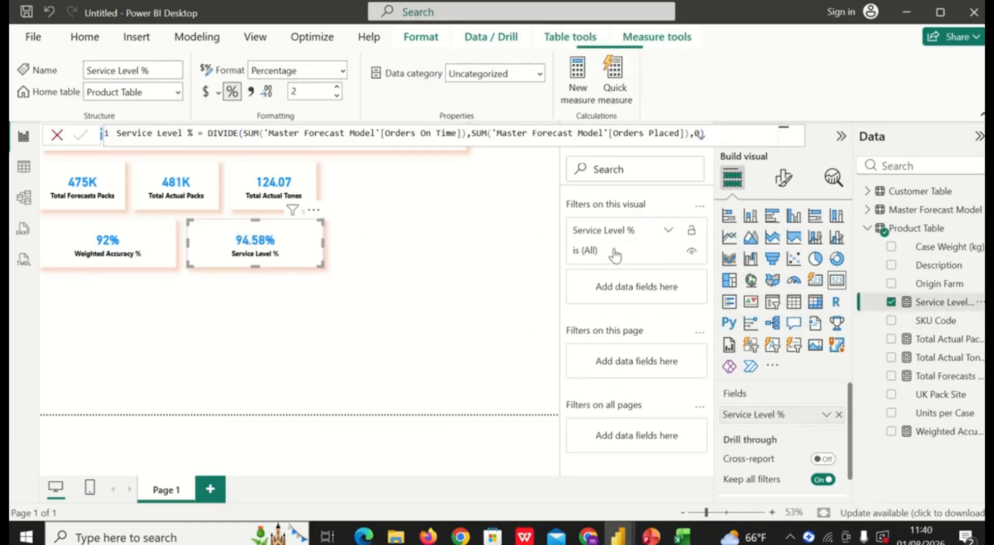
left_click(338, 97)
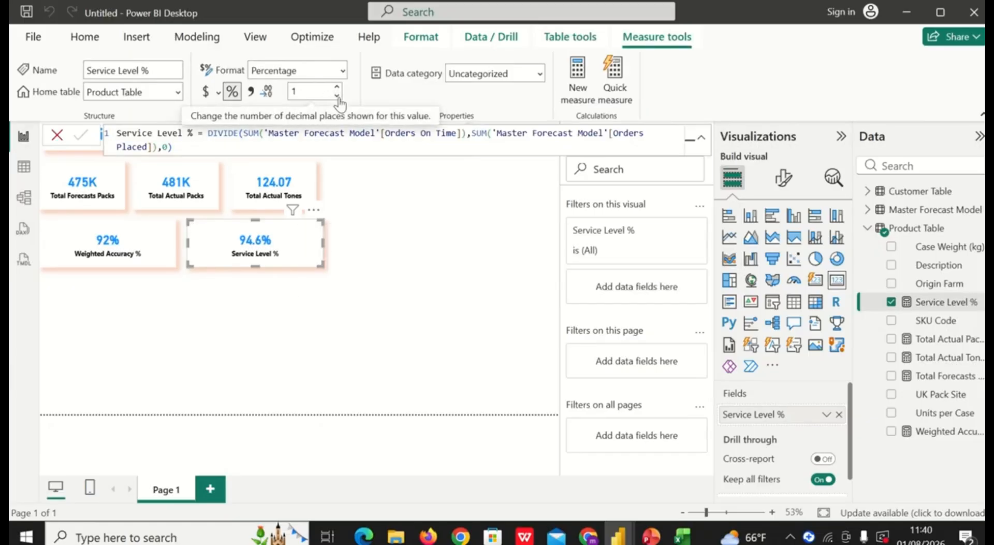
left_click(339, 97)
left_click(417, 247)
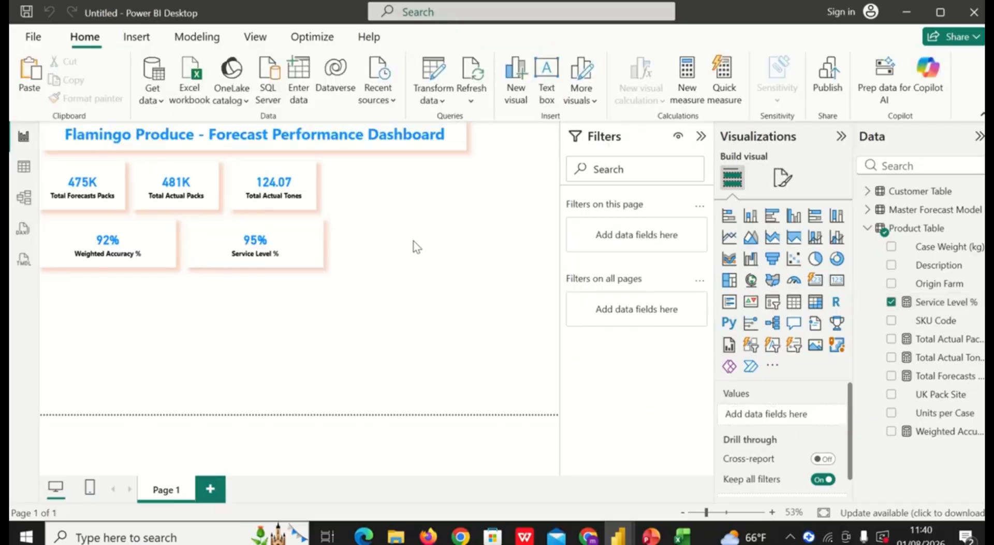
- Resize the Weighted Accuracy % and Service Level % cards so the second row spans the same width as the three cards above
left_click(322, 243)
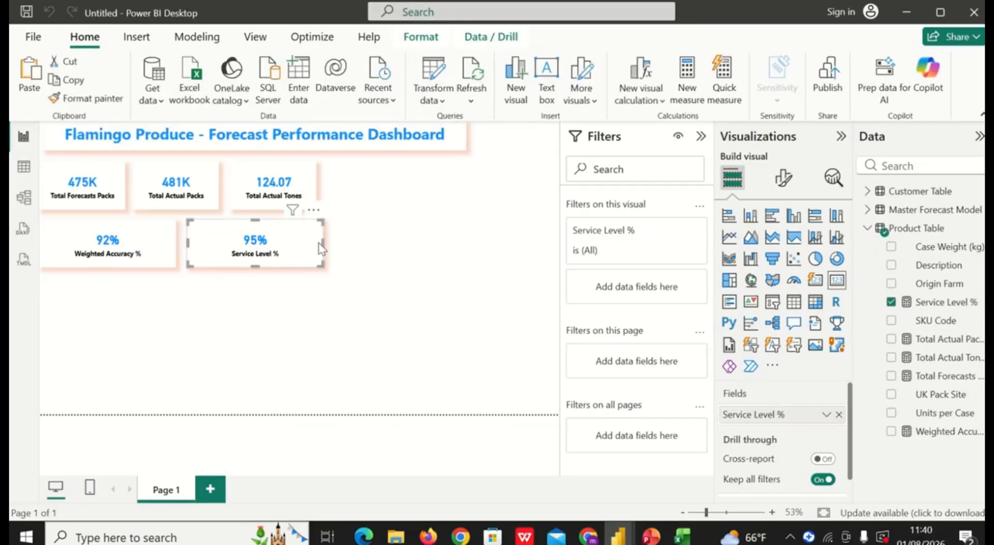
left_click_drag(319, 243, 316, 241)
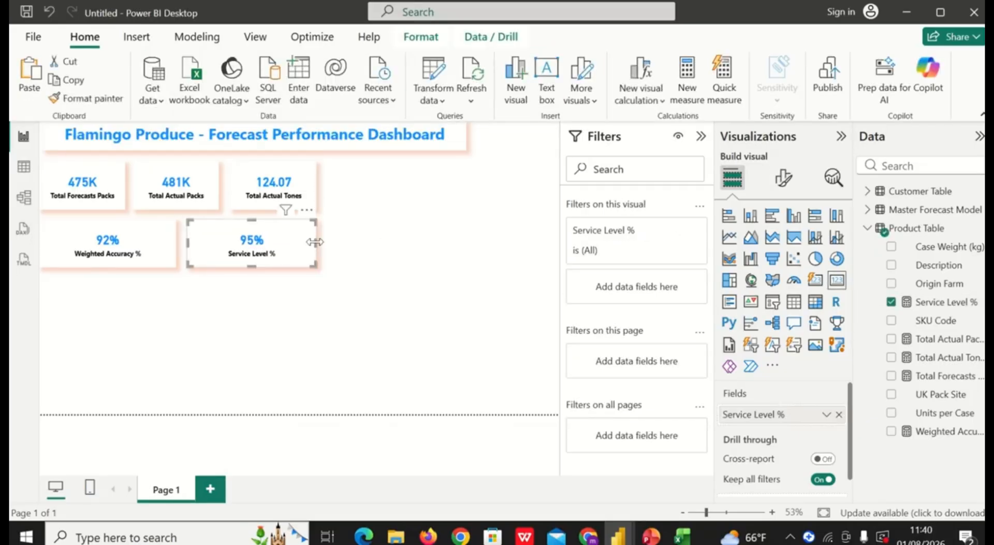
left_click(172, 247)
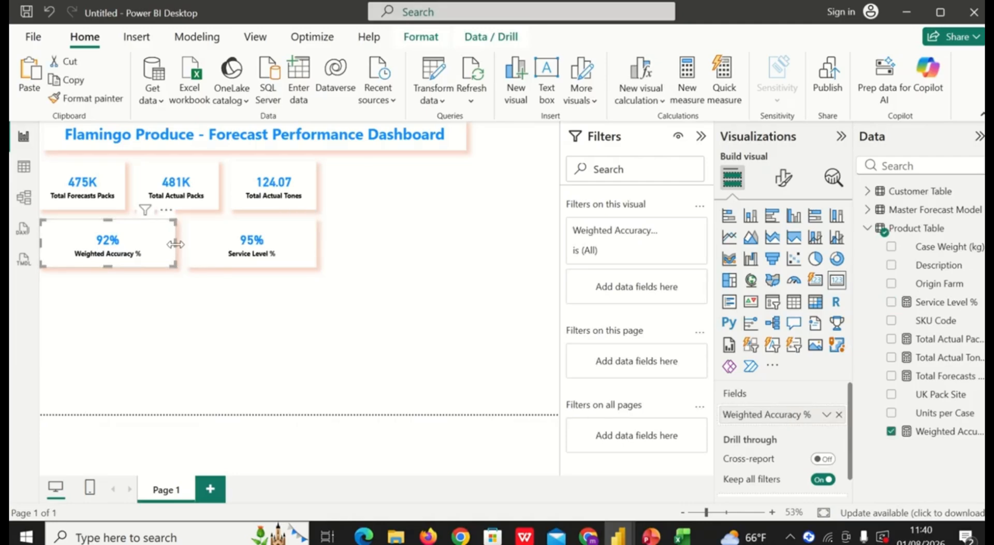
mouse_move(174, 241)
left_mouse_down()
mouse_move(160, 241)
mouse_move(180, 248)
left_mouse_up()
left_click(206, 257)
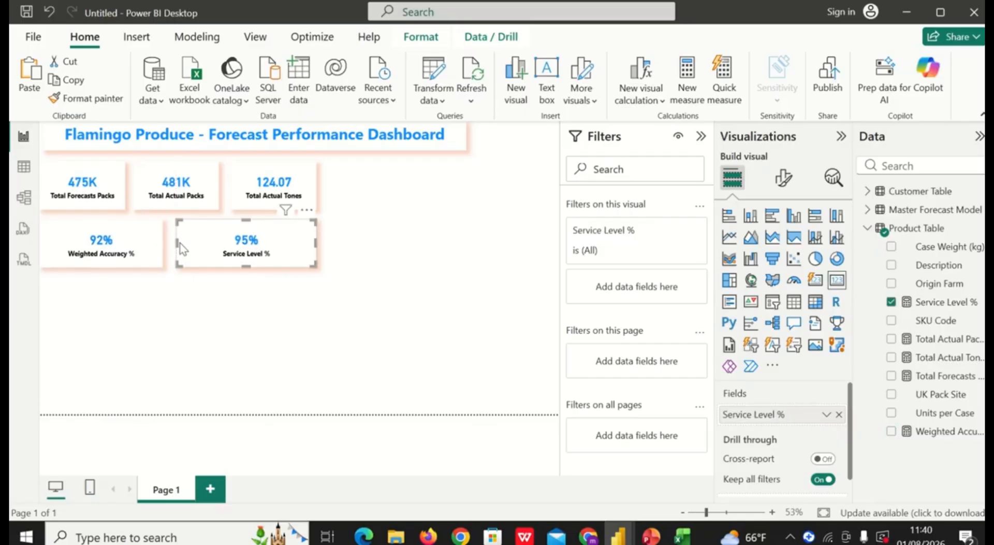
left_click(149, 248)
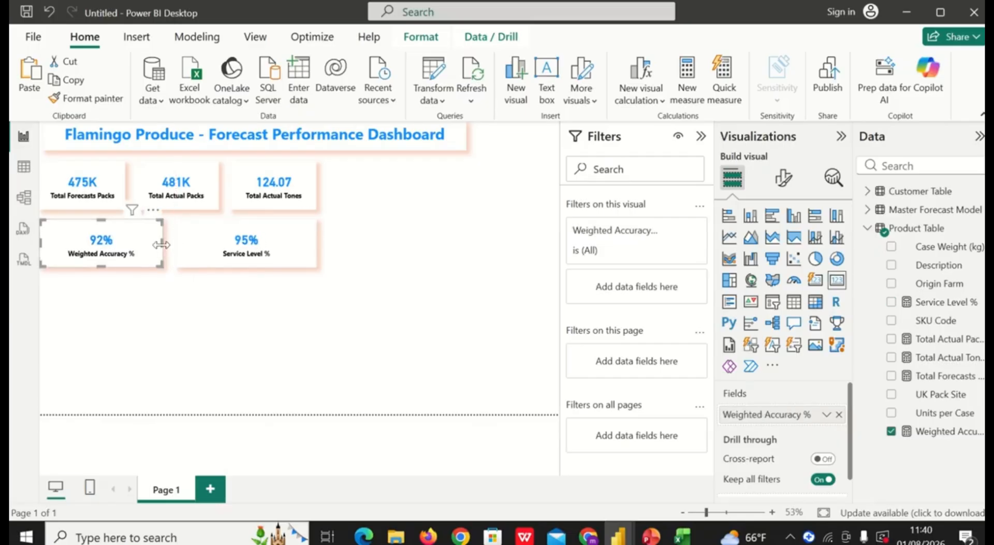
left_click_drag(169, 253, 171, 254)
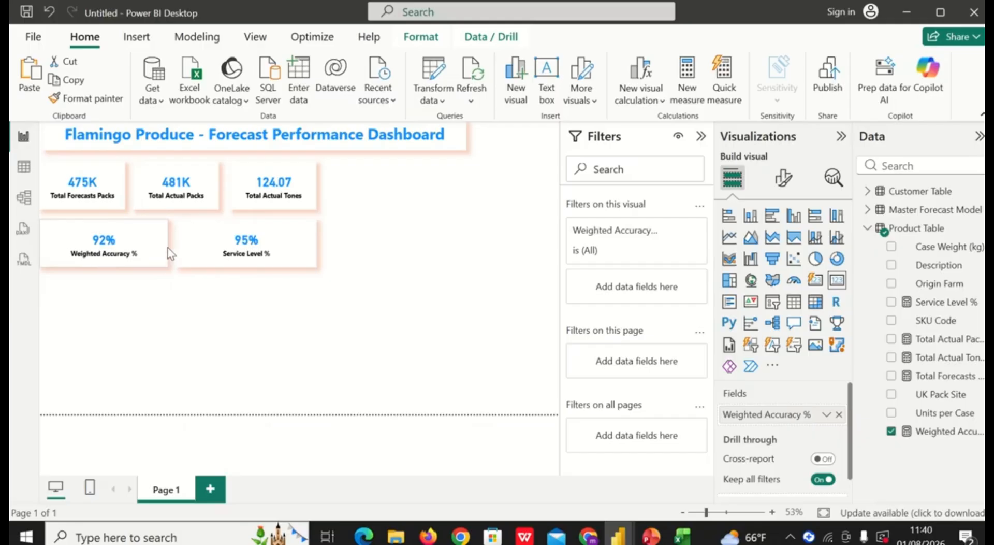
left_click(219, 302)
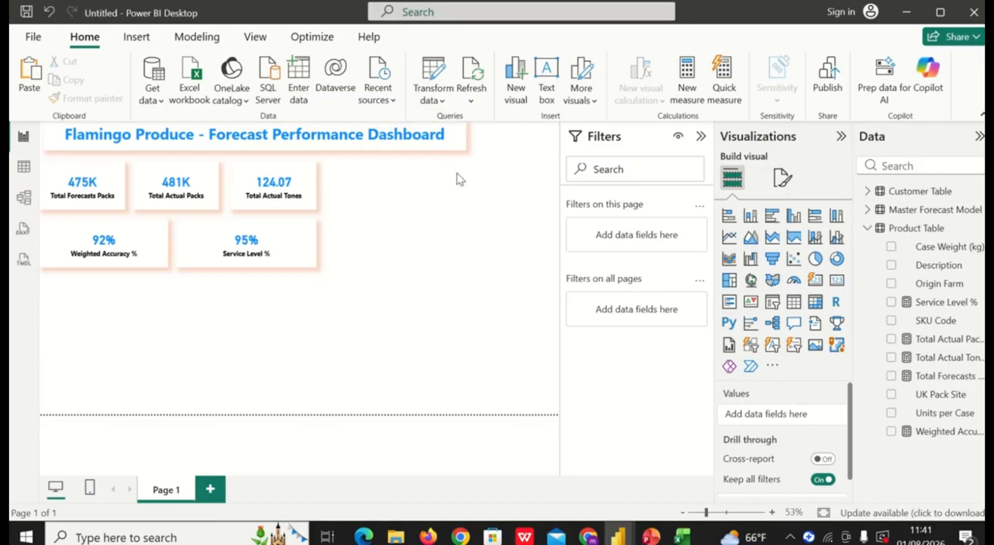
- Narrow the dashboard title text box so it ends a little beyond the cards' right edge
left_click(451, 135)
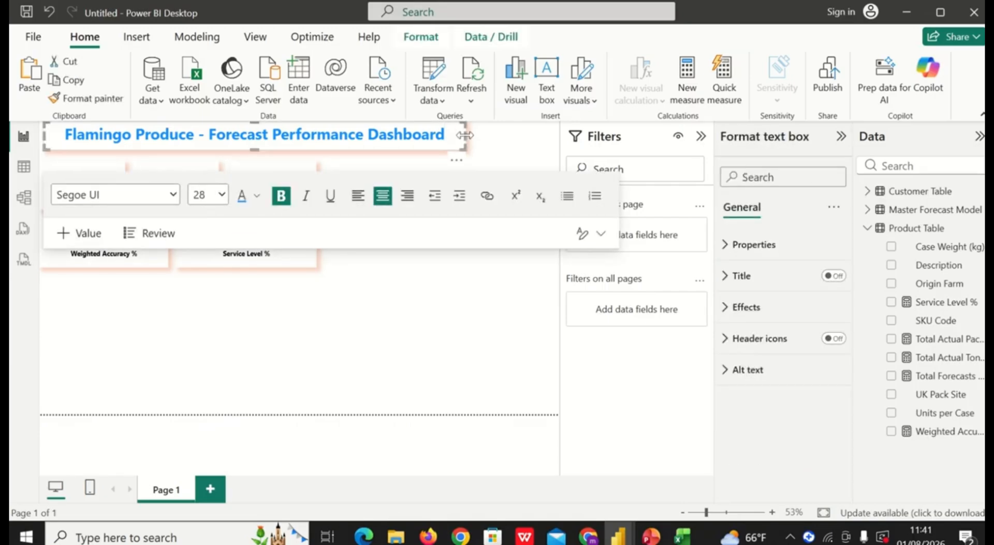
left_click_drag(464, 135, 355, 150)
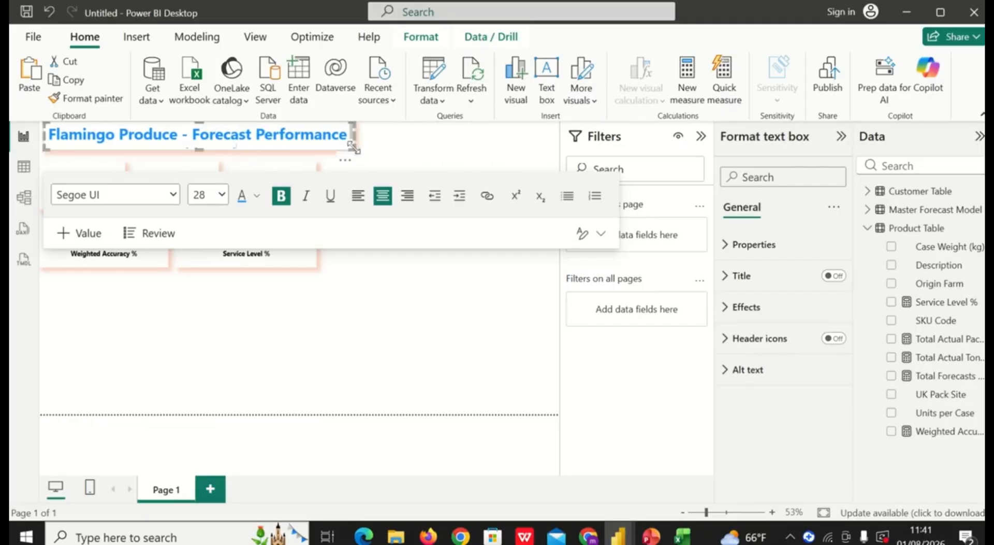
left_click(421, 146)
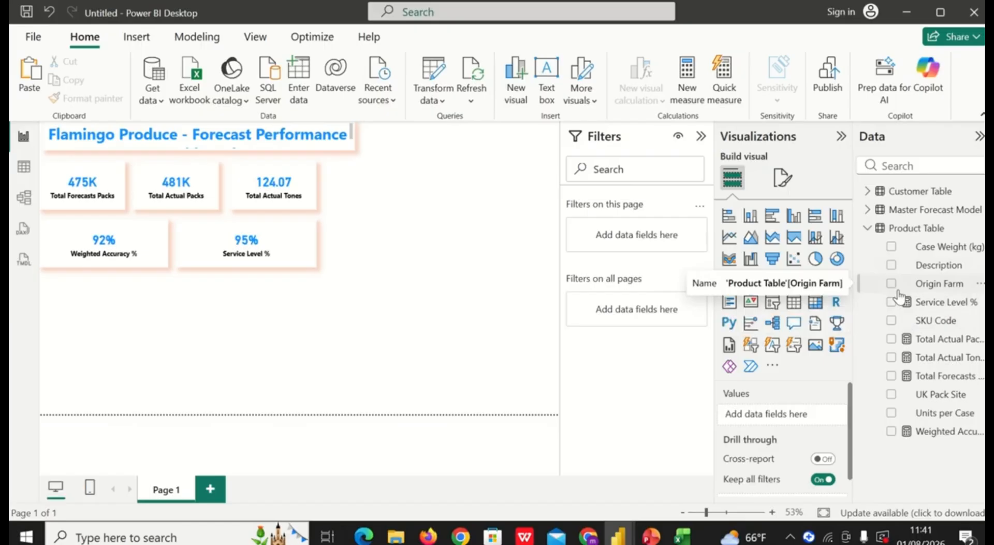
- Add a slicer to the right of the KPI cards and assign it the Customer field from the Customer Table
left_click(869, 193)
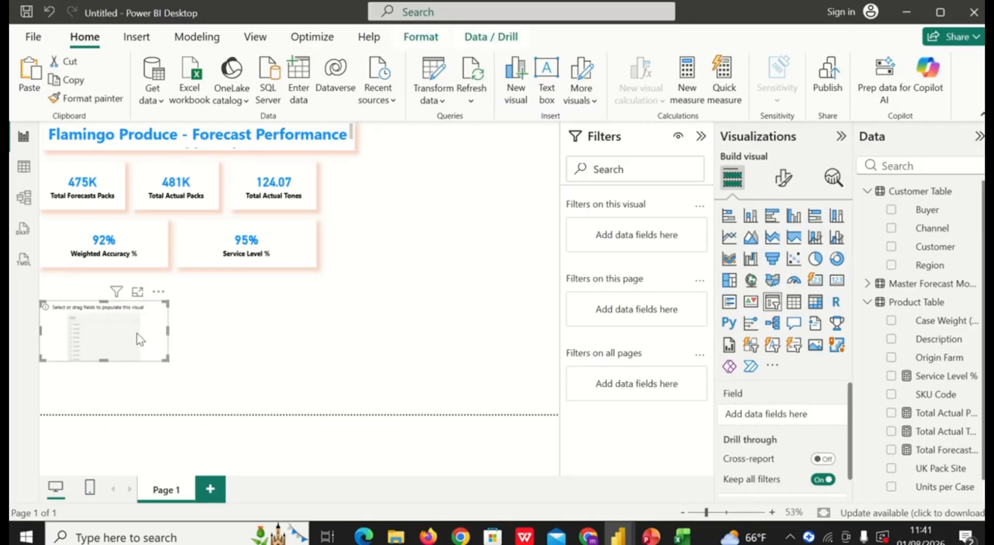
left_click_drag(139, 339, 452, 251)
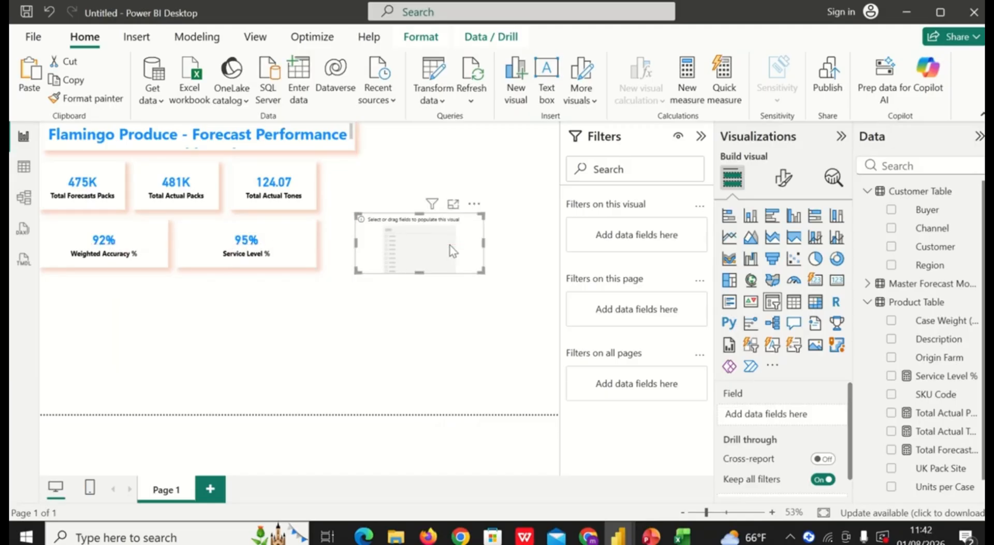
left_click(892, 247)
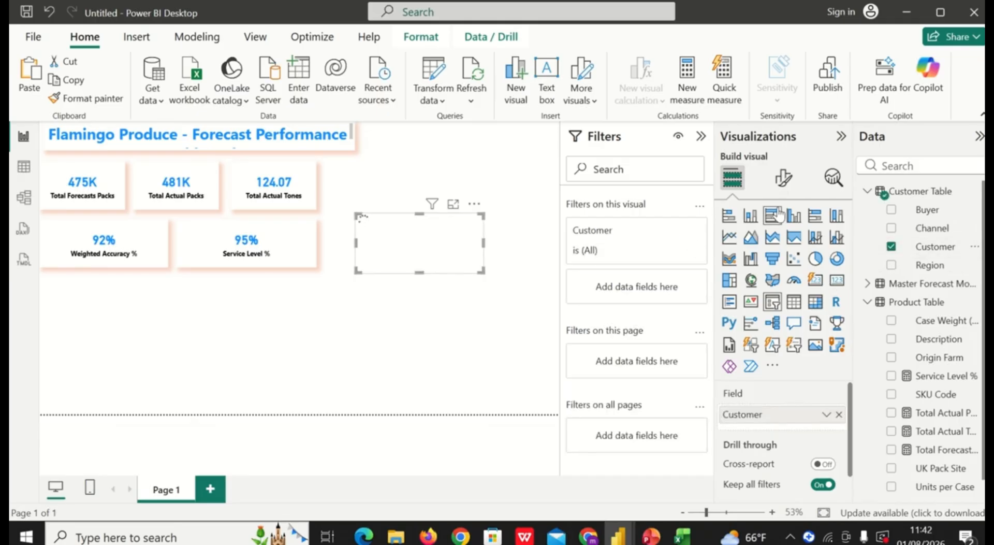
- Change the Customer slicer's style to Dropdown and reduce the slicer's height
left_click(784, 178)
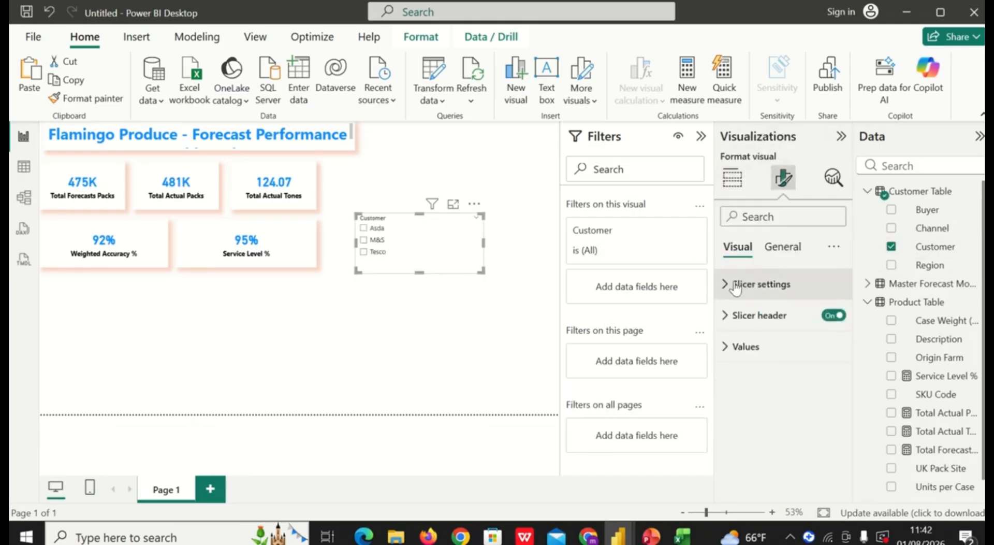
left_click(760, 283)
left_click(828, 363)
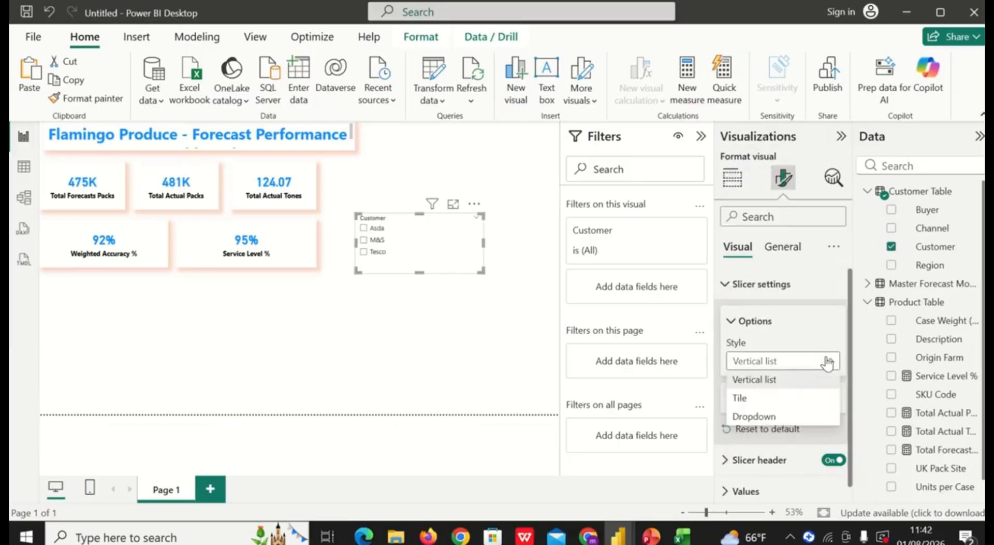
left_click(781, 412)
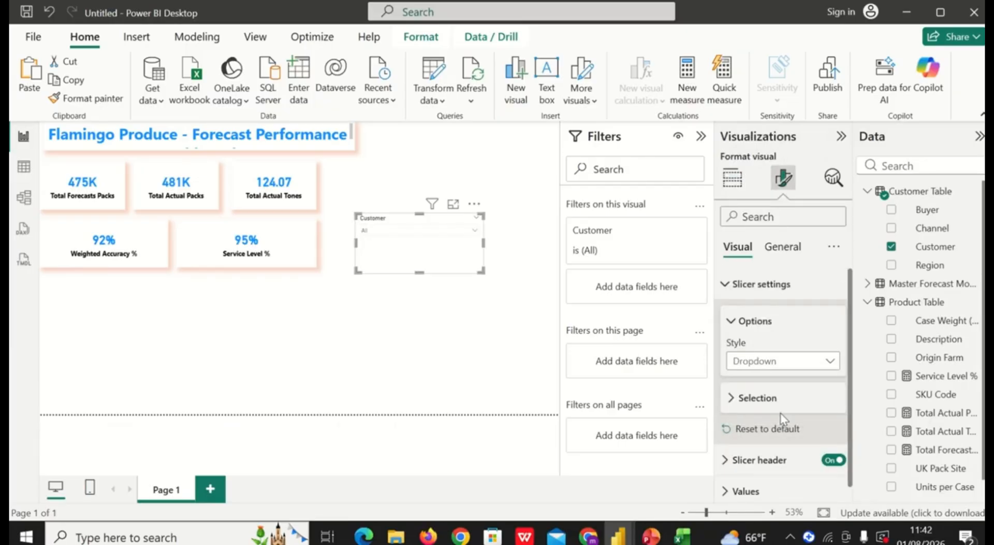
left_click_drag(421, 268, 421, 252)
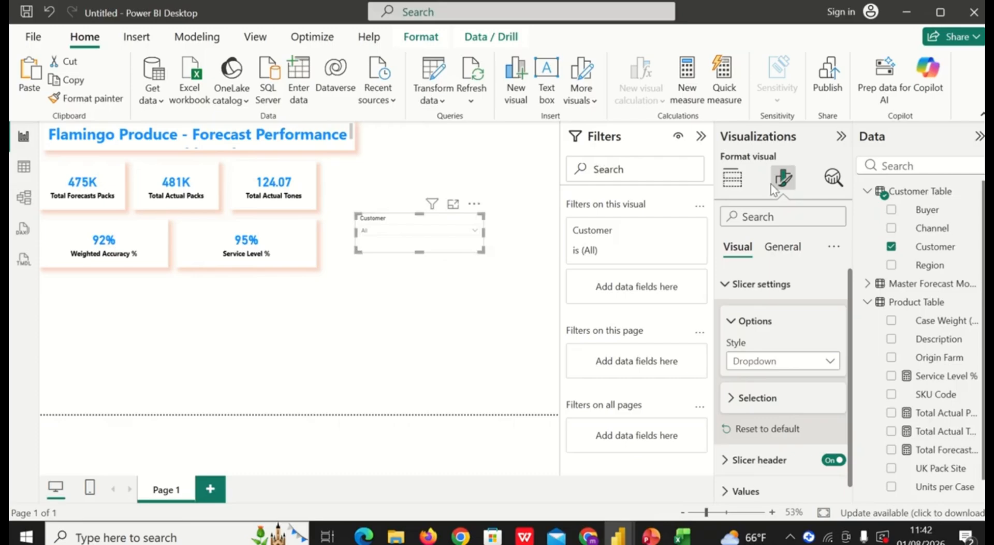
- Set the Customer slicer's background to the light blue theme tint and check its dropdown list
left_click(786, 251)
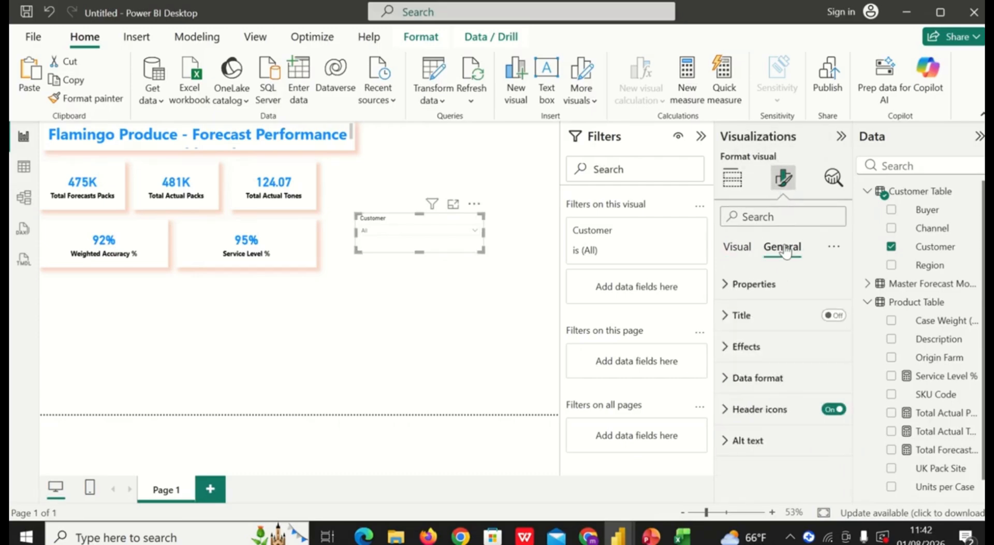
left_click(764, 346)
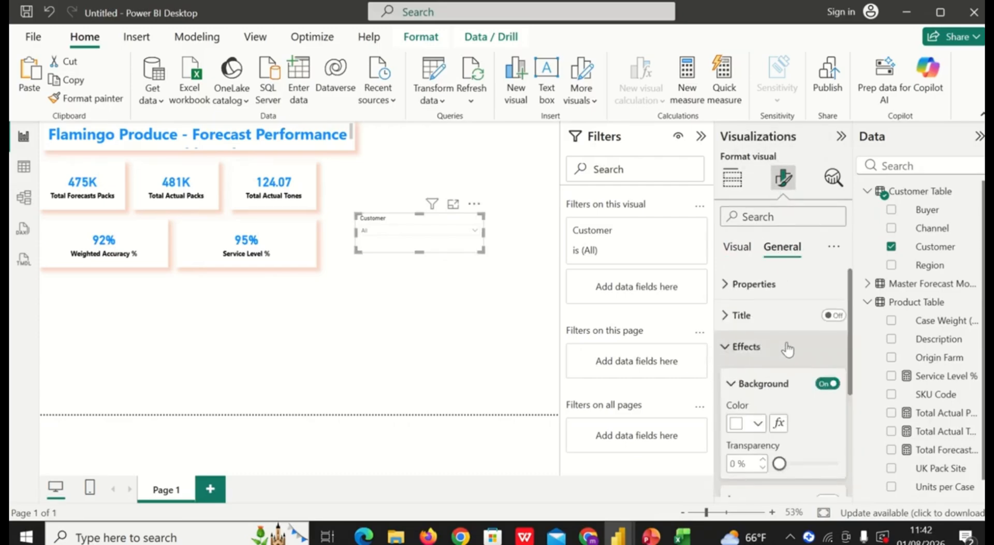
scroll(764, 346, "down", 2)
left_click(759, 339)
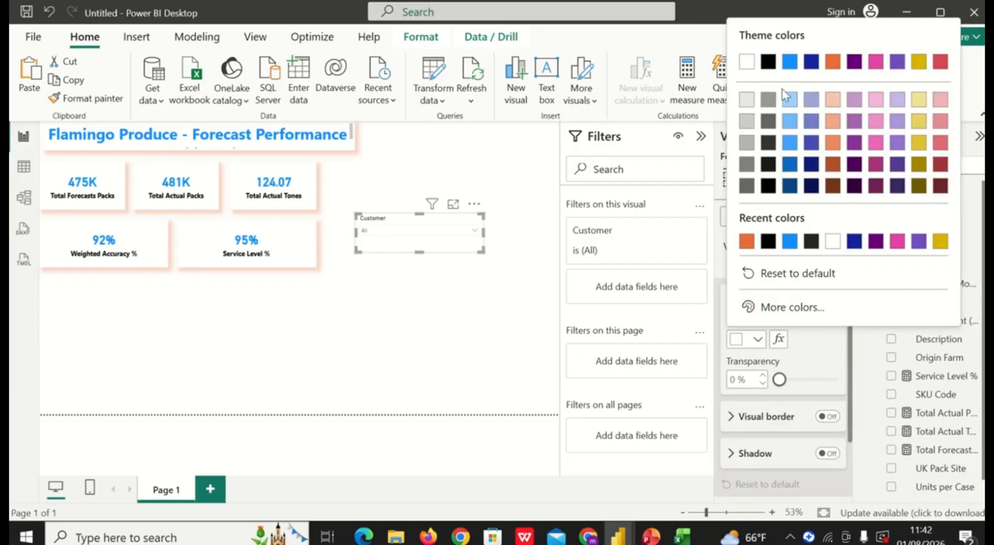
left_click(790, 99)
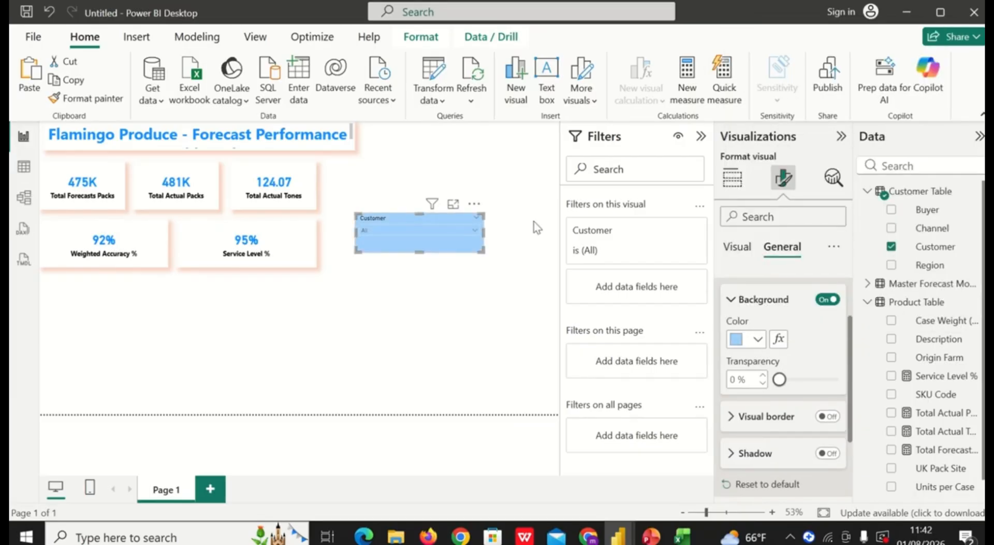
left_click(475, 231)
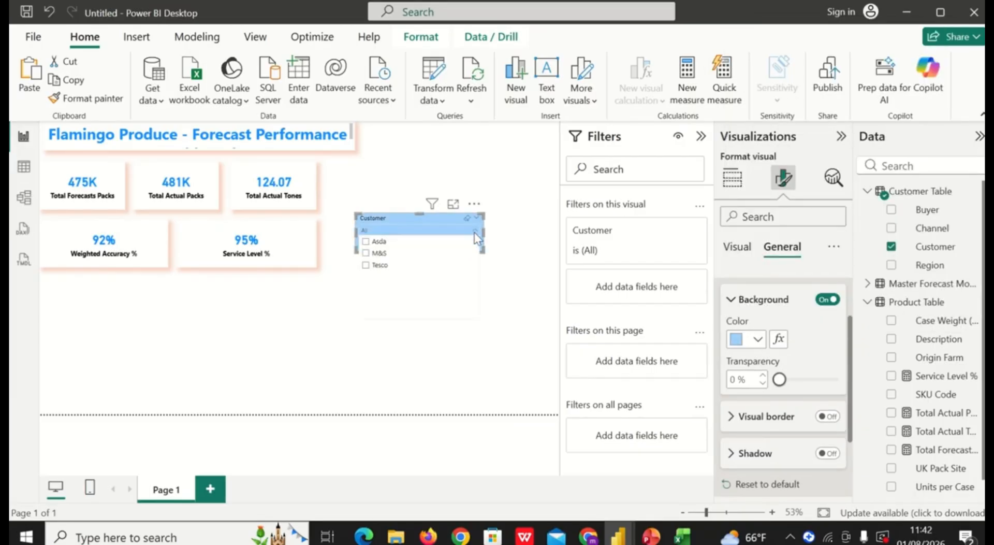
left_click(522, 222)
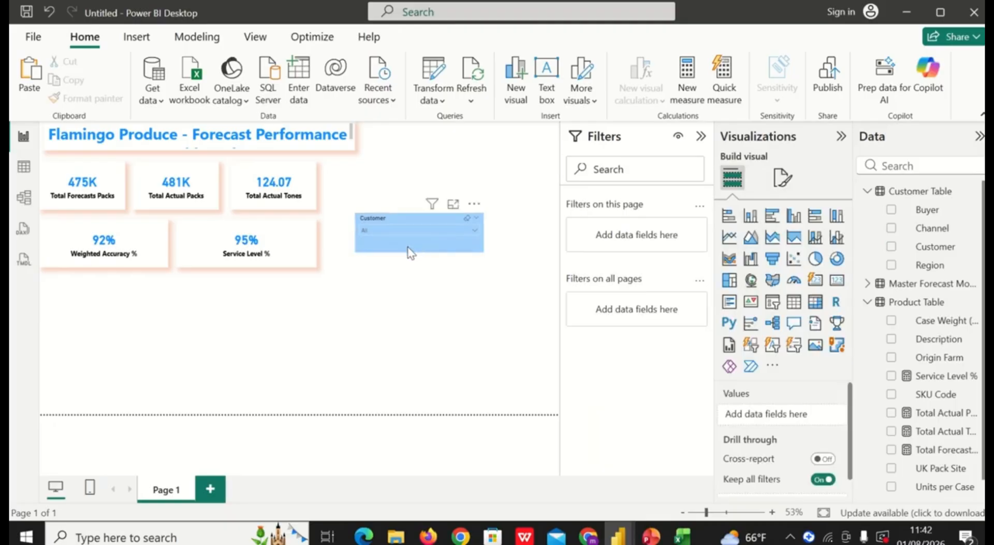
- Move the Customer slicer beside the dashboard title and narrow it to about two-thirds of its width
left_click_drag(413, 205, 417, 164)
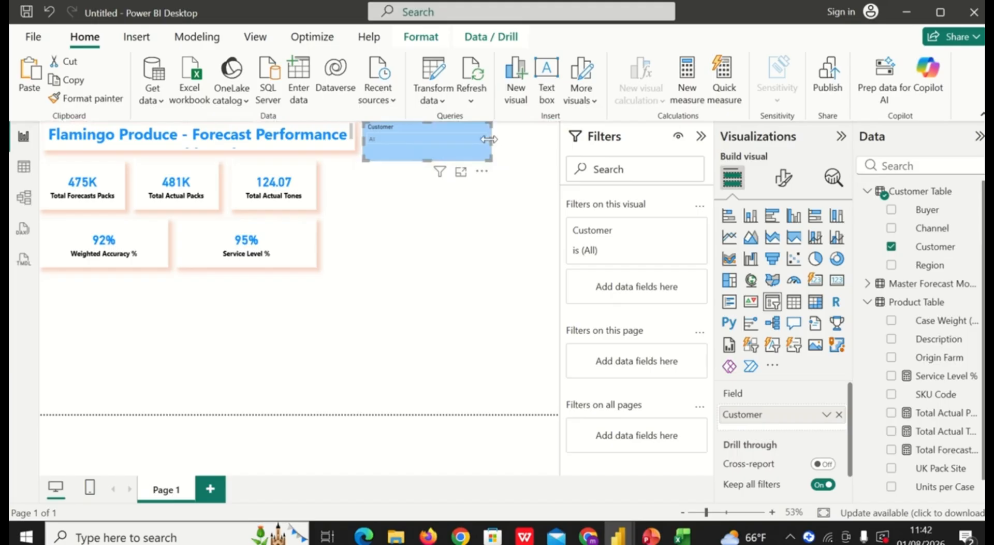
left_click_drag(488, 139, 479, 145)
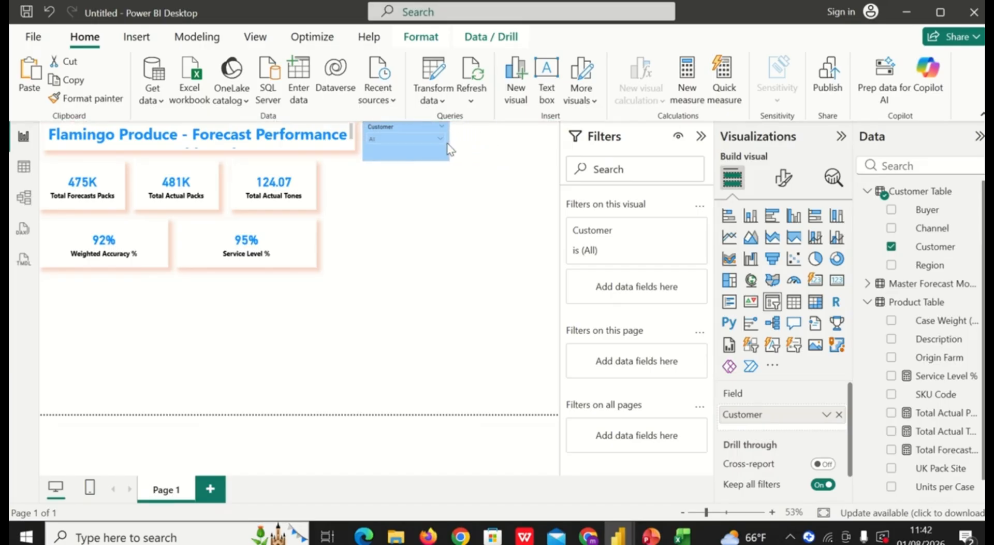
left_click_drag(449, 149, 449, 149)
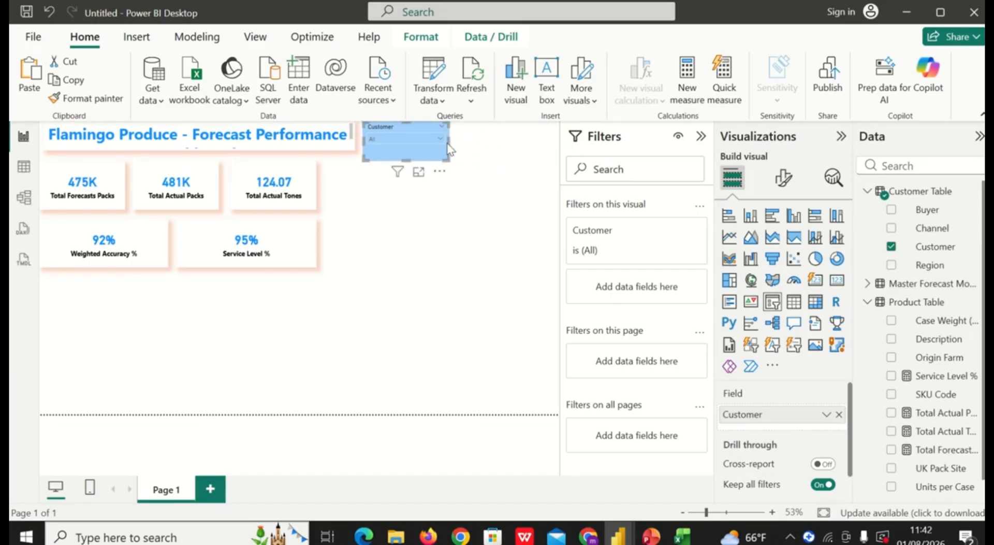
left_click(410, 140)
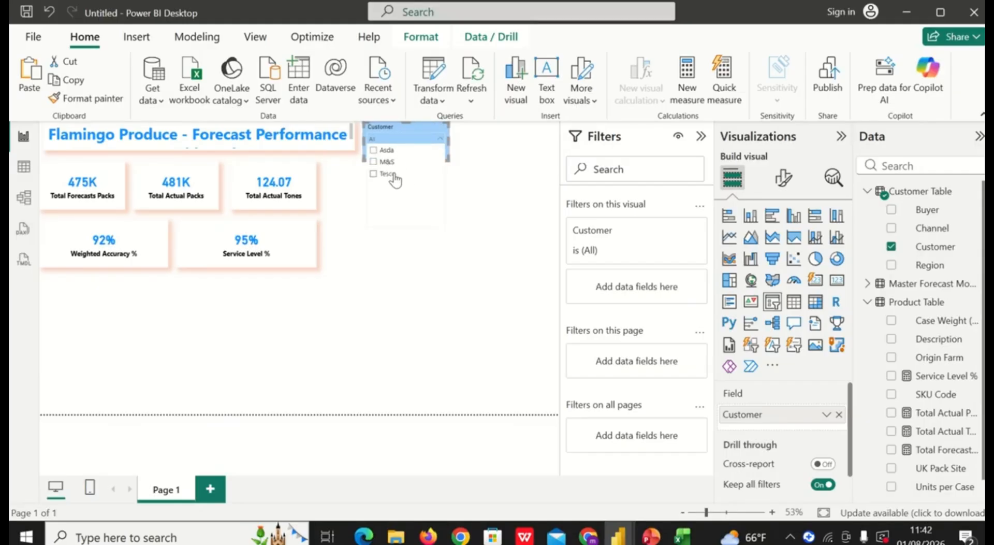
left_click(496, 178)
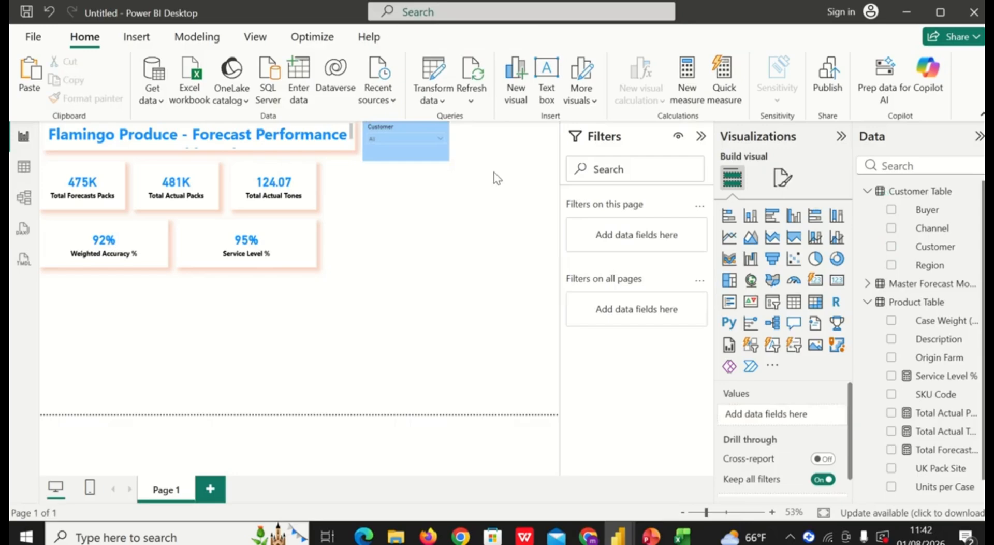
- Duplicate the Customer slicer, place the copy beside the original, and adjust both widths to leave a small gap between them
left_click(419, 157)
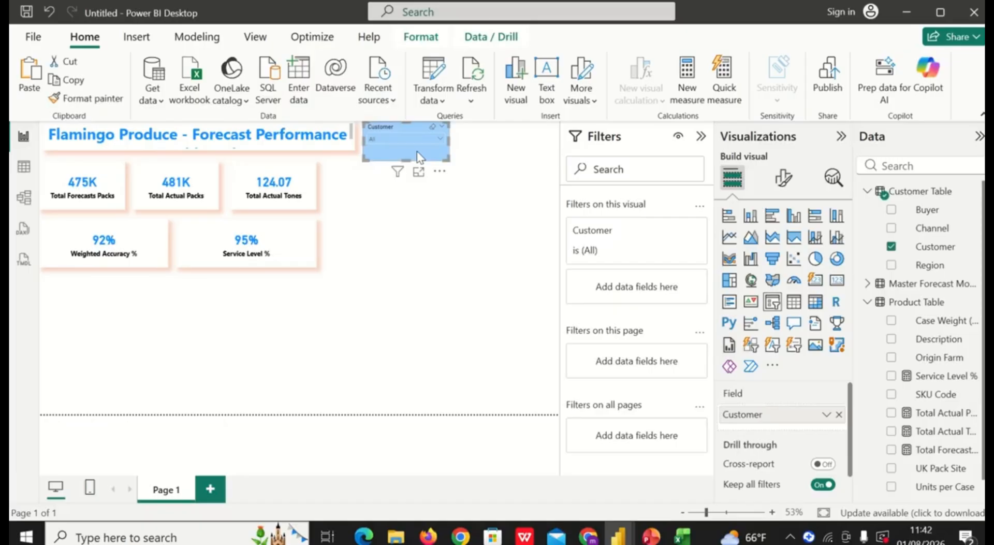
key("ctrl+v")
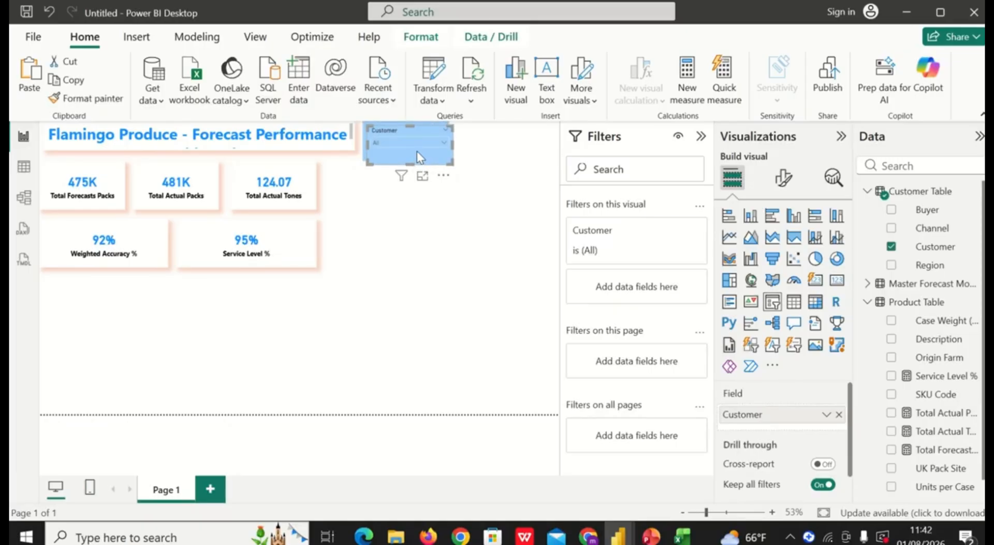
left_click_drag(418, 151, 553, 145)
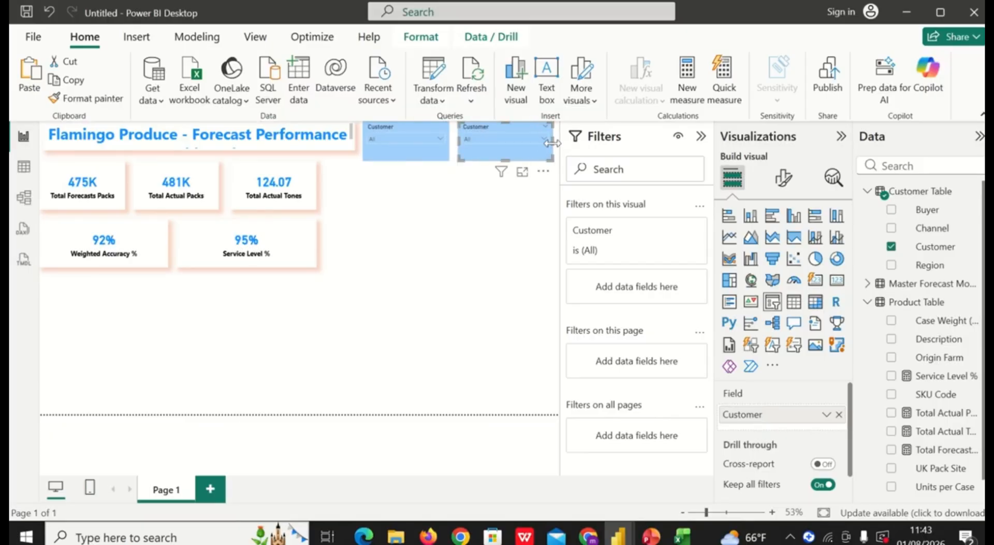
left_click_drag(458, 139, 464, 139)
left_click(448, 151)
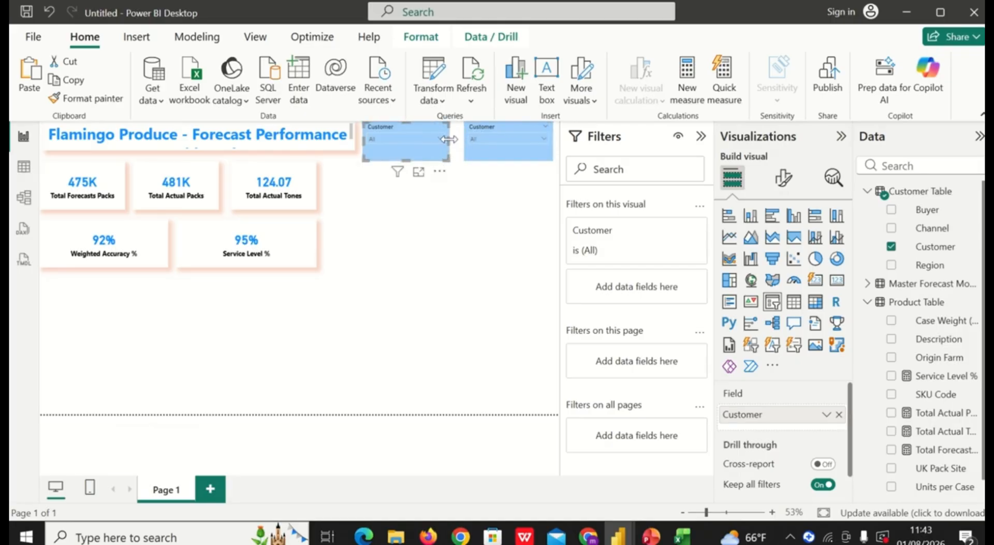
left_click_drag(451, 139, 457, 146)
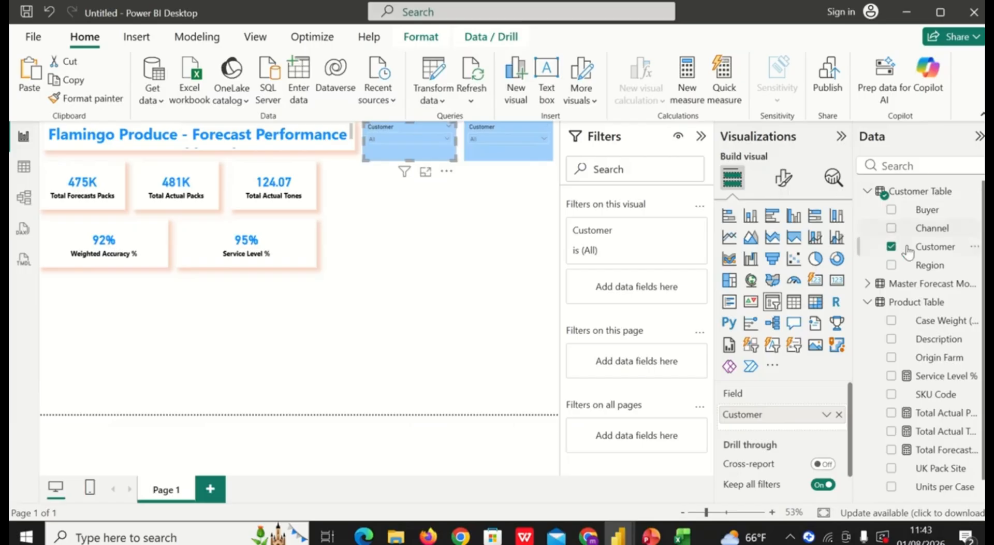
- Replace the Customer field with Description from the Product Table in the slicer next to the title, and check its dropdown list
left_click(892, 249)
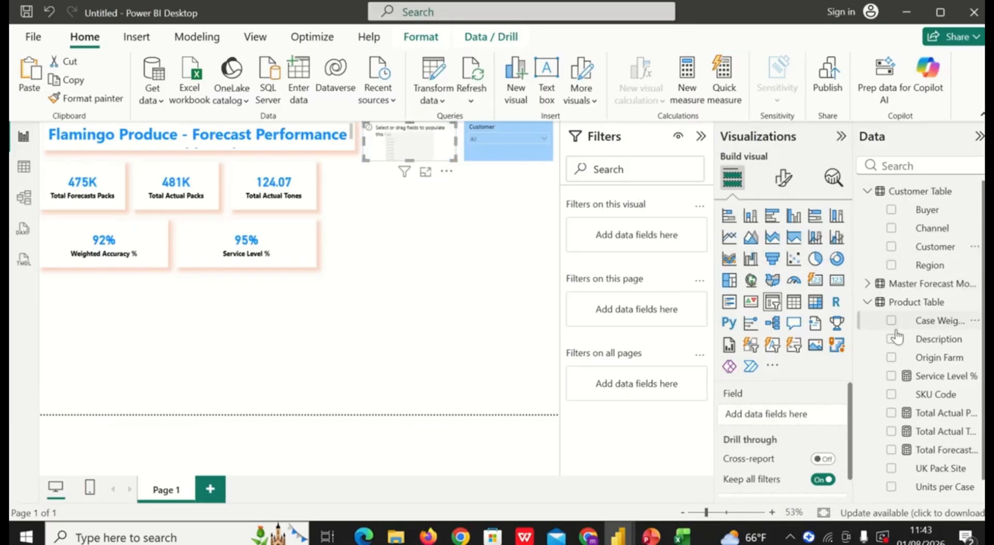
left_click(892, 339)
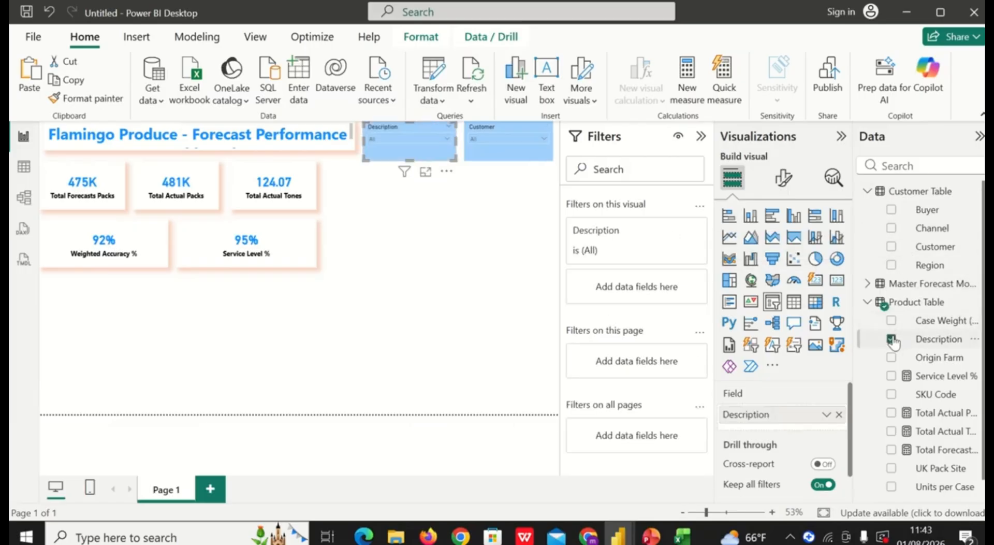
left_click(447, 139)
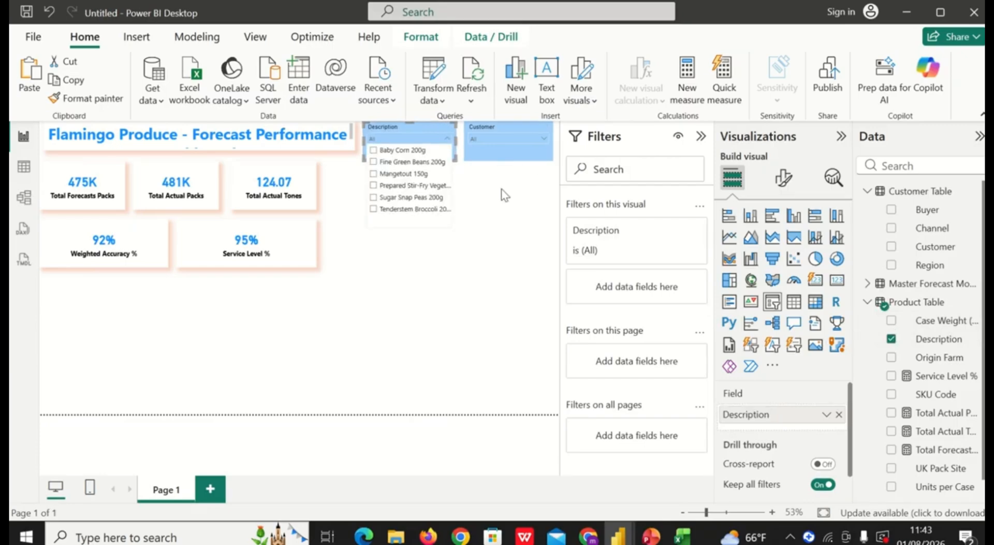
left_click(487, 195)
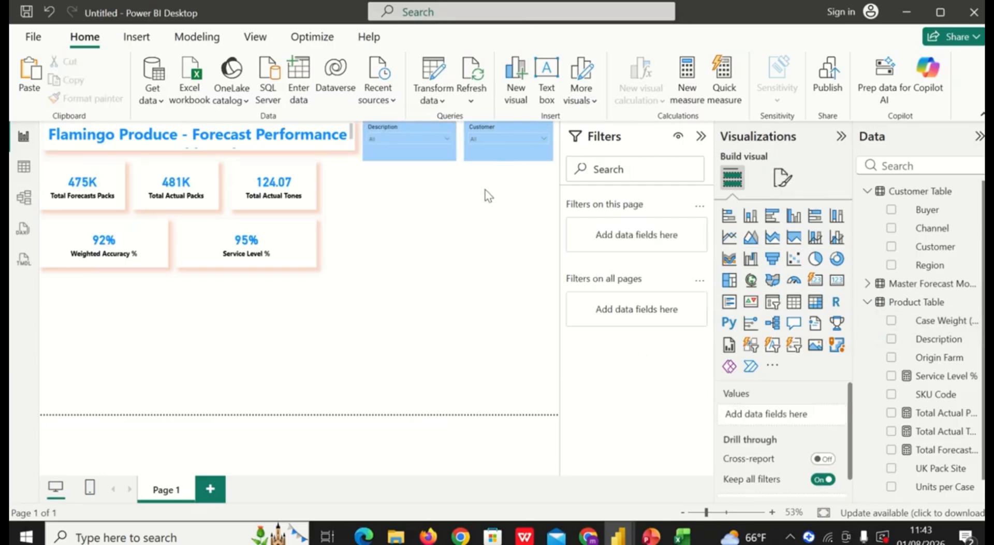
- Duplicate the Customer slicer and place the copy directly below the Description slicer
left_click(499, 152)
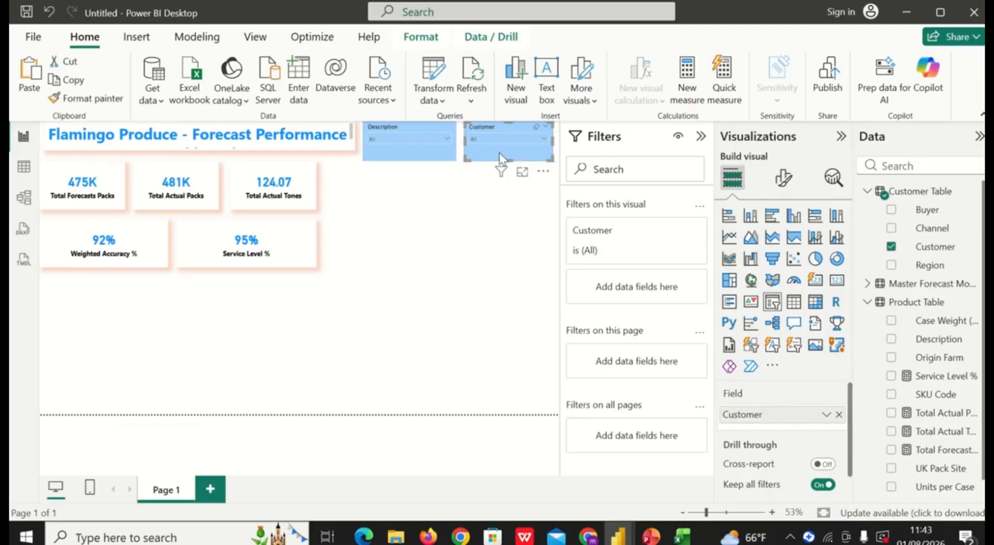
key("ctrl+c")
key("ctrl+v")
left_click_drag(501, 155, 397, 196)
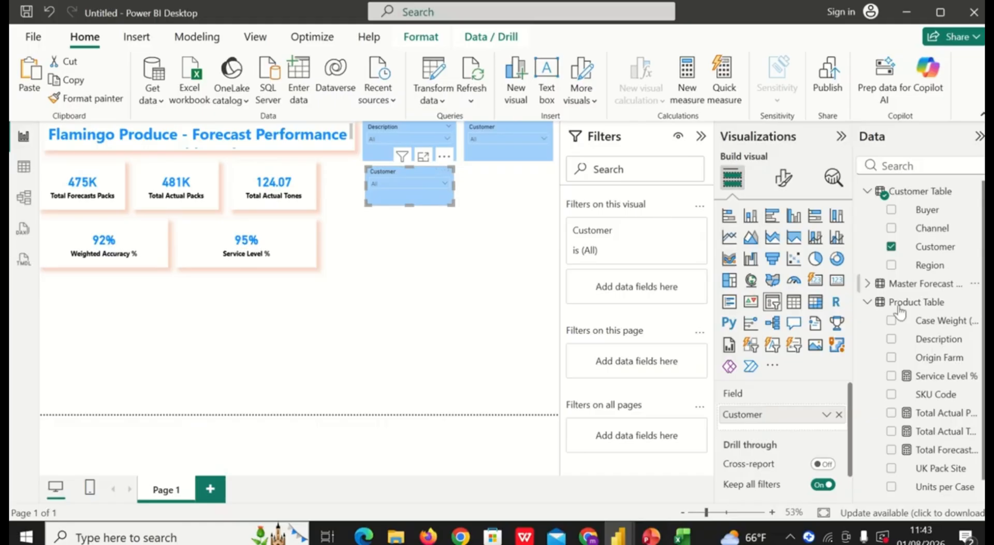
- Replace the Customer field with Origin Farm in the slicer below Description, and check its dropdown list
scroll(912, 361, "down", 1)
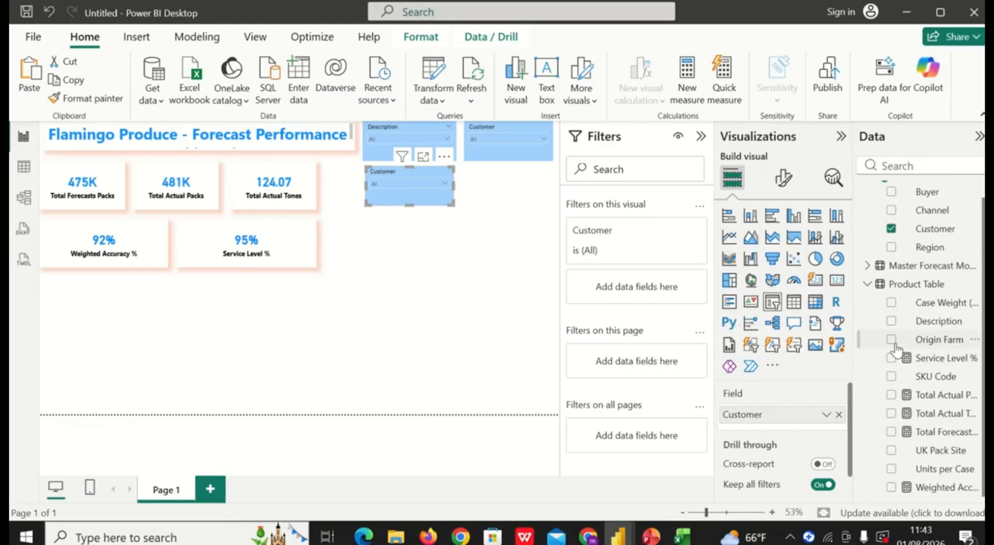
left_click(891, 339)
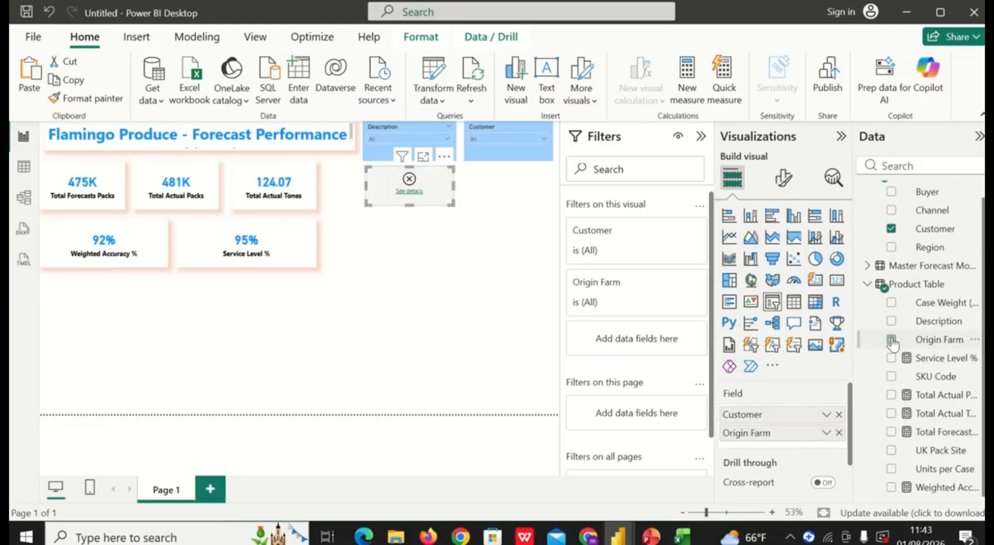
left_click(840, 415)
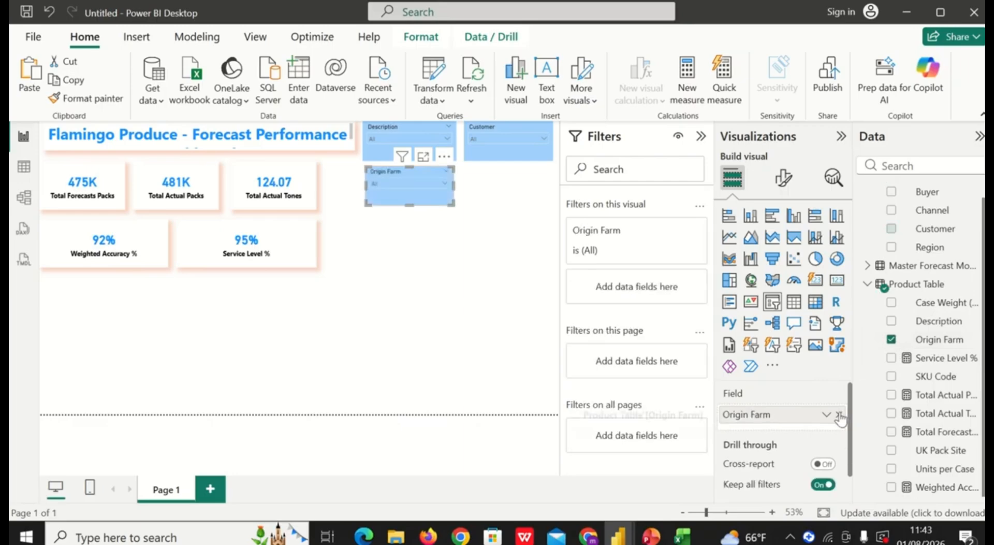
left_click(444, 184)
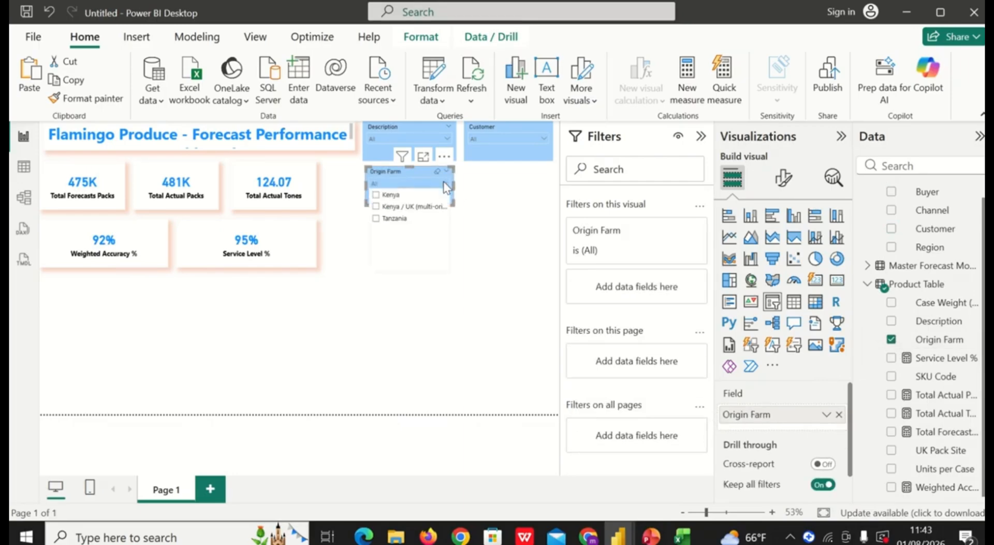
left_click(491, 244)
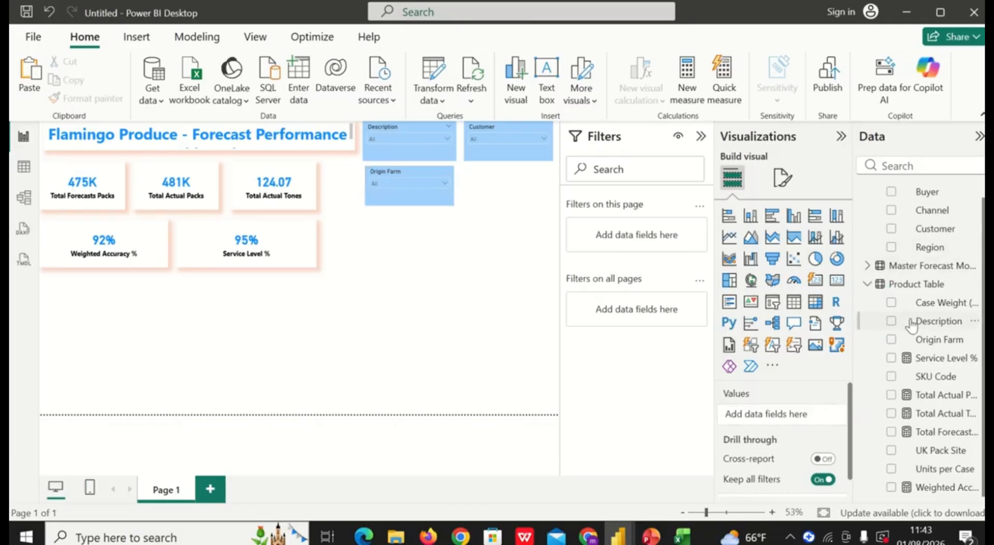
- Duplicate the Origin Farm slicer and place the copy beside it, directly below the Customer slicer
scroll(912, 323, "up", 1)
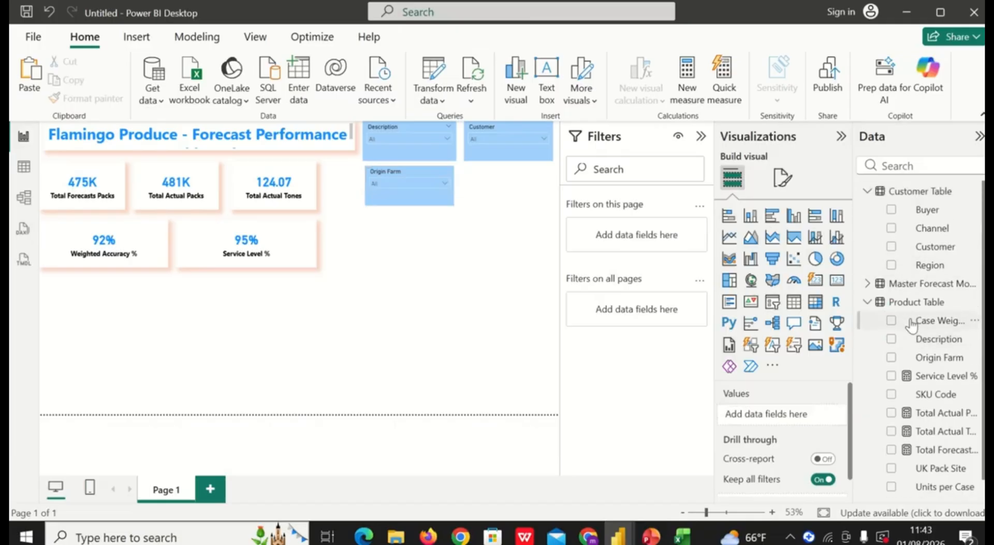
left_click(430, 205)
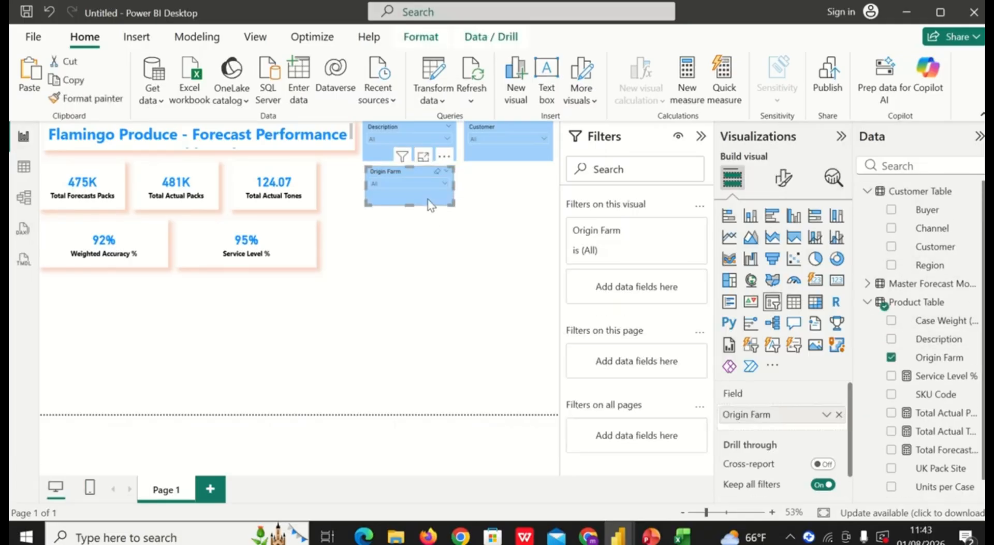
key("ctrl+v")
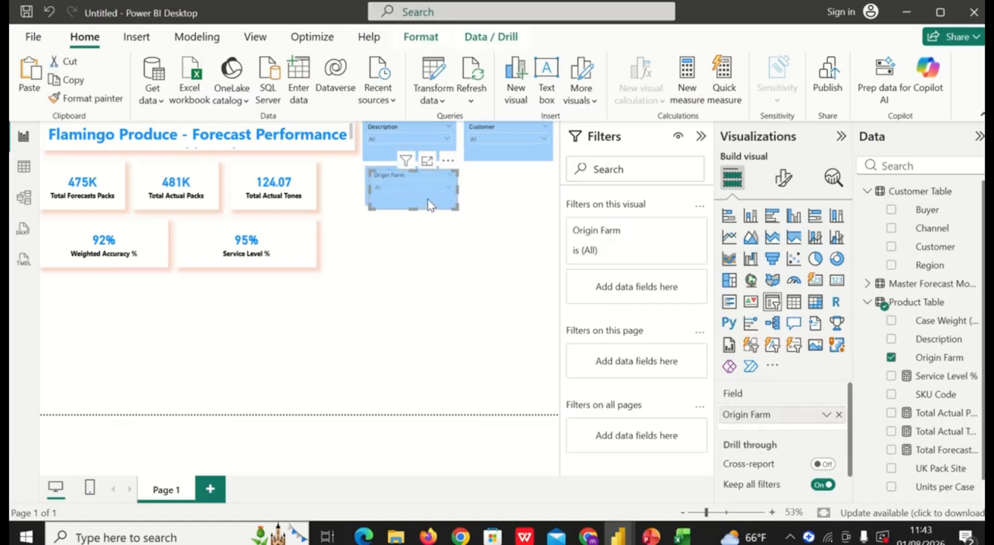
left_click_drag(430, 205, 521, 196)
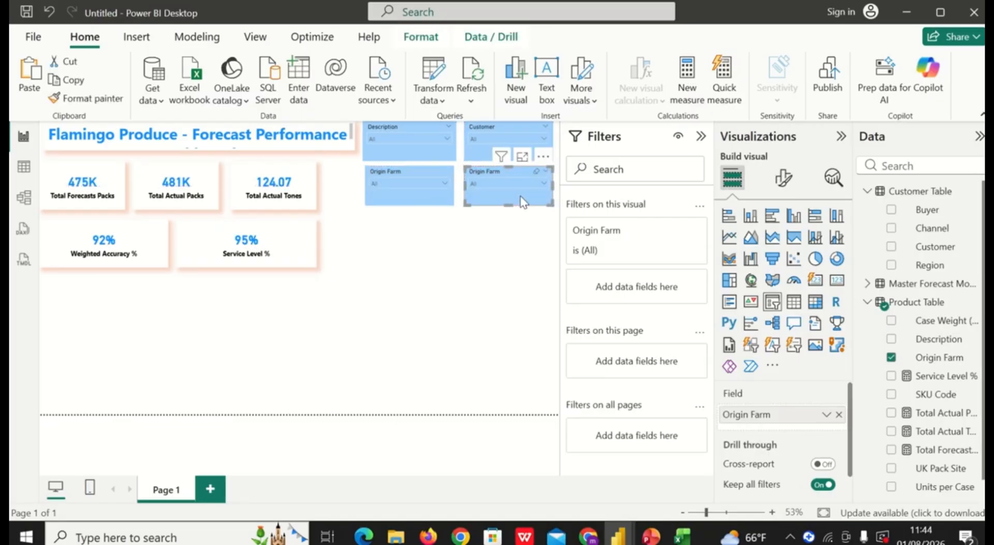
- Replace the Origin Farm field with Channel from the Customer Table in the slicer below Customer, and check its dropdown list
left_click(839, 414)
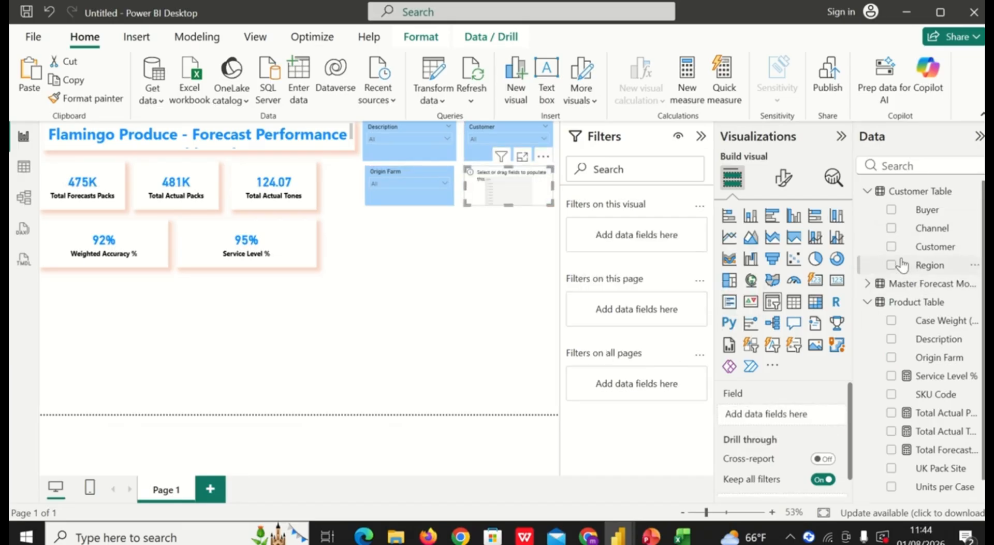
left_click(890, 229)
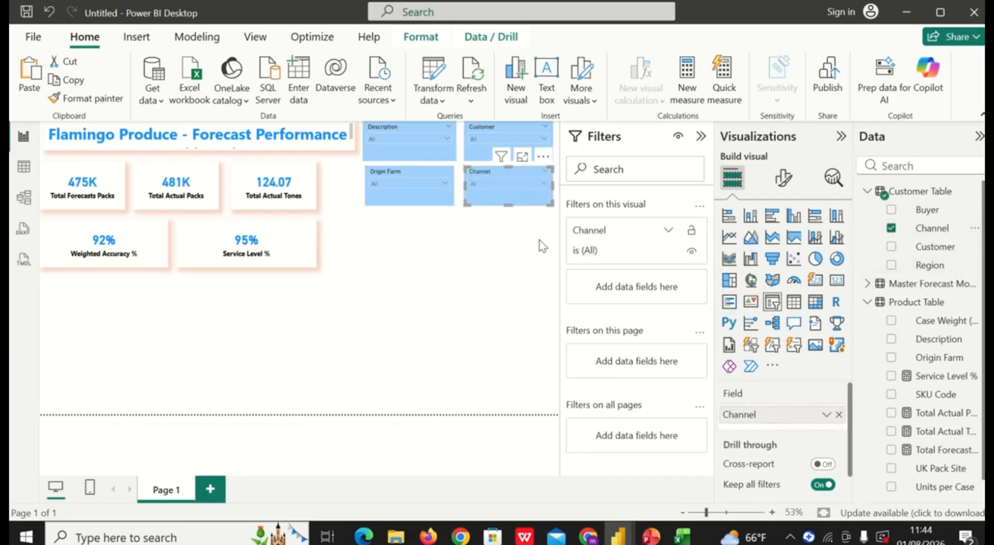
left_click(529, 182)
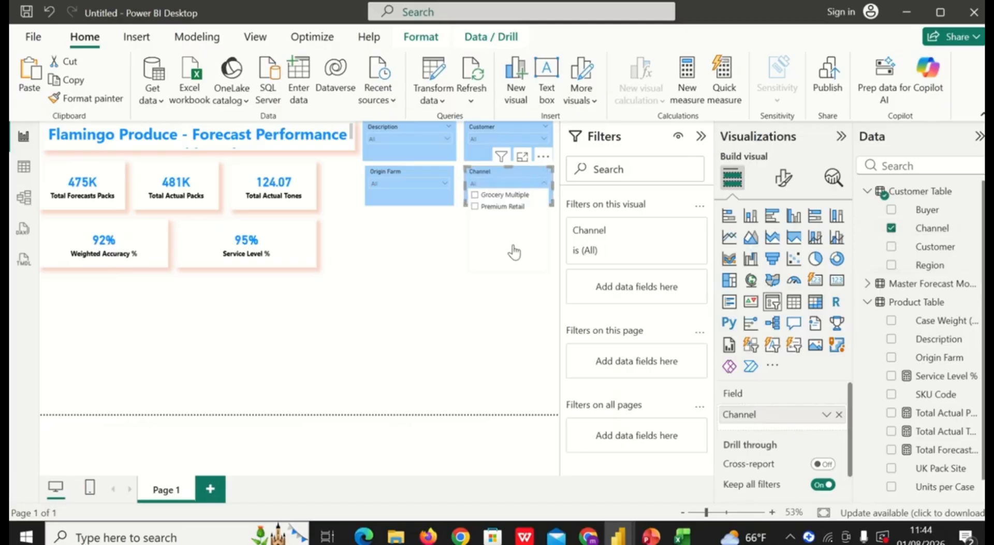
left_click(460, 264)
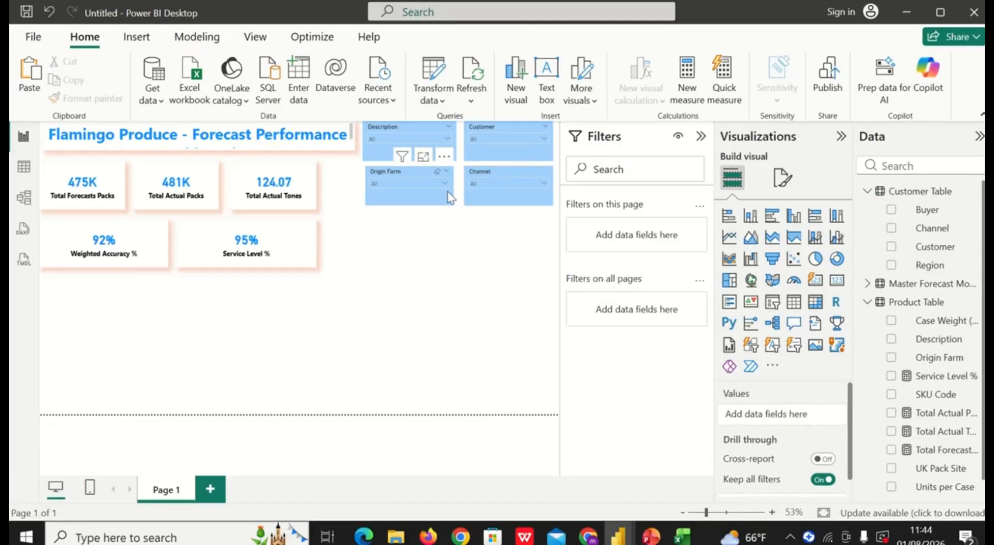
- Widen the Origin Farm slicer so its right edge lines up with the Description slicer above it
left_click(449, 195)
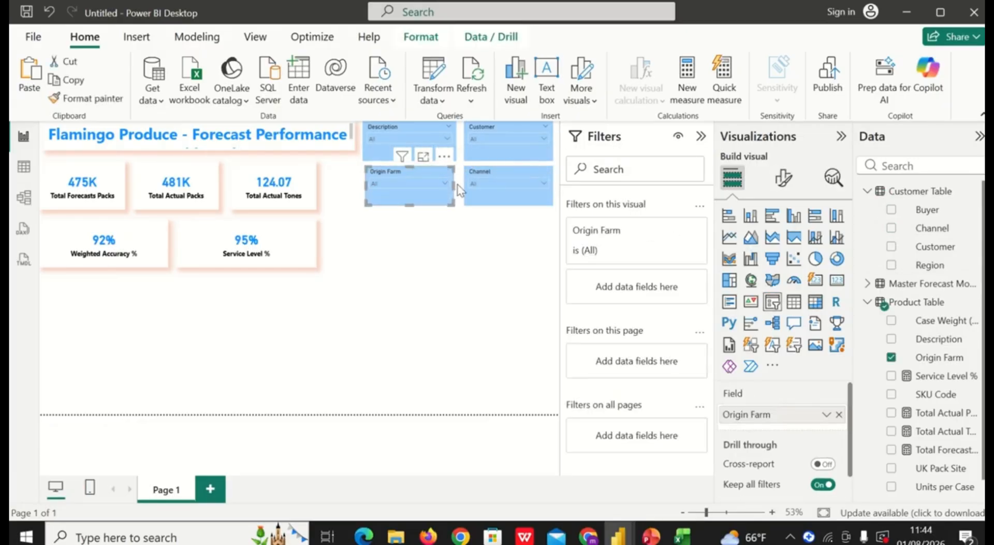
left_click_drag(458, 185, 459, 186)
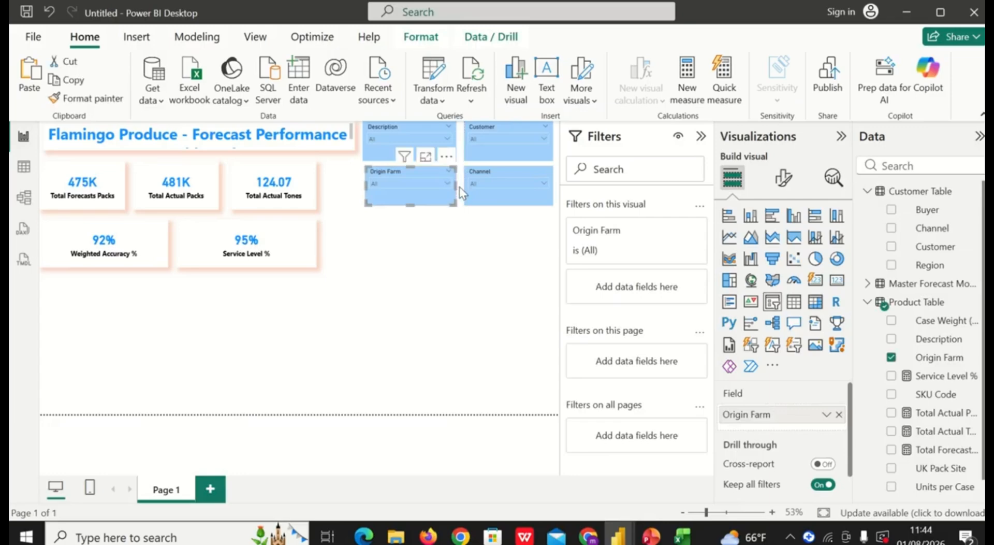
left_click(481, 203)
left_click(455, 235)
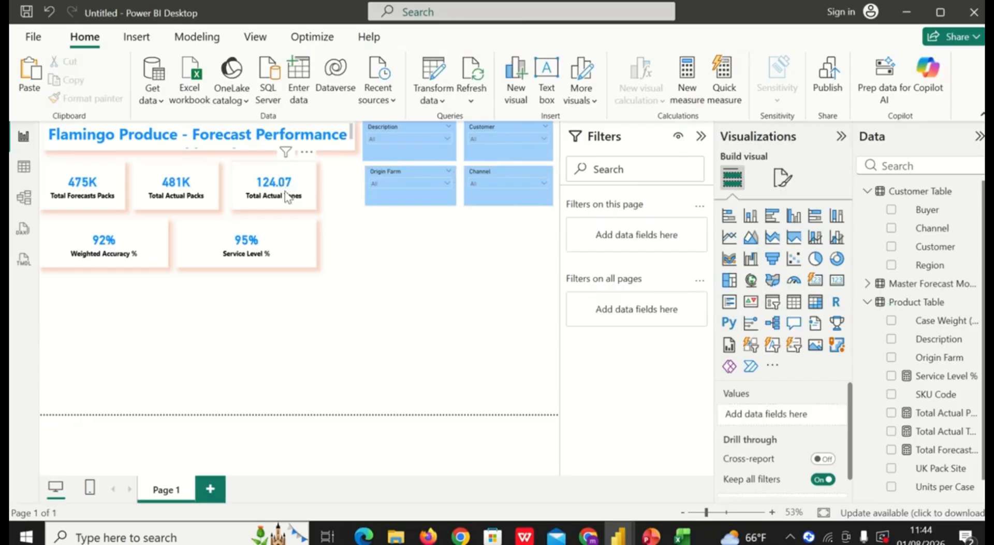
- Move the Total Actual Tones card to the title's right edge and extend the Origin Farm slicer's left edge to align with the Description slicer
left_click_drag(289, 196, 331, 195)
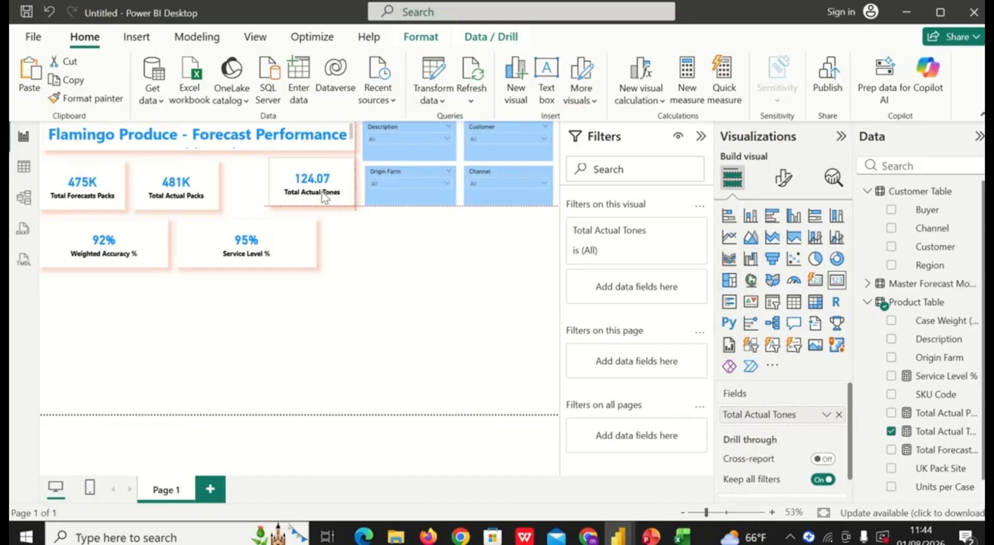
left_click(324, 196)
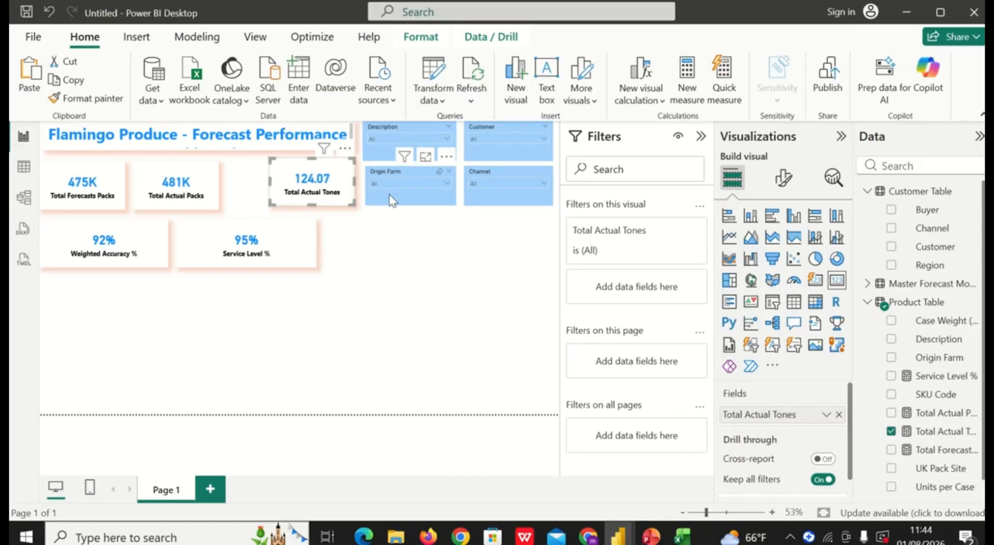
left_click(392, 200)
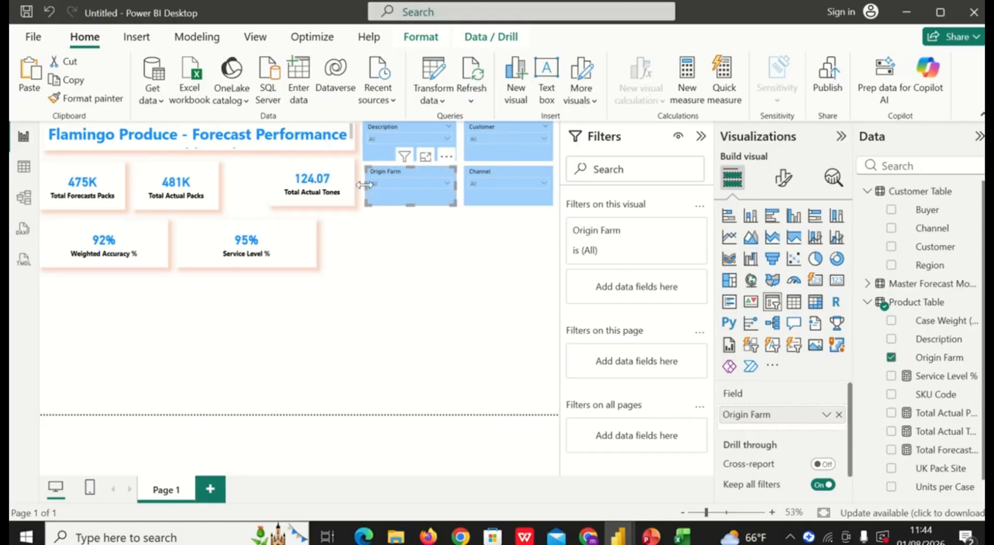
left_click_drag(363, 185, 360, 185)
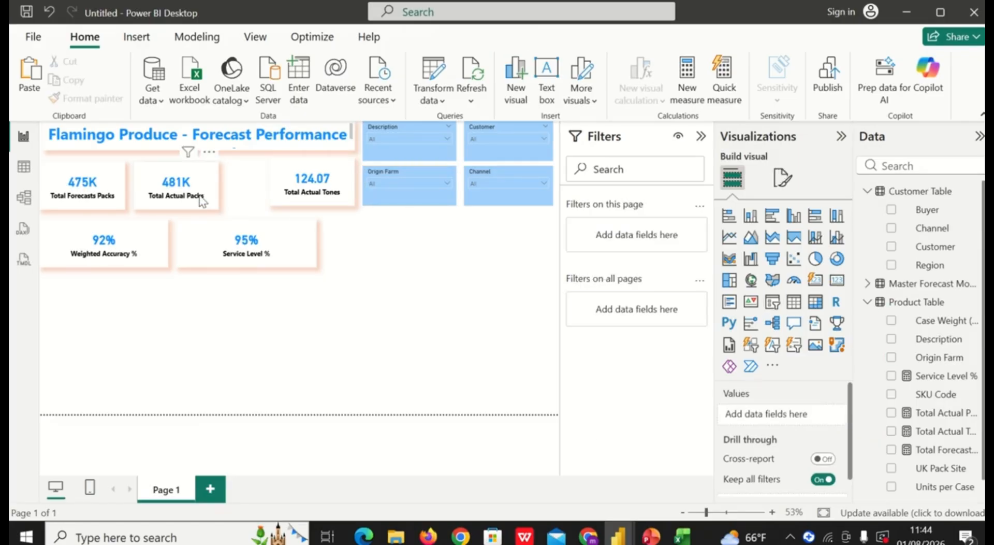
- Shift the Total Actual Packs card right and widen the Total Actual Tones card leftward toward it
left_click_drag(204, 200, 224, 202)
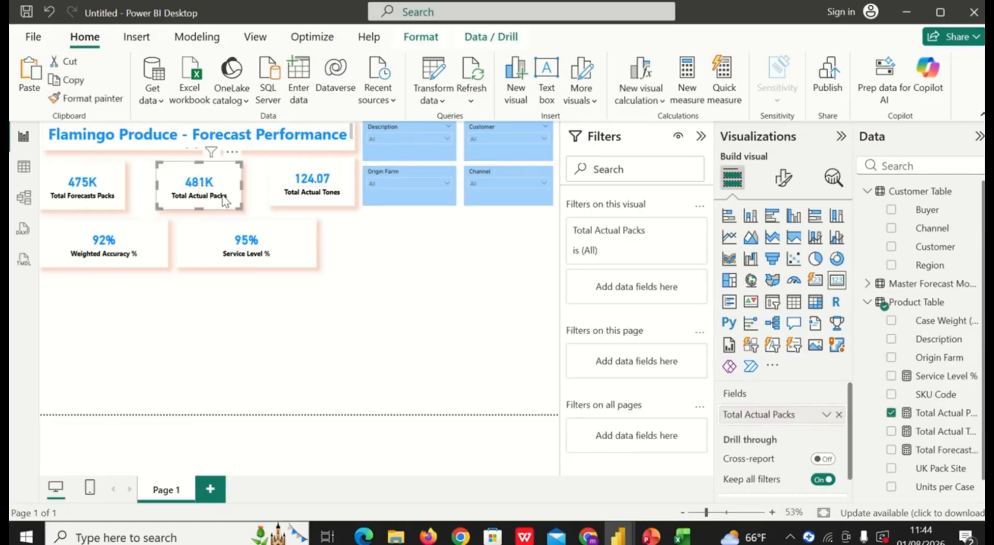
left_click(274, 183)
left_click_drag(274, 182, 253, 184)
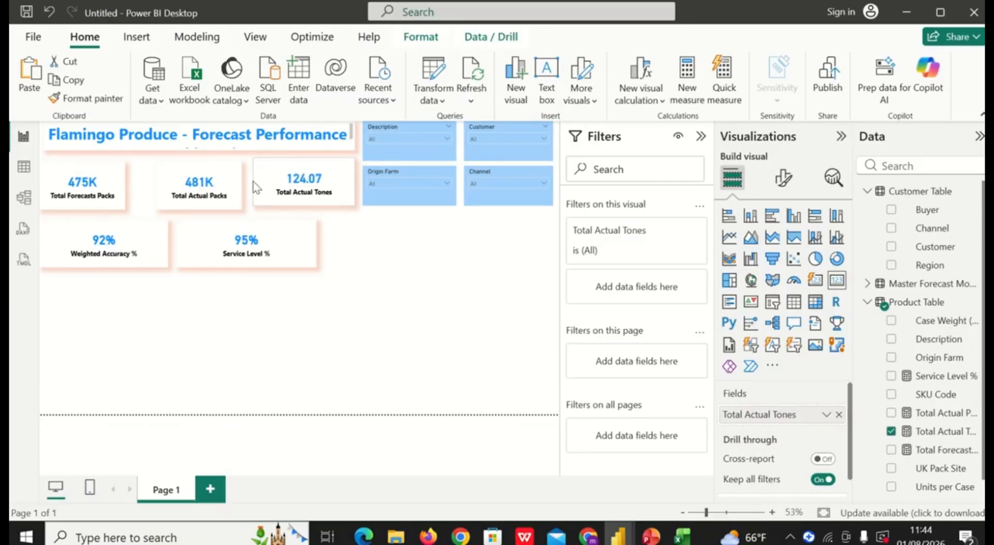
- Align the Total Actual Packs and Total Forecasts Packs cards with the Total Actual Tones card, widening both to even out the row
left_click(224, 198)
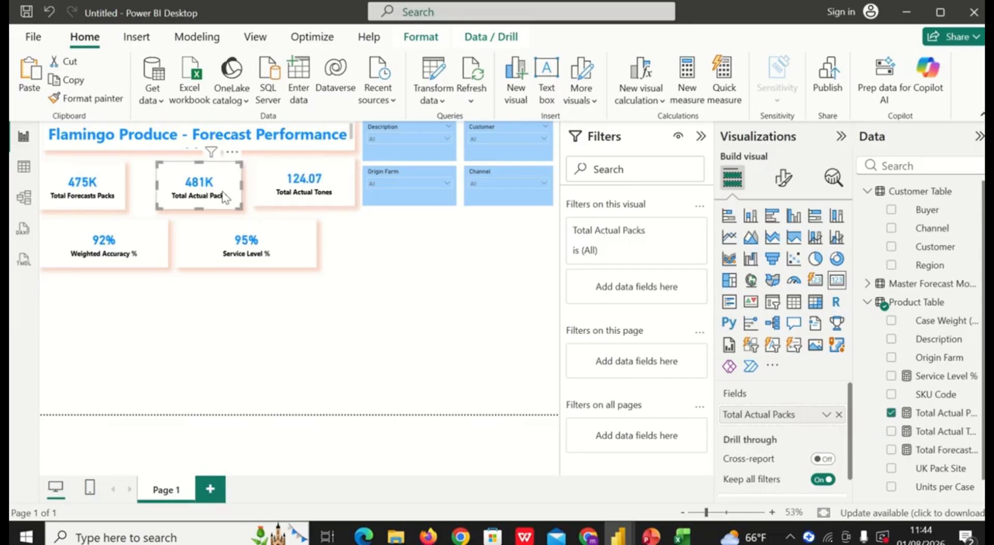
left_click_drag(224, 197, 223, 193)
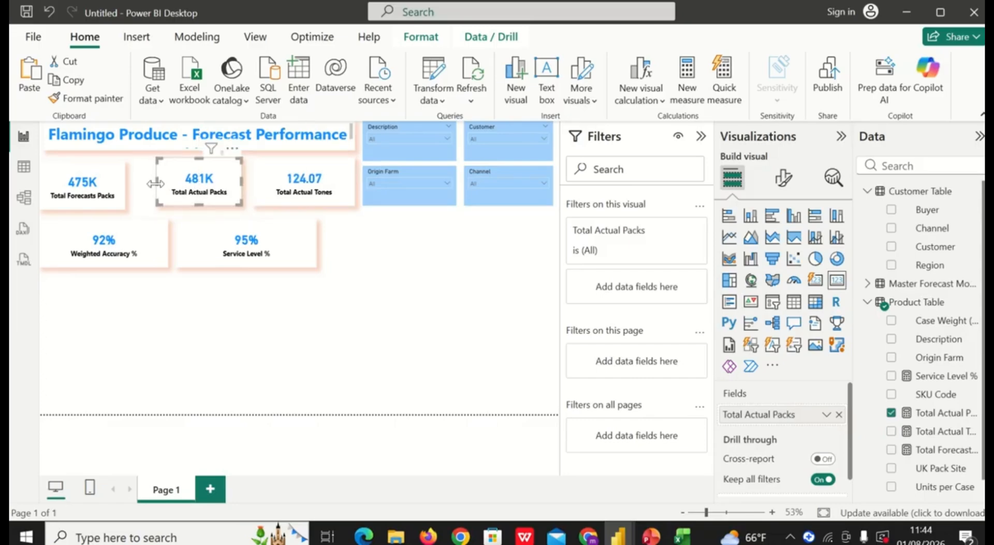
left_click_drag(157, 191, 145, 190)
left_click(92, 192)
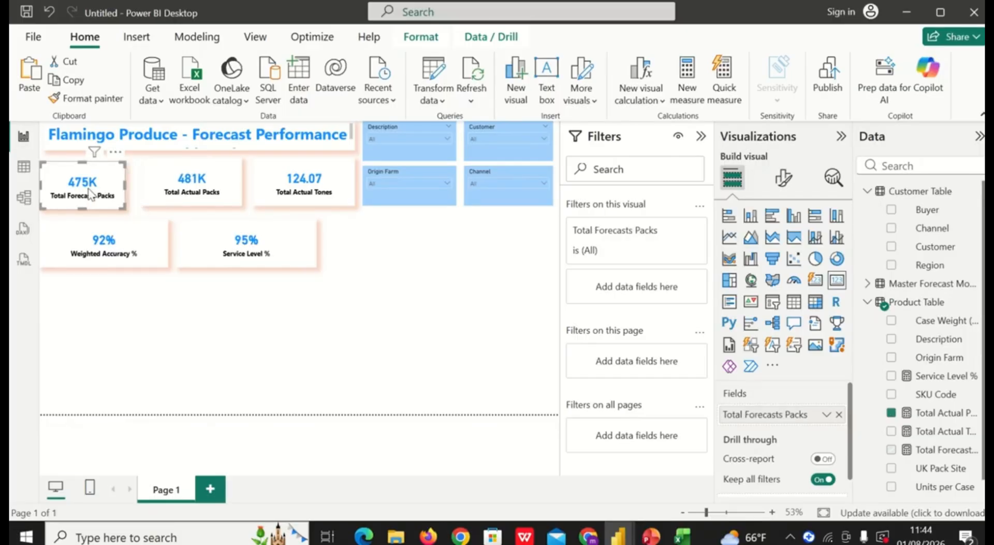
left_click_drag(124, 184, 101, 192)
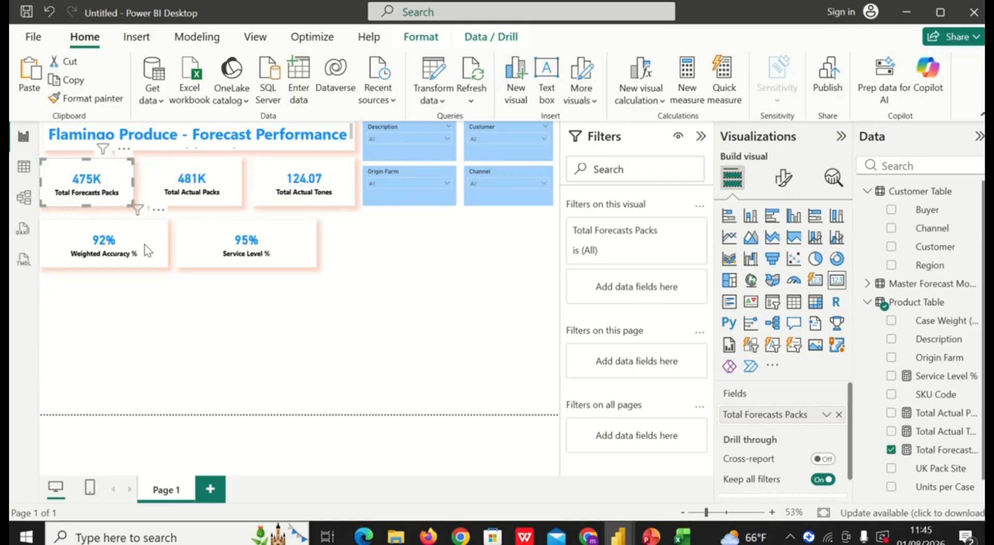
- Resize the Service Level % and Weighted Accuracy % cards so the second card row spans the same width as the first
left_click(222, 234)
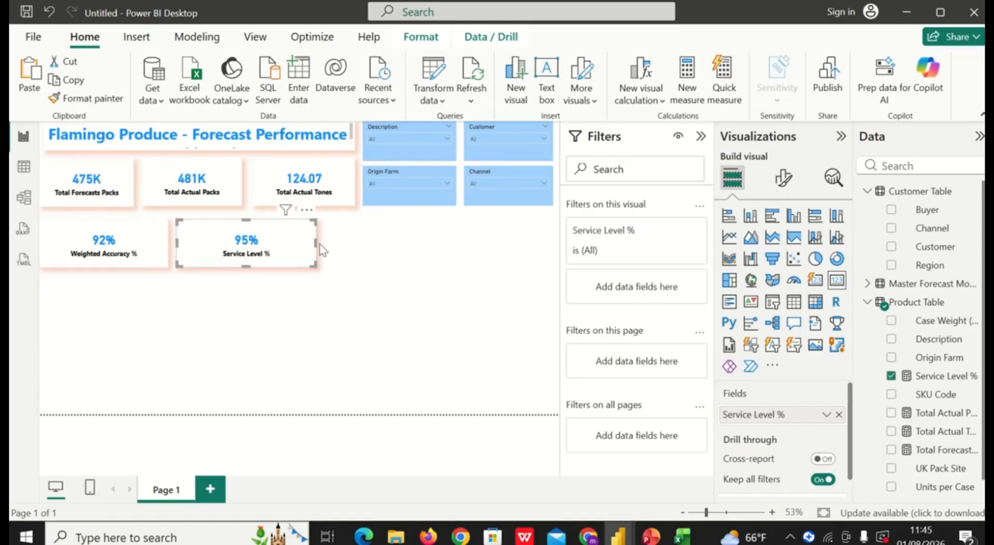
left_click_drag(316, 244, 356, 249)
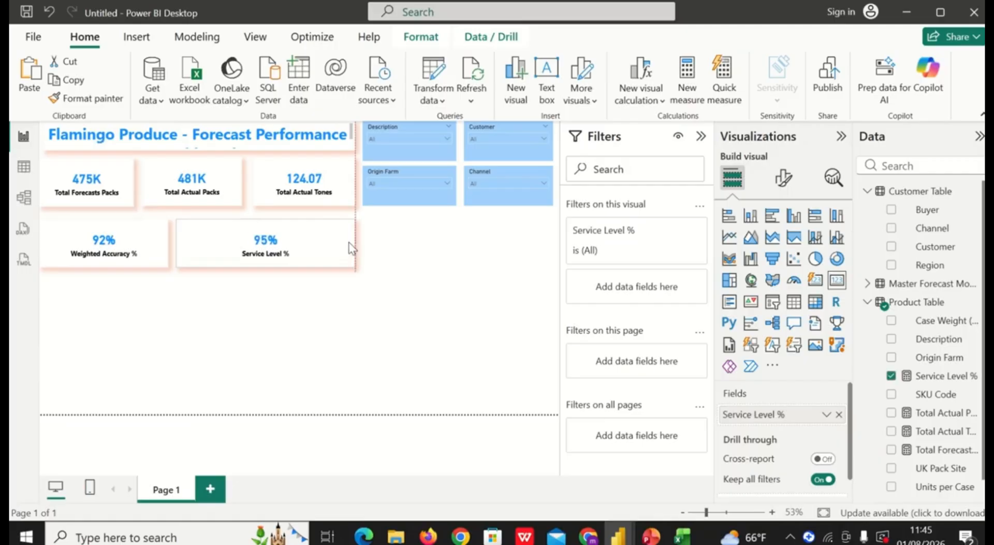
left_click(115, 259)
left_click(213, 240)
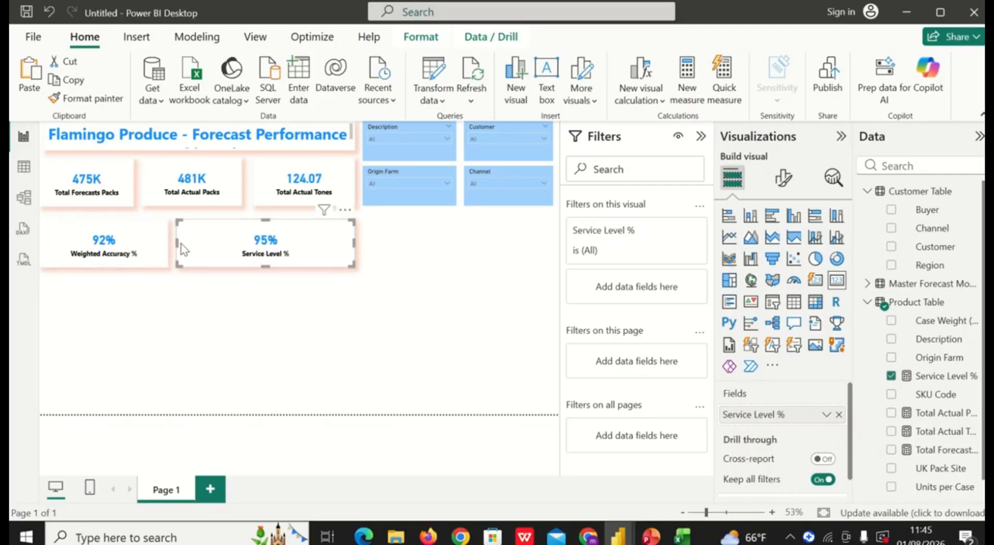
mouse_move(181, 249)
left_mouse_down()
mouse_move(190, 248)
mouse_move(169, 242)
mouse_move(177, 244)
left_mouse_up()
left_click(163, 242)
left_click(424, 253)
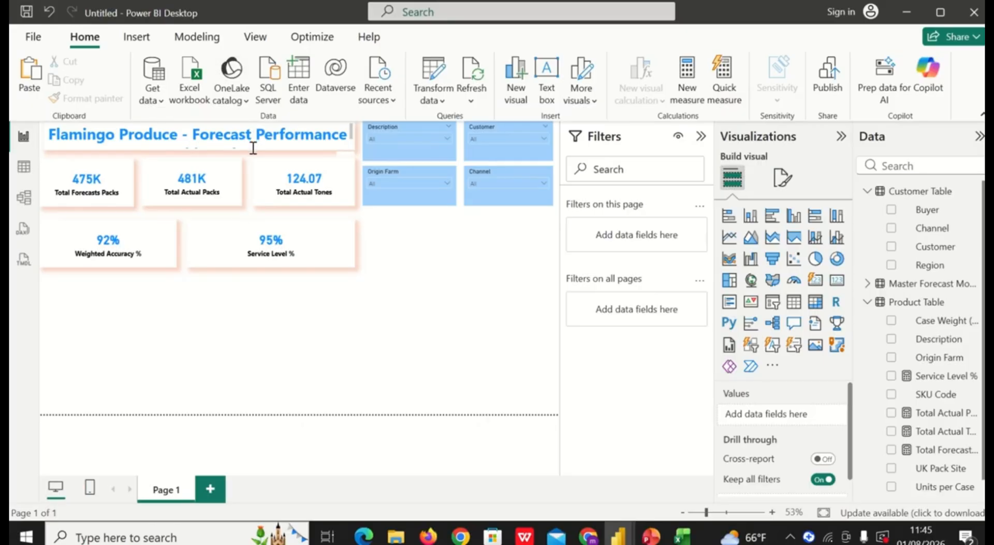
- Add the word "Dashboard" to the end of the page title and make its text box tall enough for two lines
left_click(220, 146)
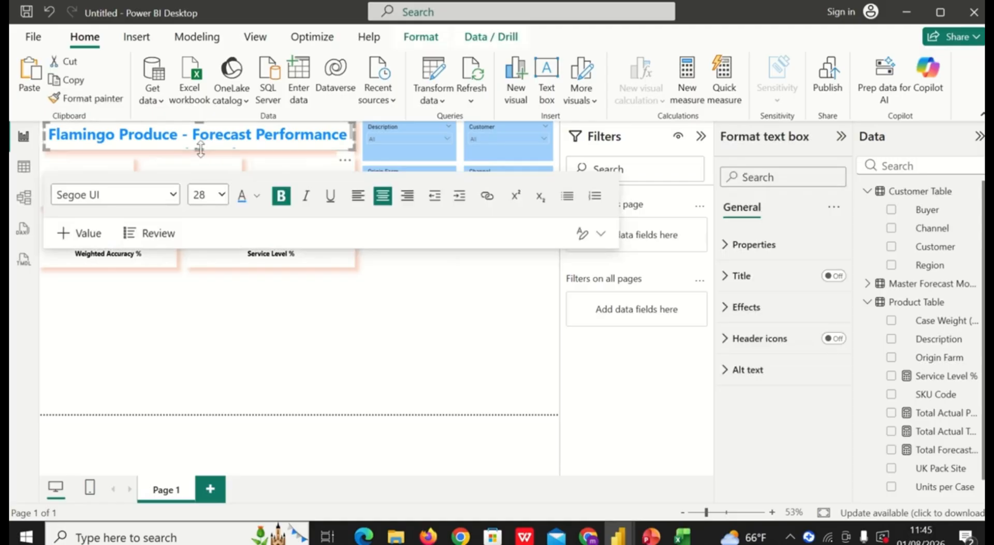
type("Dashboard")
left_click_drag(199, 183, 202, 163)
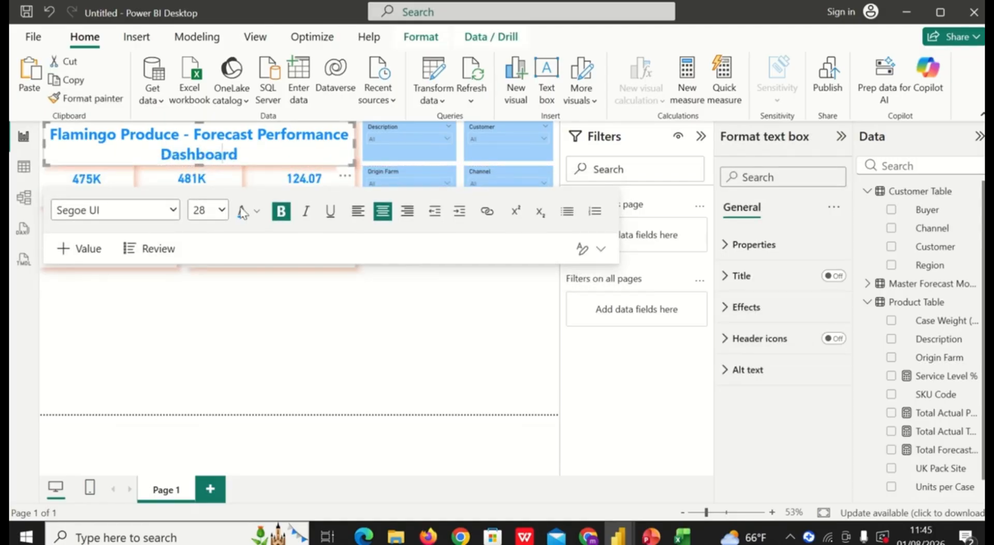
left_click(374, 301)
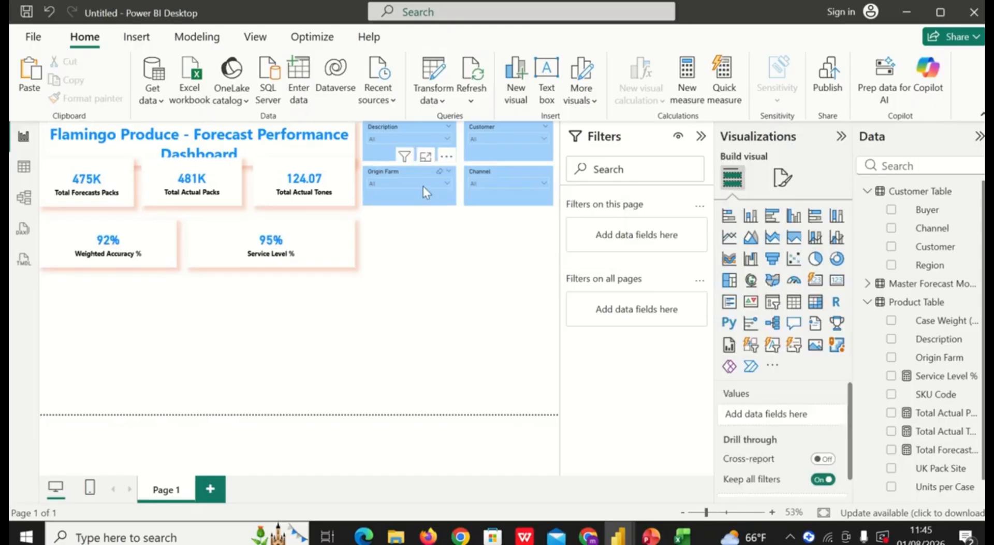
- Move Origin Farm and Channel down beside the second card row, and Description and Customer down beside the first card row
left_click_drag(424, 205, 426, 265)
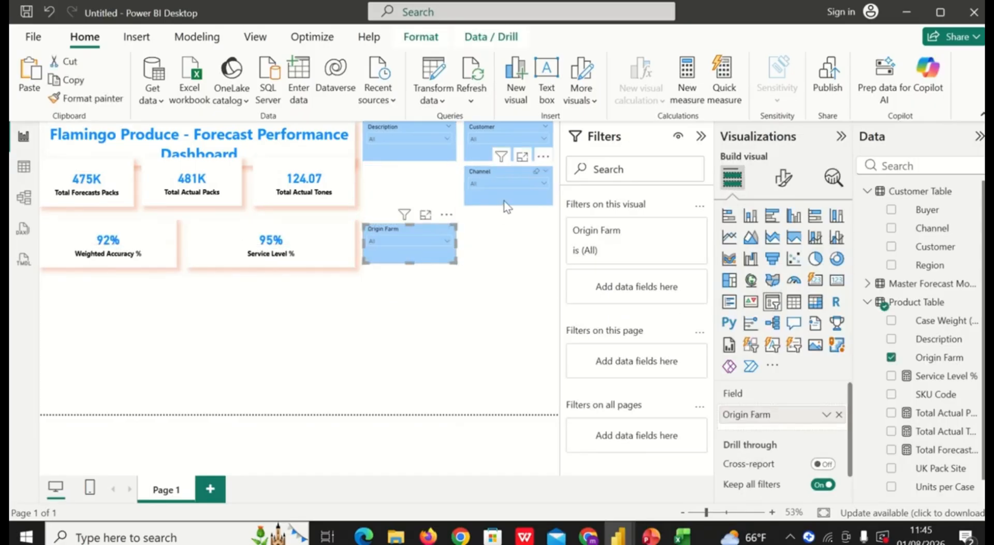
left_click_drag(508, 203, 511, 267)
left_click_drag(394, 158, 393, 207)
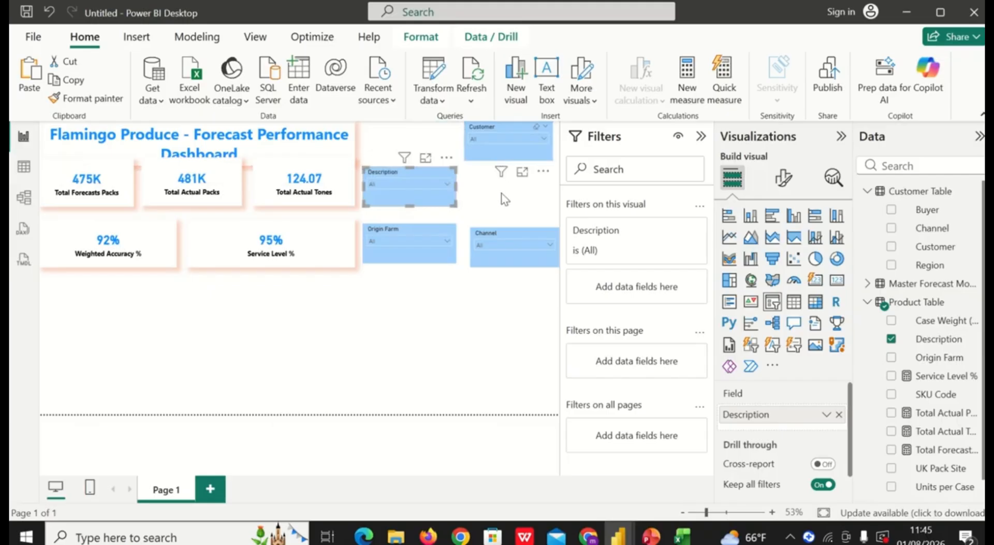
left_click_drag(496, 153, 502, 198)
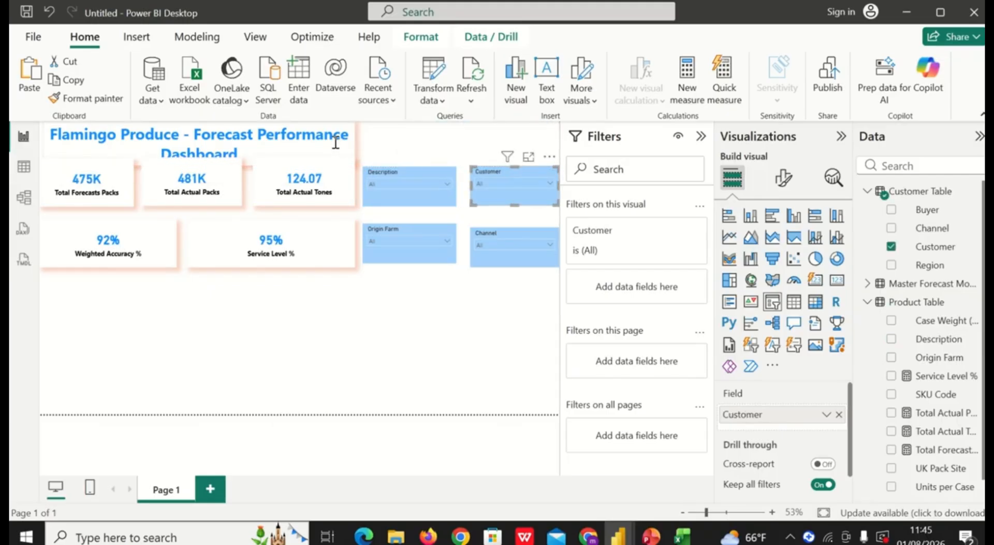
- Stretch the title text box across the full page width and reduce its height to a single line
left_click_drag(335, 143, 354, 143)
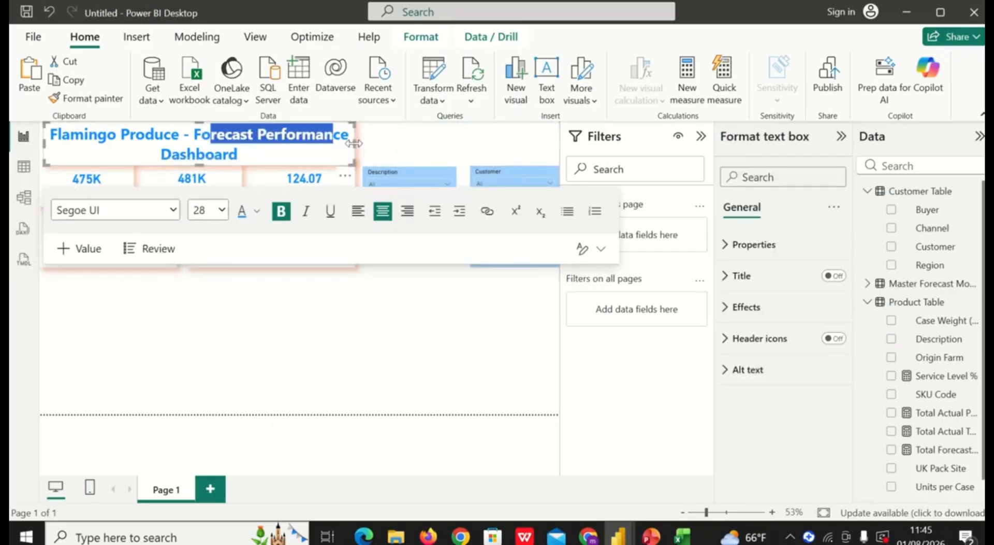
left_click(354, 145)
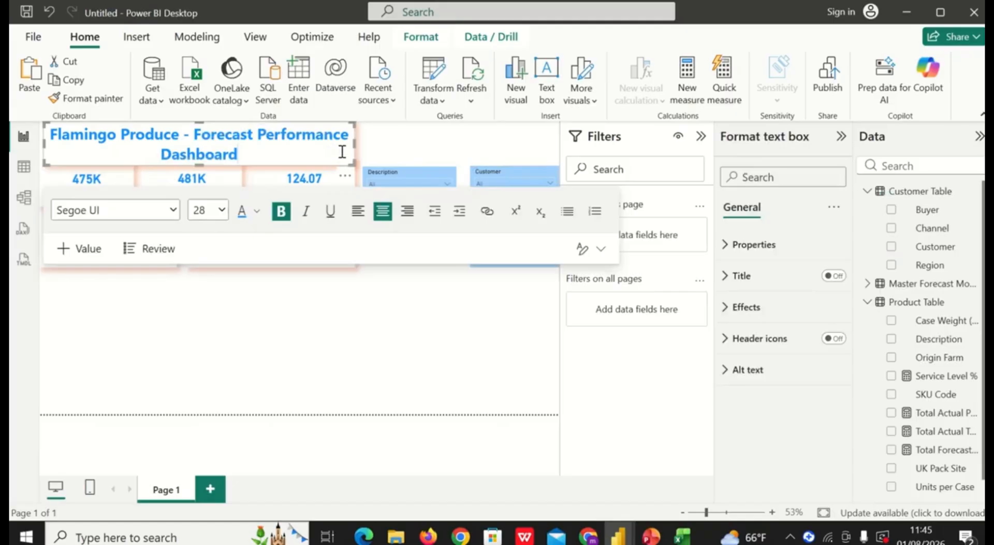
left_click_drag(354, 146, 555, 132)
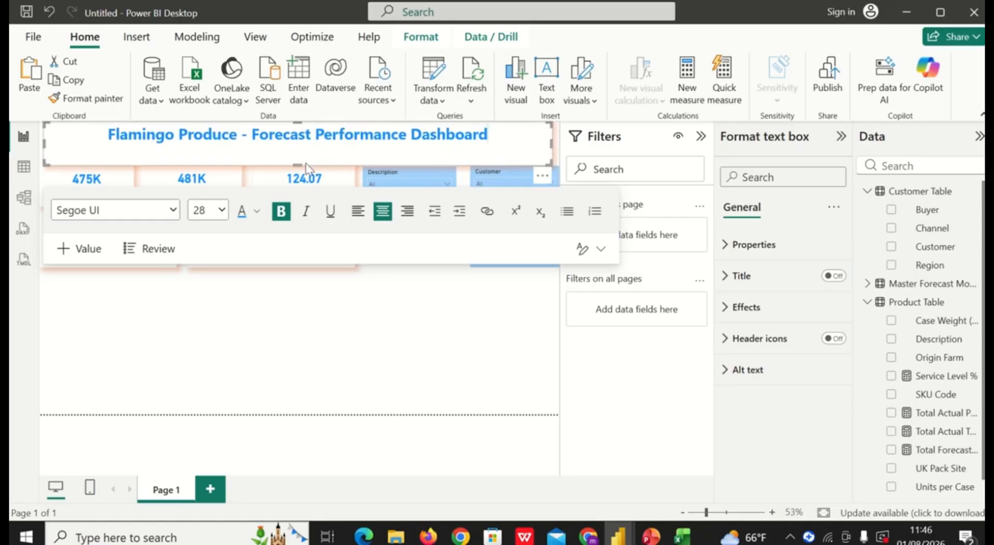
left_click_drag(294, 163, 294, 147)
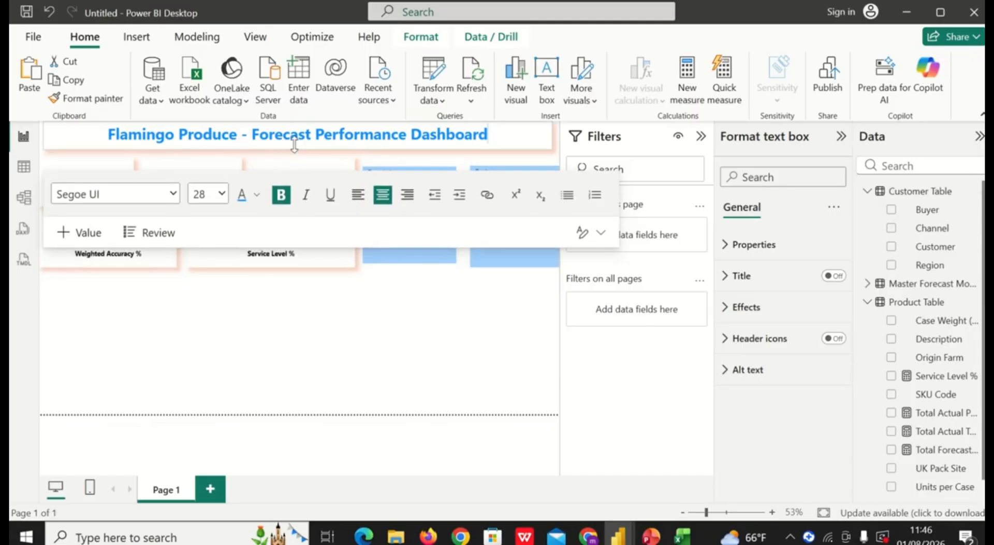
left_click(405, 330)
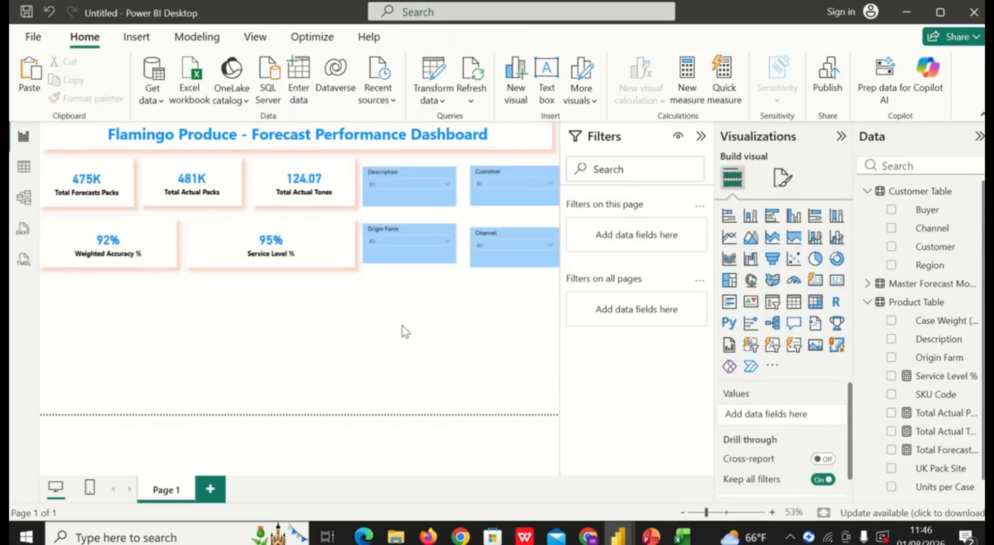
- Align the Description and Customer slicers with the first card row's top and height, extending Customer's left edge toward Description
left_click(405, 192)
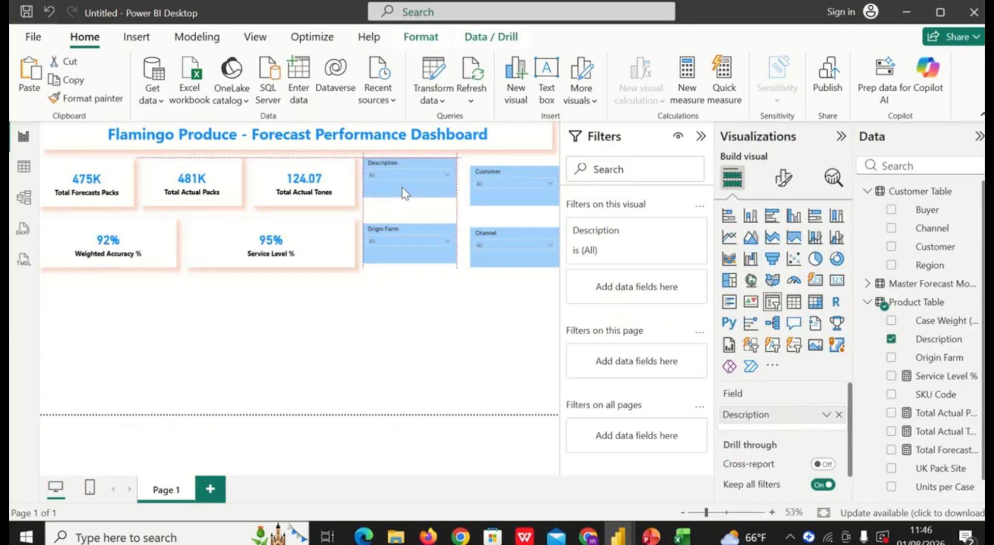
left_click_drag(409, 269, 409, 205)
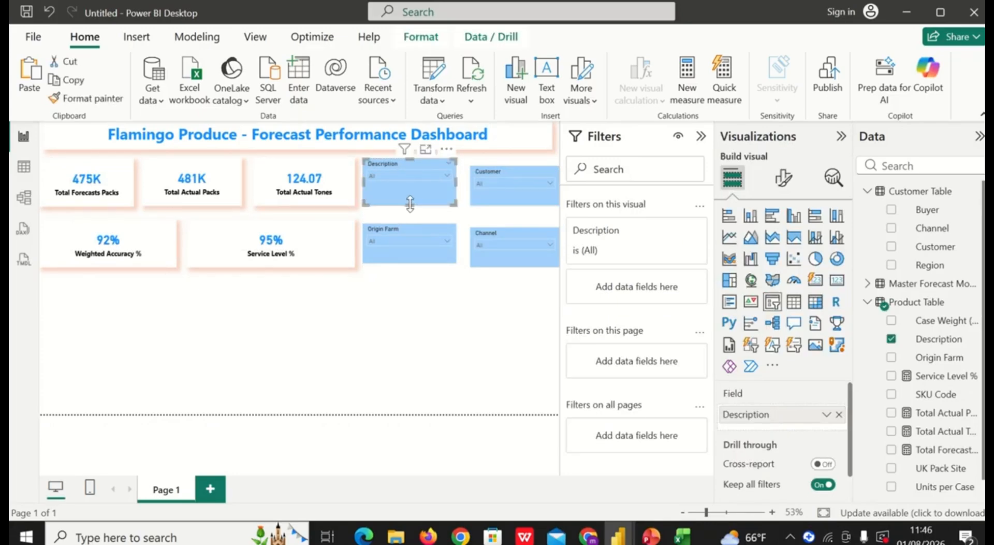
left_click(497, 200)
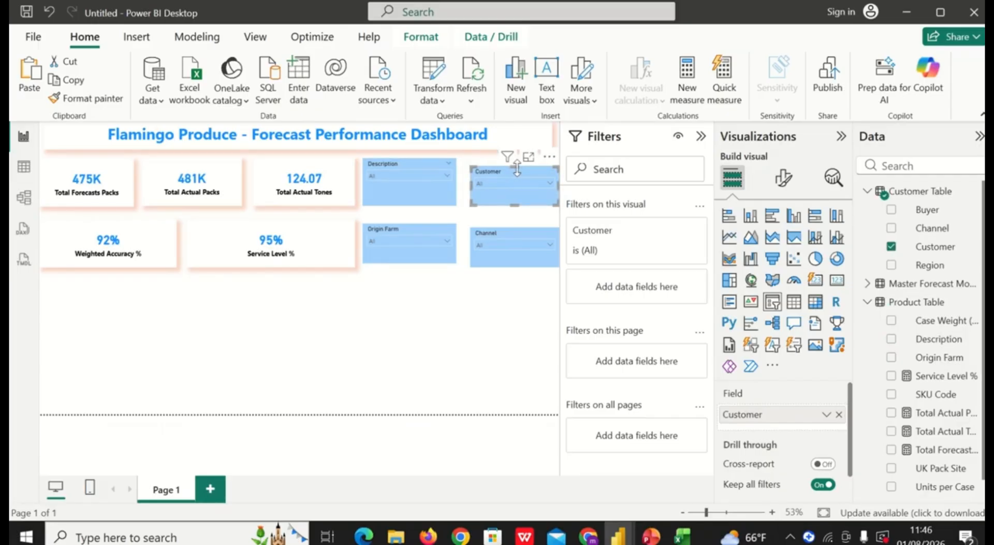
left_click_drag(517, 168, 464, 182)
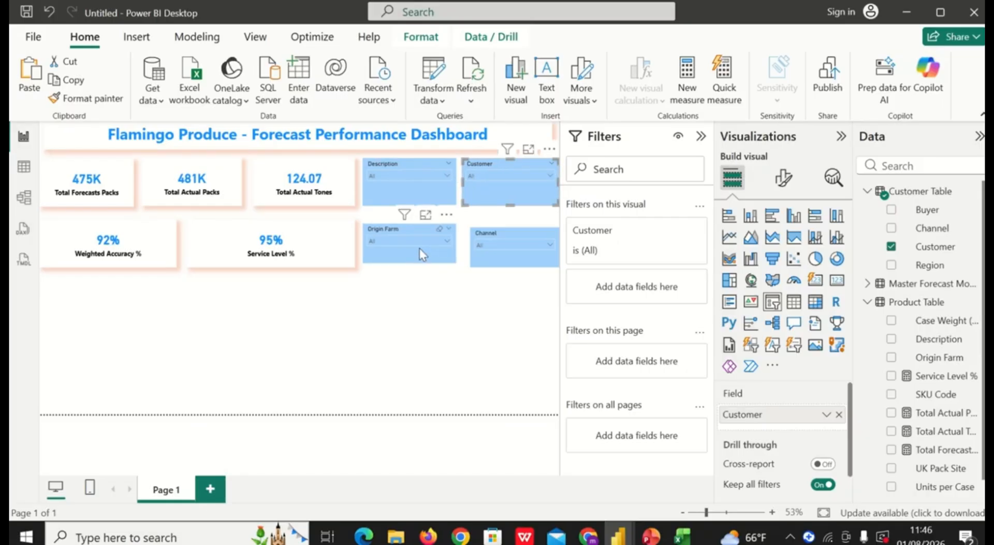
- Extend the Origin Farm slicer's top edge up toward Description and its bottom edge down to the second card row's bottom
left_click(420, 248)
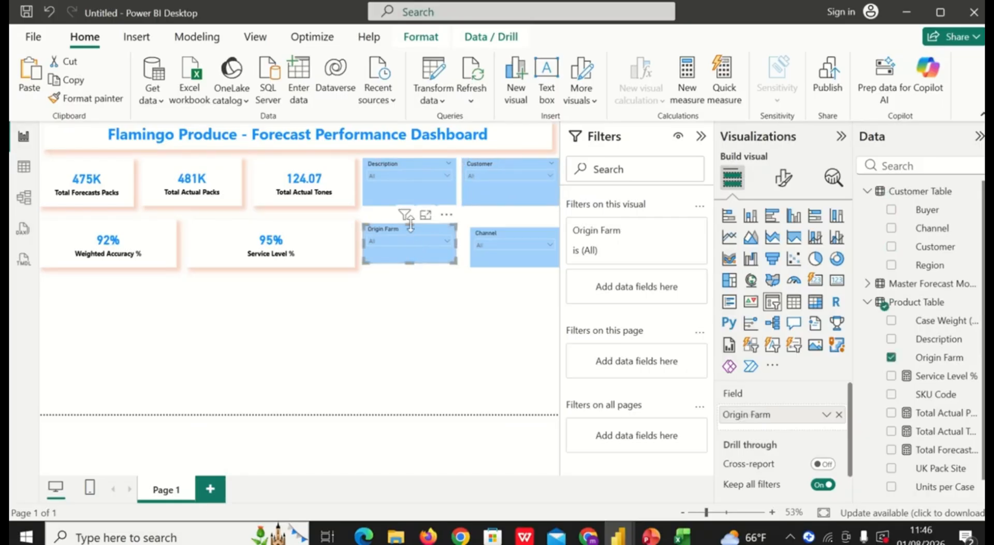
left_click_drag(411, 222, 411, 214)
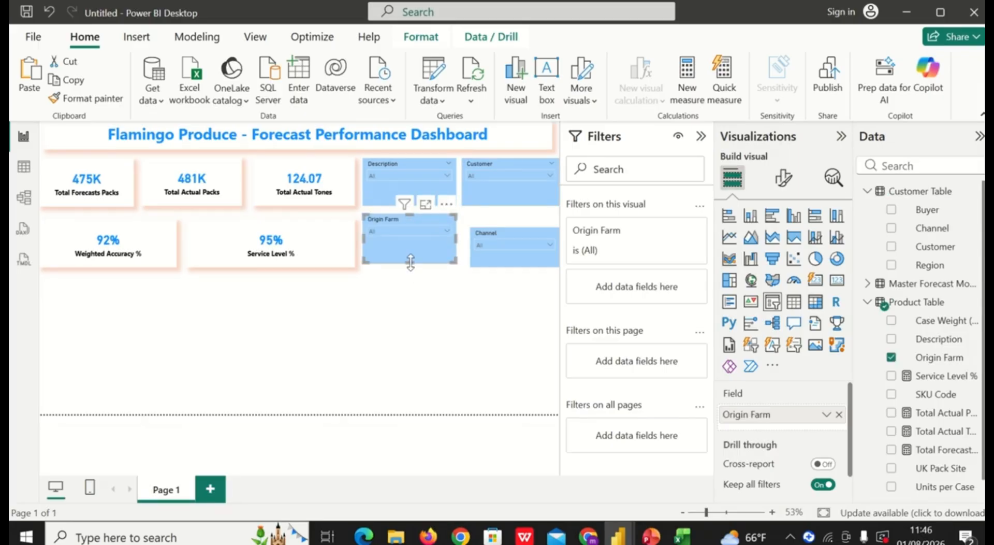
left_click_drag(411, 264, 411, 268)
- Raise the Channel slicer's top edge level with Origin Farm's and extend its left edge to line up with Customer
left_click(501, 234)
left_click_drag(514, 230, 509, 212)
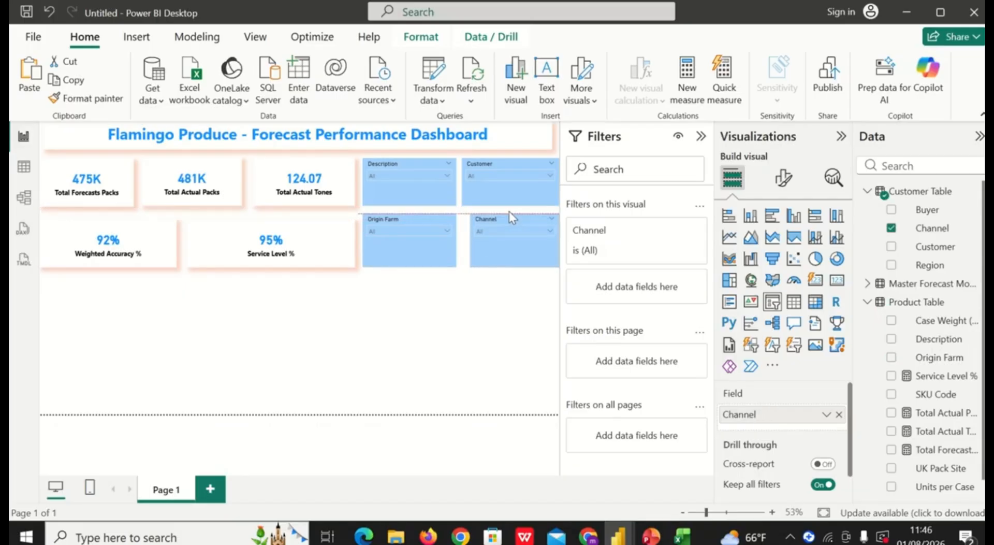
left_click(464, 242)
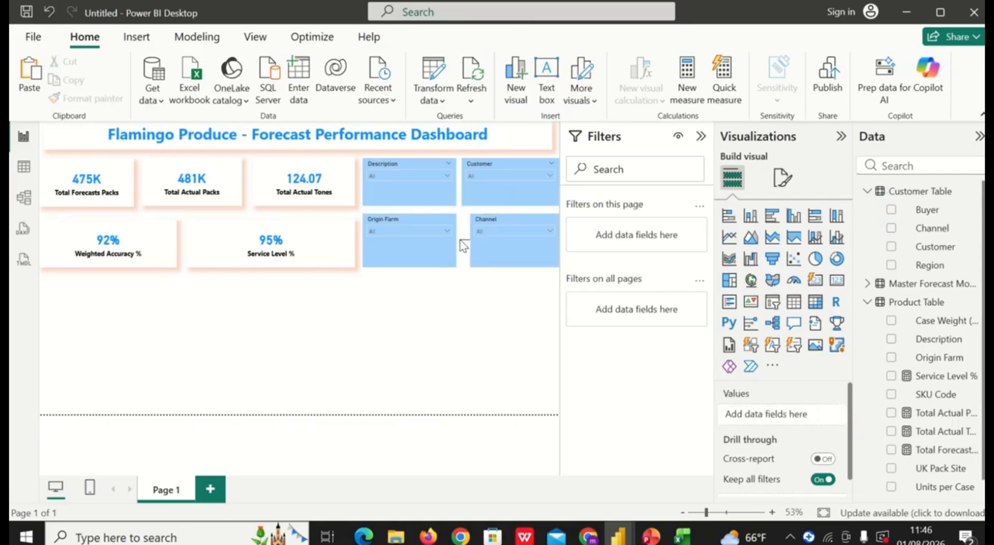
left_click(496, 247)
left_click_drag(472, 241, 466, 238)
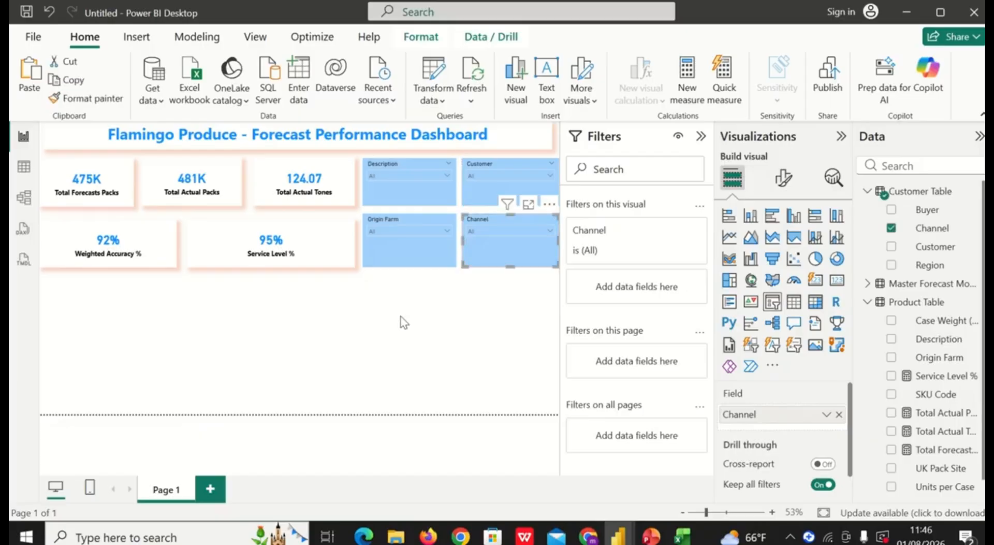
left_click(397, 307)
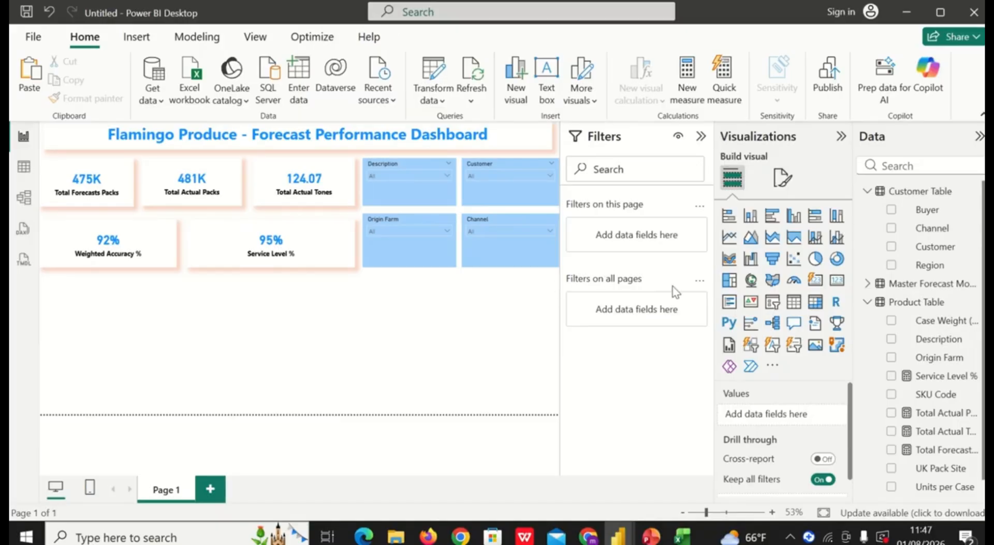
- Insert a line chart just below the Weighted Accuracy % card, with Month Name from Master Forecast Model on its X-axis
left_click(730, 240)
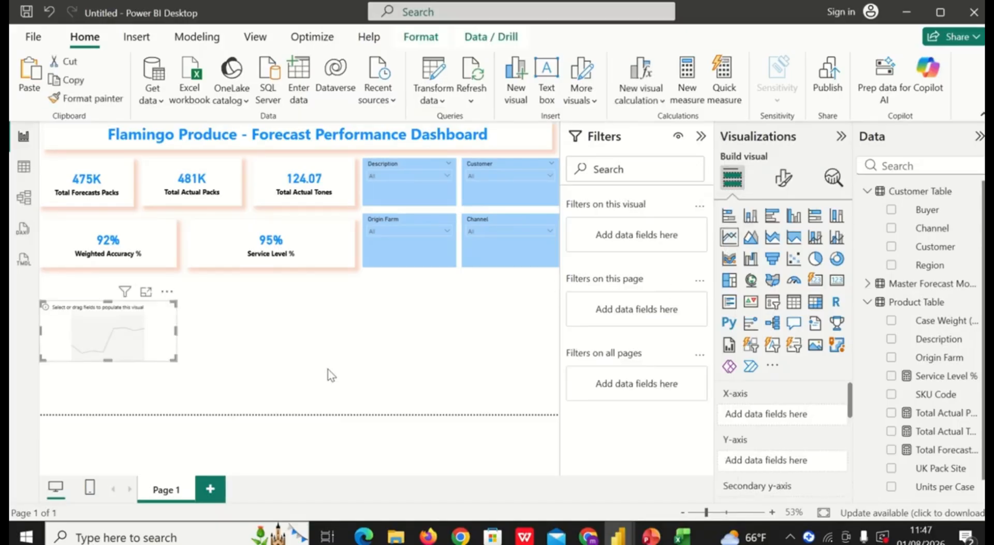
left_click_drag(131, 328, 131, 308)
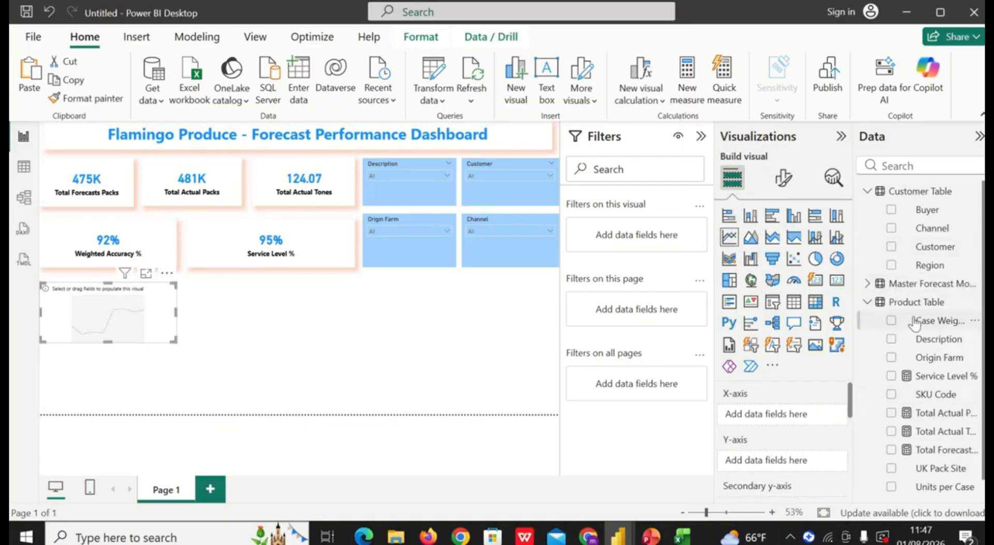
scroll(915, 322, "down", 1)
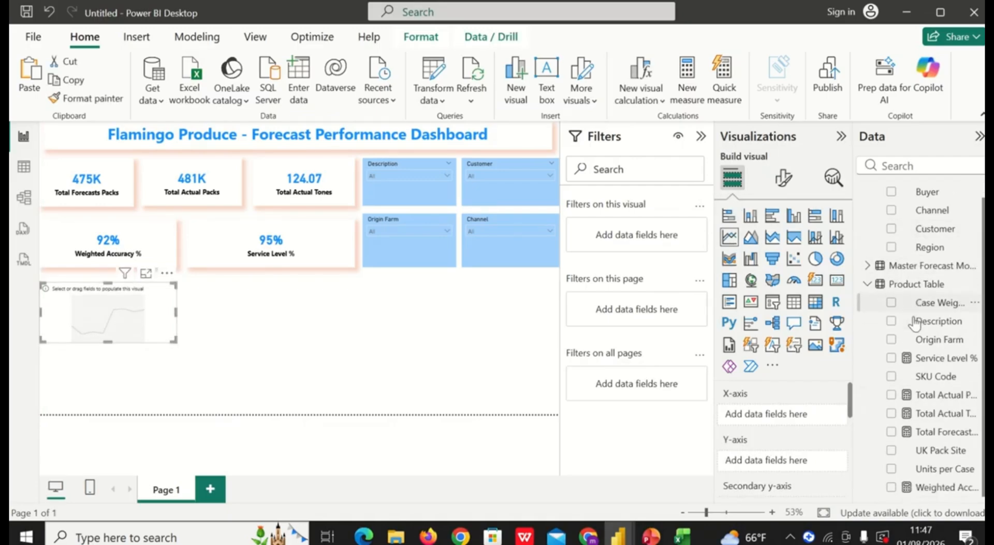
left_click(868, 284)
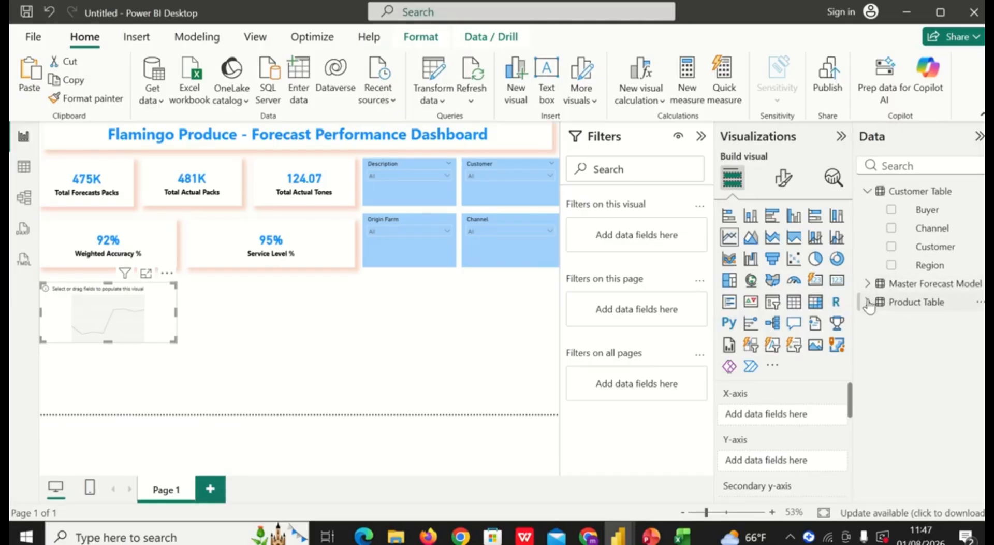
left_click(868, 284)
scroll(913, 363, "down", 5)
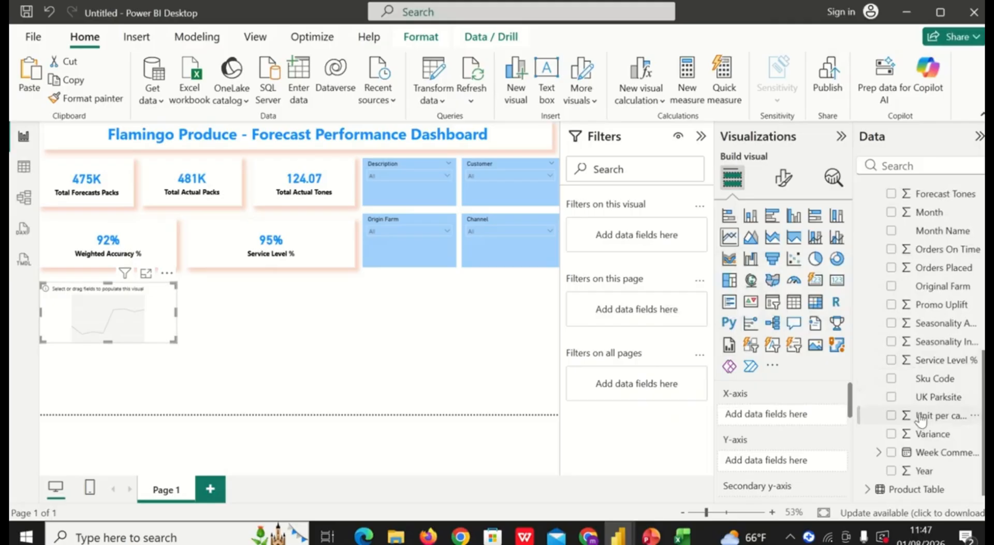
scroll(916, 393, "up", 5)
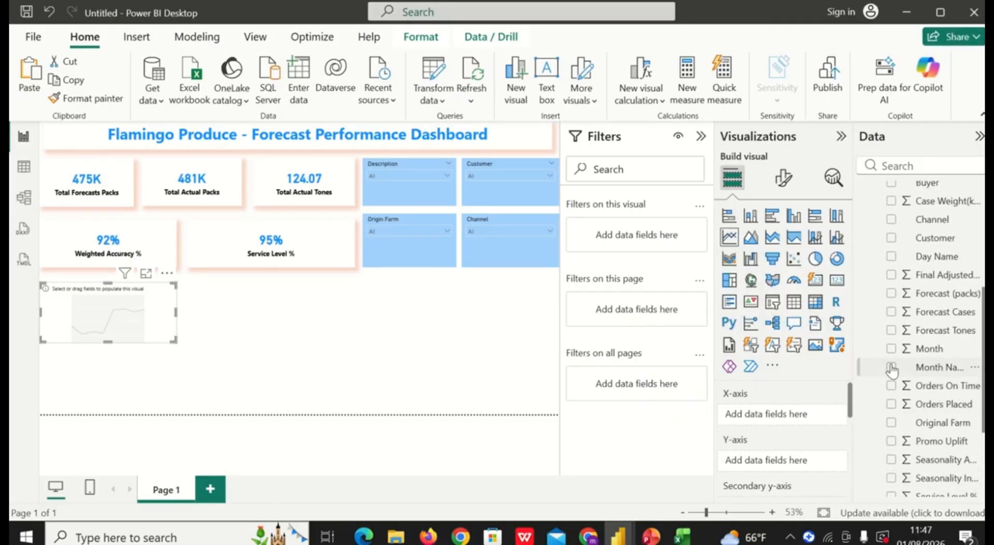
left_click(892, 368)
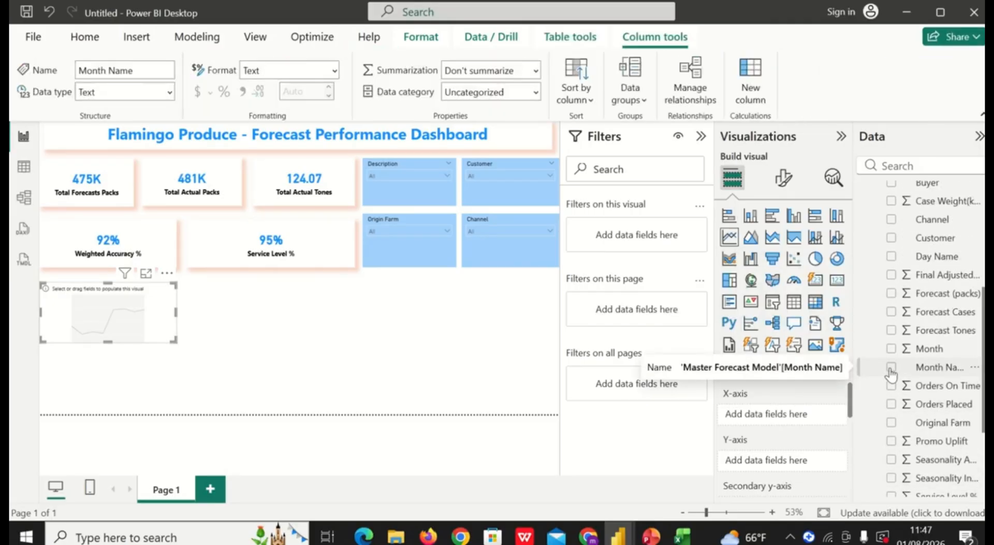
left_click(891, 369)
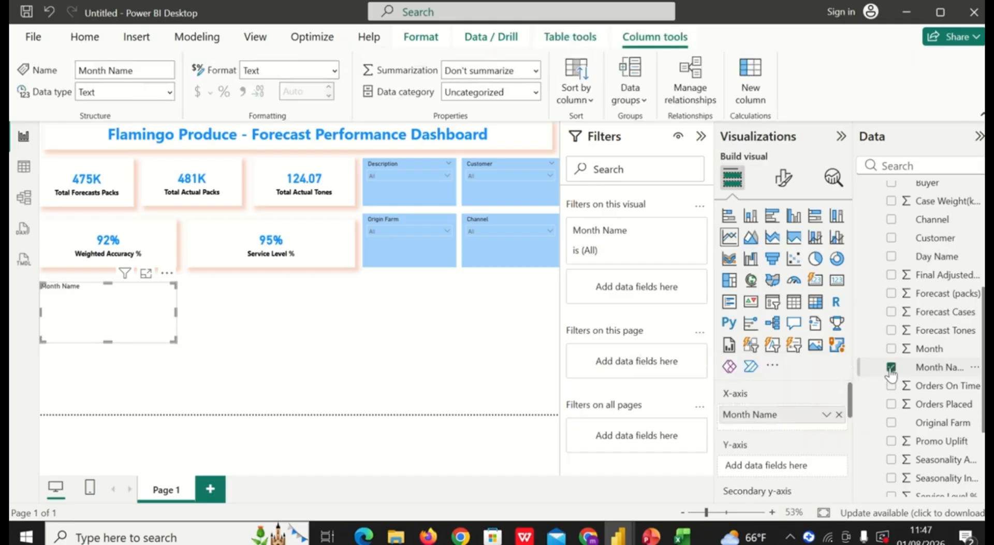
- Plot the Product Table's Weighted Accuracy % measure on the line chart's Y-axis and make the chart wider and taller
scroll(927, 337, "down", 5)
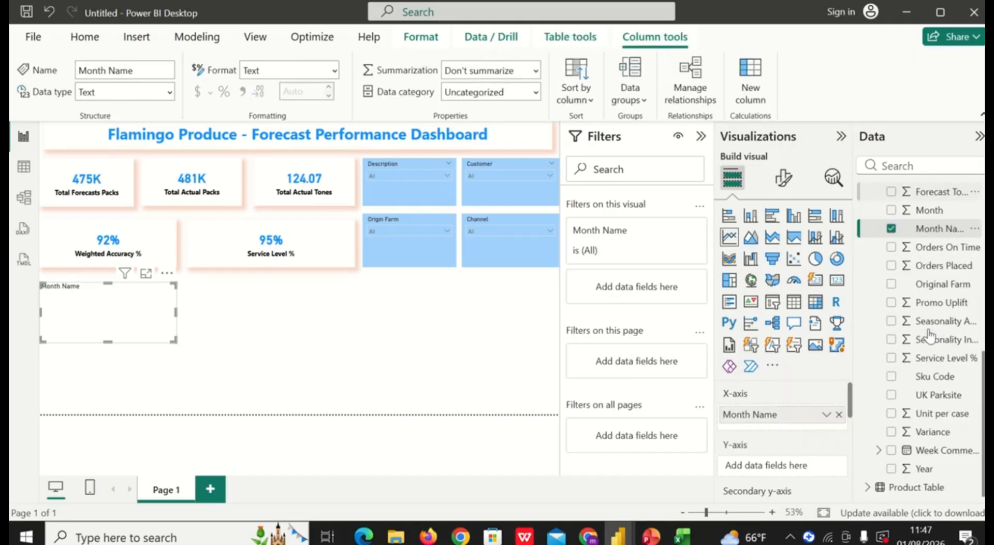
left_click(867, 487)
scroll(886, 466, "down", 5)
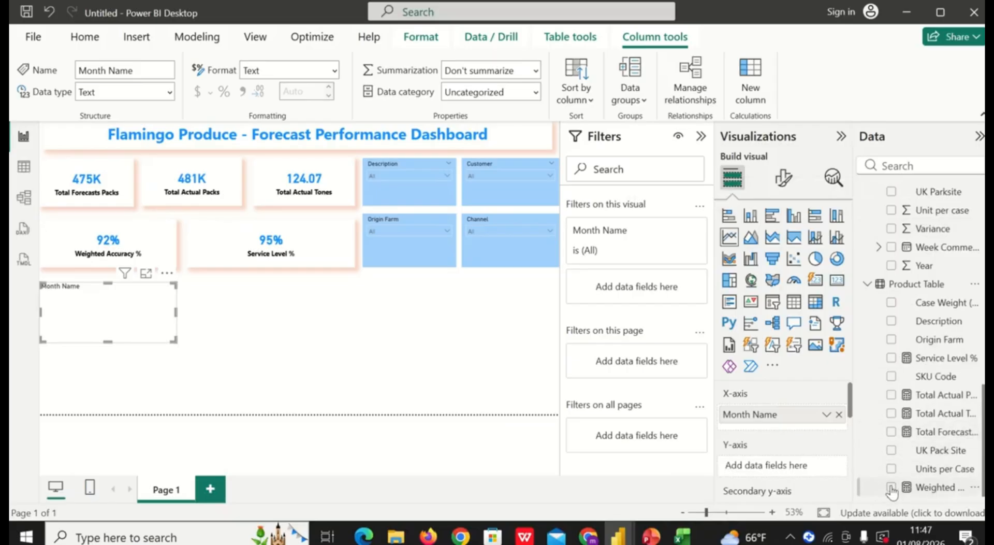
left_click(891, 487)
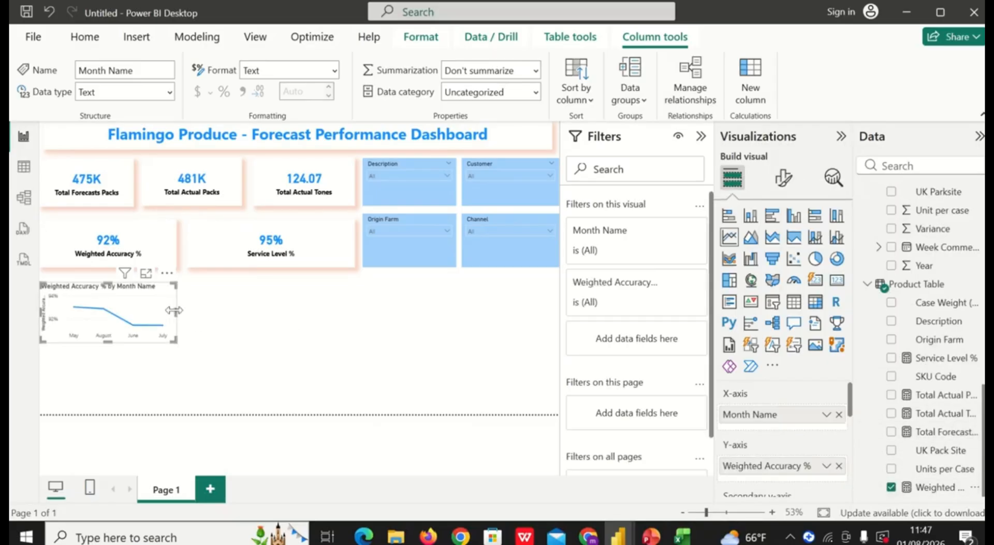
left_click_drag(175, 311, 299, 311)
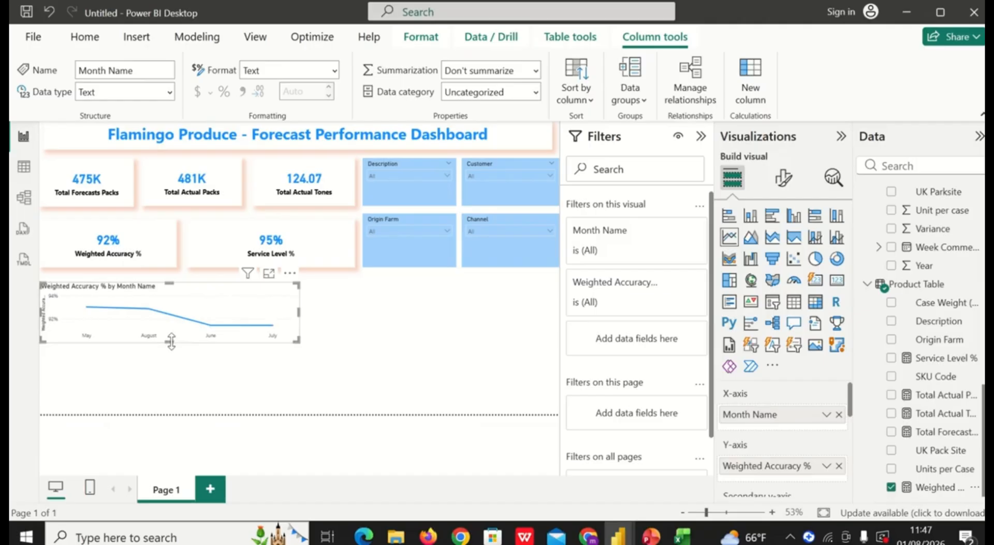
left_click_drag(171, 342, 169, 363)
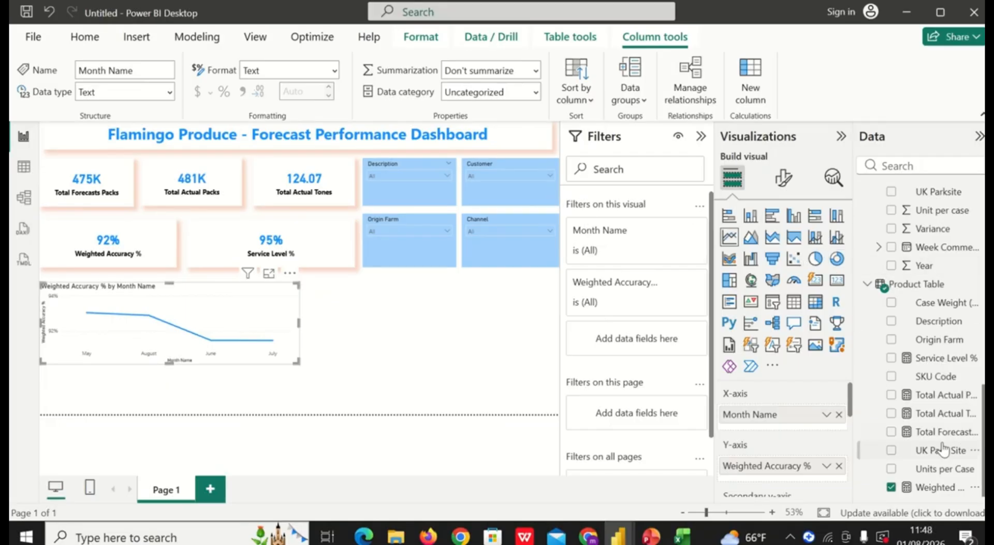
- Sort the Month Name column of Master Forecast Model by the Month column
scroll(930, 238, "up", 5)
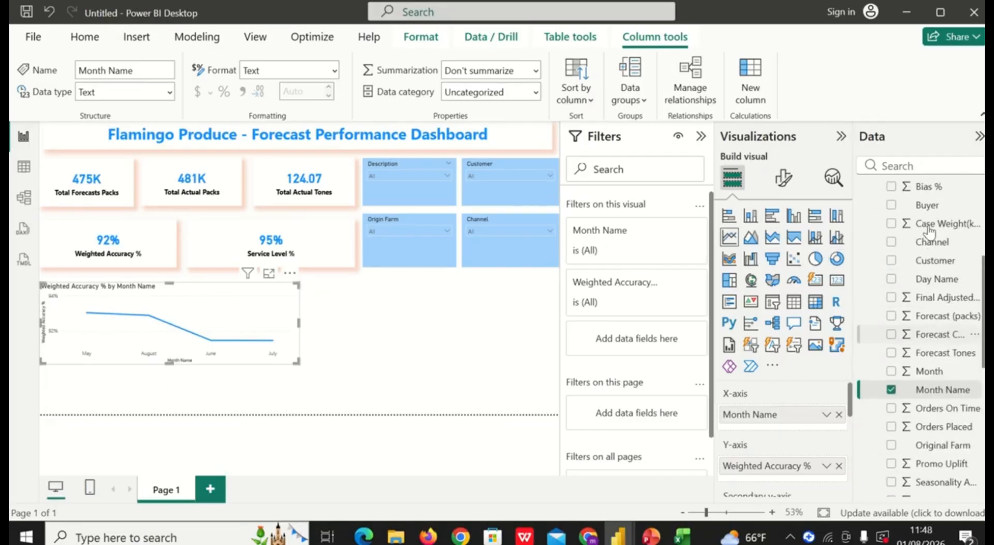
scroll(931, 232, "up", 3)
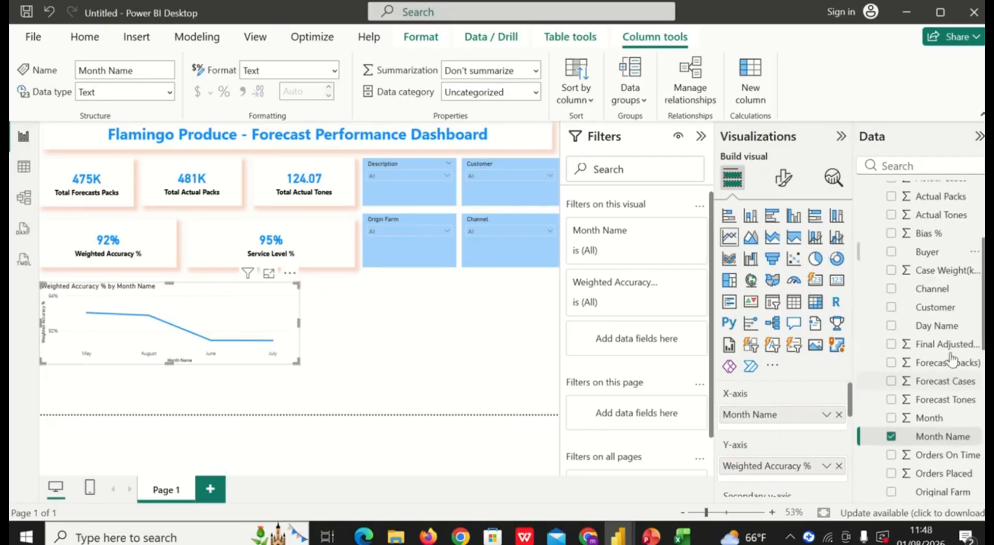
left_click(951, 440)
left_click(575, 94)
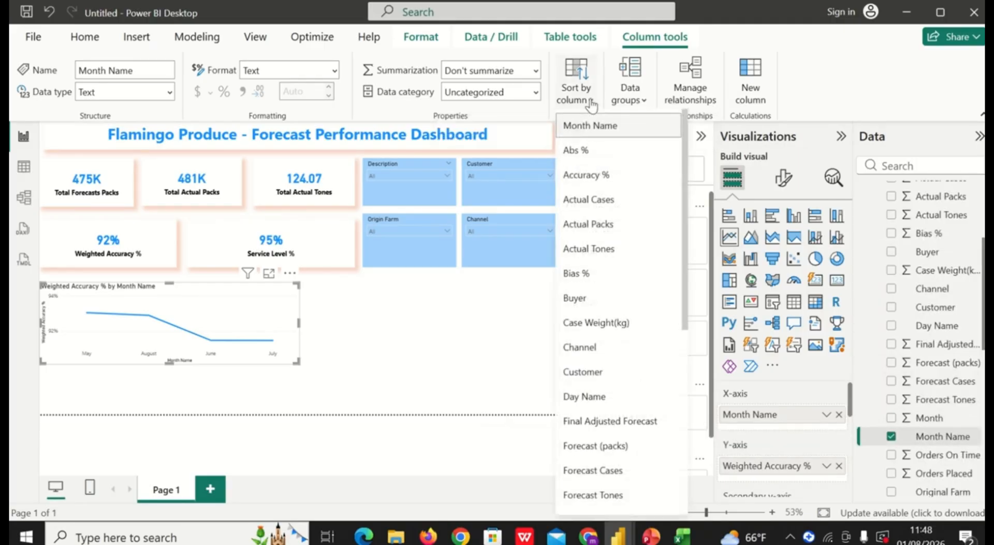
scroll(603, 282, "down", 5)
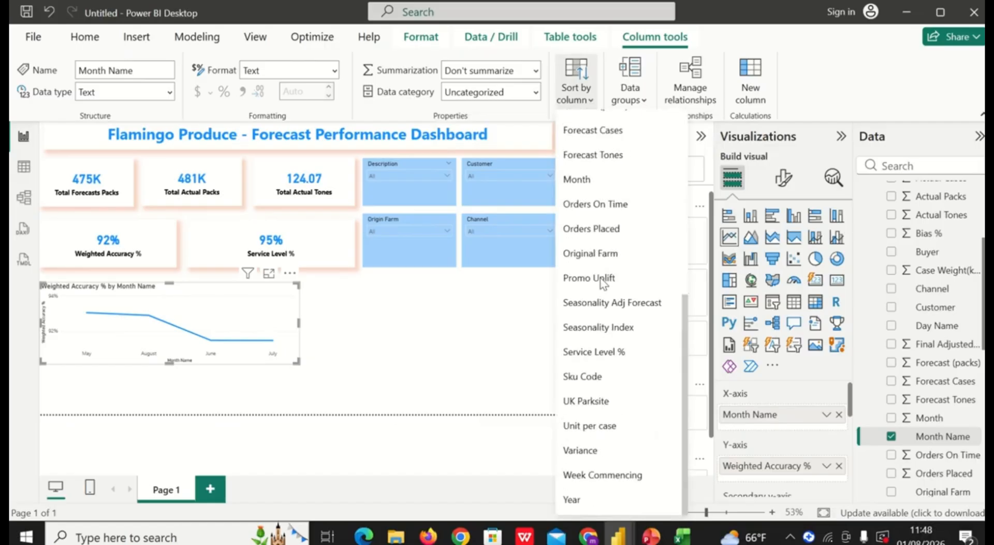
scroll(603, 282, "up", 3)
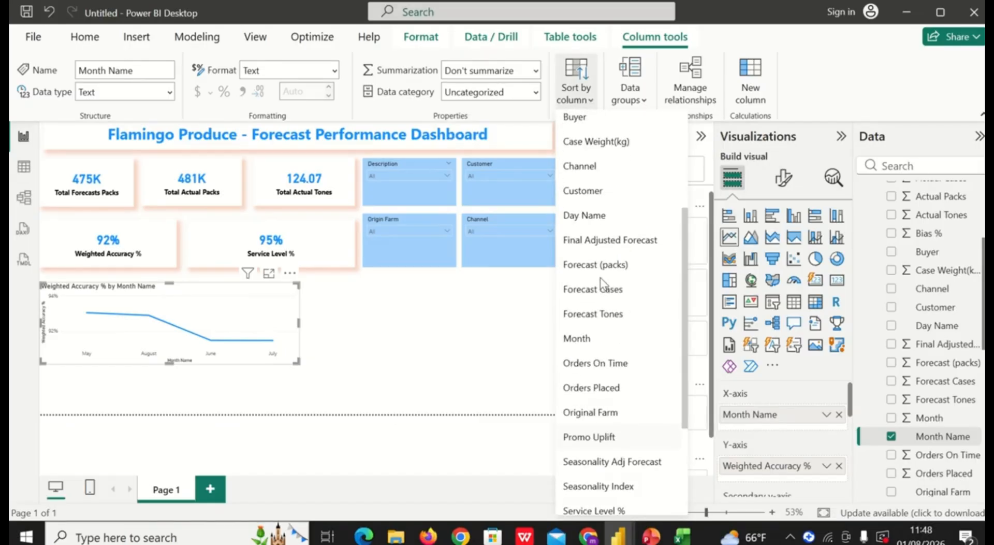
left_click(586, 342)
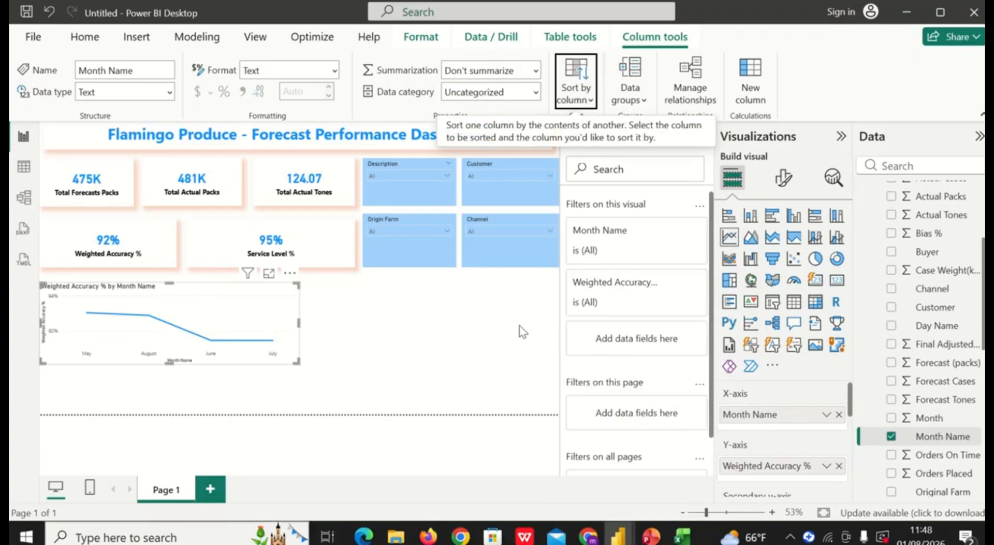
- Sort the line chart's axis by Month Name in ascending order and make the chart slightly taller
left_click(290, 274)
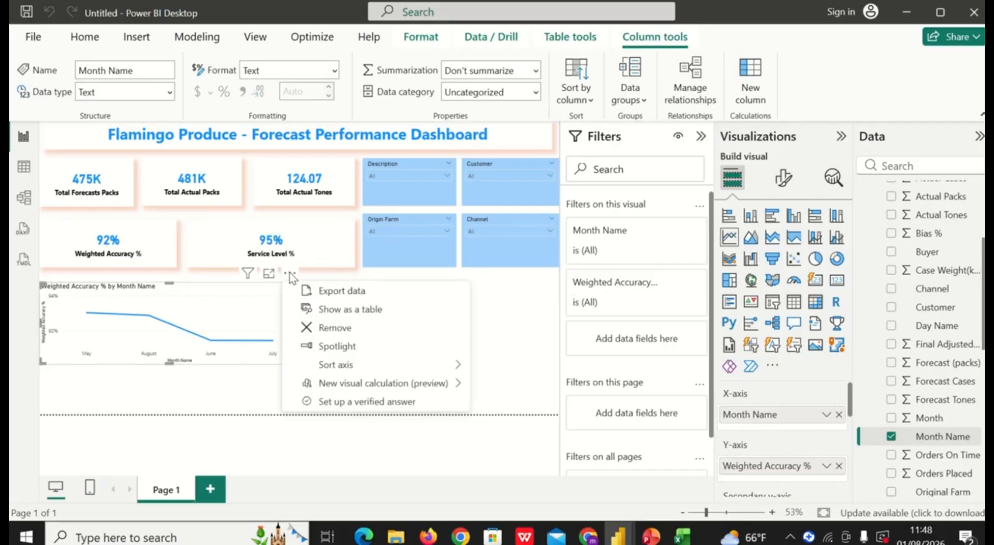
mouse_move(369, 365)
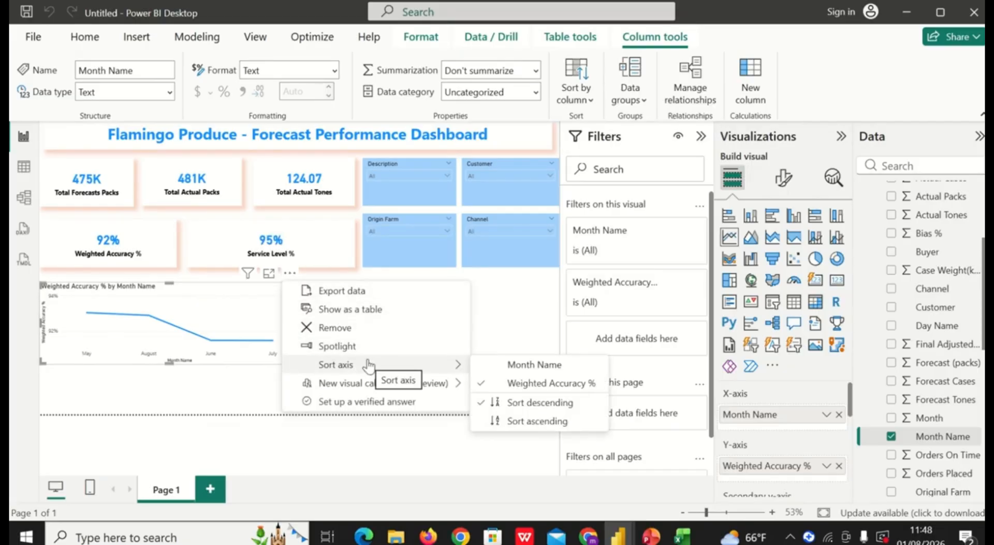
left_click(507, 367)
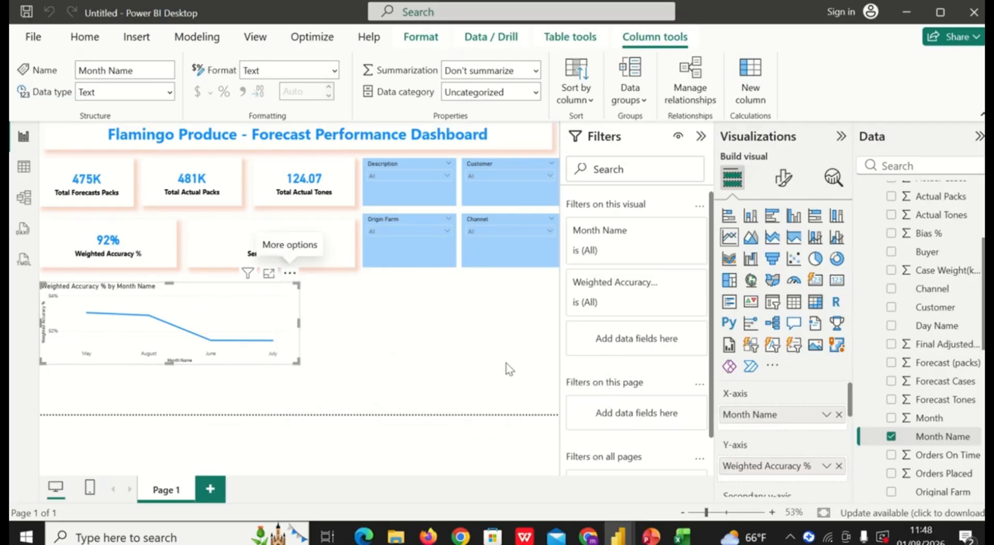
left_click(289, 273)
mouse_move(383, 367)
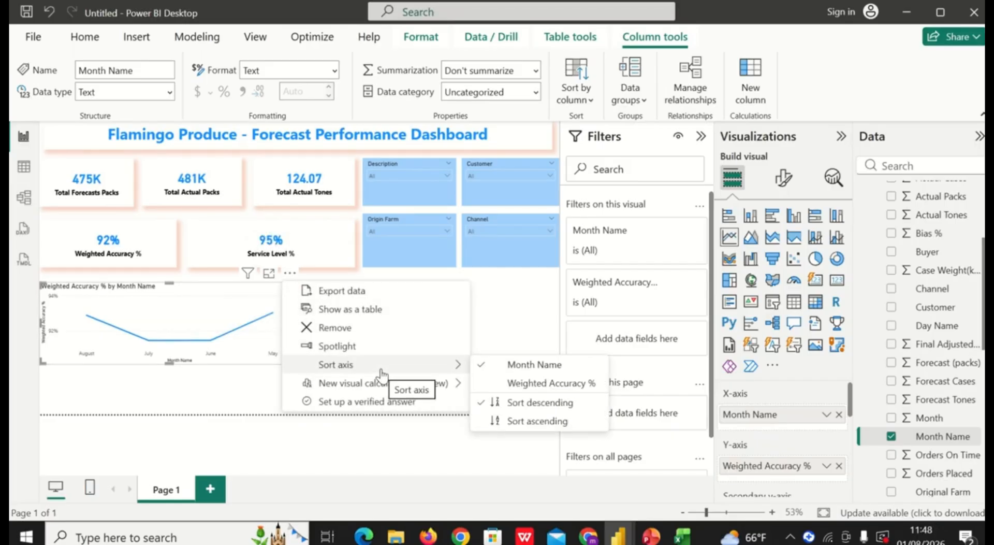
left_click(481, 421)
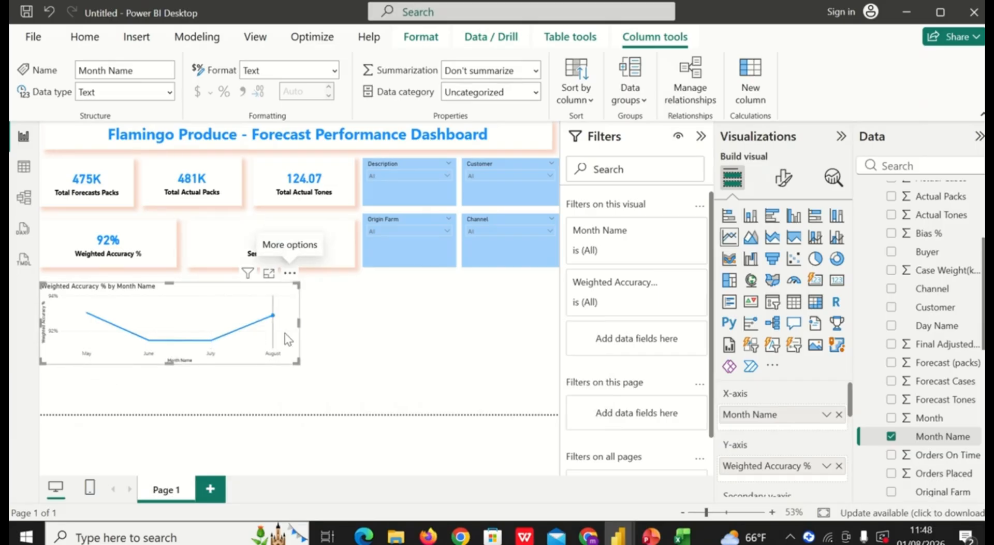
mouse_move(180, 346)
left_click_drag(169, 363, 171, 368)
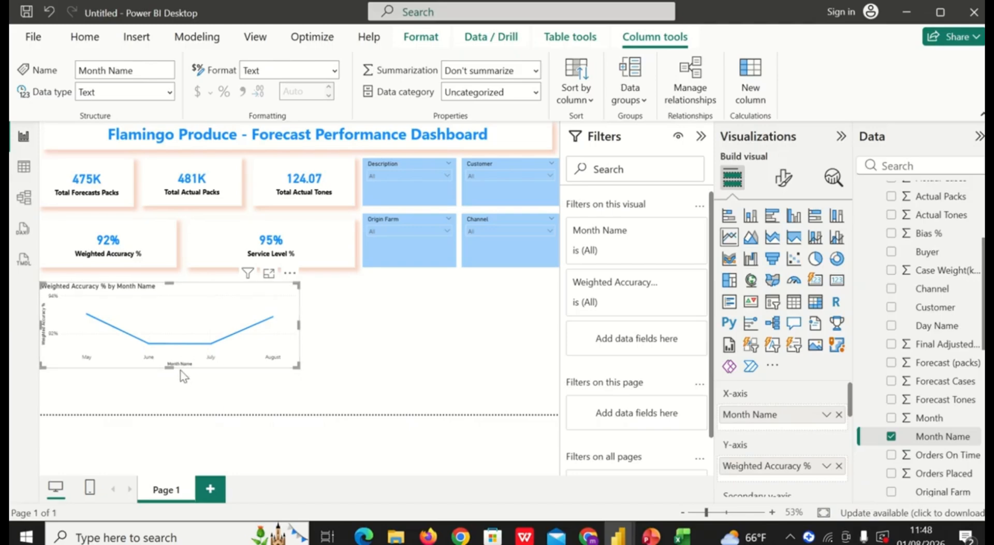
- Turn off the X-axis title of the Weighted Accuracy % line chart
left_click(790, 181)
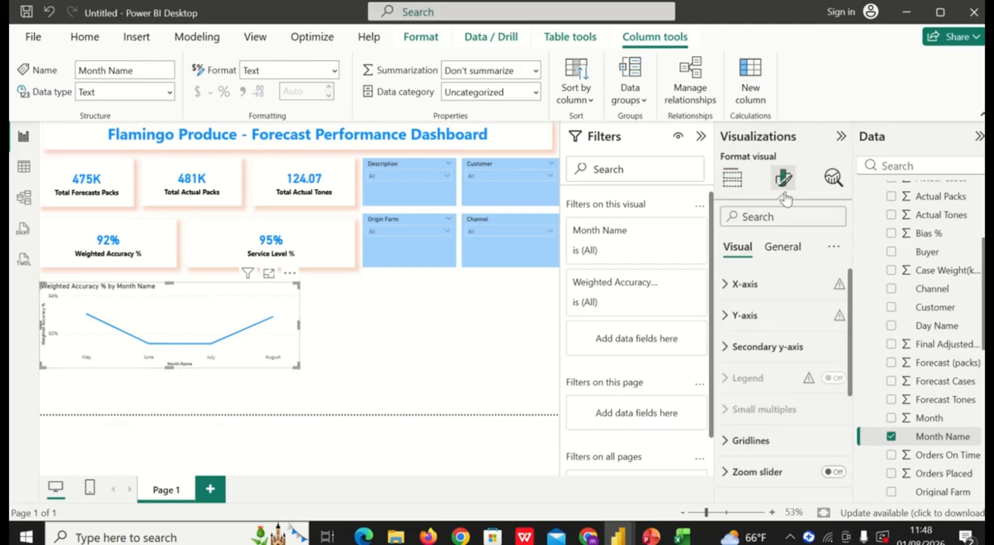
left_click(726, 285)
scroll(807, 363, "down", 3)
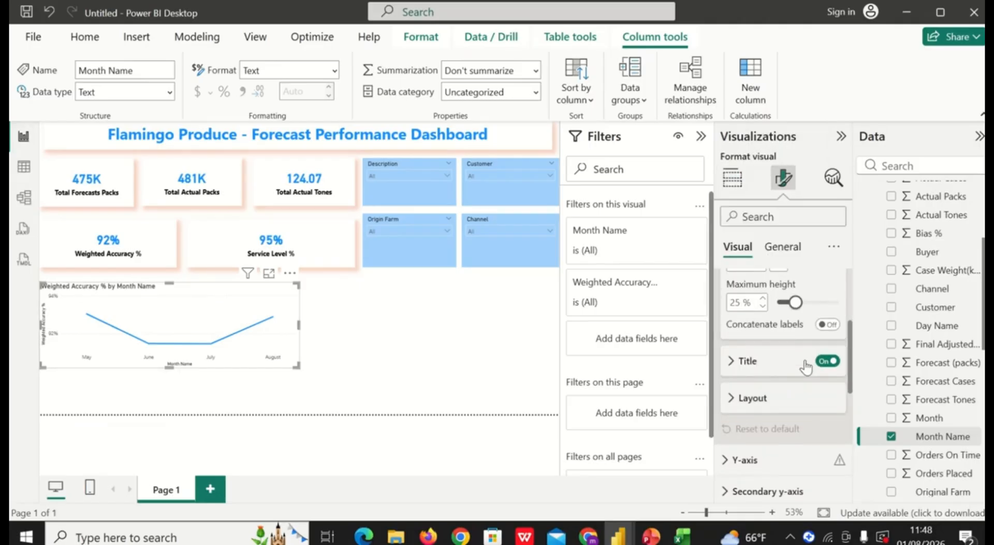
left_click(828, 361)
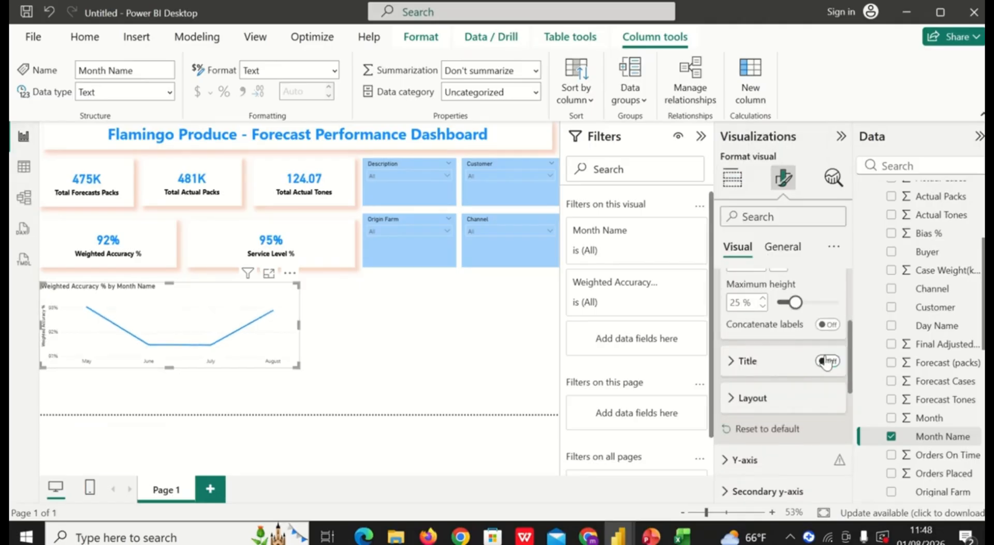
scroll(791, 331, "up", 3)
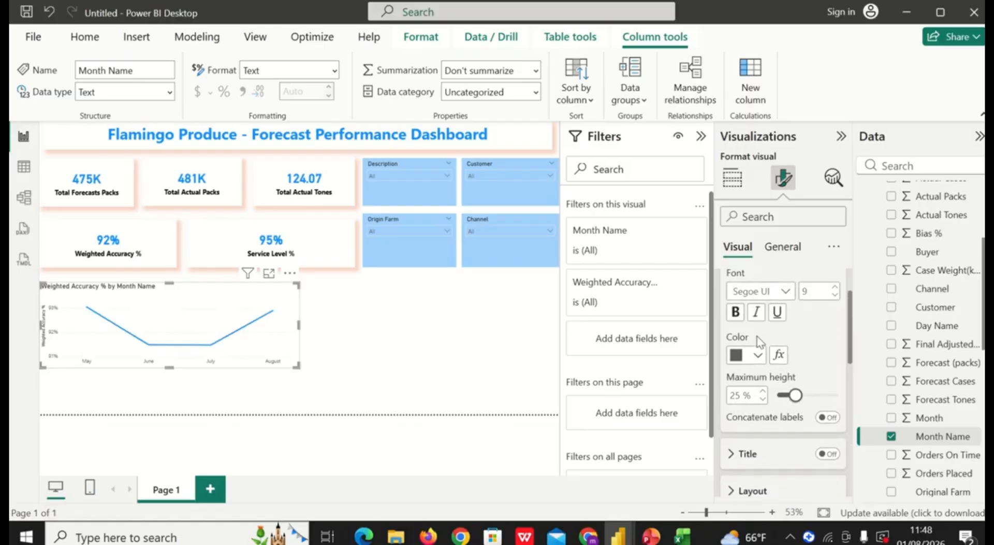
- Make the line chart's X-axis month labels bold and black
left_click(736, 312)
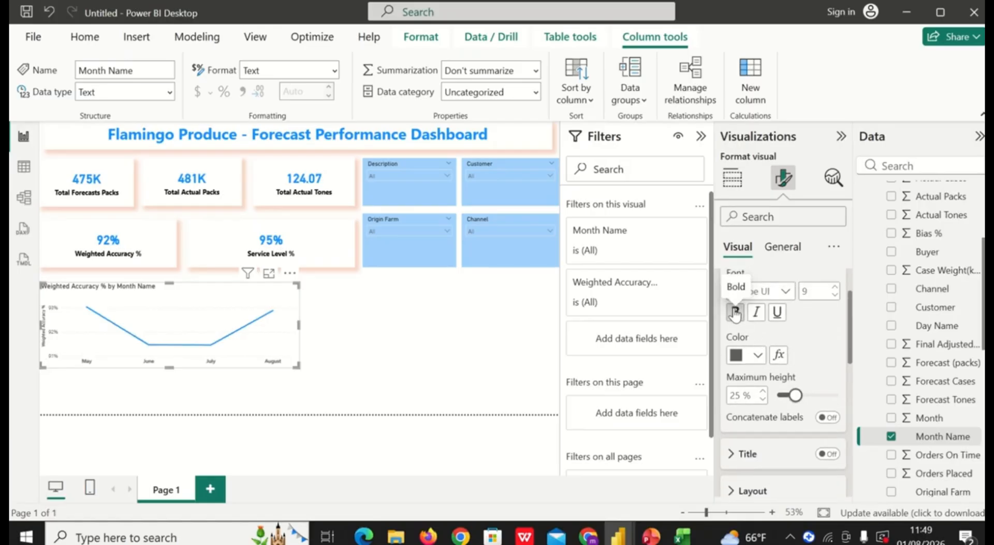
left_click(758, 357)
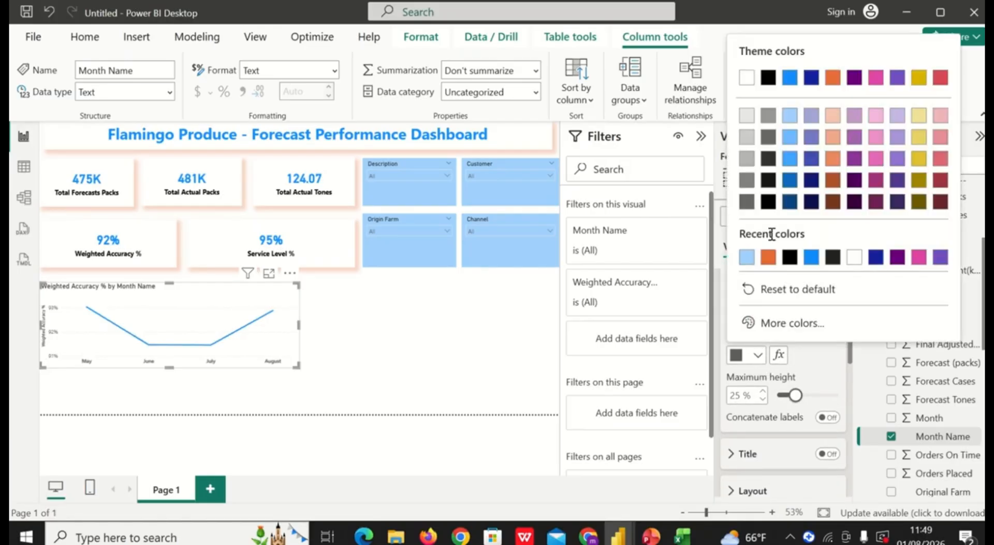
left_click(771, 198)
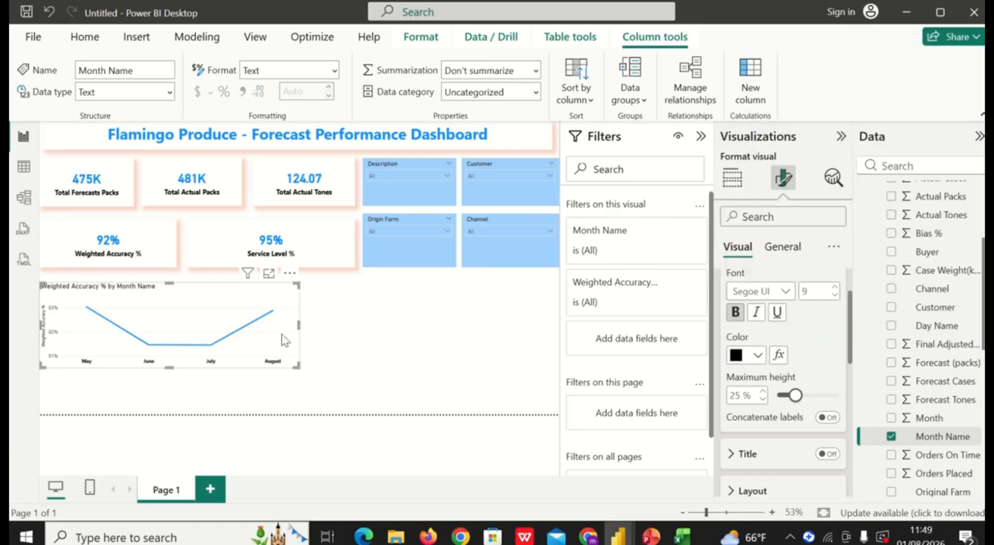
mouse_move(268, 355)
- Turn off the Y-axis title of the Weighted Accuracy % line chart
scroll(789, 372, "down", 3)
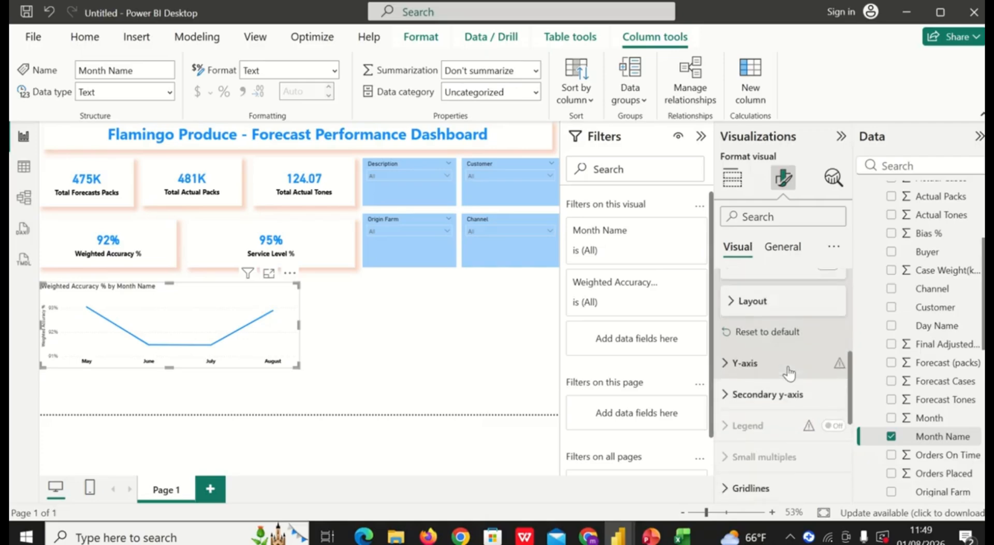
scroll(789, 372, "up", 4)
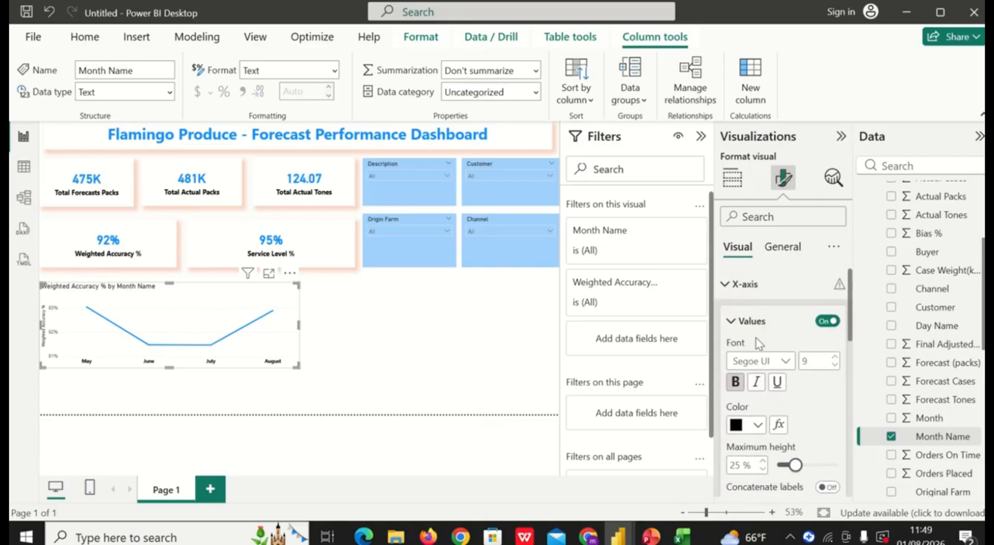
left_click(727, 299)
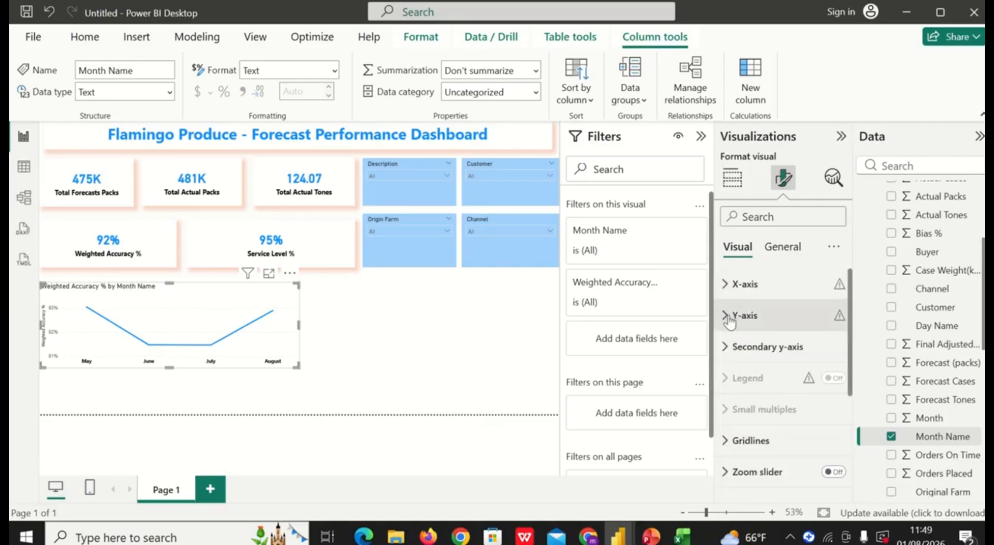
left_click(729, 318)
scroll(761, 342, "down", 4)
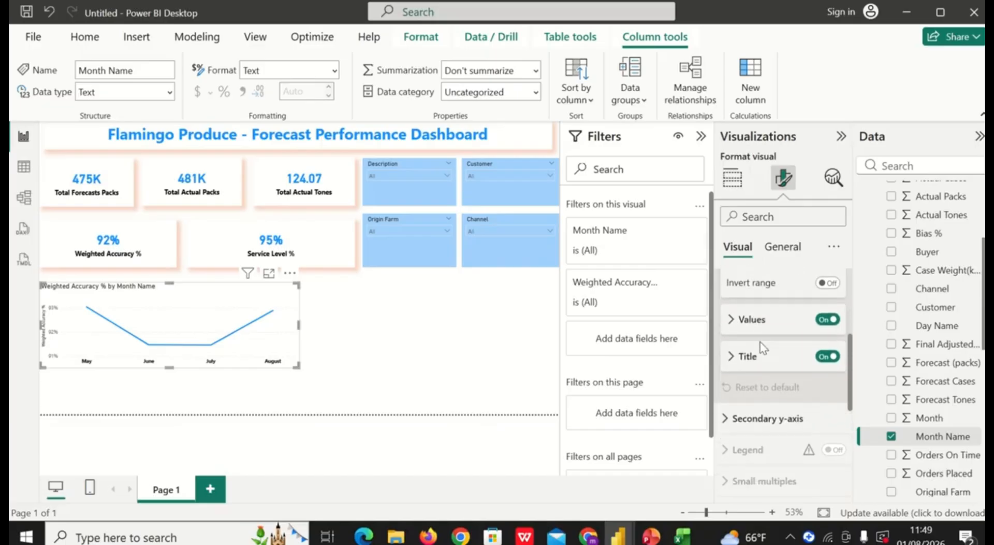
scroll(762, 342, "up", 2)
scroll(762, 342, "down", 2)
scroll(761, 341, "up", 3)
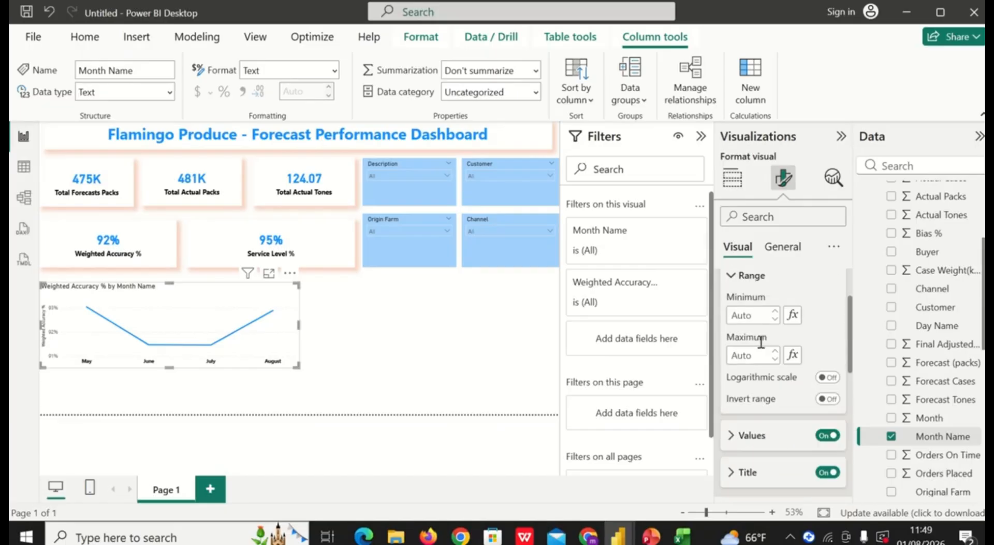
scroll(761, 342, "up", 1)
scroll(761, 342, "down", 4)
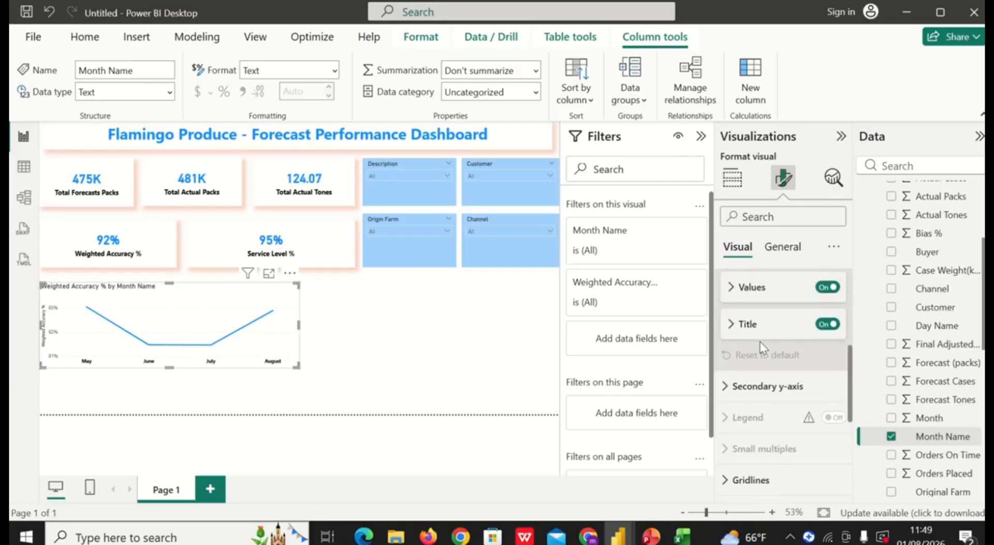
left_click(827, 324)
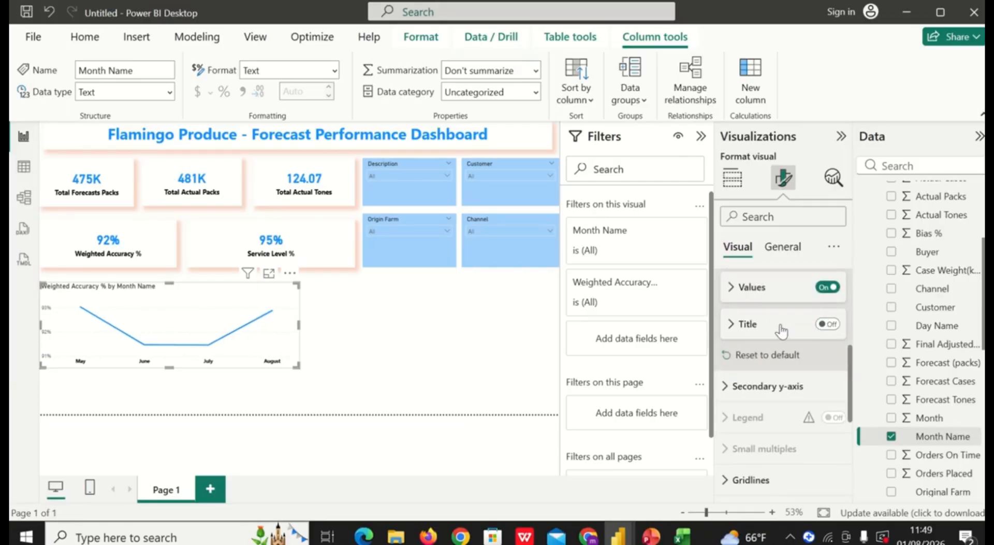
- Turn on data labels for the Weighted Accuracy % line chart
scroll(766, 328, "down", 4)
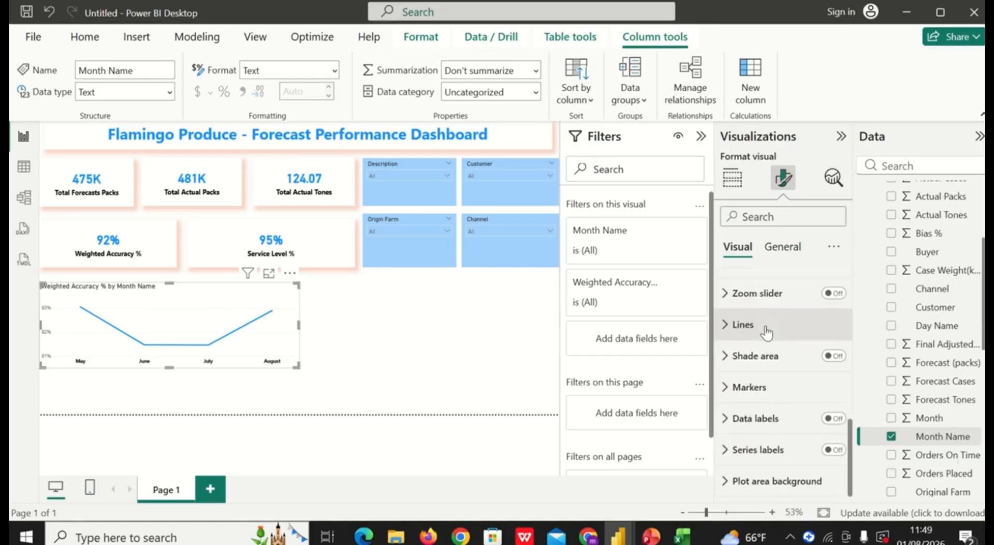
left_click(835, 421)
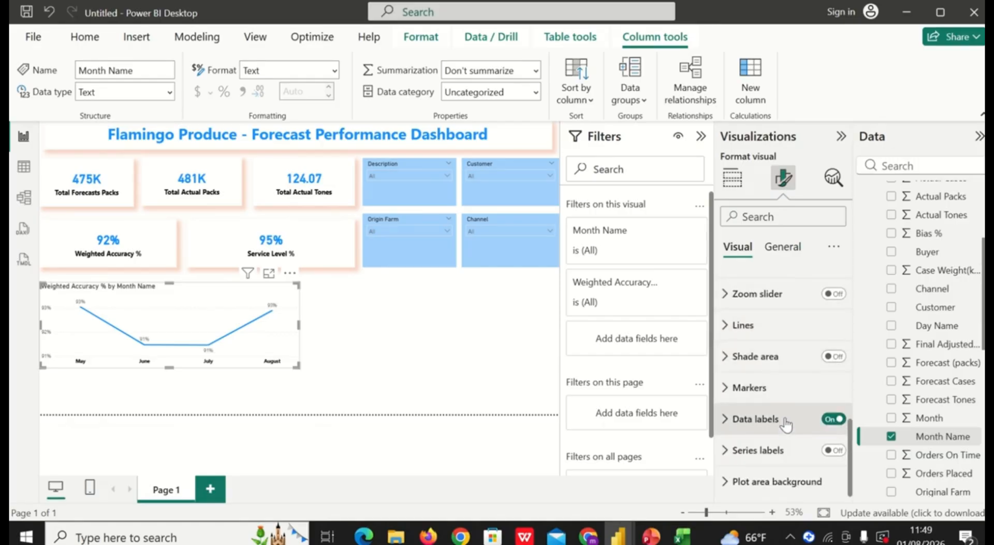
scroll(786, 414, "up", 7)
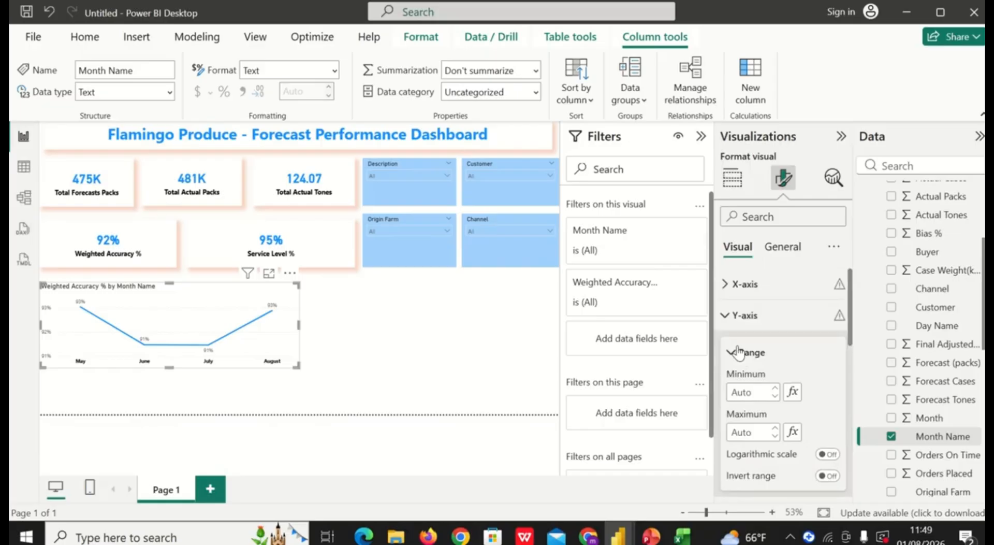
left_click(732, 314)
- Make the line chart's title bold and set its font size to 18
left_click(790, 250)
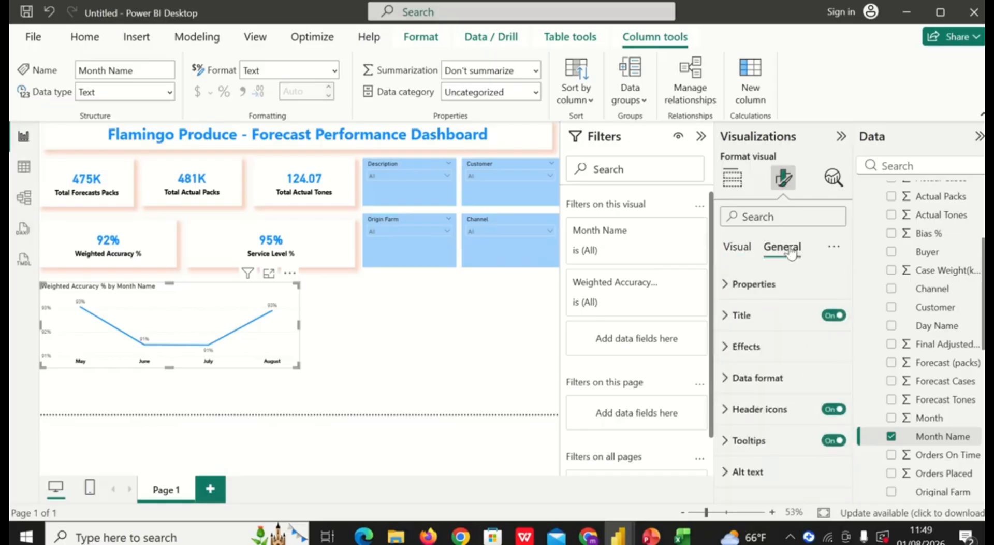
left_click(723, 316)
left_click(724, 316)
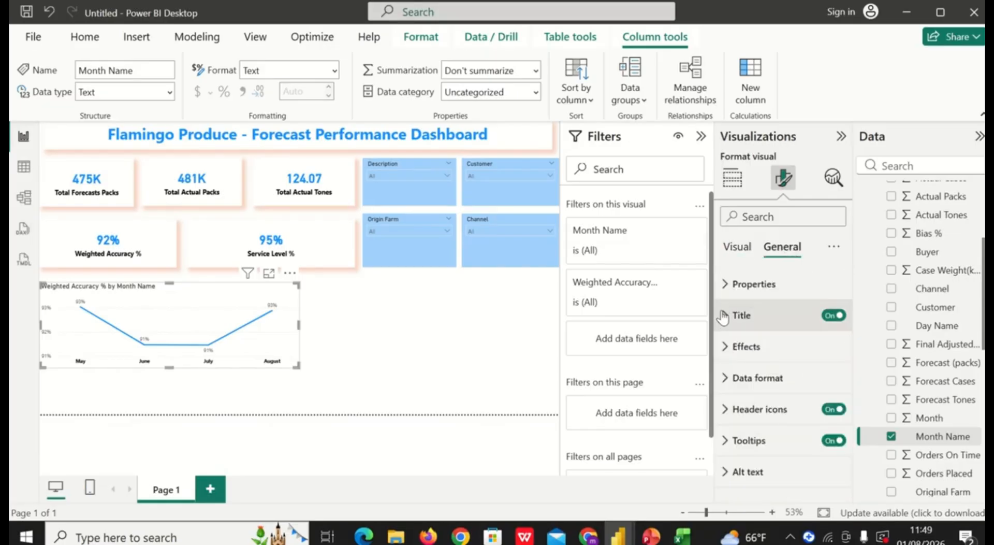
left_click(734, 325)
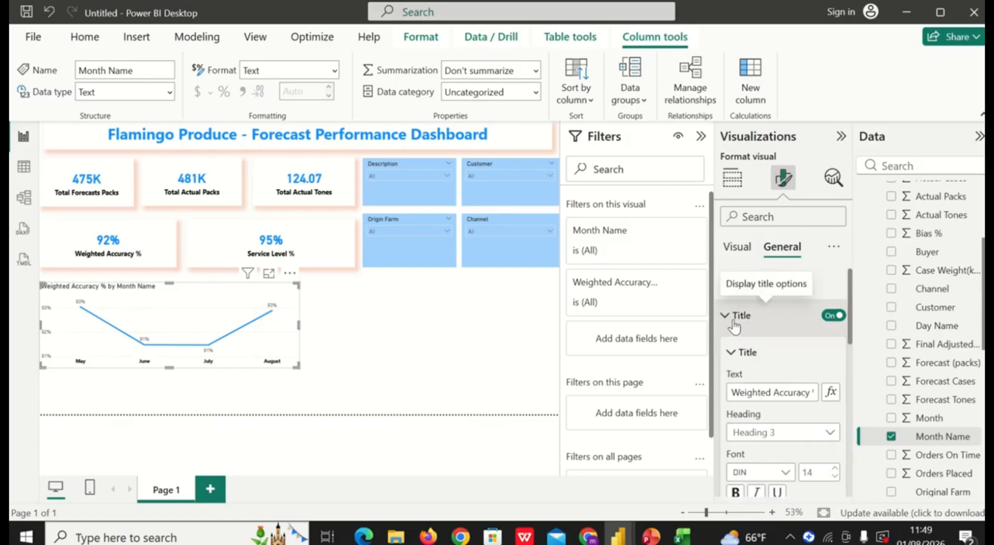
scroll(751, 415, "down", 3)
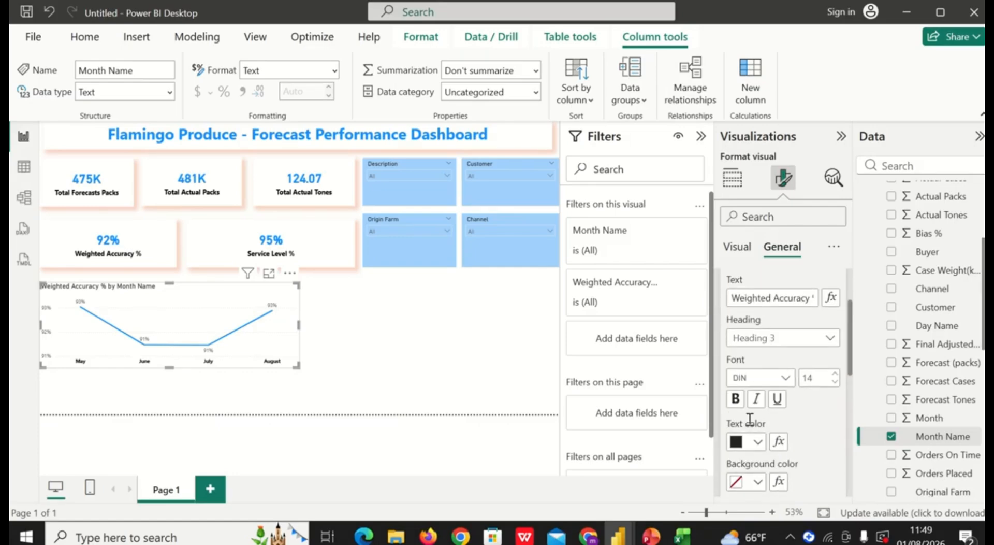
left_click(735, 399)
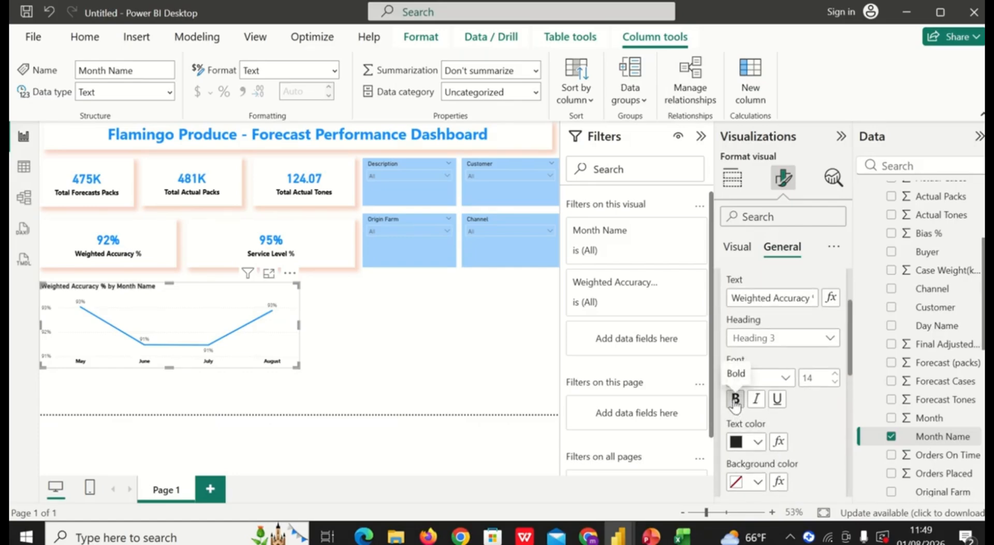
scroll(783, 435, "down", 3)
scroll(786, 432, "up", 3)
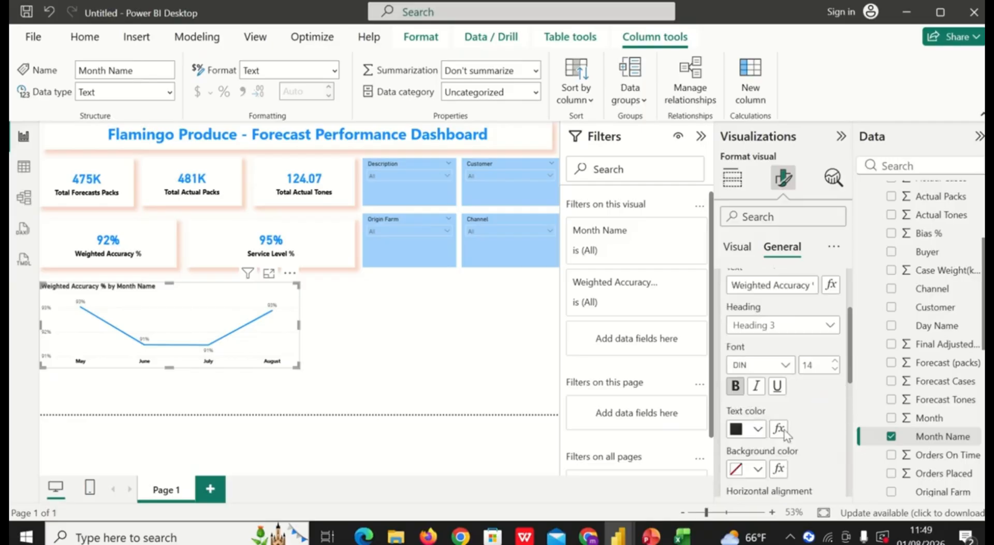
scroll(784, 430, "up", 1)
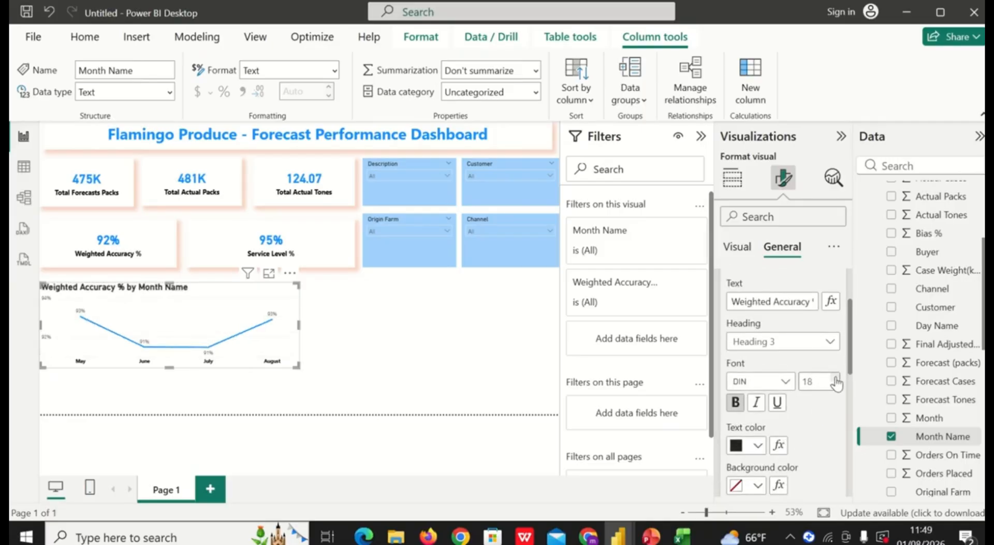
- Center the line chart's title horizontally
scroll(780, 419, "down", 3)
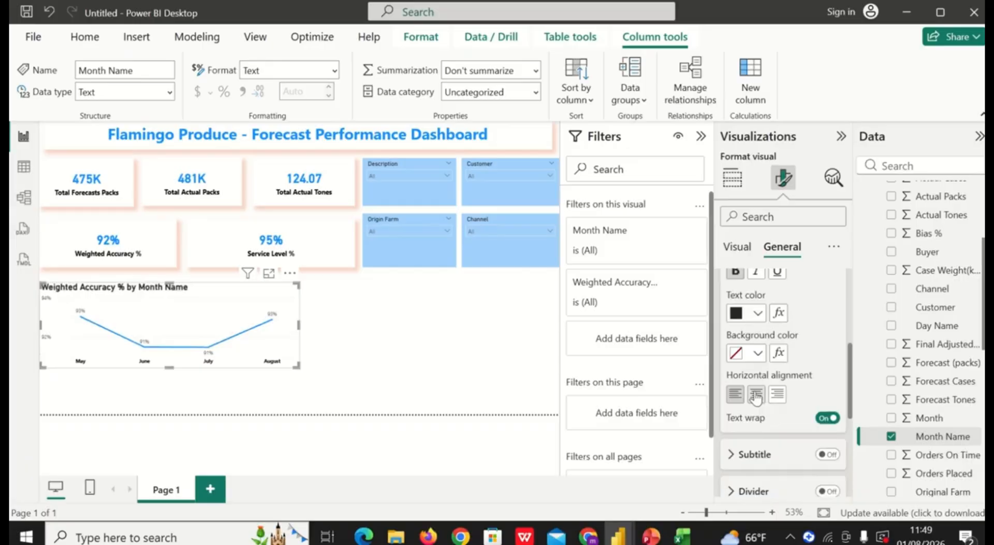
left_click(756, 394)
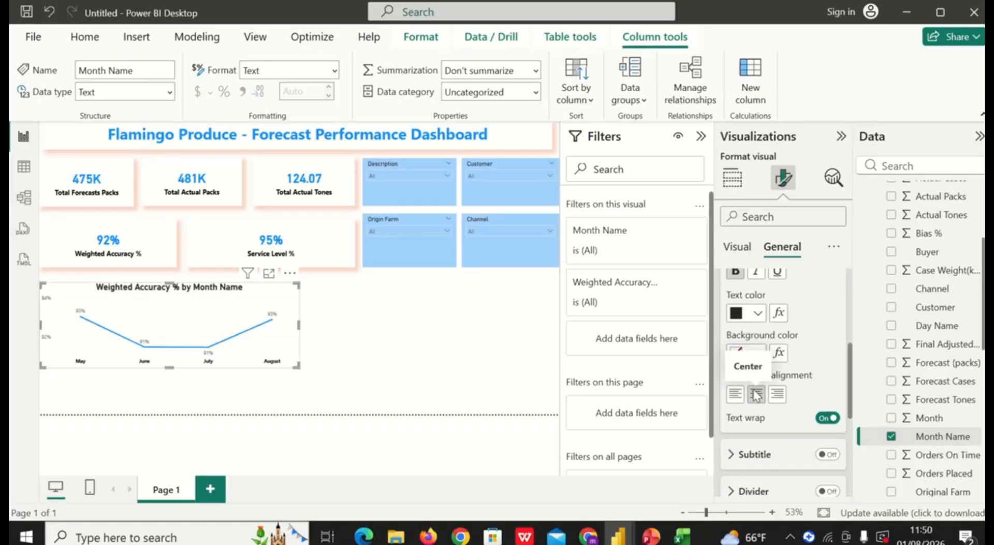
scroll(756, 318, "up", 4)
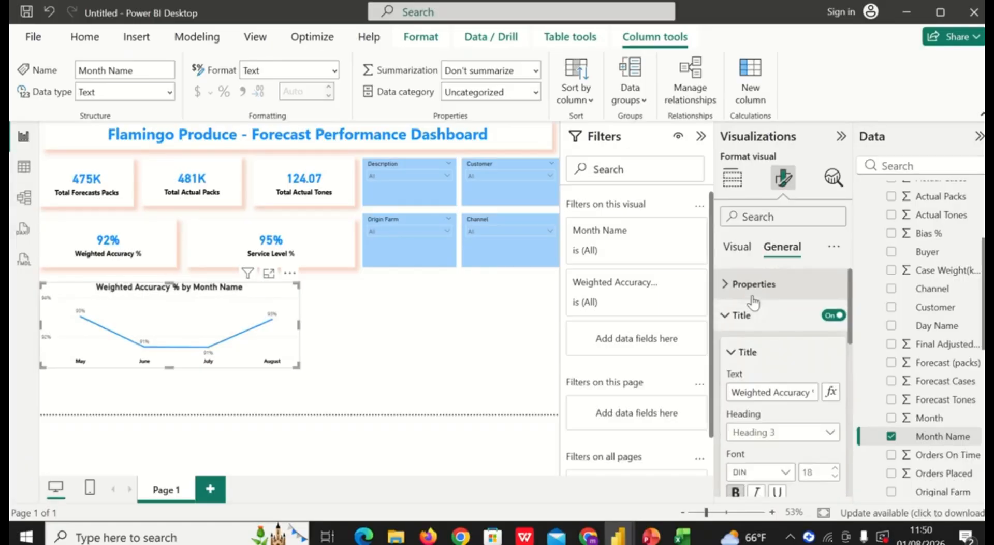
left_click(728, 317)
left_click(728, 317)
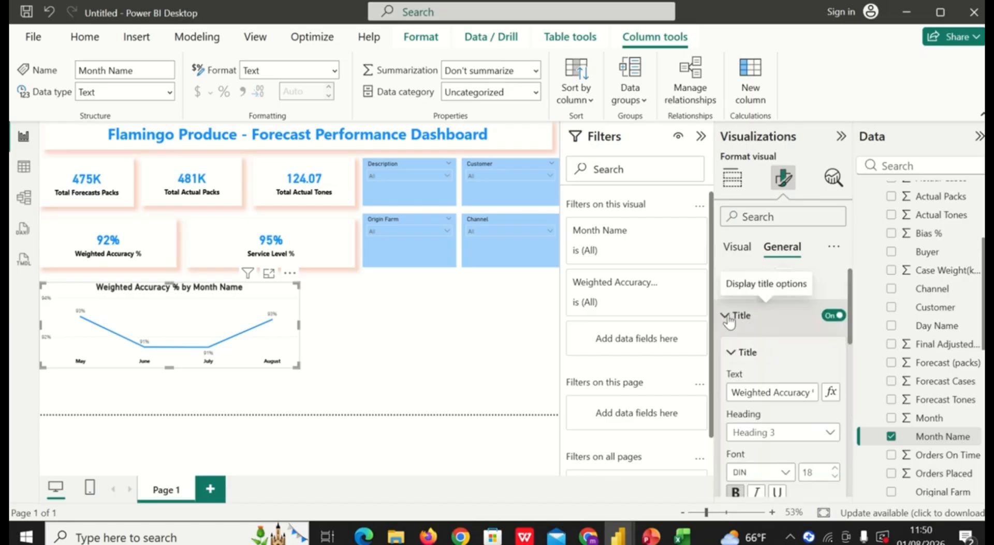
left_click(727, 317)
- Add a shadow to the line chart and color it orange like the shadows of the KPI cards
left_click(728, 346)
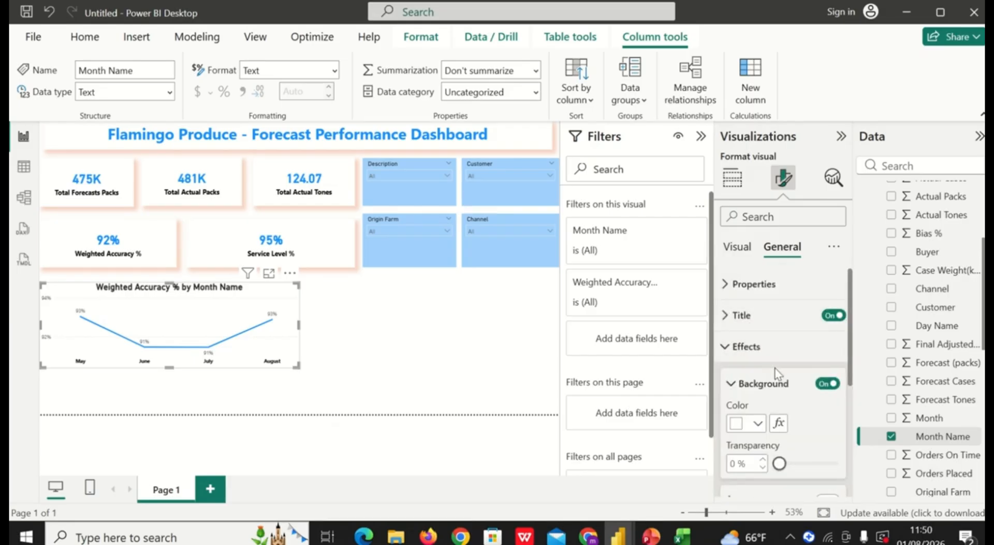
scroll(777, 372, "down", 3)
left_click(824, 331)
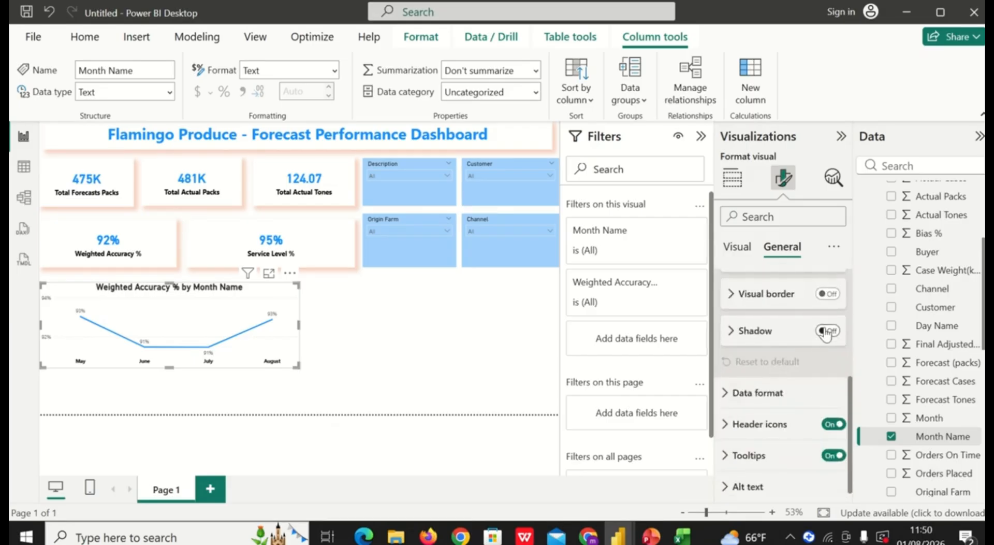
left_click(732, 332)
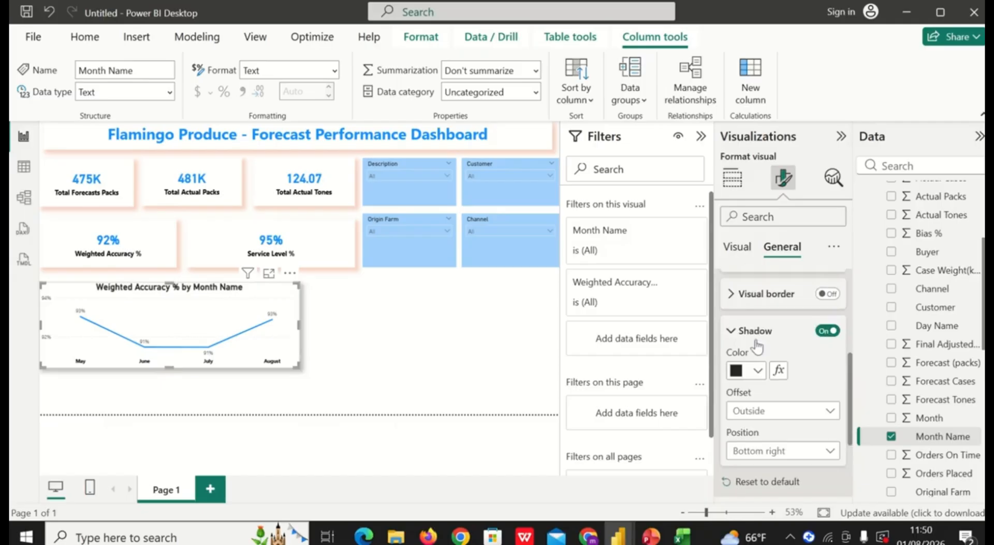
left_click(758, 371)
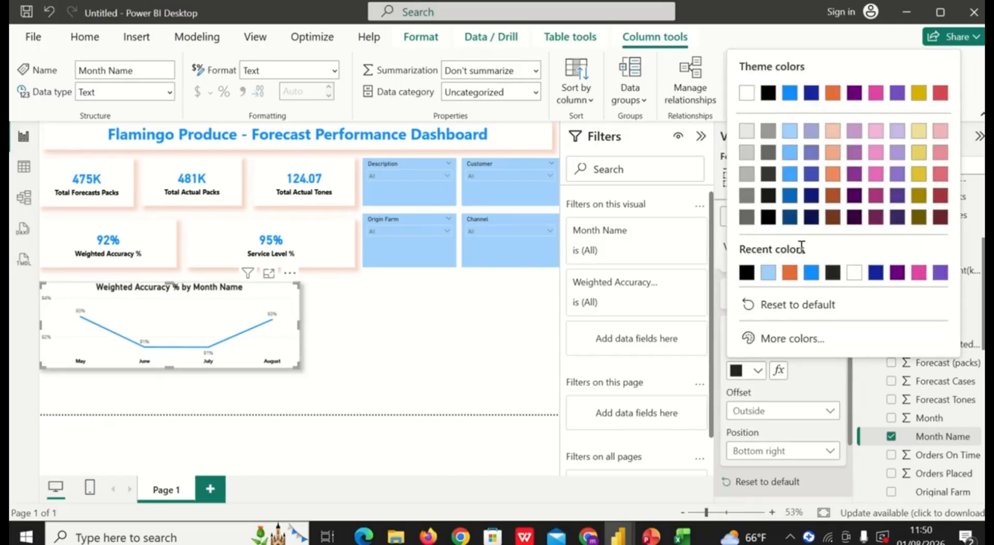
left_click(793, 272)
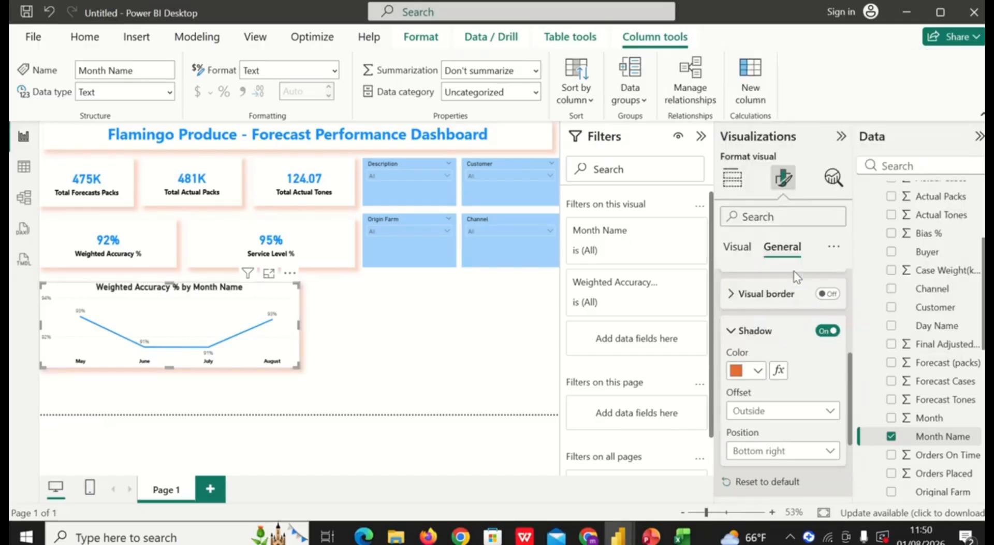
left_click(391, 333)
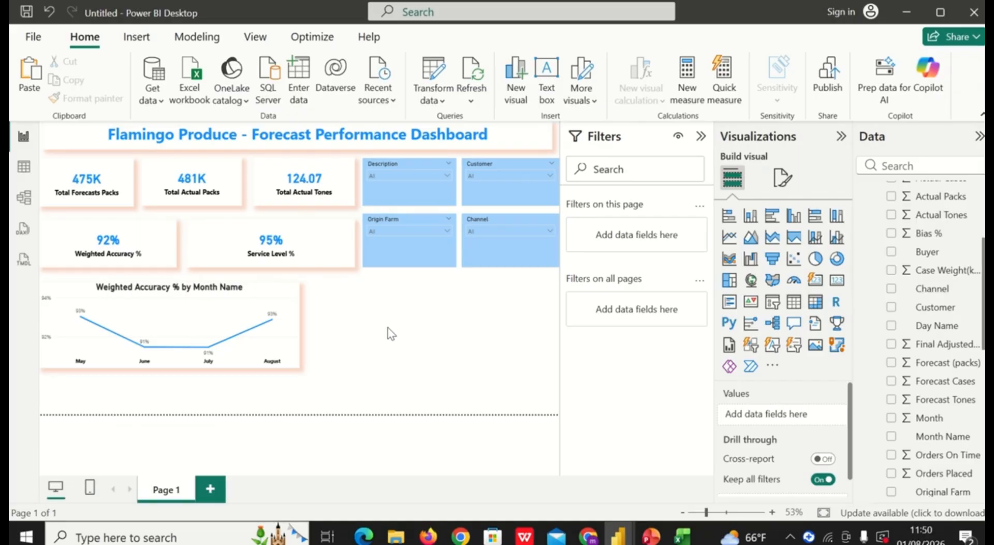
key("ctrl+v")
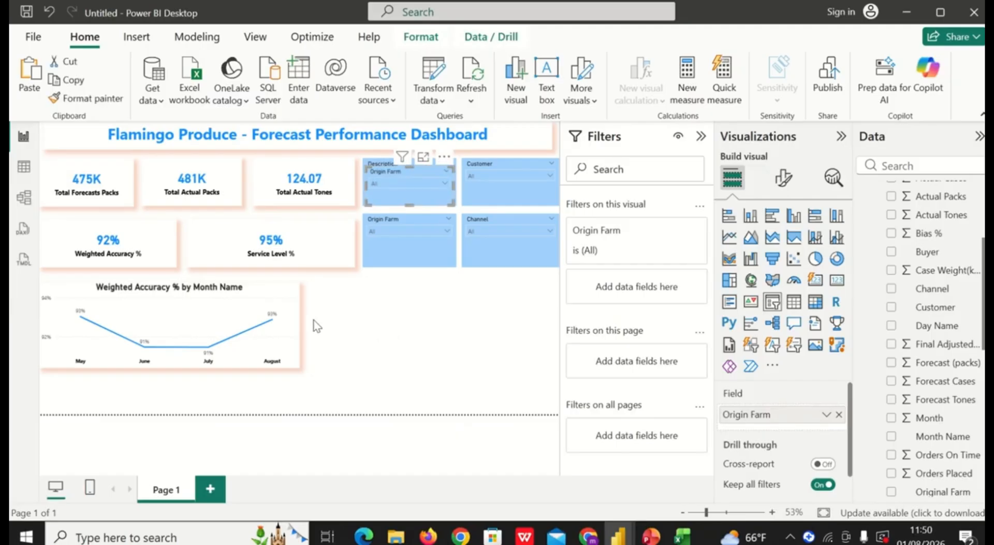
key("ctrl+z")
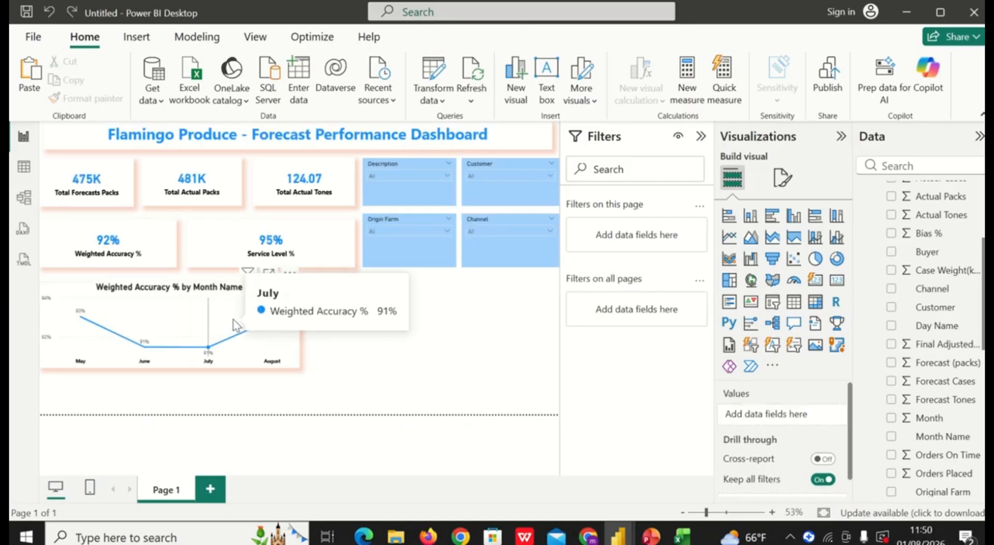
- Duplicate the Weighted Accuracy % line chart, place the copy beside the original, and resize it to fit the rest of the row
left_click(233, 319)
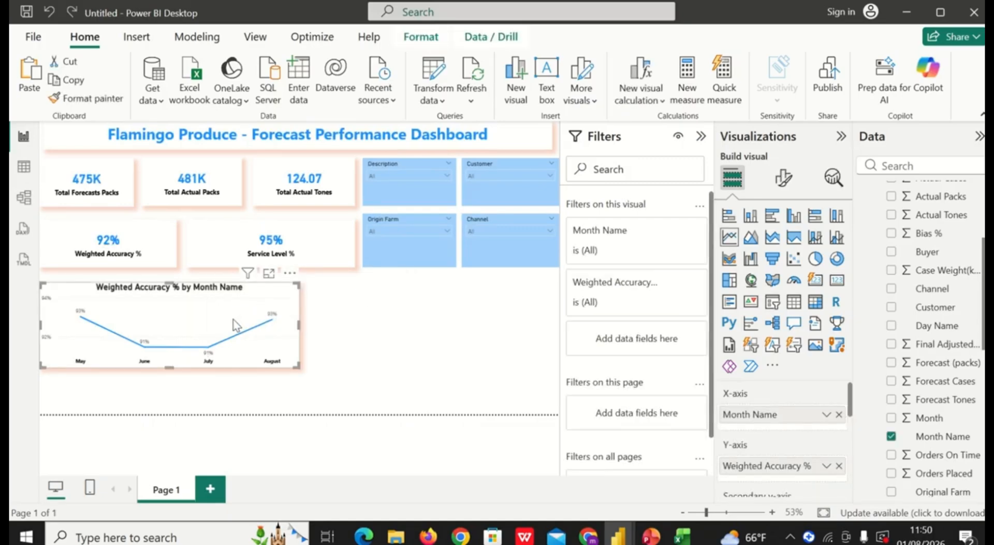
key("ctrl+v")
left_click_drag(233, 319, 478, 324)
left_click_drag(288, 325, 313, 317)
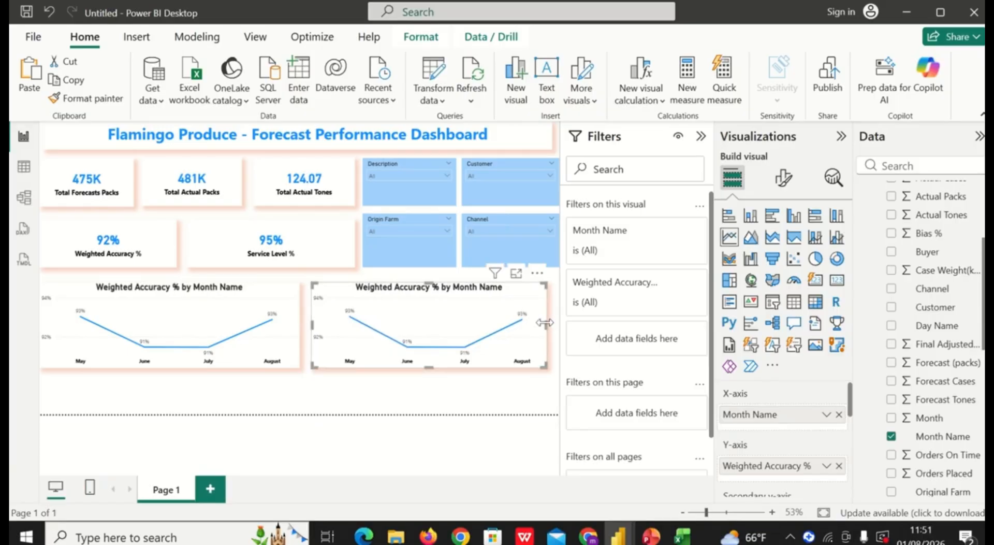
left_click_drag(547, 322, 550, 326)
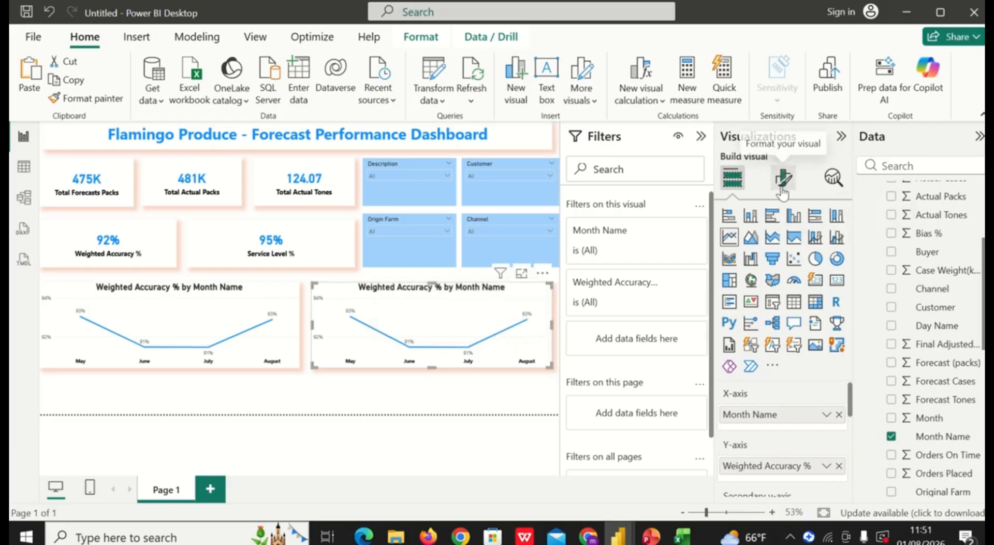
- Convert the copied chart to a clustered column chart and replace Month Name with Customer from the Customer Table on its X-axis
left_click(794, 216)
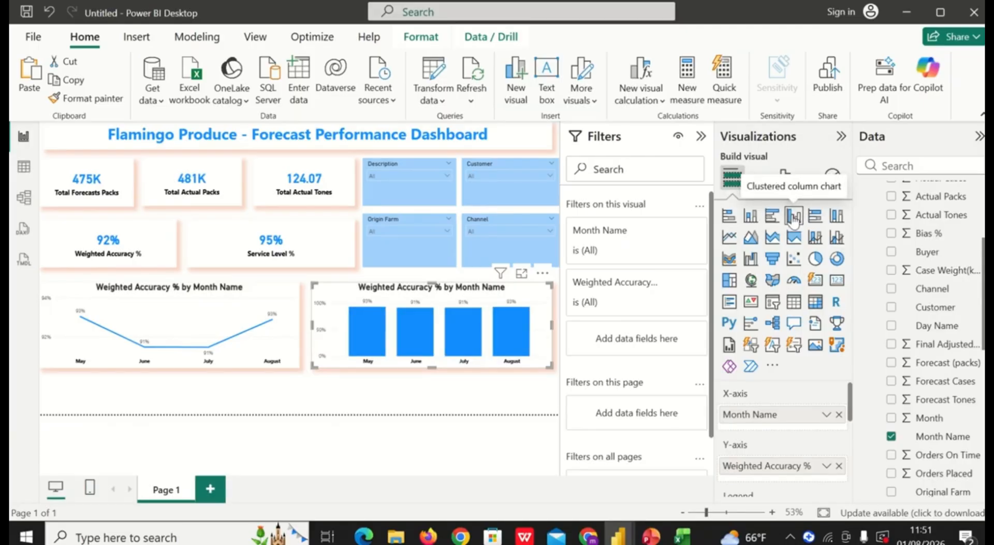
left_click(839, 414)
scroll(927, 233, "up", 5)
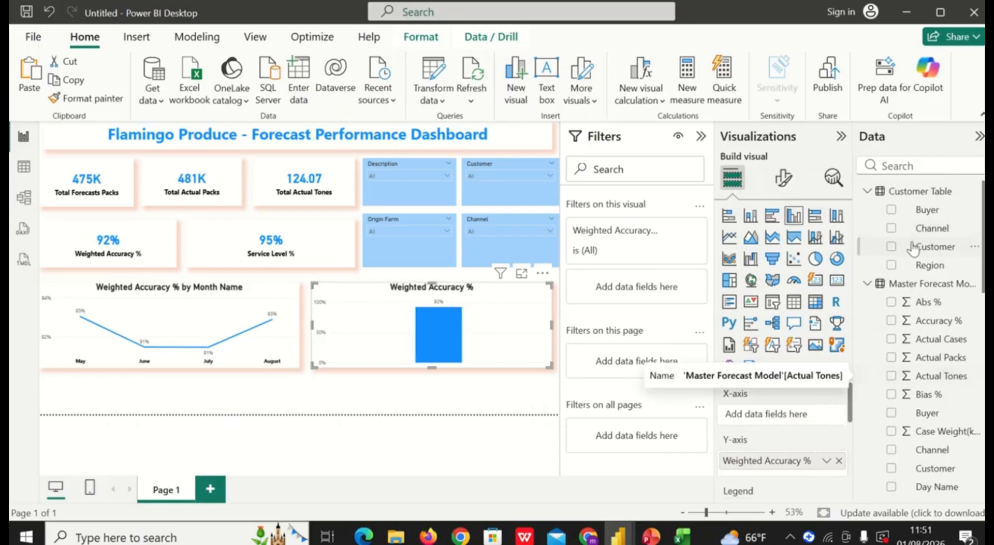
left_click(891, 246)
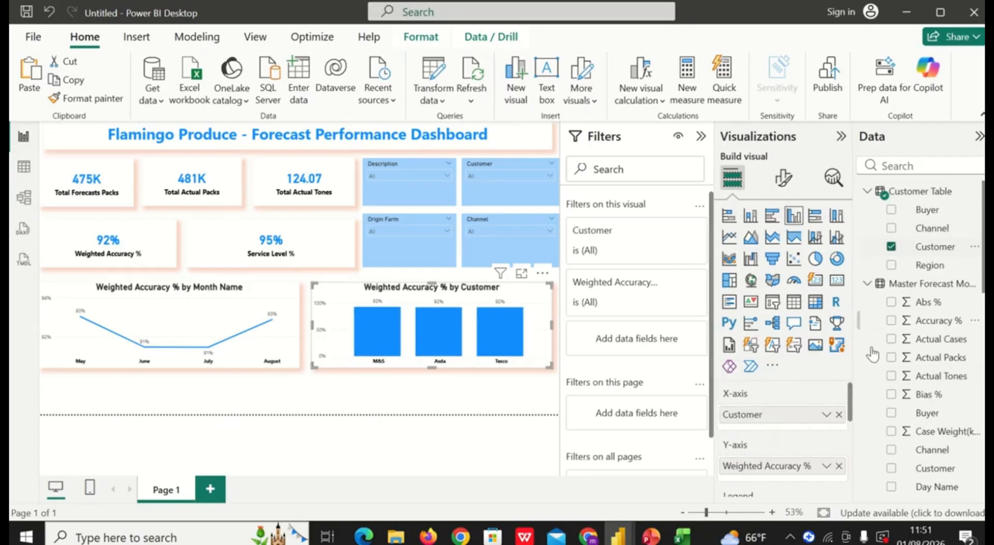
- Replace Weighted Accuracy % with Service Level % on the Y-axis of the column chart
scroll(873, 354, "down", 3)
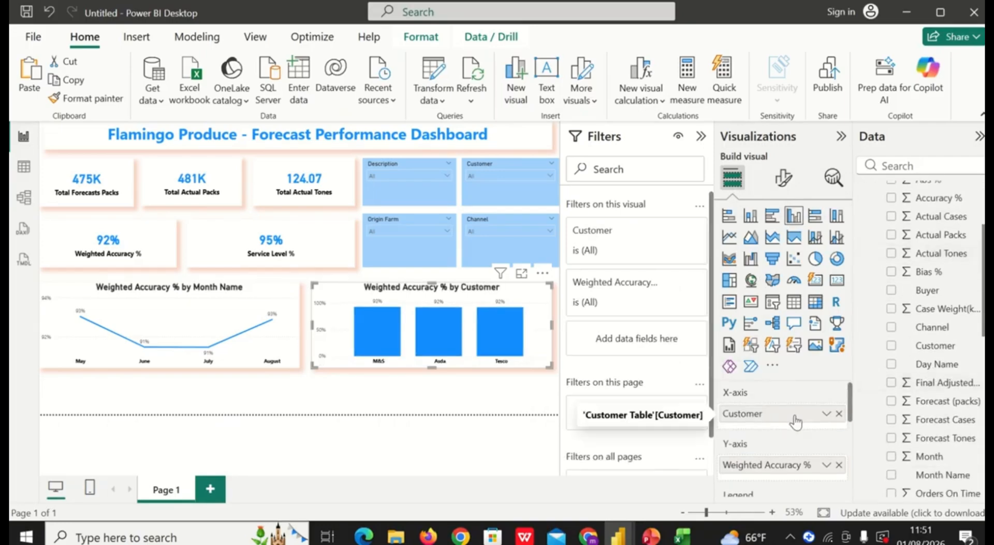
scroll(796, 422, "down", 2)
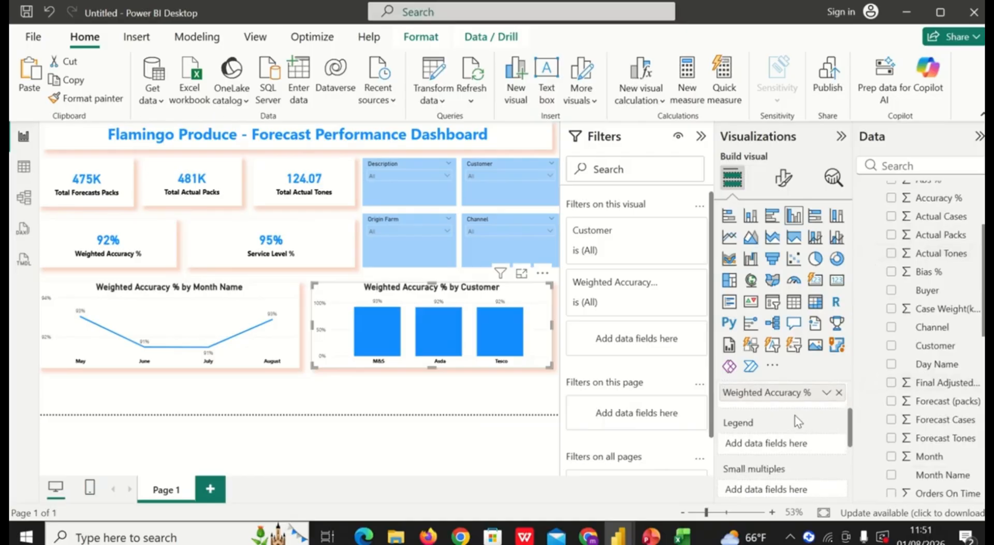
scroll(795, 415, "up", 2)
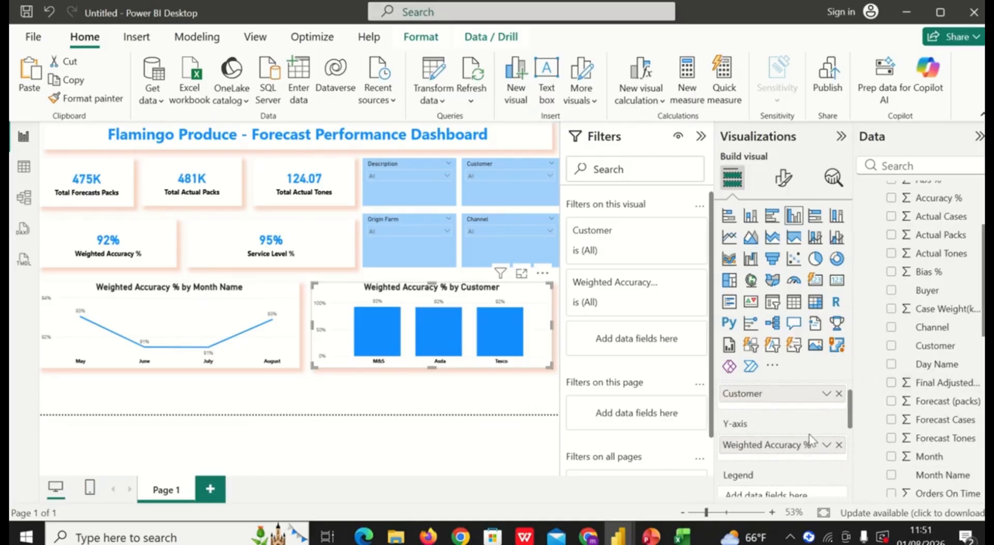
left_click(839, 444)
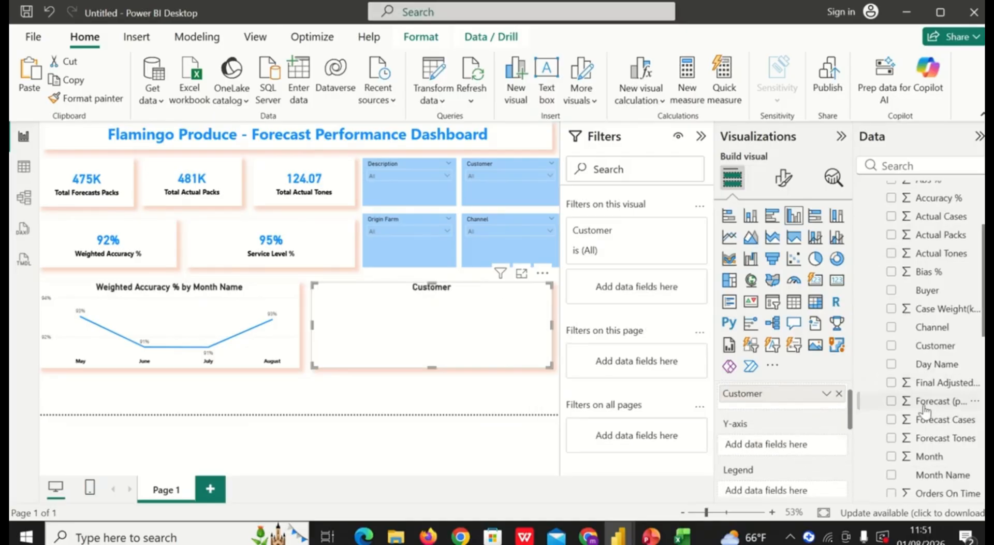
scroll(924, 412, "down", 5)
scroll(925, 412, "down", 3)
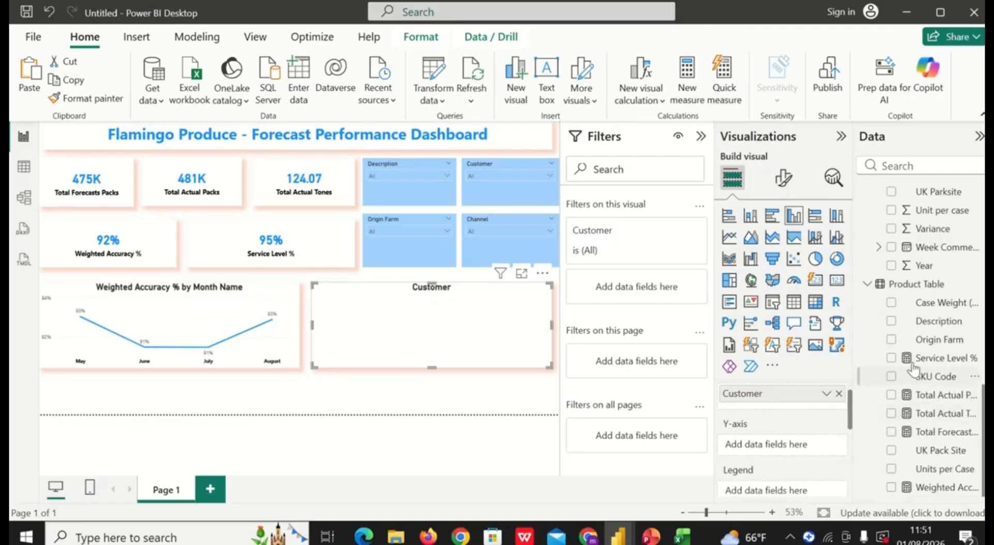
left_click(892, 358)
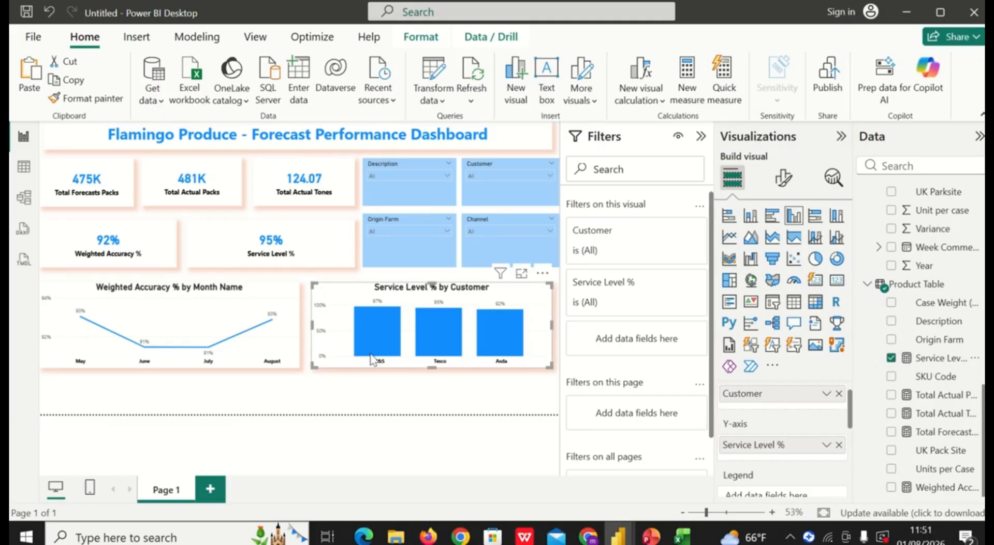
mouse_move(371, 360)
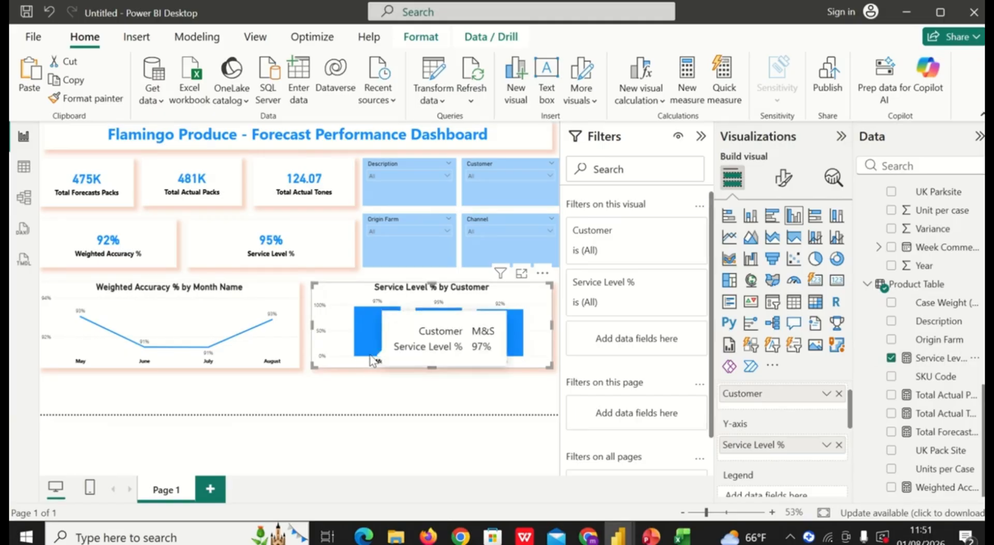
- Change the page's canvas type to Custom and set its height to 900 px
left_click(397, 392)
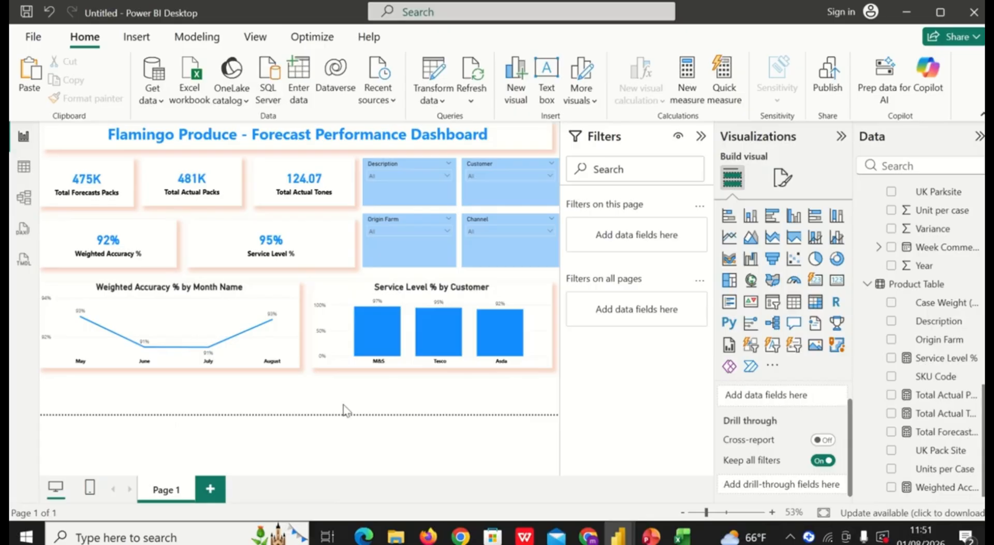
left_click(783, 179)
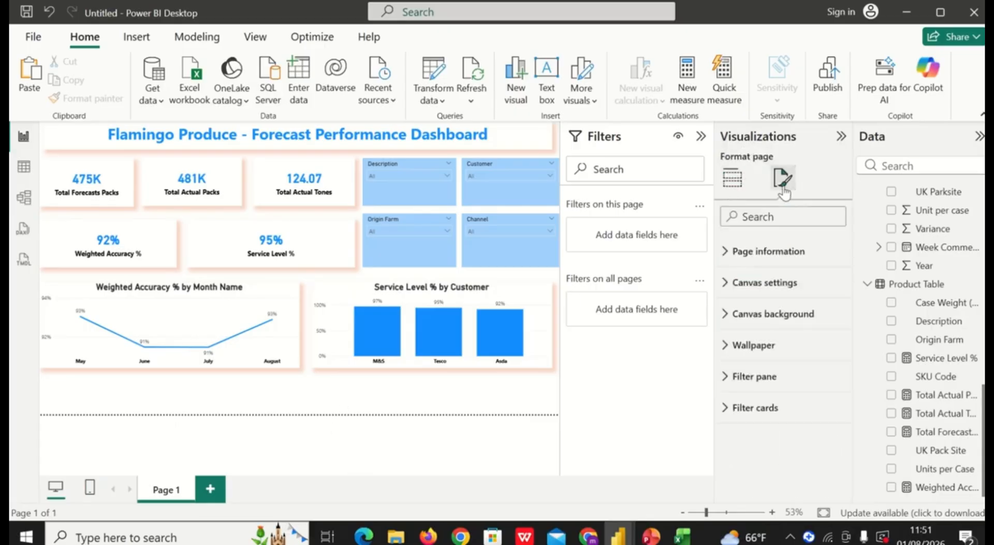
left_click(745, 283)
left_click(789, 346)
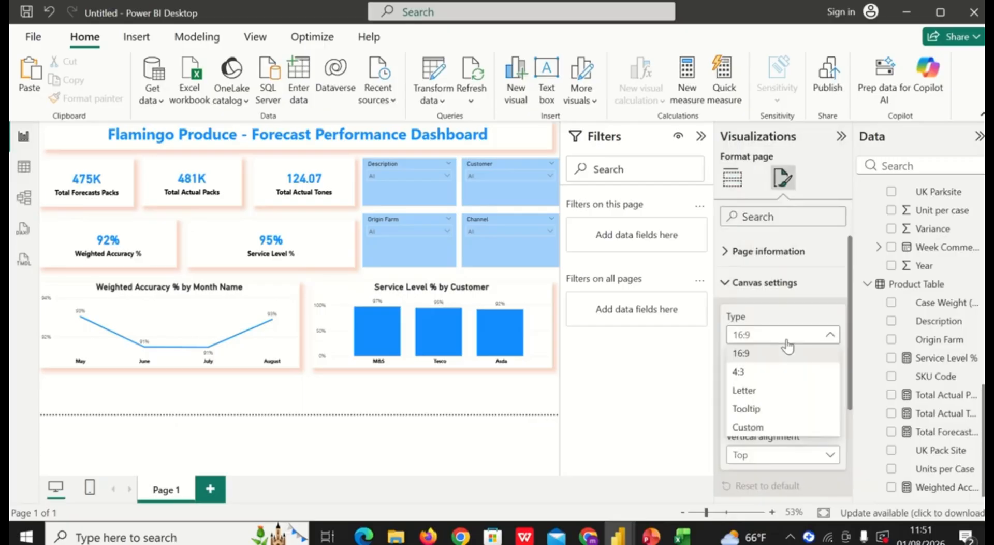
left_click(790, 424)
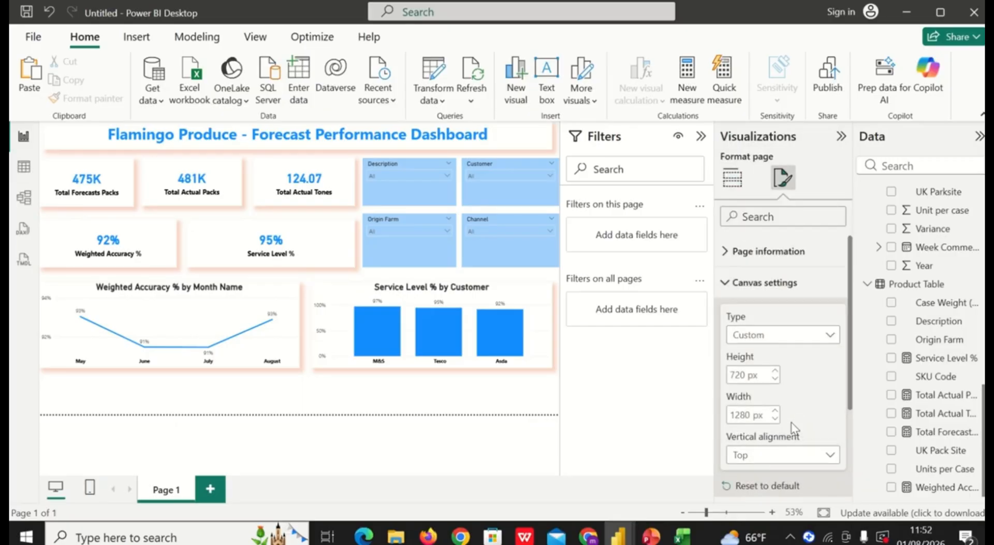
double_click(738, 373)
key("BackSpace")
type("900")
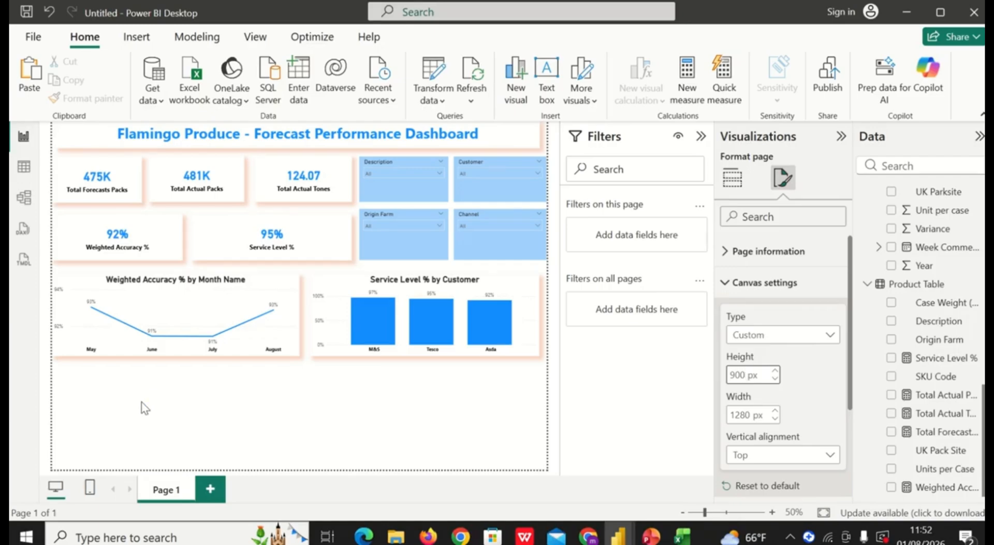
- Duplicate the Service Level % by Customer chart and place the copy below the Weighted Accuracy % line chart
left_click(409, 292)
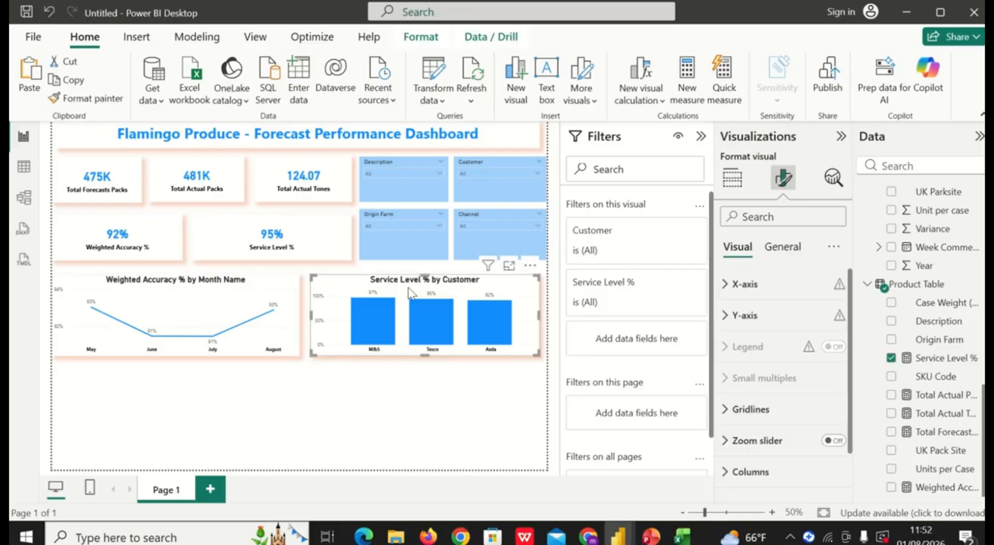
key("ctrl+c")
key("ctrl+v")
left_click_drag(409, 293, 152, 394)
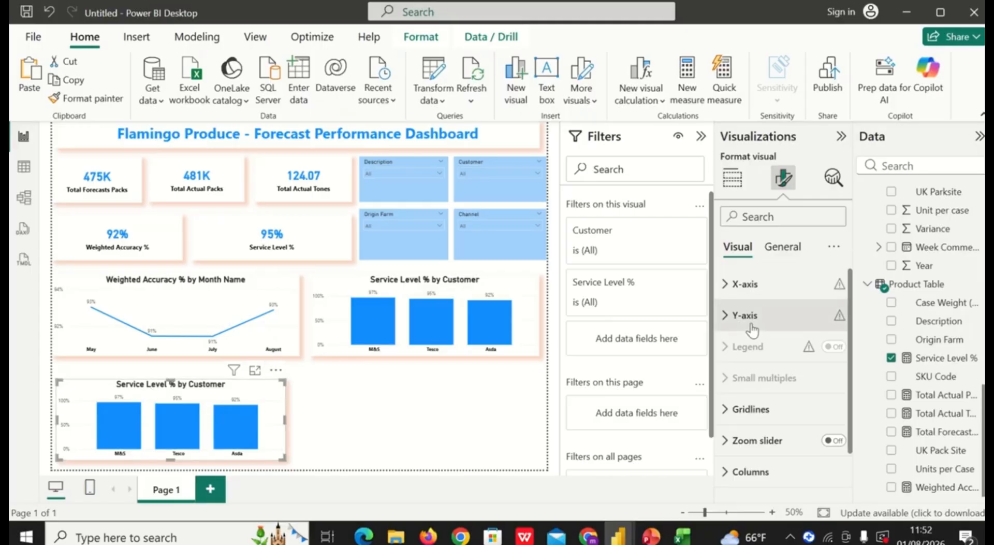
- Replace the copy's Service Level % values with Total Forecasts Packs and Total Actual Packs, and widen the chart slightly to match the line chart above
left_click(739, 184)
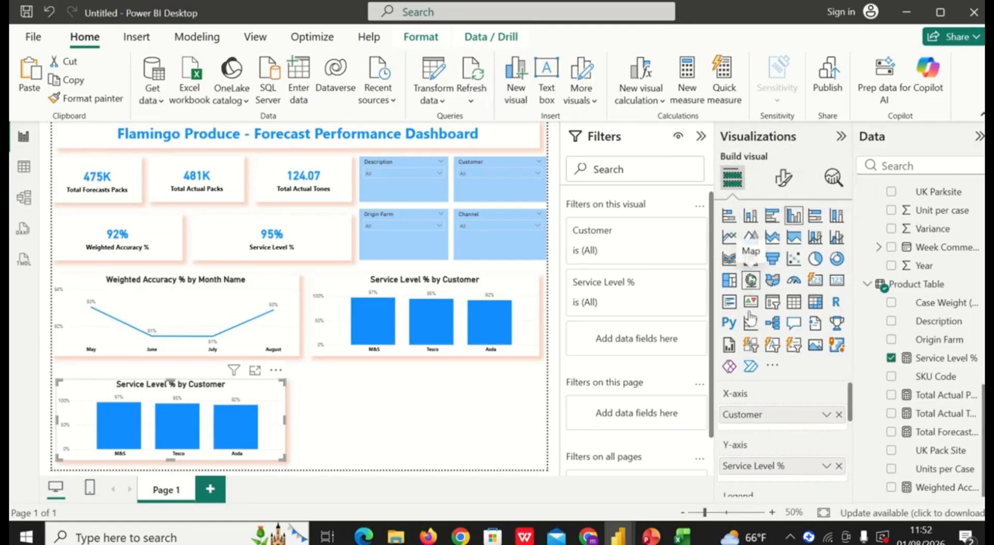
scroll(765, 395, "down", 1)
scroll(765, 396, "down", 2)
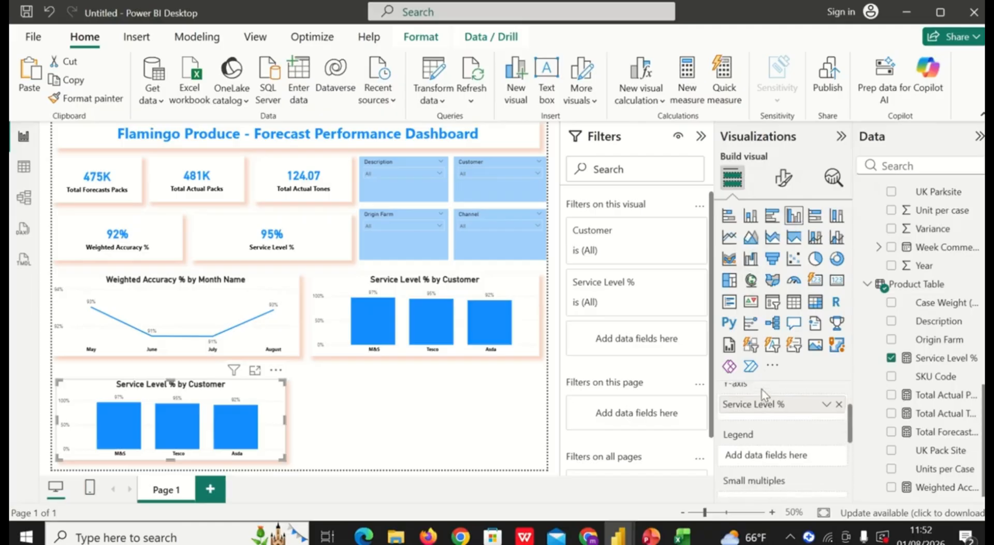
left_click(839, 408)
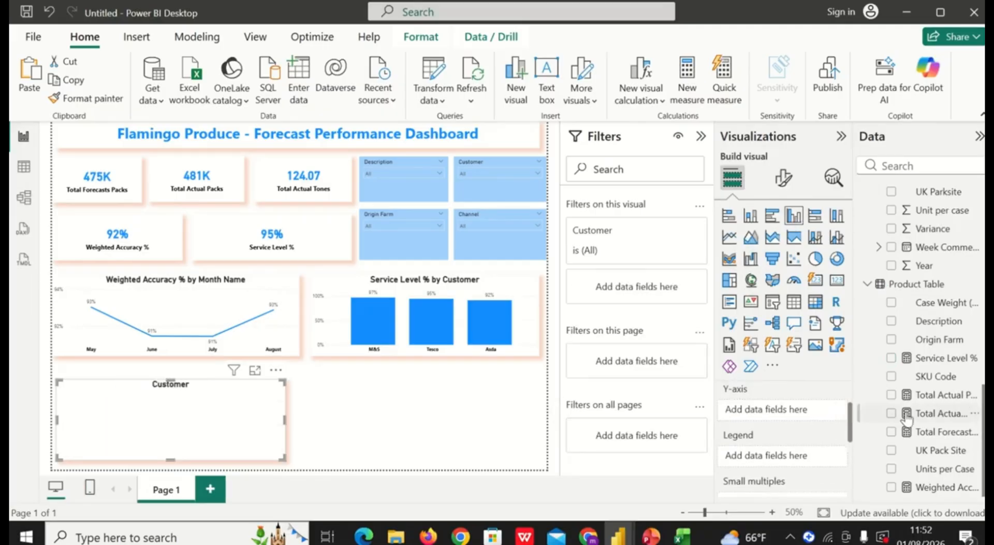
left_click(892, 432)
left_click(892, 414)
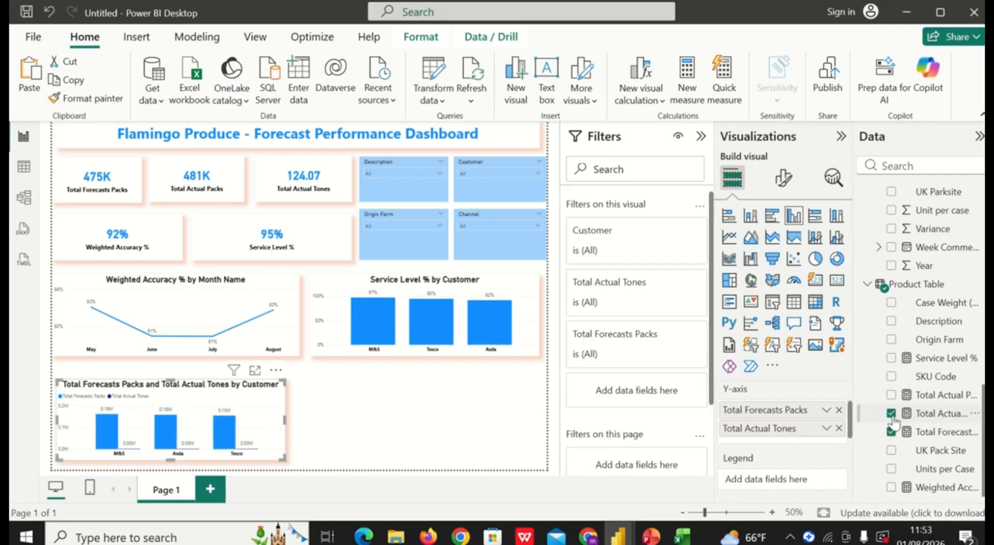
left_click(892, 413)
left_click(892, 413)
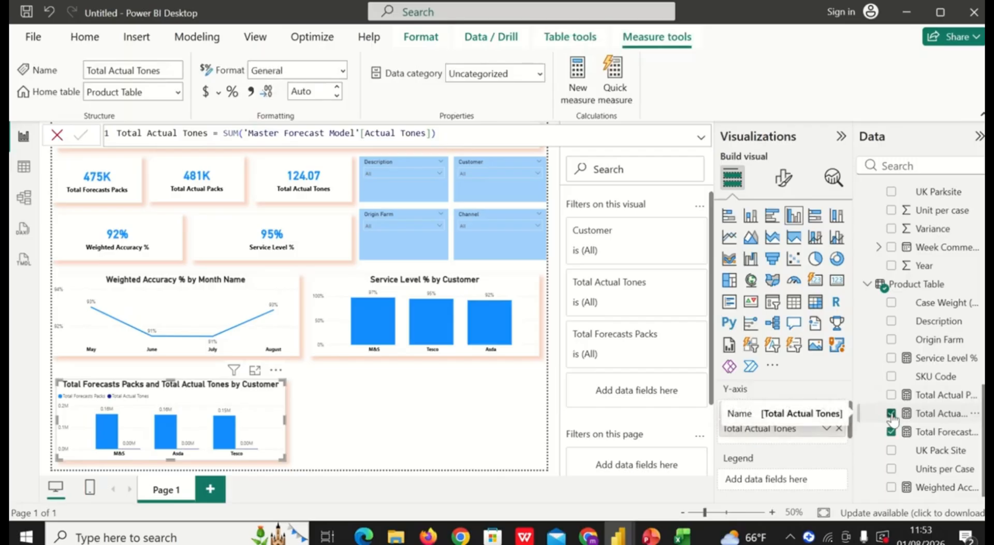
left_click(891, 413)
left_click(892, 395)
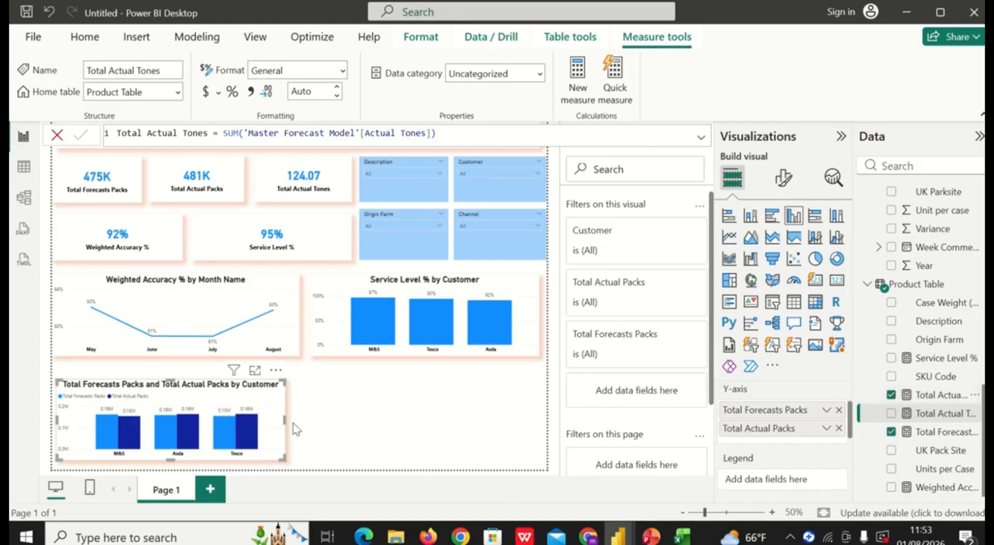
left_click_drag(284, 419, 295, 418)
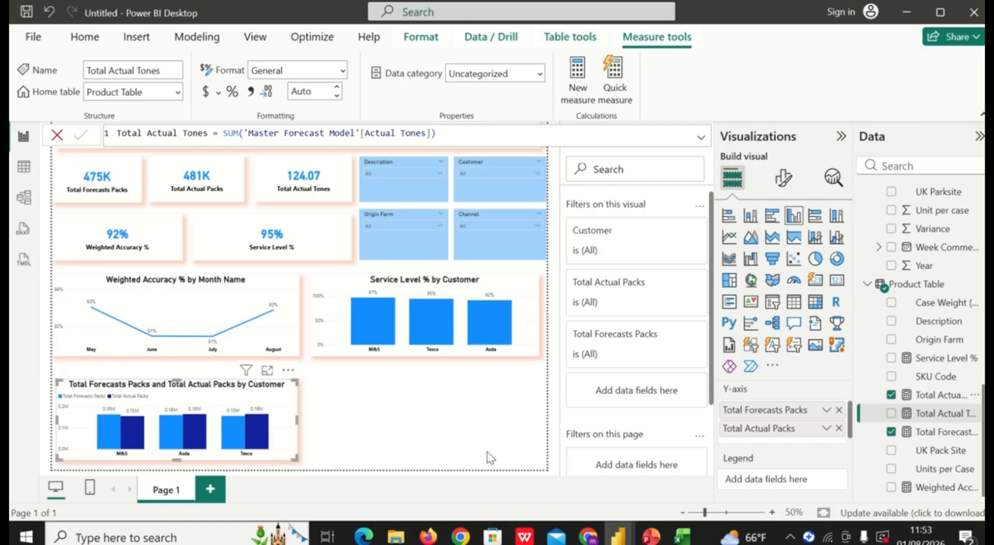
- Duplicate the forecast and actual packs chart, place the copy beside the original, and narrow it to fit the row
left_click(230, 403)
key("ctrl+c")
key("ctrl+v")
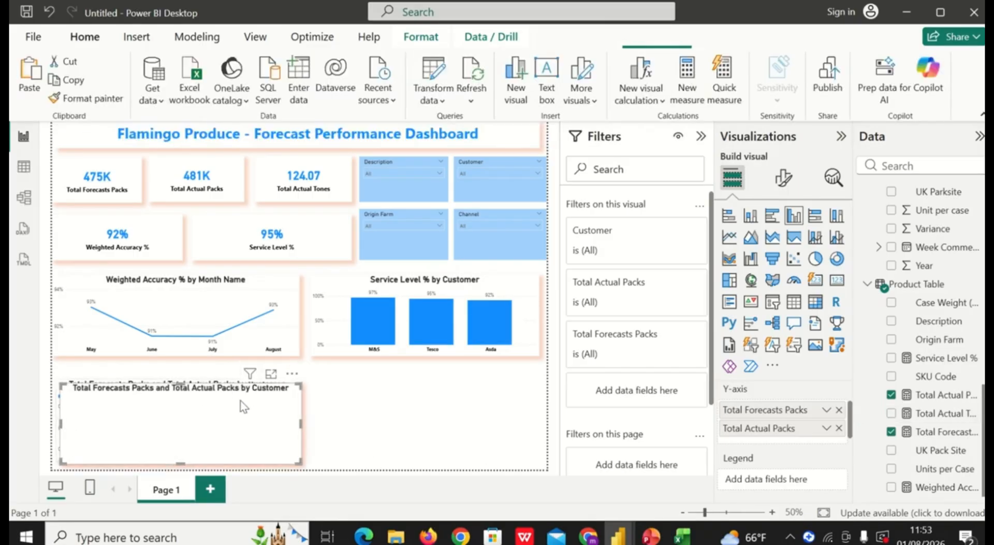
left_click_drag(231, 403, 483, 389)
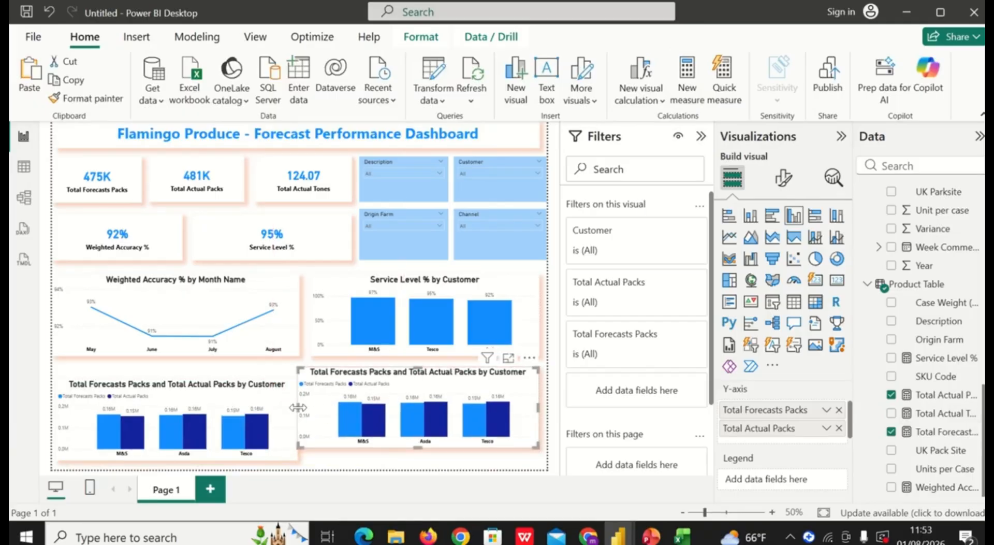
mouse_move(298, 408)
left_mouse_down()
mouse_move(316, 411)
mouse_move(306, 409)
left_mouse_up()
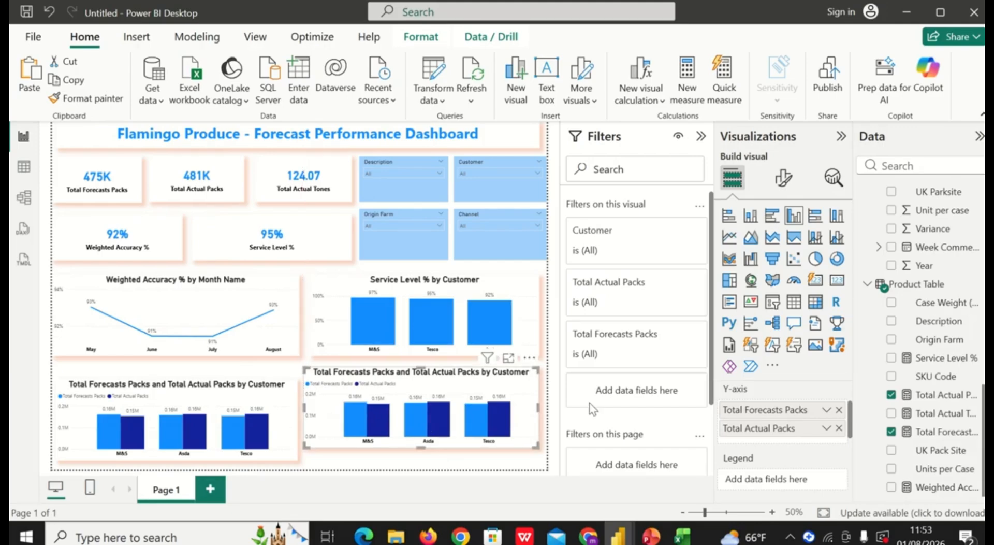
- Convert the copied packs chart to a table and add Weighted Accuracy % and Service Level % as columns
left_click(795, 303)
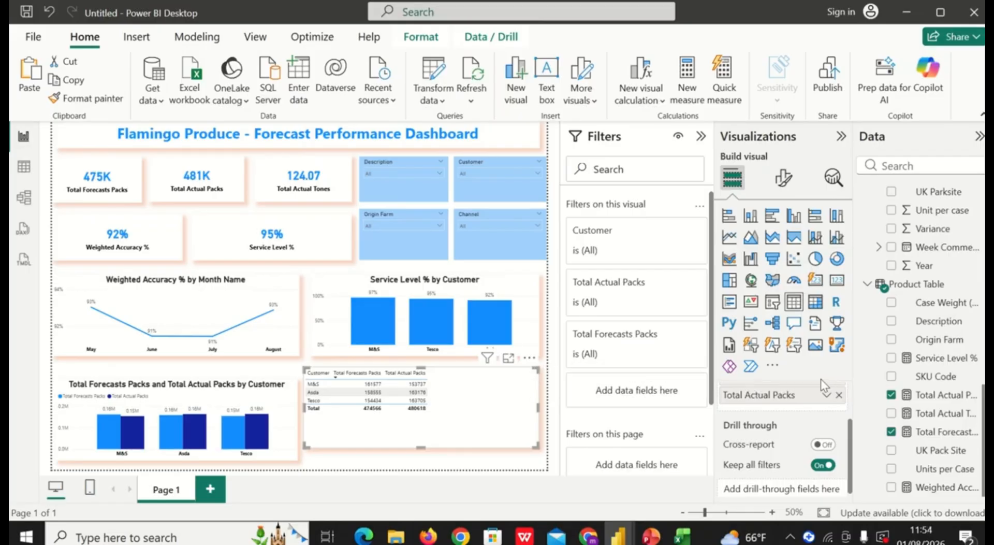
scroll(800, 433, "up", 2)
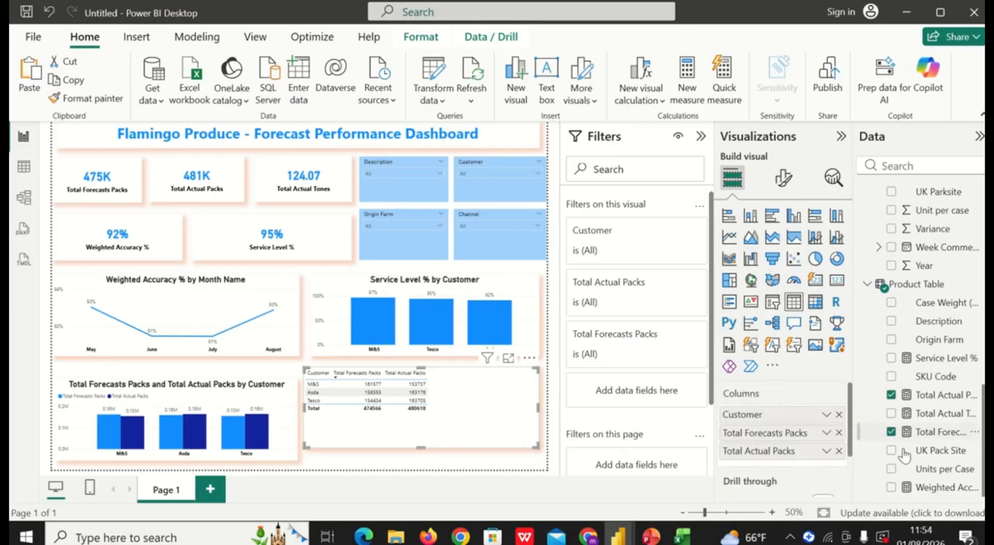
left_click(892, 488)
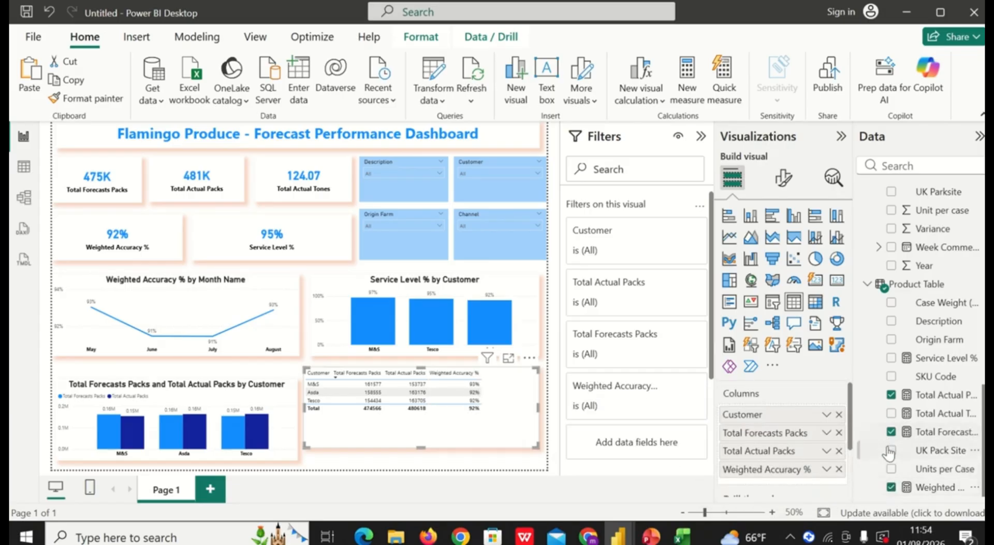
left_click(891, 395)
left_click(891, 359)
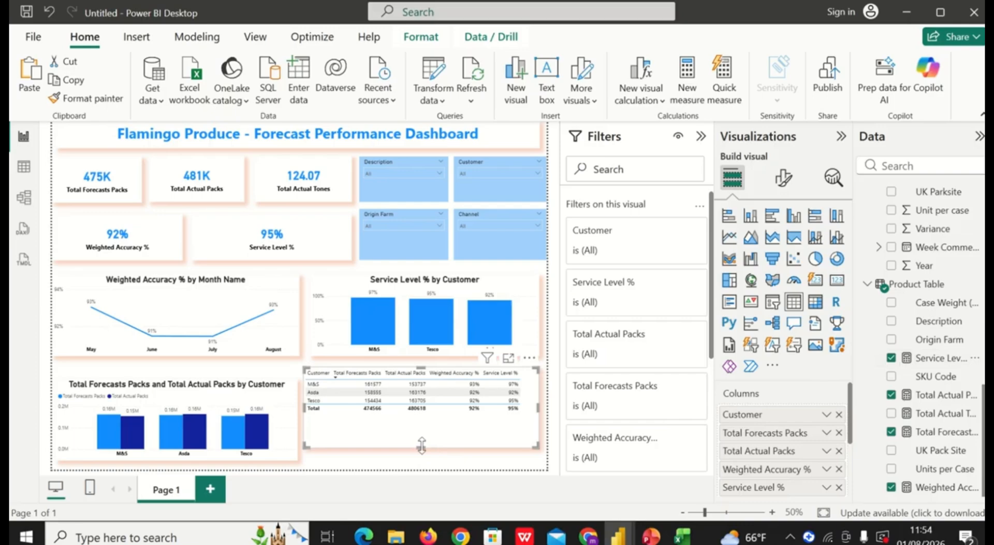
- Shorten the customer summary table to fit its rows, duplicate it, and place the copy directly below the original
left_click_drag(421, 445, 423, 419)
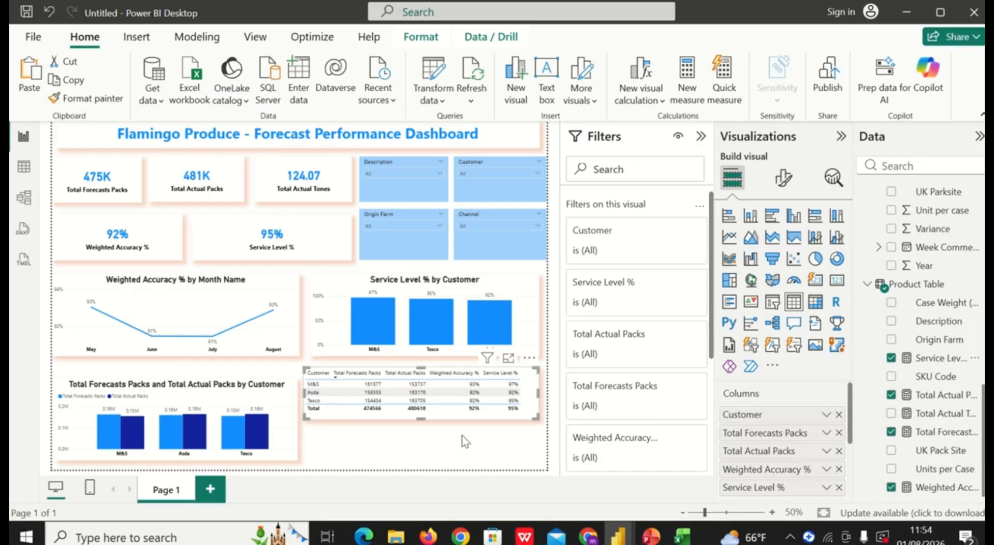
key("ctrl+v")
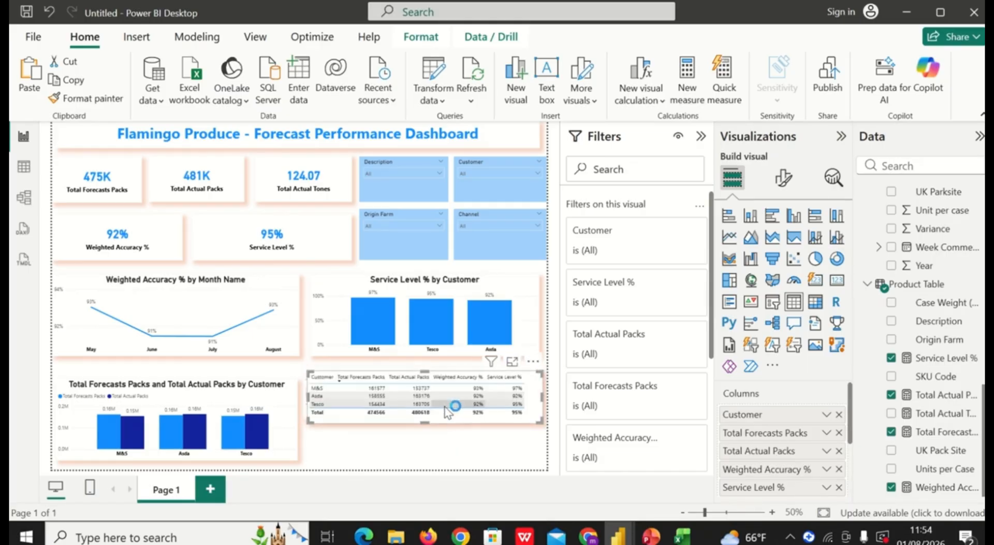
left_click_drag(445, 405, 444, 456)
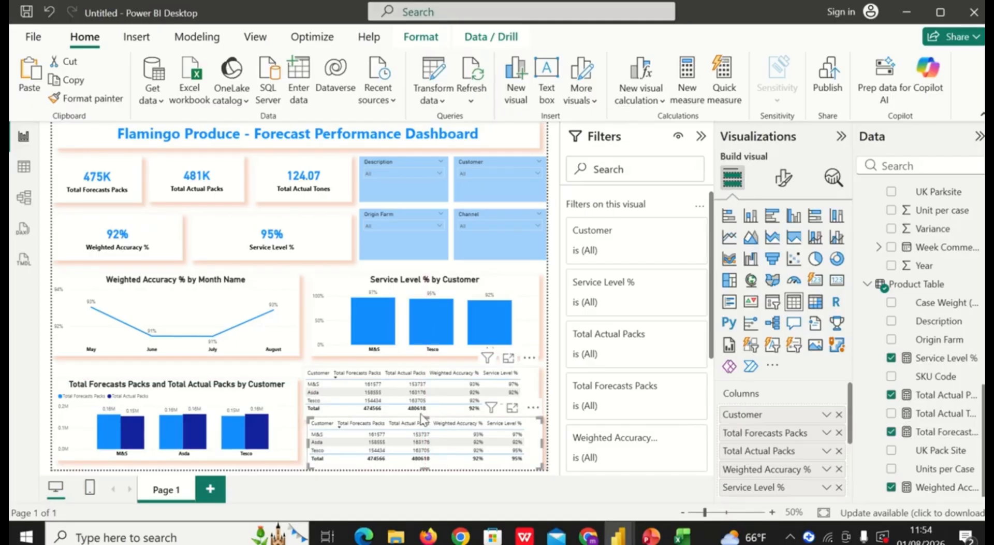
- Try to make the copied table taller and move it up over the Service Level % by Customer chart
left_click_drag(425, 416, 425, 395)
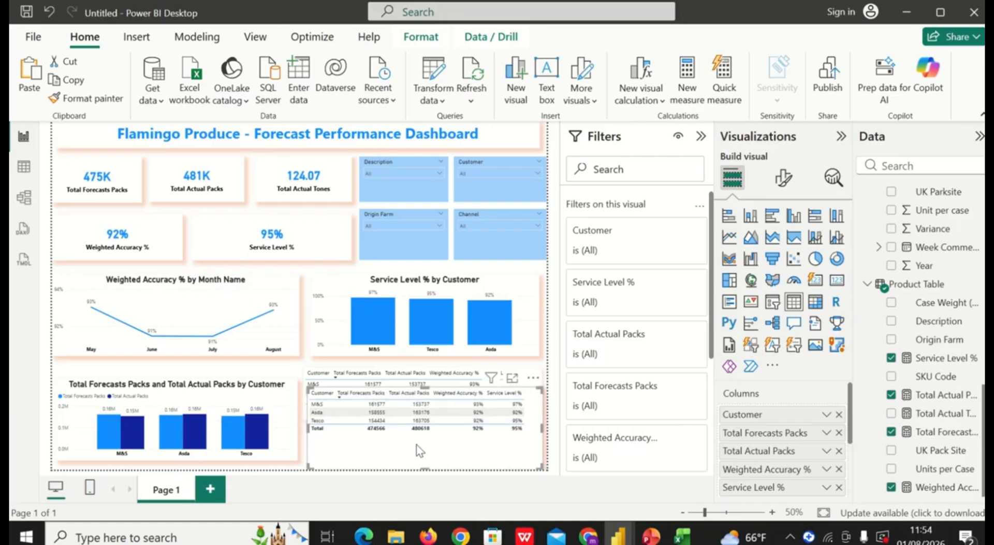
left_click_drag(421, 445, 422, 395)
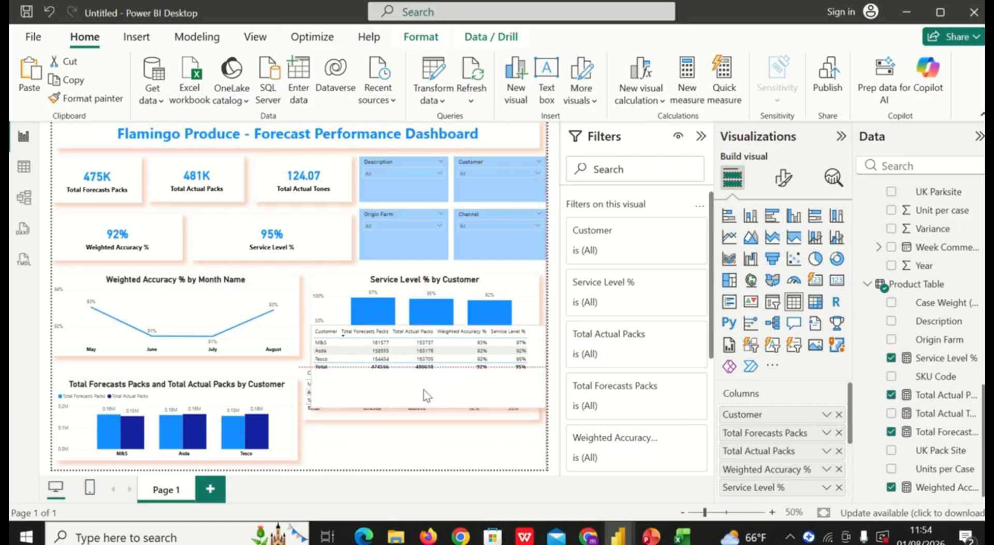
- Set the page's custom canvas height to 950 px
left_click(421, 449)
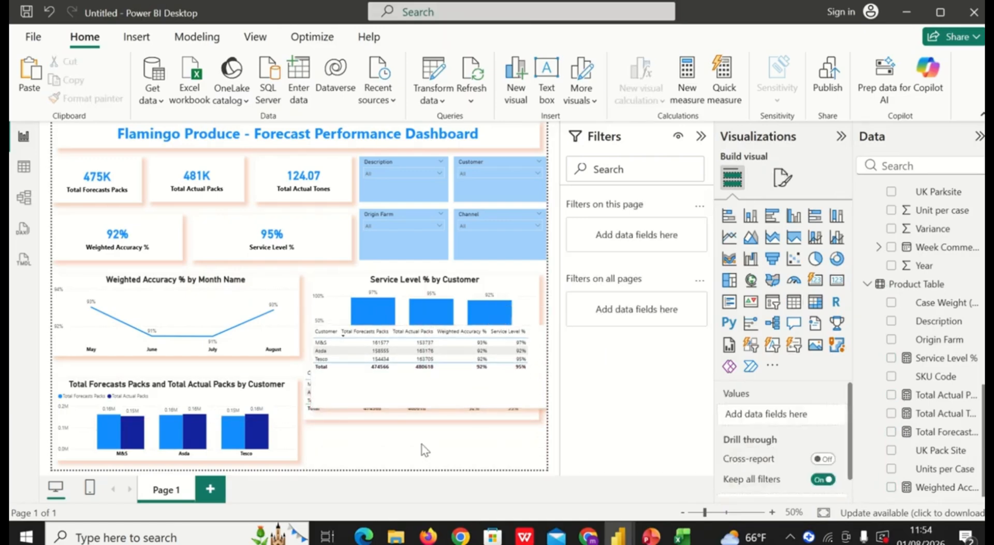
left_click(783, 177)
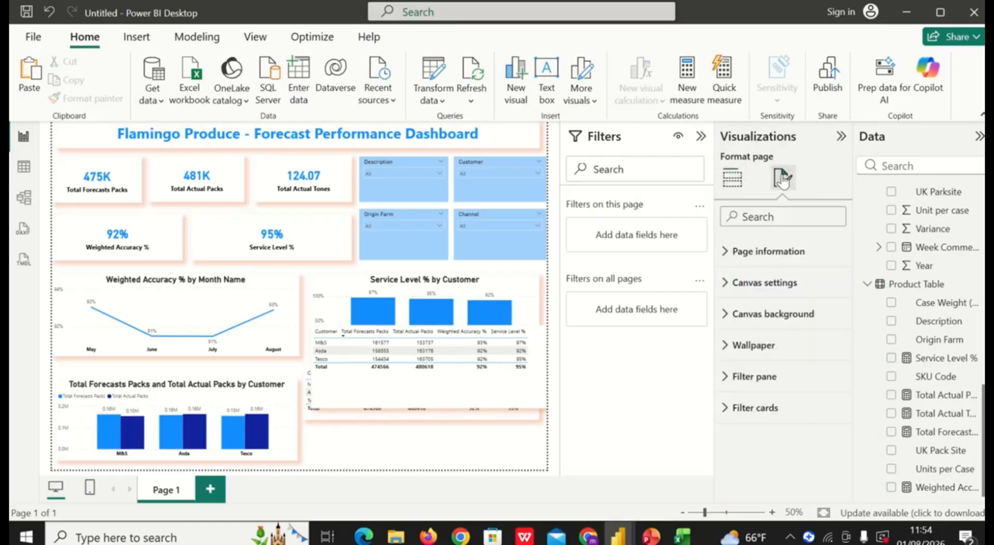
left_click(729, 289)
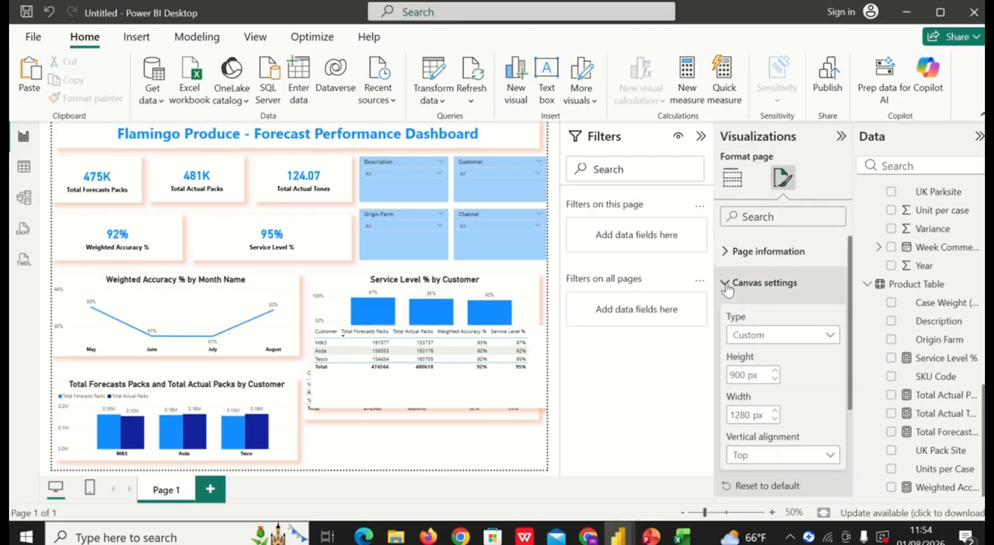
double_click(738, 374)
left_click(739, 374)
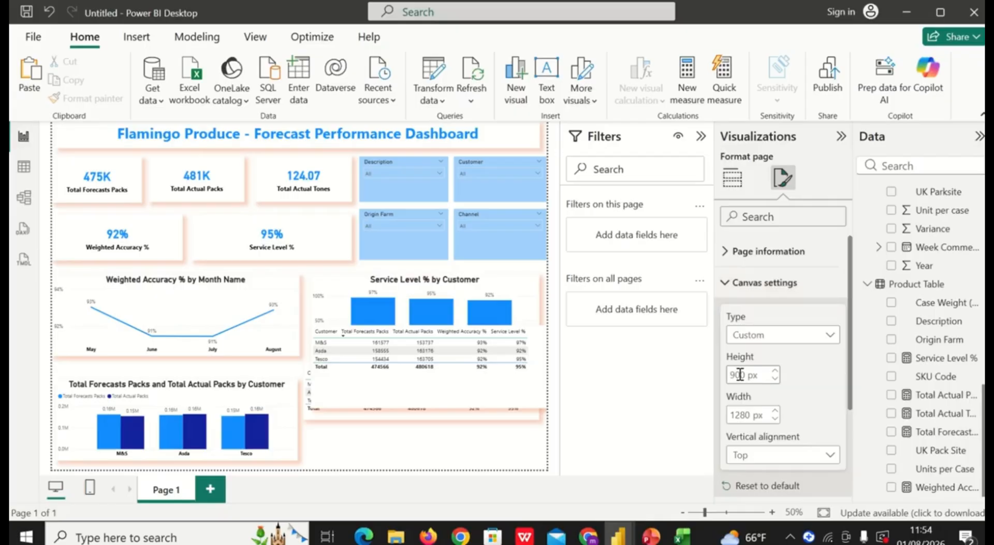
key("BackSpace")
type("5")
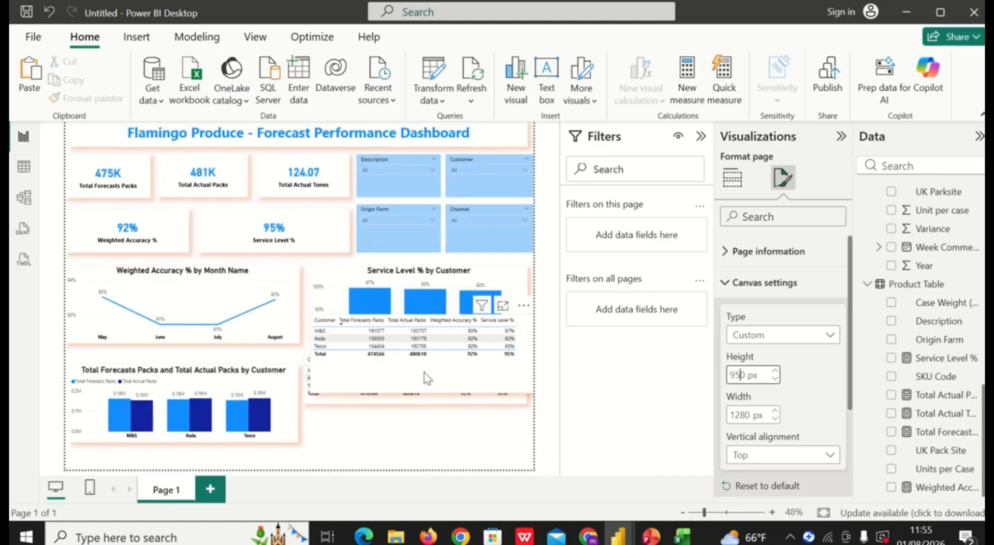
- Move the copied table below the customer table and shorten it from its upper edge to end the overlap
left_click_drag(423, 377, 421, 449)
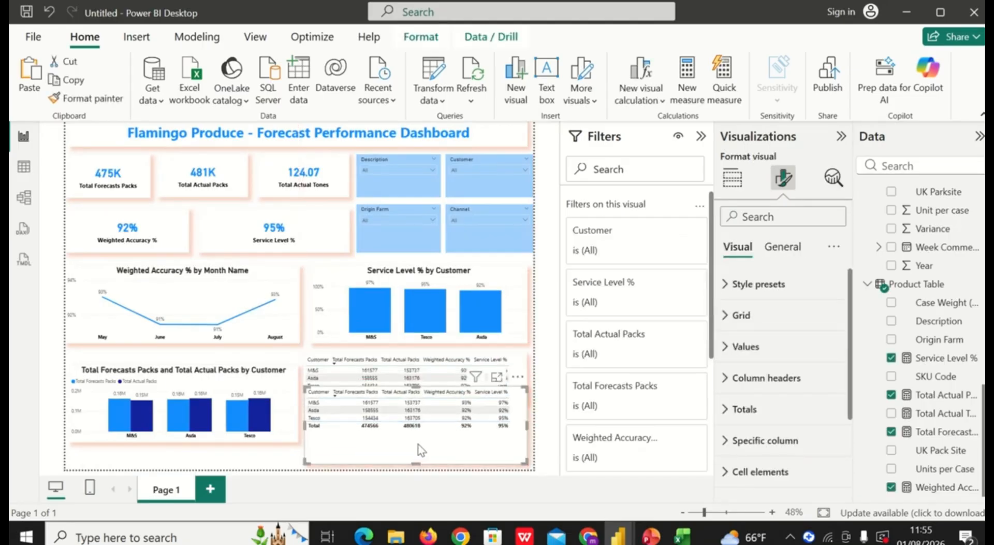
left_click_drag(416, 389, 415, 415)
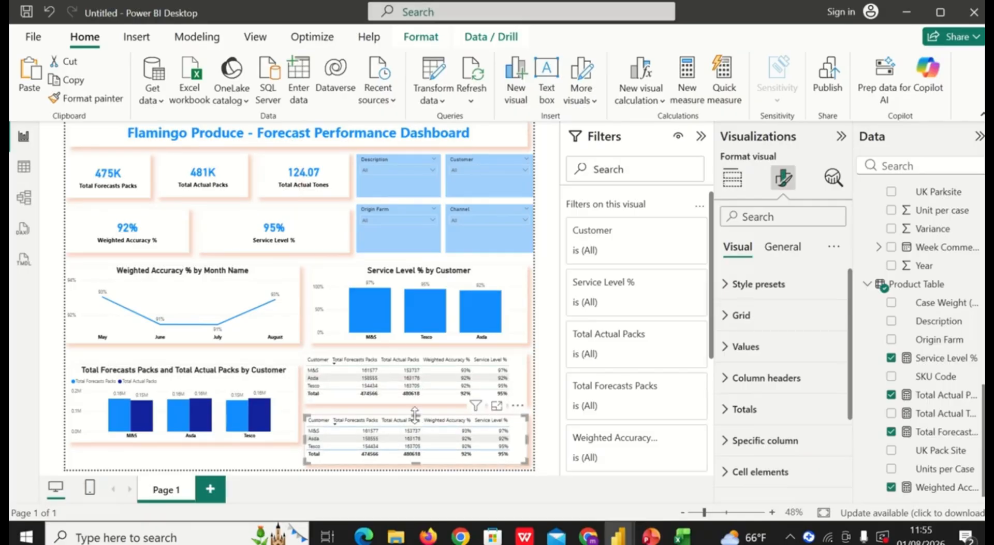
left_click(774, 247)
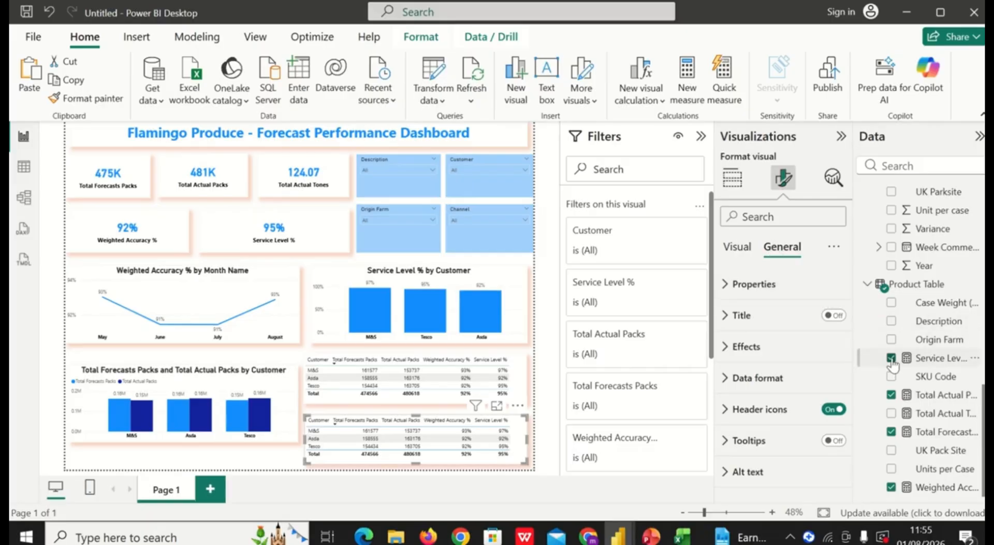
- Replace Customer with Month Name in the lower table and sort the table by Month Name, starting from May
scroll(893, 365, "up", 10)
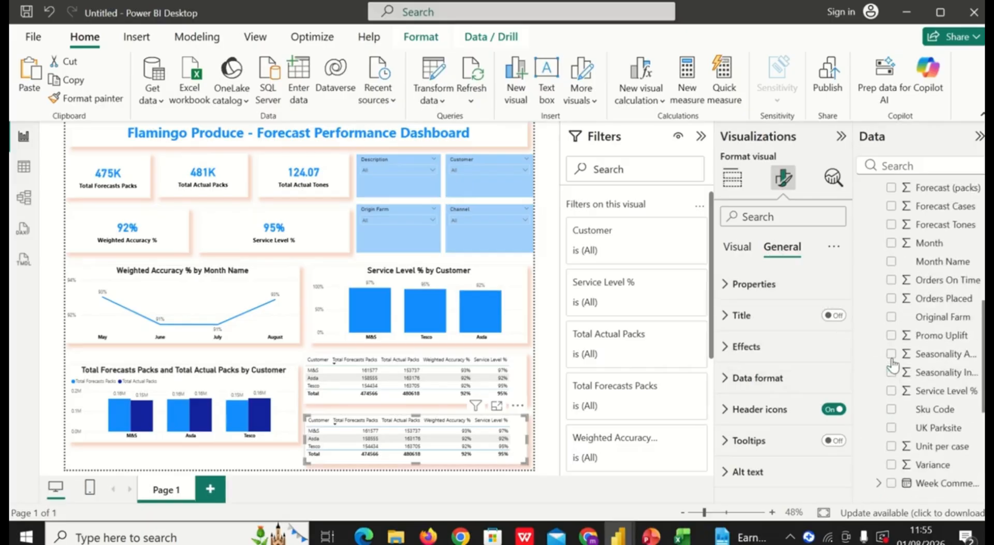
left_click(892, 248)
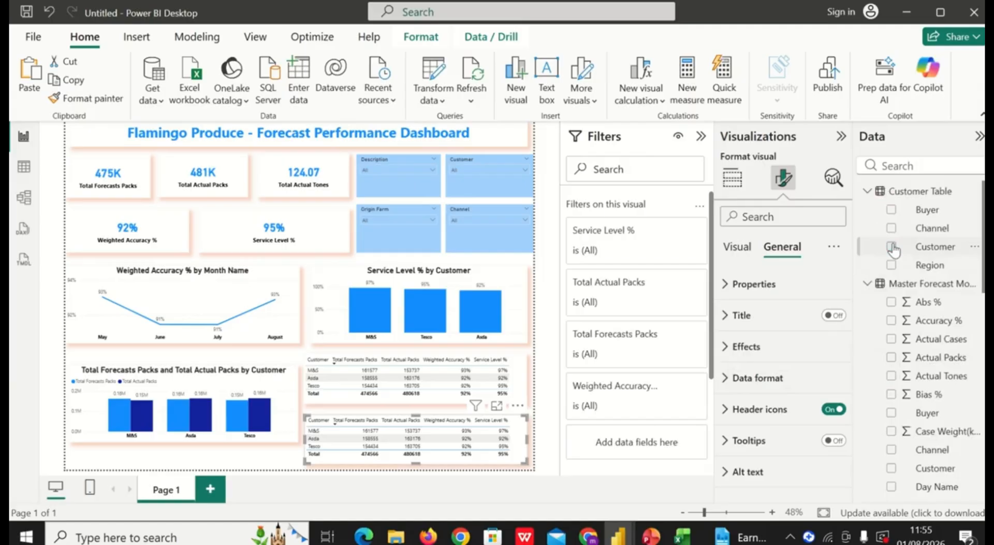
scroll(901, 369, "down", 1)
scroll(901, 371, "down", 5)
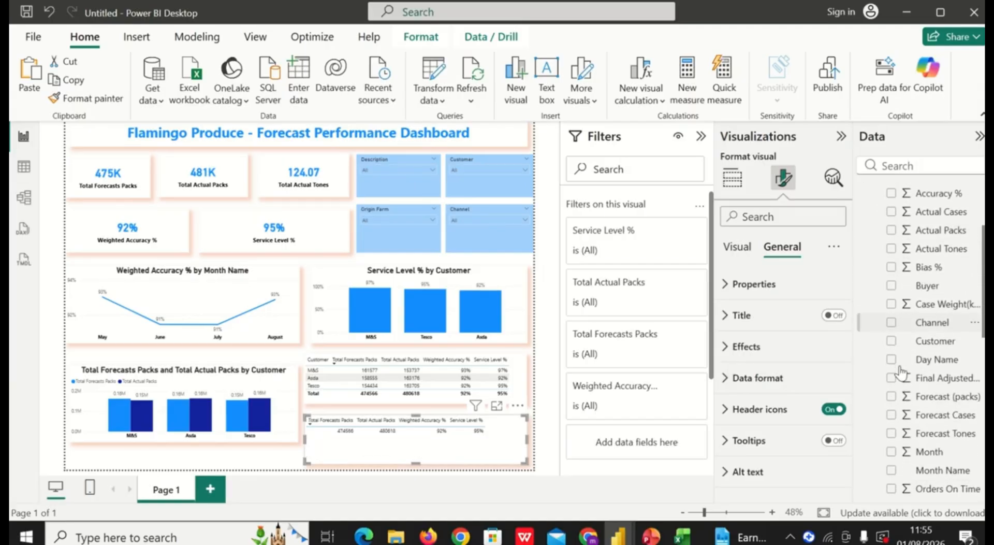
scroll(902, 369, "down", 3)
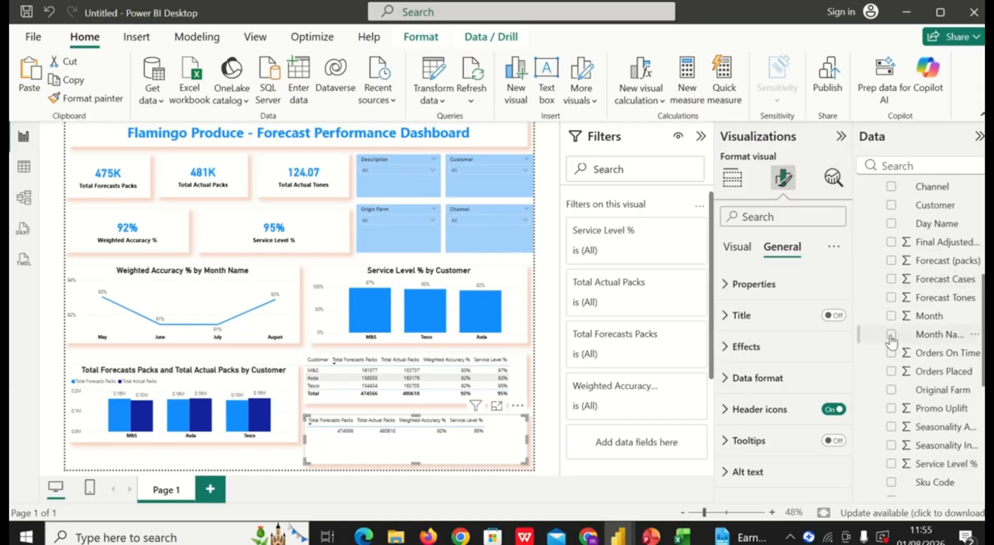
left_click(892, 335)
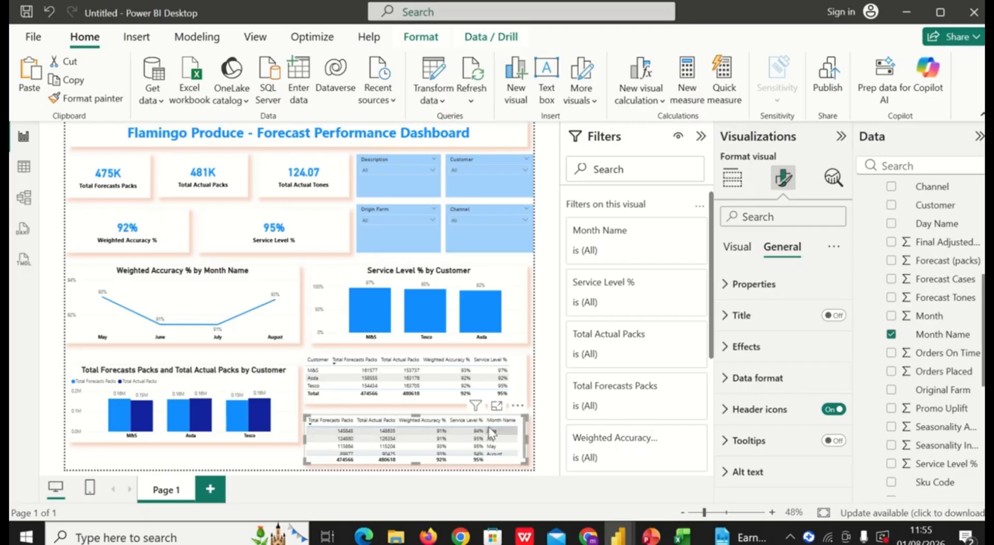
left_click(511, 420)
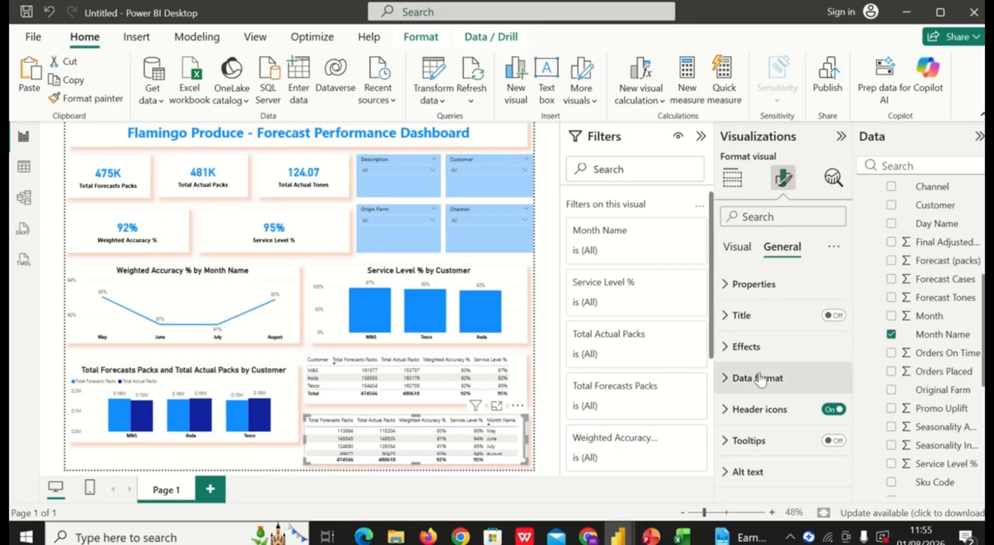
left_click(738, 248)
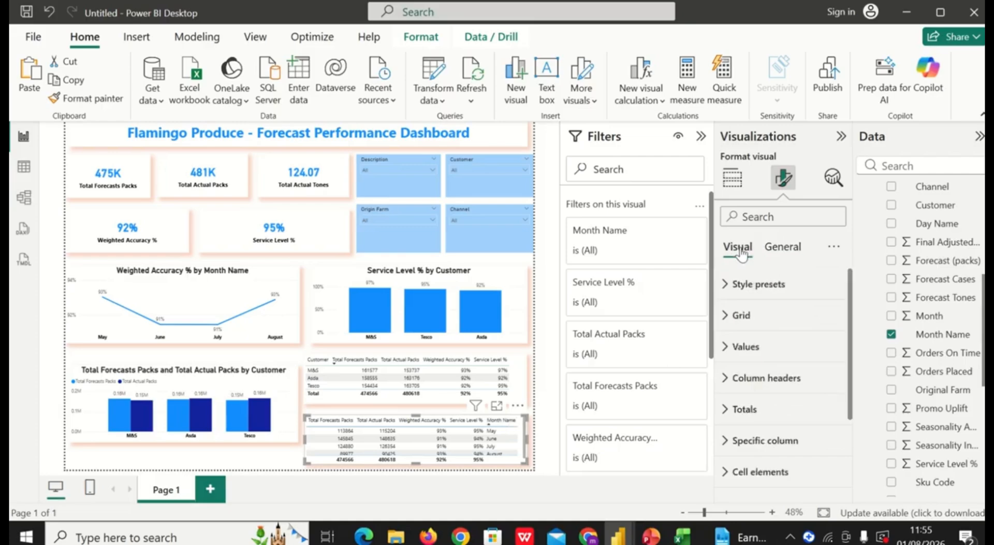
scroll(764, 407, "down", 3)
scroll(761, 406, "up", 3)
left_click(789, 246)
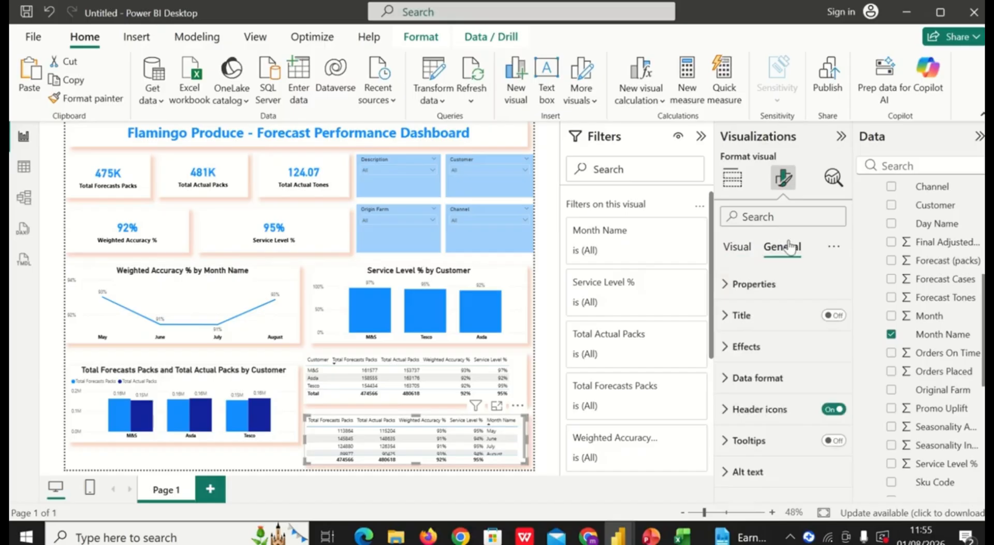
scroll(606, 334, "down", 5)
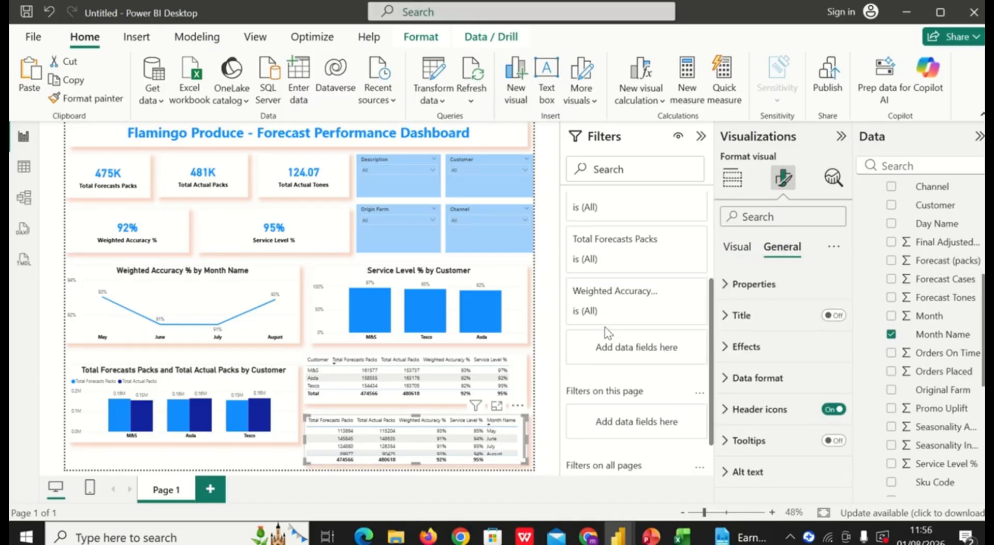
scroll(607, 333, "up", 5)
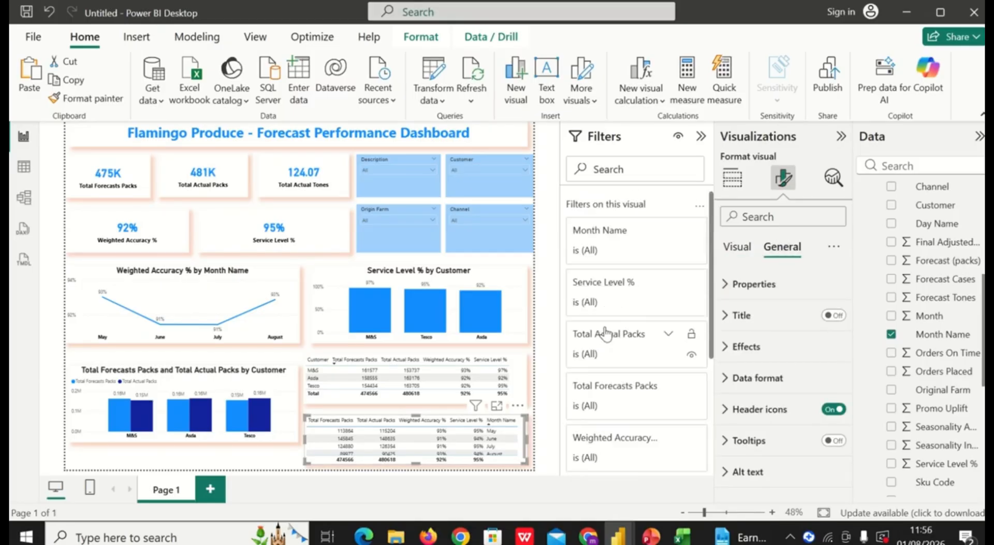
- Reorder the lower table's fields so Month Name is the first column, ahead of Total Forecasts Packs
left_click(732, 178)
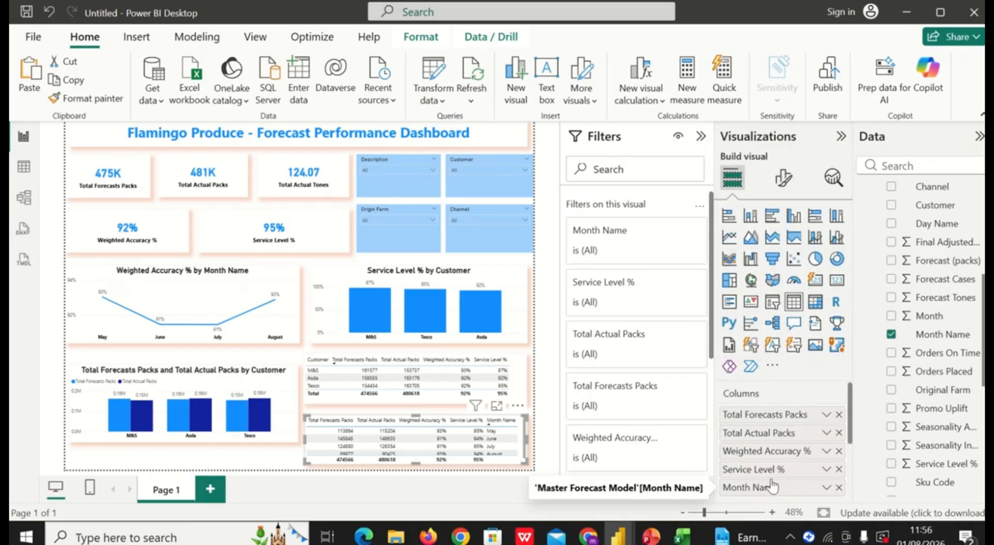
left_click_drag(772, 487, 776, 414)
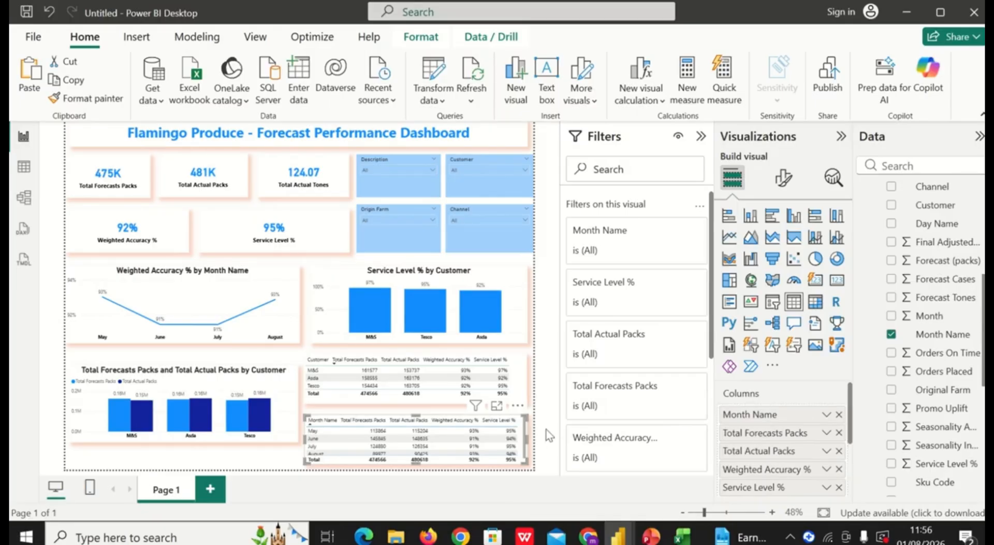
- Enlarge the month table slightly upward to show all four months, and fit the customer table's height to its rows above it
left_click(435, 398)
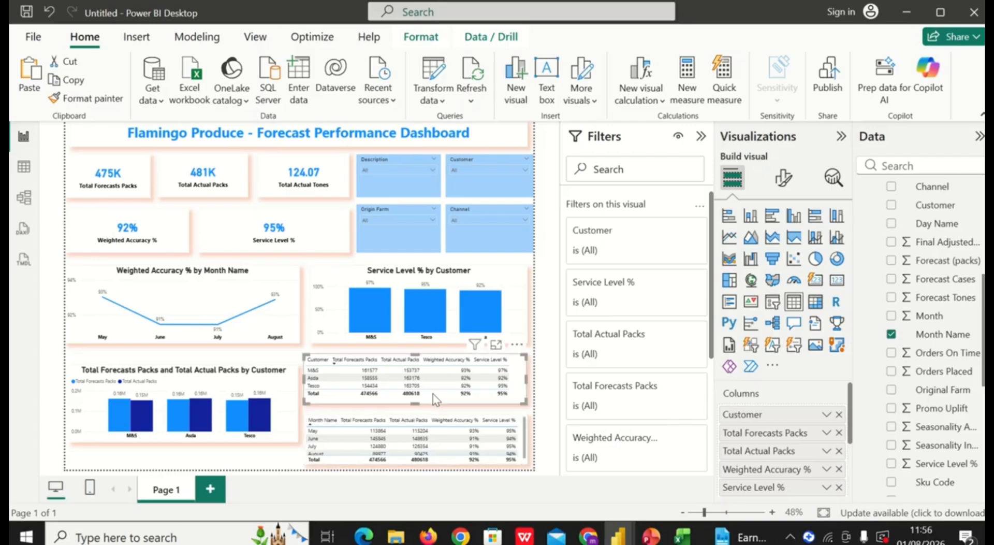
left_click_drag(418, 400, 414, 381)
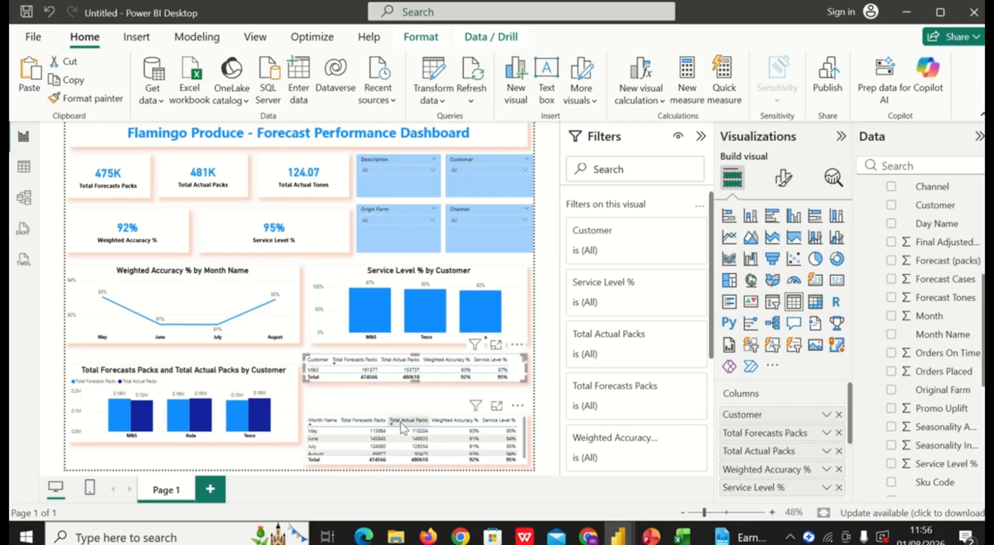
left_click(407, 466)
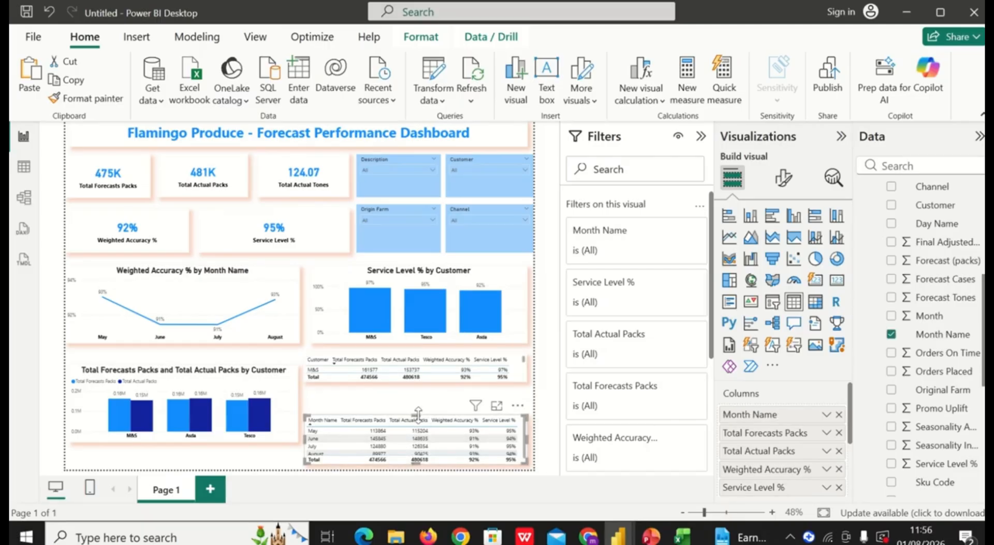
mouse_move(417, 415)
left_mouse_down()
mouse_move(417, 399)
mouse_move(417, 412)
left_mouse_up()
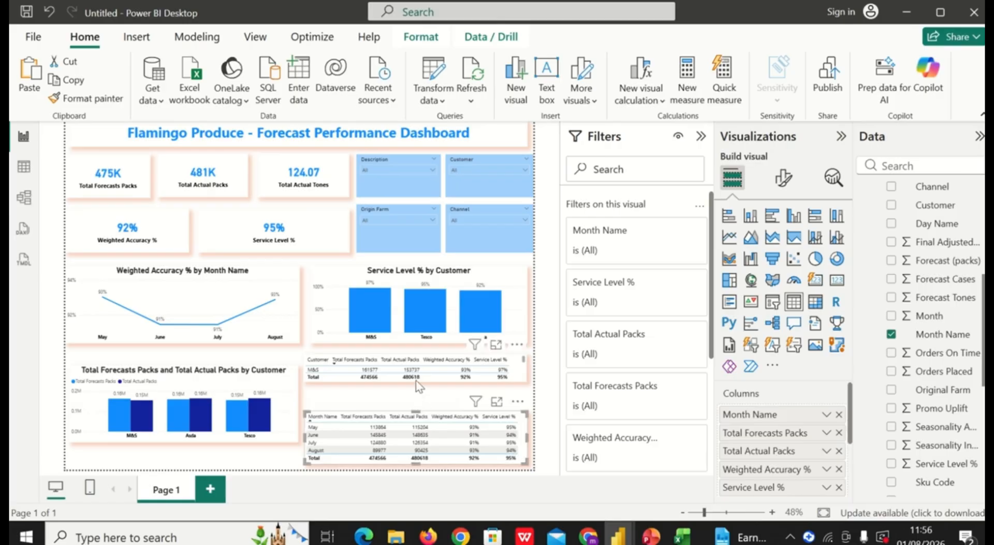
left_click(422, 379)
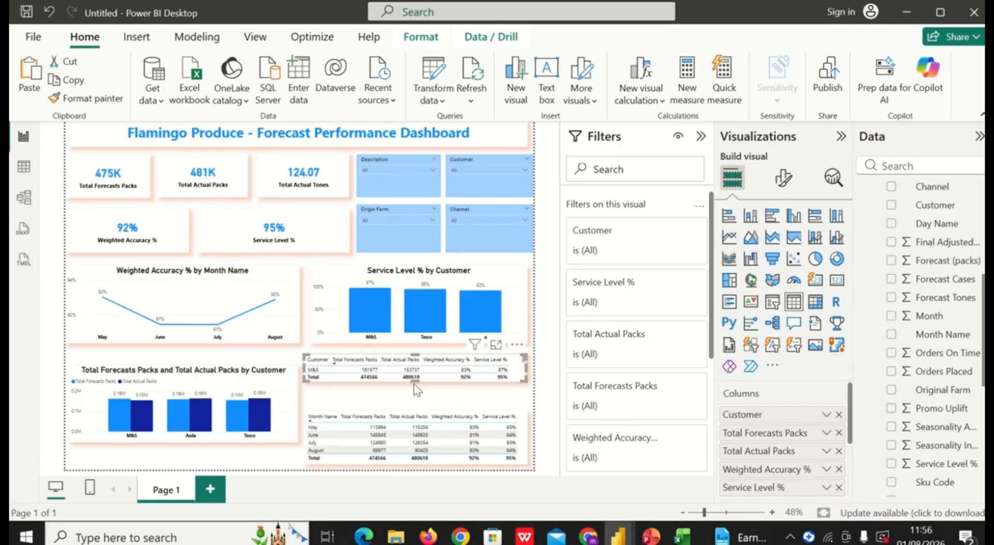
left_click_drag(416, 381, 417, 400)
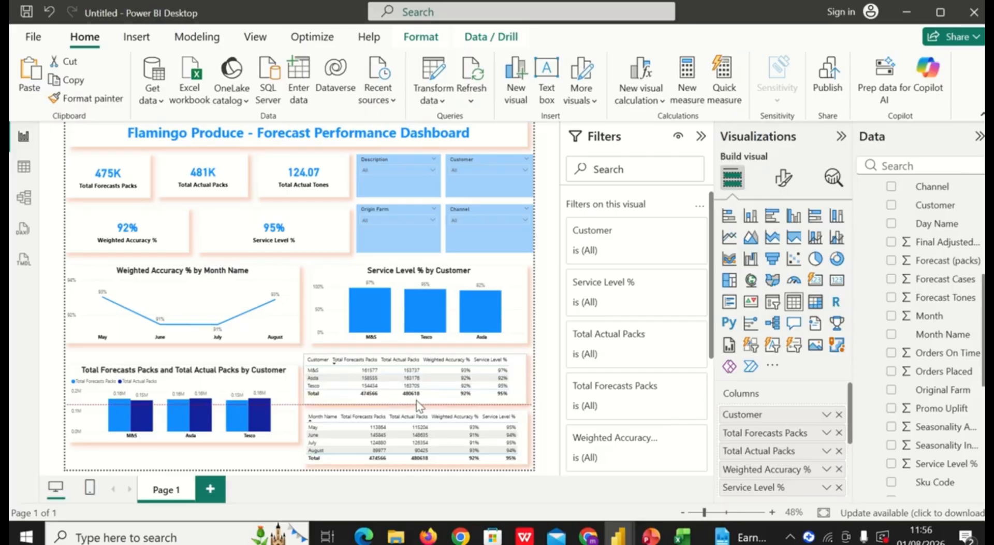
left_click_drag(419, 406, 417, 403)
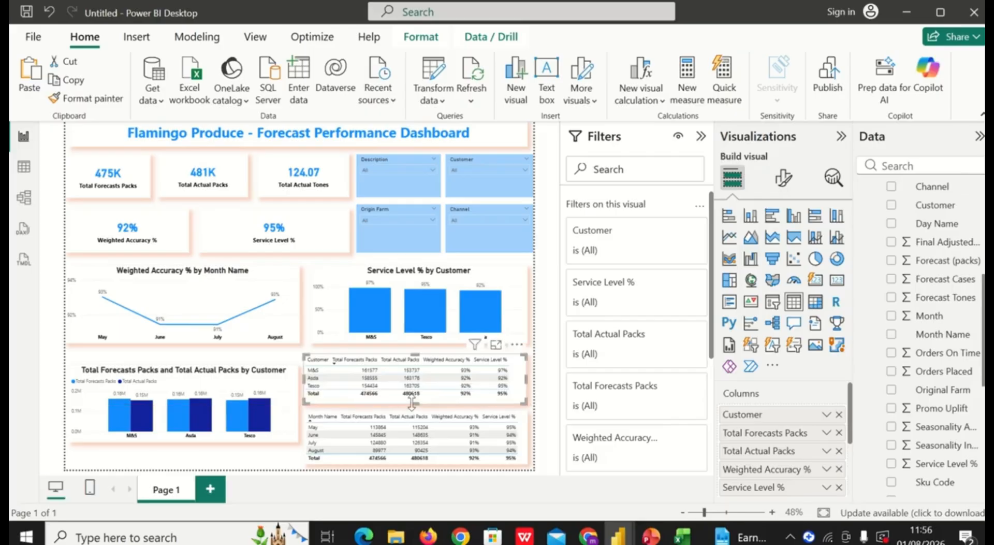
- Extend the Total Forecasts Packs and Total Actual Packs by Customer chart down to align with the month table's lower edge
left_click(282, 444)
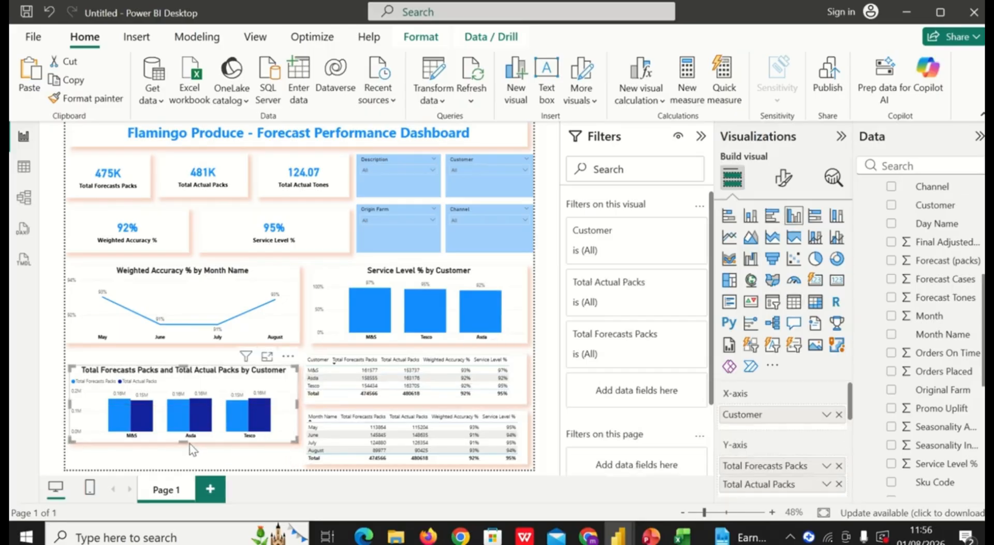
left_click_drag(184, 441, 187, 464)
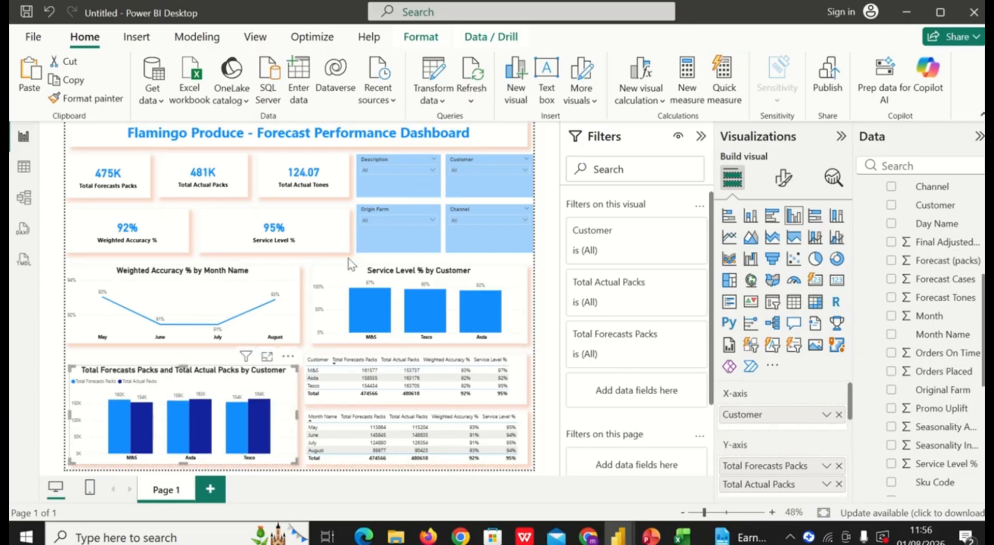
left_click(311, 265)
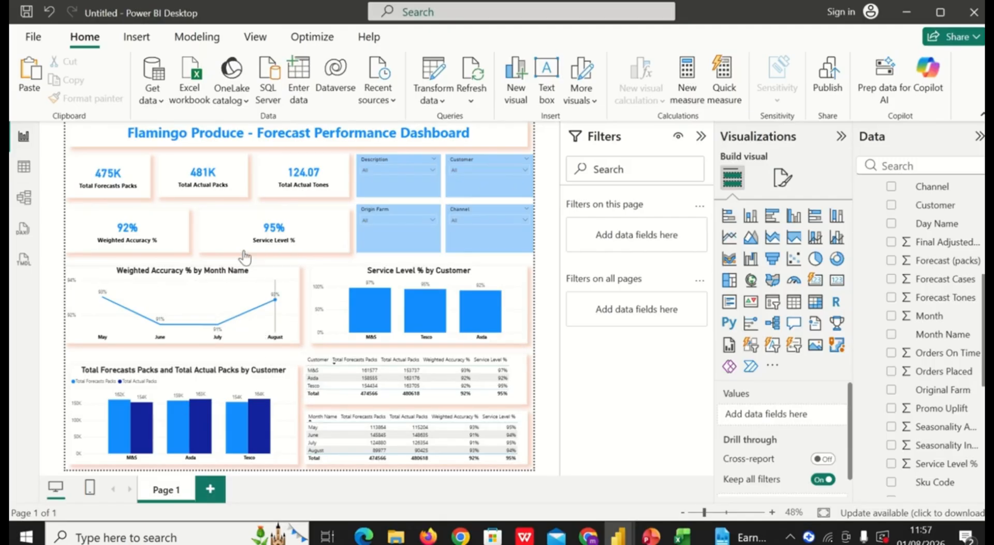
- Rename the report page as Executive Dashboard
double_click(175, 492)
key("BackSpace")
key("BackSpace")
key("BackSpace")
key("BackSpace")
key("BackSpace")
type("Executive")
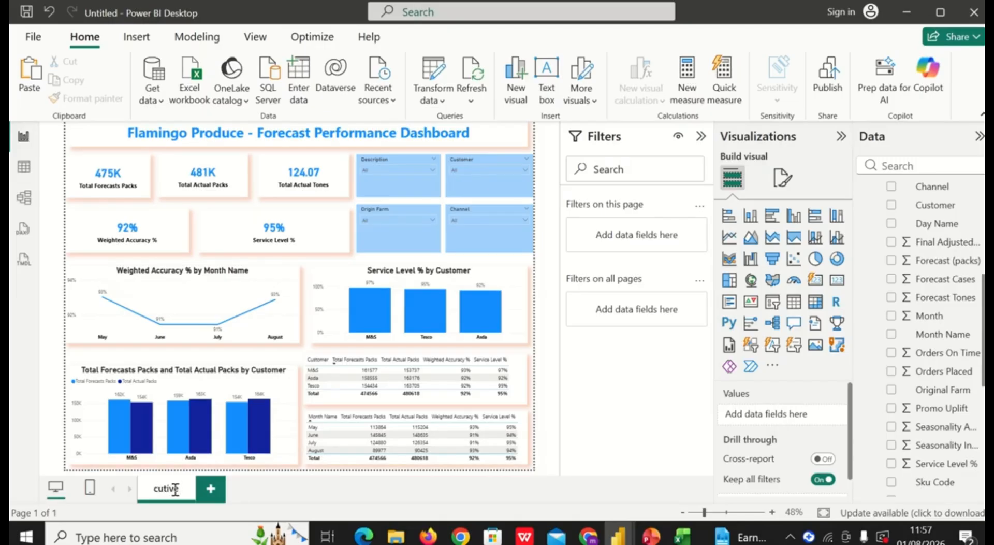
type(" Dashboard")
key("Return")
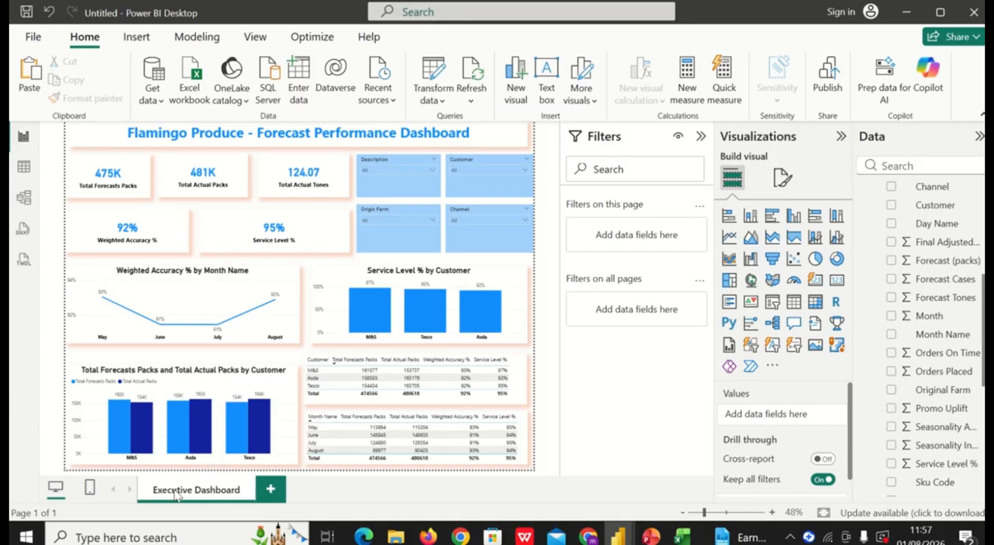